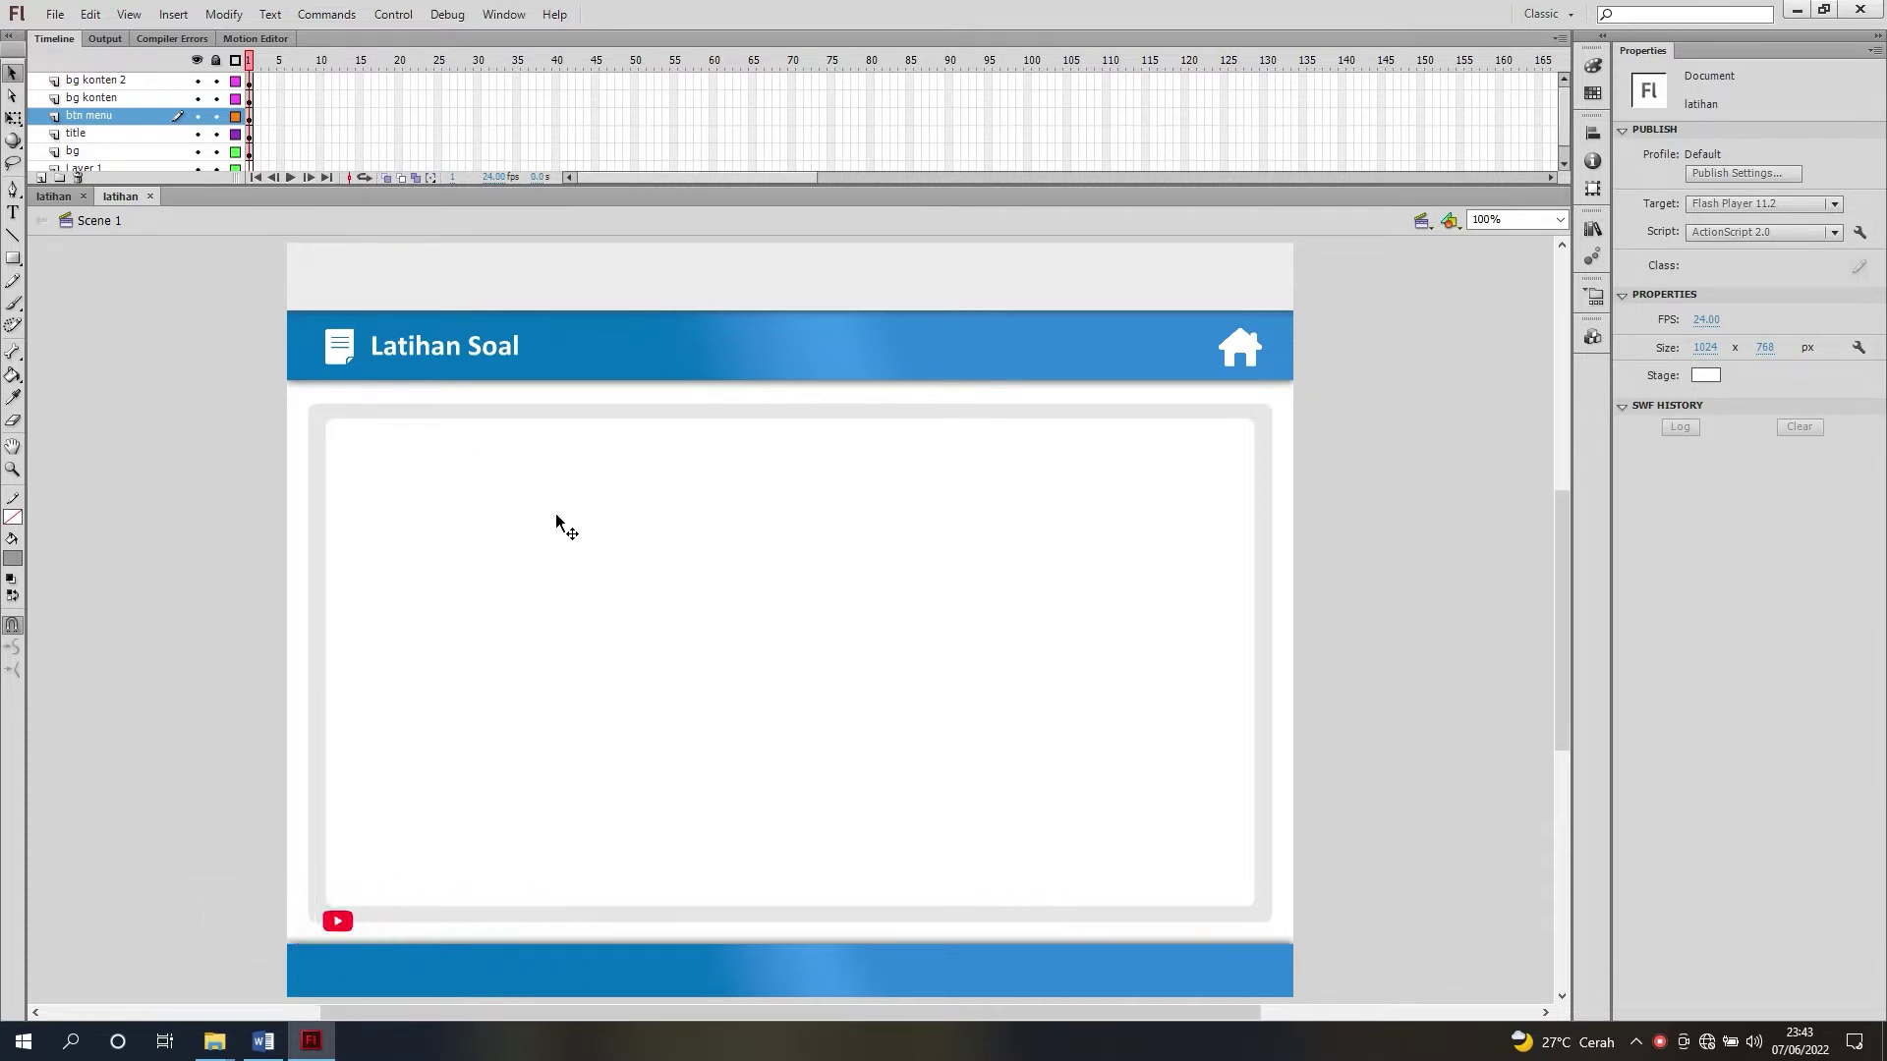
Step: Examine the finished exercise page in the other open latihan document and return to the blank one
click(56, 197)
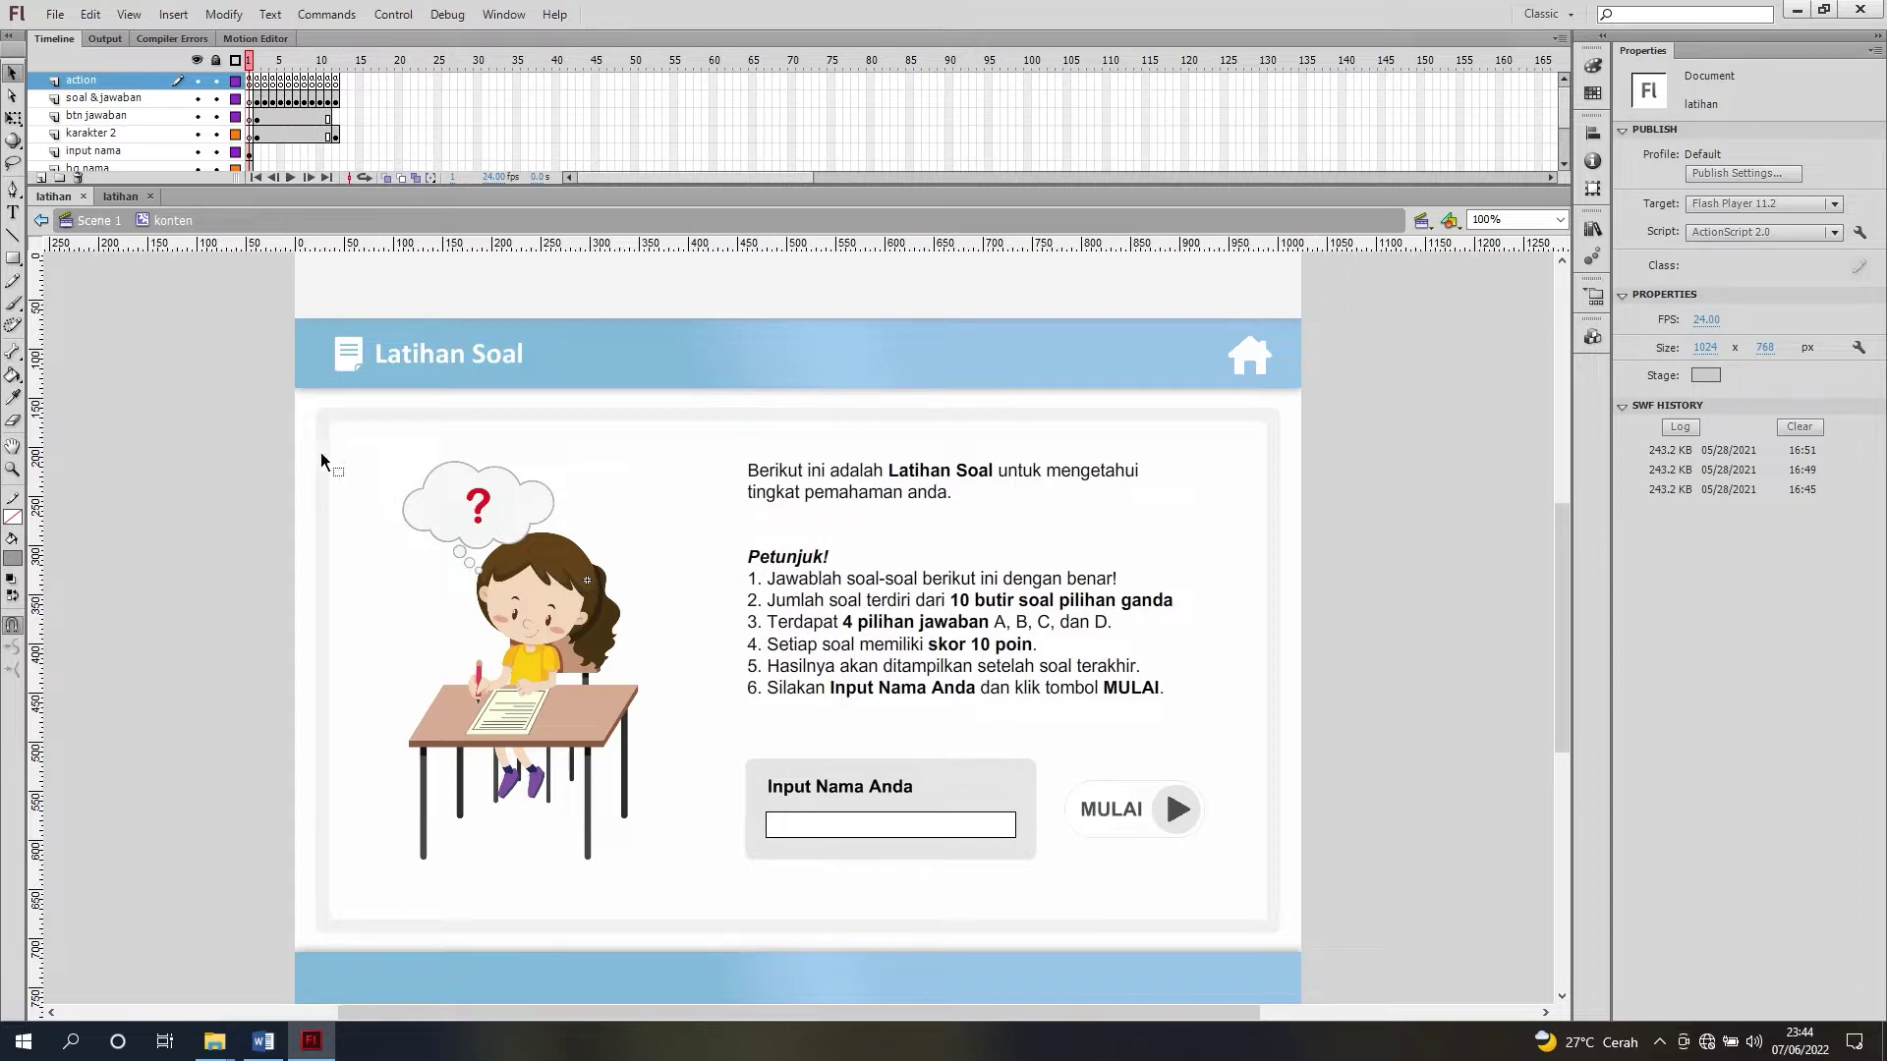
click(121, 198)
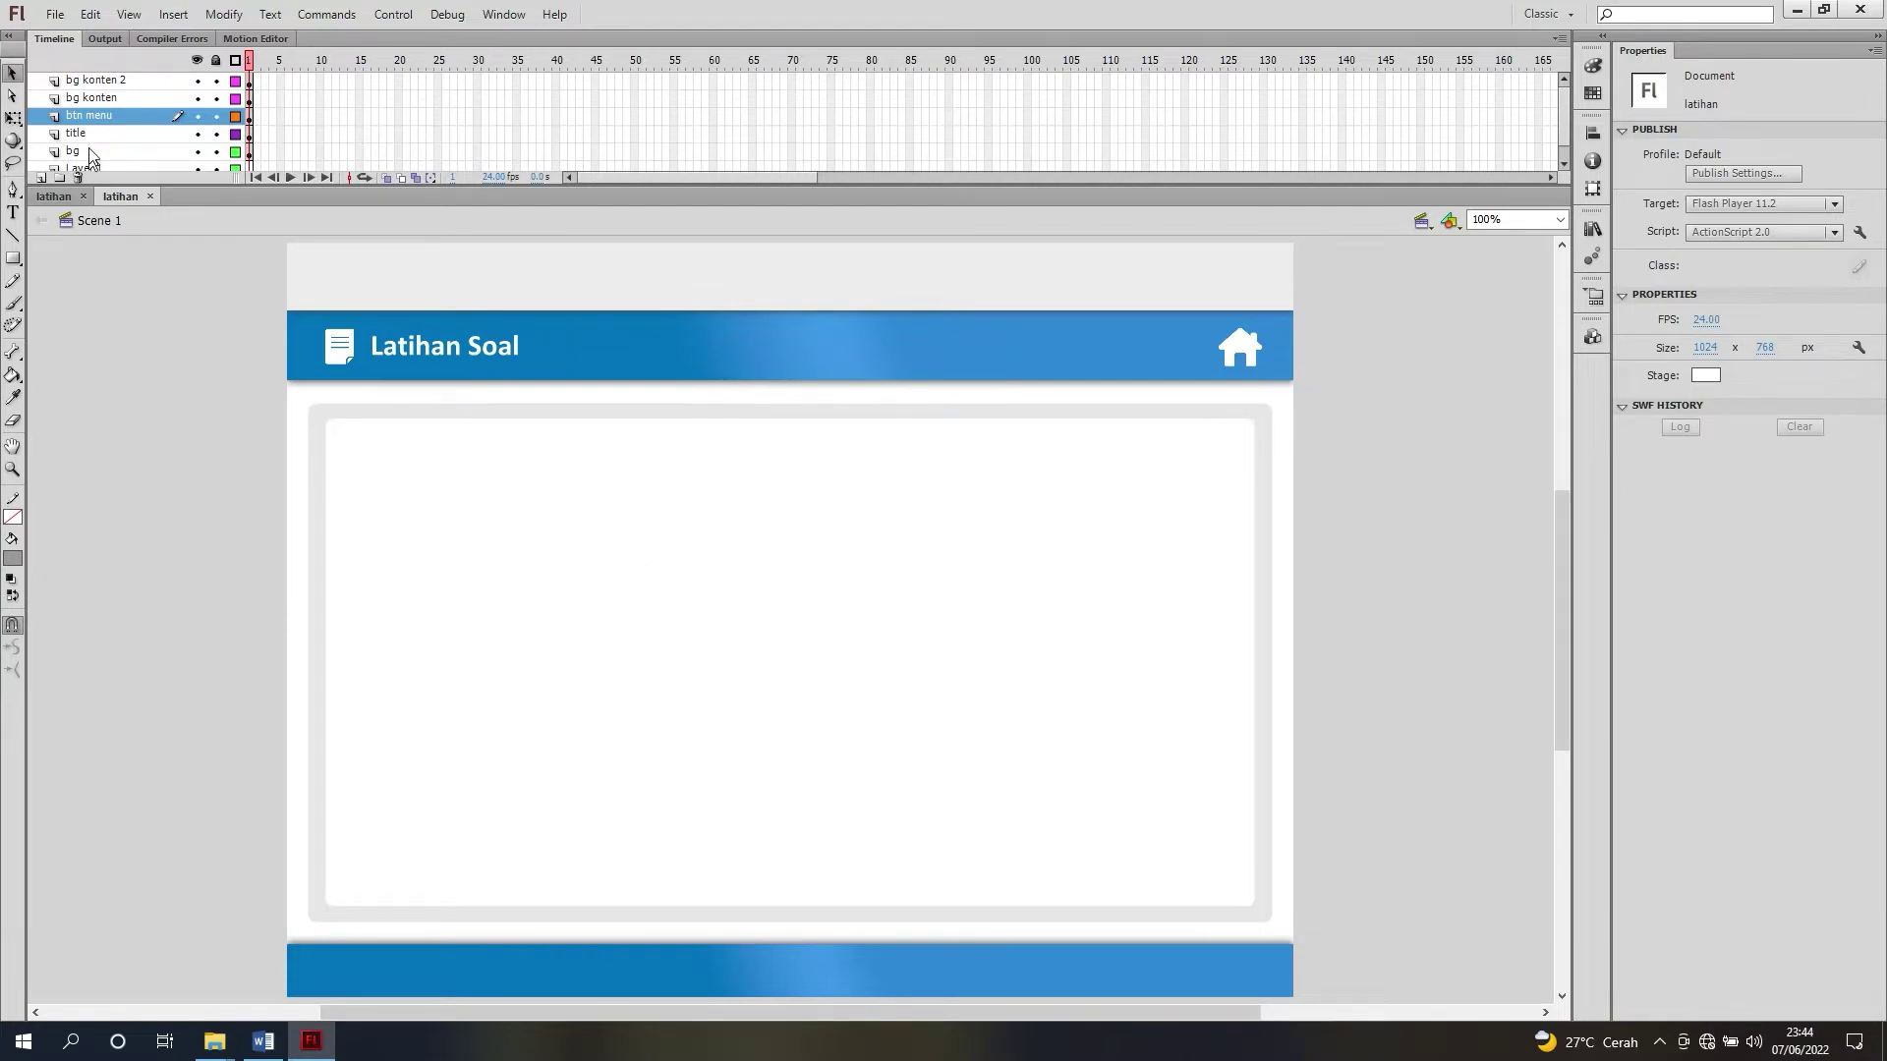
Step: Add a new layer above bg konten 2 and name it konten
click(106, 82)
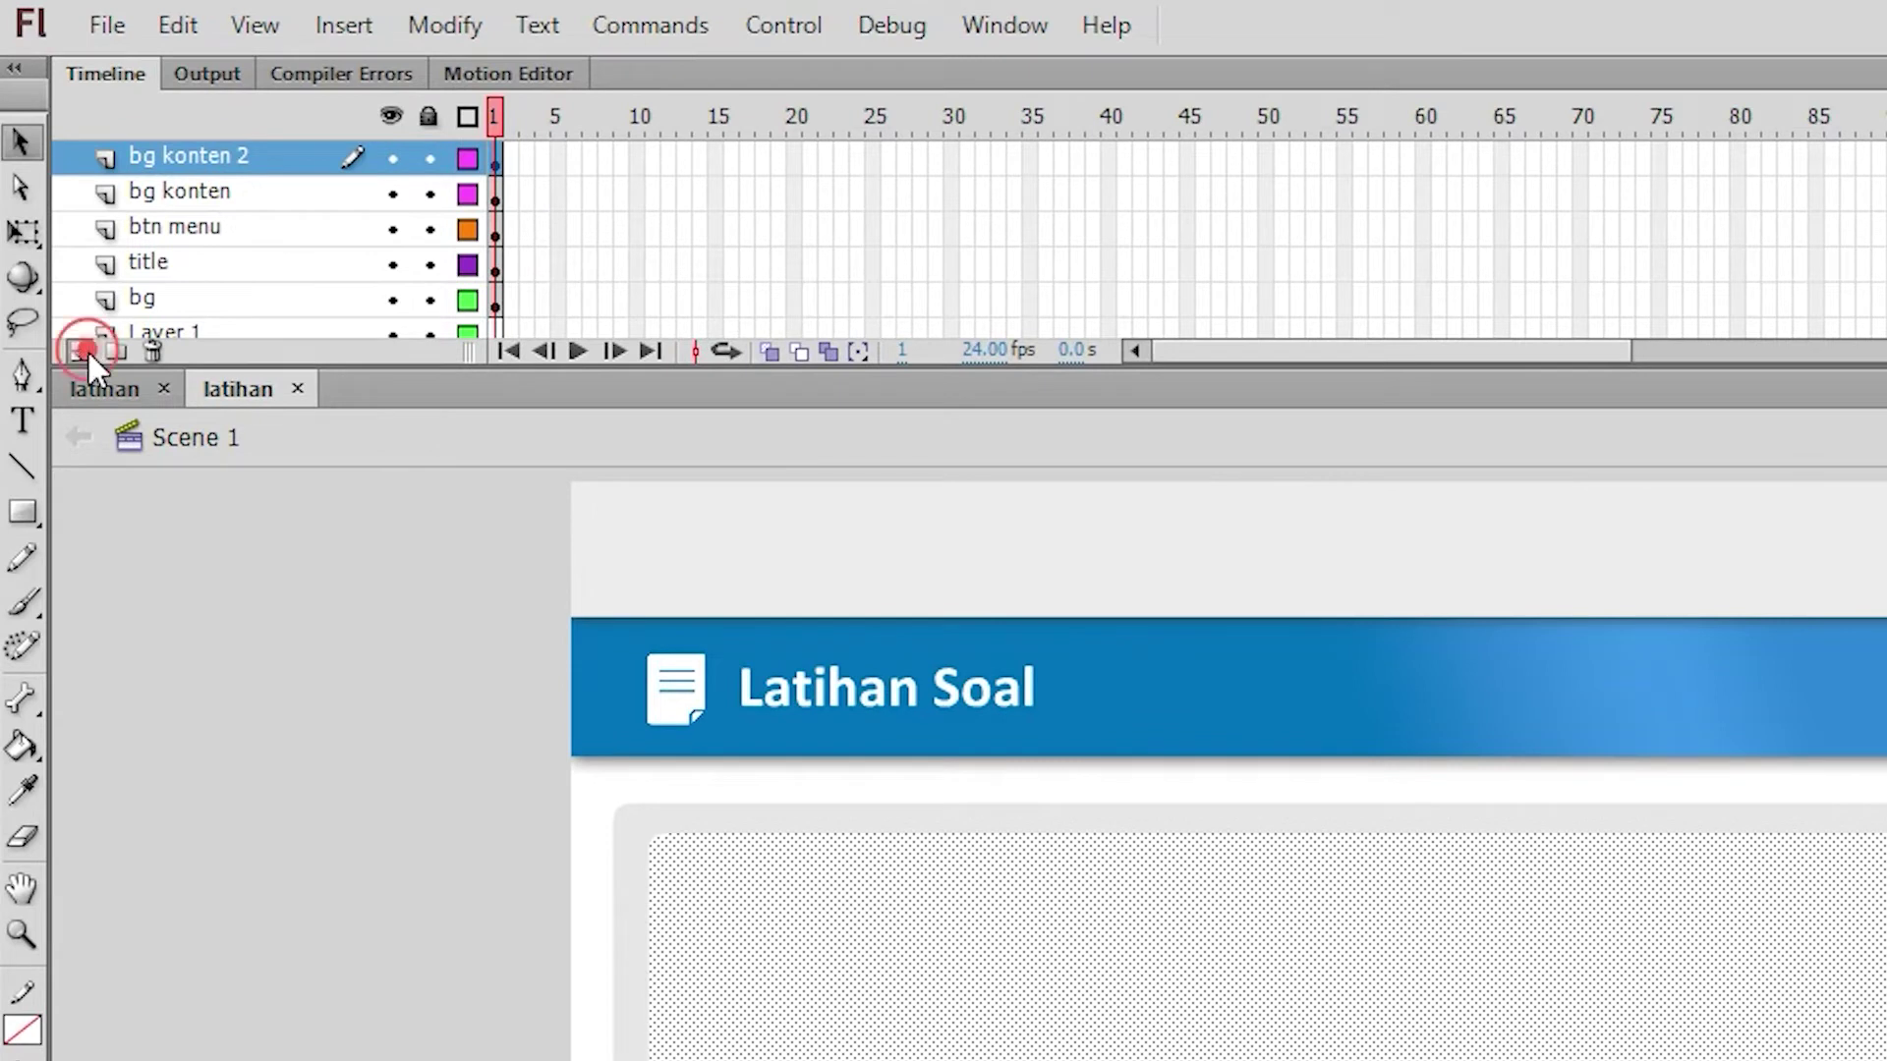
click(87, 351)
double_click(177, 158)
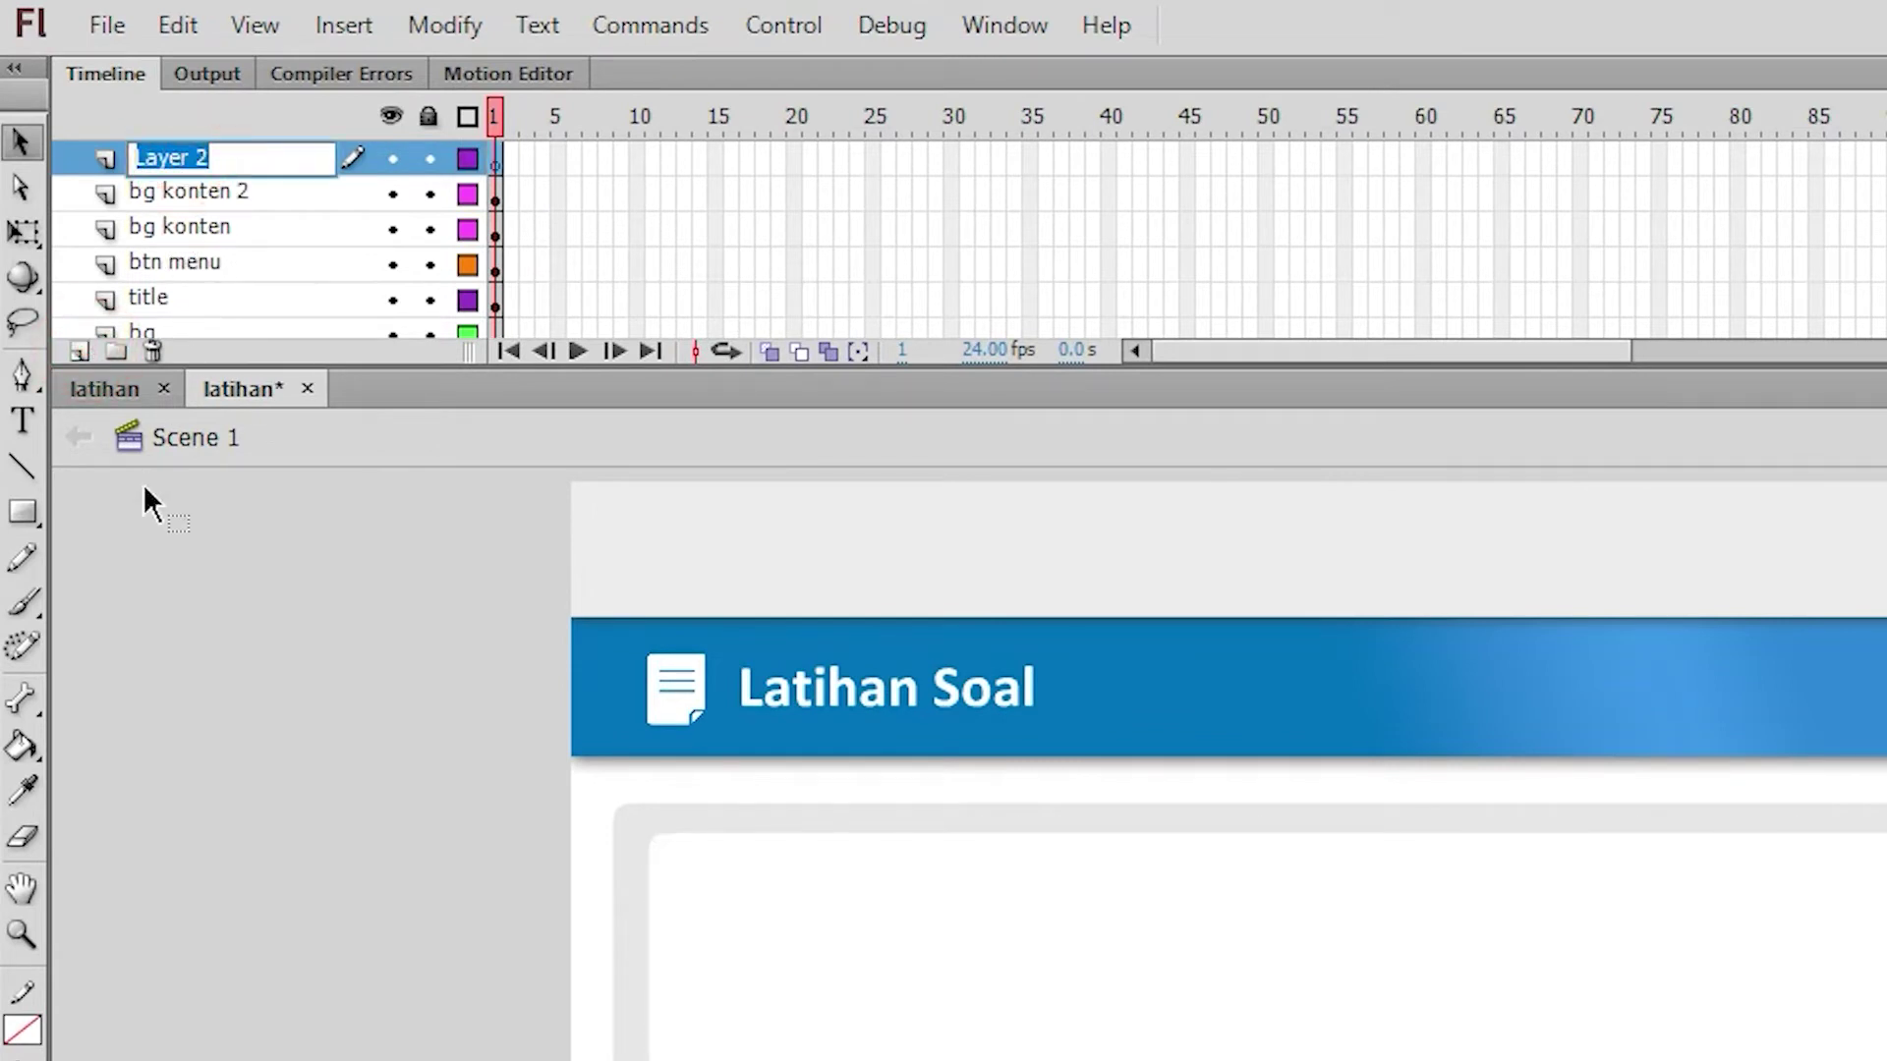
text(konten)
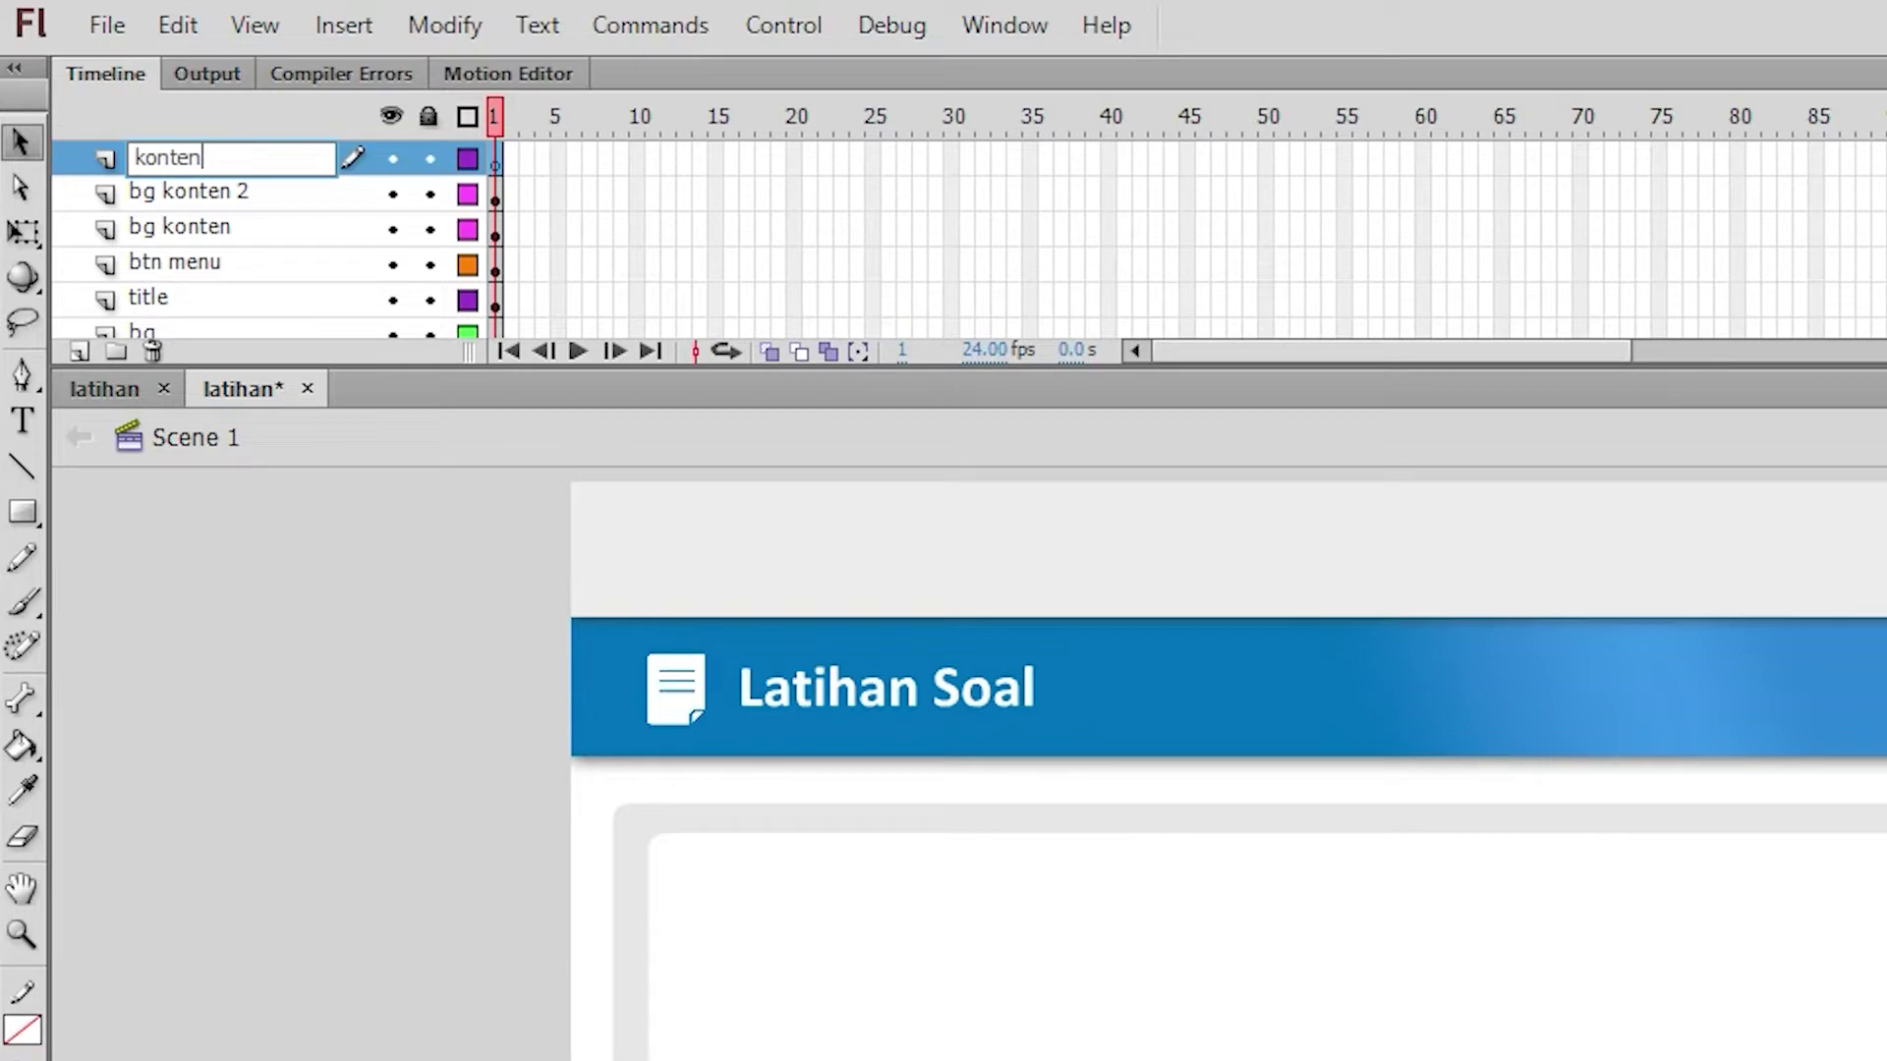
key(Return)
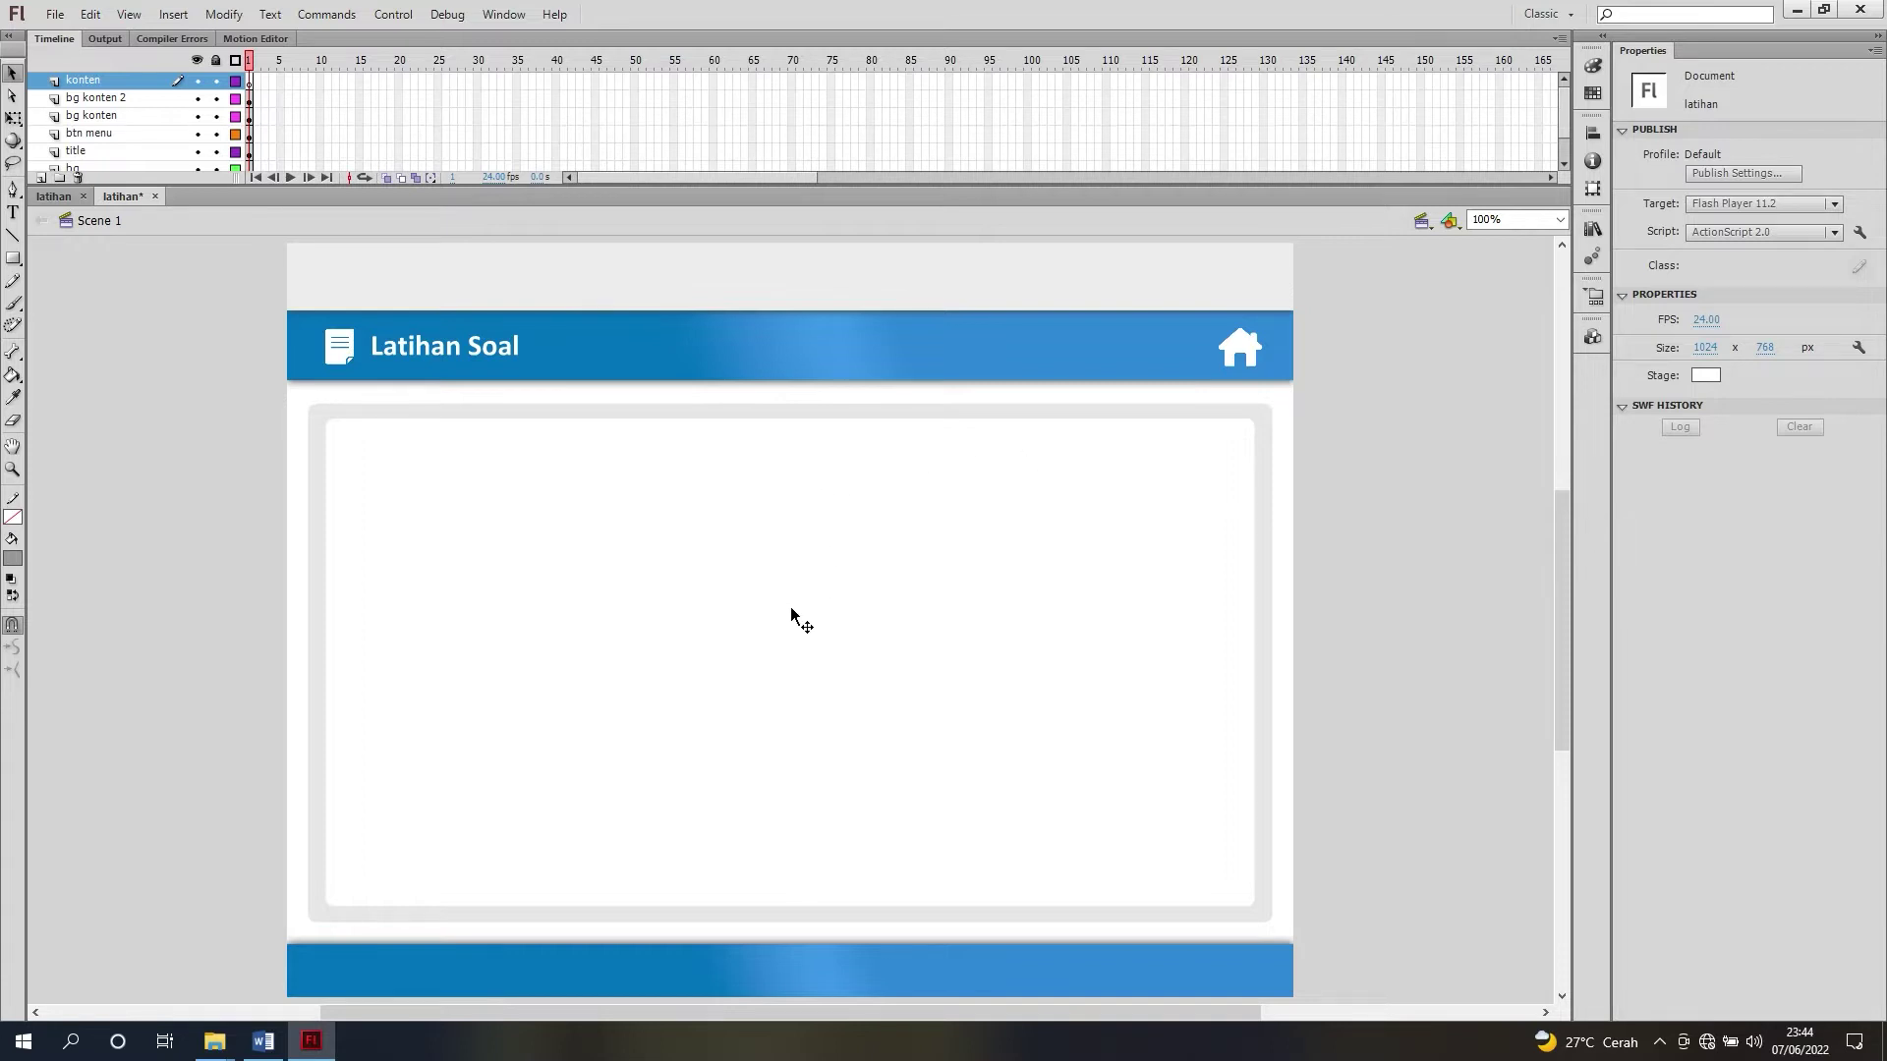
Step: Copy the introduction sentence and the six Petunjuk instructions under KONTEN LATIHAN from the Word document, and return to Flash
key(t)
mouse_move(262, 1040)
click(275, 990)
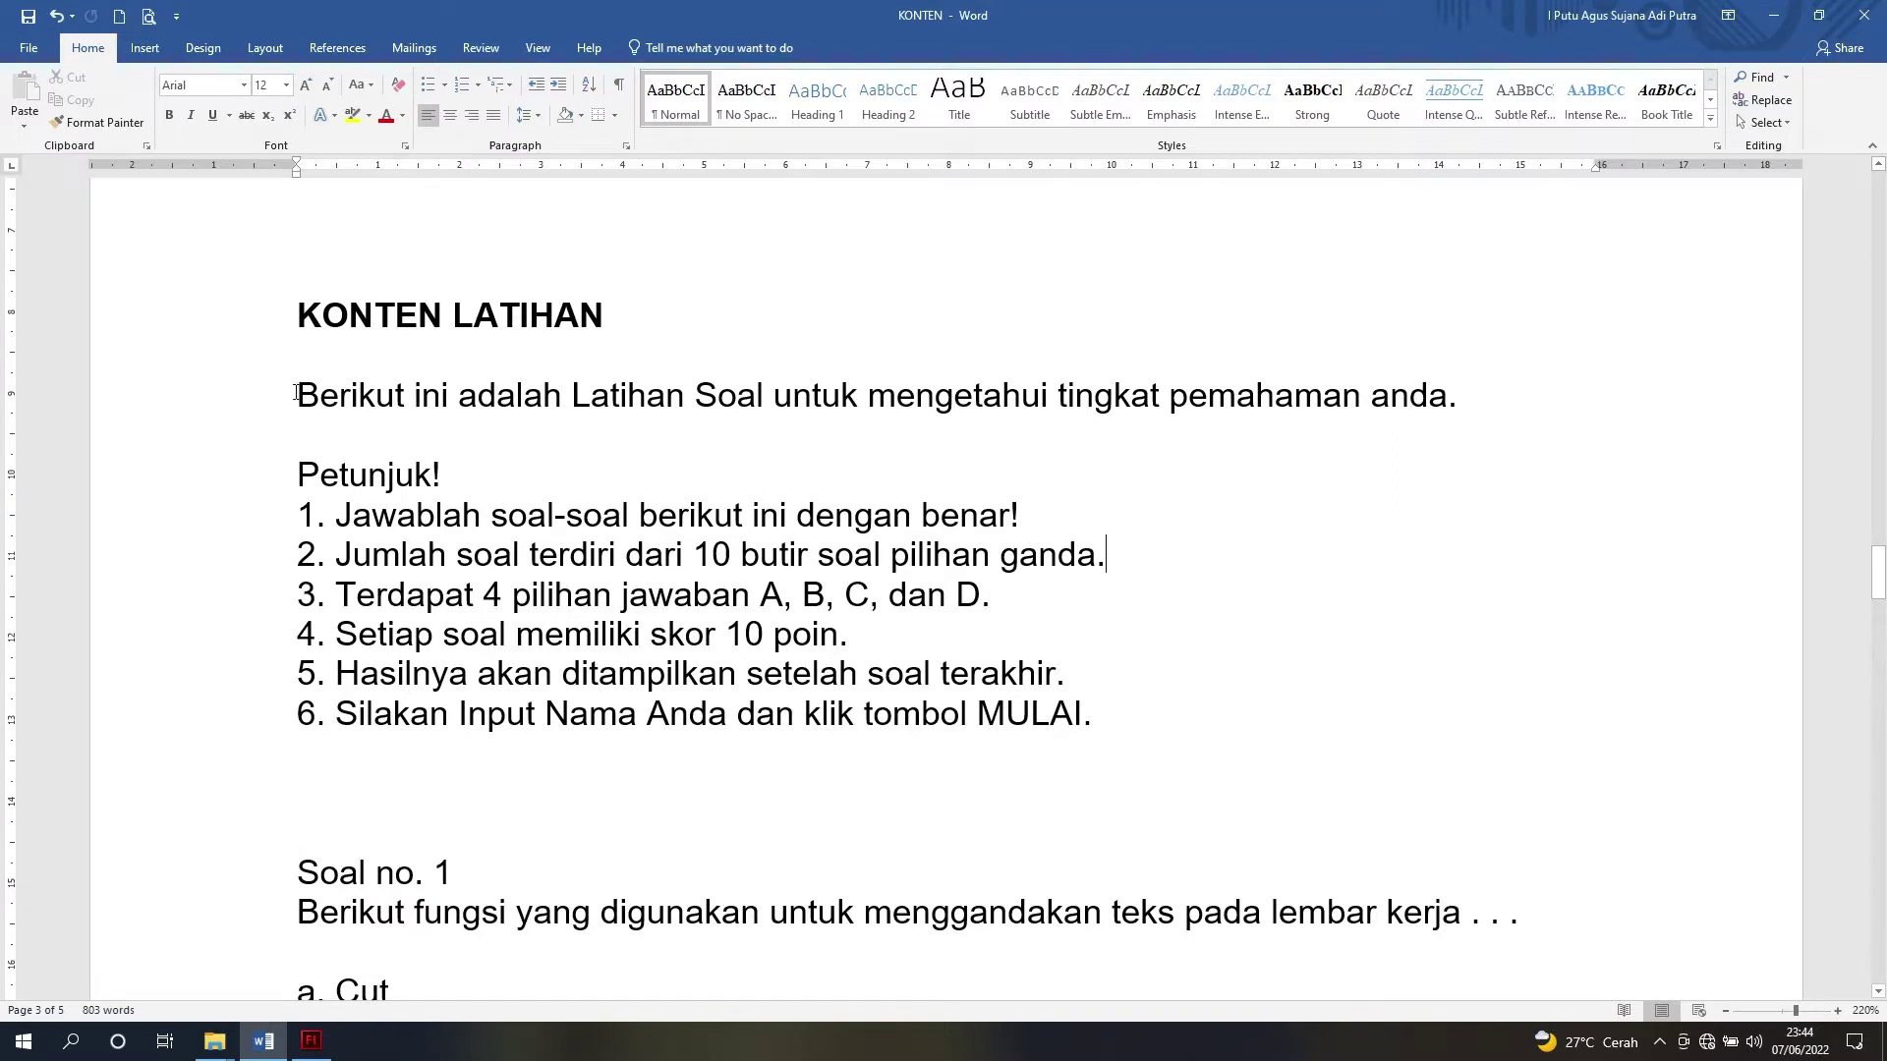
drag(296, 393, 1110, 705)
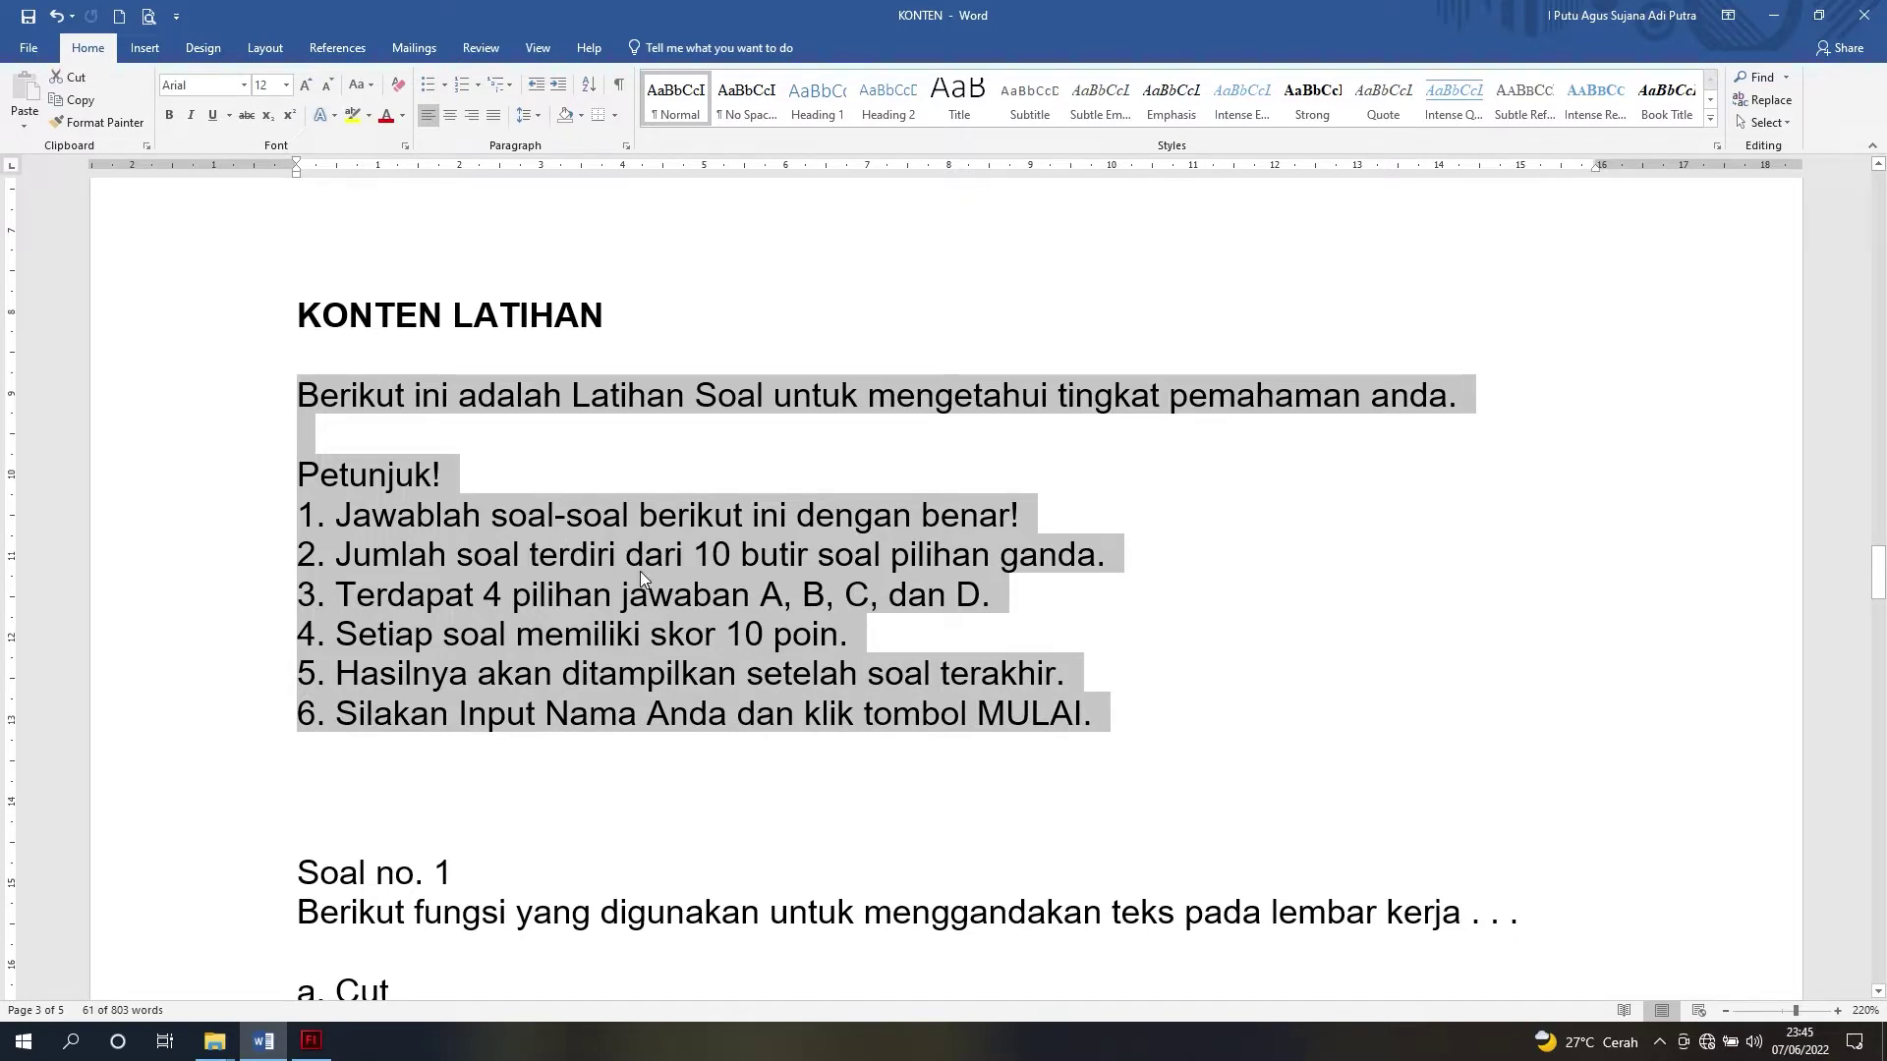
key(ctrl+c)
click(662, 570)
click(310, 1041)
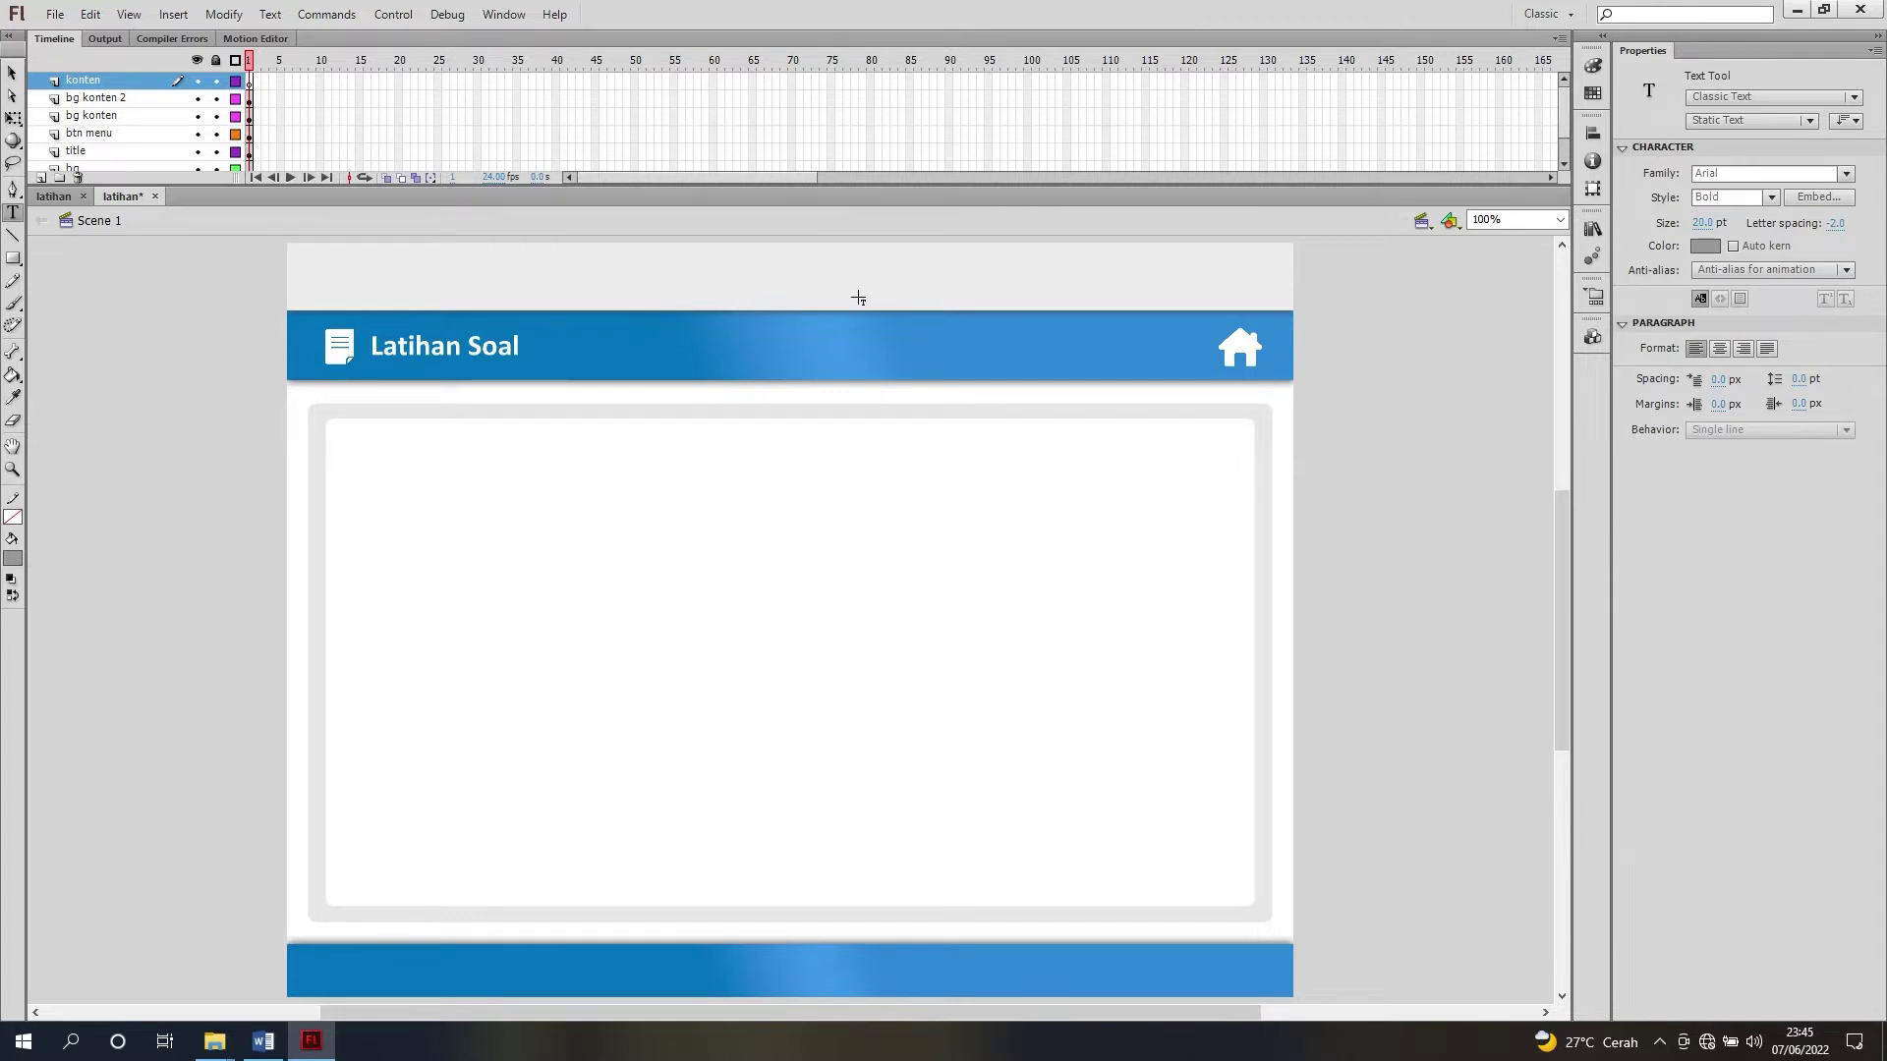
Step: Show the rulers and paste the copied instructions into a new static text box about 452 px wide in the content frame's right half
click(129, 13)
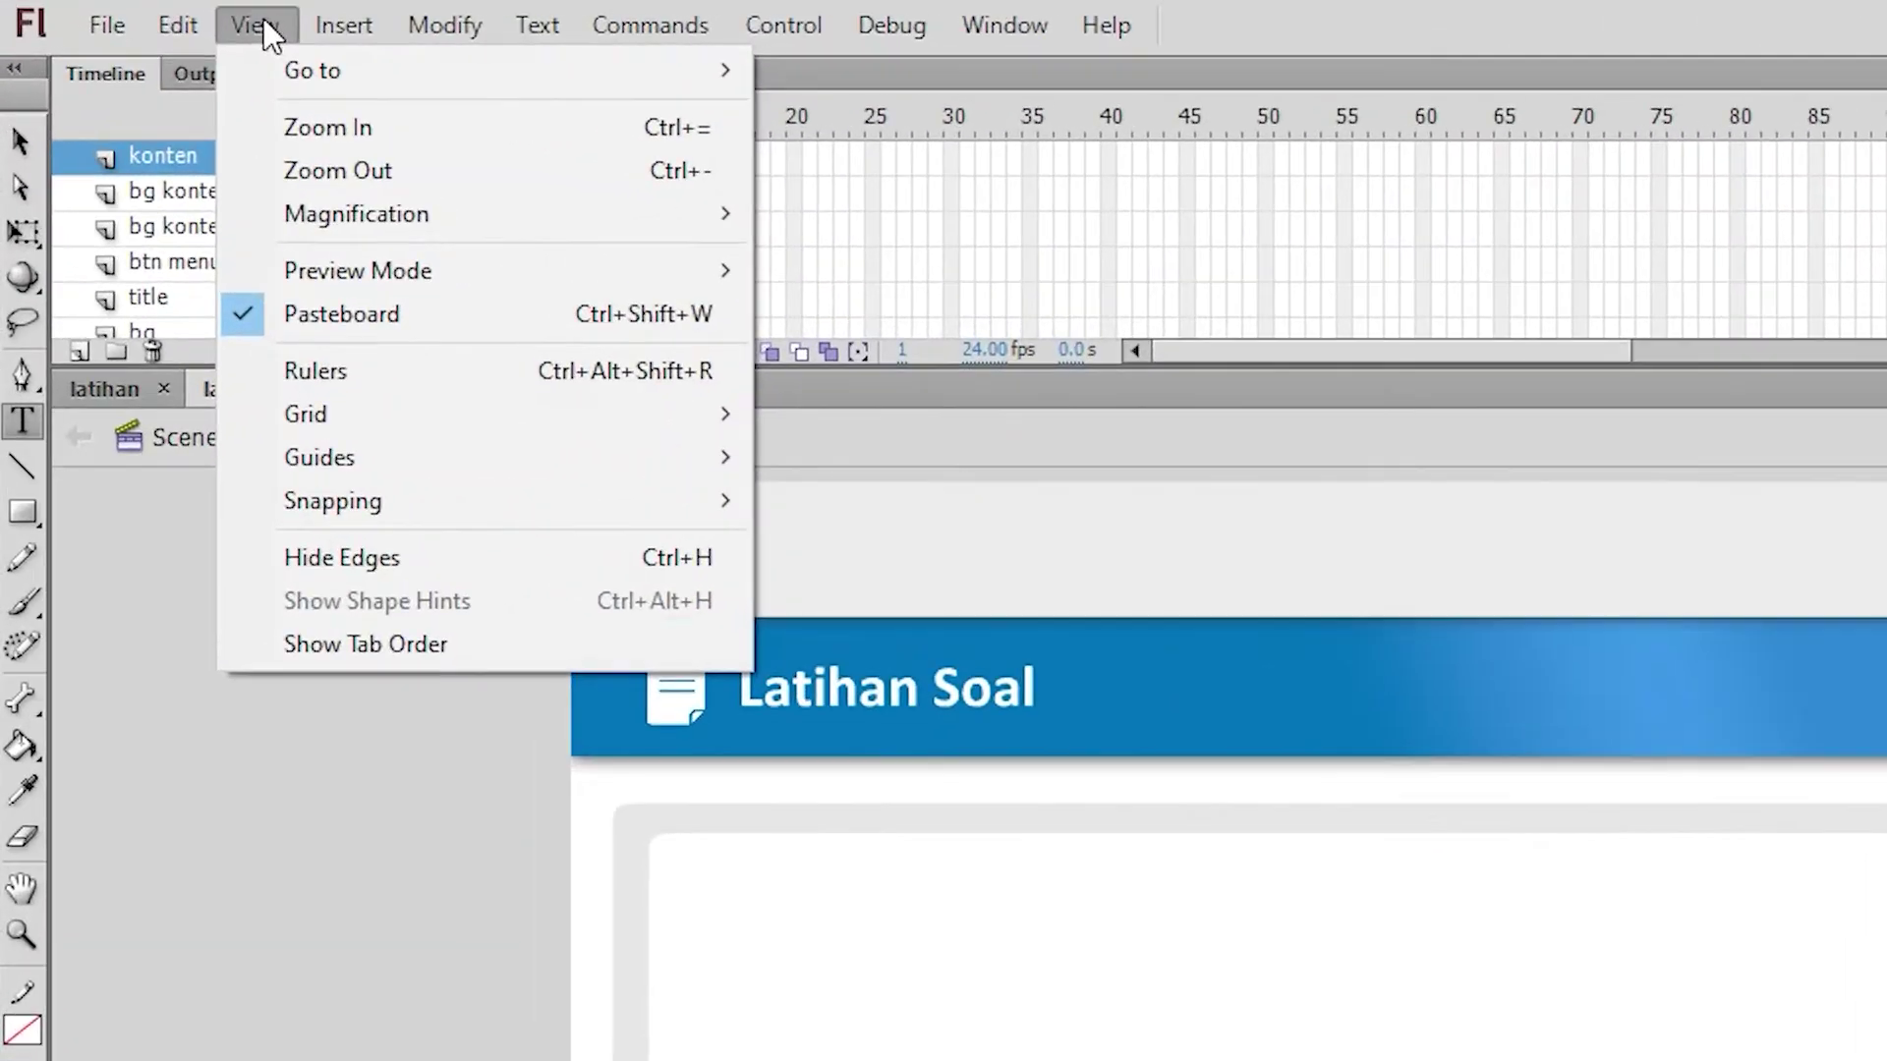
click(383, 371)
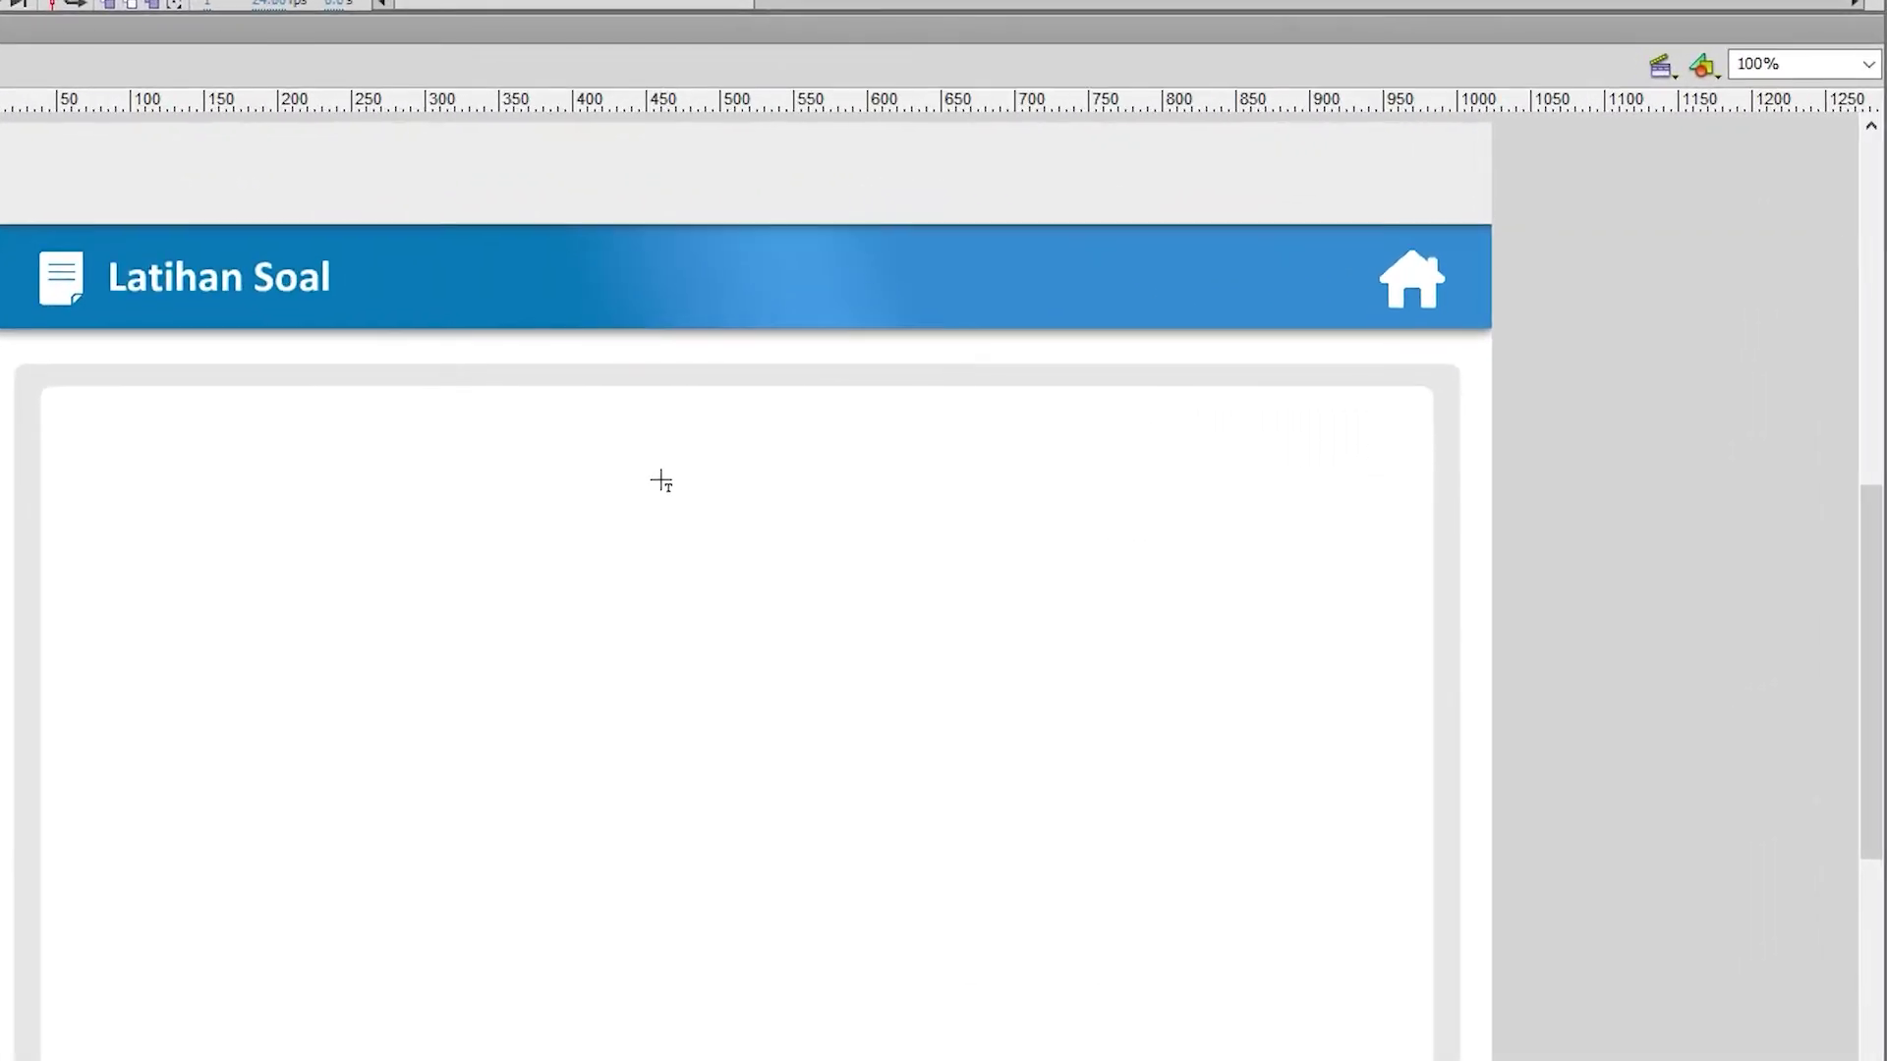
drag(658, 450, 1323, 463)
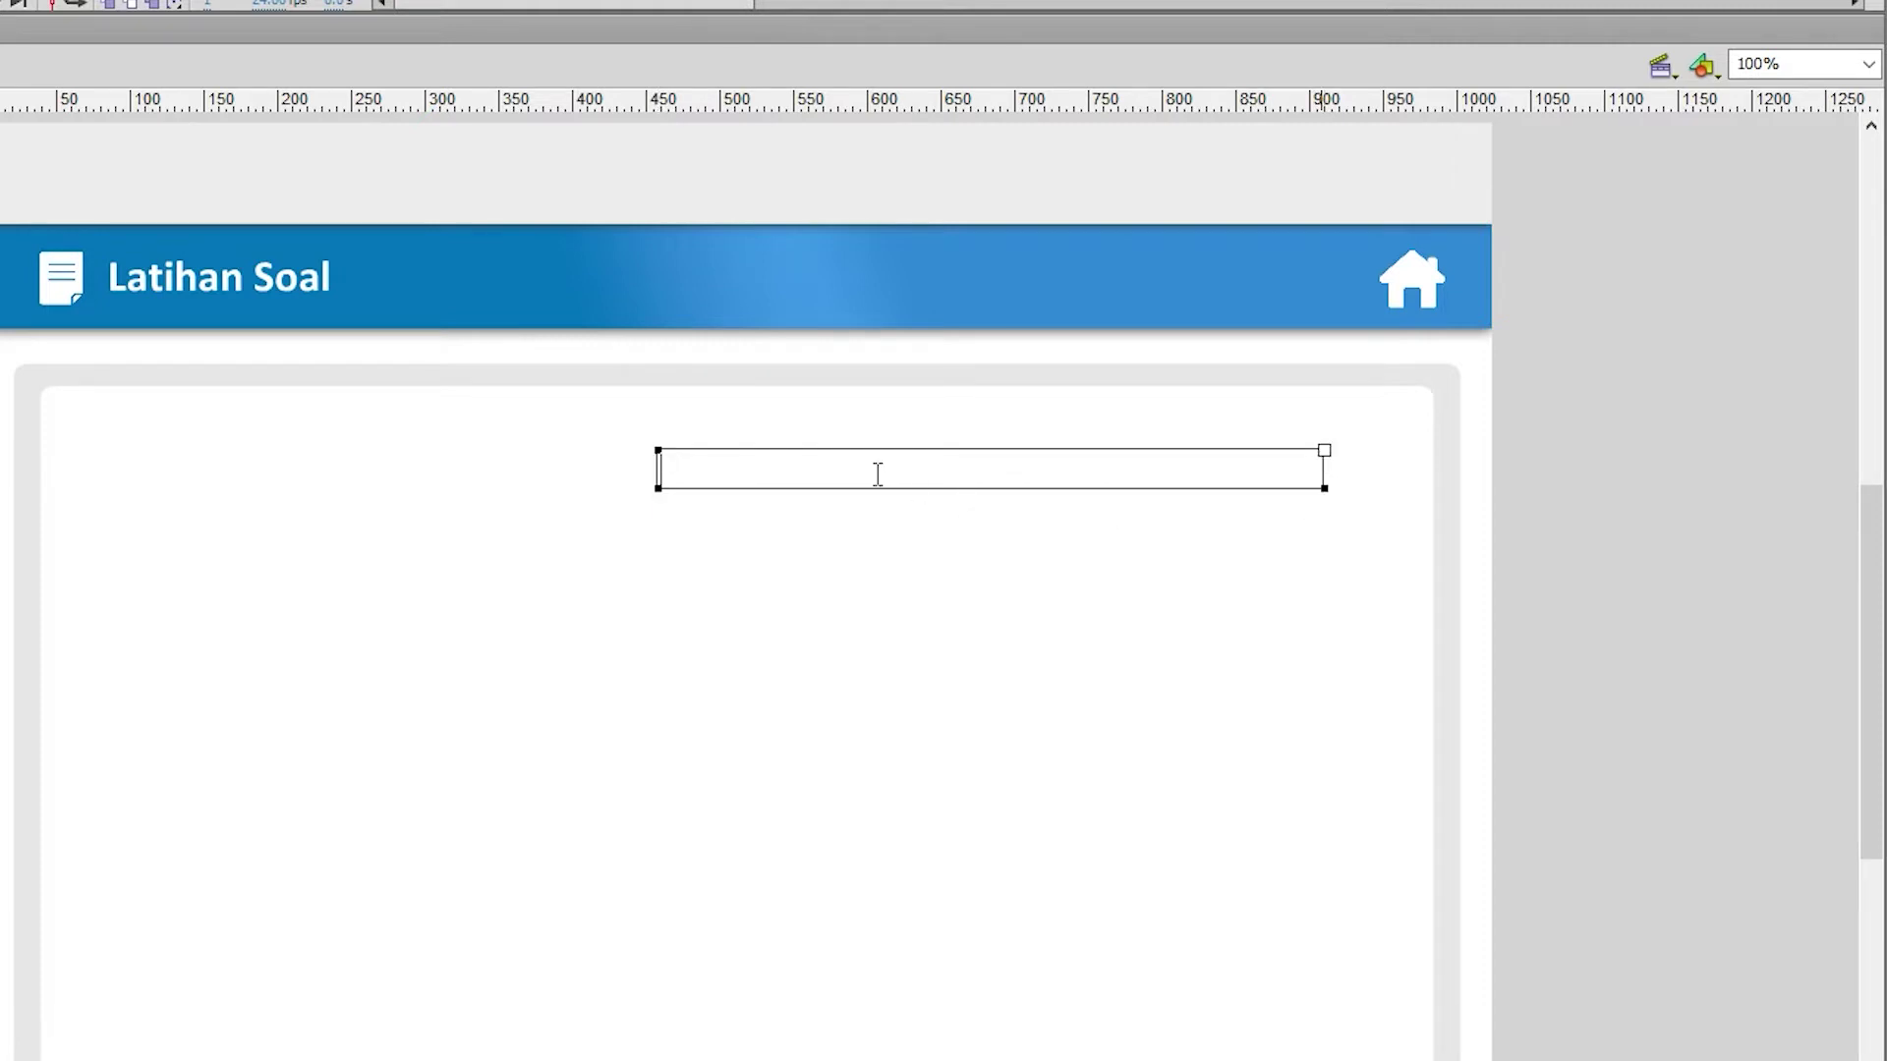
key(ctrl+v)
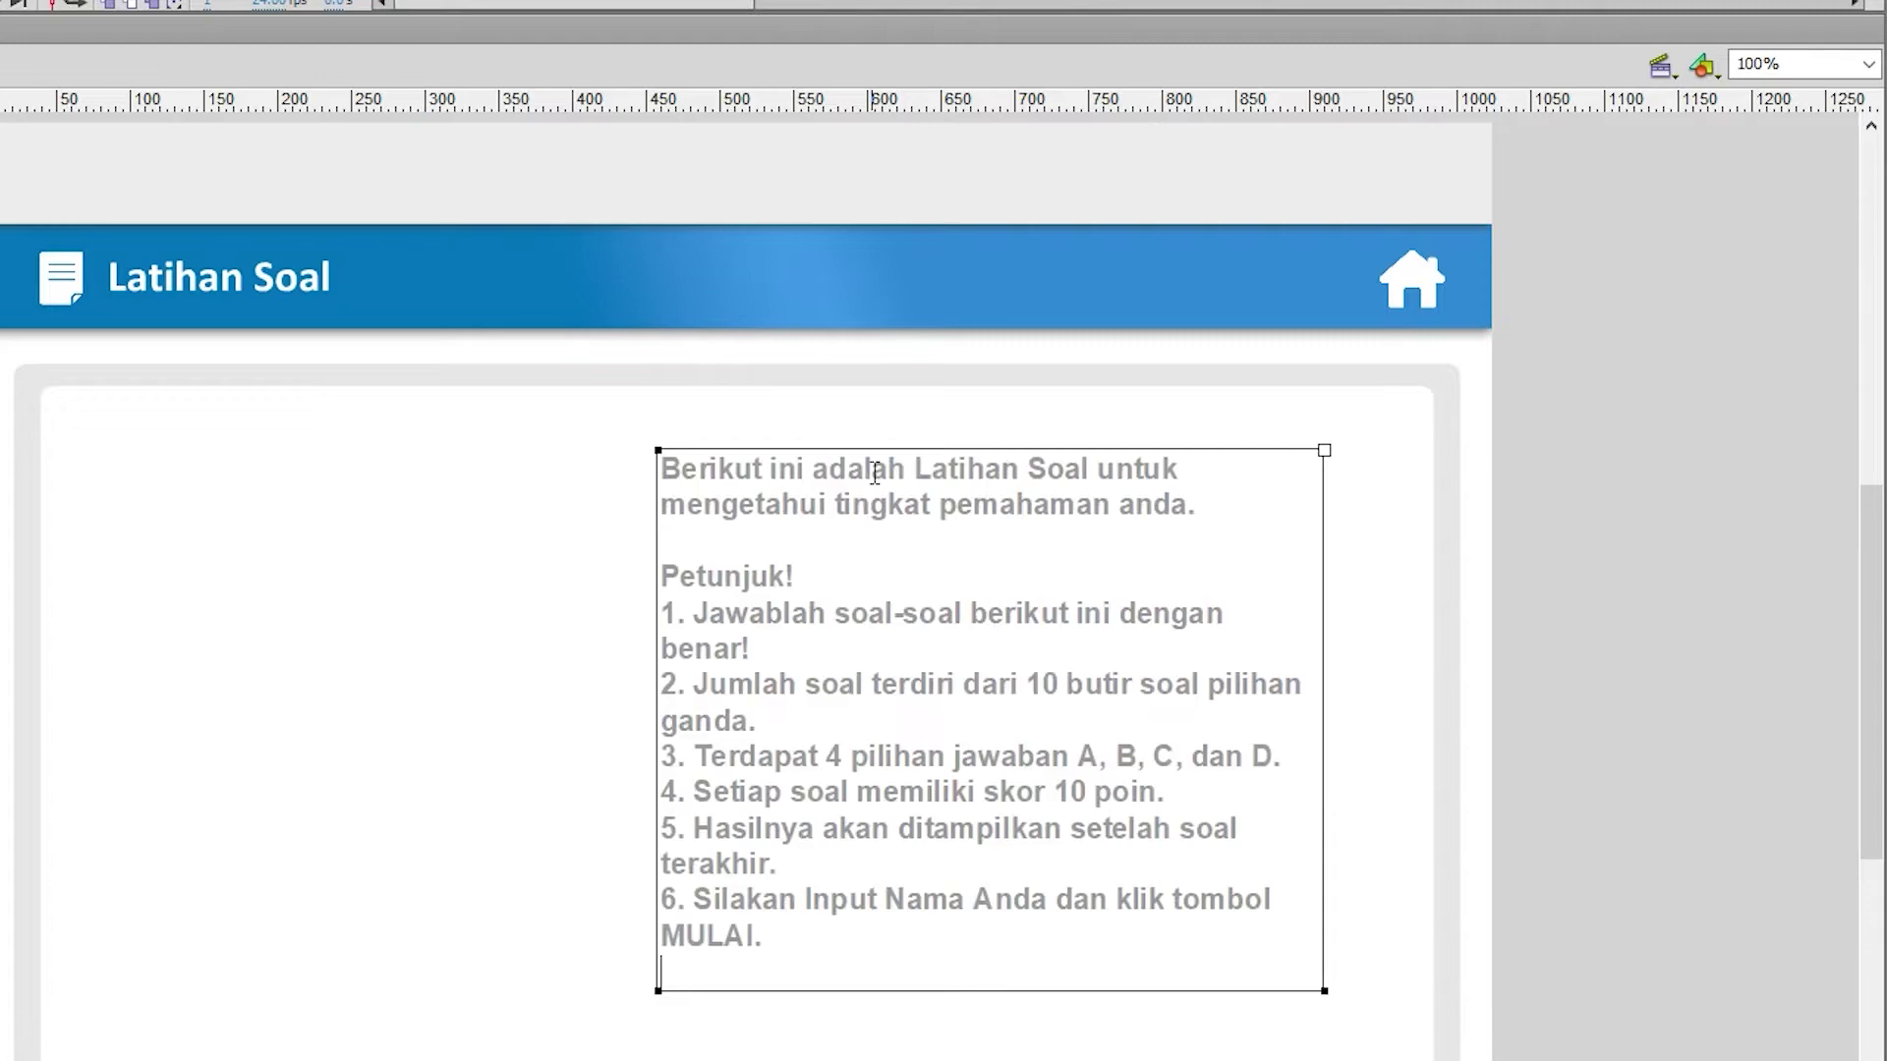
Step: Format all of the pasted instruction text as Arial Regular, 18 pt, in black
scroll(994, 703, down, 2)
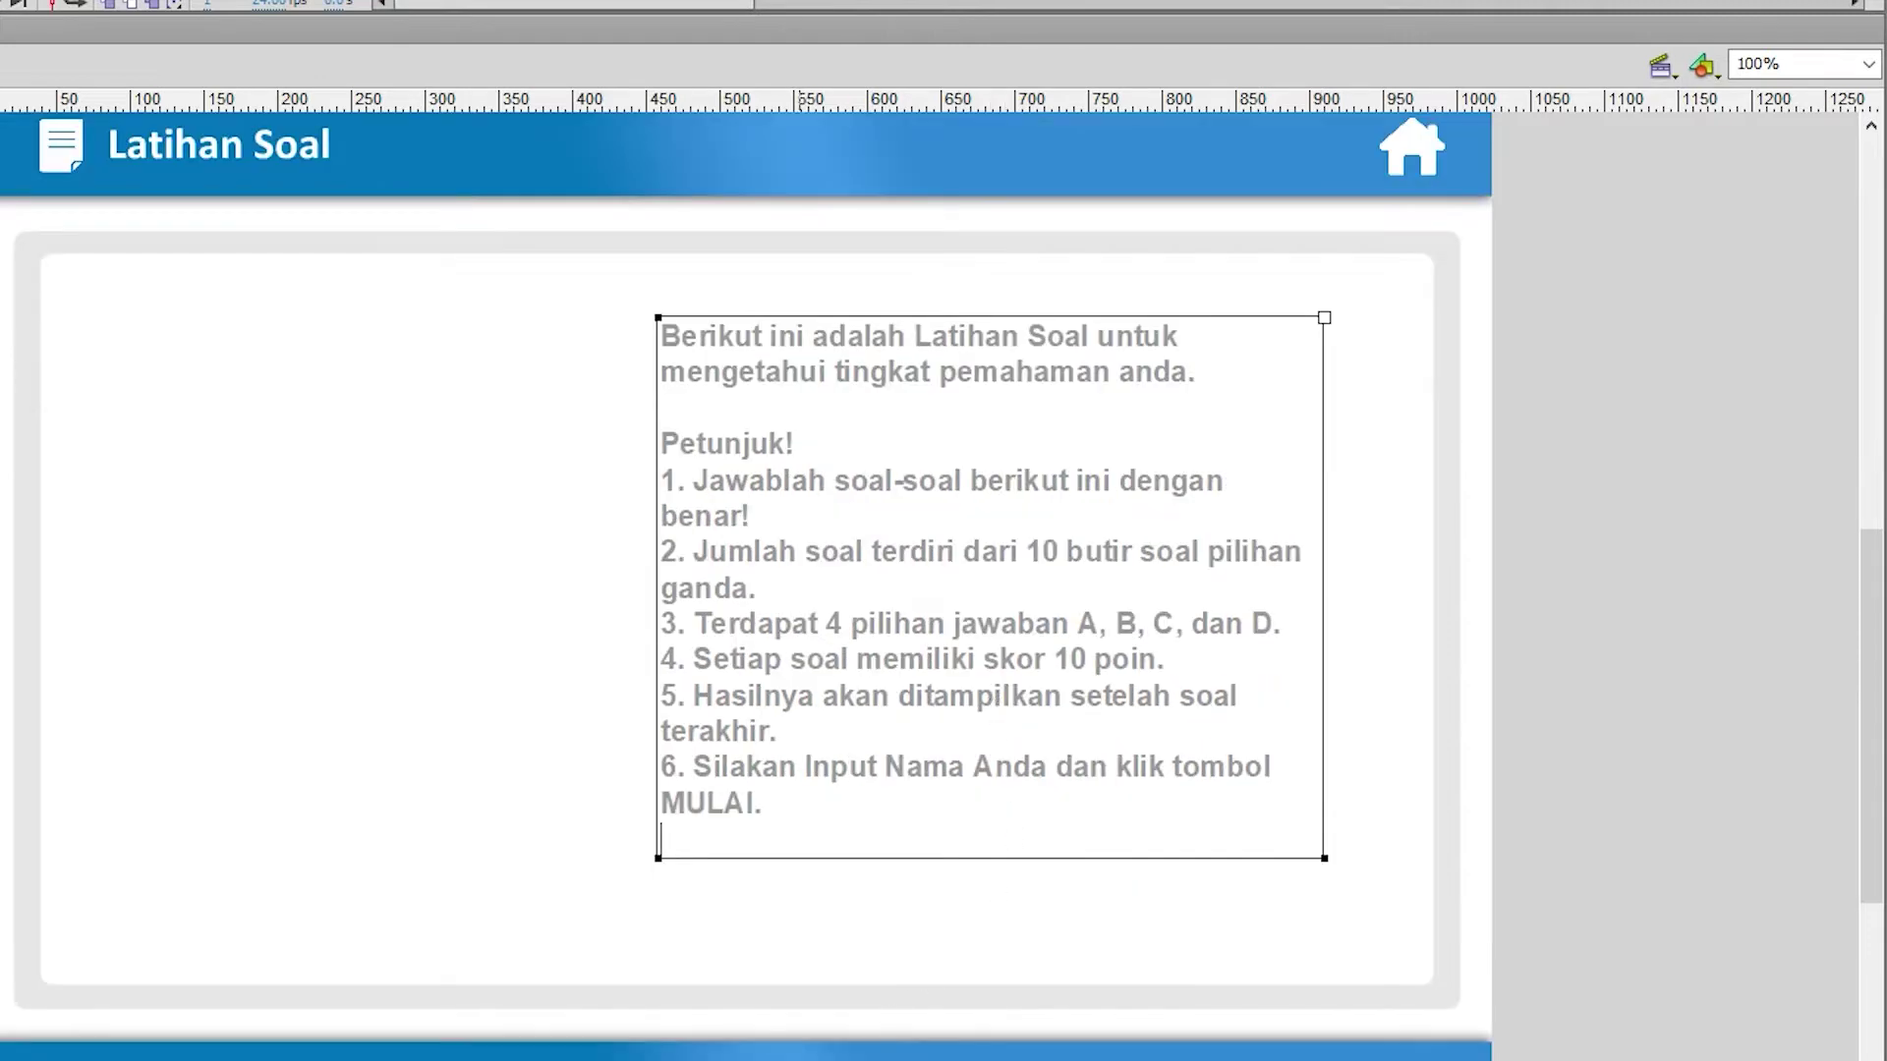
scroll(758, 1015, left, 4)
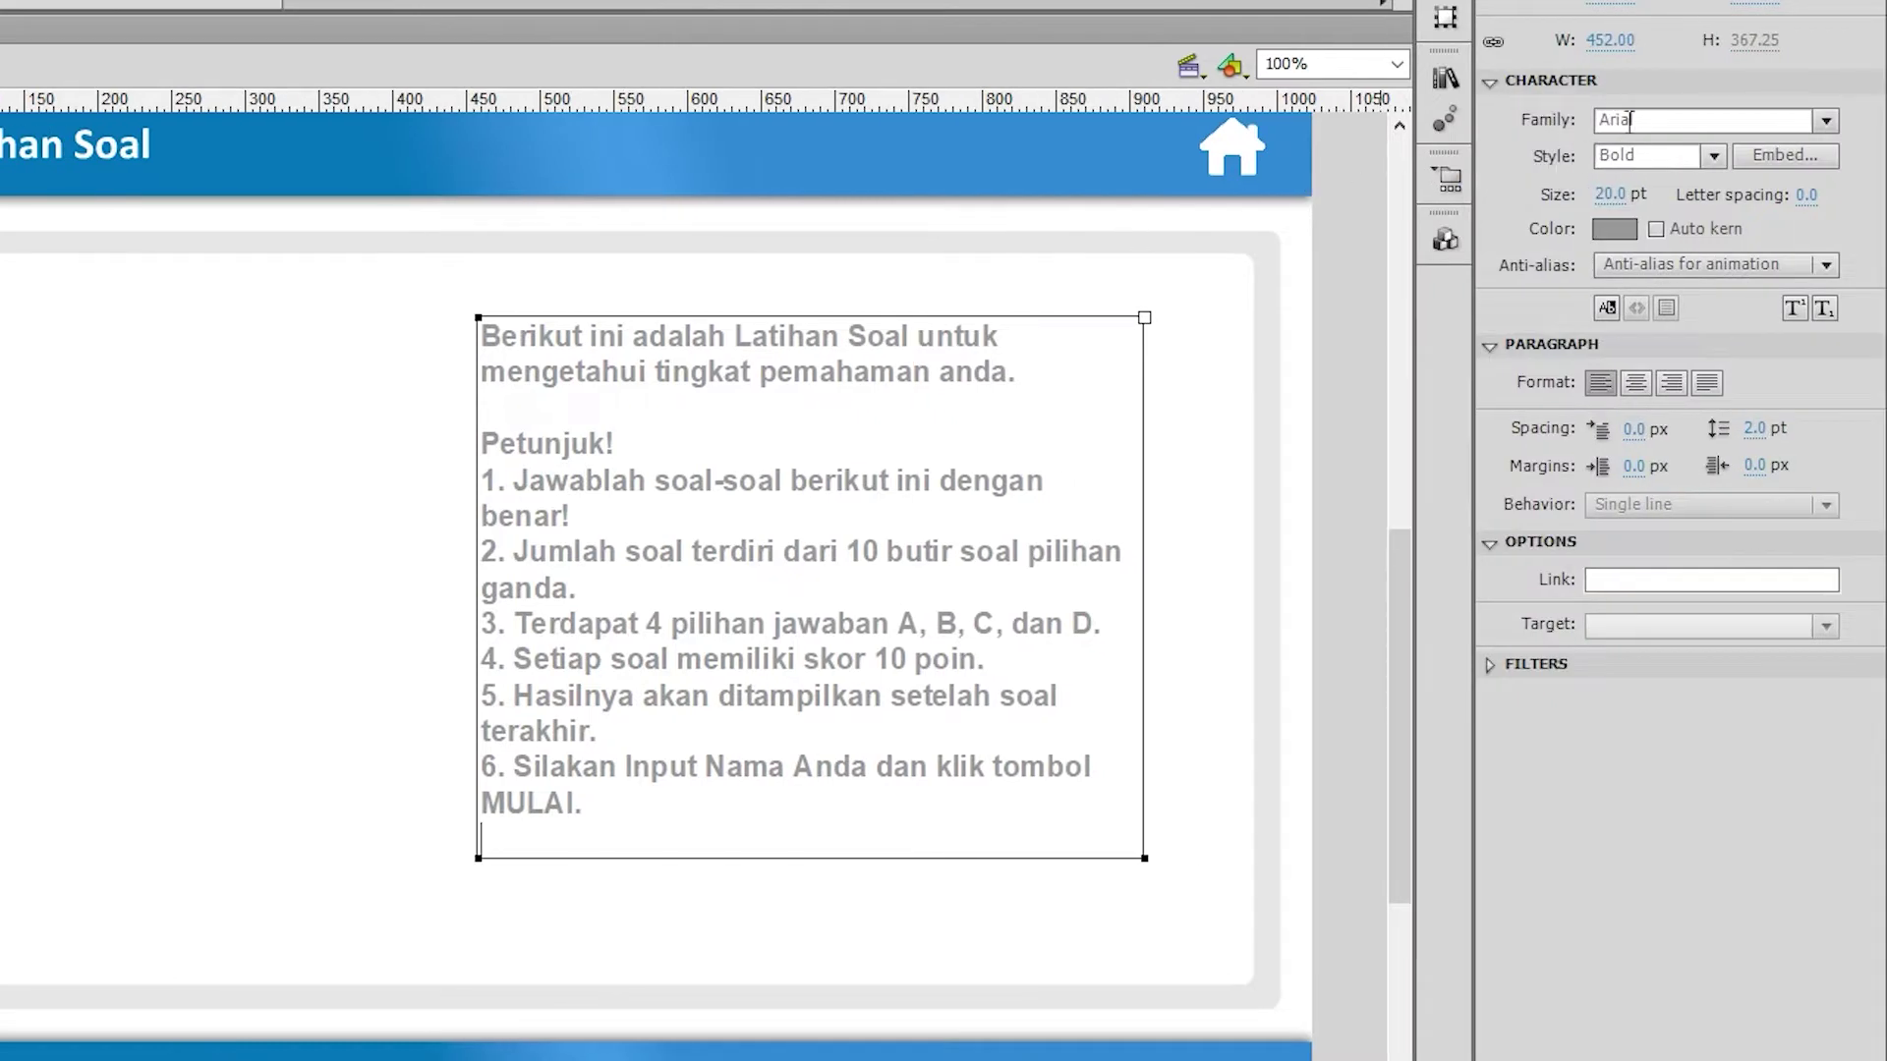
click(865, 366)
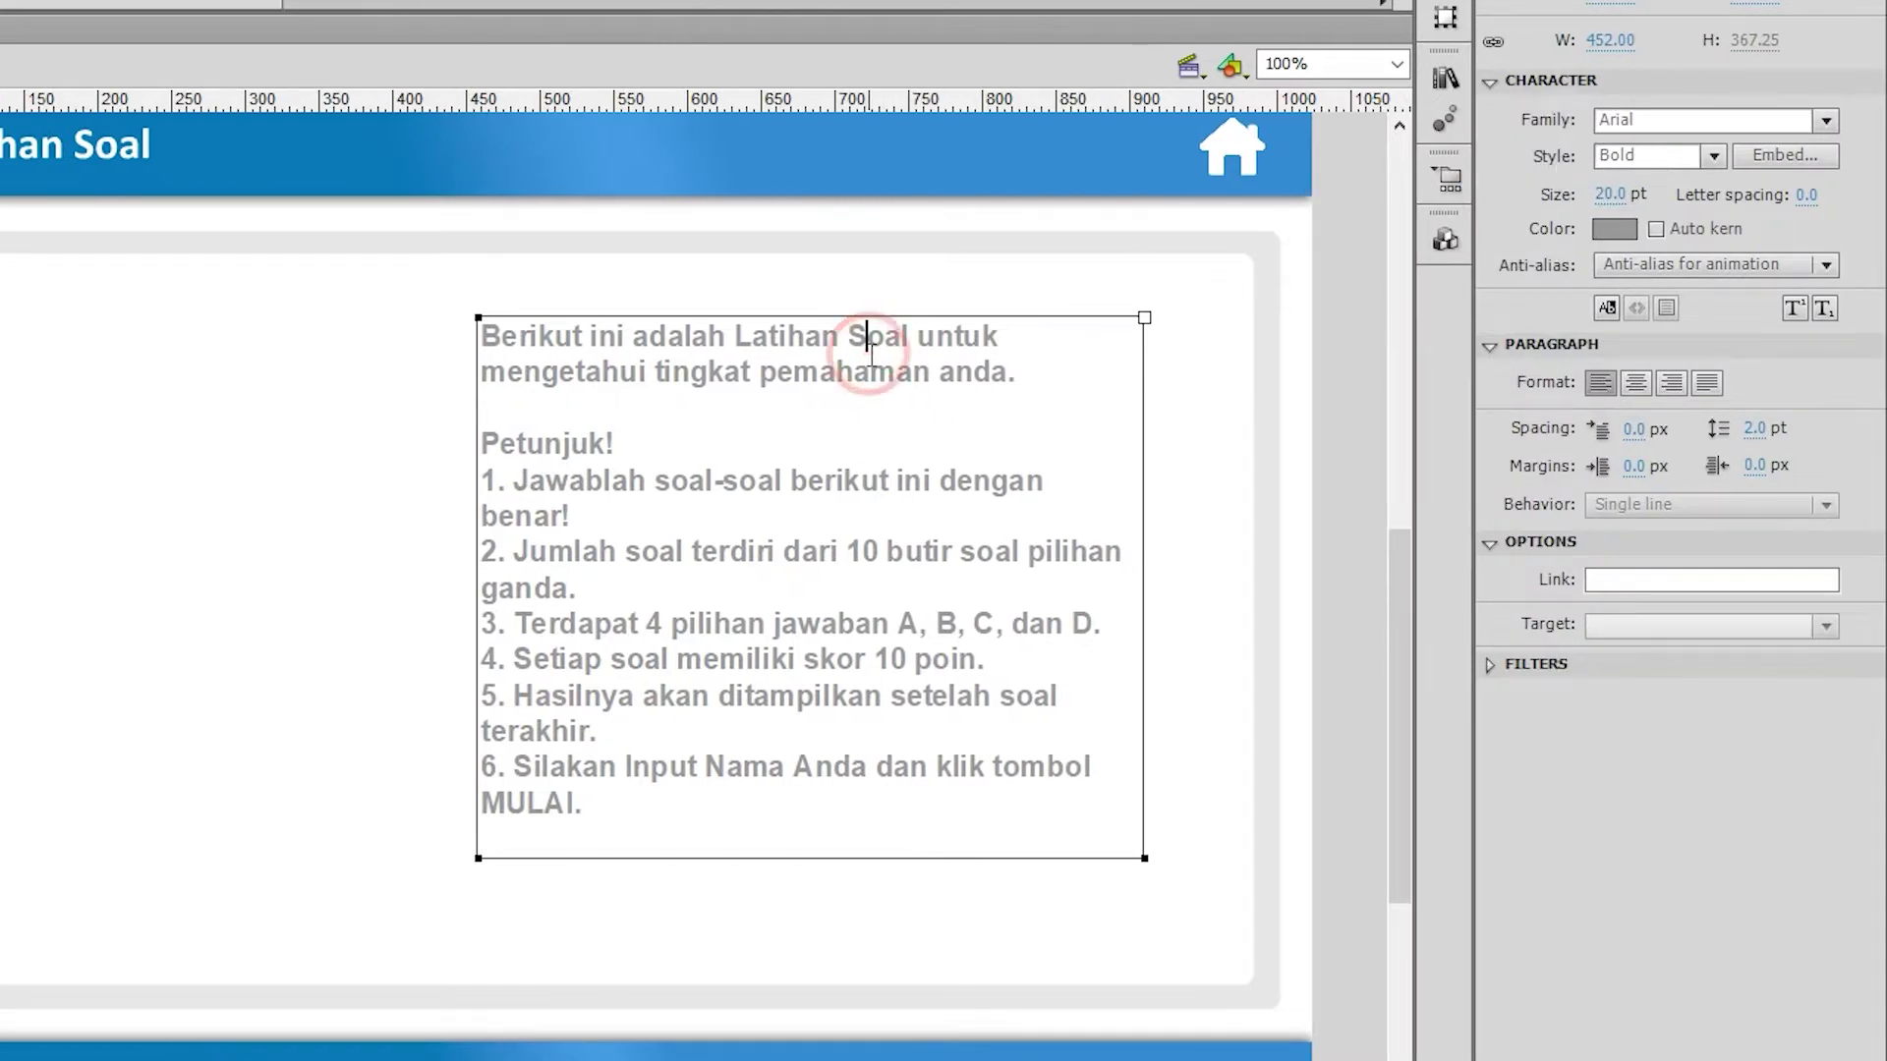
key(ctrl+a)
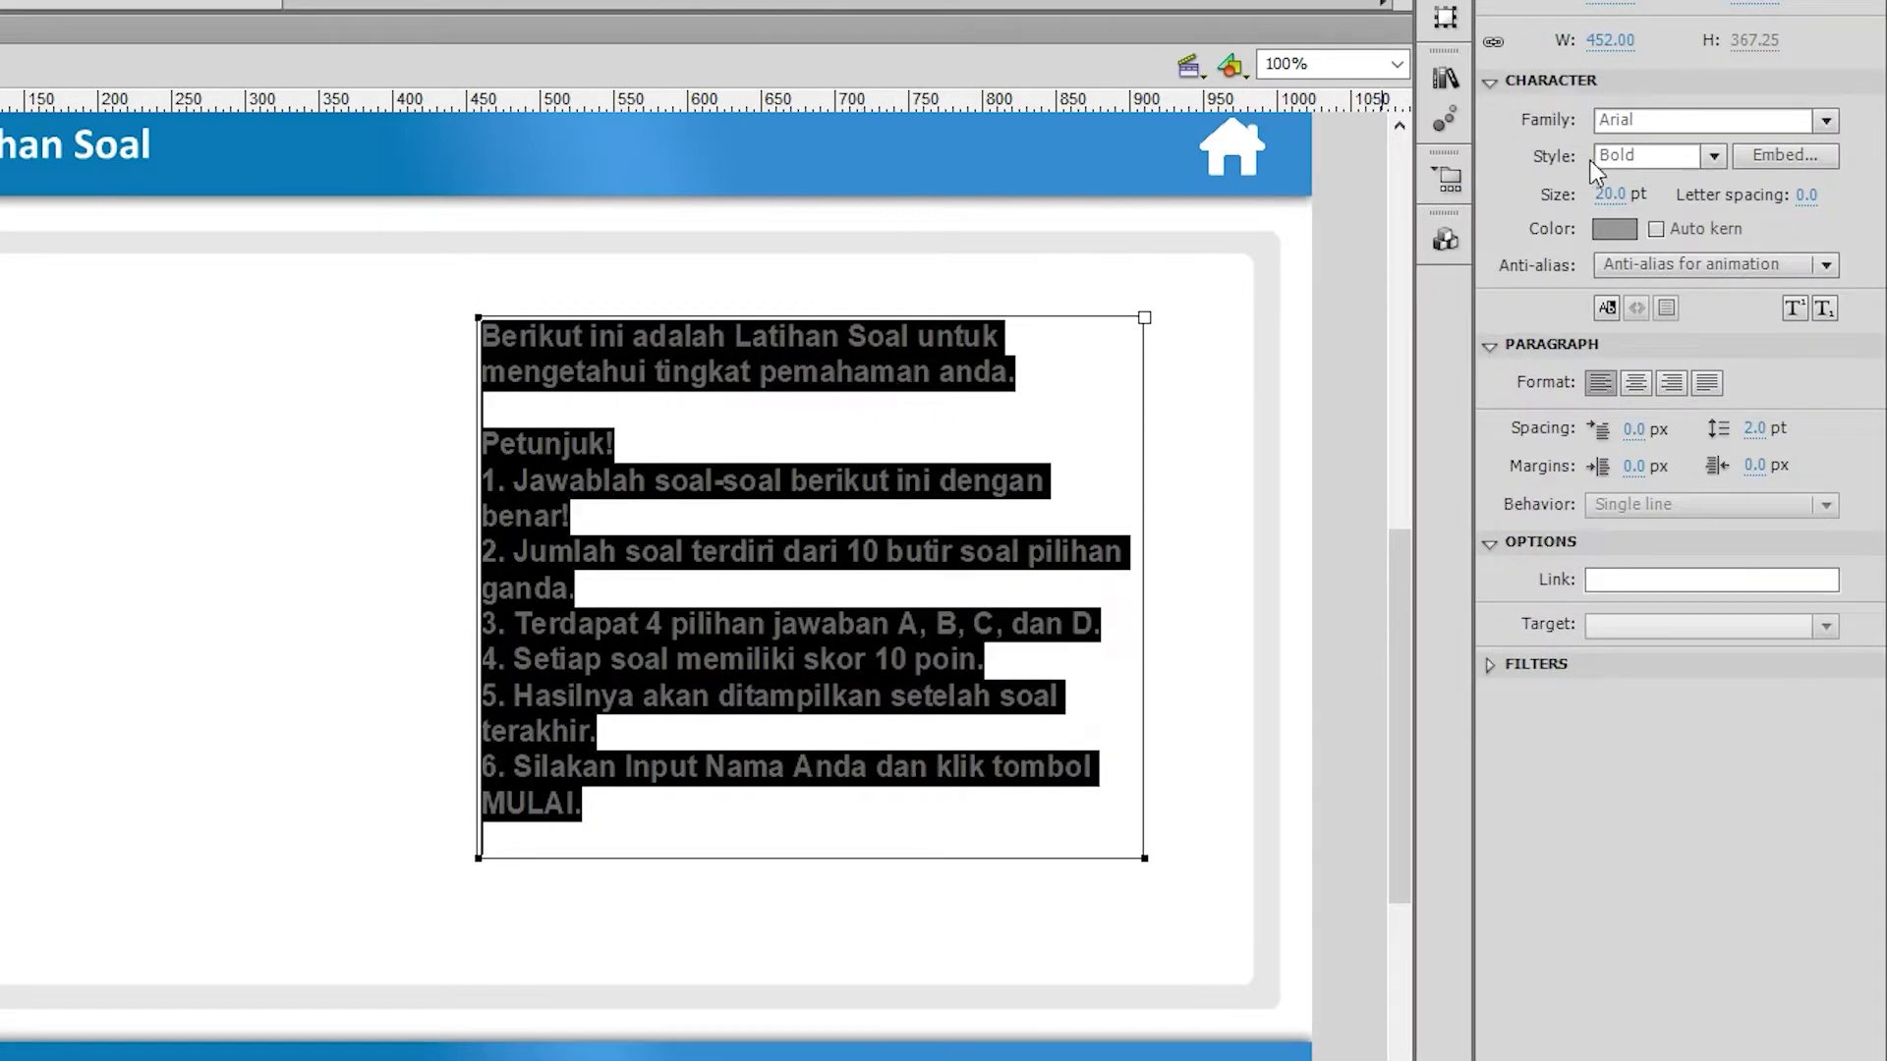
click(1713, 156)
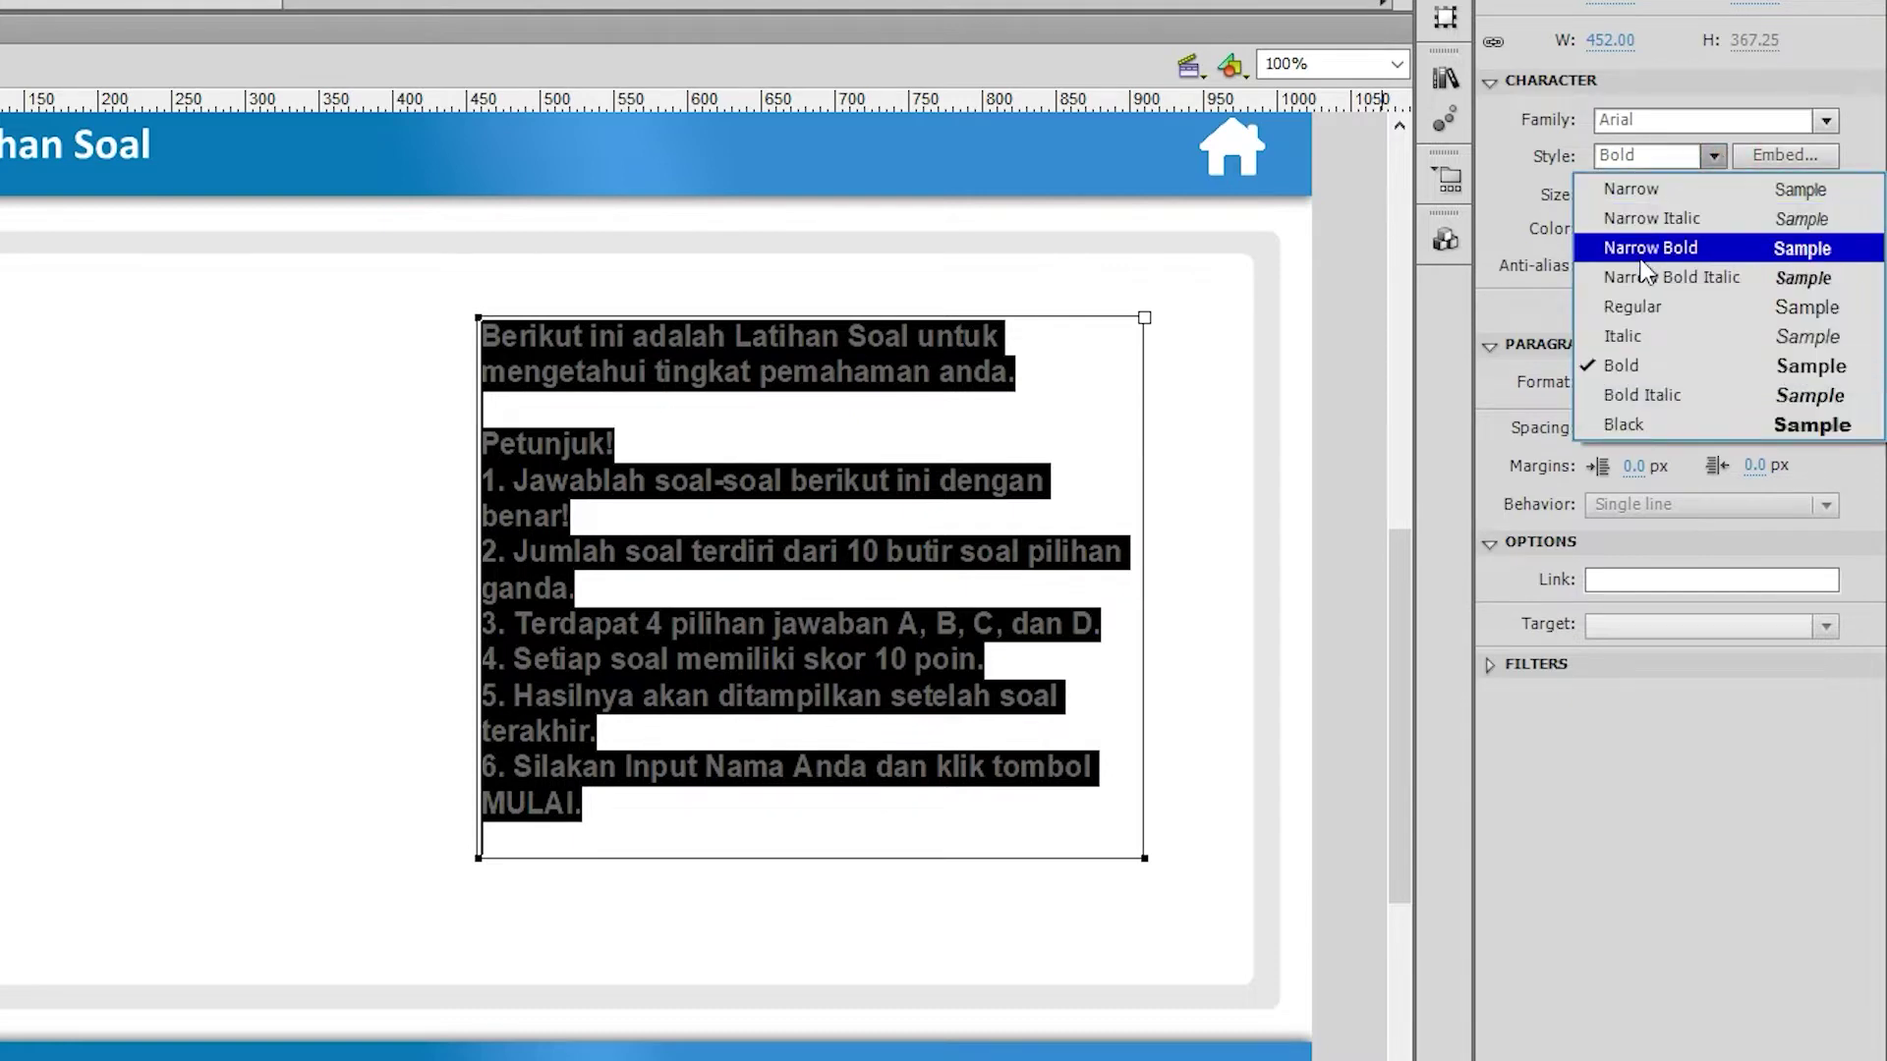
click(1622, 311)
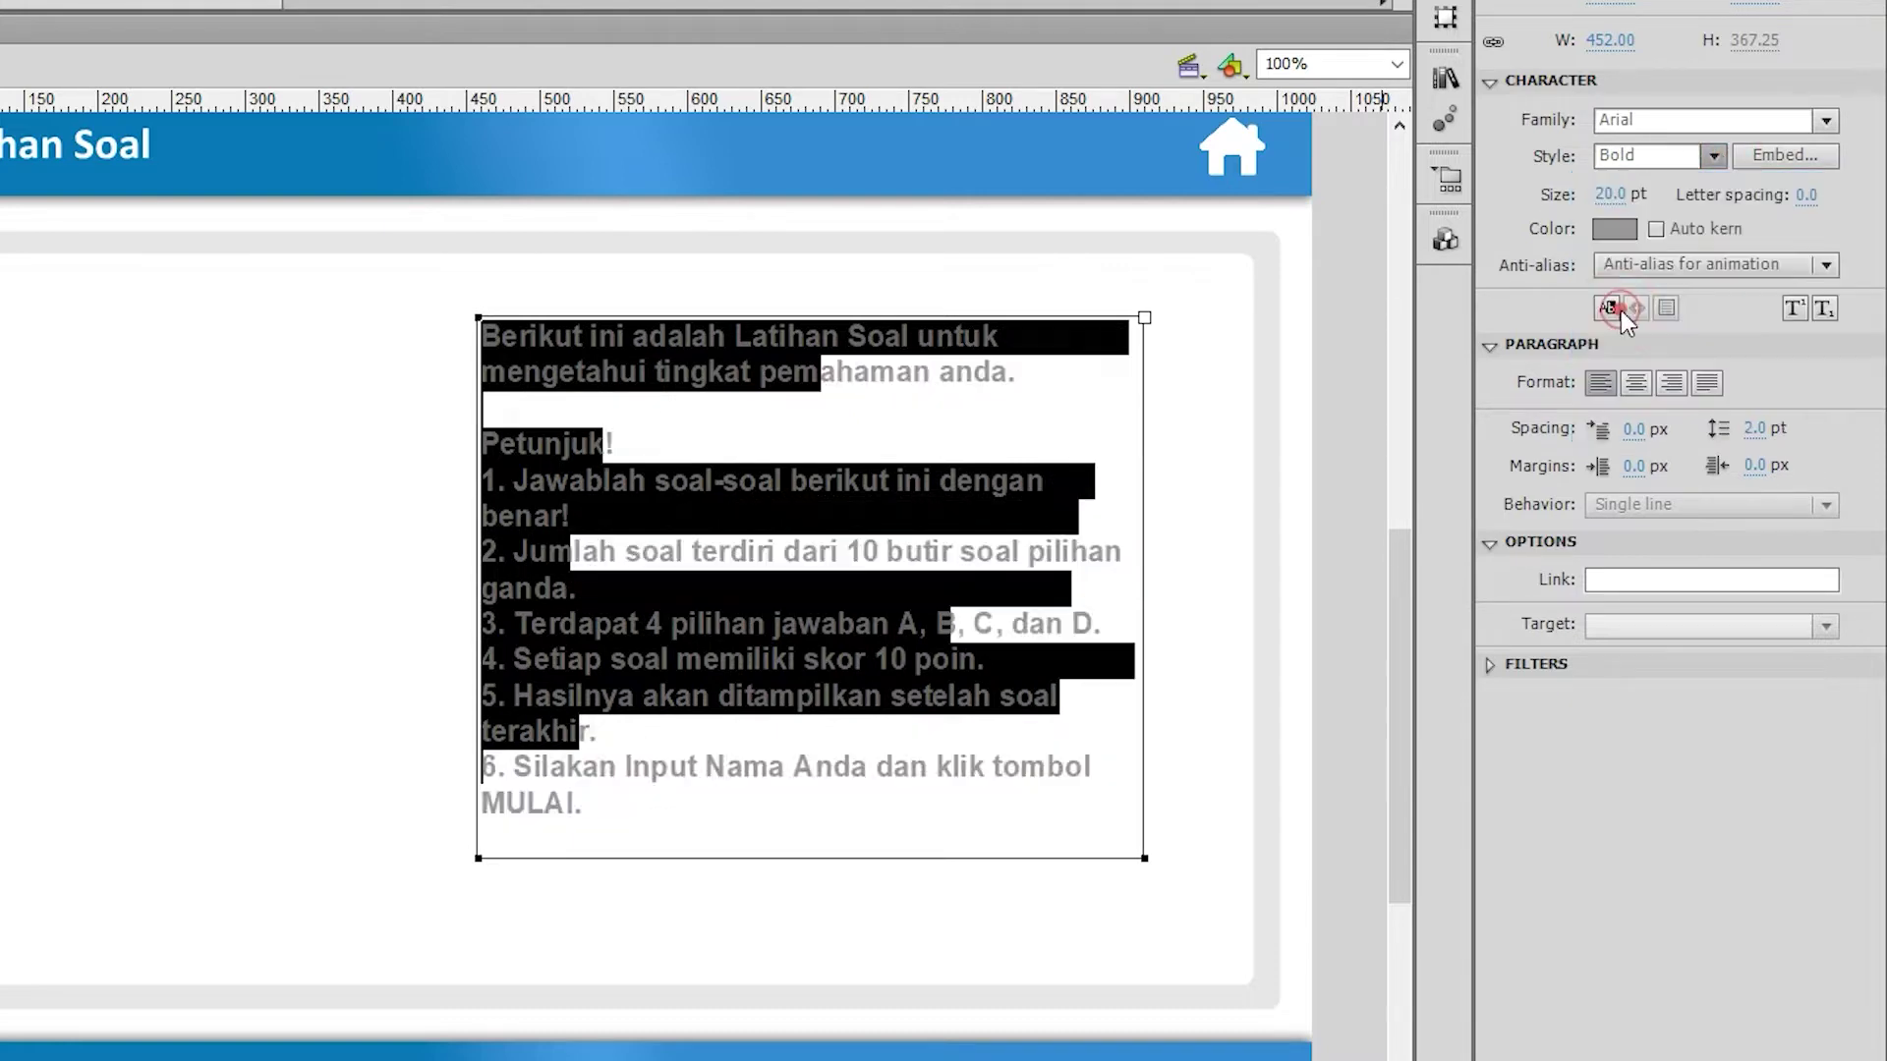
click(1620, 195)
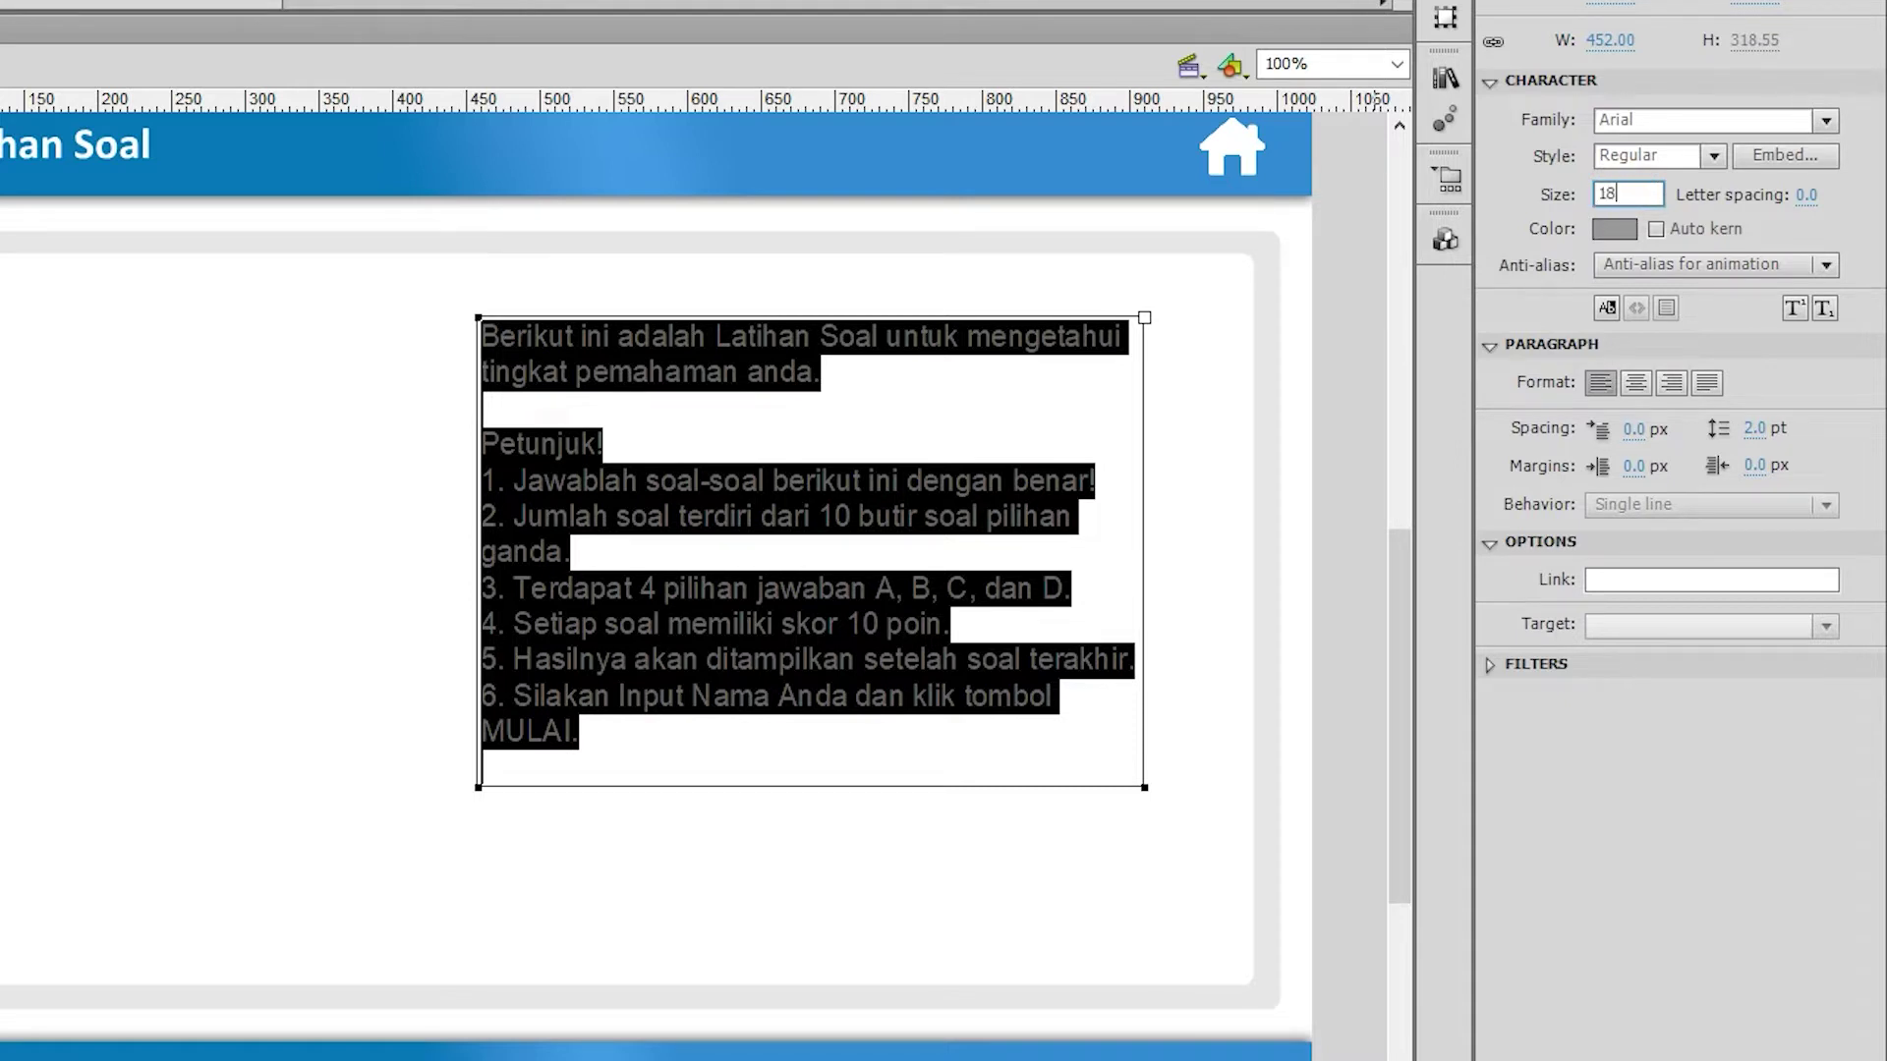
key(Return)
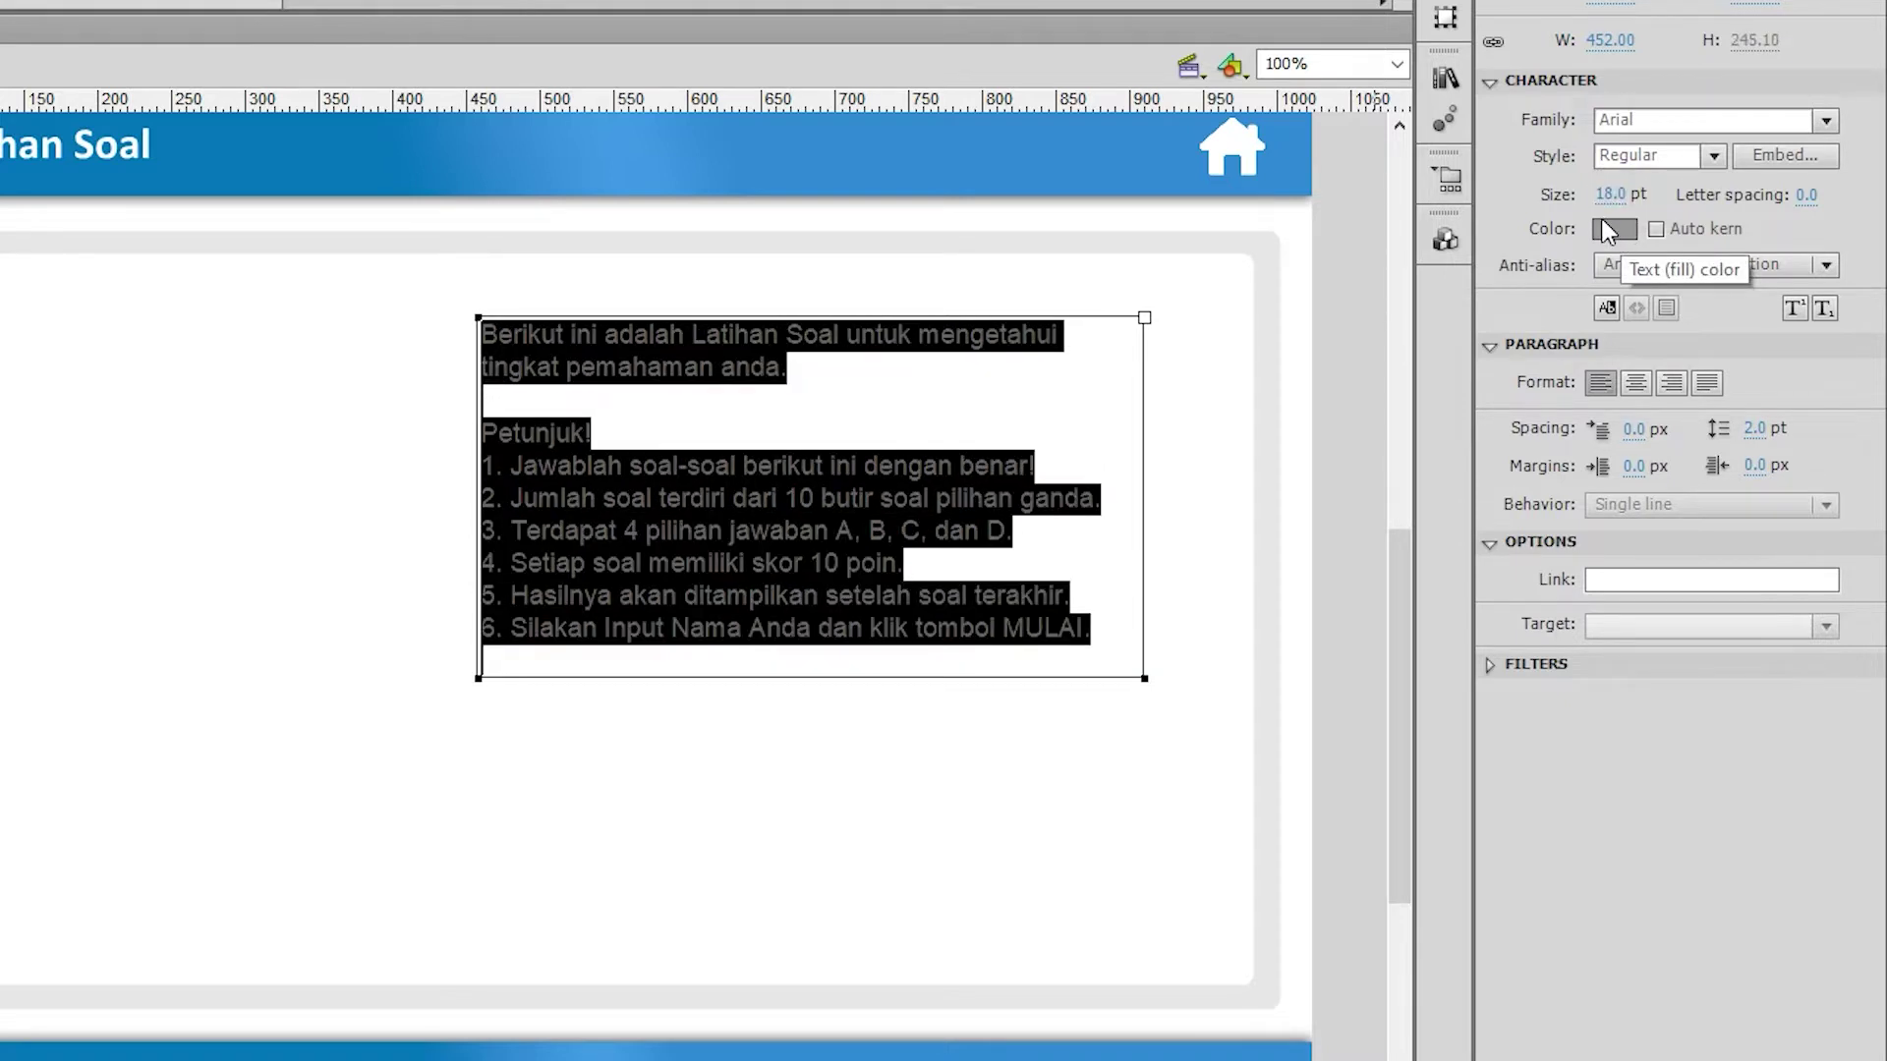
click(1616, 228)
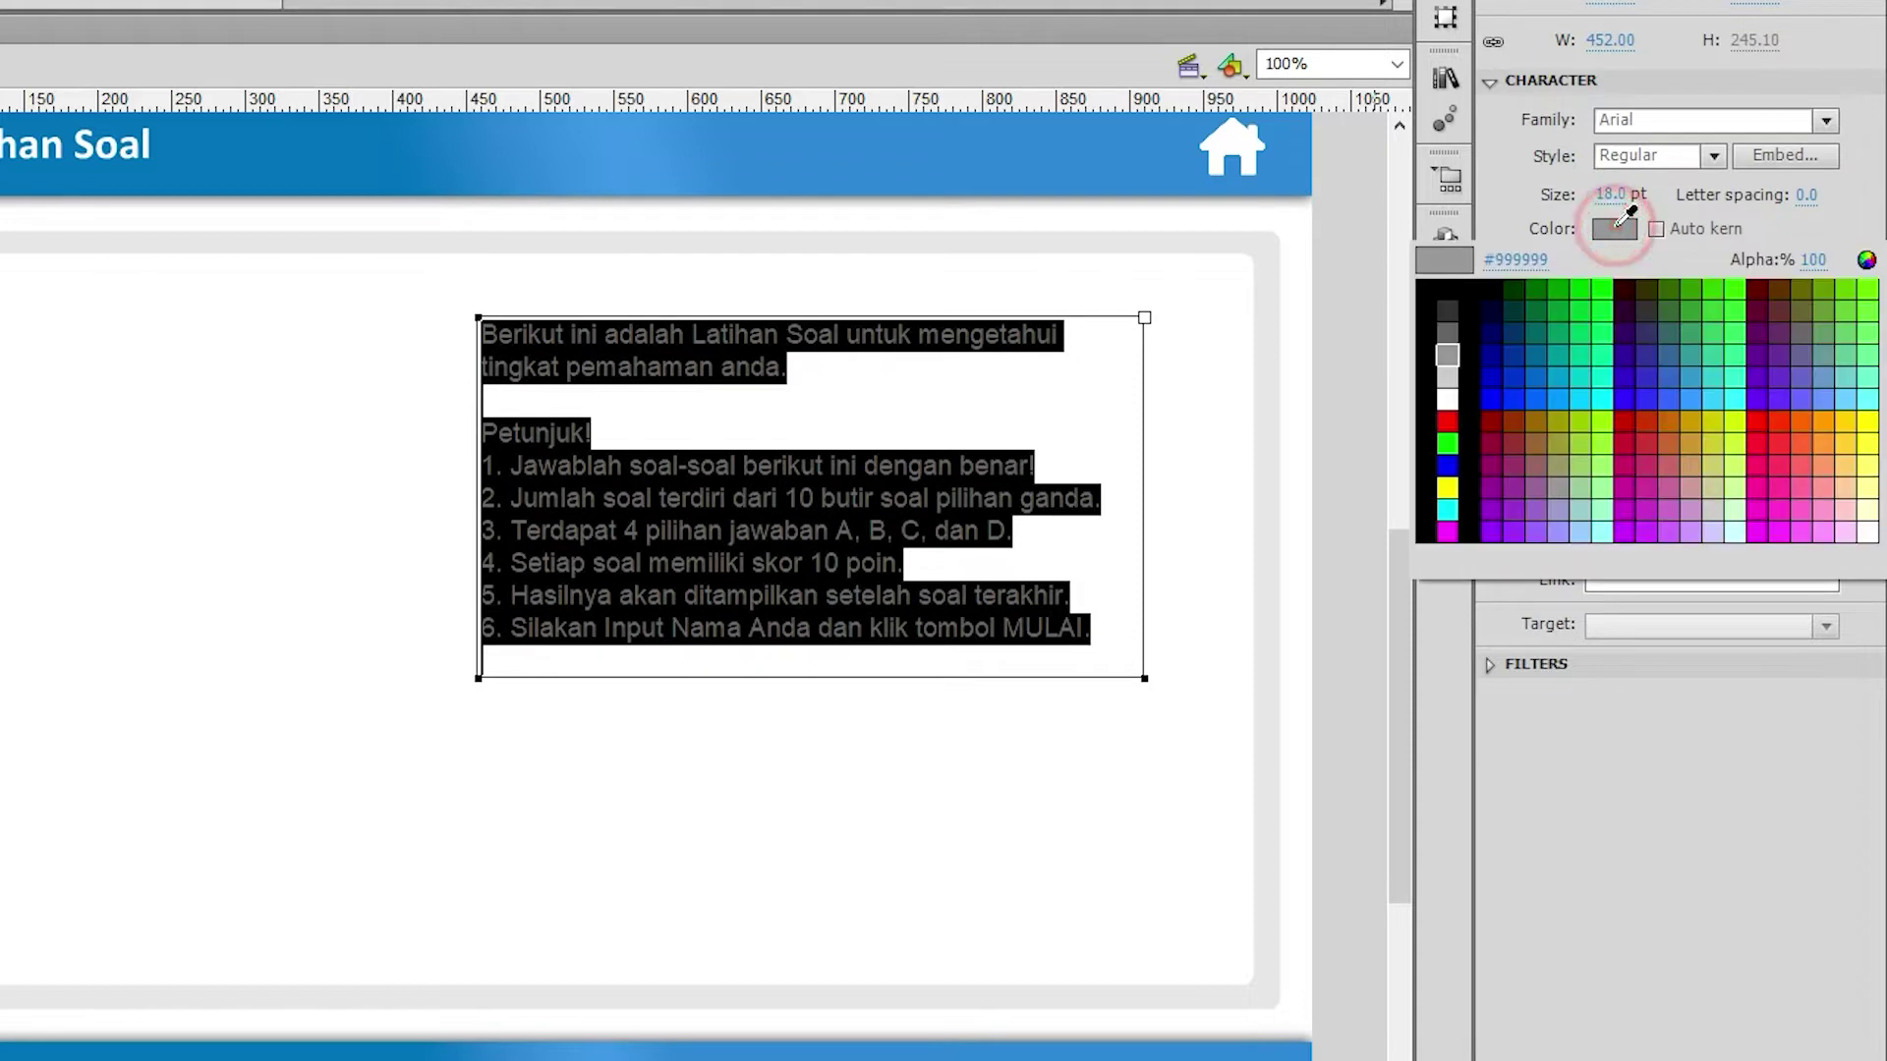
click(1430, 294)
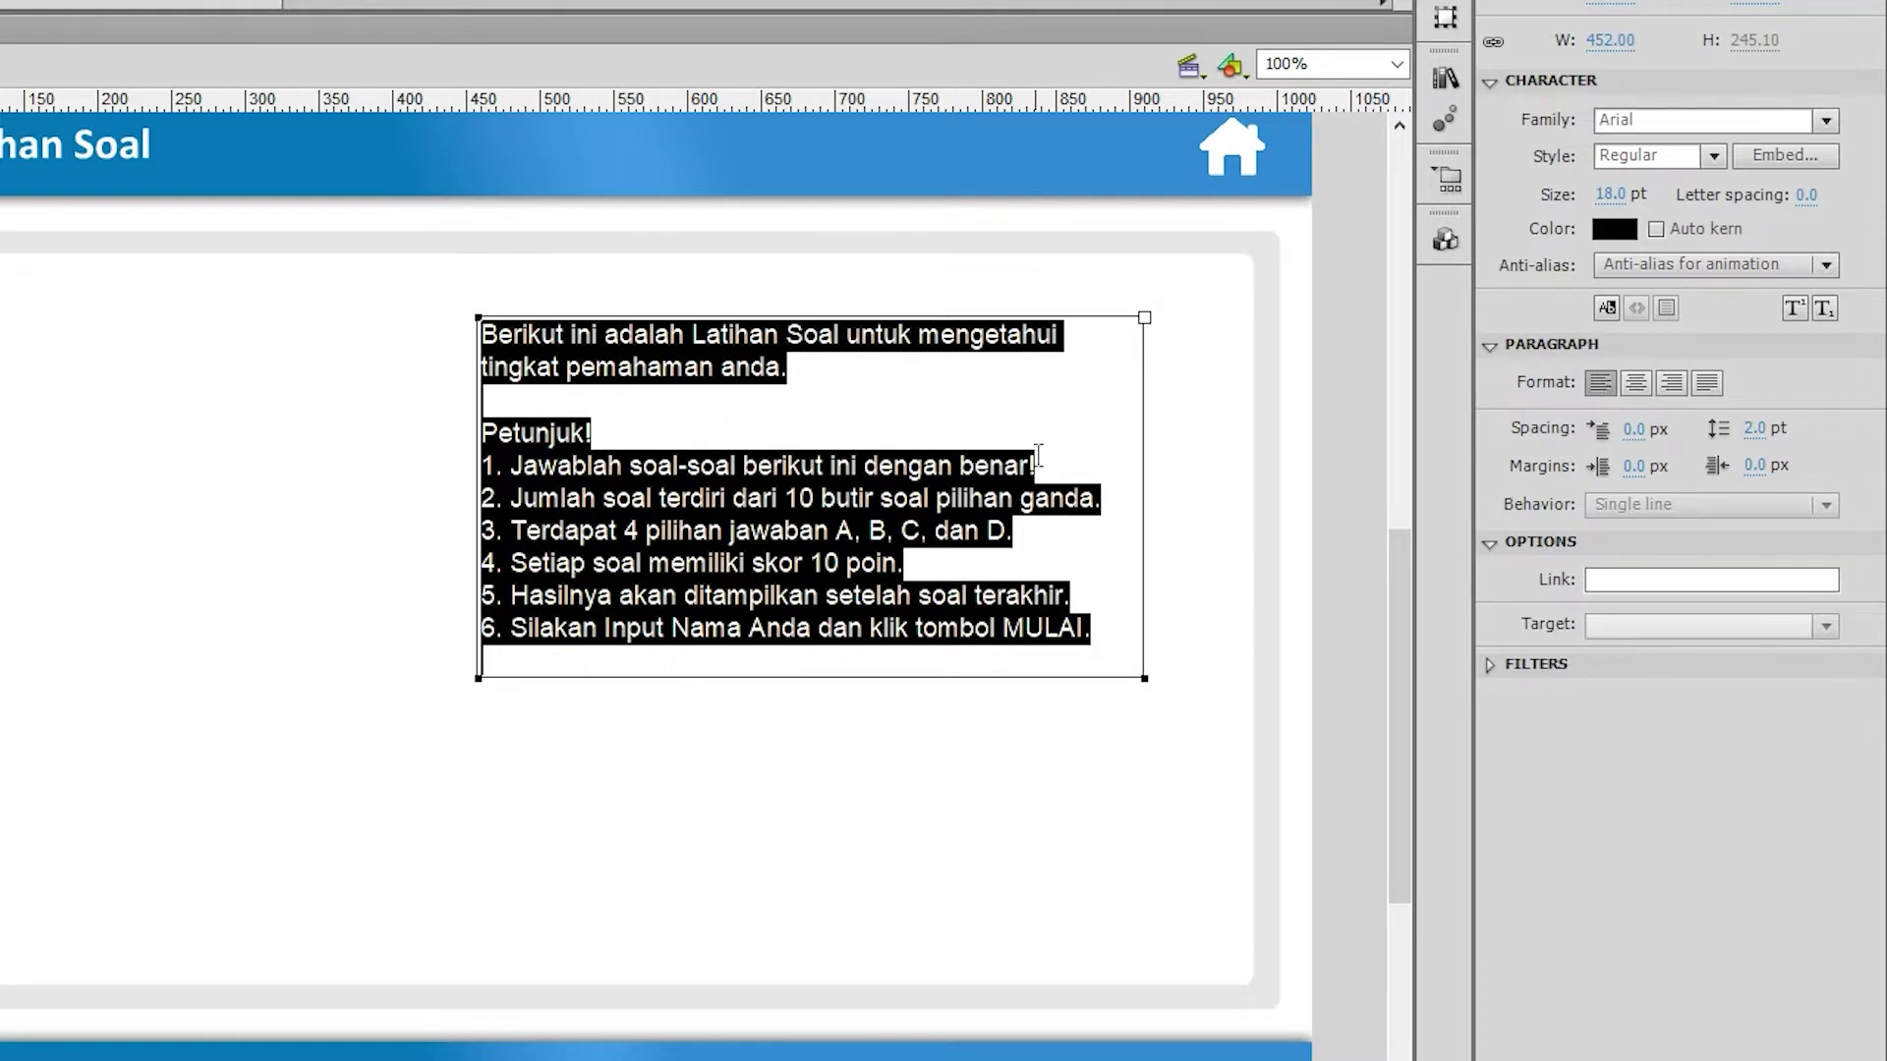
click(801, 497)
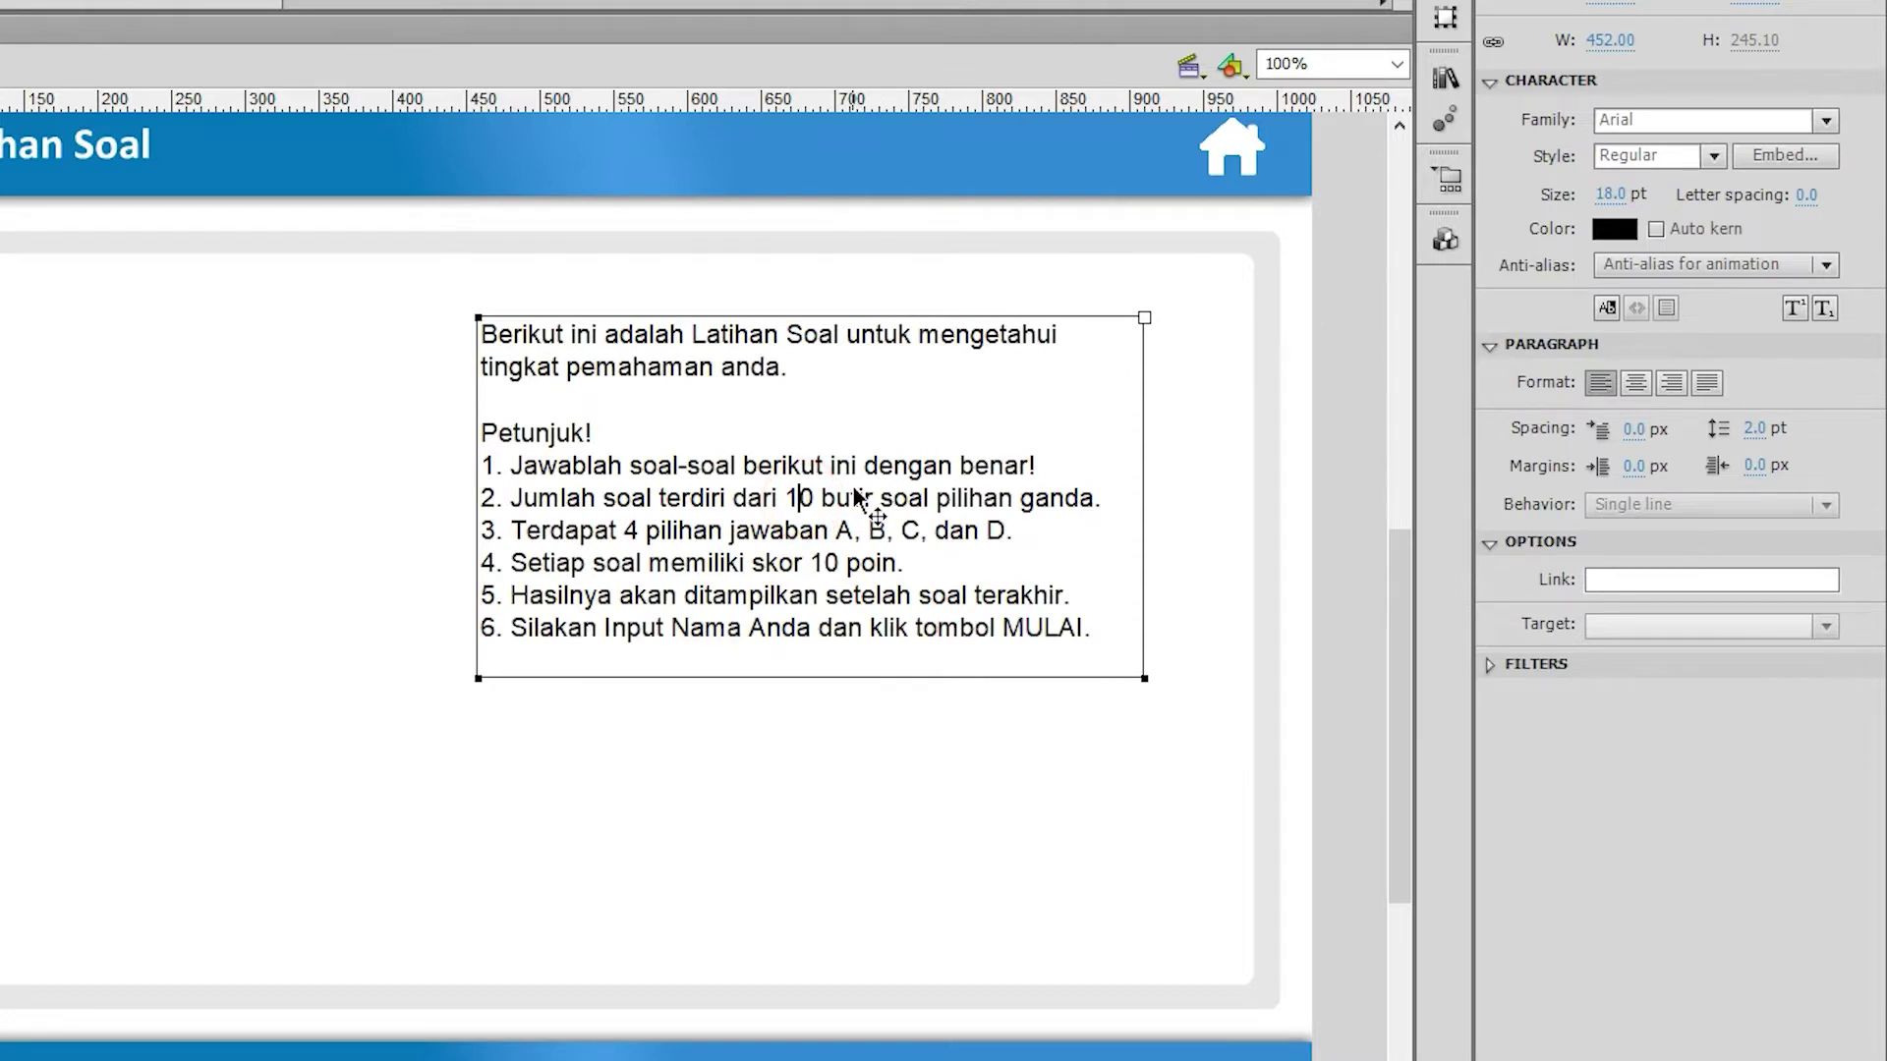
Step: Make the words "Latihan Soal" in the introduction sentence bold
key(ctrl+equal)
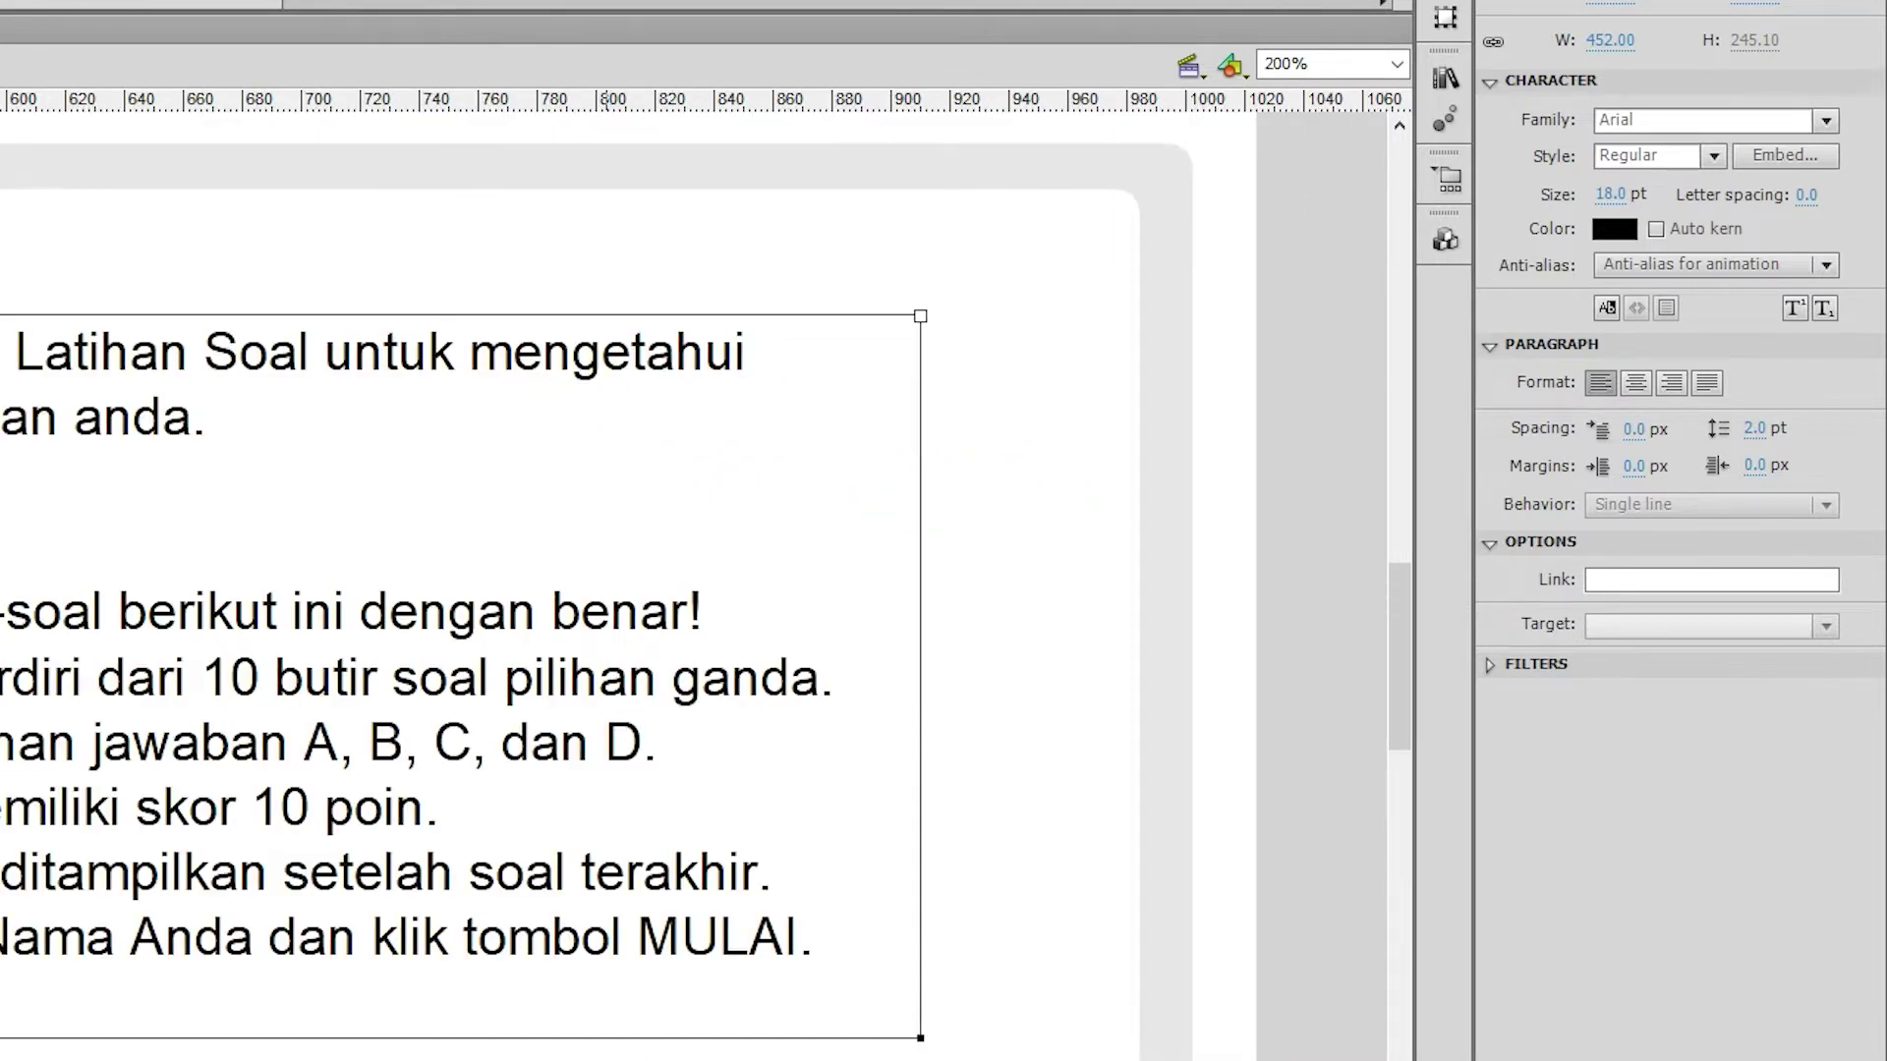
drag(605, 1060, 558, 1060)
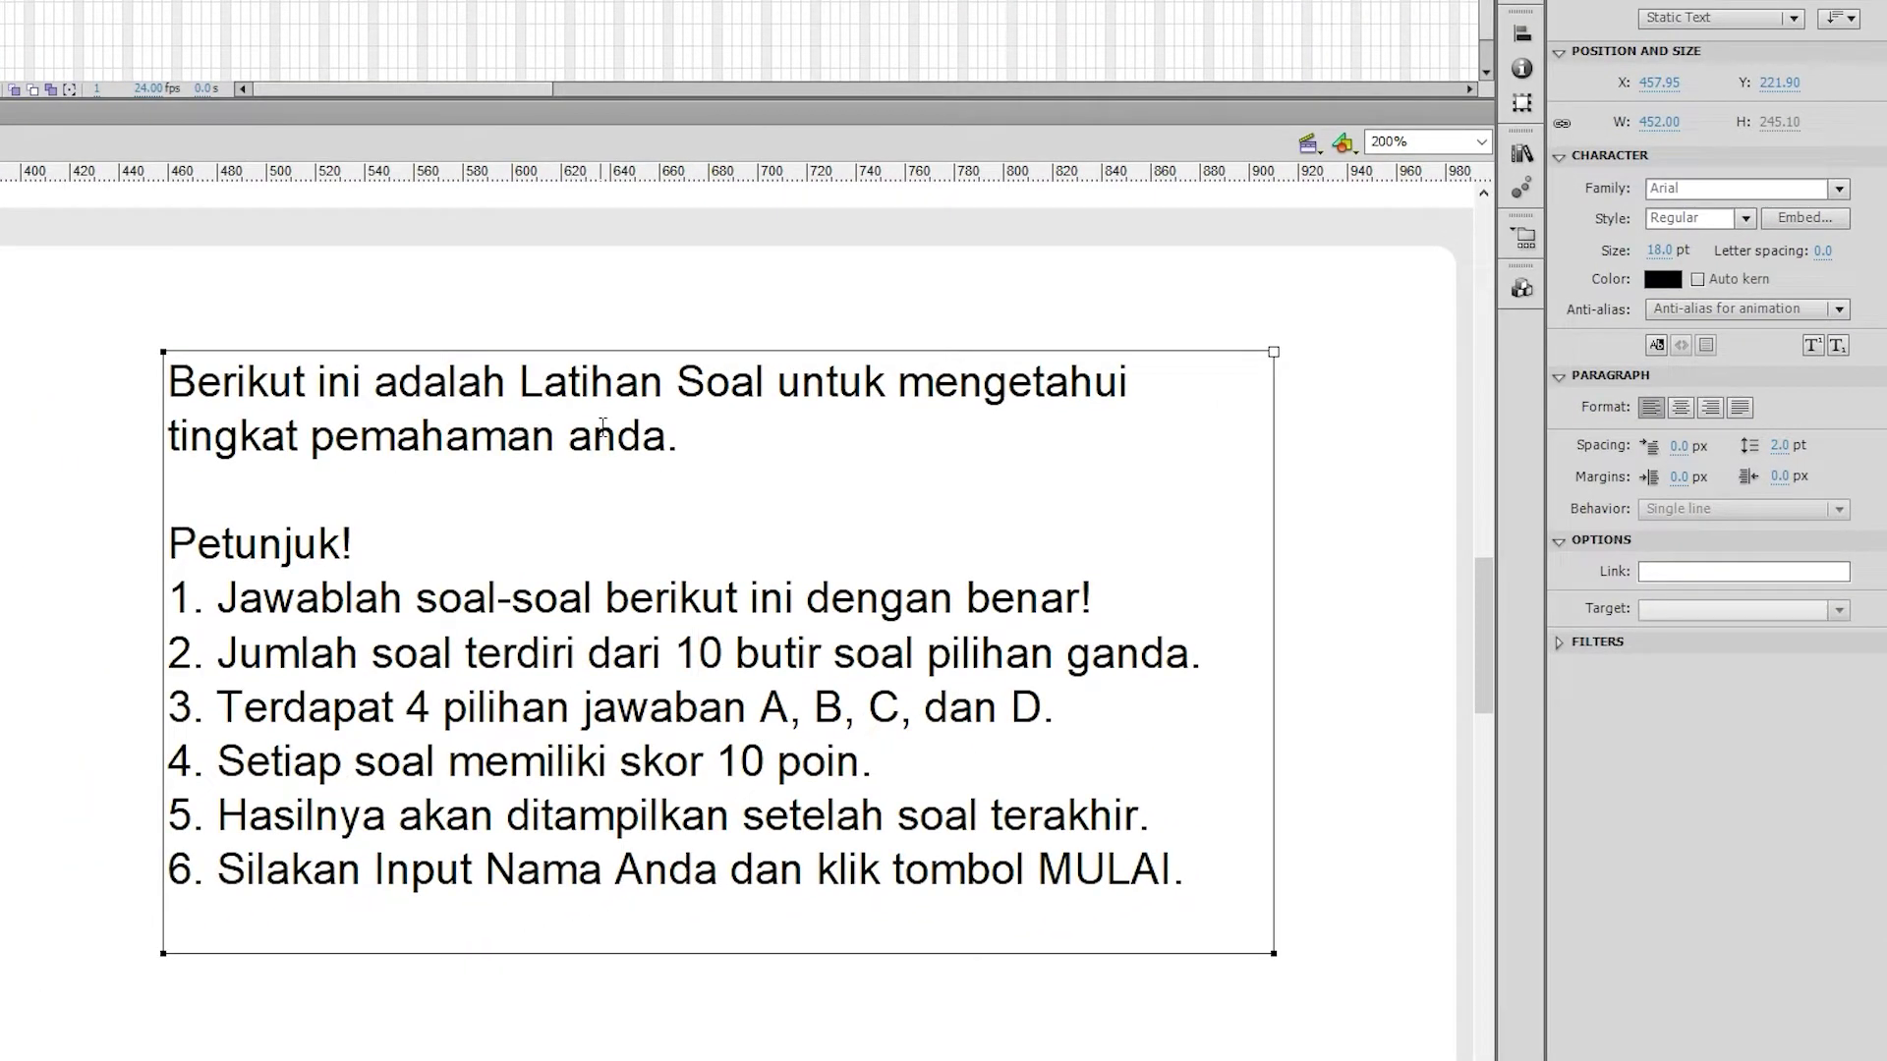
drag(520, 381, 770, 379)
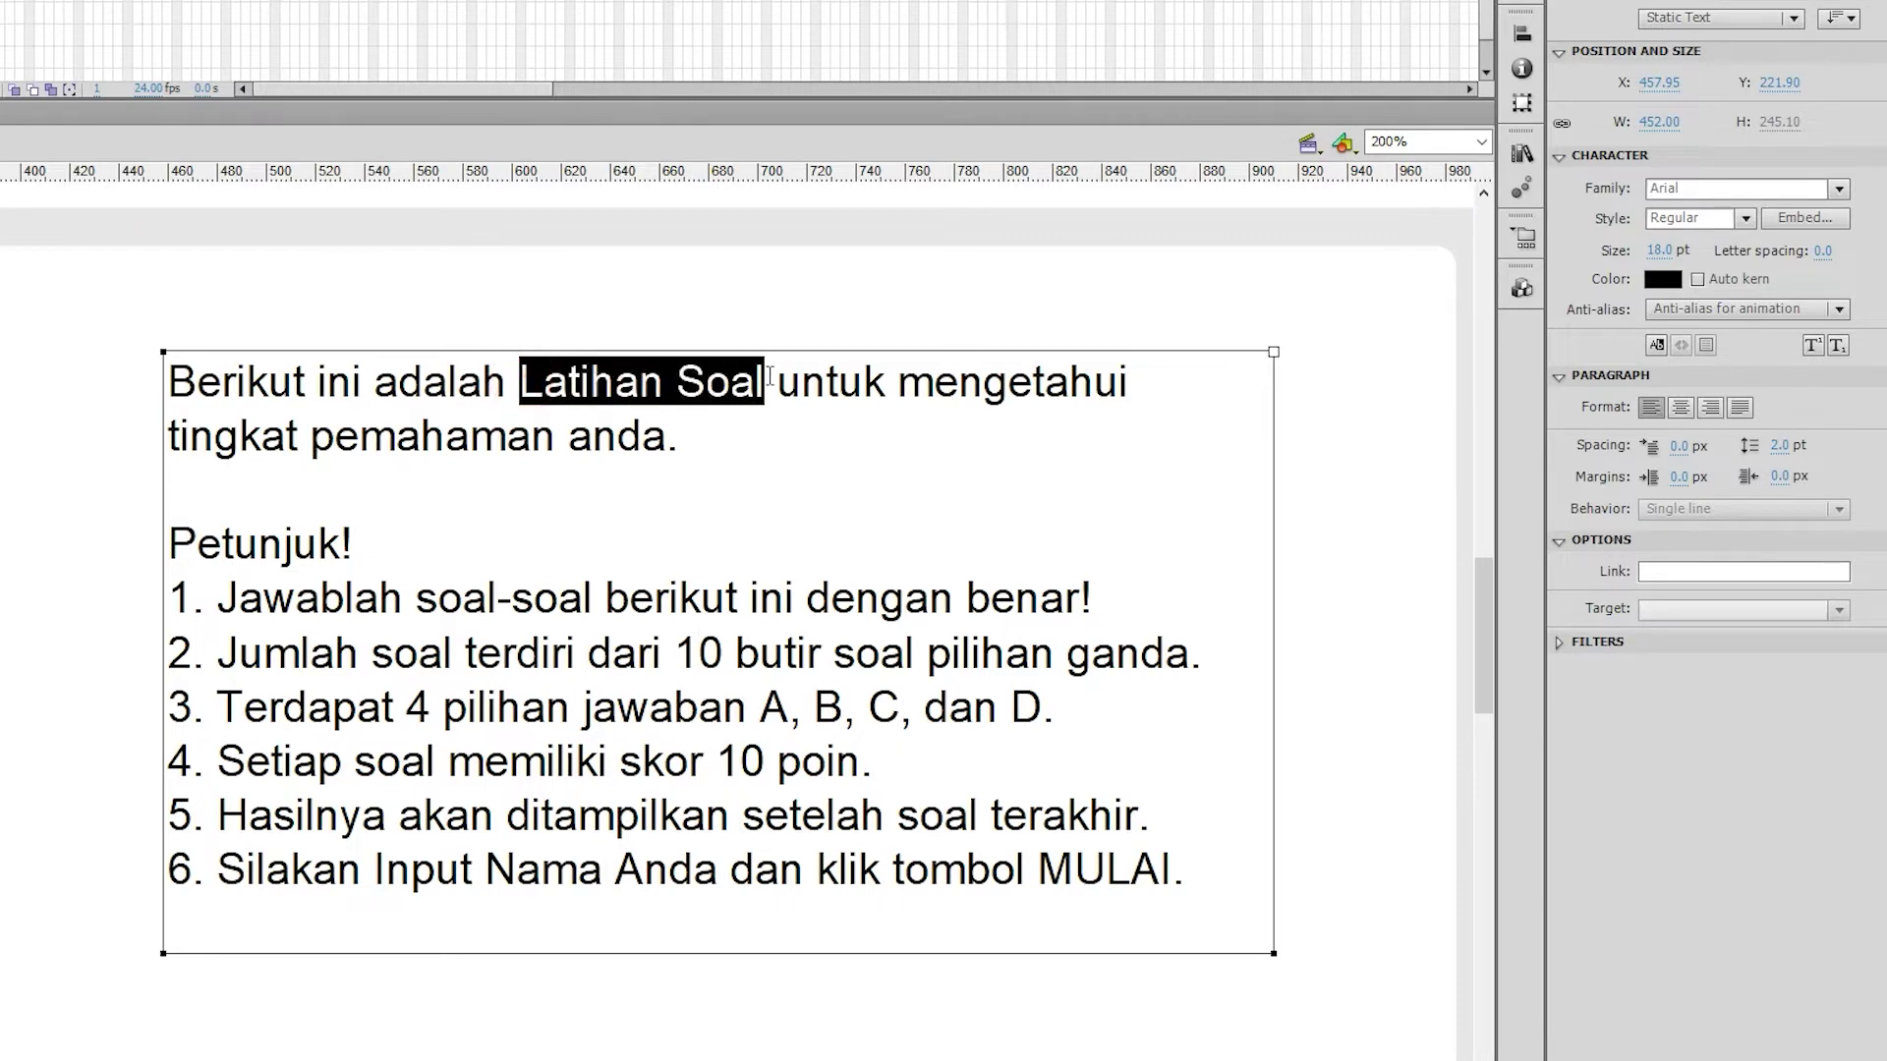
click(1750, 219)
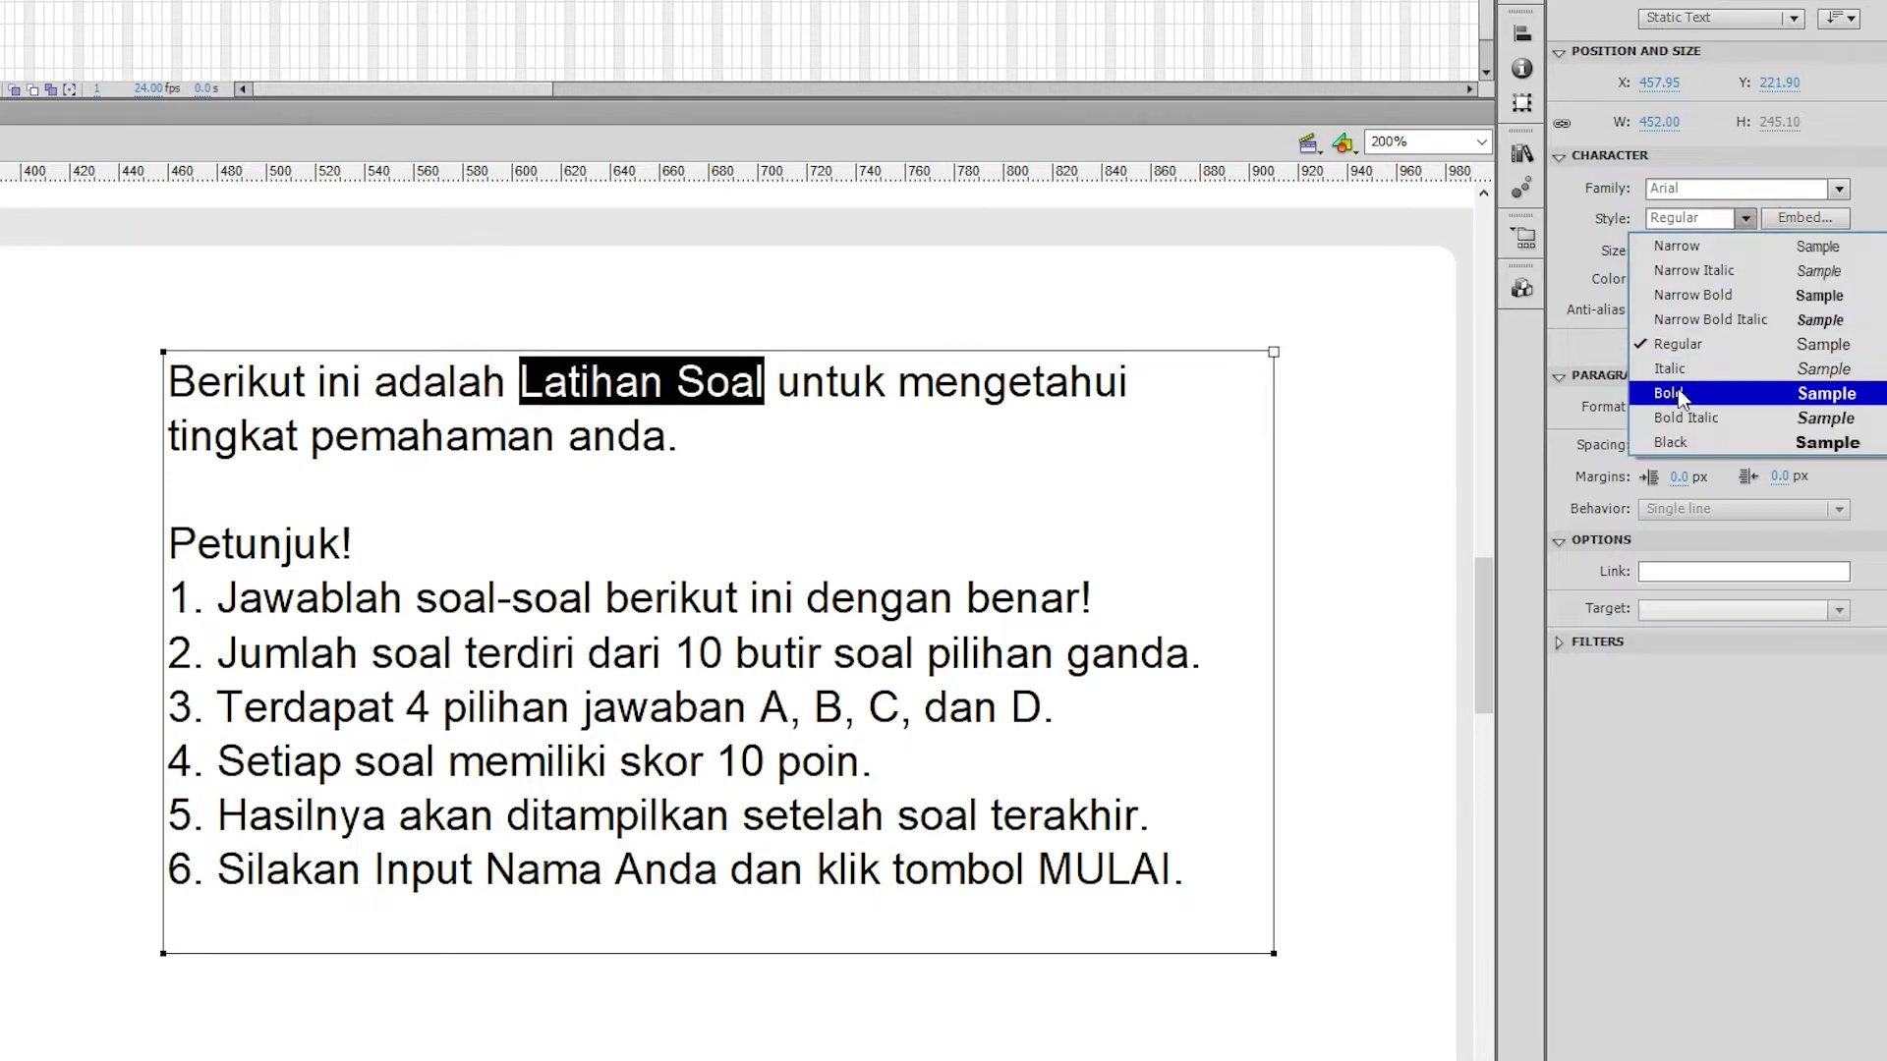
click(1726, 396)
Step: Insert an extra blank line above "Petunjuk!" and set that heading to Bold Italic
click(295, 498)
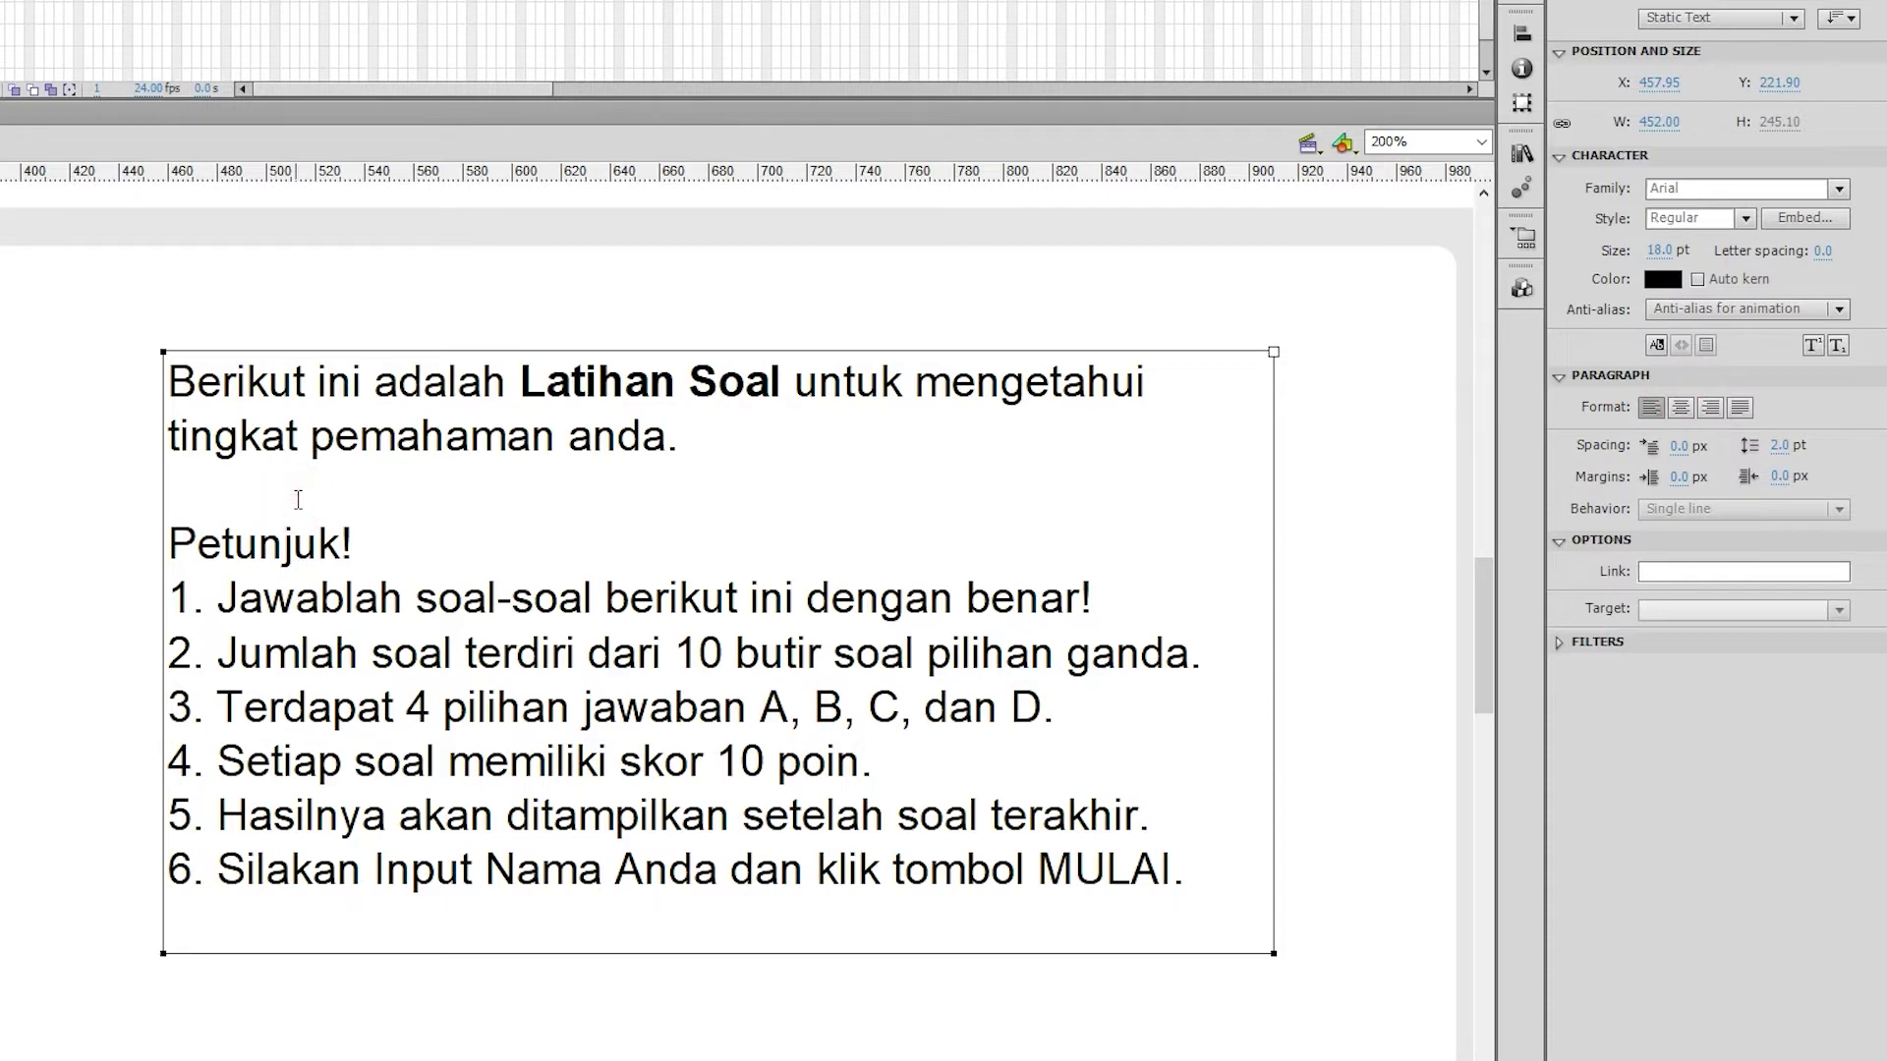
key(Return)
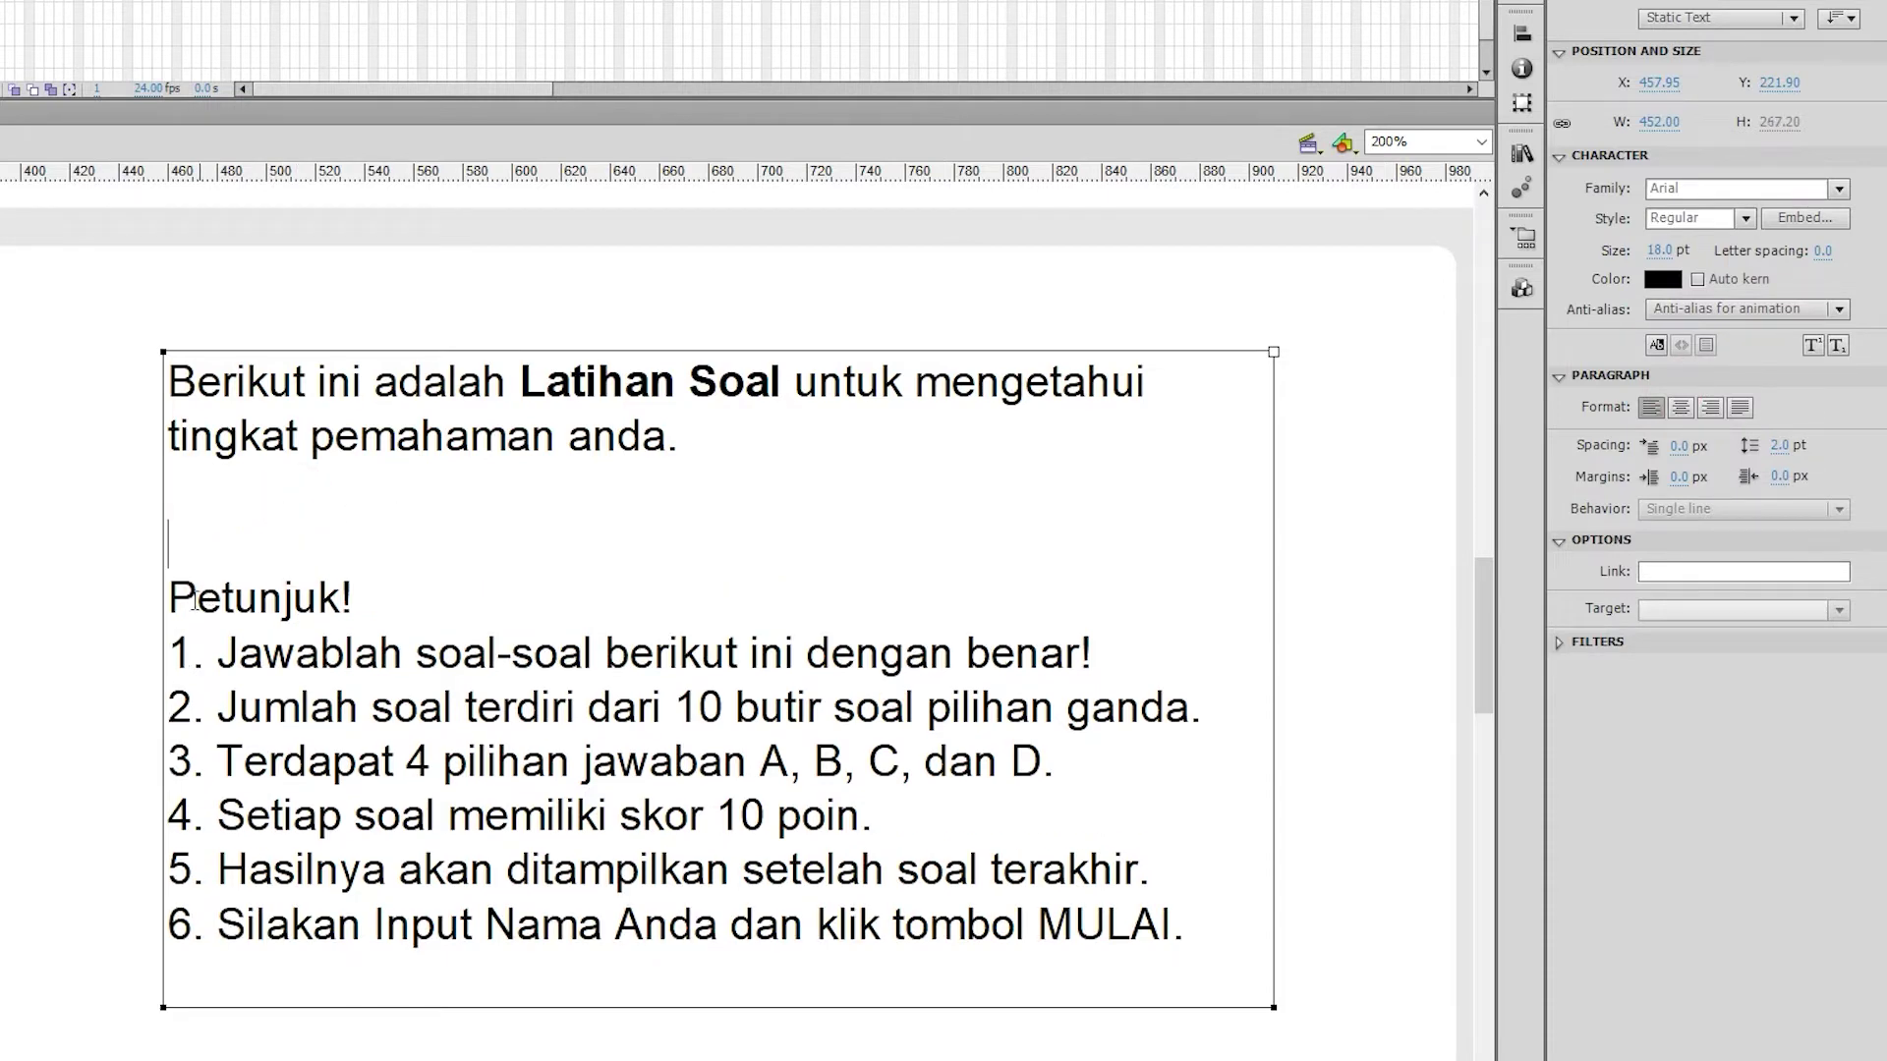
drag(173, 601, 369, 607)
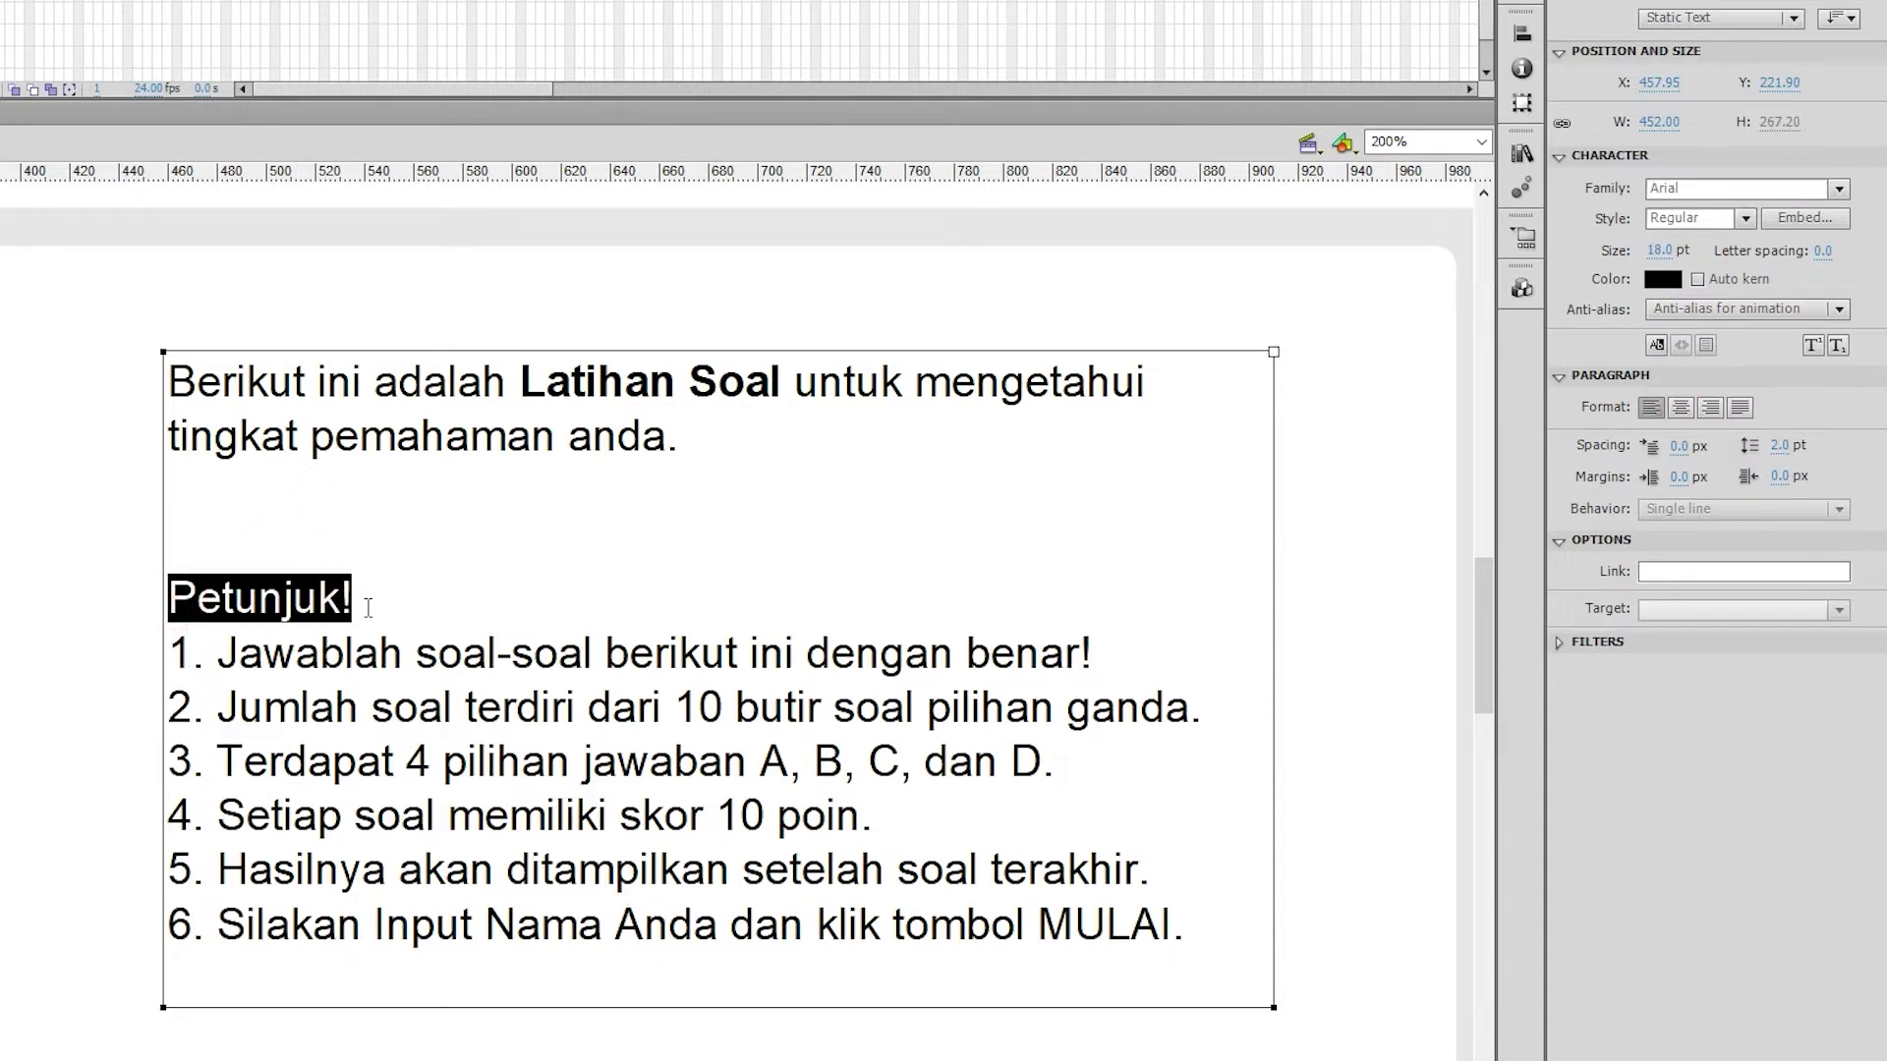
click(1747, 217)
click(1685, 417)
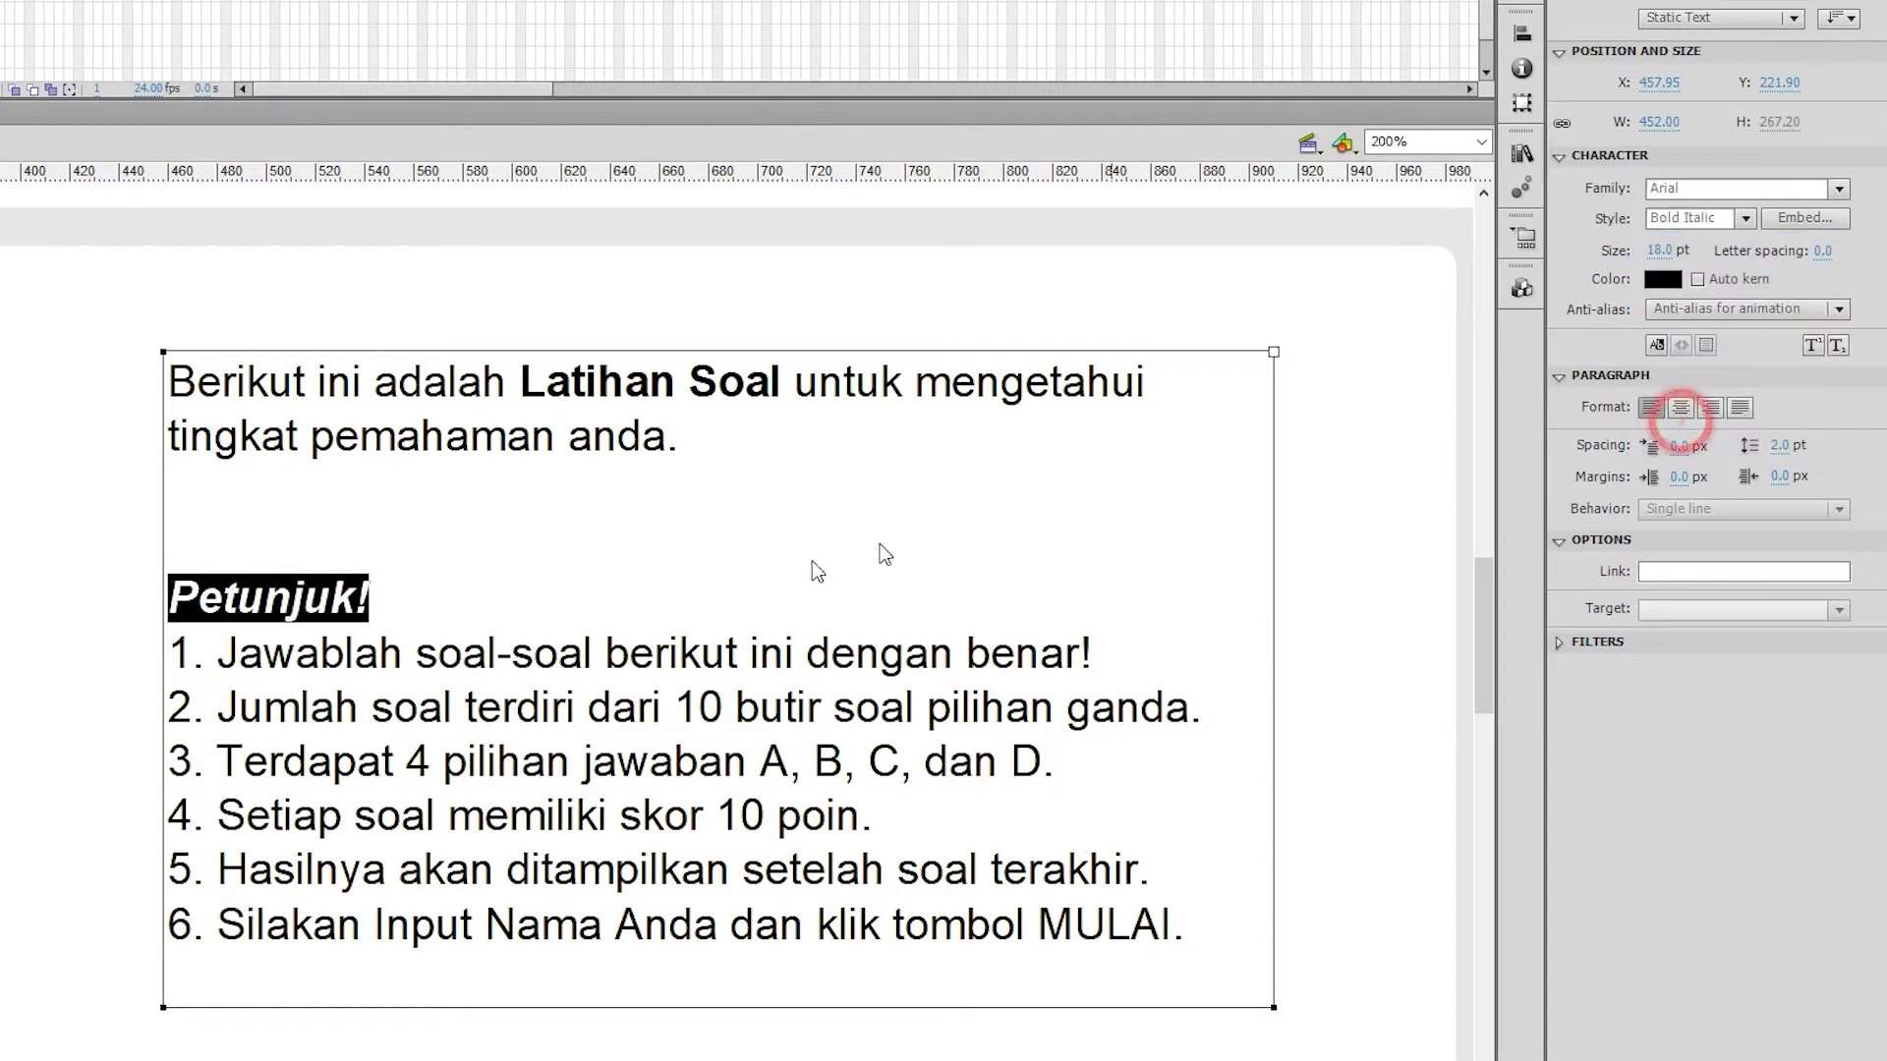
Step: Make "10 butir soal pilihan ganda" in the second instruction bold
scroll(727, 599, down, 1)
drag(681, 595, 1189, 596)
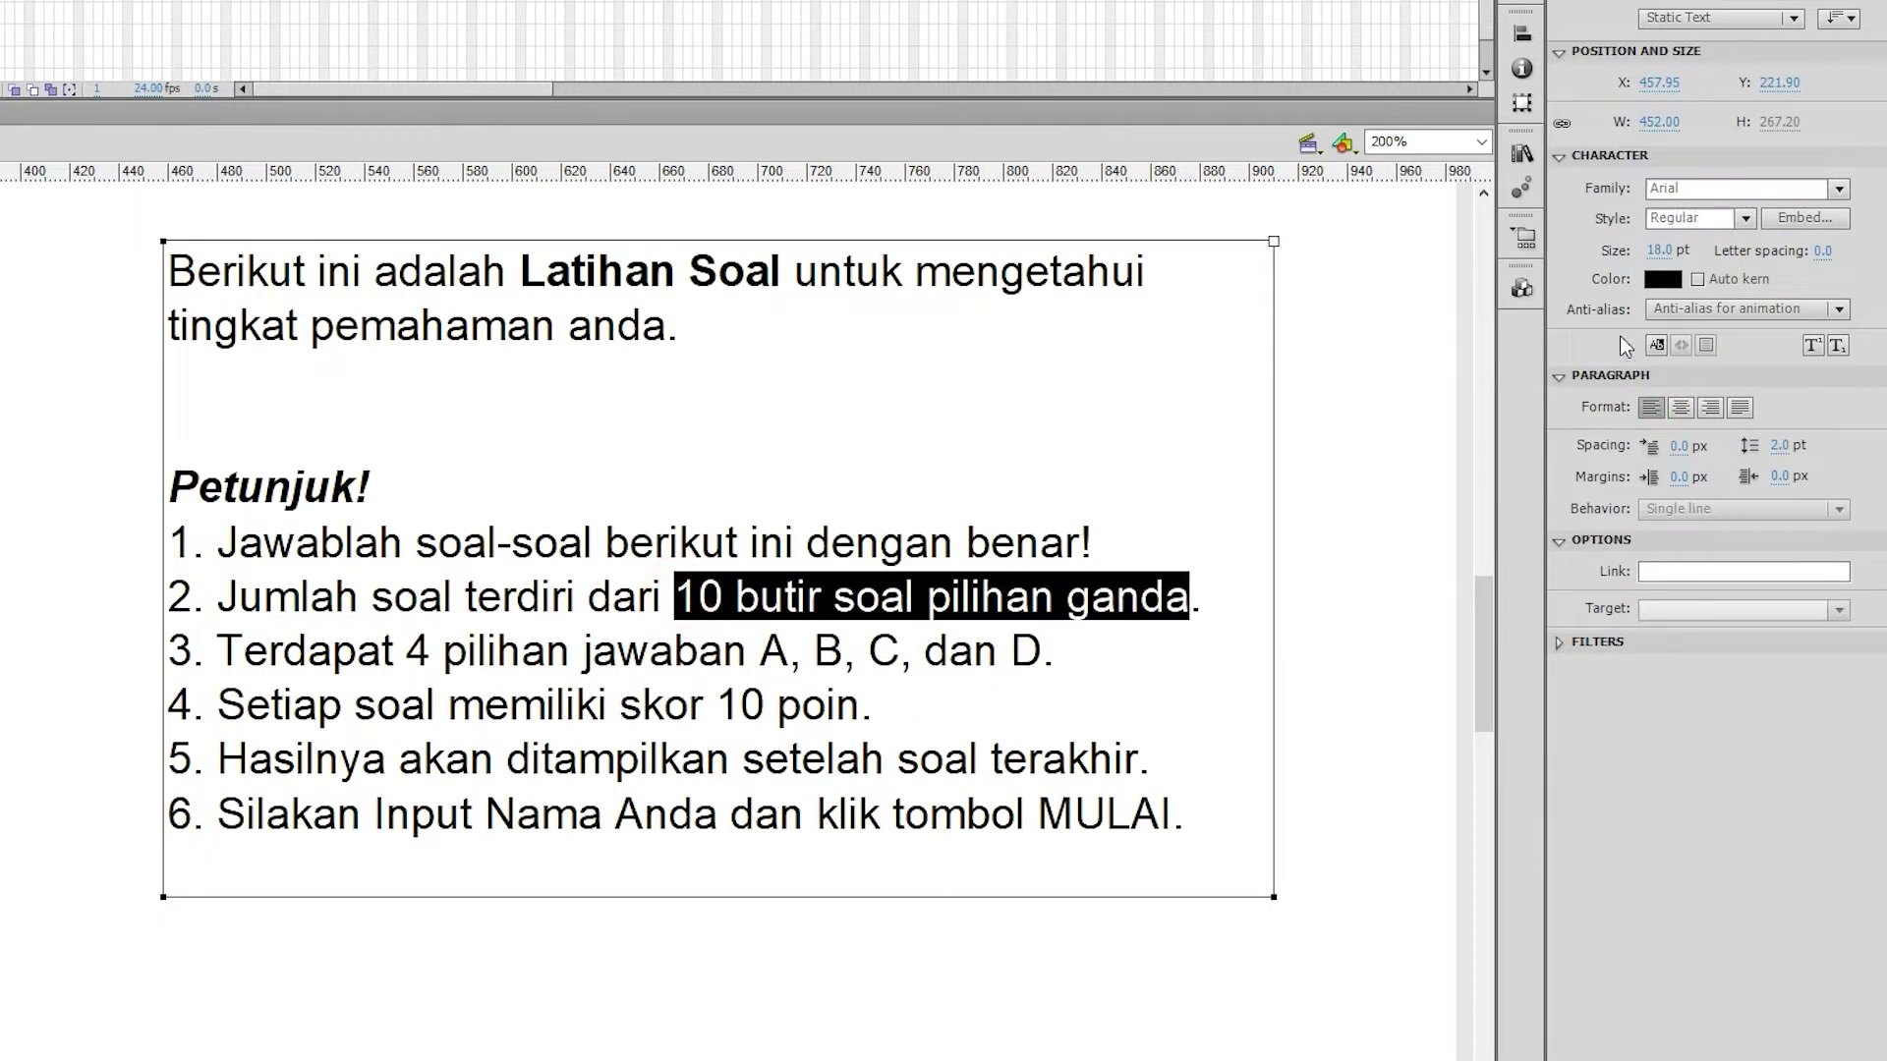
click(1748, 216)
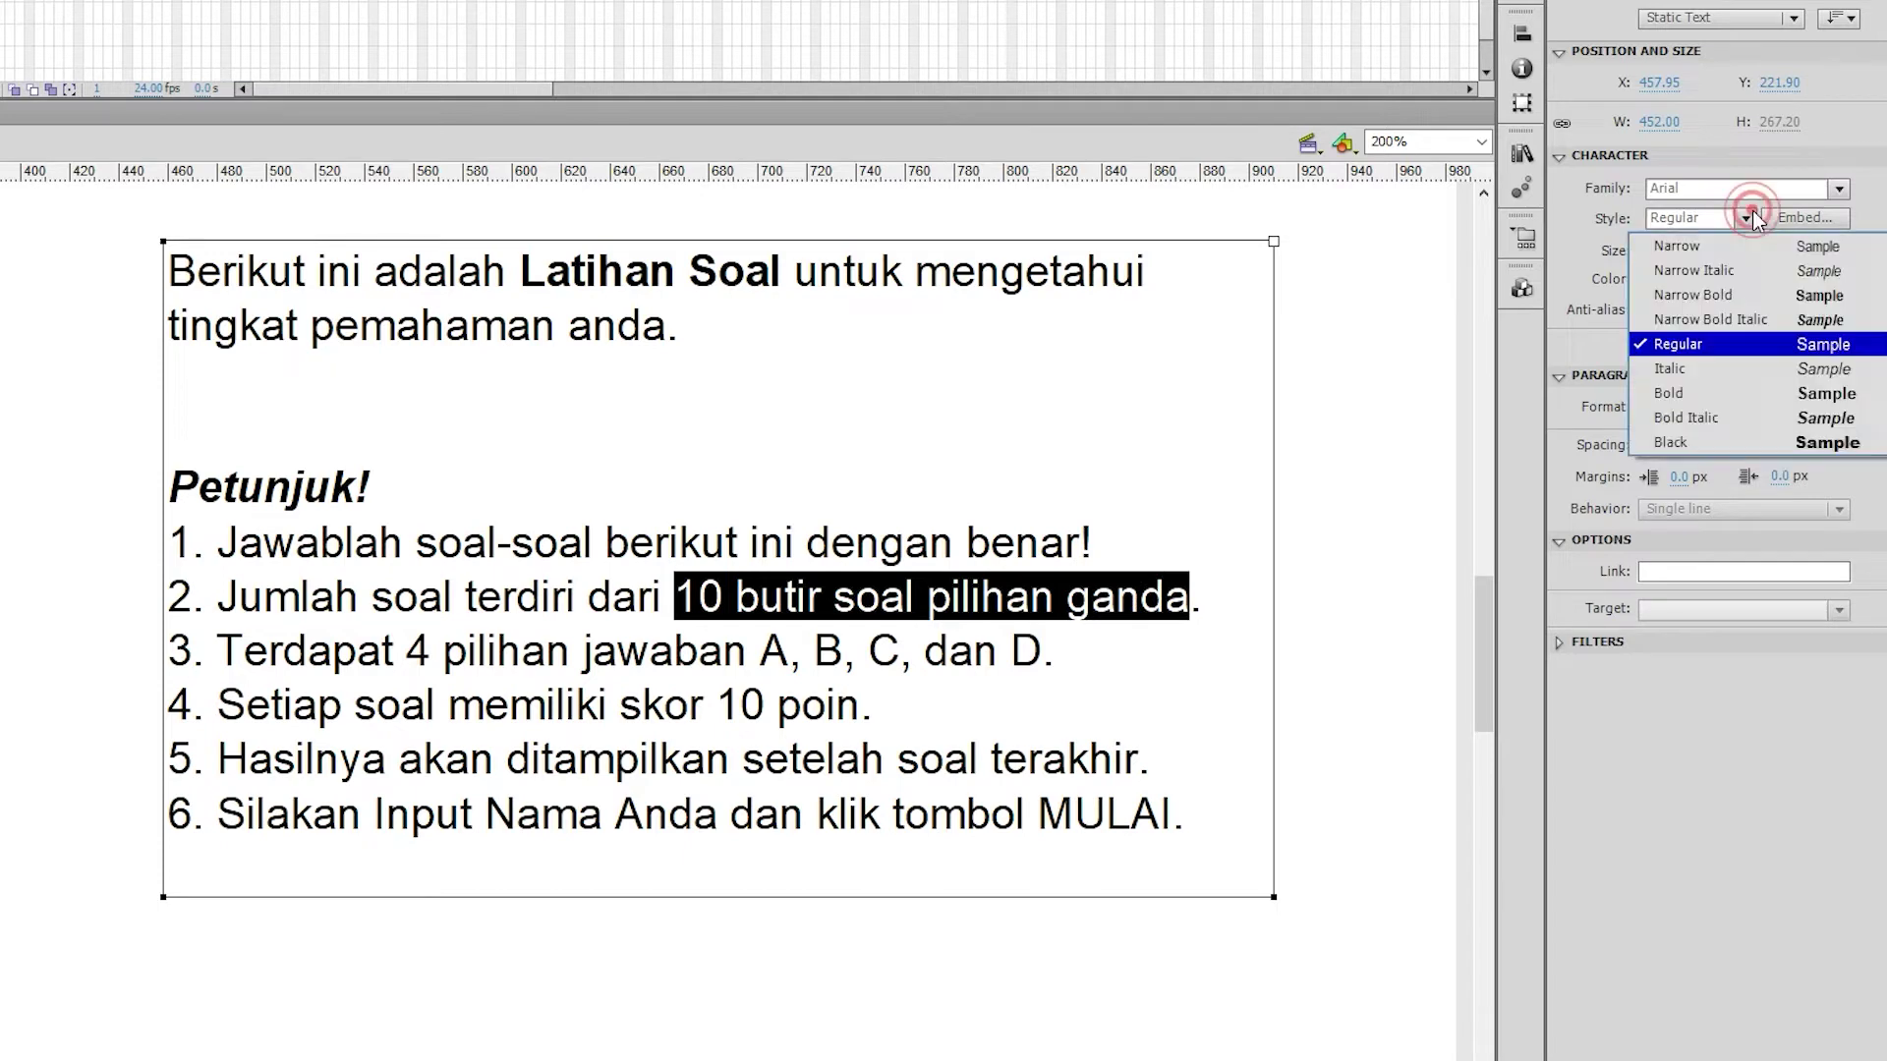
click(1683, 392)
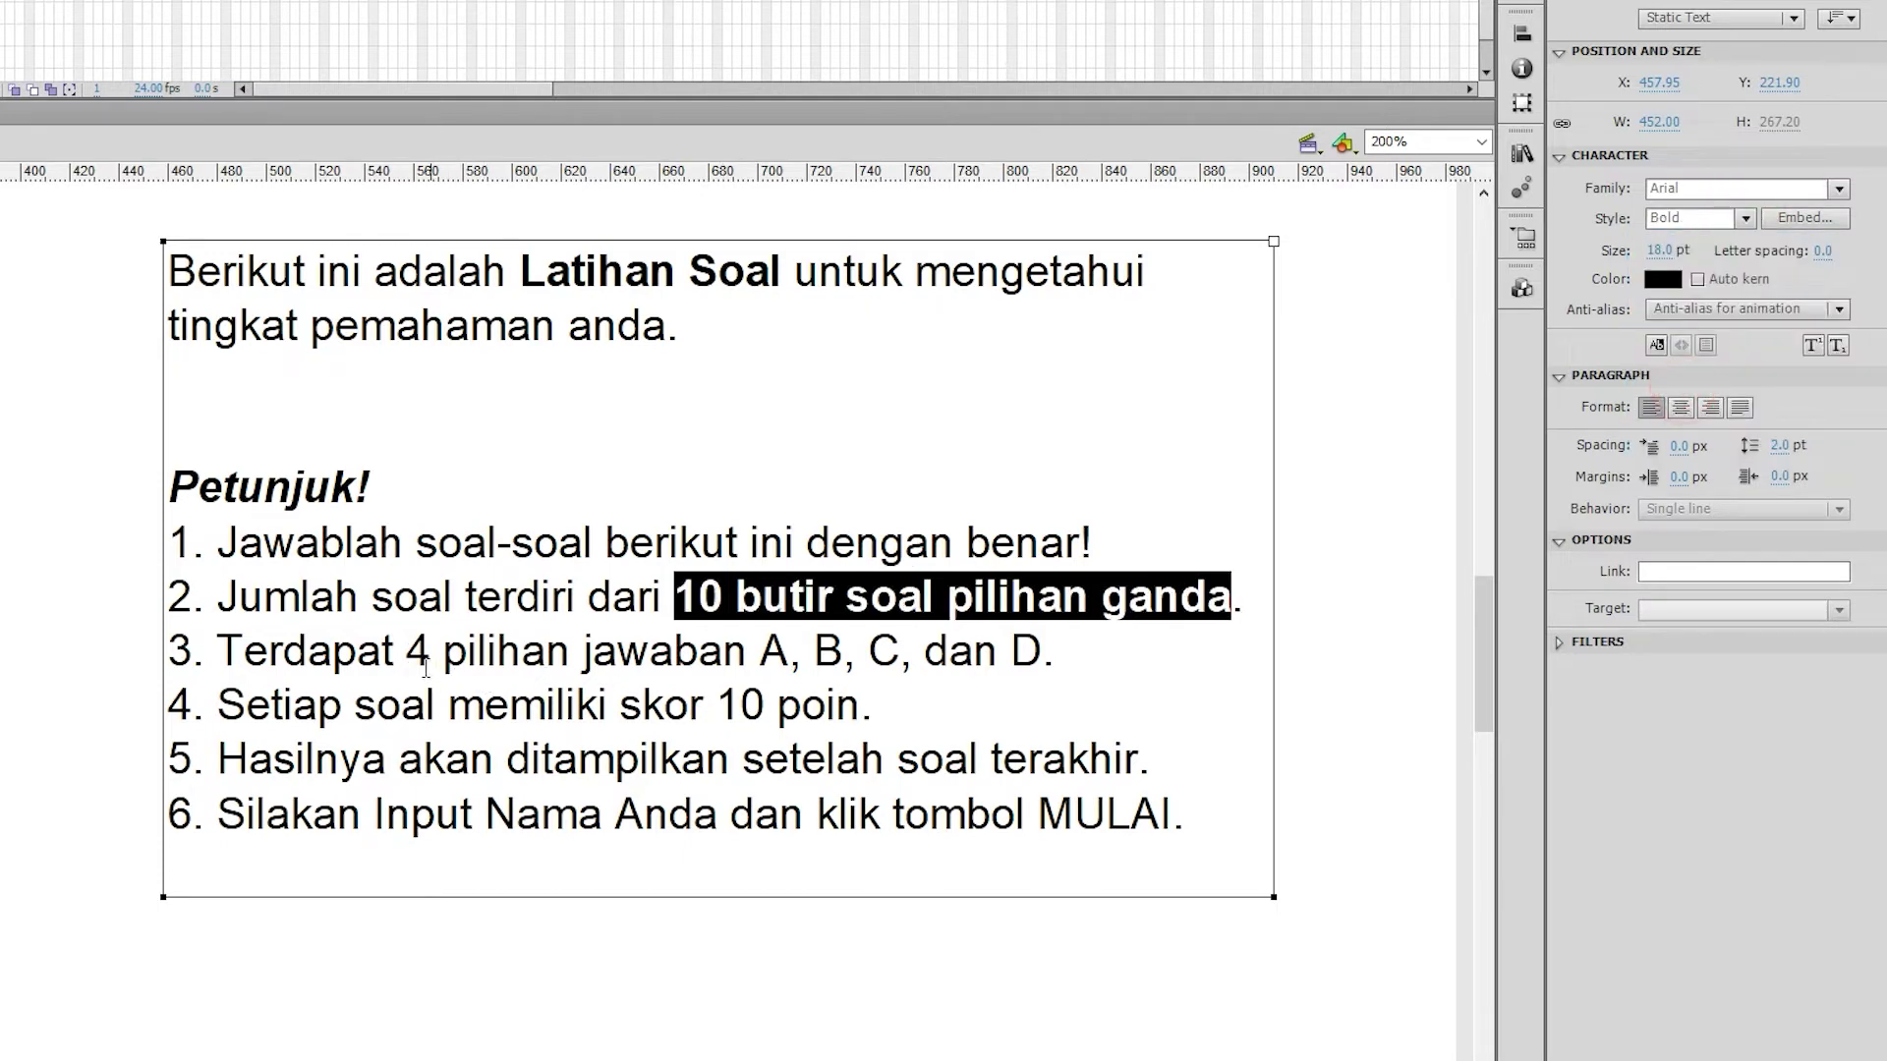
Step: Make "4 pilihan jawaban" in the third instruction and "skor 10 poin" in the fourth instruction bold
drag(406, 651, 746, 651)
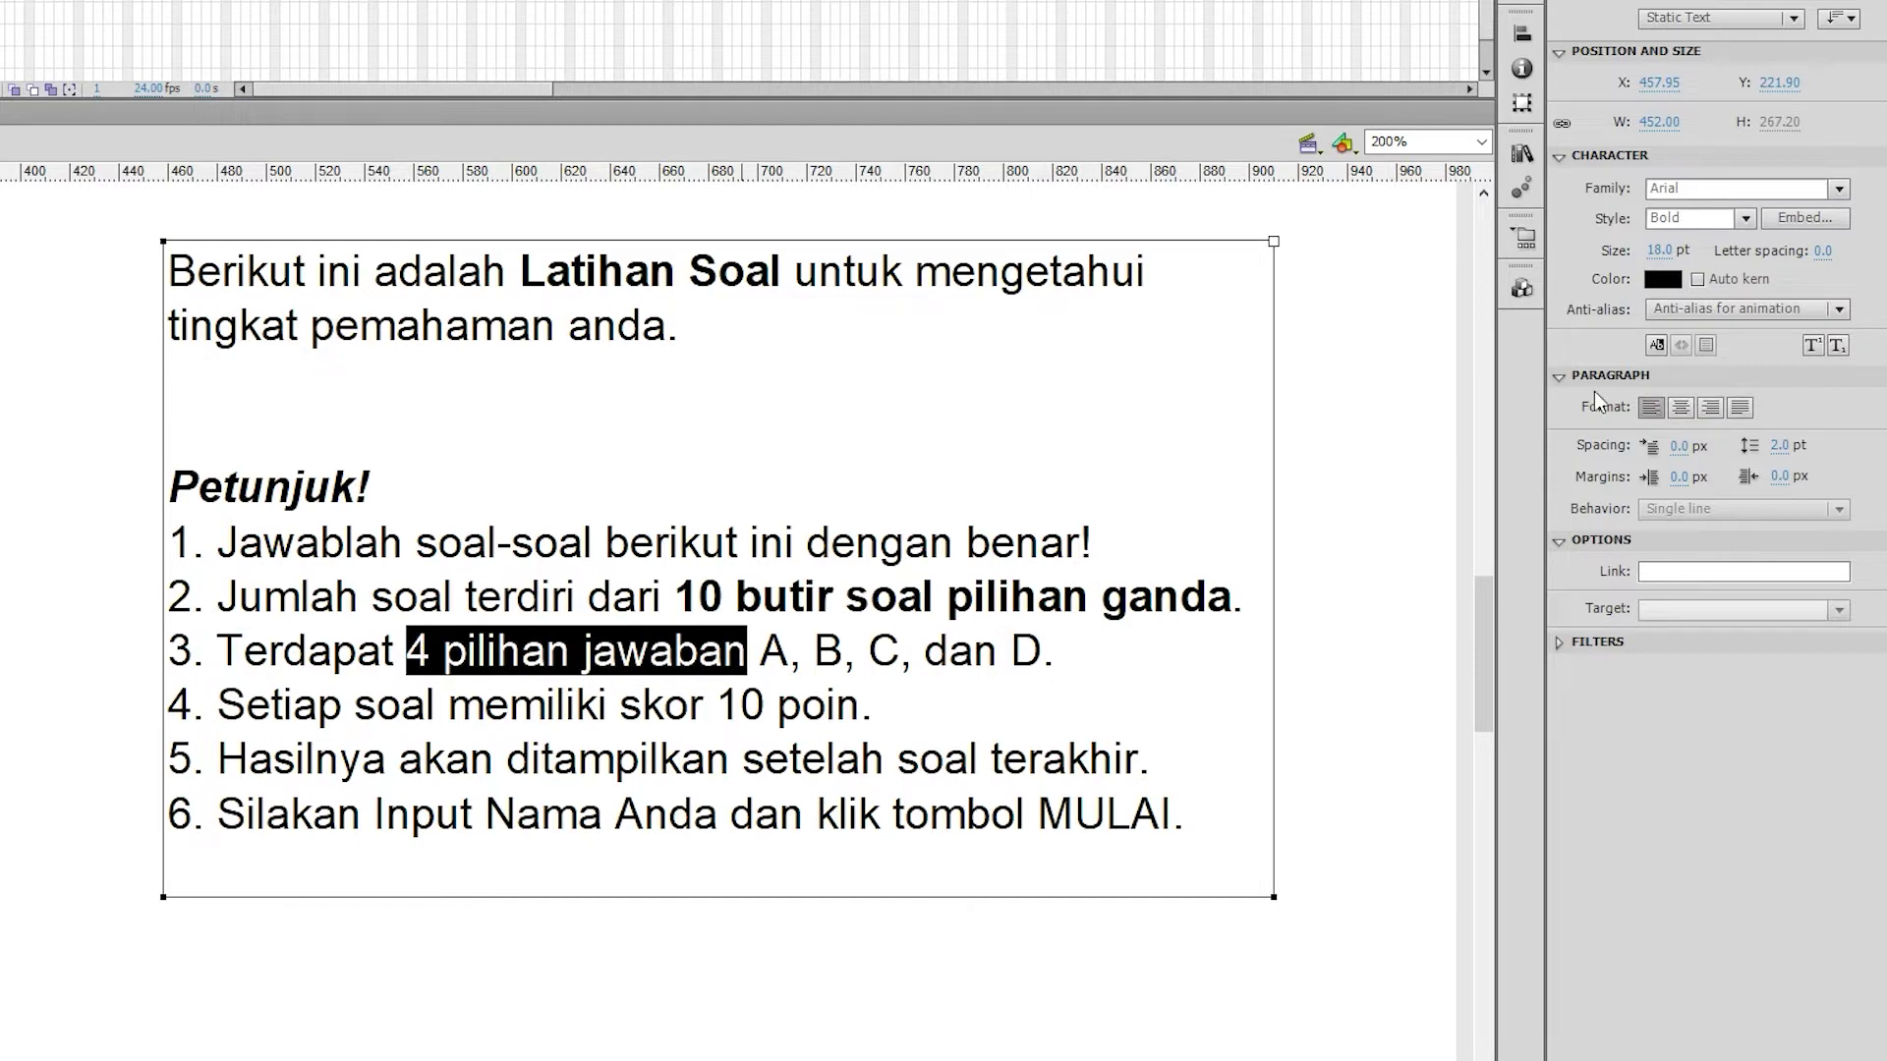
click(1748, 218)
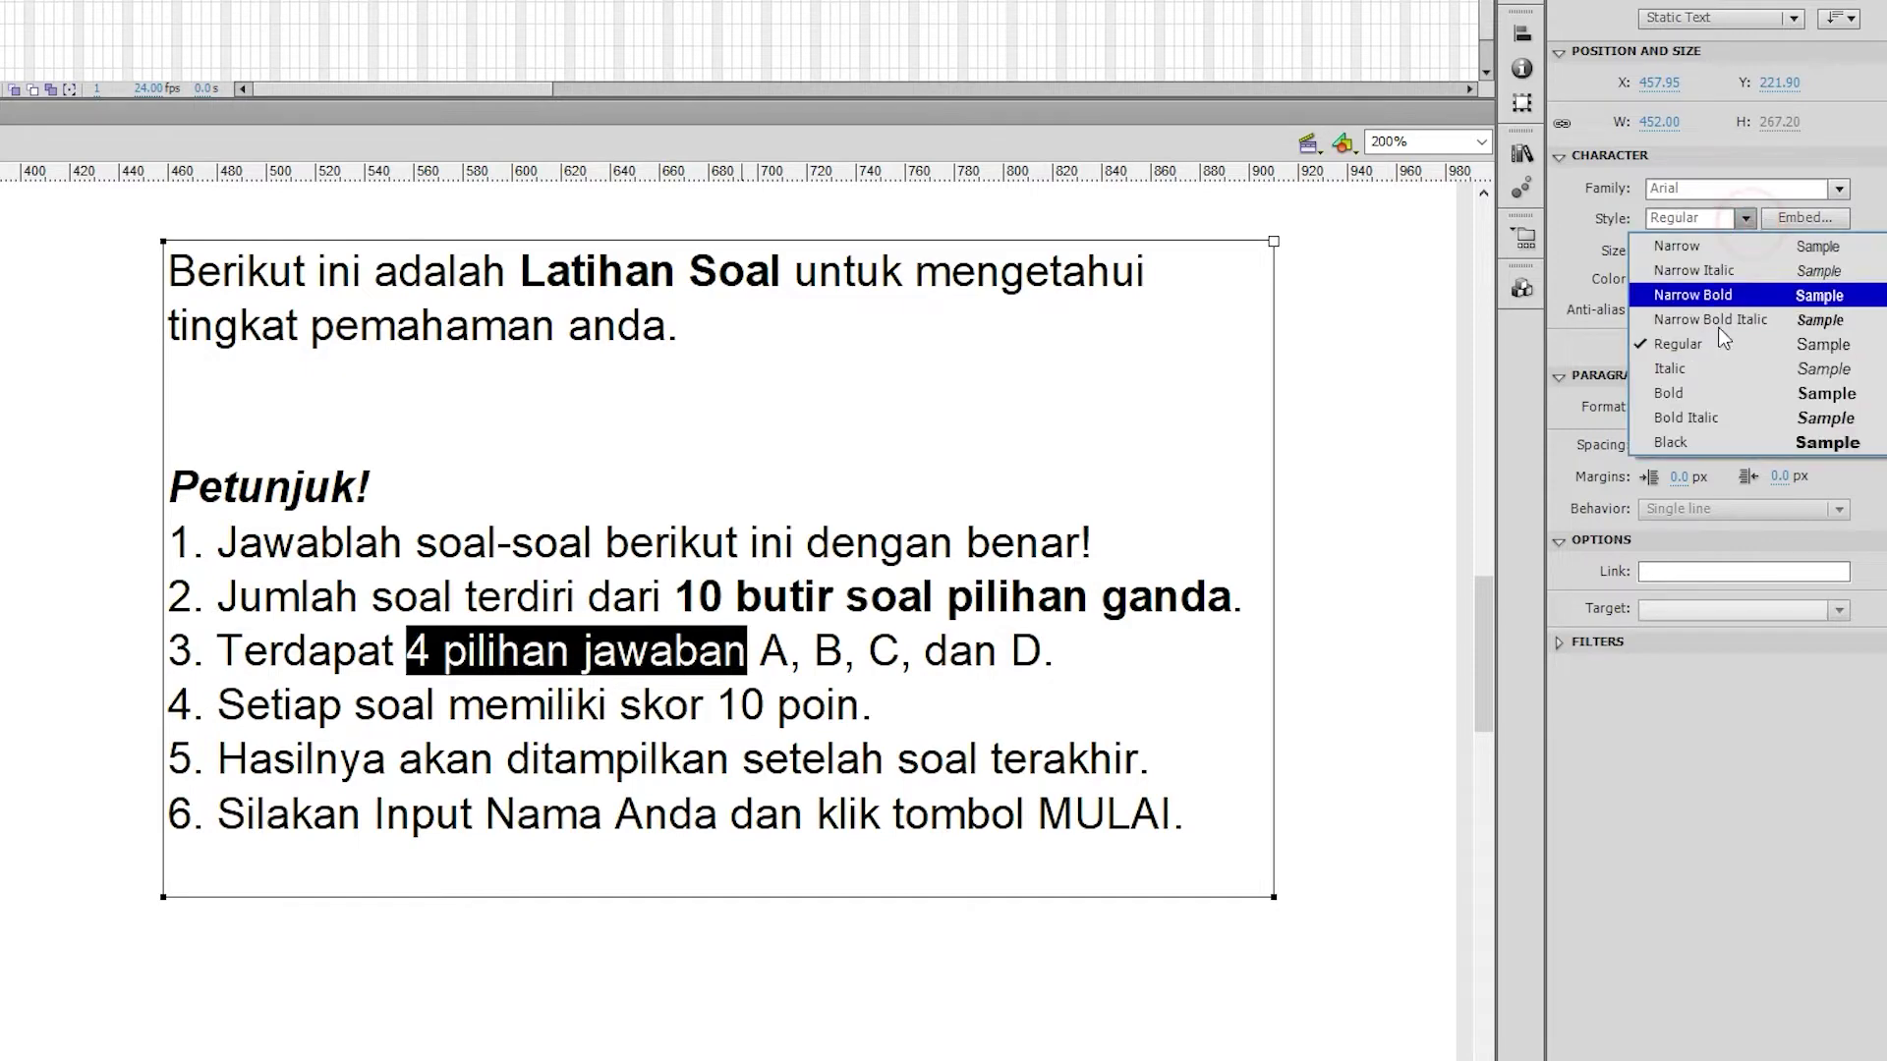
click(1703, 393)
drag(621, 706, 860, 720)
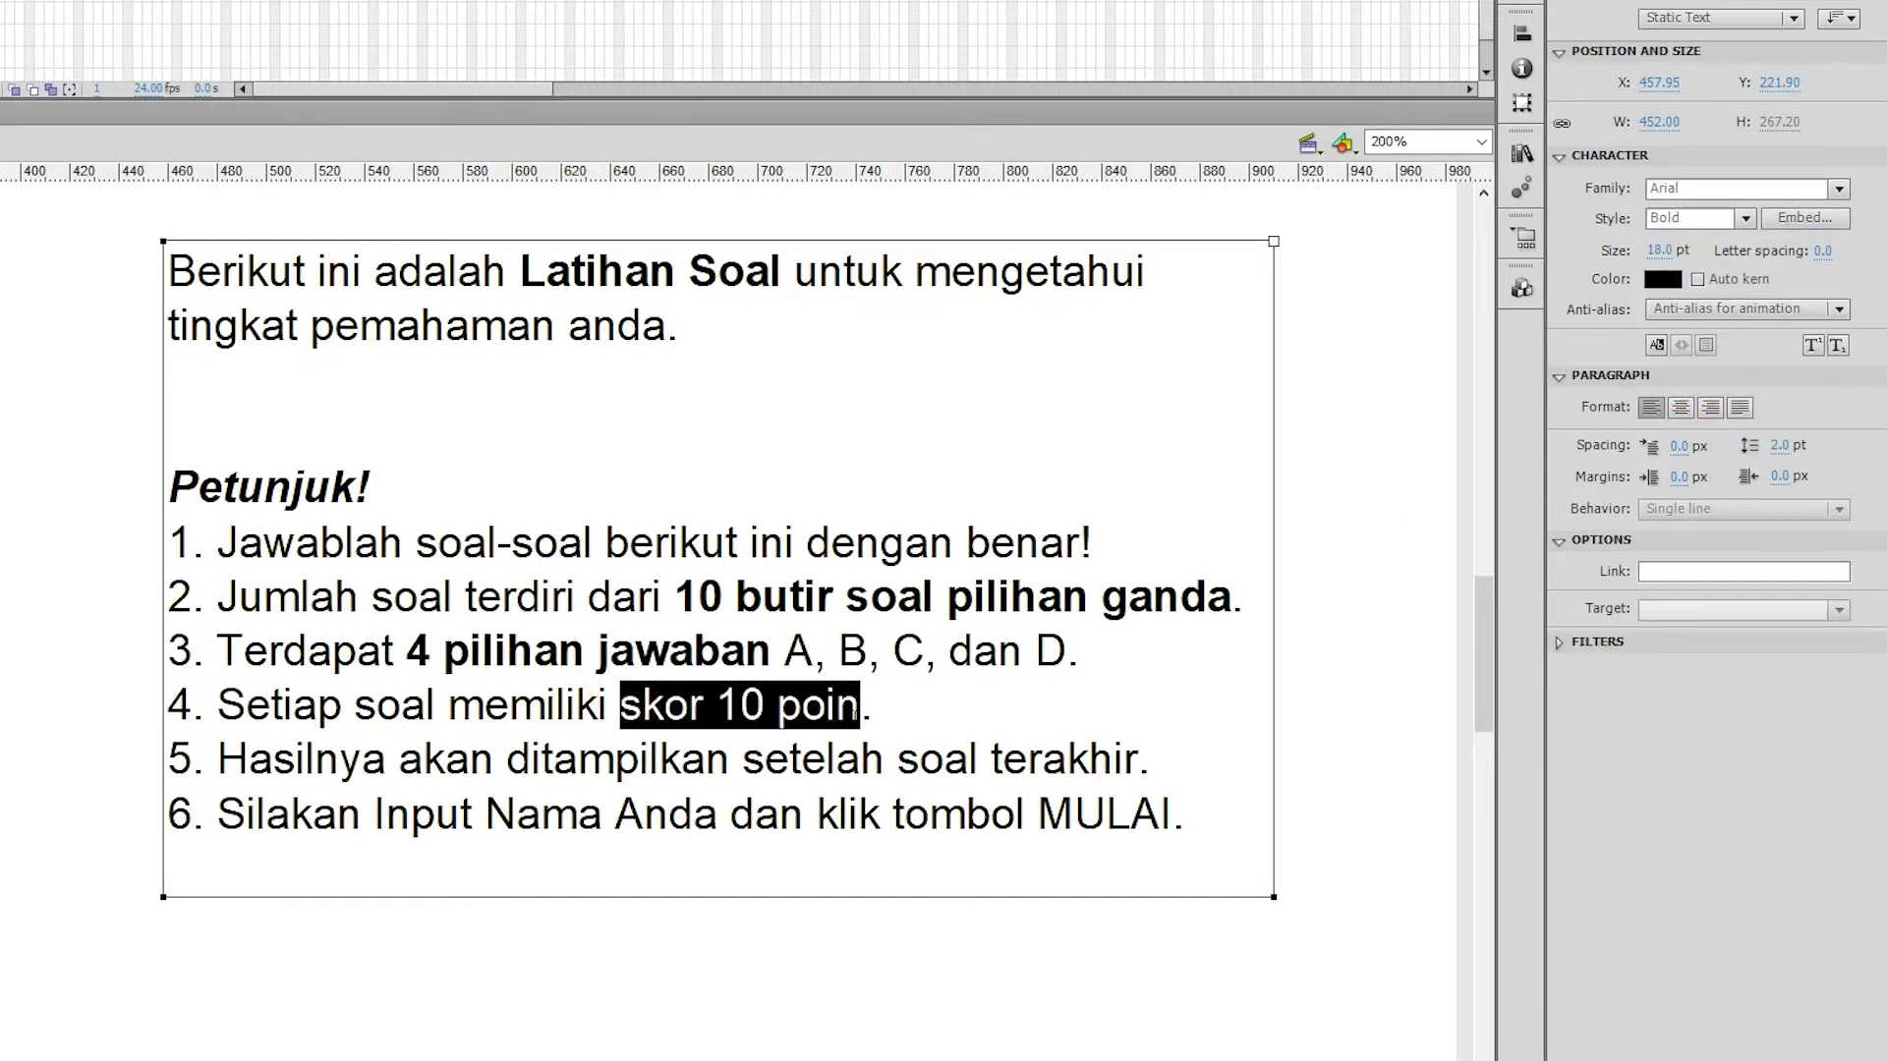
click(1747, 218)
click(1703, 393)
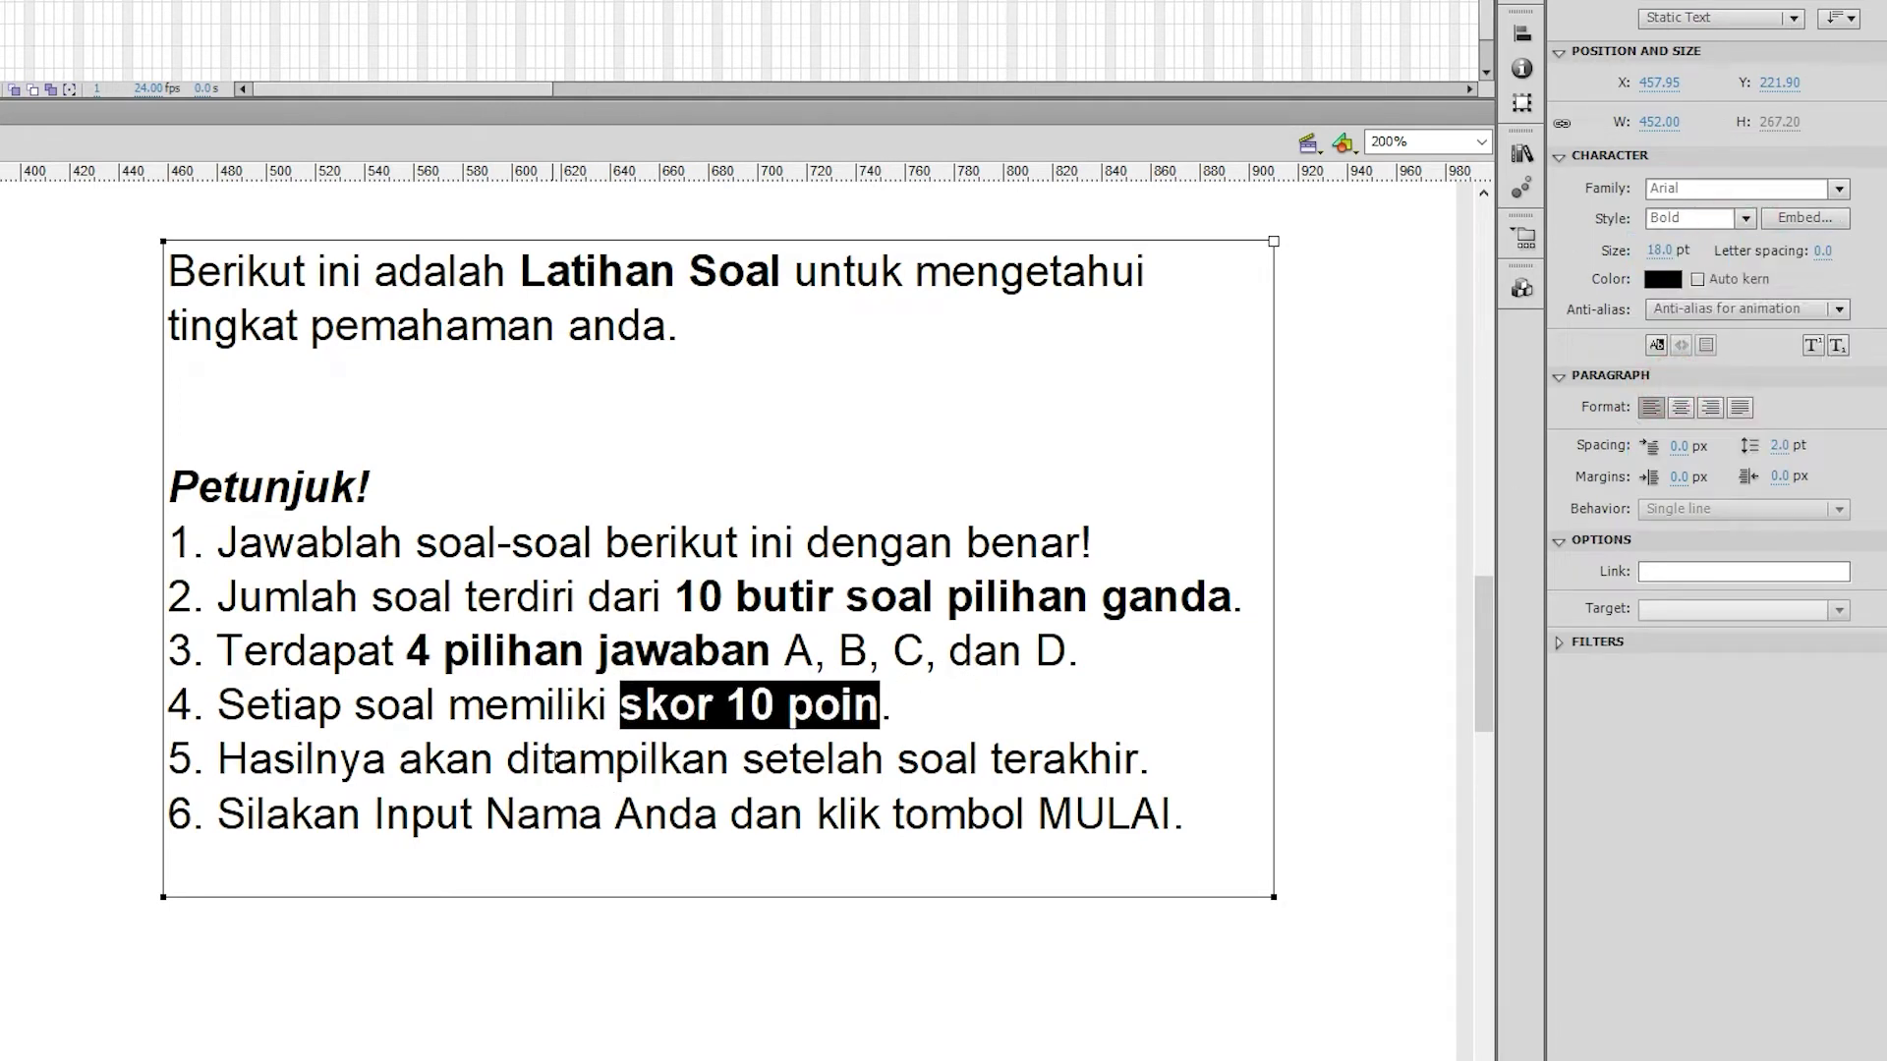
Step: Make "Input Nama Anda" and "MULAI" in the sixth instruction bold, and finish editing the text
drag(376, 814, 718, 787)
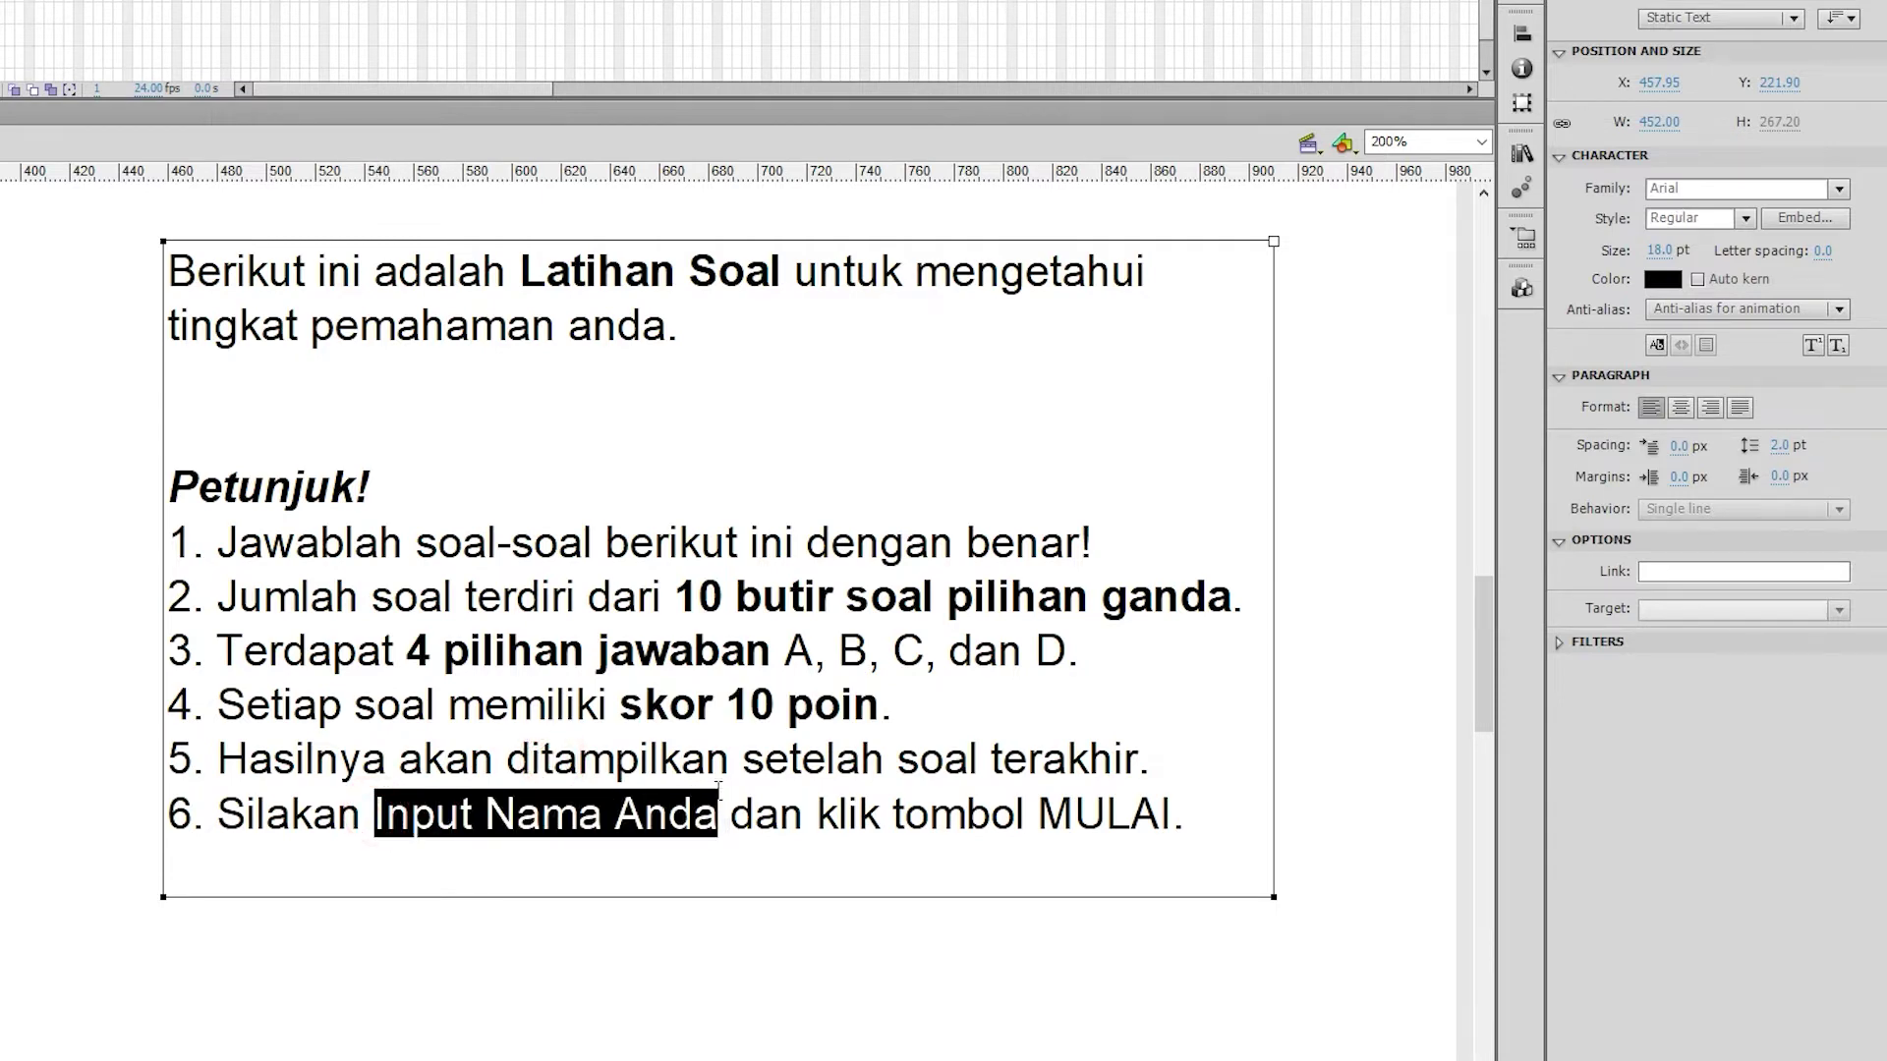
click(1747, 218)
click(1673, 393)
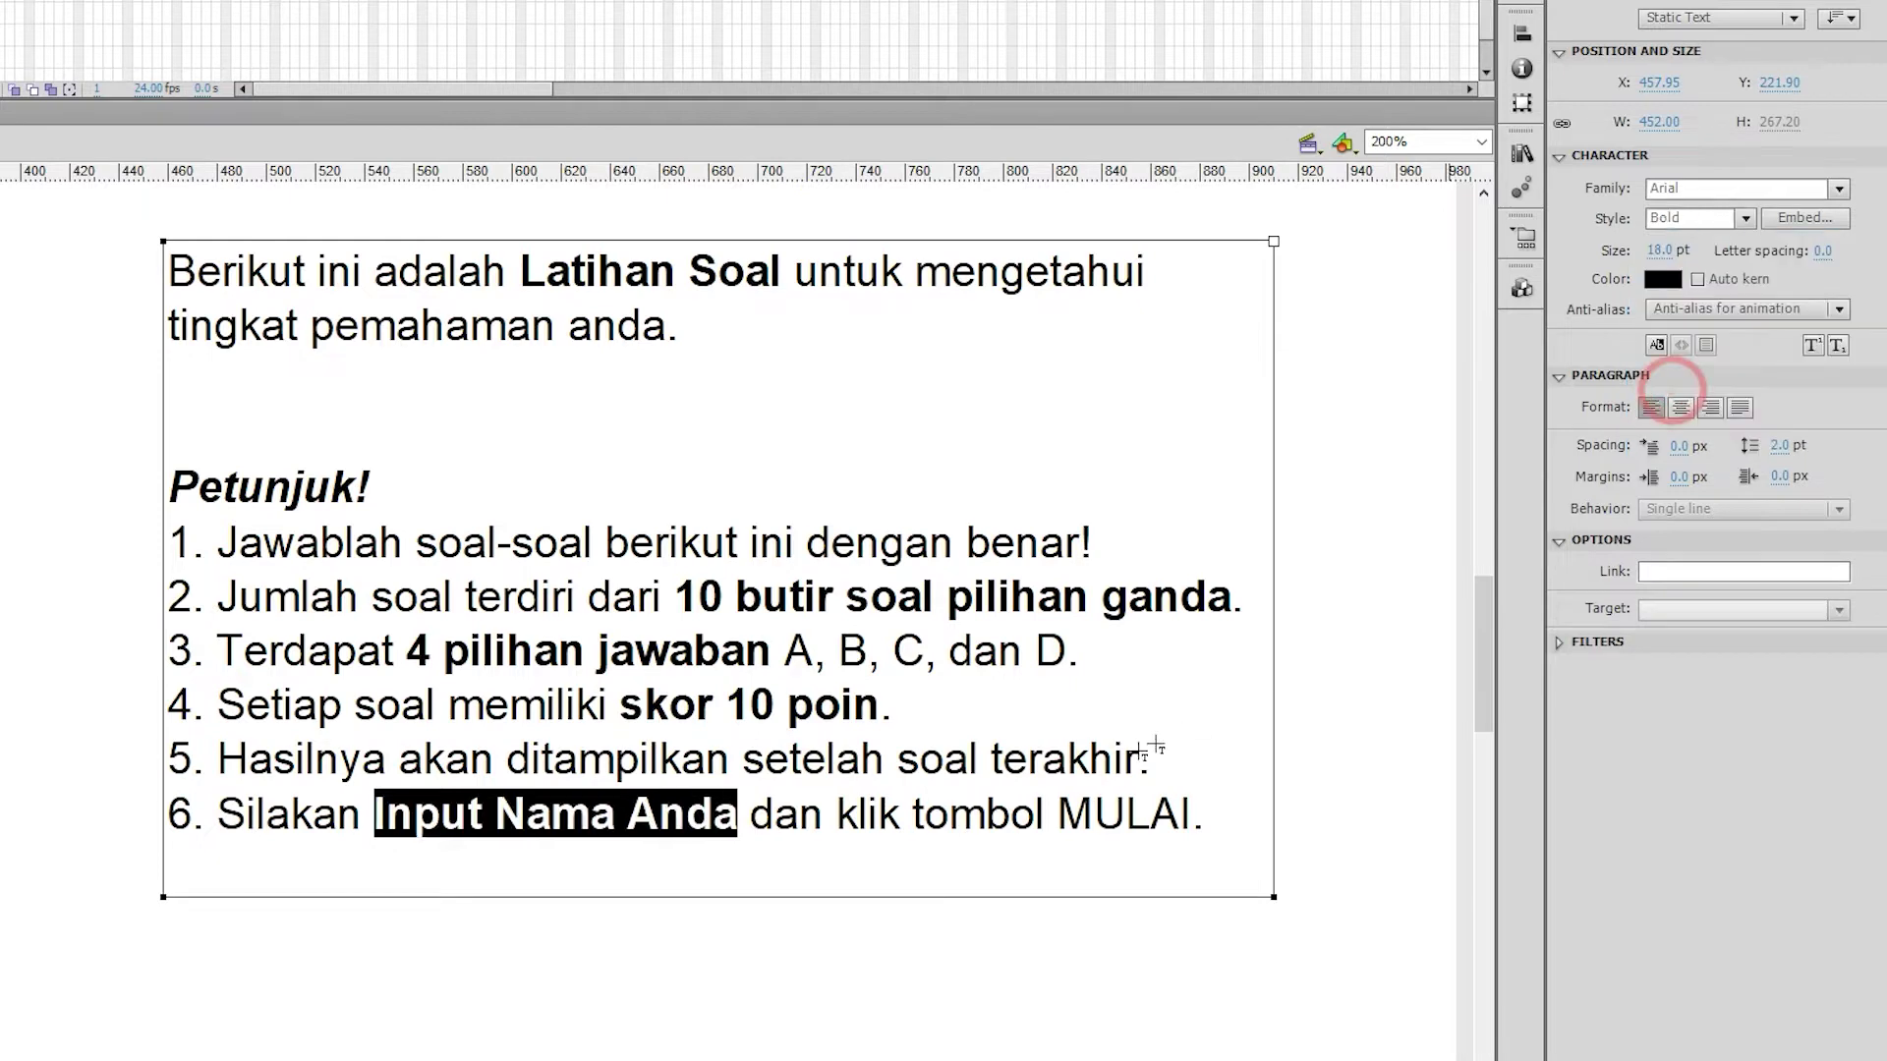
drag(1057, 814, 1193, 814)
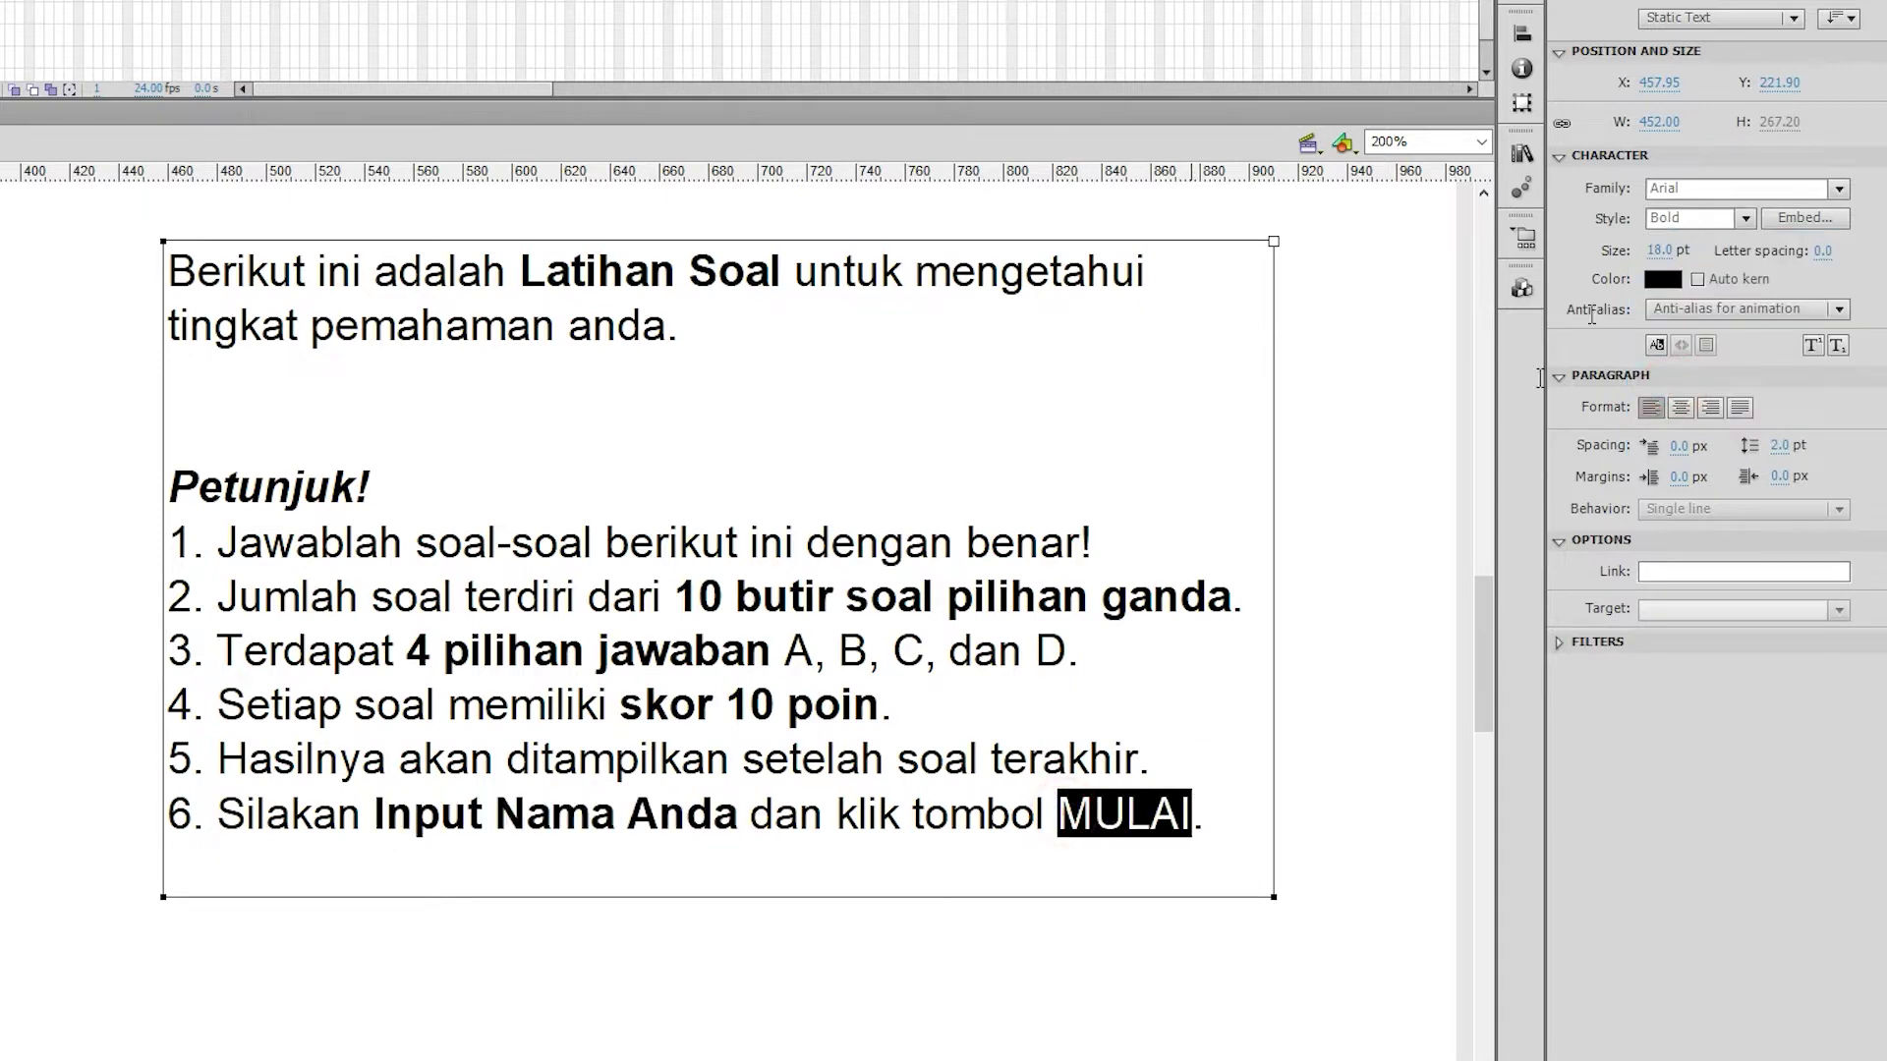
click(1746, 218)
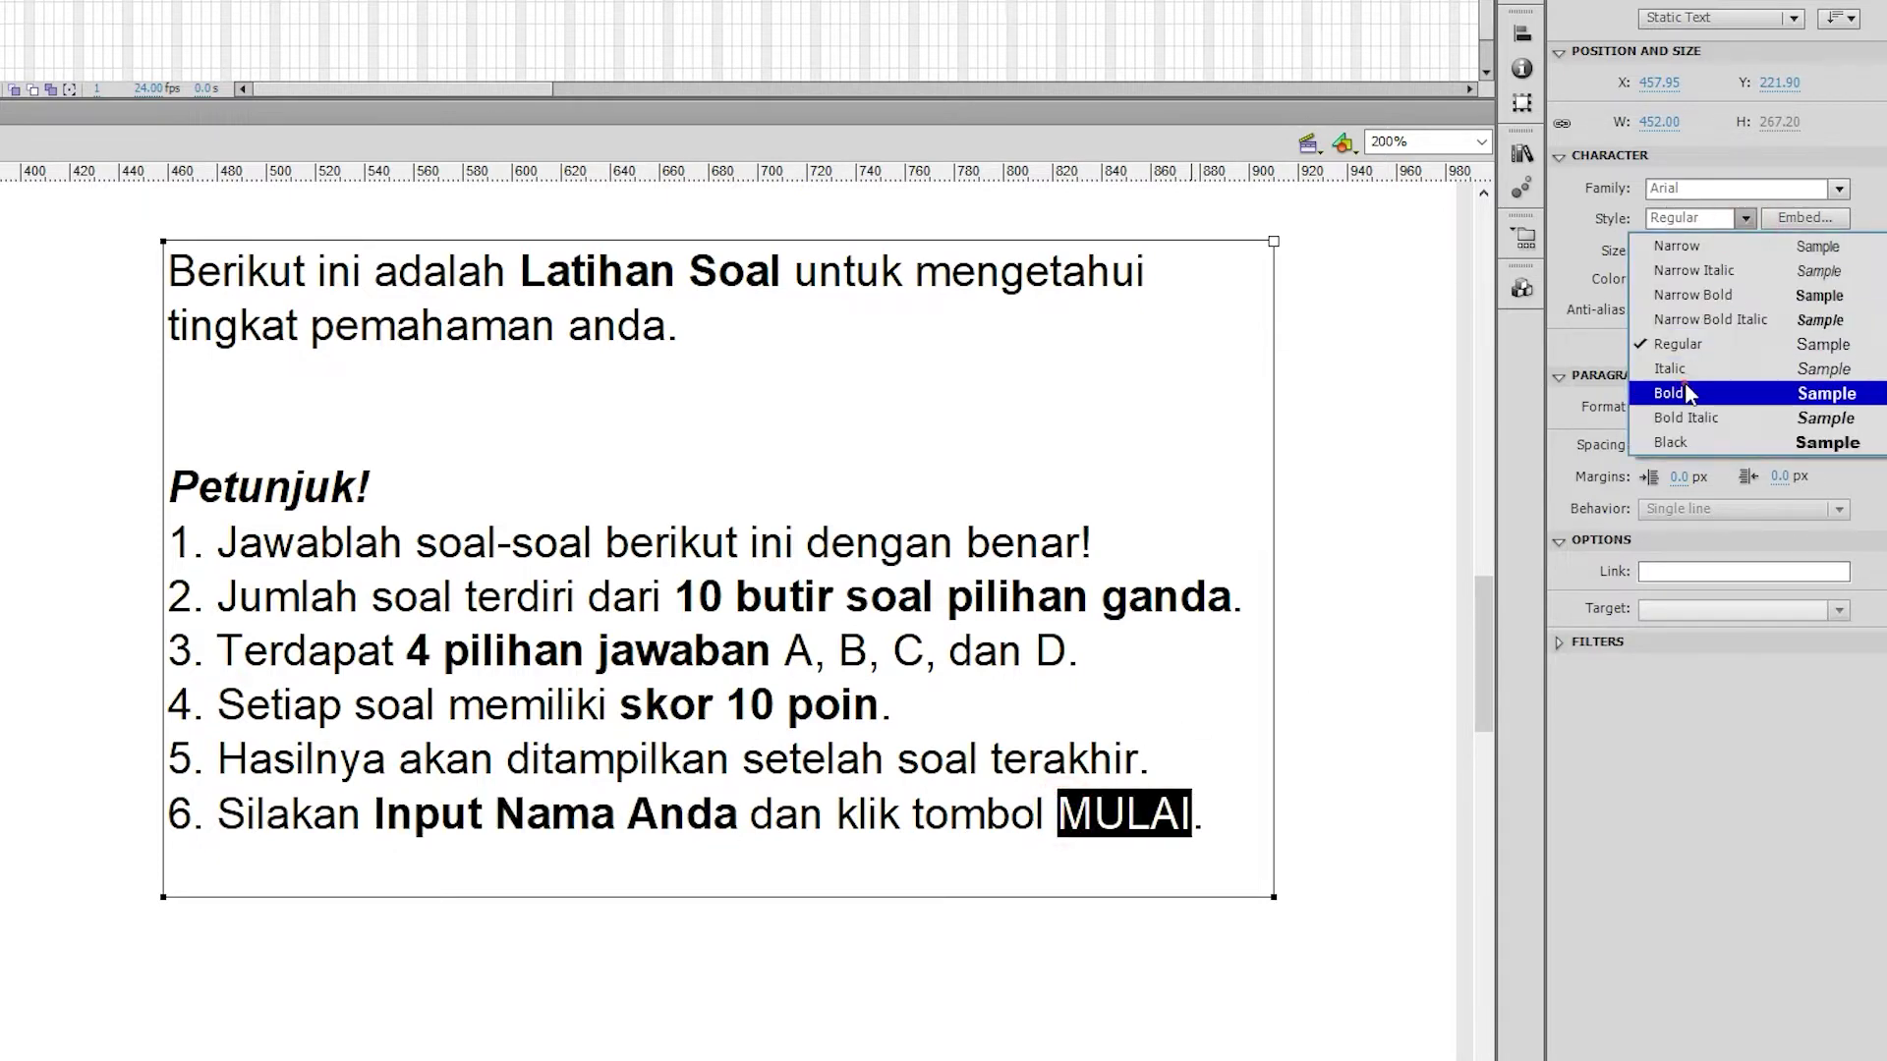
click(1670, 394)
click(747, 652)
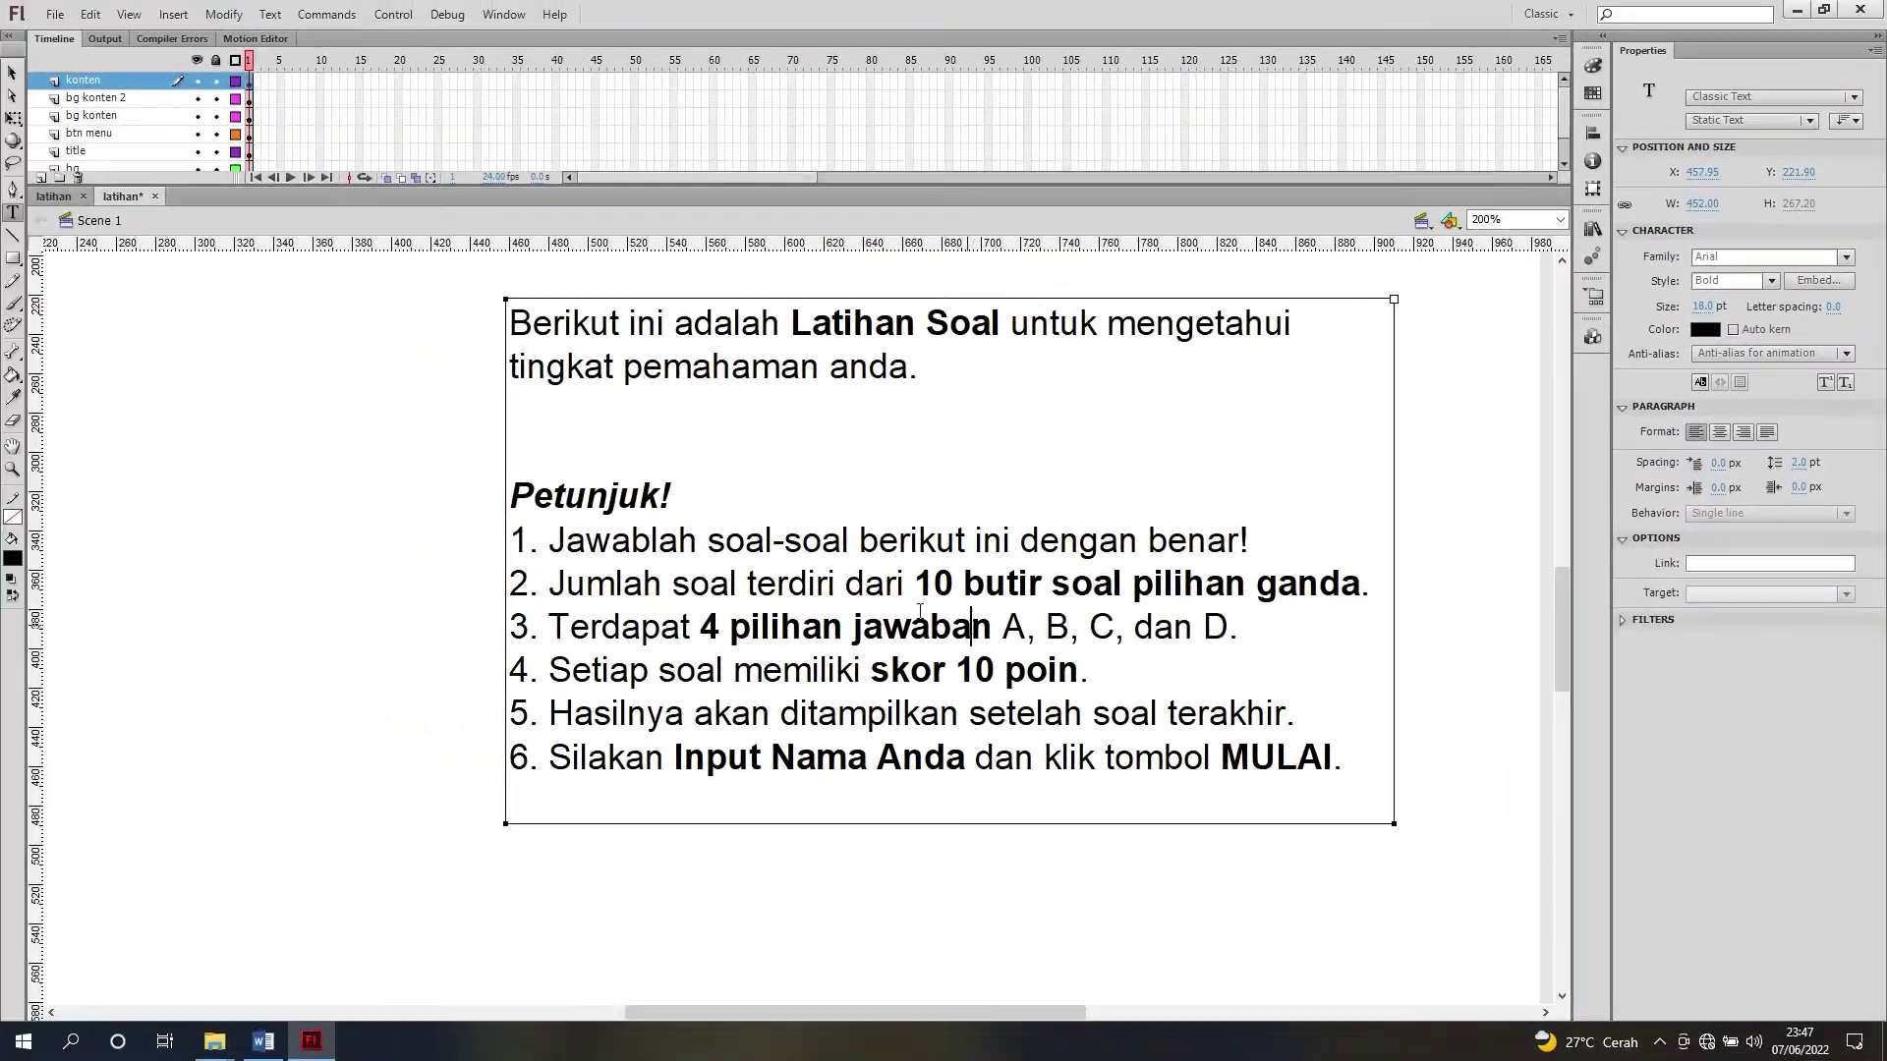
click(12, 72)
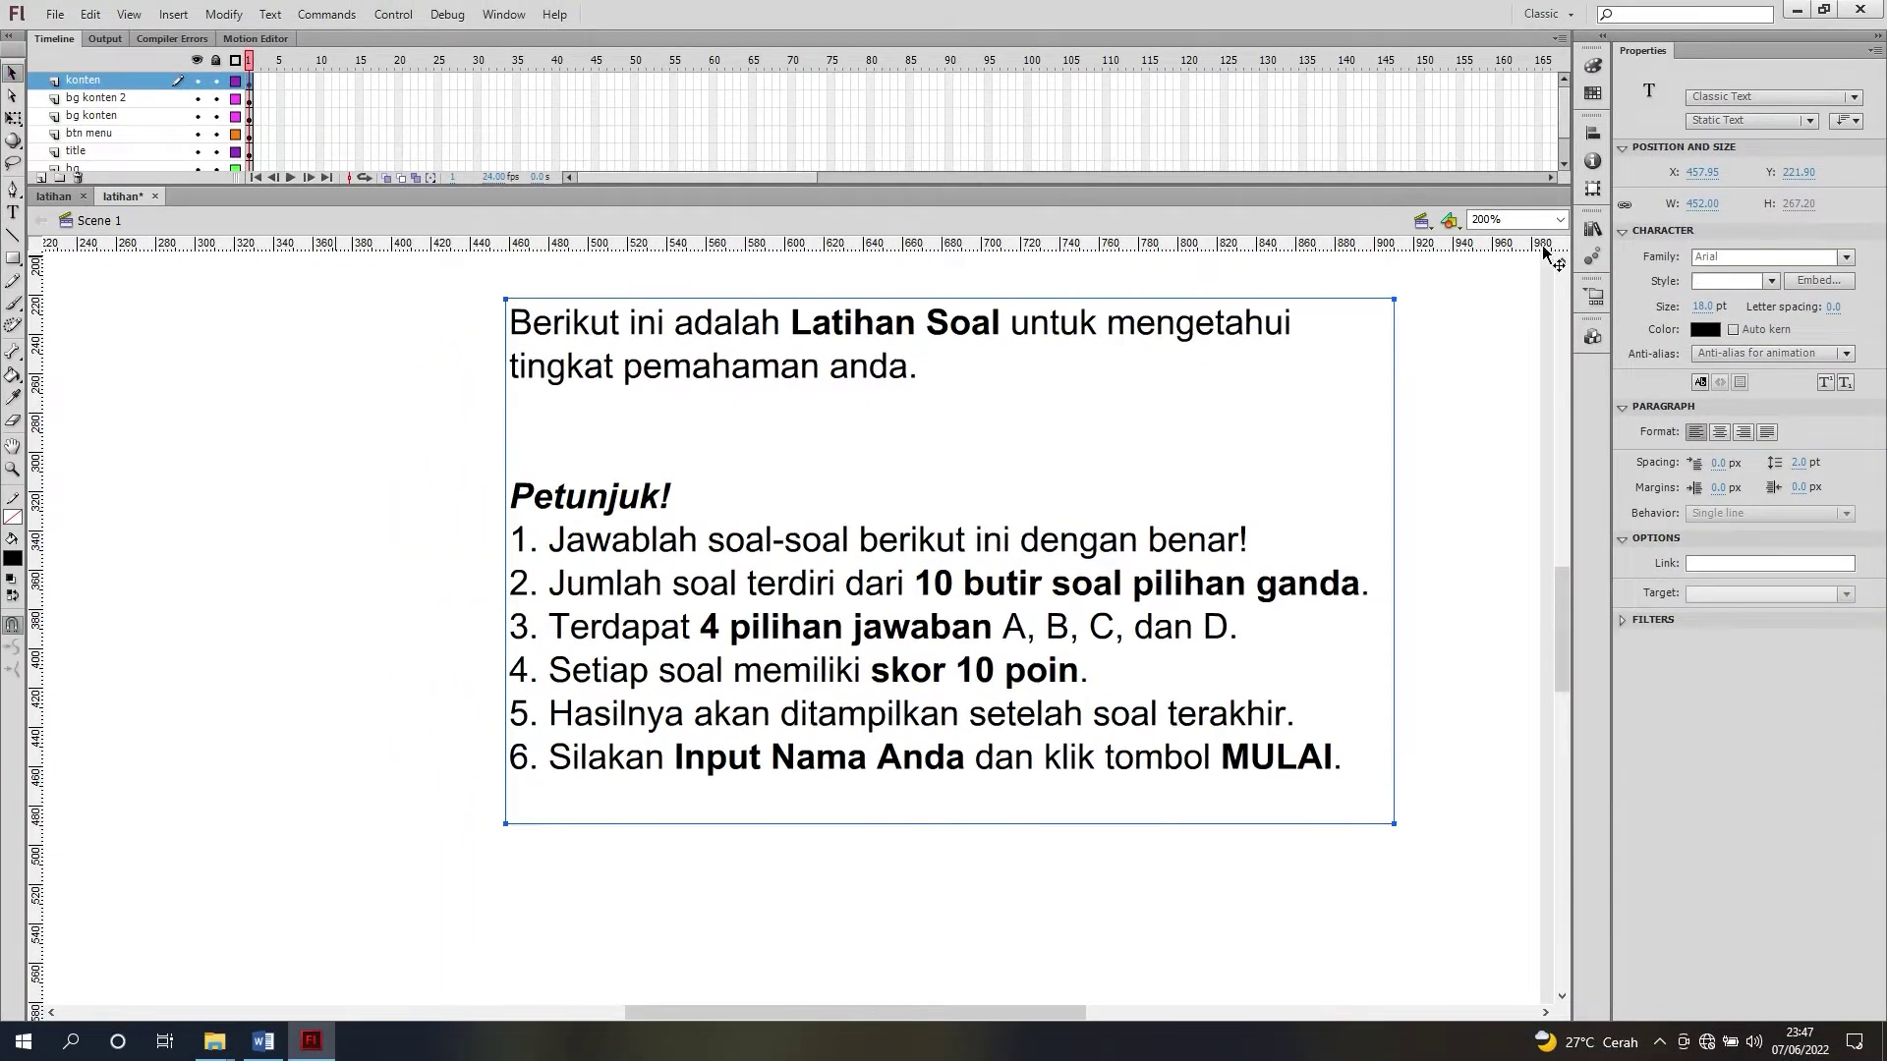
Step: Fit the whole frame in view and examine the konten movie clip in the finished latihan reference document
click(1557, 221)
click(1494, 238)
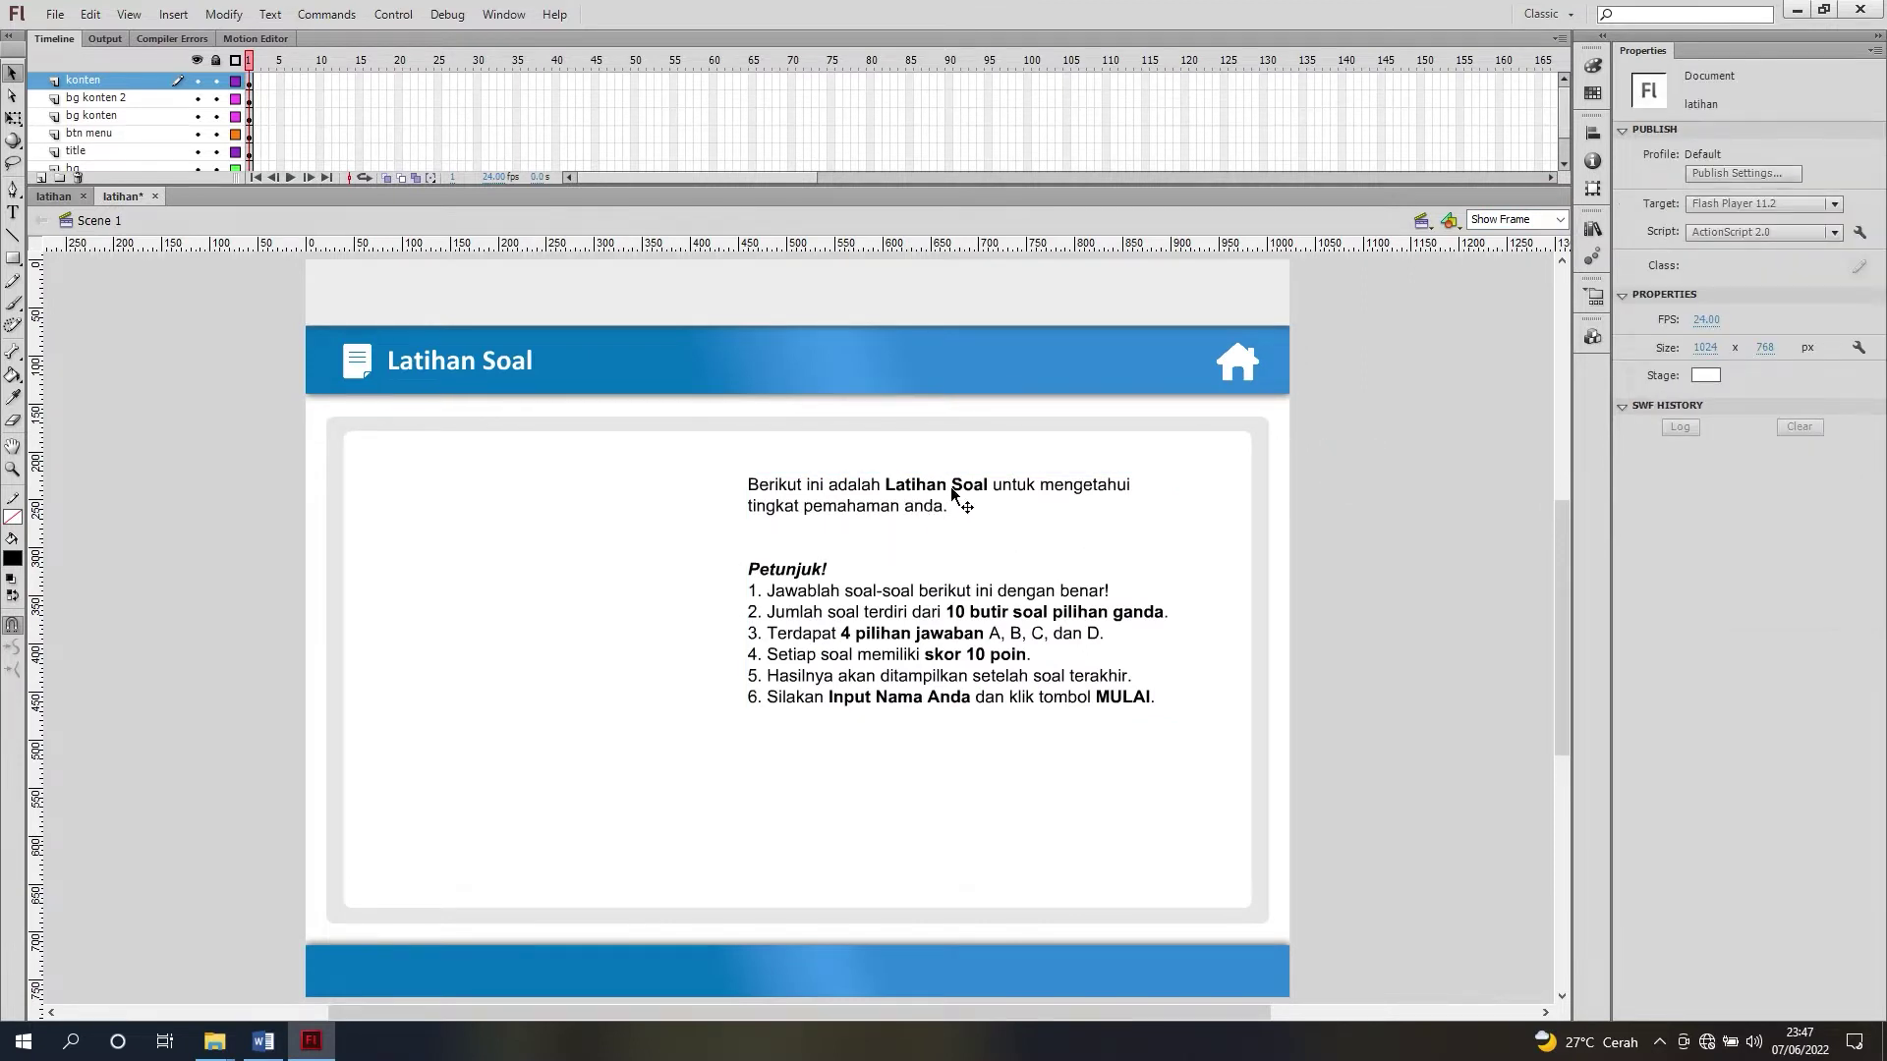
double_click(796, 504)
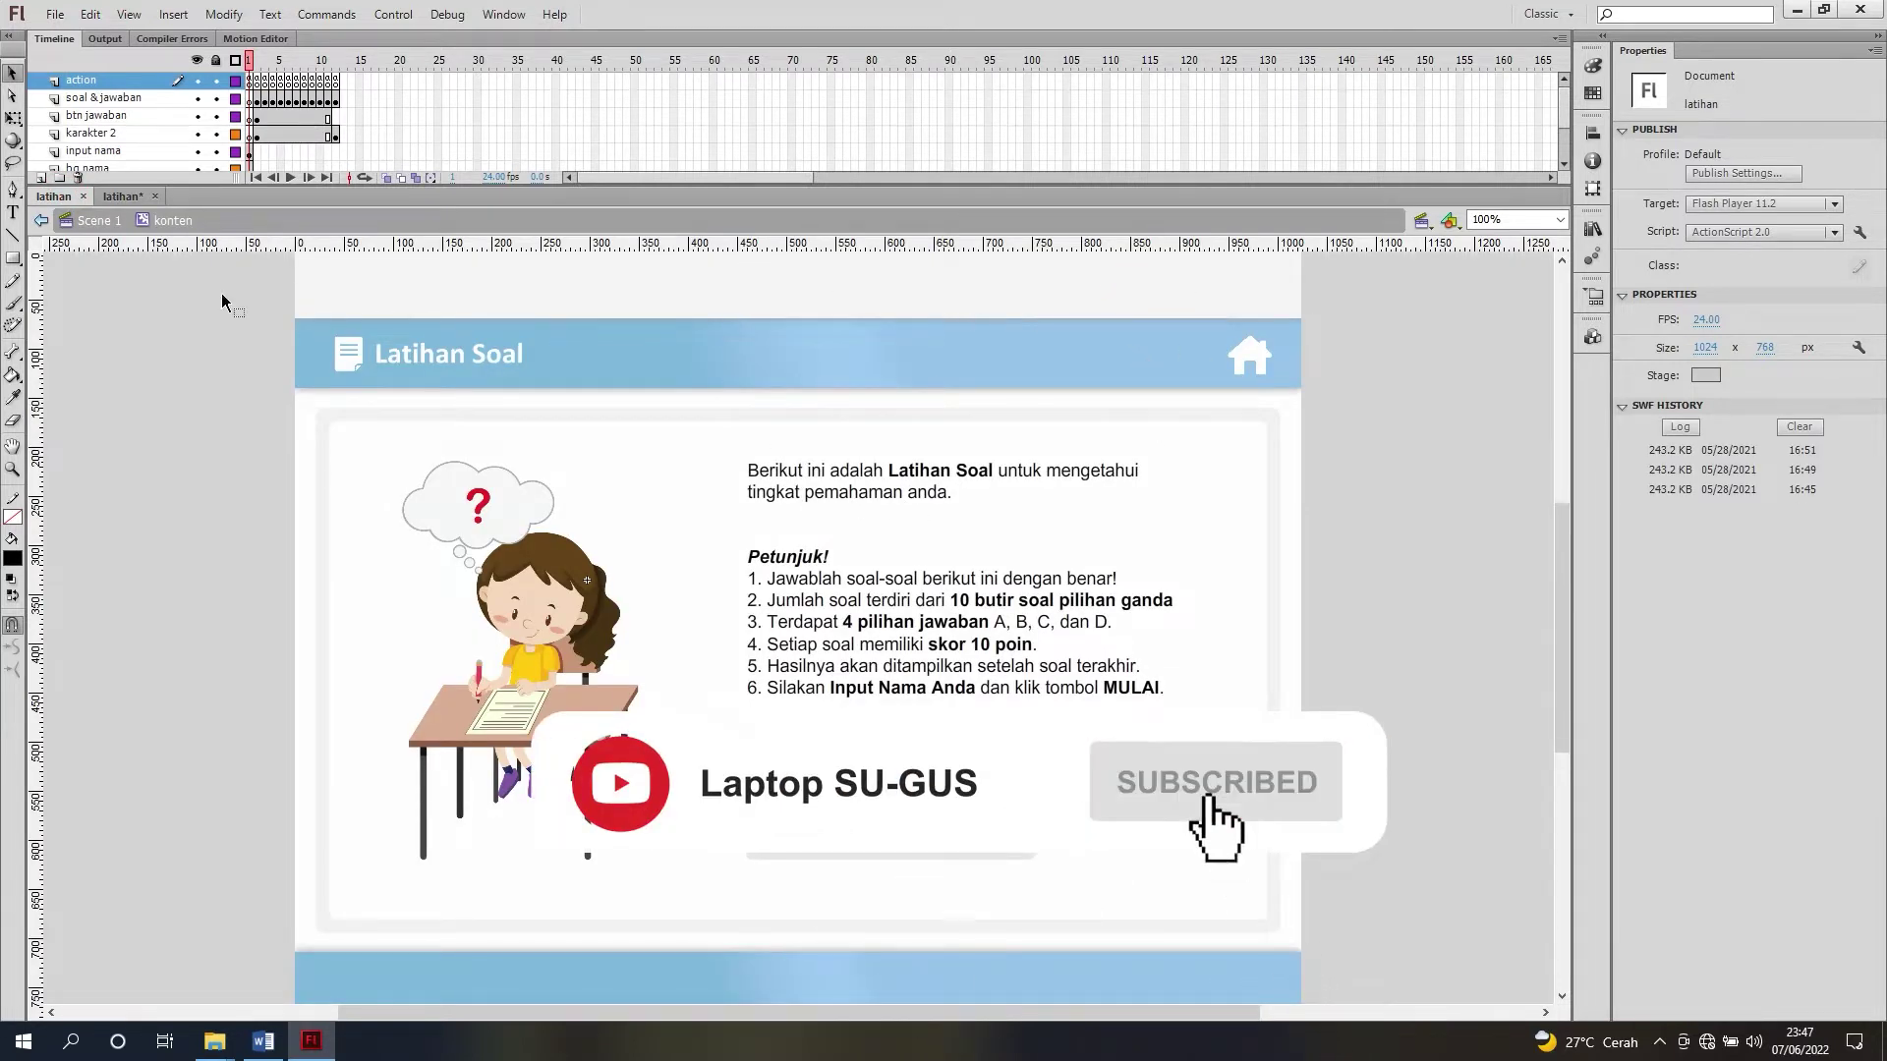
click(98, 221)
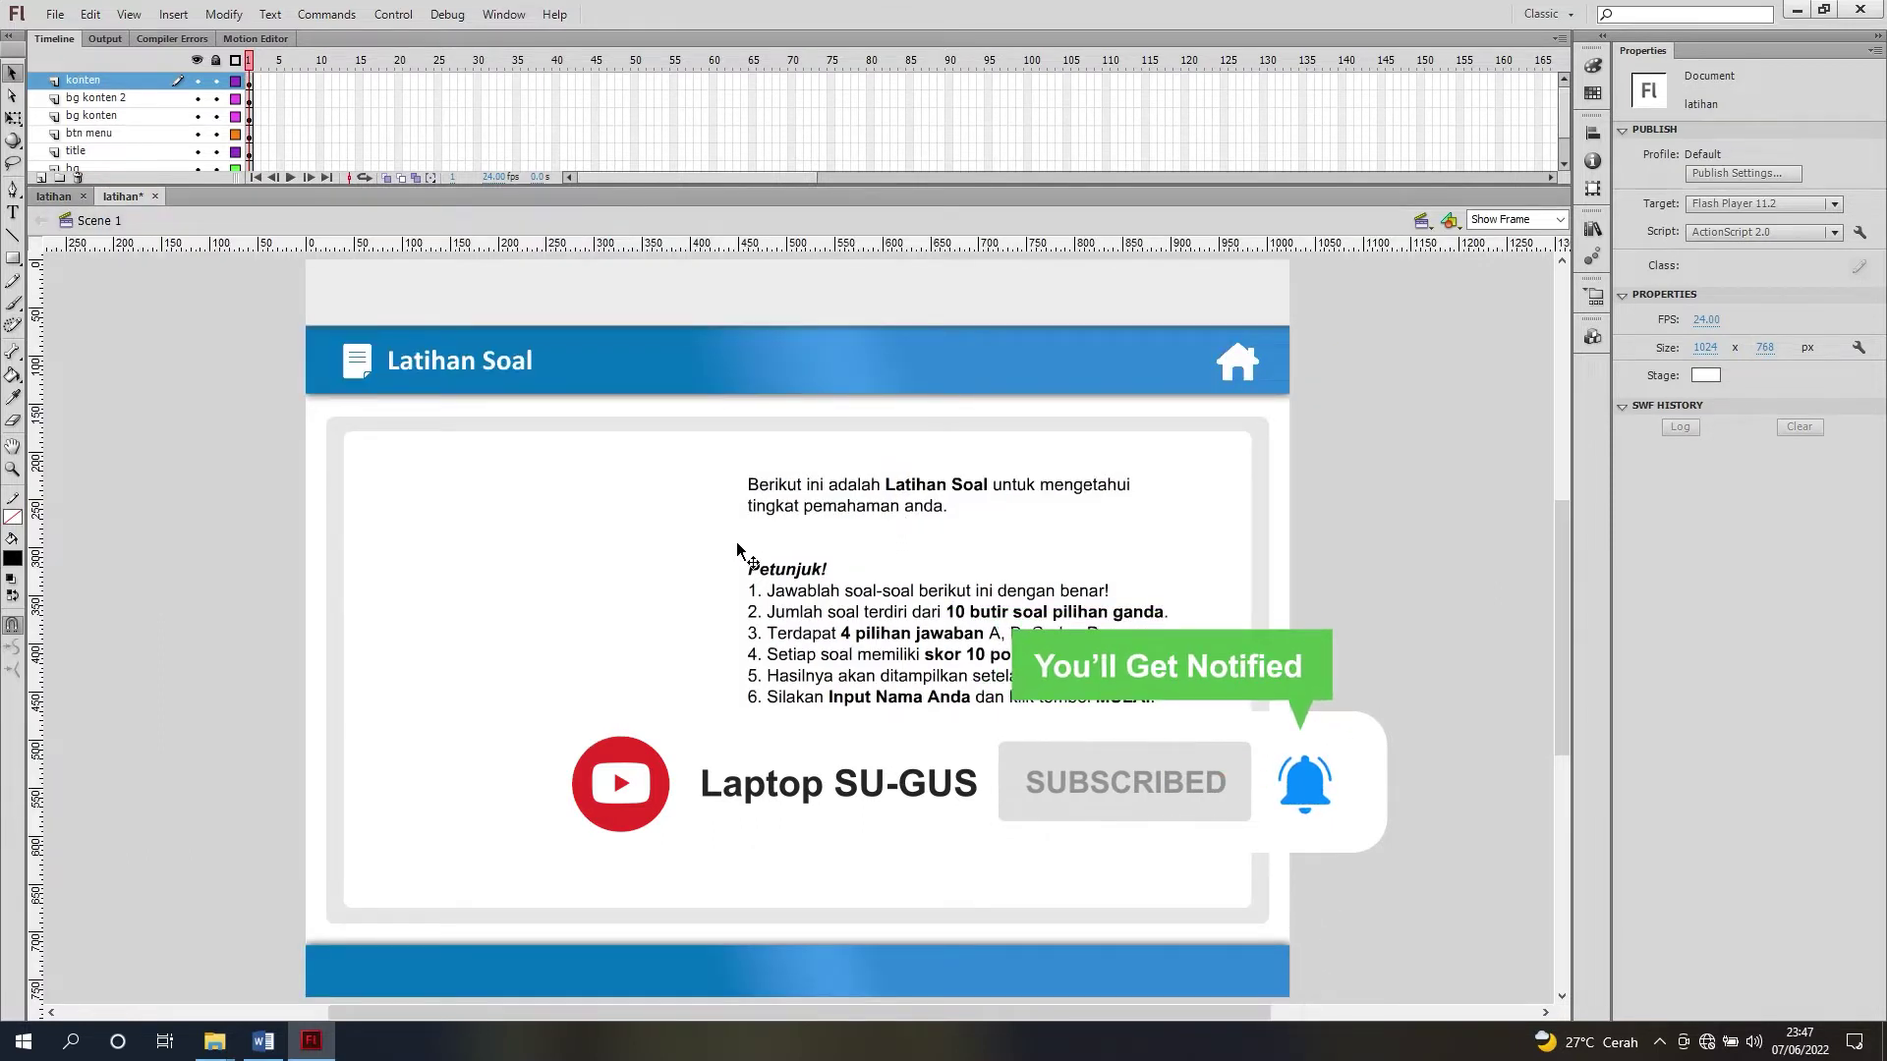
Step: Convert the instructions text block into a Movie Clip symbol named konten
click(863, 506)
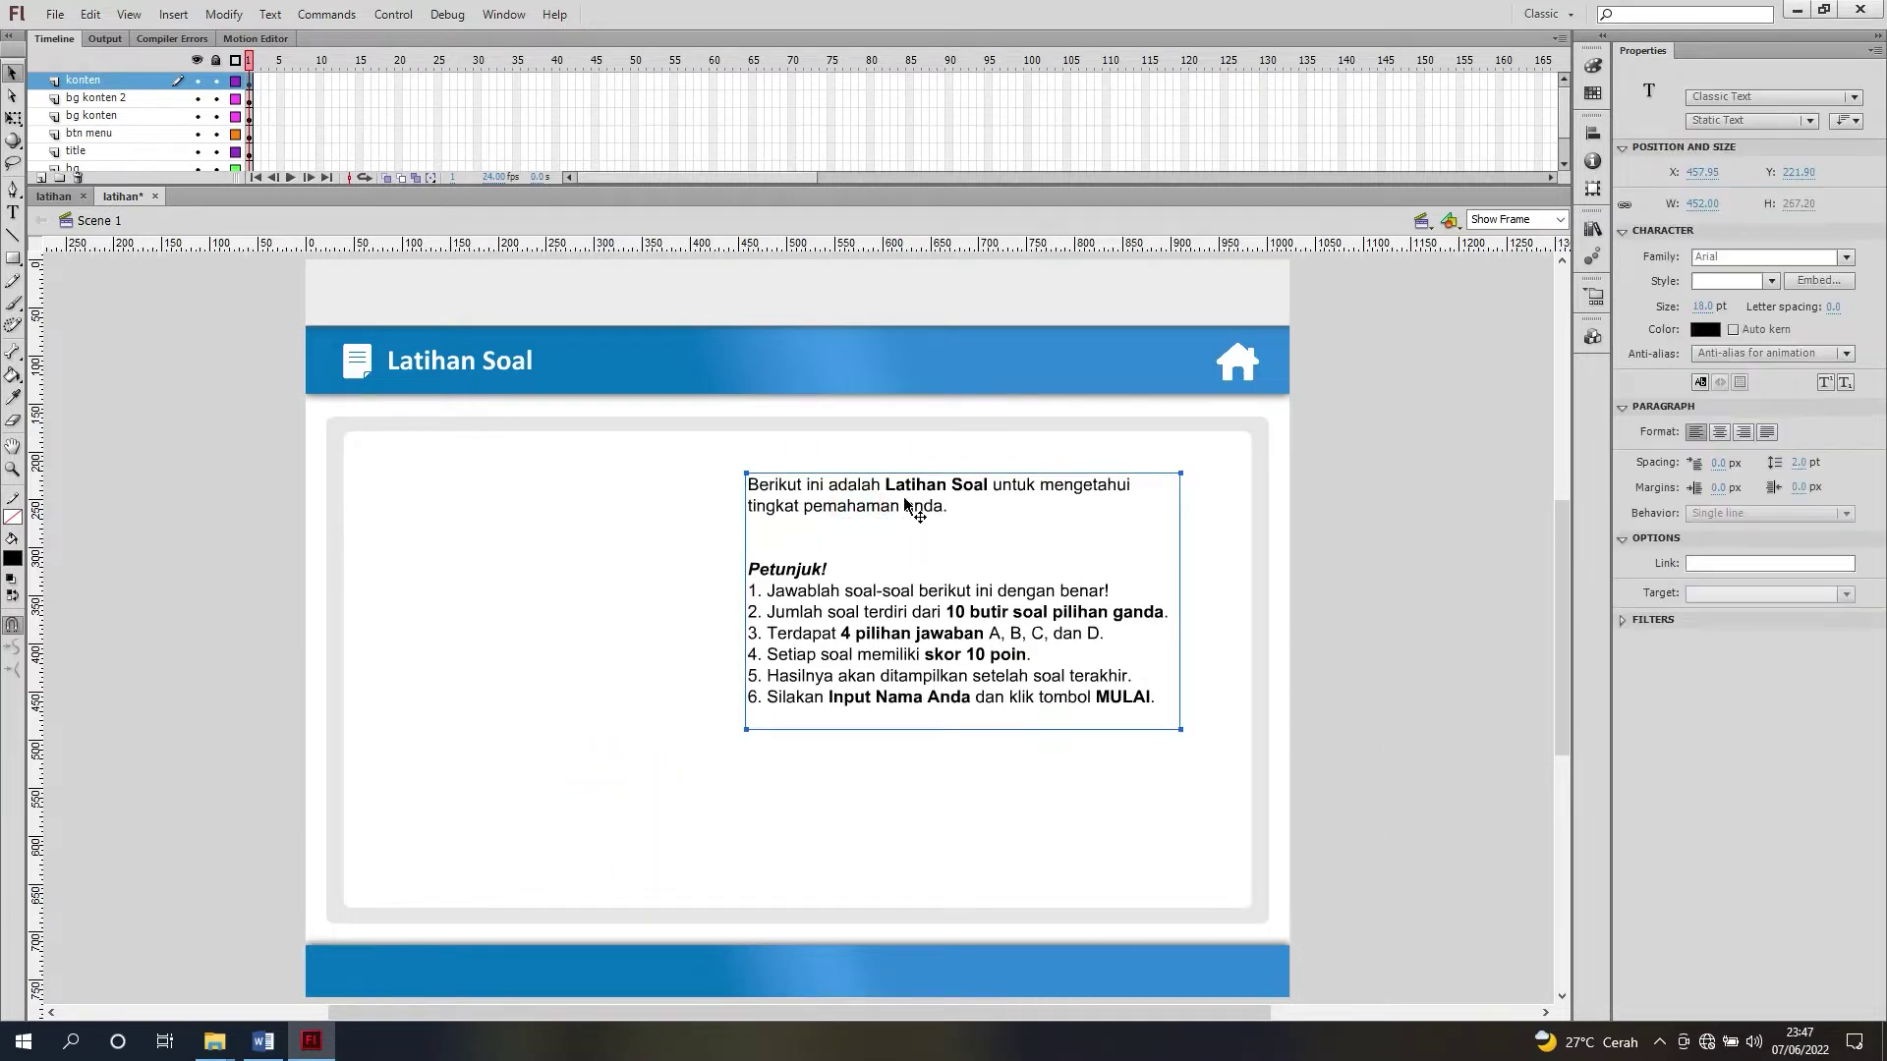
key(F8)
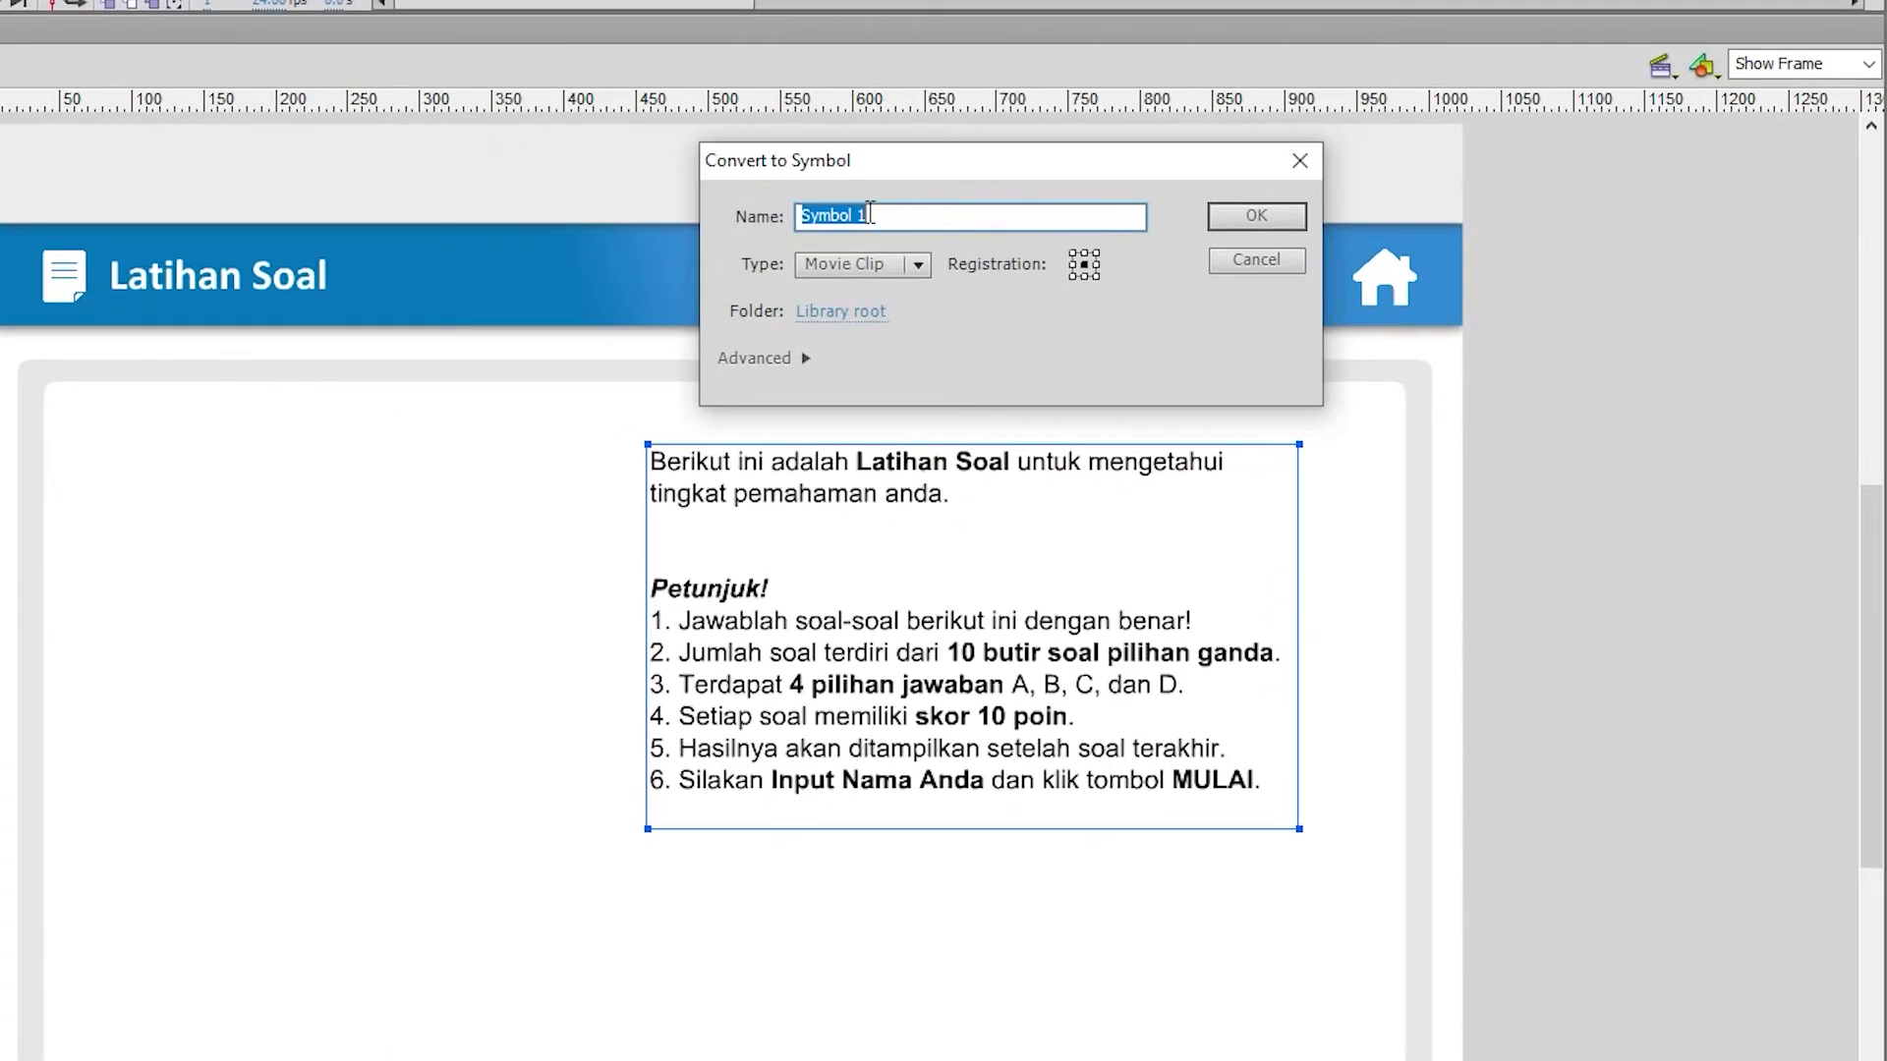
text(konten)
click(1235, 222)
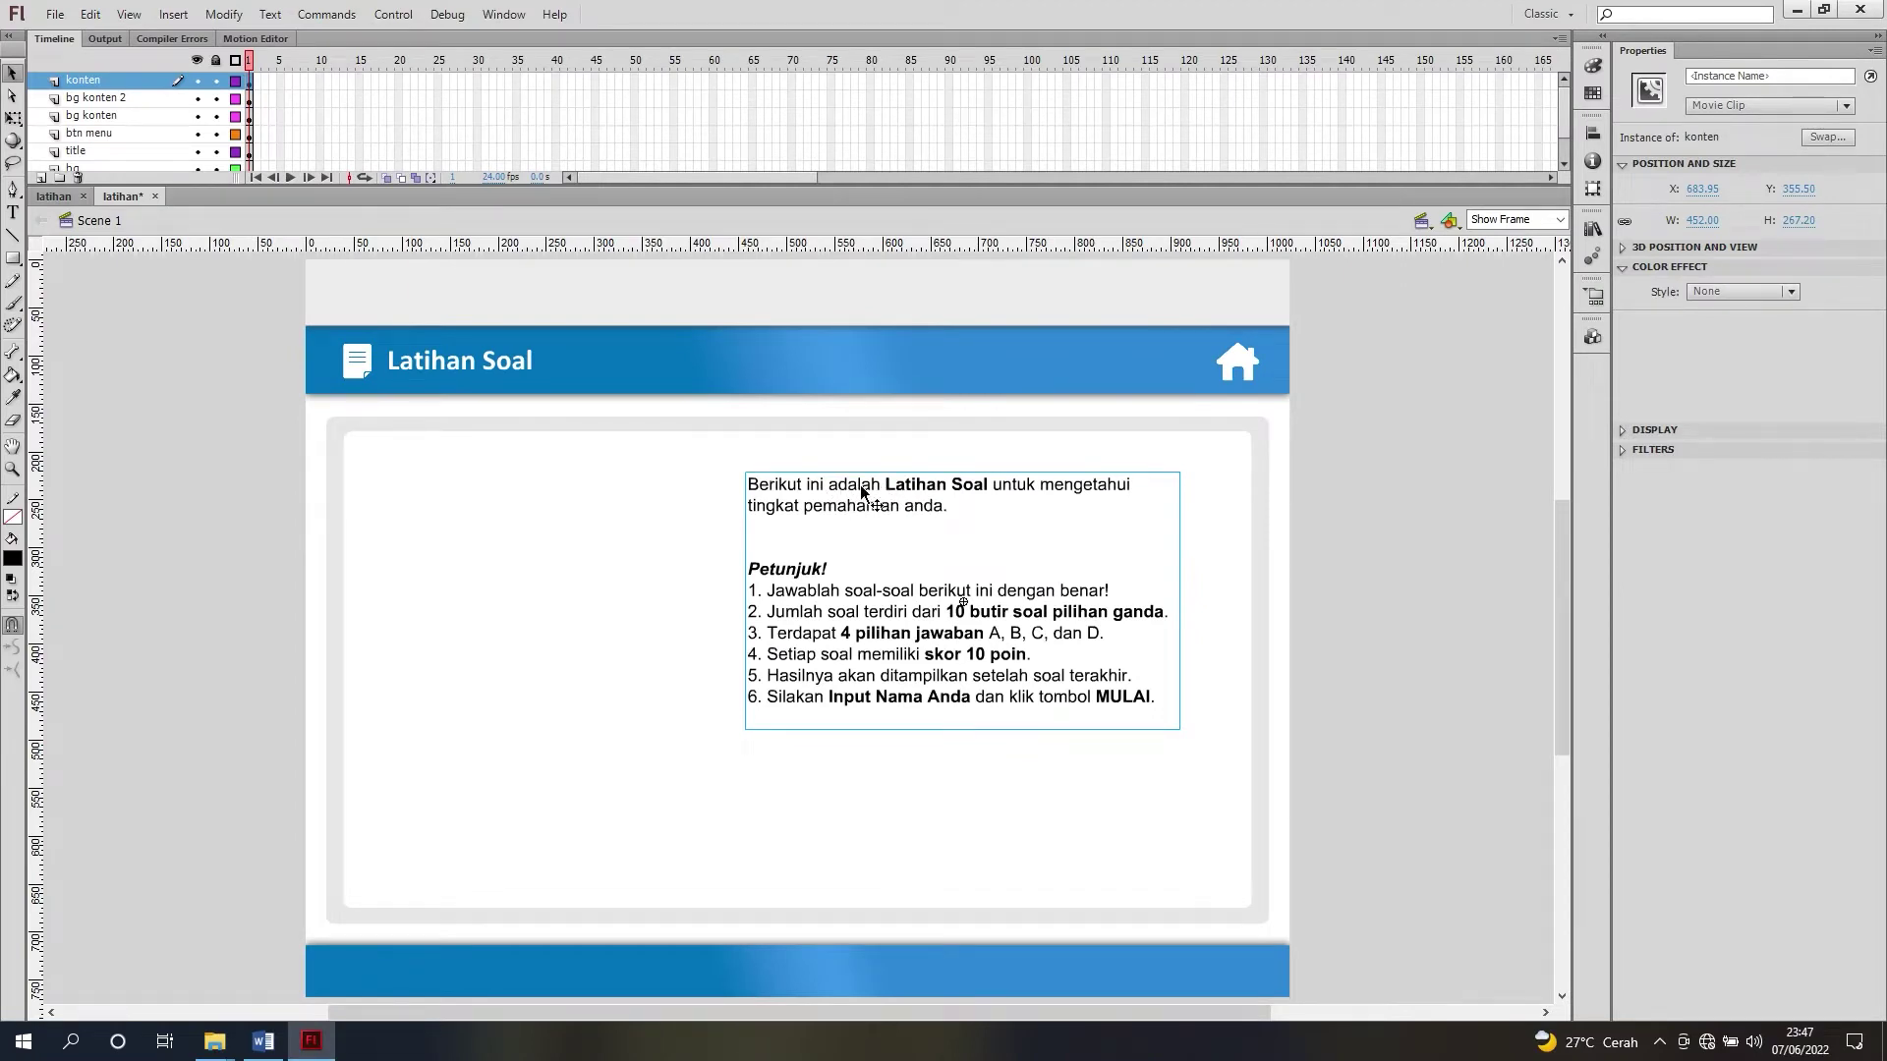
Step: Open the konten movie clip for editing and rename its layer as txt petunjuk
double_click(861, 488)
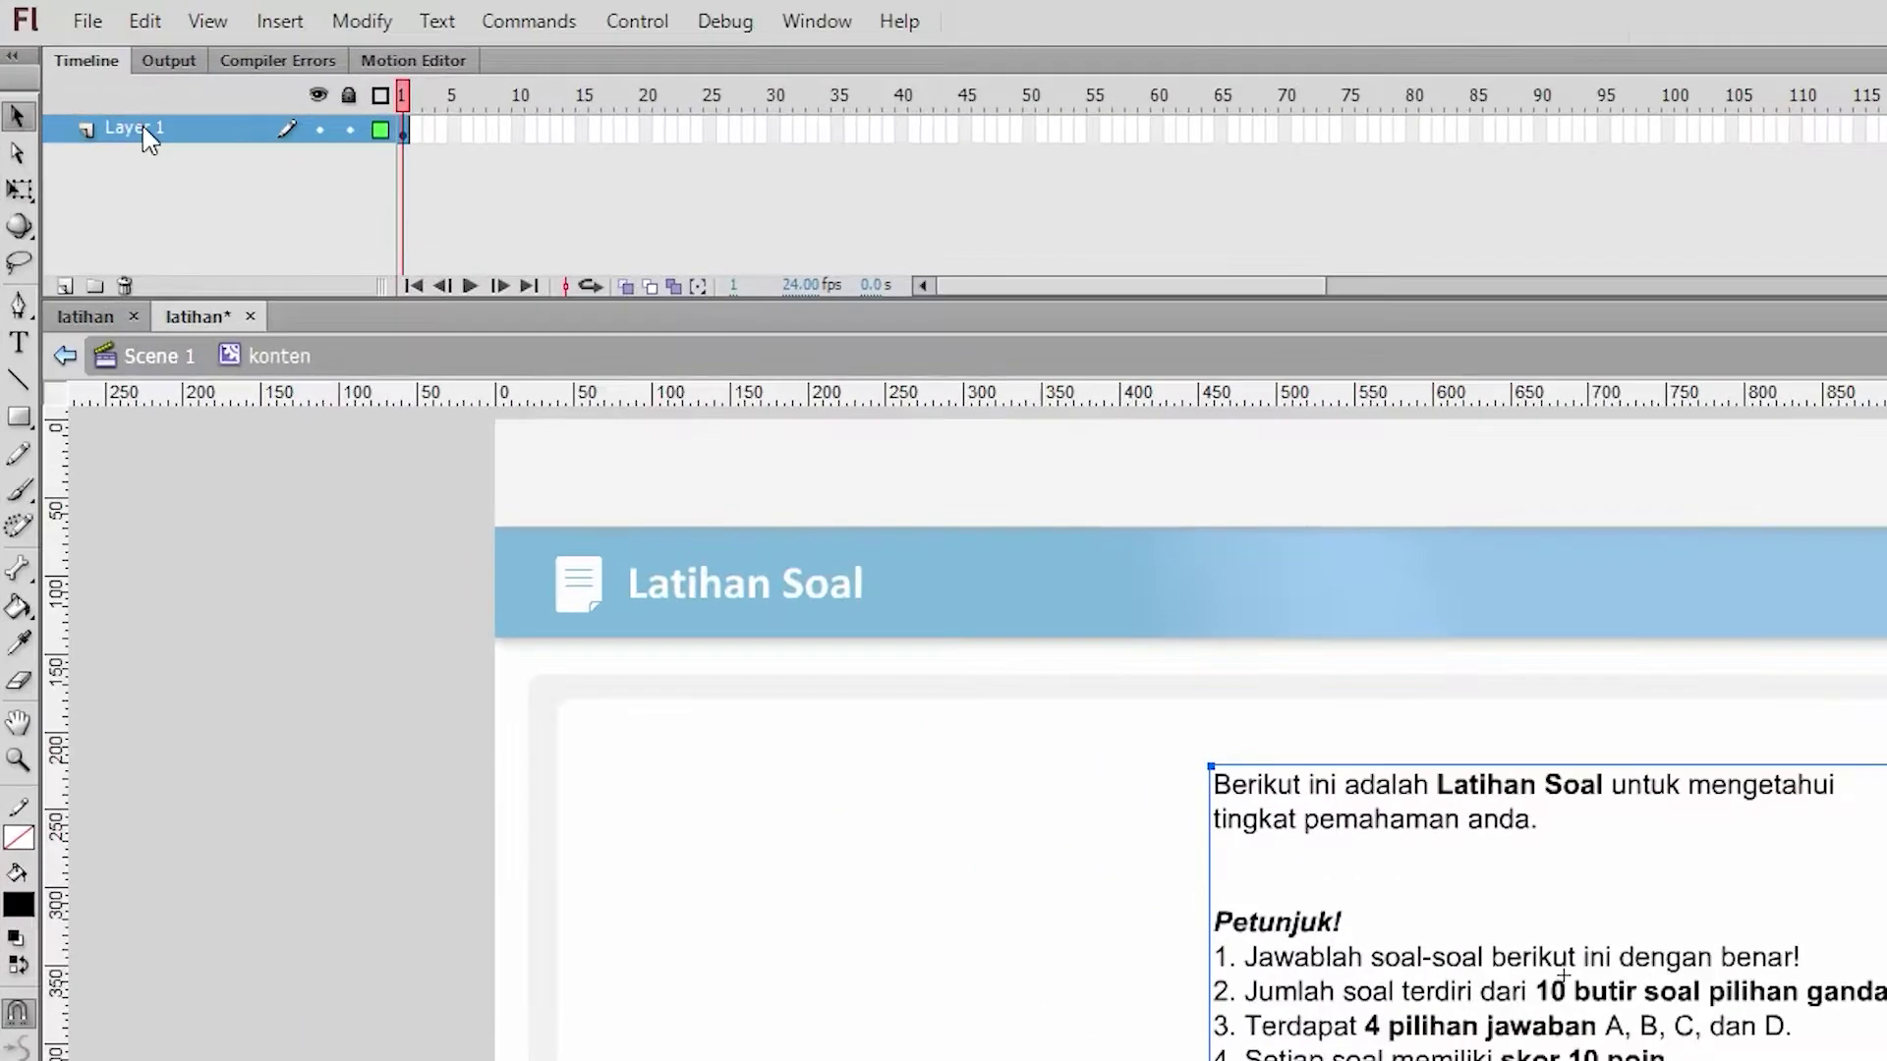
double_click(83, 80)
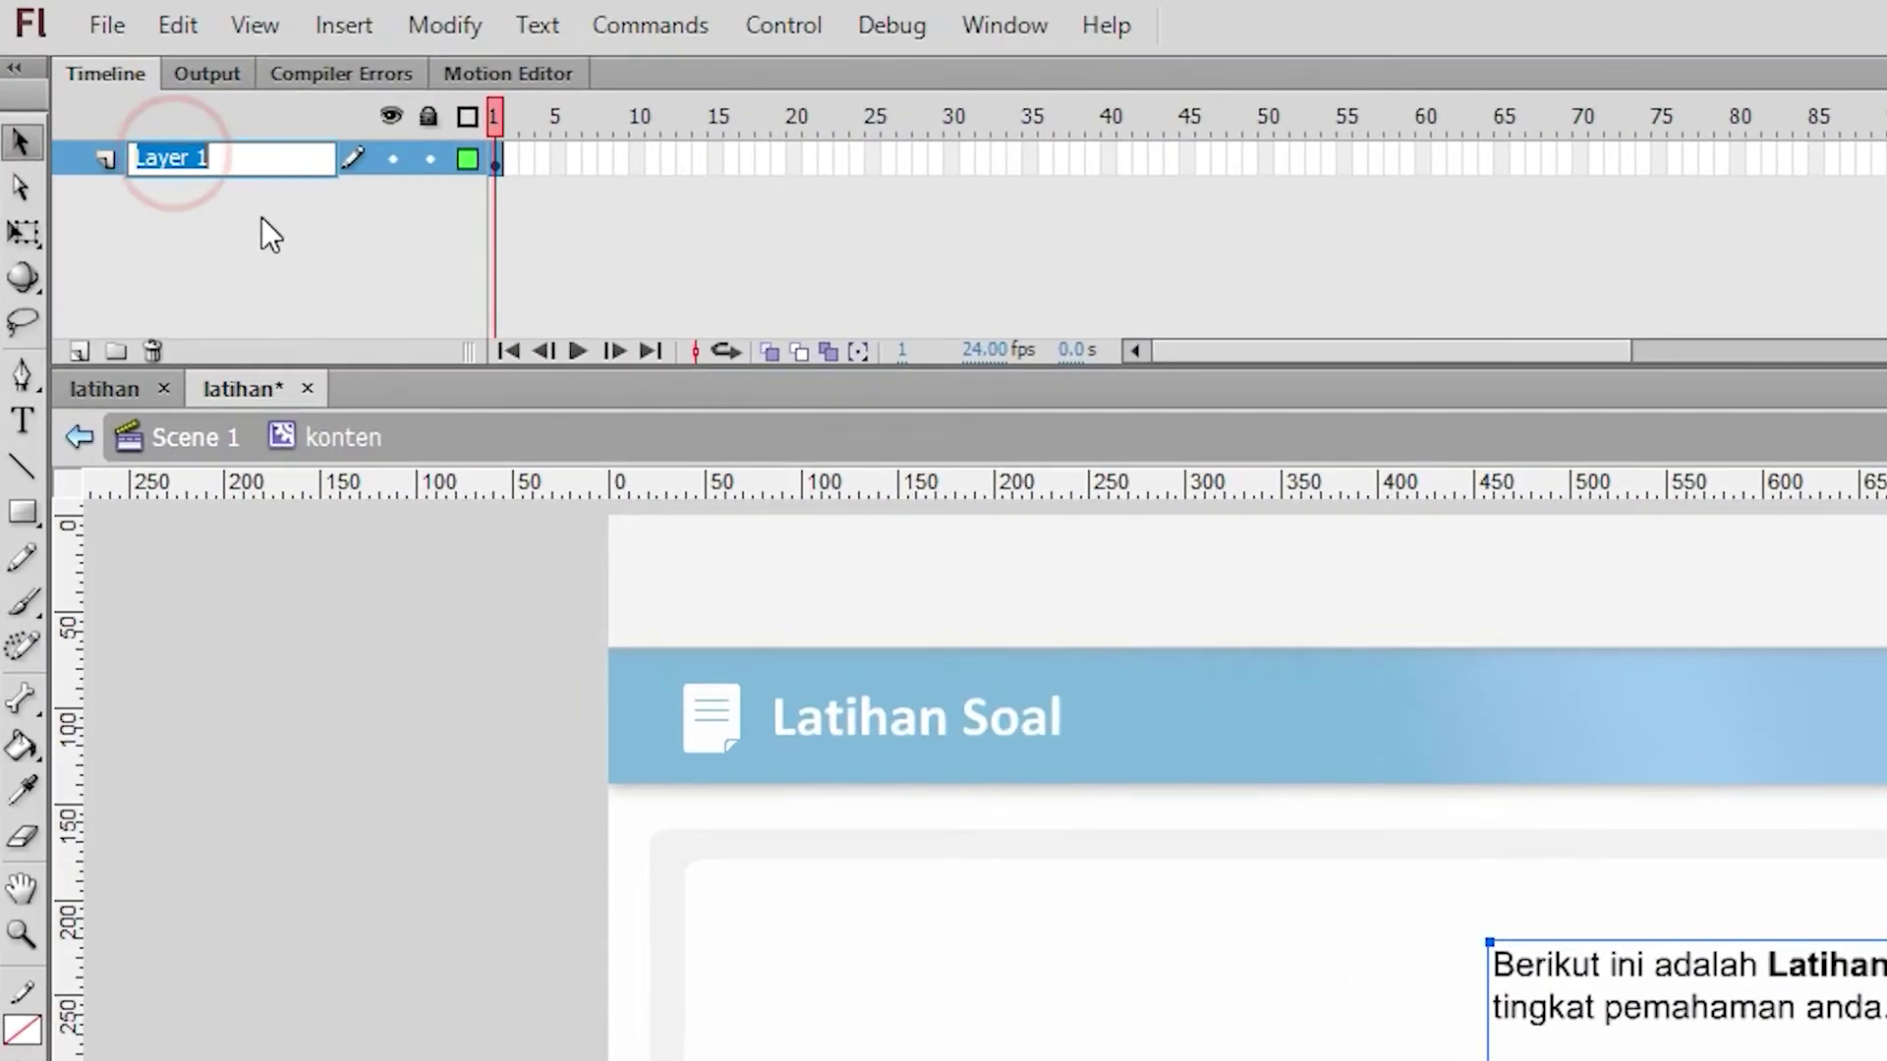
text(txt)
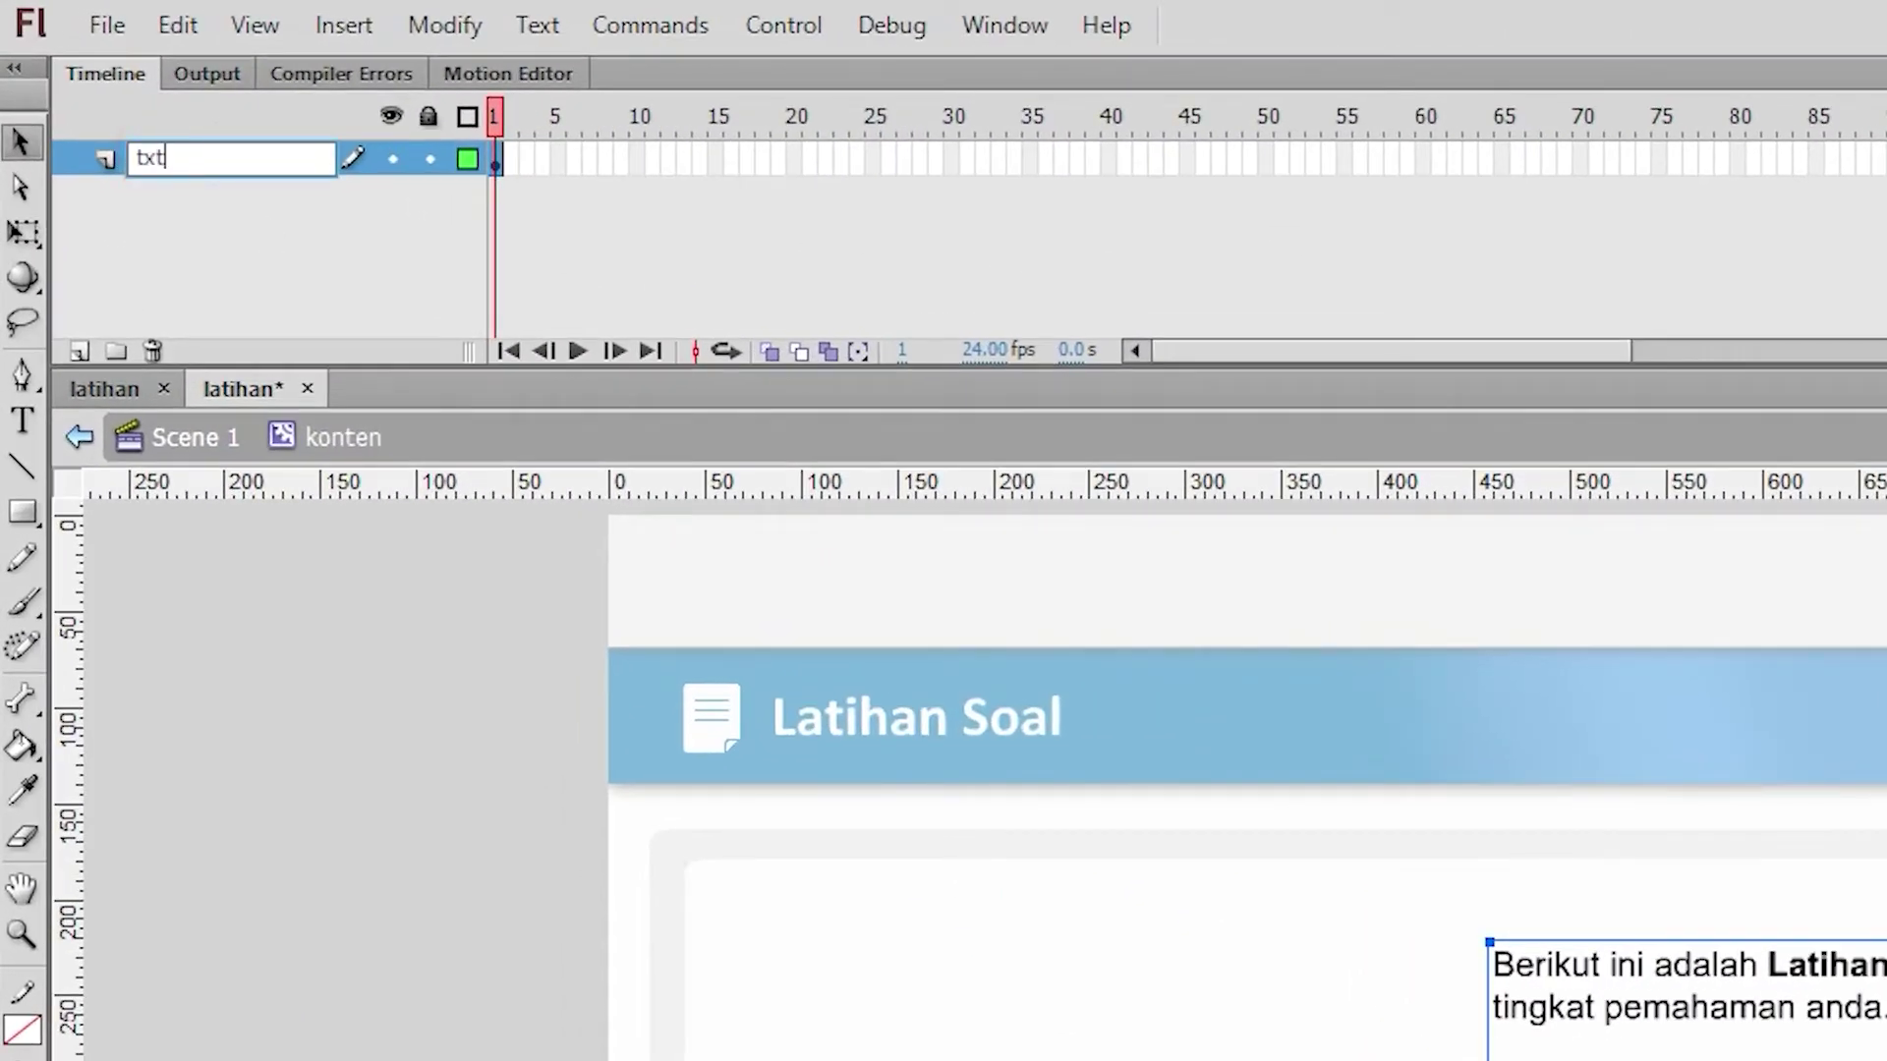
text( petunjuk)
click(262, 218)
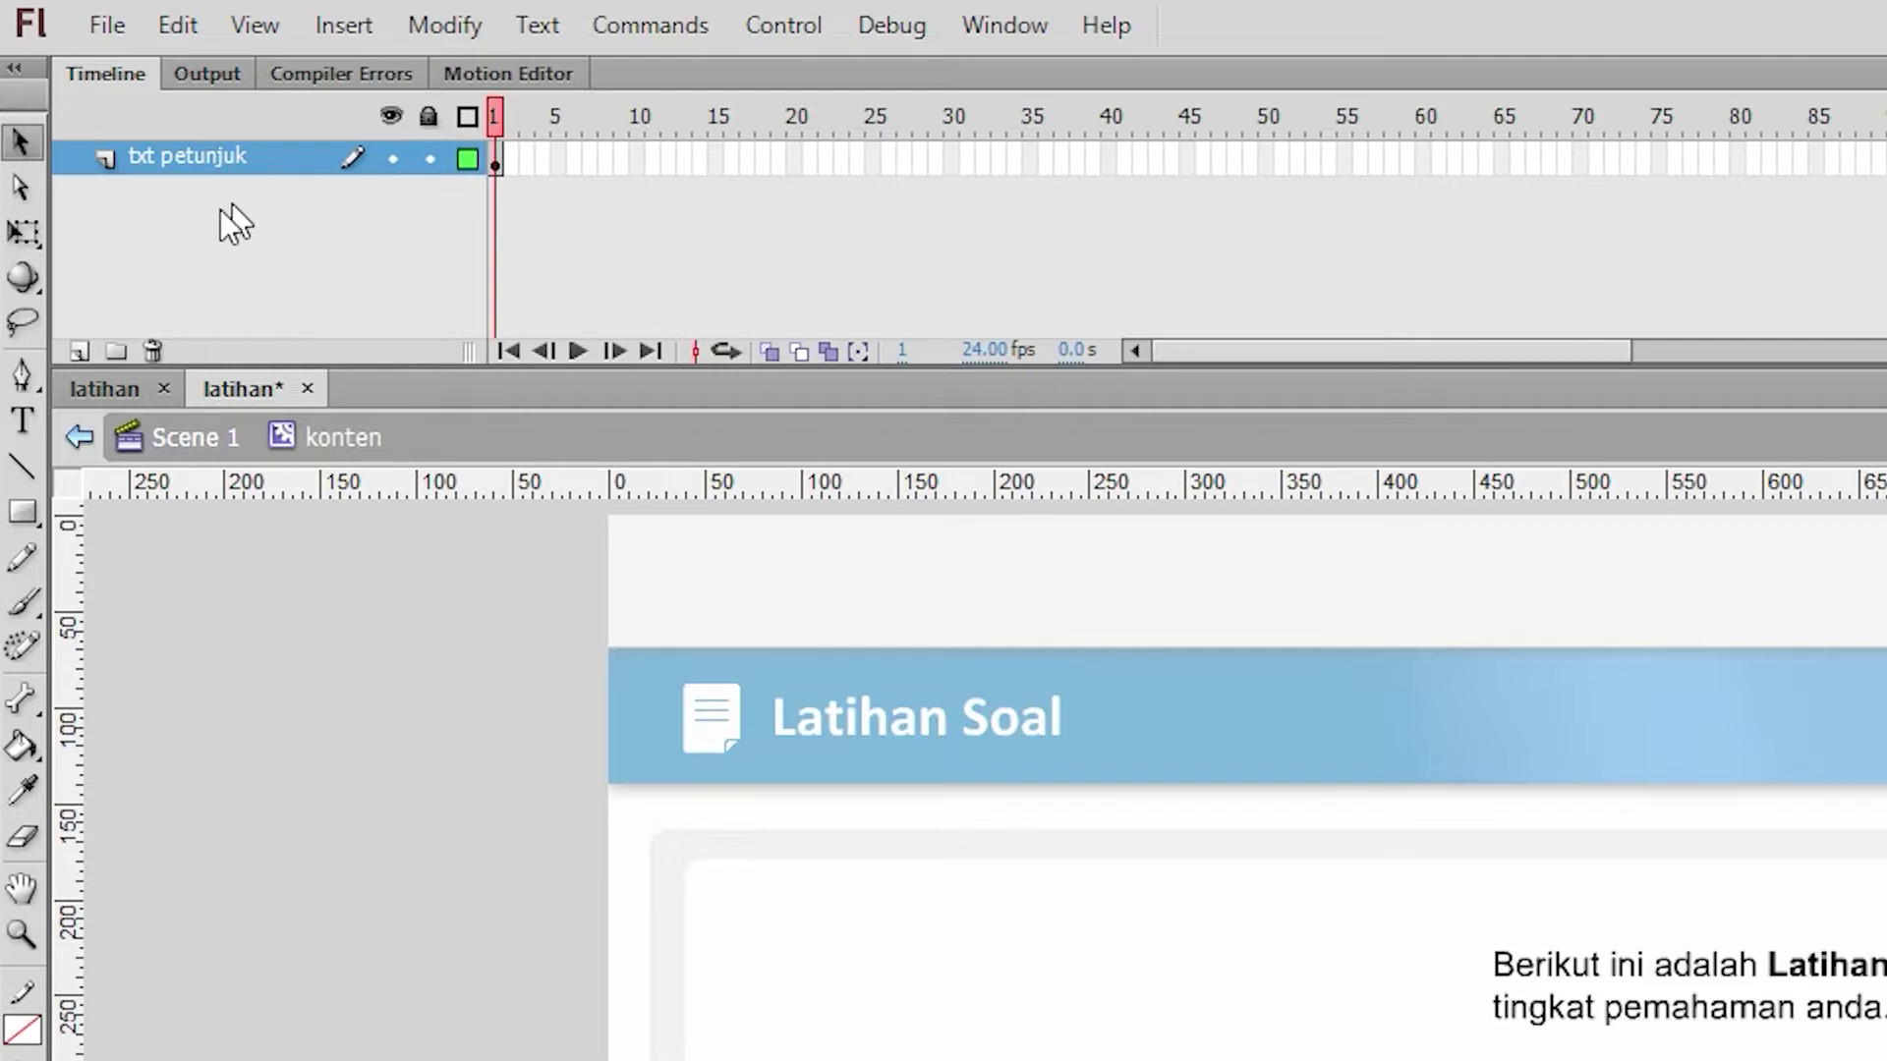
Step: Add a new layer above txt petunjuk and name it karakter
click(83, 345)
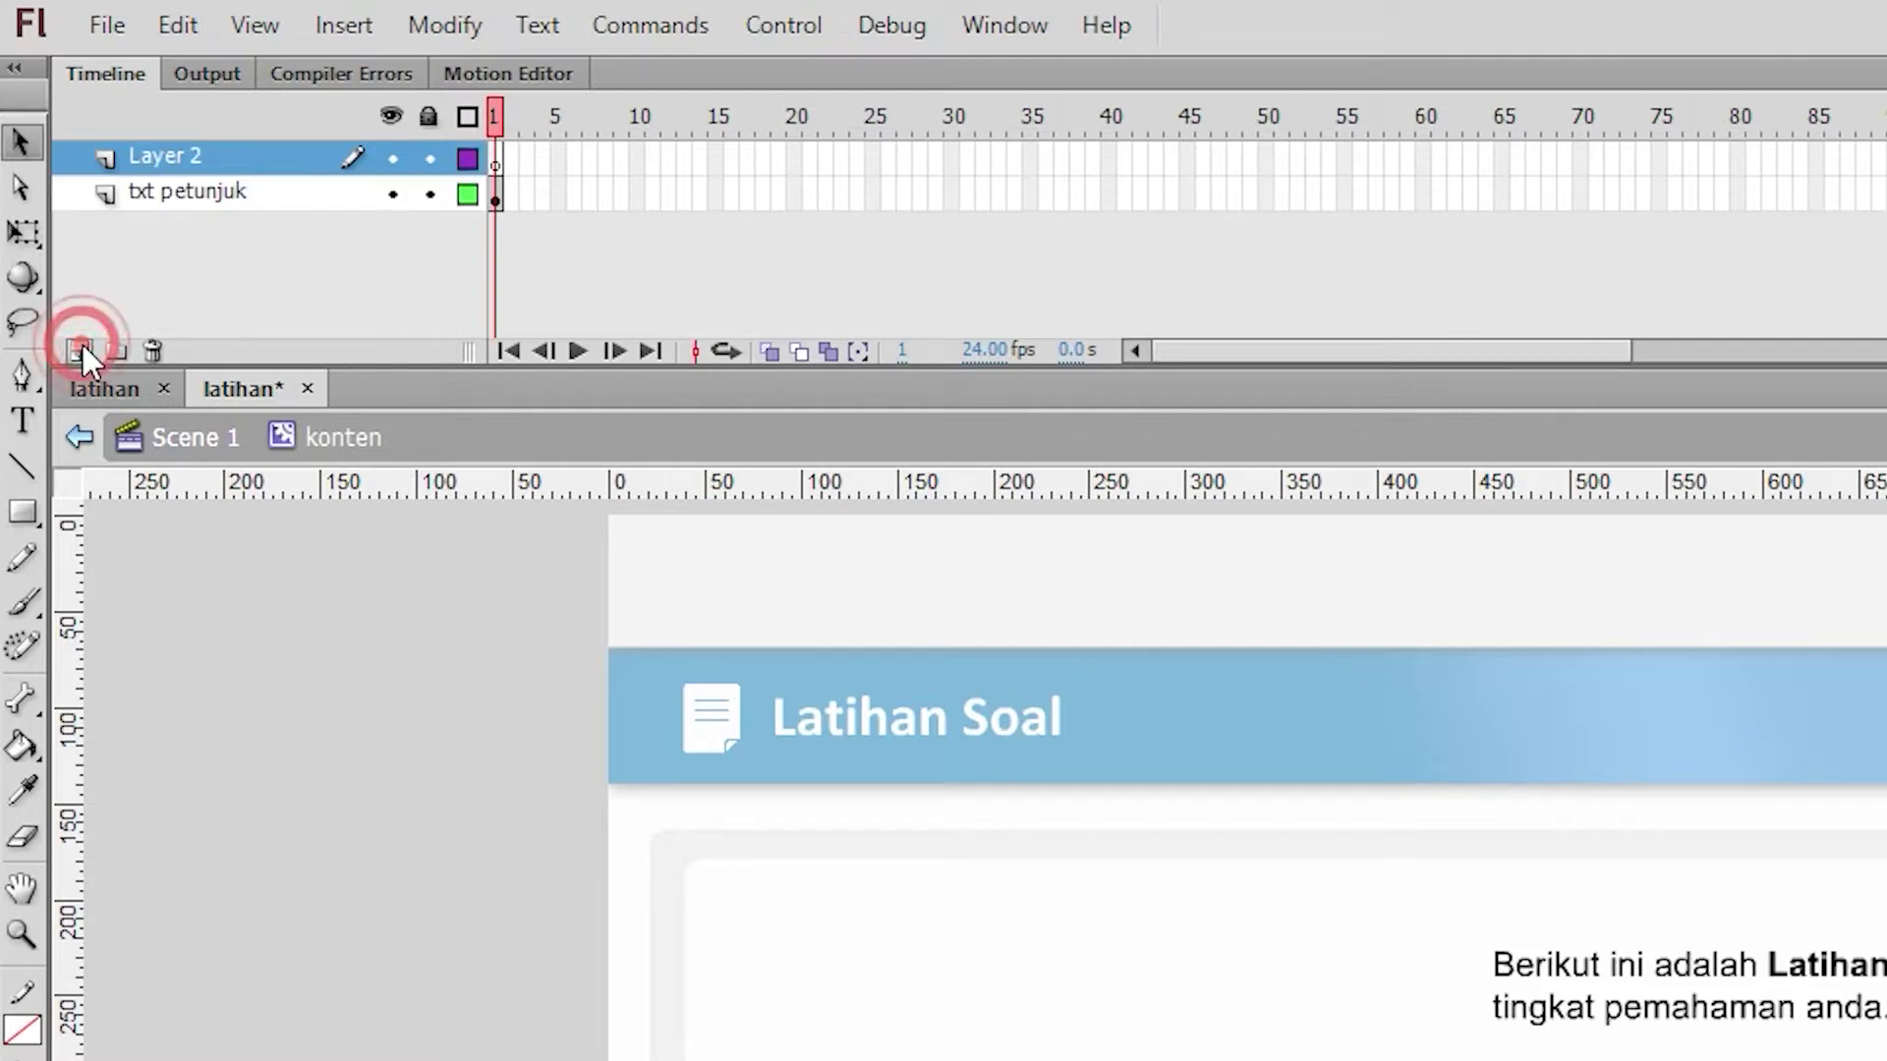
double_click(167, 158)
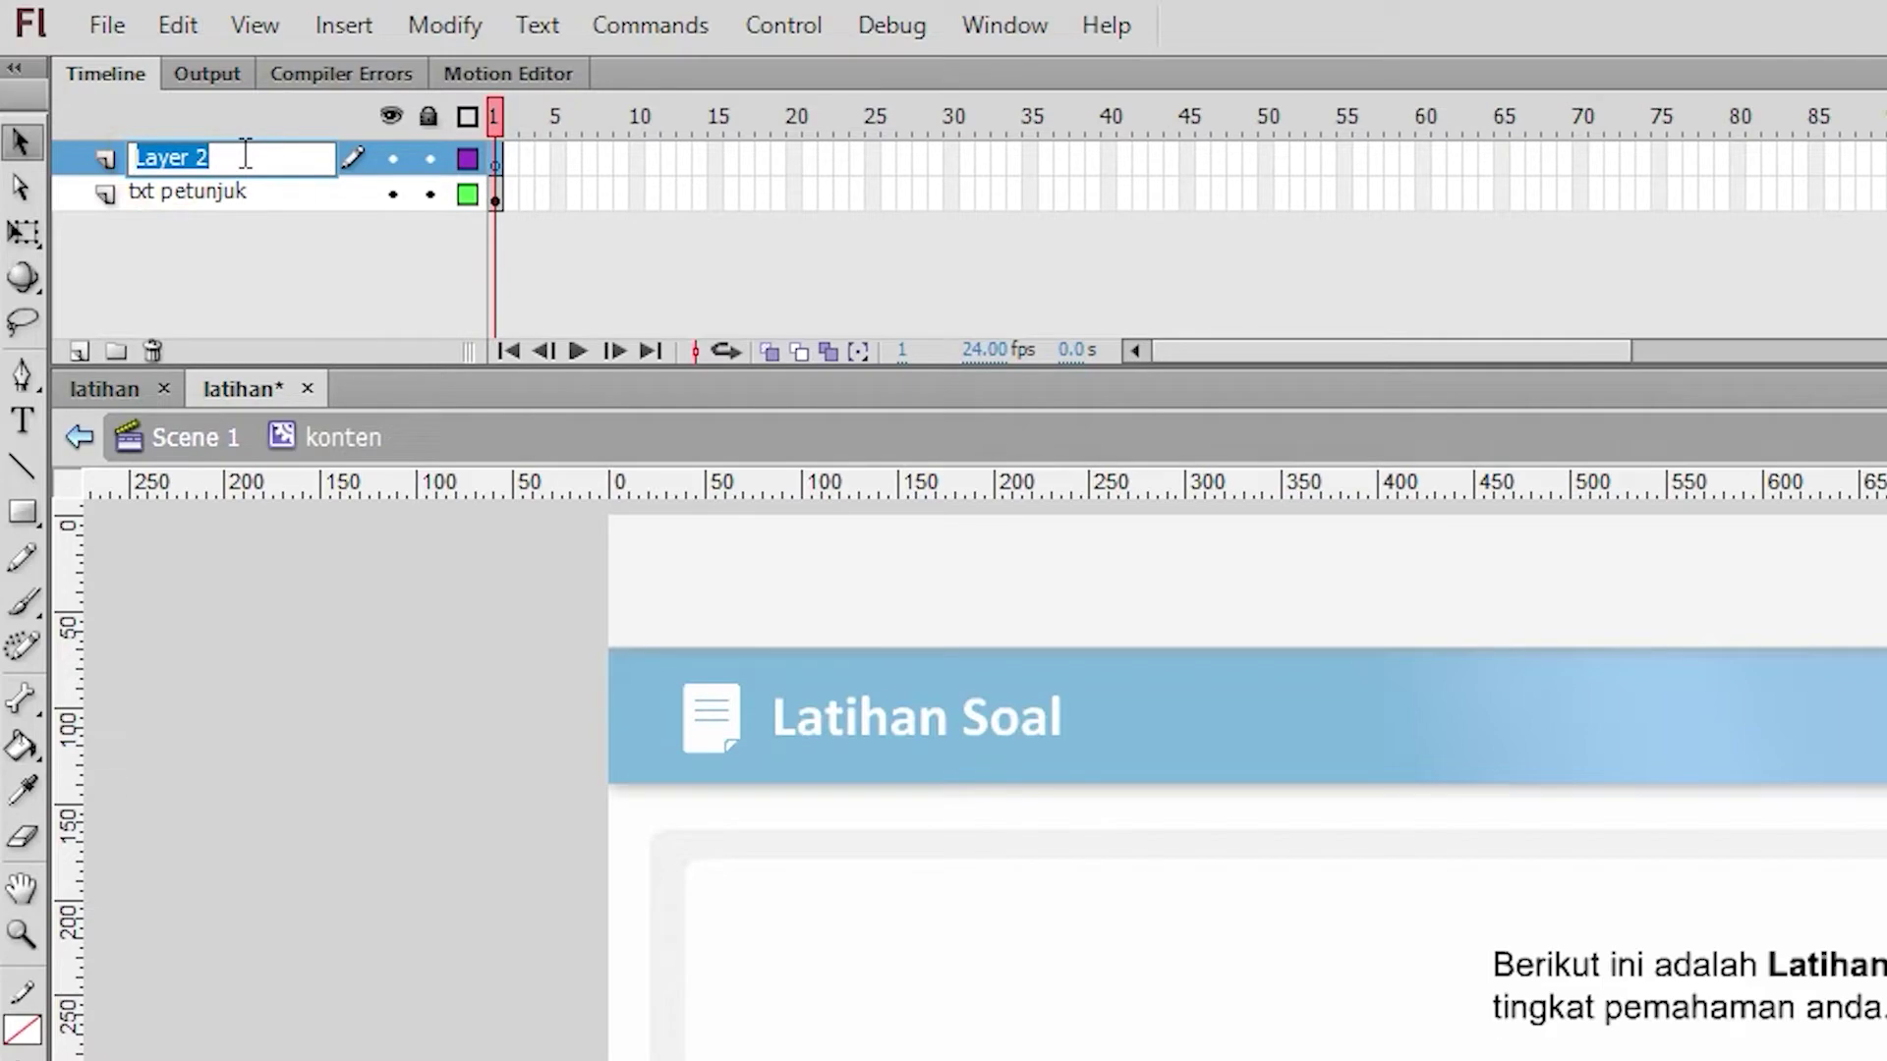
text(karakter)
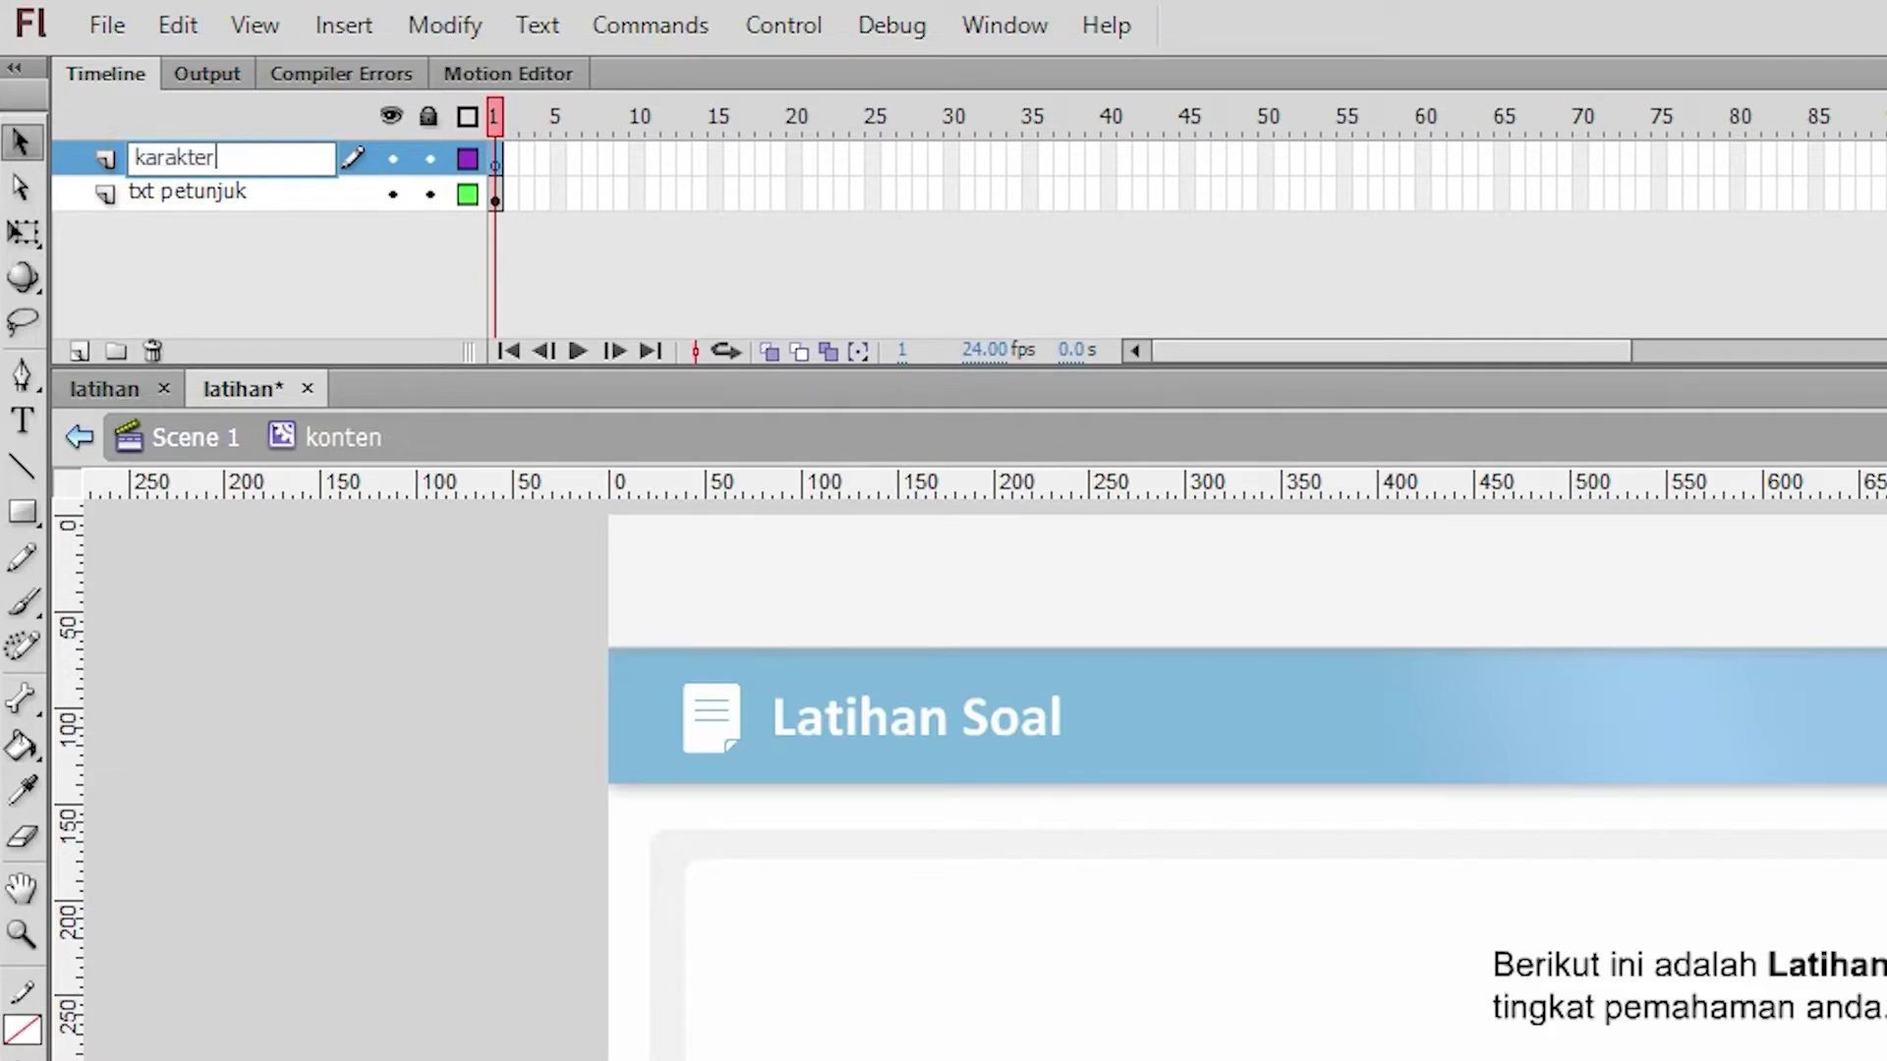
key(Return)
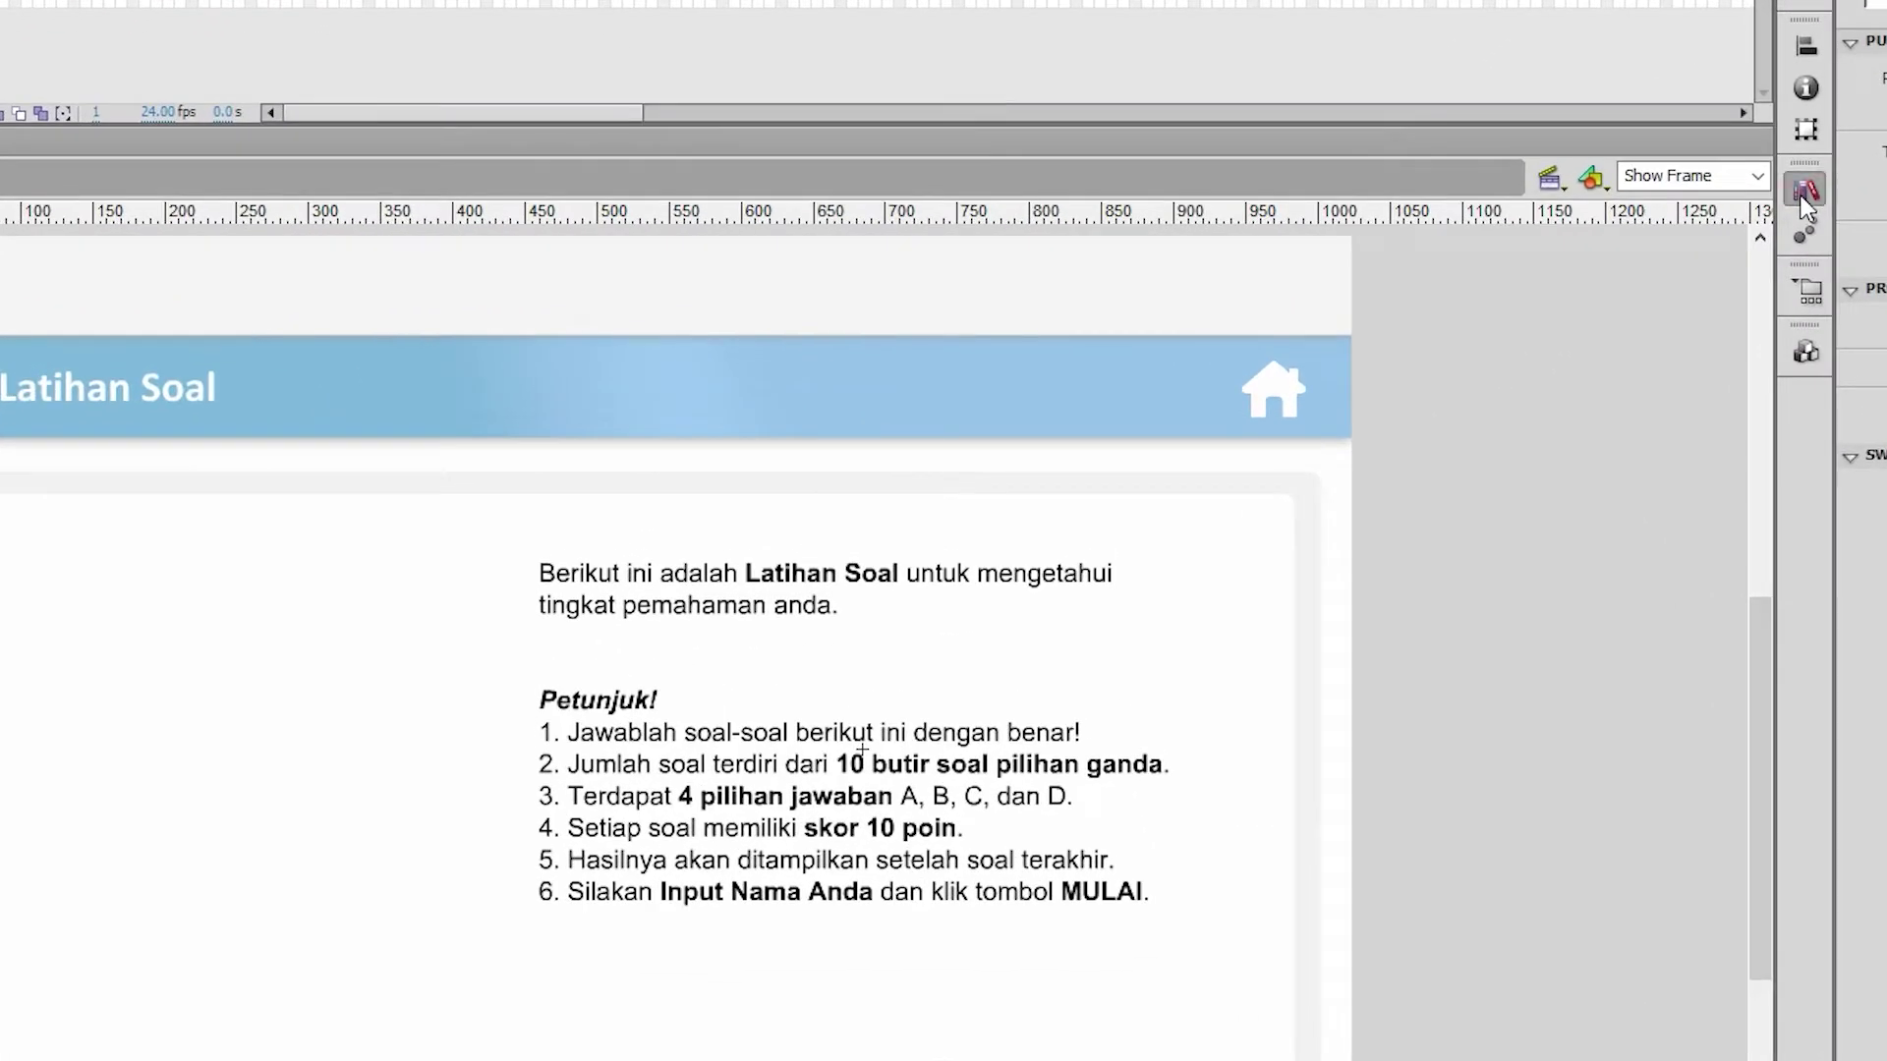
Step: Place the tes bitmap from the finished latihan document's library onto the stage in the karakter layer
click(1805, 197)
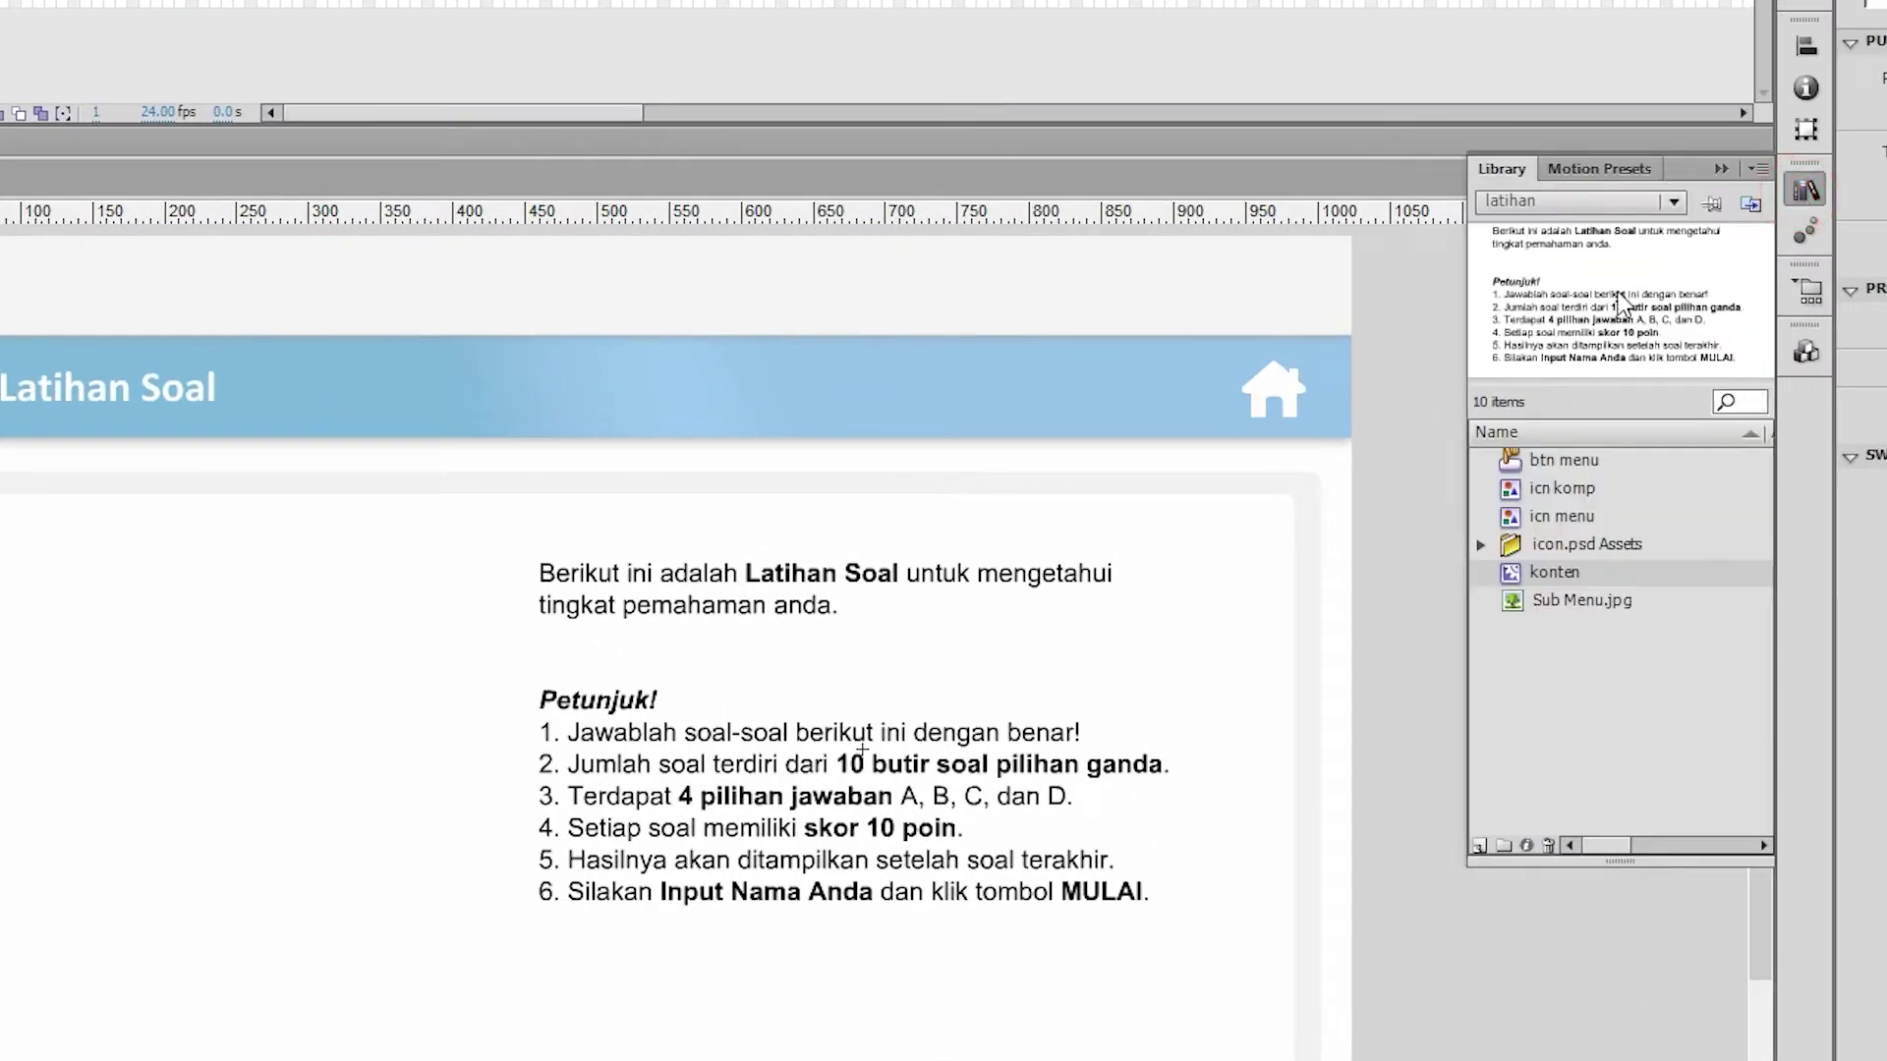
click(1604, 203)
click(1584, 230)
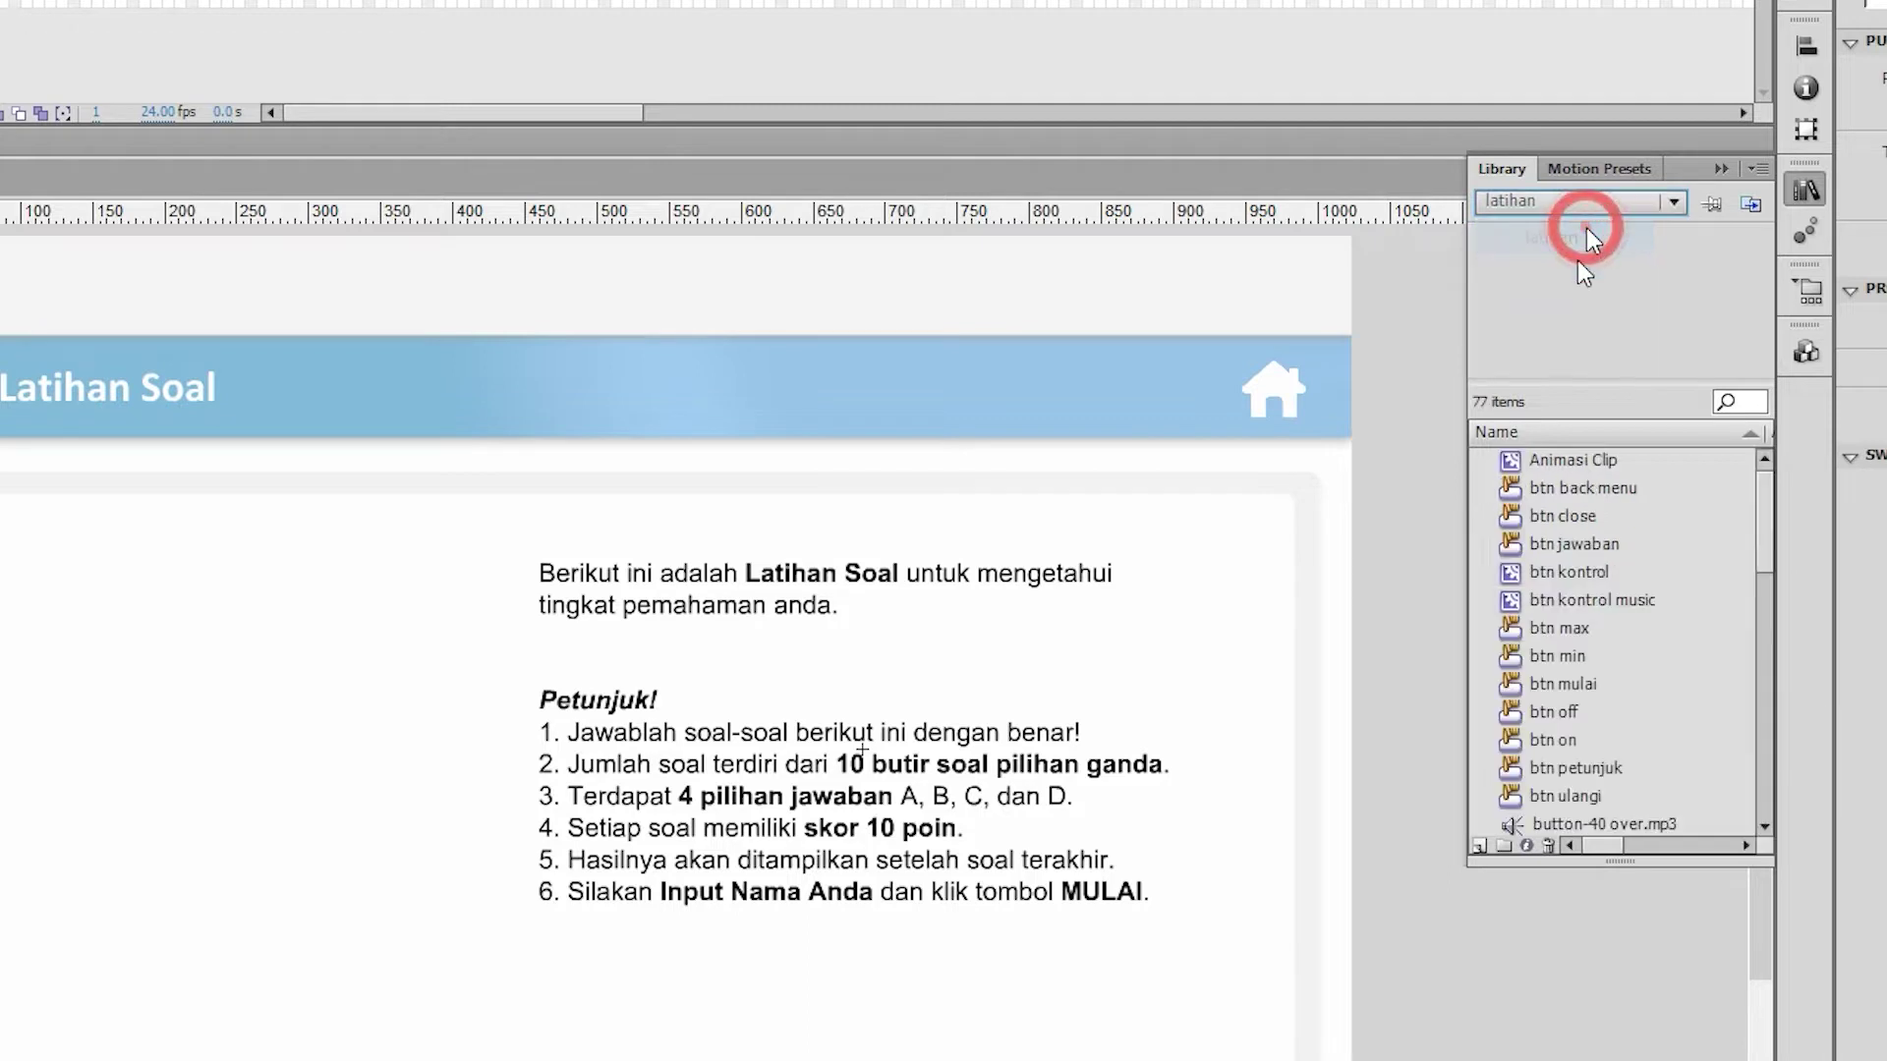
scroll(1571, 611, down, 2)
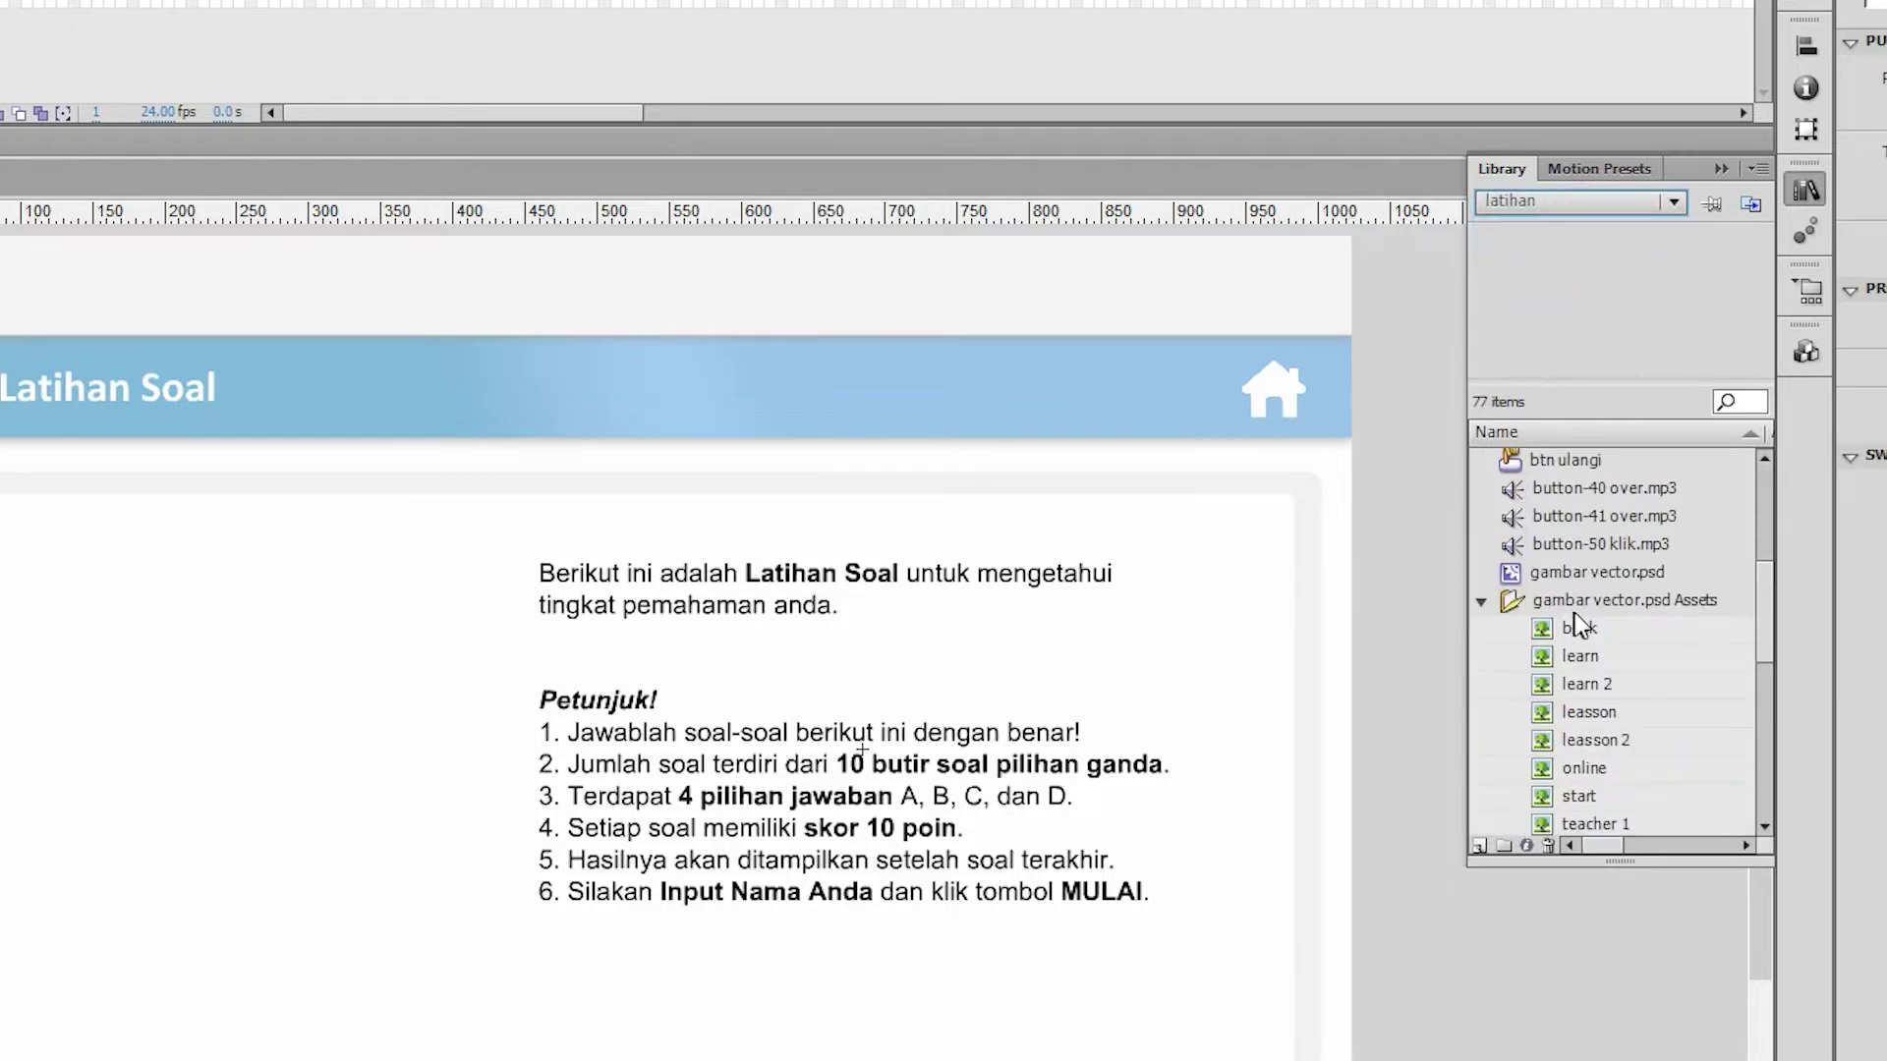
click(1582, 629)
click(1586, 659)
click(1592, 686)
scroll(1598, 695, down, 4)
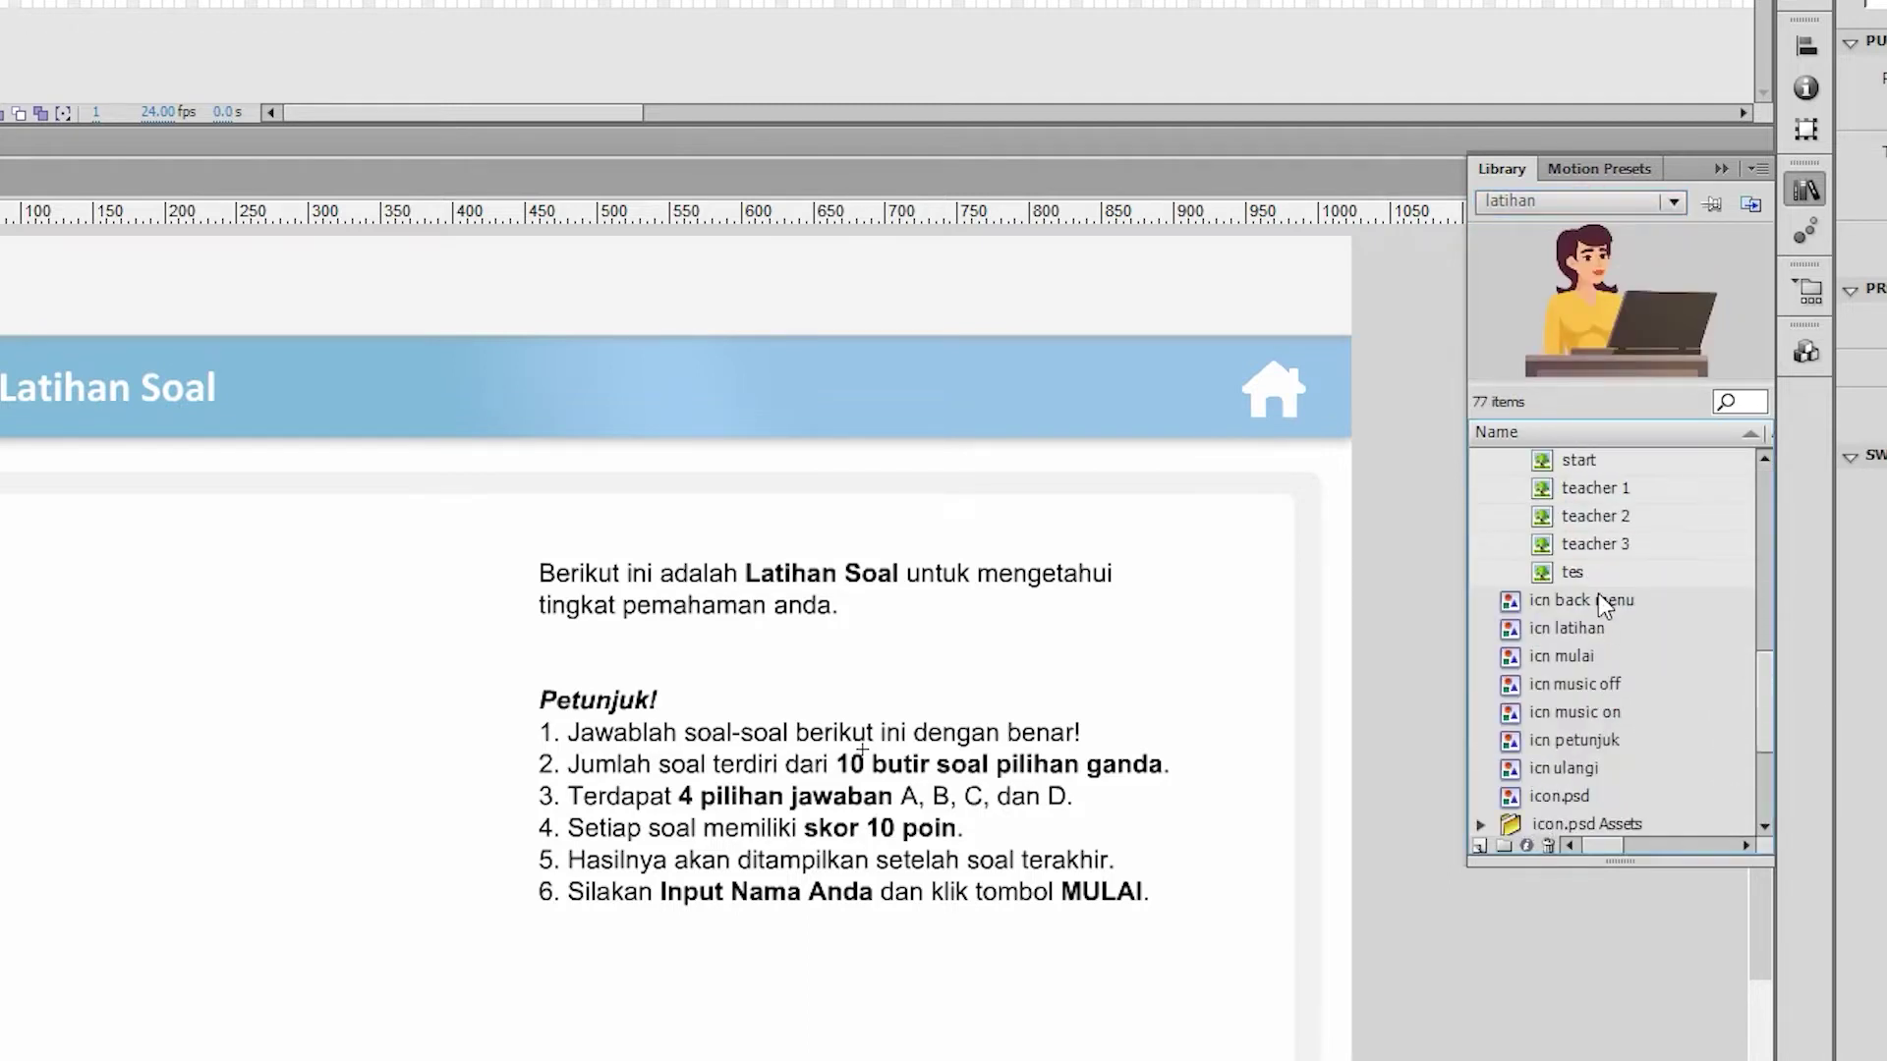
click(1578, 576)
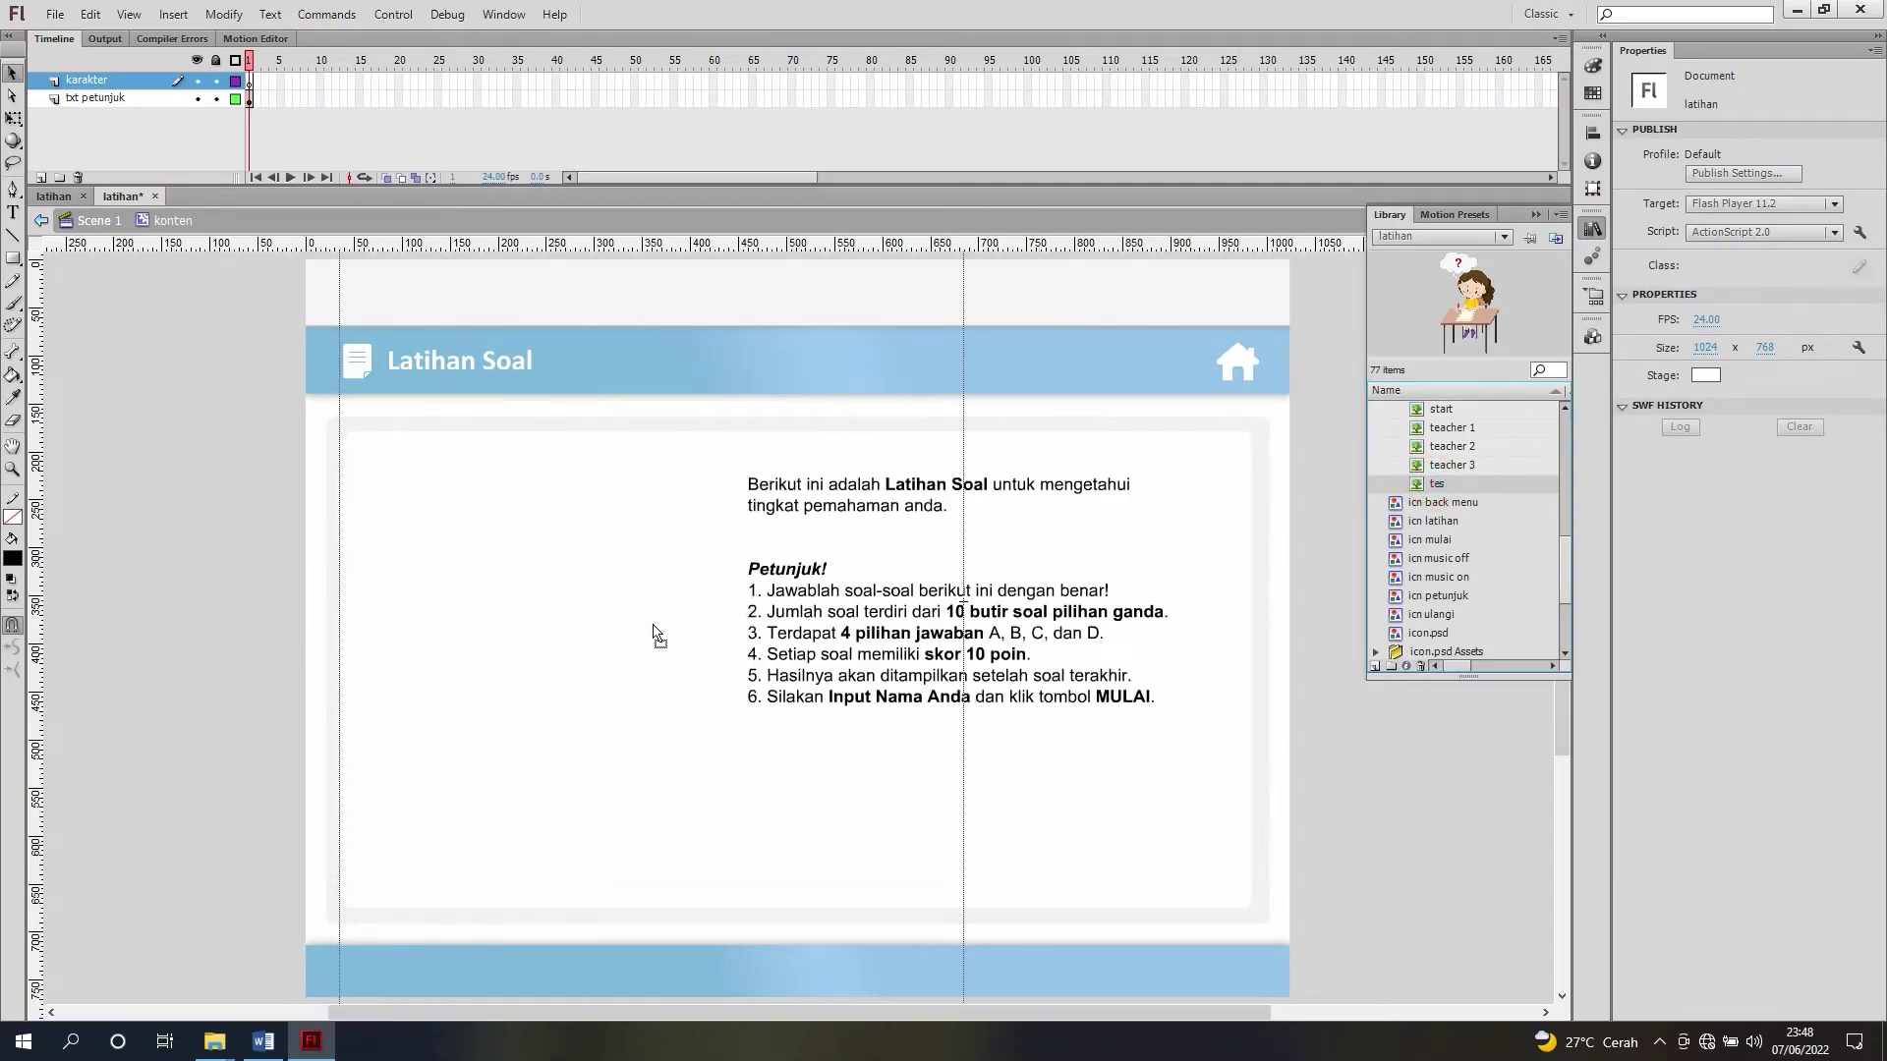
drag(685, 491, 688, 426)
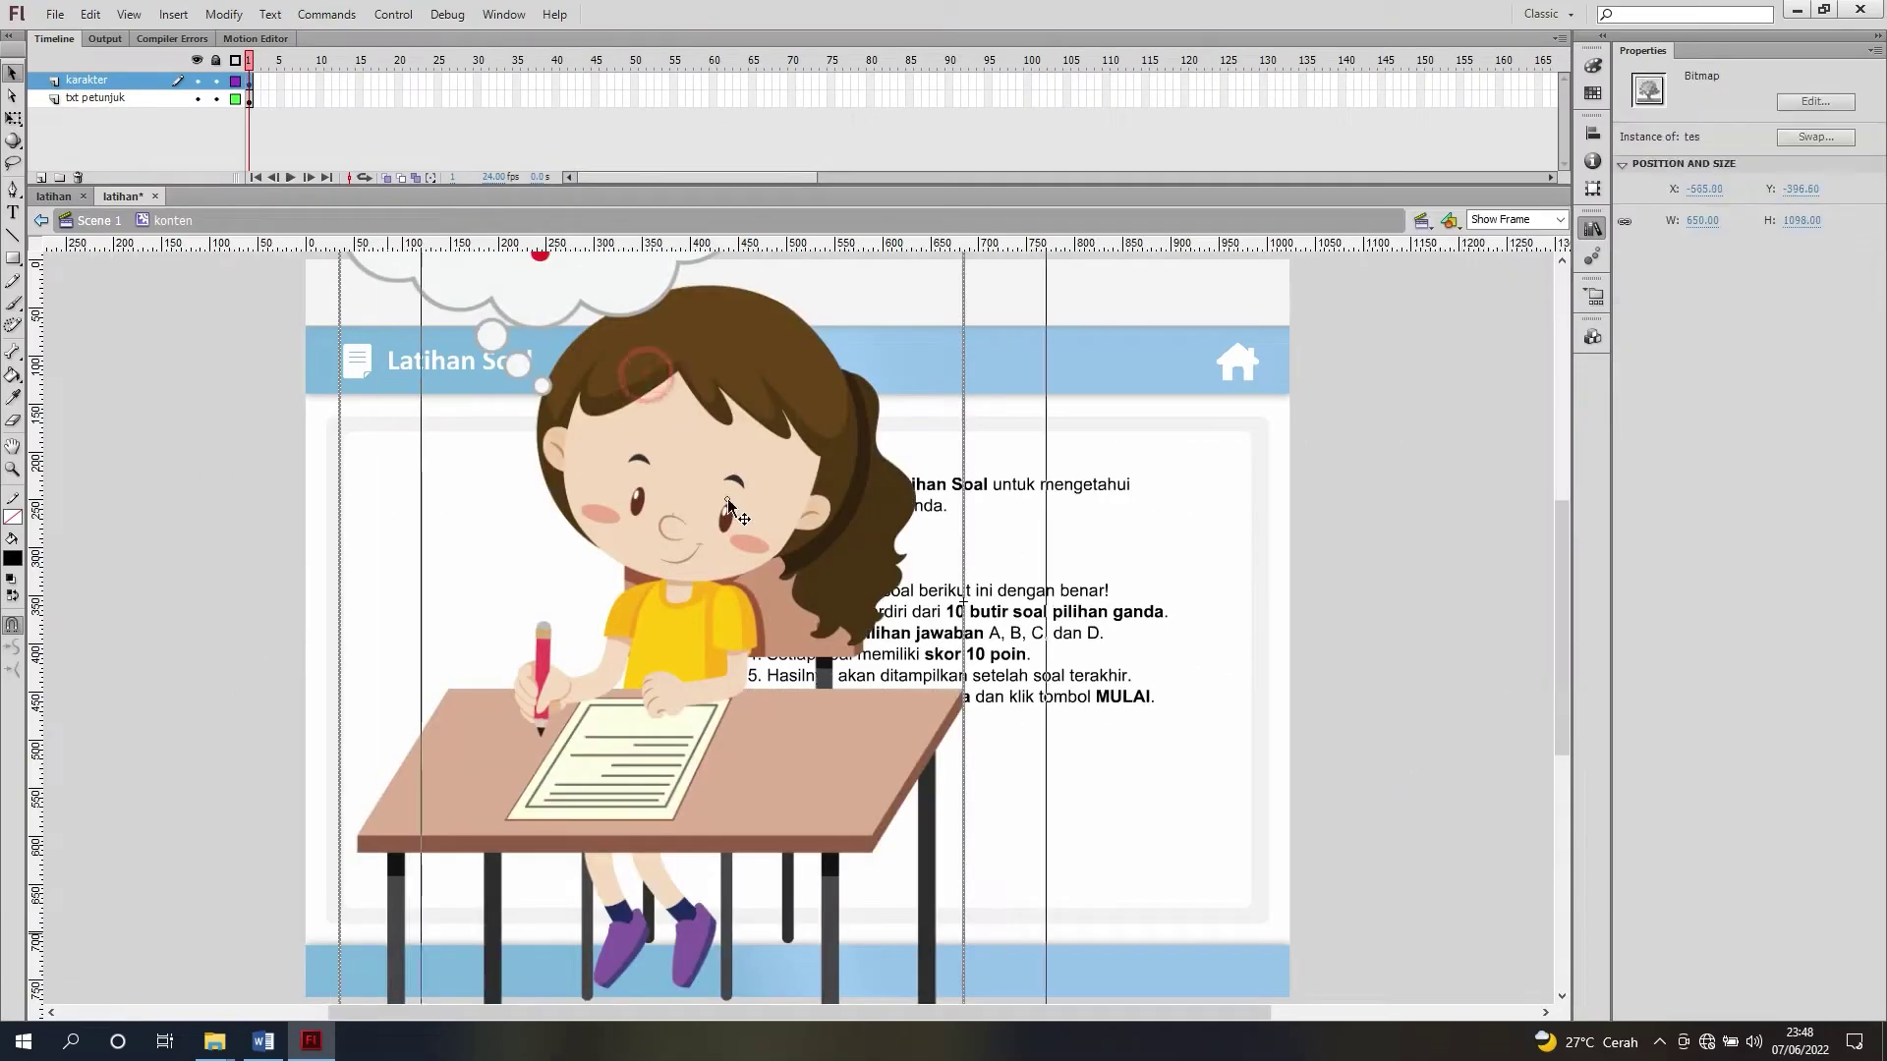
Step: Scale the girl image proportionally to about 220 px wide and move it into the empty space left of the instructions text
drag(611, 362, 468, 386)
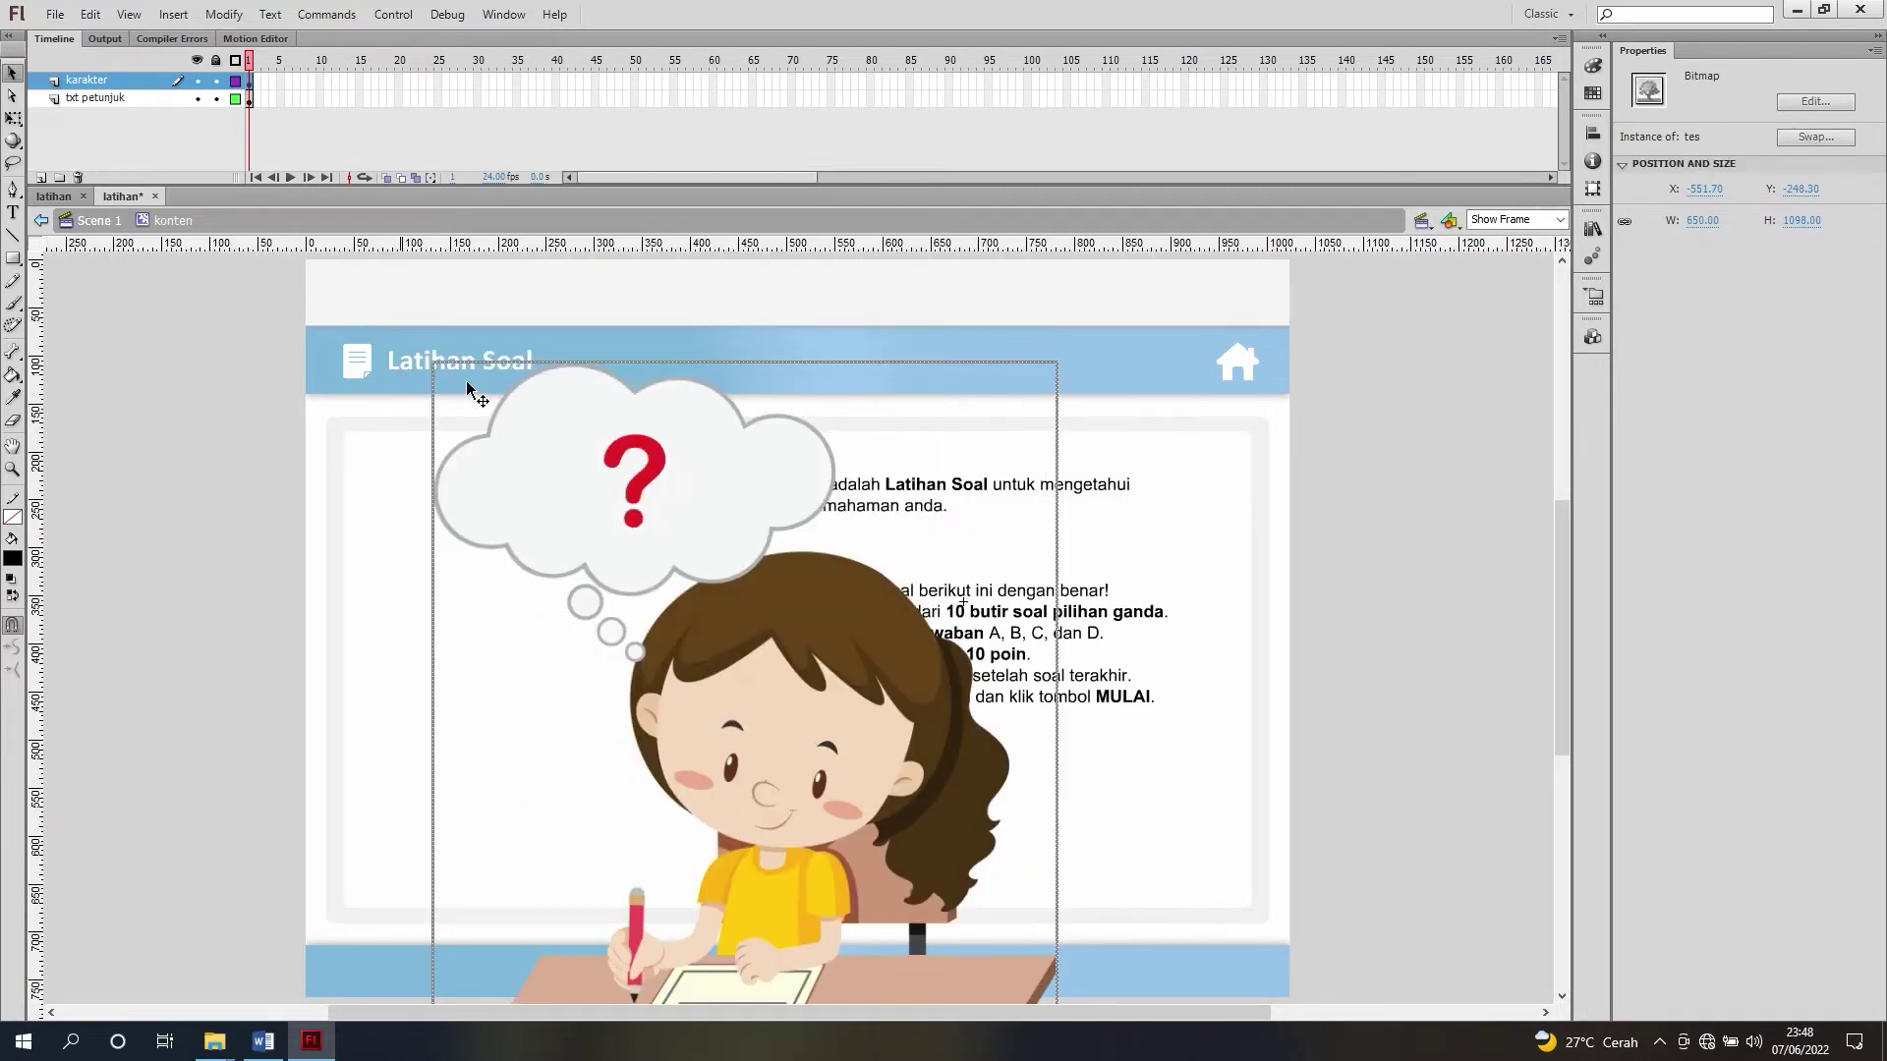
key(q)
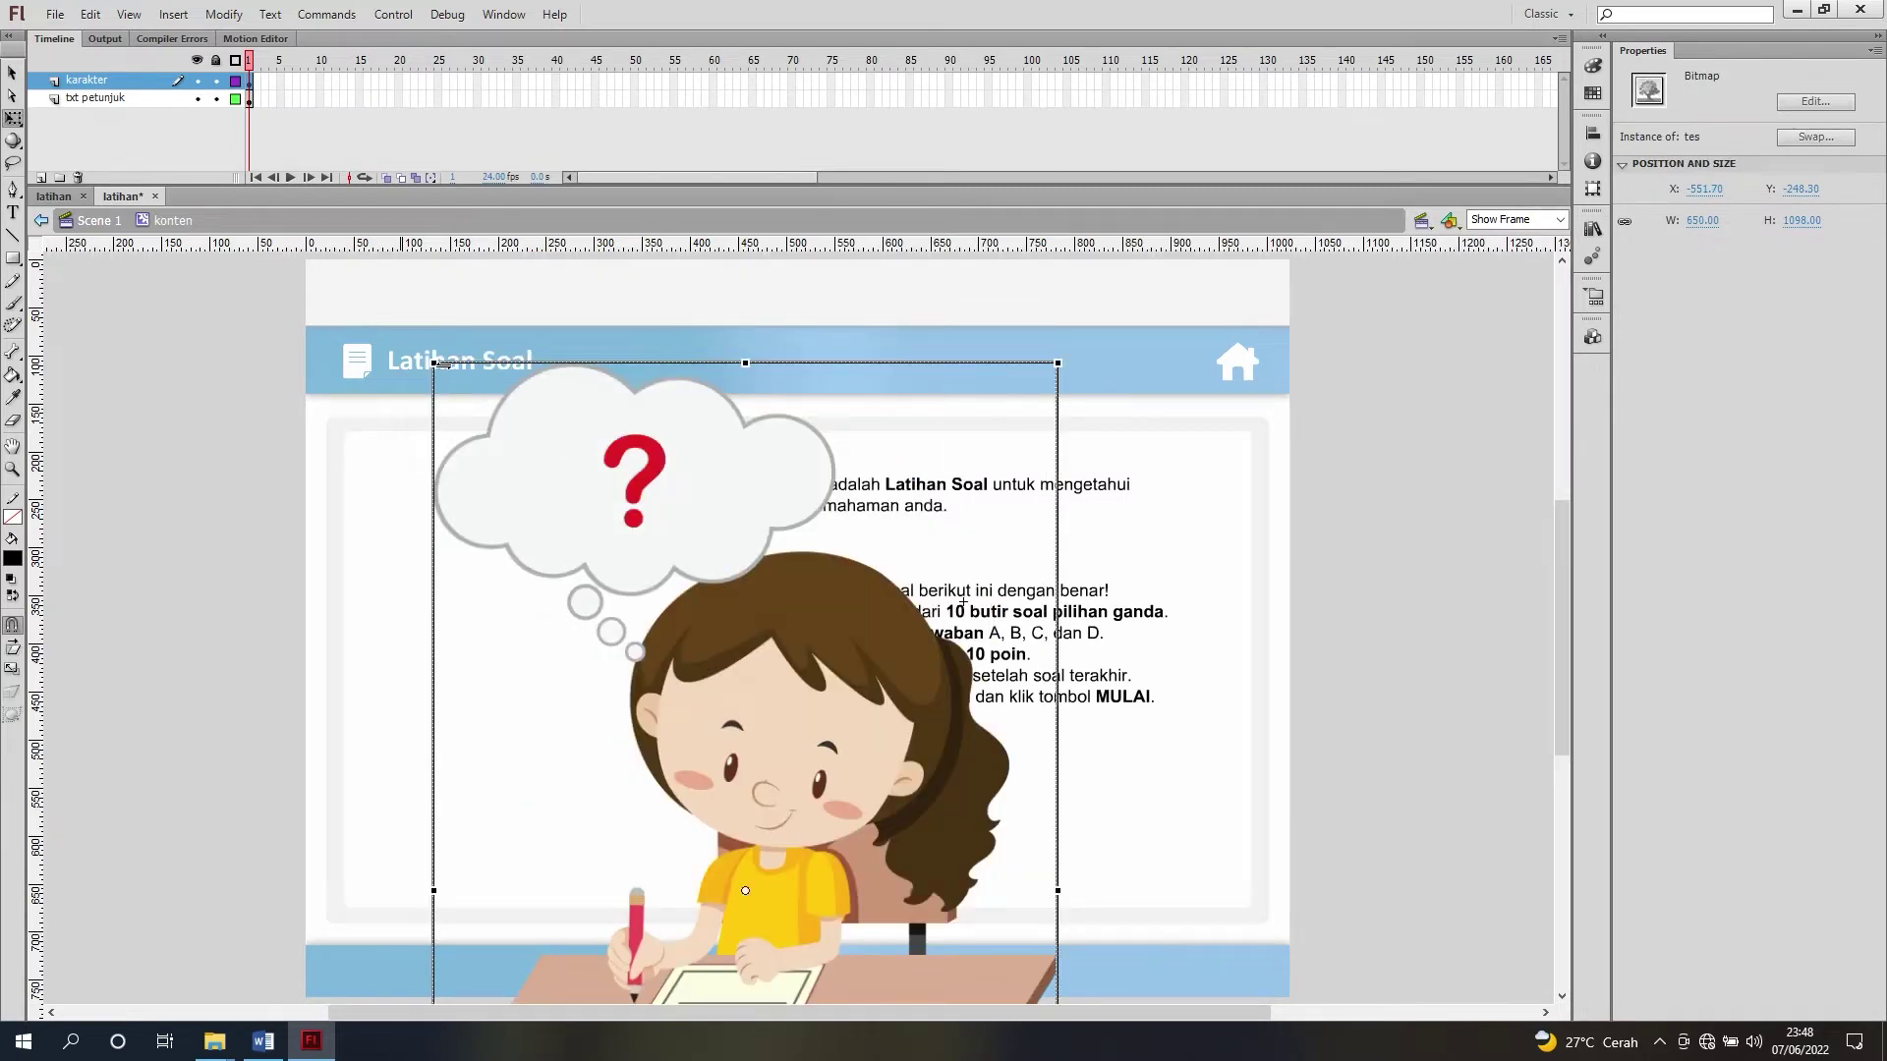
drag(435, 363, 614, 669)
drag(705, 727, 515, 530)
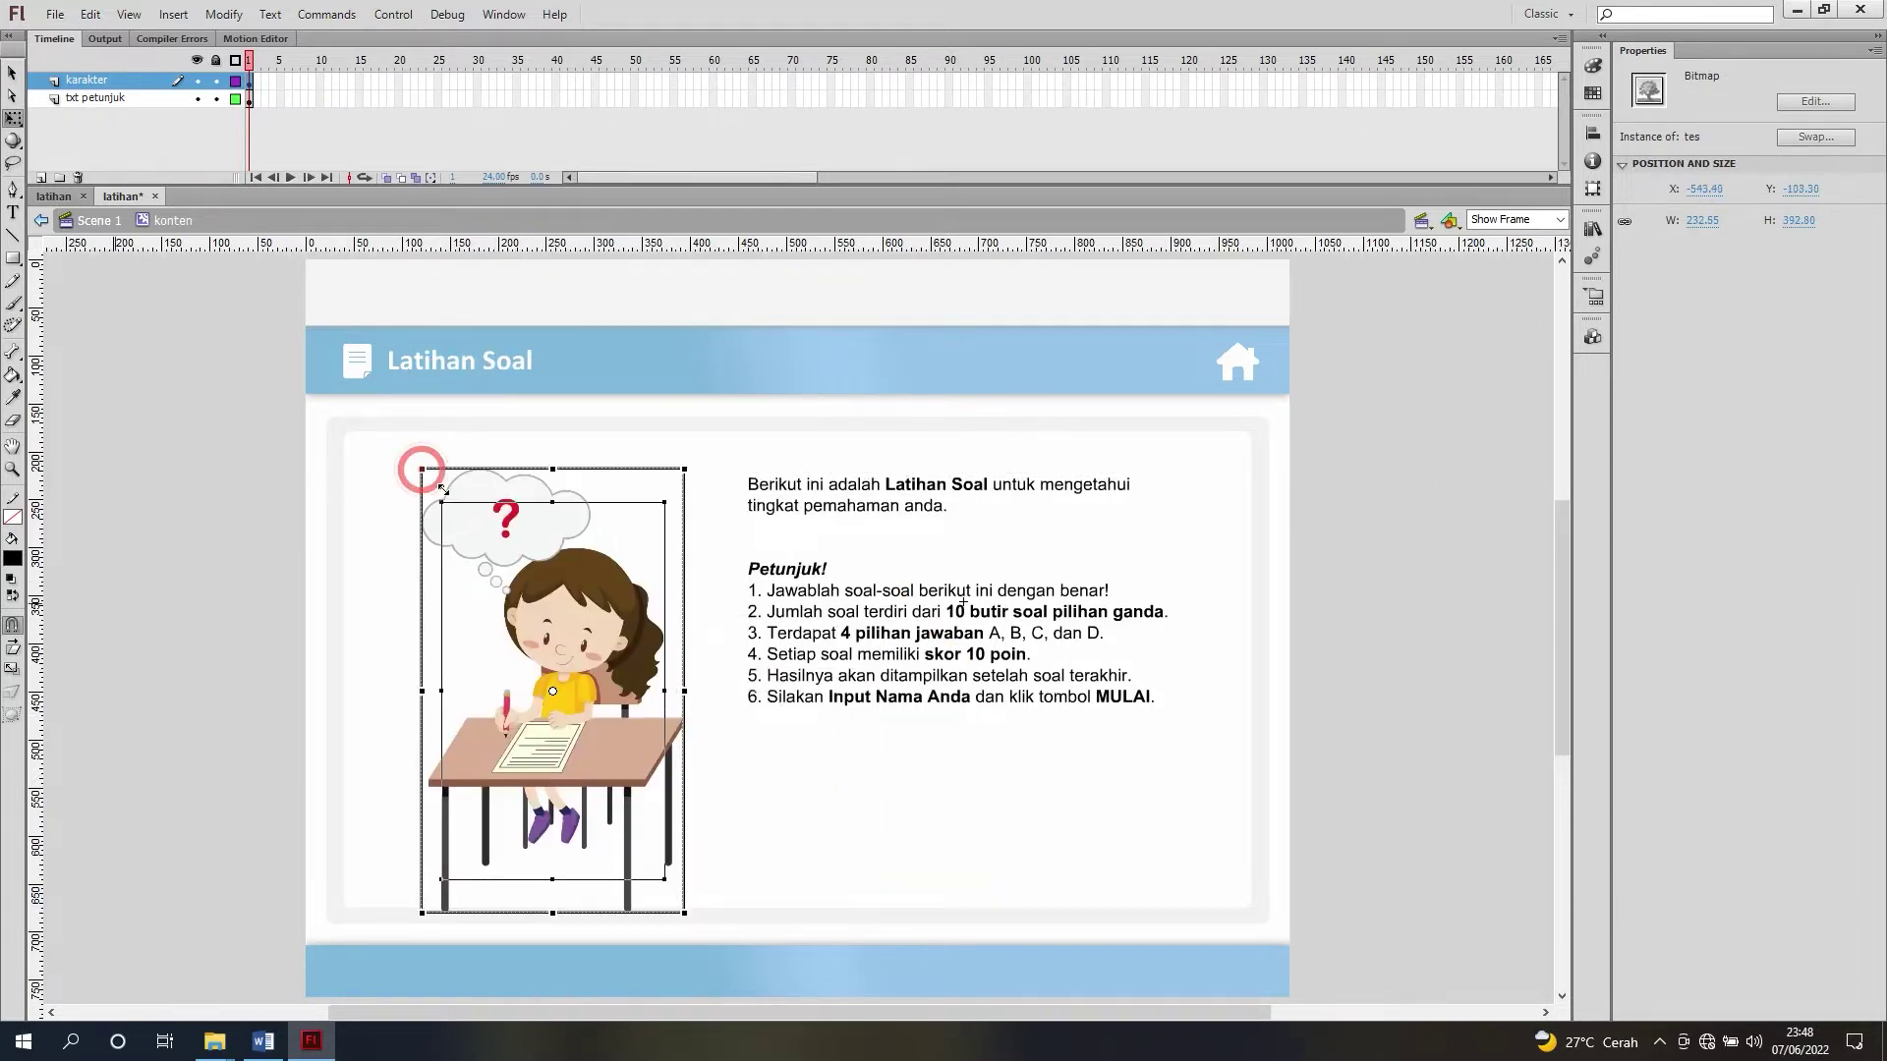
drag(425, 474, 447, 512)
drag(509, 573, 493, 549)
Step: Set the girl image's width to 240 px with its proportions locked
click(1700, 231)
click(1699, 231)
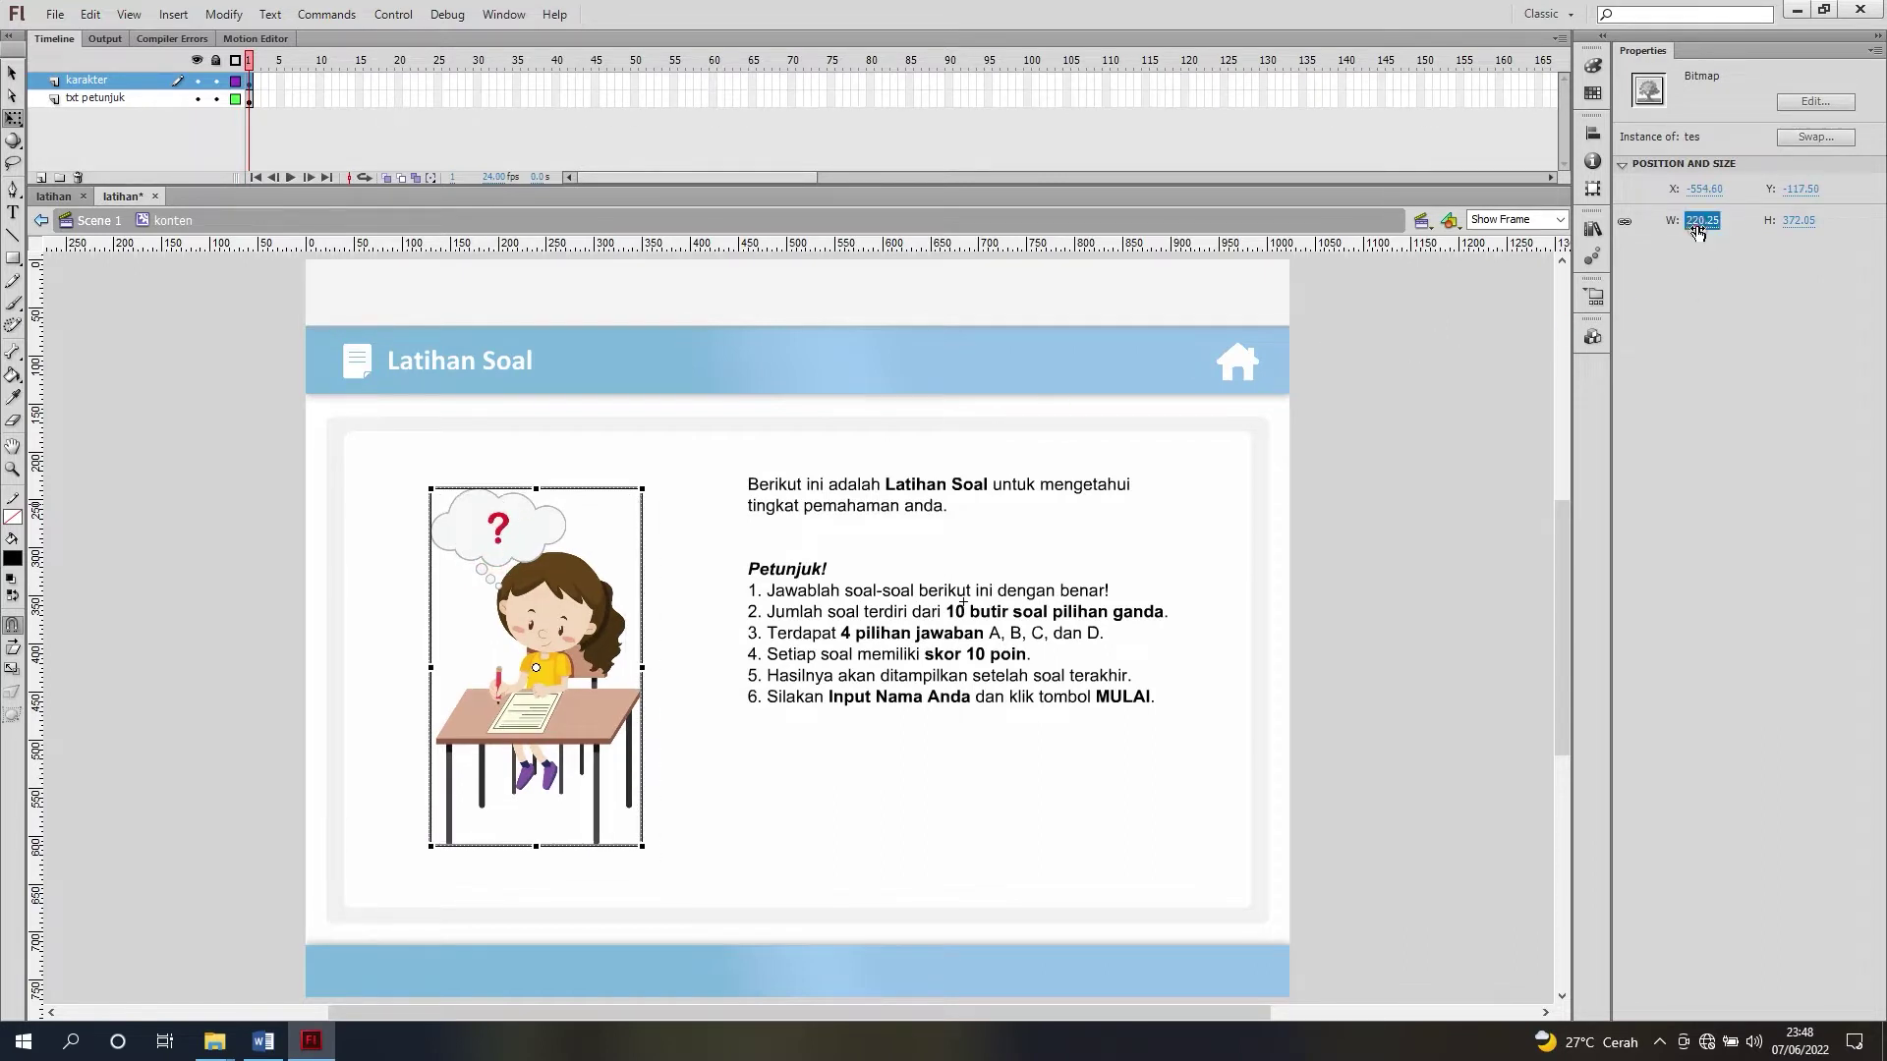
text(240)
key(Return)
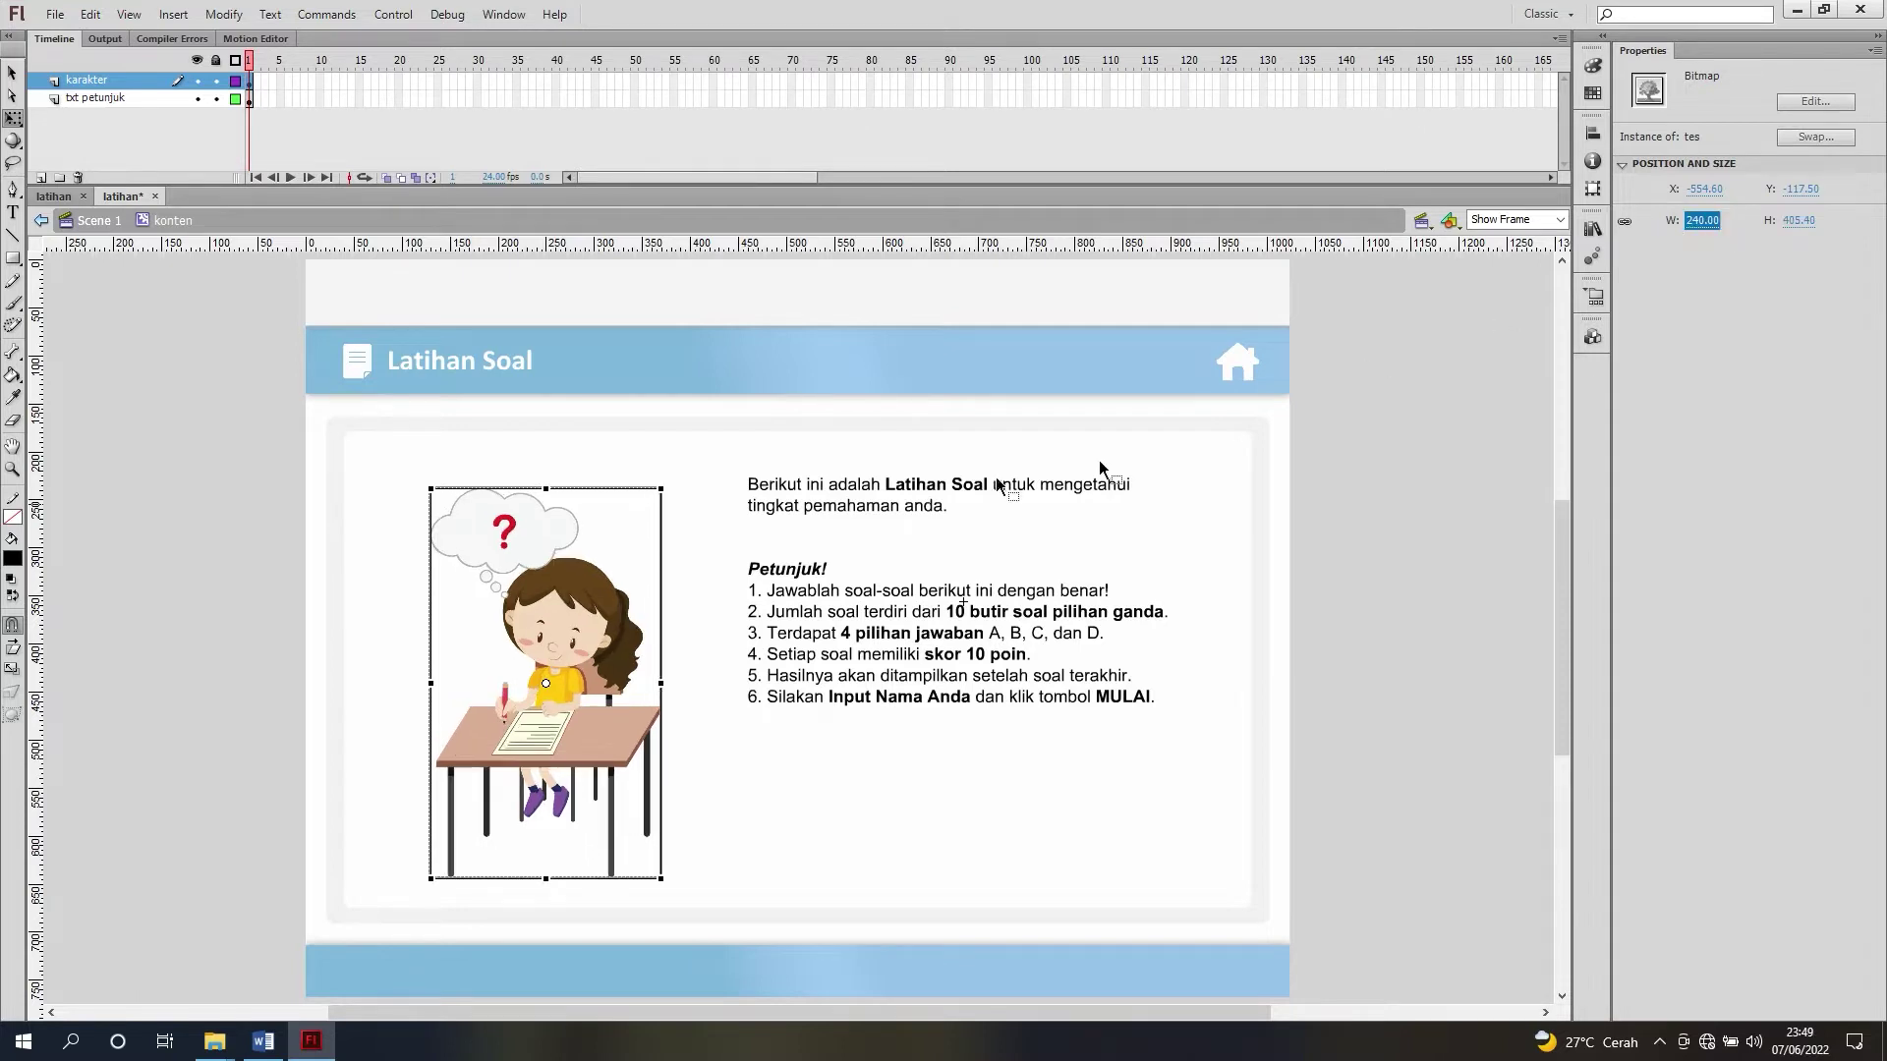
Step: Move the girl image about 11 px left and 20 px up, and deselect it
drag(528, 558, 518, 547)
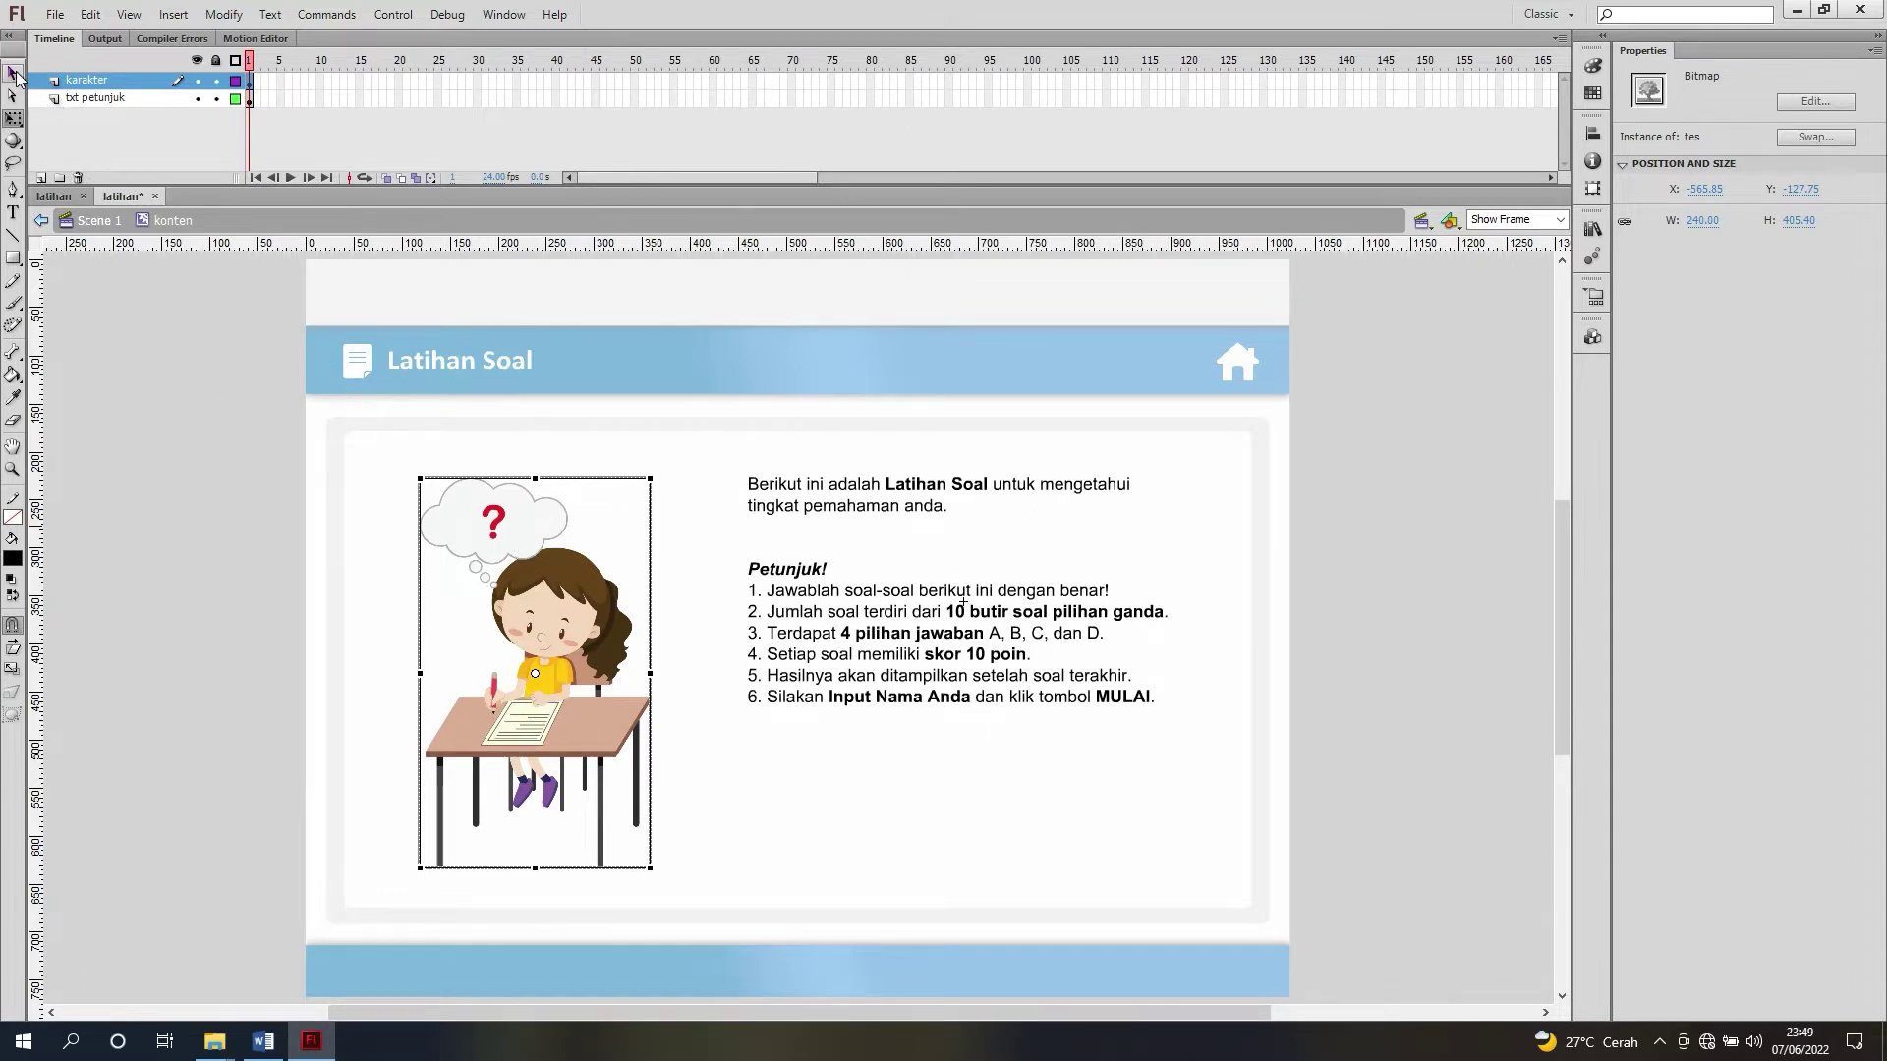
click(14, 76)
click(149, 353)
click(541, 533)
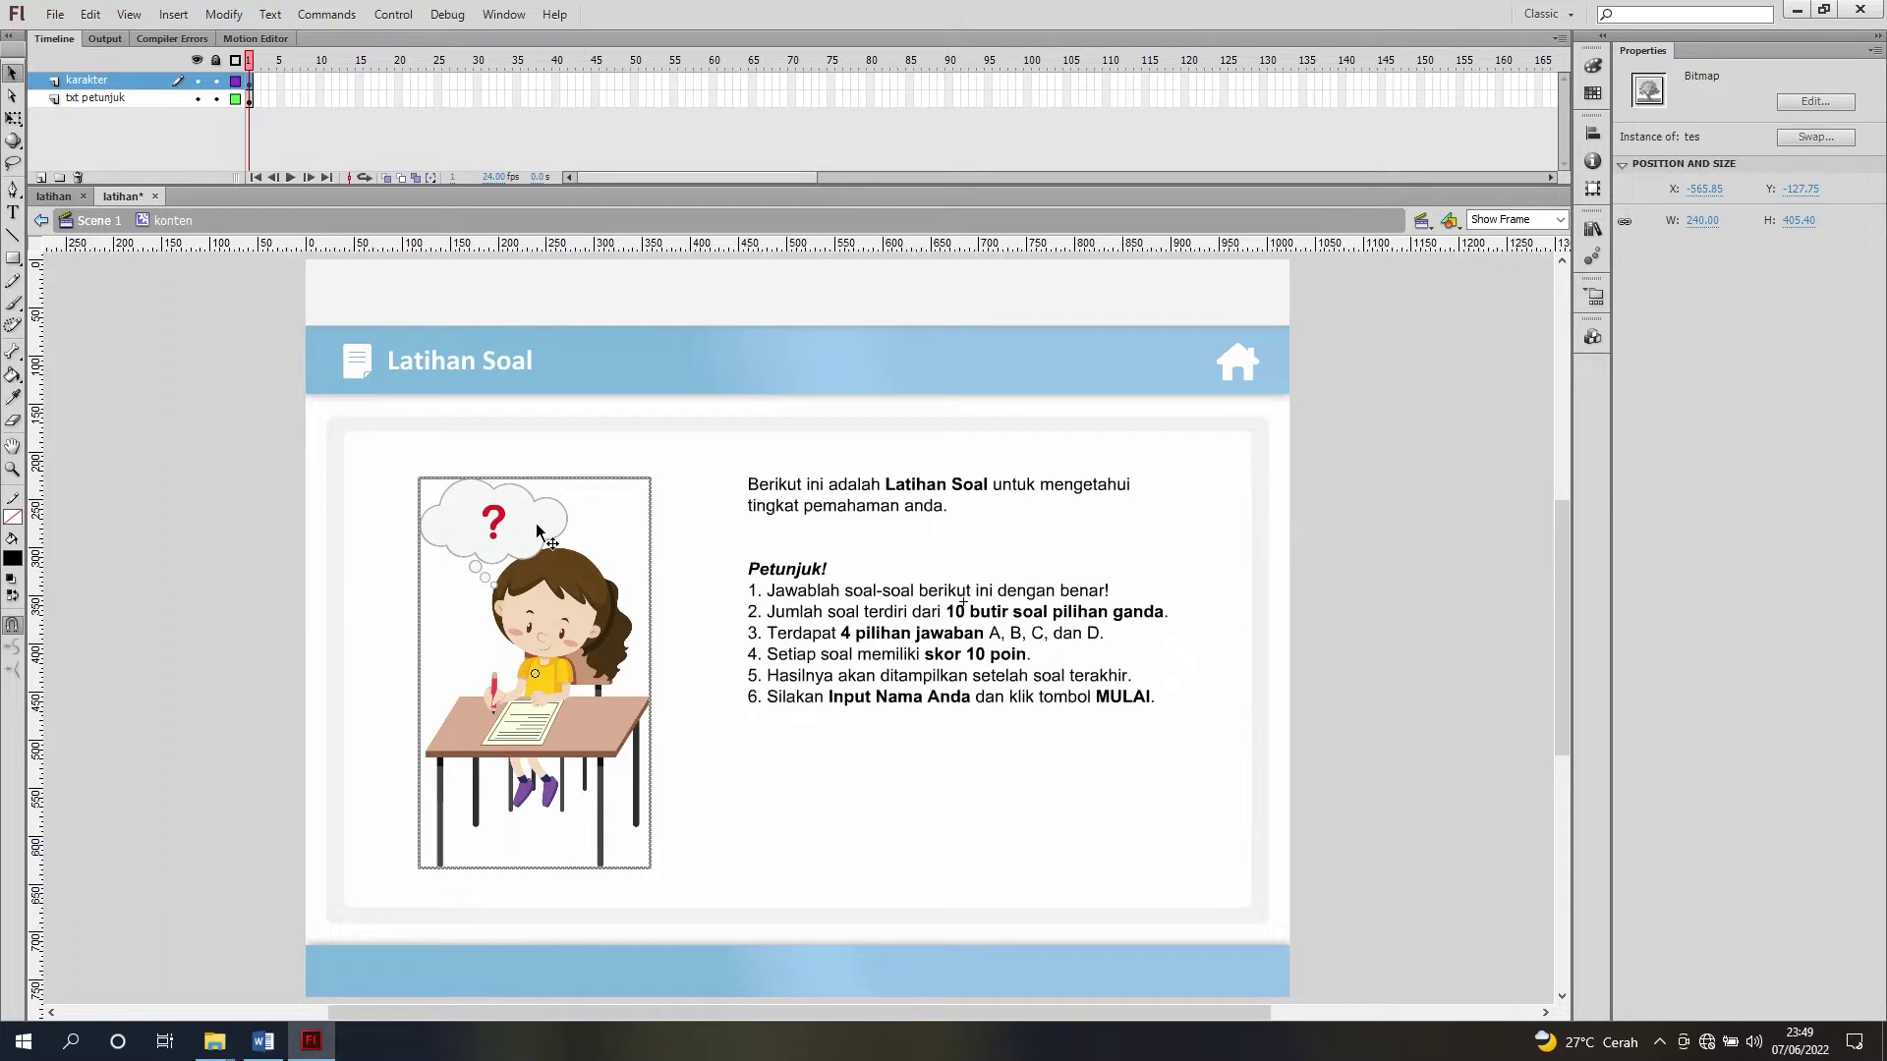
key(shift+Up)
key(ctrl+shift+a)
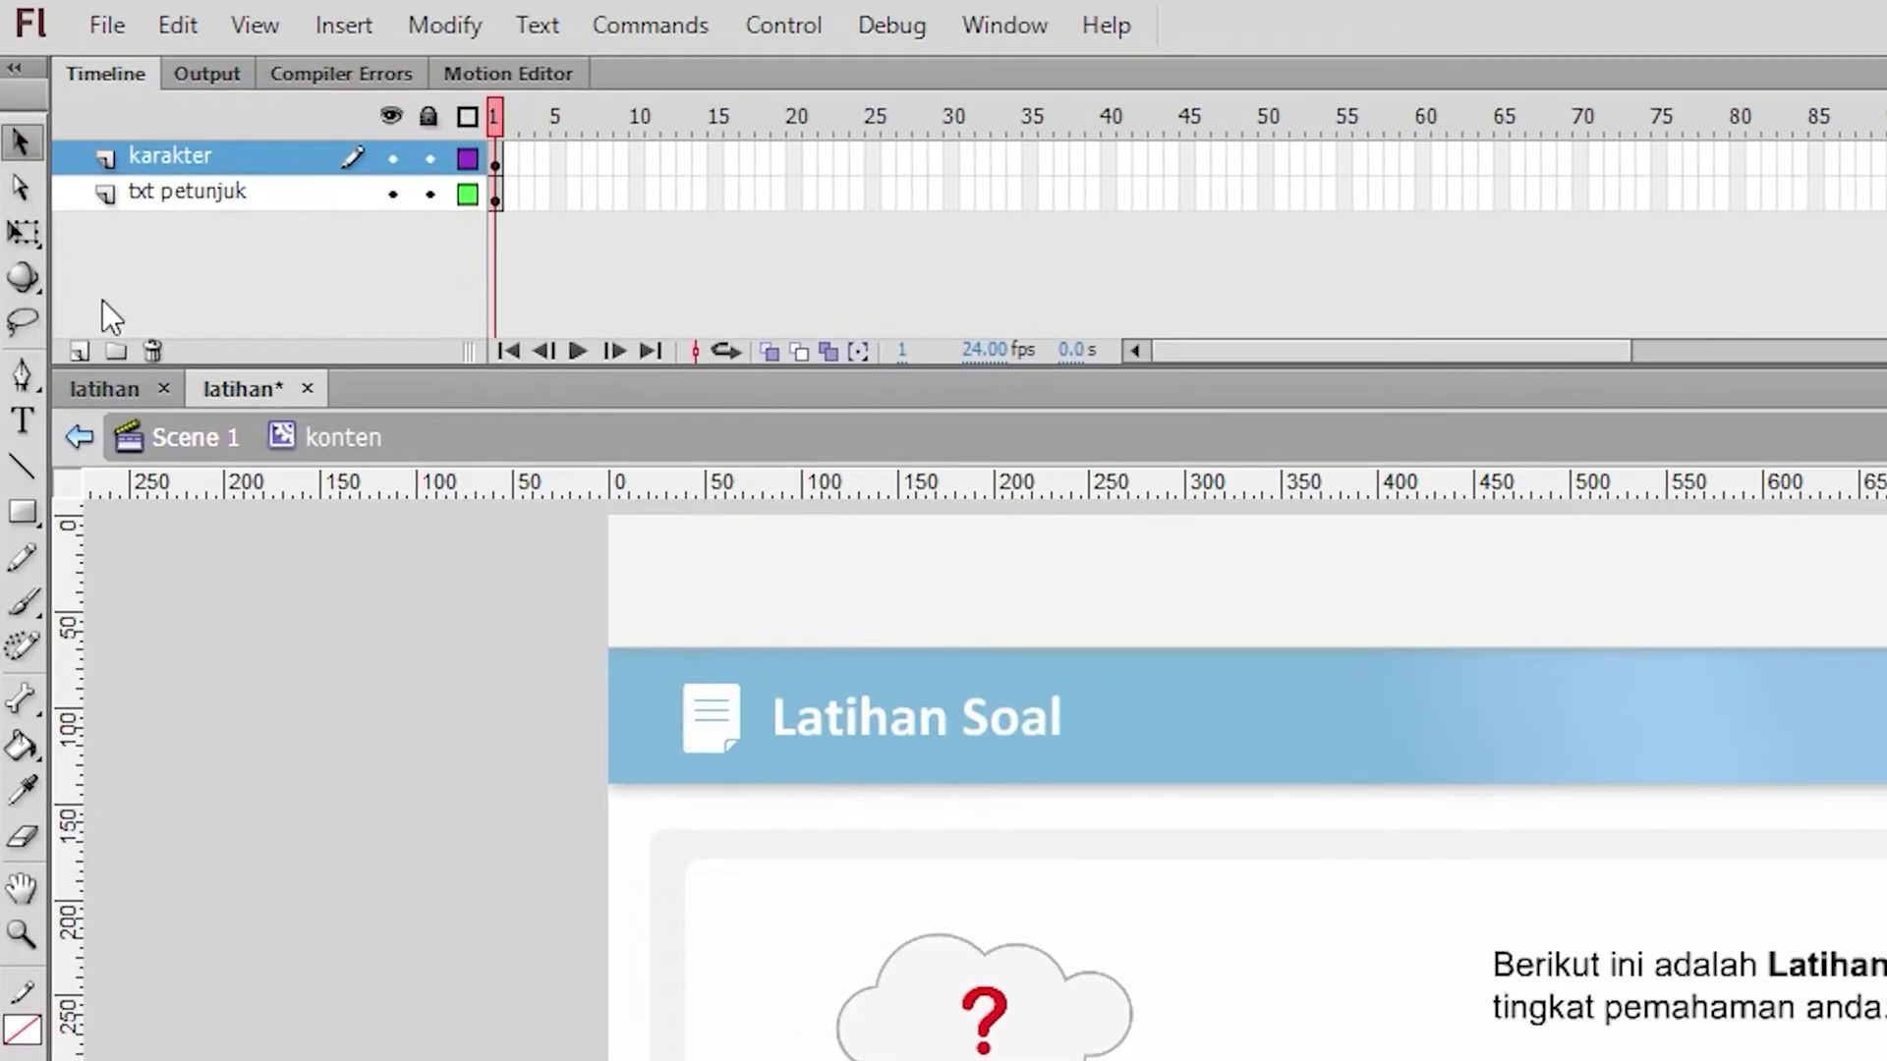
Step: Add a new layer above karakter and name it input nama
click(79, 351)
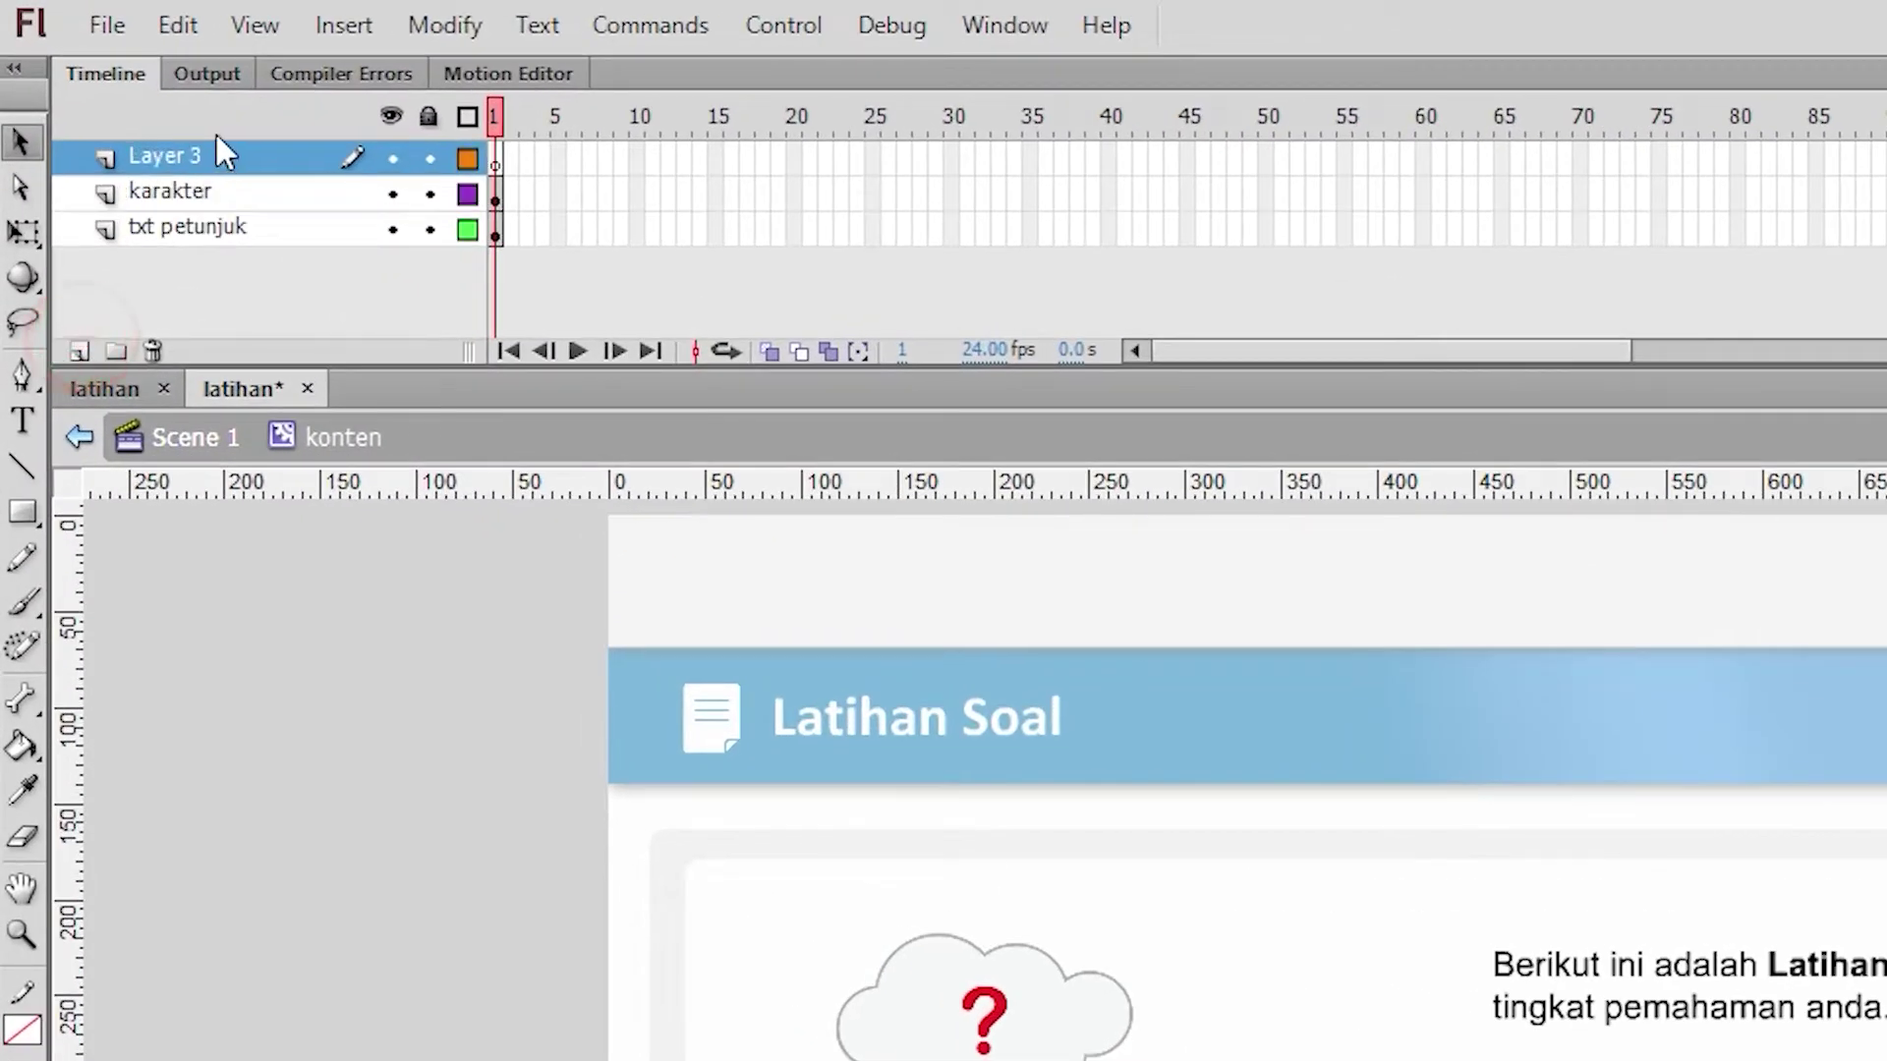
double_click(187, 158)
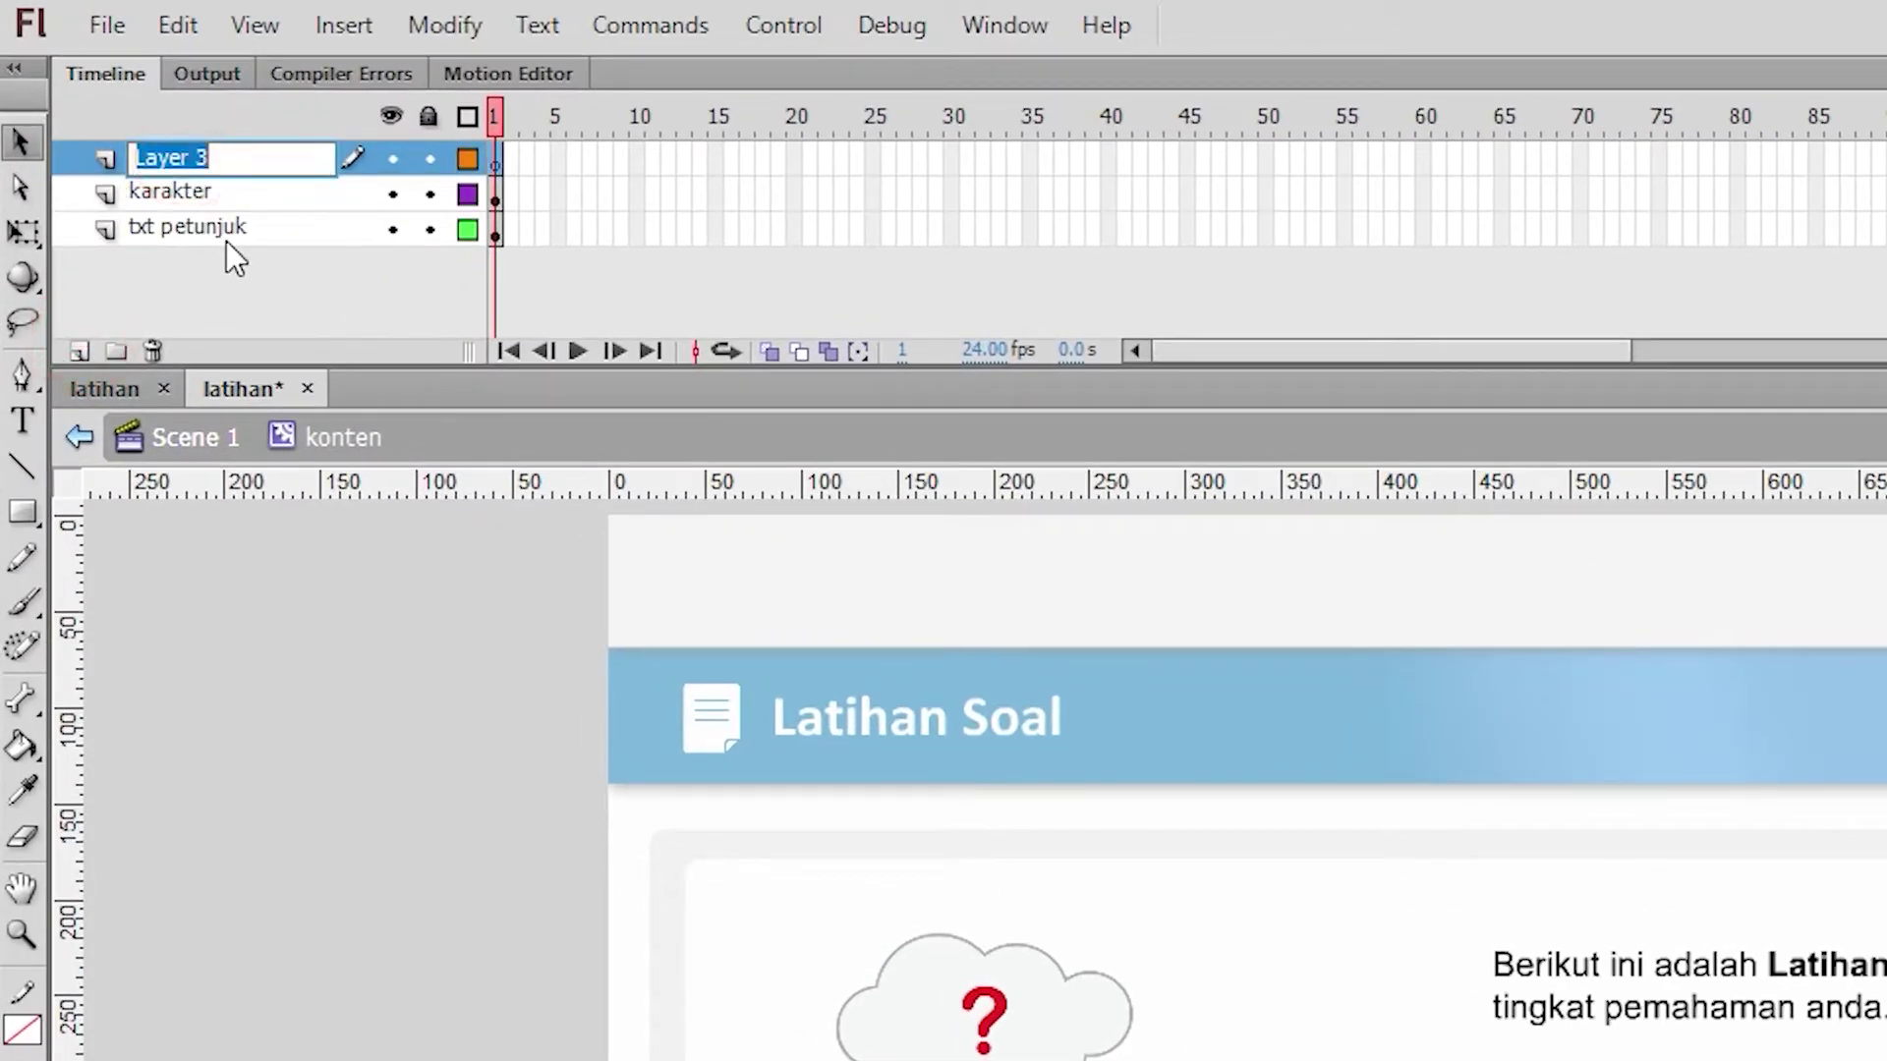
text(input n)
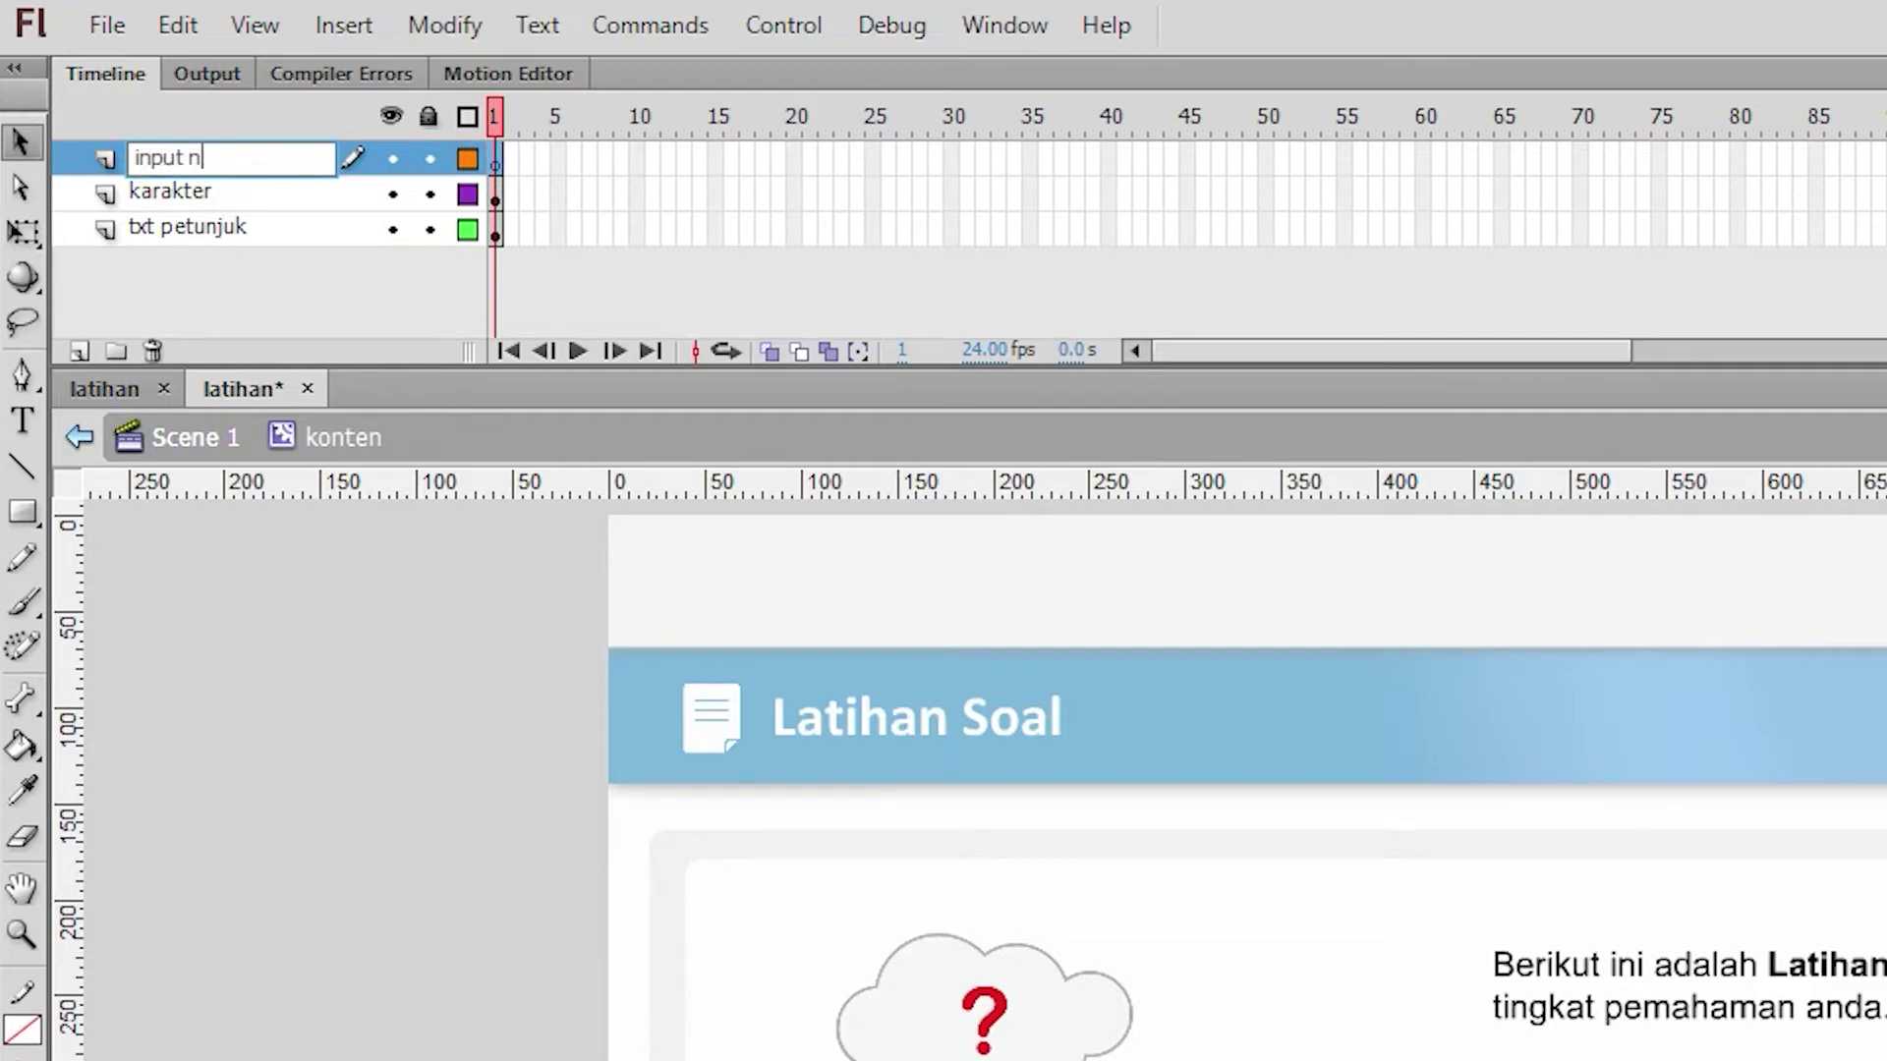
text(ama)
key(Return)
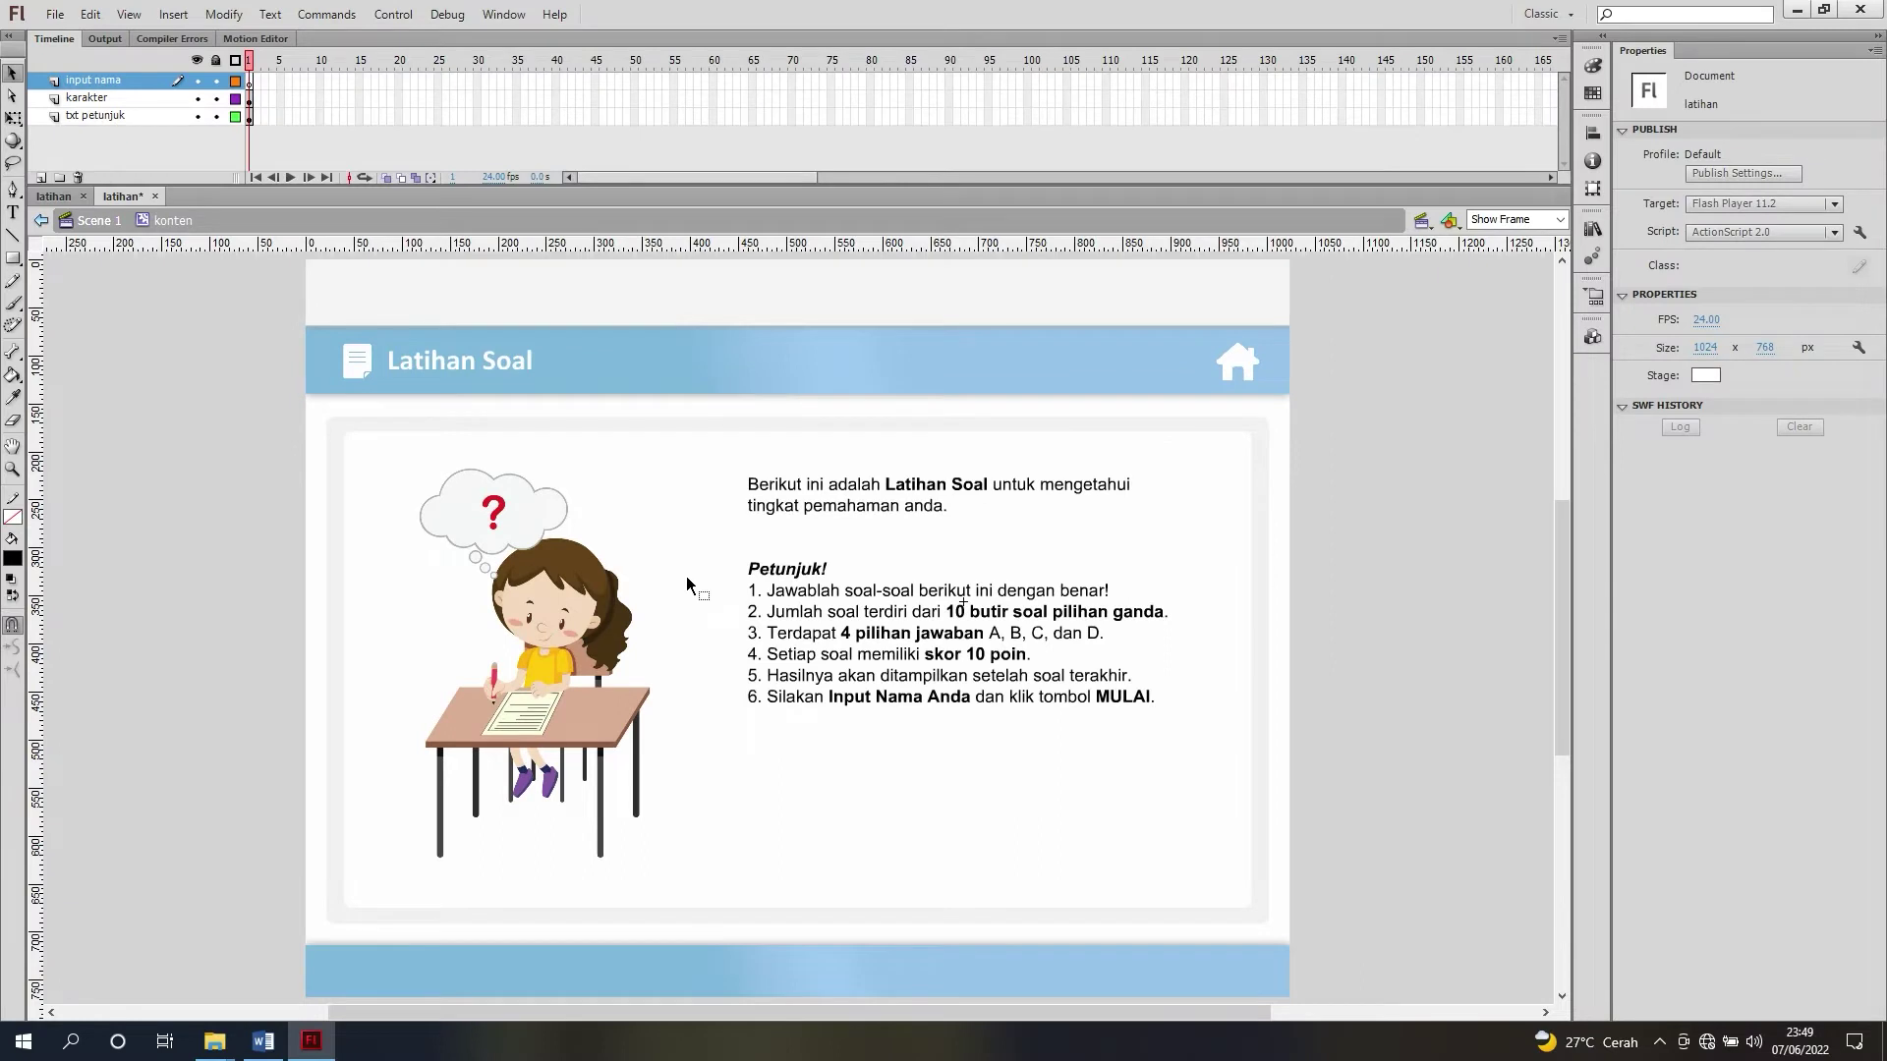
Step: Draw a bordered single-line Input Text field using device fonts, about 255 px wide, below the instructions in the input nama layer
key(t)
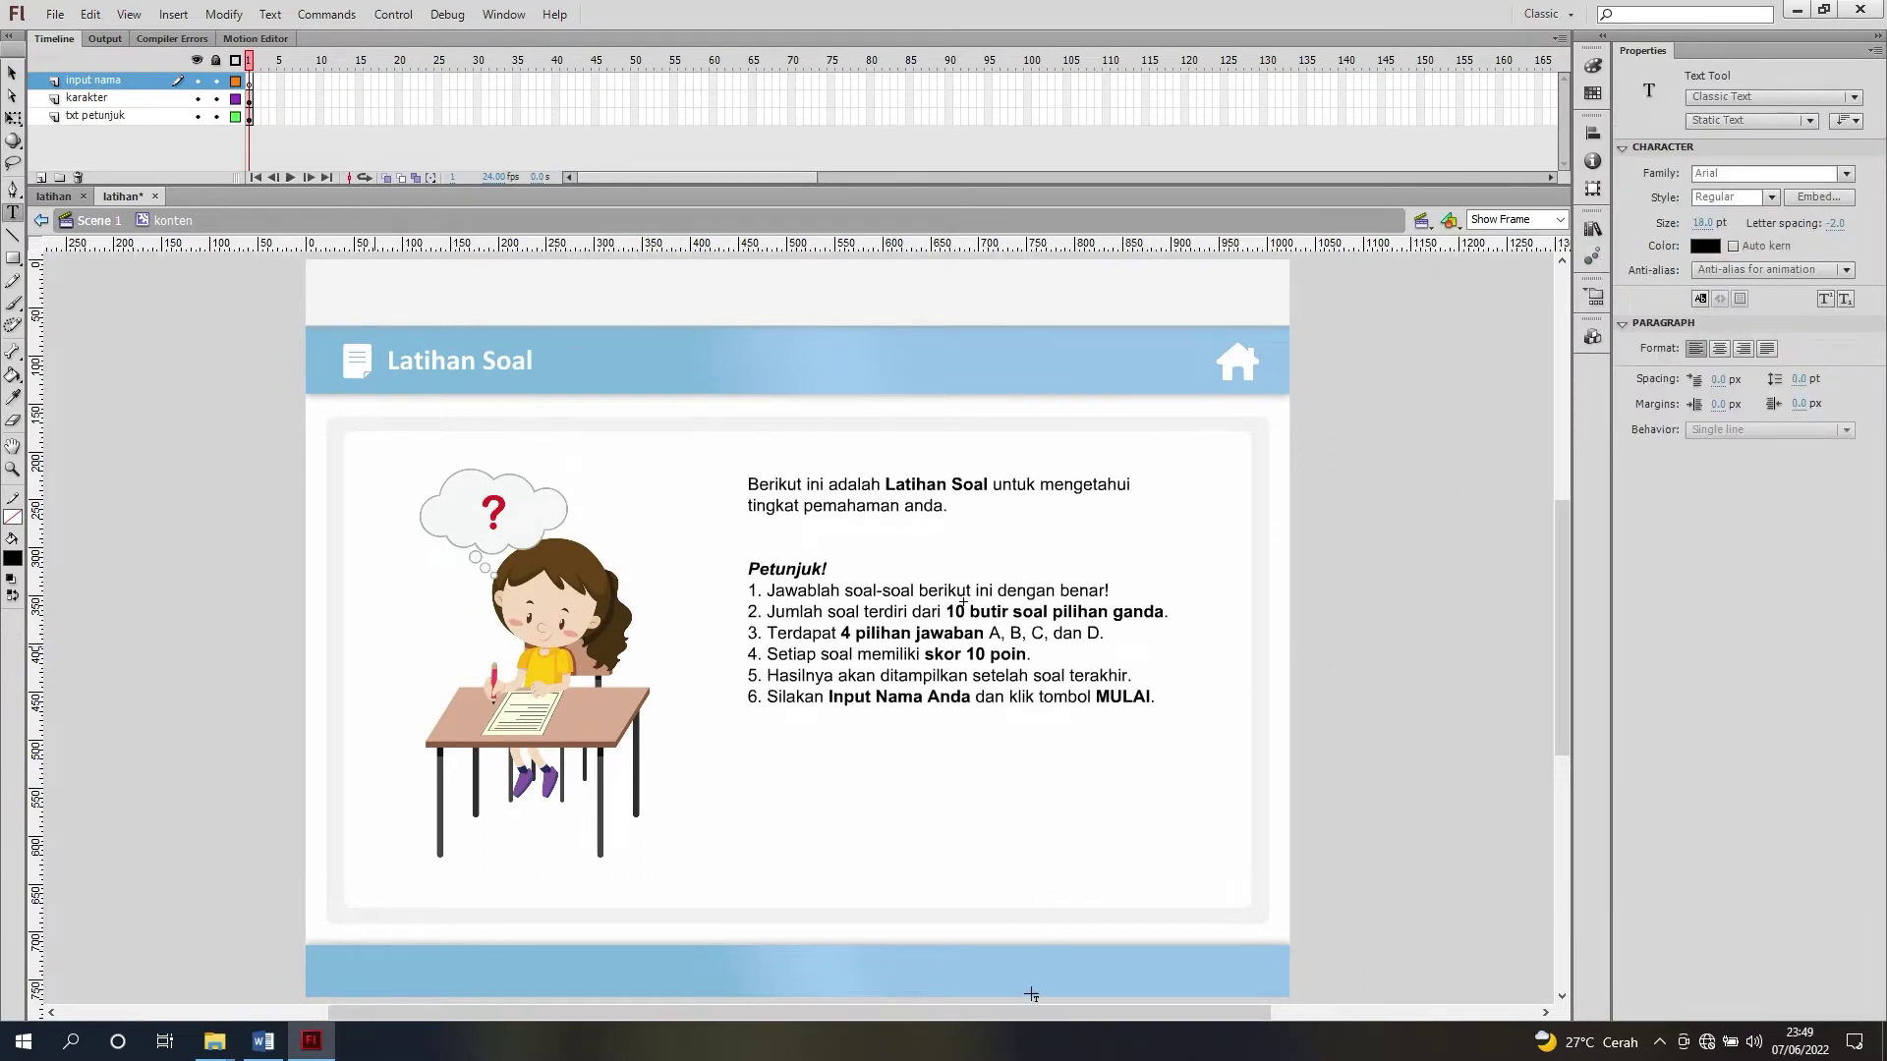
drag(1056, 1010, 943, 1011)
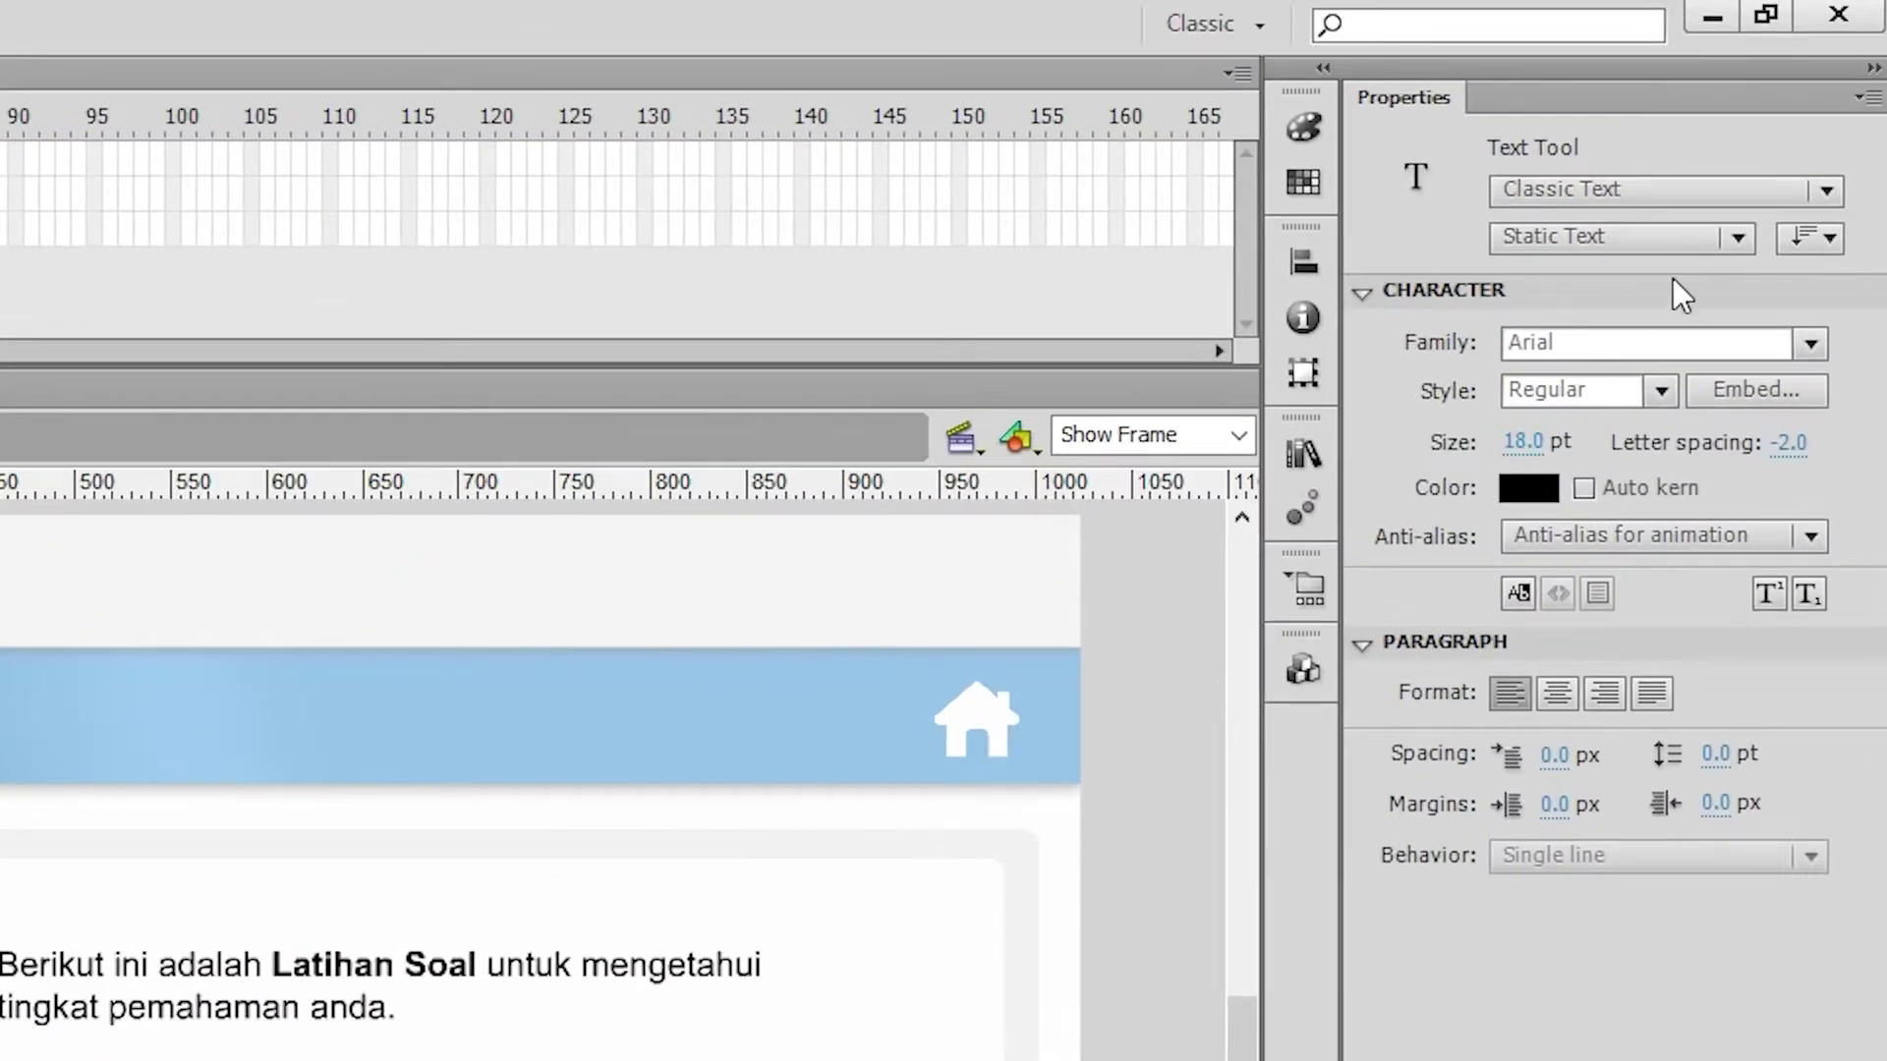
click(1687, 245)
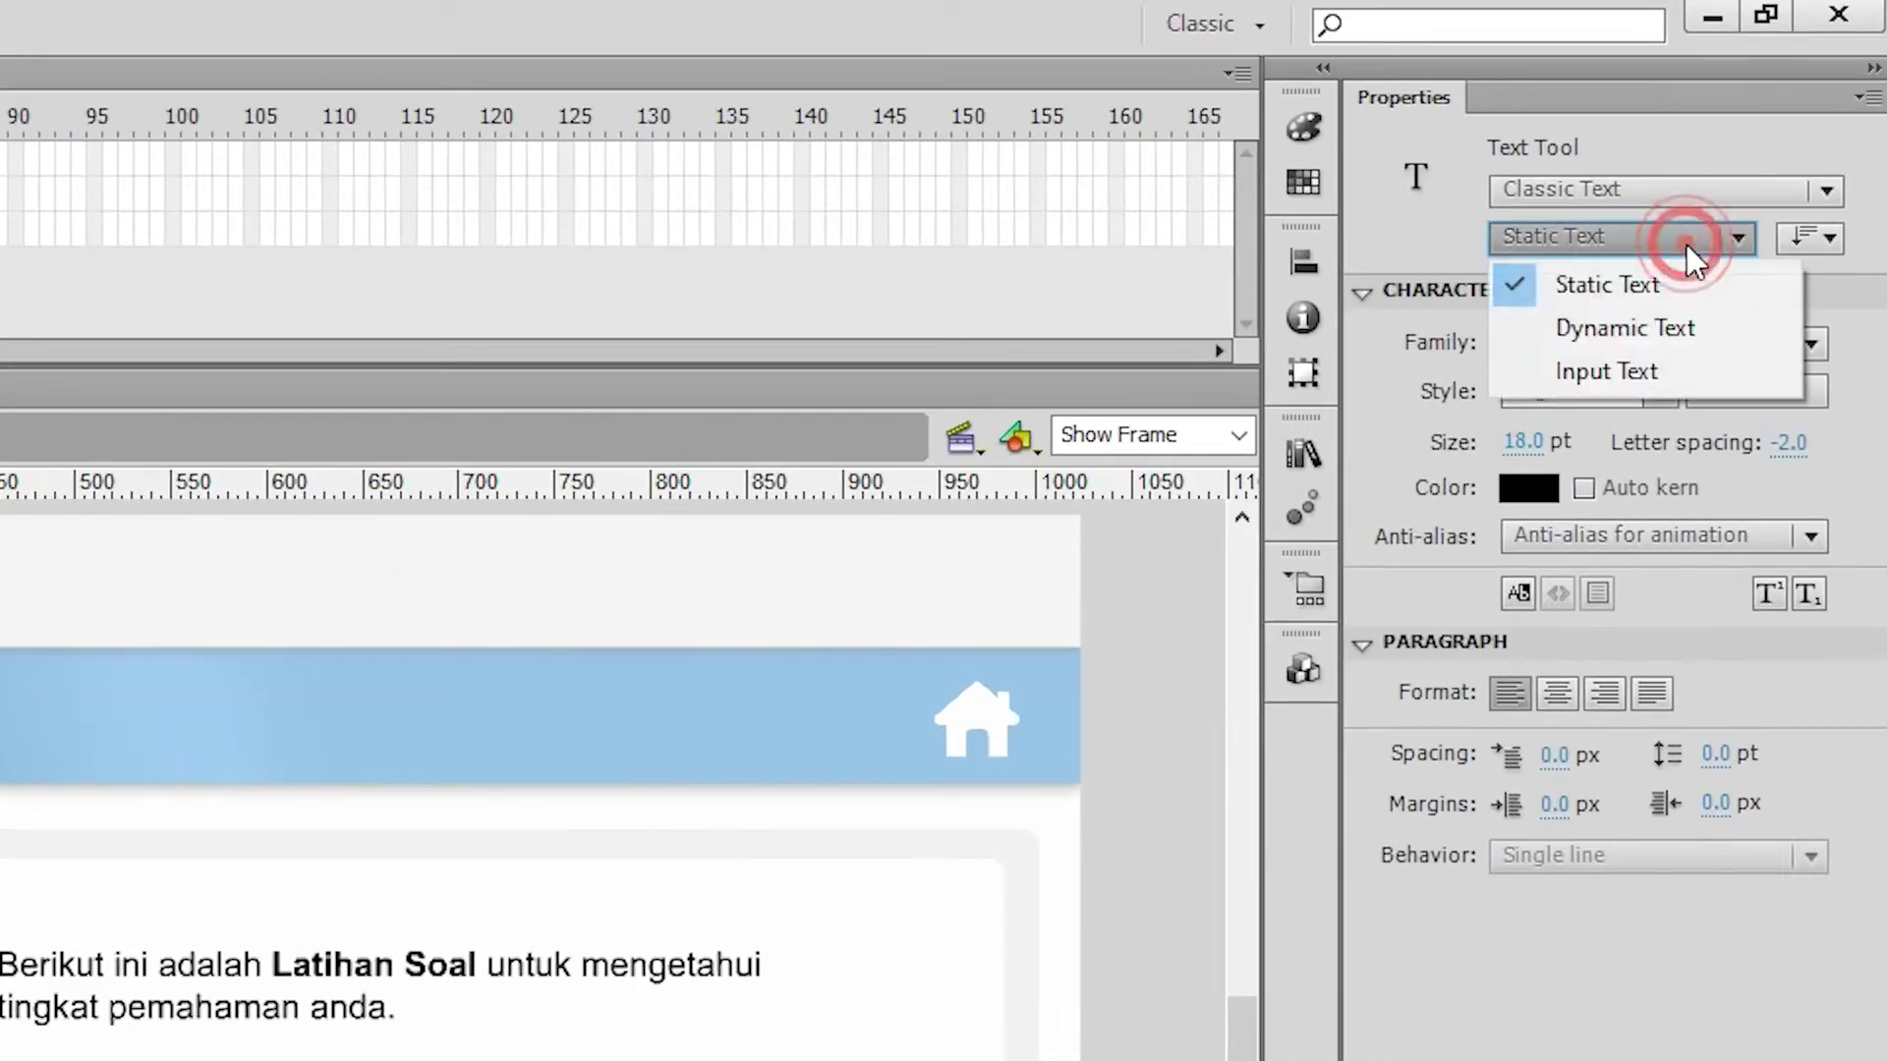
click(1632, 380)
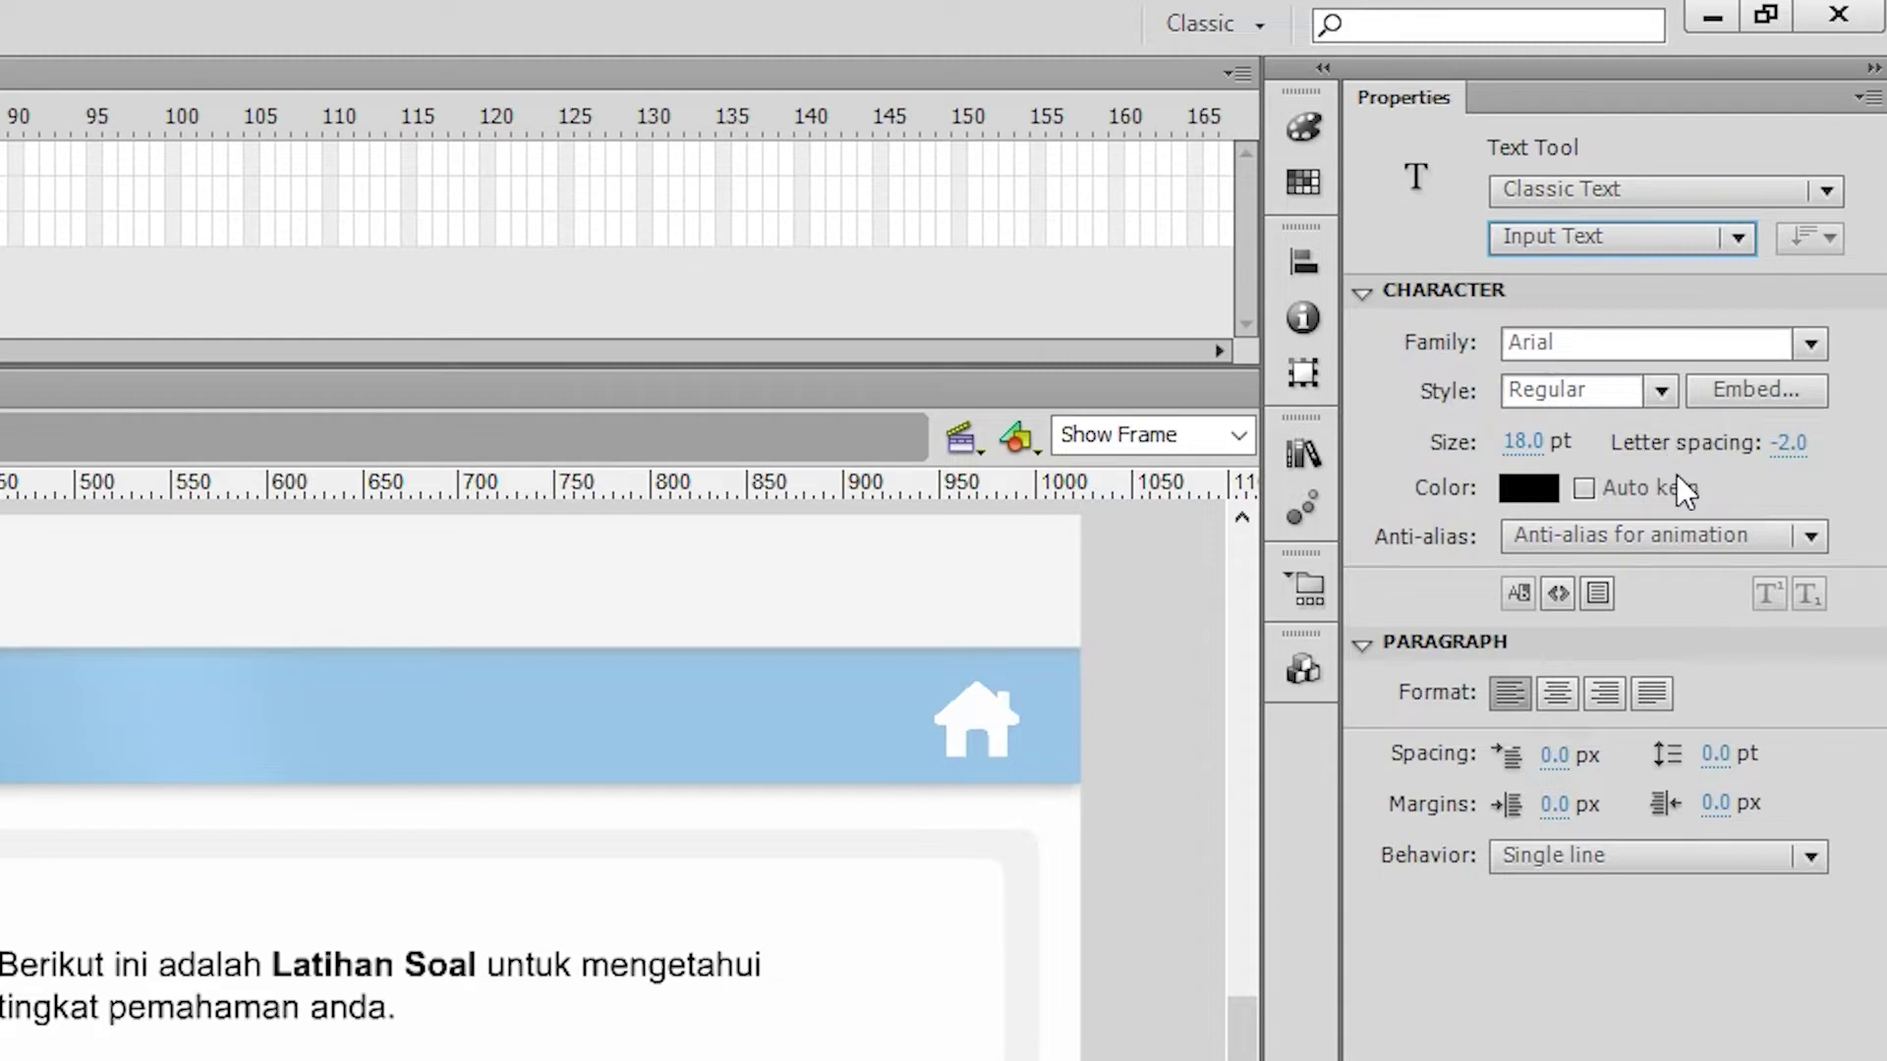
click(1558, 534)
click(1574, 578)
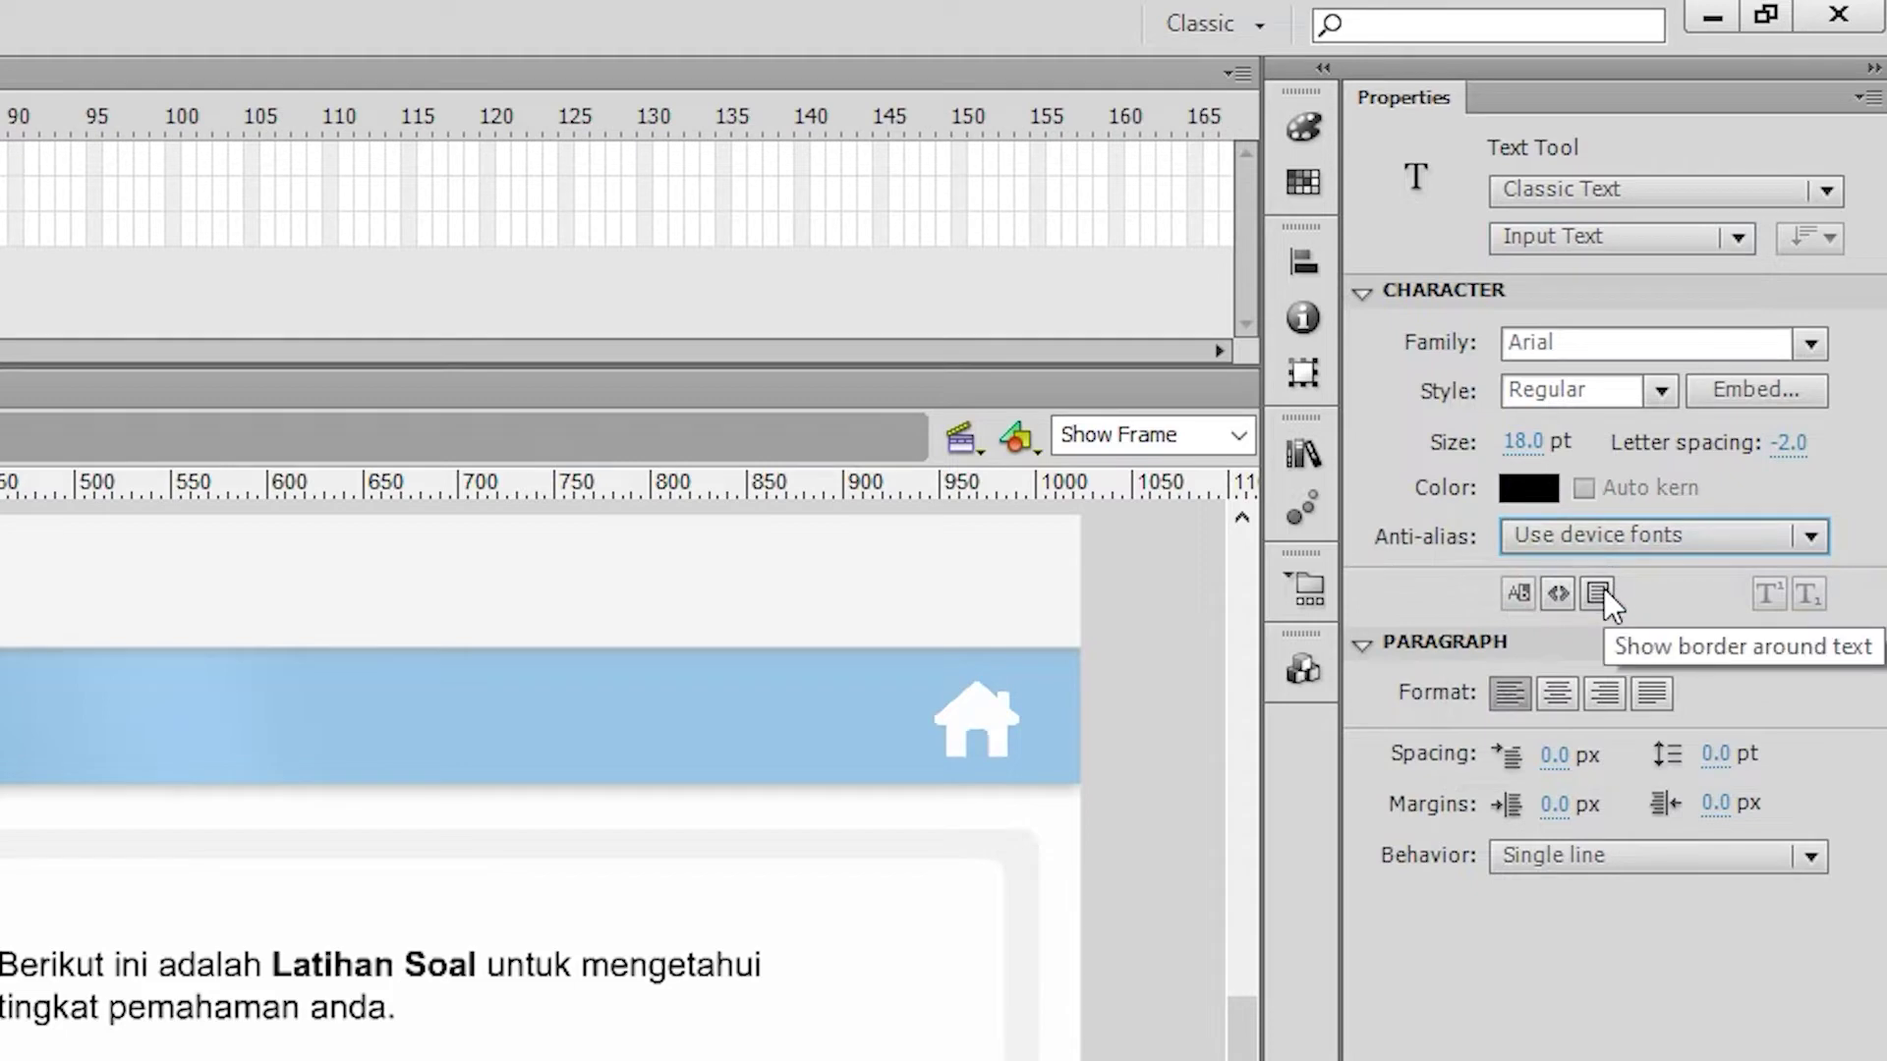
click(1600, 591)
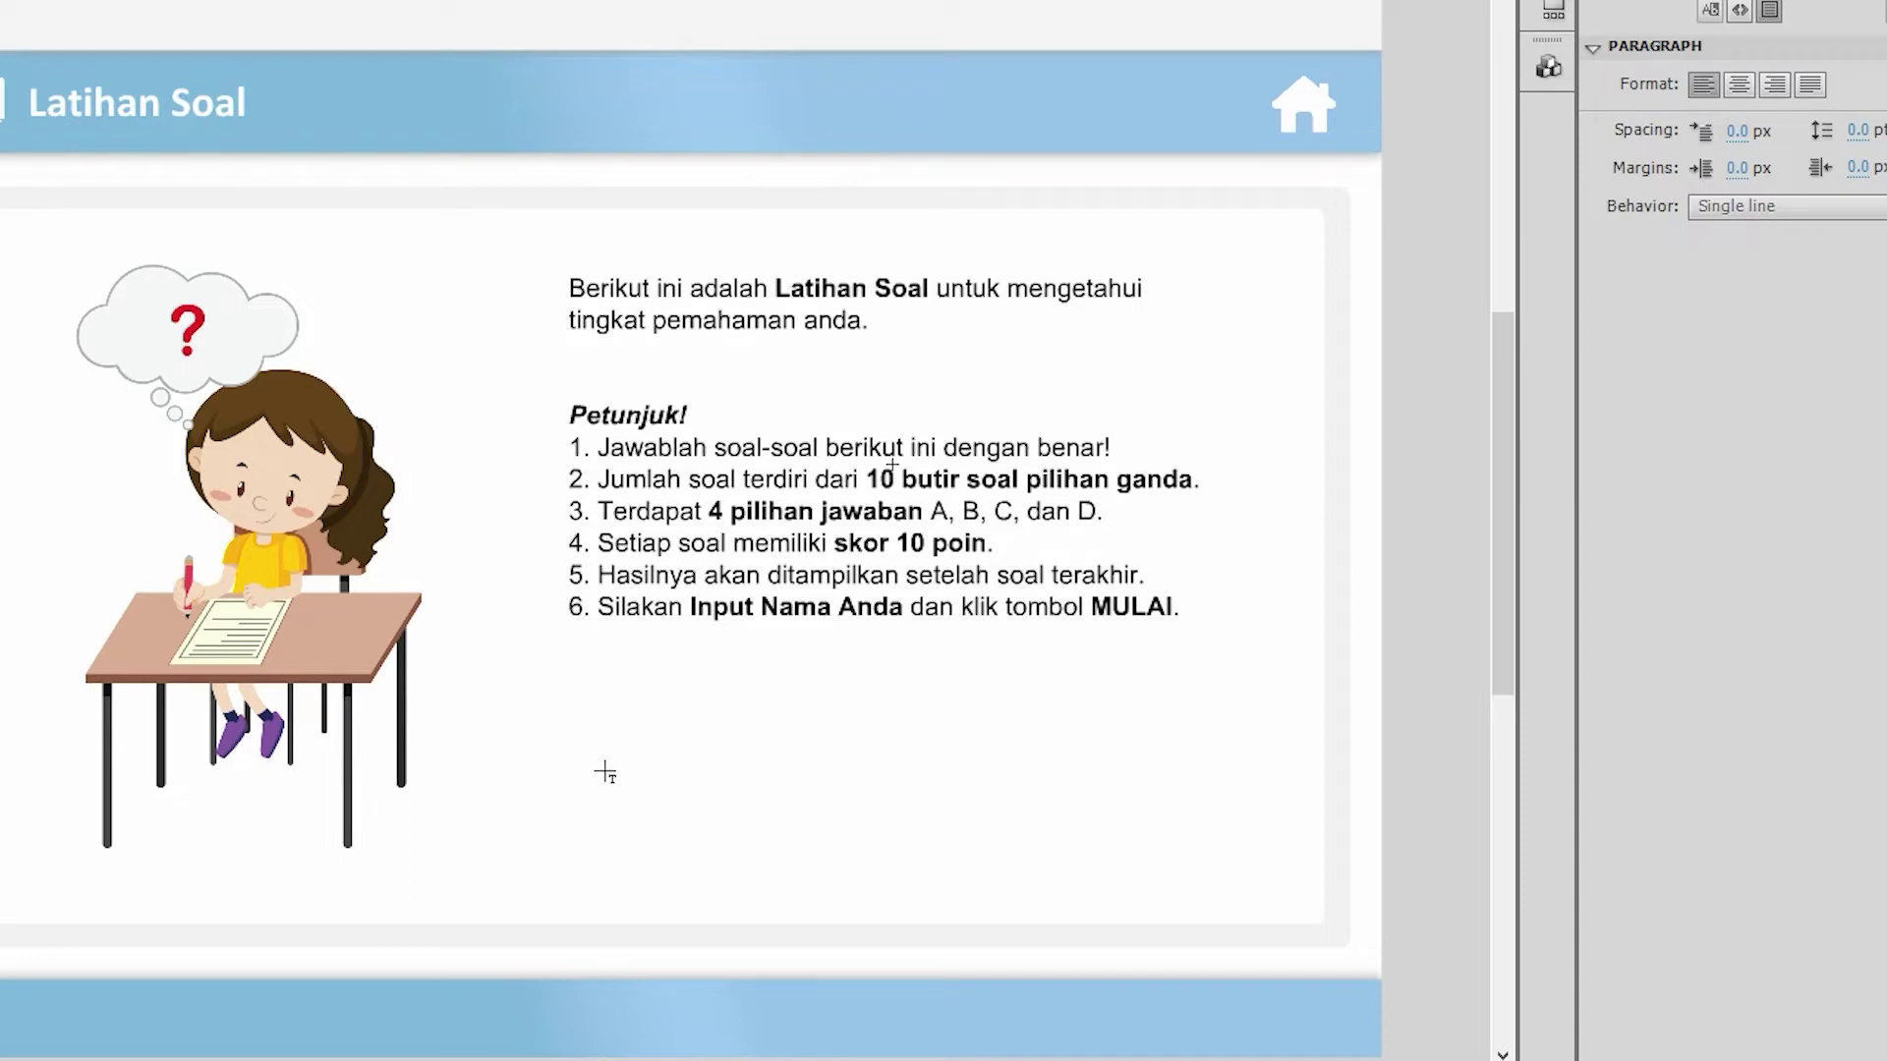
drag(604, 774, 969, 778)
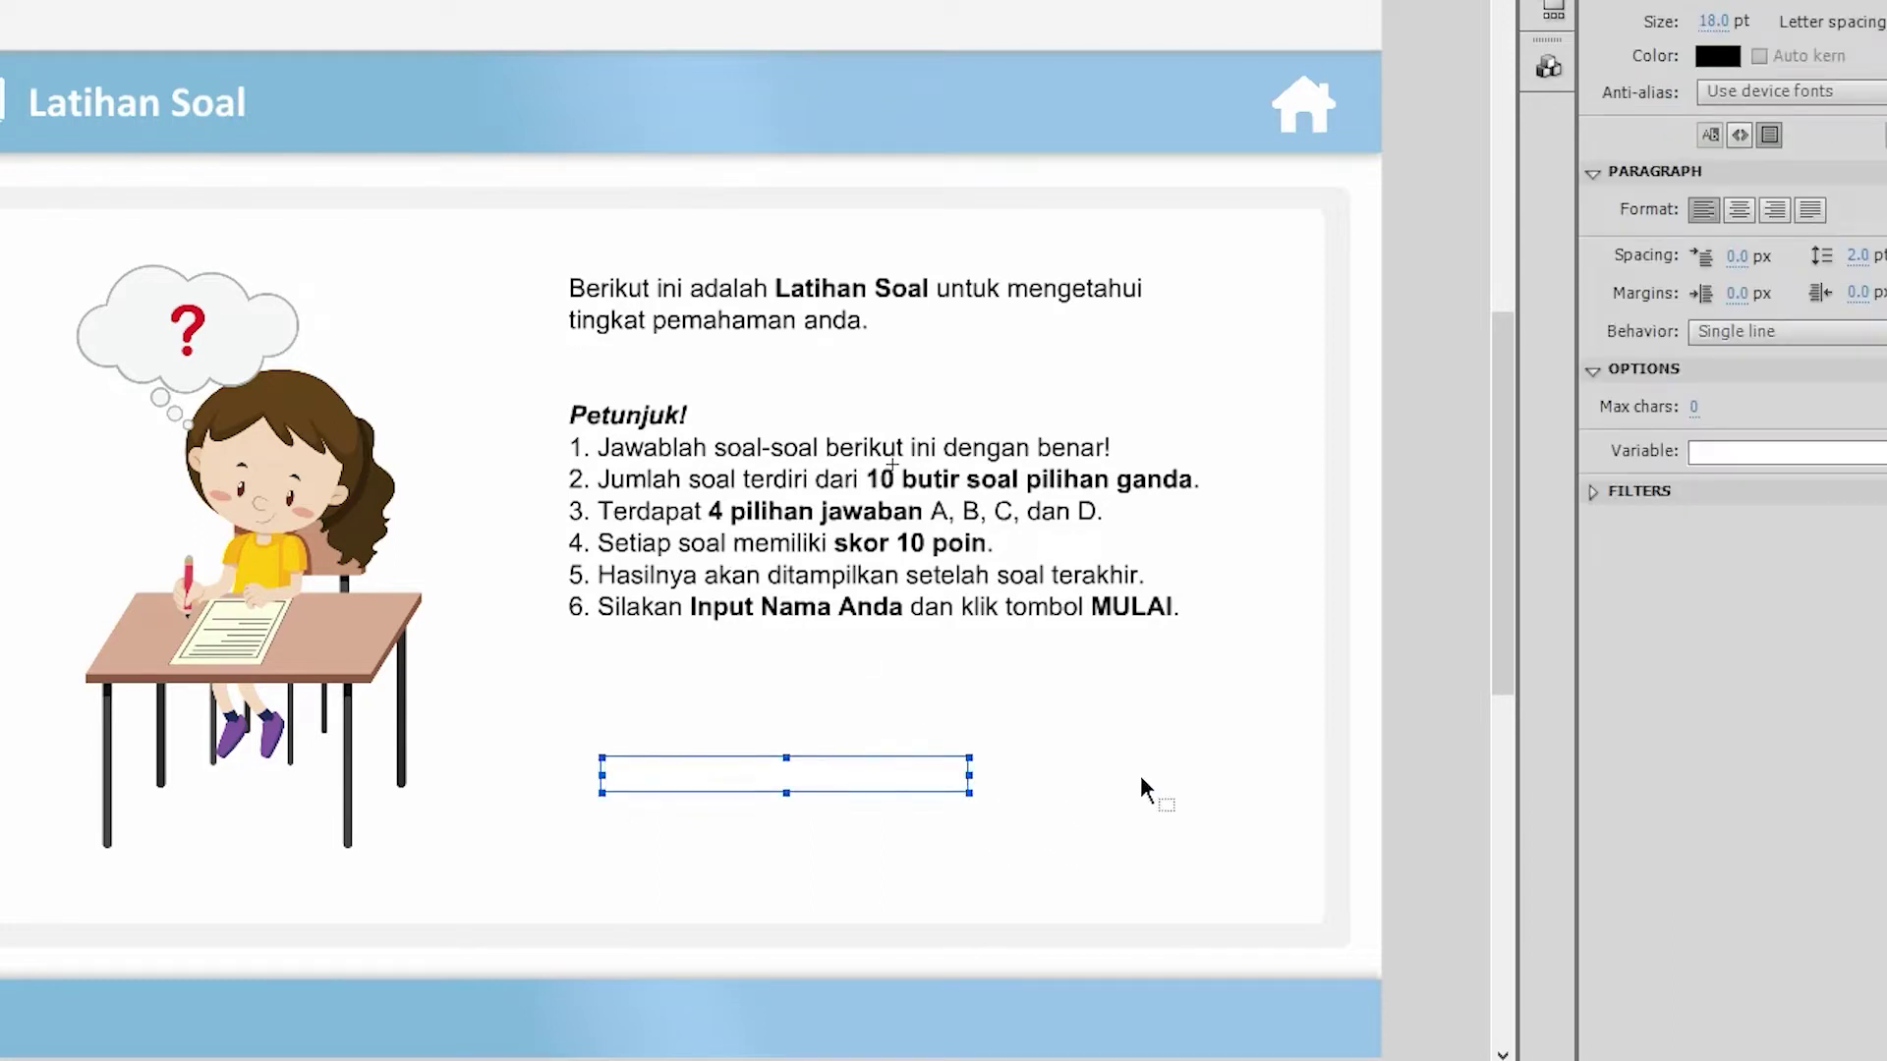
click(1410, 683)
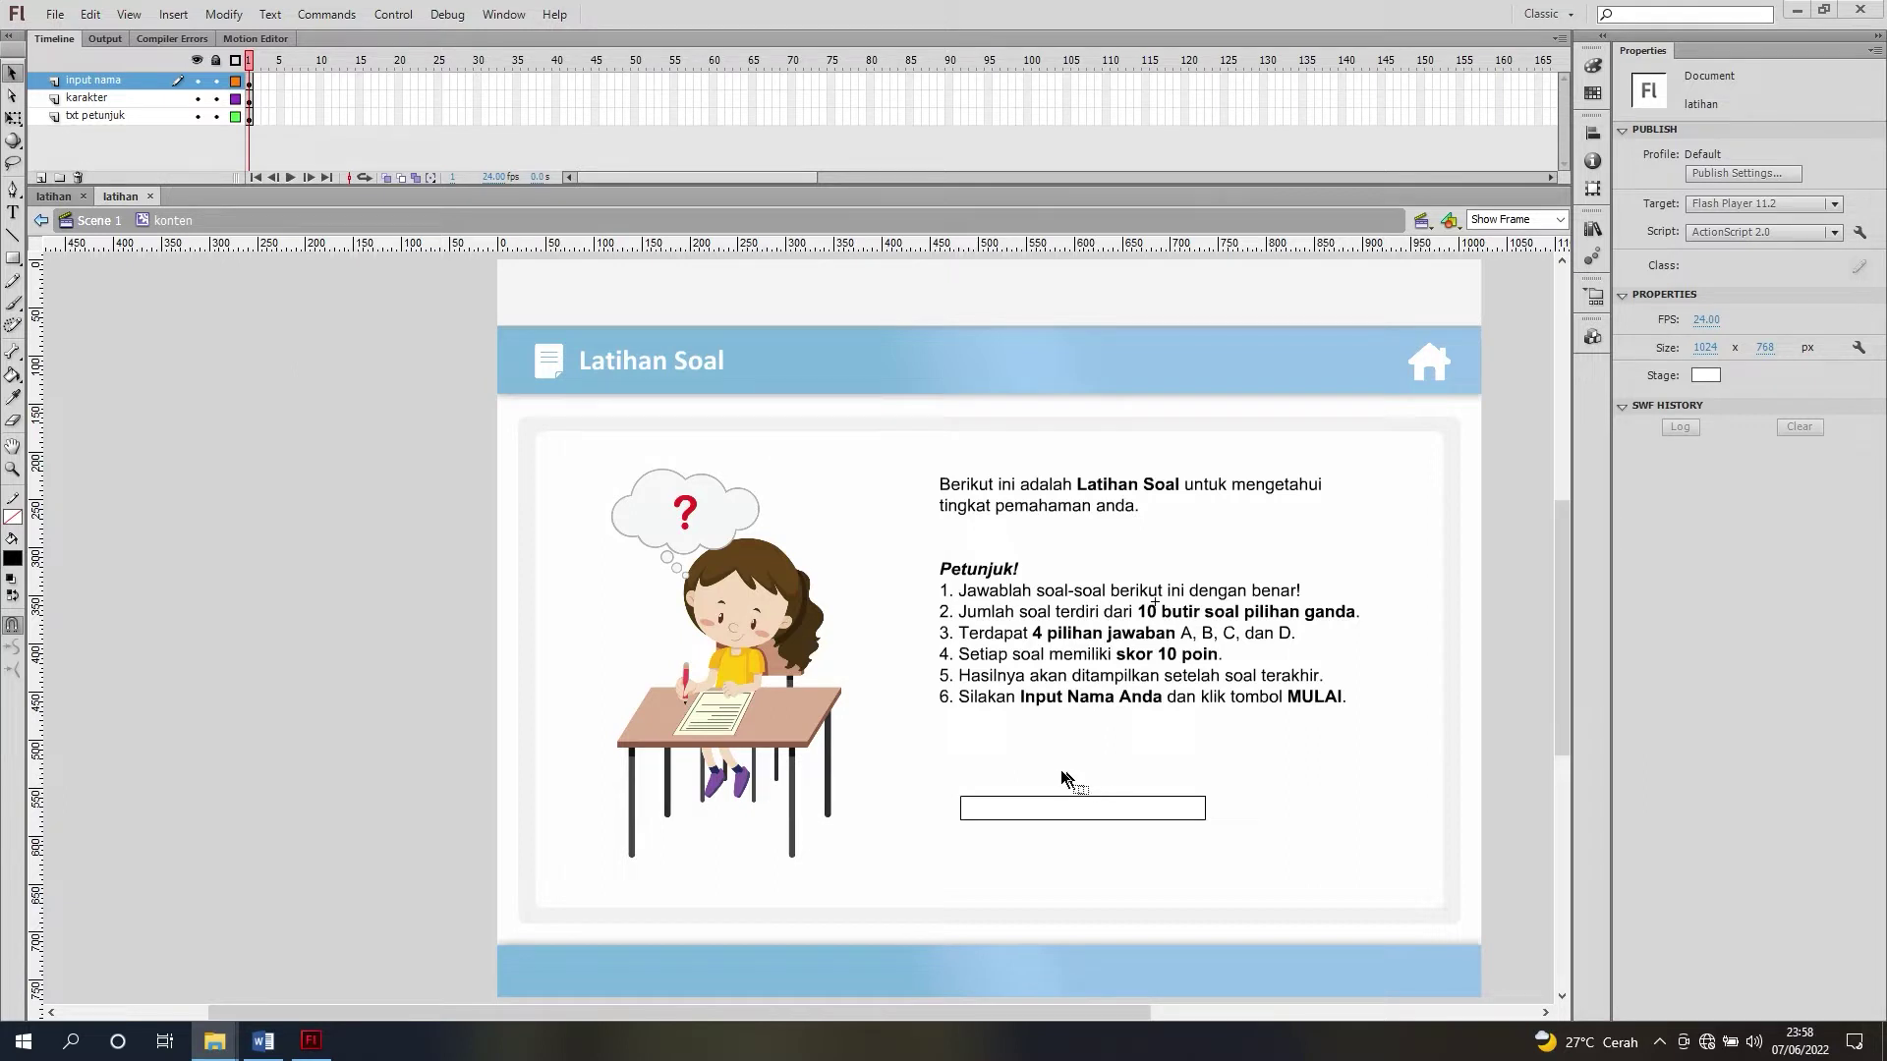
Step: Following the layout of the finished latihan document, add the Static Text label "Input Nama Anda" above the input field
click(55, 197)
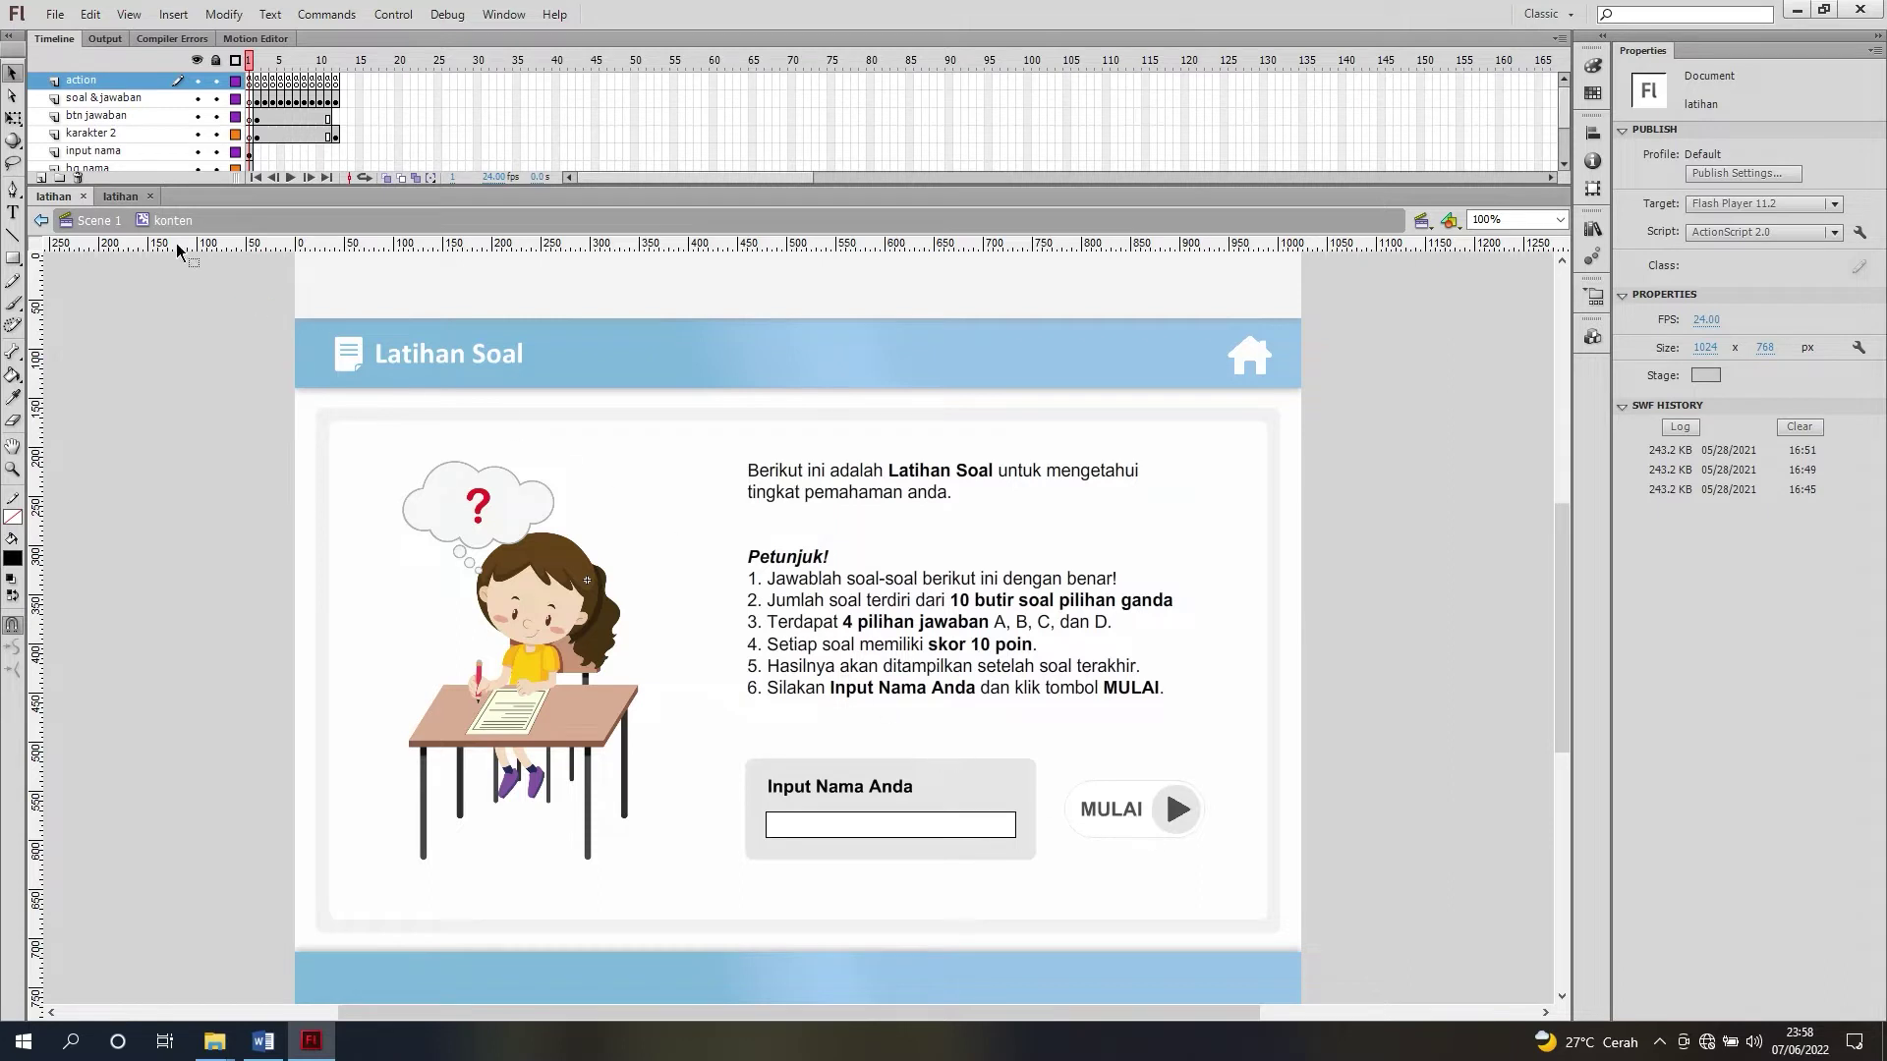
click(123, 197)
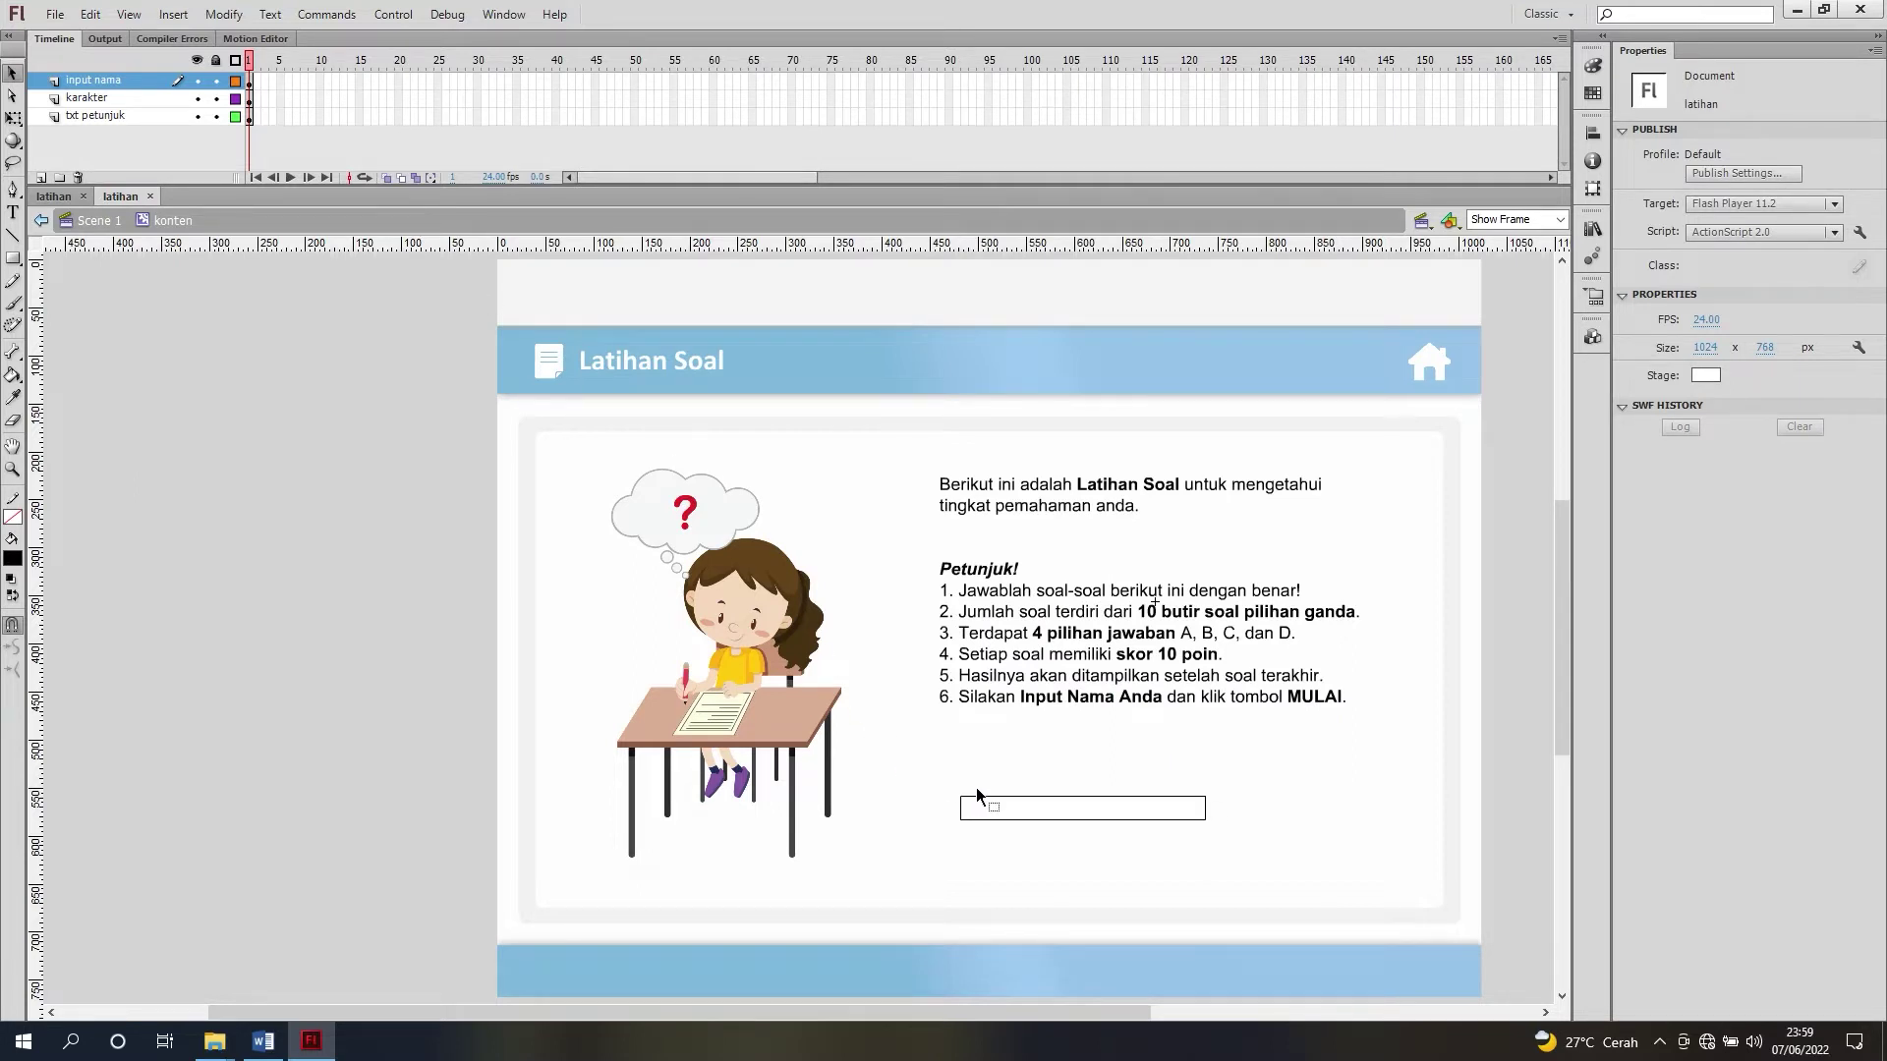
key(t)
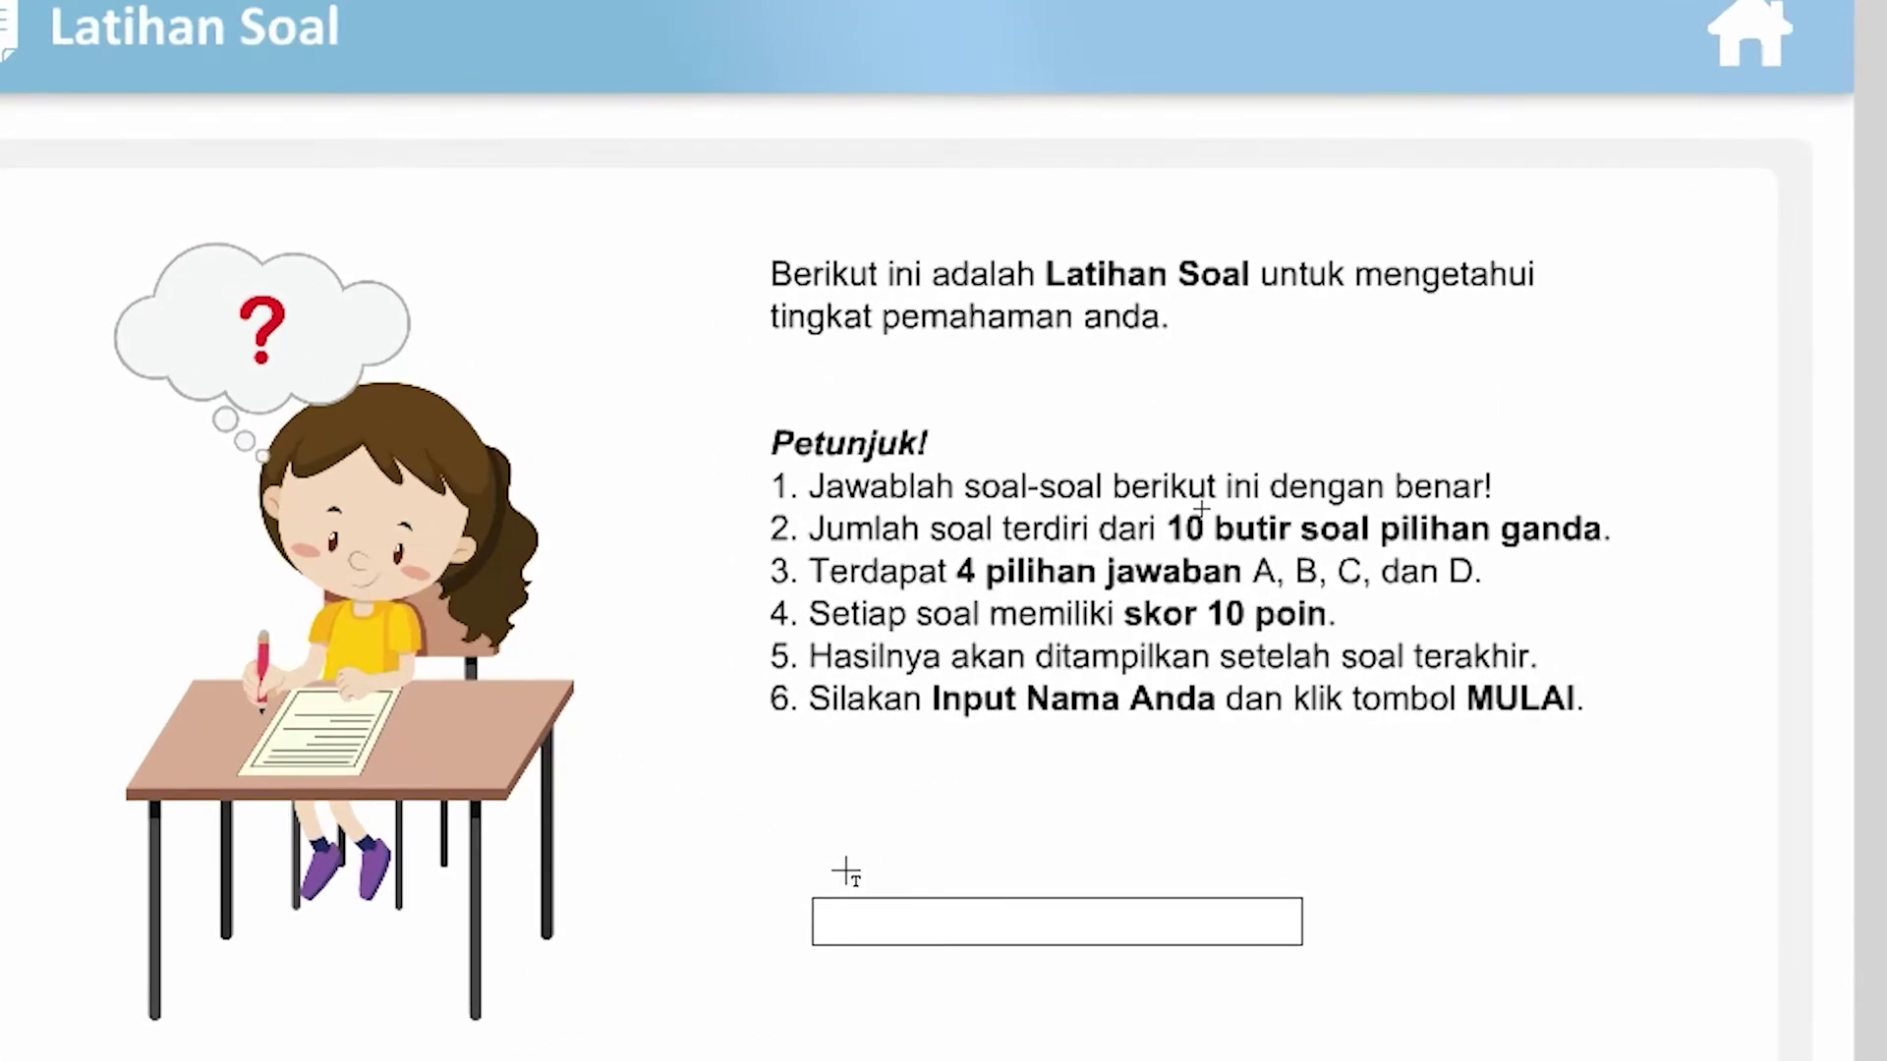
click(976, 781)
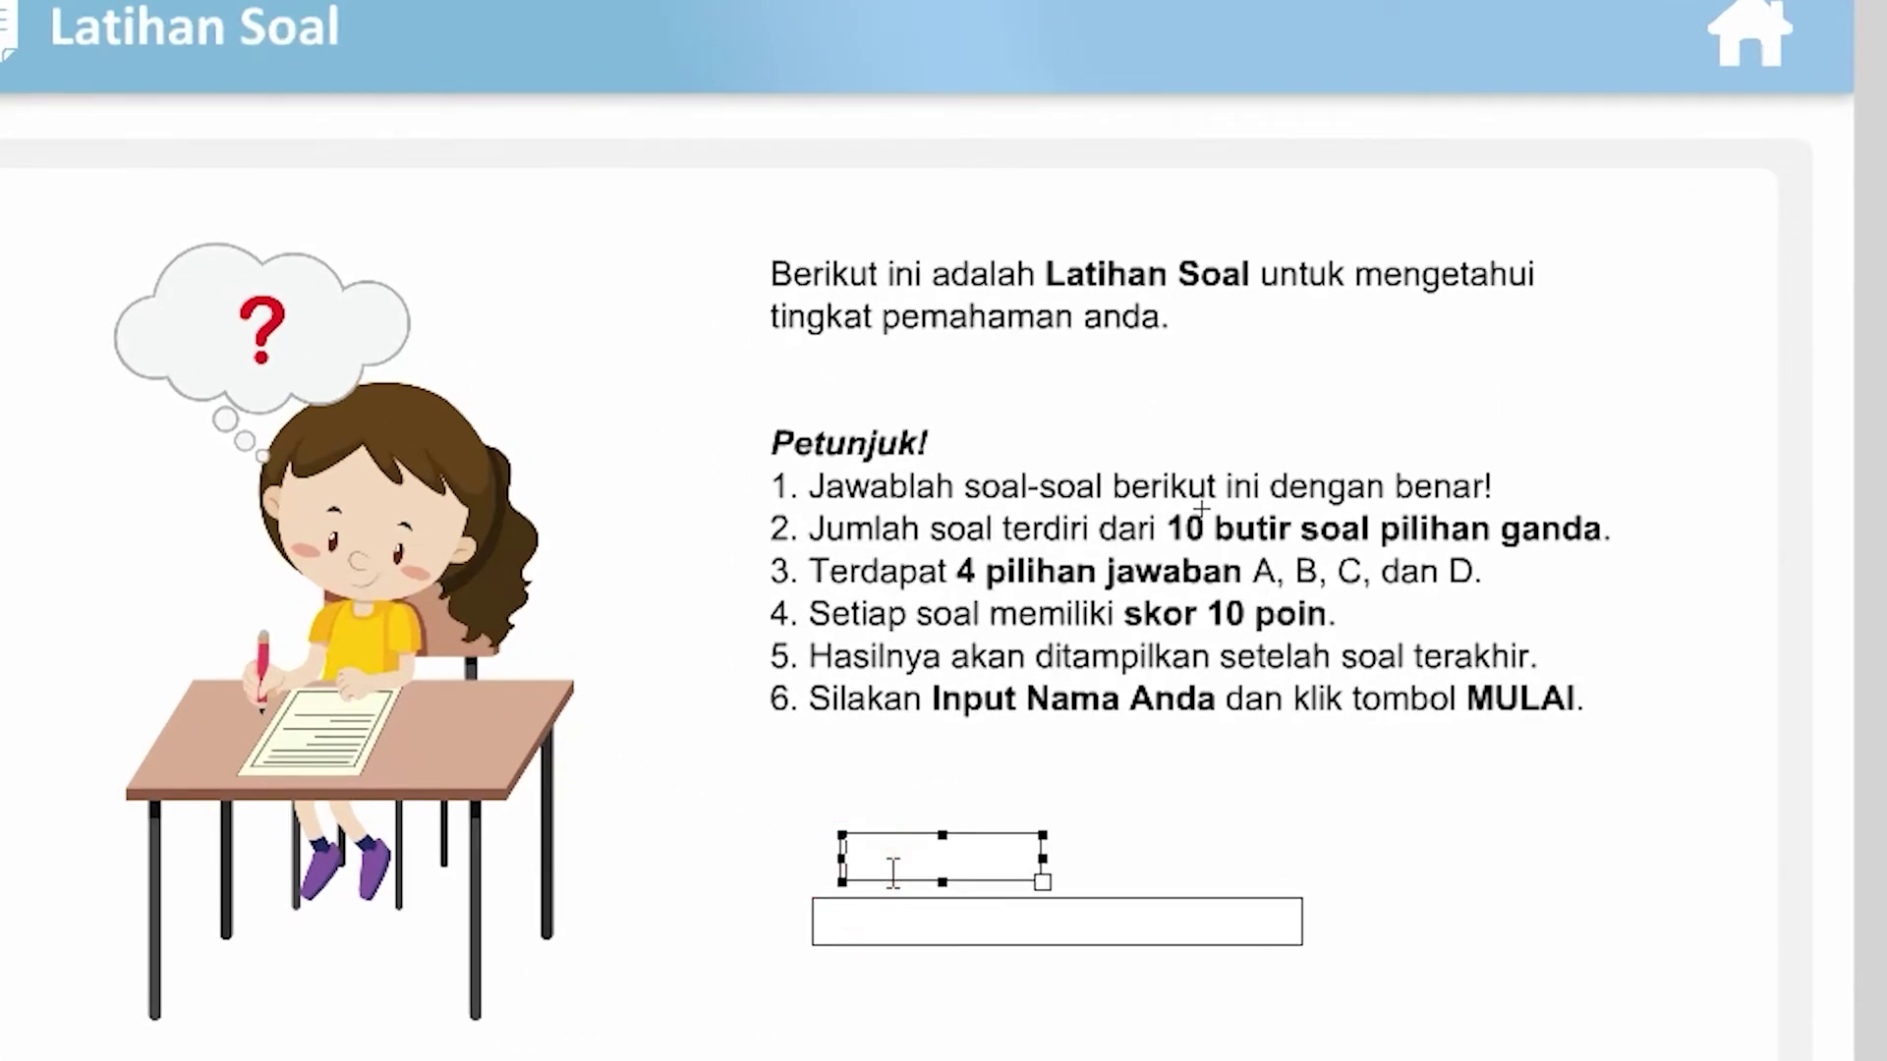
key(ctrl+z)
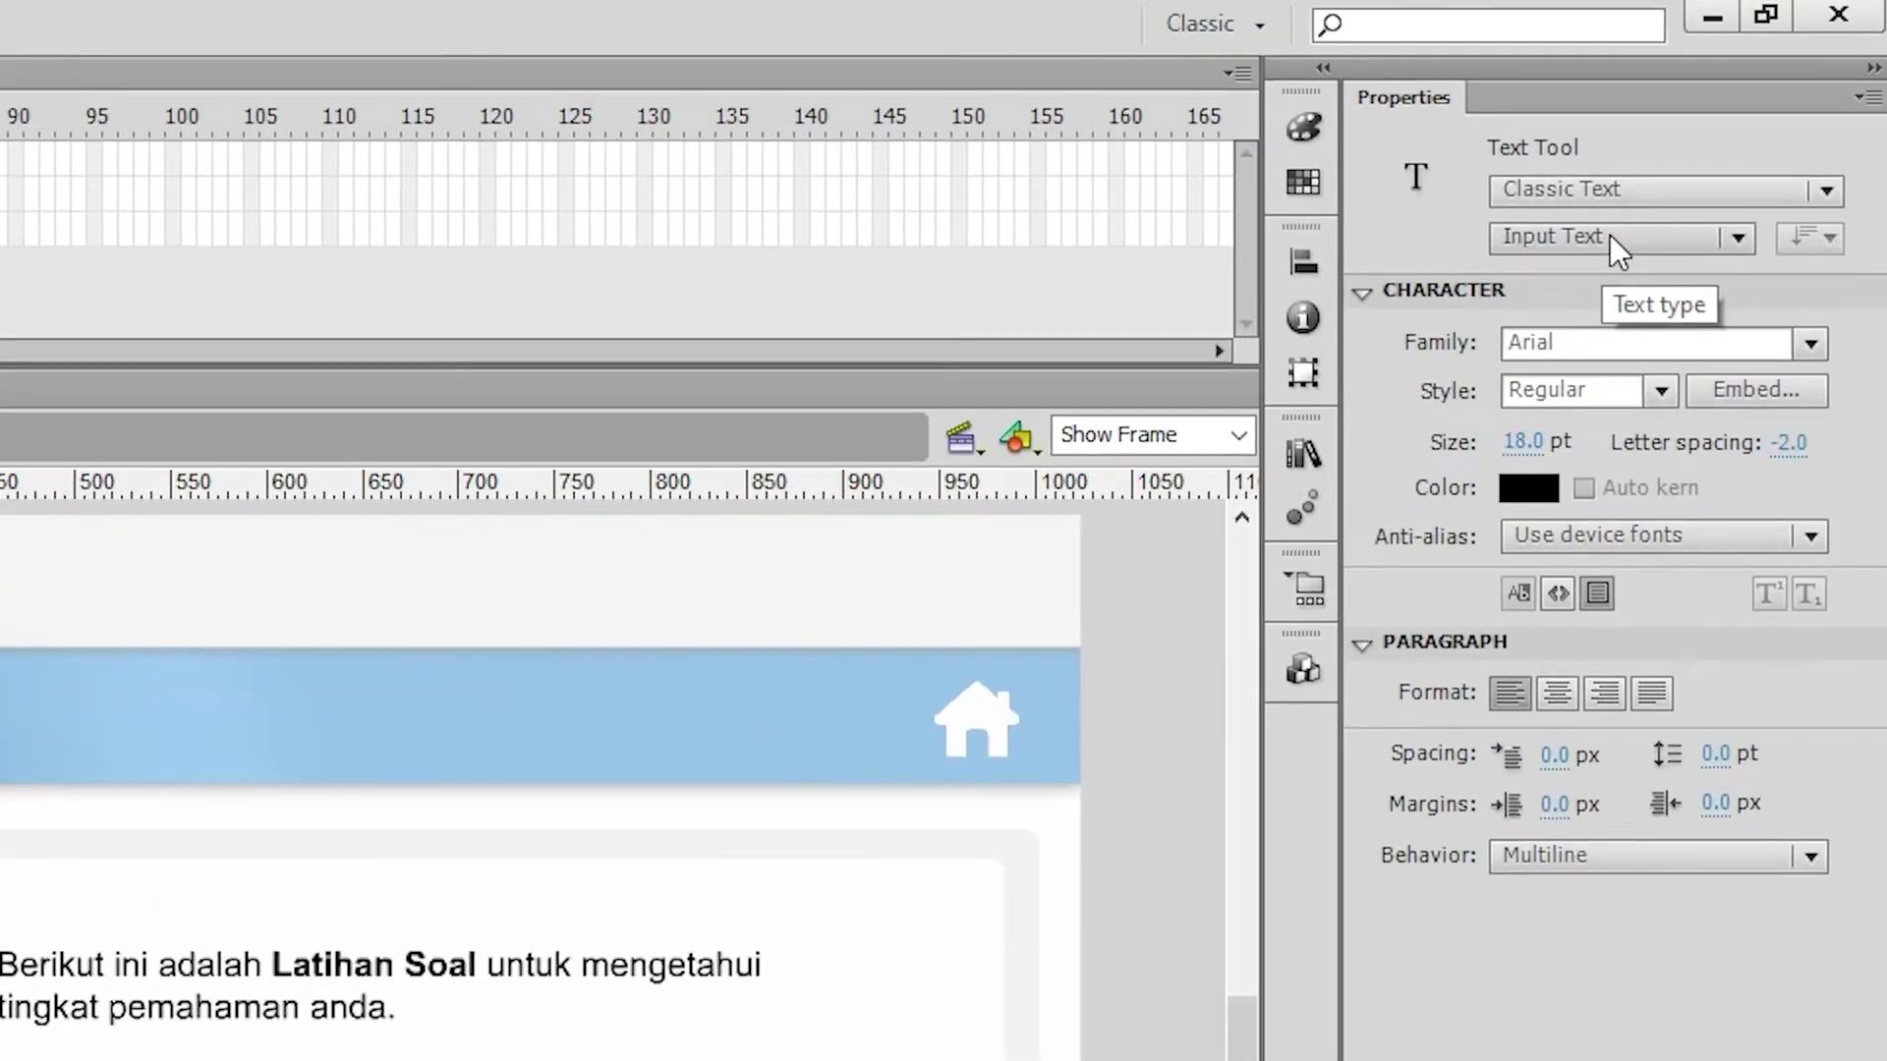
click(1610, 233)
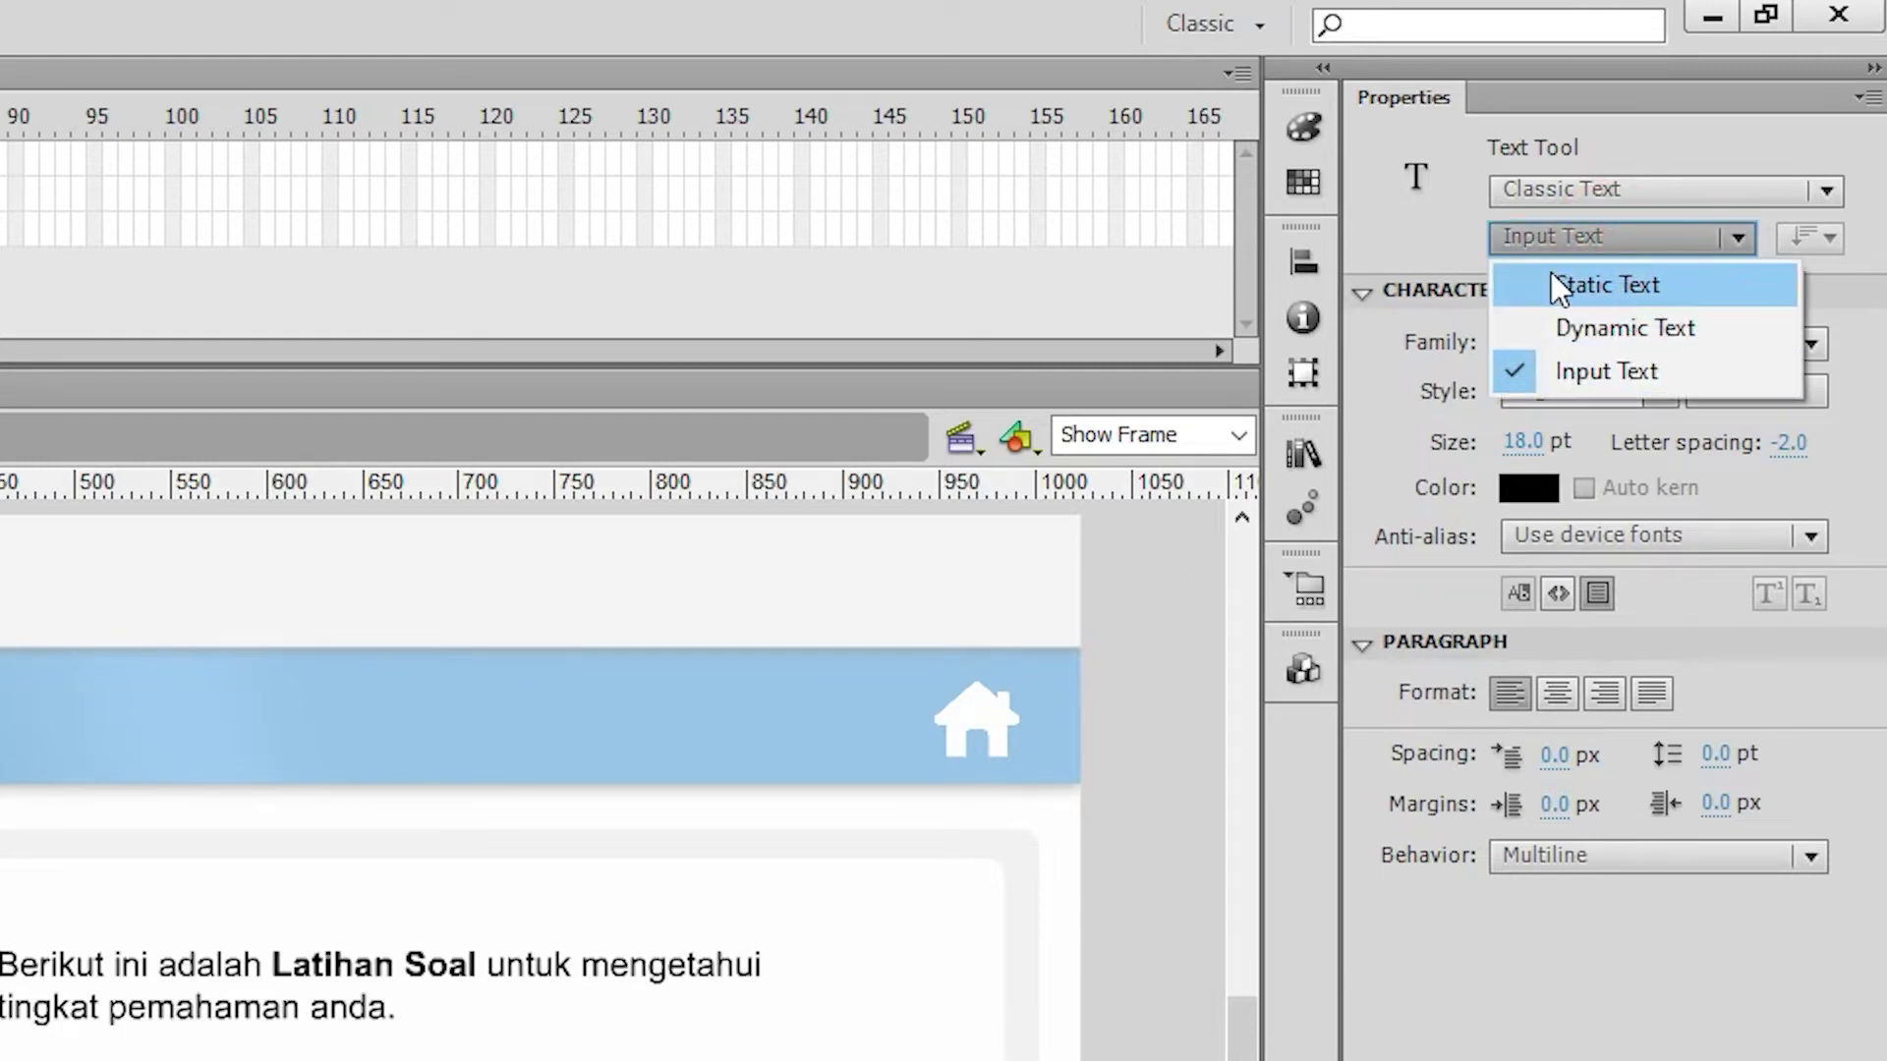
click(1616, 283)
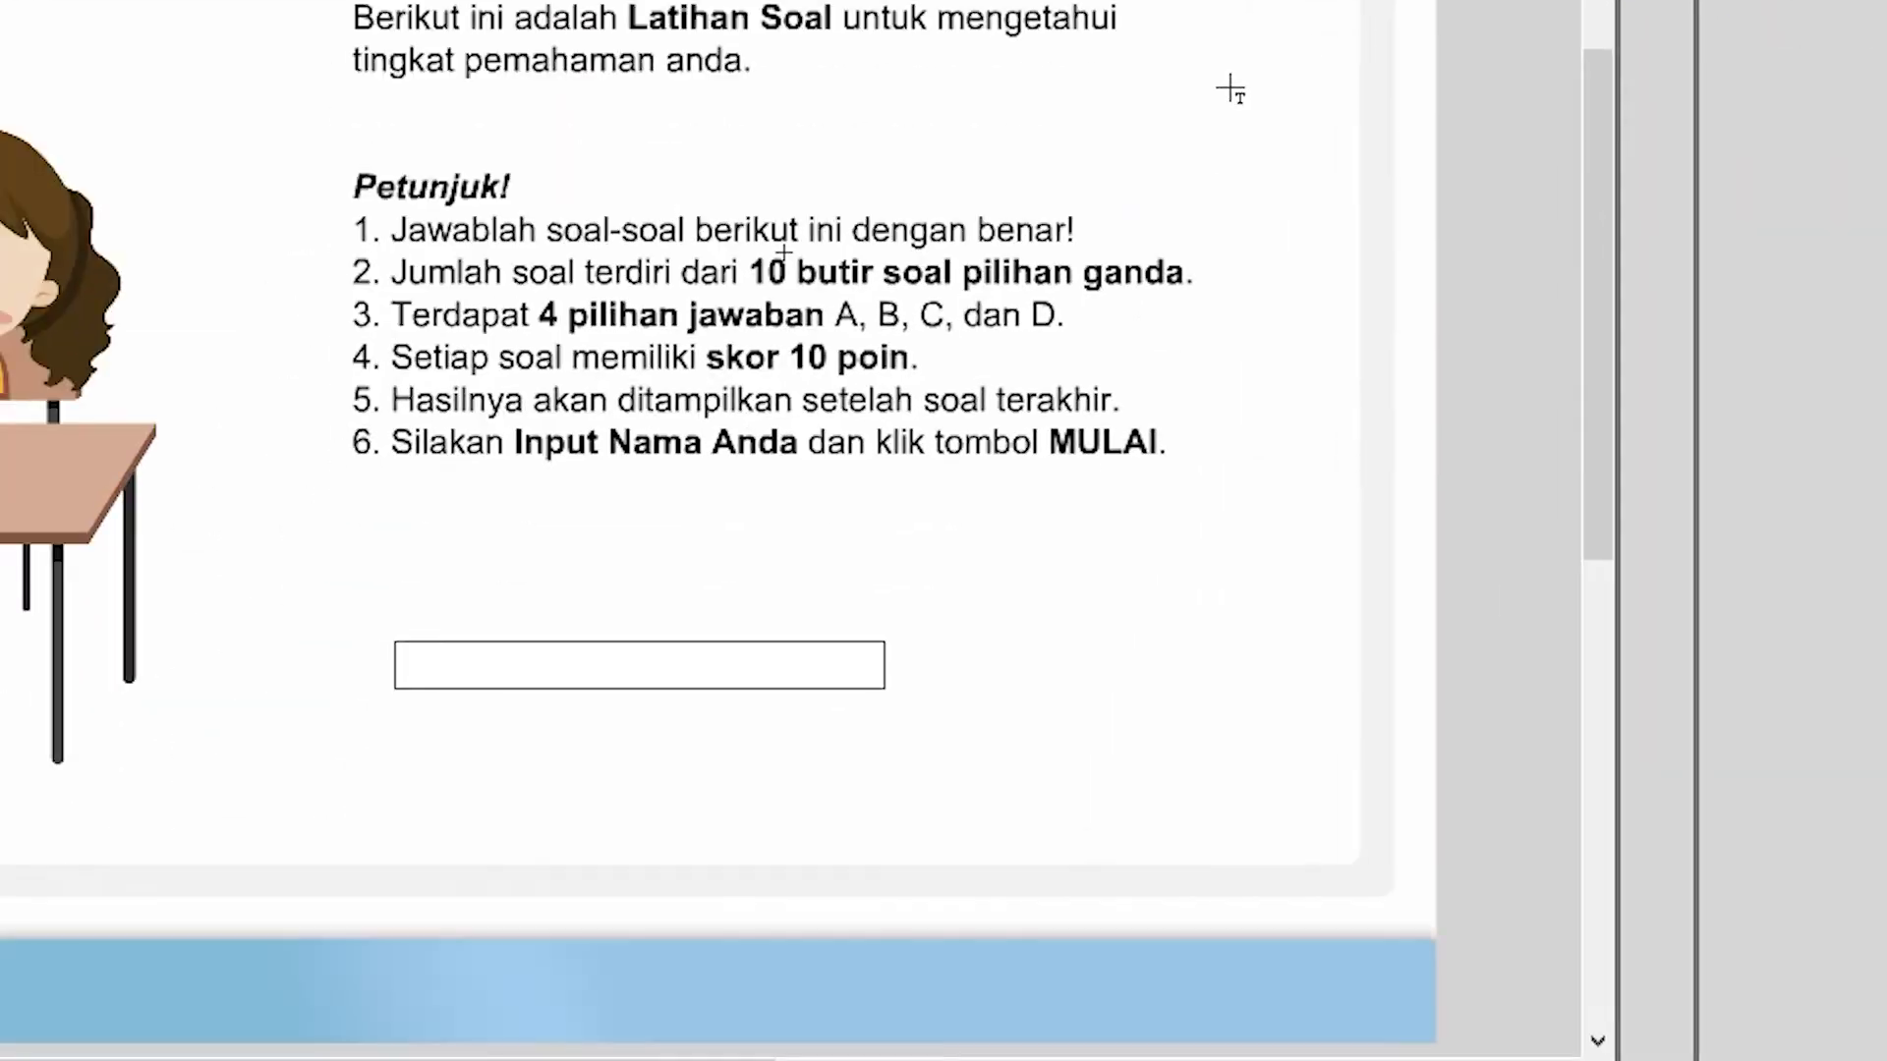
click(443, 598)
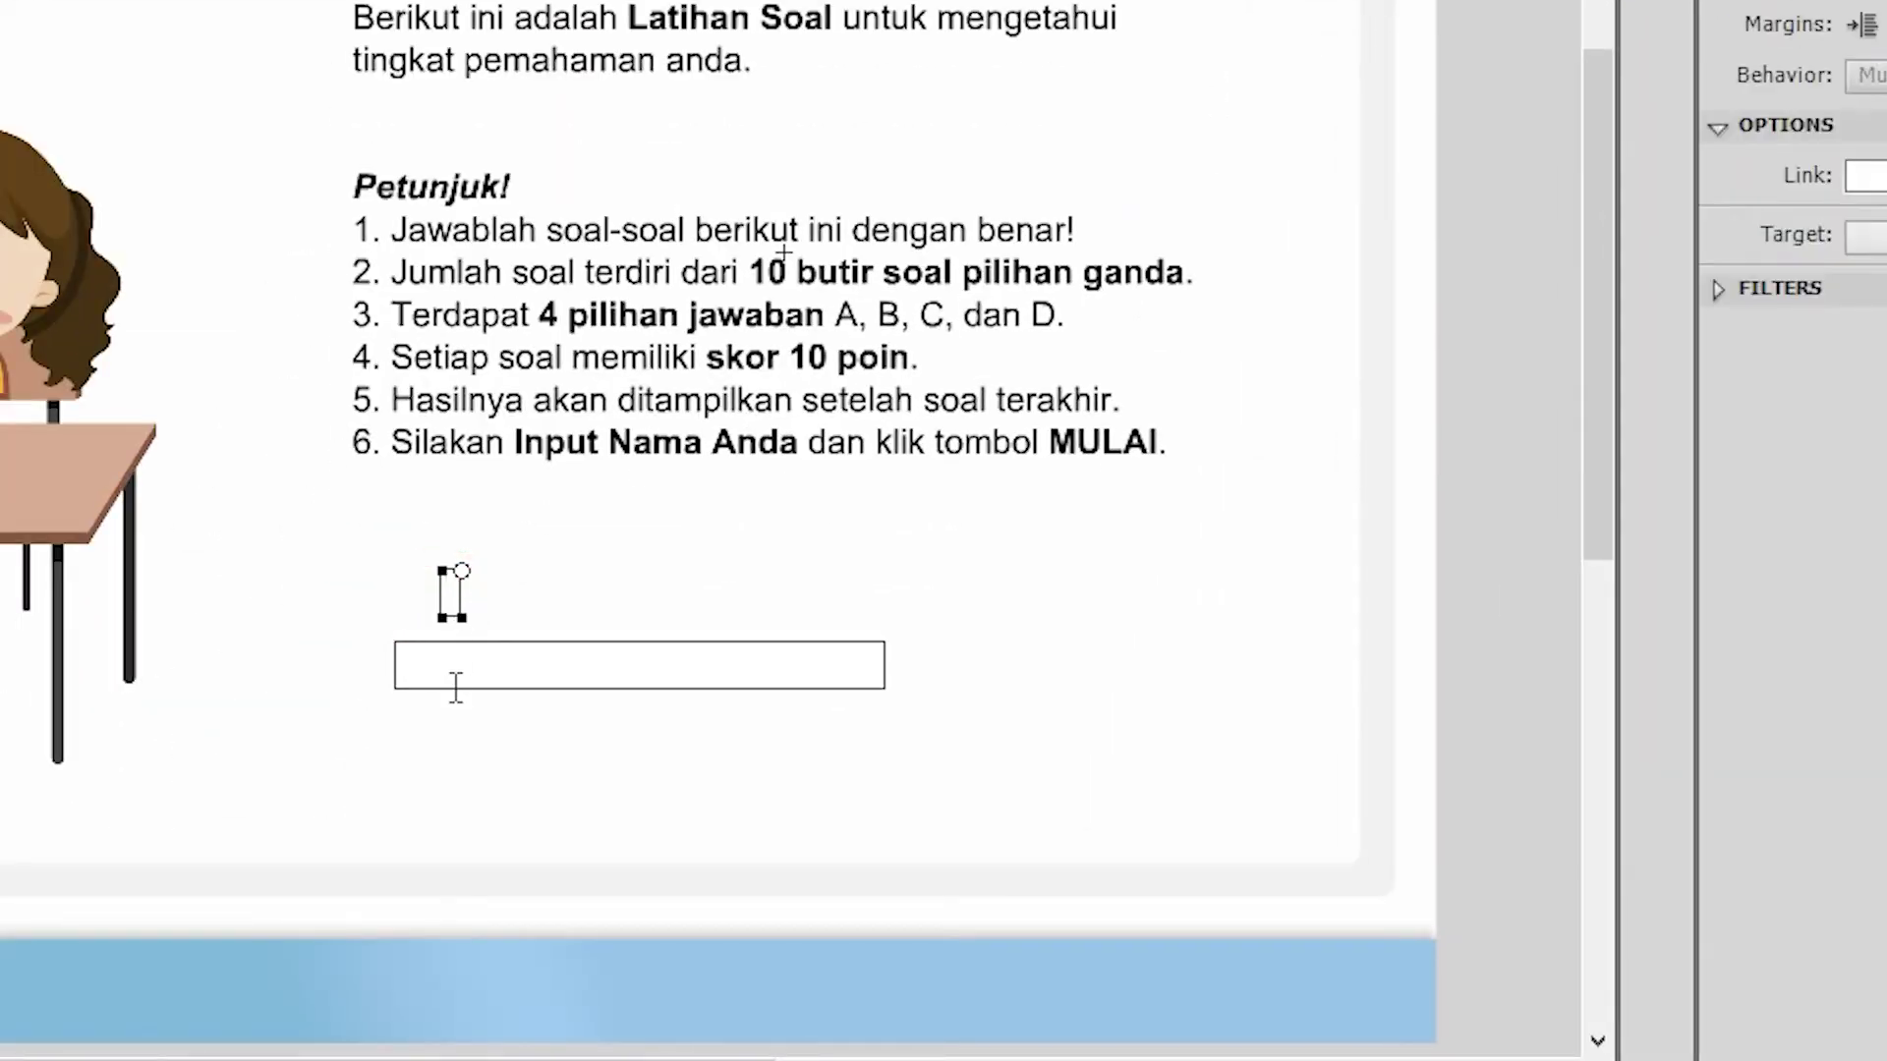
text(Input Nama Anda)
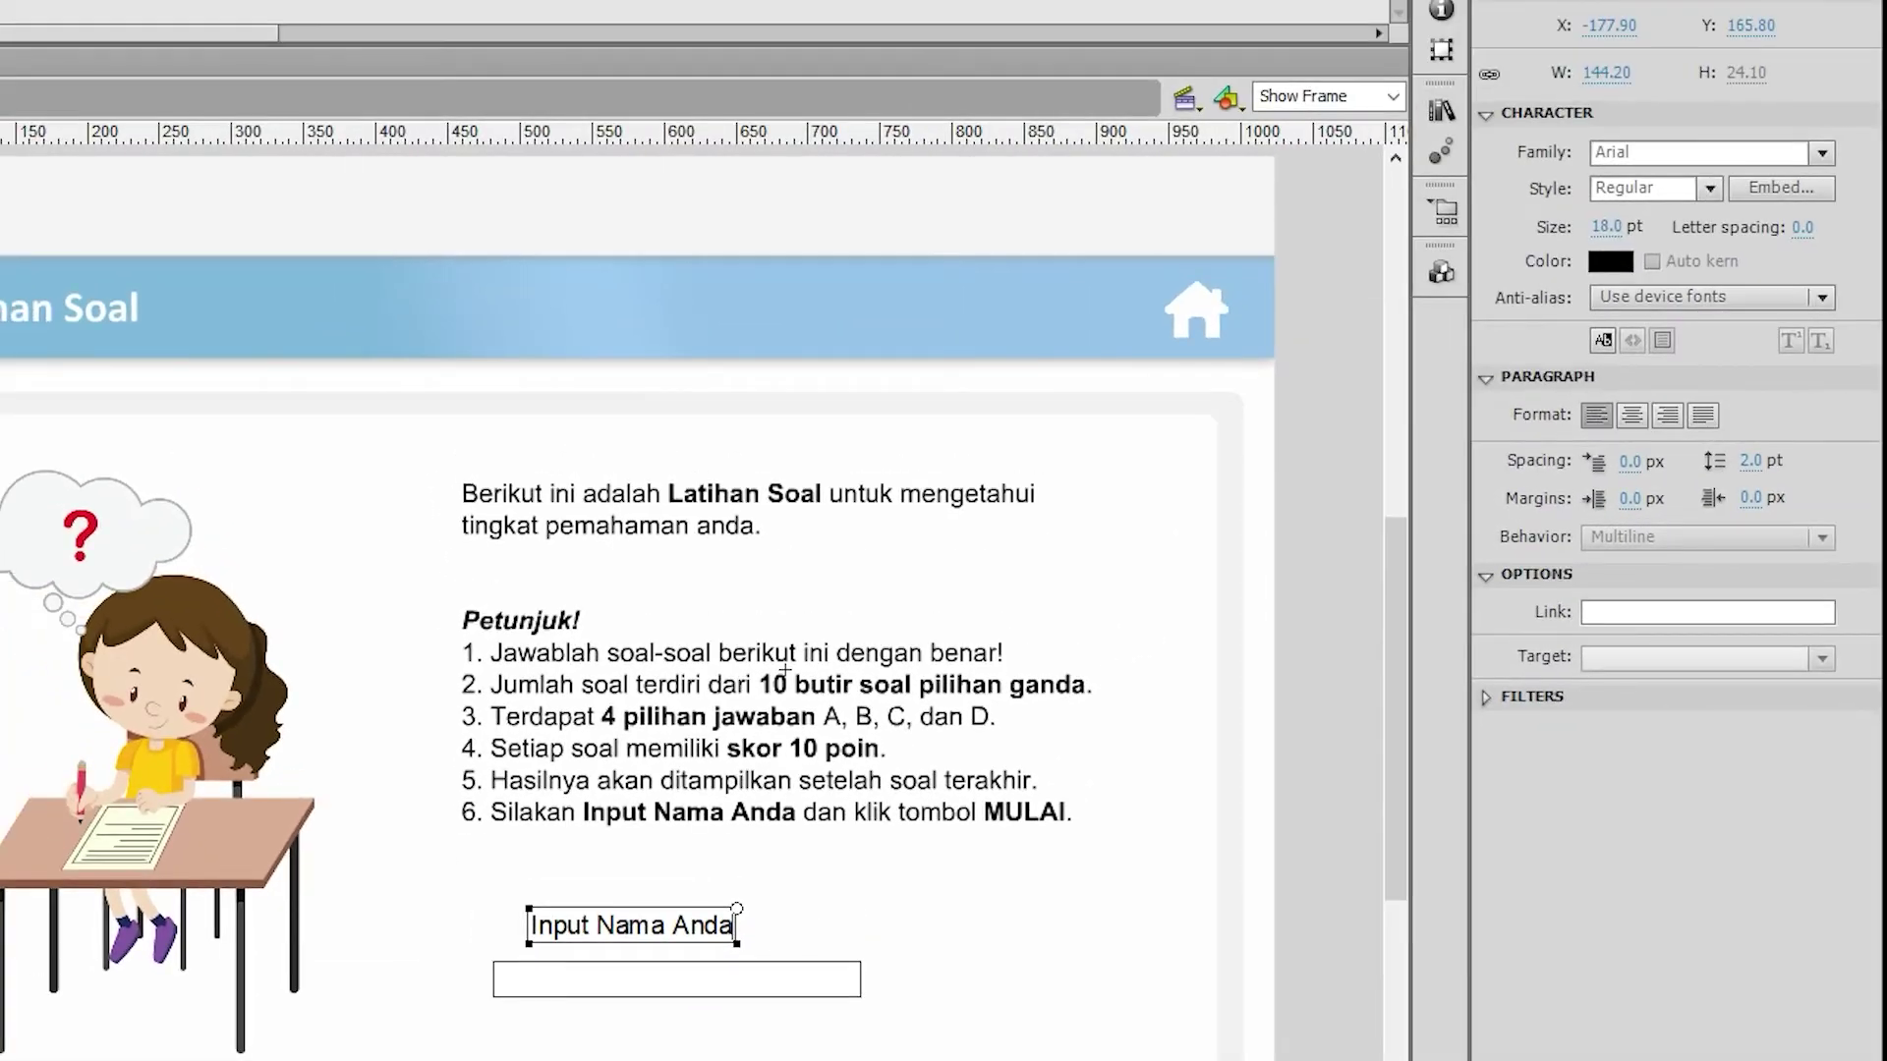
key(Escape)
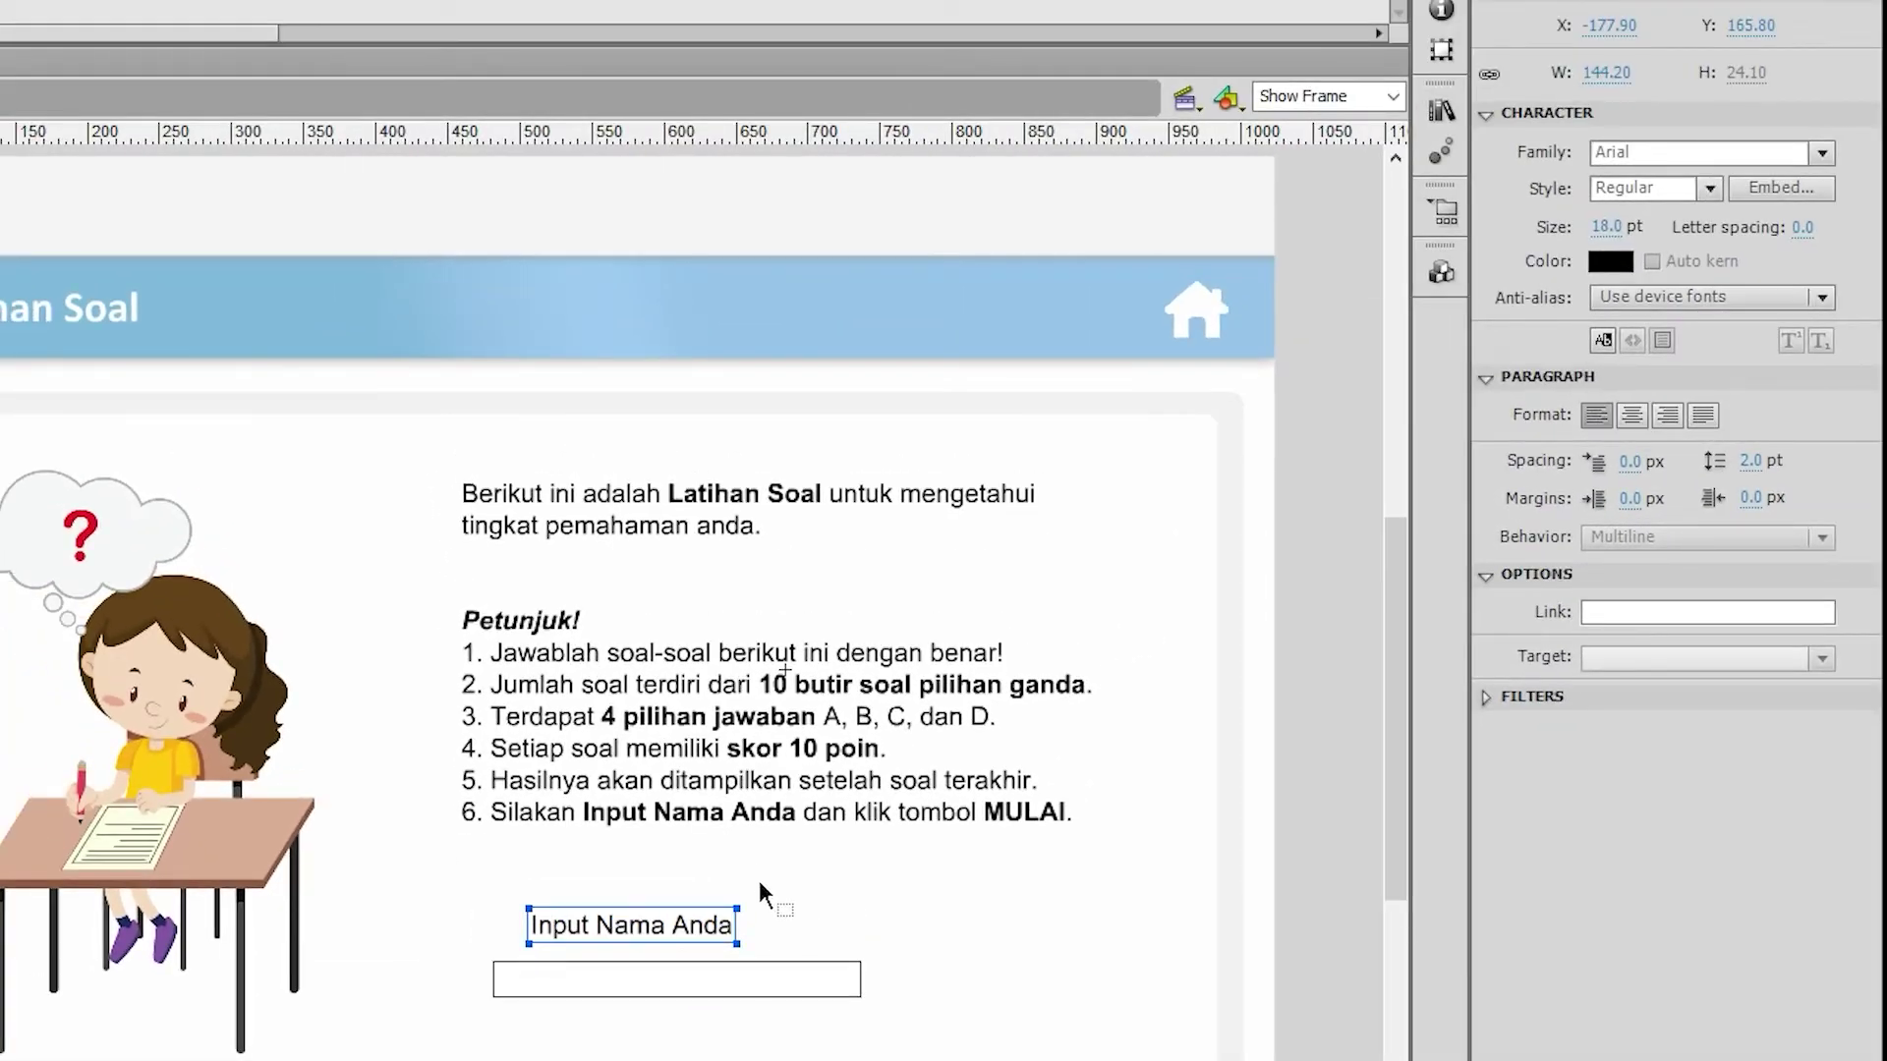
Step: Align the Input Nama Anda label just above the input field's left edge and set its font style to Bold
key(ctrl+equal)
scroll(768, 832, down, 2)
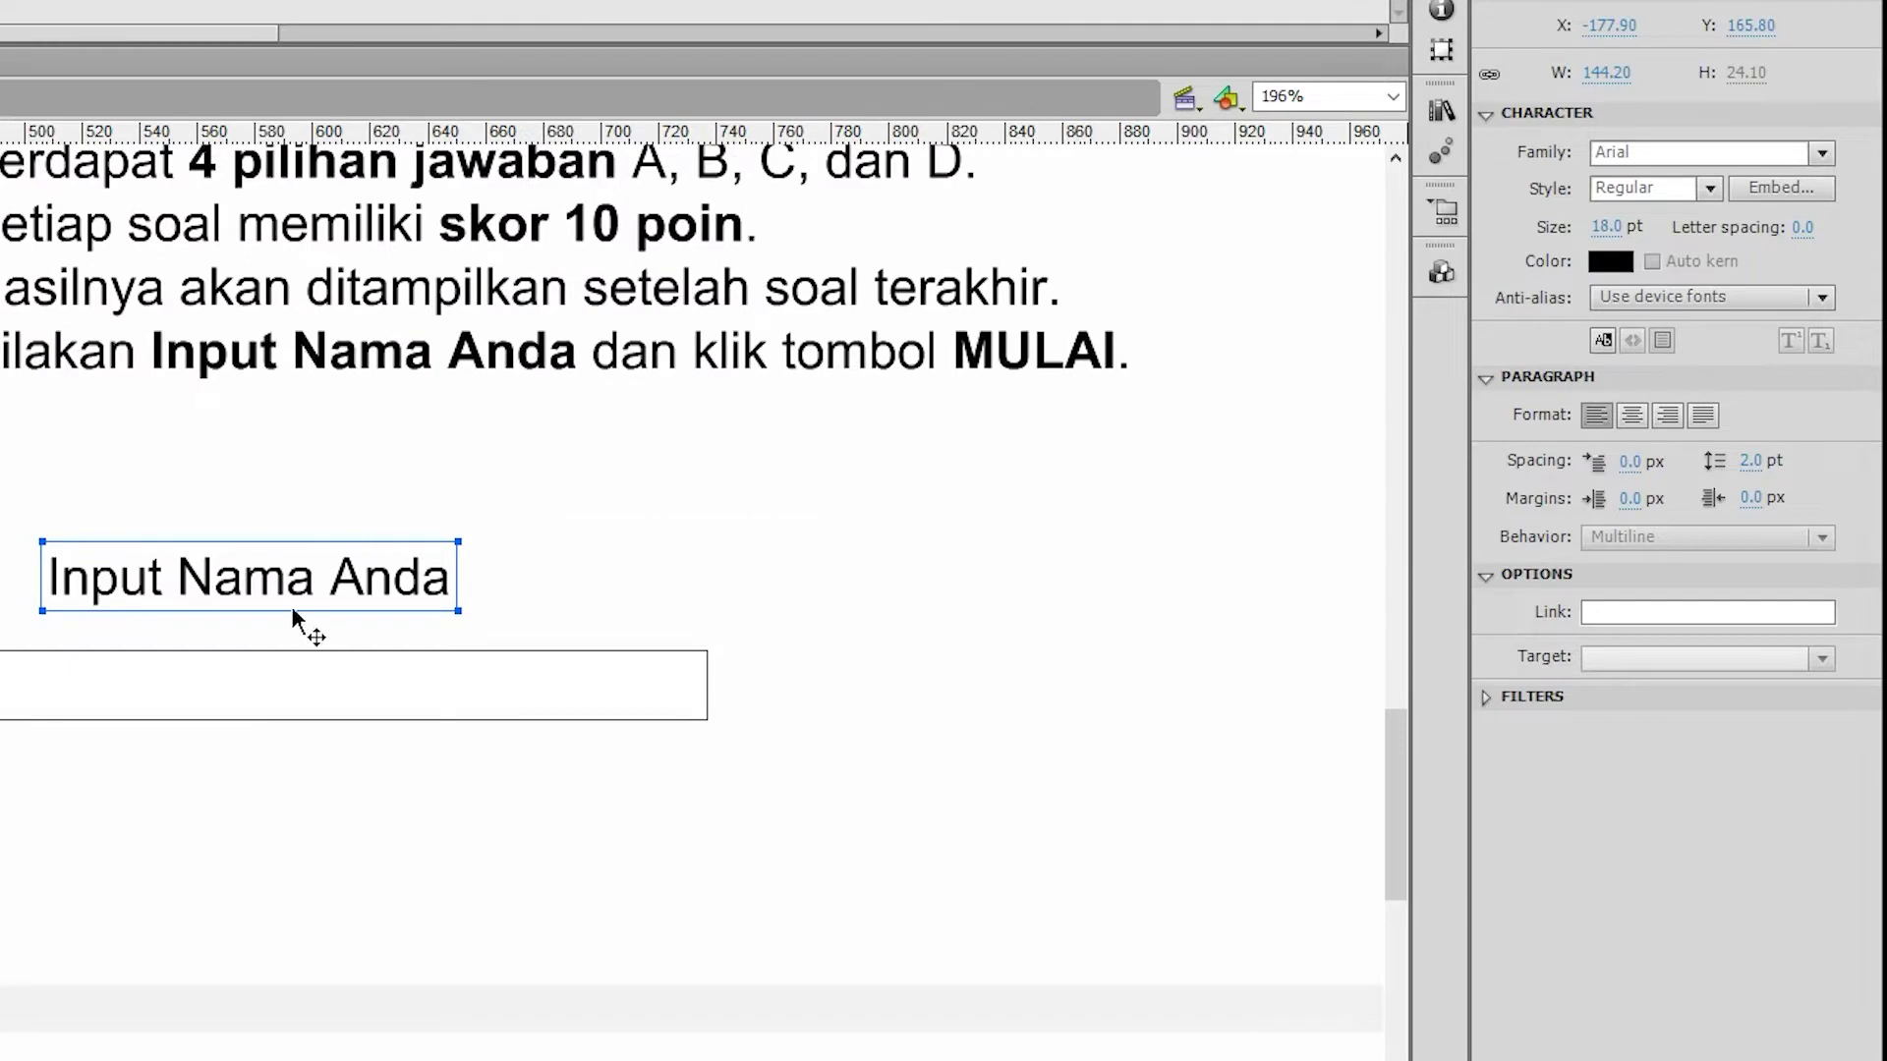
scroll(280, 610, up, 2)
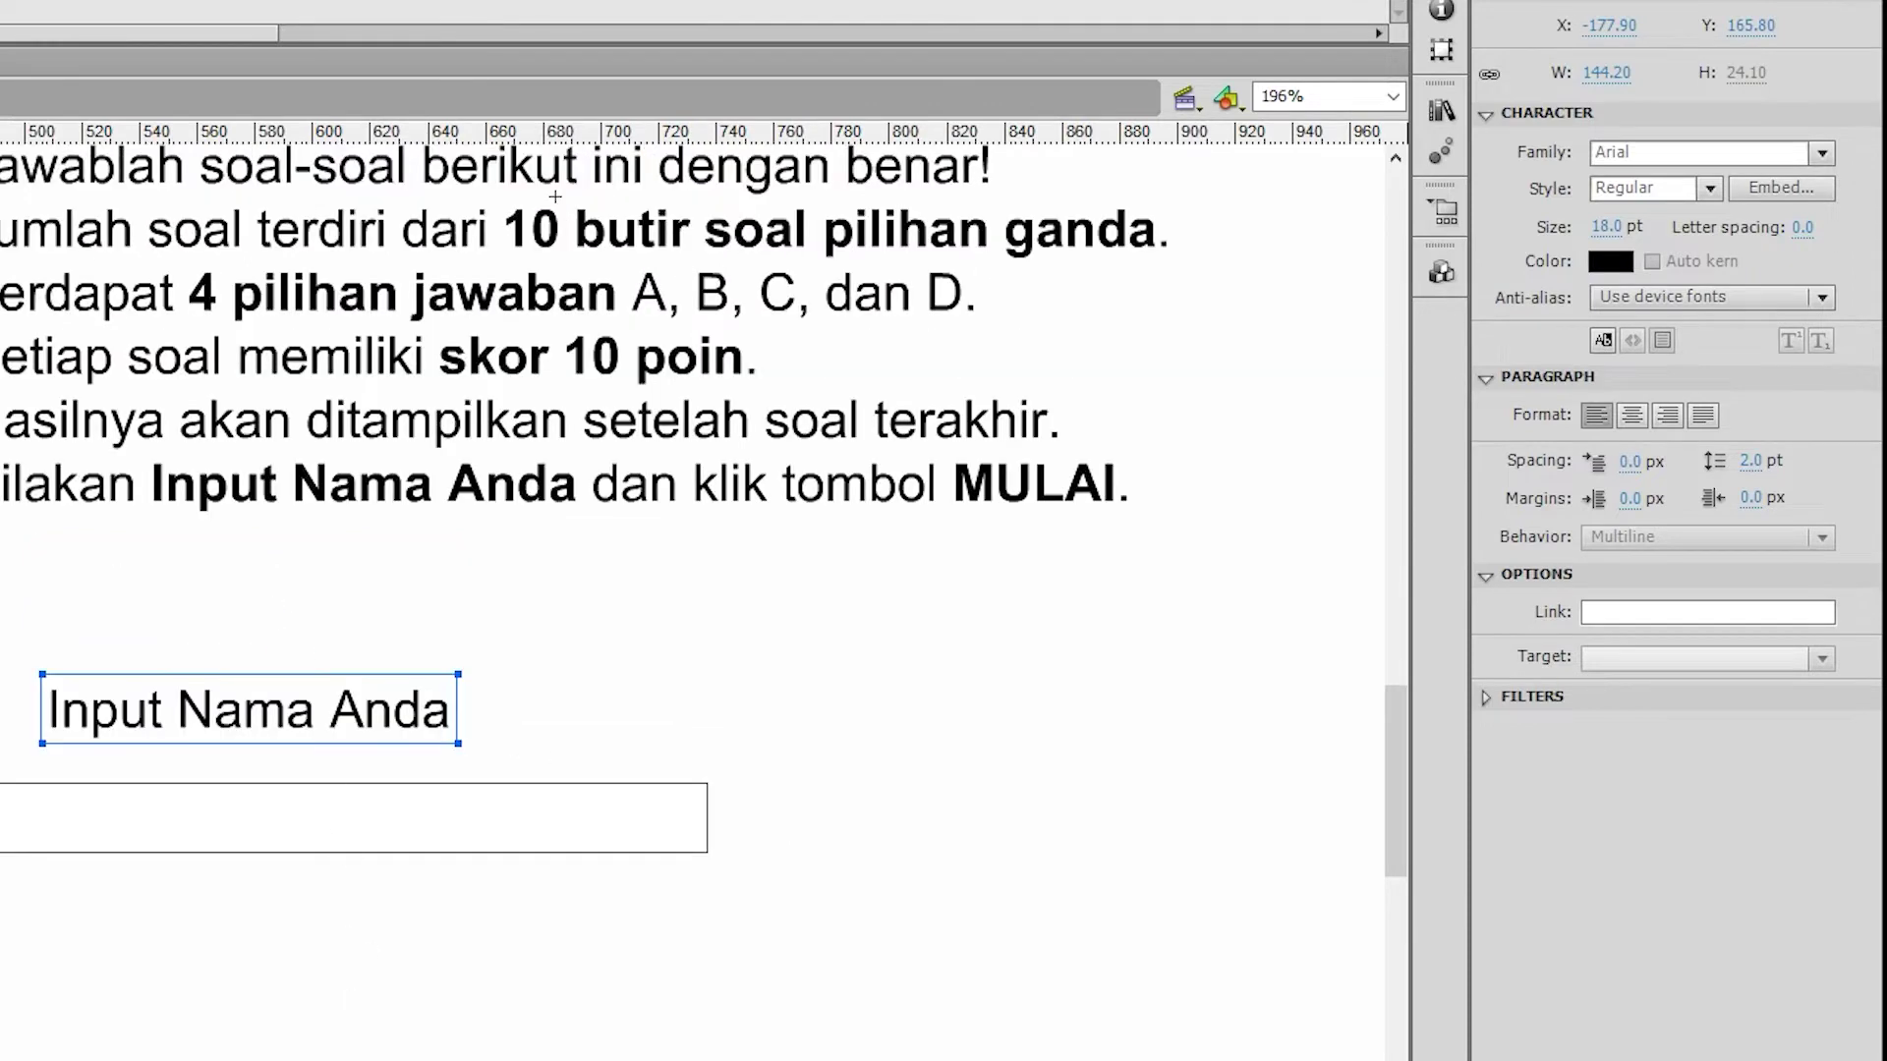
scroll(468, 834, left, 4)
drag(485, 704, 424, 722)
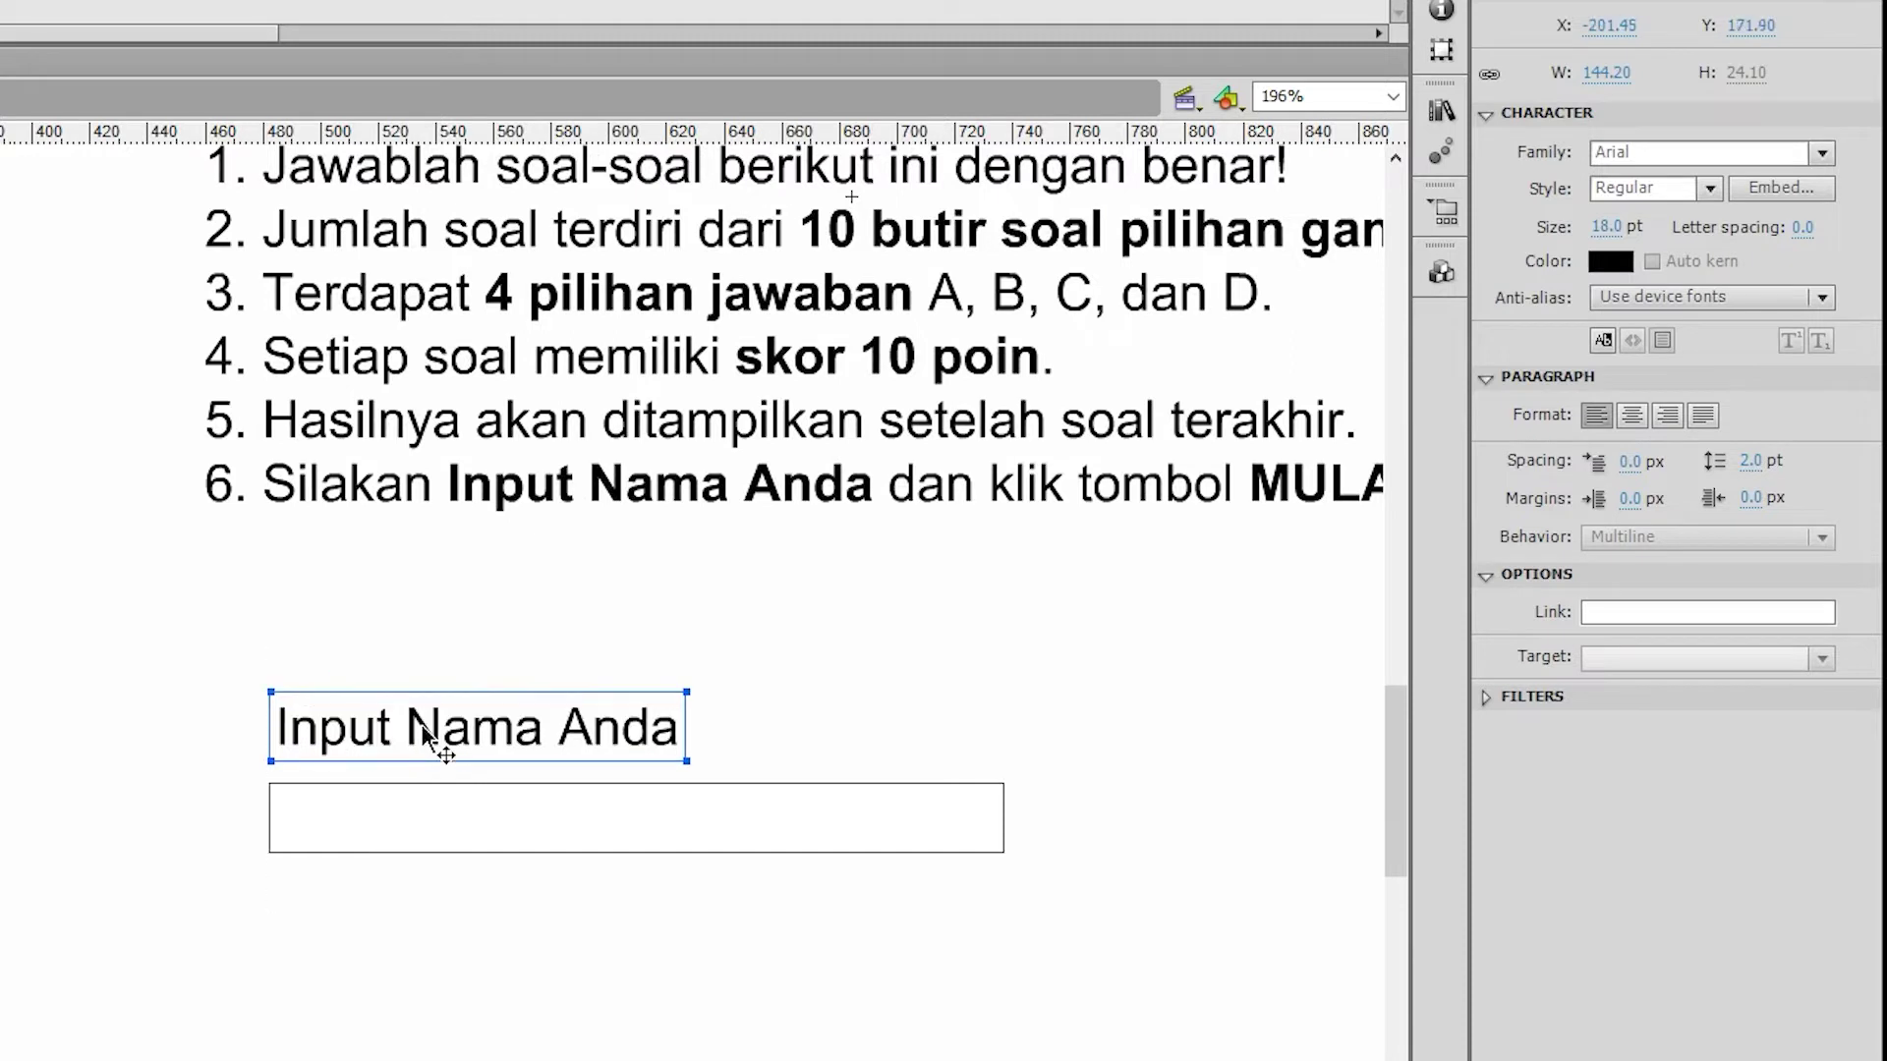
click(1709, 188)
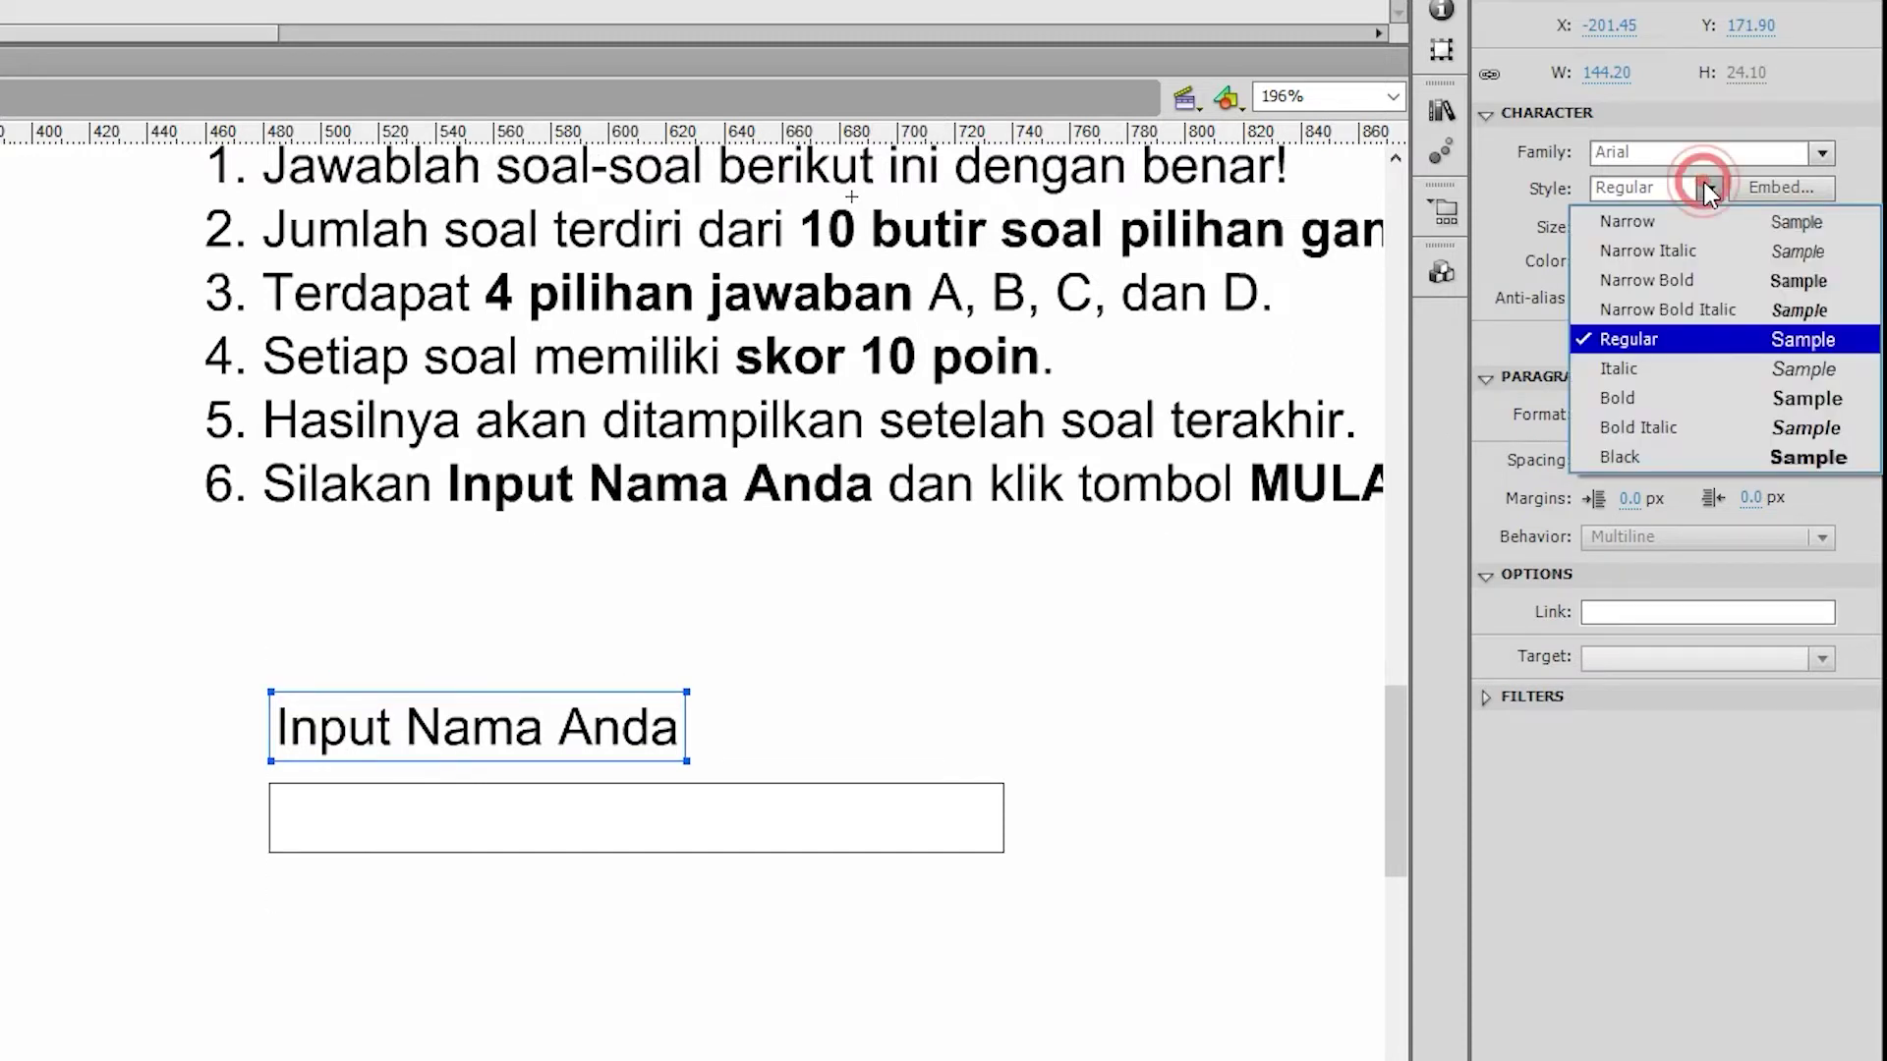
click(1619, 398)
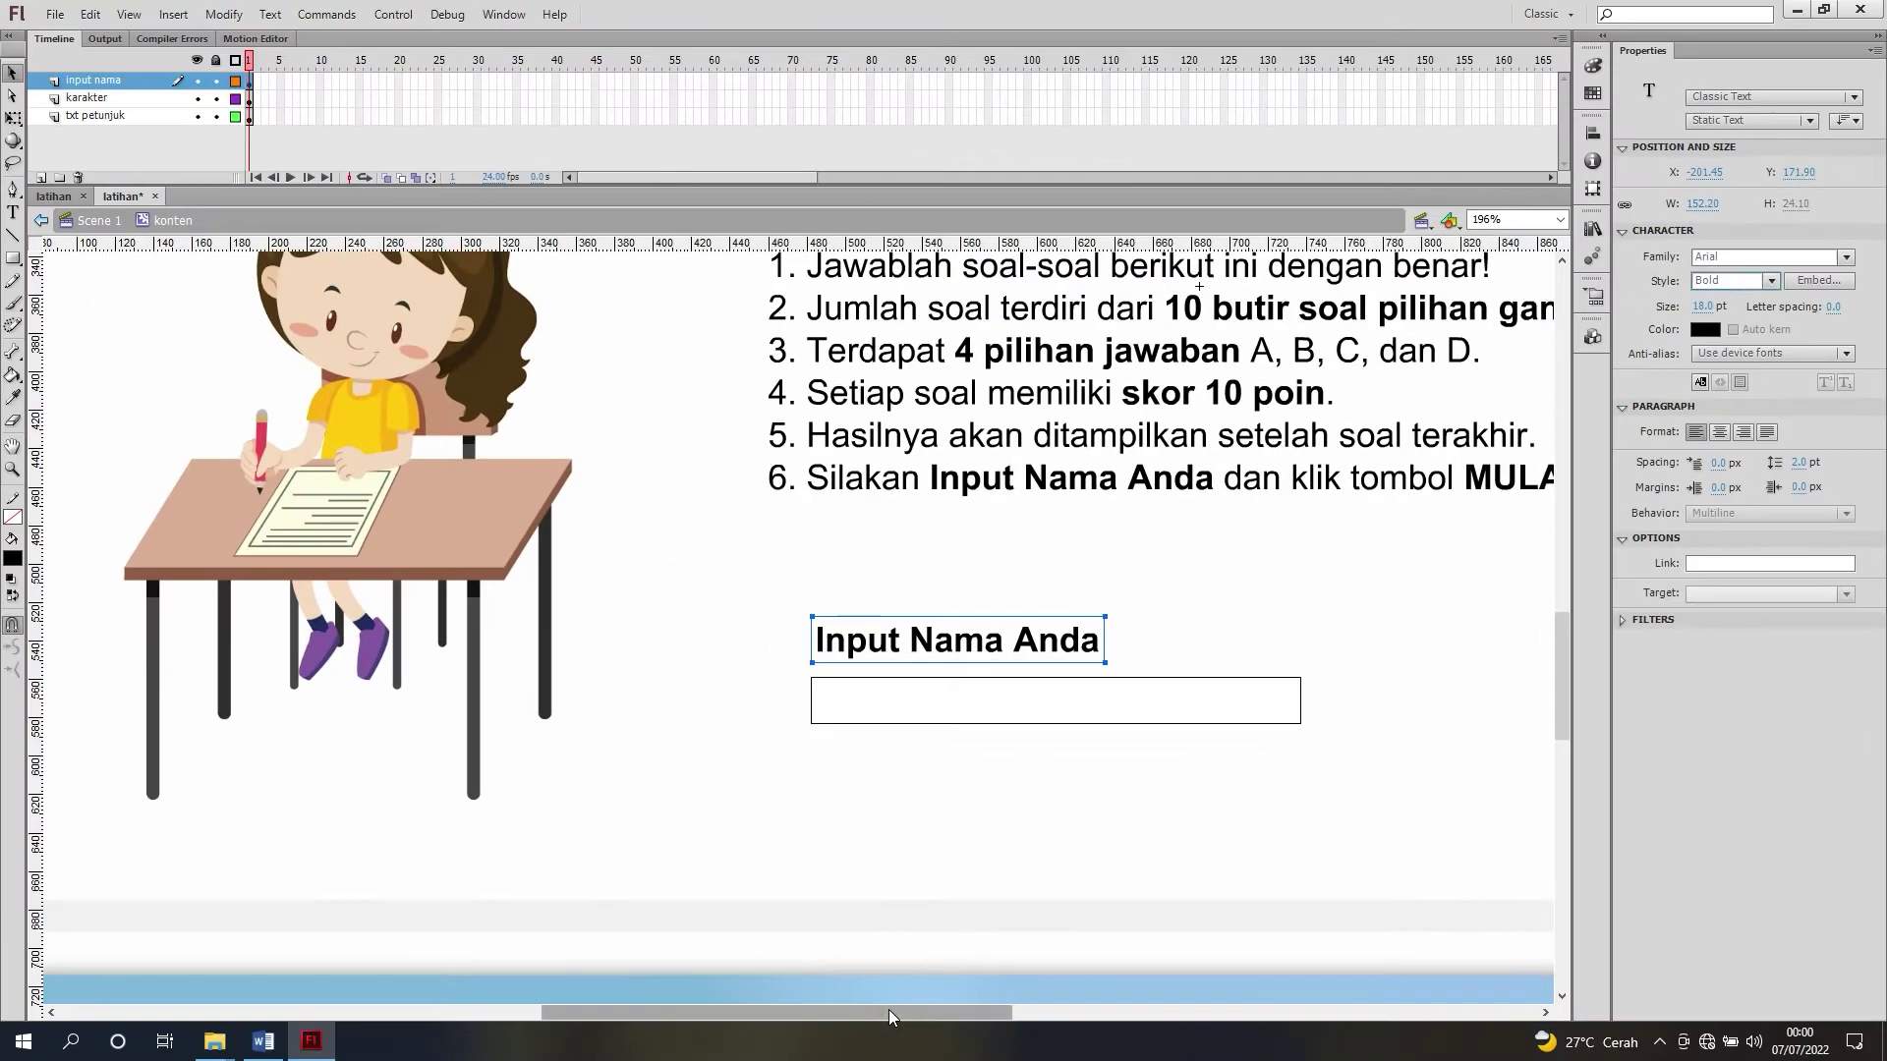
Step: Add a new layer named bg input teks and place it directly below the input nama layer
drag(888, 1011, 963, 959)
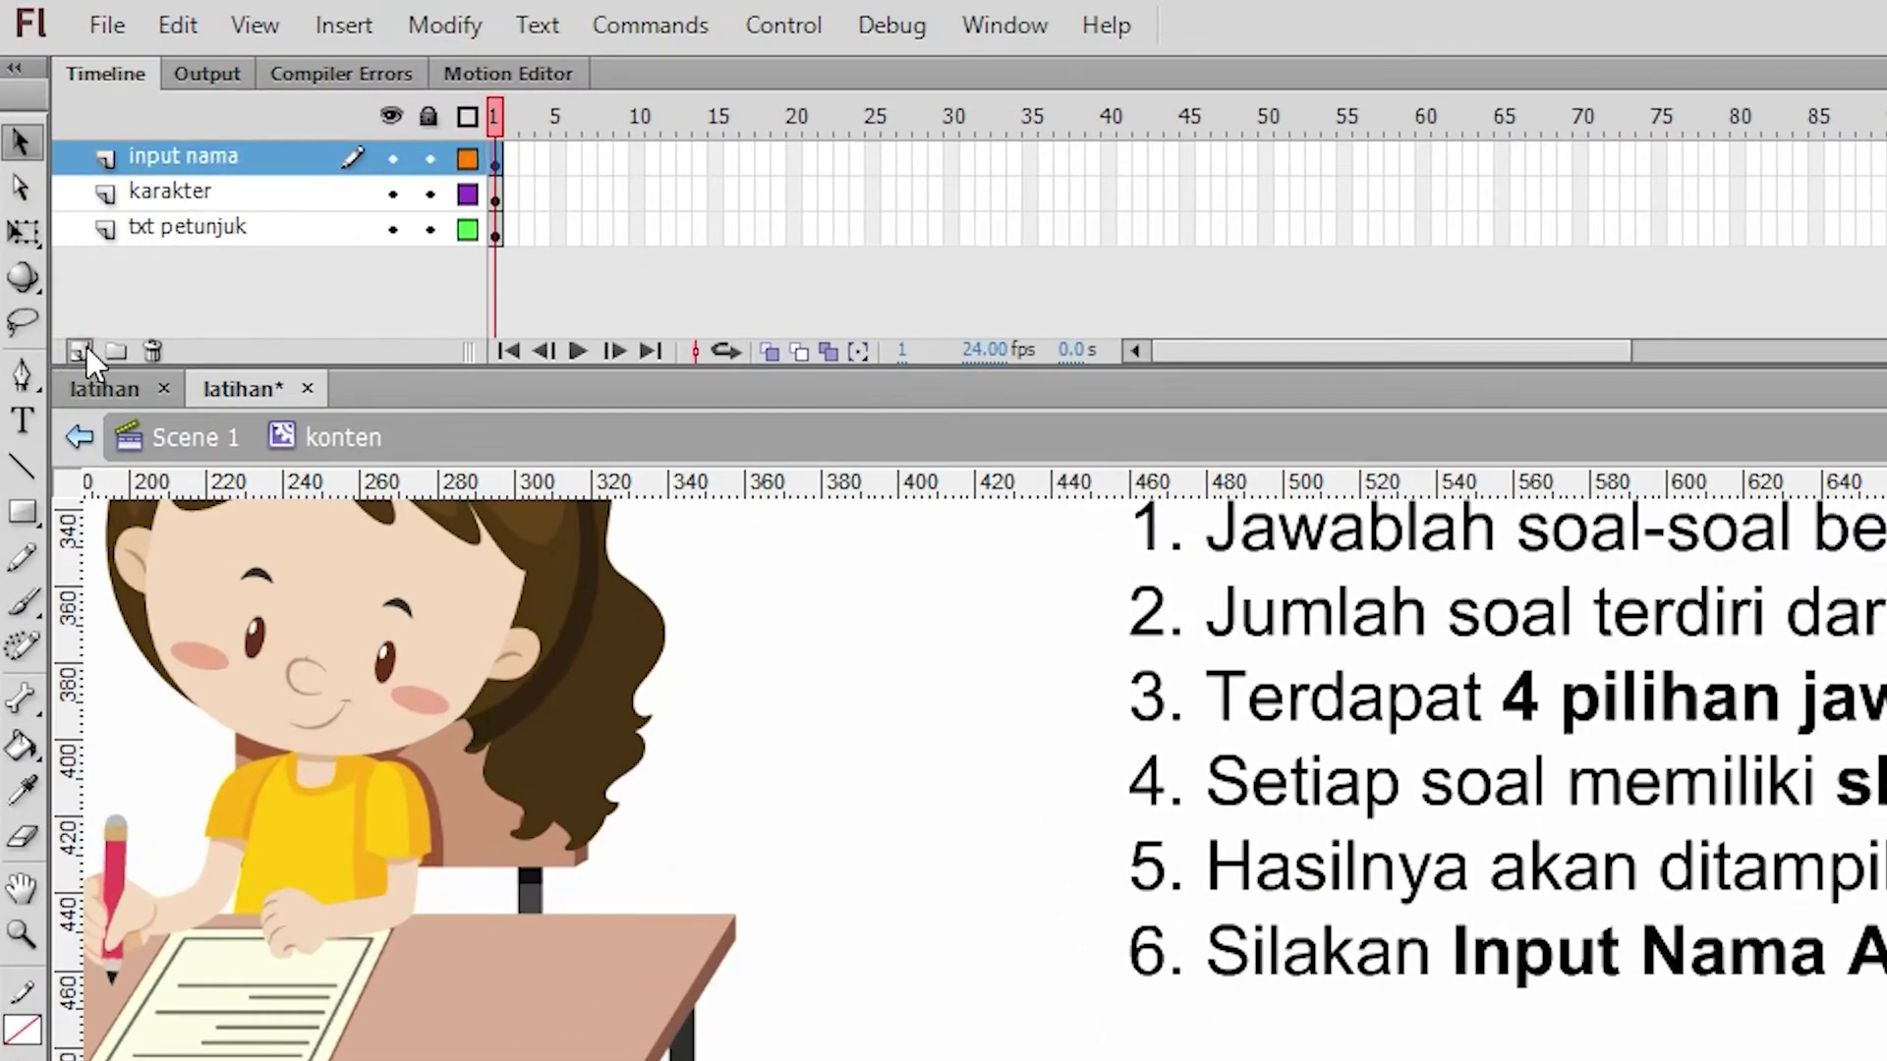
click(41, 178)
double_click(187, 160)
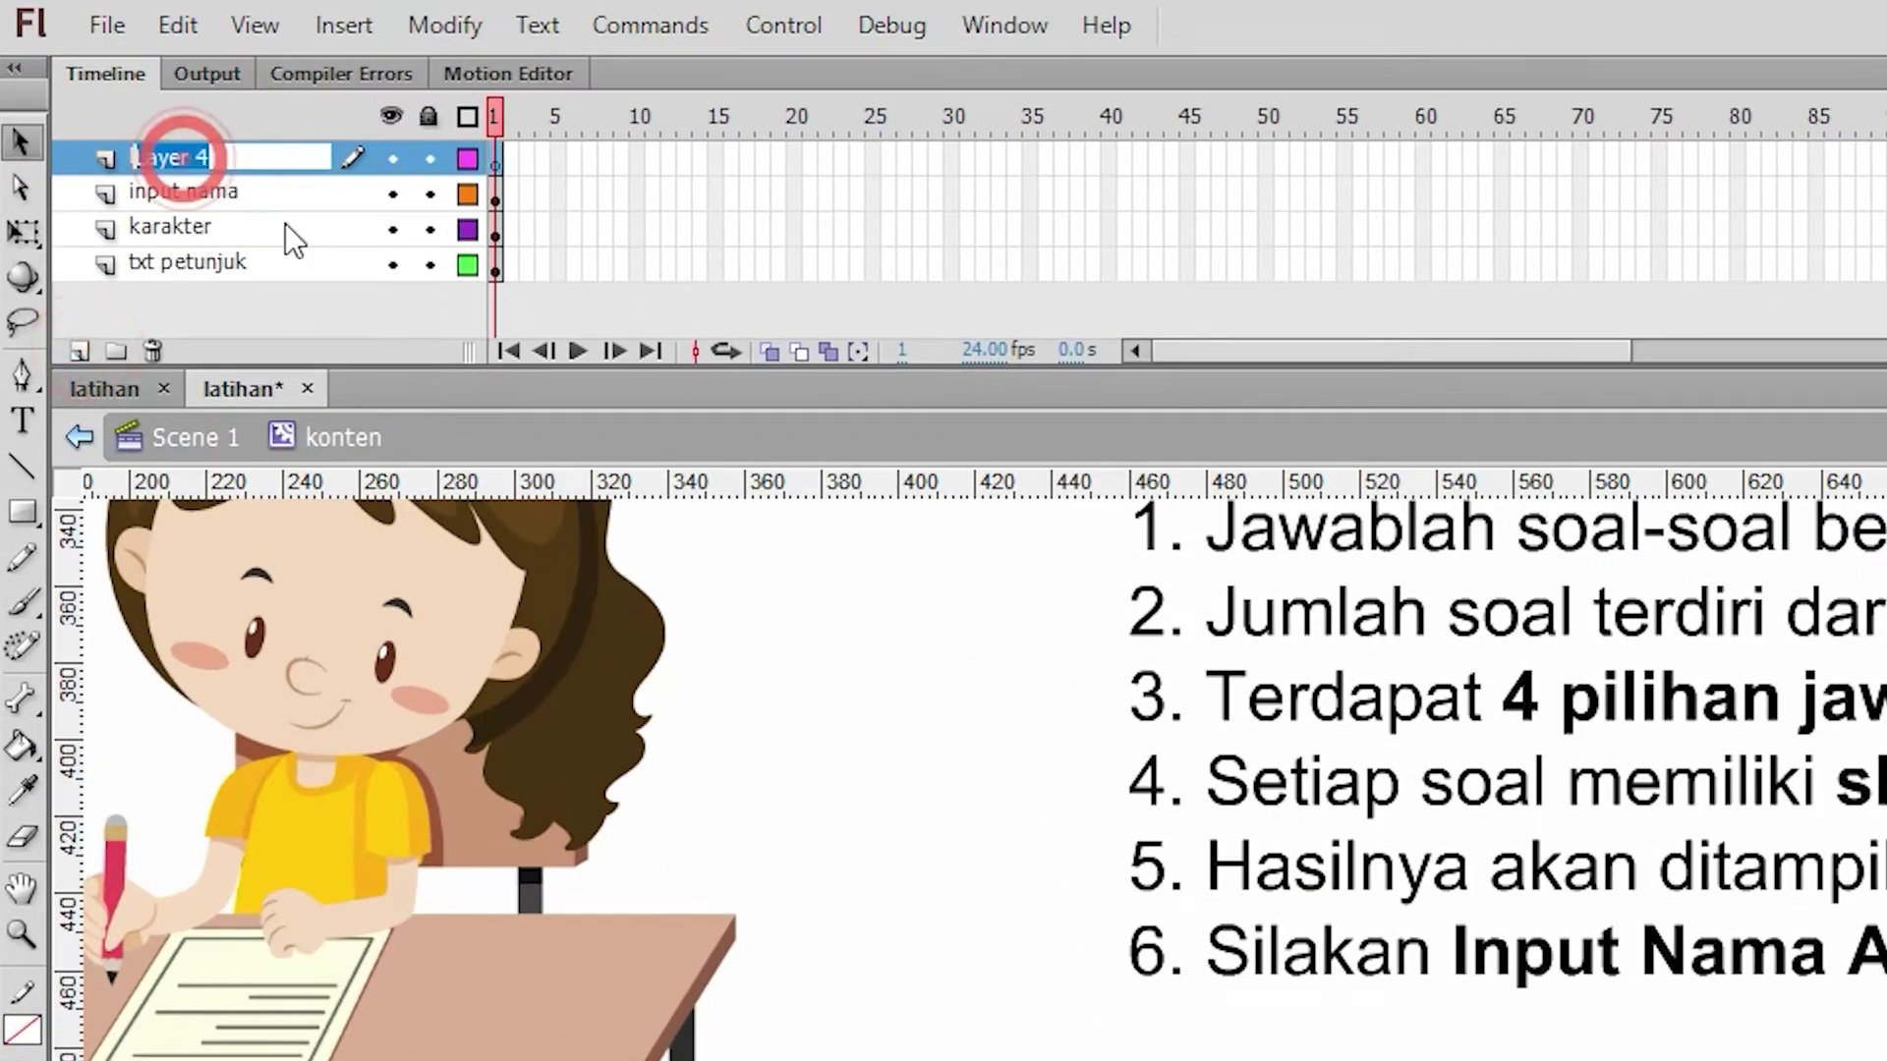
text(bg )
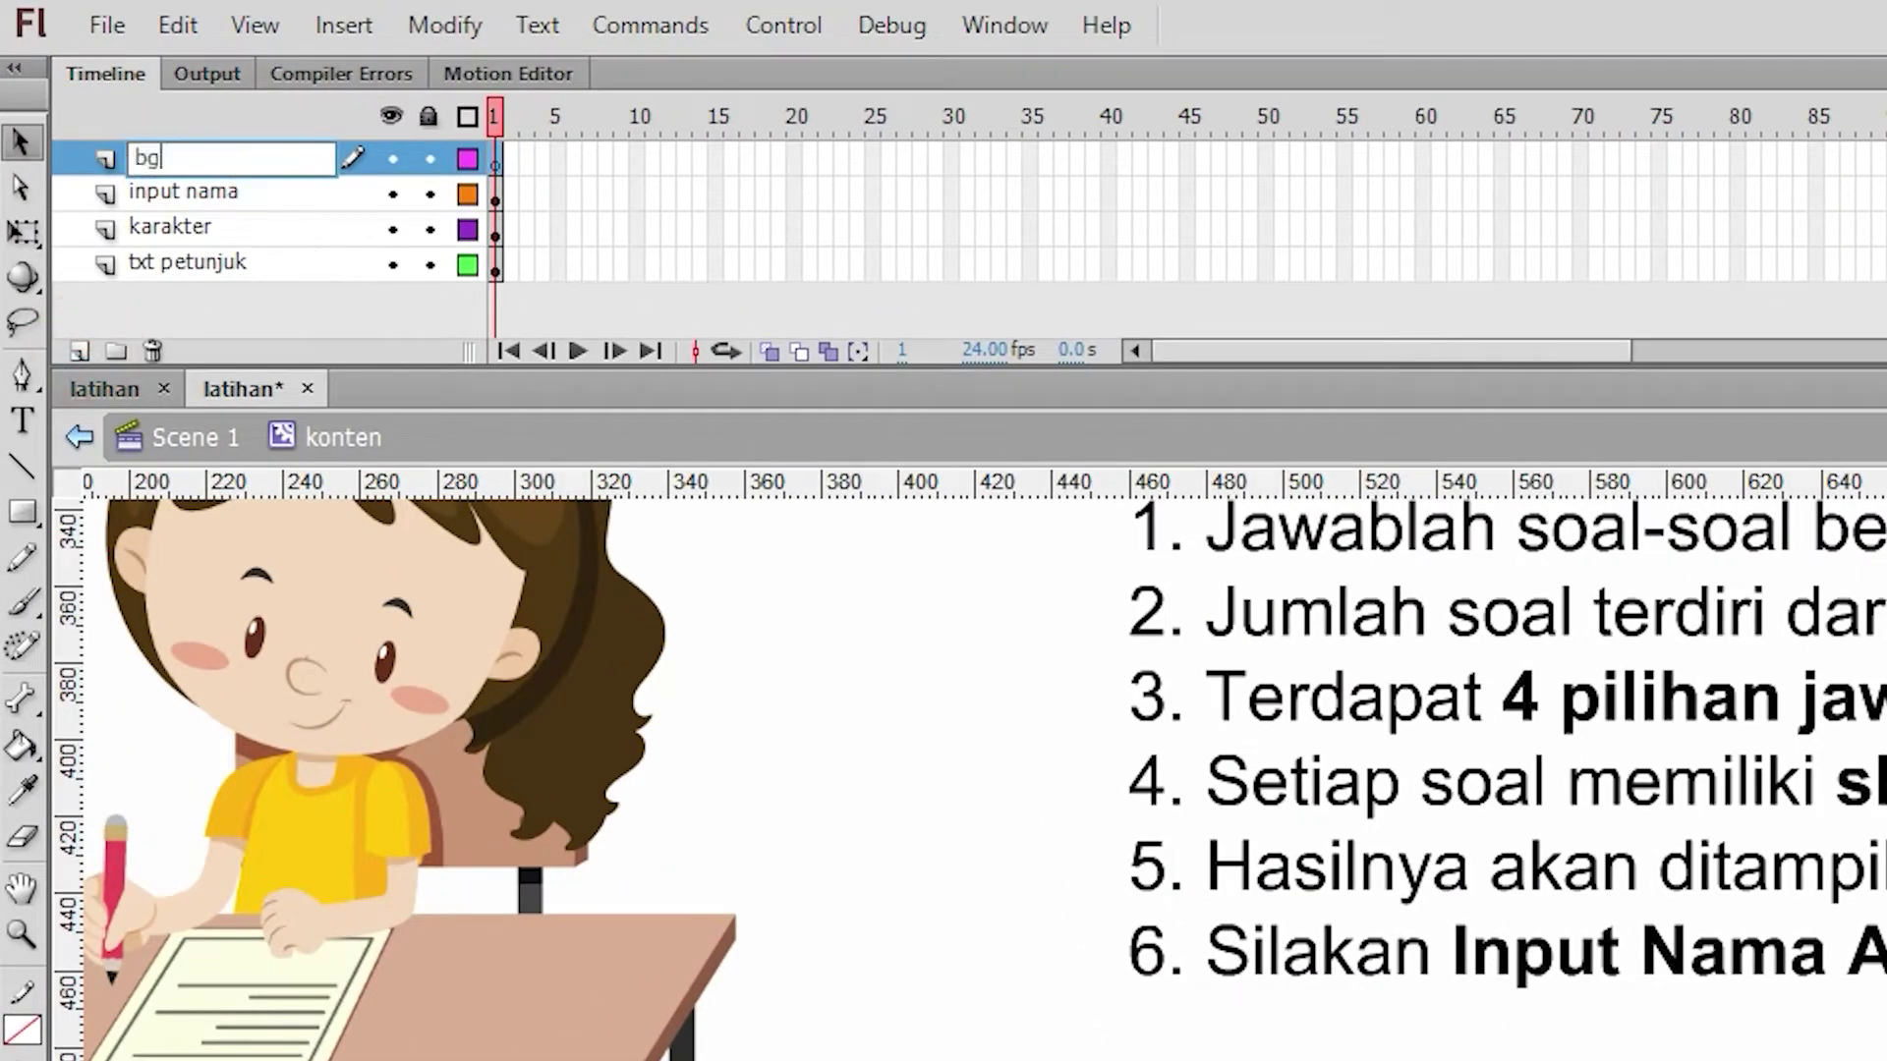
text(input teks)
key(Return)
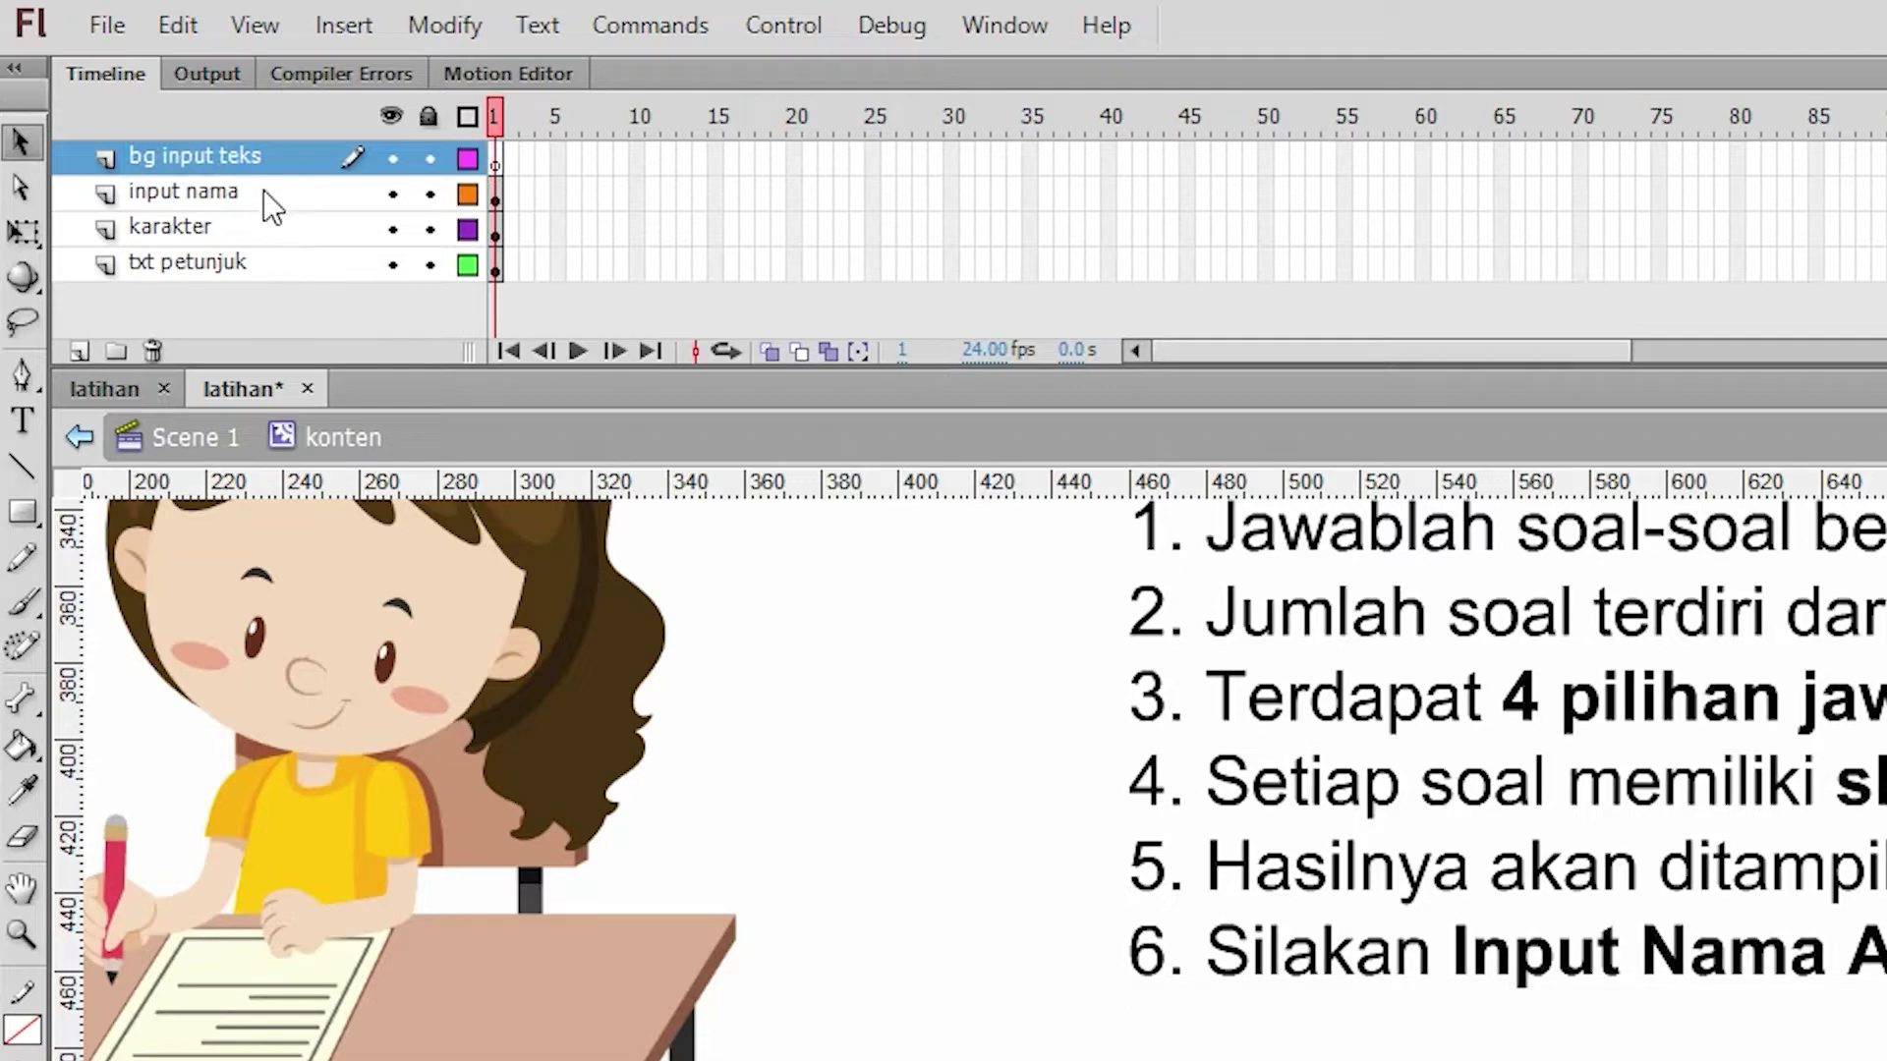
drag(253, 153, 279, 214)
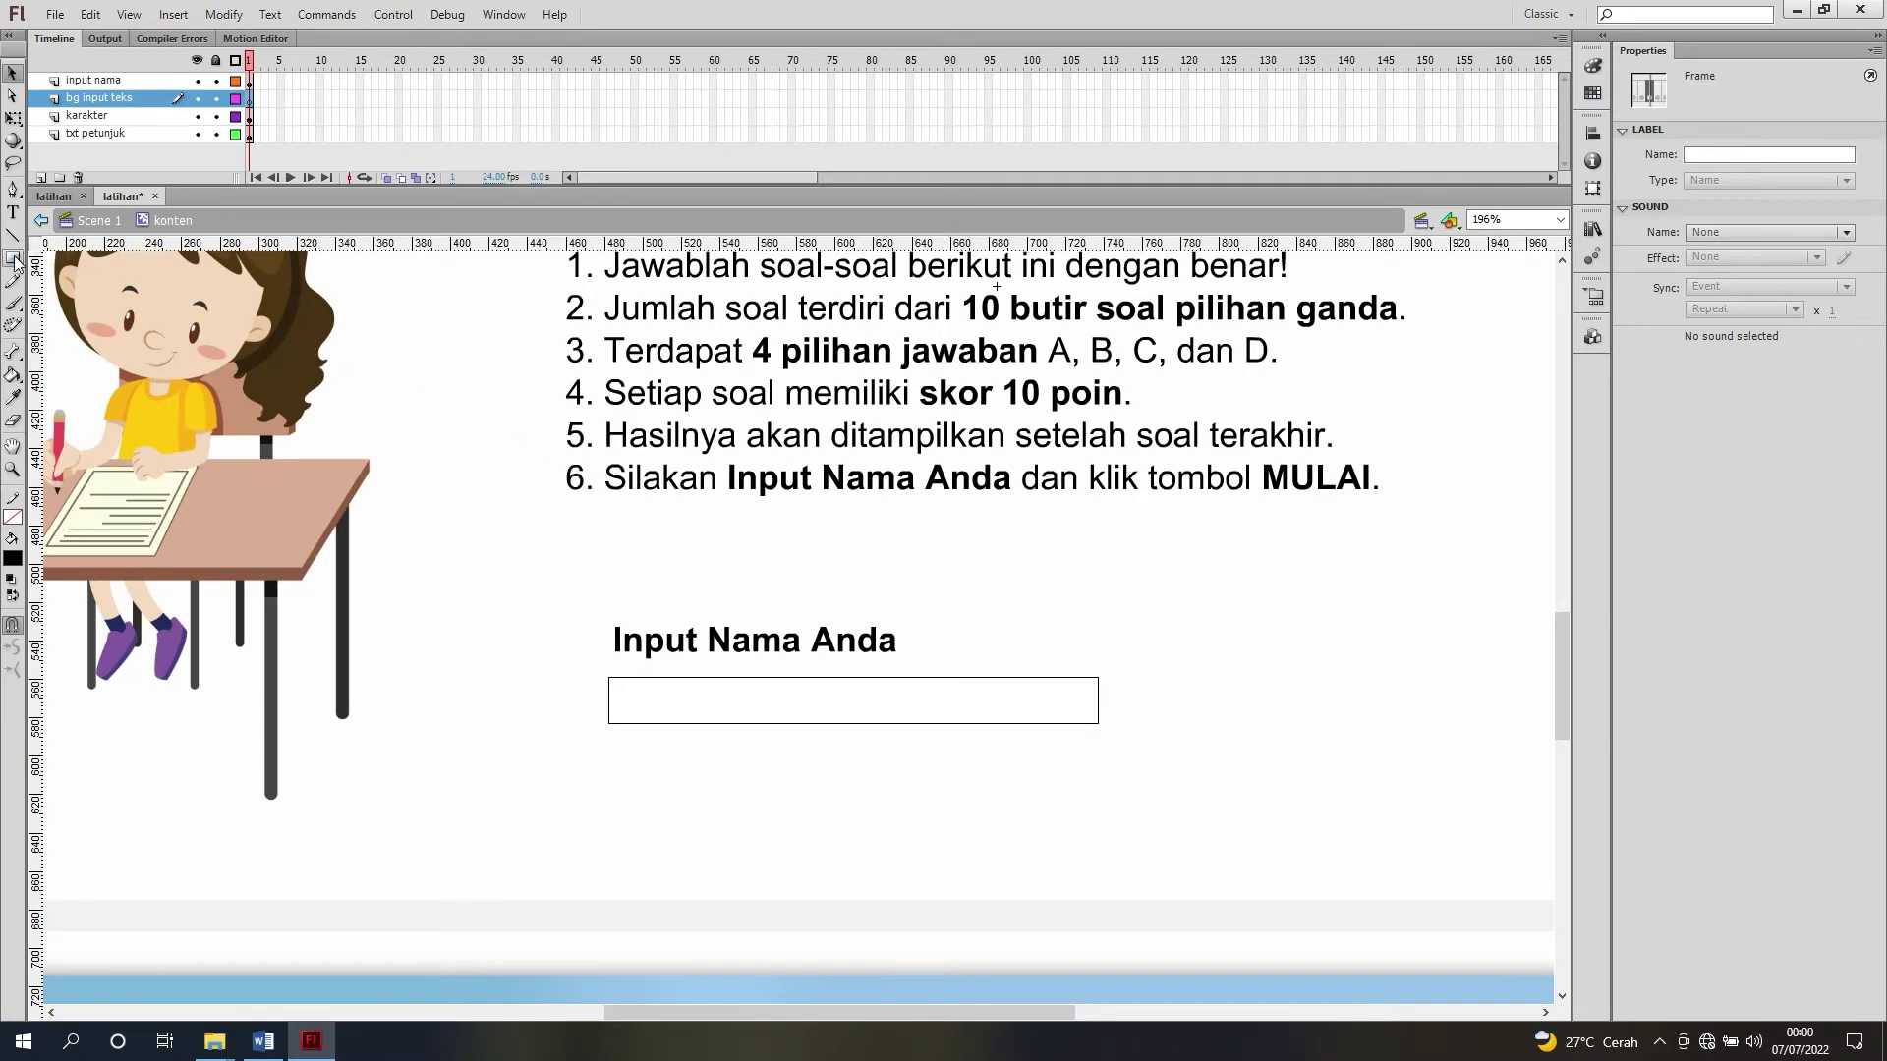
Step: Draw a strokeless light grey rectangle with 10 corner radius, about 290 × 96 px, behind the Input Nama Anda label and field
click(13, 259)
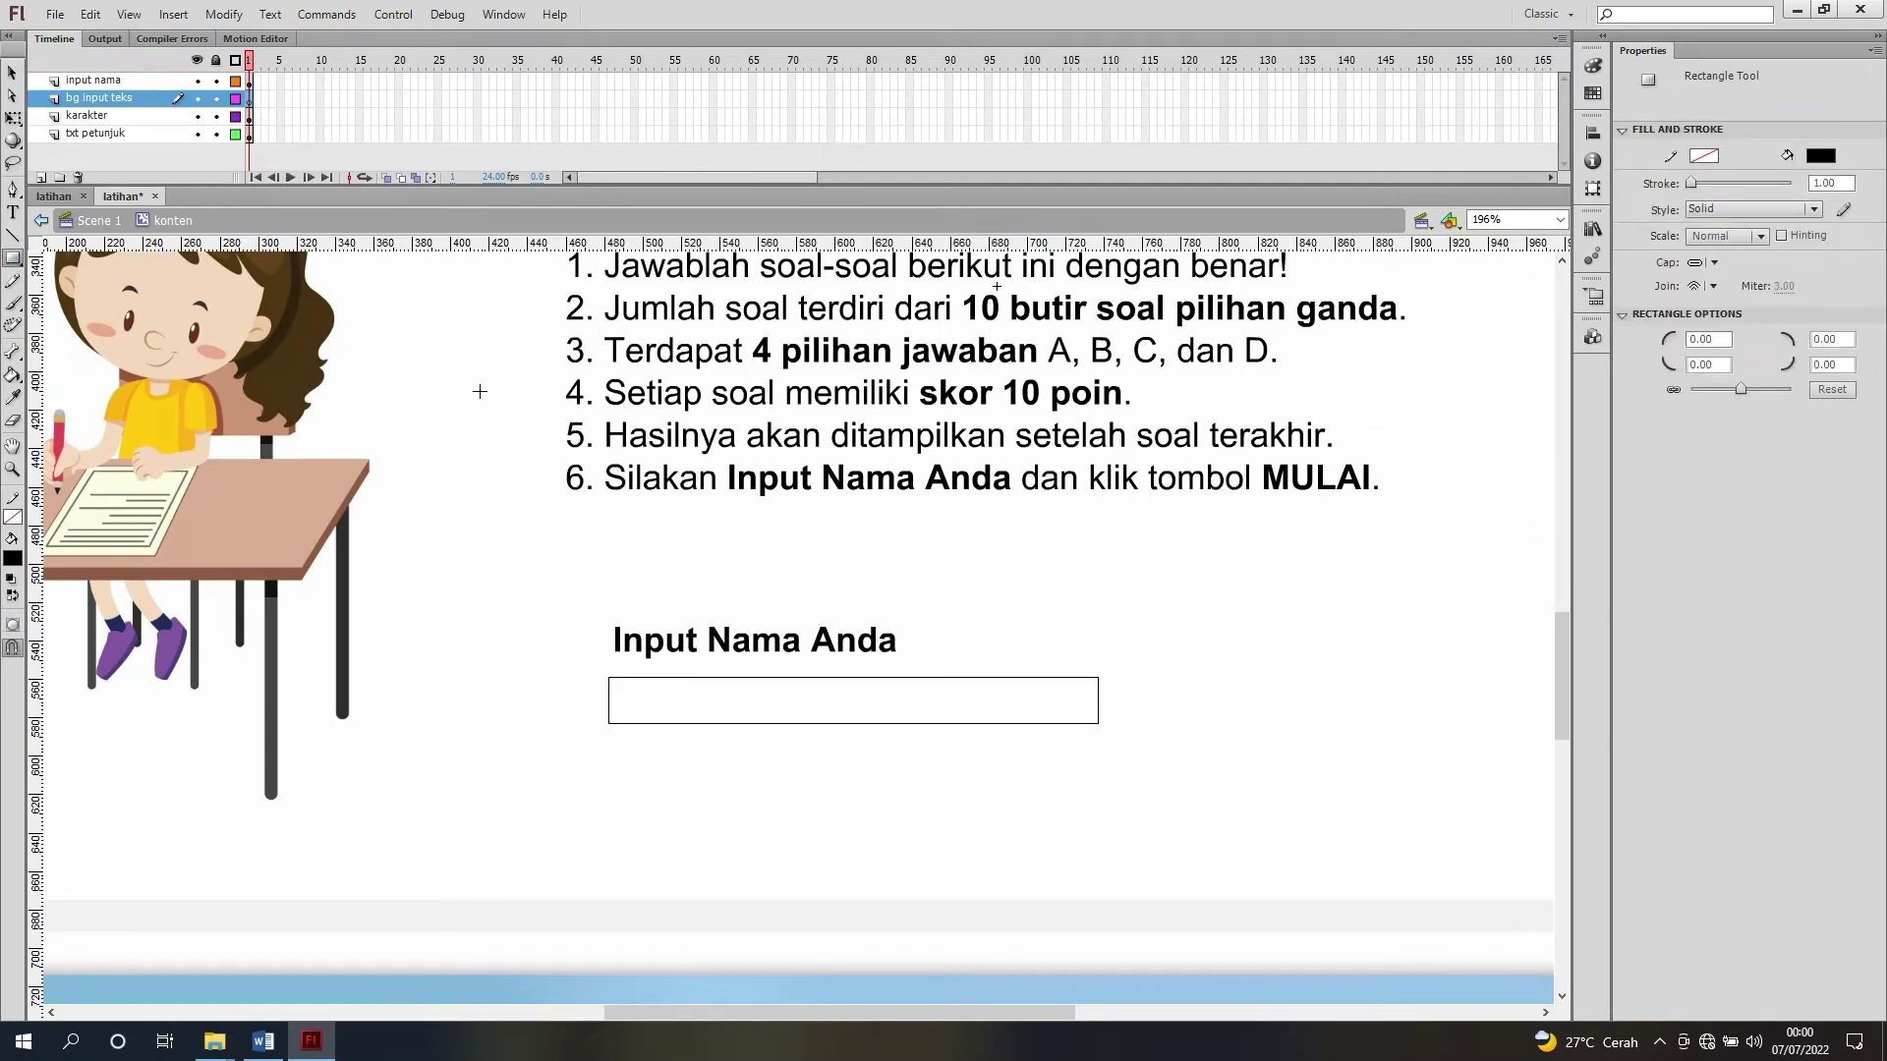
drag(731, 1011, 683, 1012)
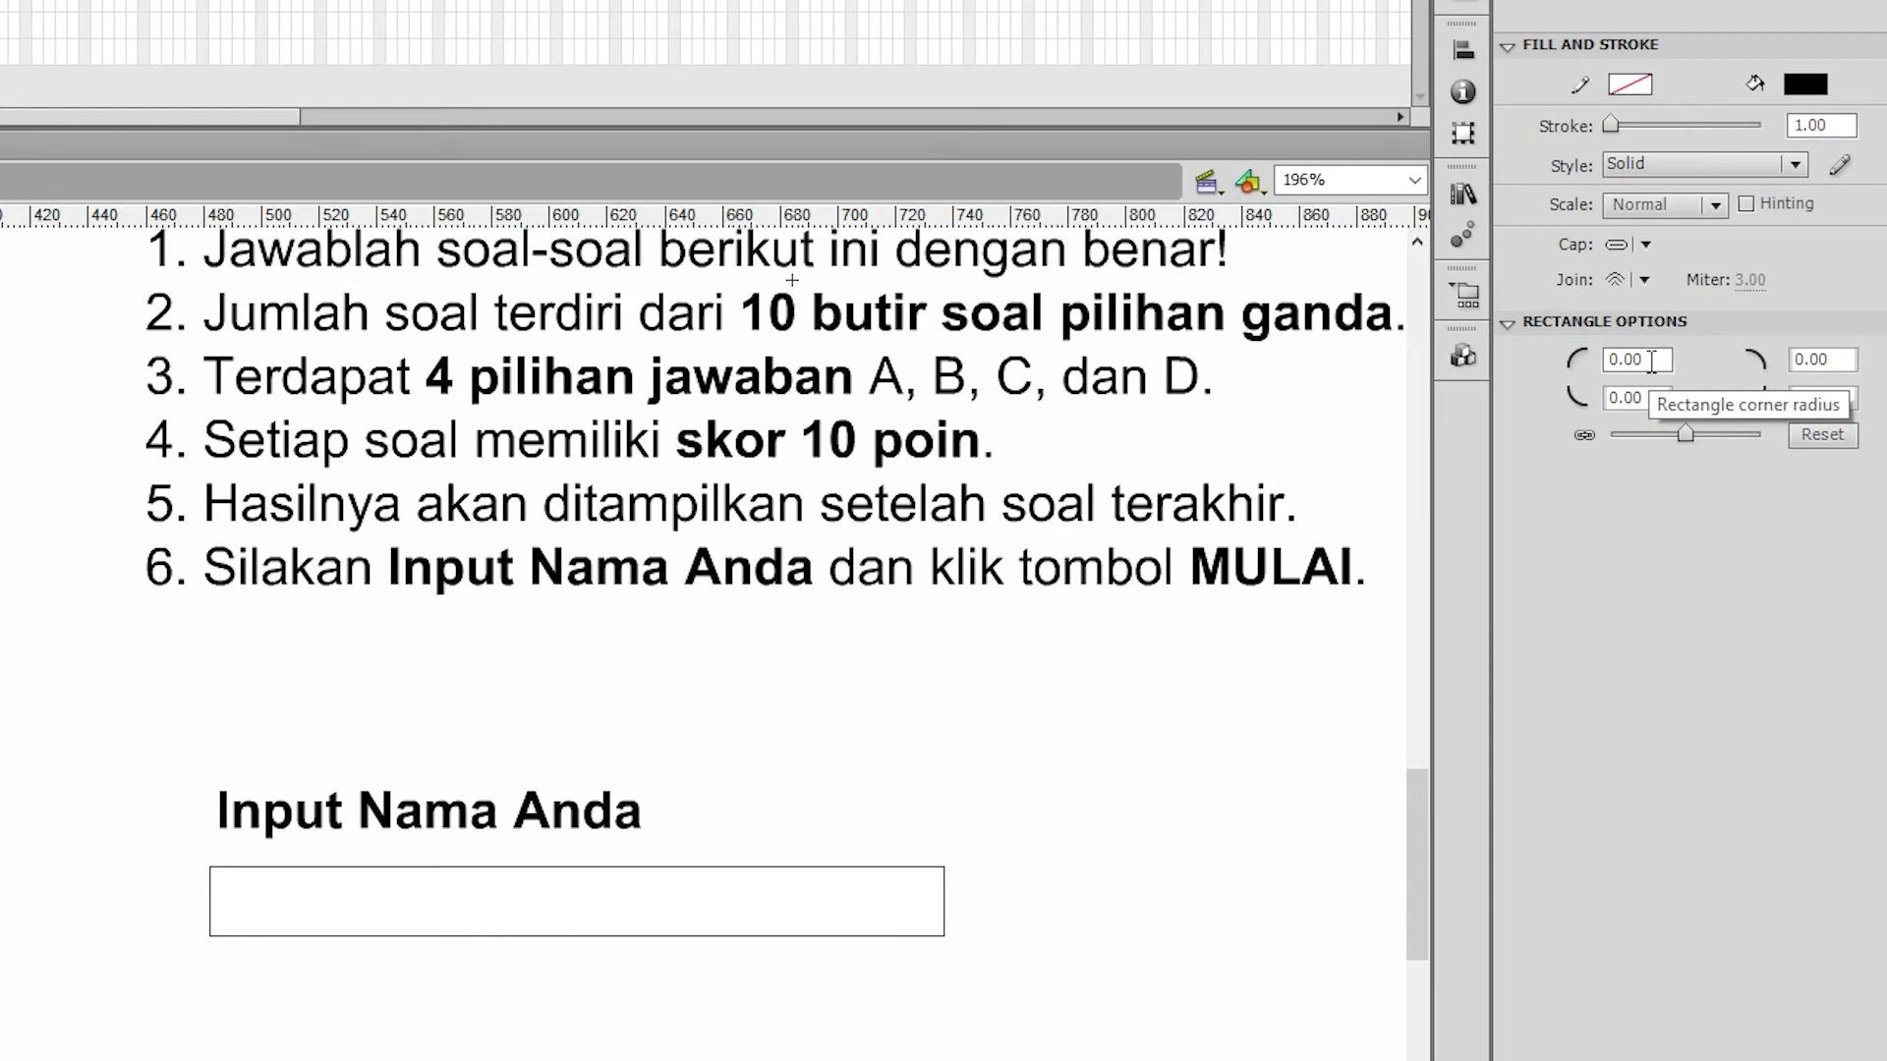
click(1652, 363)
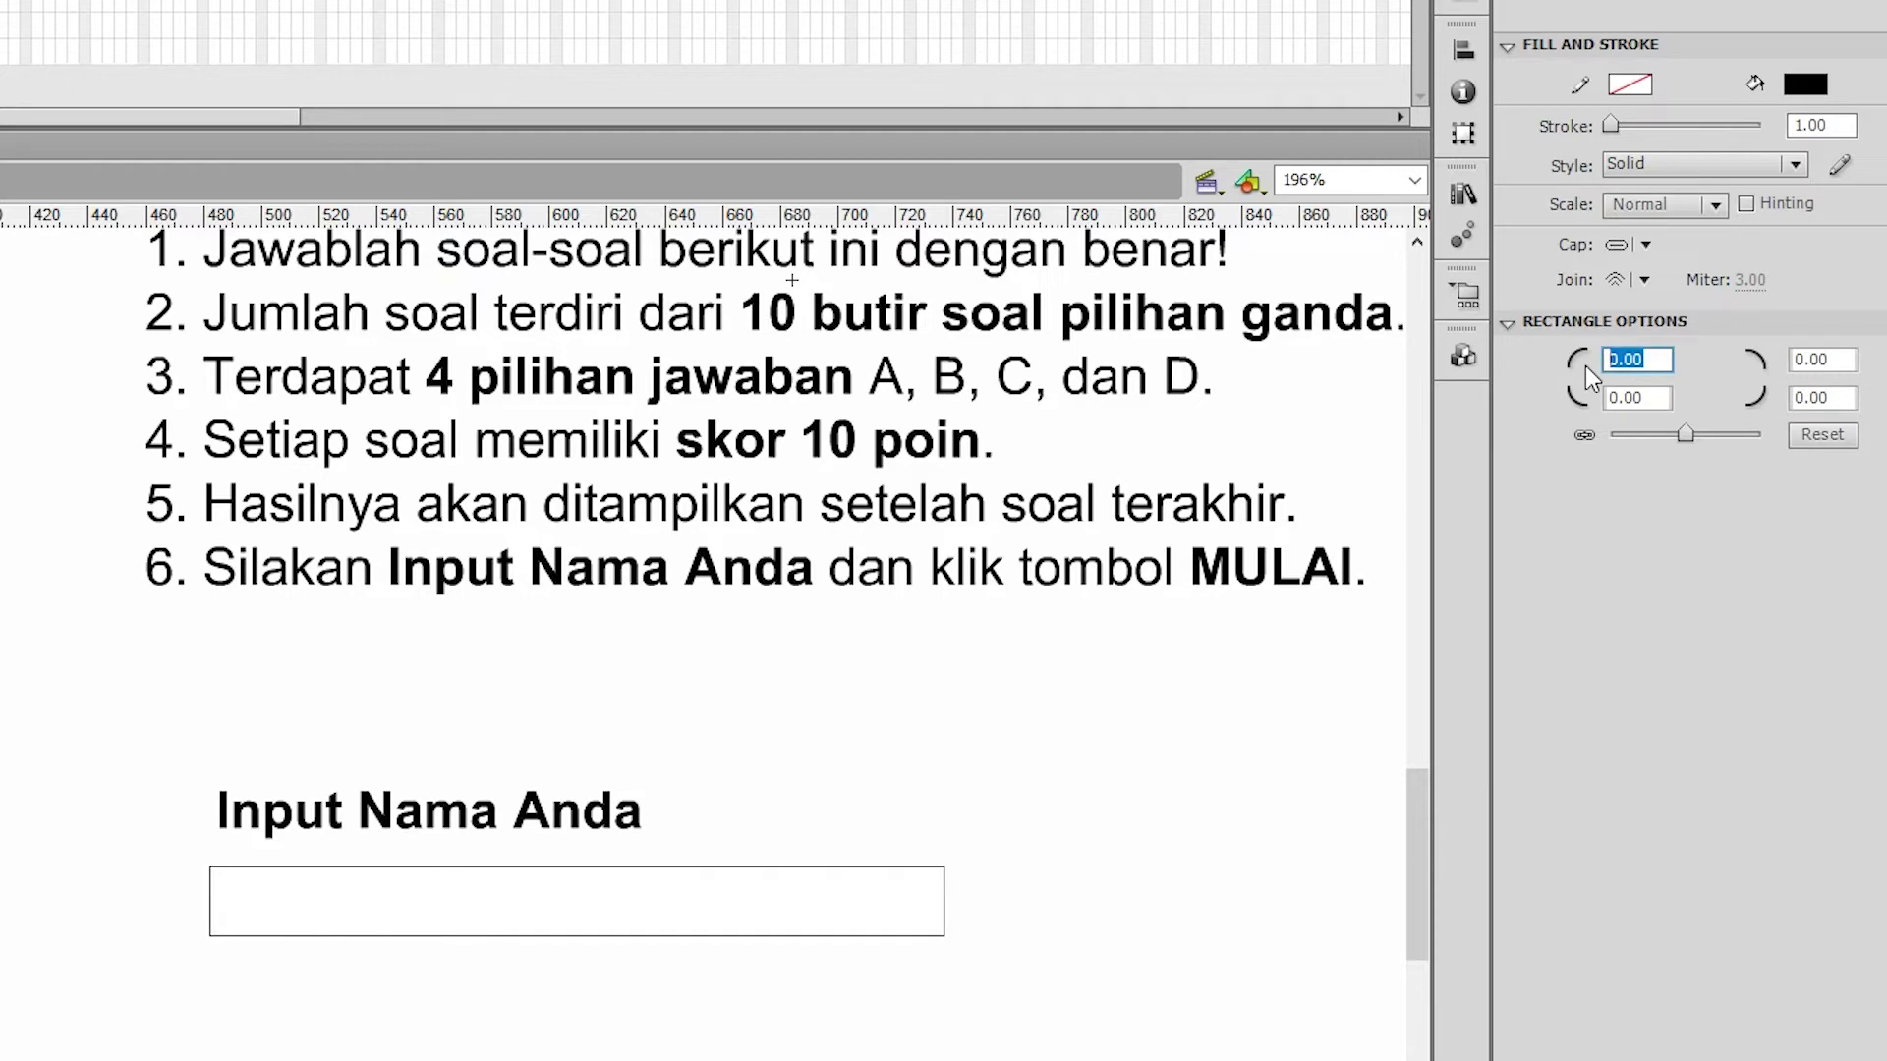
text(10)
key(Return)
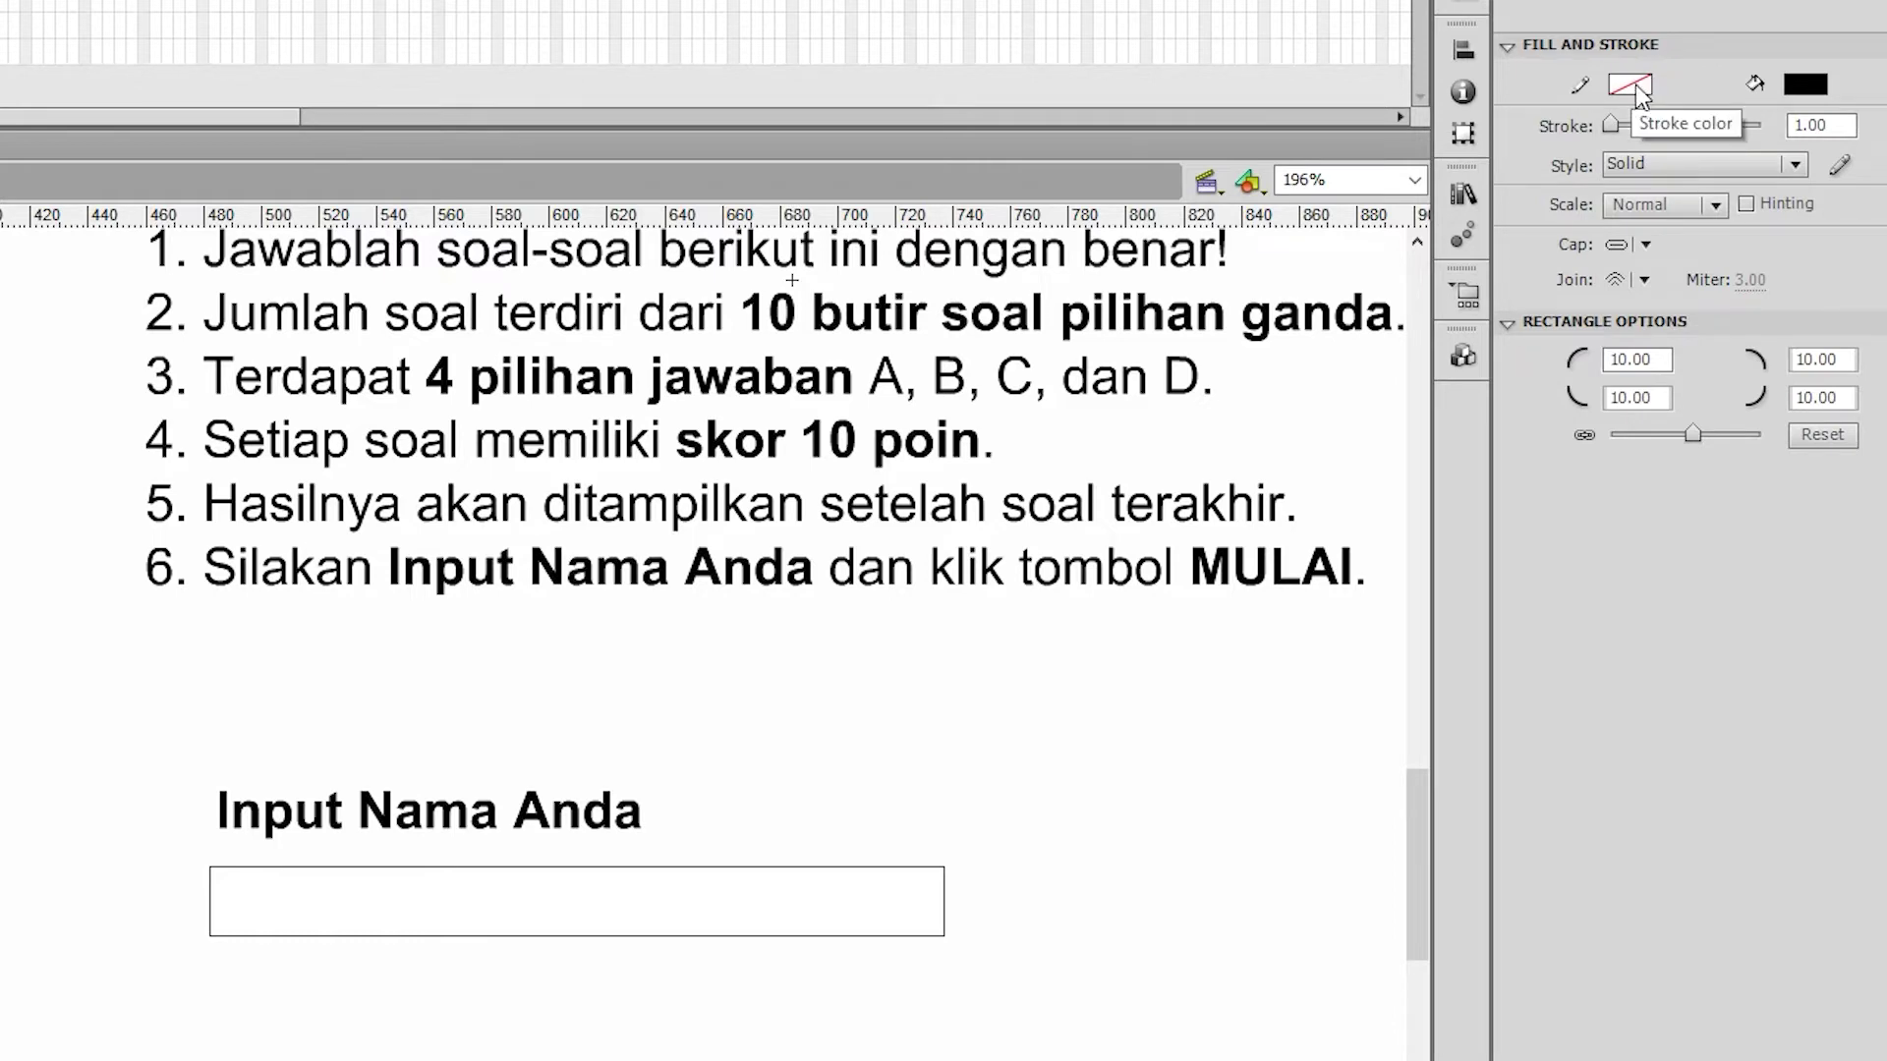
click(1811, 83)
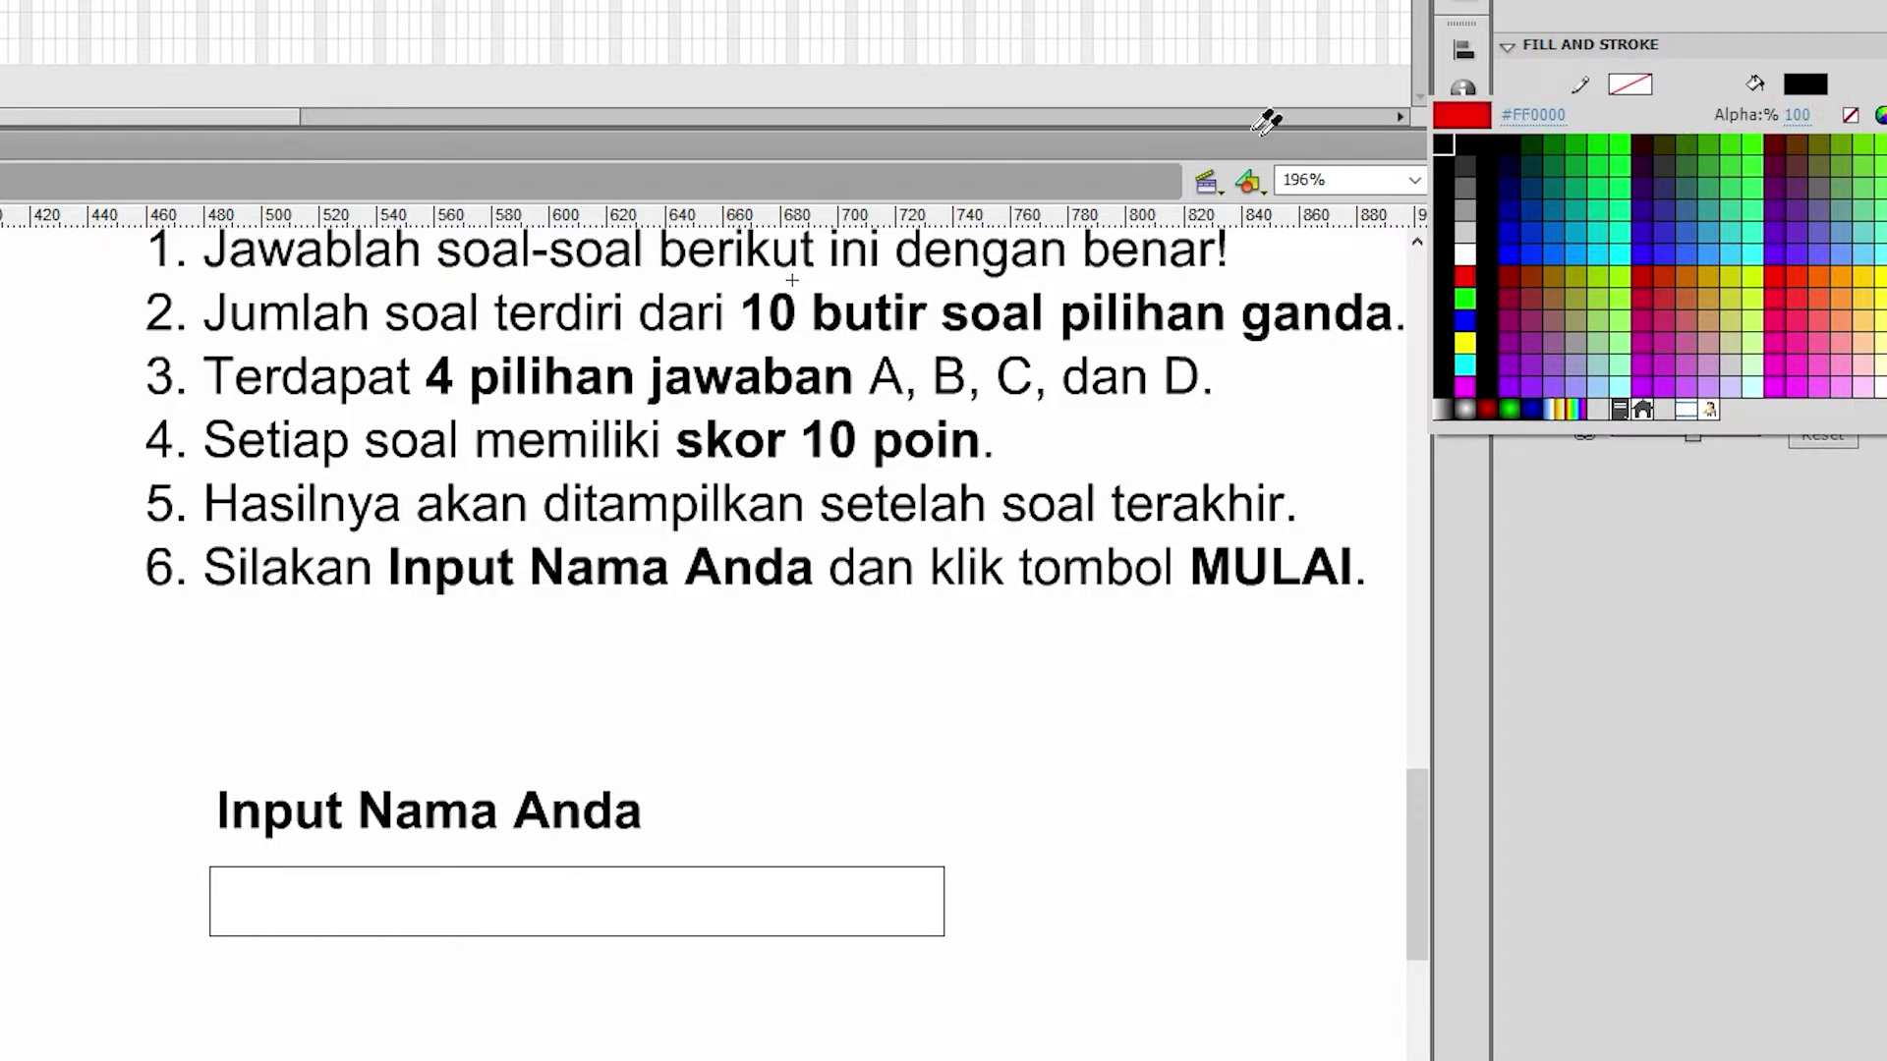
click(1185, 88)
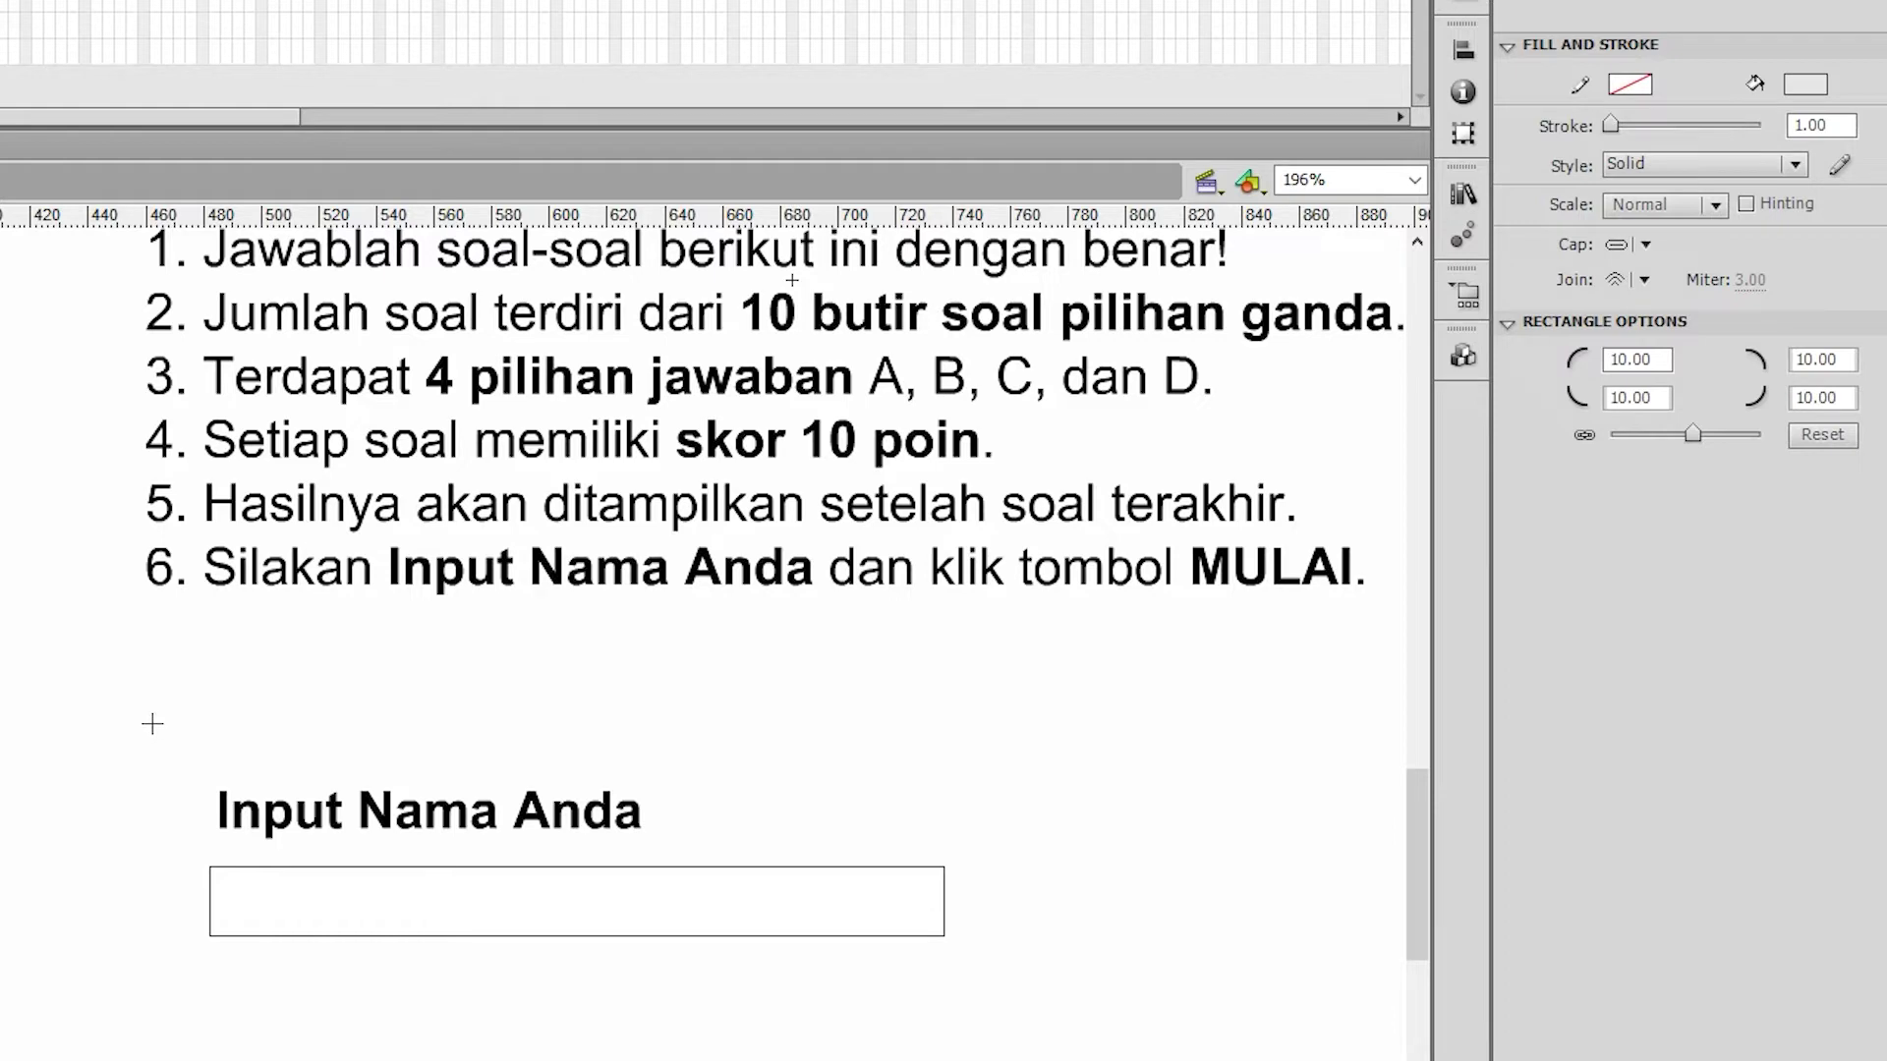
drag(153, 724, 1002, 999)
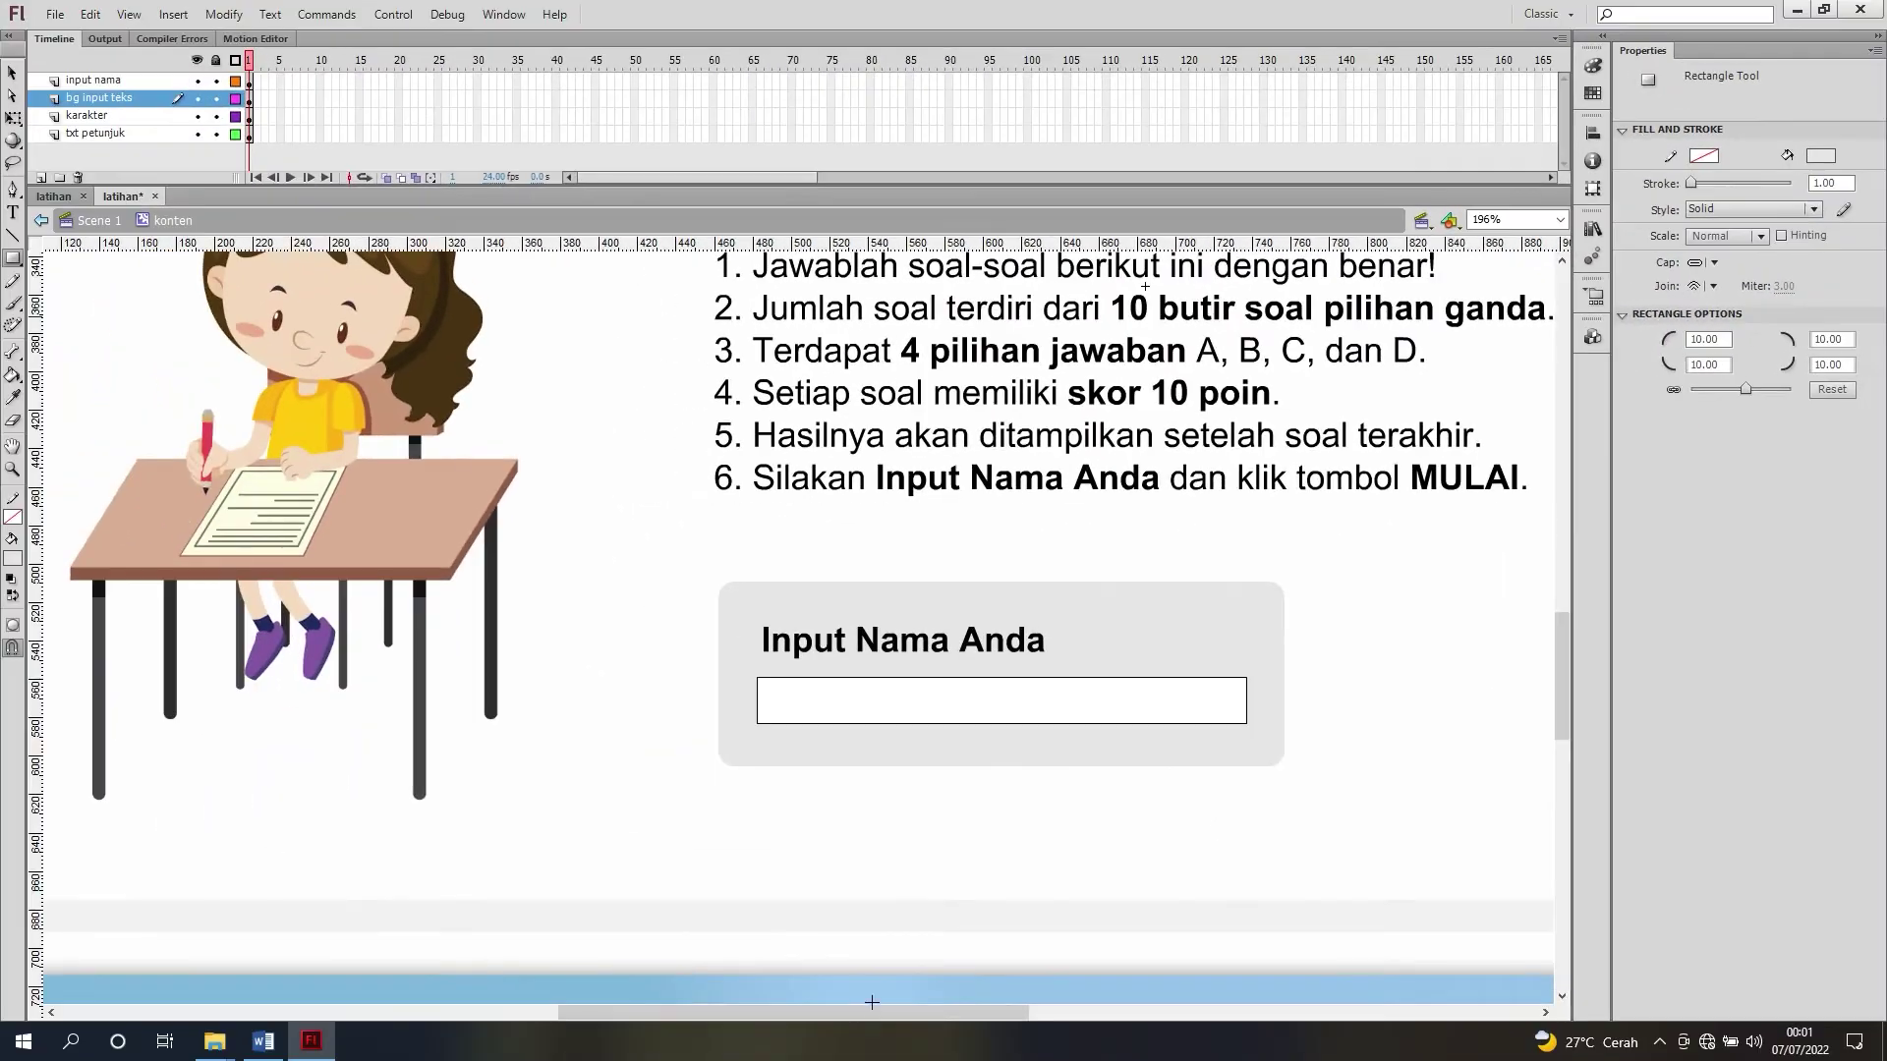
drag(872, 1010, 976, 1020)
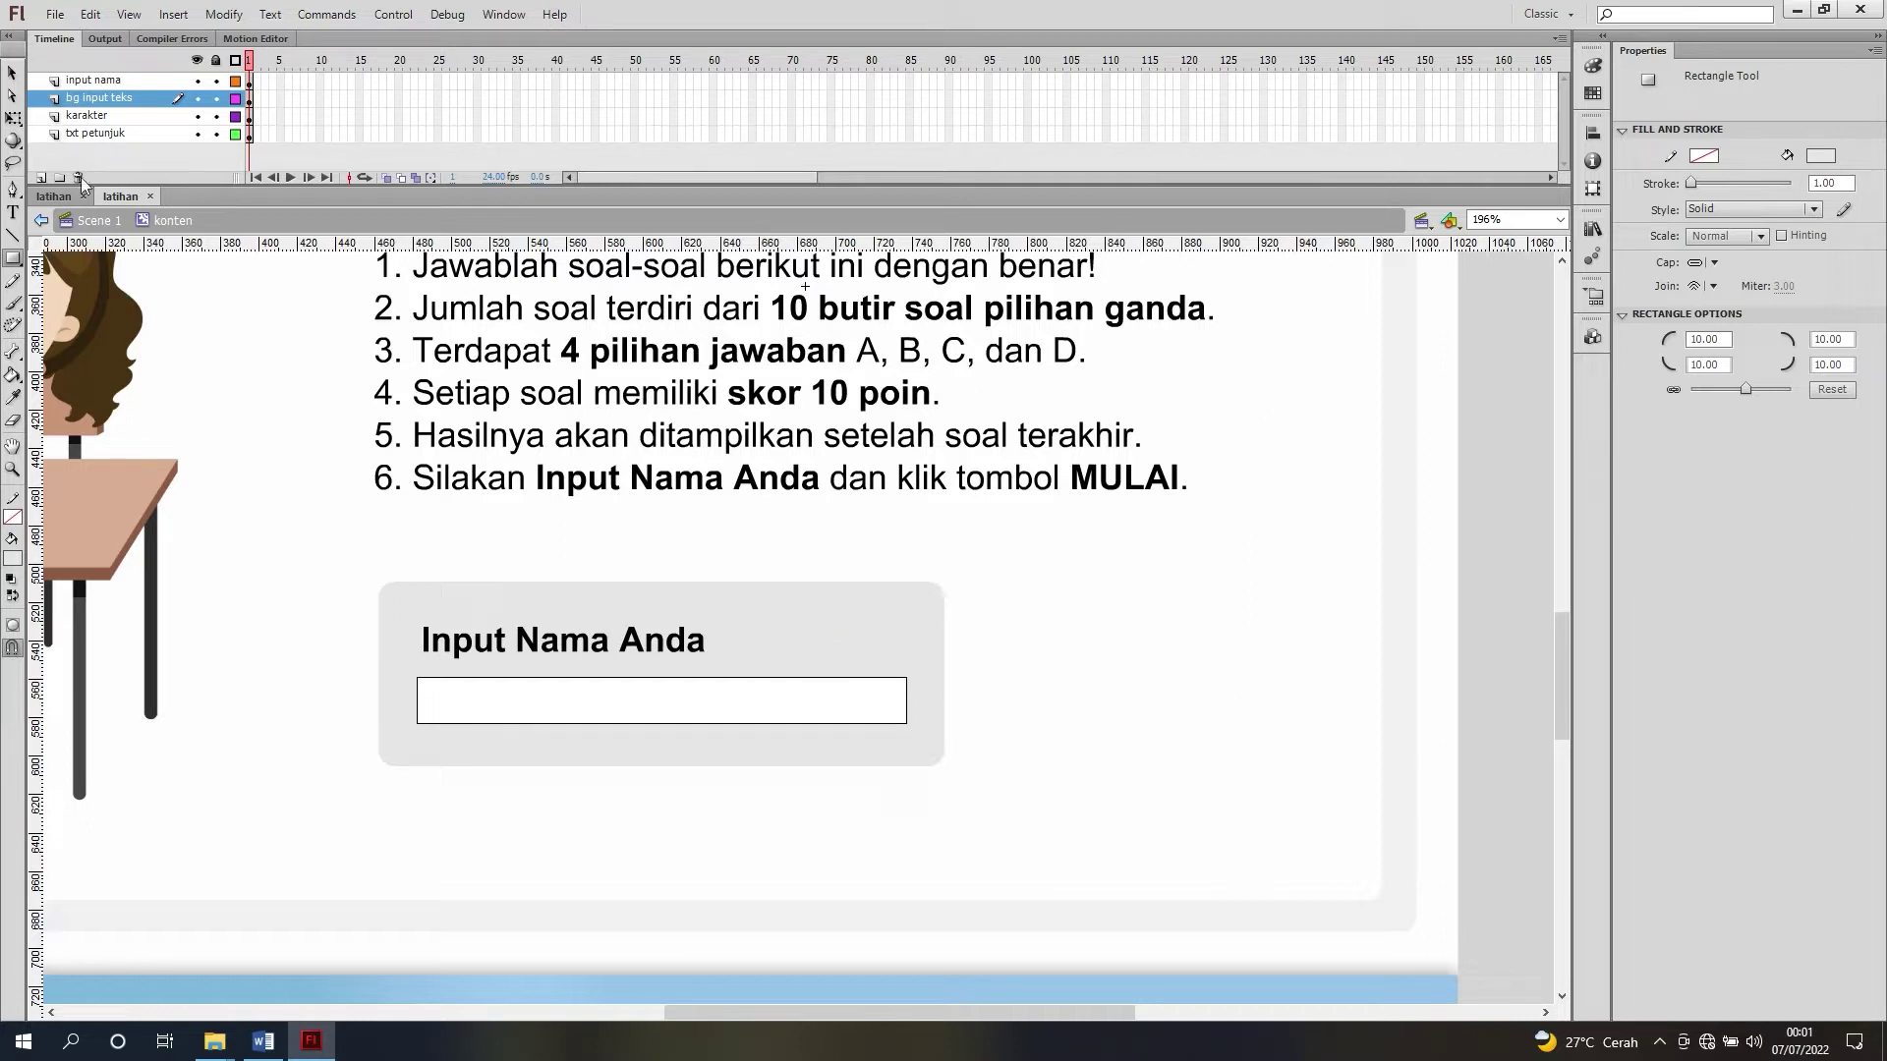
Step: In the input nama layer, place the btn mulai button from the finished latihan document's library to the right of the grey background
click(12, 73)
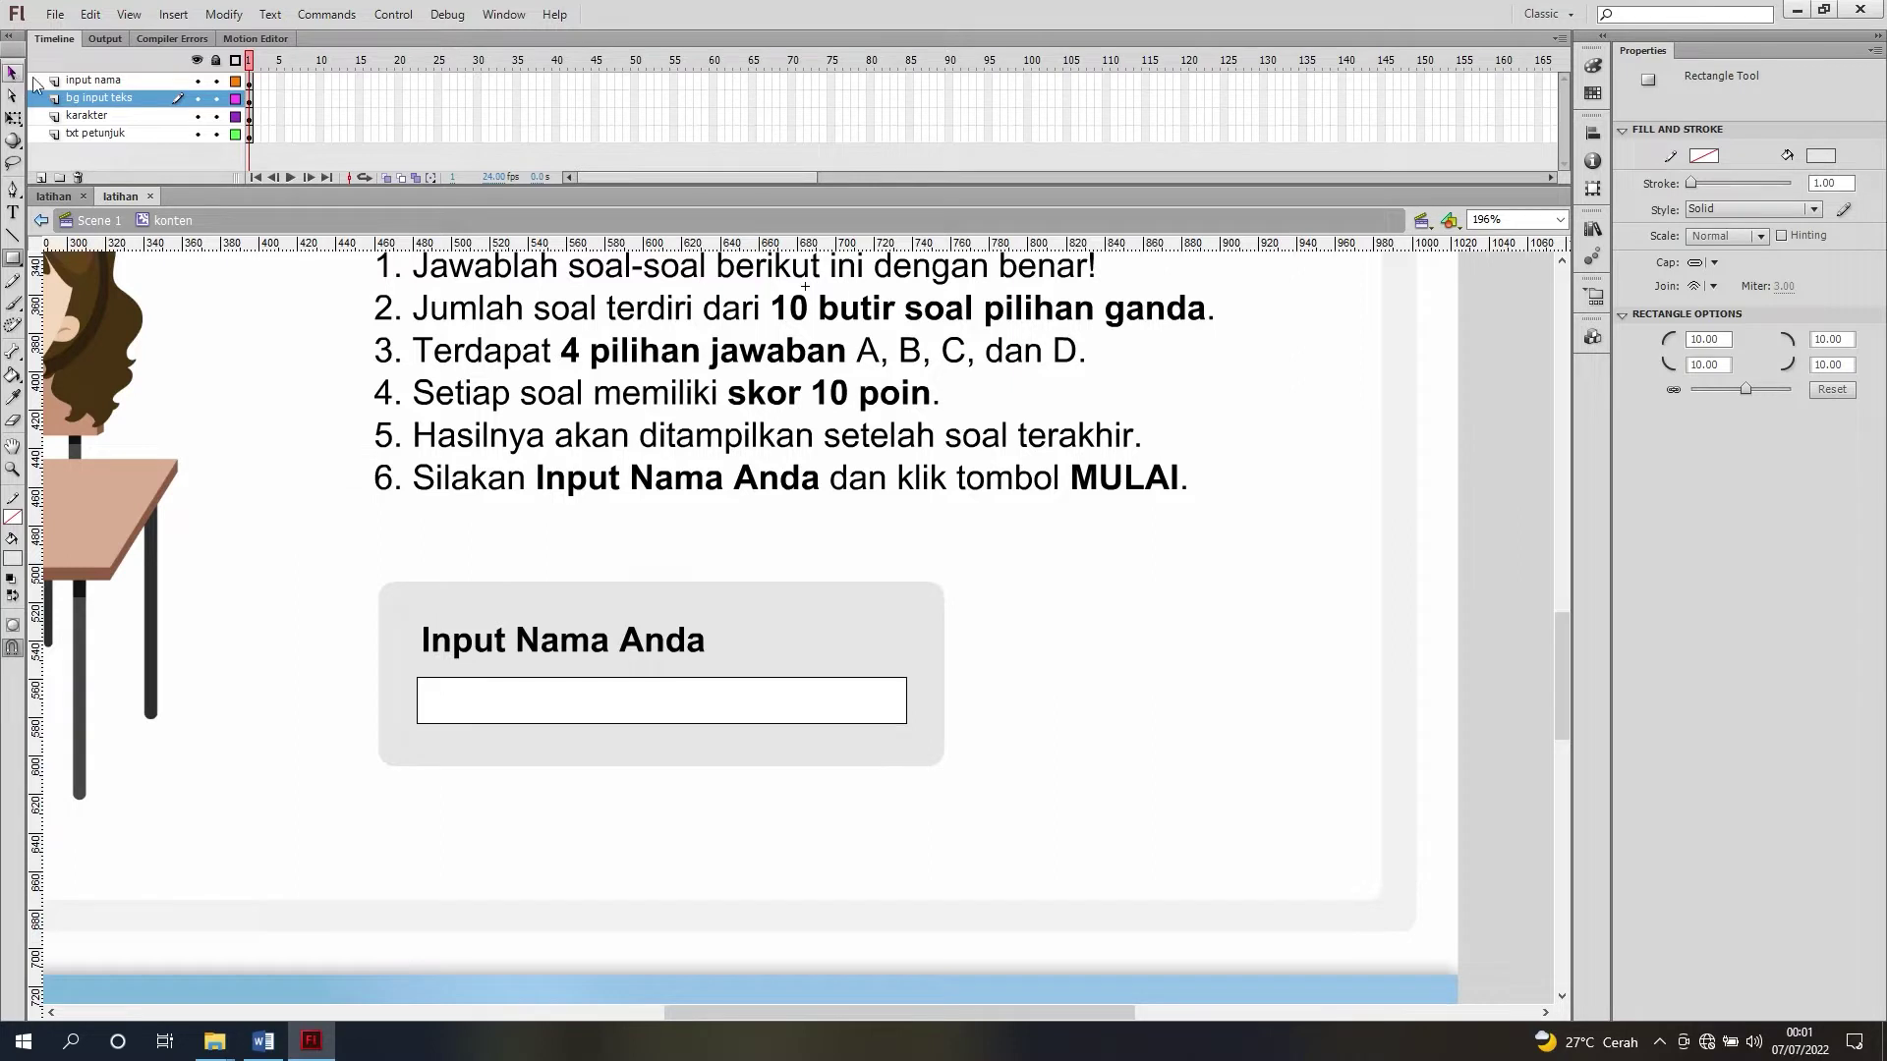
click(104, 82)
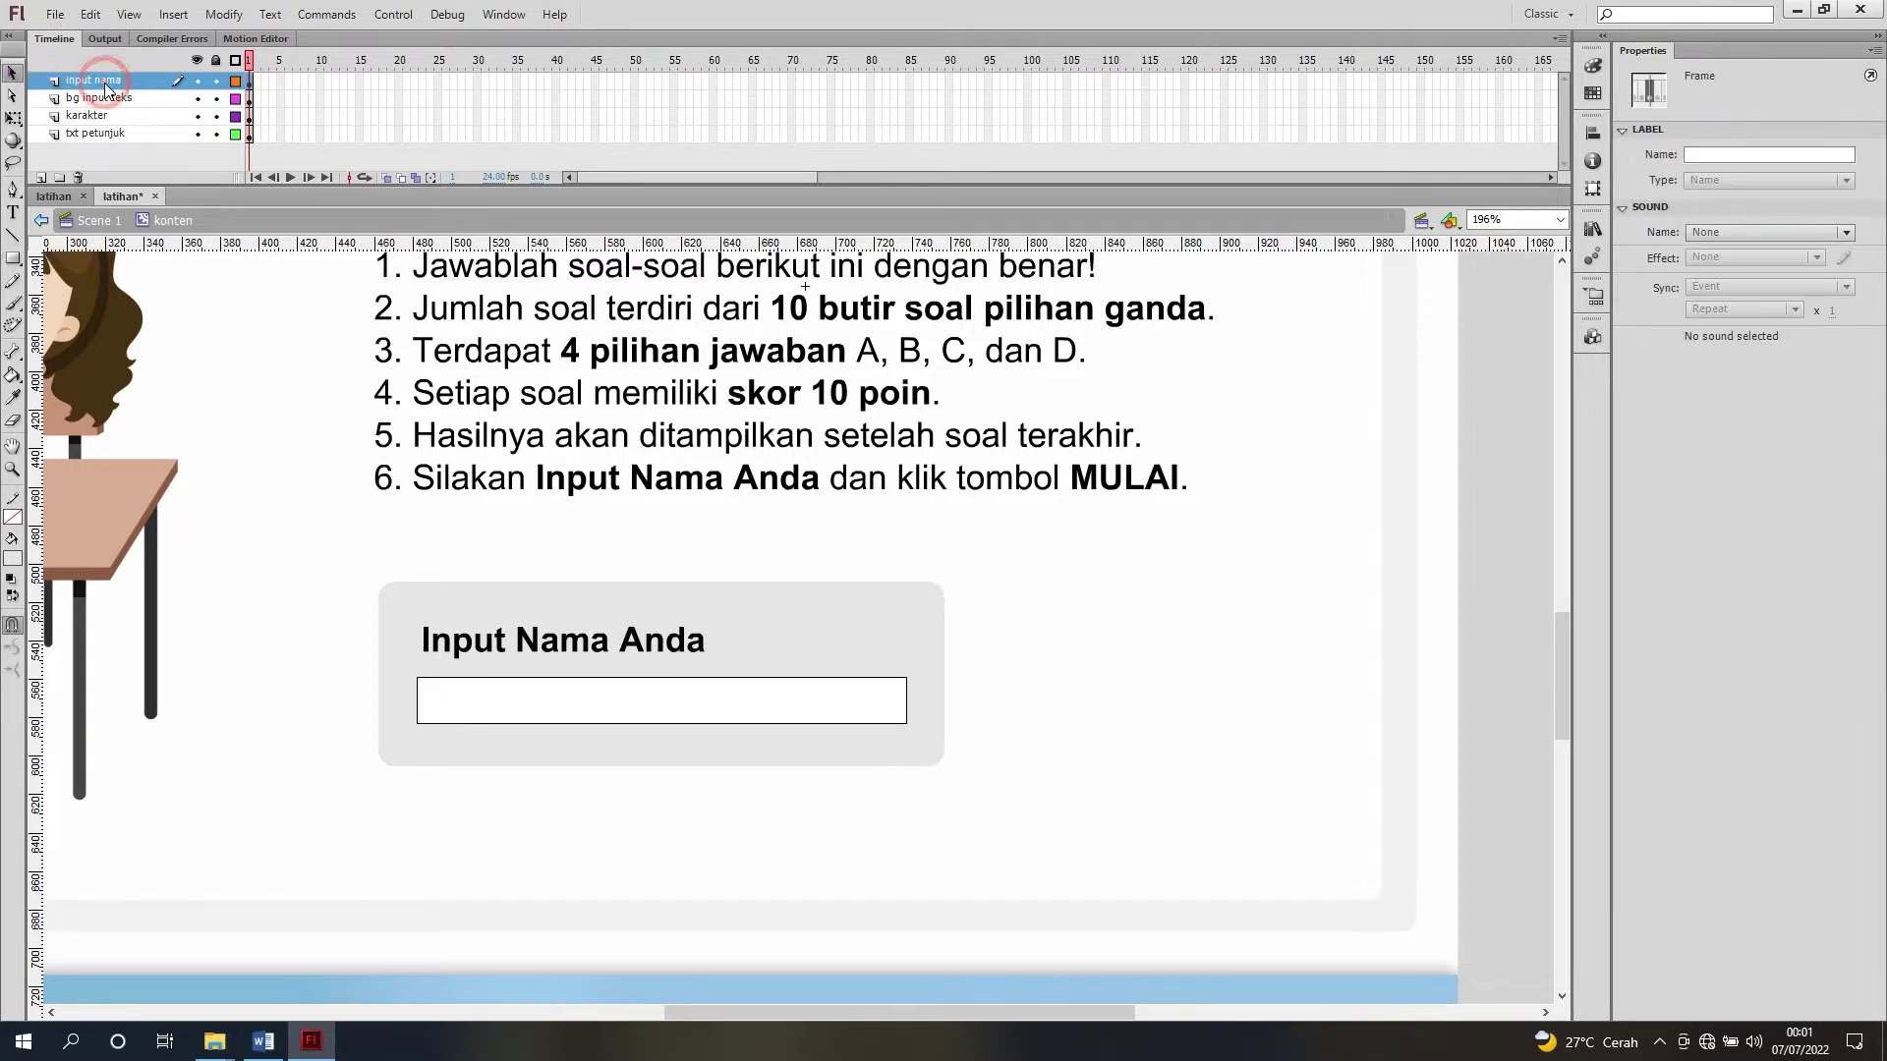
click(1012, 652)
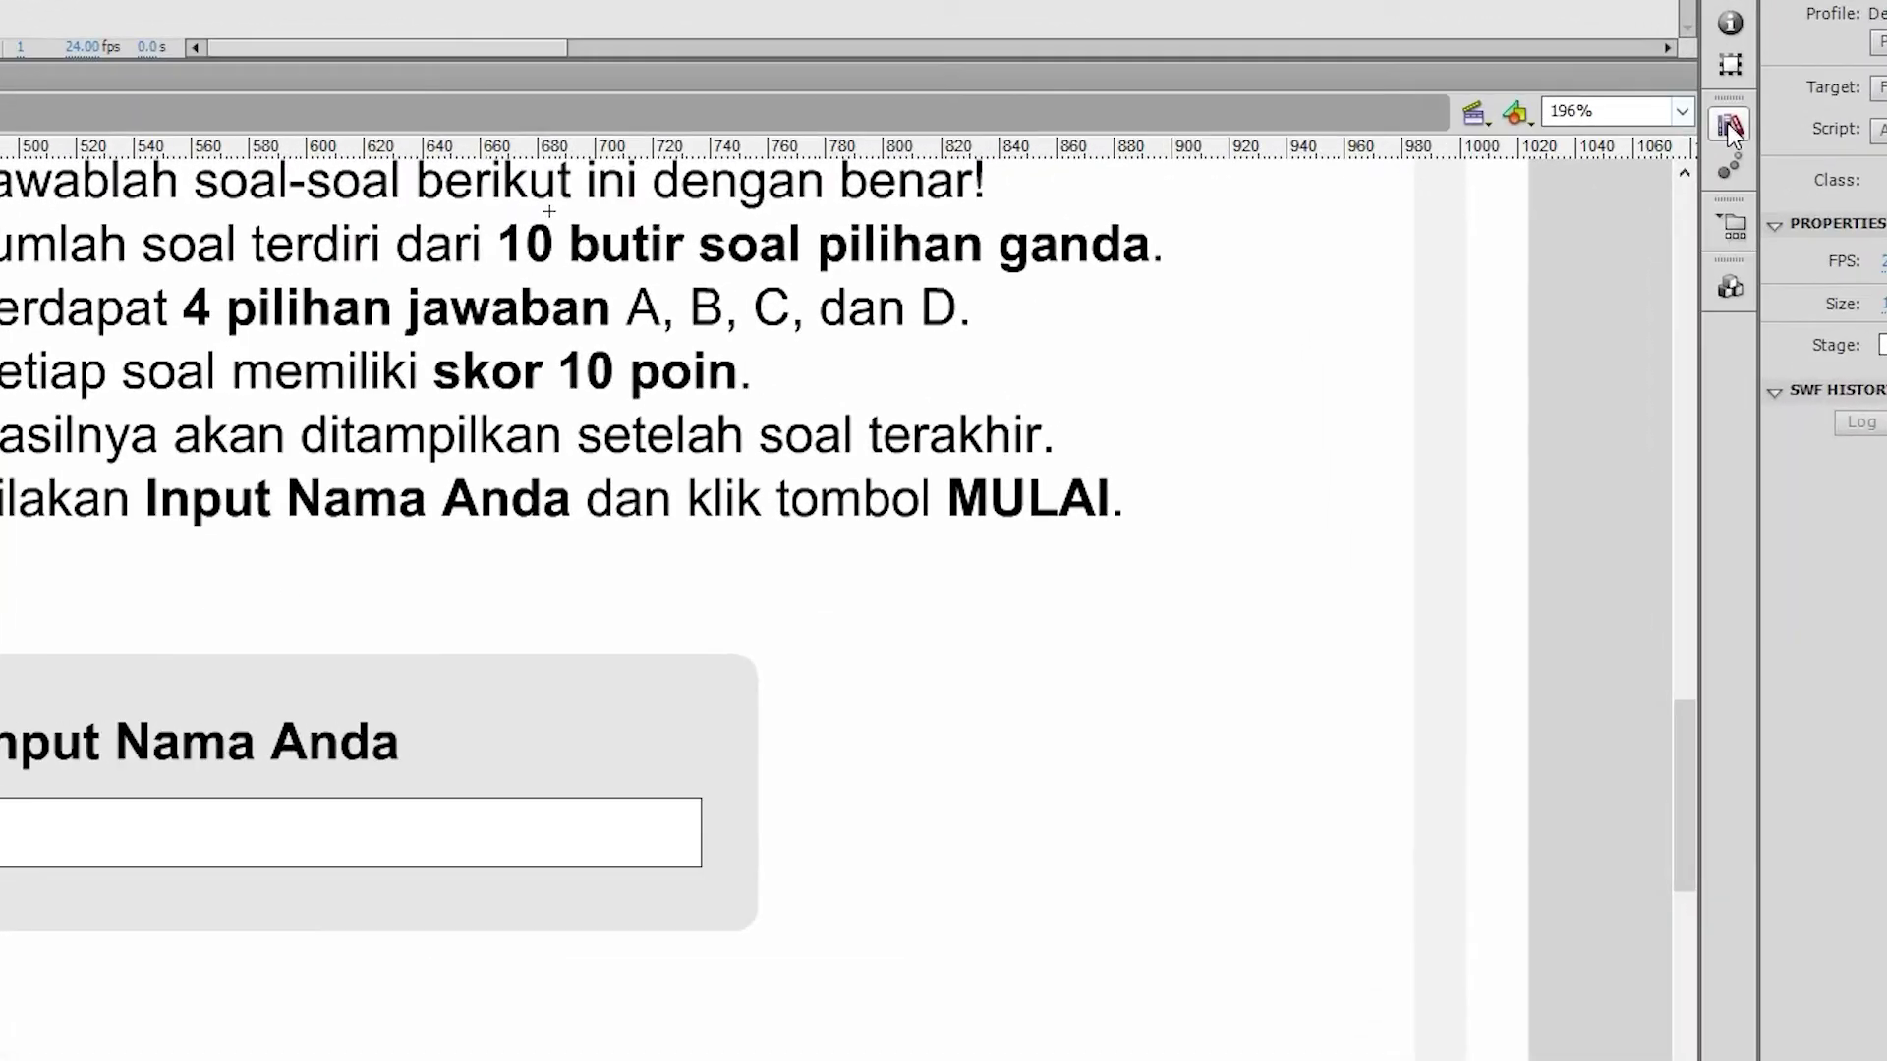
click(1593, 229)
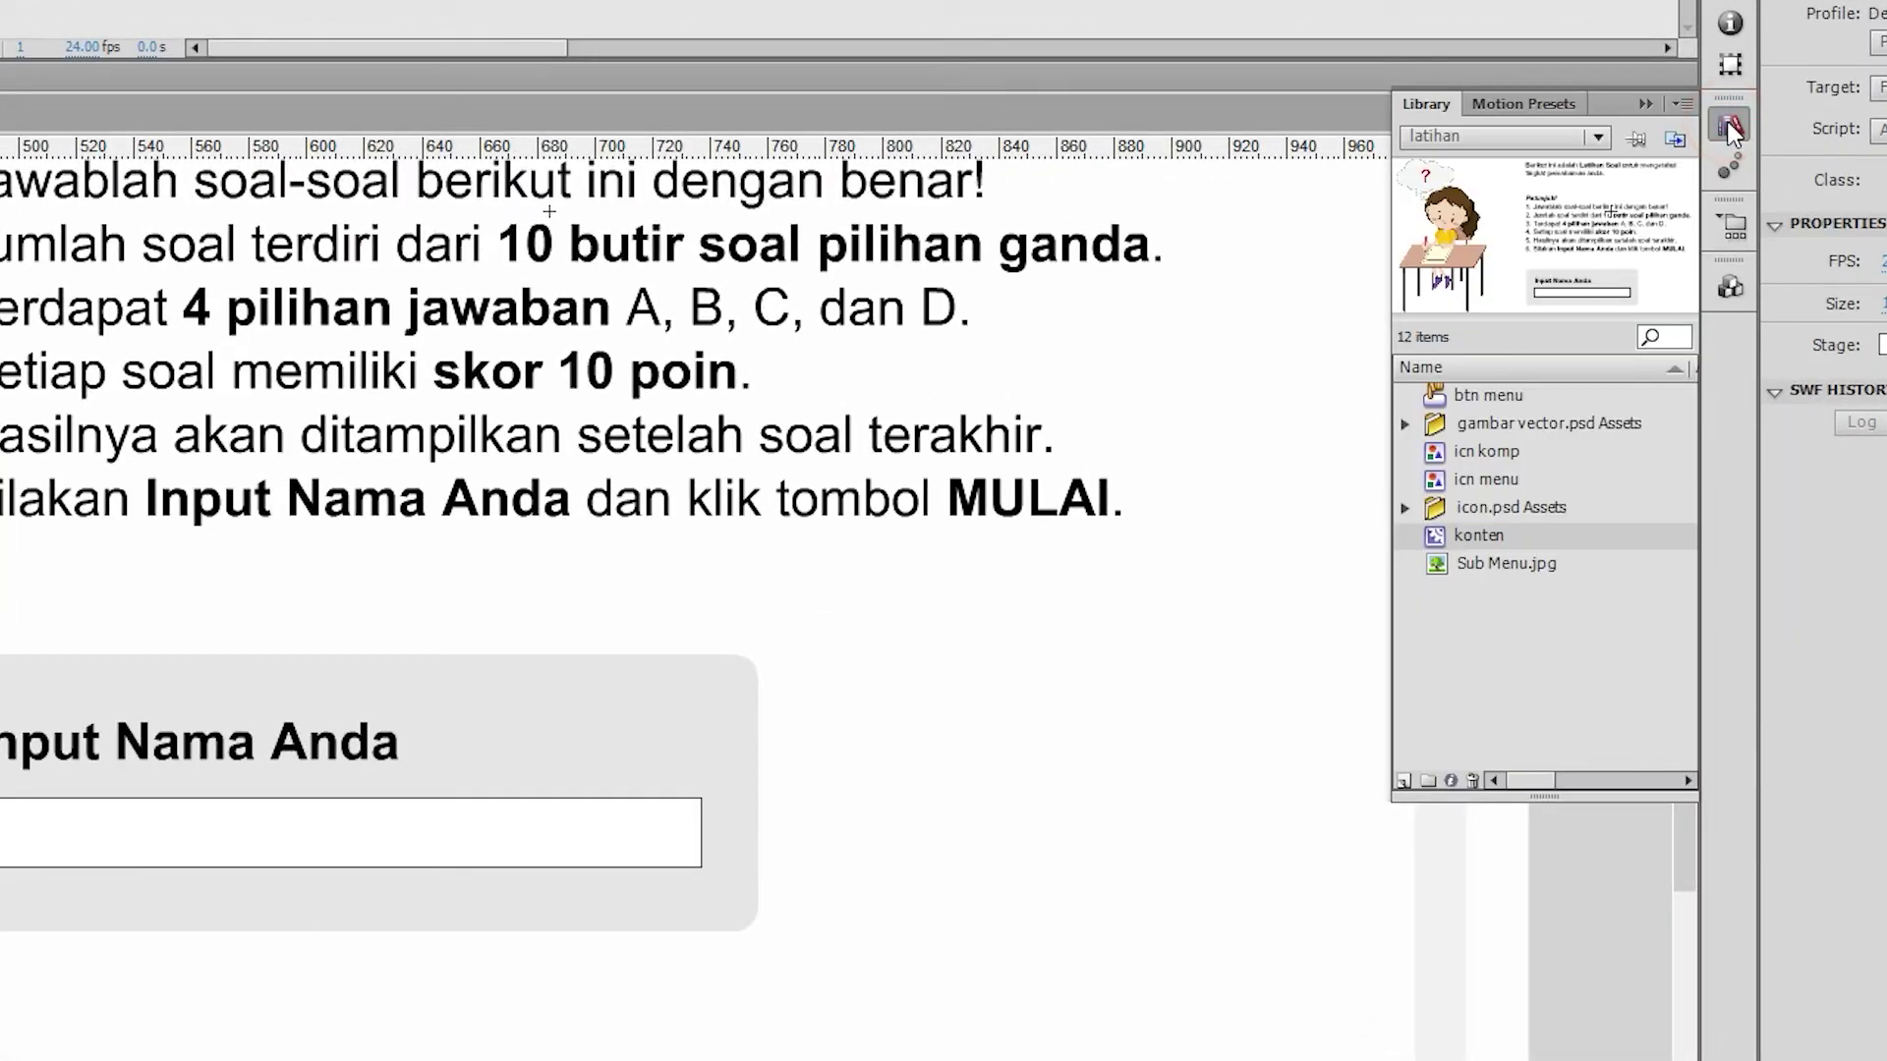
click(1519, 137)
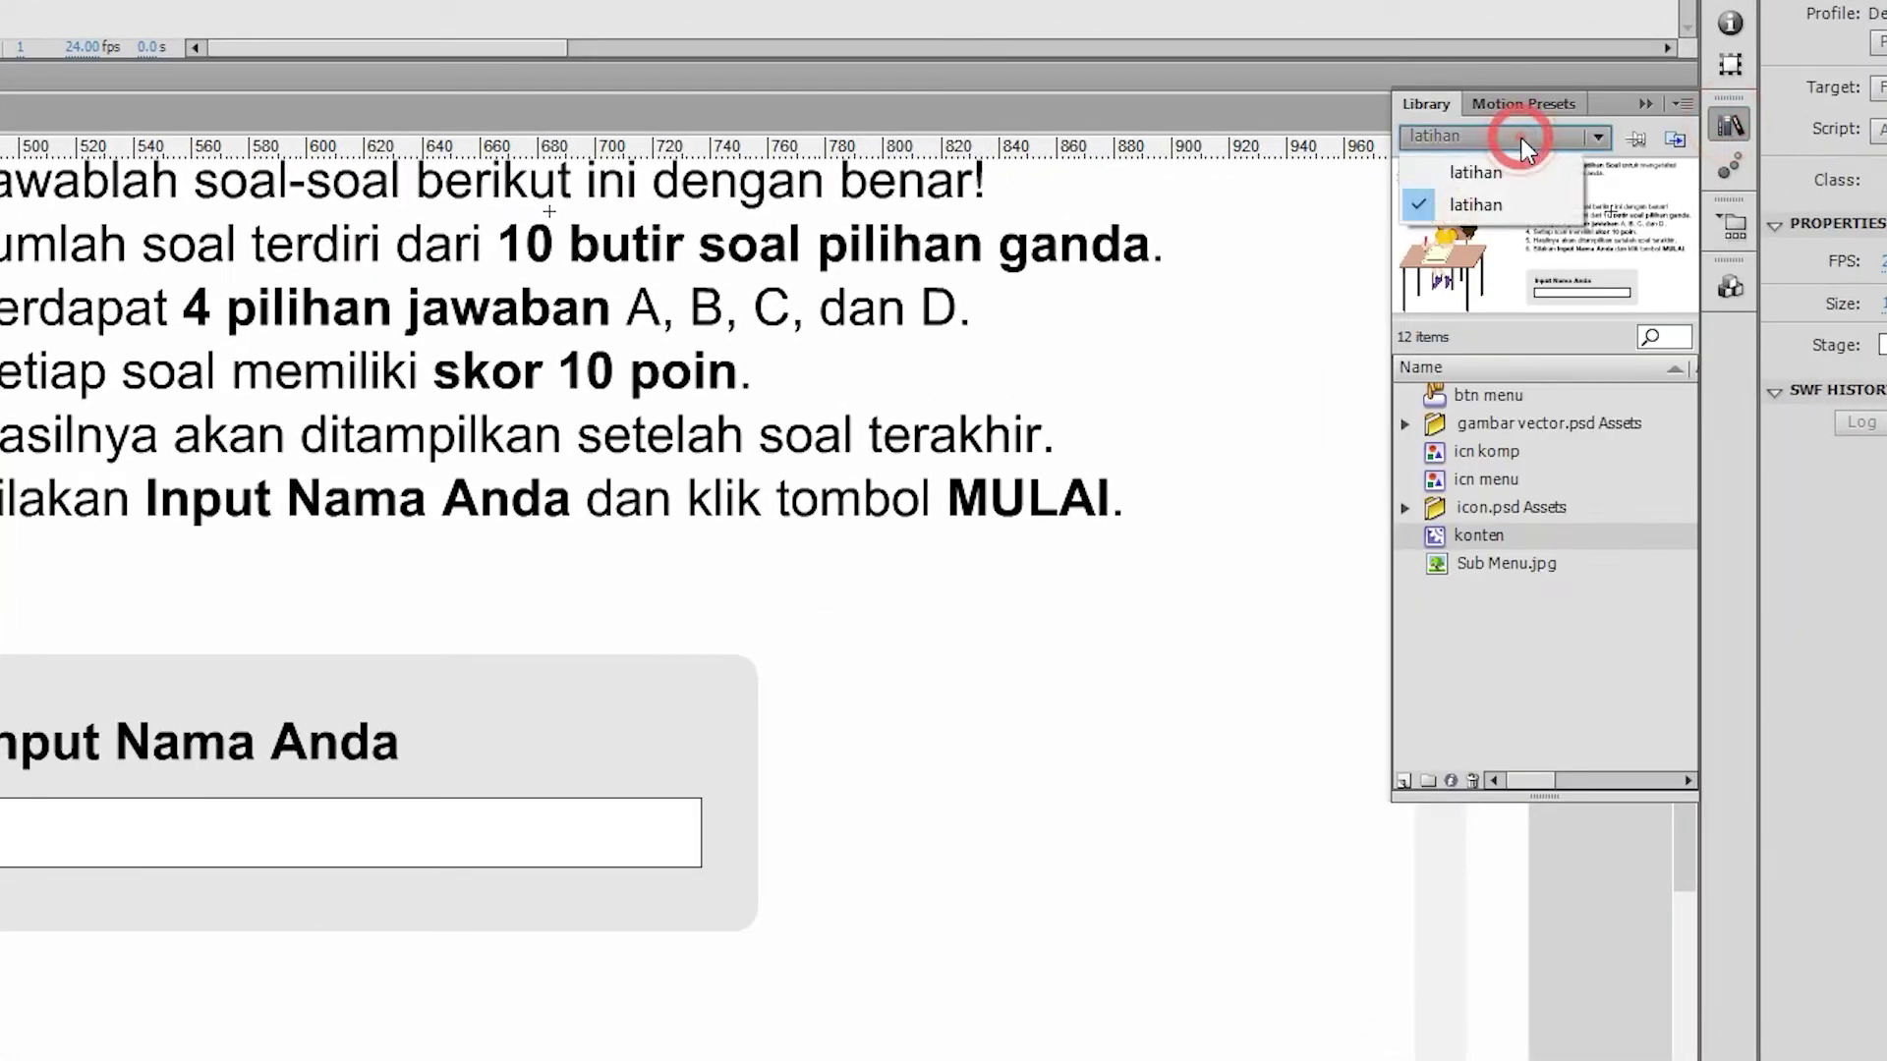
click(1529, 172)
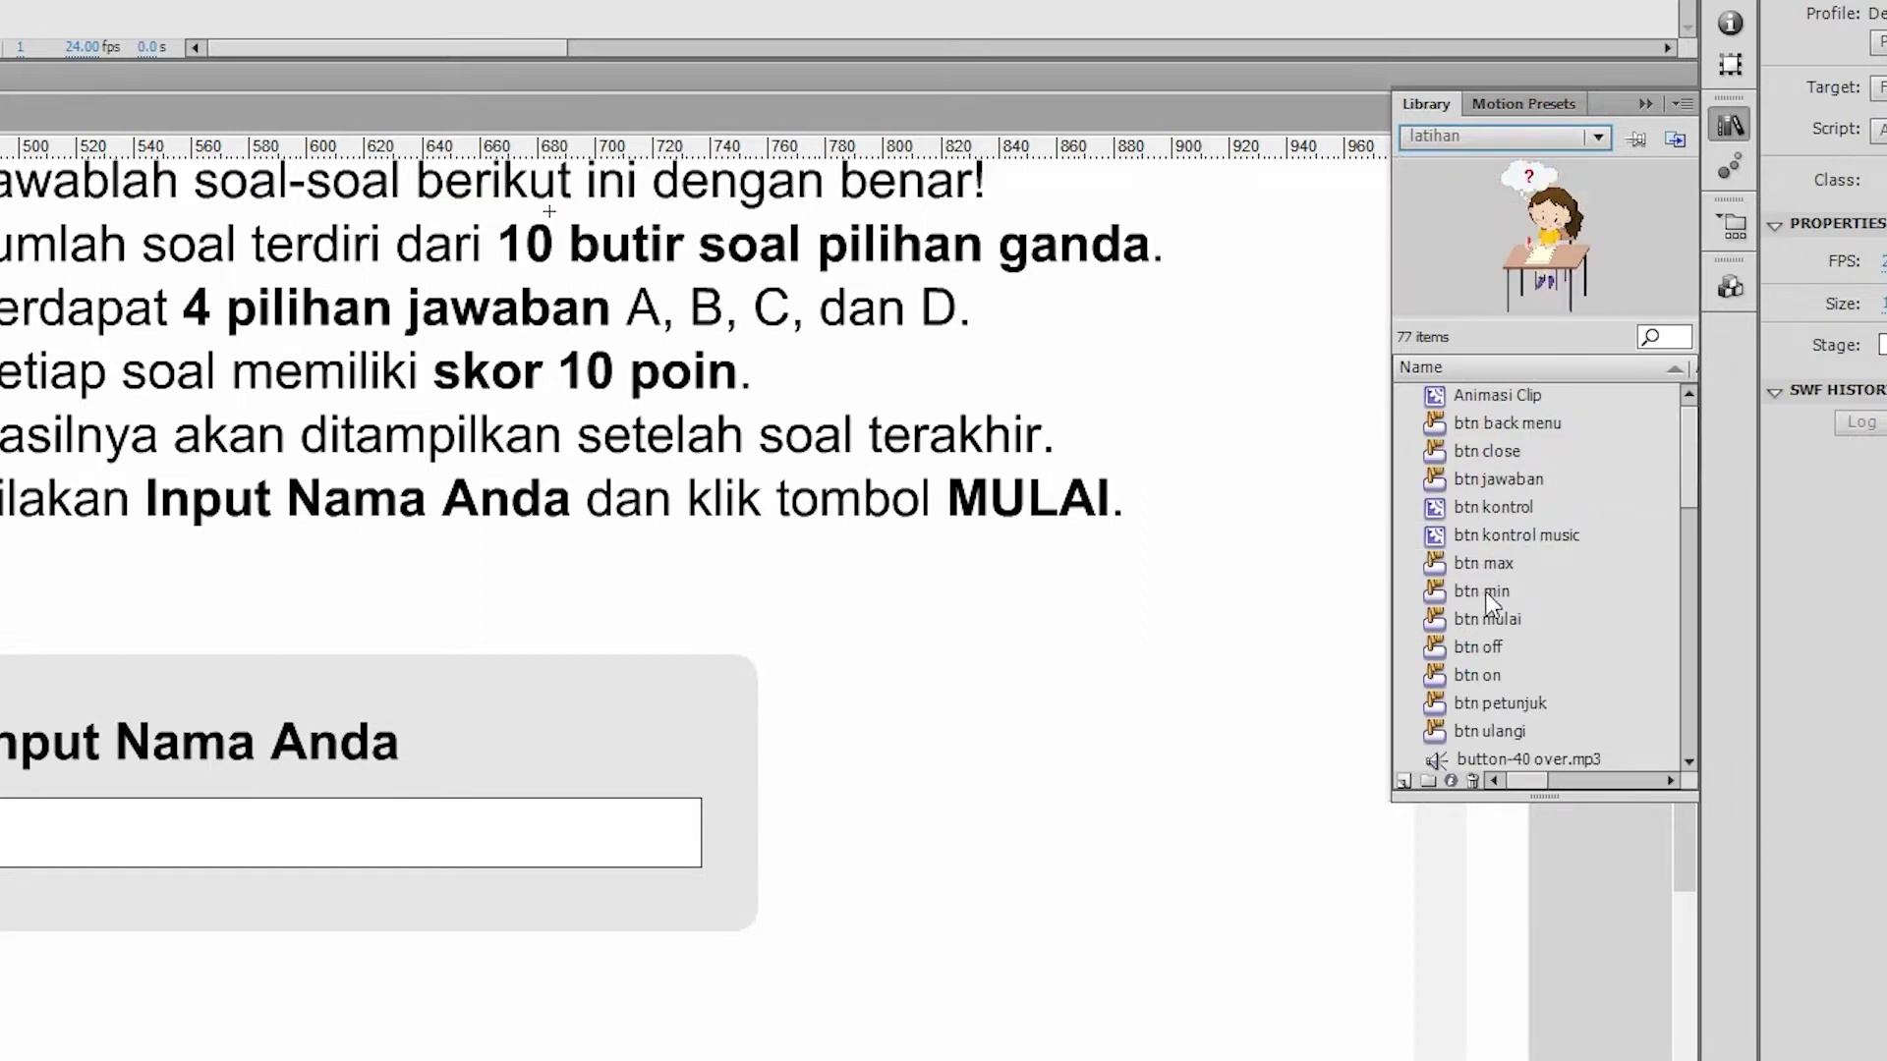
click(1507, 623)
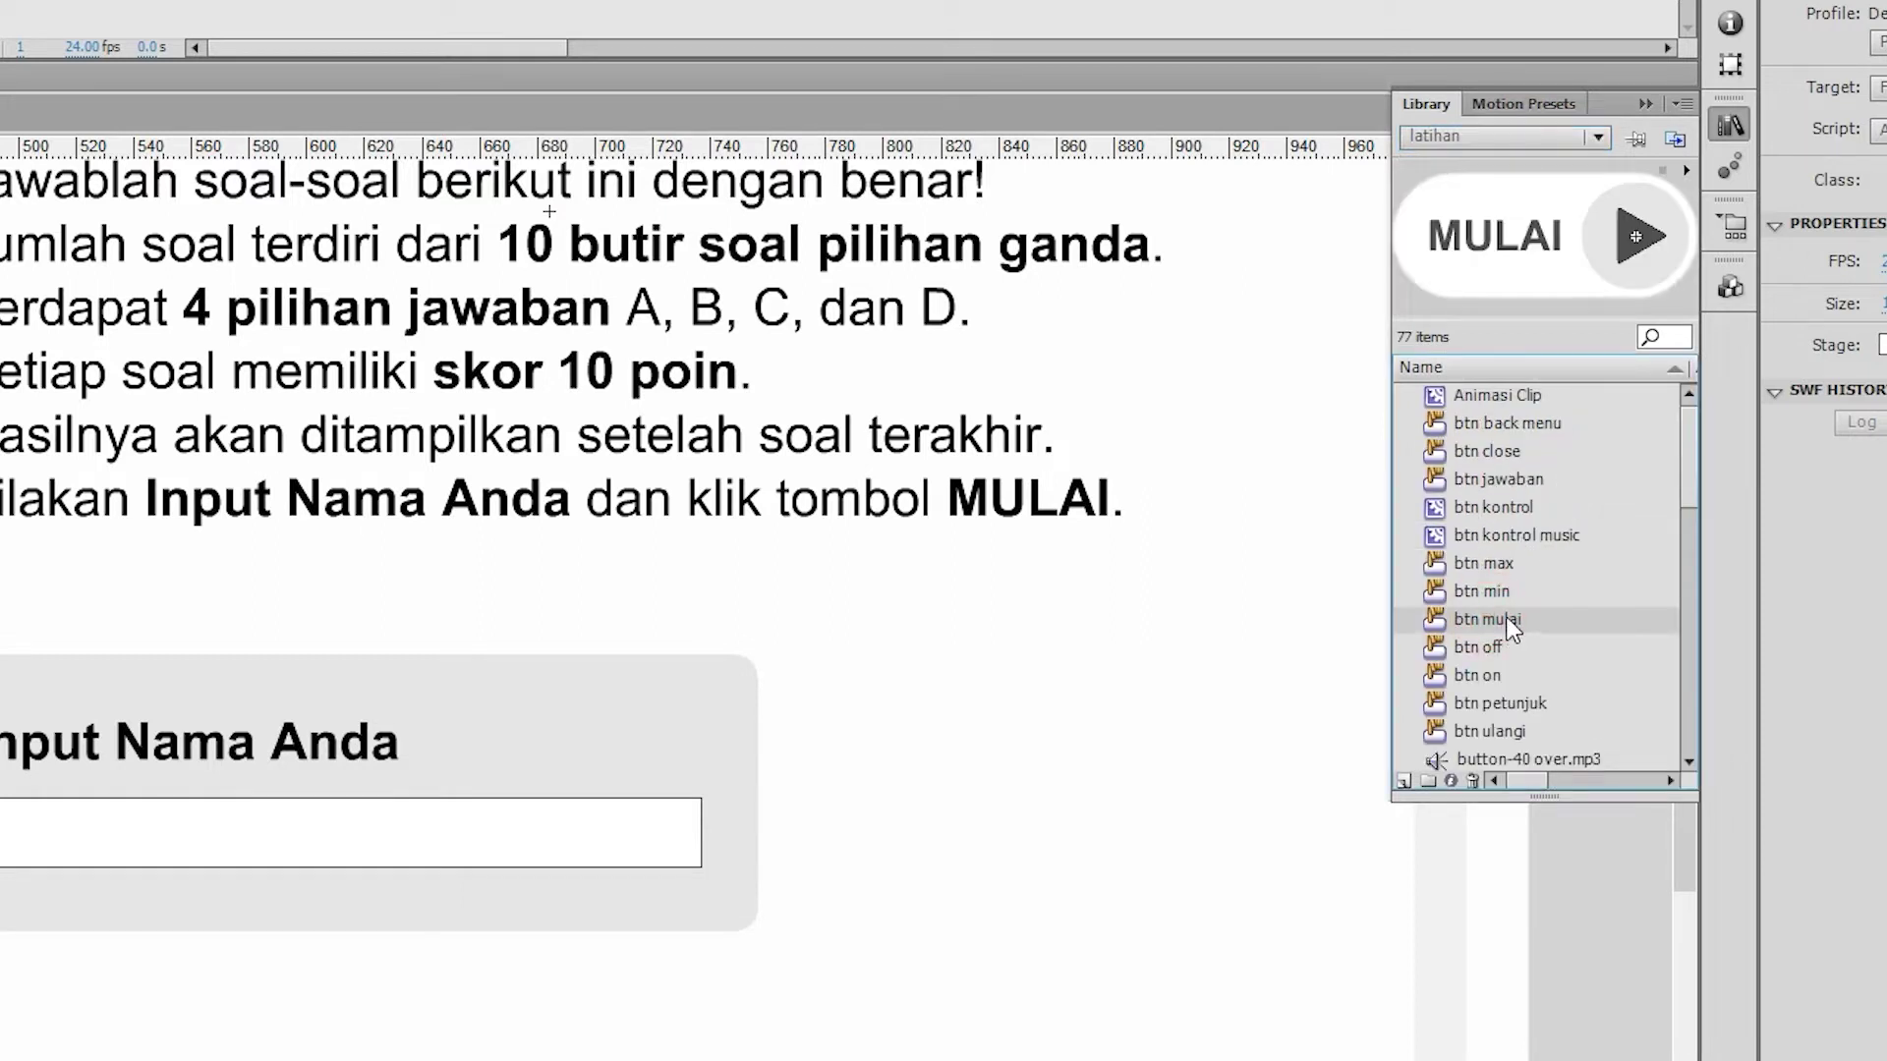
drag(1507, 619, 1033, 812)
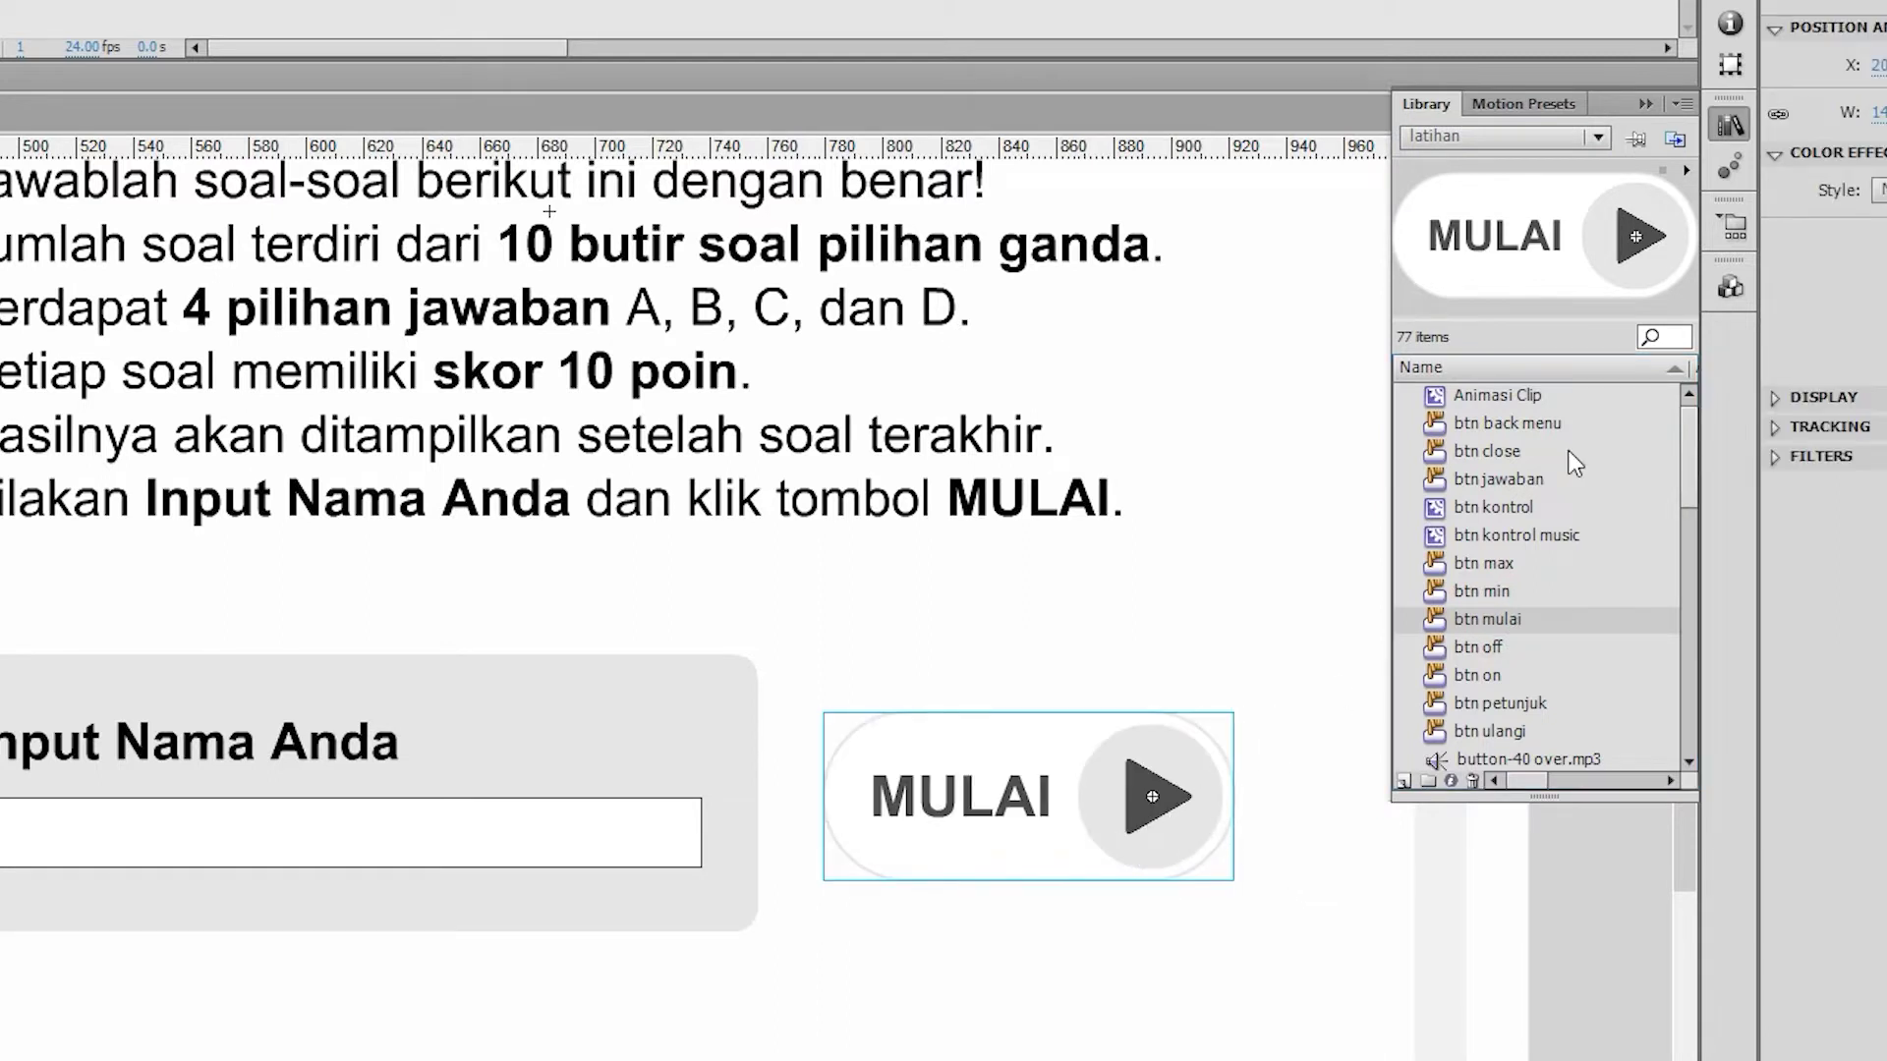
click(1729, 125)
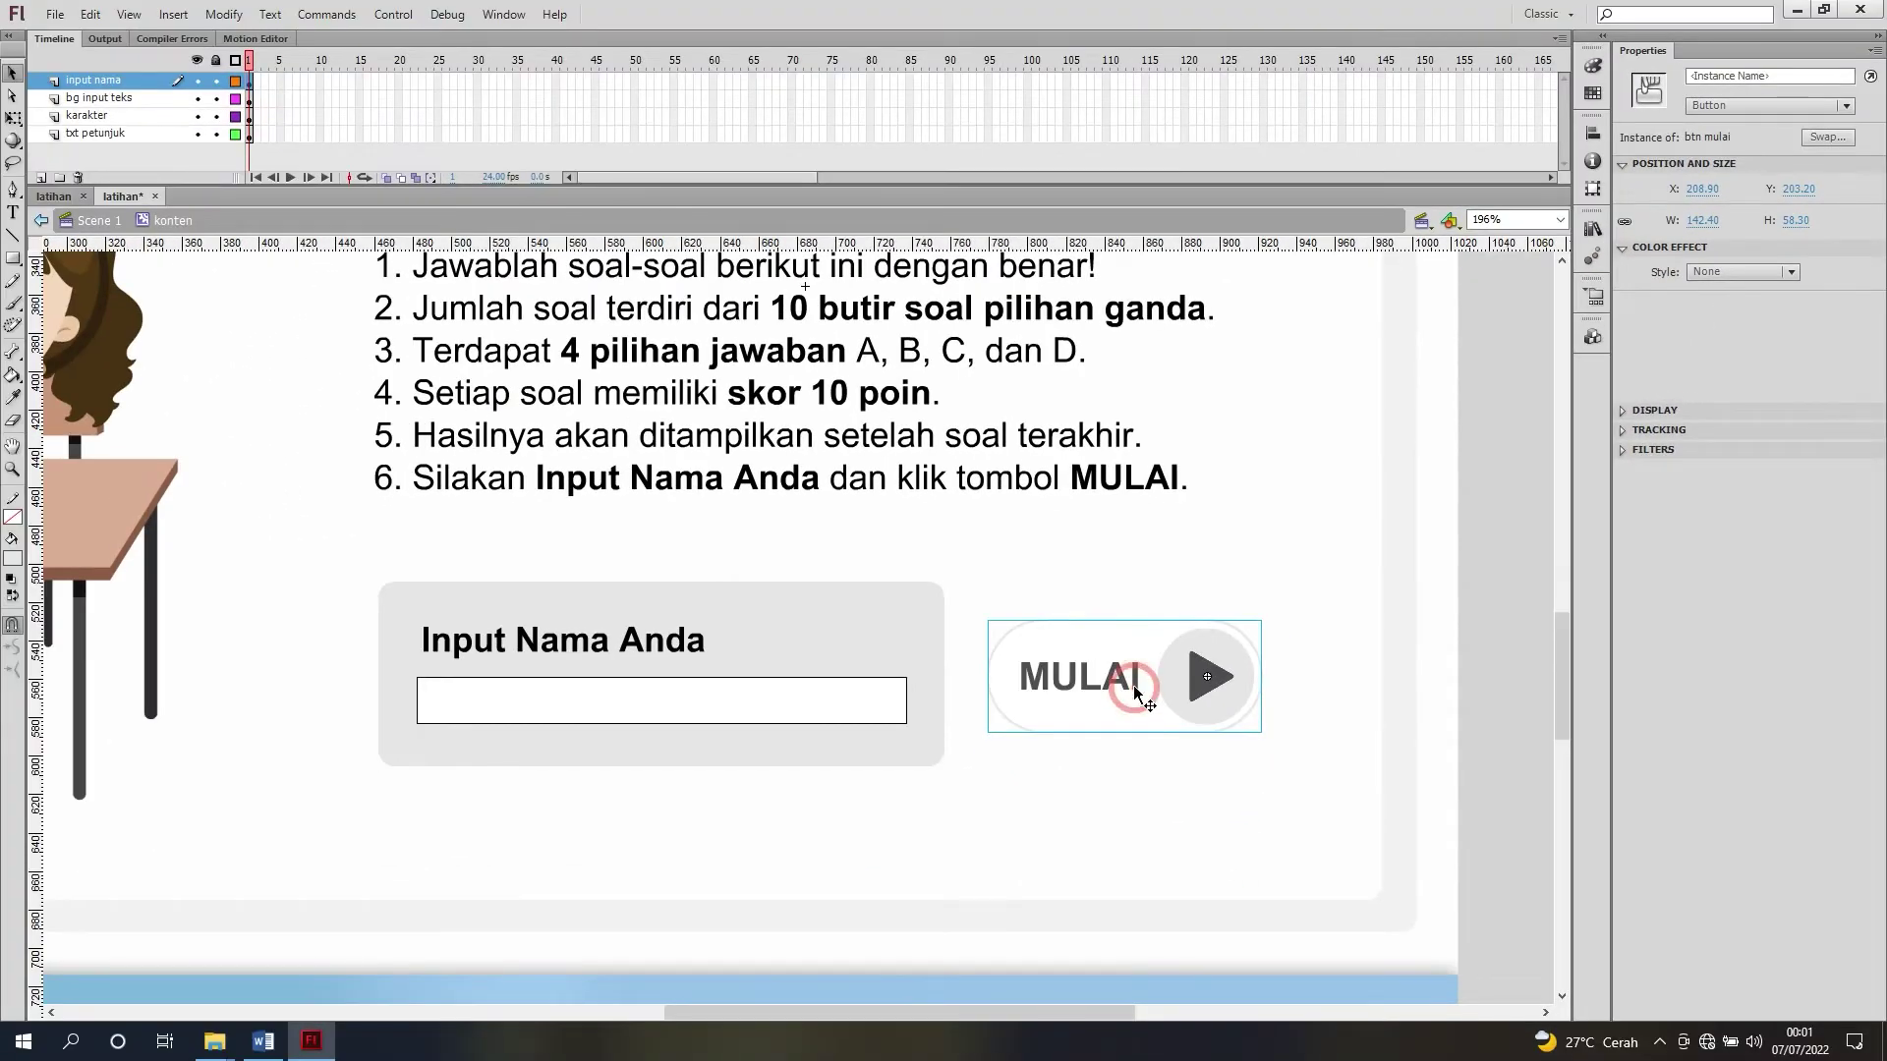
Step: Fine-tune the MULAI button's position beside the name input background to X 204.30, Y 202.20
drag(1132, 686, 1119, 682)
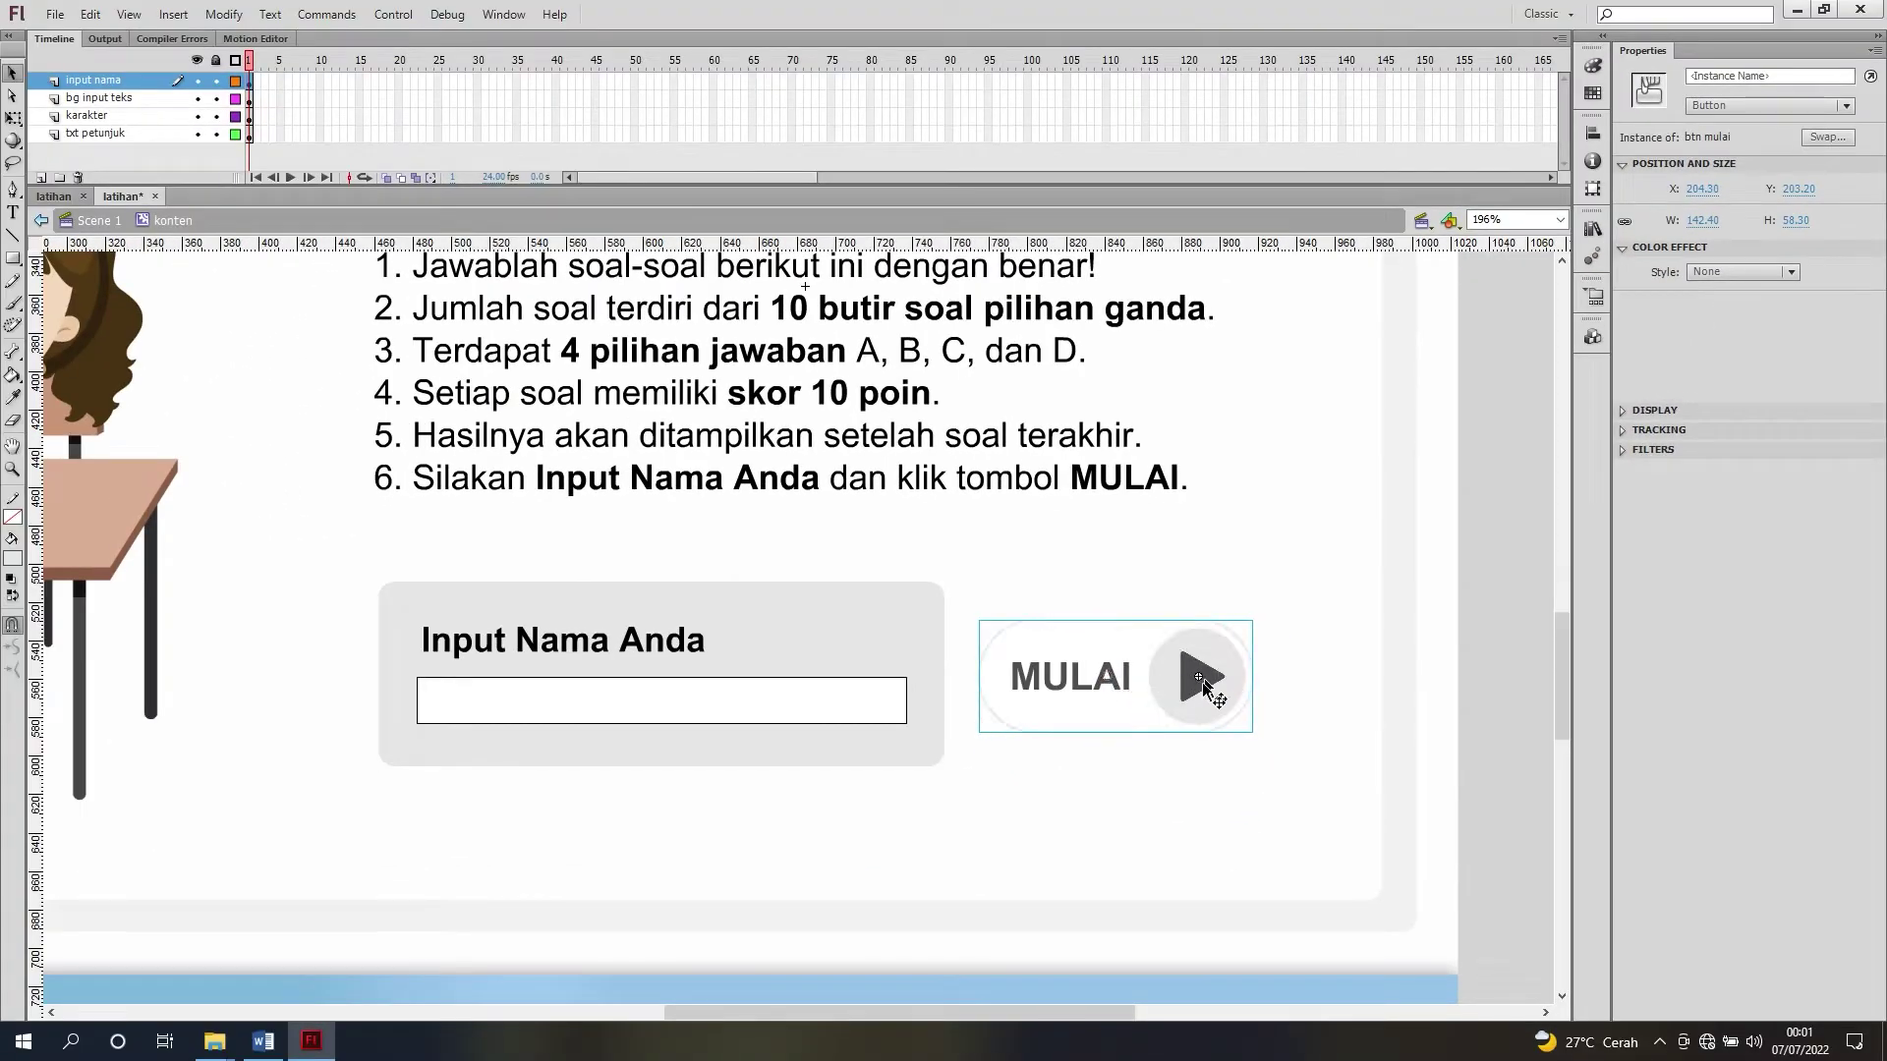
click(1484, 632)
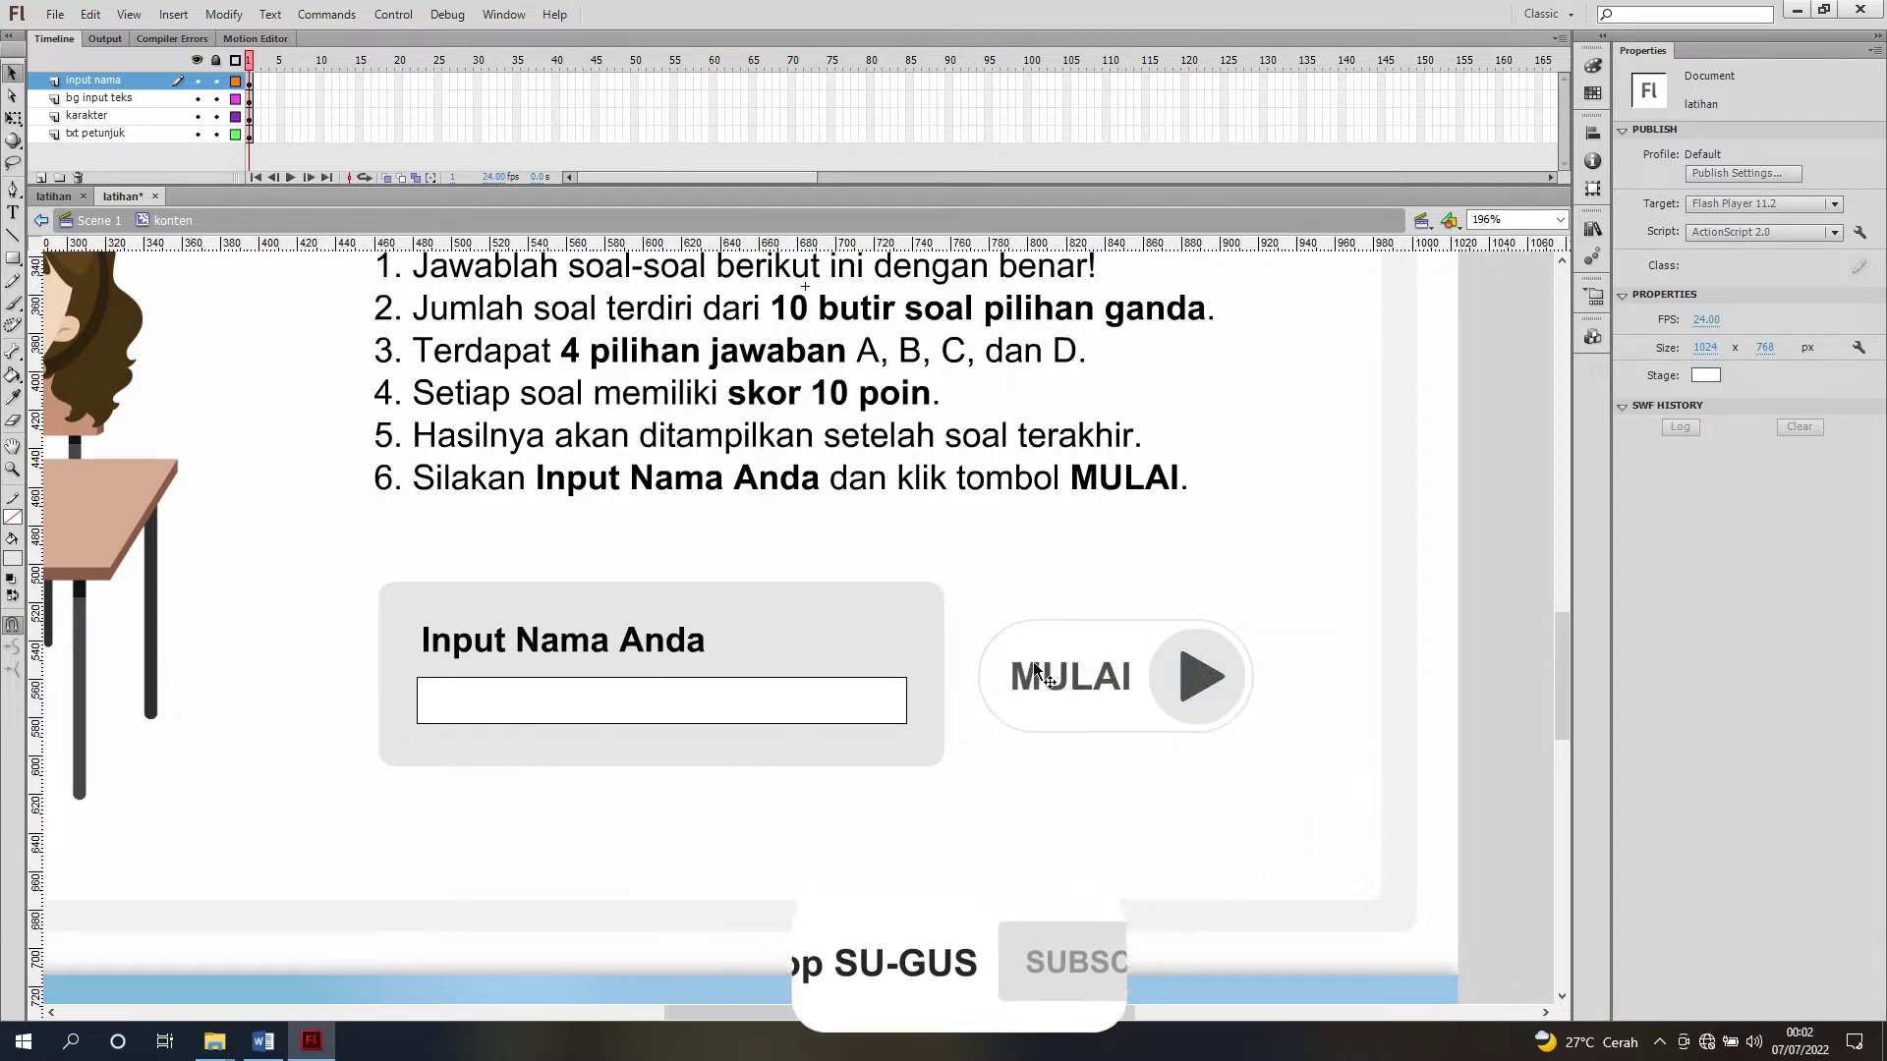
click(1071, 688)
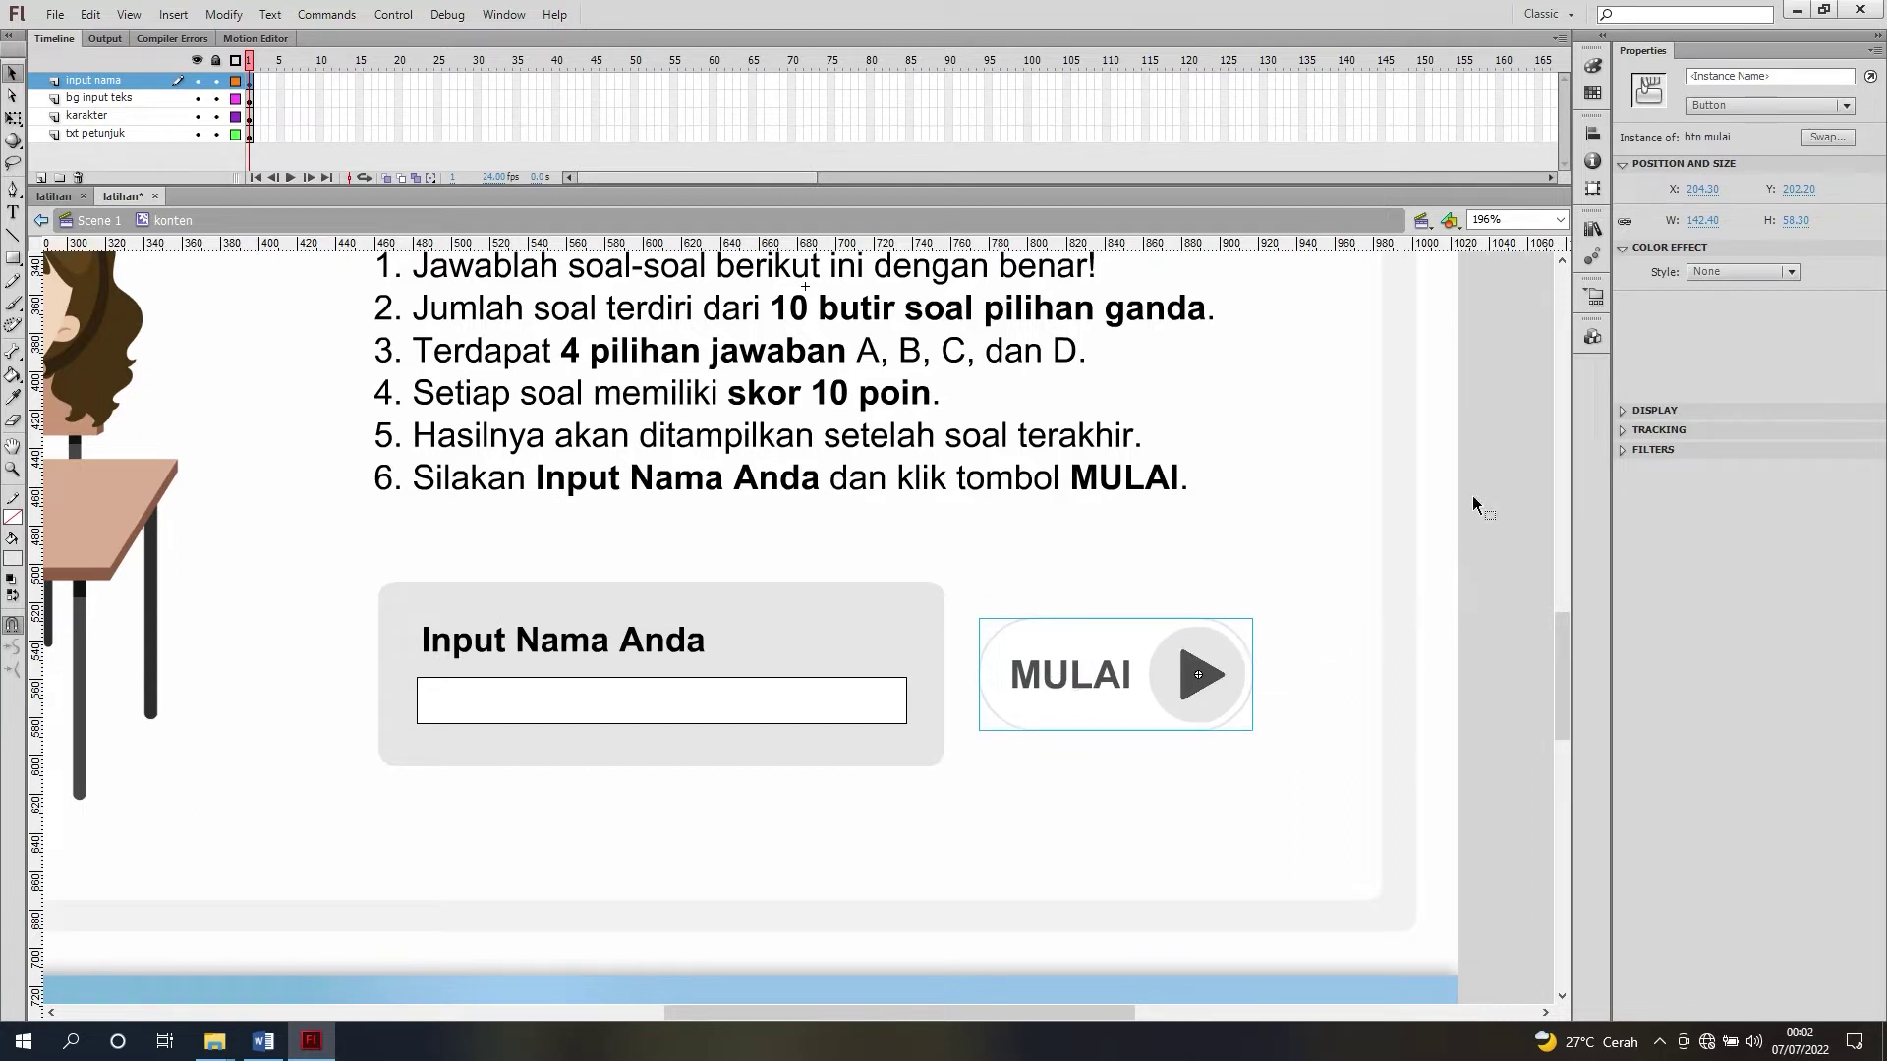
Step: Show the whole frame and move the name label, input field, grey background and MULAI button down together by 20 px
click(1561, 222)
click(1561, 224)
click(1508, 260)
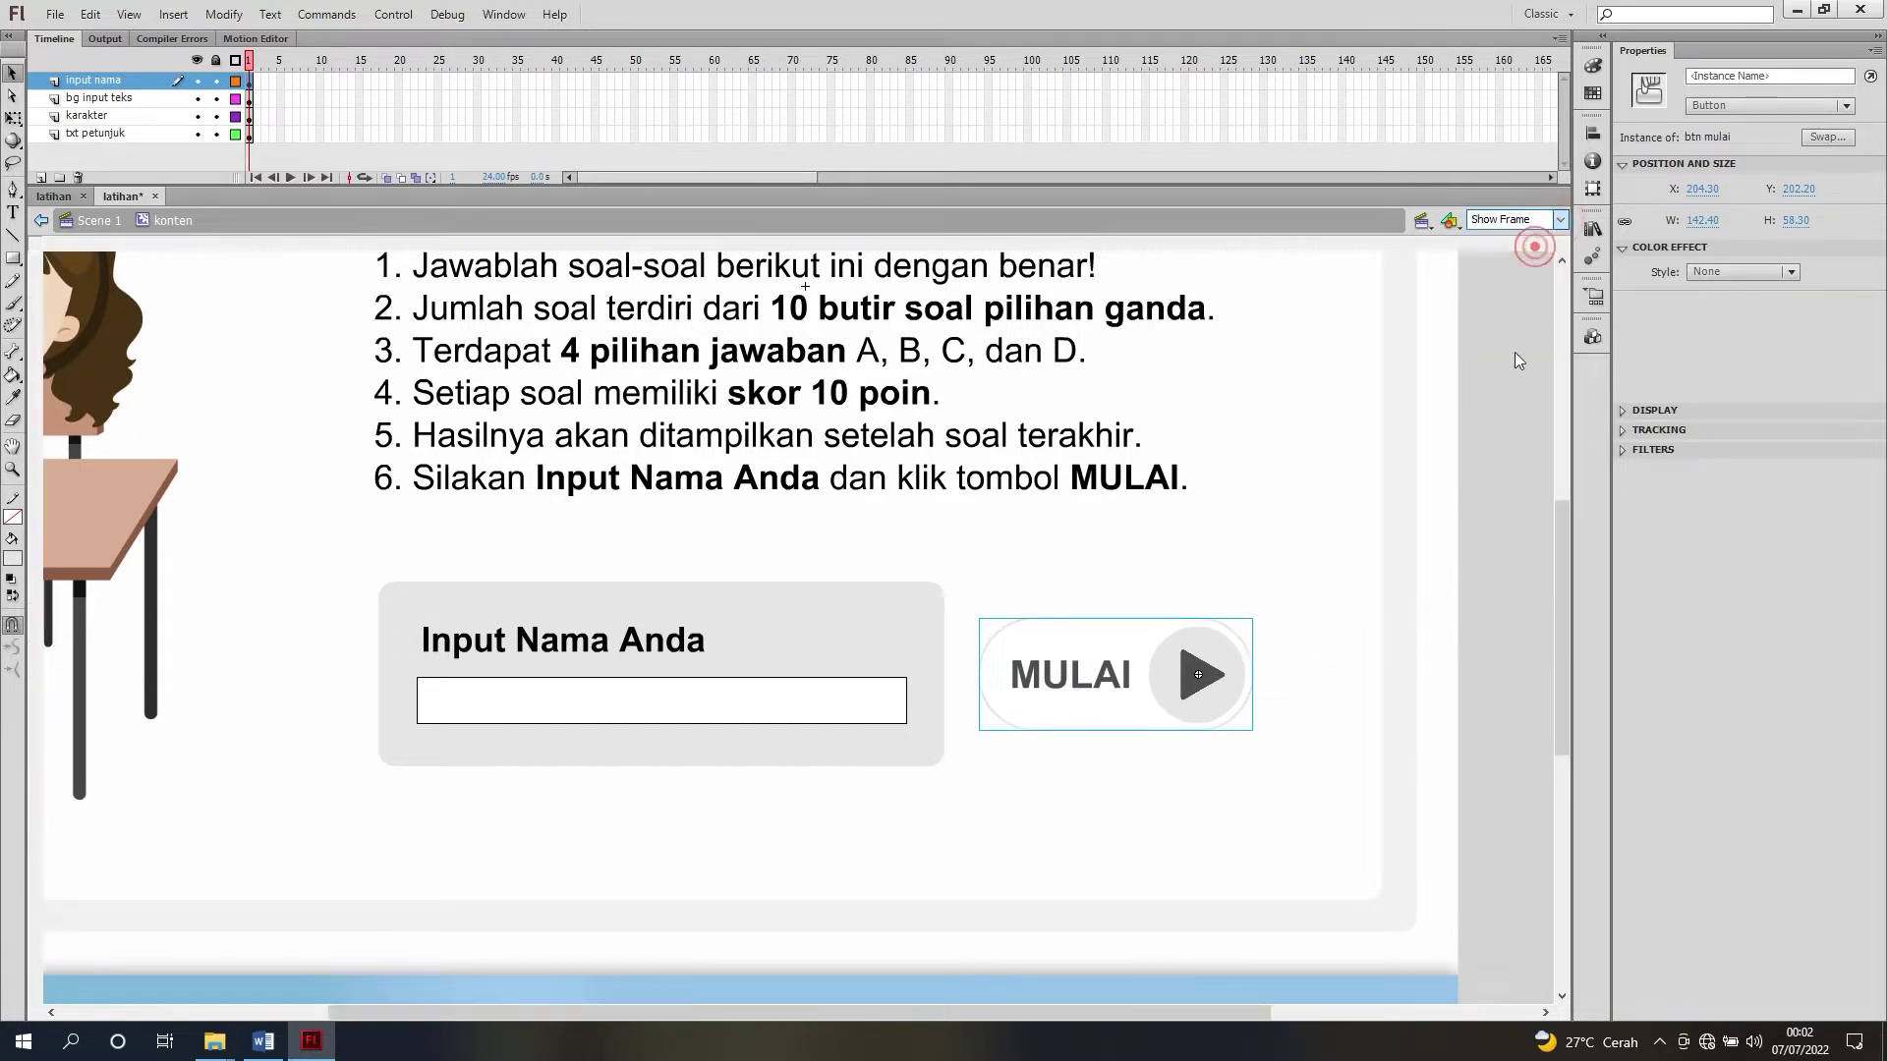
click(1423, 529)
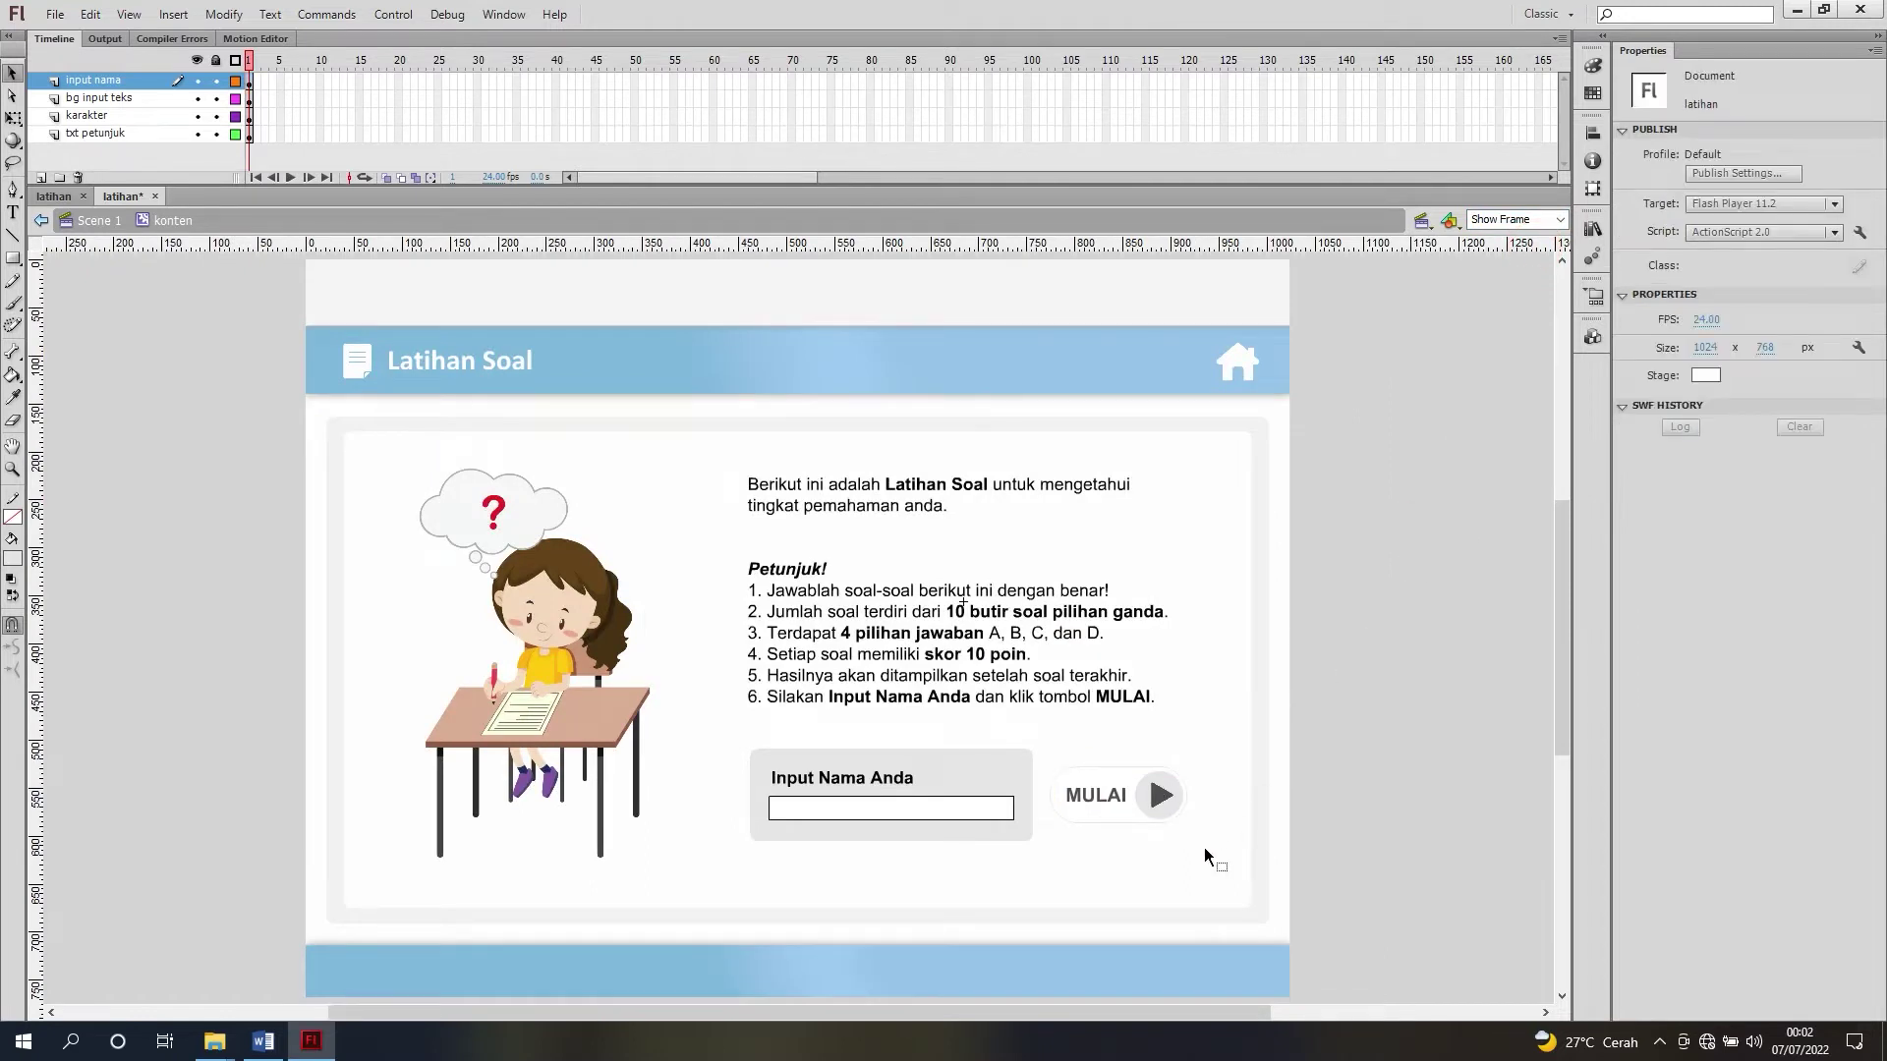
drag(753, 727, 1203, 865)
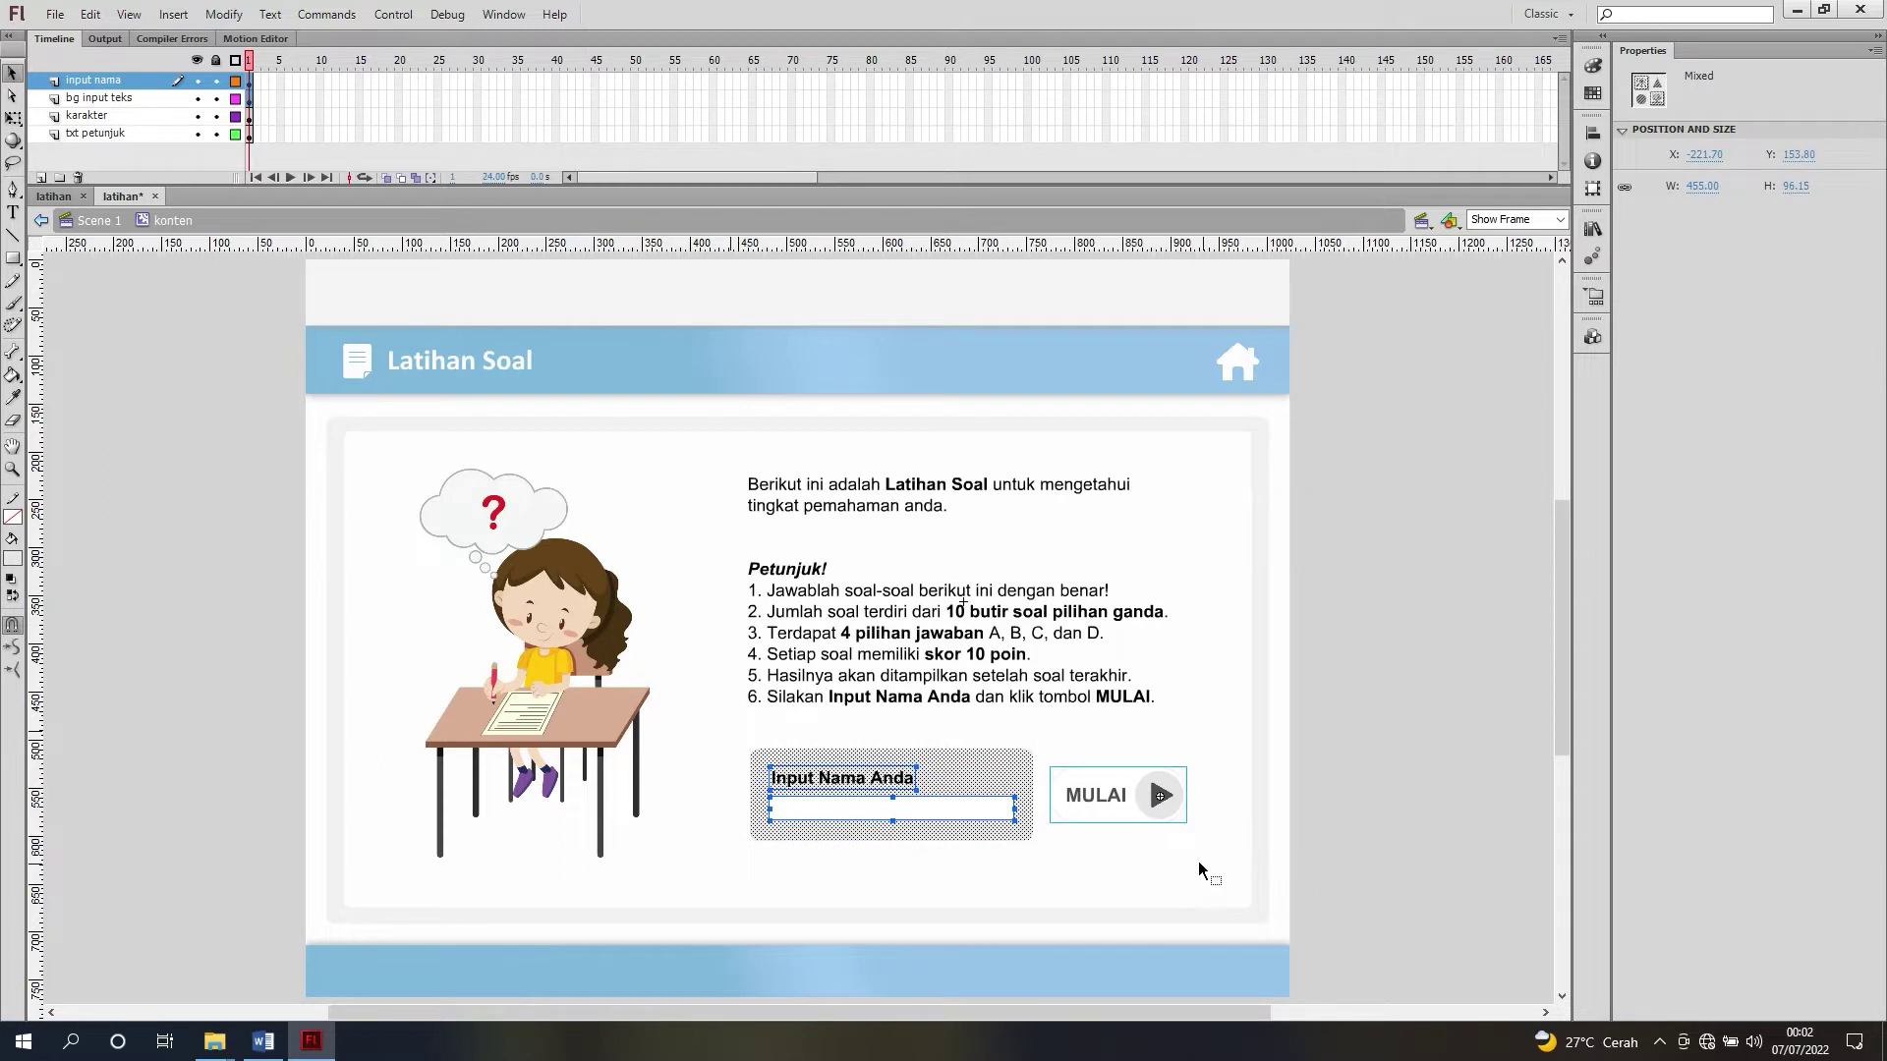
key(shift+Down)
key(shift+Down)
key(shift+Down)
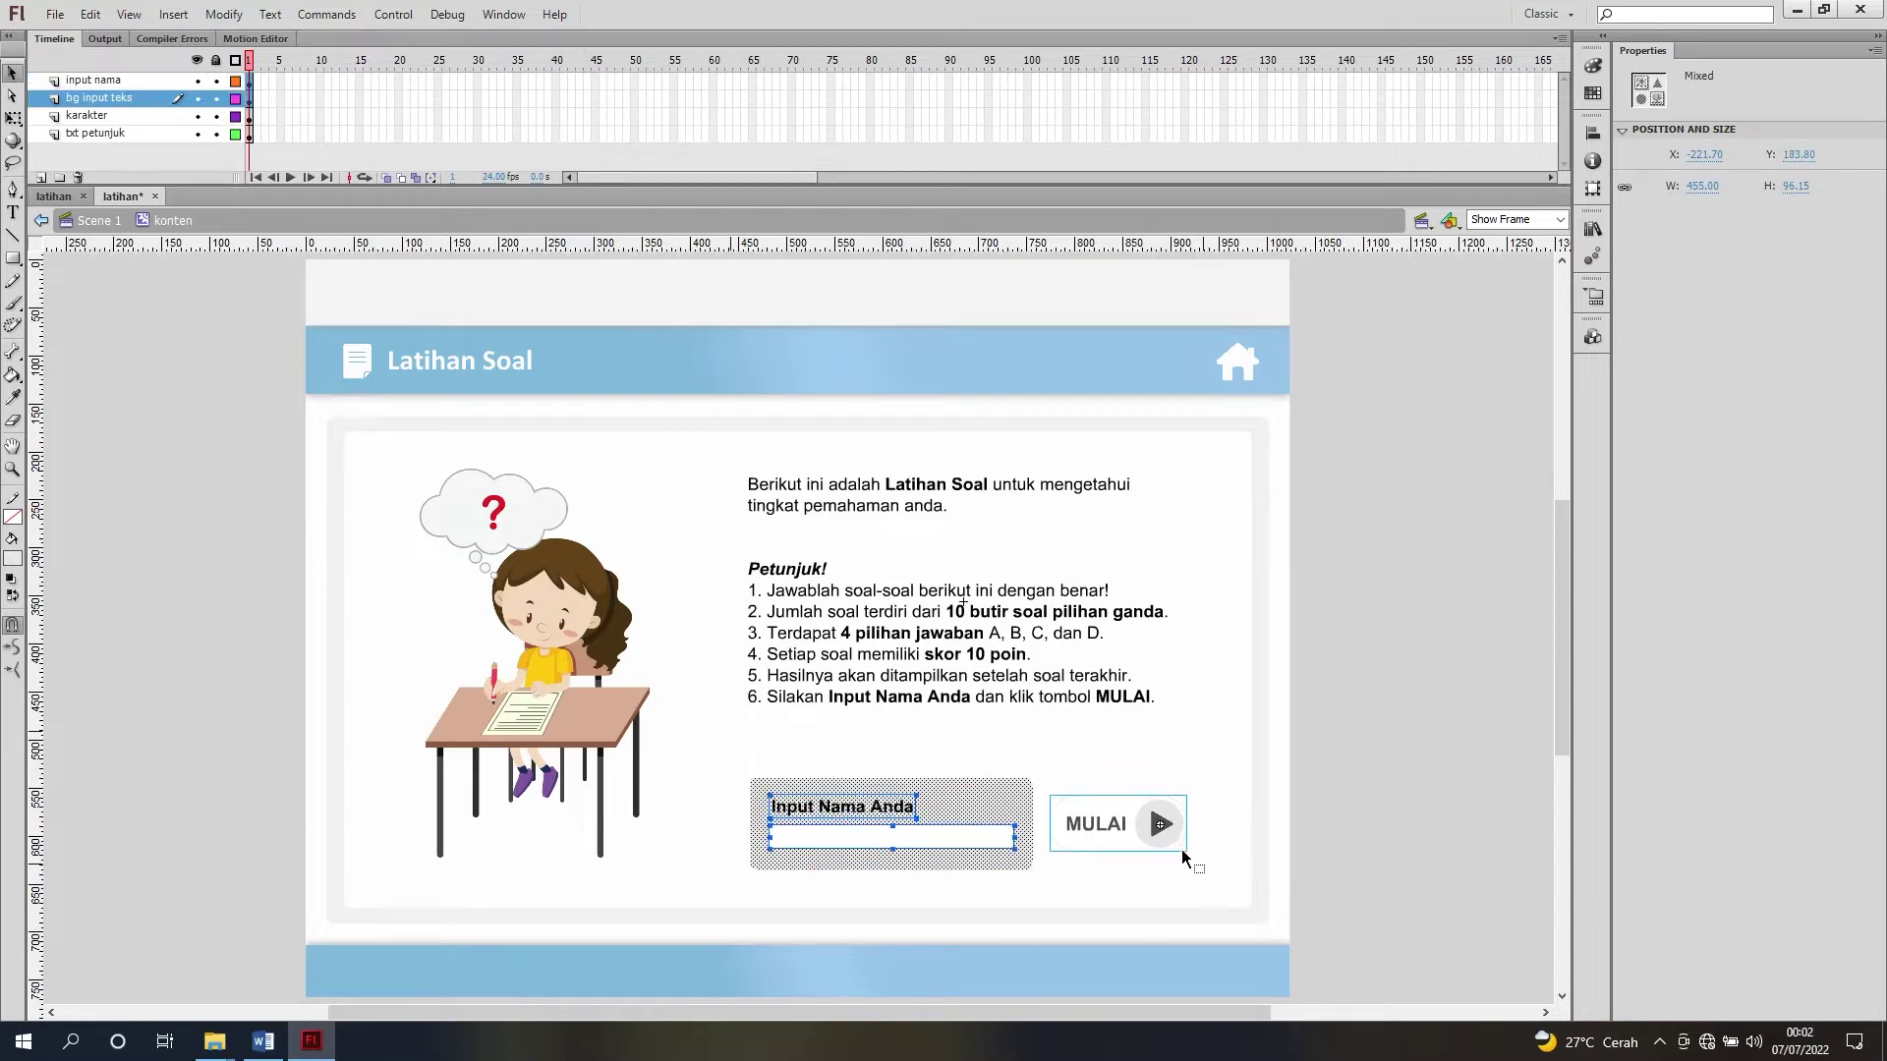
key(shift+Up)
click(1400, 681)
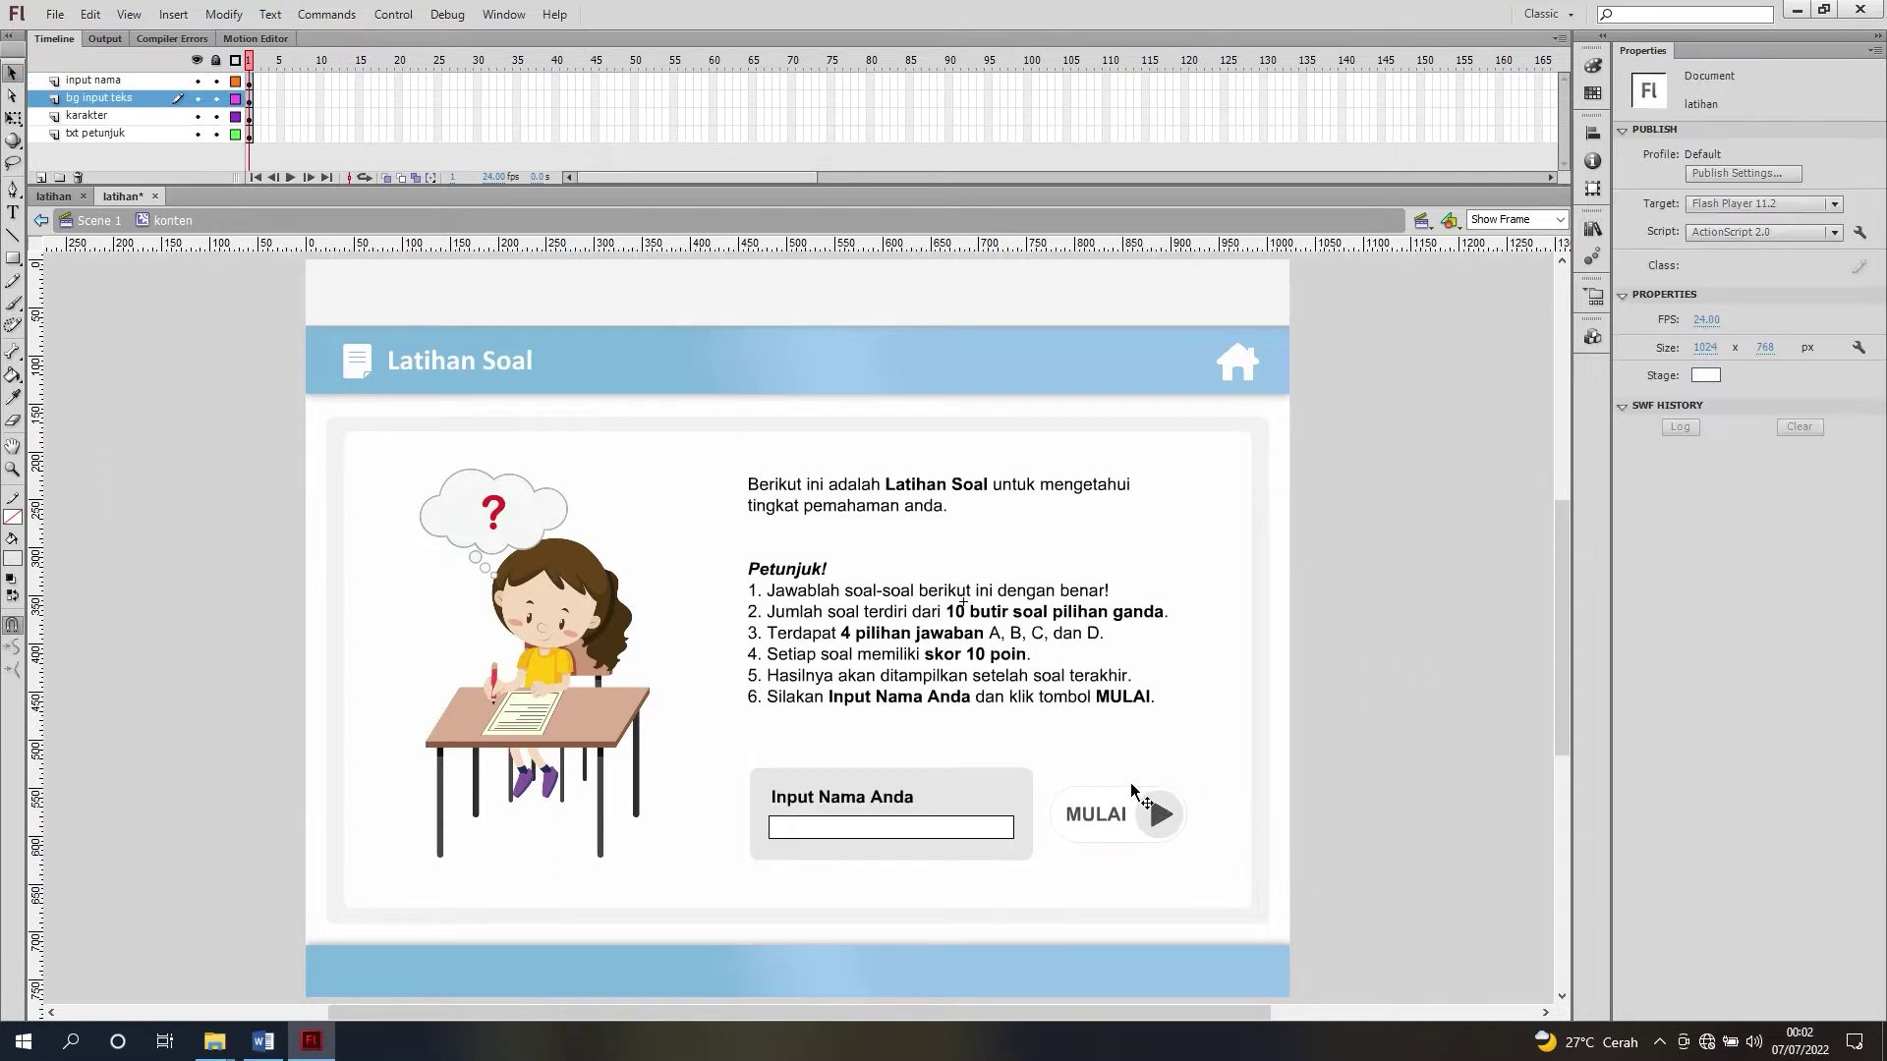
Step: Examine the opening page and the first question's frame in the finished latihan document as a layout reference
click(54, 197)
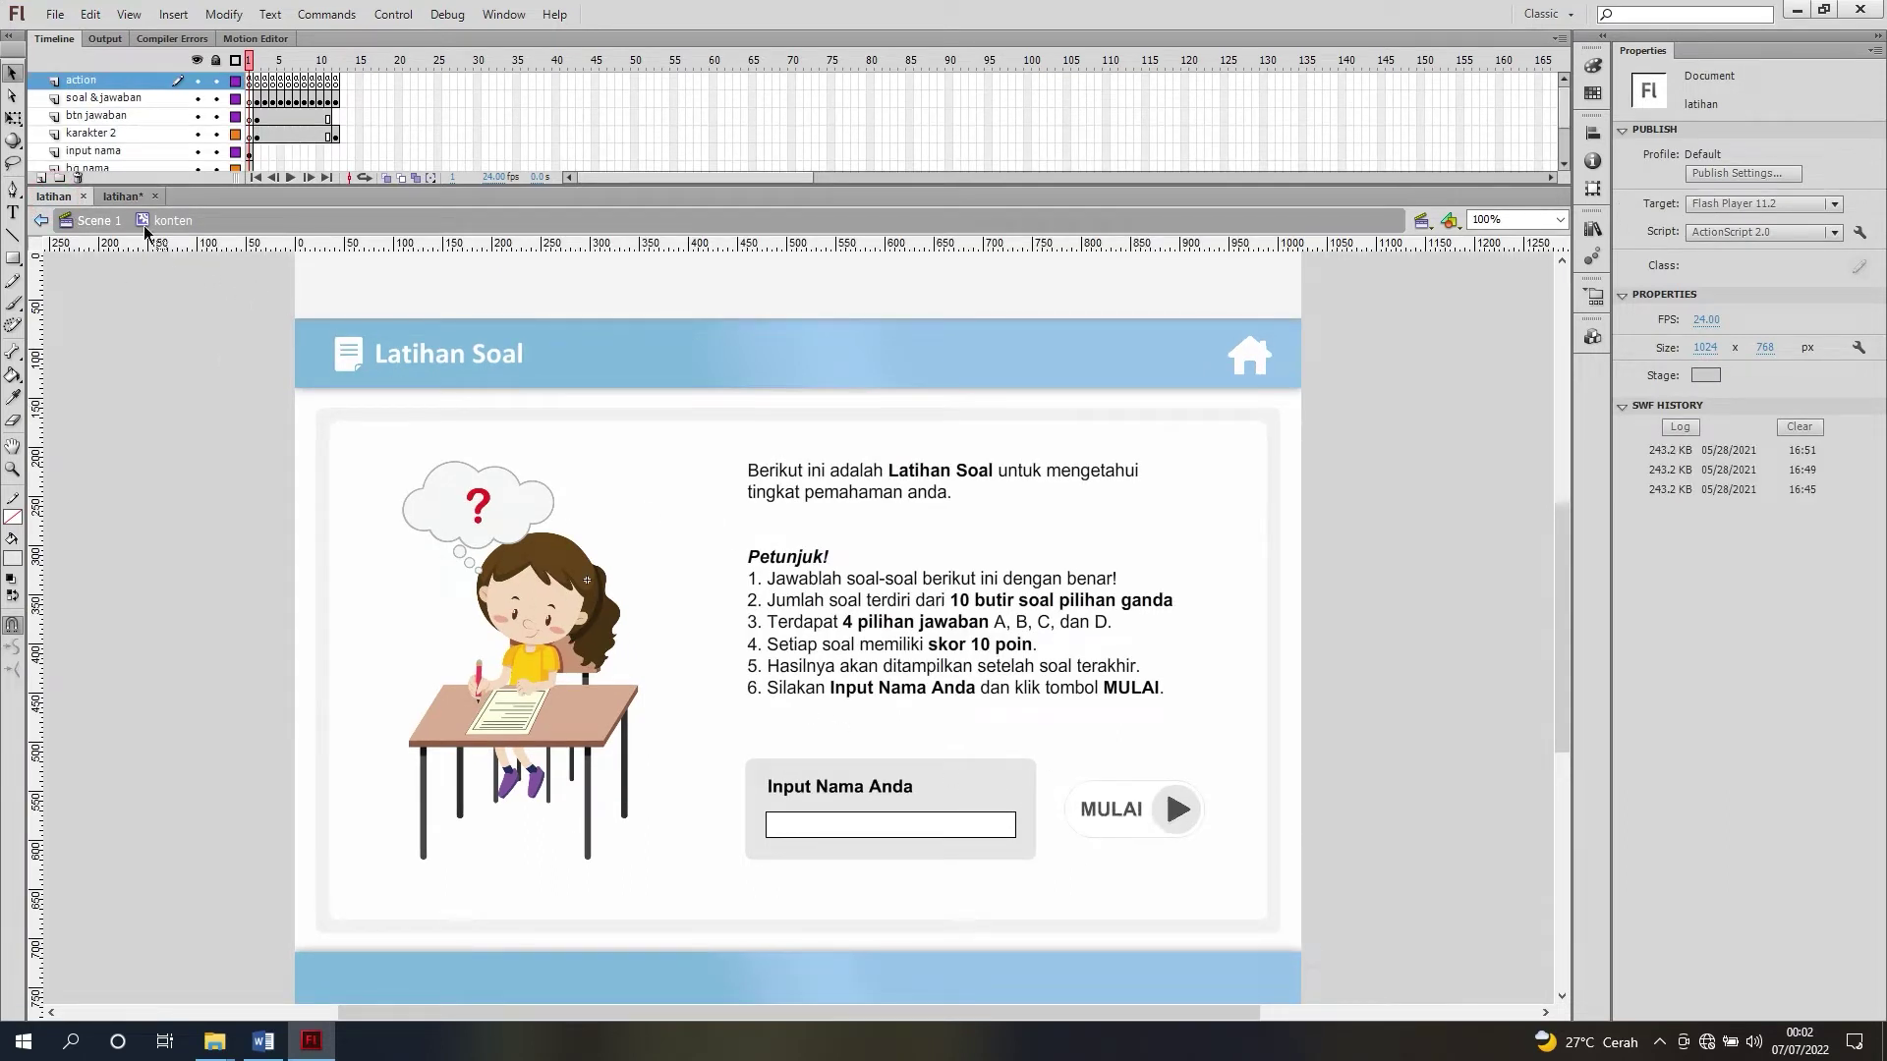
click(123, 196)
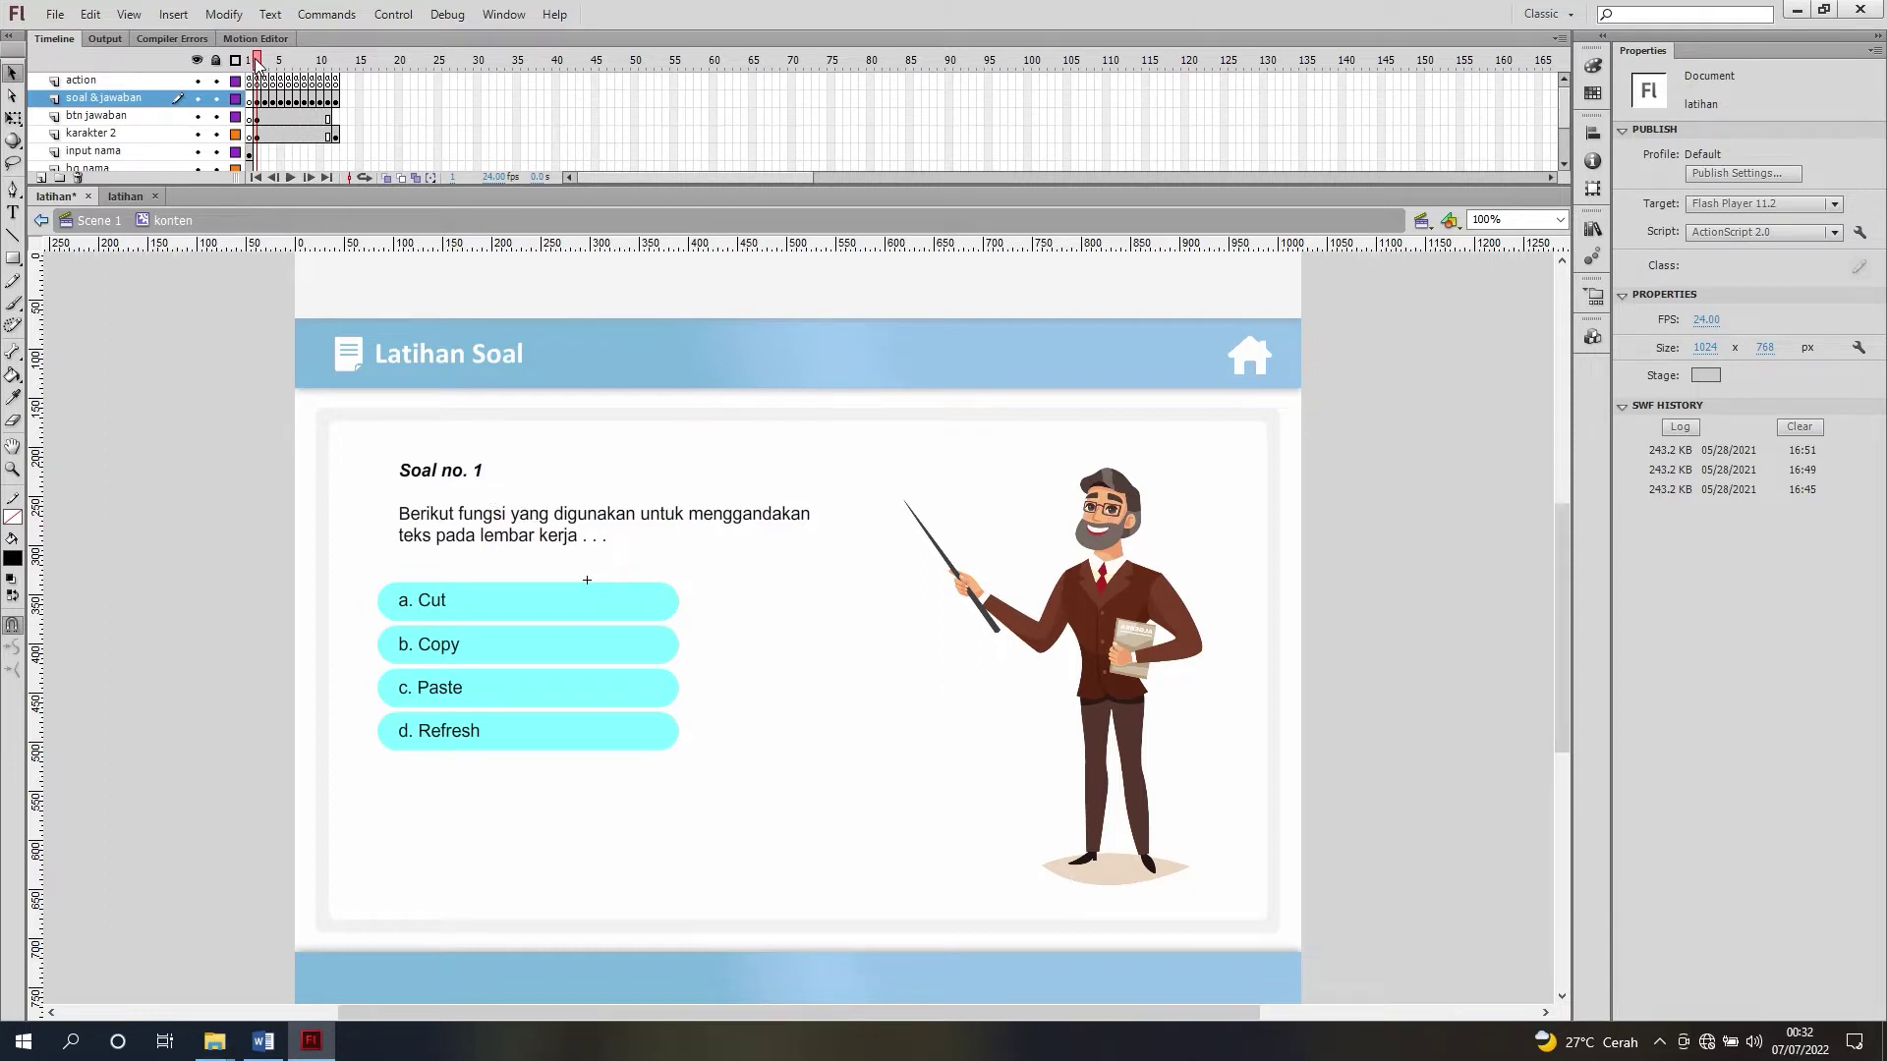
mouse_move(255, 61)
mouse_down()
mouse_move(328, 61)
mouse_move(259, 63)
mouse_up()
click(125, 197)
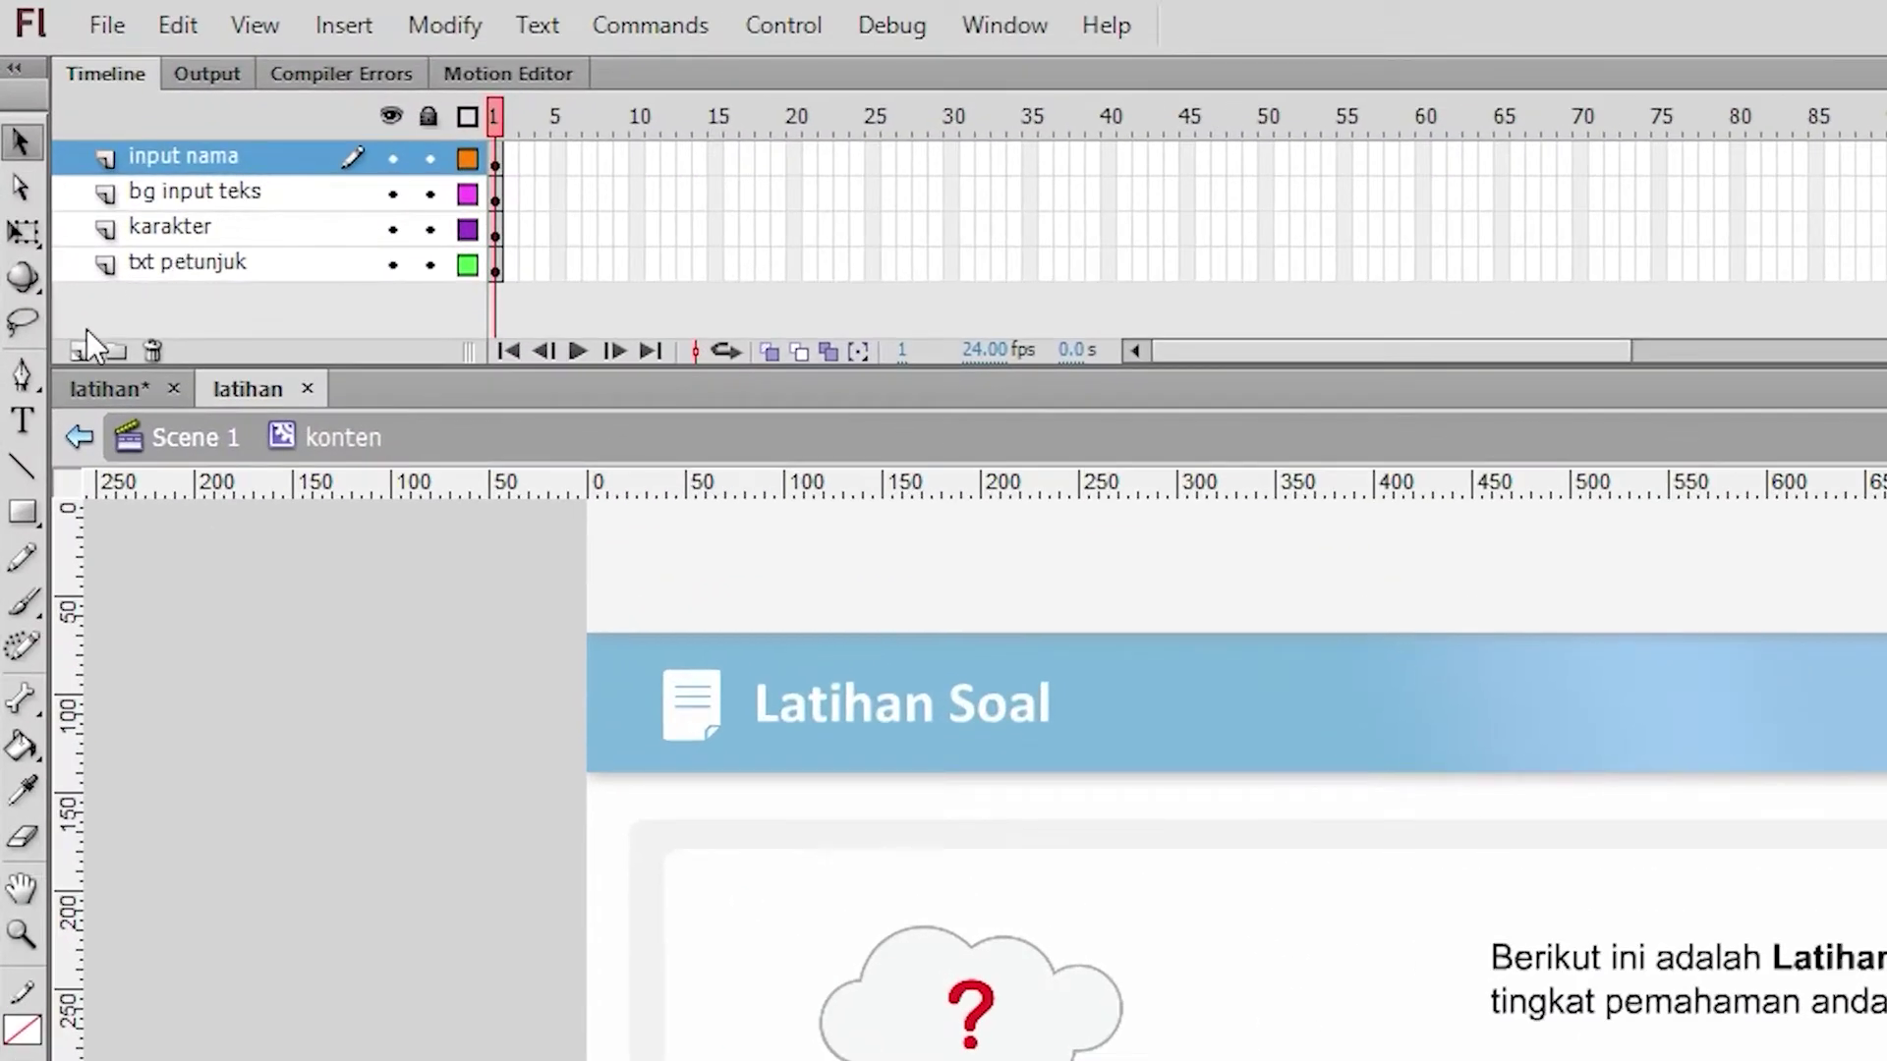
Step: Add a top layer named karakter 2 in the konten clip and insert a blank keyframe at its frame 2
click(79, 351)
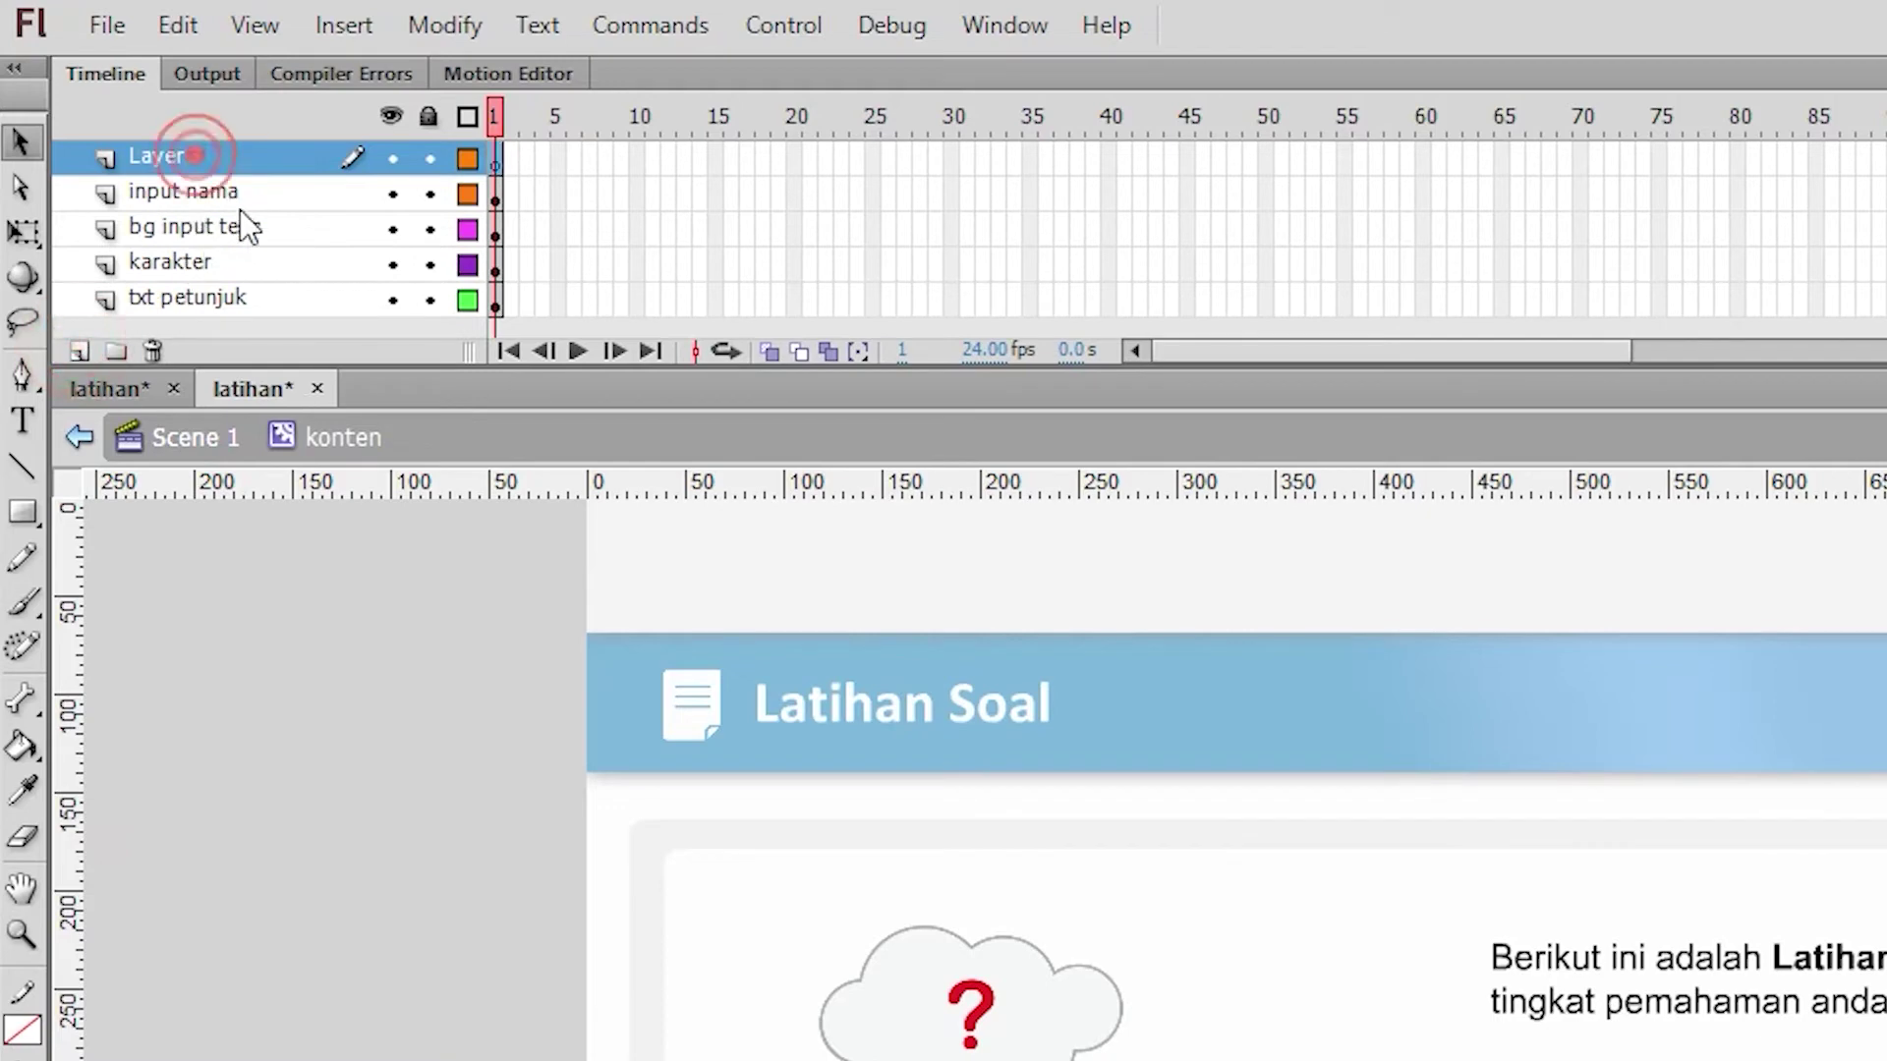
double_click(185, 157)
text(ka)
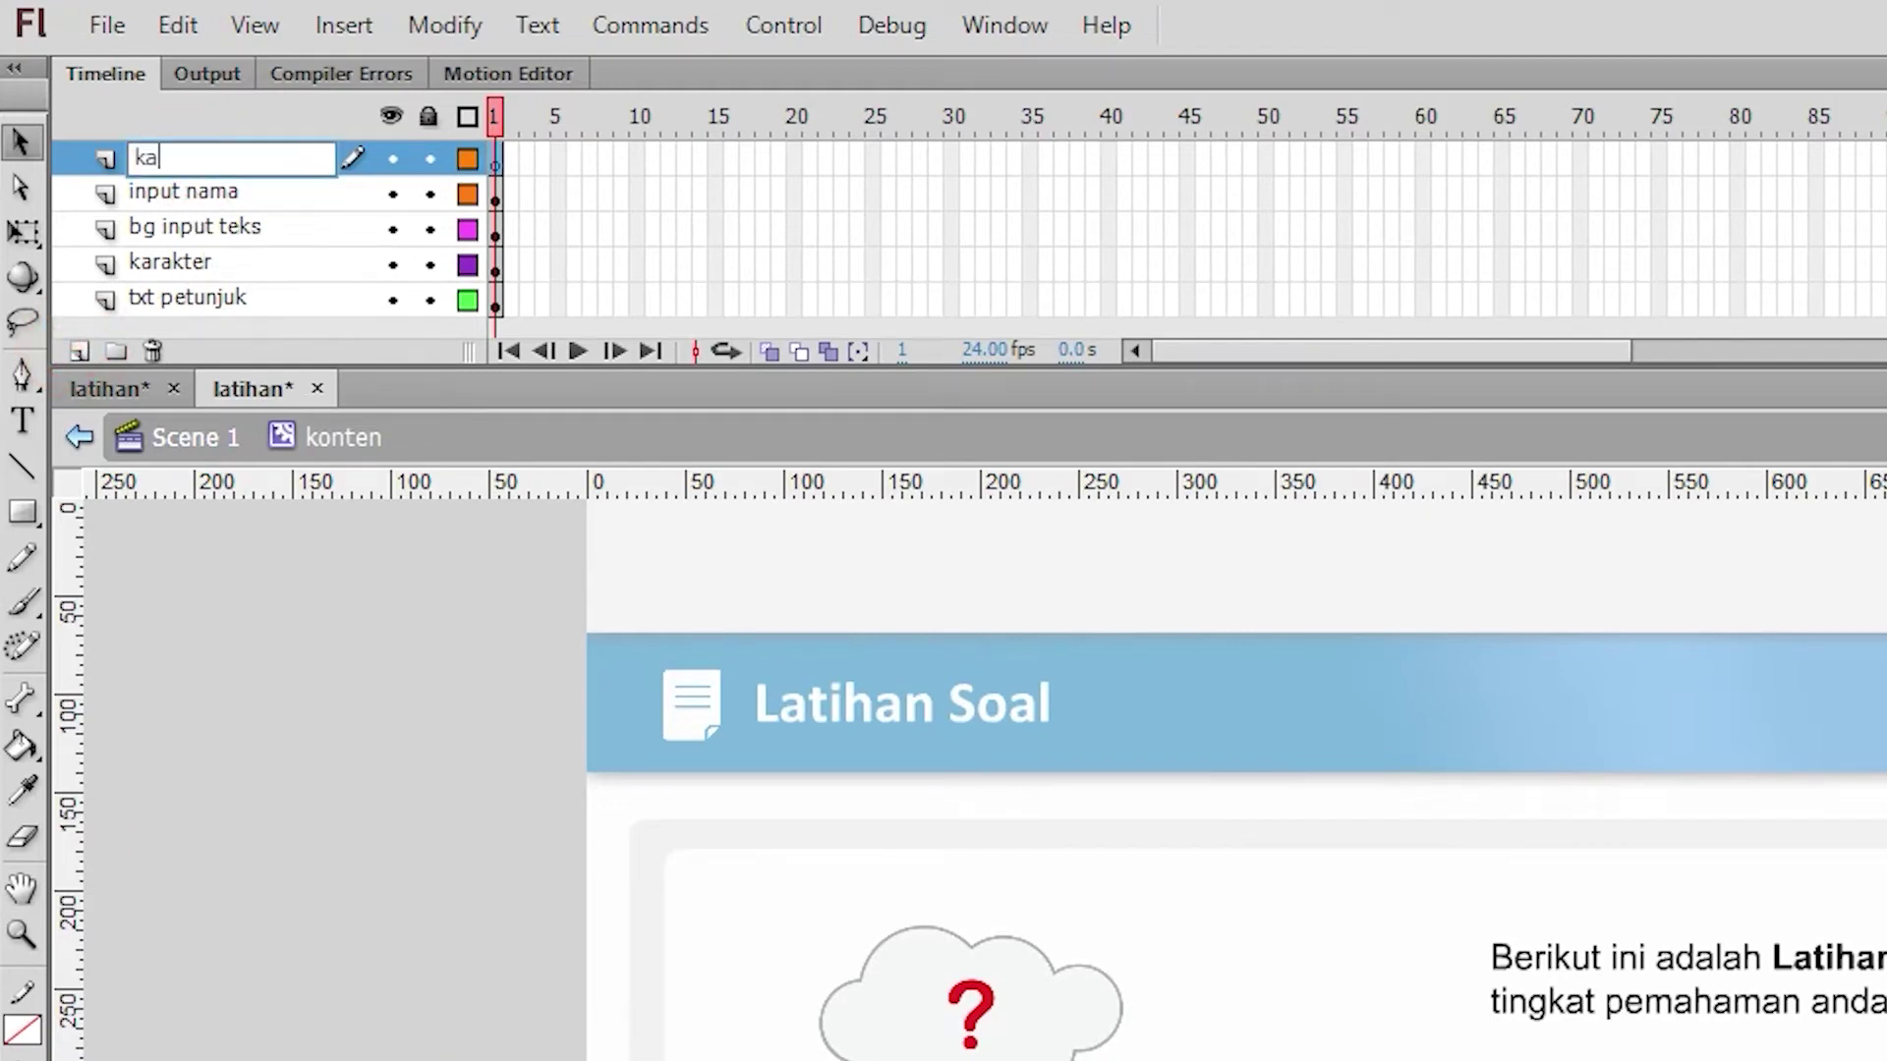
text(rakter 2)
key(Return)
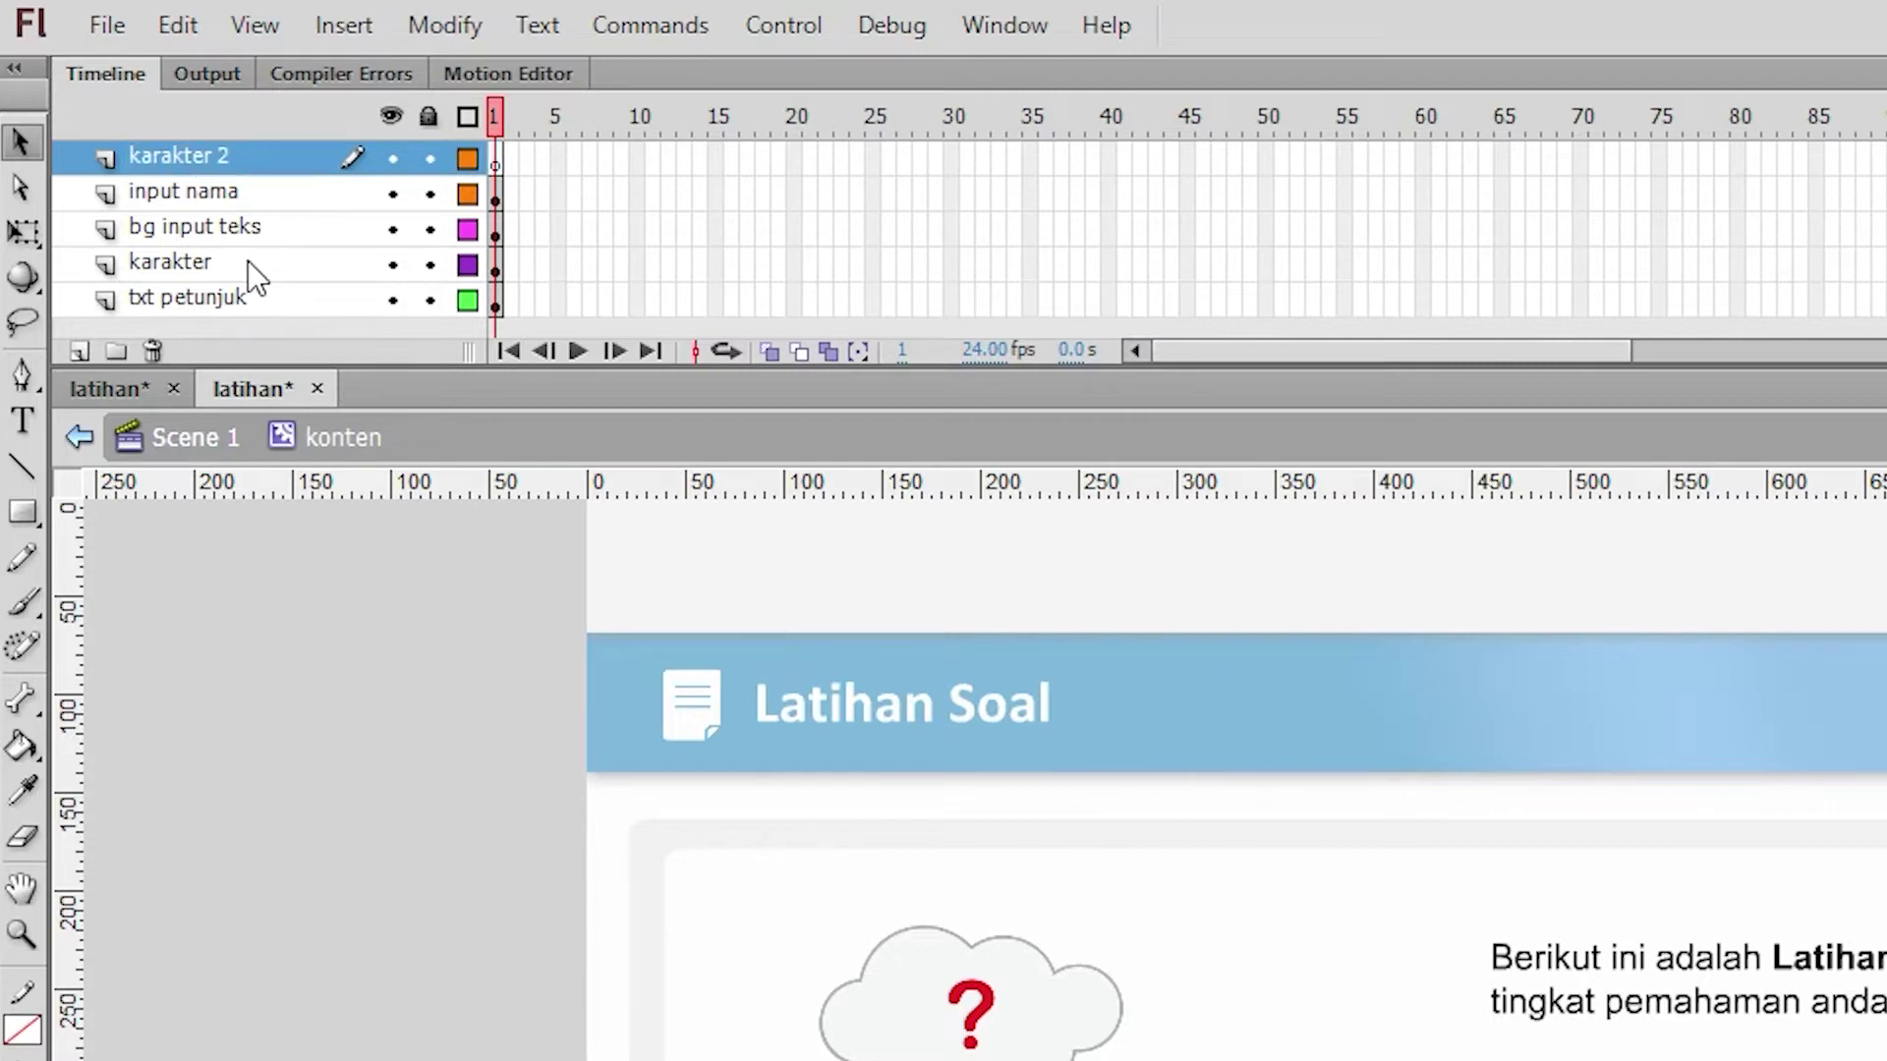
click(510, 155)
key(F7)
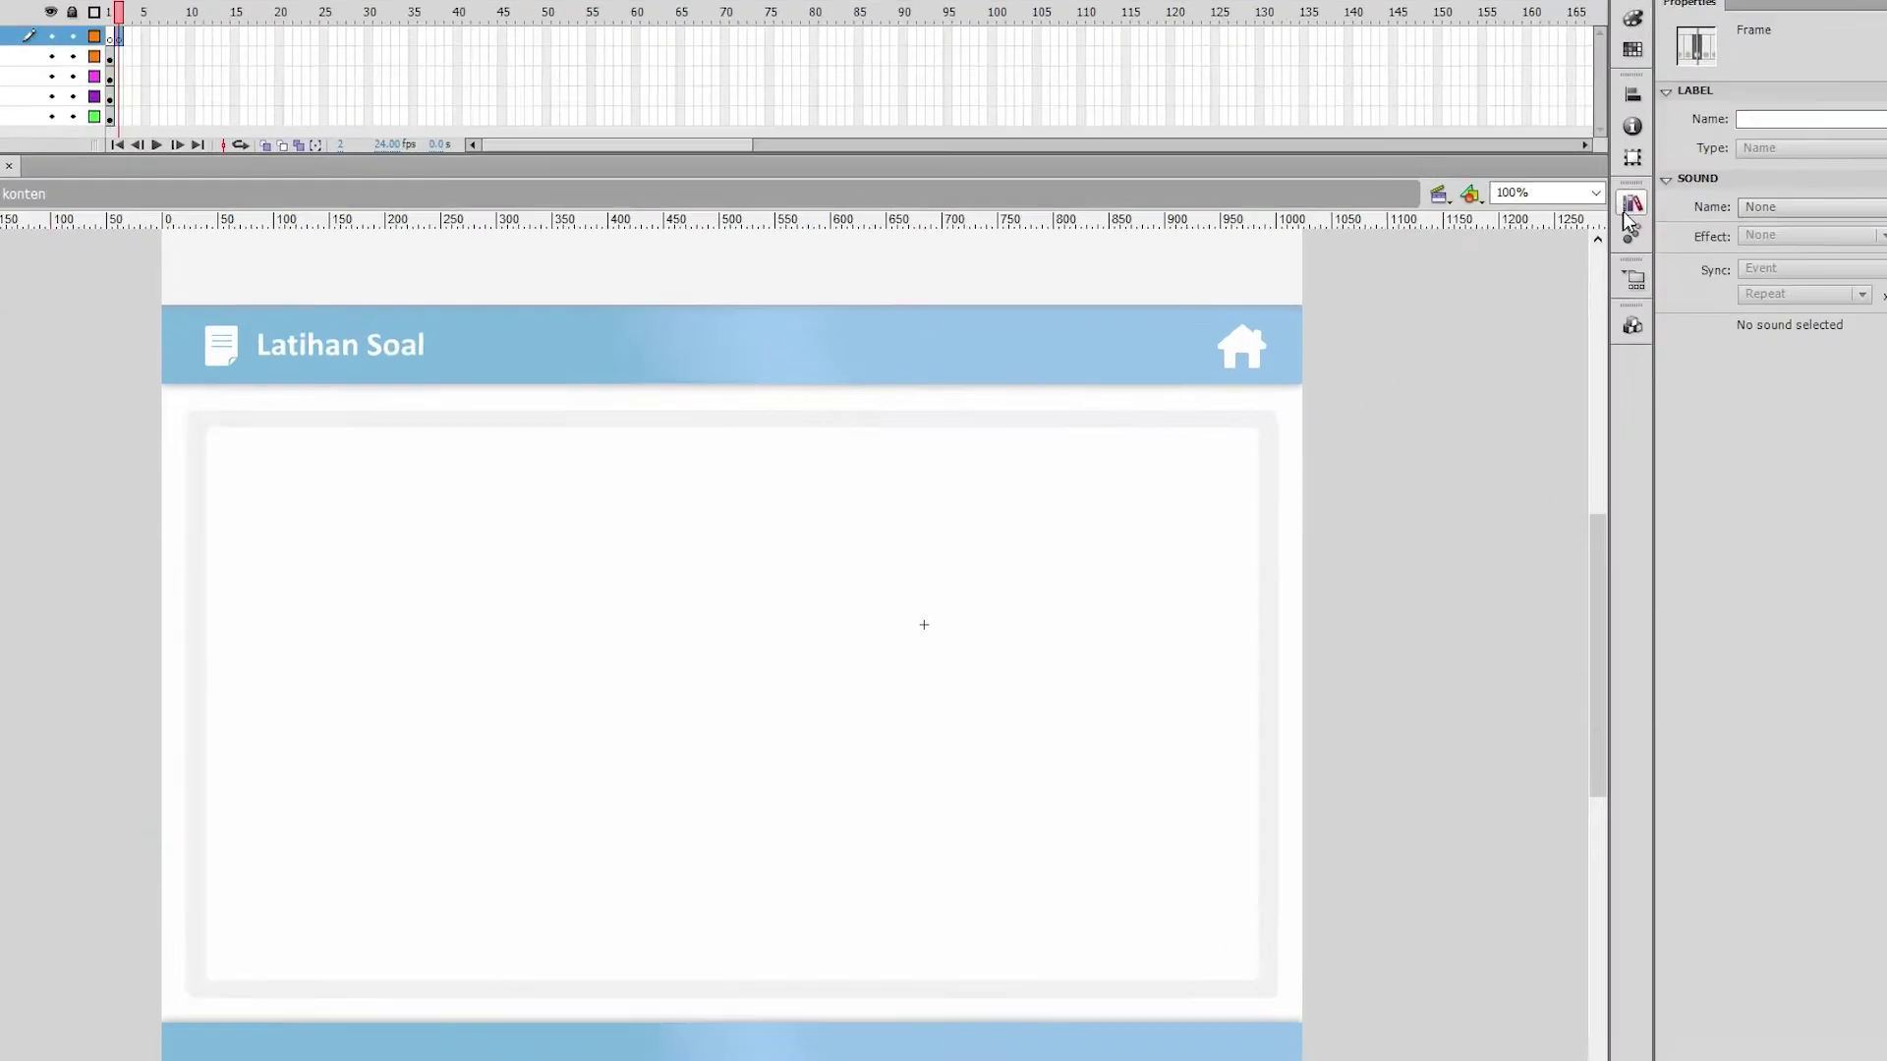
Step: Place the teacher 1 bitmap from the other latihan document's library on frame 2 of the karakter 2 layer
click(1592, 230)
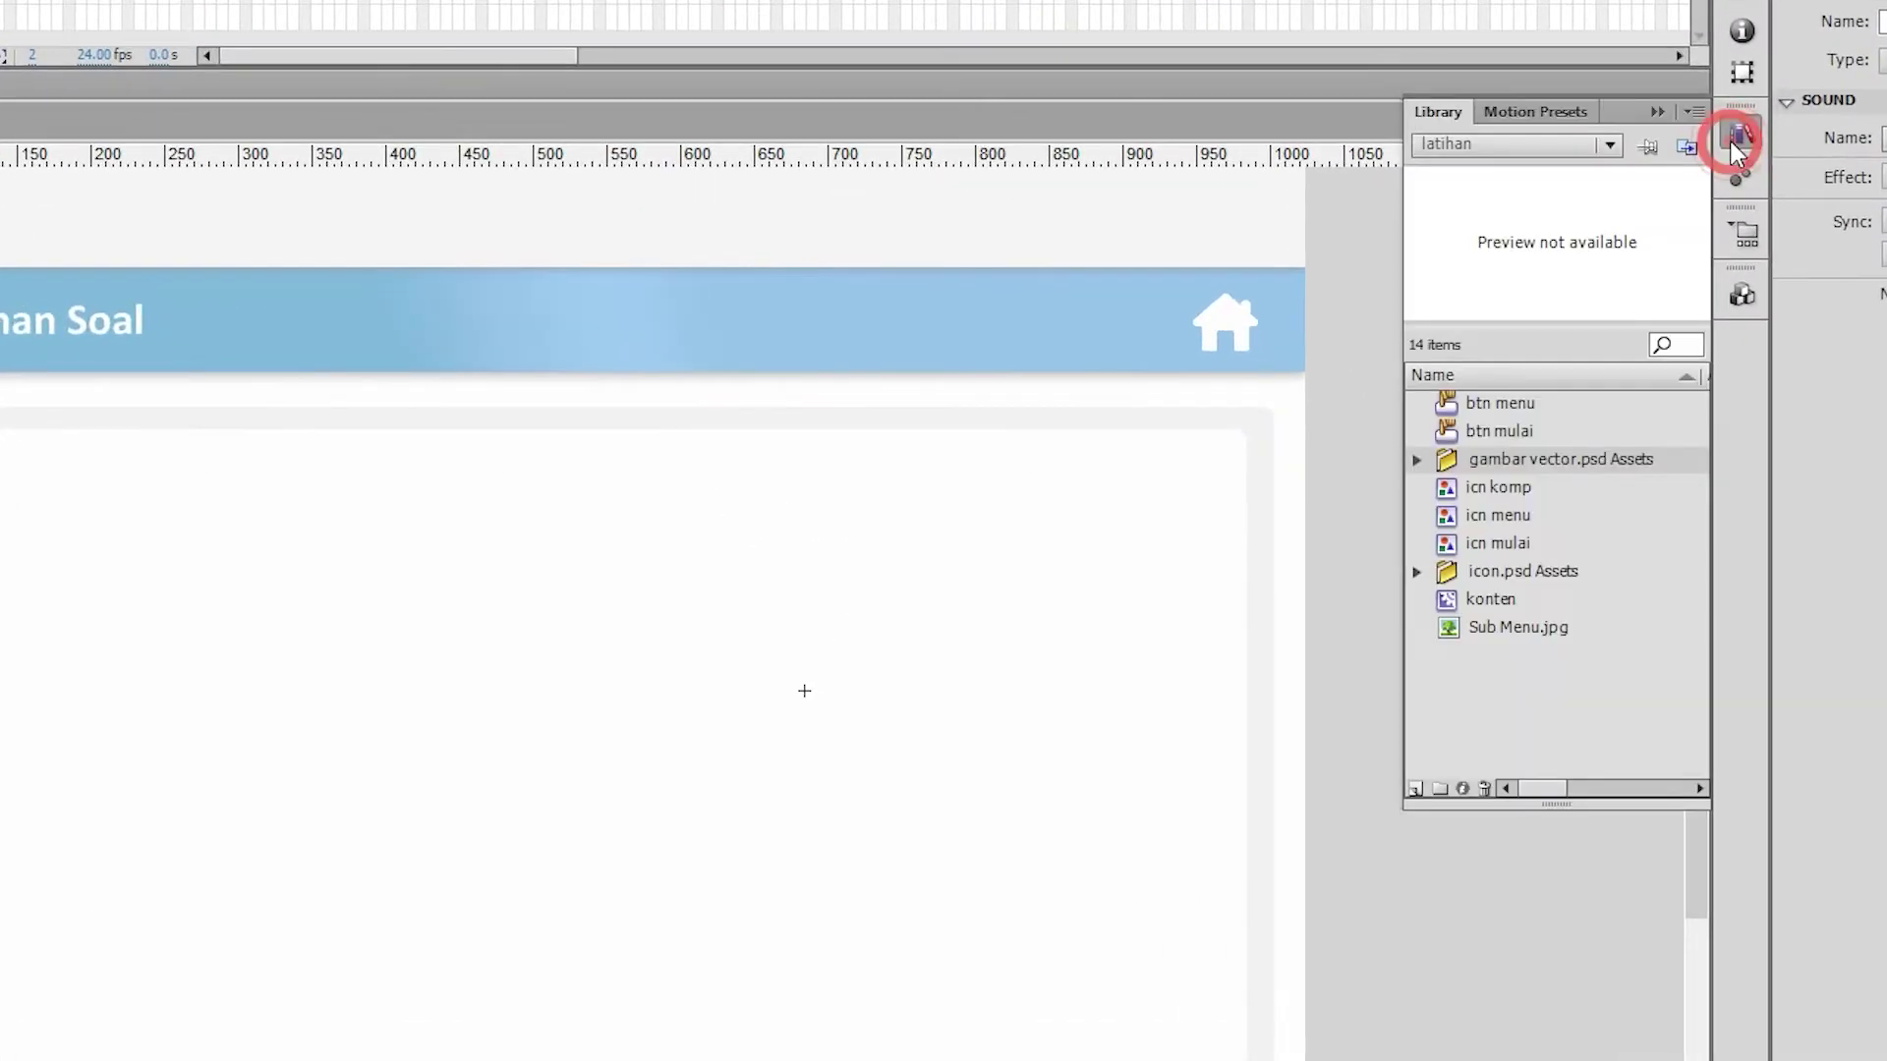
click(1555, 144)
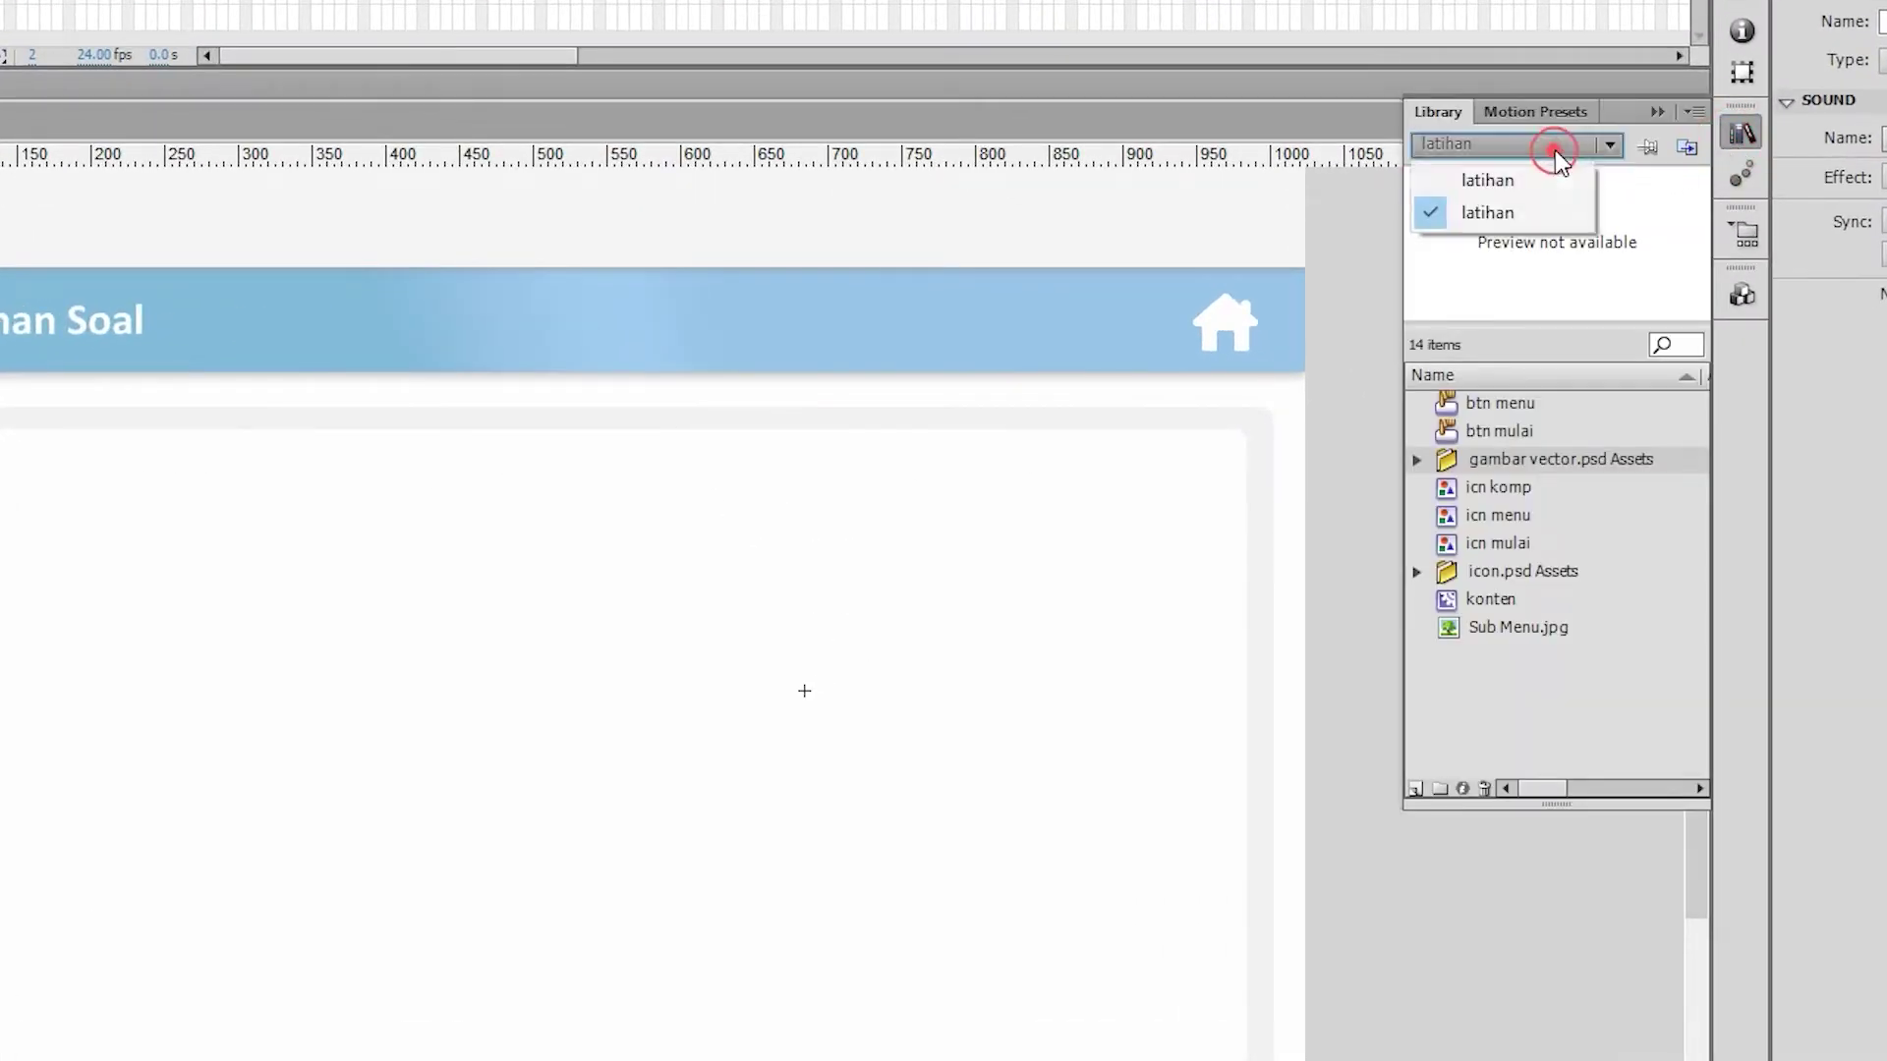
click(1487, 181)
scroll(1523, 590, down, 10)
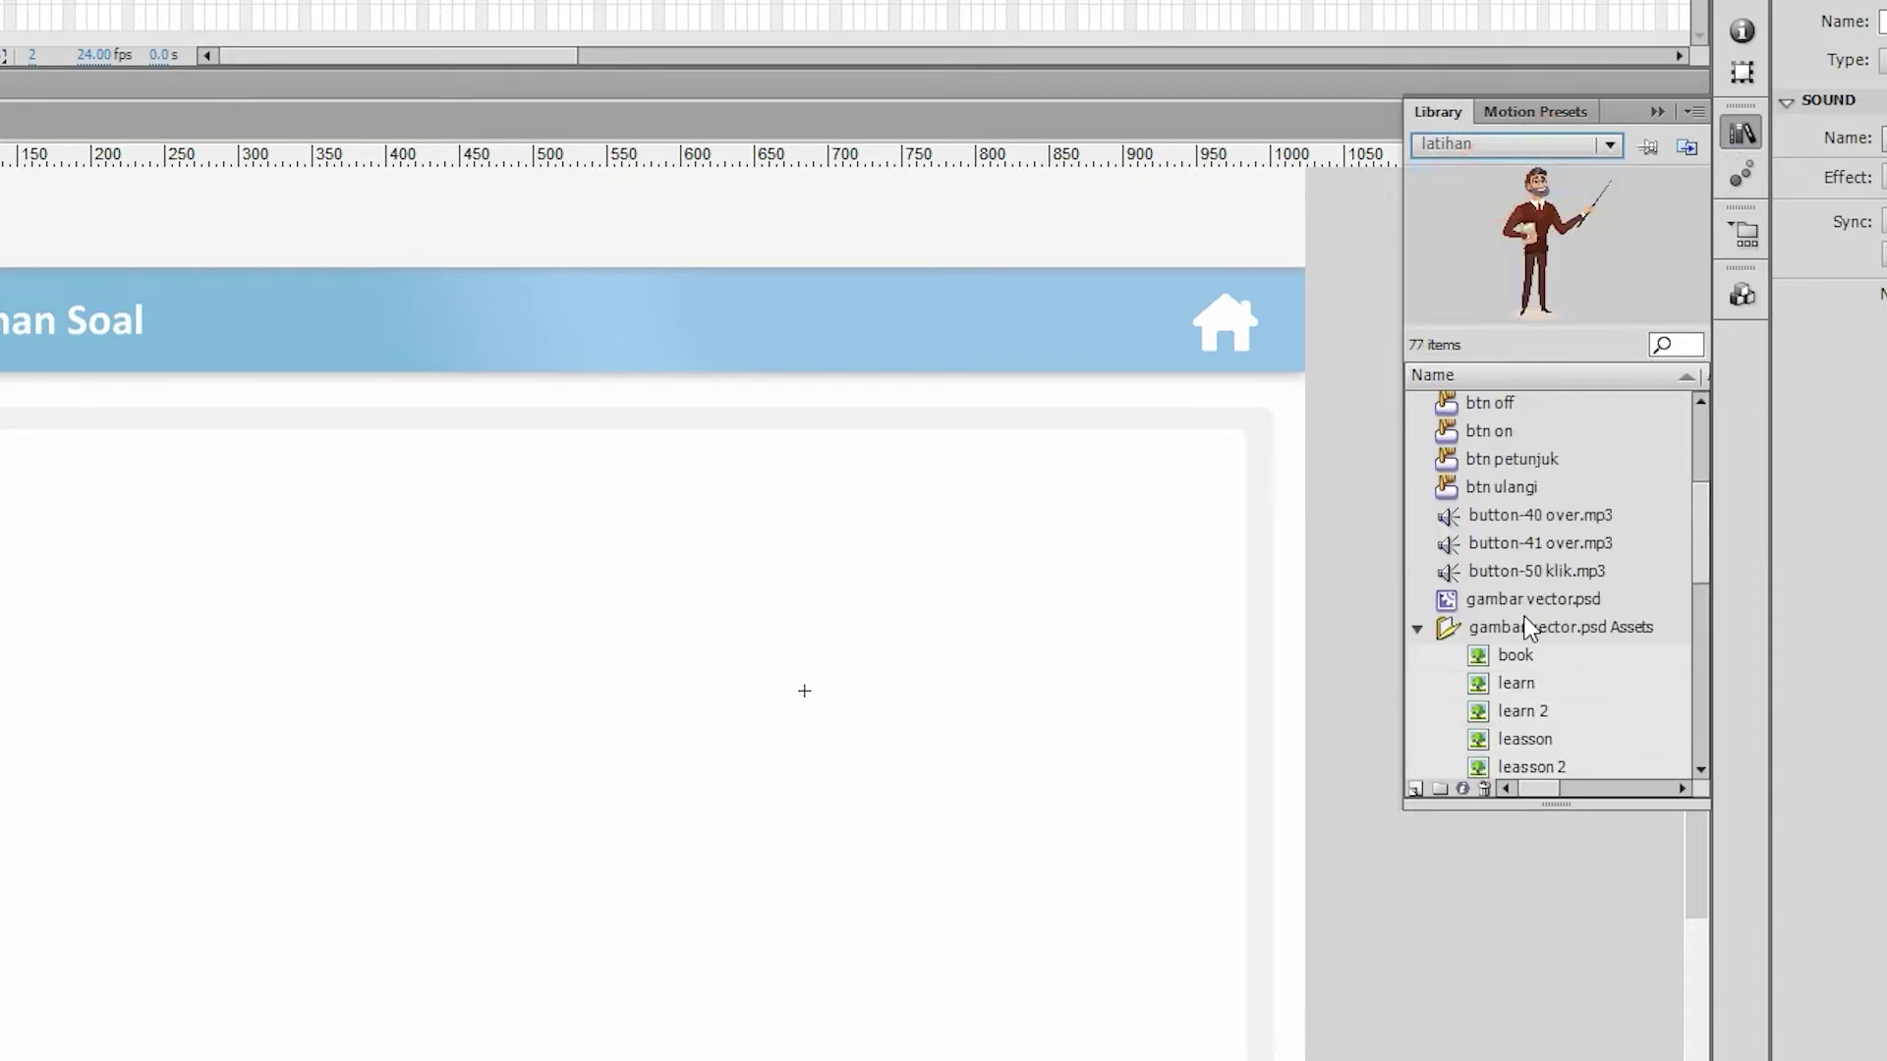
click(1528, 548)
click(1541, 570)
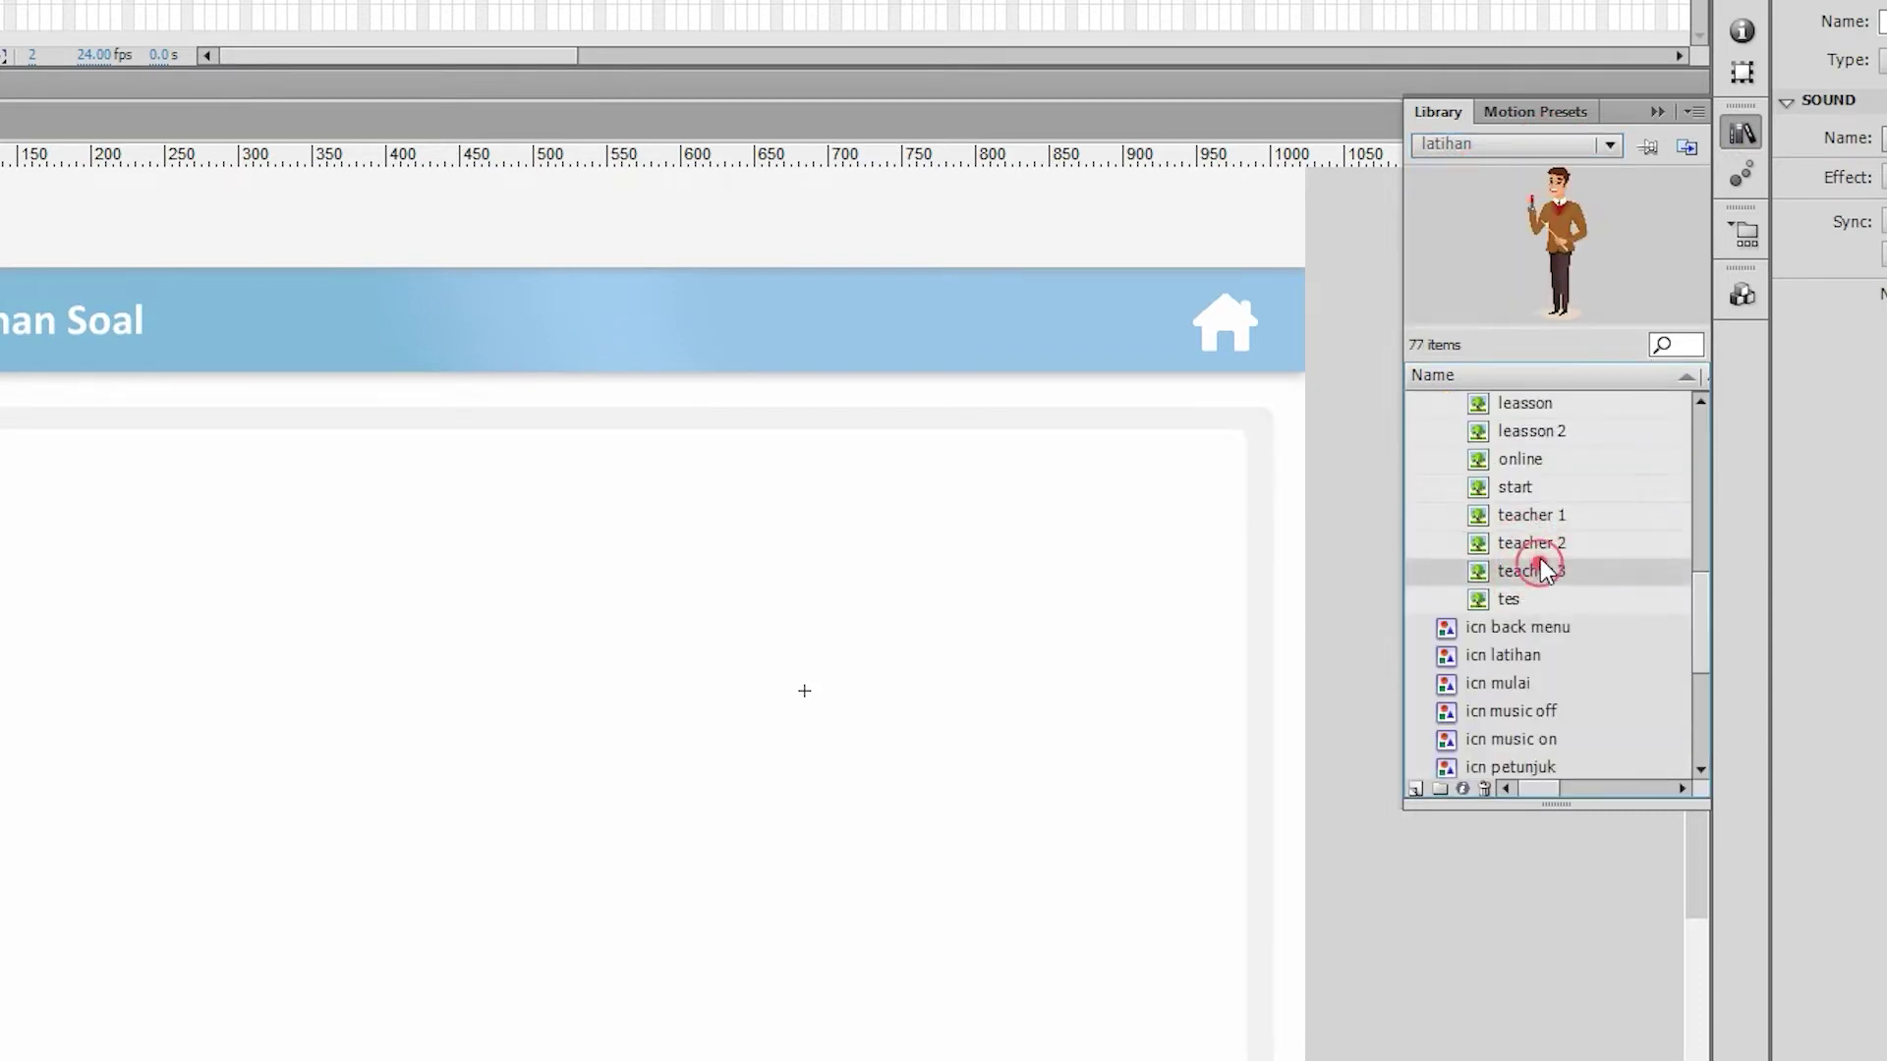
click(1541, 545)
click(1540, 519)
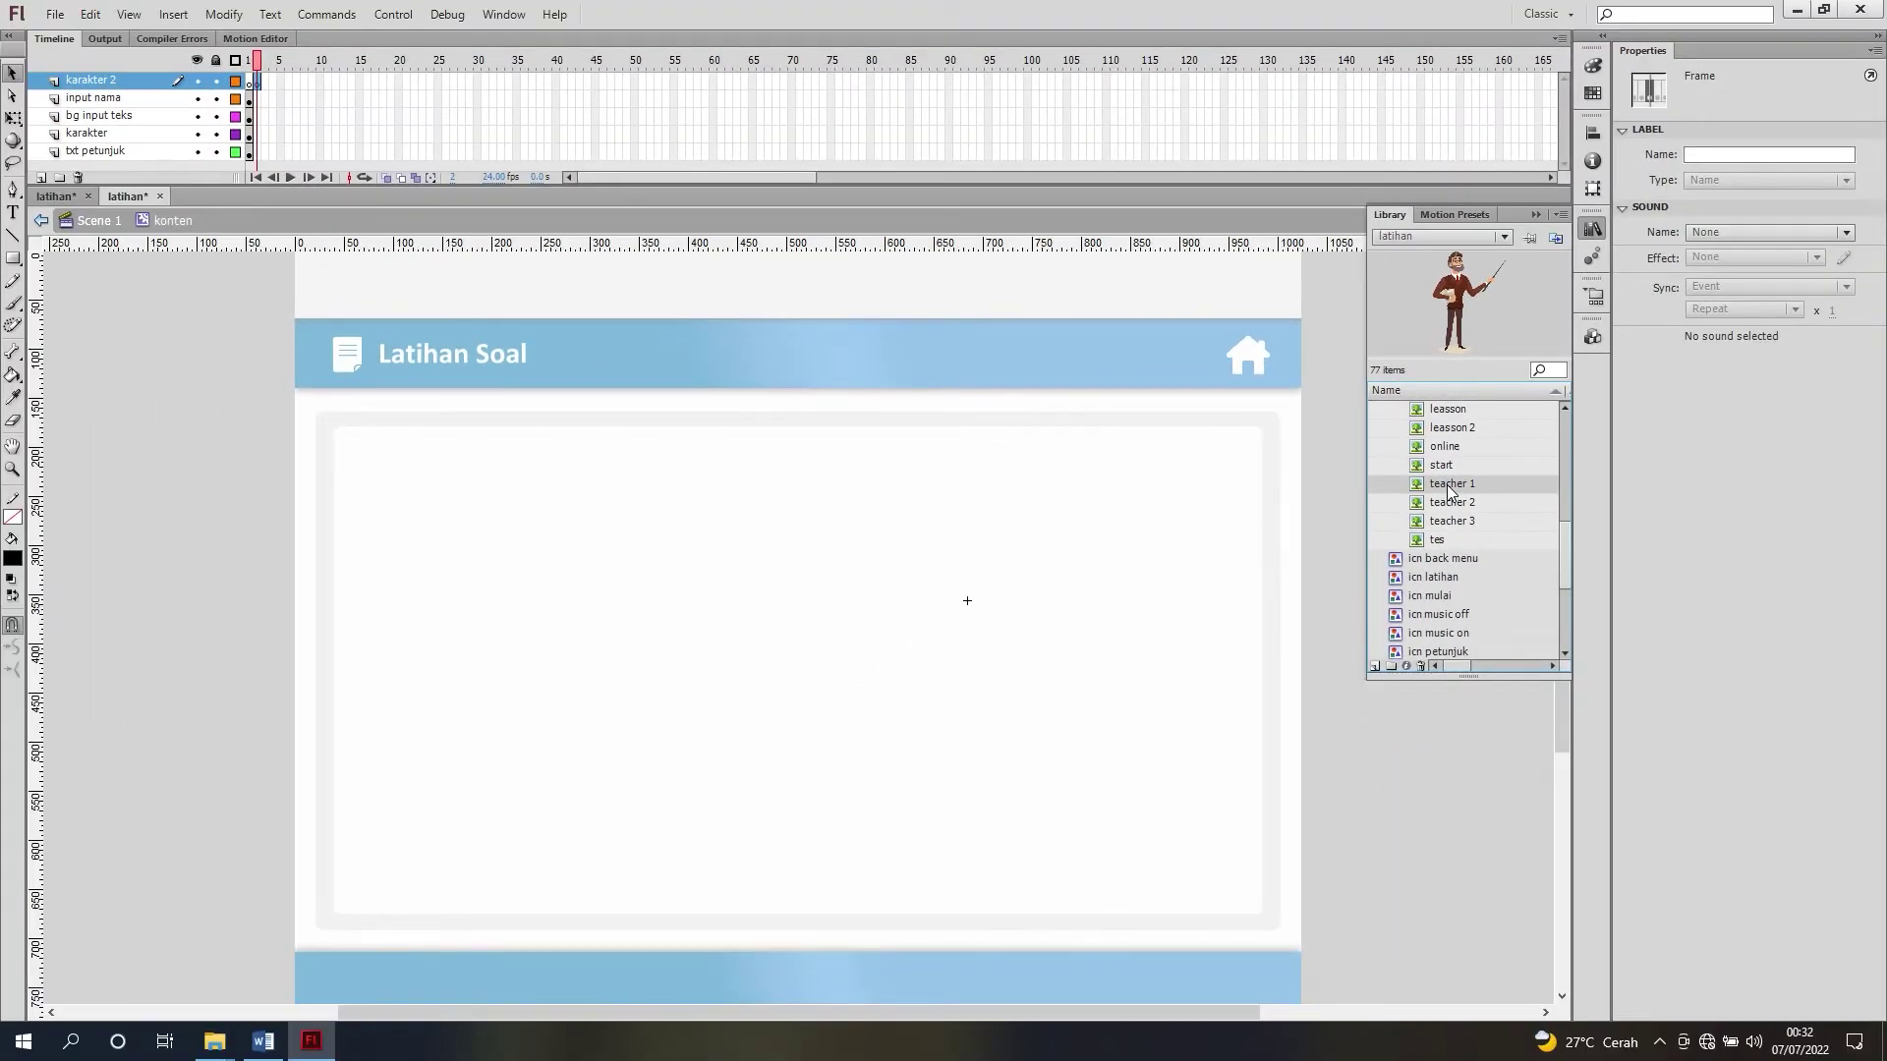
drag(1448, 491, 672, 613)
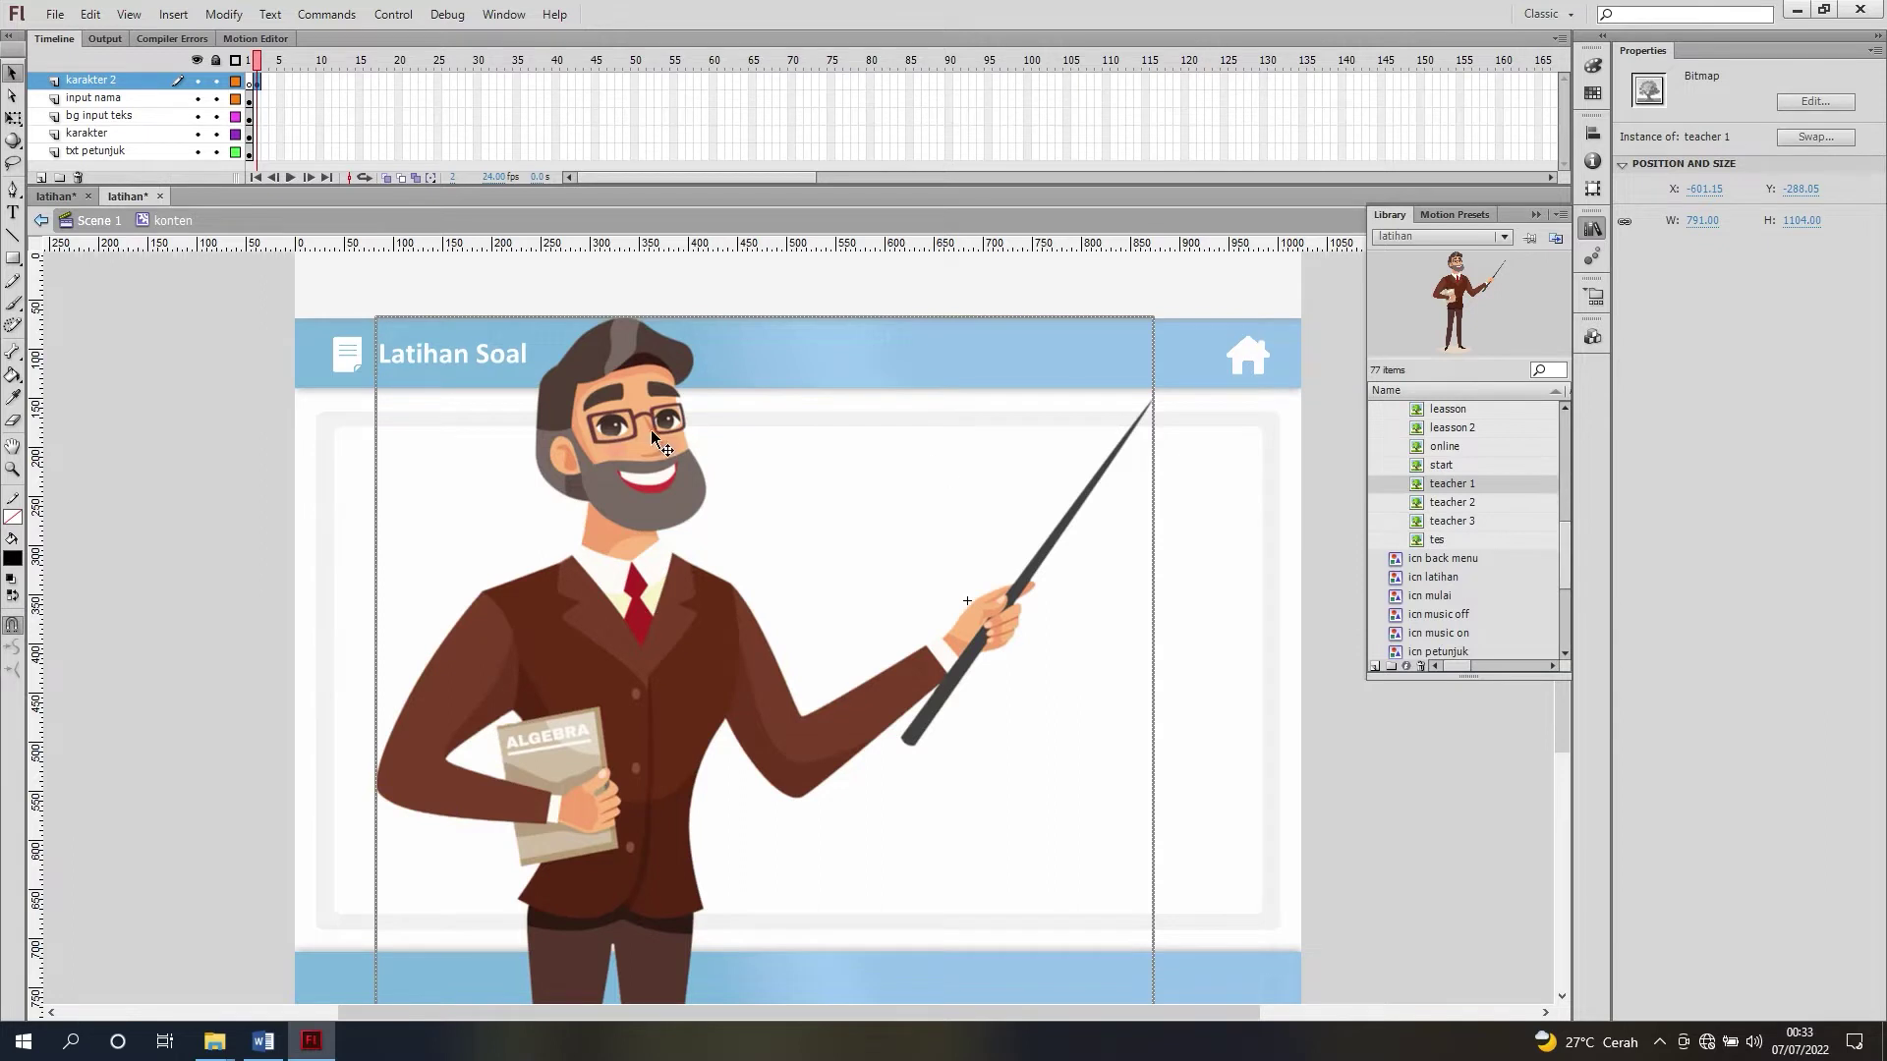
Step: Scale the teacher picture down proportionally, place it in the right half of the white content box, and set its width to 300
key(q)
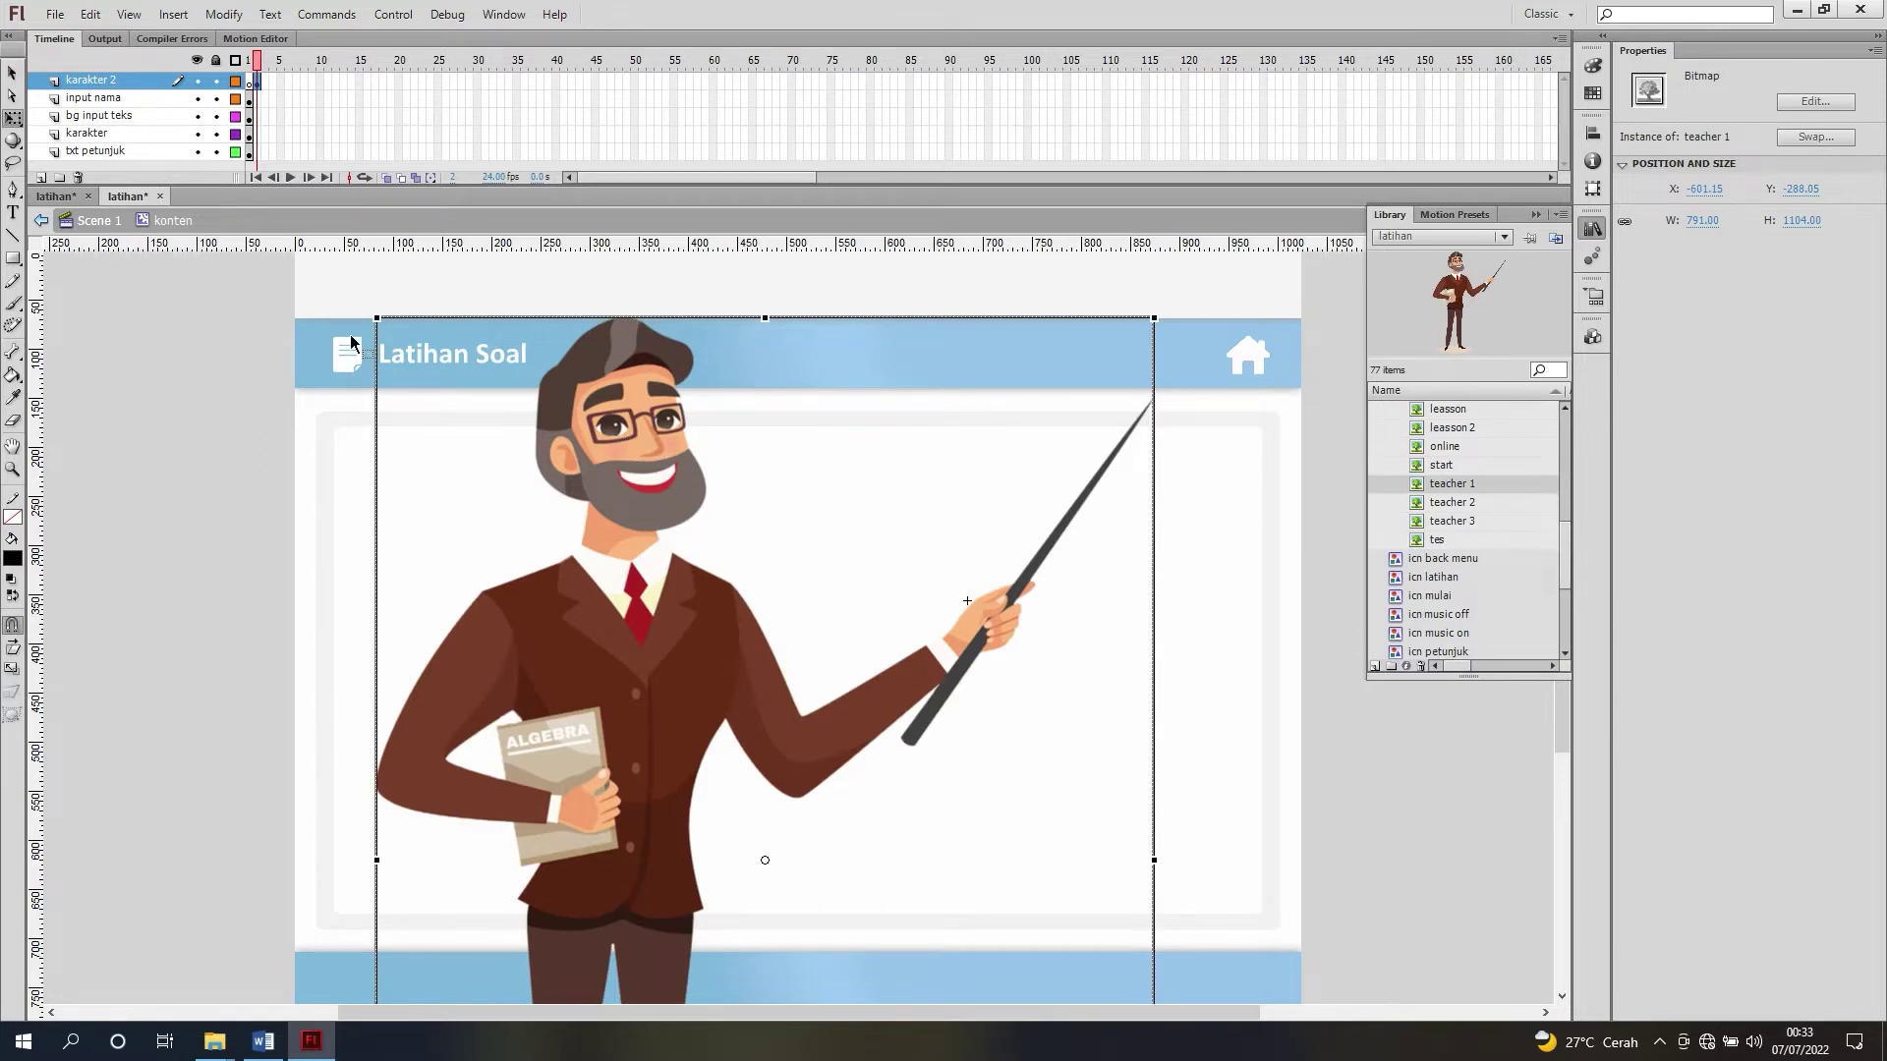
drag(376, 318, 631, 672)
drag(732, 725, 1027, 551)
click(1698, 218)
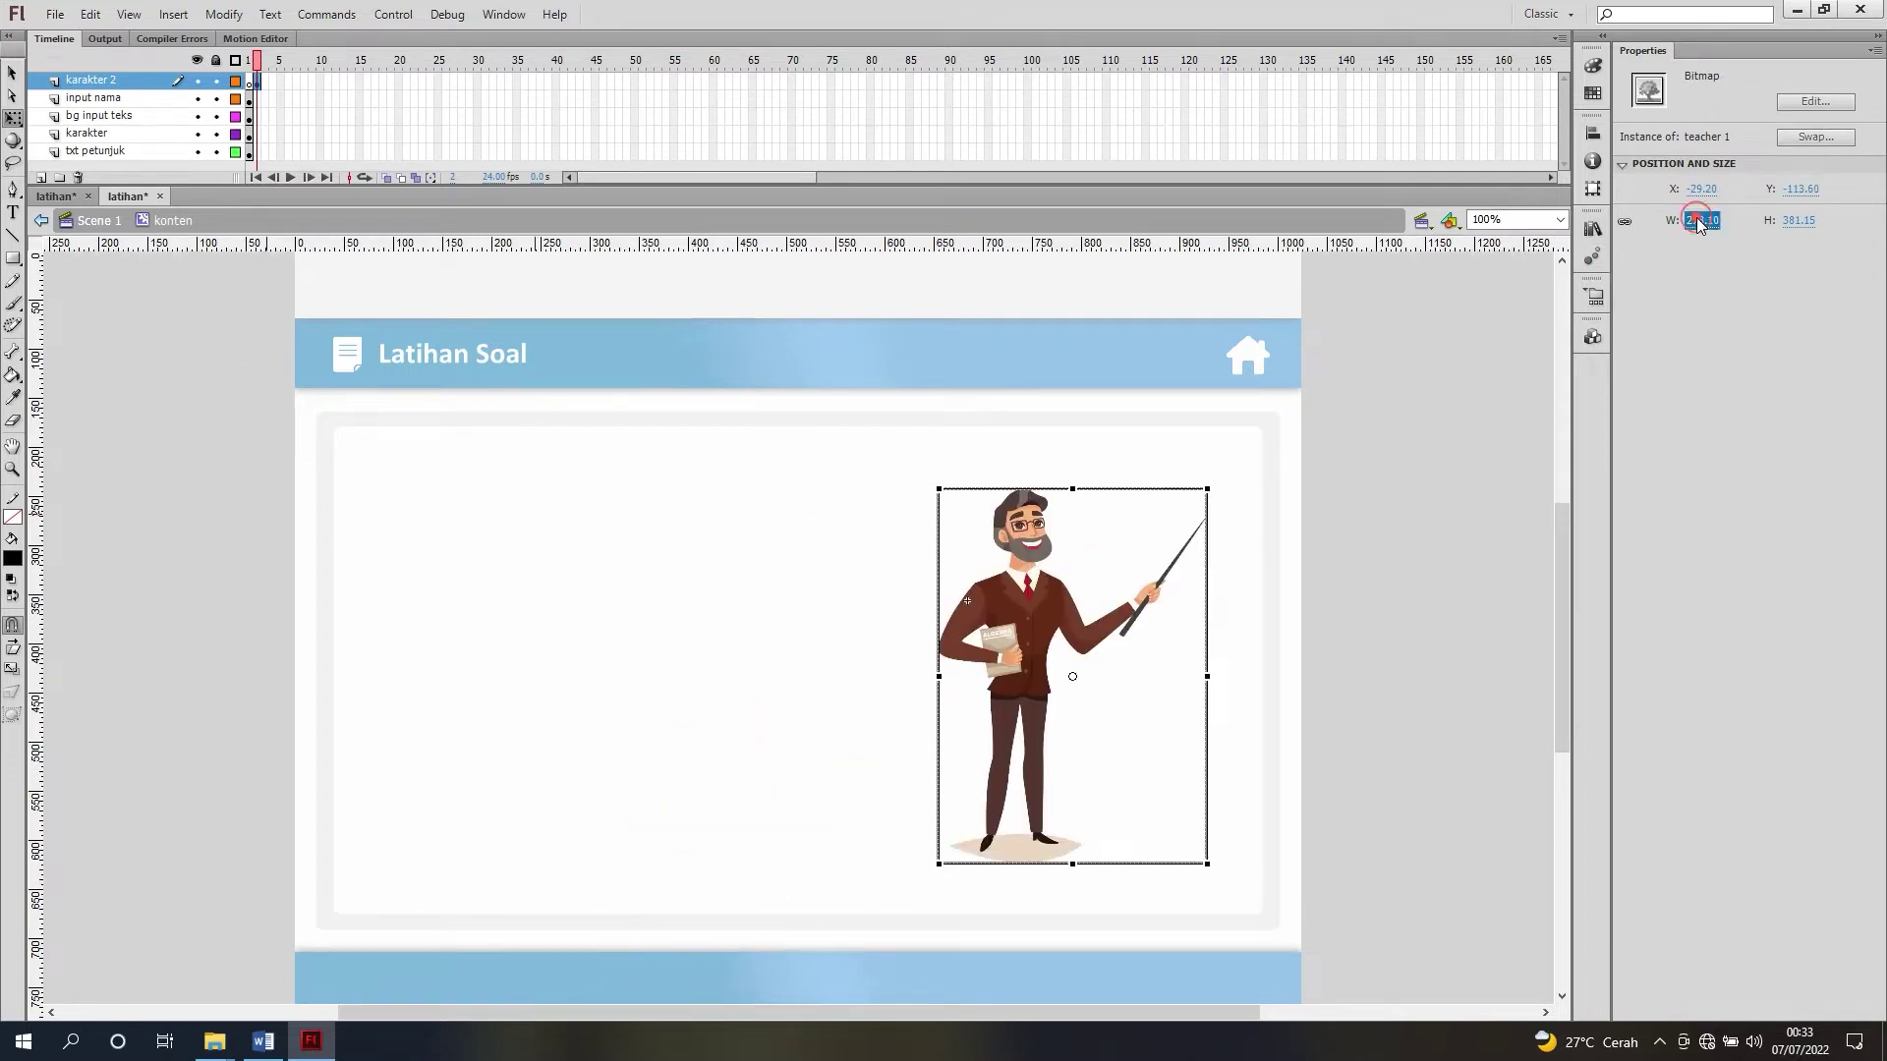
text(300)
key(Return)
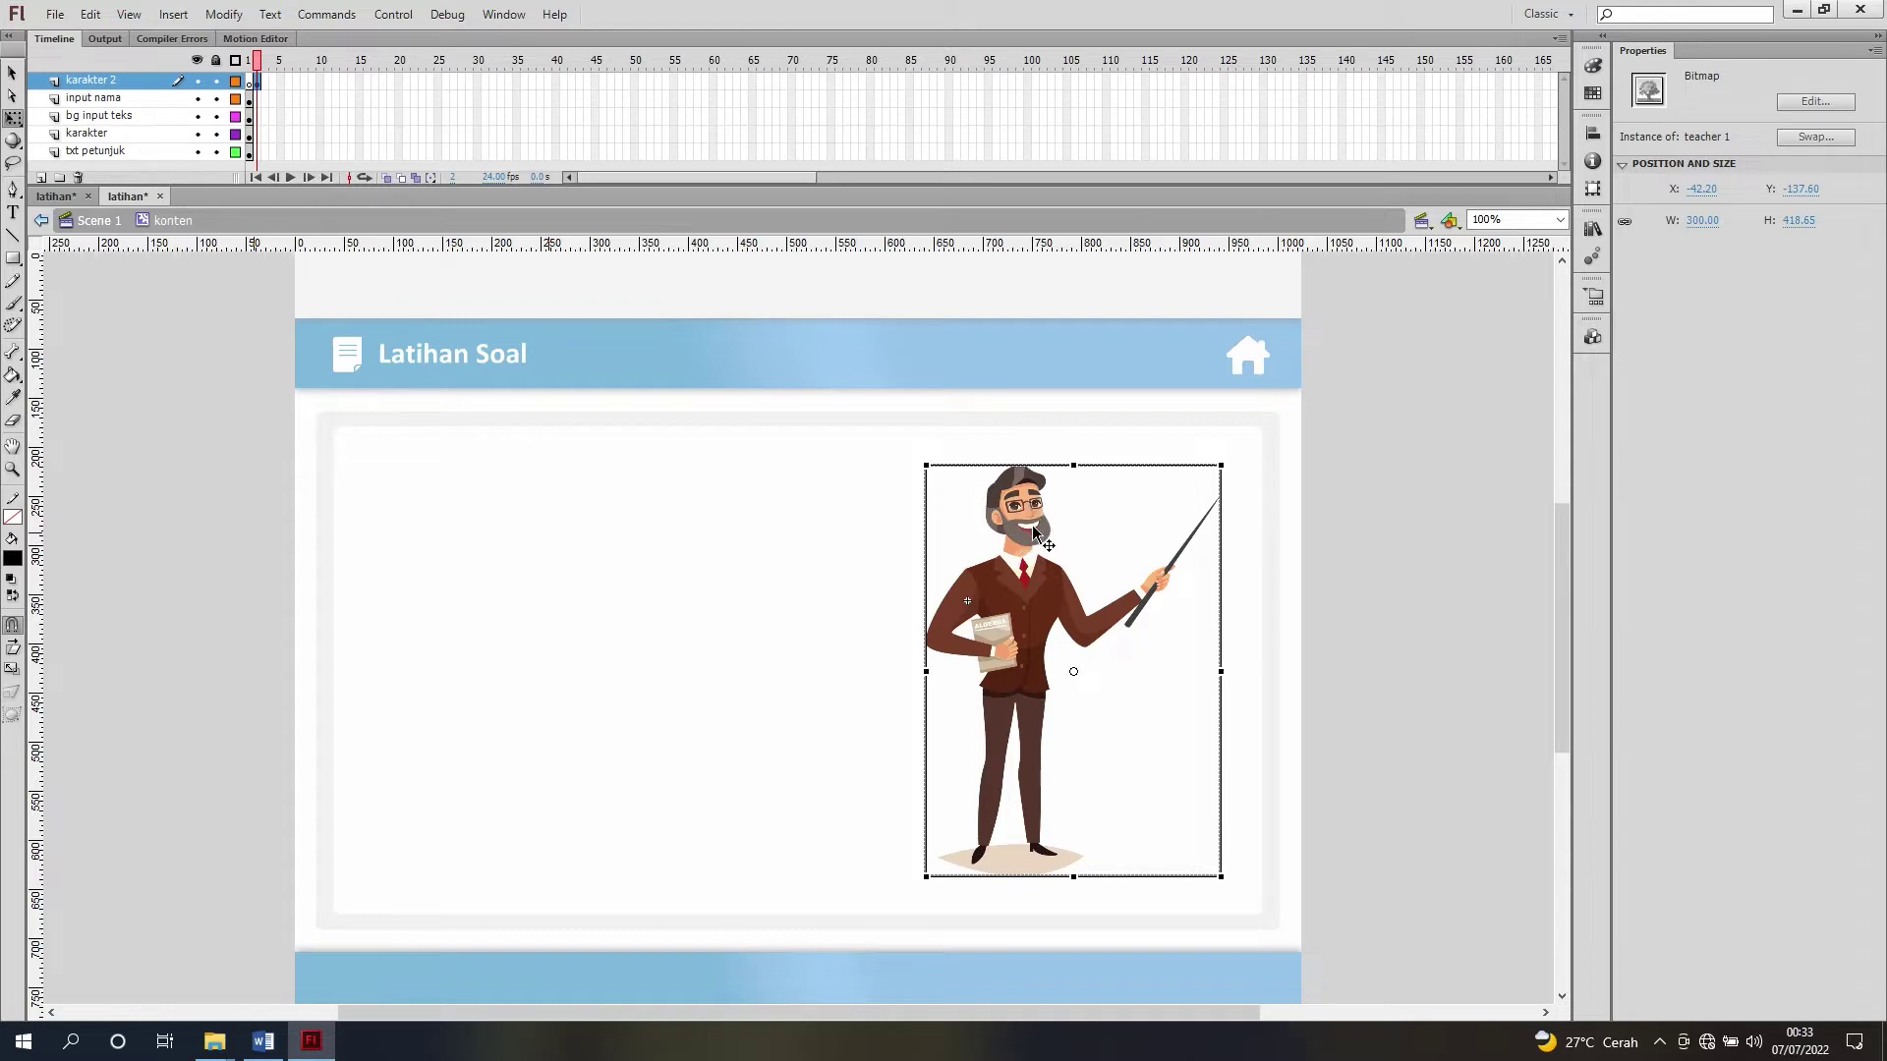
Step: Flip the teacher picture horizontally so the pointer stick faces the question area, and move it to X -71.20, Y -137.60
click(223, 16)
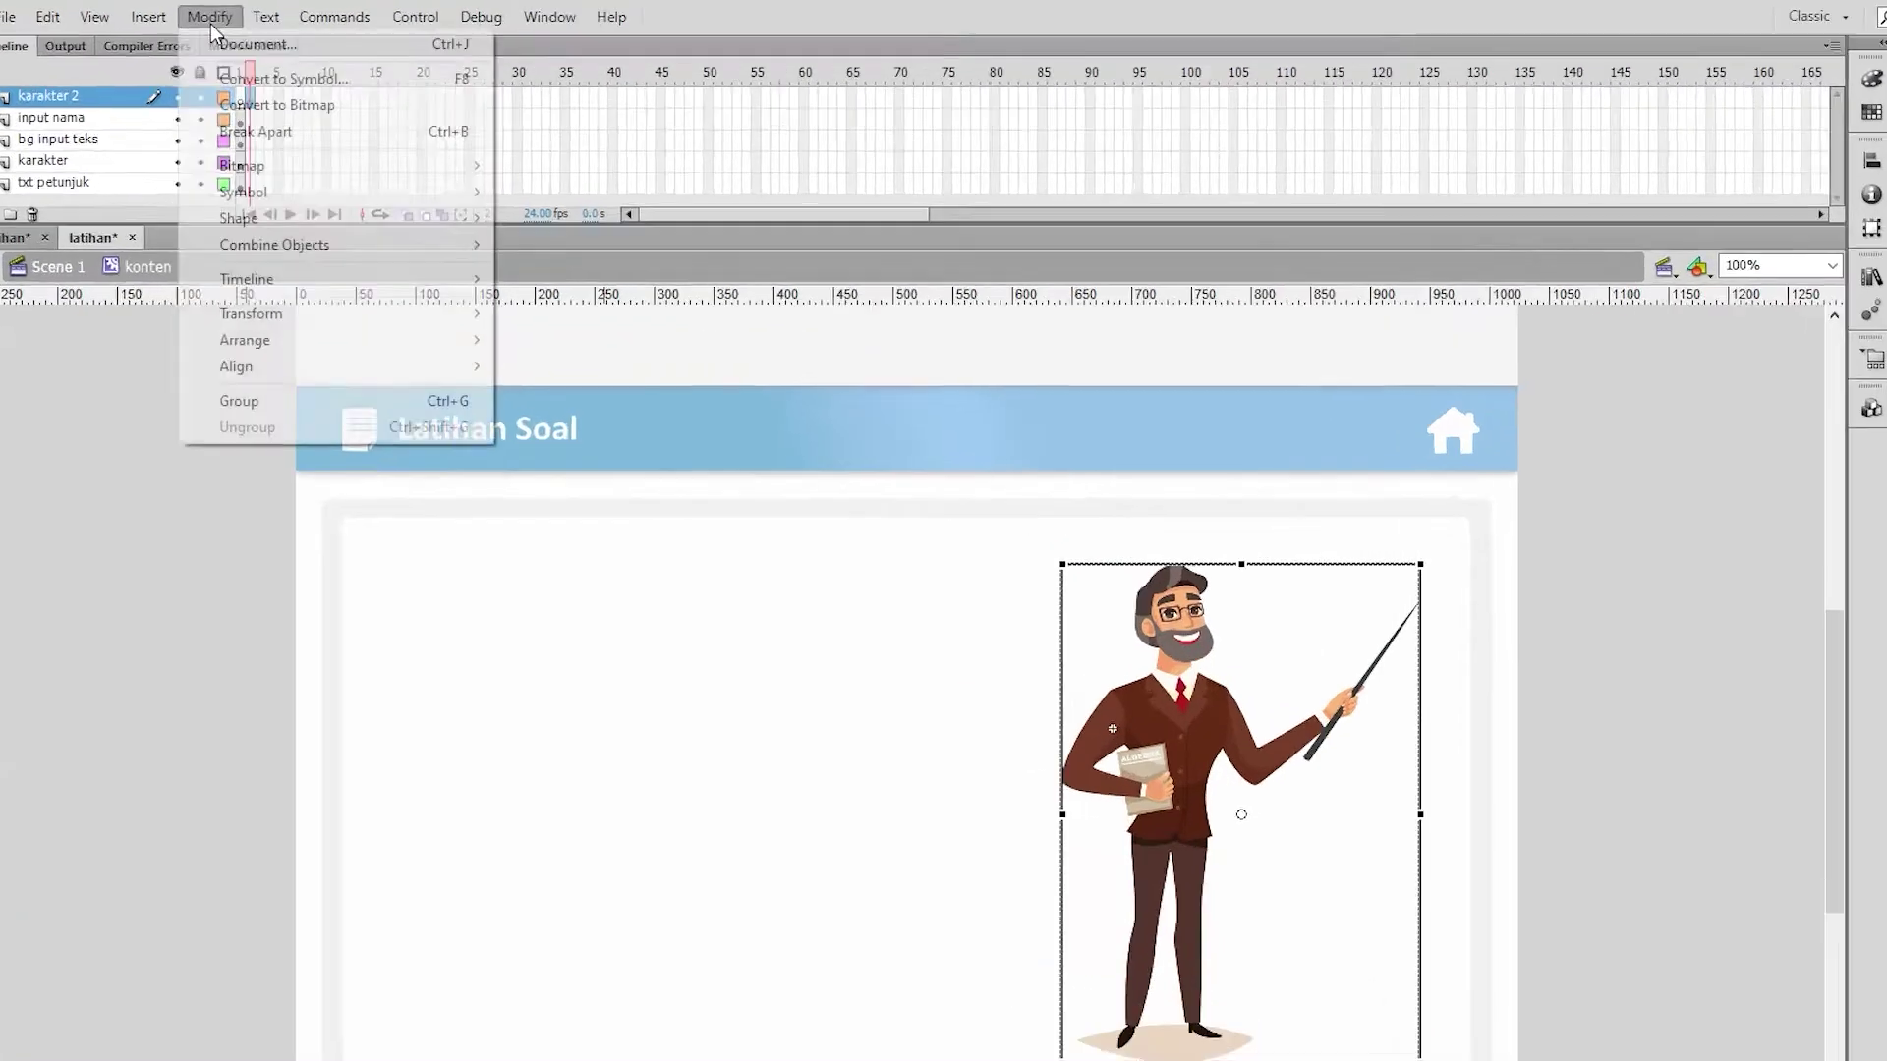
mouse_move(388, 319)
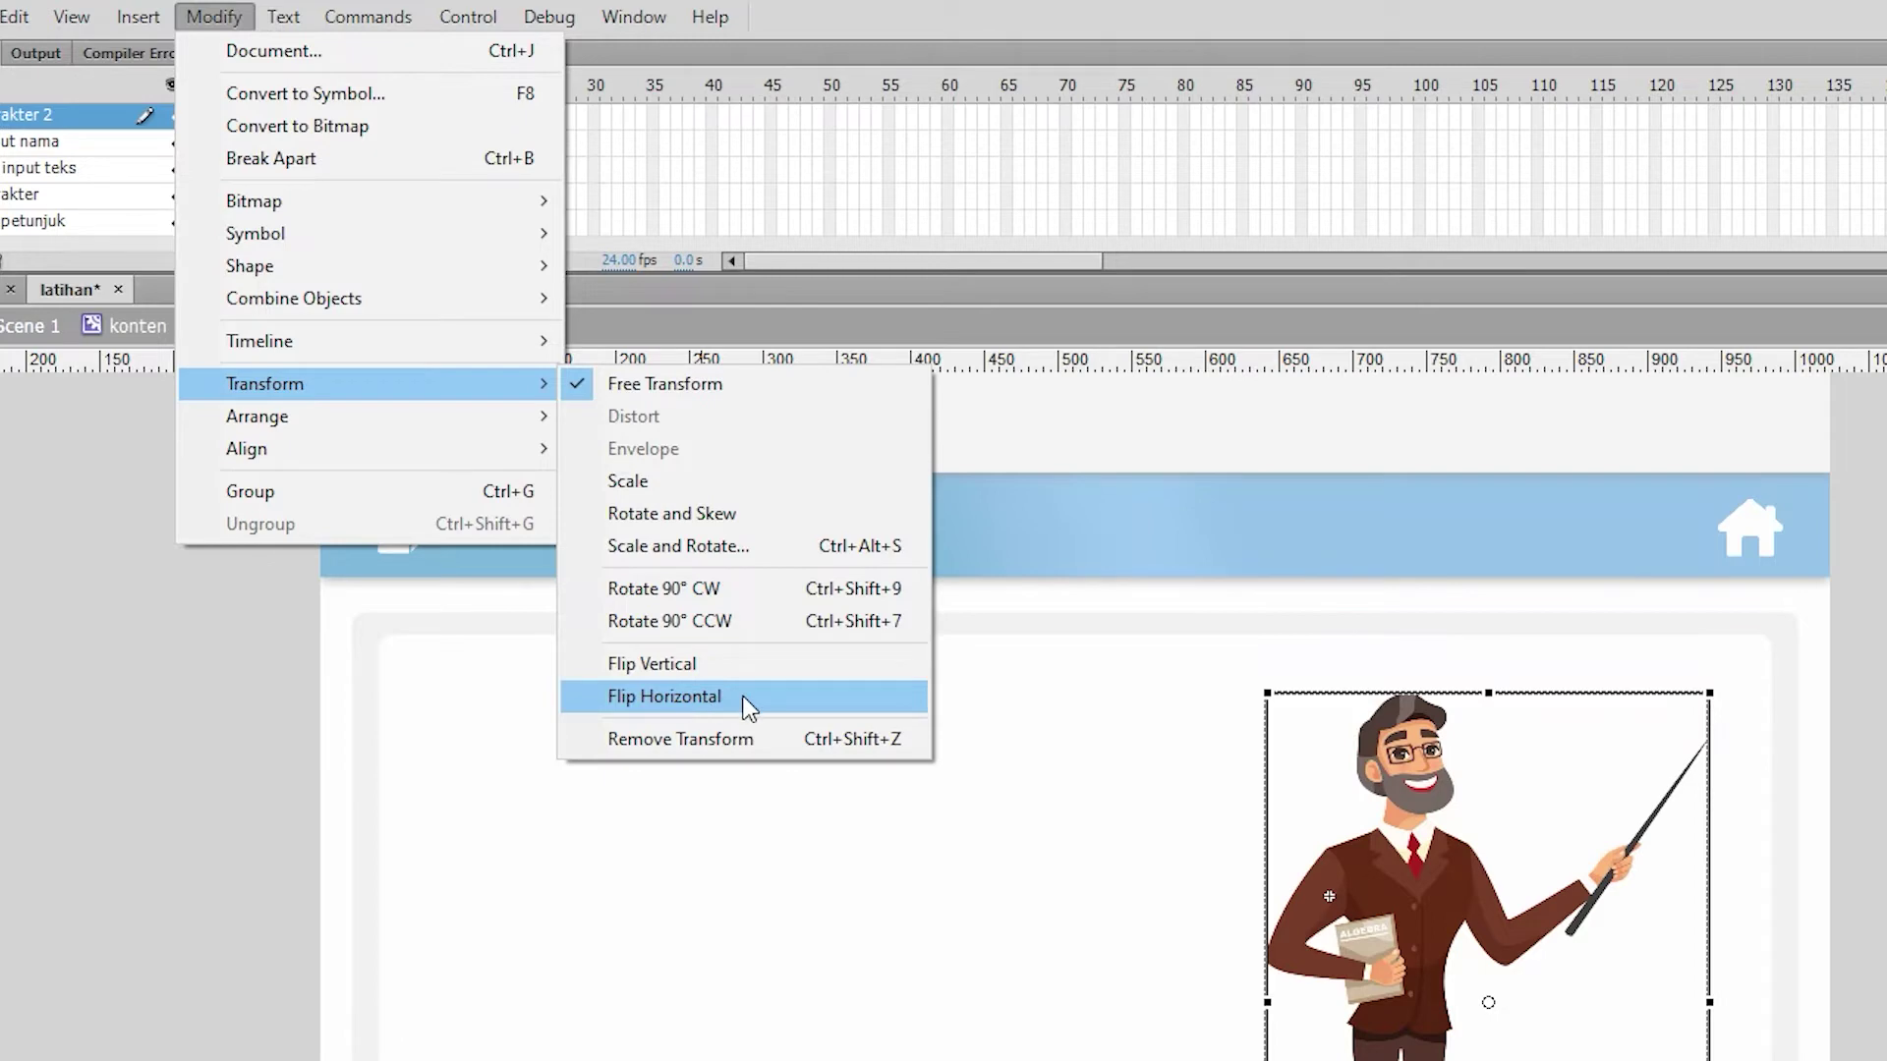
click(743, 695)
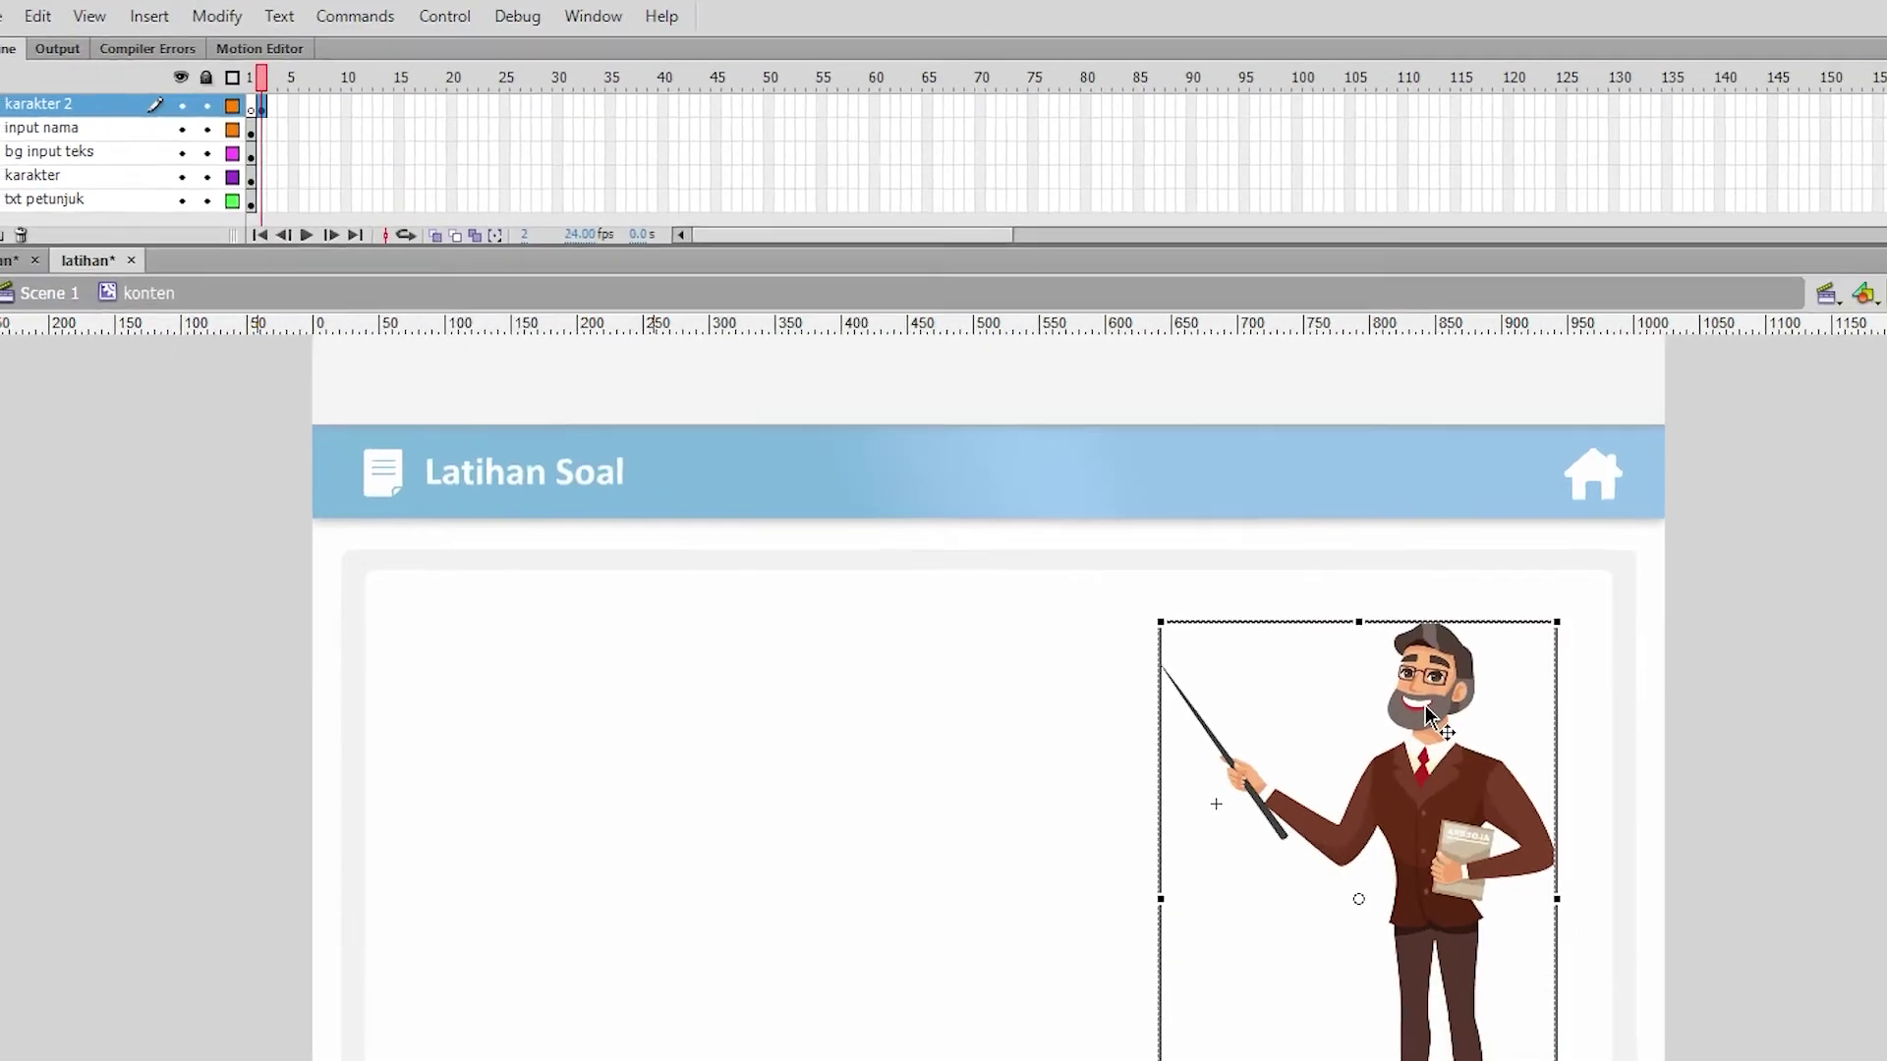
drag(1554, 778, 1515, 789)
drag(1090, 531, 1086, 530)
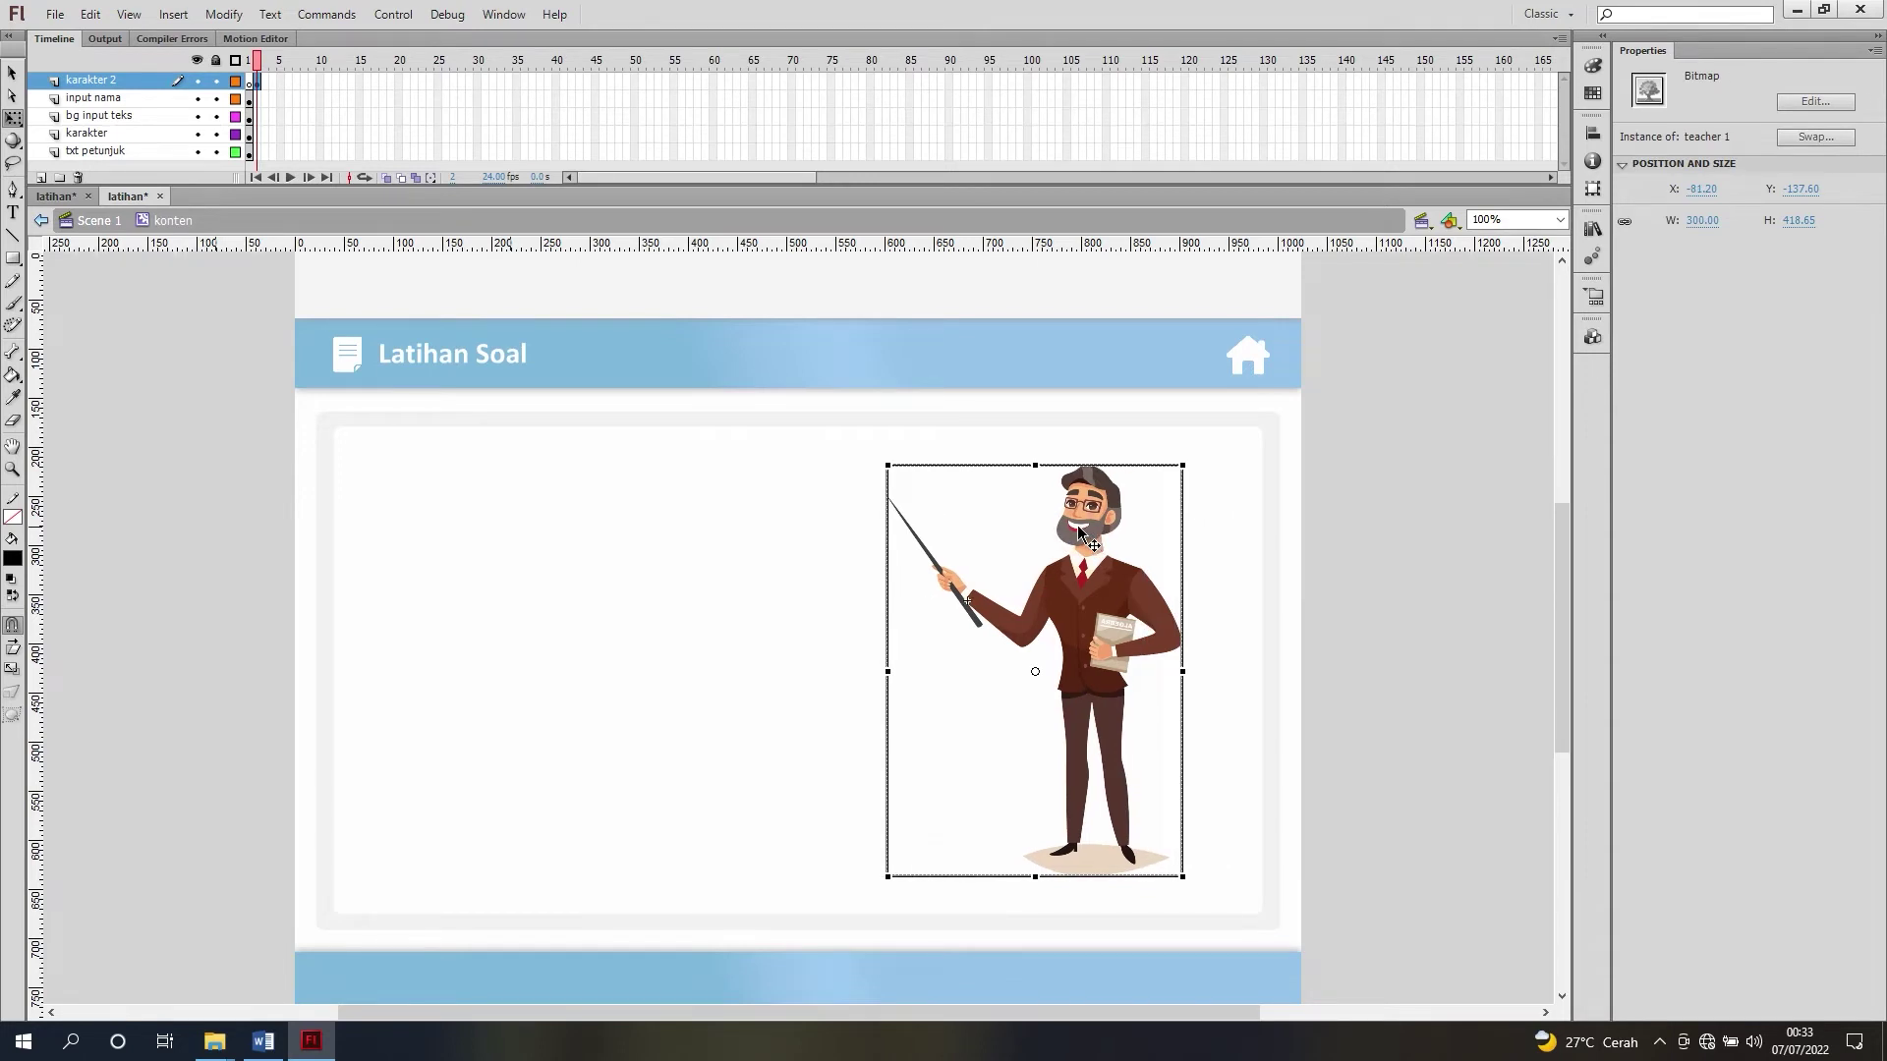
key(shift+Right)
key(v)
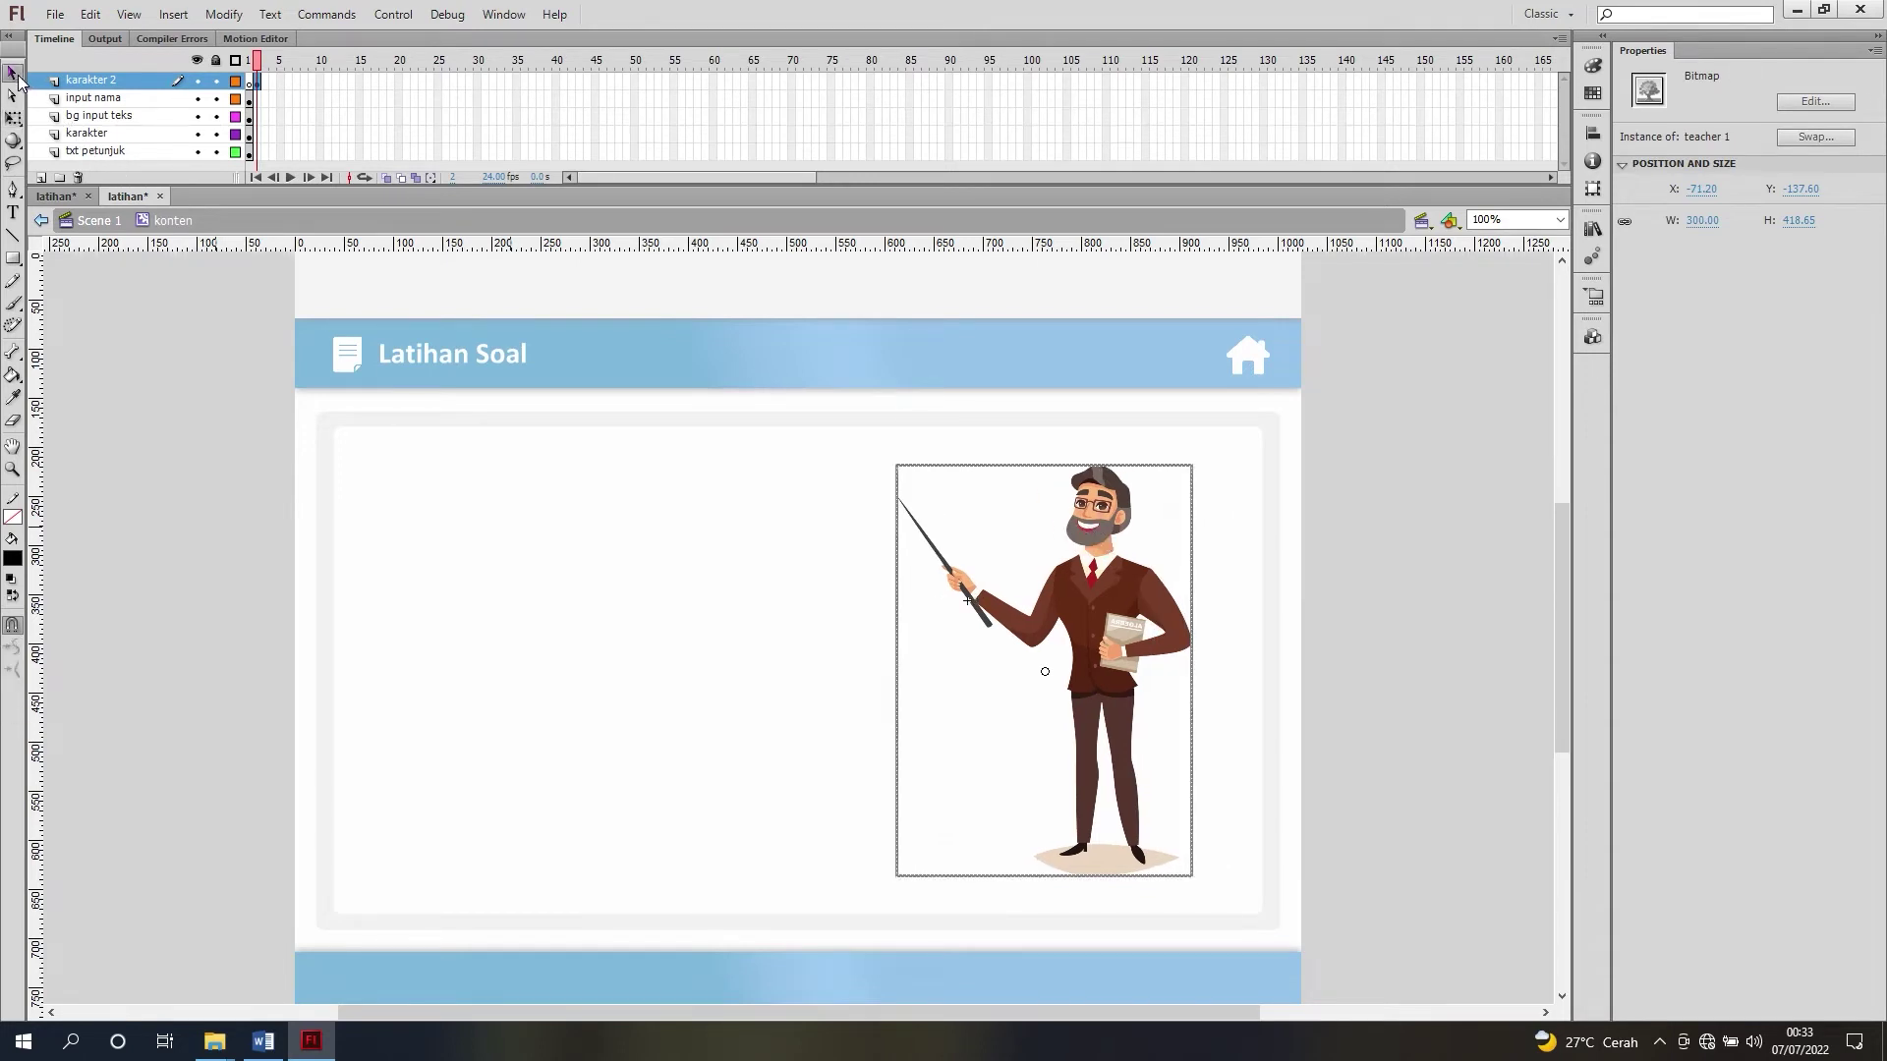
Step: Add a layer named soal & jwbn above karakter 2 and give it a blank keyframe at frame 2
click(227, 349)
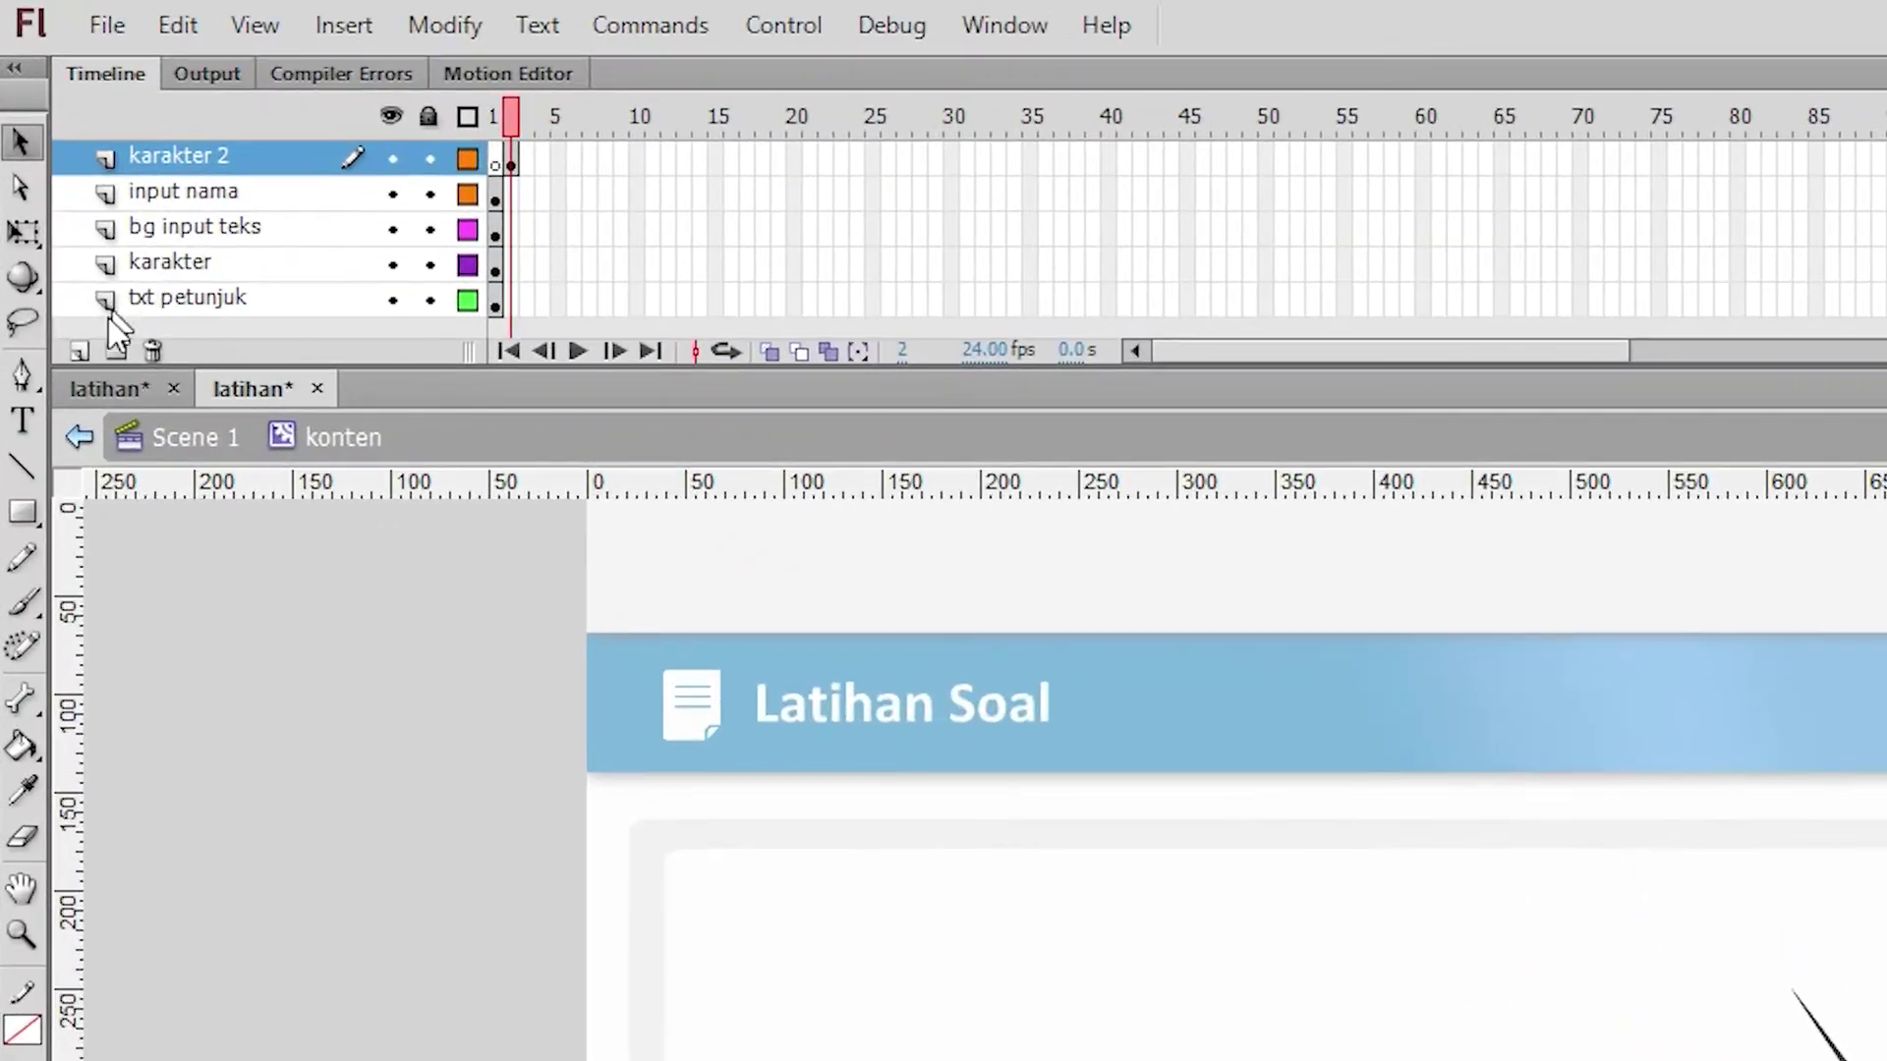
click(82, 351)
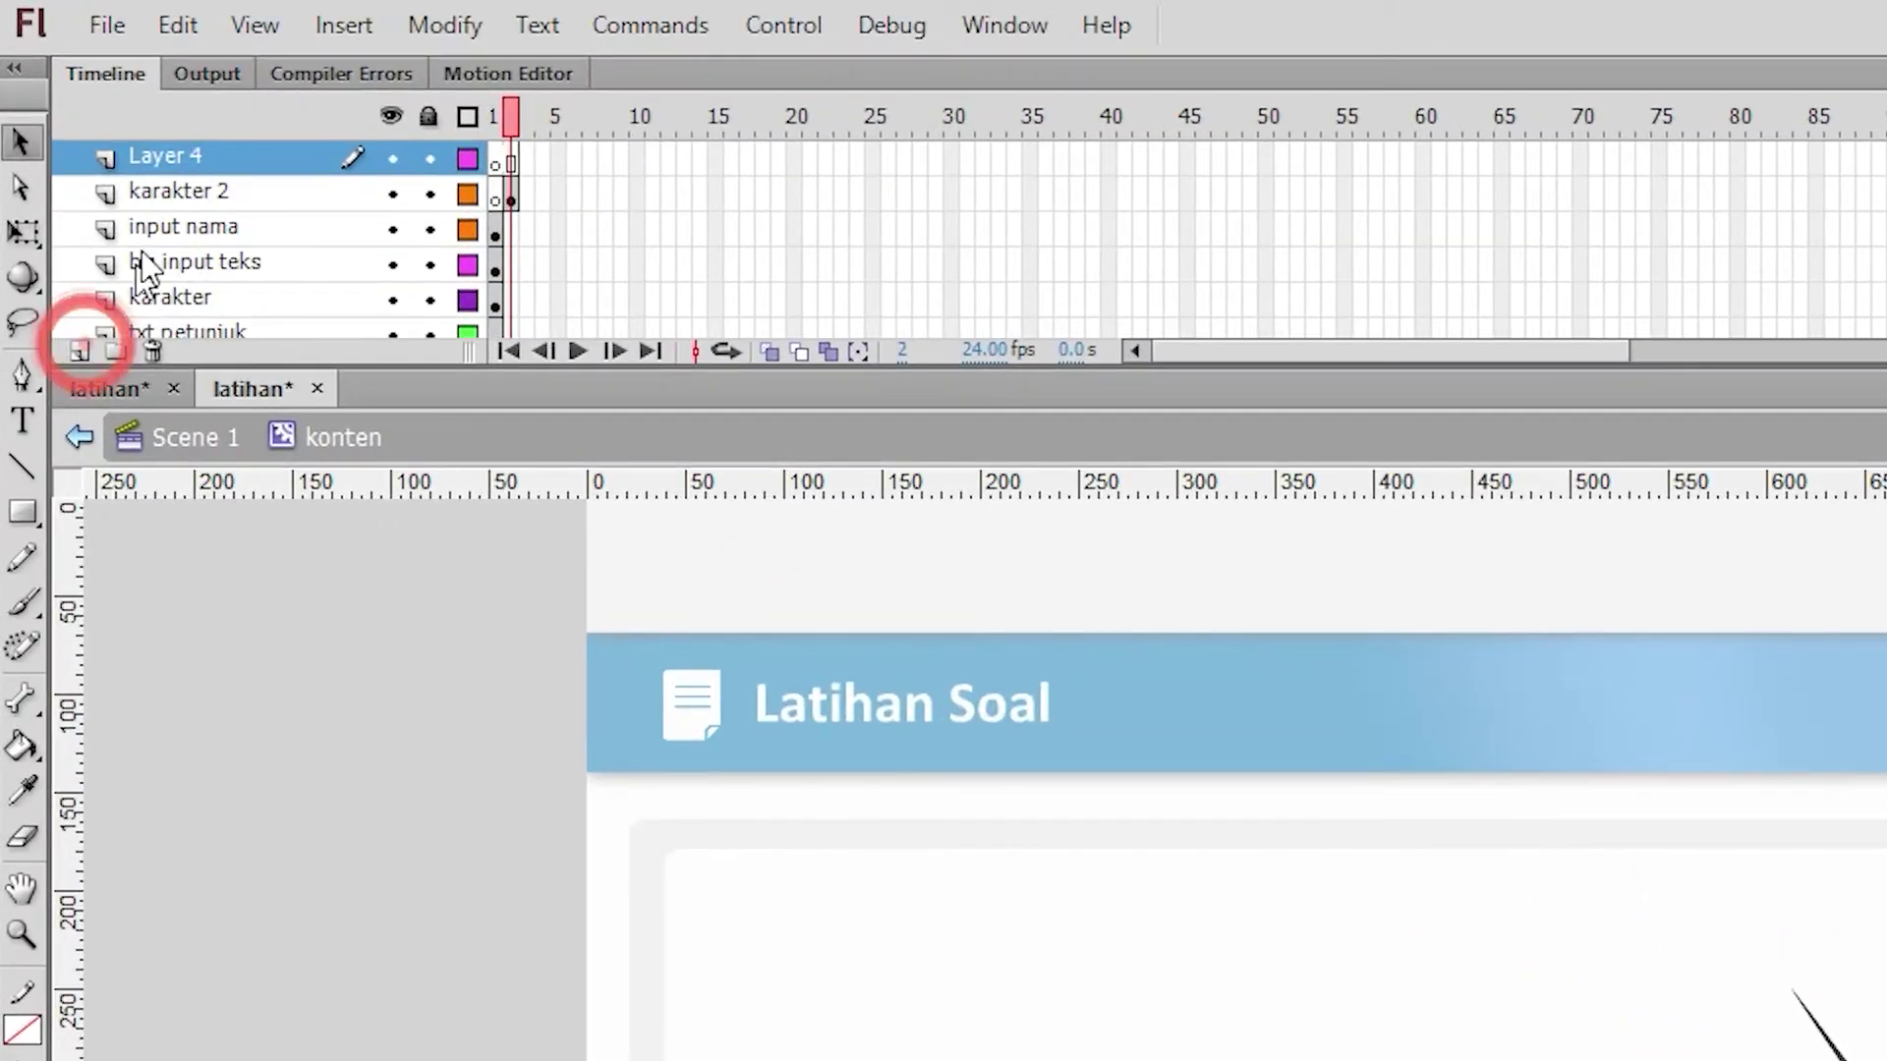
double_click(175, 157)
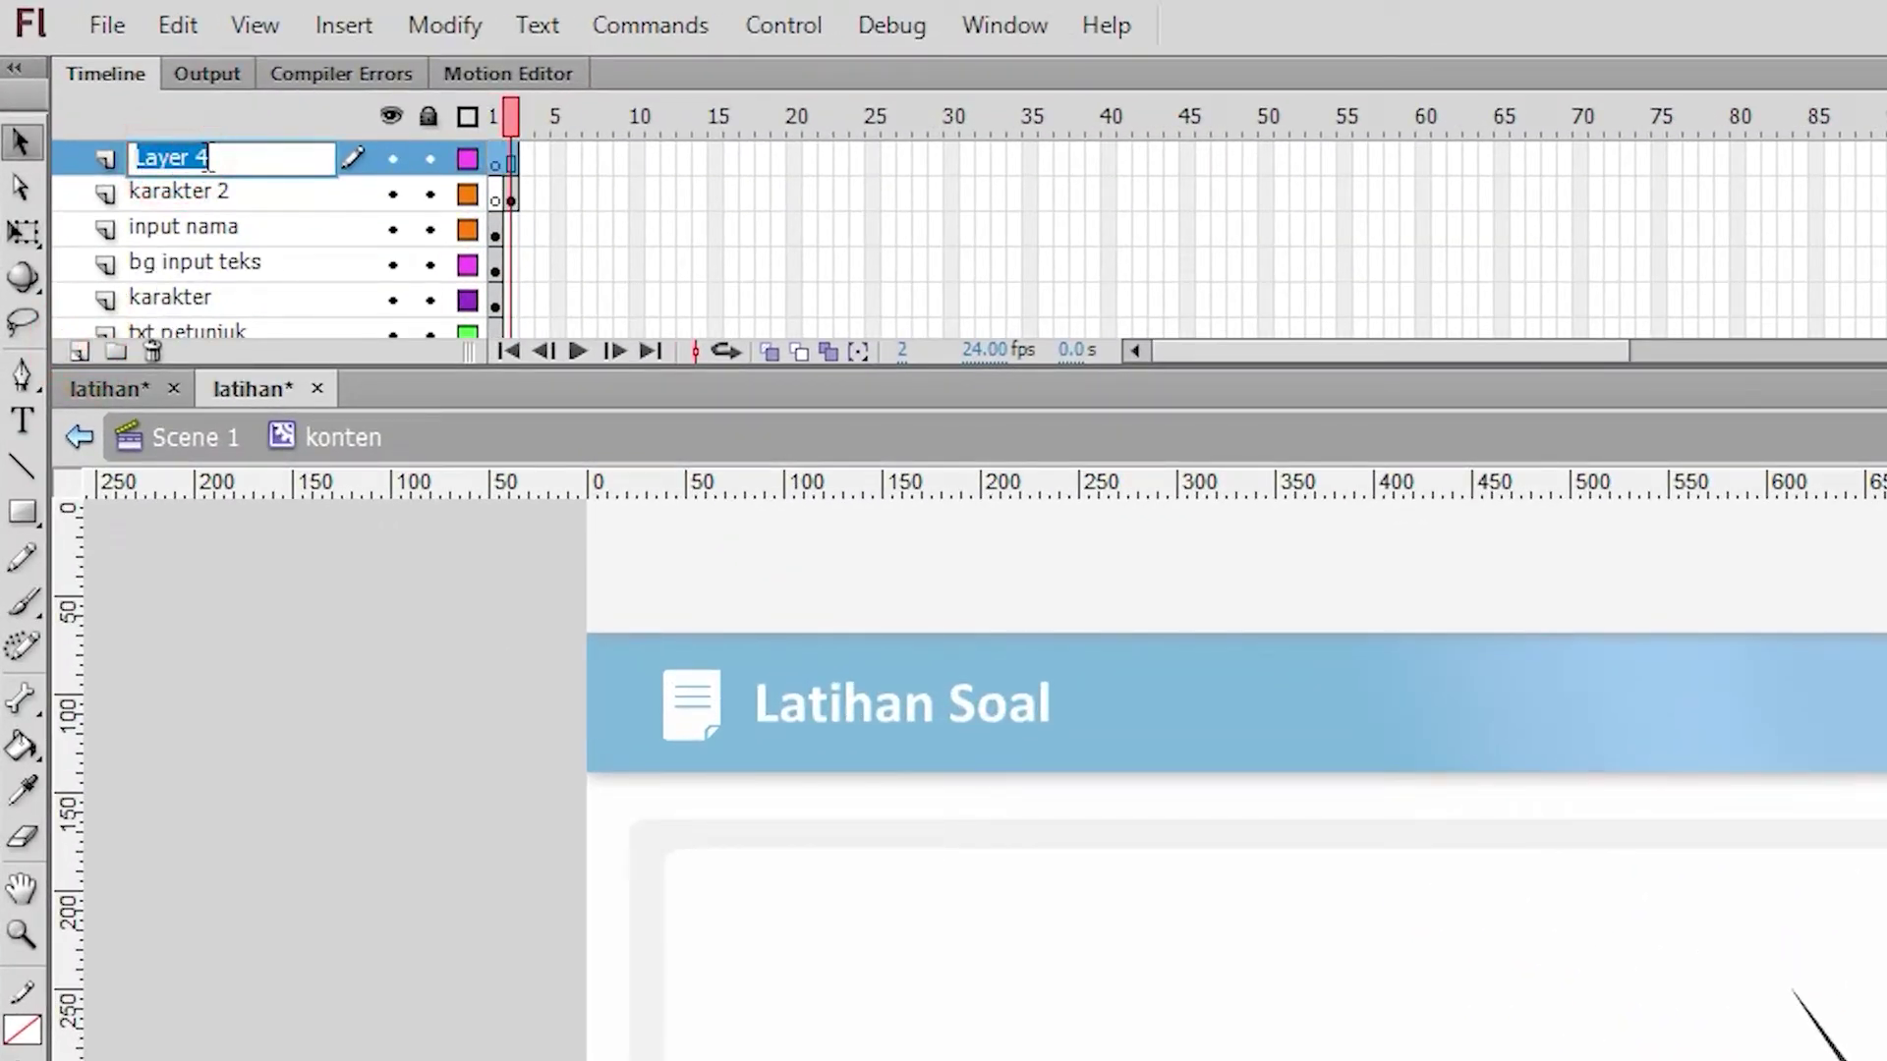
text(soal &)
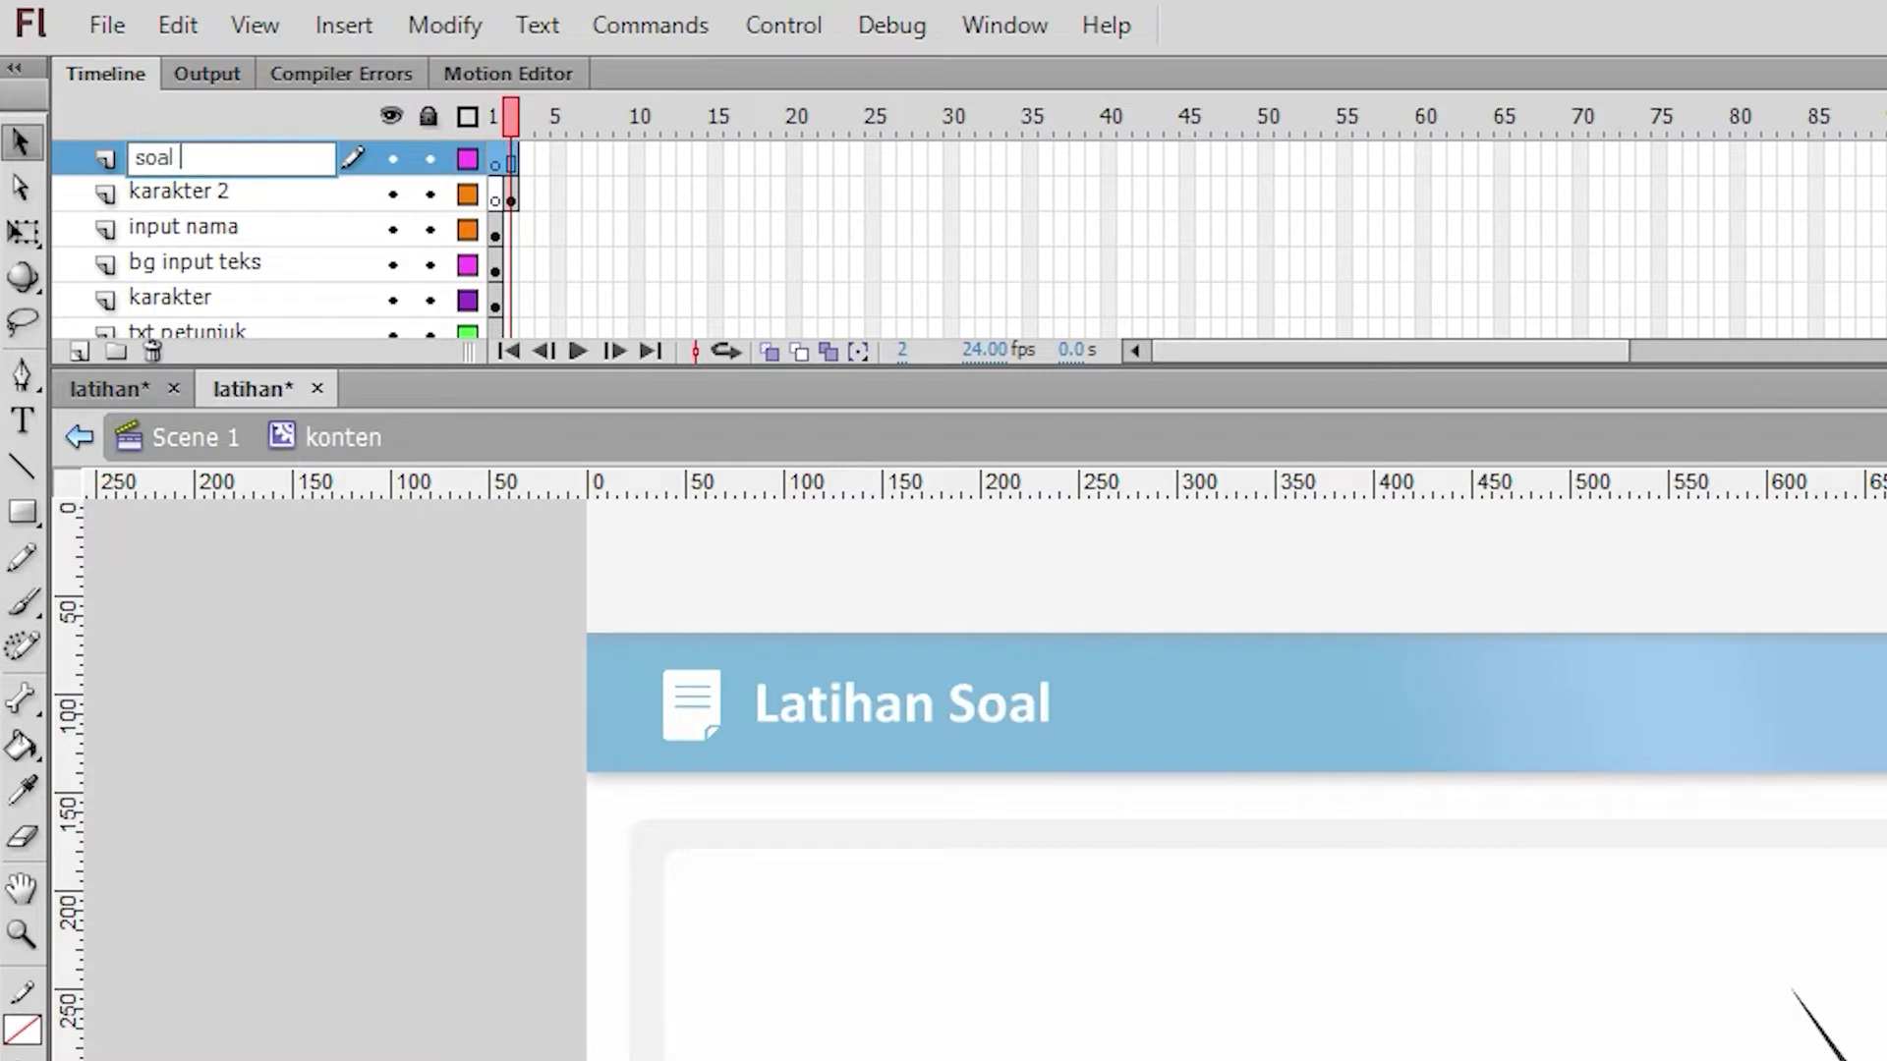
text( jwbn)
key(Return)
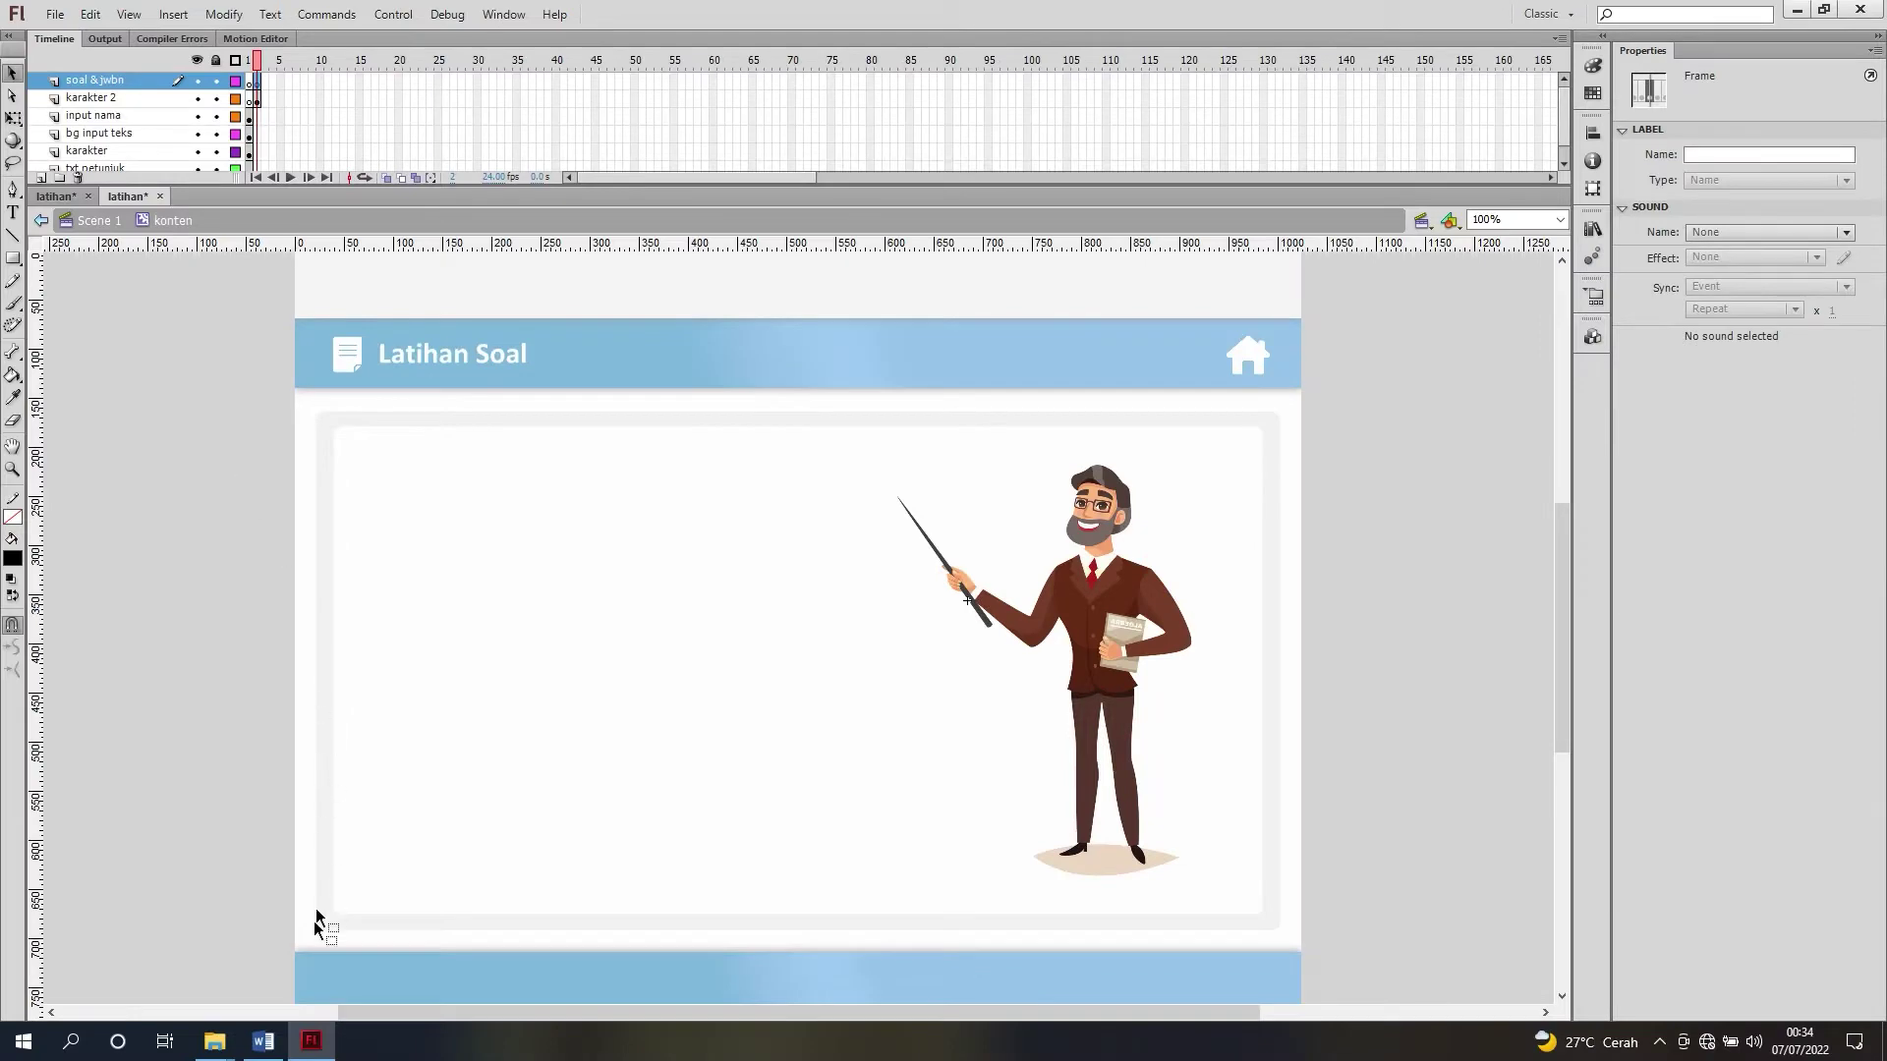
Step: Switch to the KONTEN document in Word and copy Soal no. 1 with its answer options a to d
click(271, 1048)
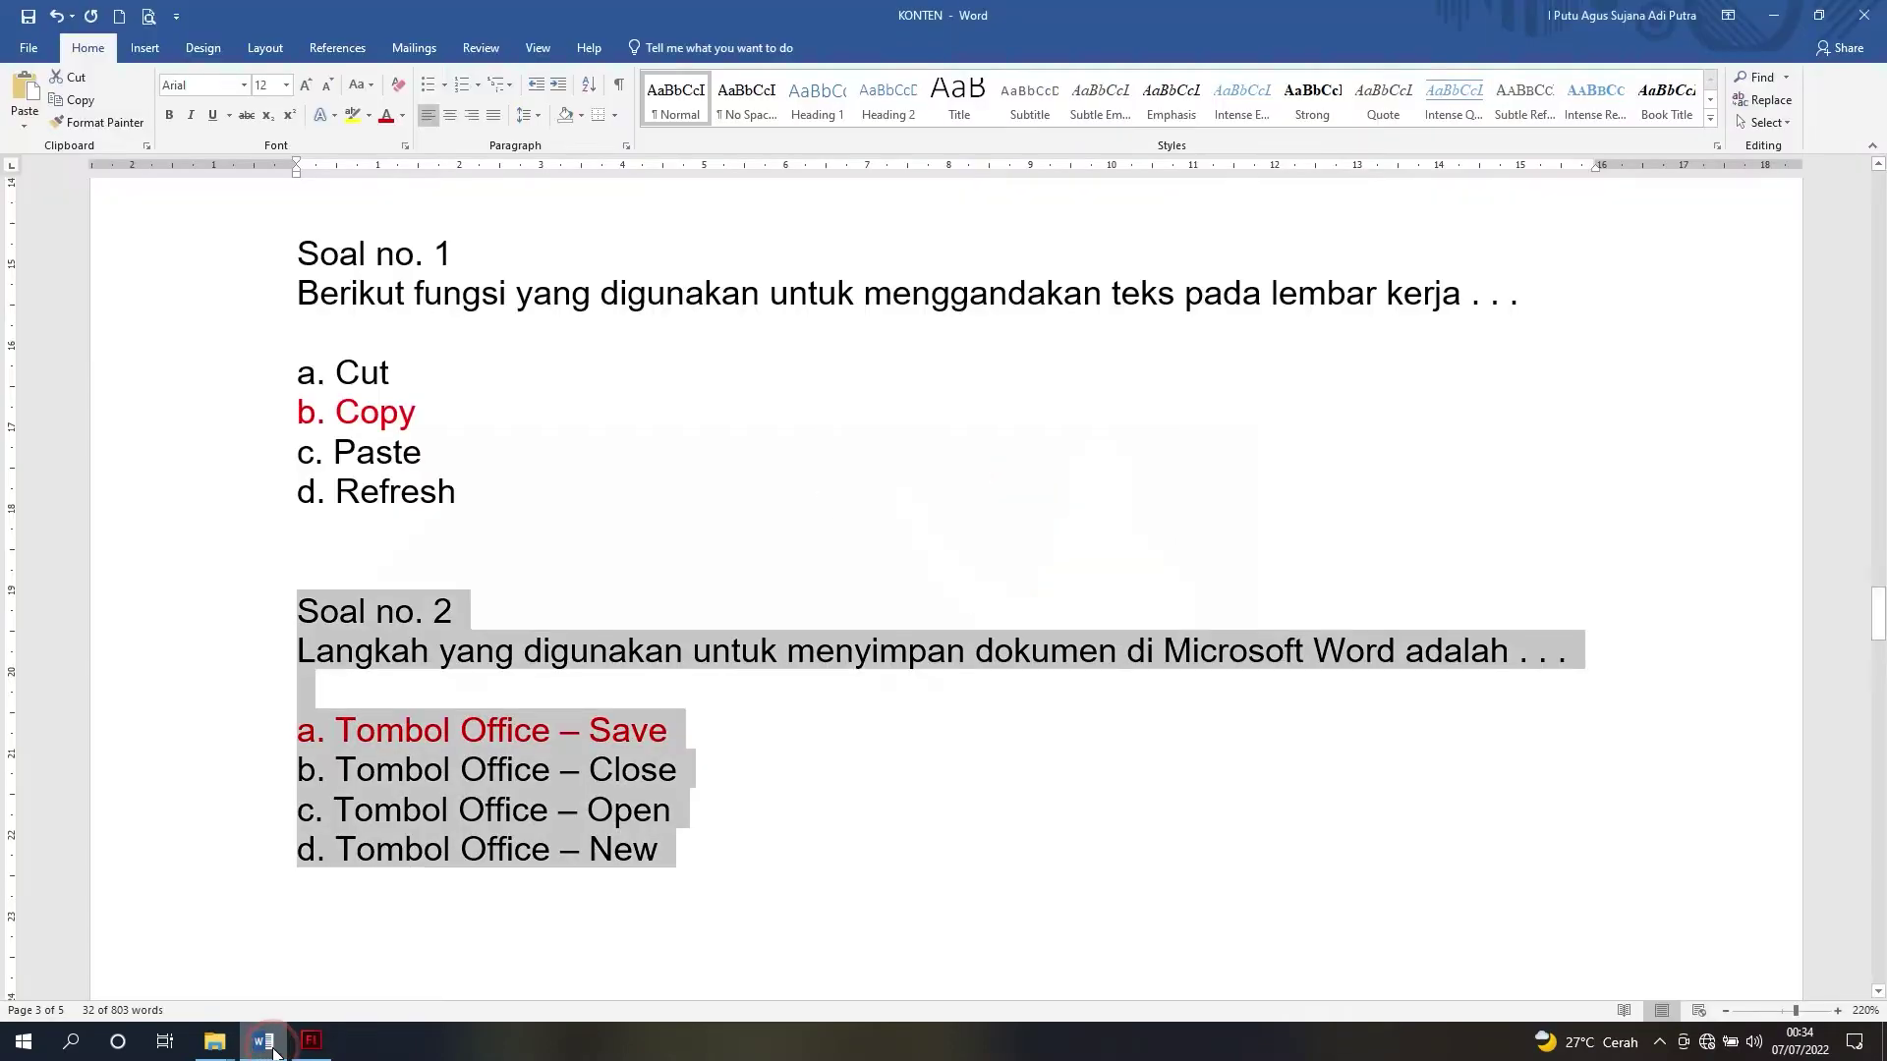
click(522, 480)
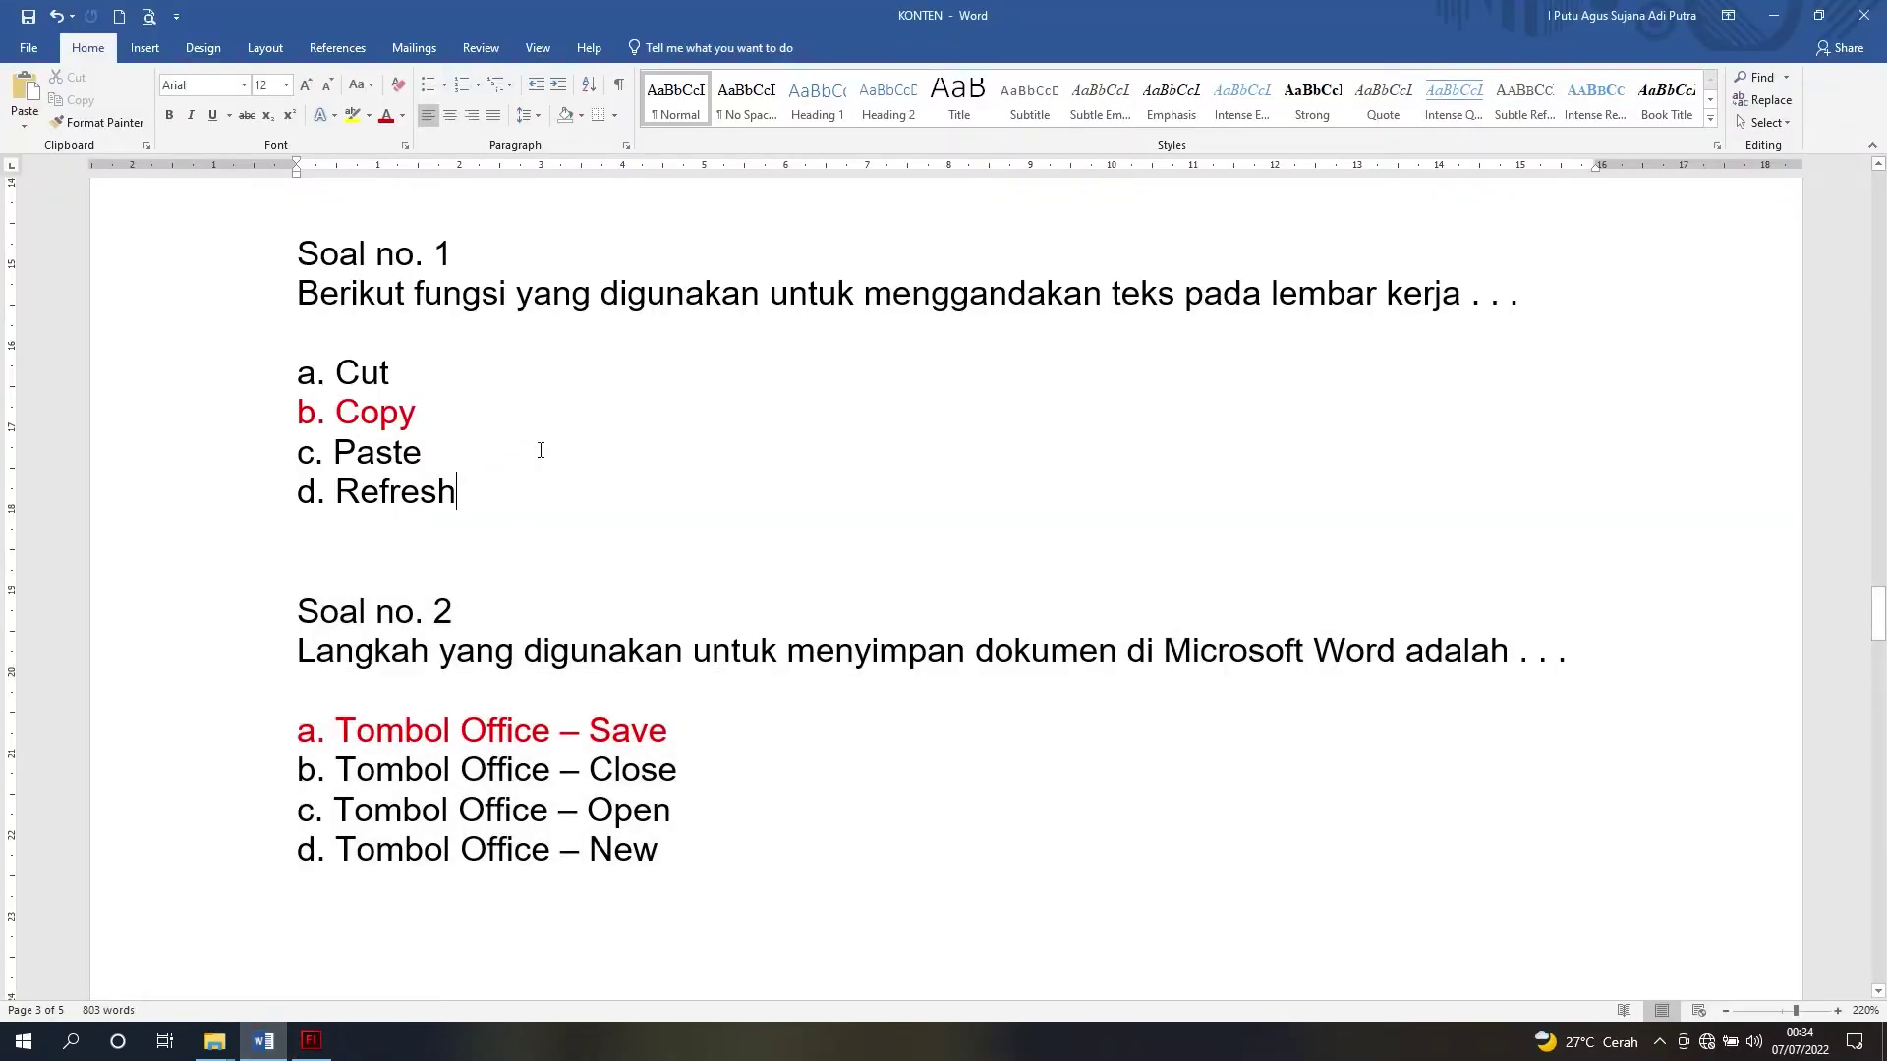
scroll(541, 450, down, 2)
scroll(541, 450, up, 3)
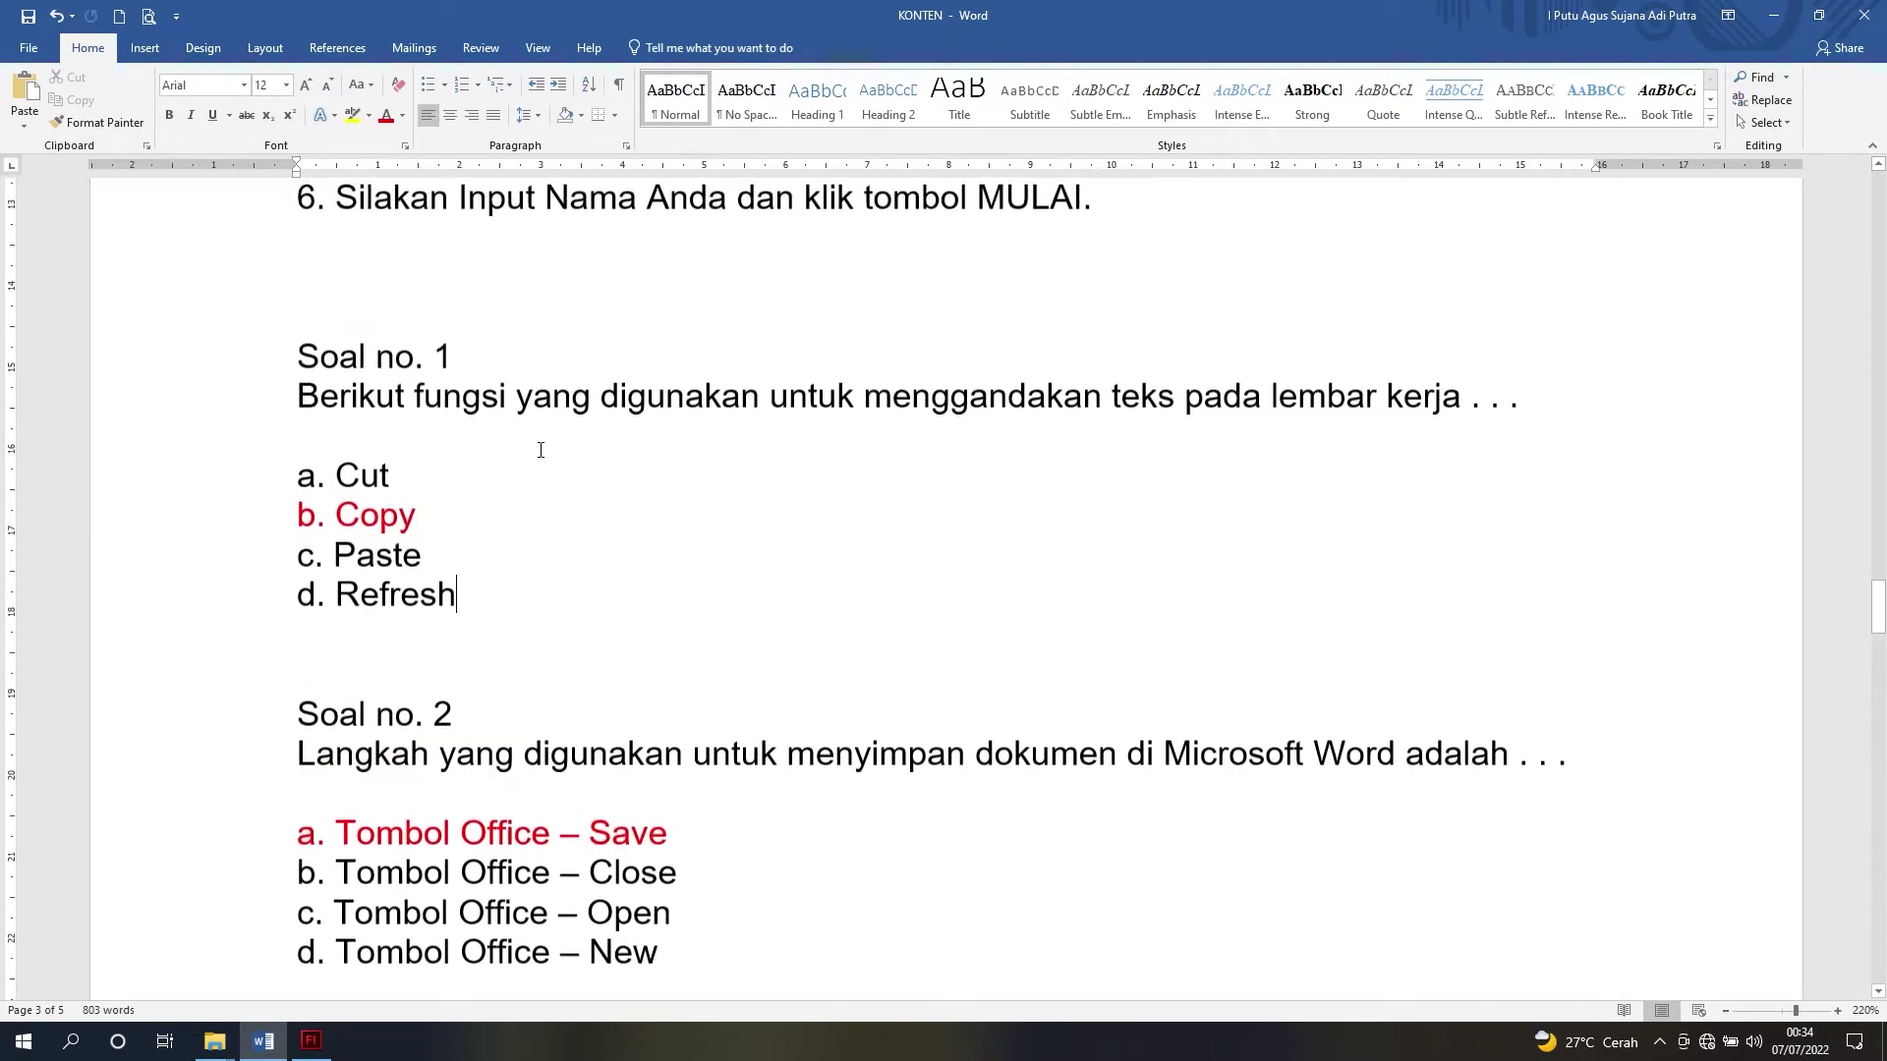
scroll(541, 450, down, 5)
scroll(541, 450, down, 3)
scroll(540, 450, up, 6)
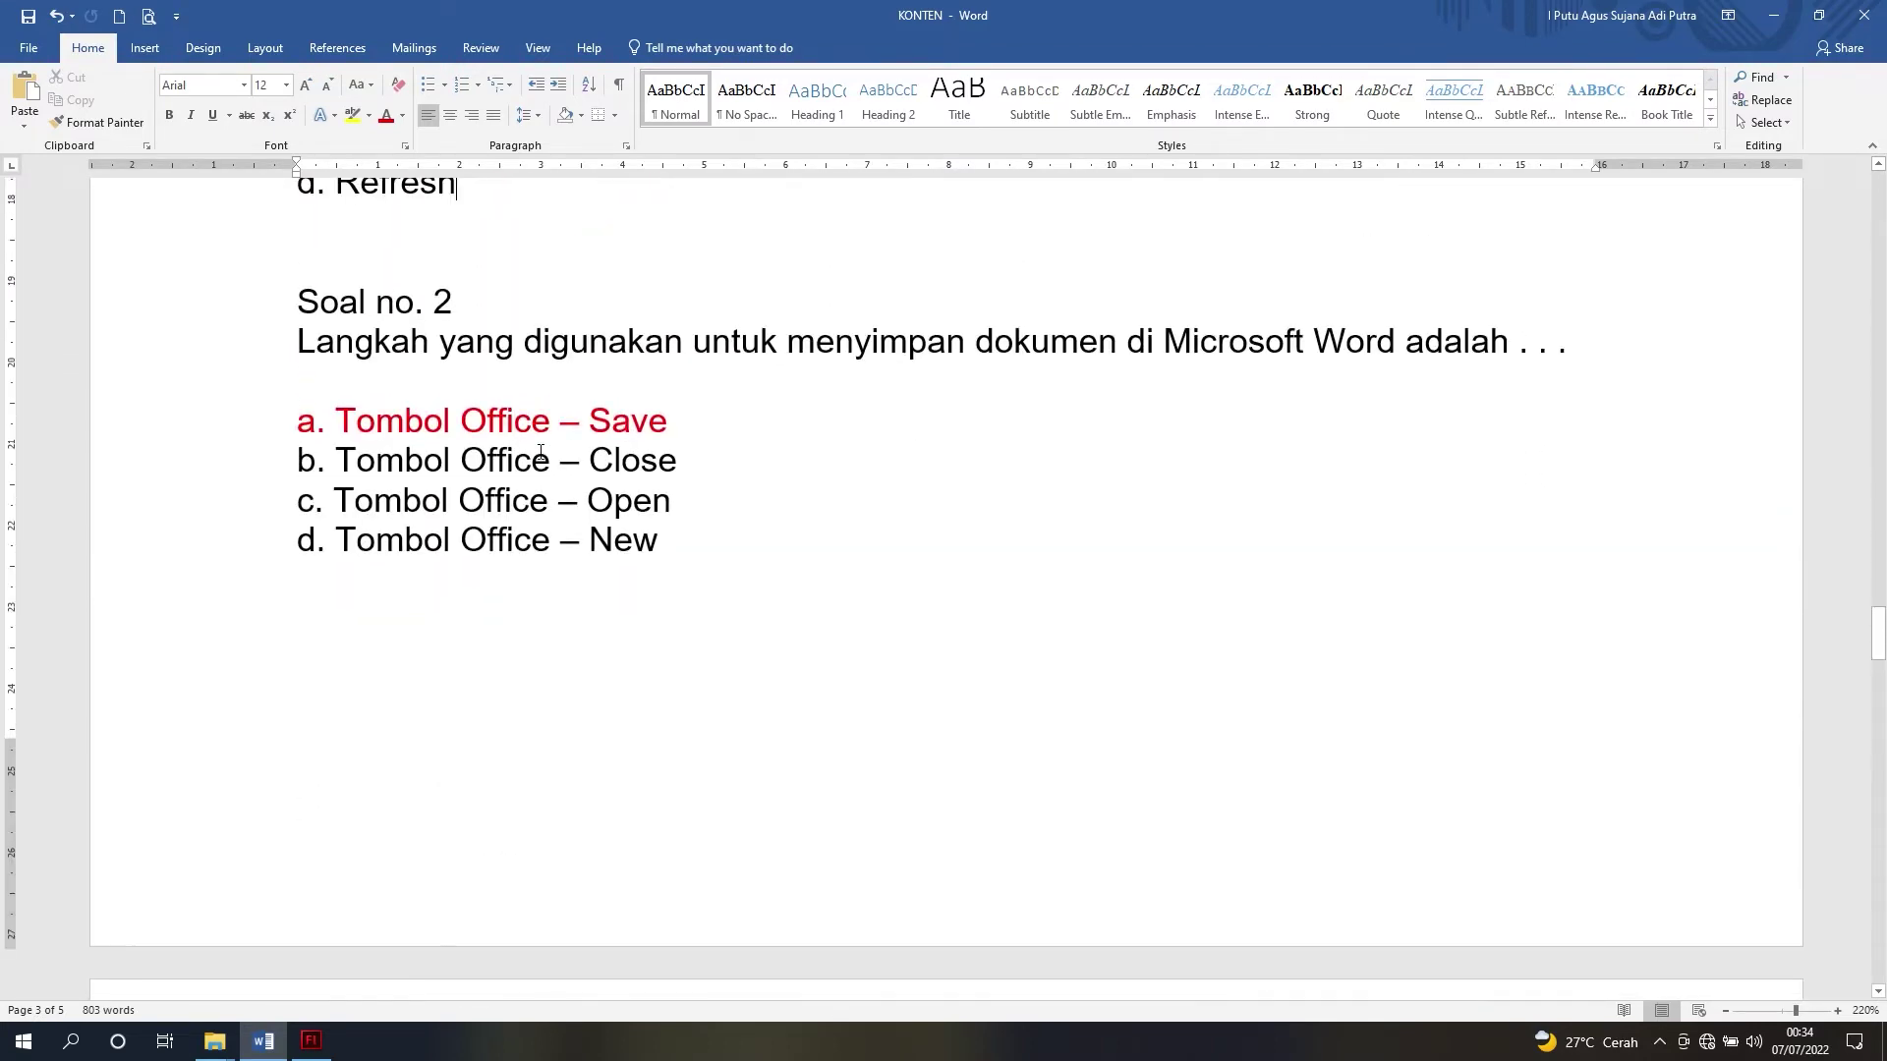
scroll(570, 443, down, 1)
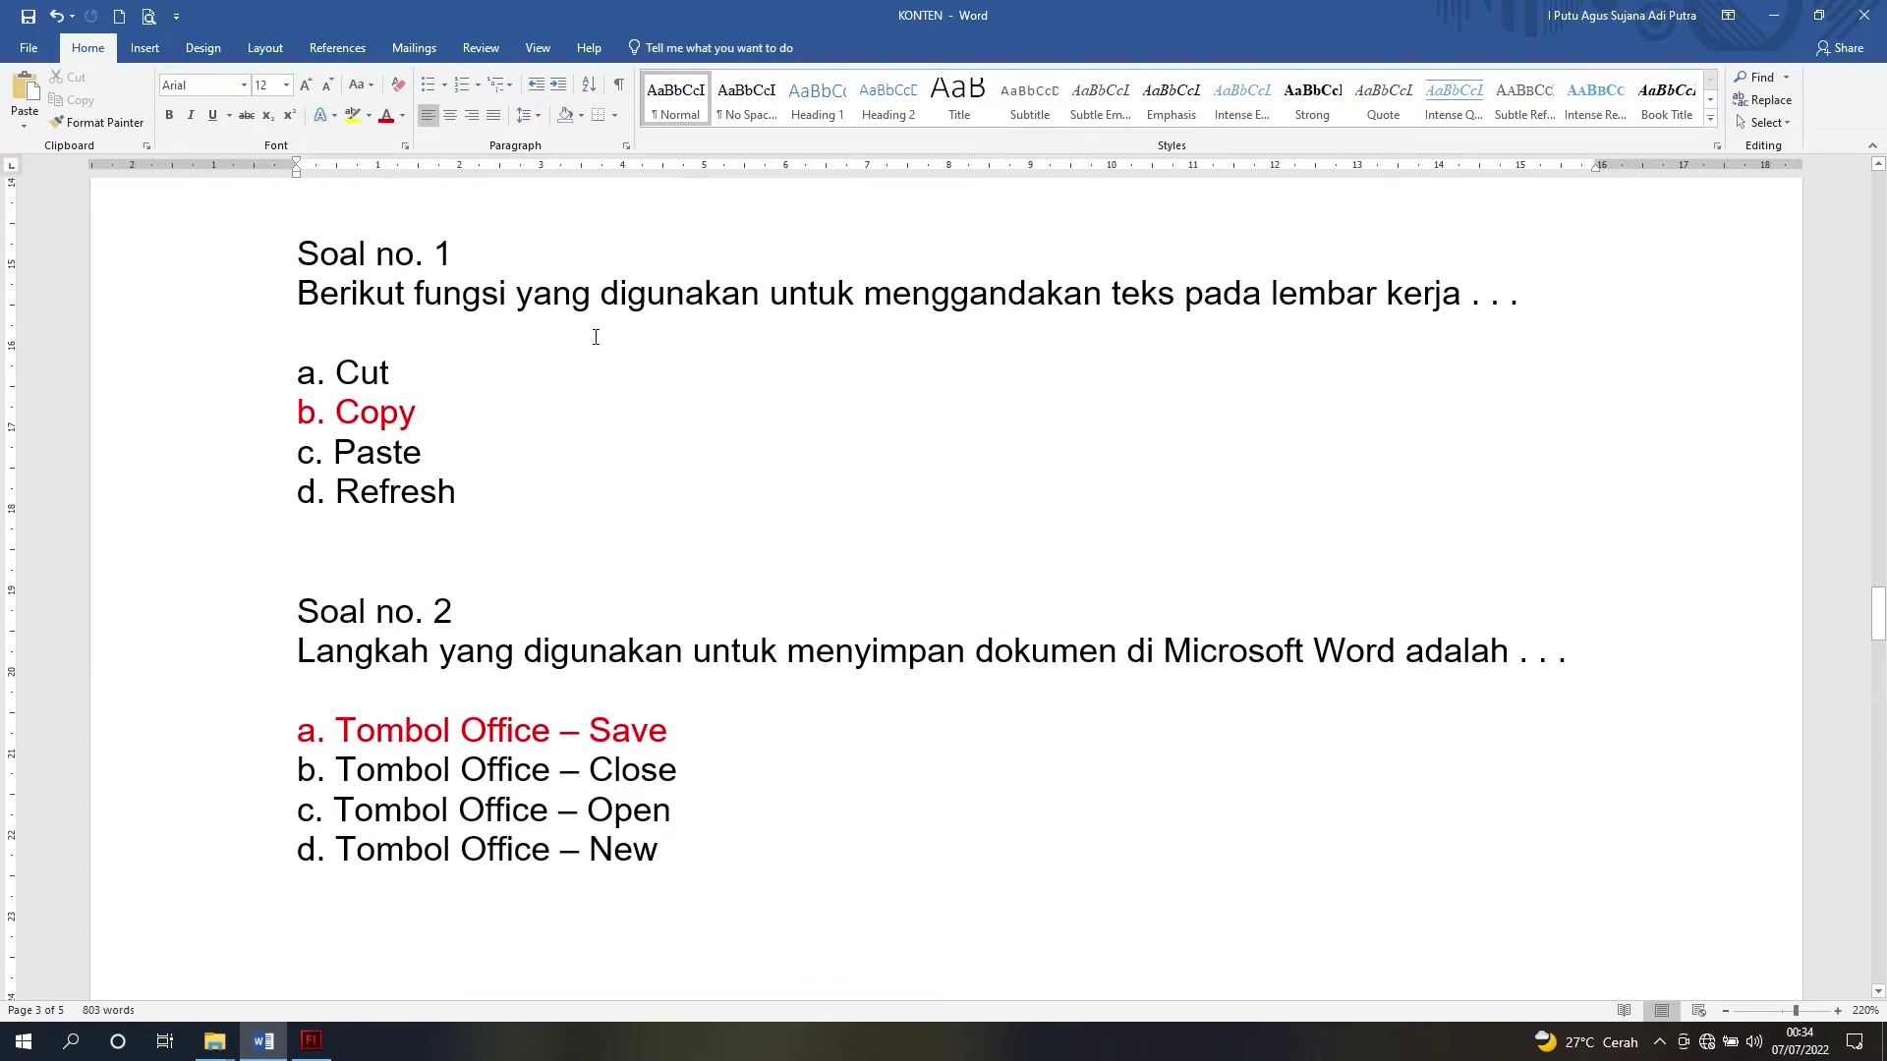
drag(298, 254, 467, 480)
key(ctrl+c)
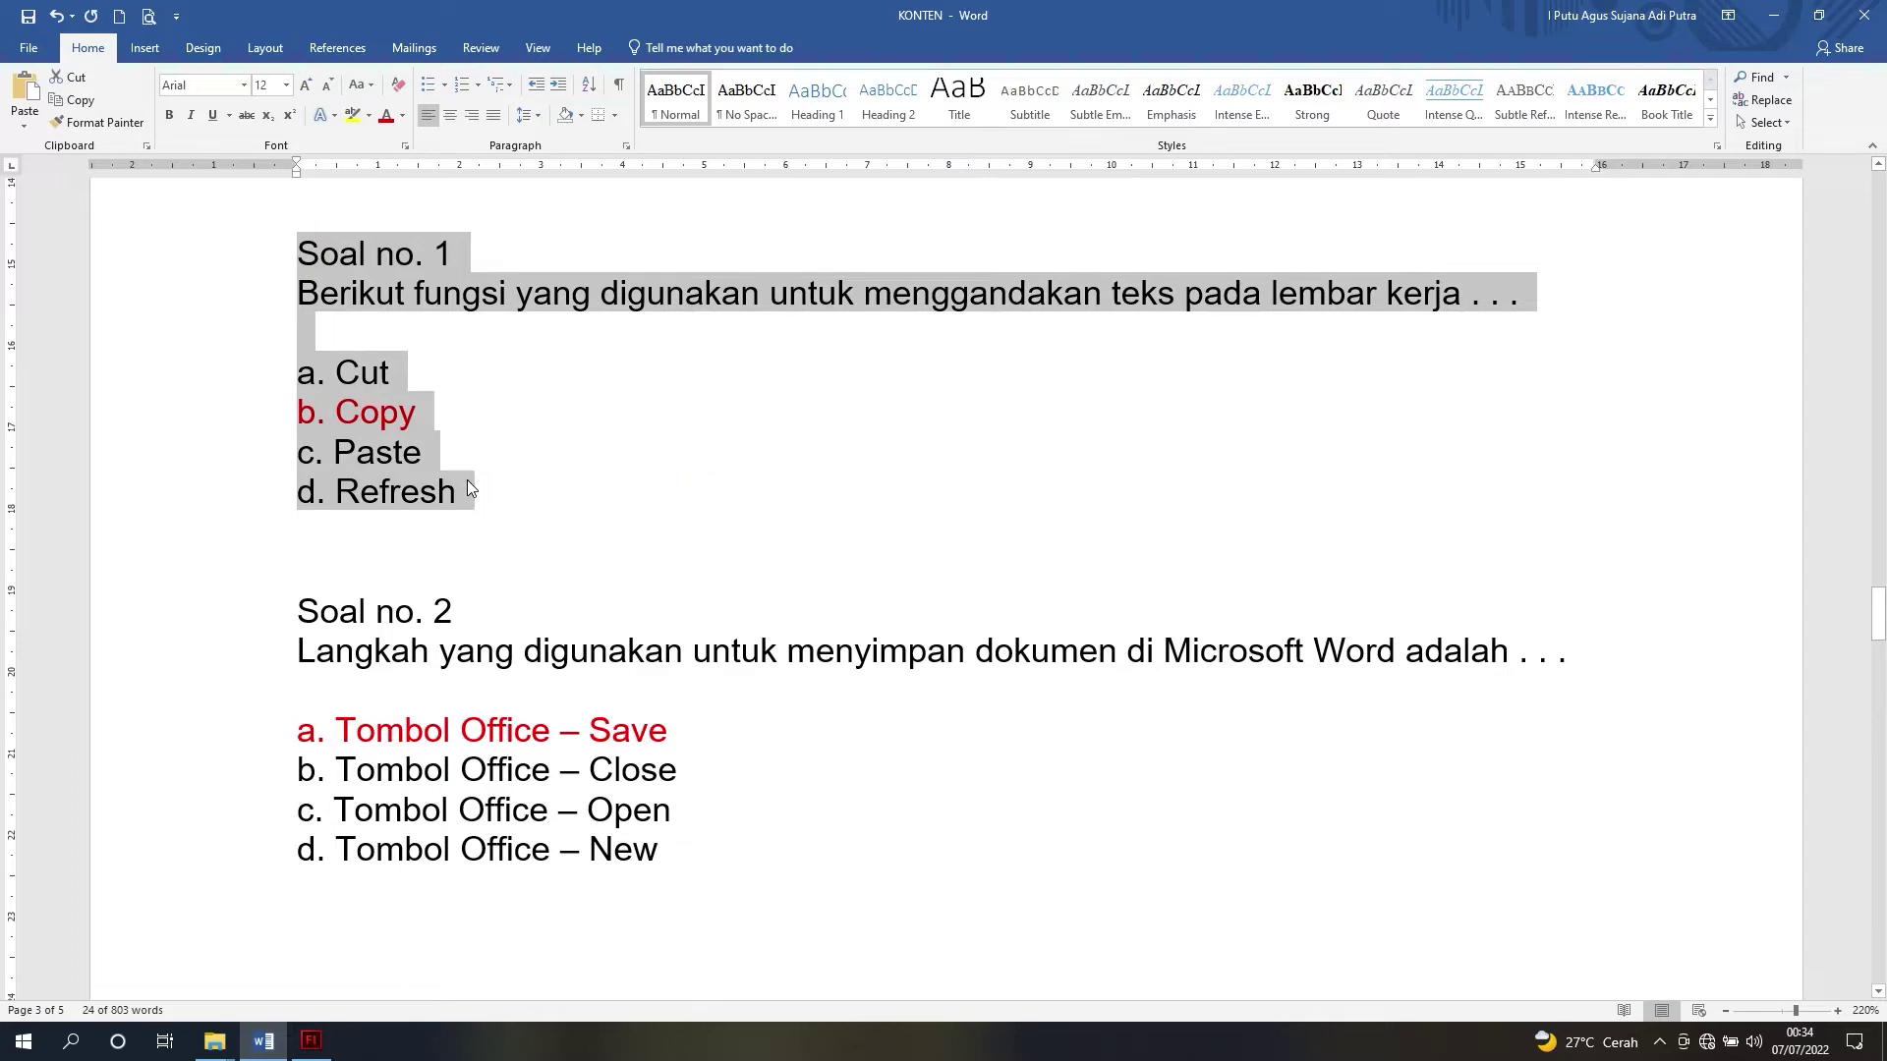
Step: Return to Flash and set the Text tool to Static Text in Arial with the Regular style
click(313, 1042)
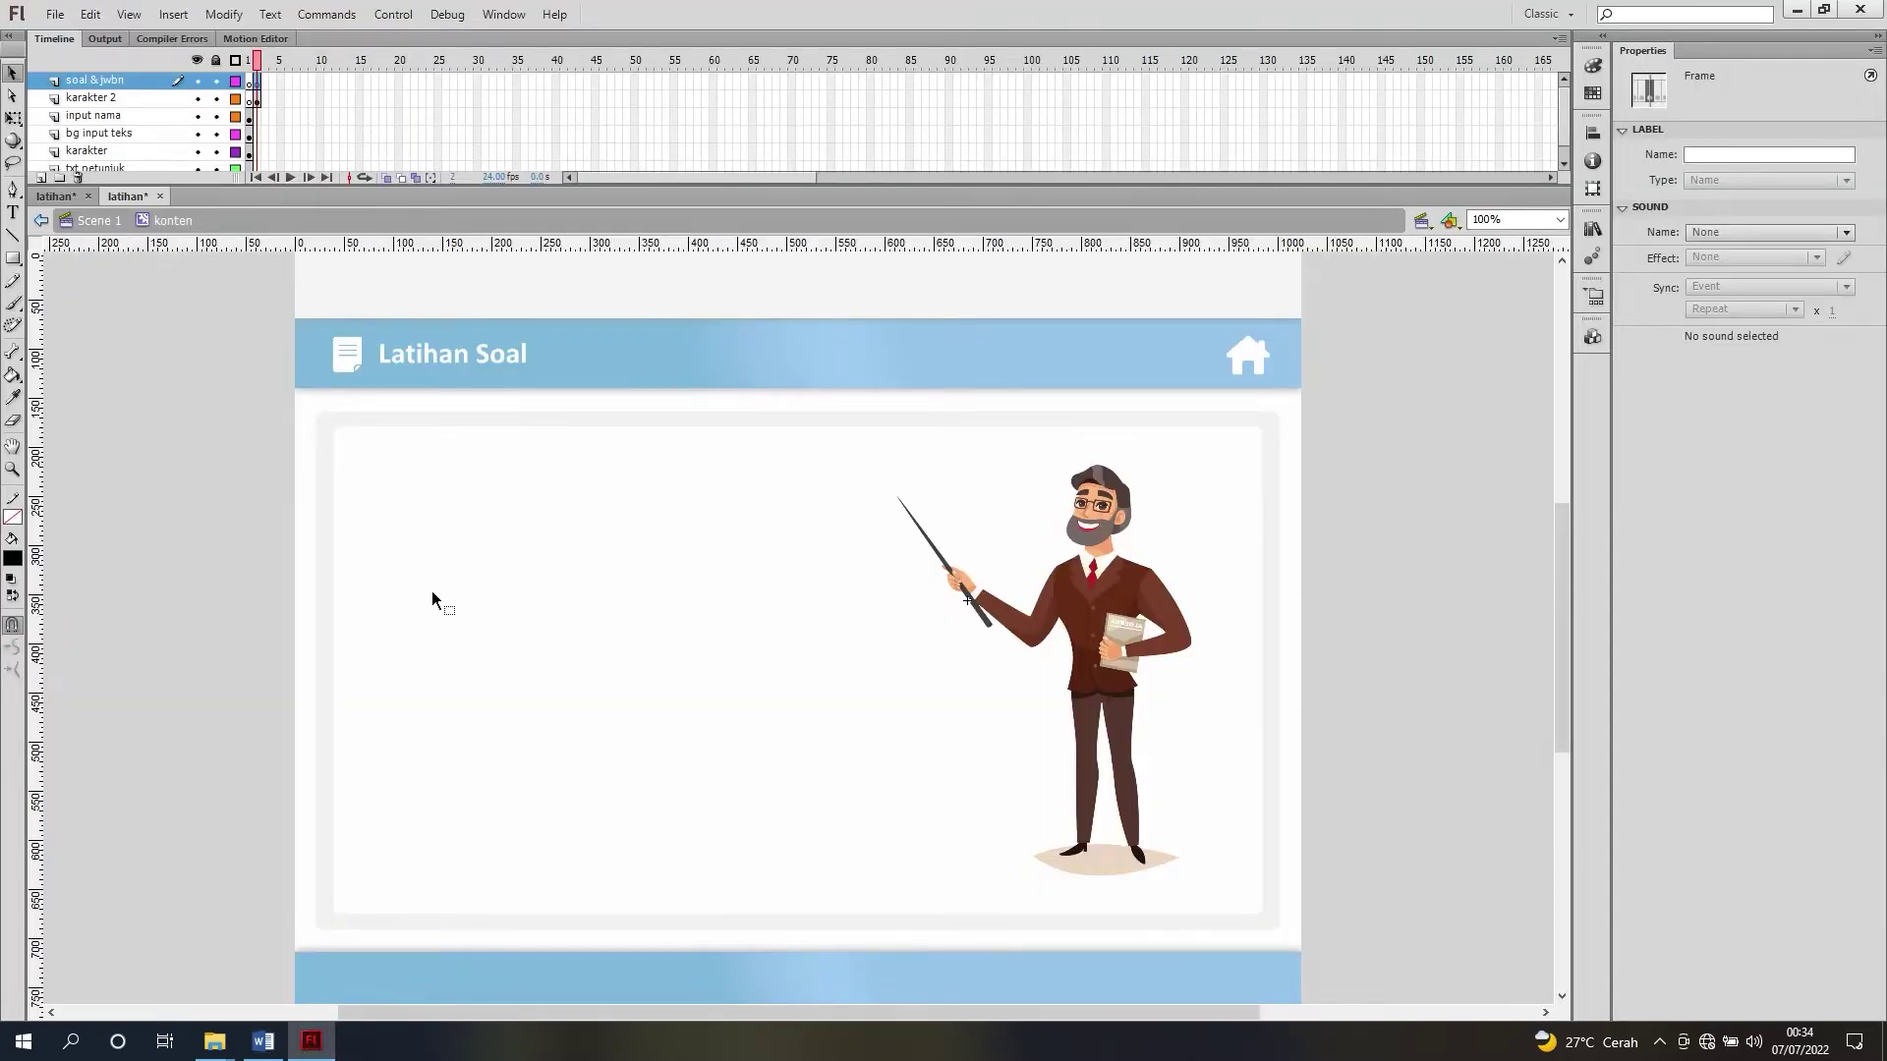
key(t)
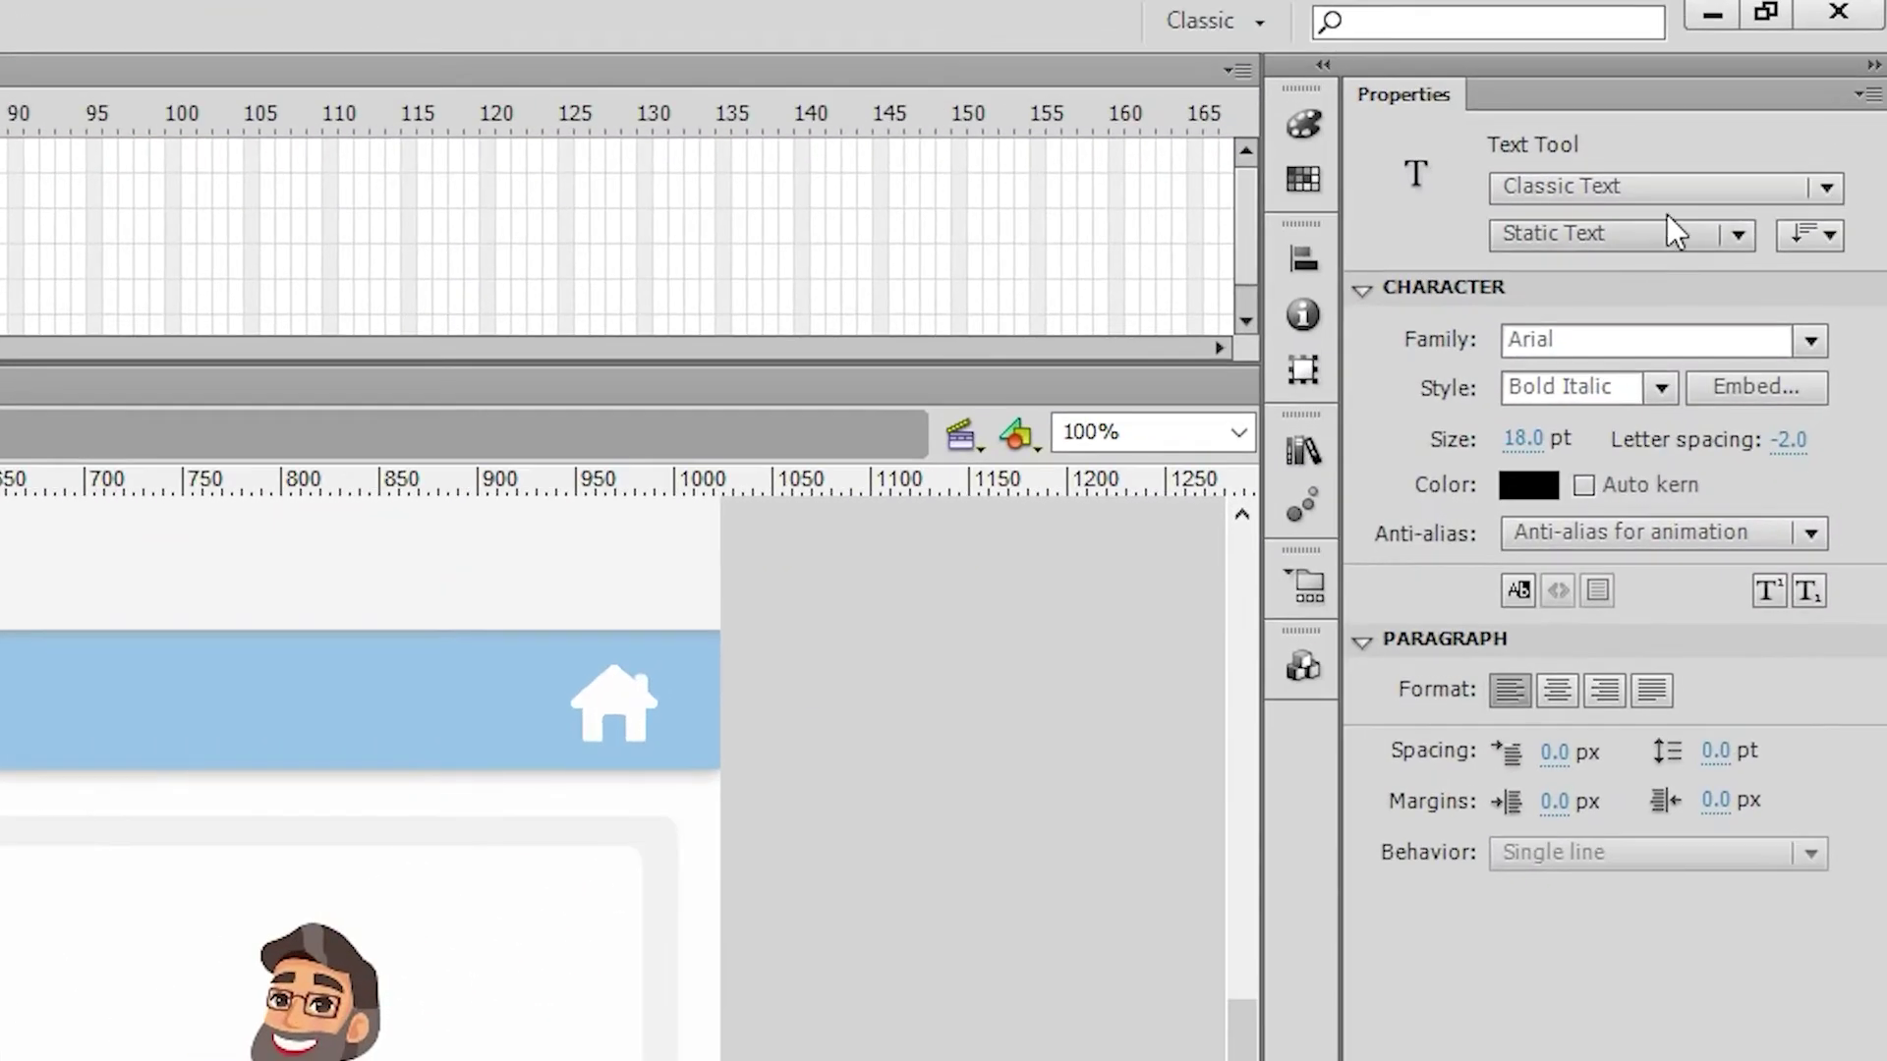
click(1611, 239)
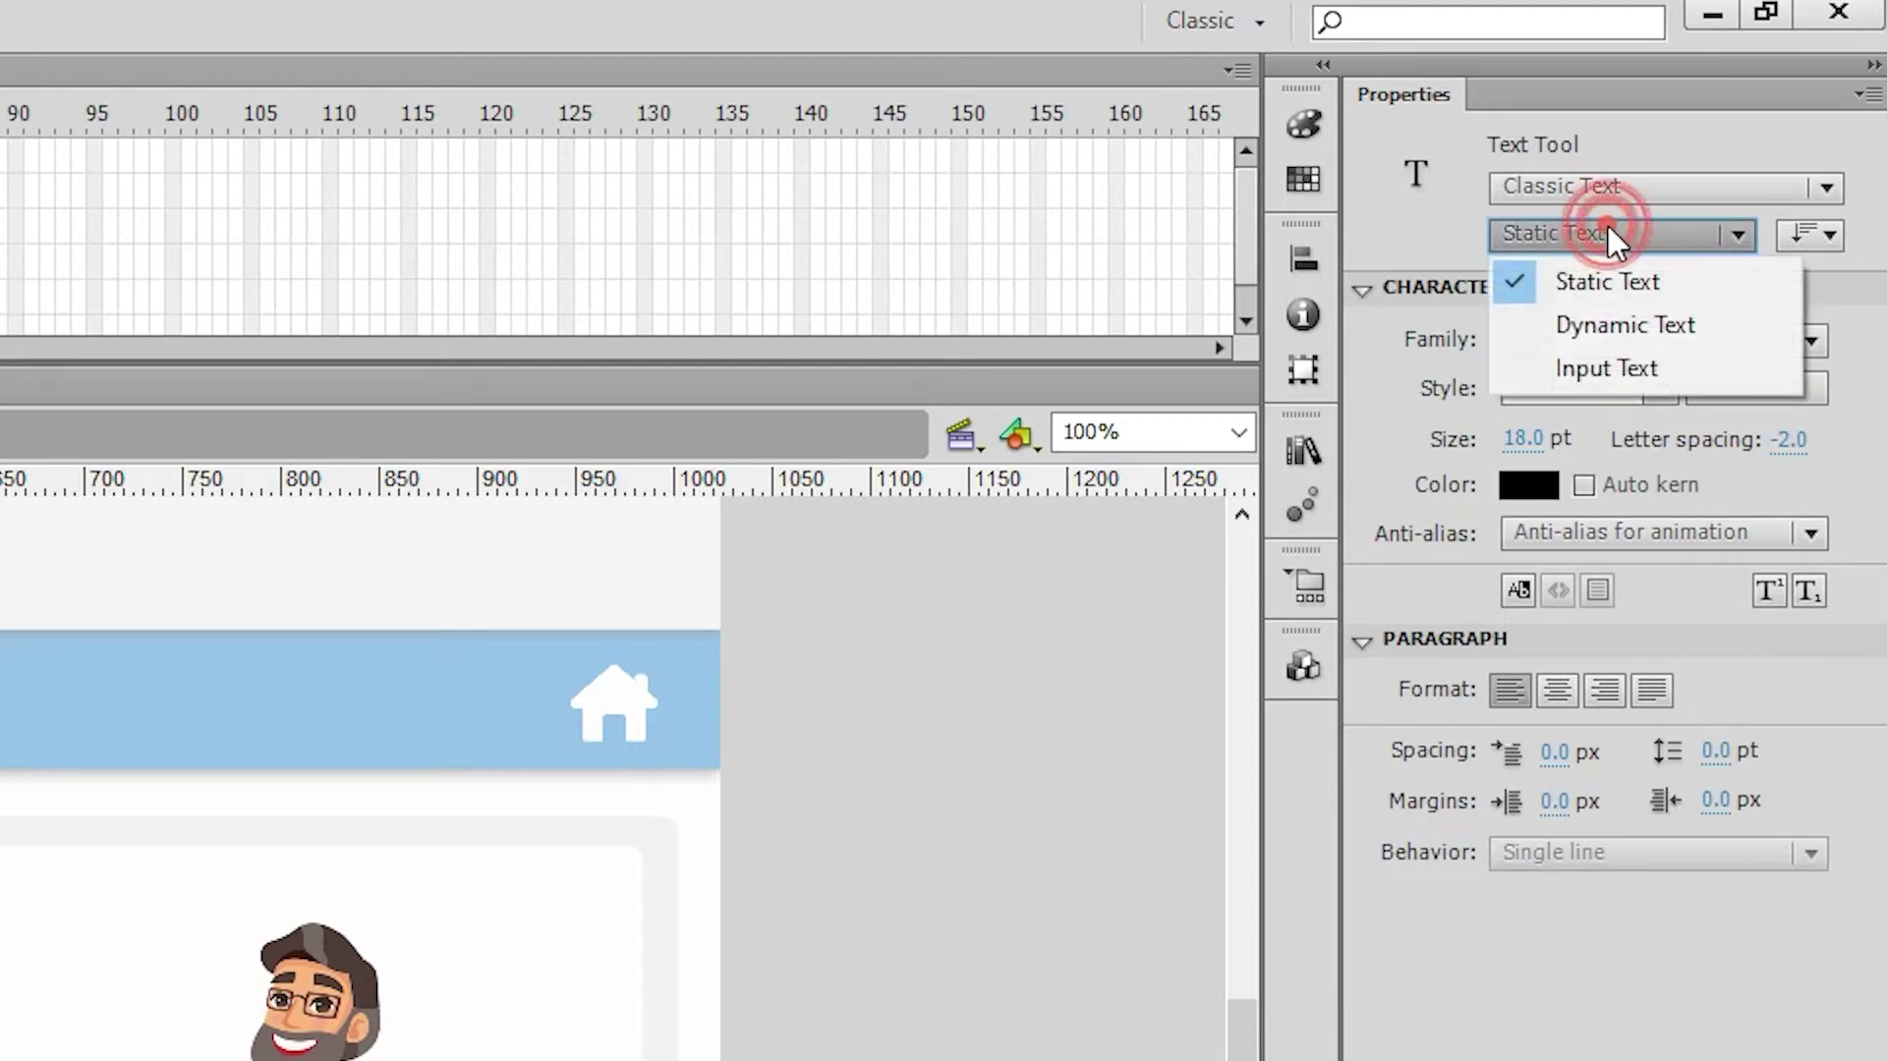
click(1631, 287)
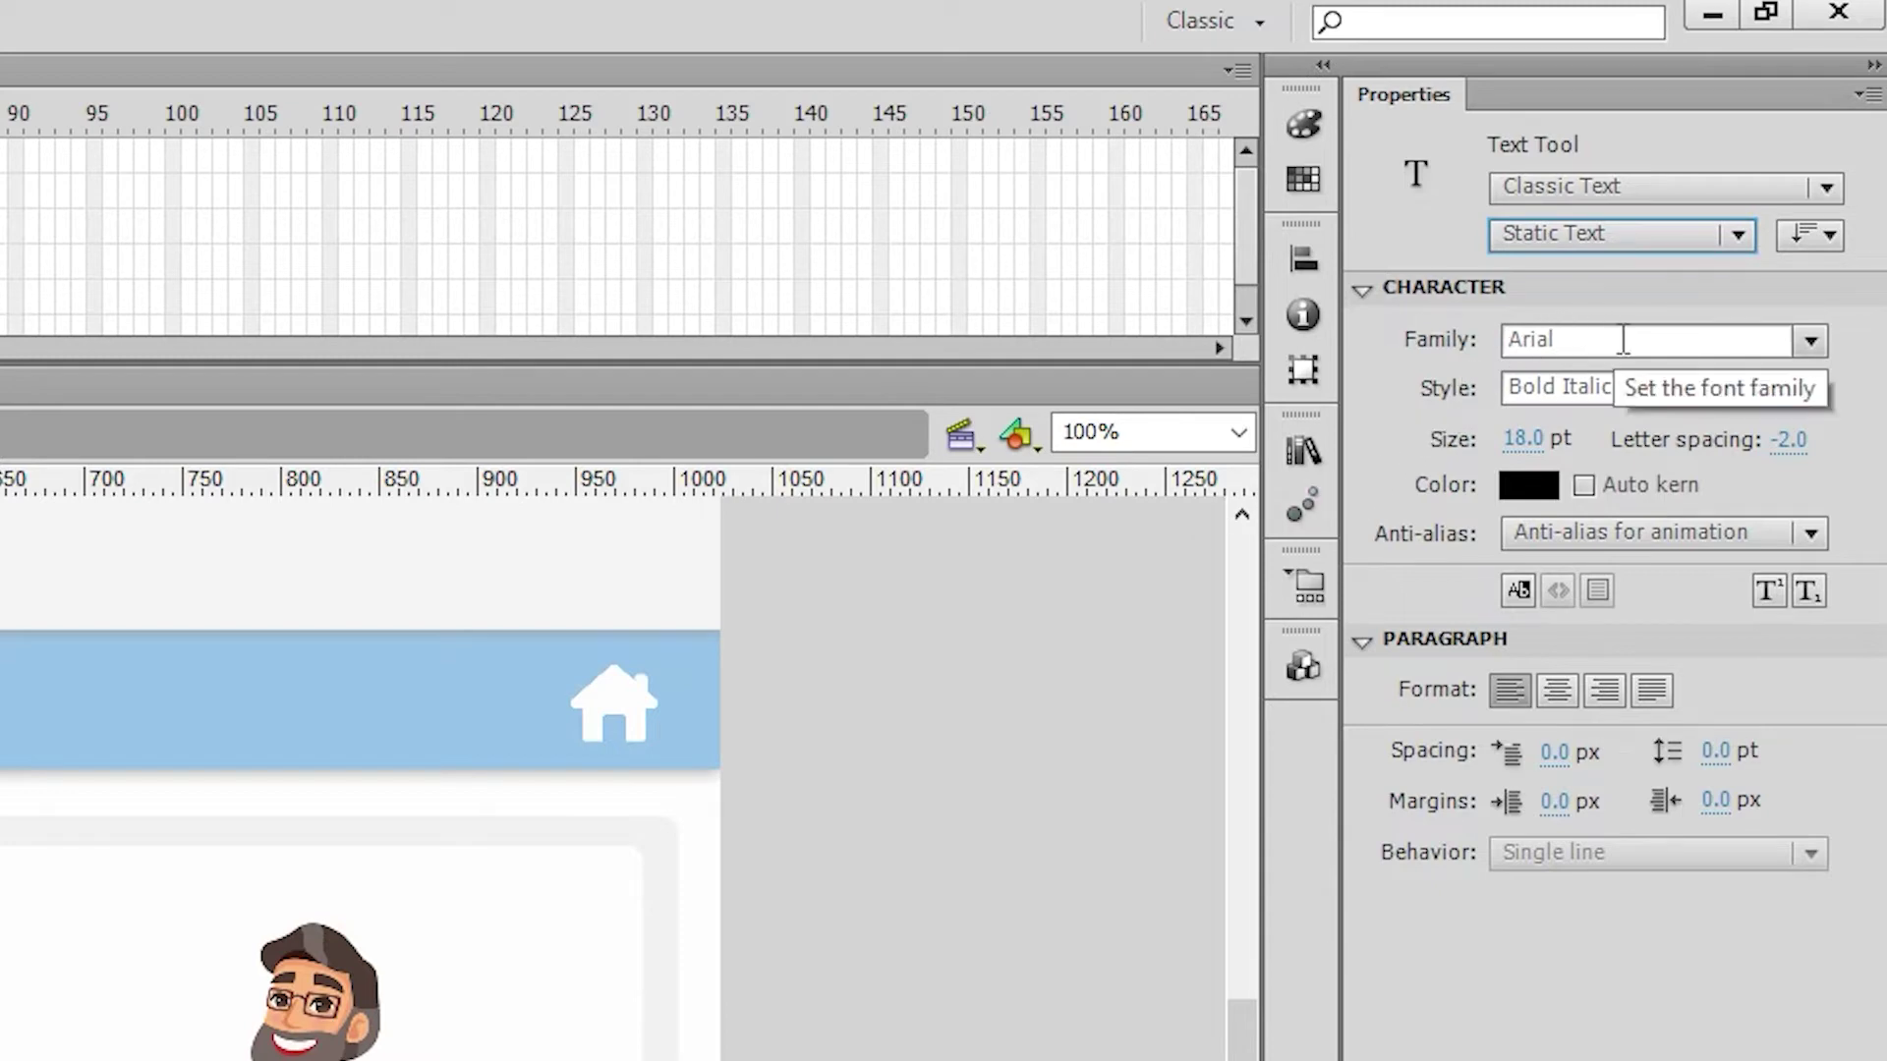
click(1657, 395)
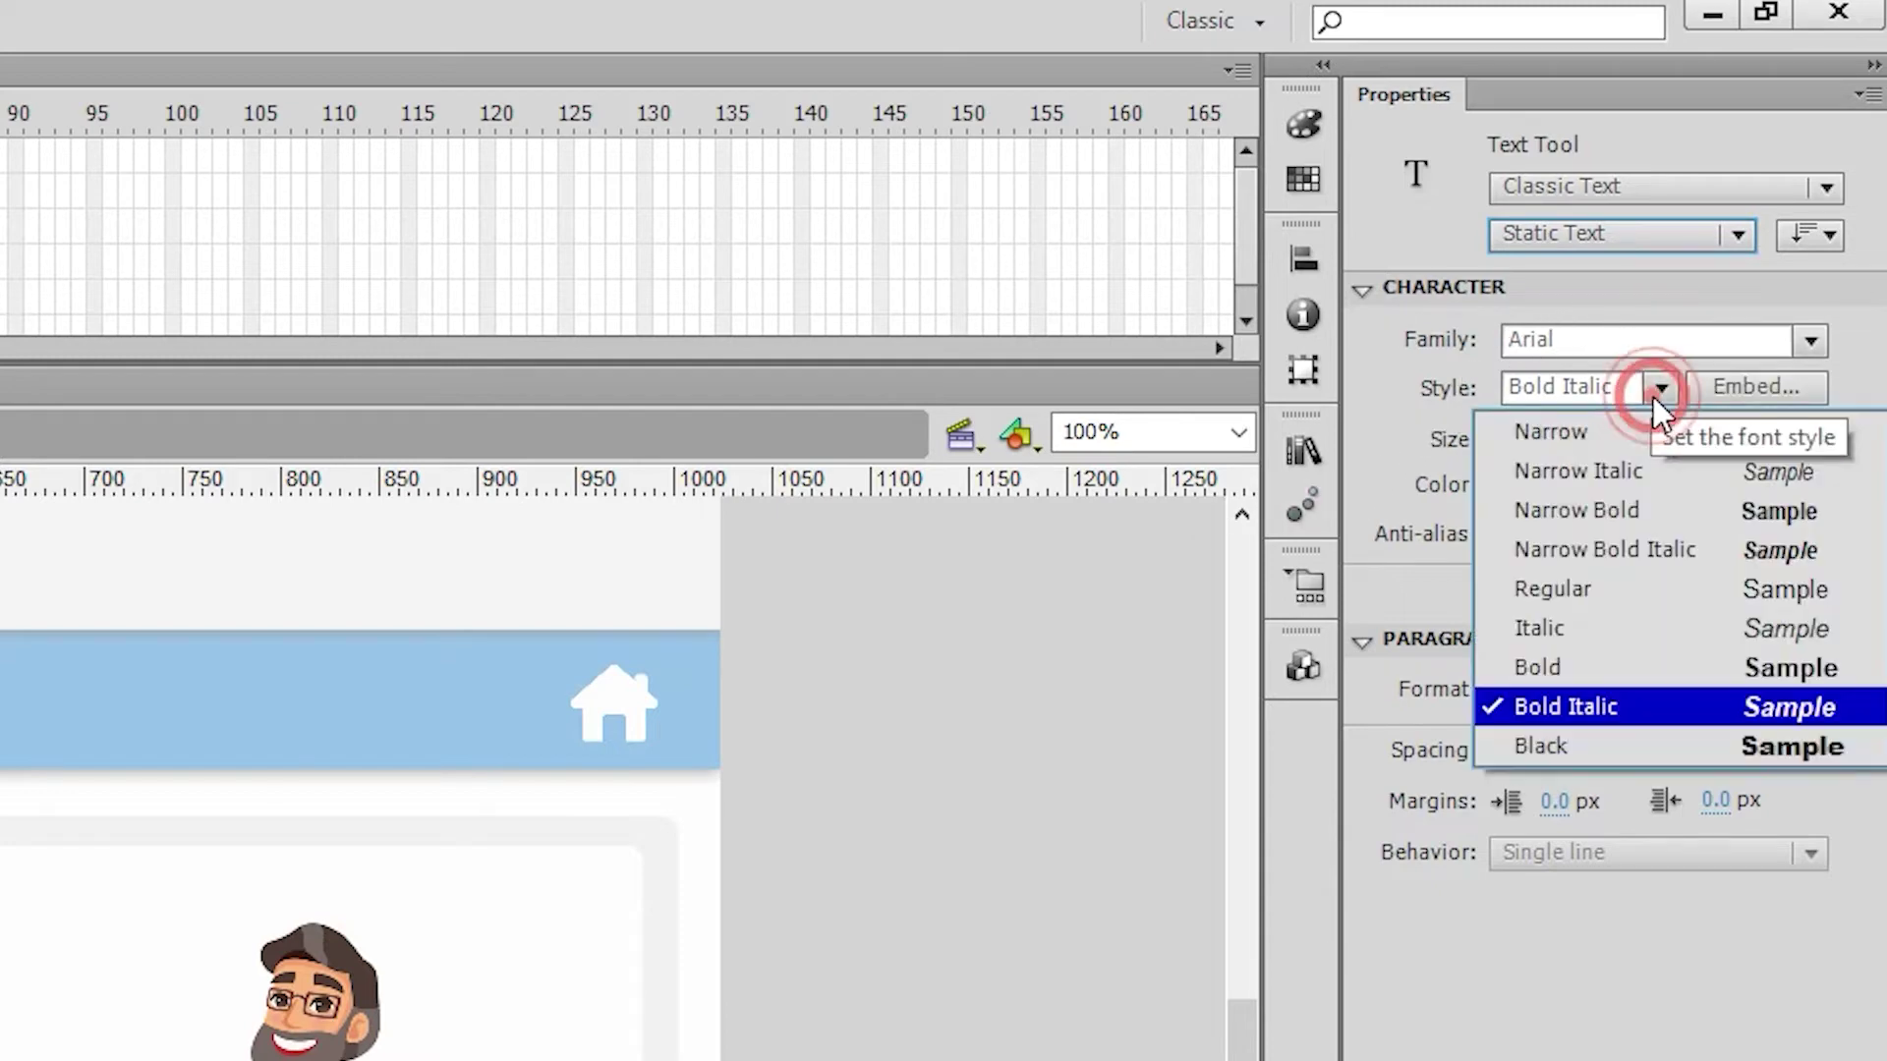
click(1567, 581)
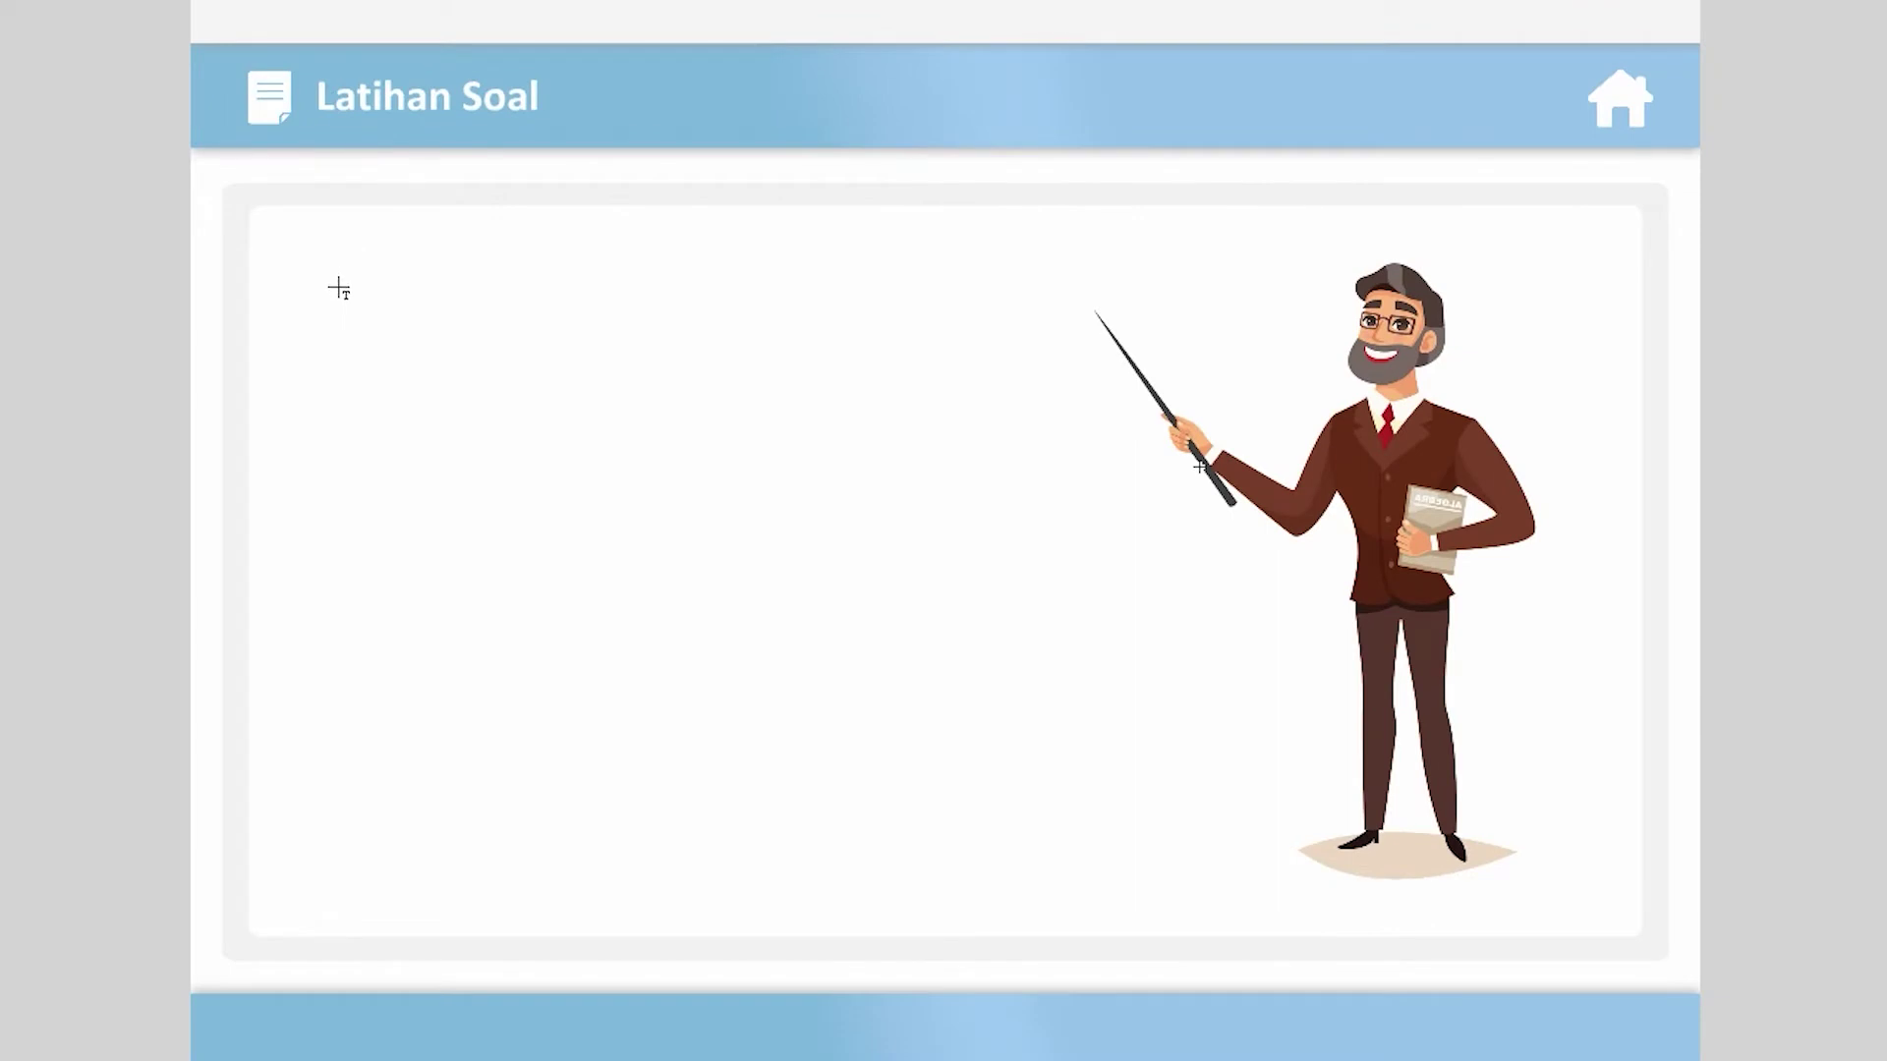
Step: Draw a wide text box beside the teacher, paste the copied question and answers into it, and nudge it down slightly
drag(339, 288, 994, 268)
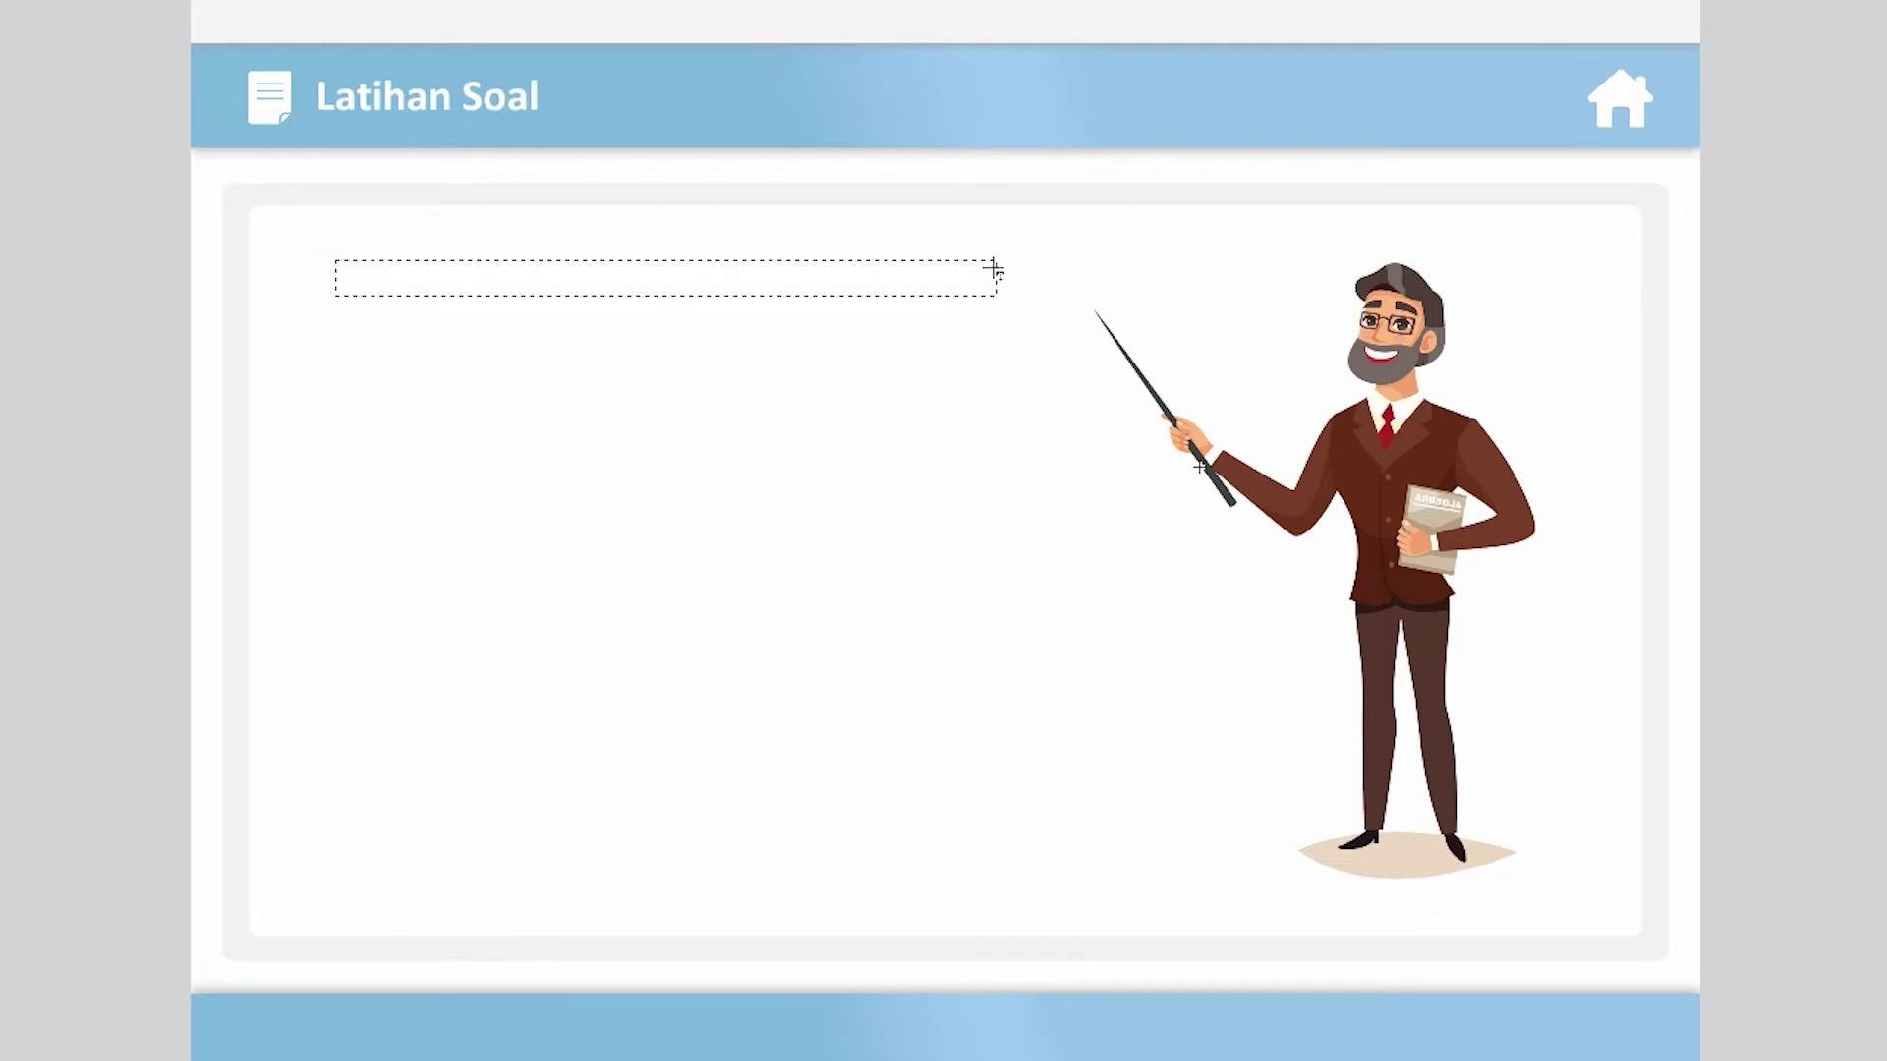
drag(994, 269, 995, 268)
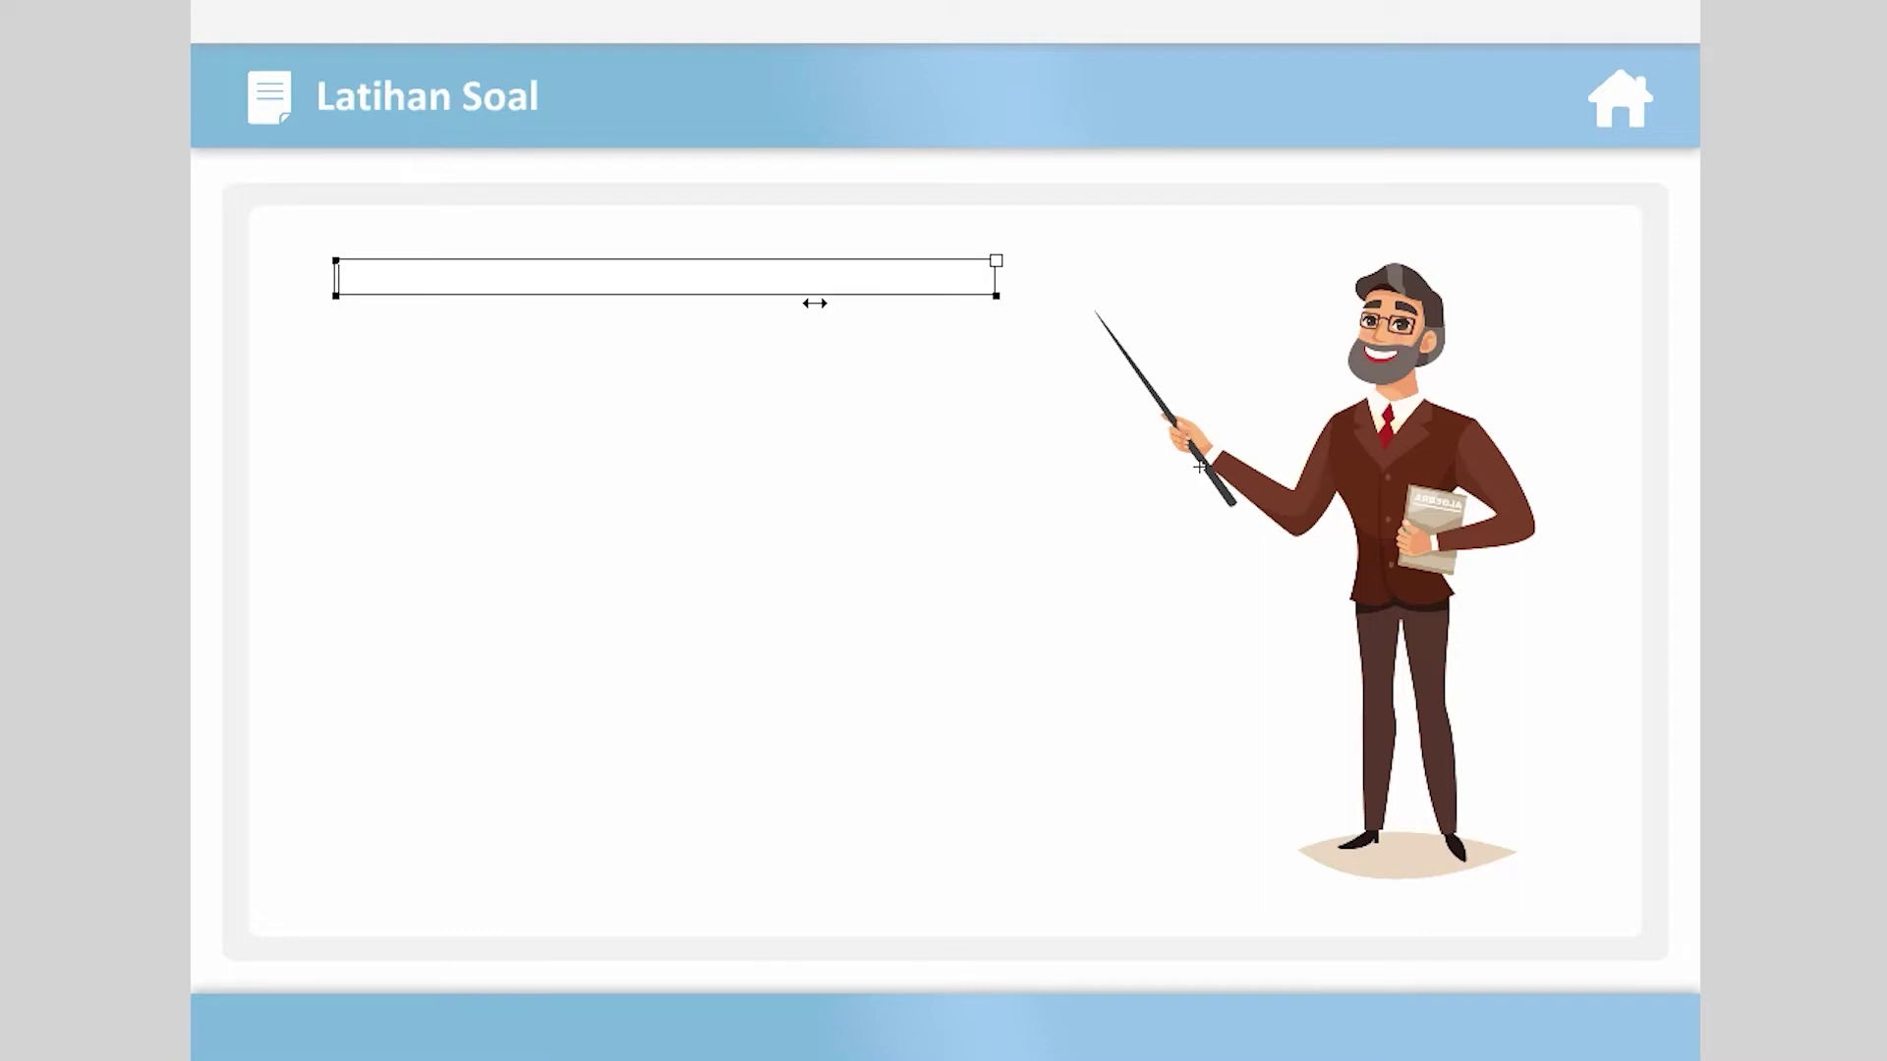
key(ctrl+v)
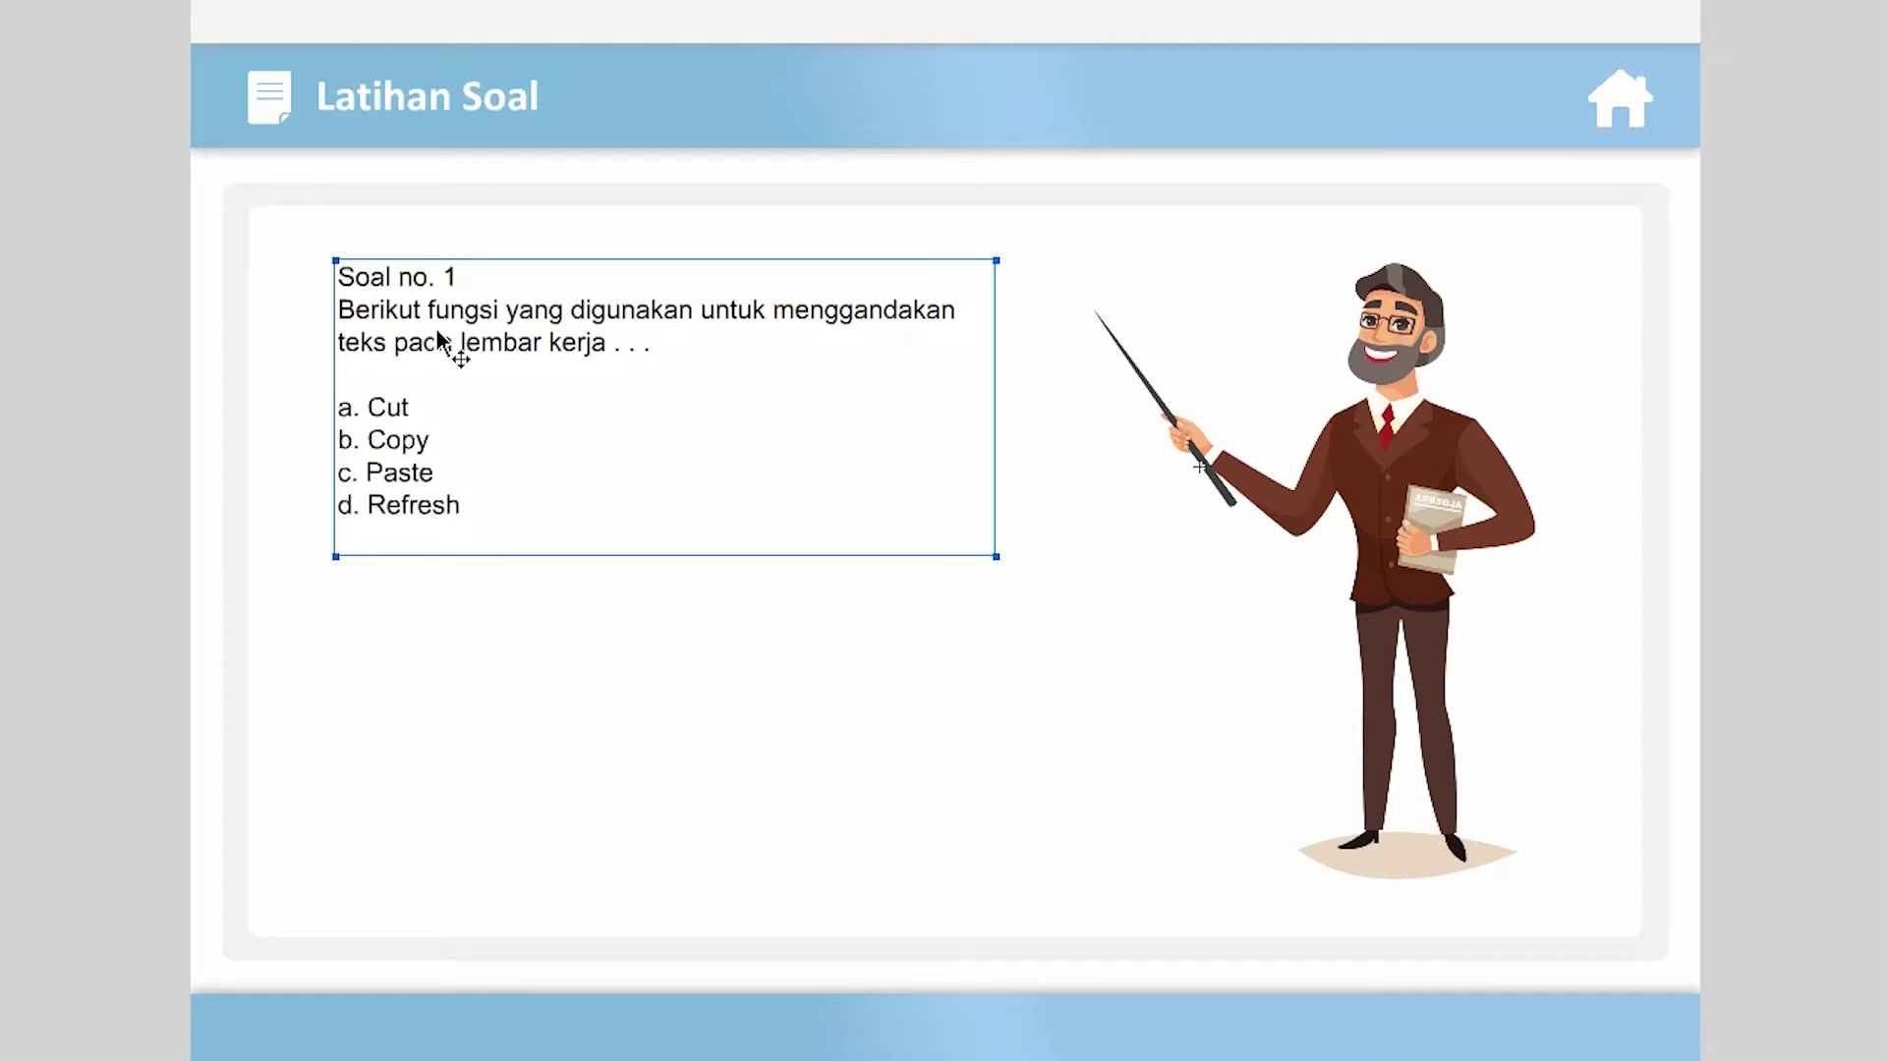
click(444, 307)
key(Down)
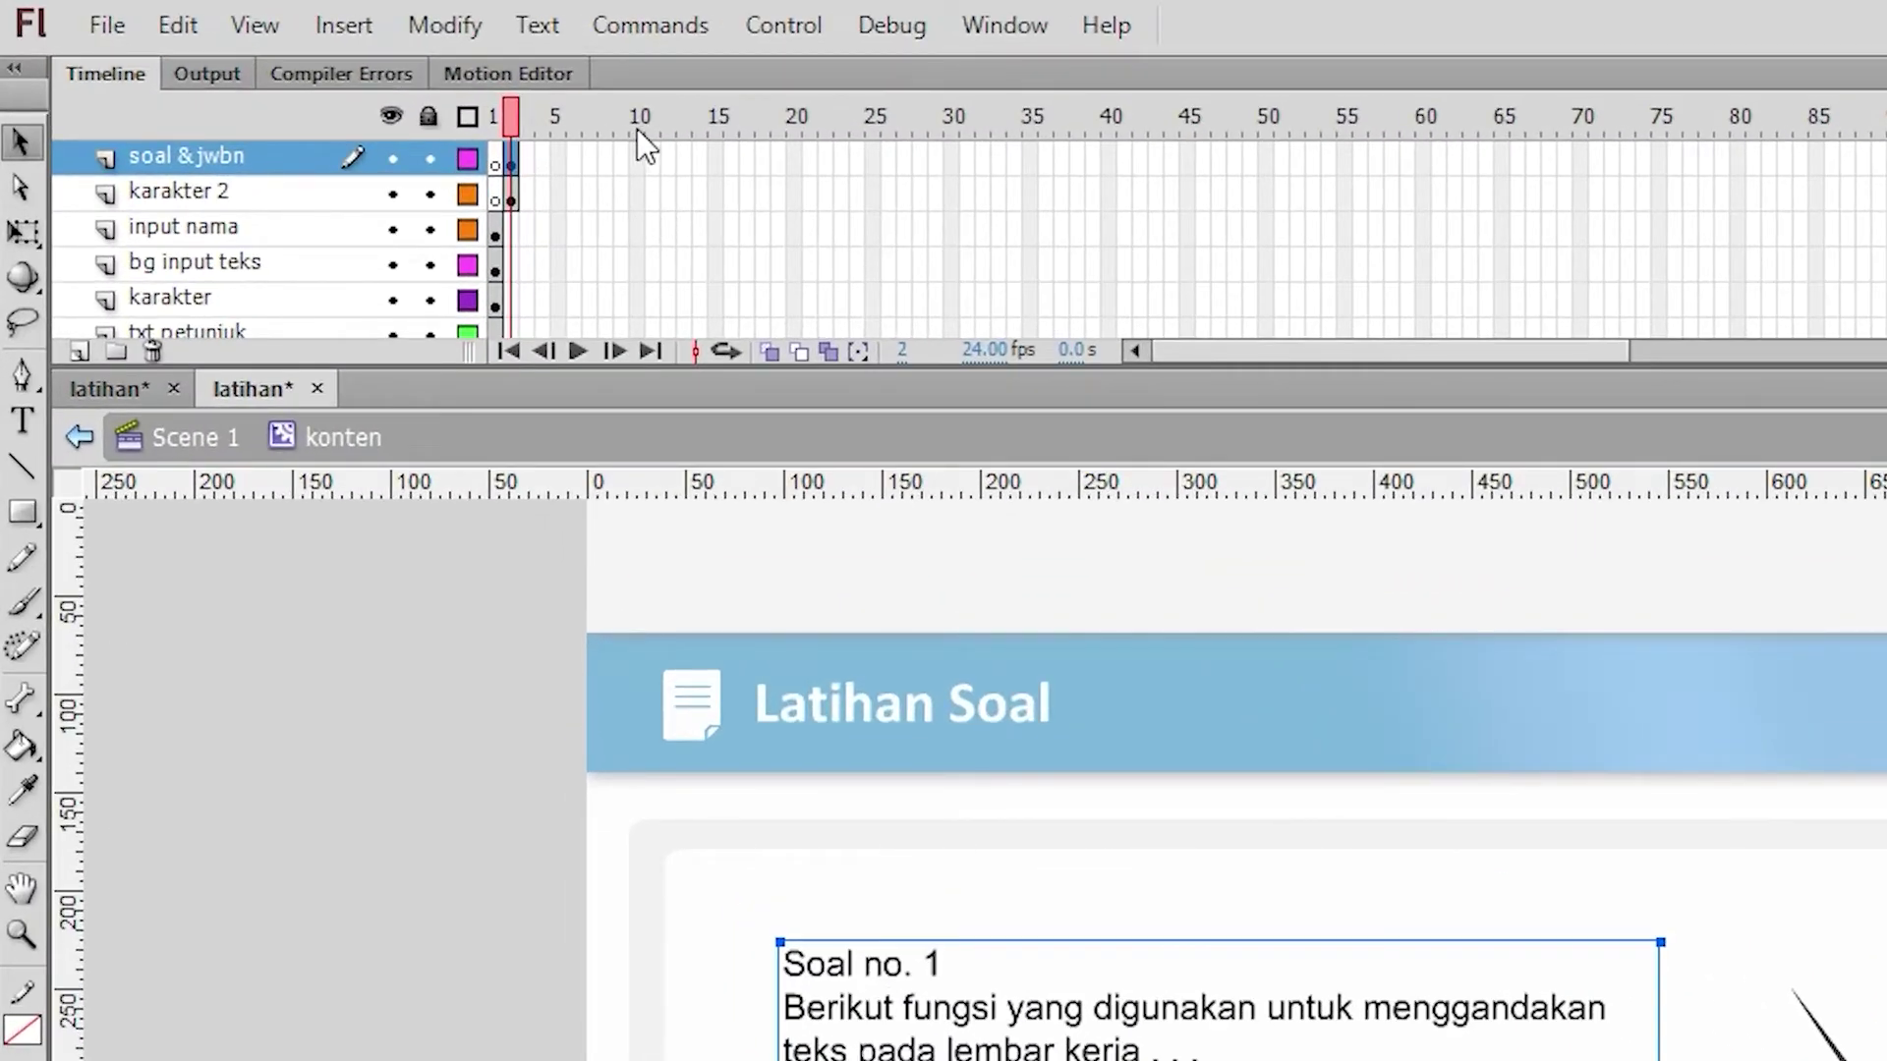
Step: Extend the karakter 2 and soal & jwbn layers to frame 11
click(651, 194)
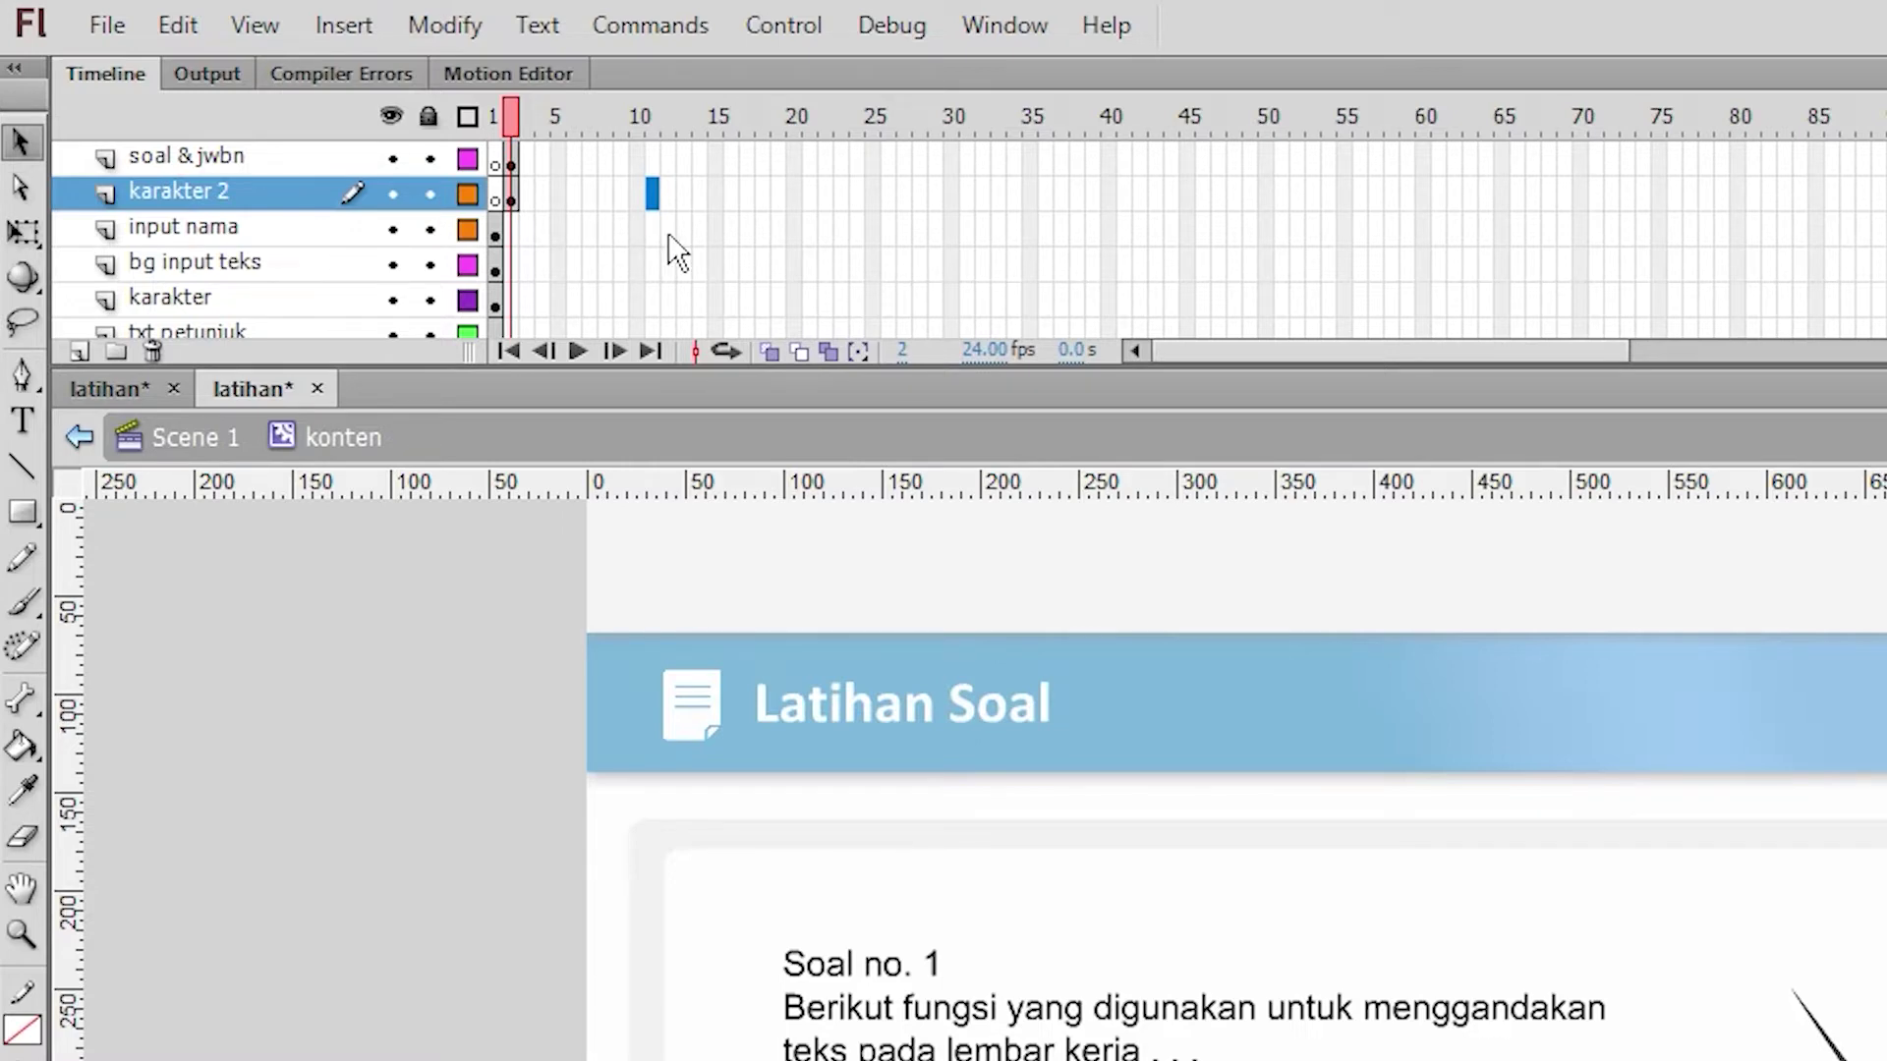
key(F5)
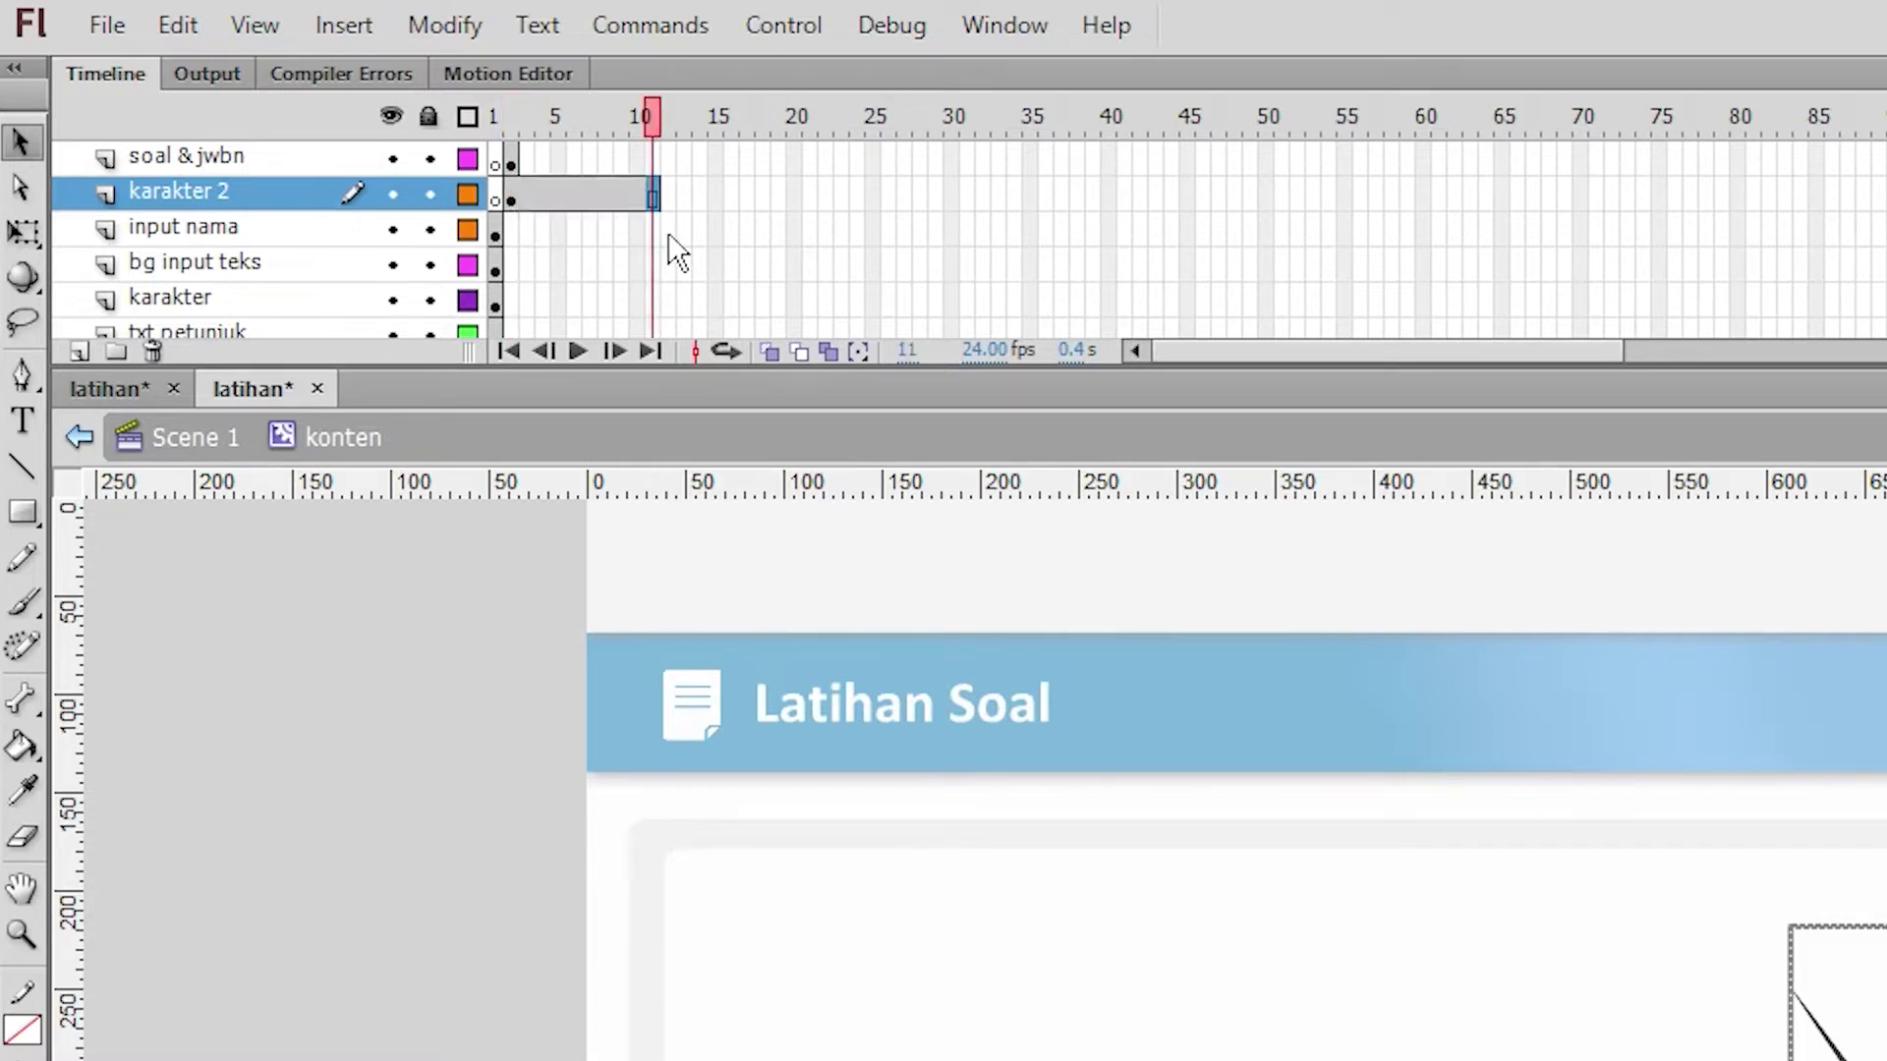
click(652, 159)
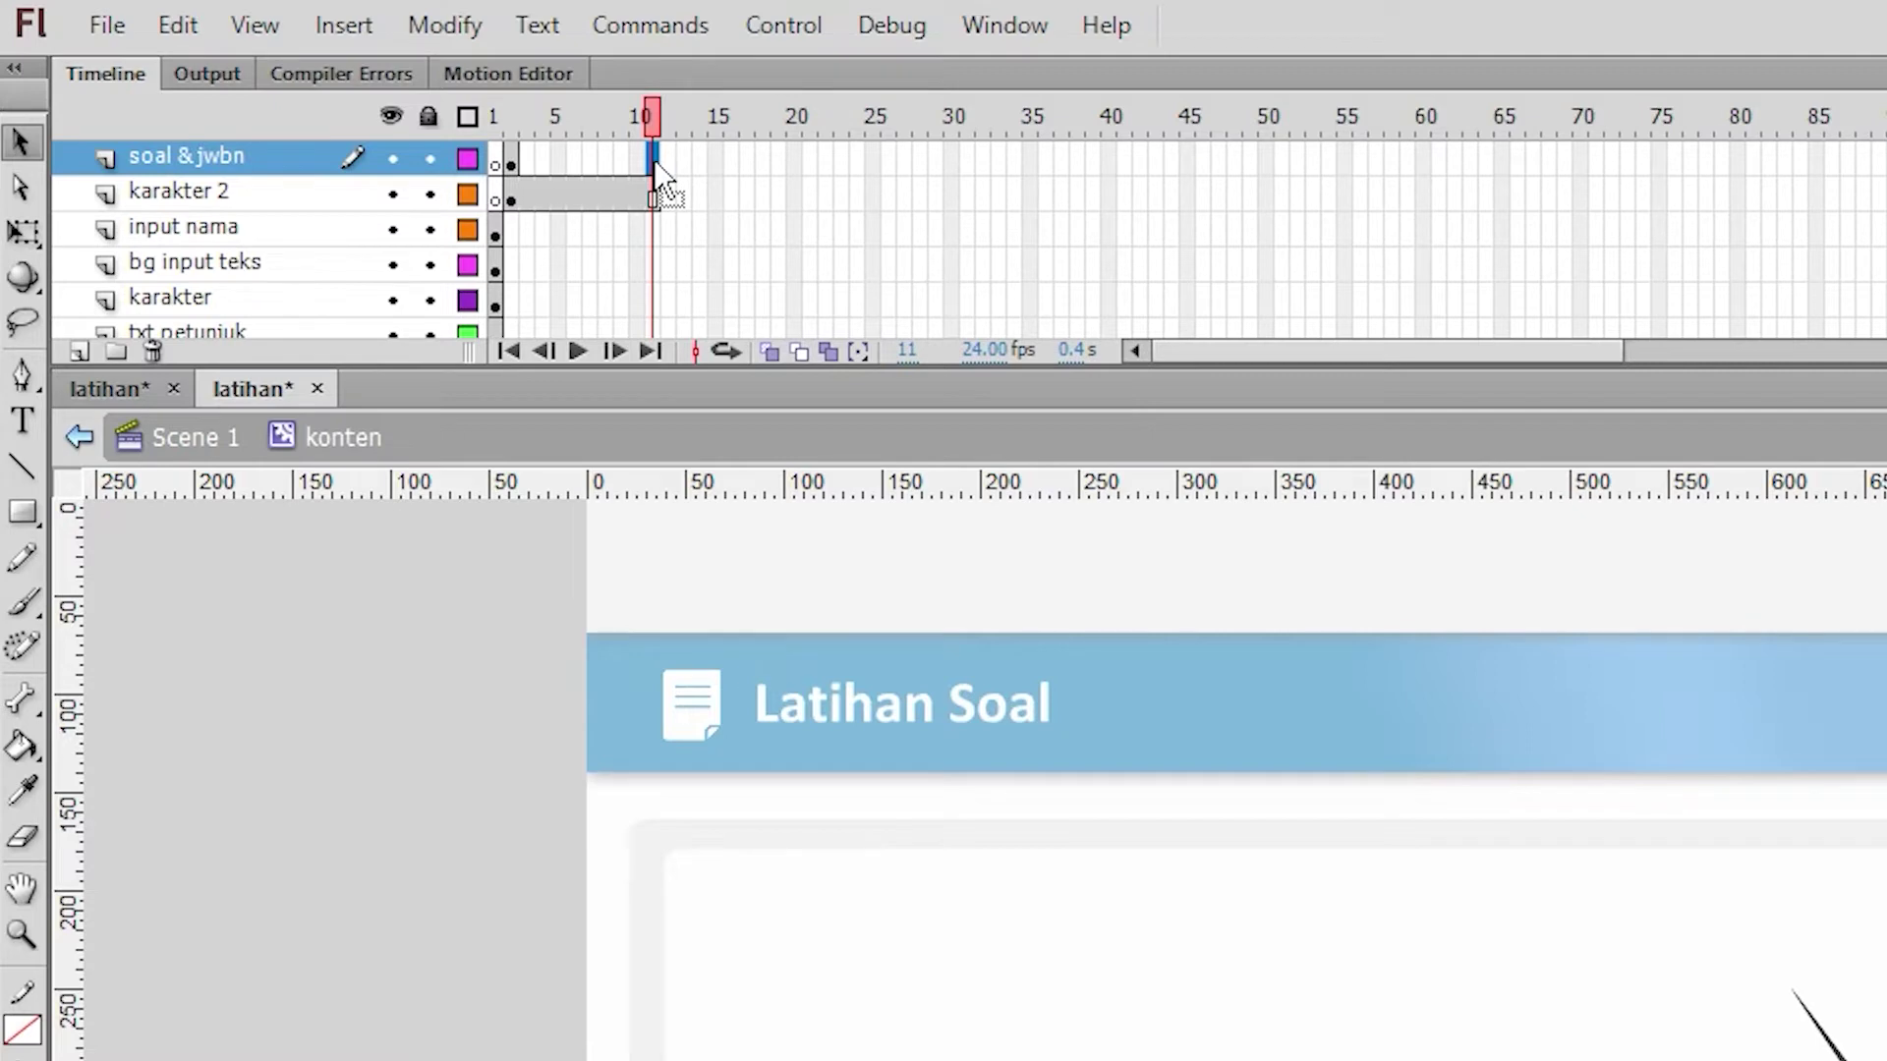
key(ctrl+shift+v)
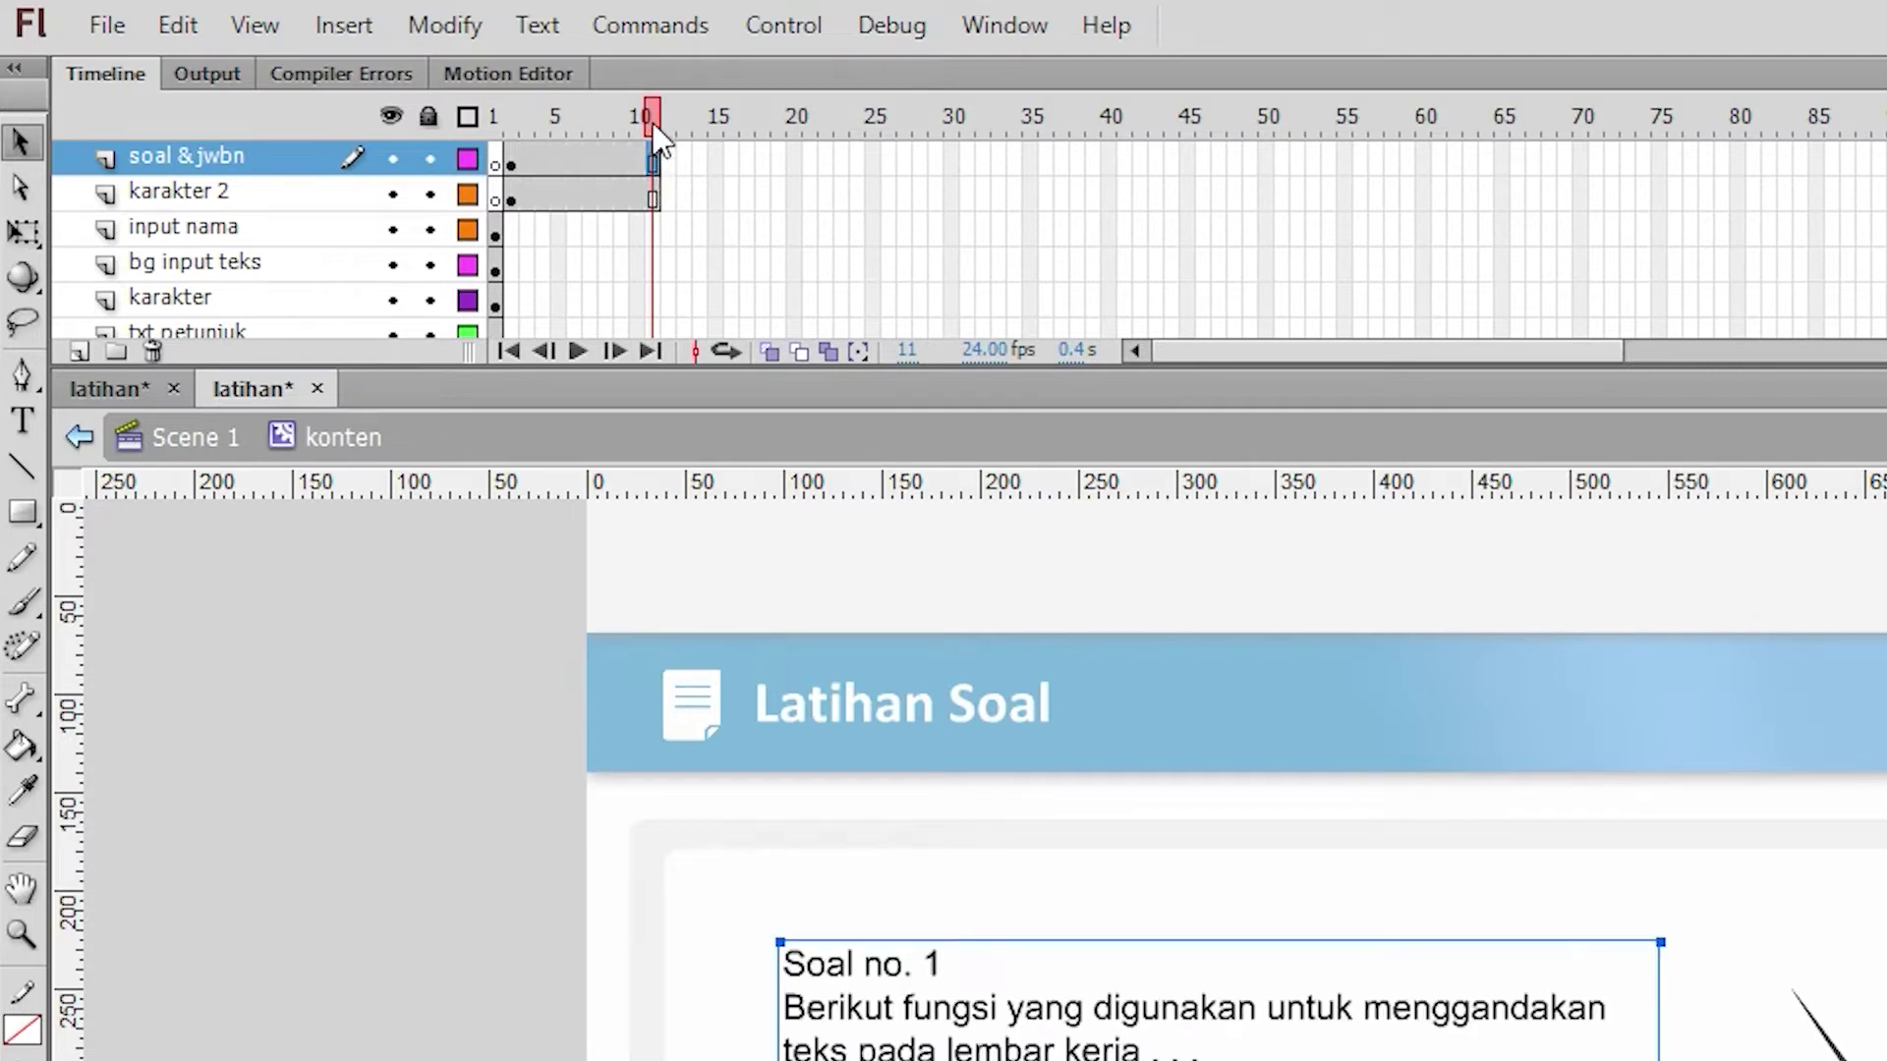
mouse_move(650, 116)
mouse_down()
mouse_move(541, 126)
mouse_move(645, 132)
mouse_up()
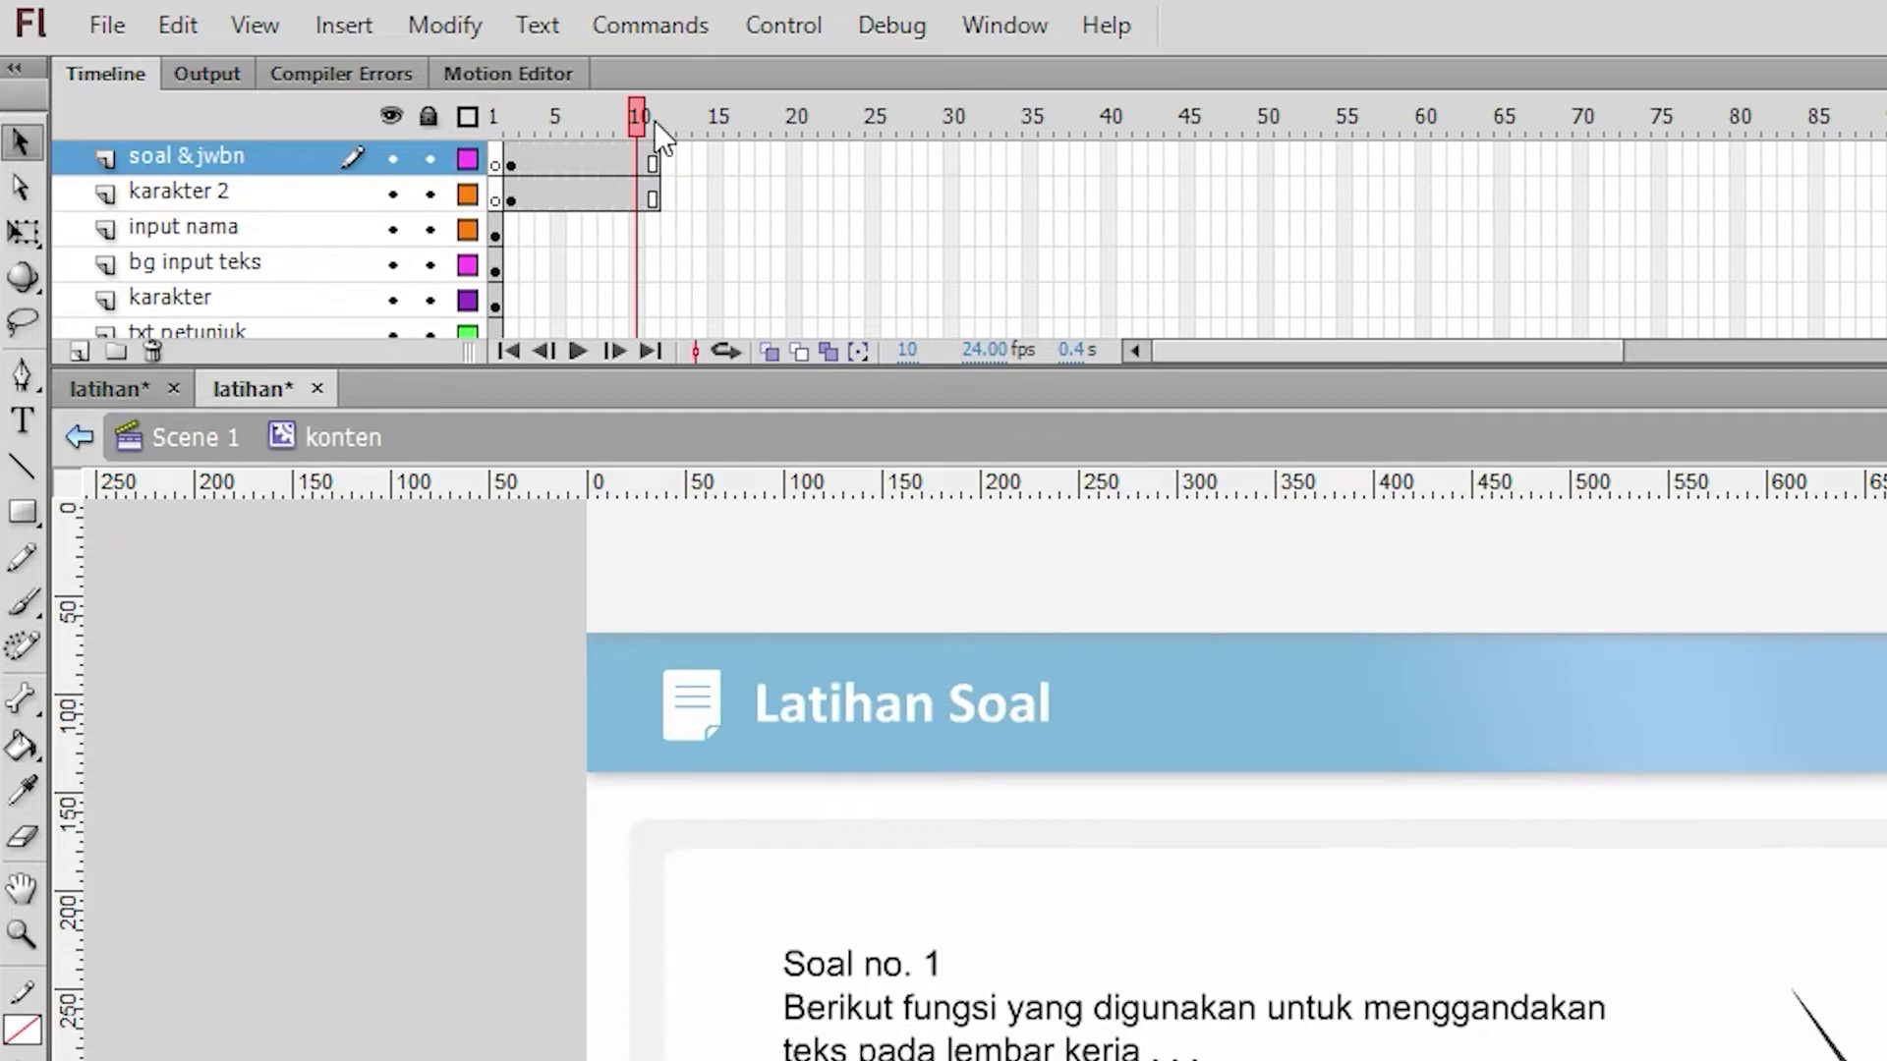
Step: Add a keyframe at frame 3 of the soal & jwbn layer
click(530, 159)
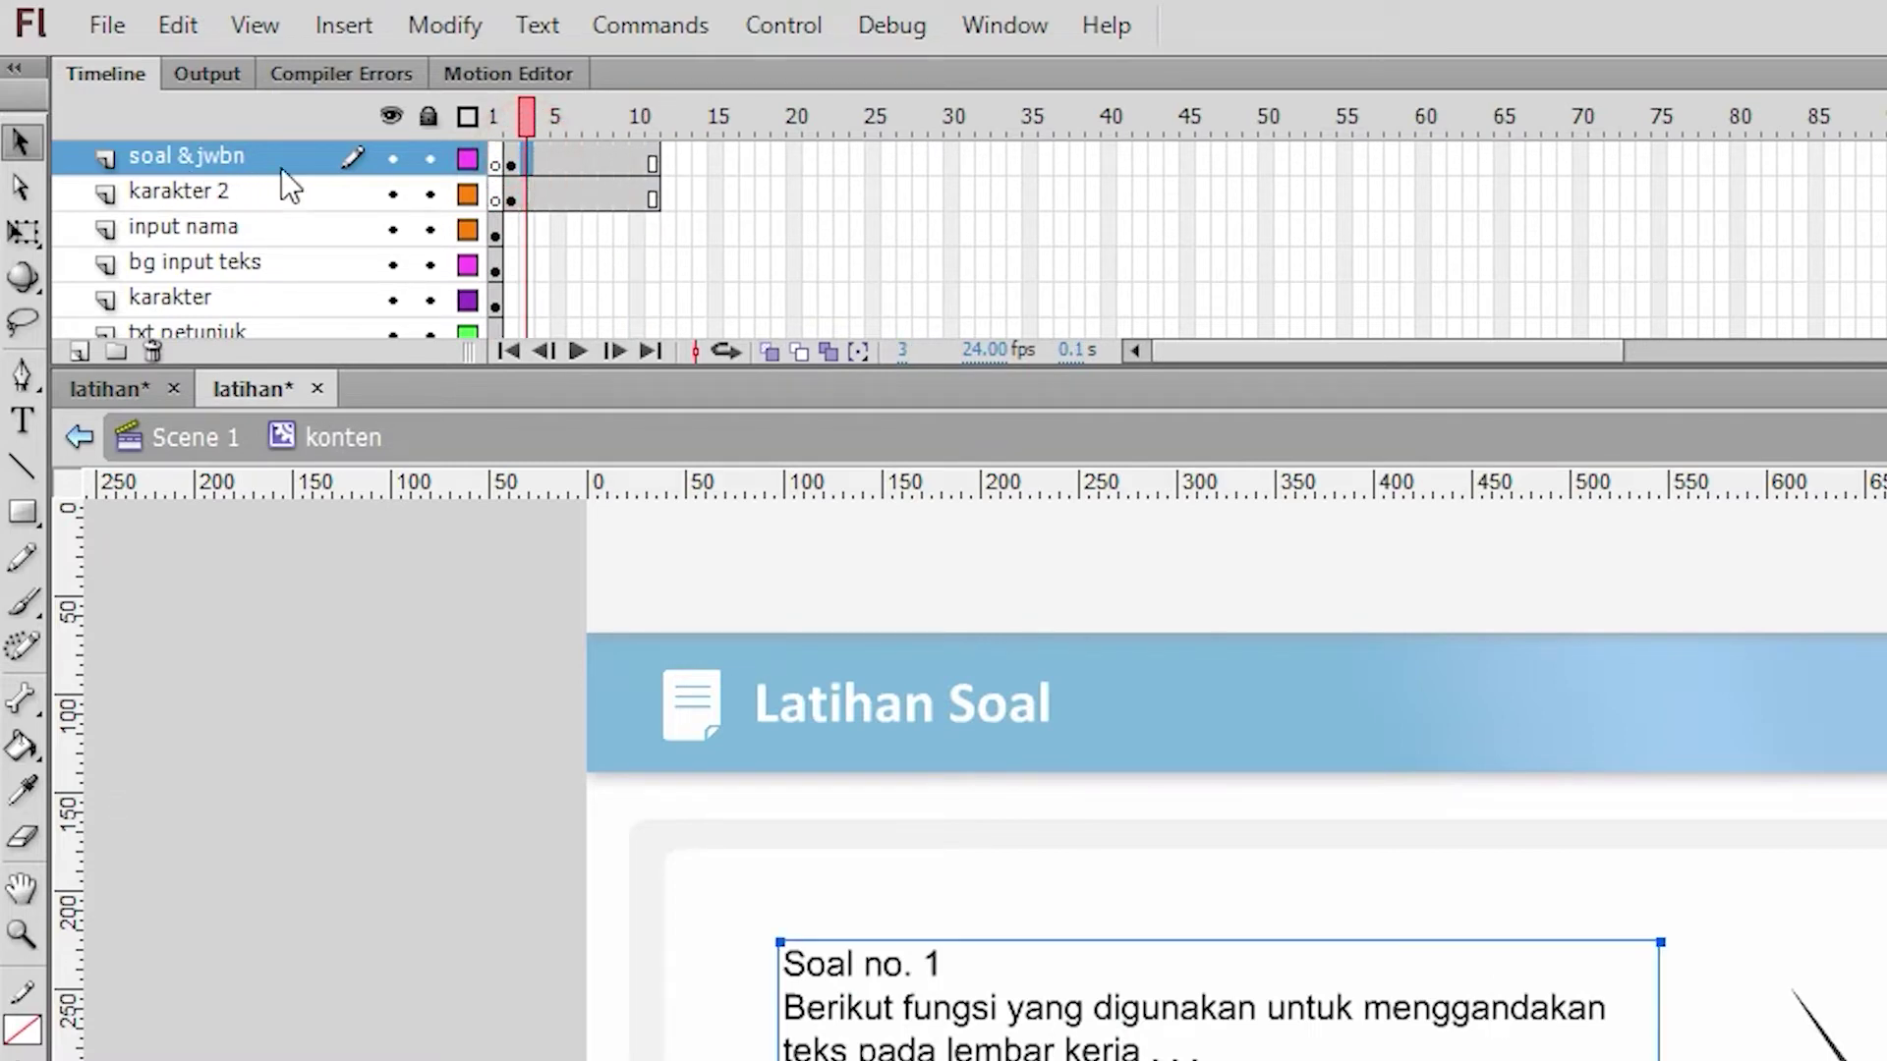
click(543, 115)
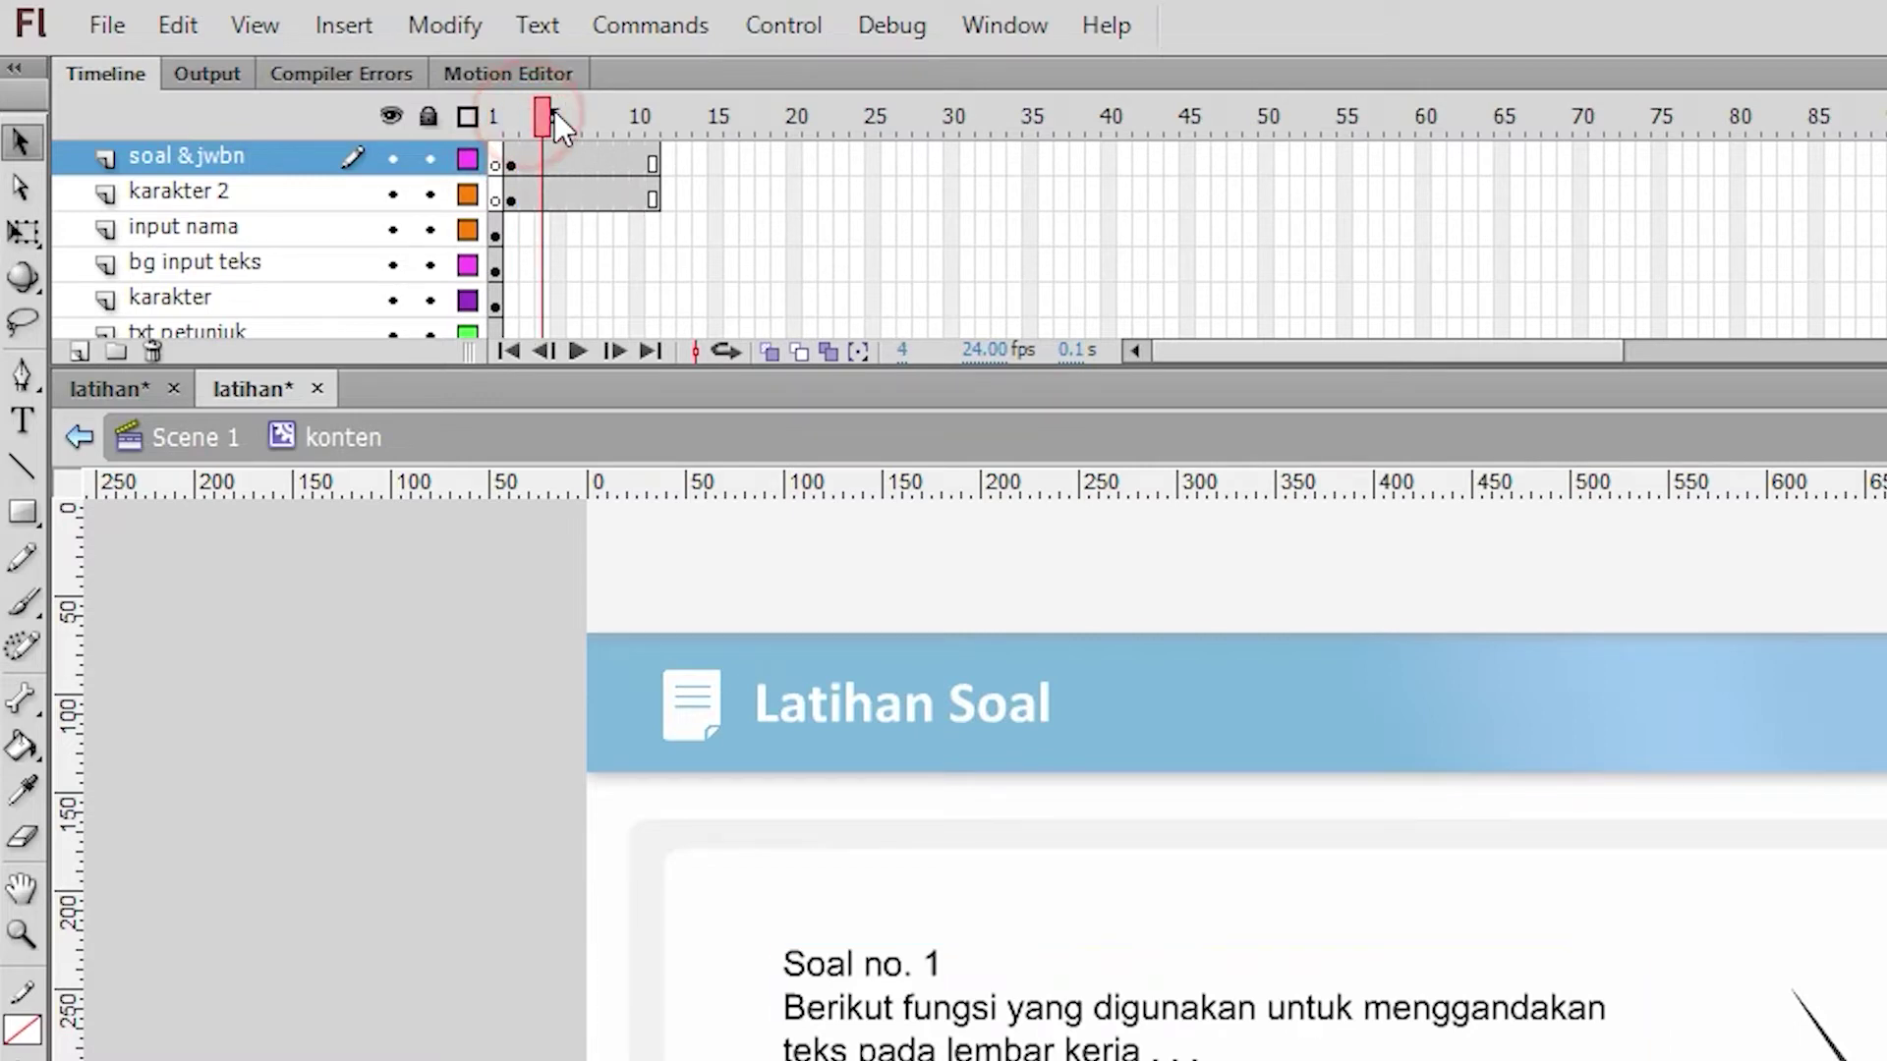
mouse_move(555, 112)
mouse_down()
mouse_move(598, 109)
mouse_move(531, 114)
mouse_up()
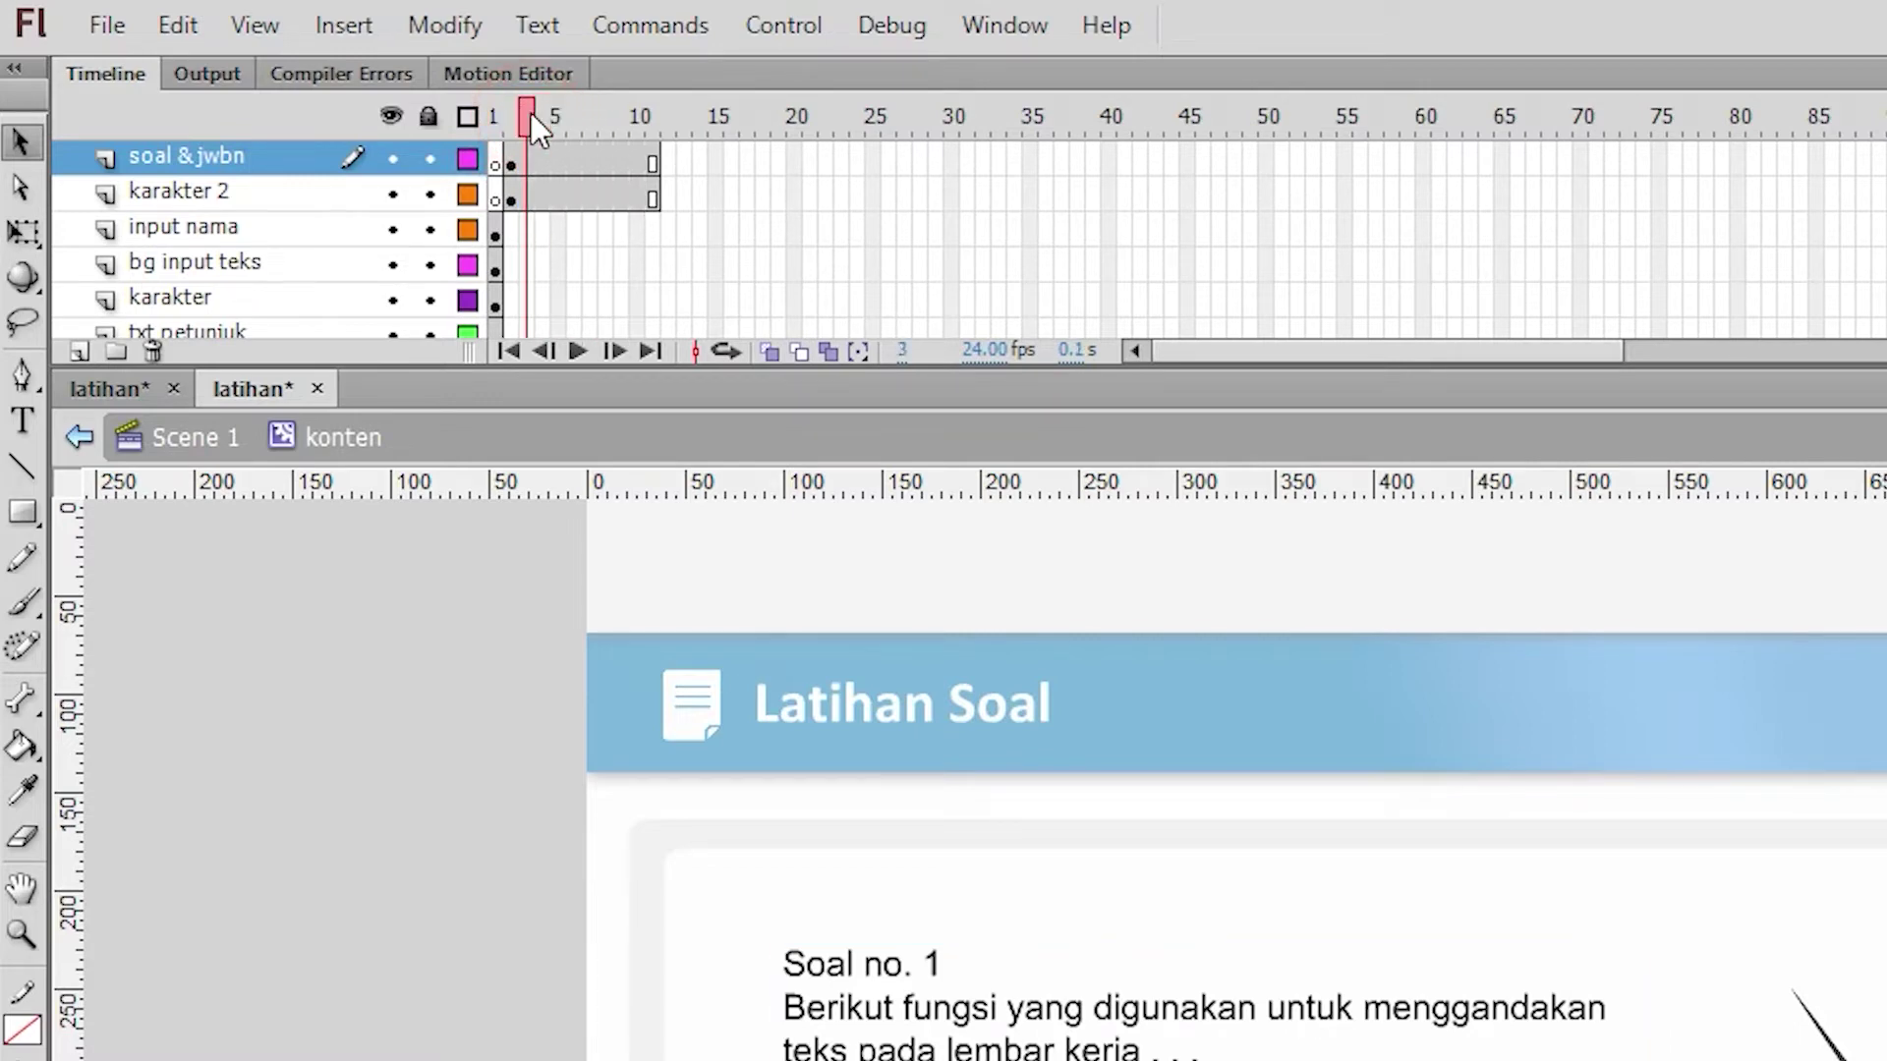
click(527, 155)
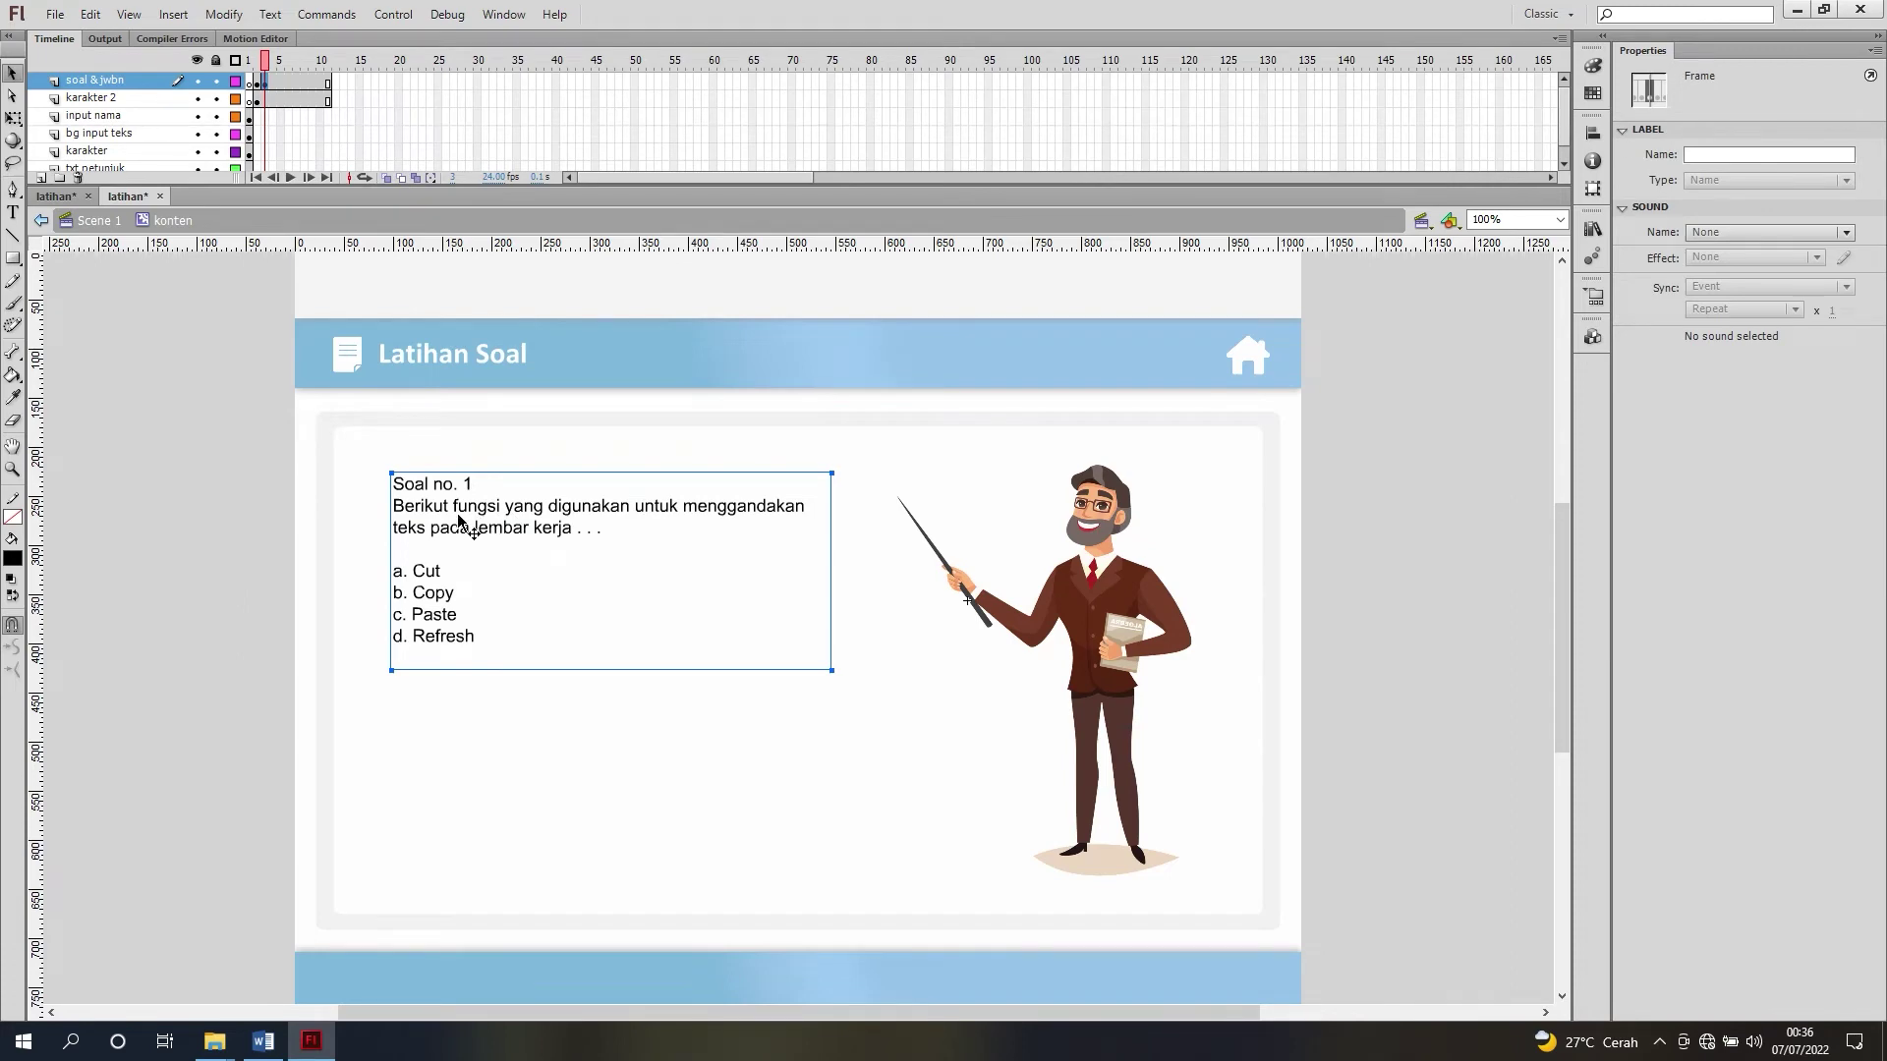
Step: Copy Soal no. 2 with its options a to d from Word, and replace the question text at frame 3 in Flash with it
click(265, 1055)
scroll(320, 422, down, 3)
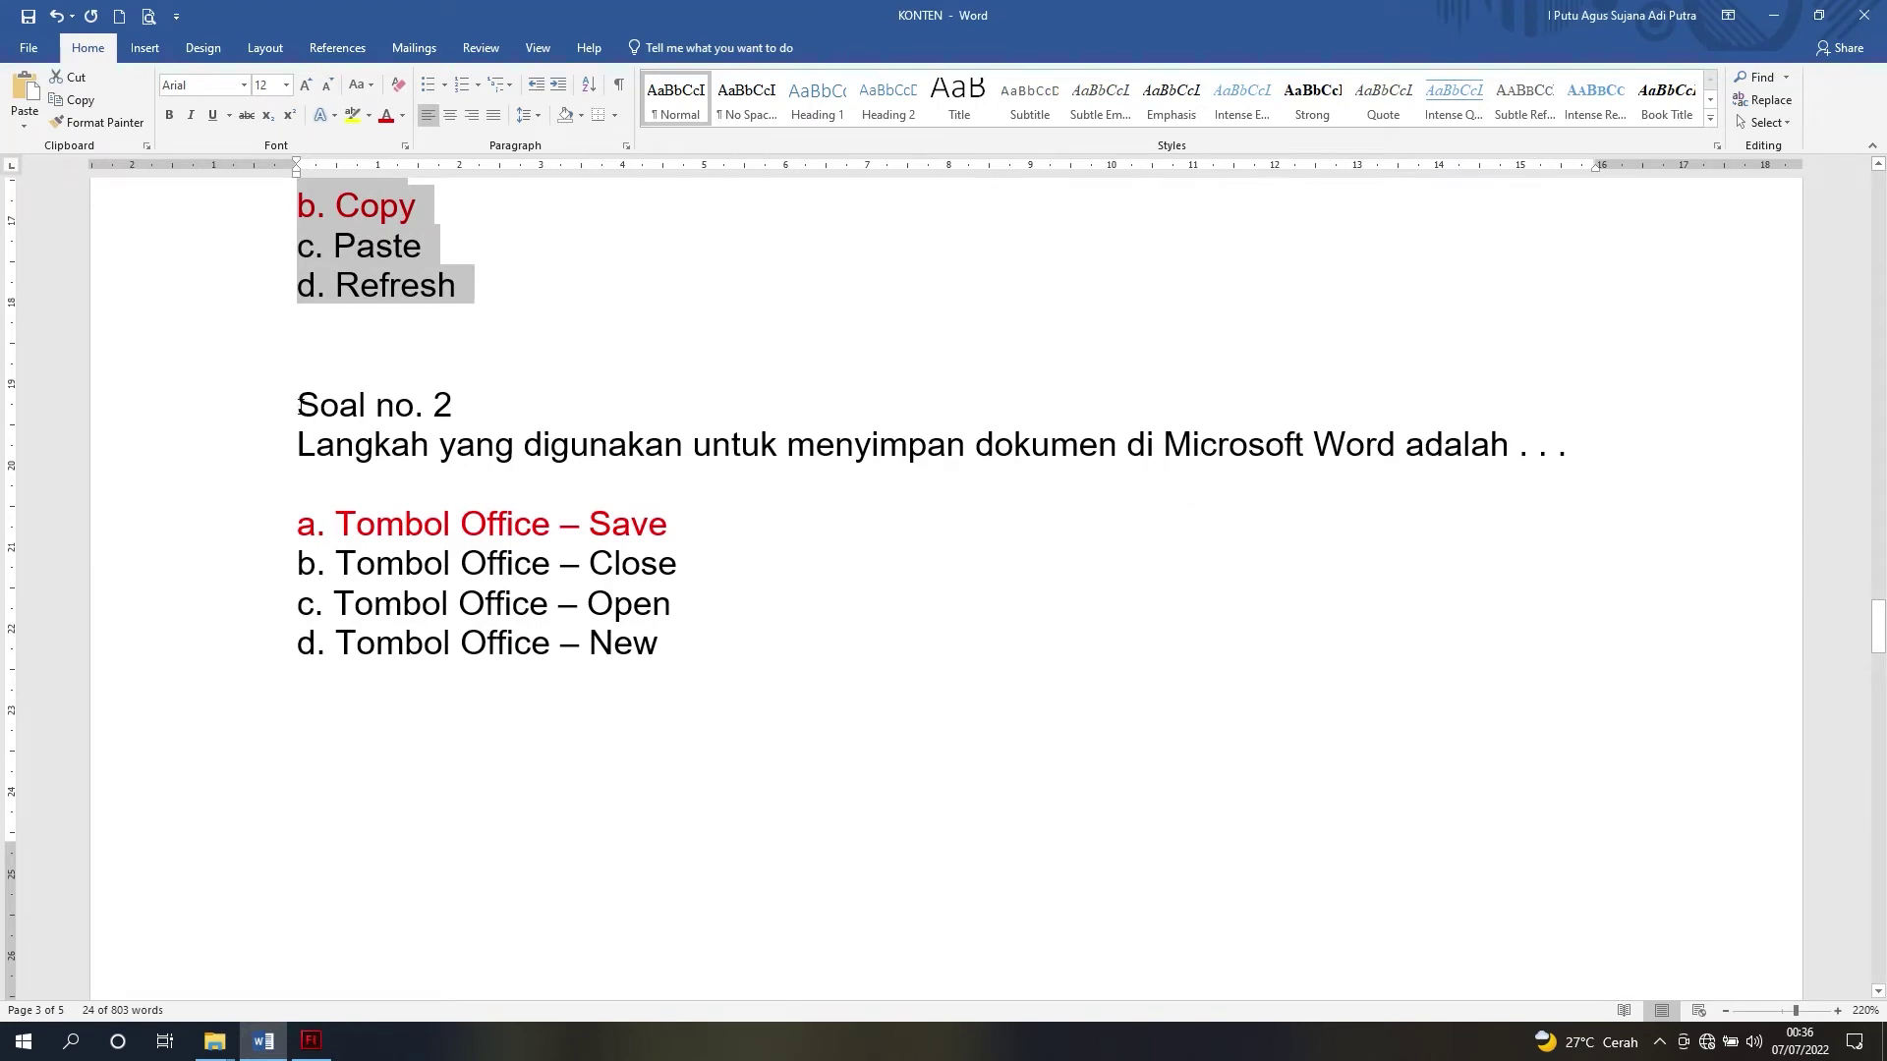
drag(299, 405, 648, 641)
key(ctrl+c)
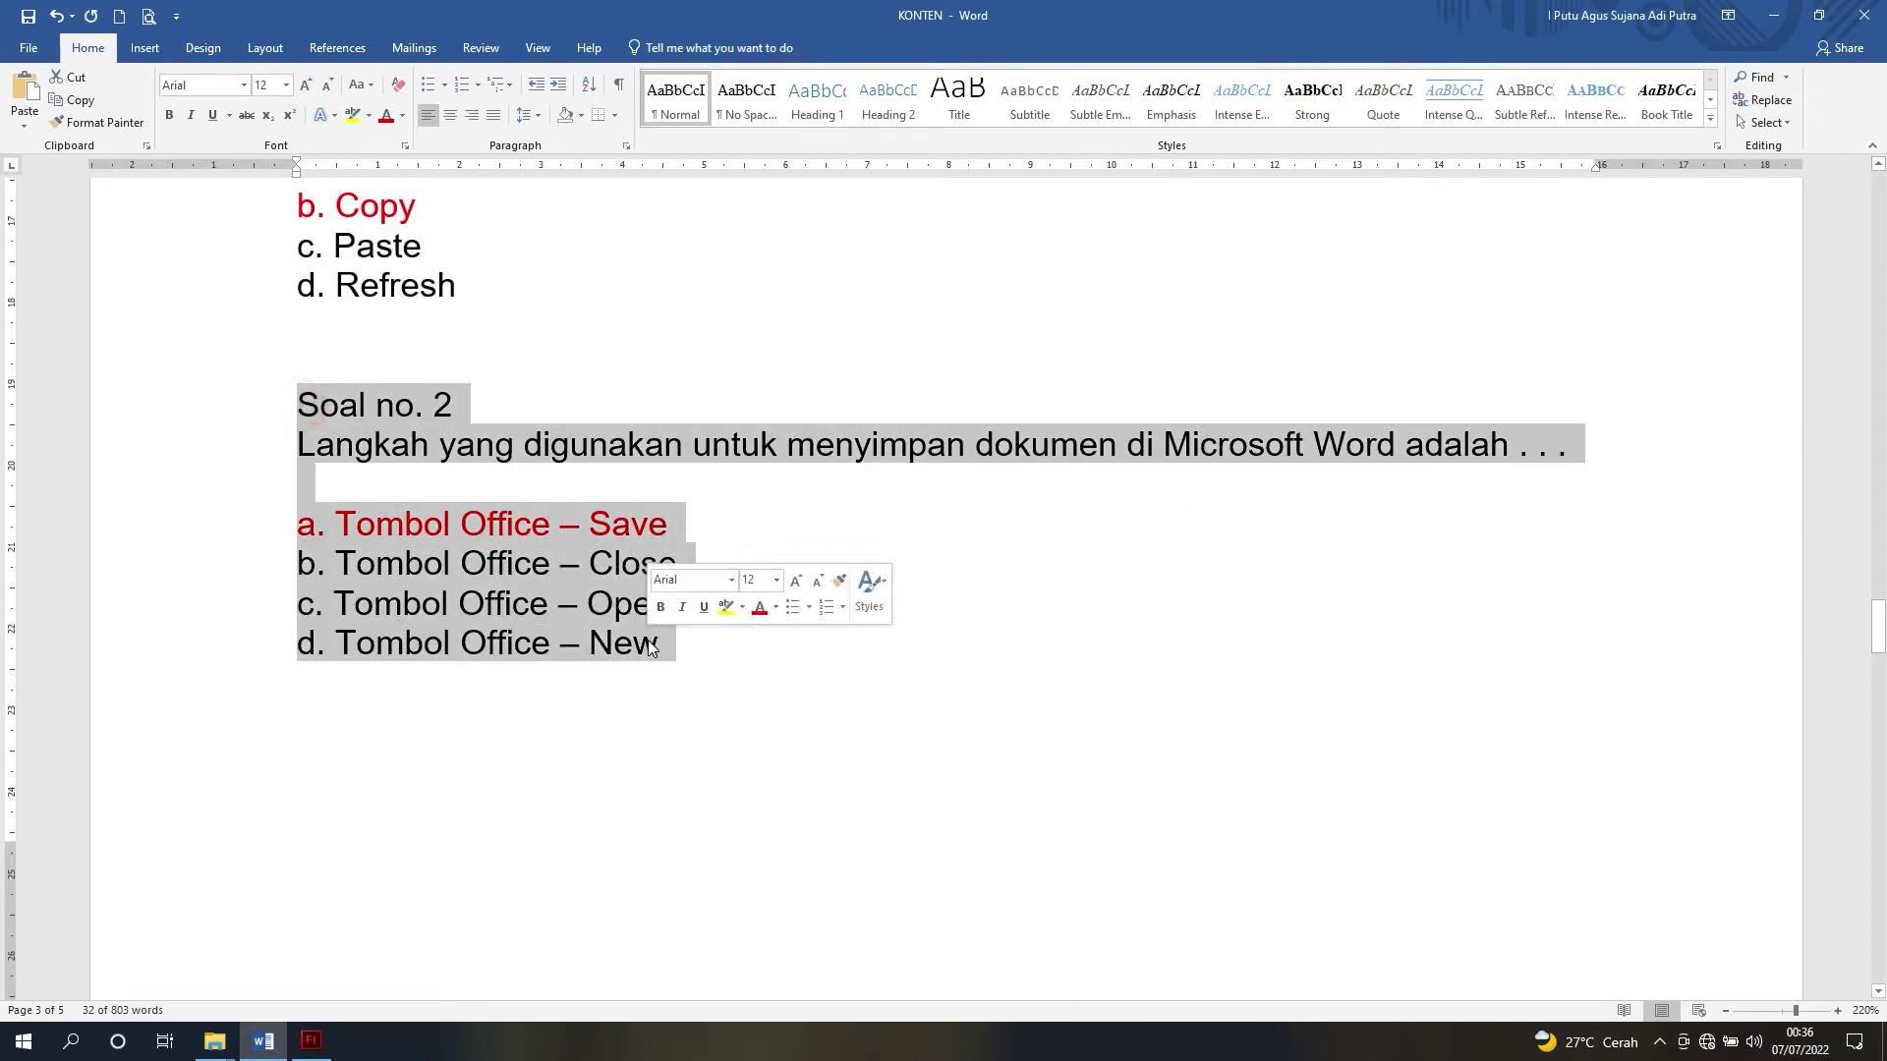
click(310, 1042)
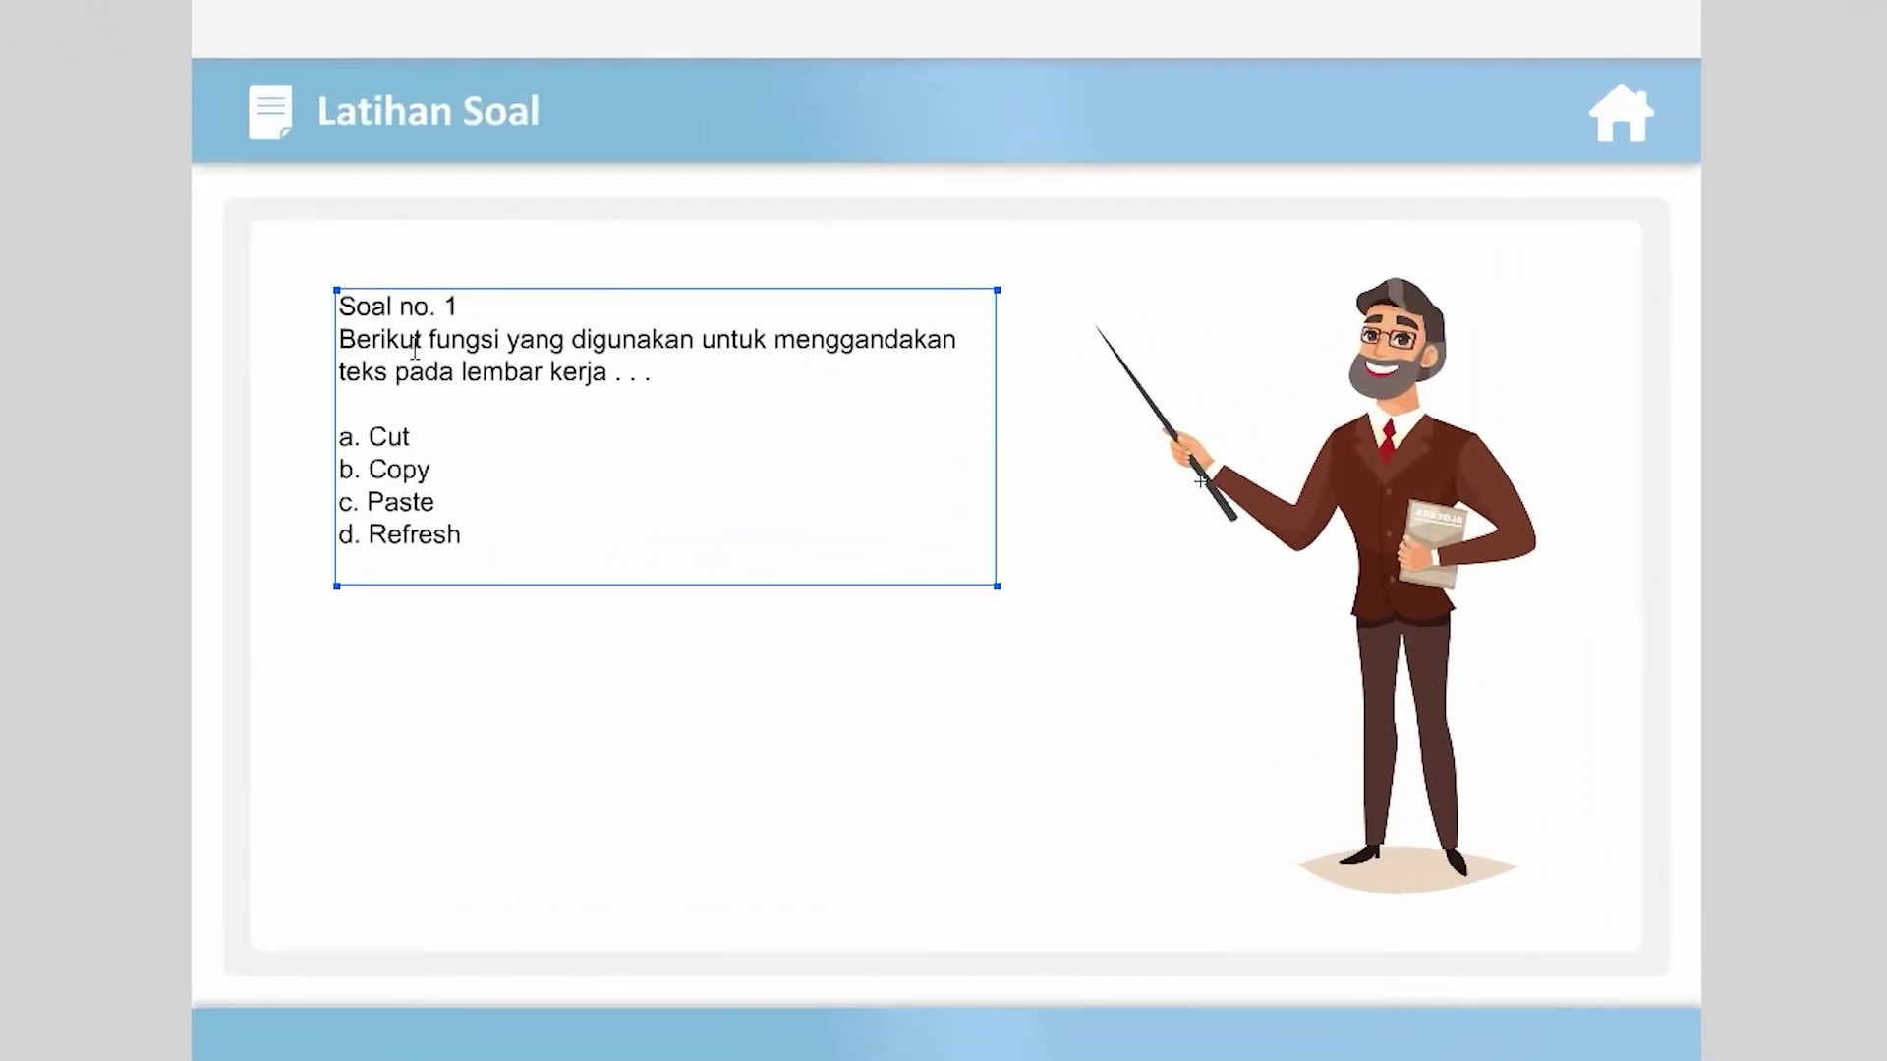
click(413, 346)
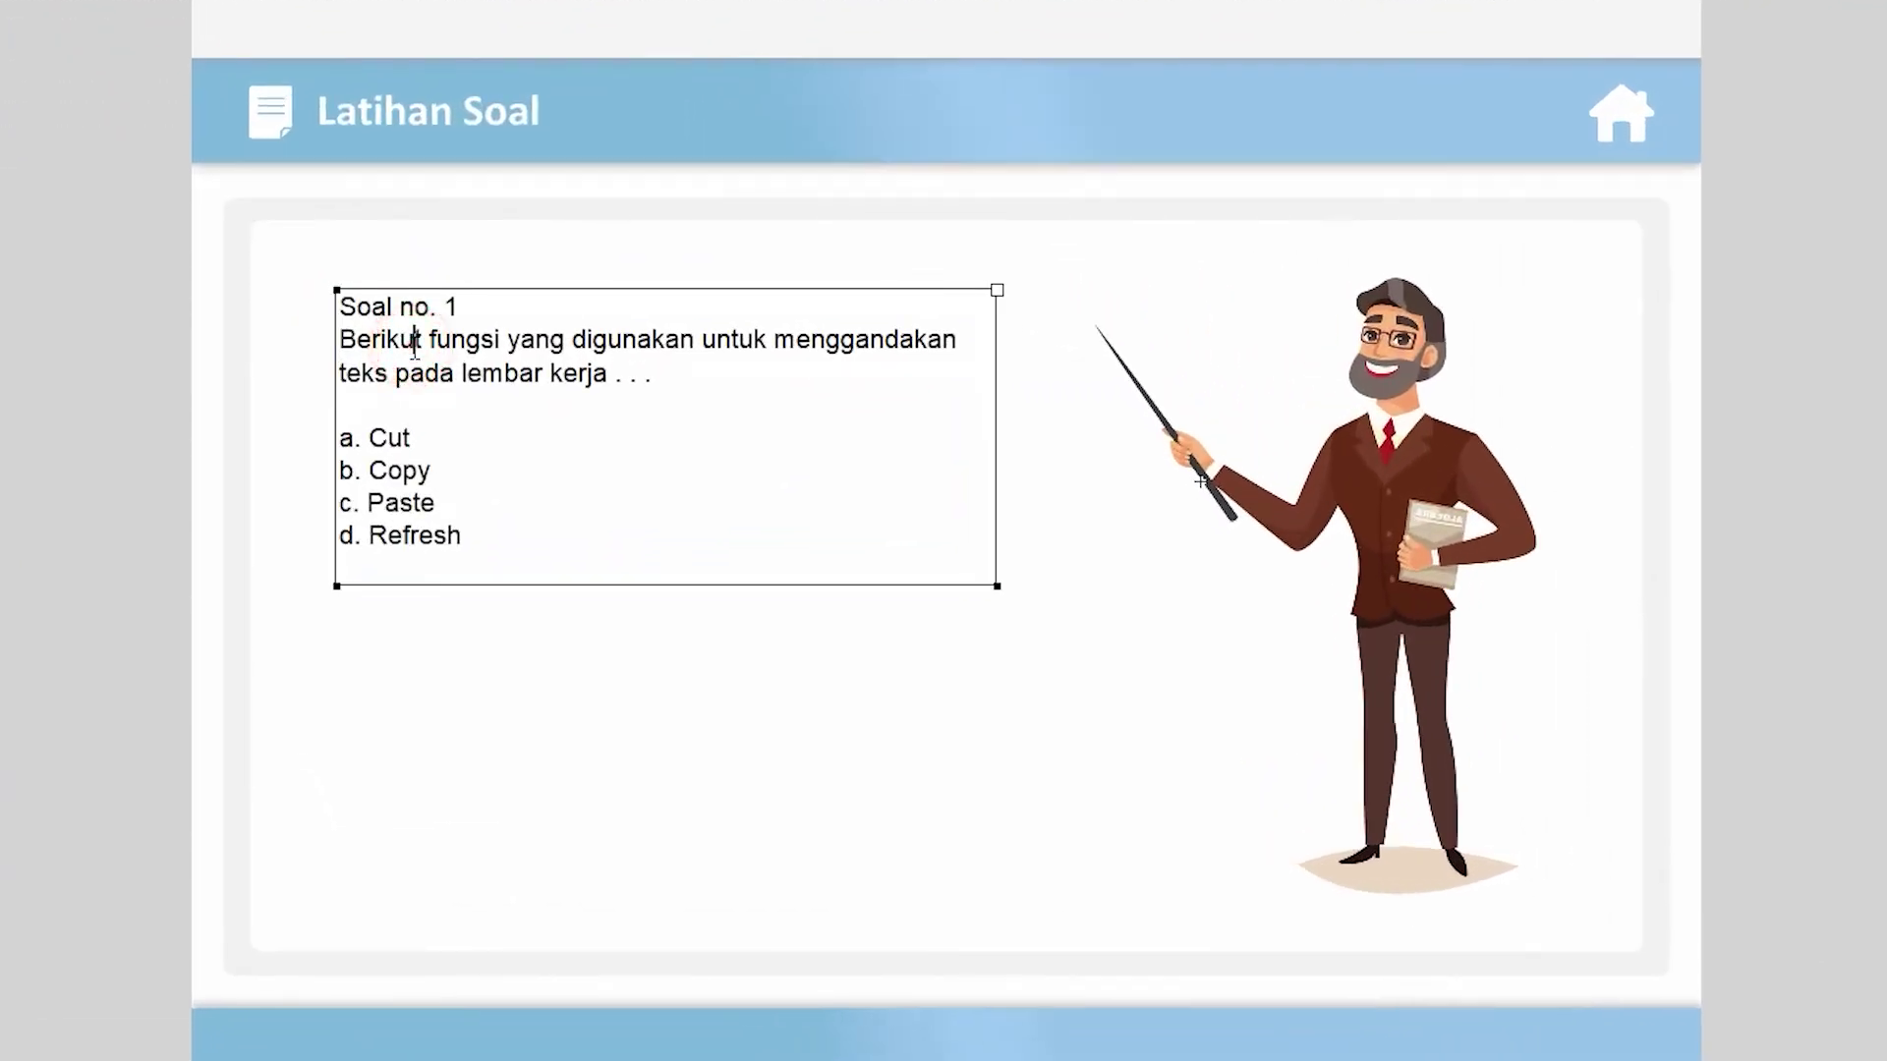
key(ctrl+a)
key(ctrl+v)
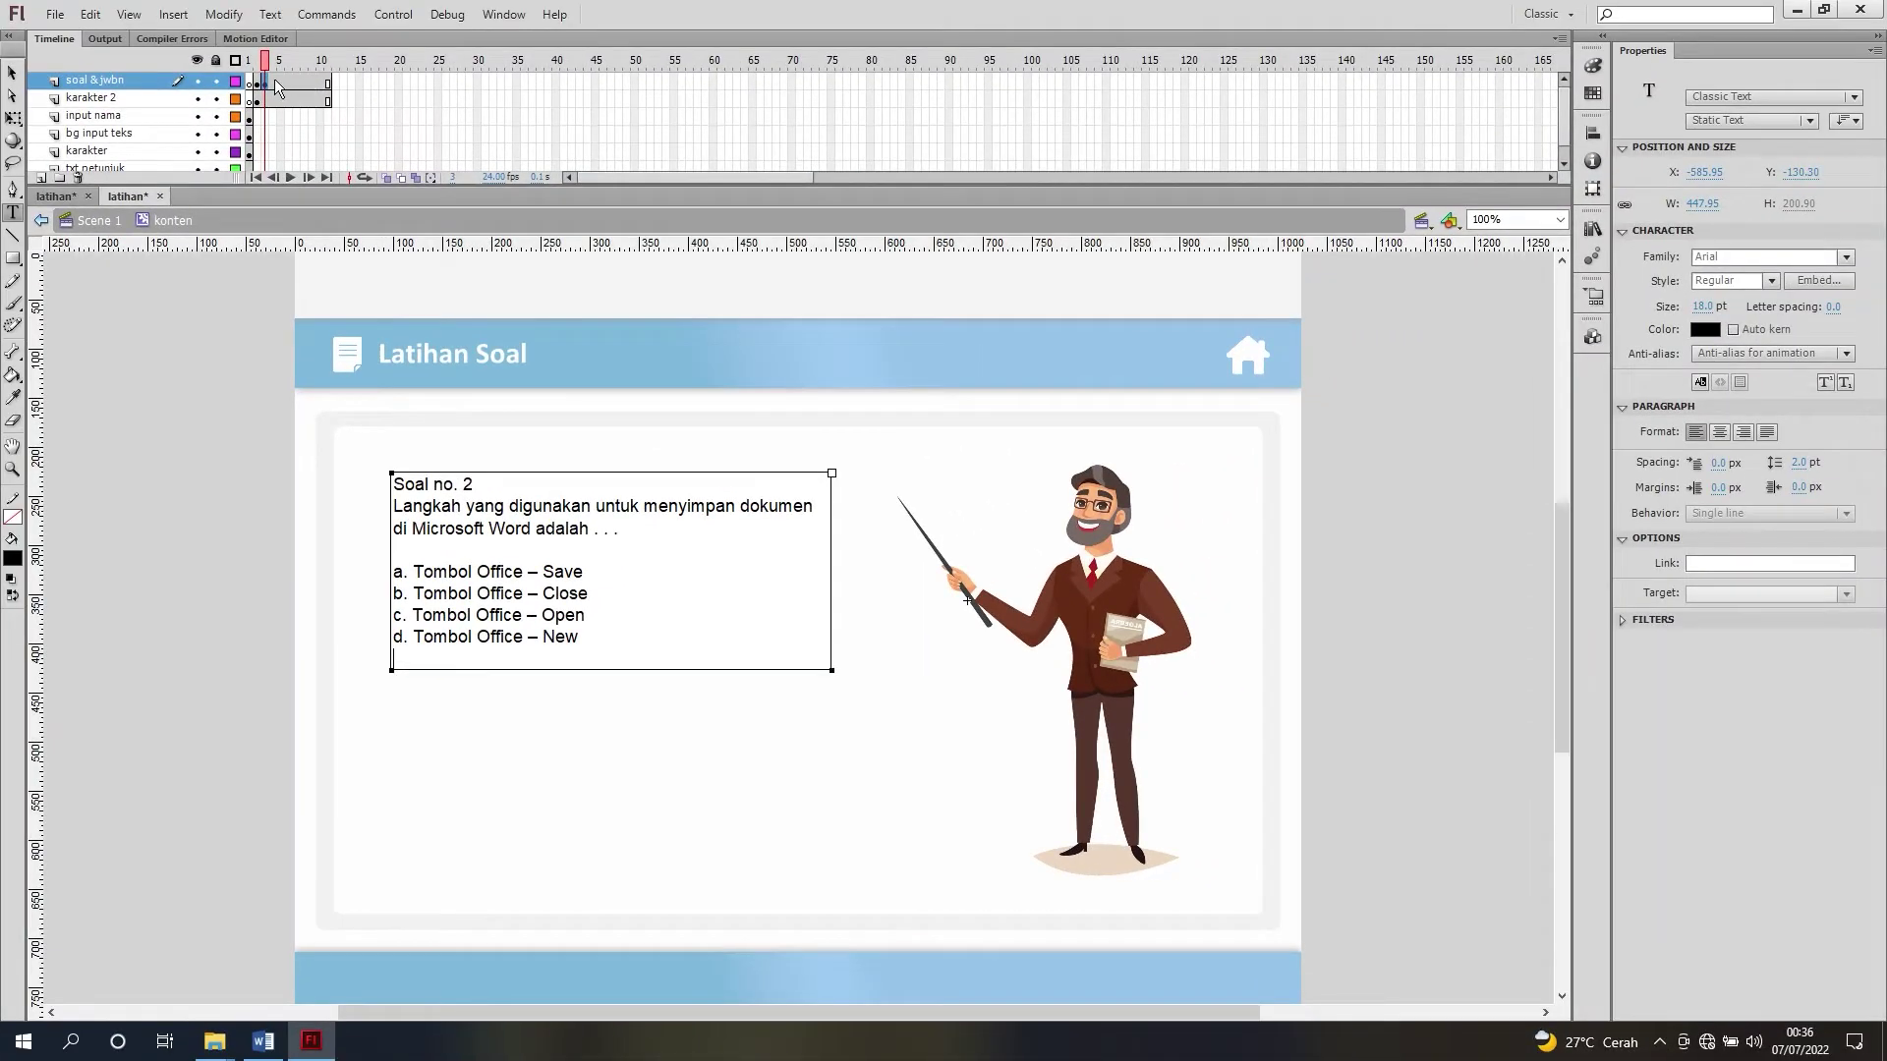
Step: Add a keyframe at frame 4, replace its text with Soal no. 3 and options copied from Word, and add a keyframe at frame 5
click(276, 84)
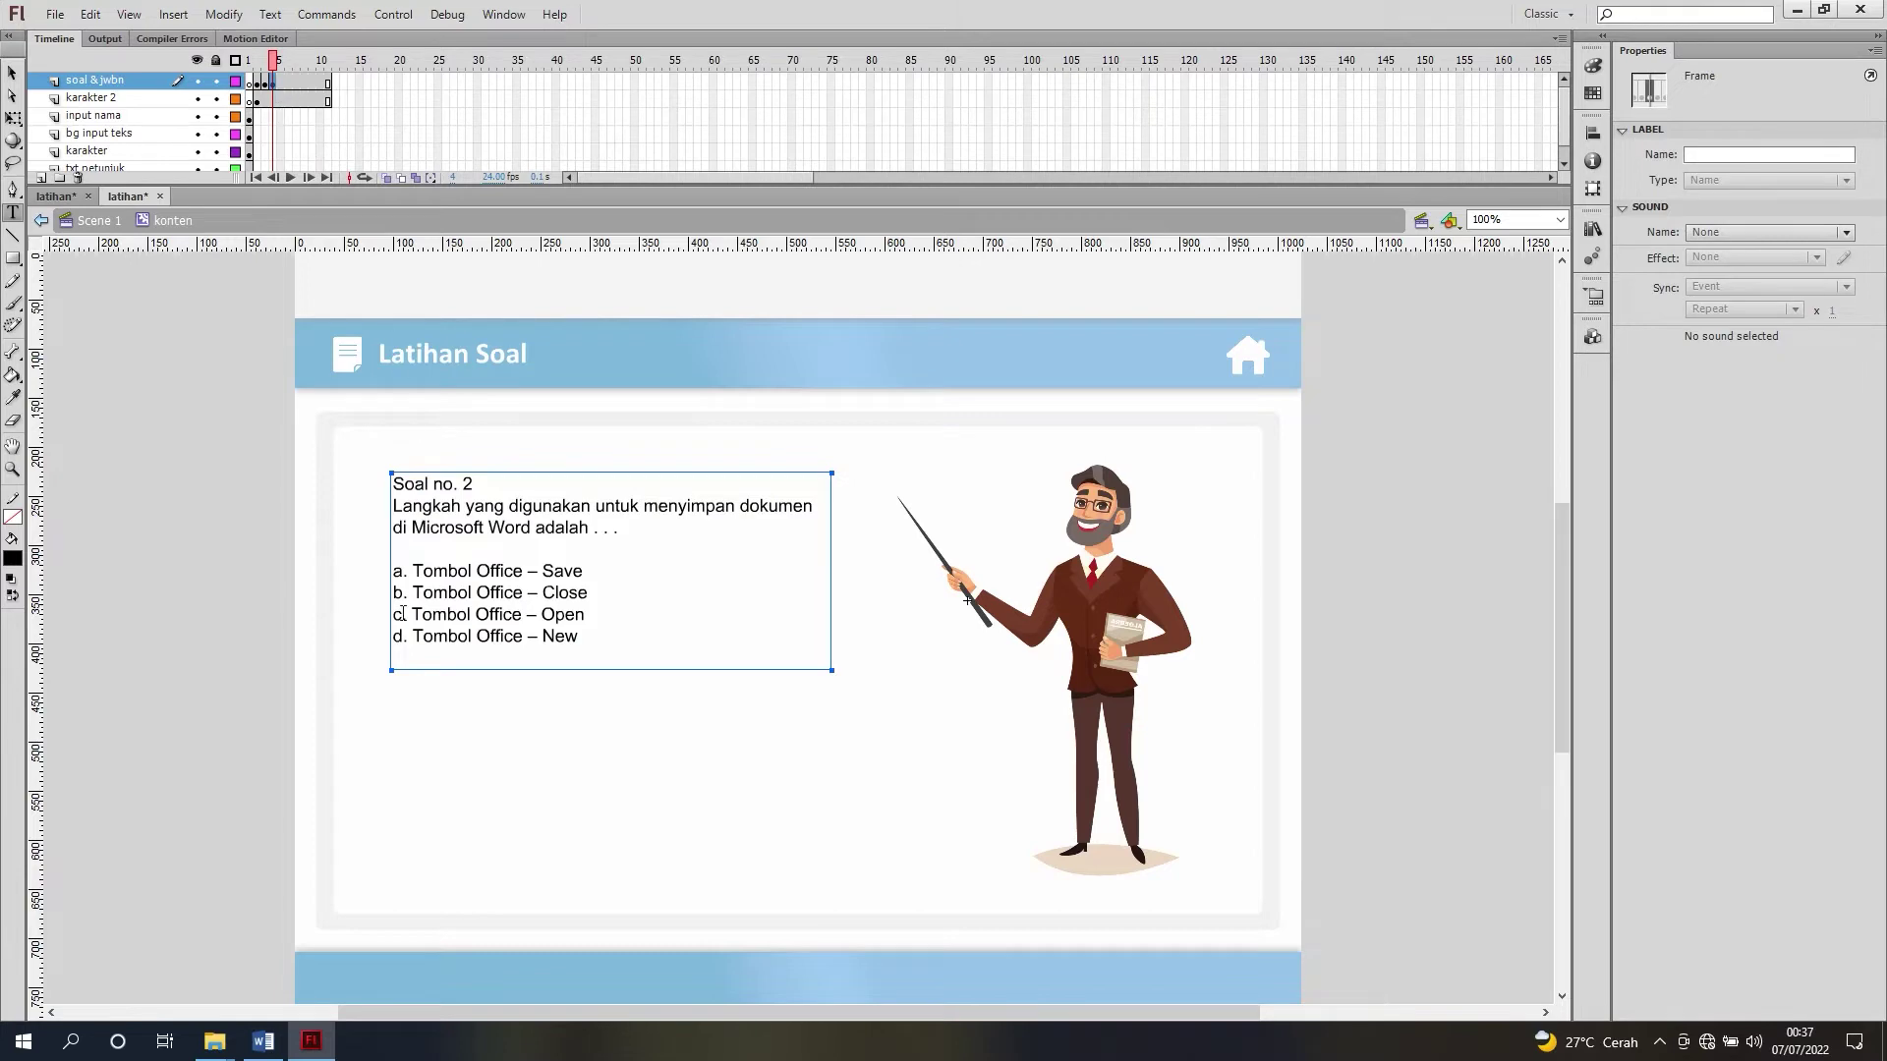
click(262, 1042)
scroll(499, 535, down, 6)
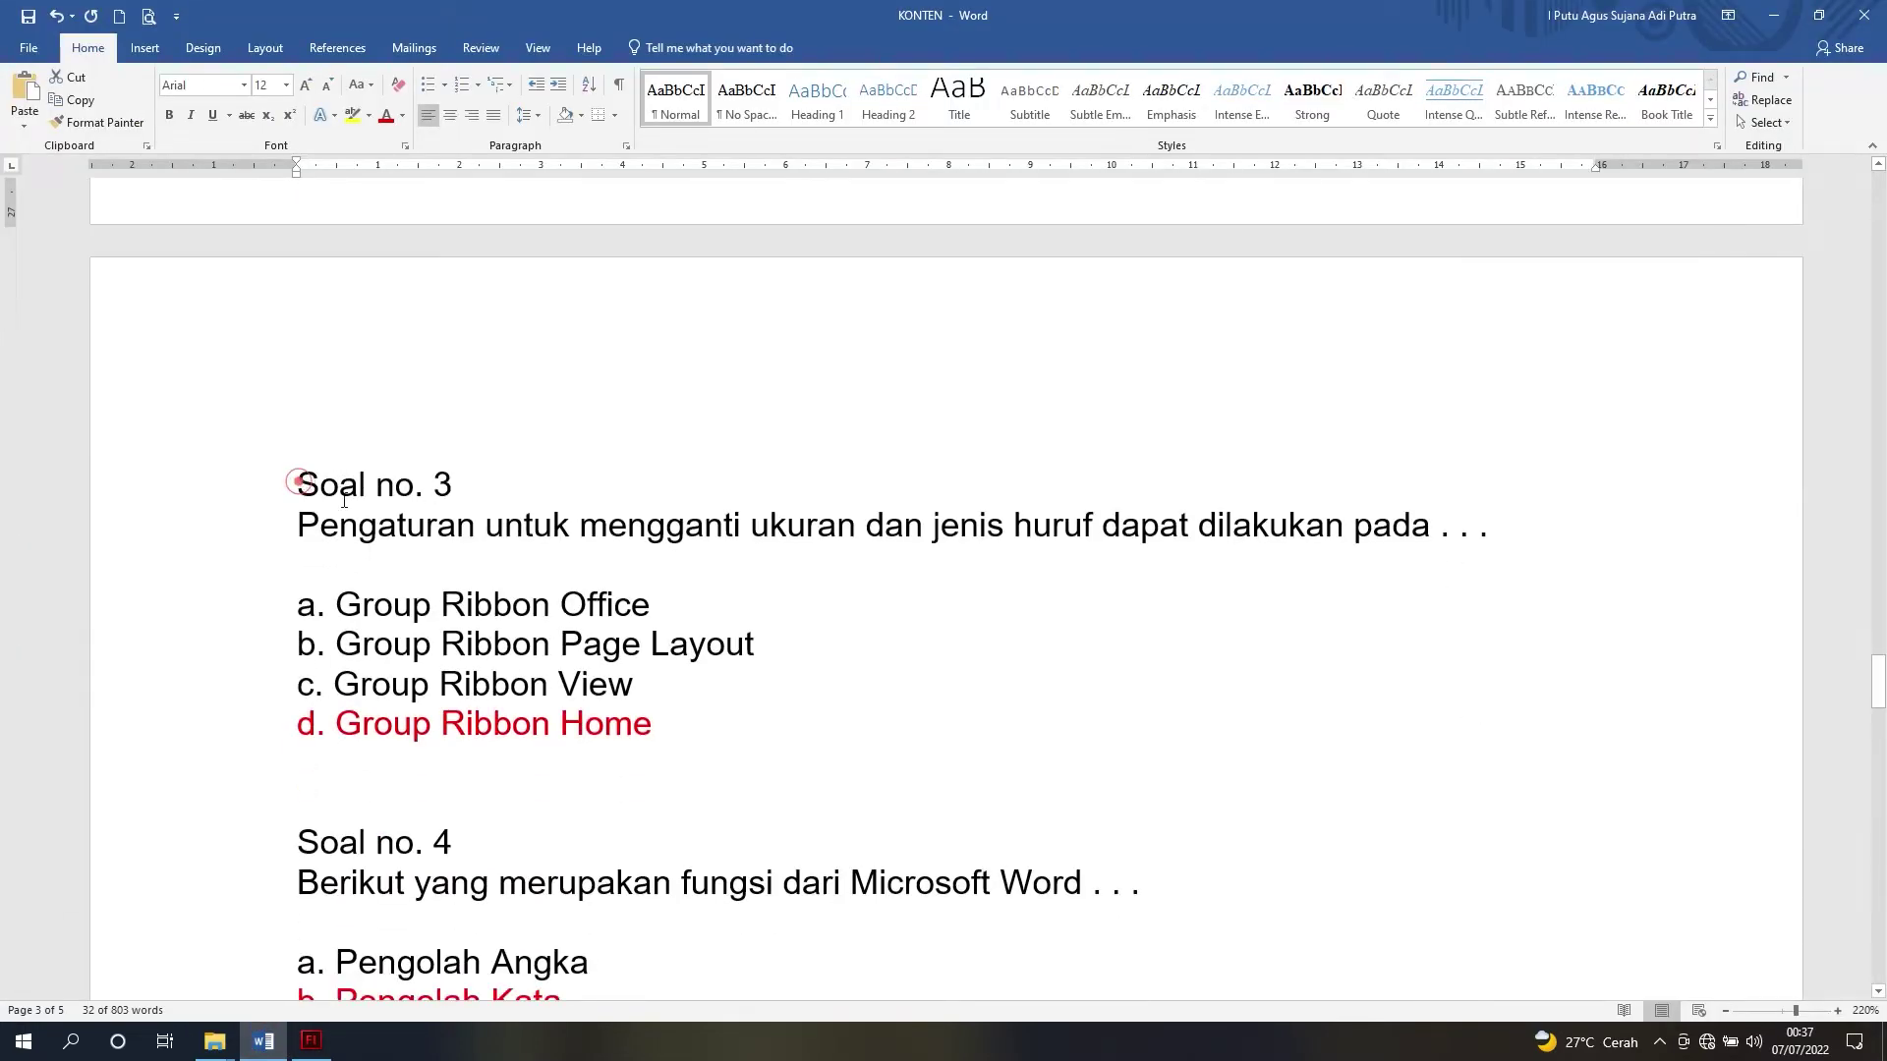
drag(298, 482, 654, 725)
key(ctrl+c)
click(310, 1042)
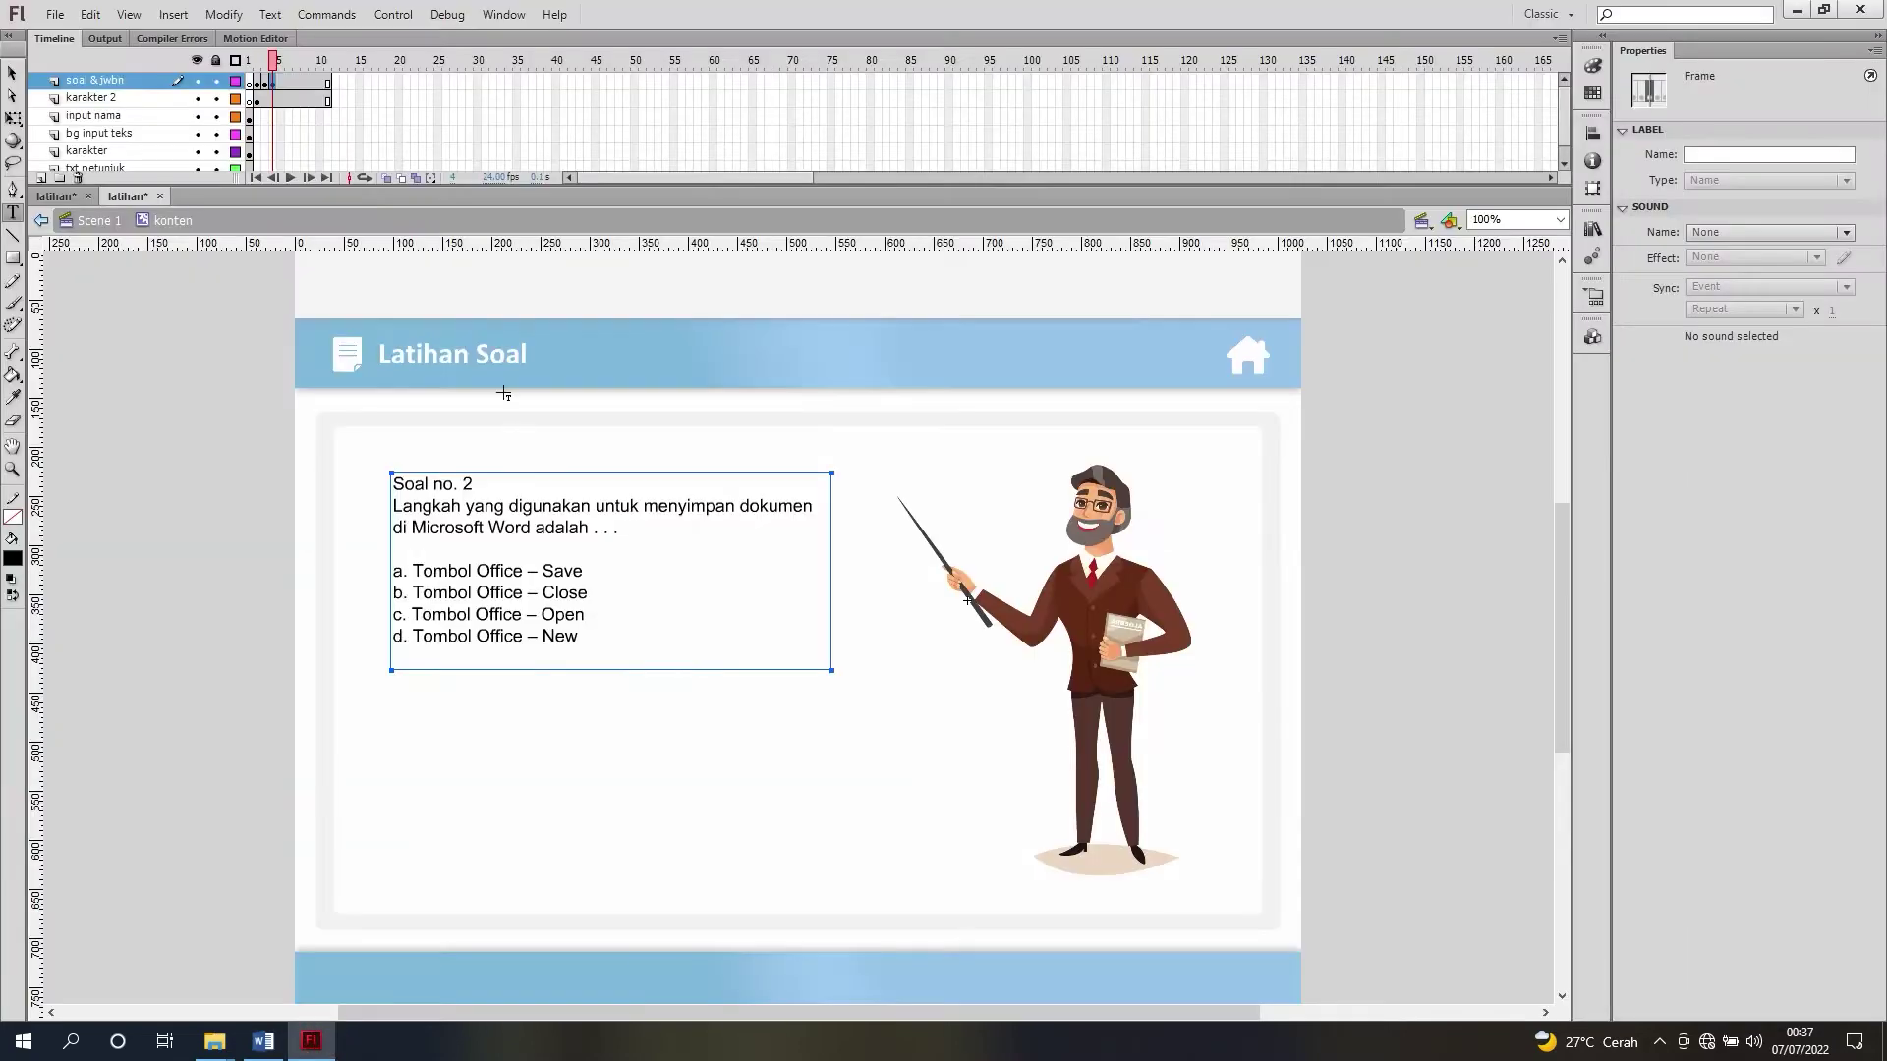
click(609, 569)
key(ctrl+a)
key(ctrl+v)
key(Escape)
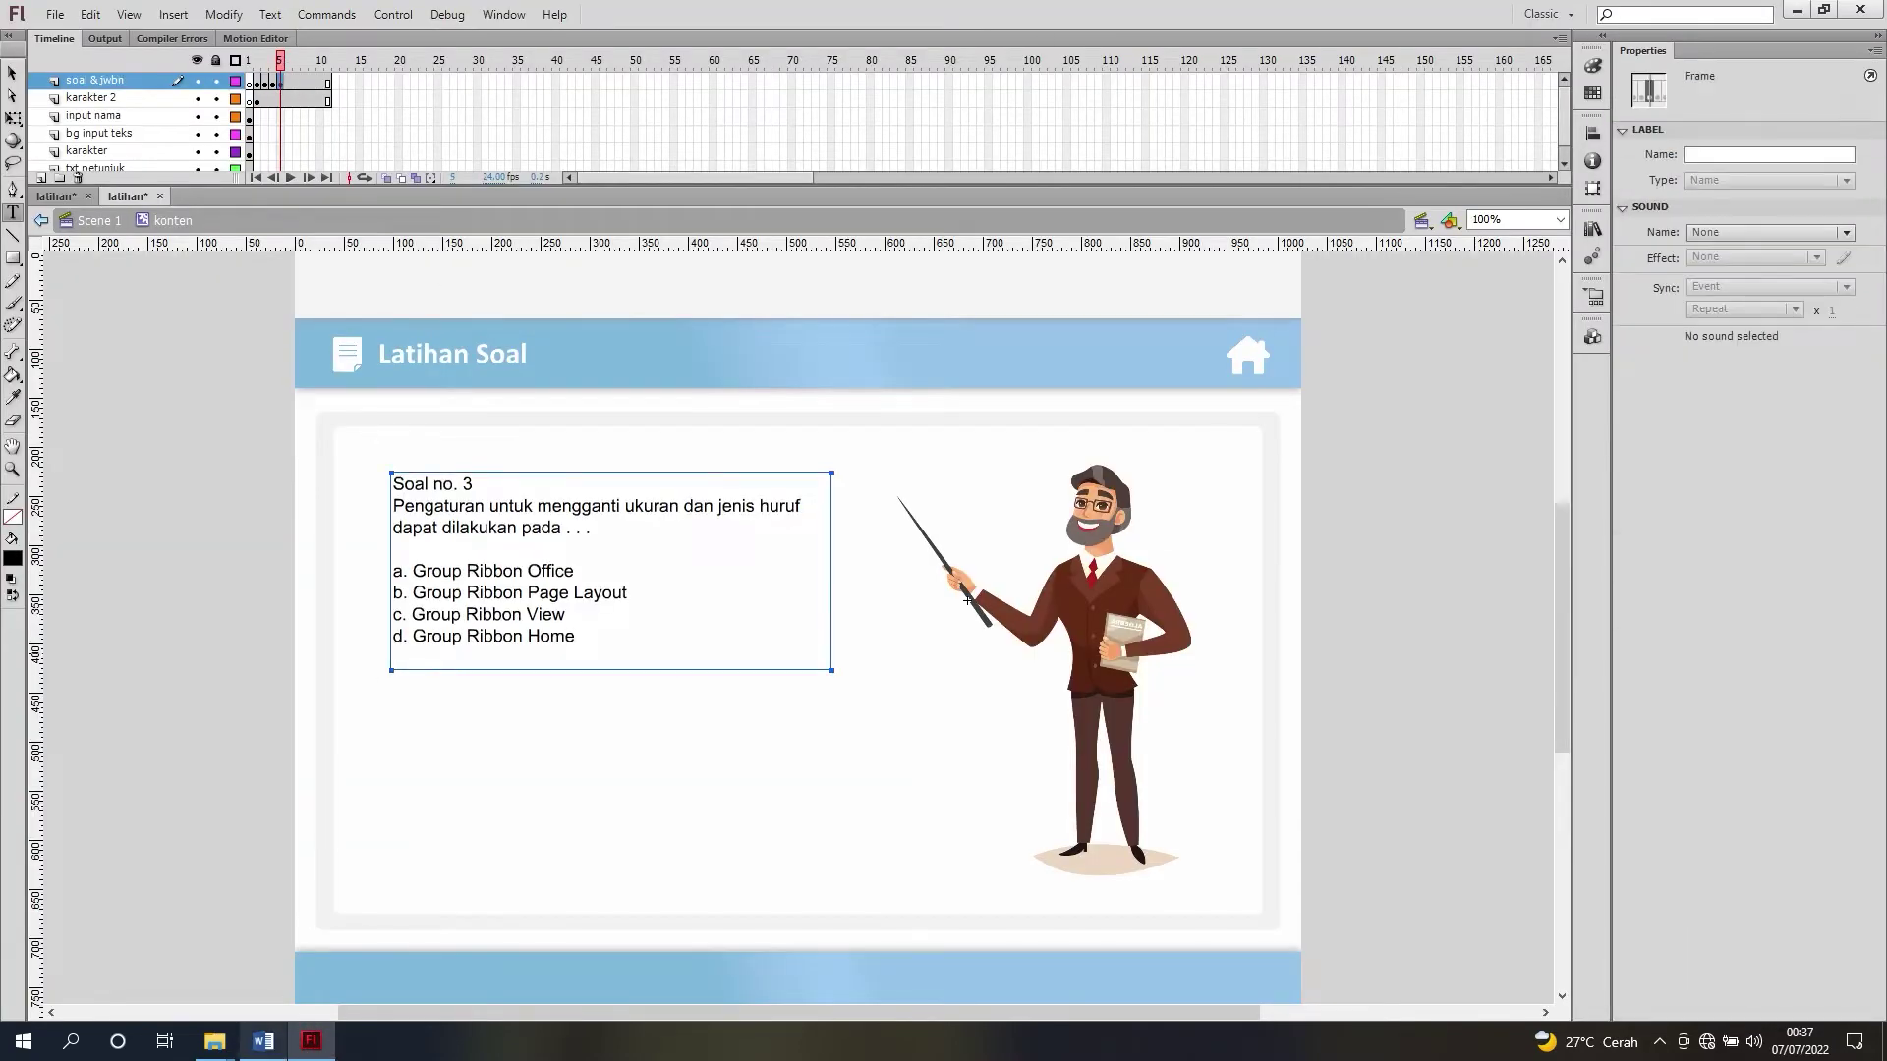
Step: Replace the text at frame 5 with Soal no. 4 and its options copied from Word, and add a keyframe at frame 6
click(262, 1042)
scroll(649, 491, down, 3)
drag(298, 429, 648, 678)
click(311, 1041)
click(282, 61)
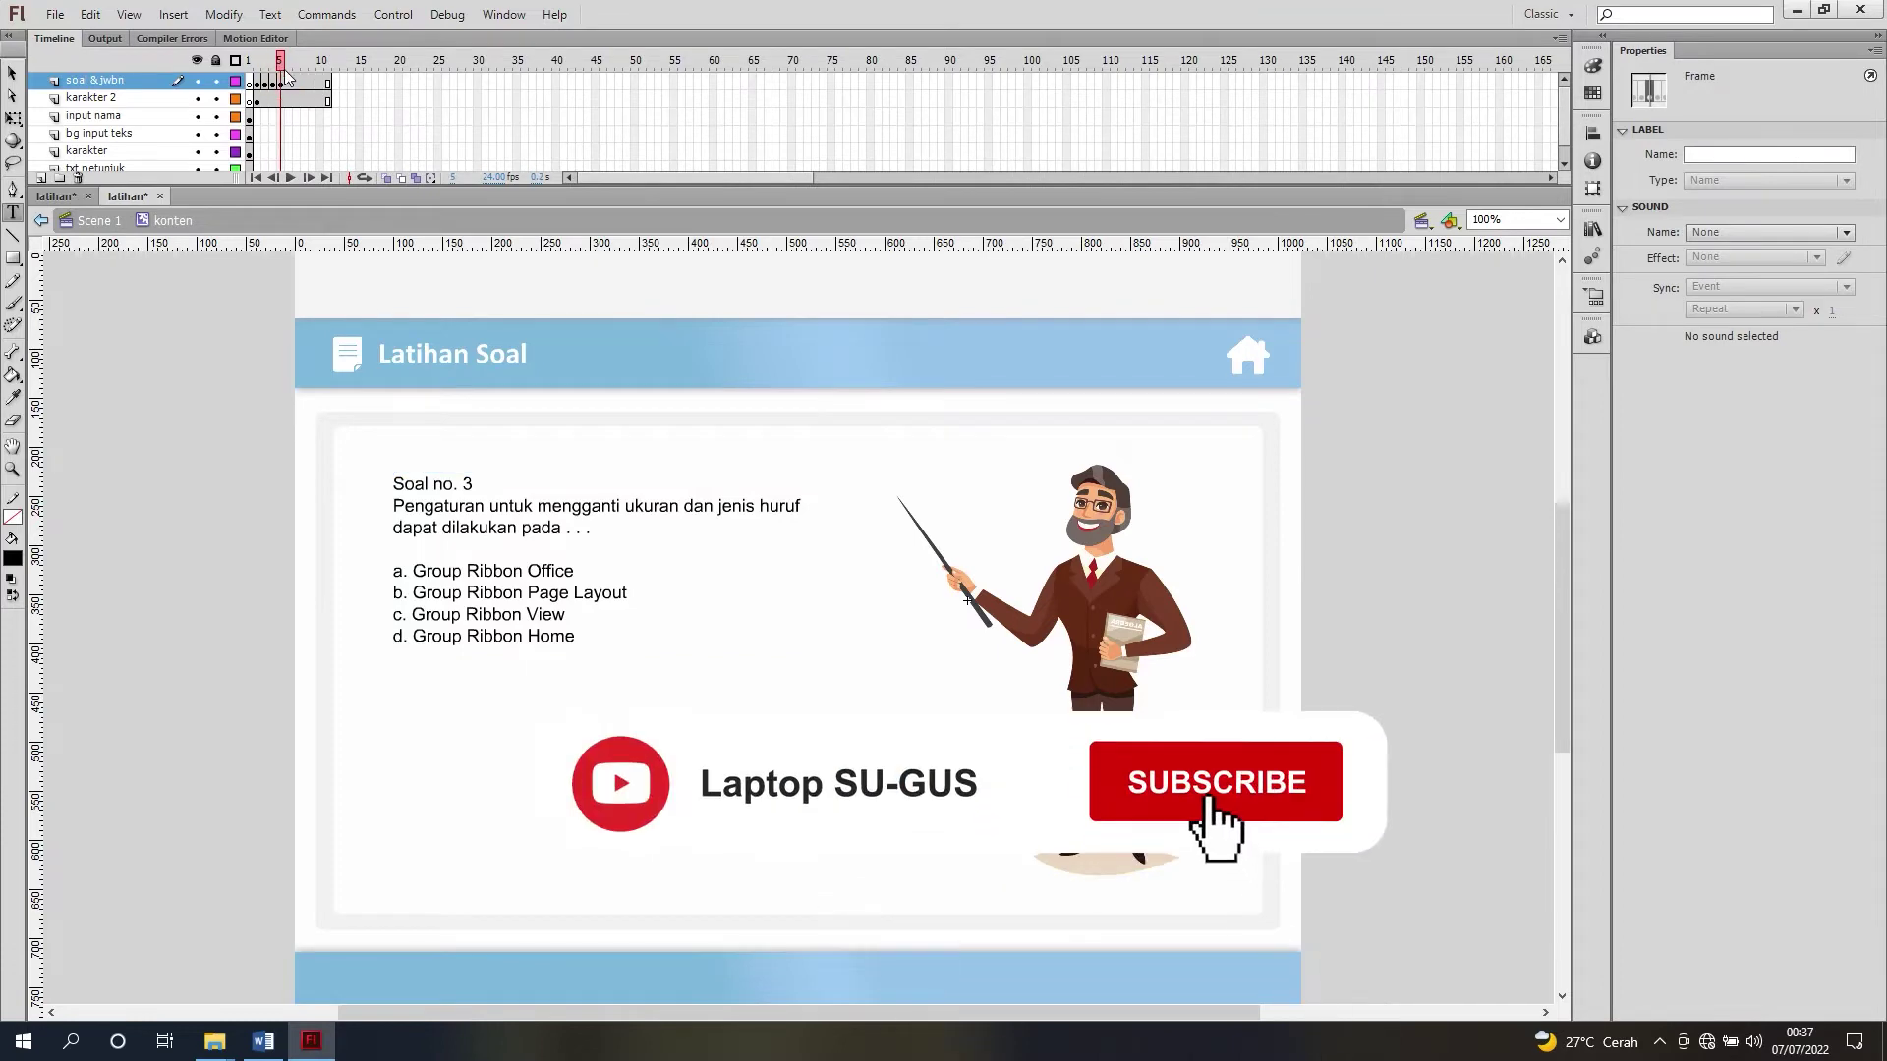
click(291, 85)
key(ctrl+v)
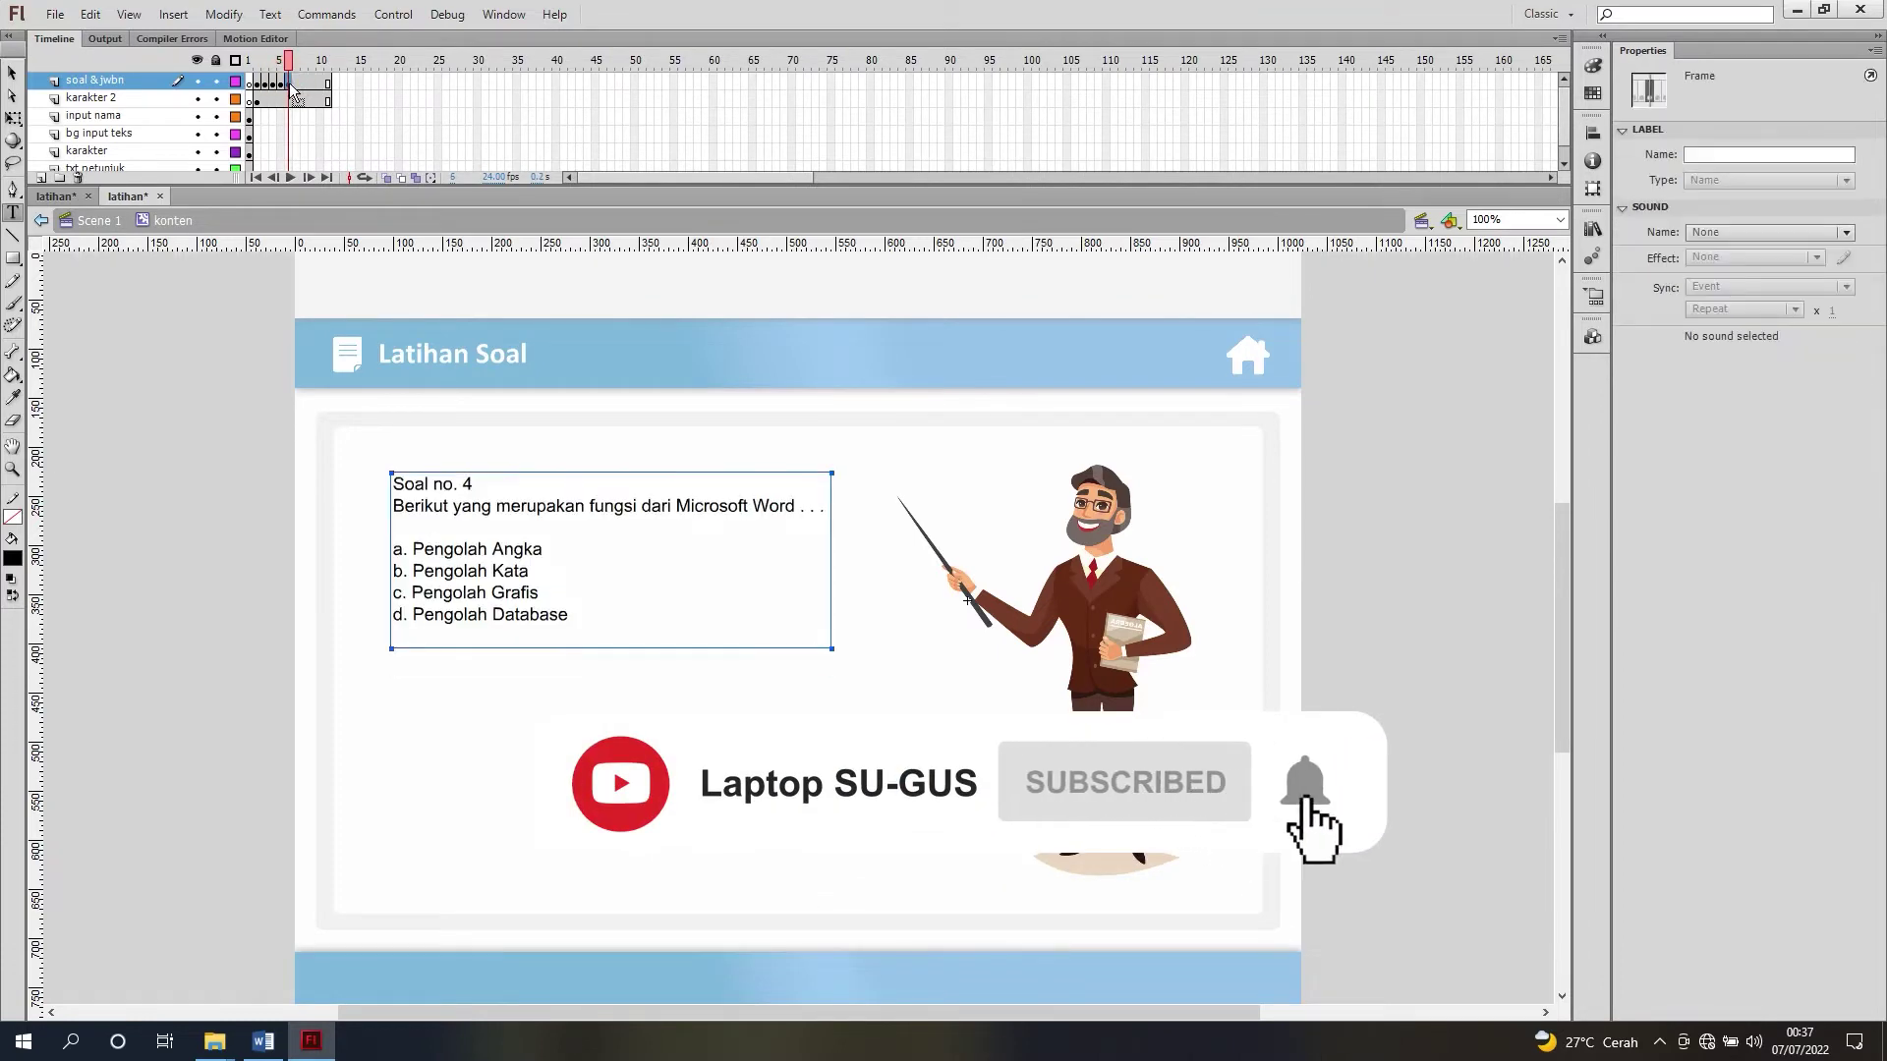
Step: Replace the question text at frame 6 with Soal no. 5 and its options a to d copied from Word
click(262, 1042)
scroll(649, 492, down, 3)
drag(298, 462, 727, 720)
click(310, 1042)
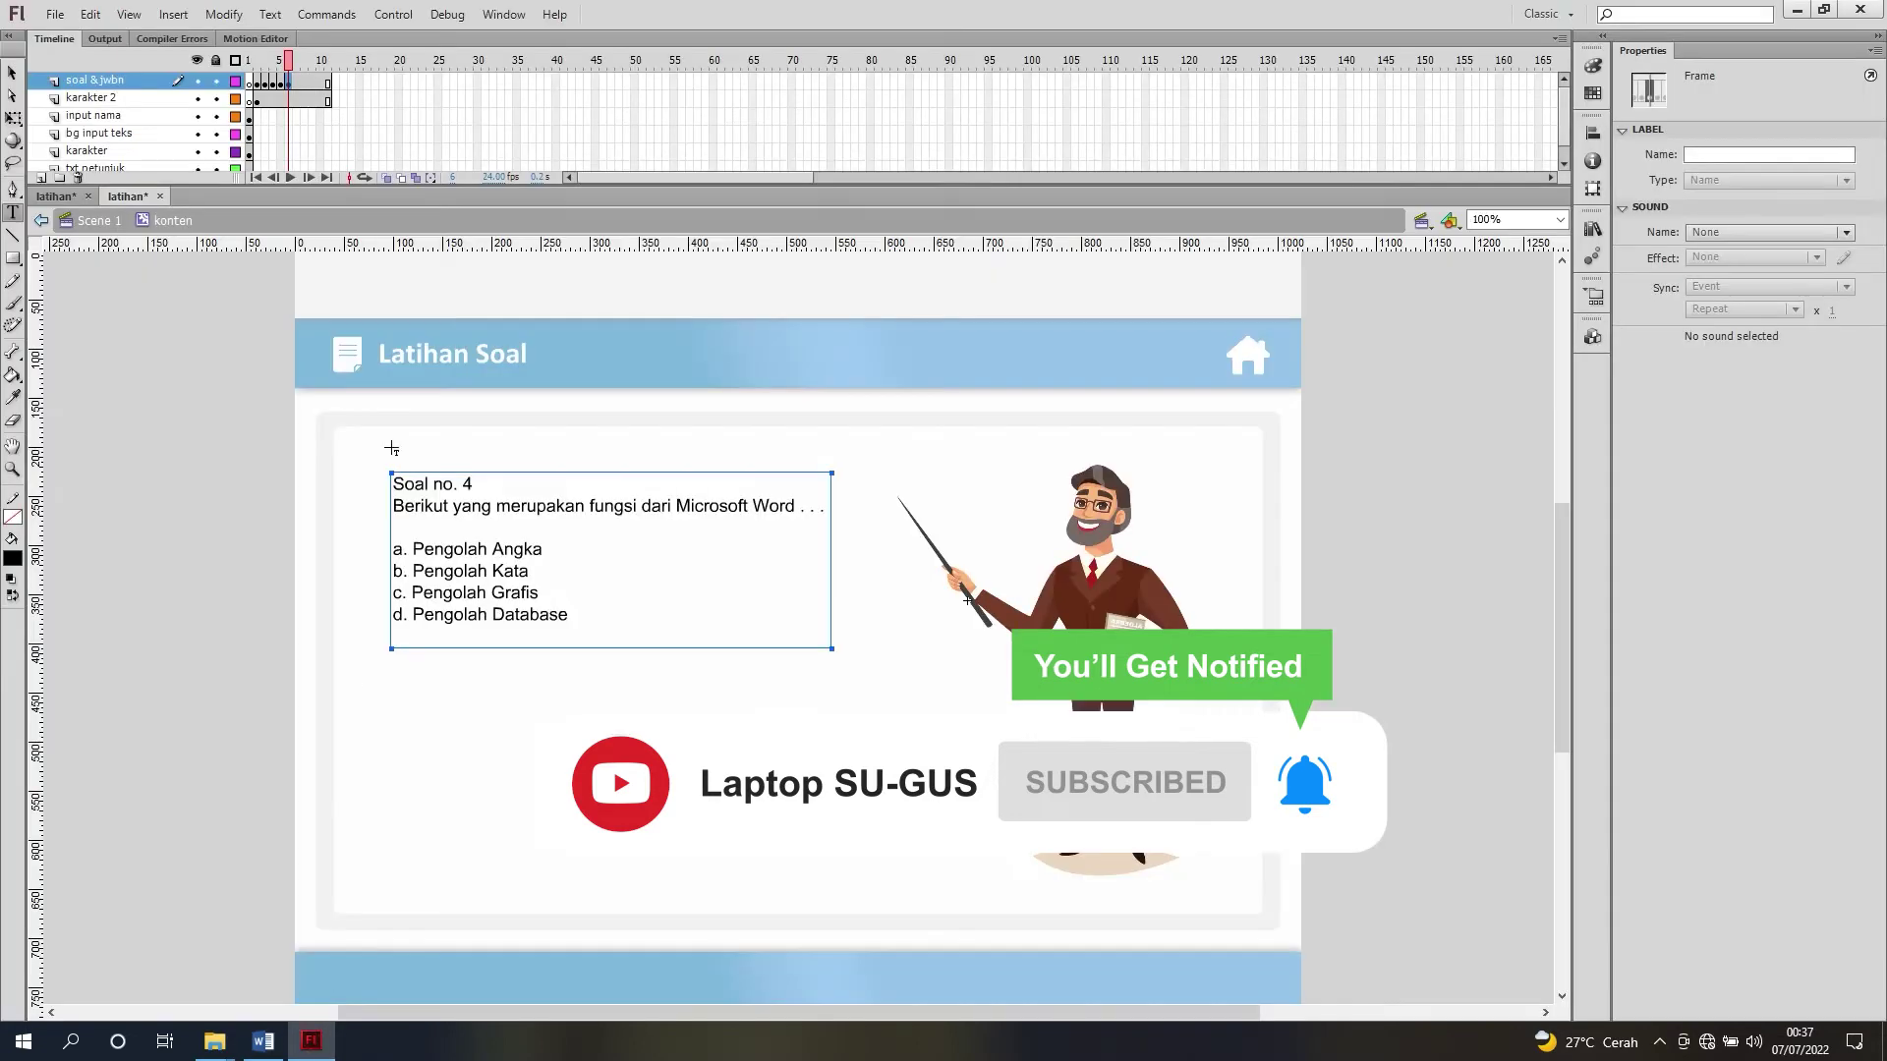
key(ctrl+a)
key(ctrl+v)
Step: Add a keyframe at frame 7 of soal & jwbn and replace its text with Soal no. 6 and its options from Word
click(301, 87)
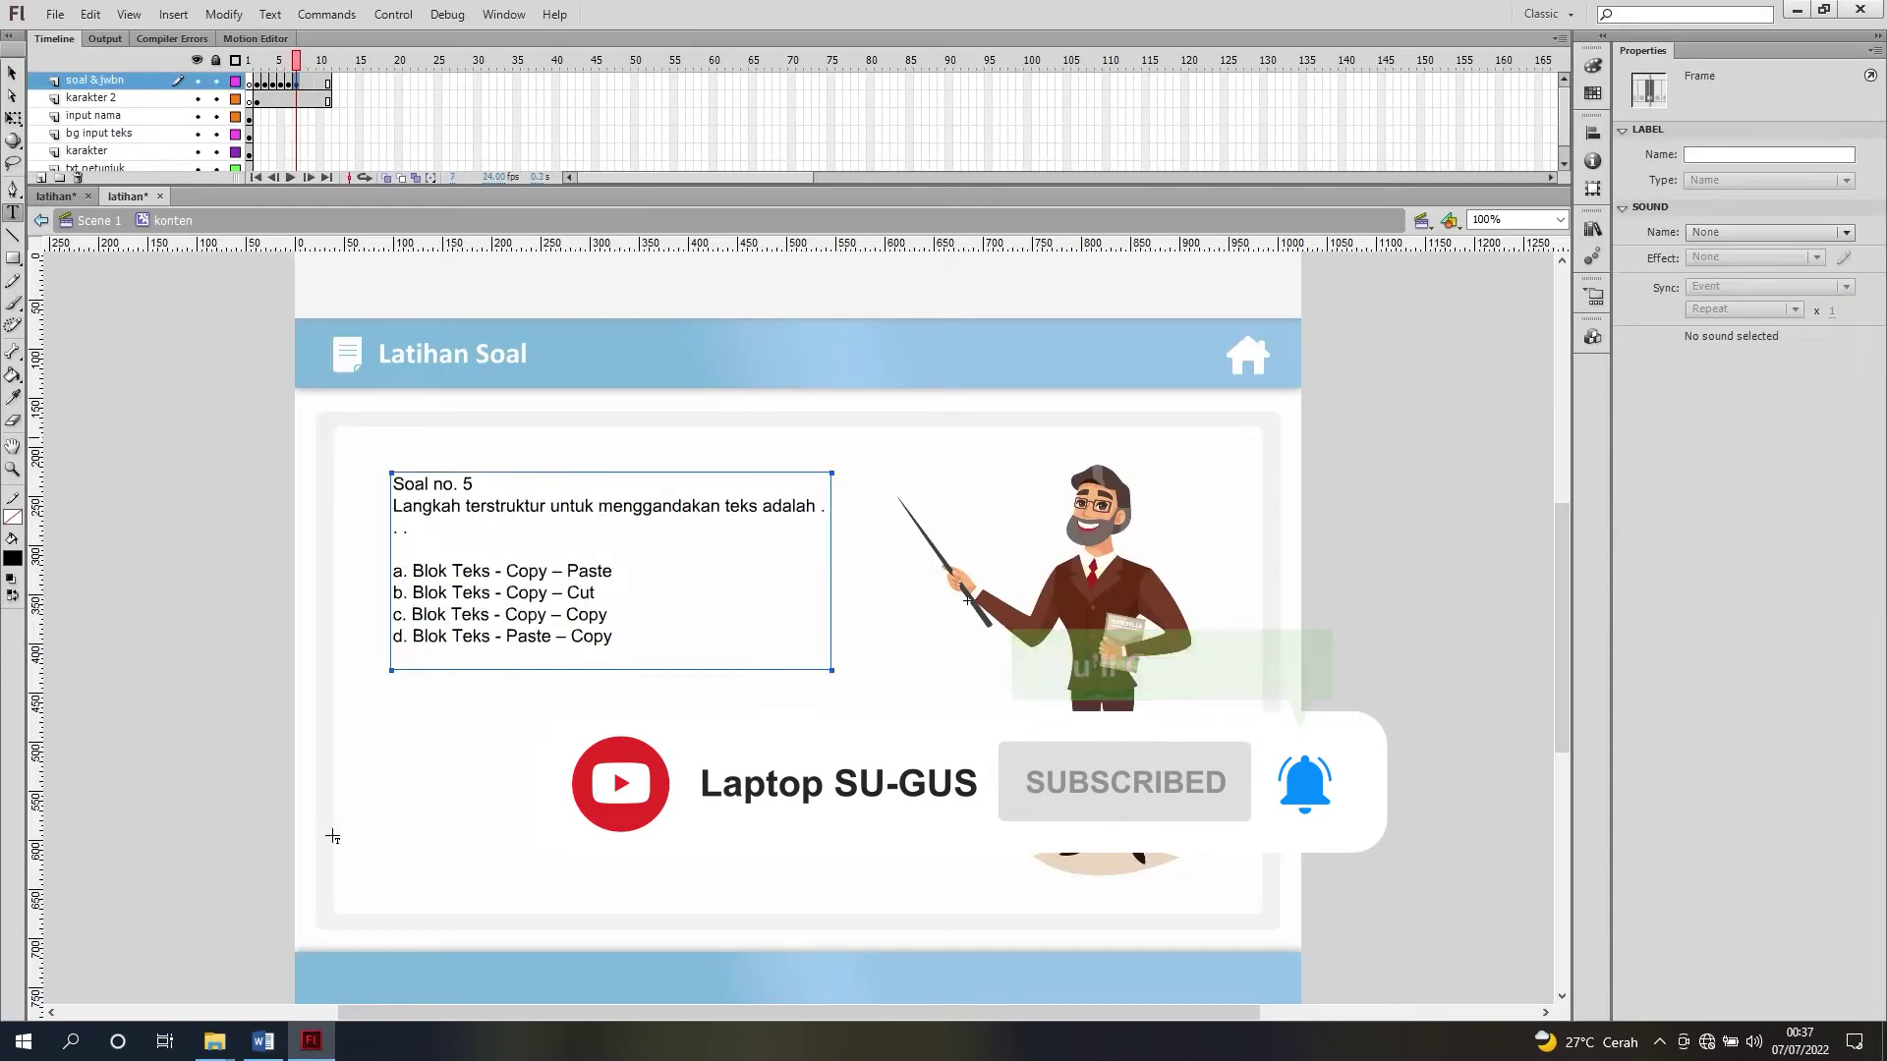
click(262, 1042)
scroll(649, 492, down, 1)
drag(298, 422, 671, 661)
key(ctrl+c)
click(310, 1041)
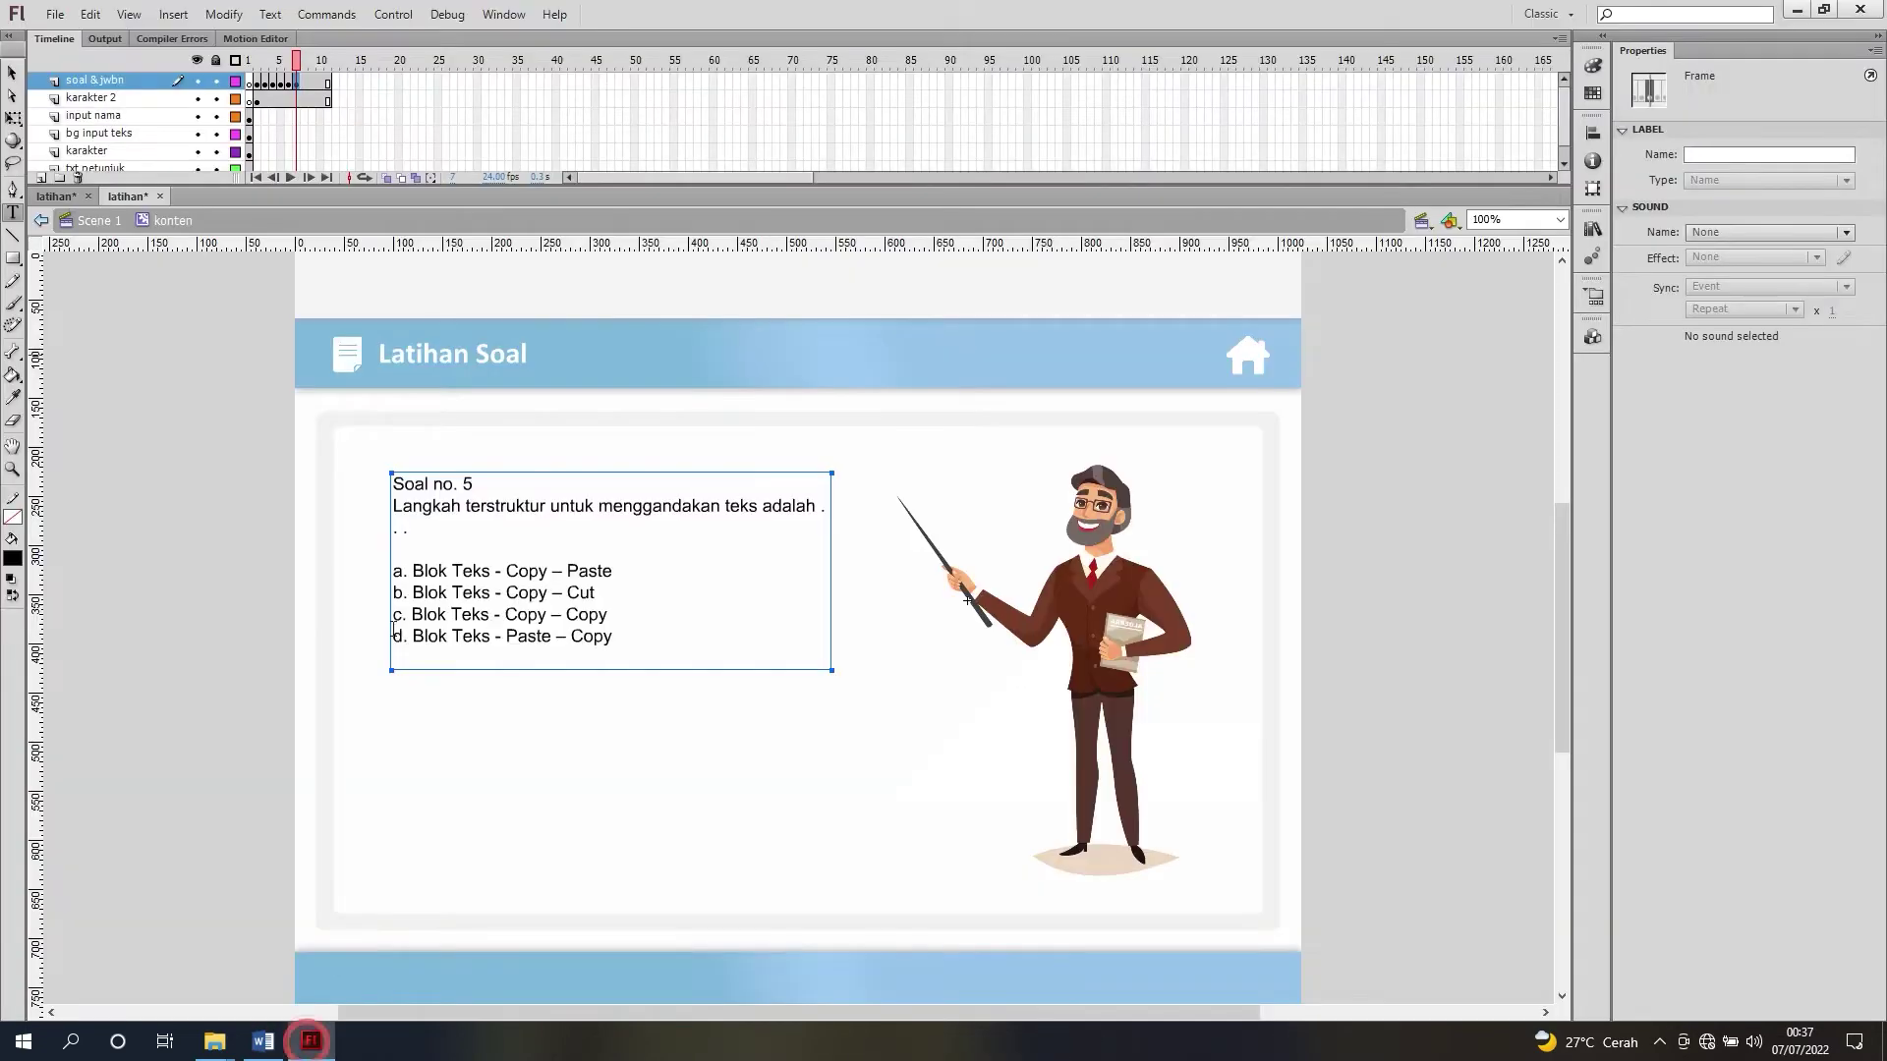
key(ctrl+a)
key(ctrl+v)
Step: Add a keyframe at frame 8 of soal & jwbn and replace its text with Soal no. 7 and its options from Word
click(311, 88)
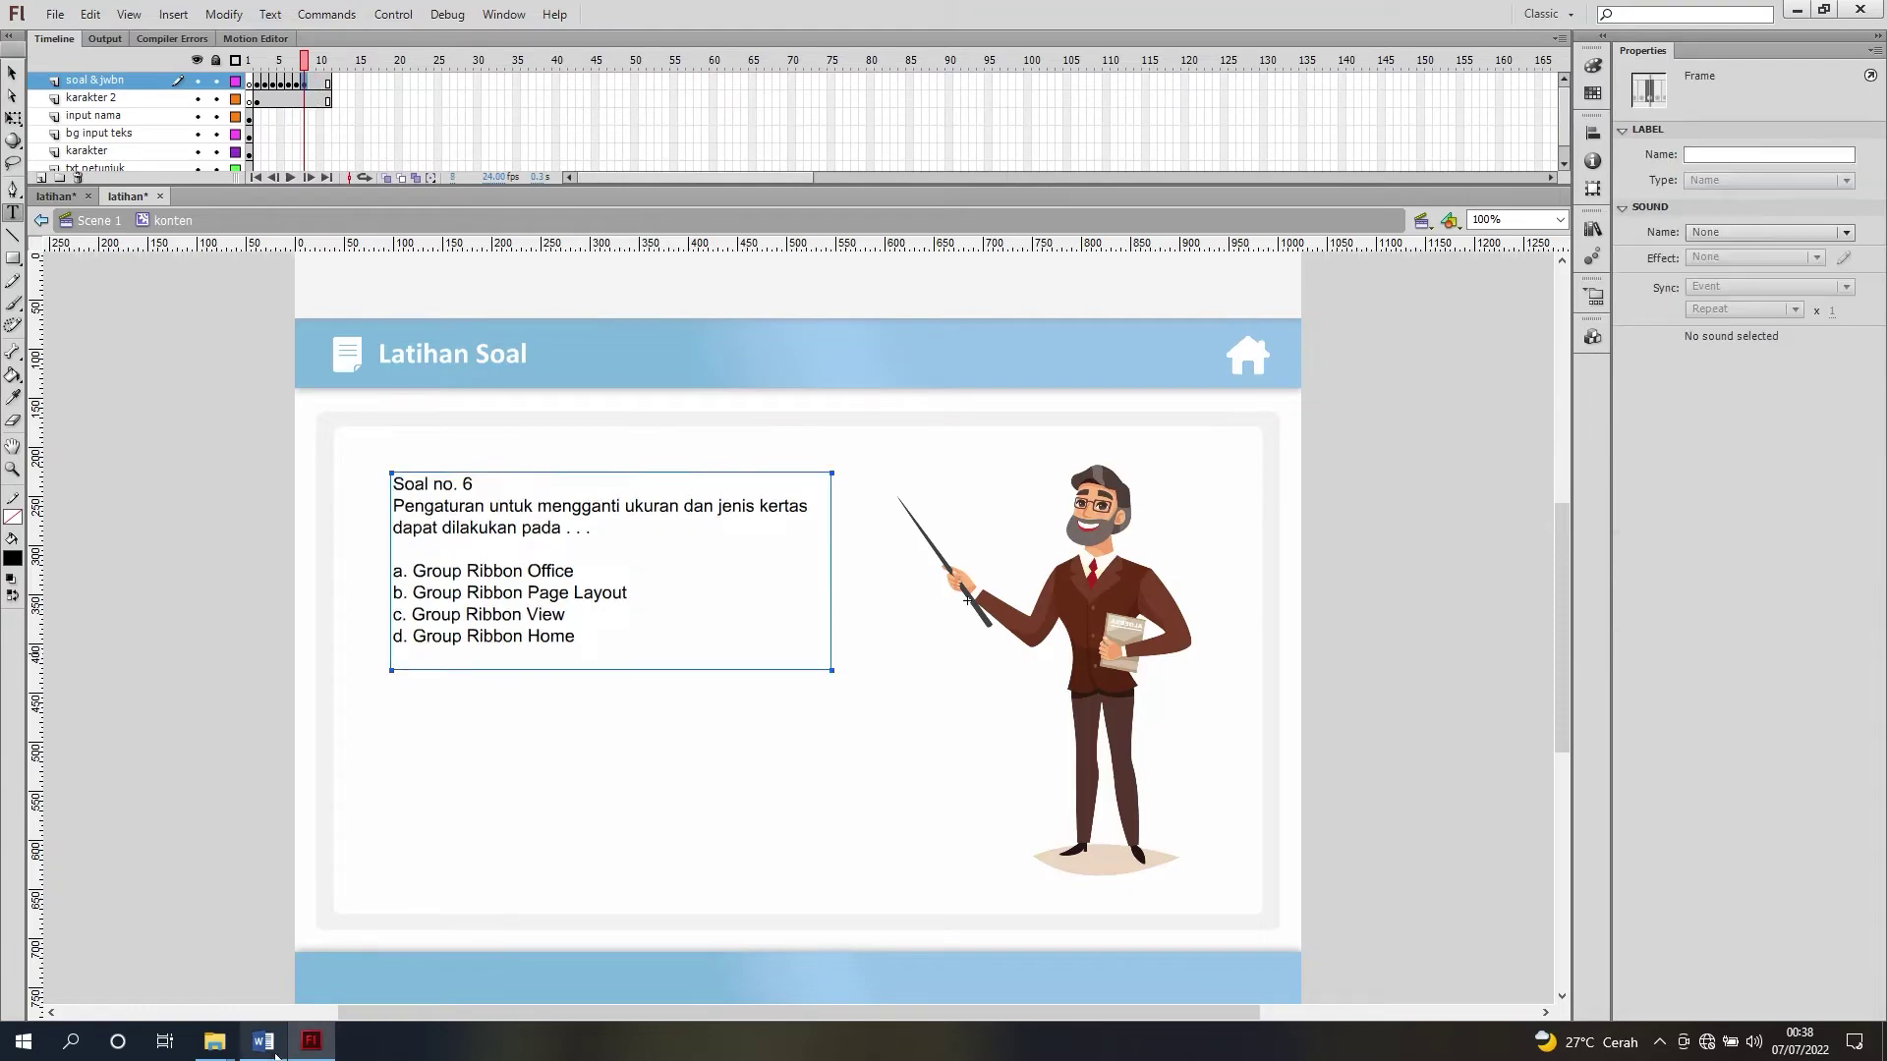
click(263, 1042)
scroll(649, 491, down, 2)
drag(298, 366, 442, 606)
key(ctrl+c)
click(310, 1042)
key(ctrl+a)
key(ctrl+v)
Step: Add a keyframe at frame 9 of soal & jwbn and replace its text with Soal no. 8 and its options from Word
click(318, 94)
click(263, 1042)
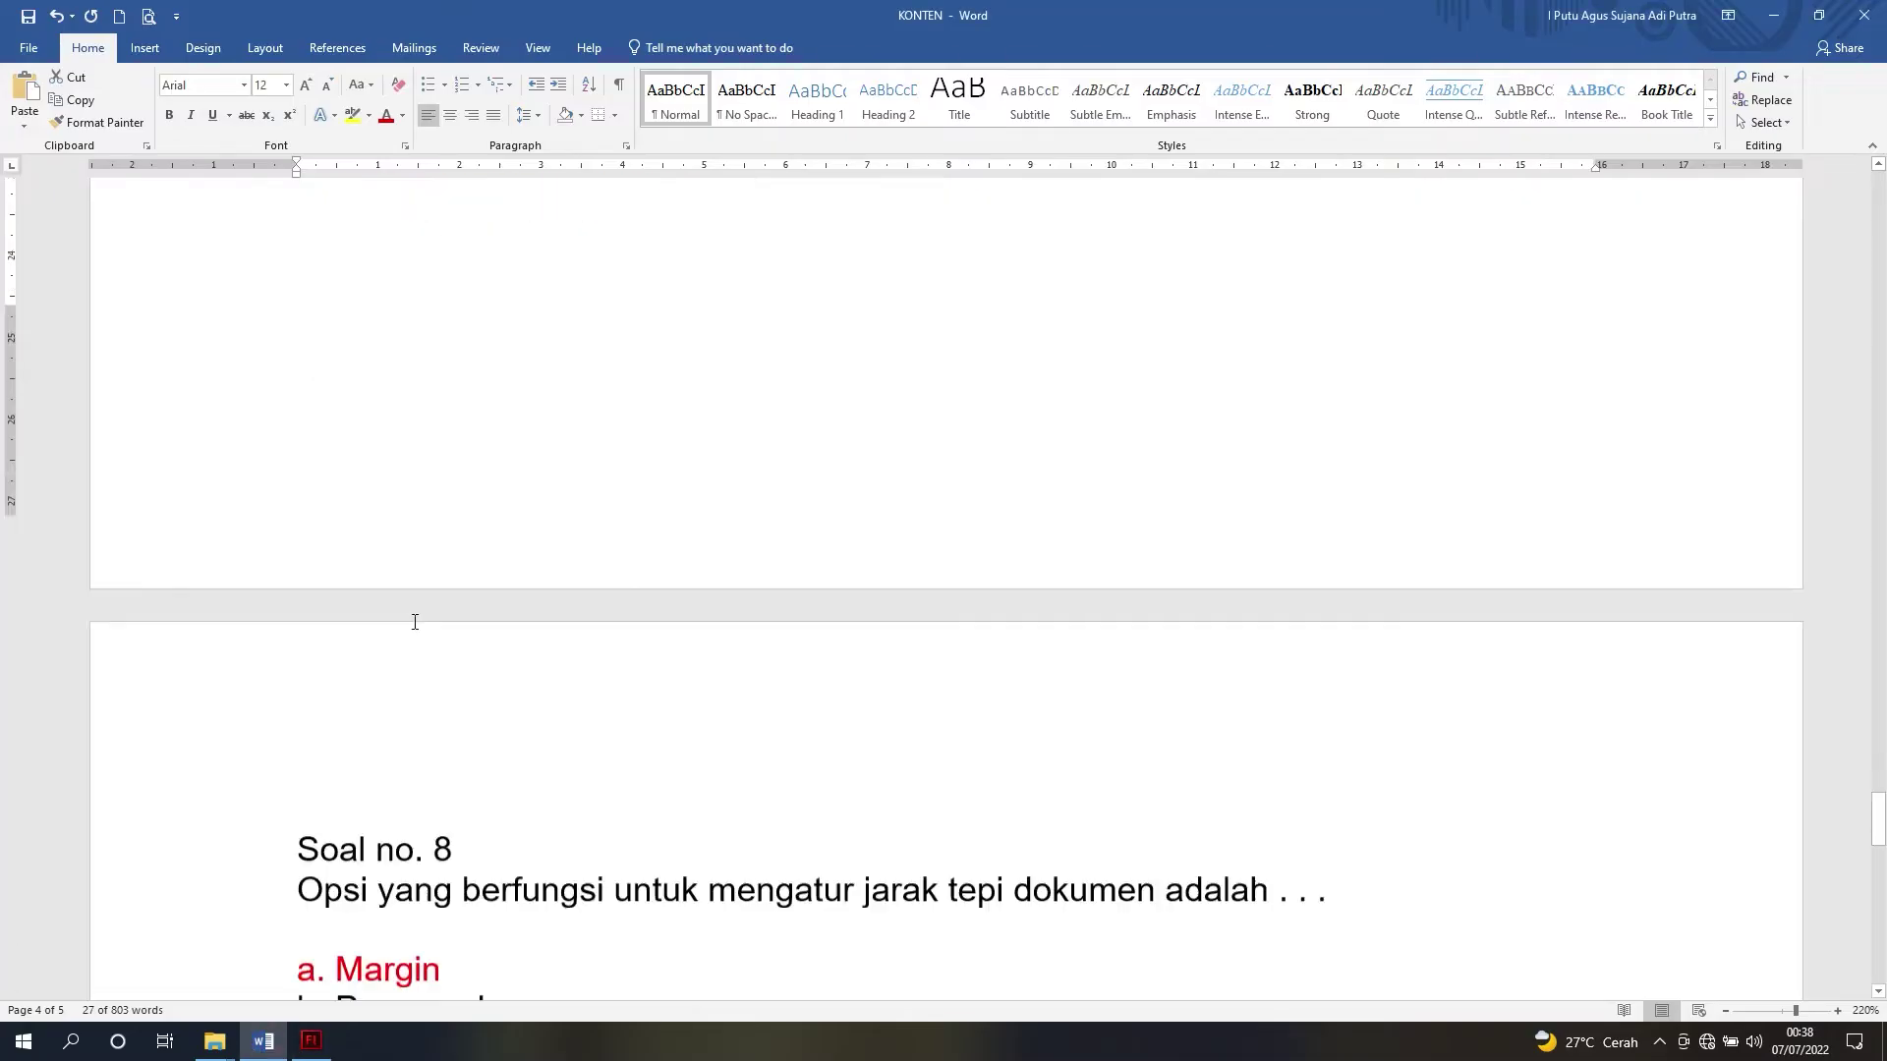
scroll(412, 623, down, 2)
drag(298, 360, 438, 602)
key(ctrl+c)
click(310, 1041)
key(ctrl+a)
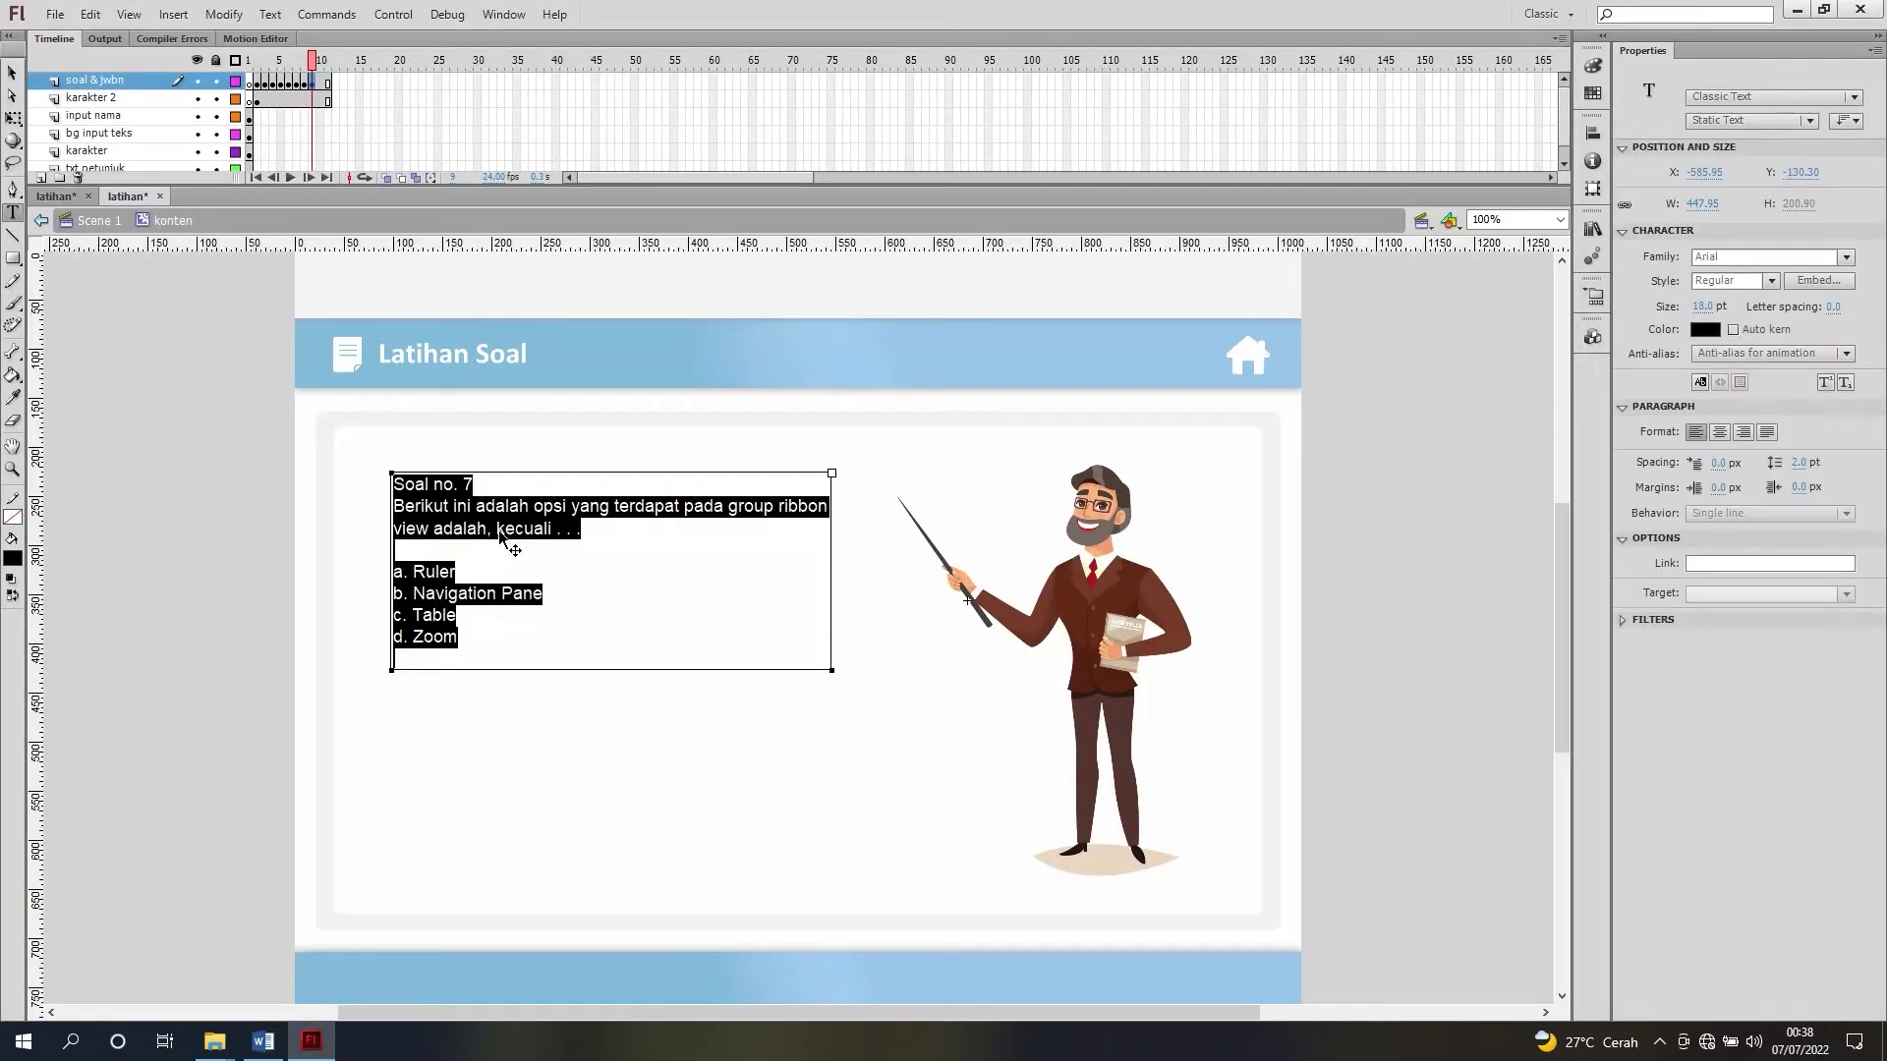
key(ctrl+v)
Step: Add a keyframe at frame 10 of soal & jwbn and replace its text with Soal no. 9 and its options from Word
click(320, 82)
click(262, 1041)
scroll(413, 590, down, 4)
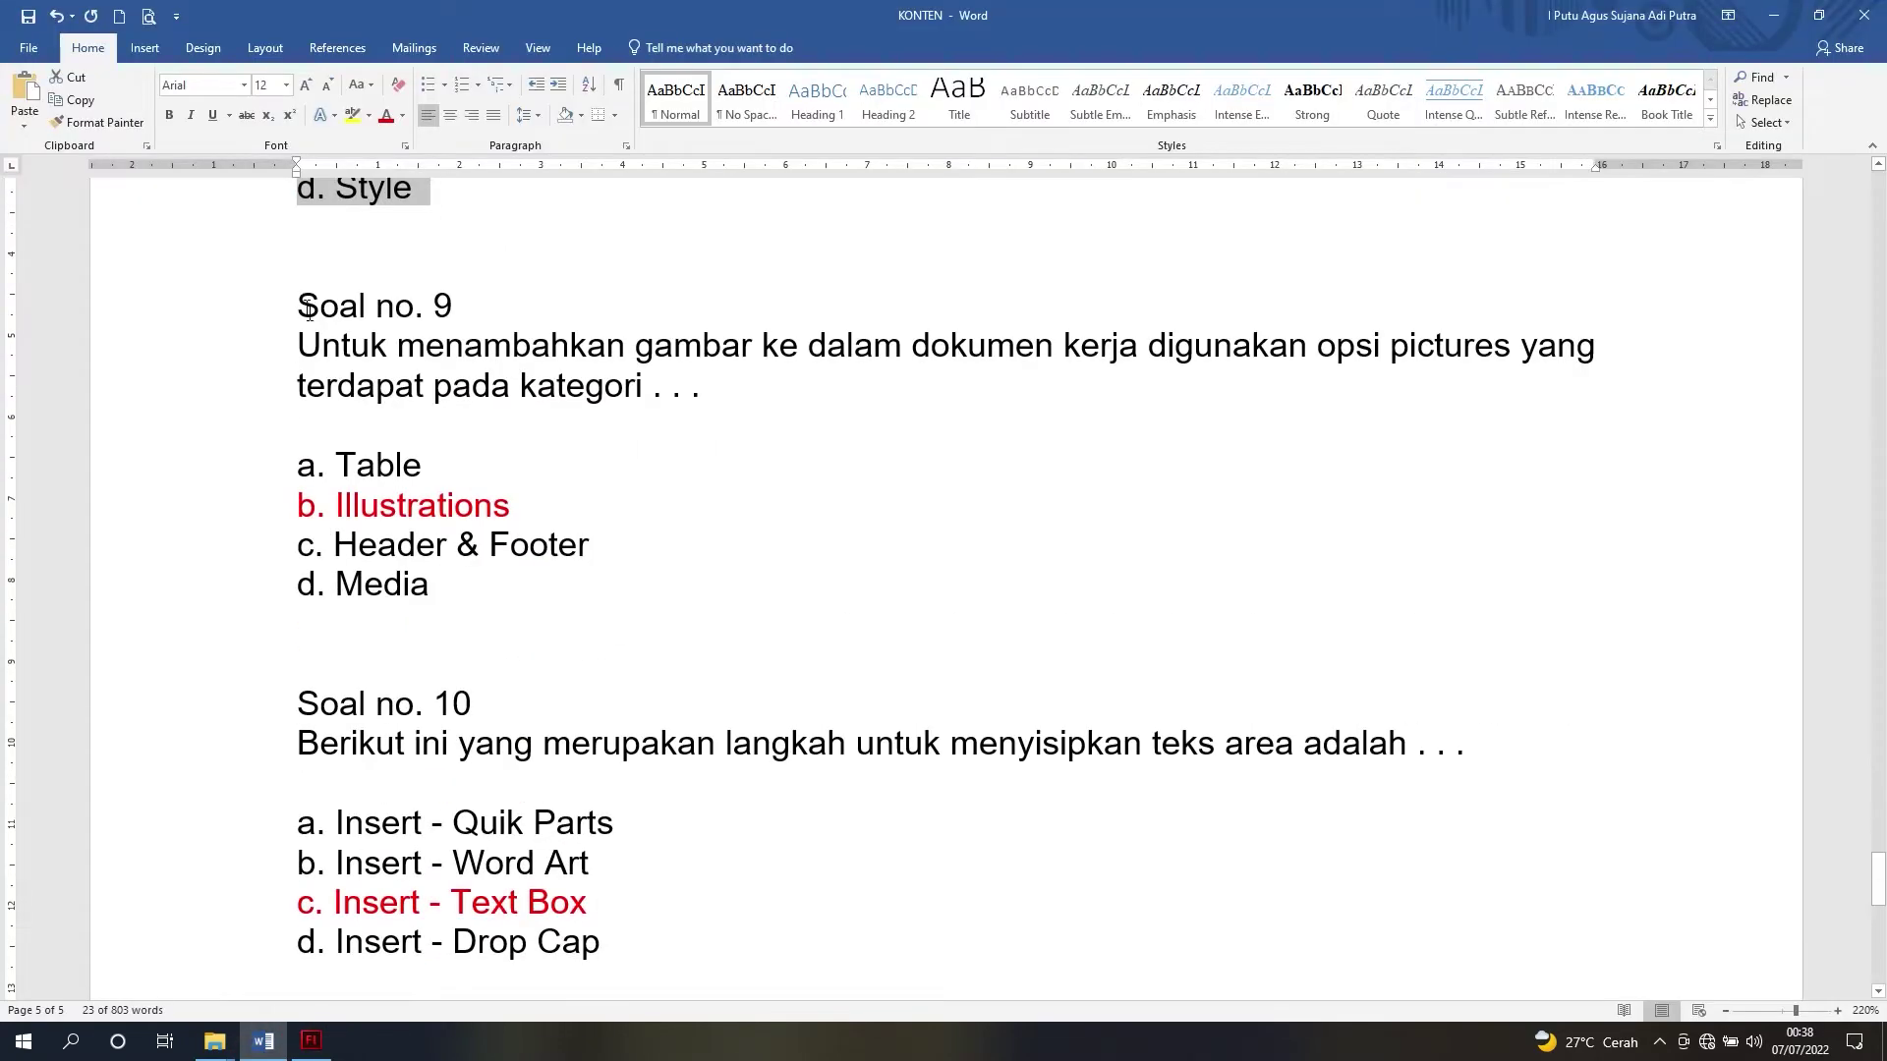
drag(294, 307, 455, 581)
key(ctrl+c)
click(311, 1041)
click(462, 531)
key(ctrl+a)
key(ctrl+v)
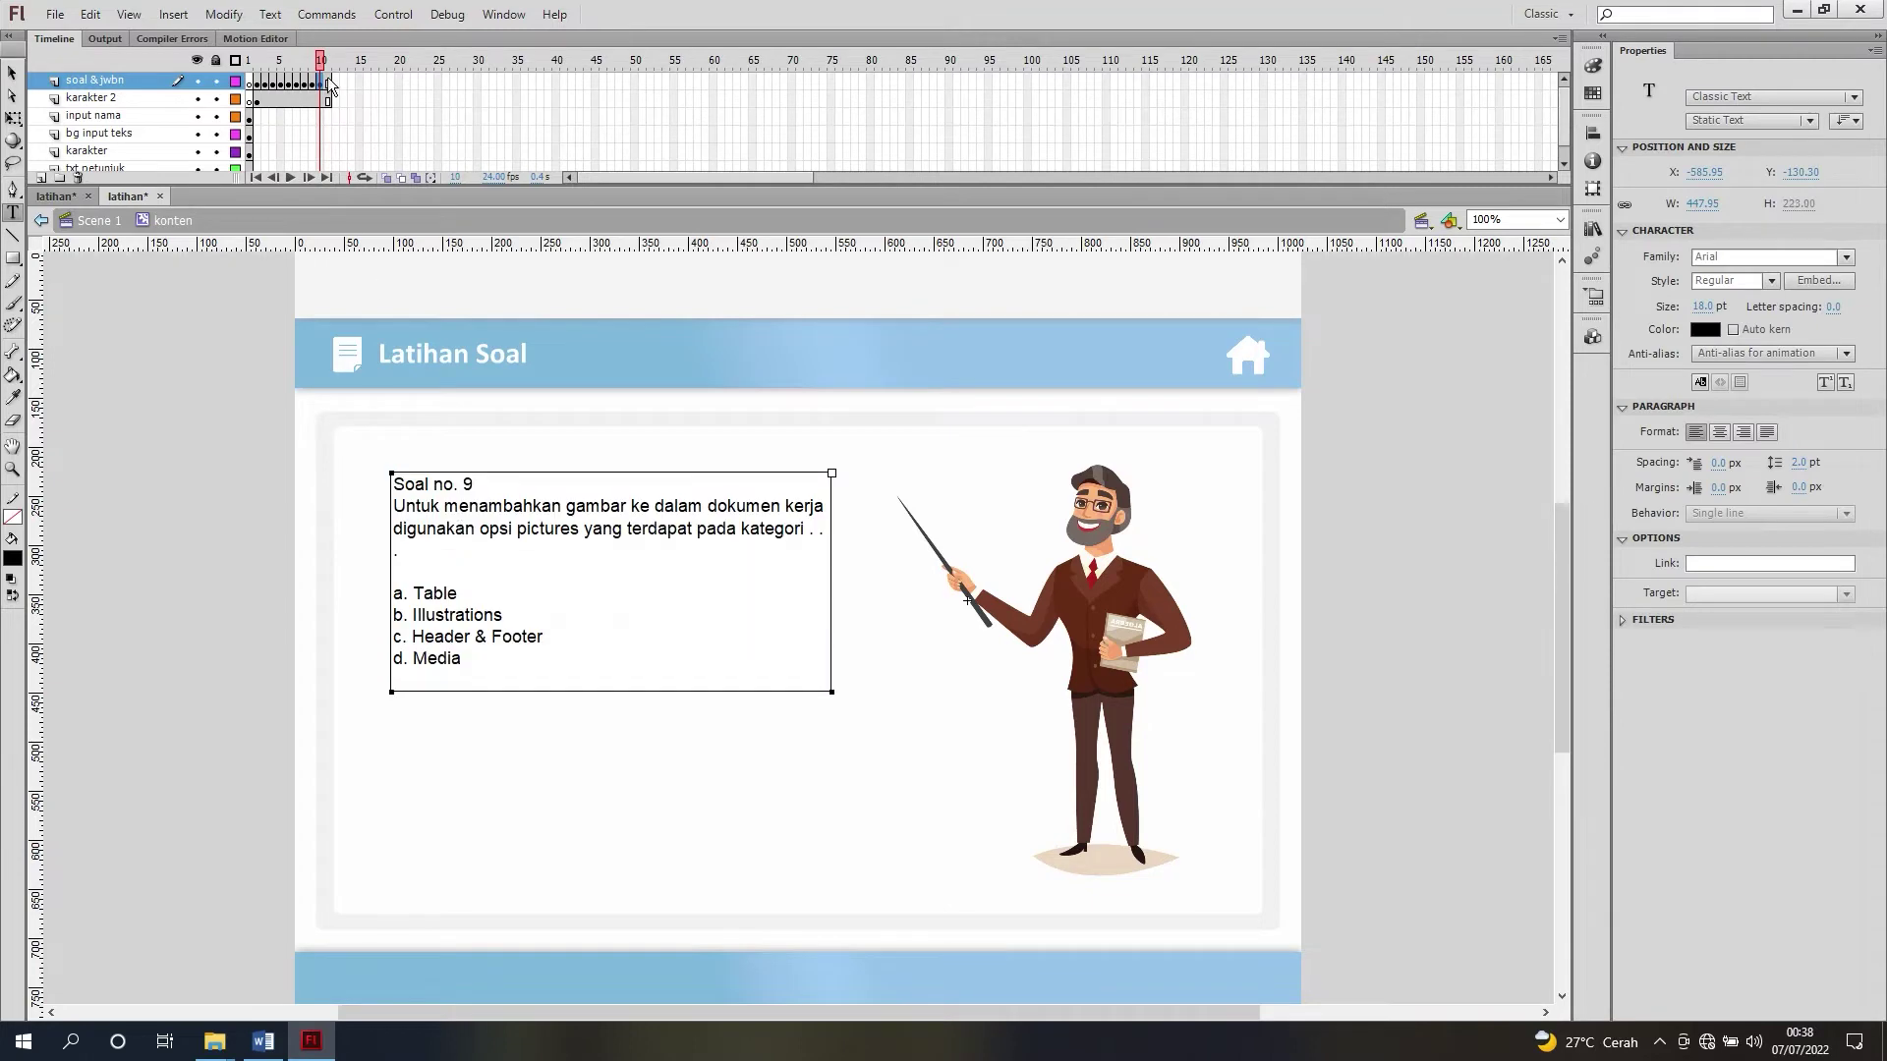
Step: Add a keyframe at frame 11 of soal & jwbn, replace its text with Soal no. 10 and its options from Word, and finish text editing
click(327, 77)
click(262, 1042)
scroll(301, 388, down, 3)
drag(300, 388, 601, 644)
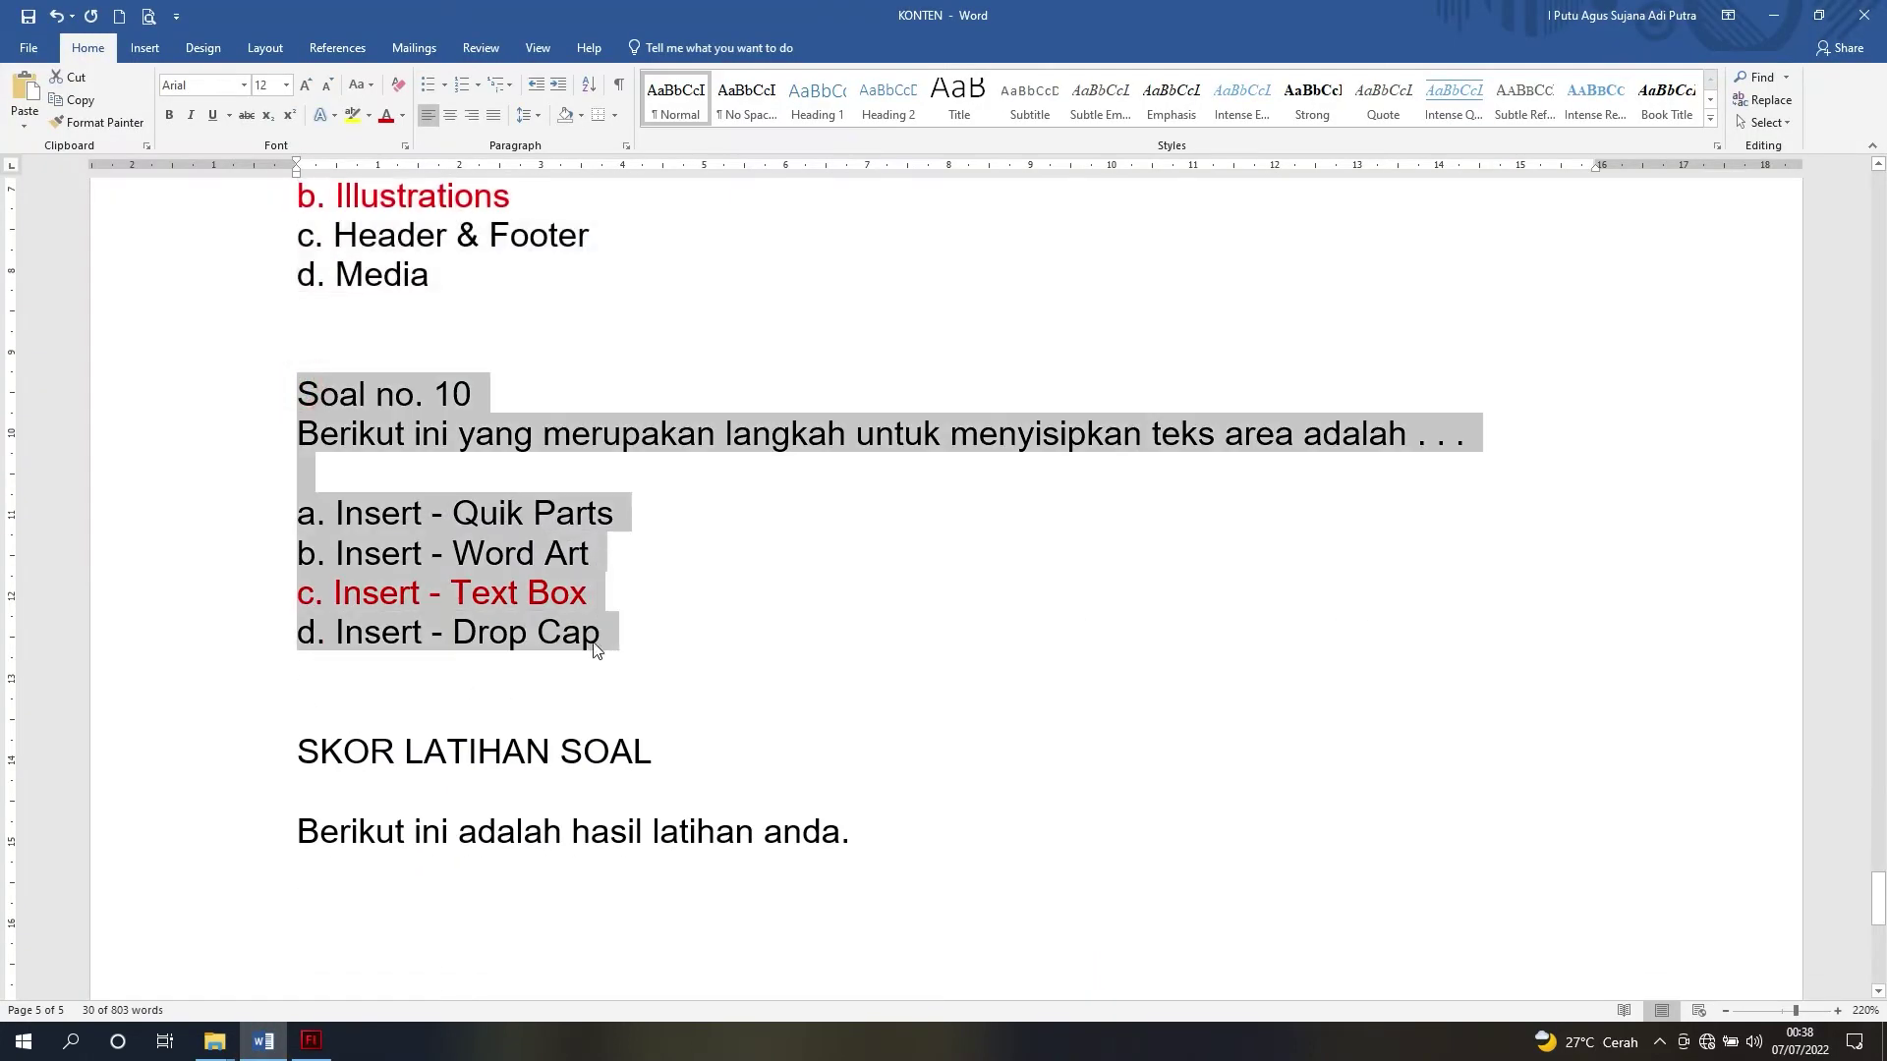
key(ctrl+c)
click(310, 1042)
click(493, 545)
key(ctrl+a)
key(ctrl+v)
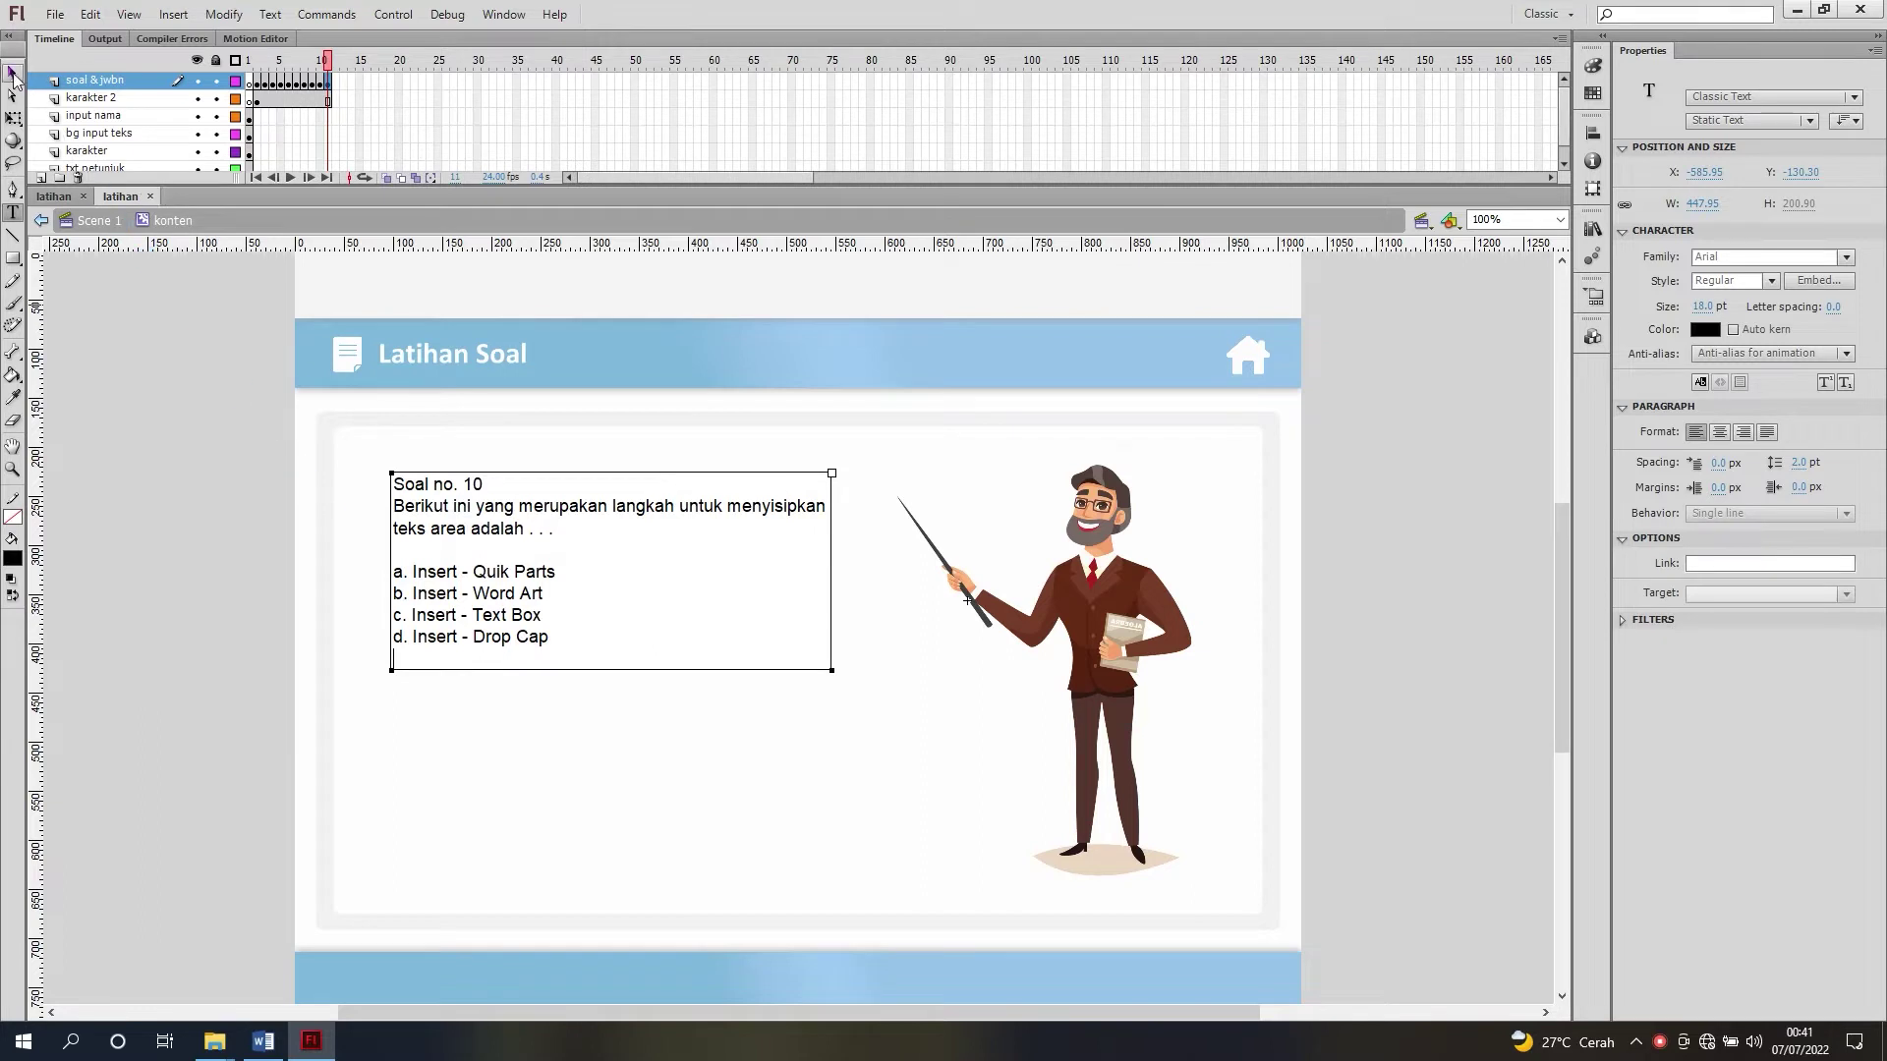
click(13, 72)
click(498, 513)
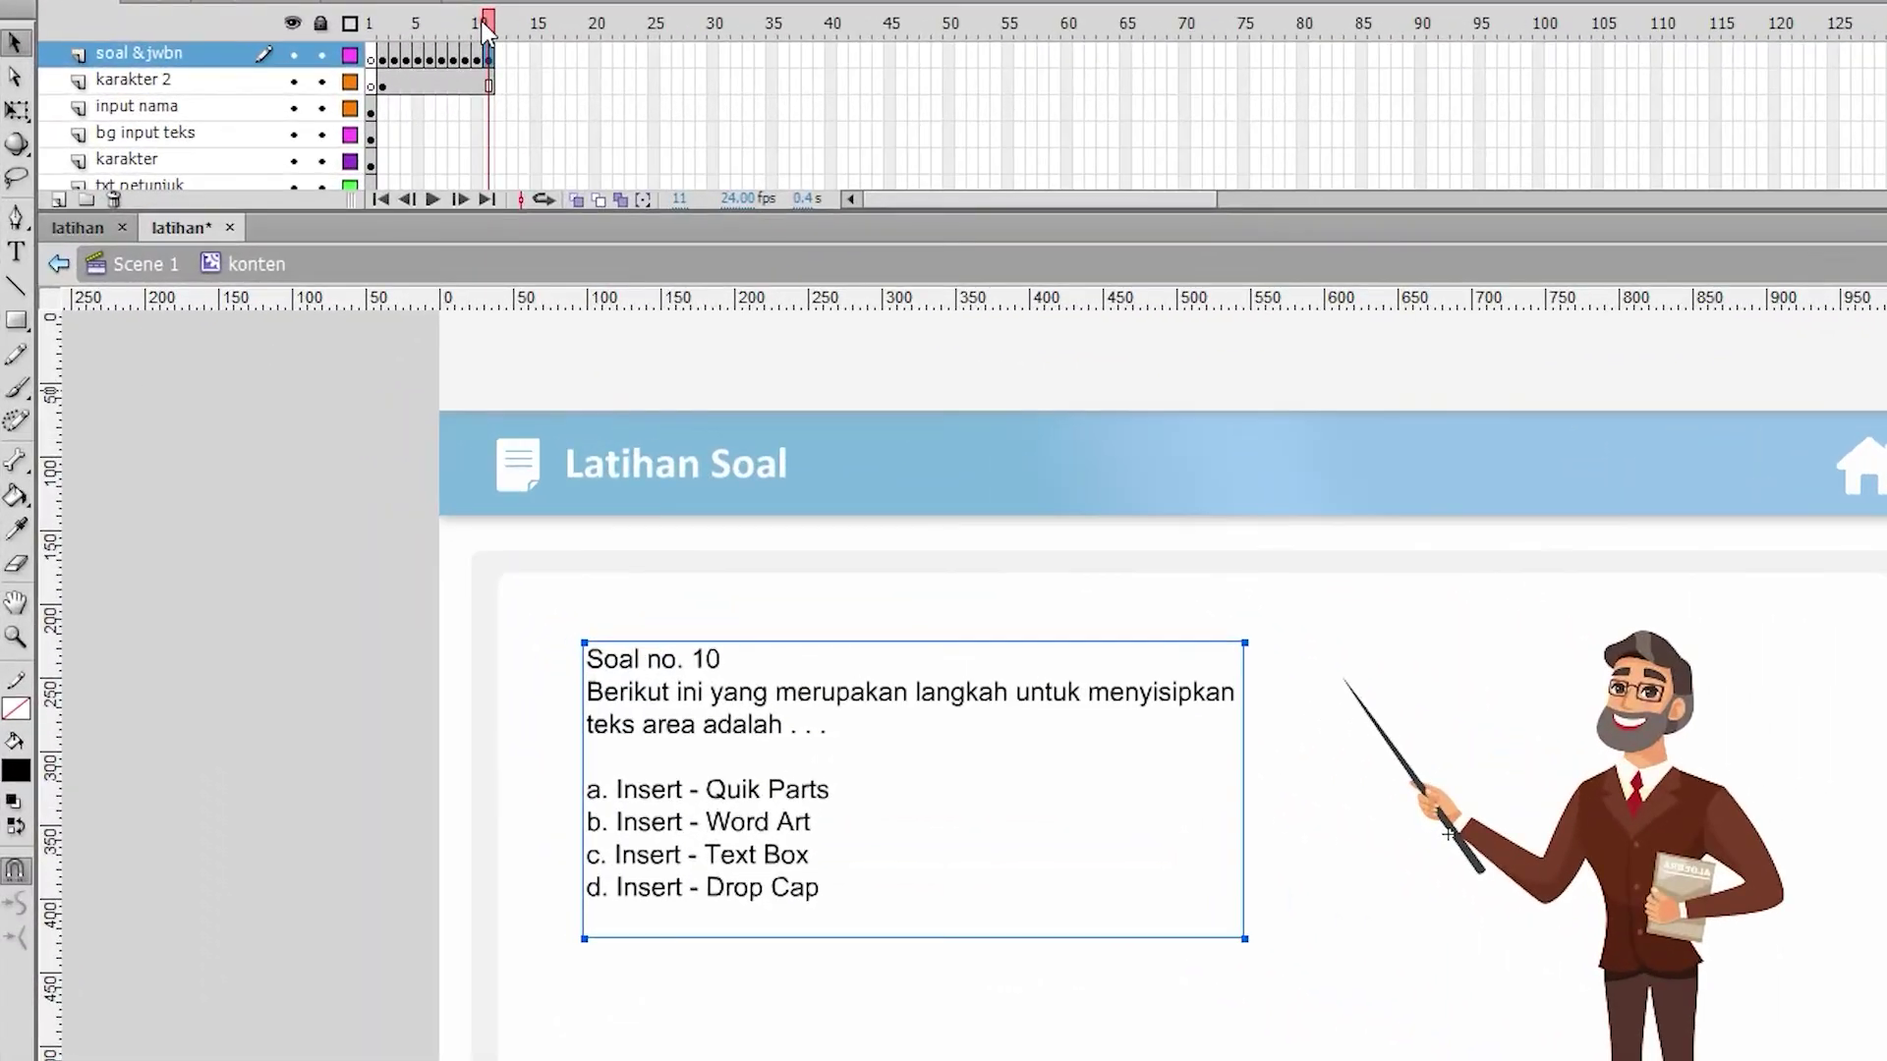
Step: Examine the Soal no. 1 page layout at frame 2 of the other latihan document, and return to the working document
drag(484, 28, 372, 29)
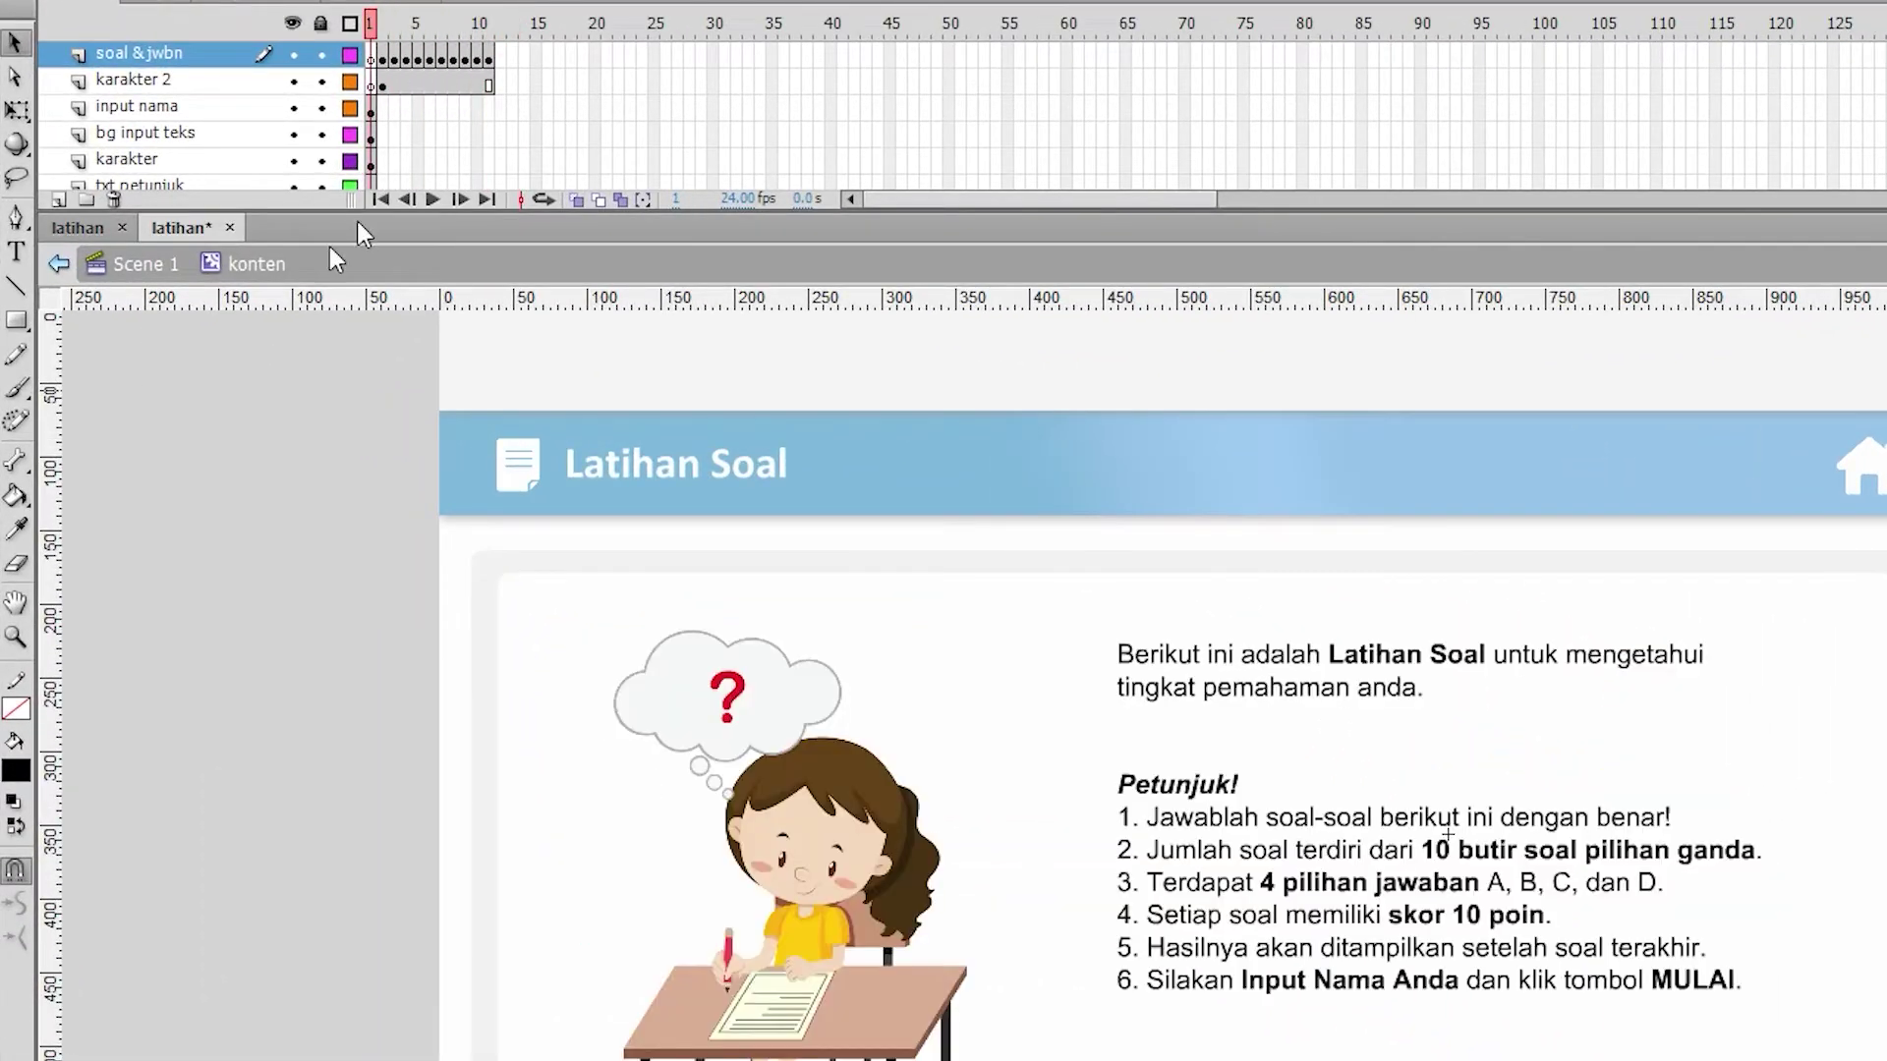
click(78, 227)
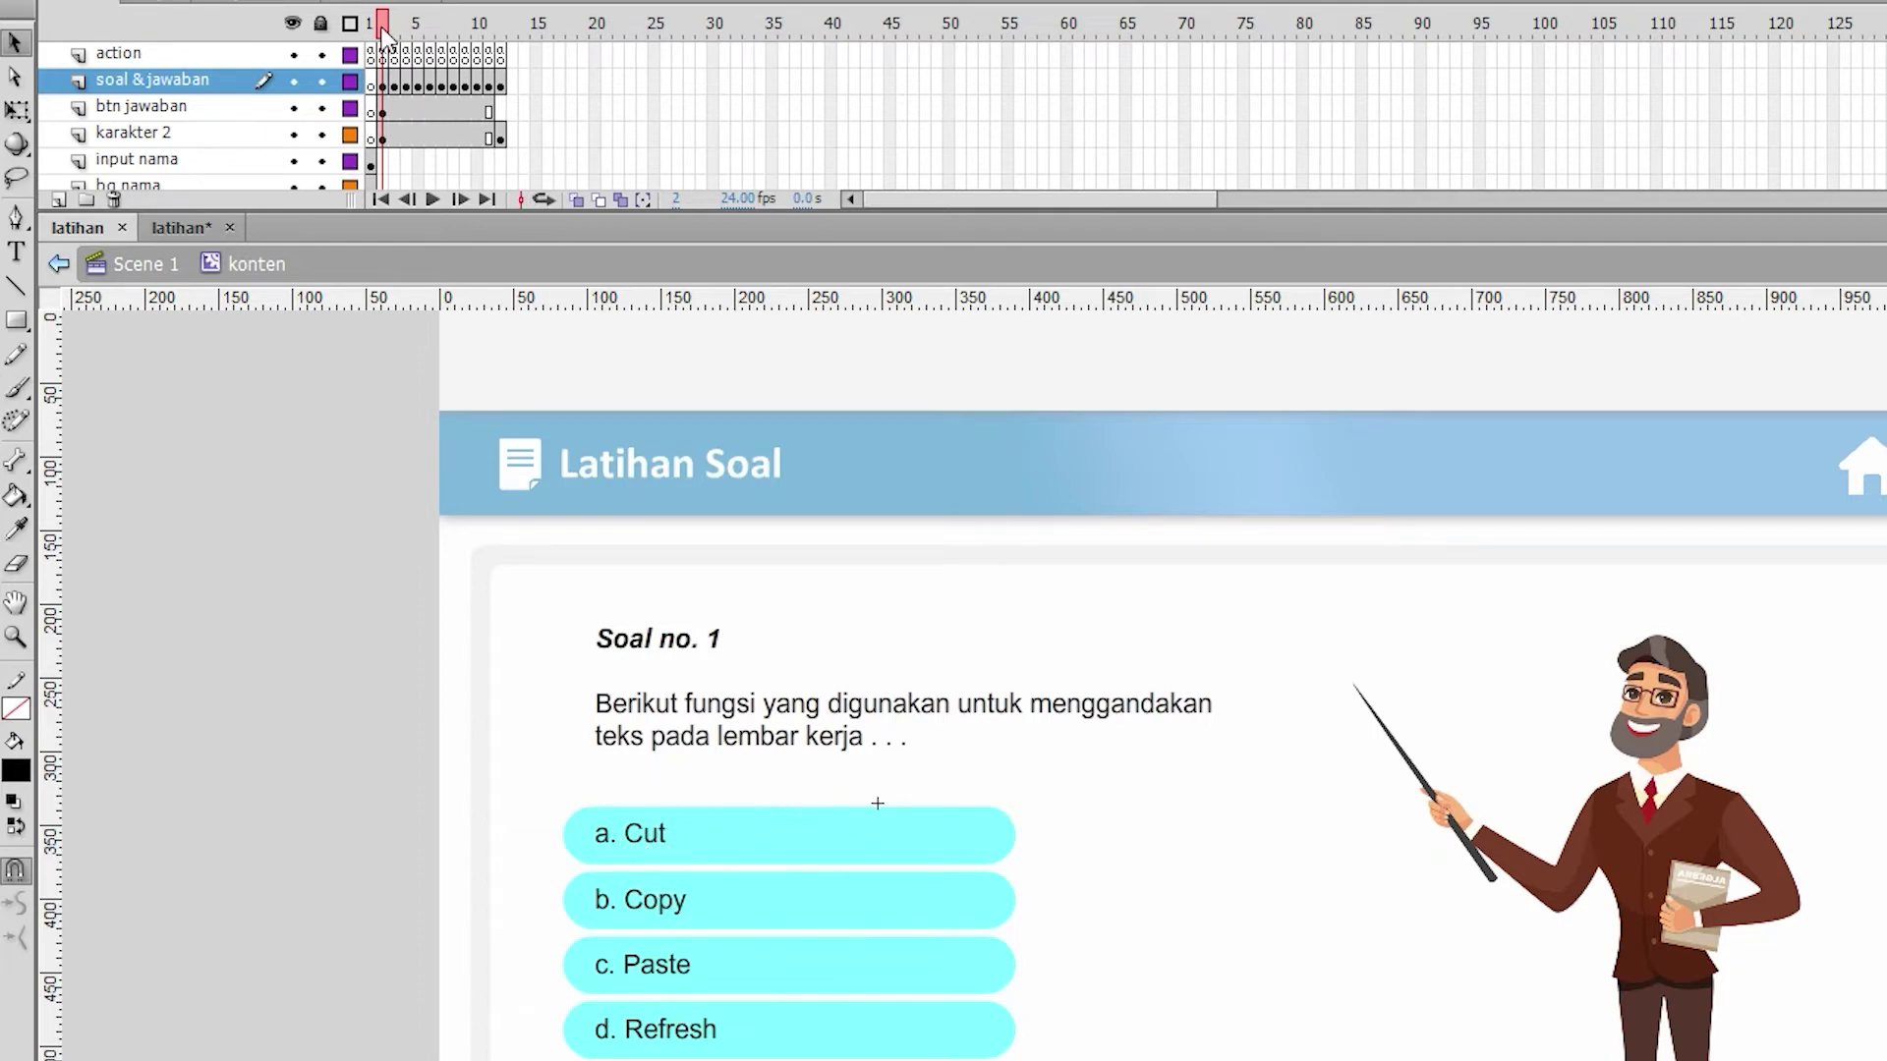
mouse_move(385, 29)
mouse_down()
mouse_move(449, 45)
mouse_move(384, 49)
mouse_up()
click(178, 232)
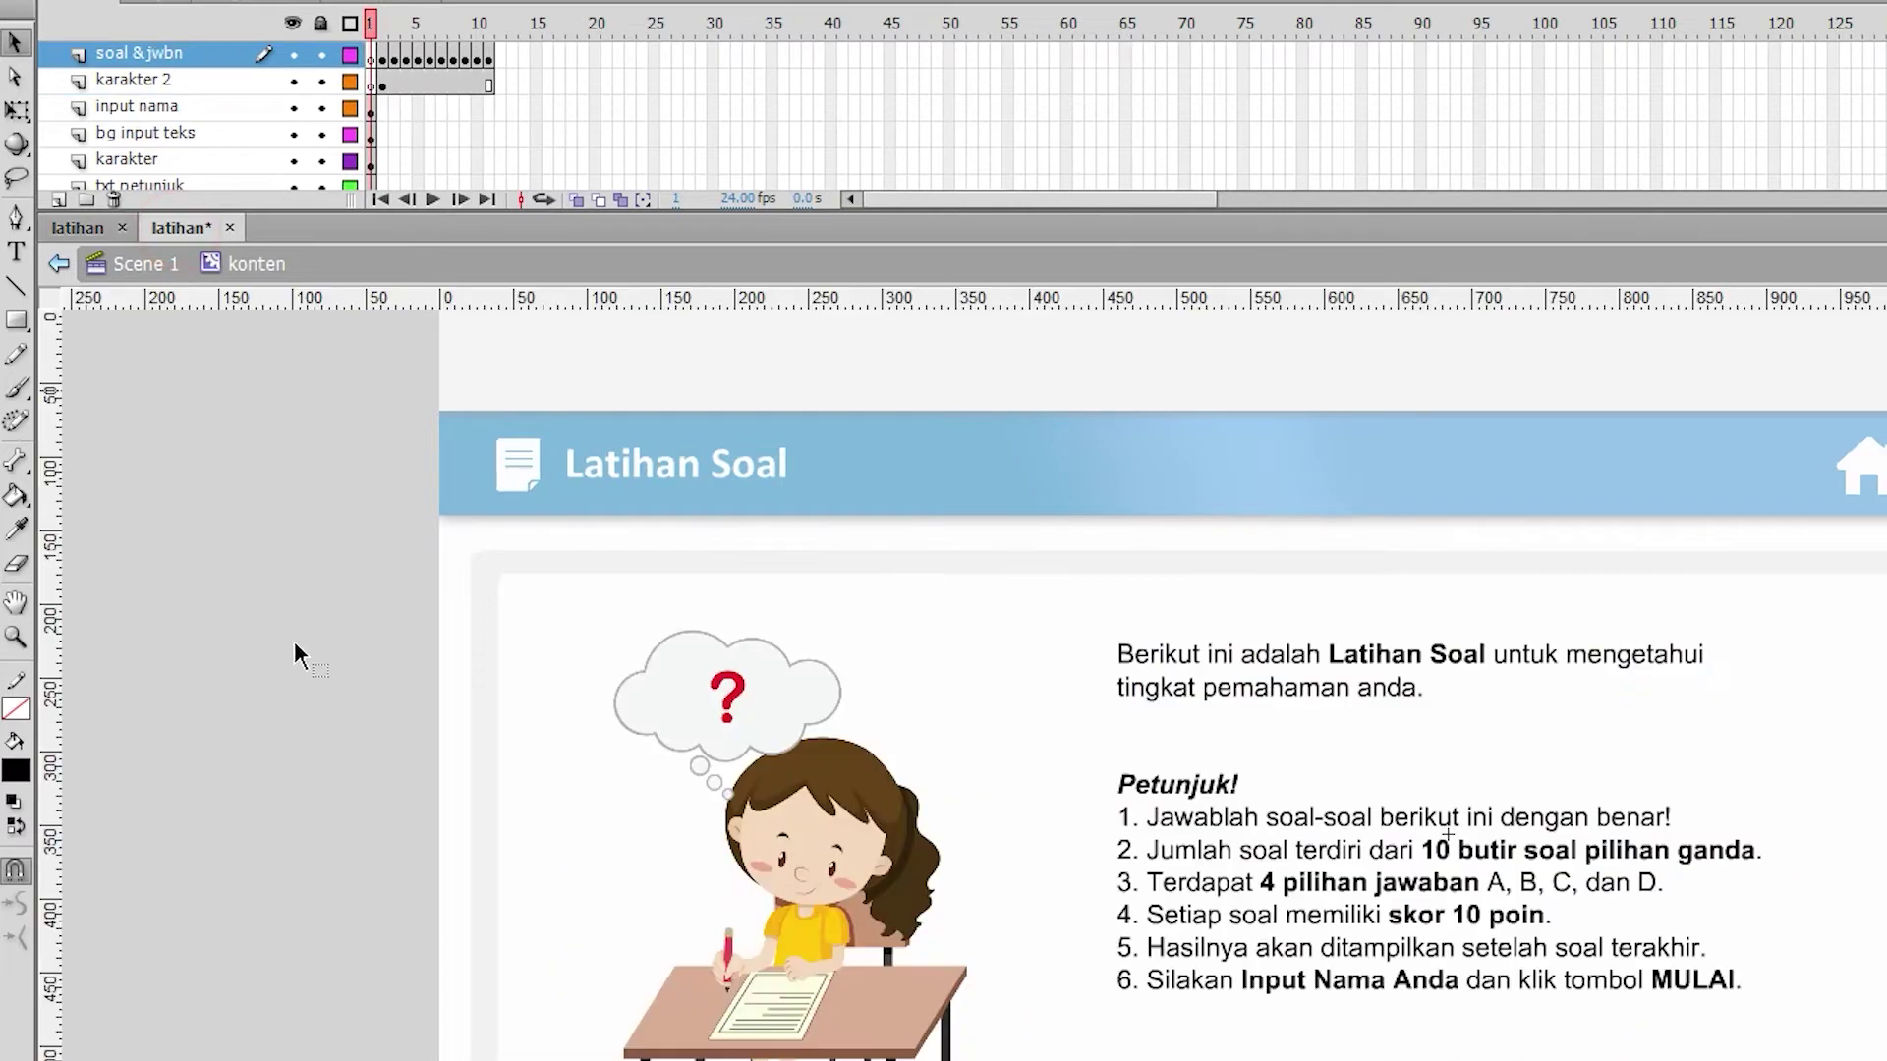
Step: Select the Soal no. 1 text box at frame 2 of the soal & jwbn layer
click(384, 27)
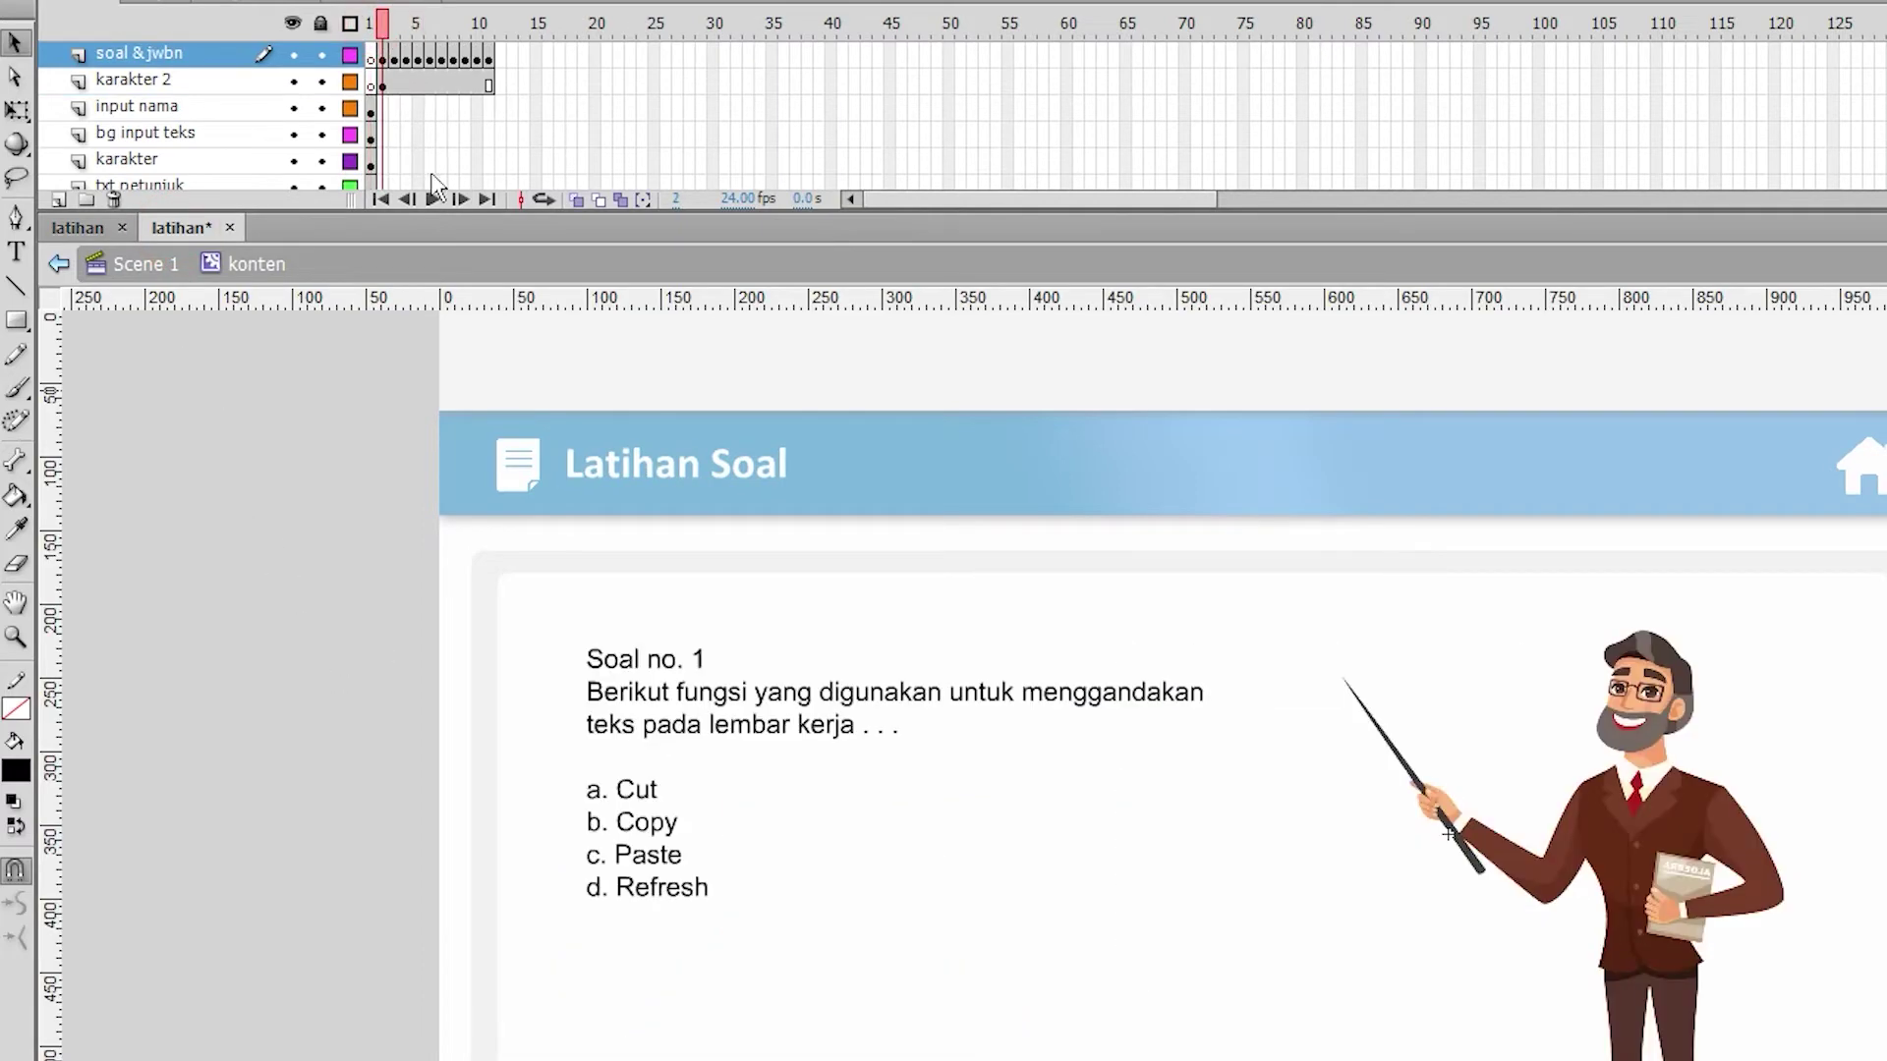
click(616, 662)
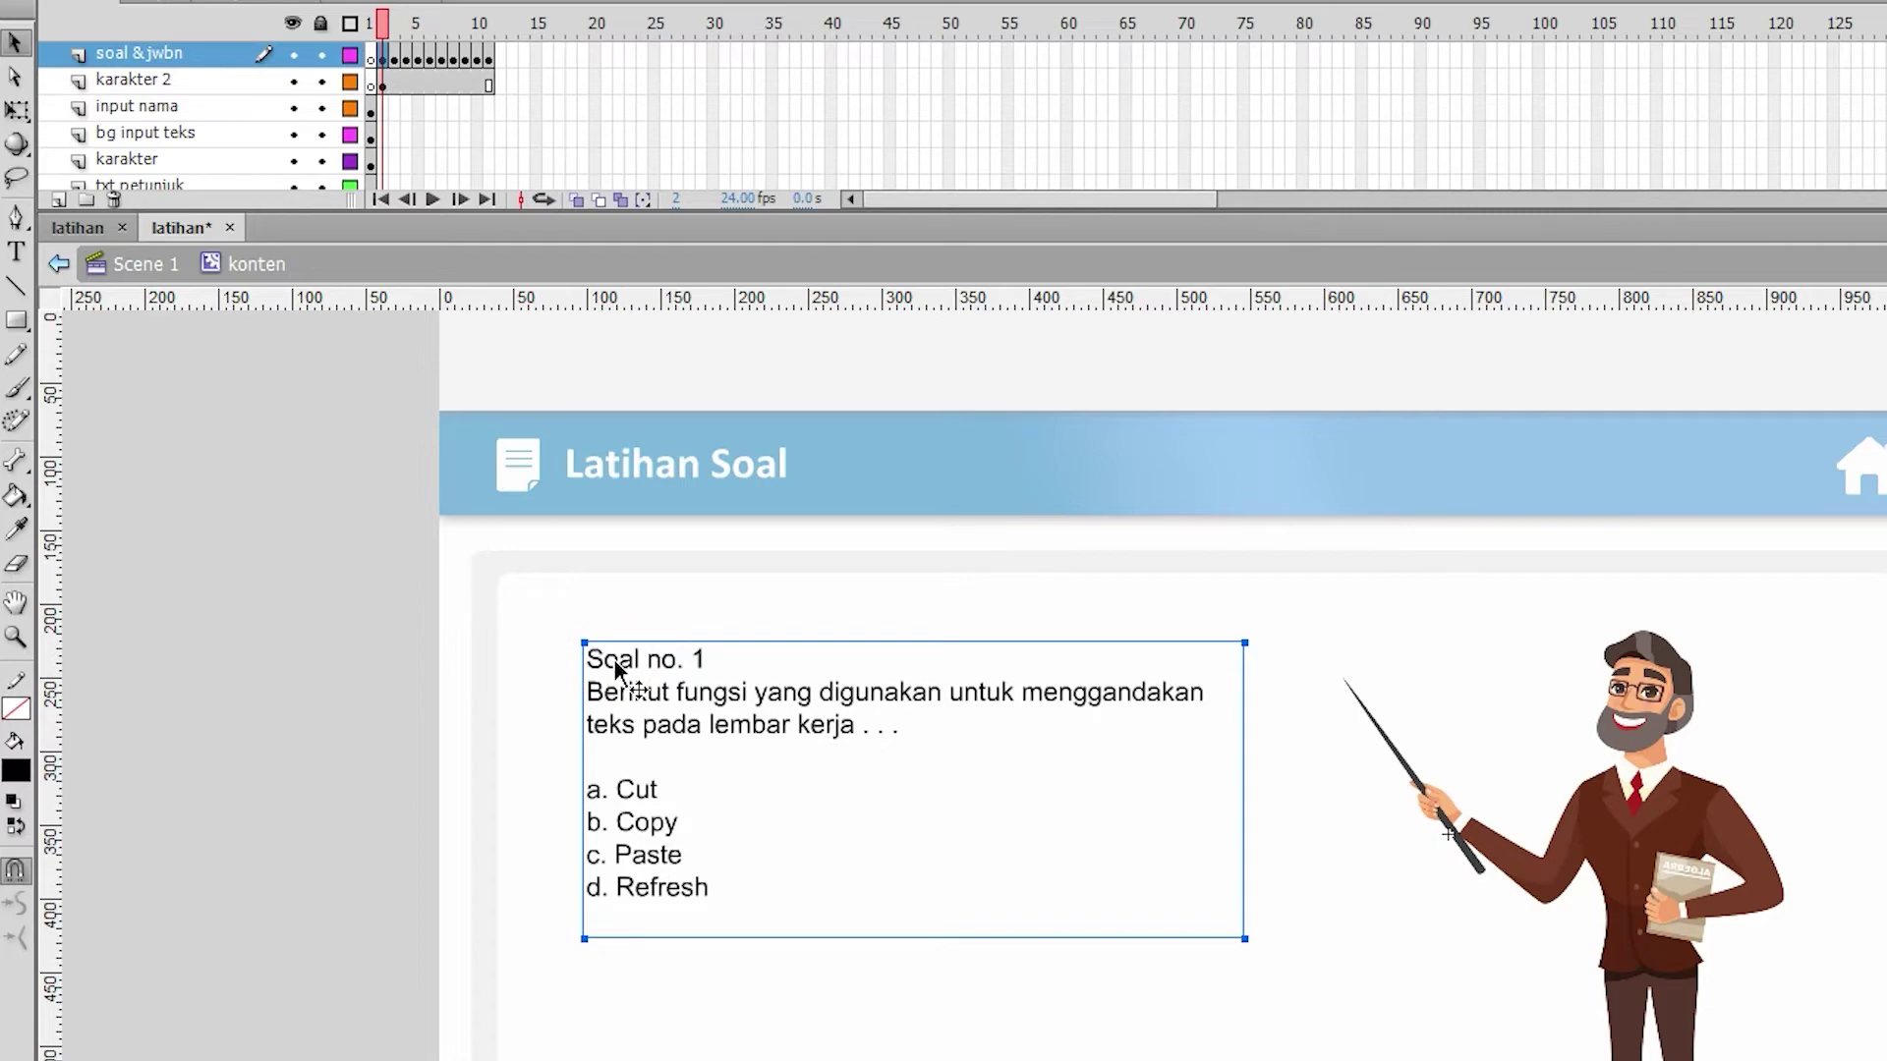
Step: Add a blank line below the "Soal no. 1" heading and another between the question text and option a
scroll(615, 661, up, 1)
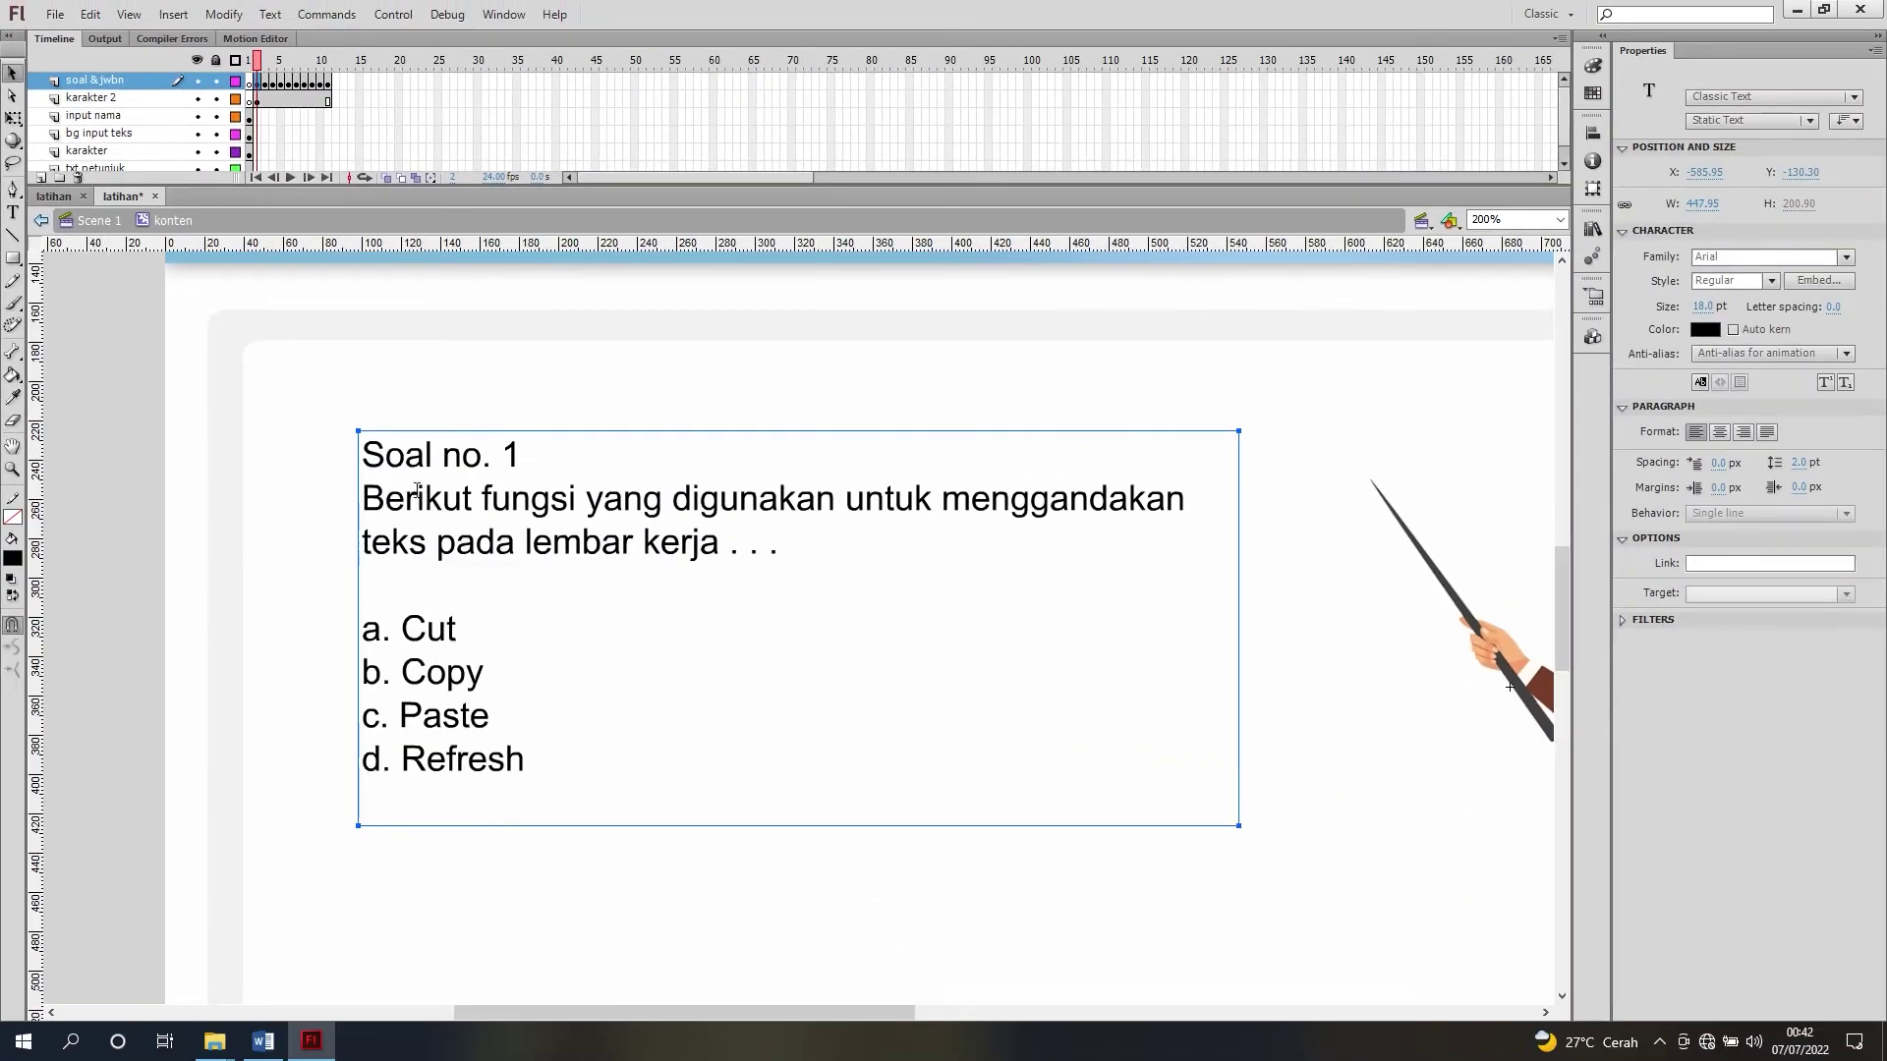
key(t)
click(529, 457)
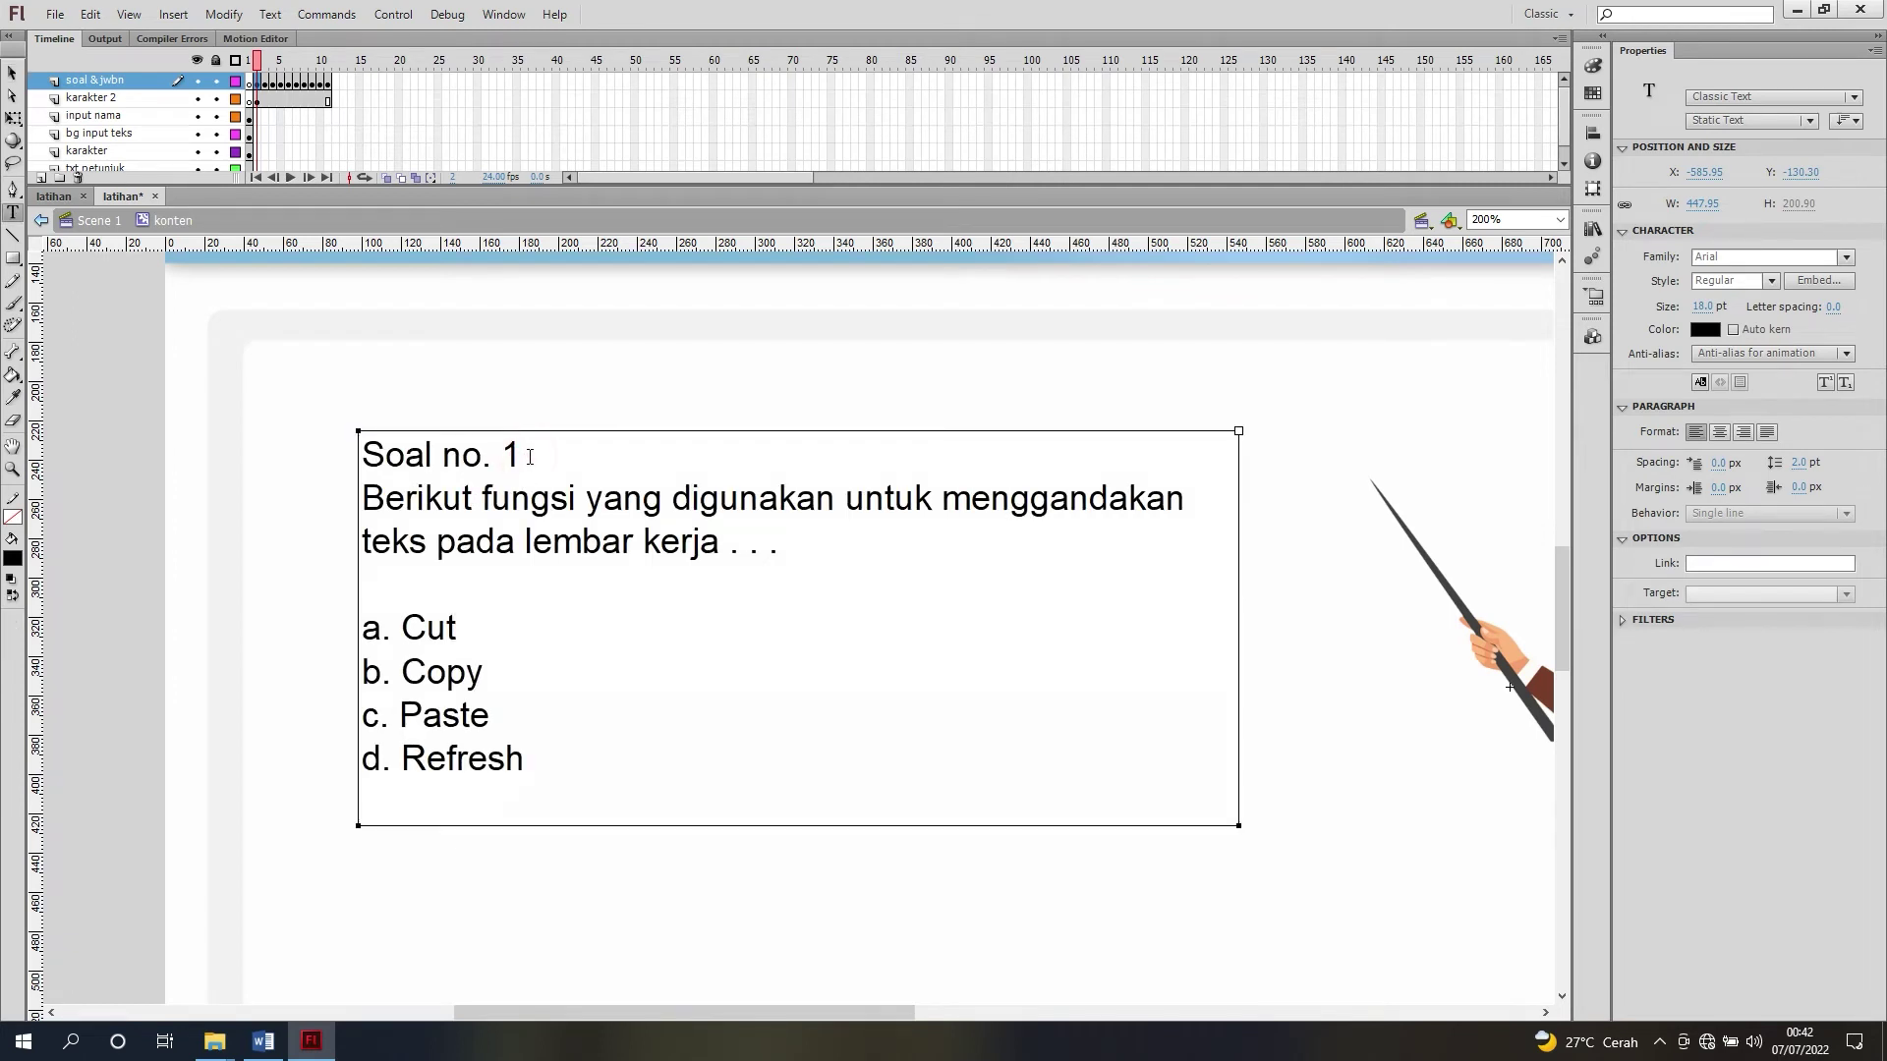
key(Return)
click(435, 623)
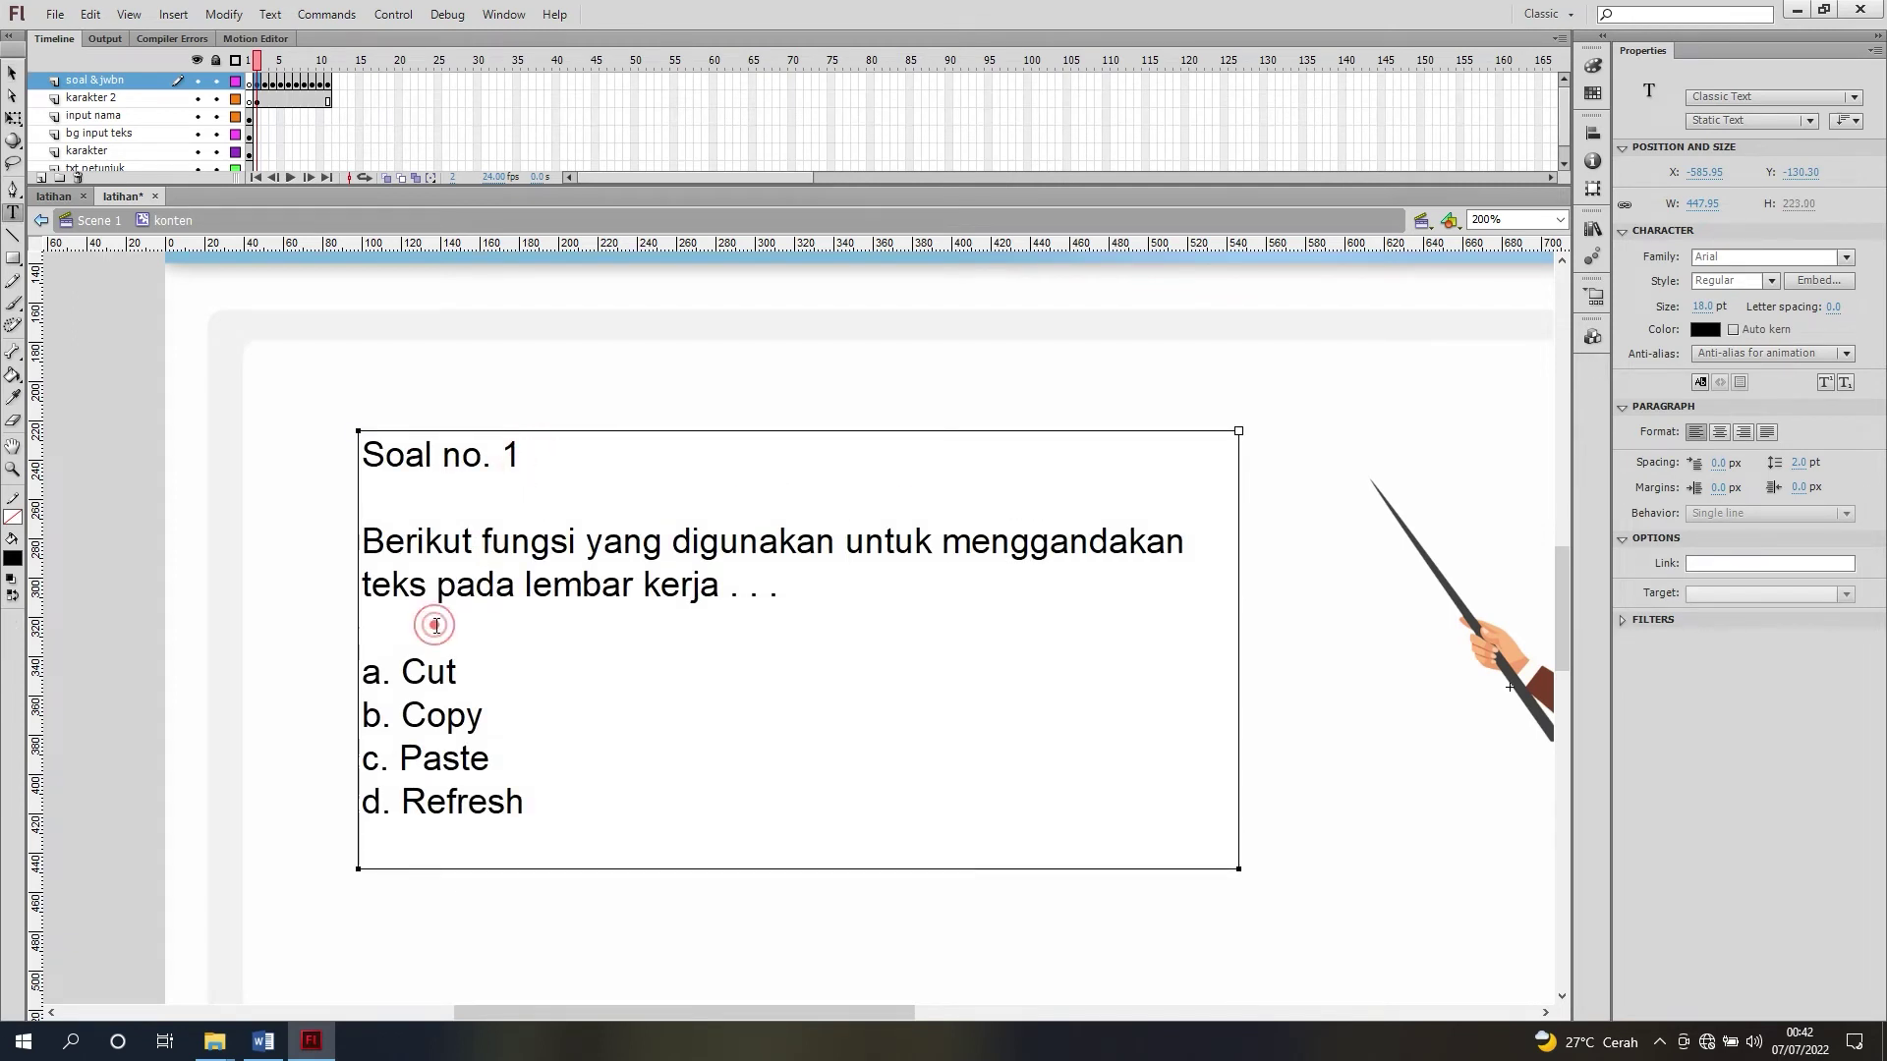
key(Return)
scroll(452, 590, down, 3)
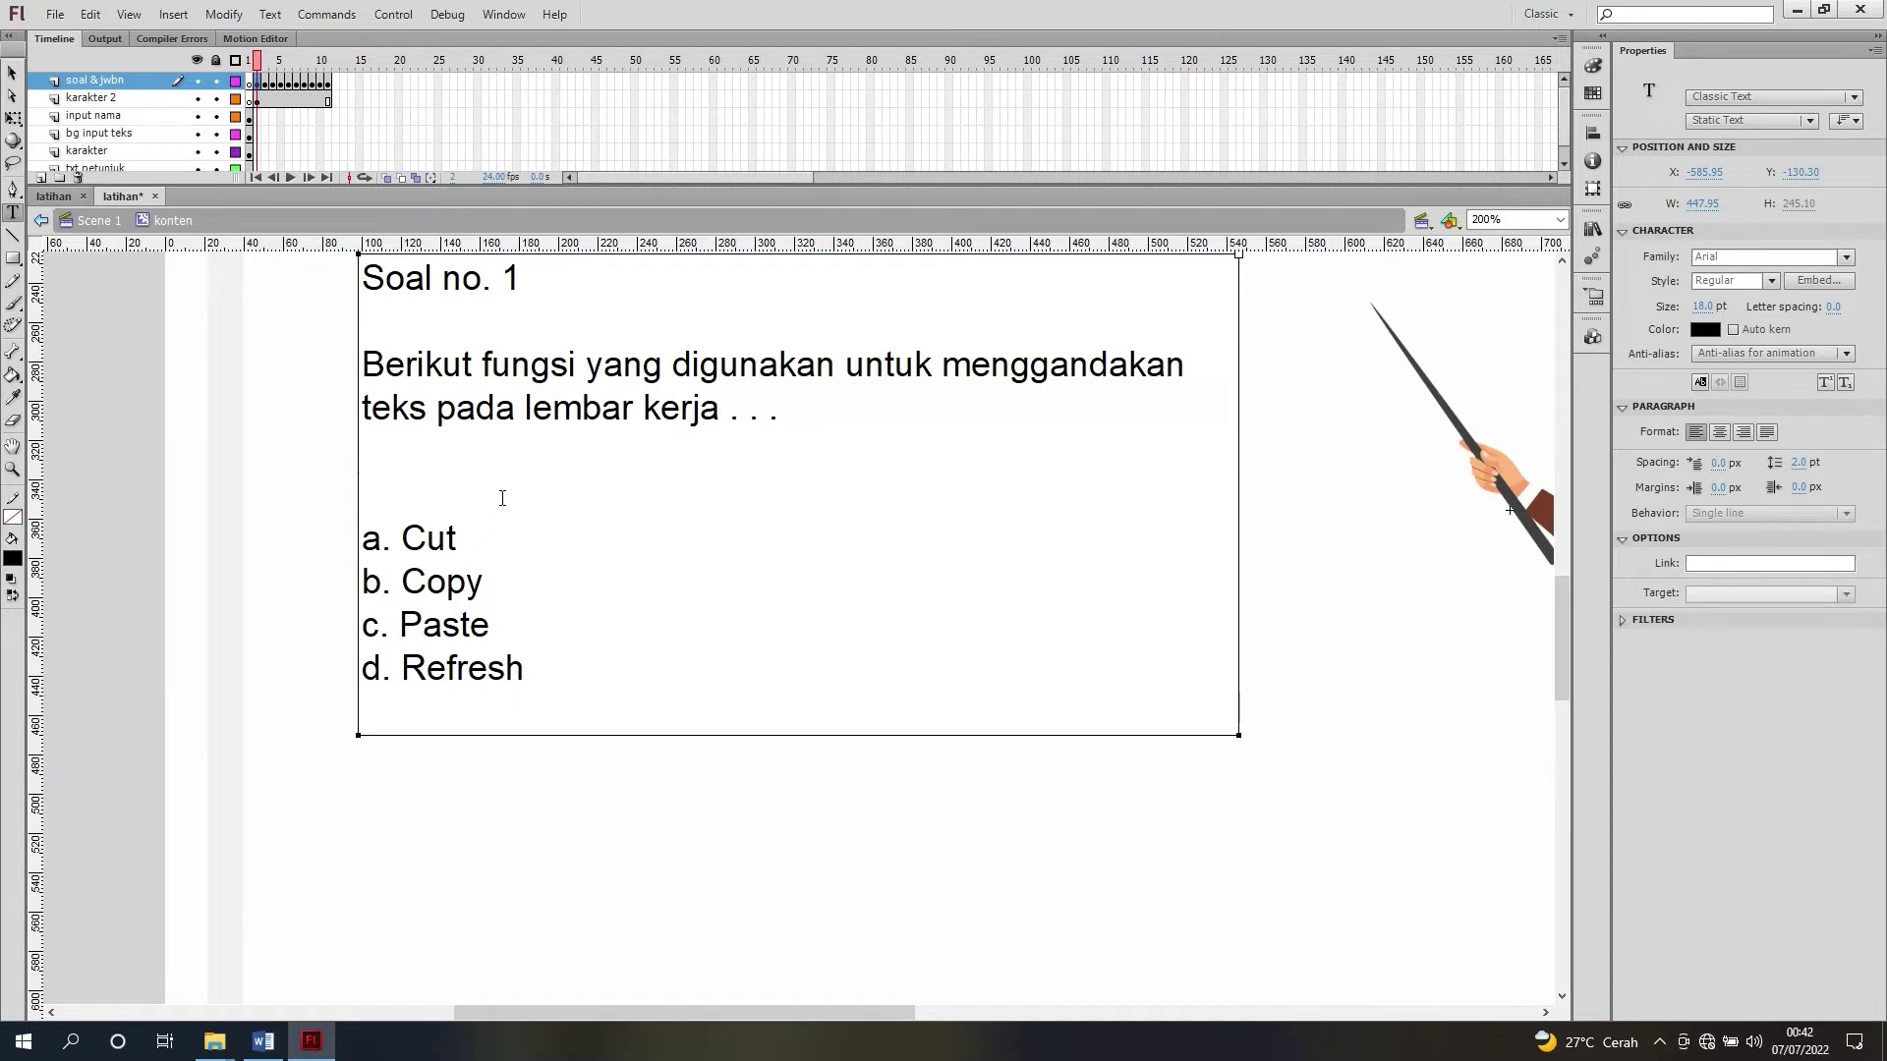
Step: Insert a blank line between each of question 1's answer options a to d
click(490, 536)
key(Return)
click(495, 631)
key(Return)
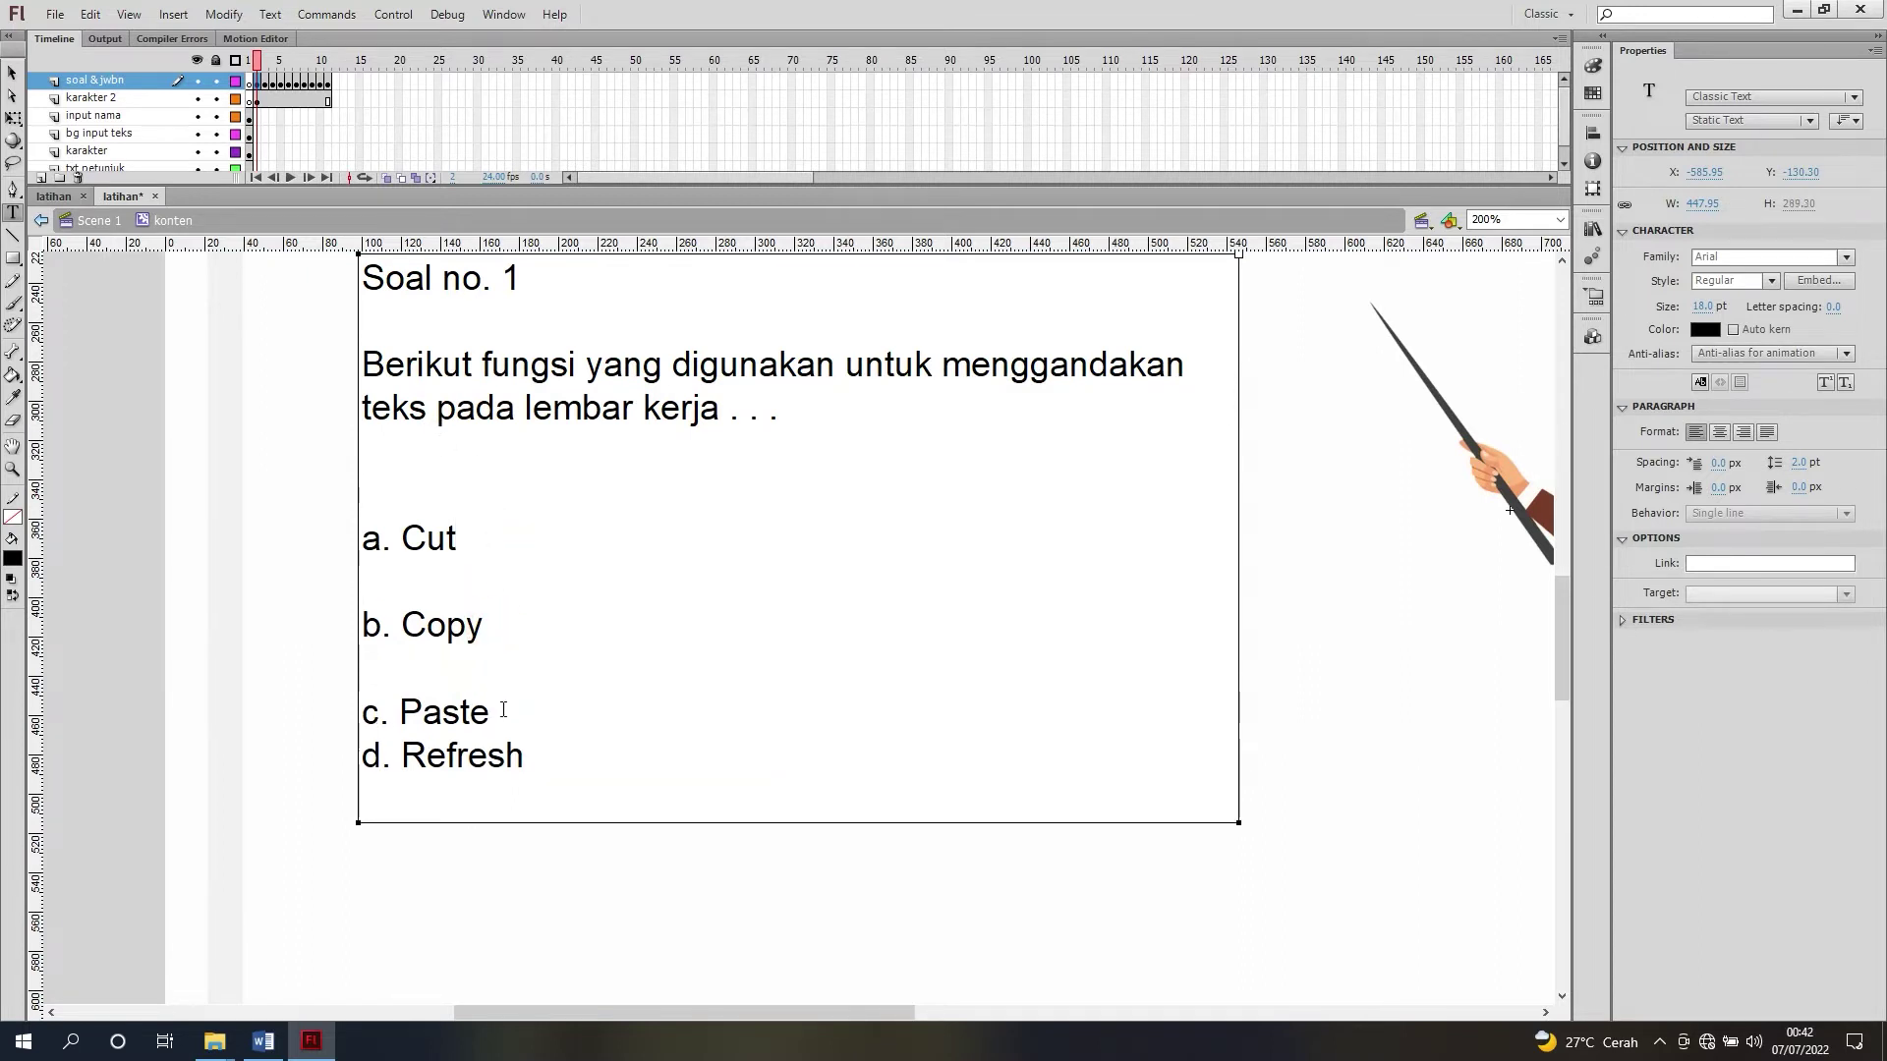
click(503, 710)
key(Return)
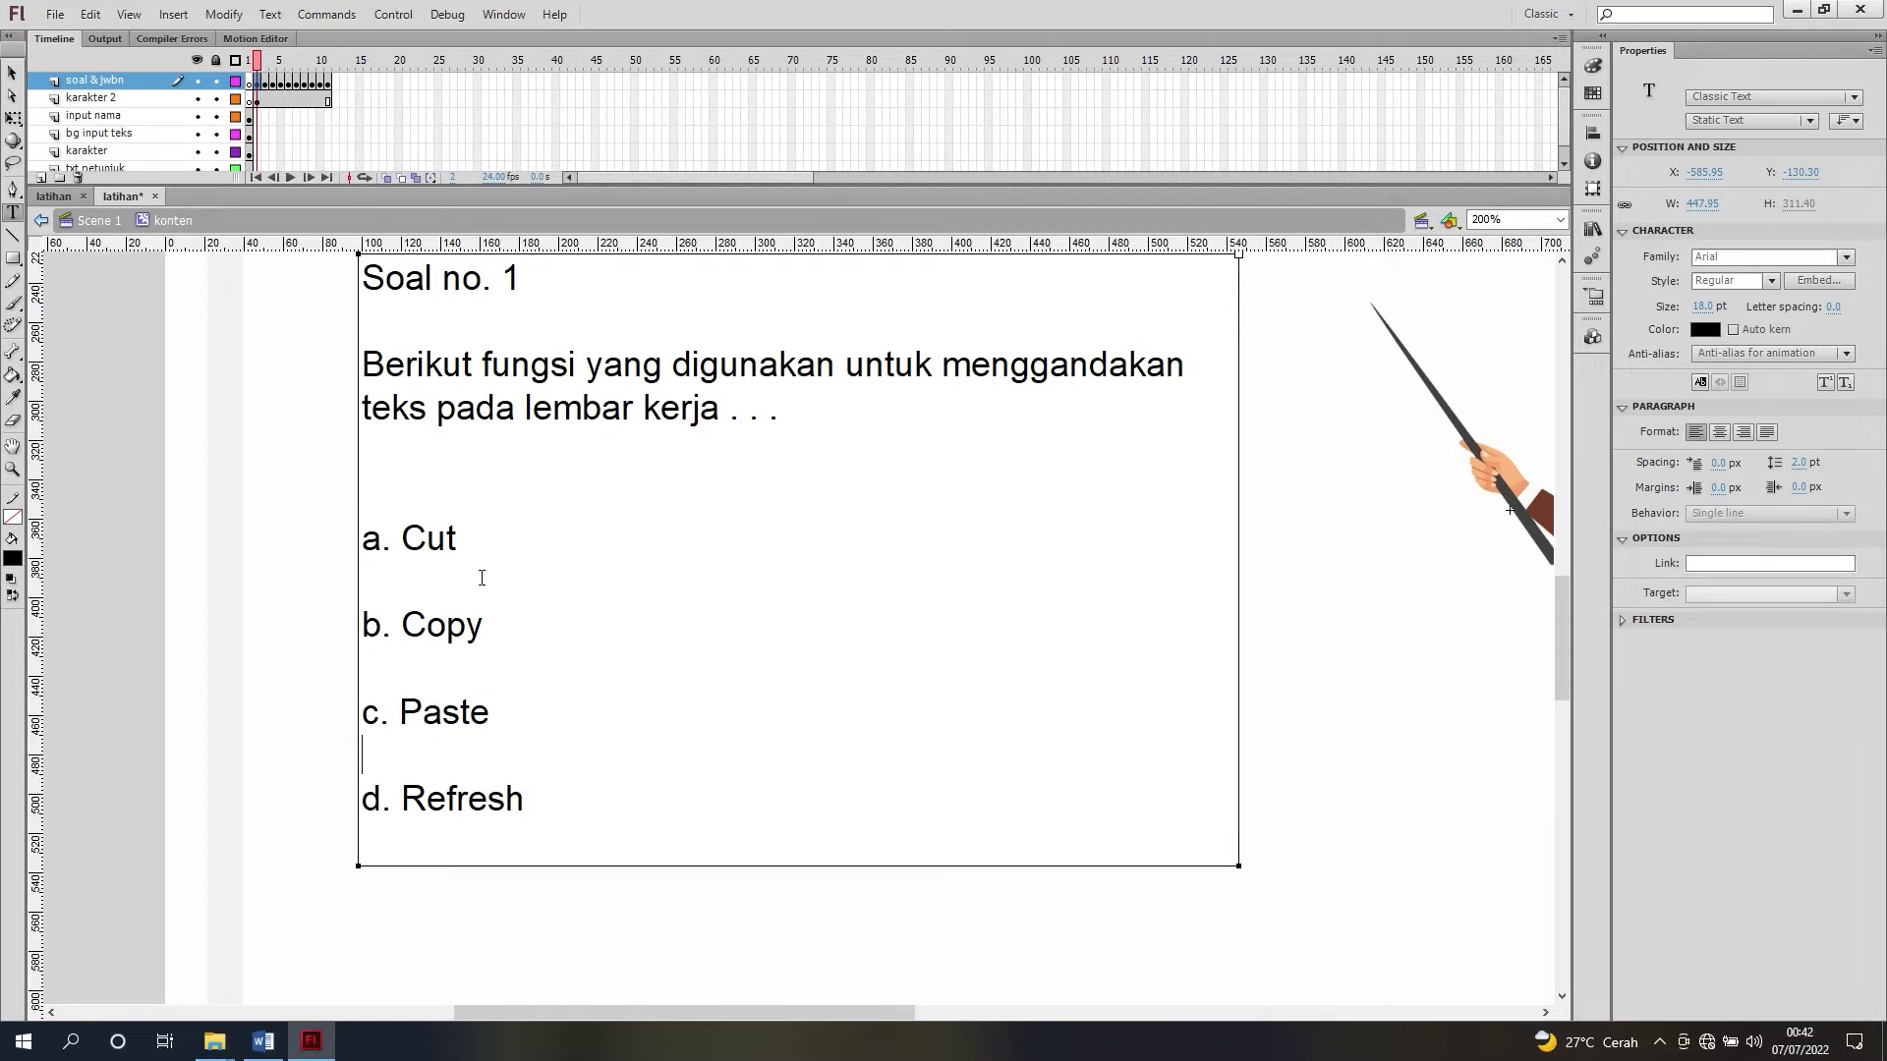
scroll(530, 578, up, 2)
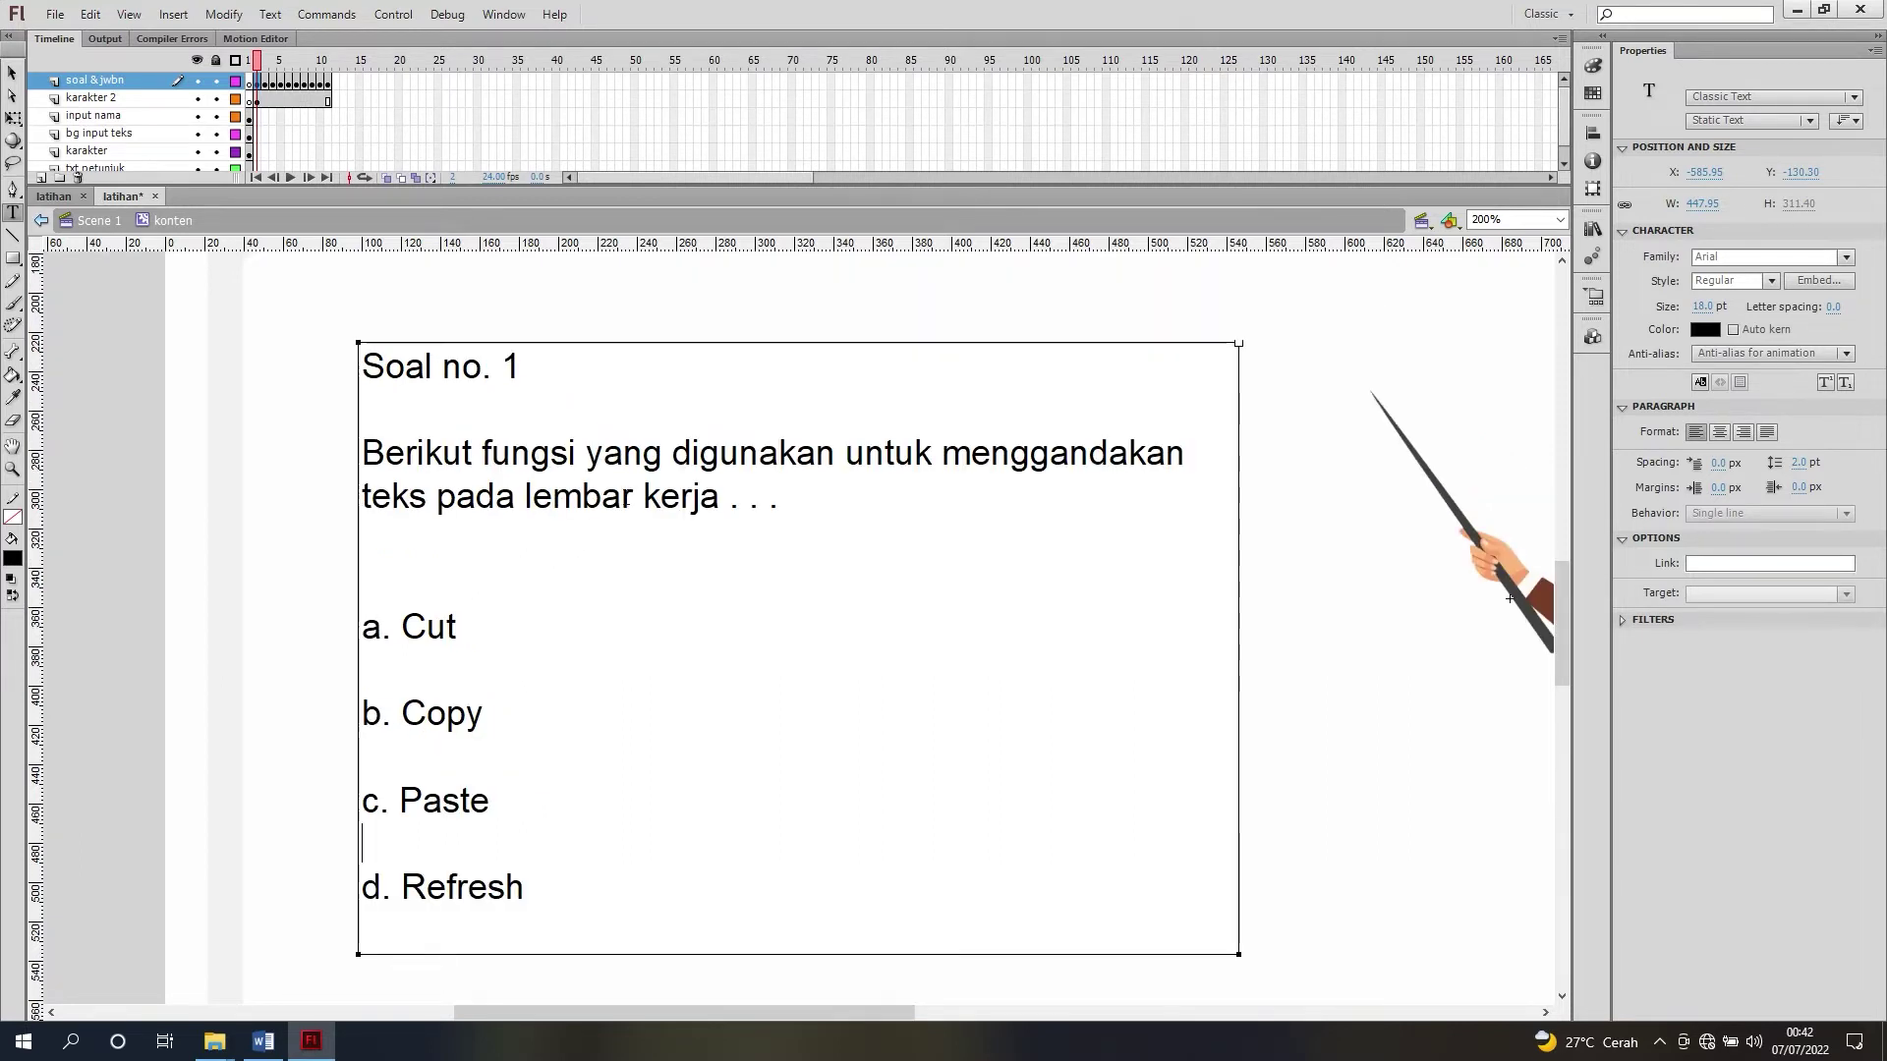
Step: Set the "Soal no. 1" heading to the Bold Italic style
drag(362, 360, 522, 367)
drag(838, 1012, 805, 1012)
click(1771, 283)
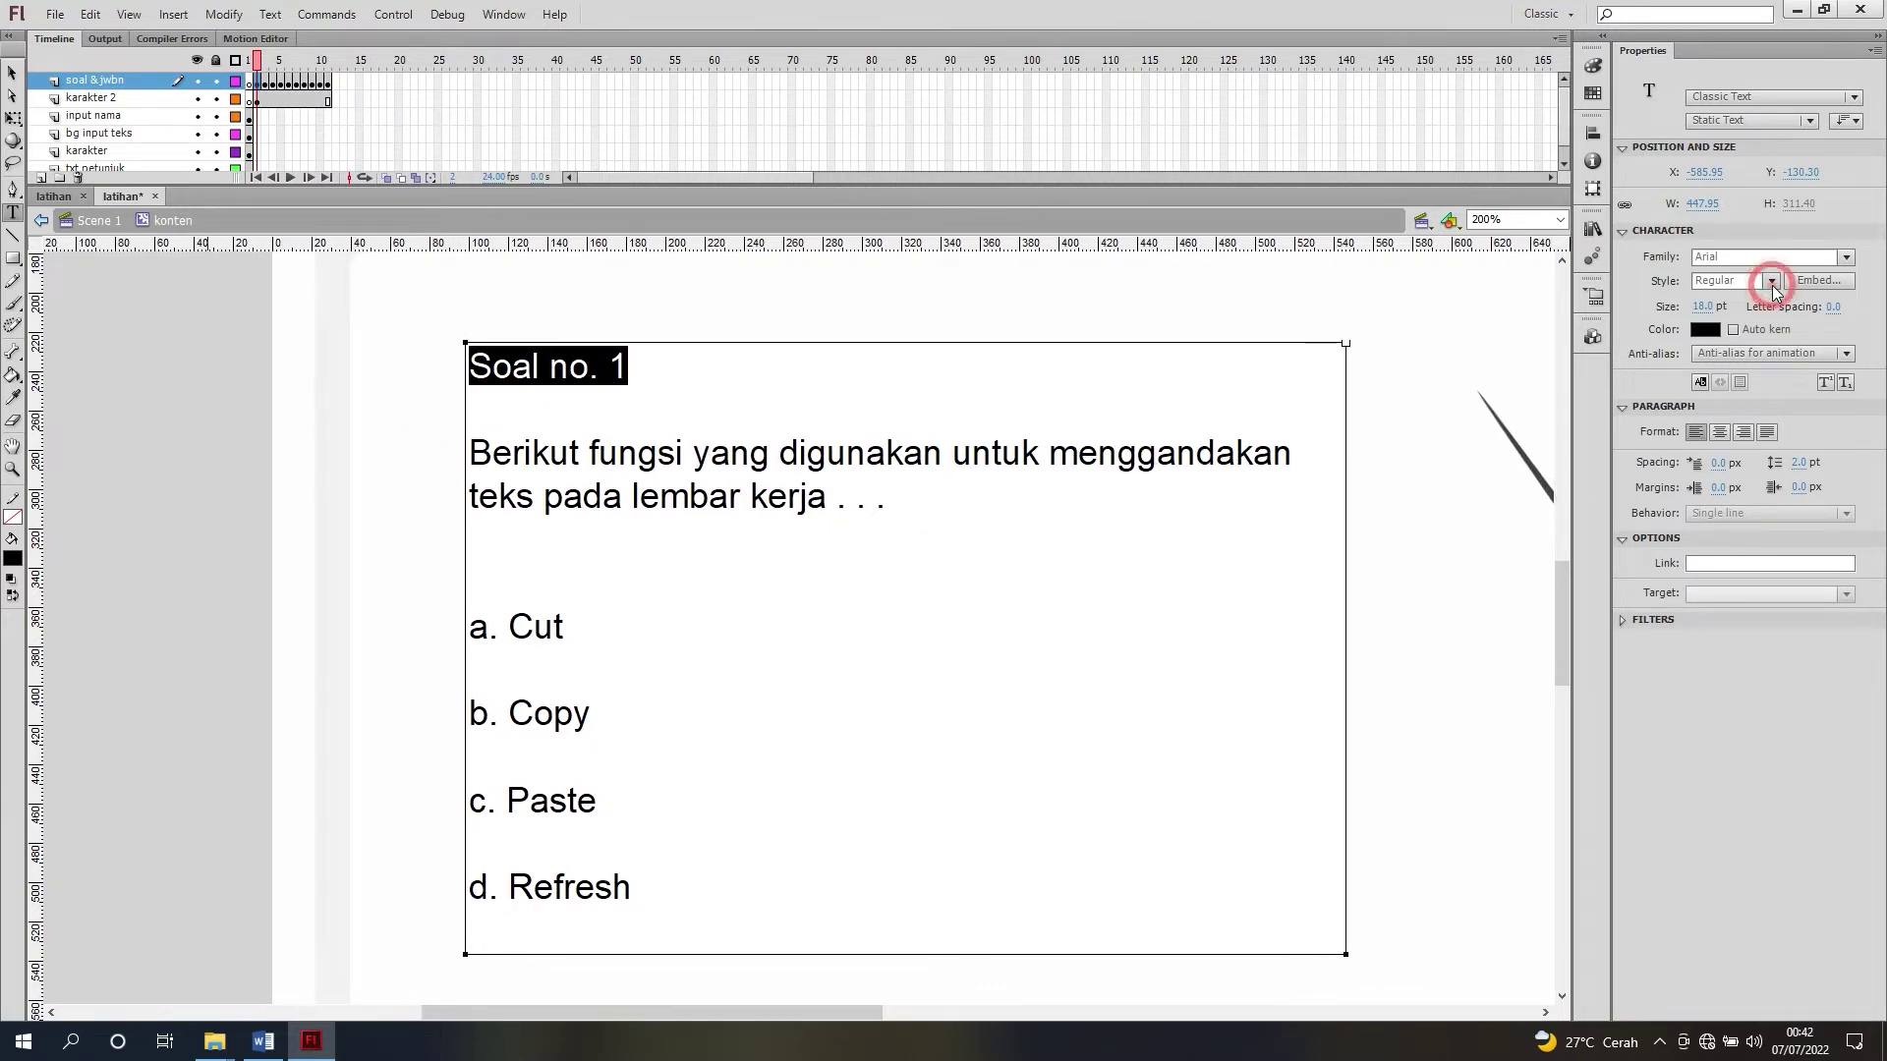
click(1729, 442)
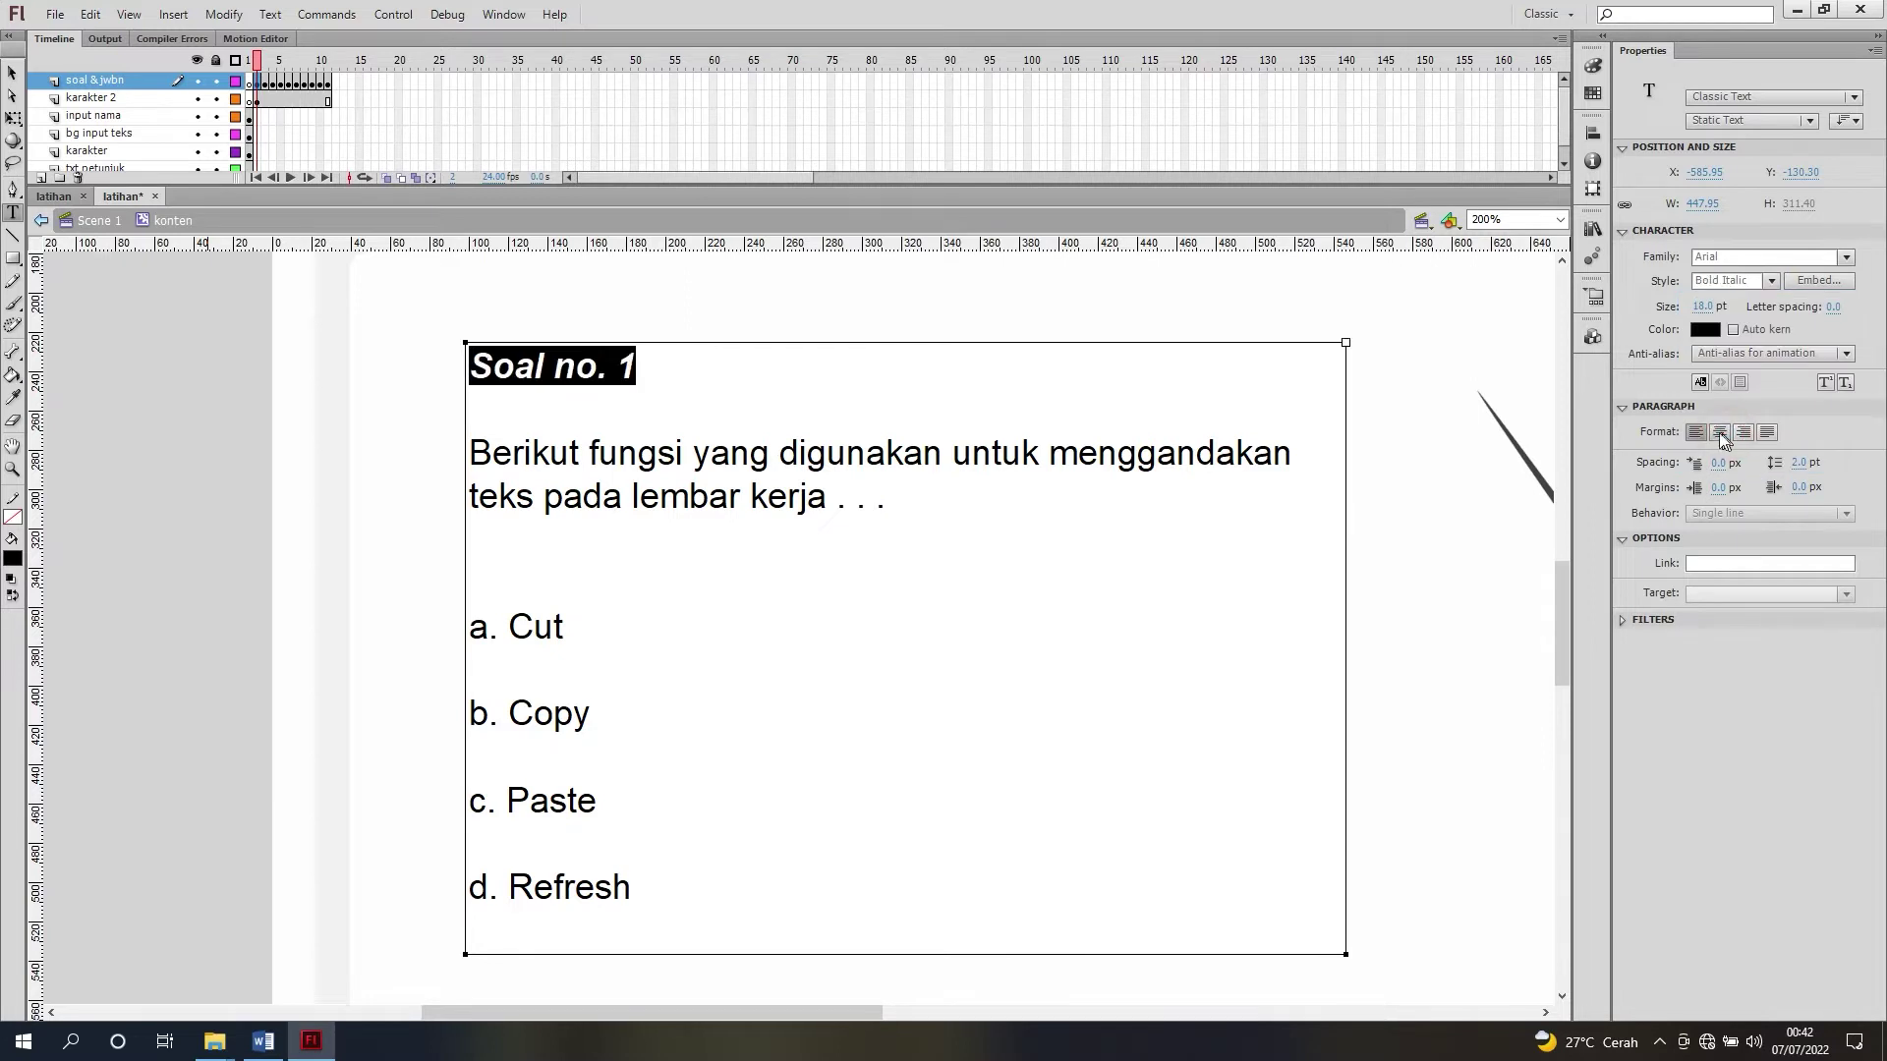
click(817, 471)
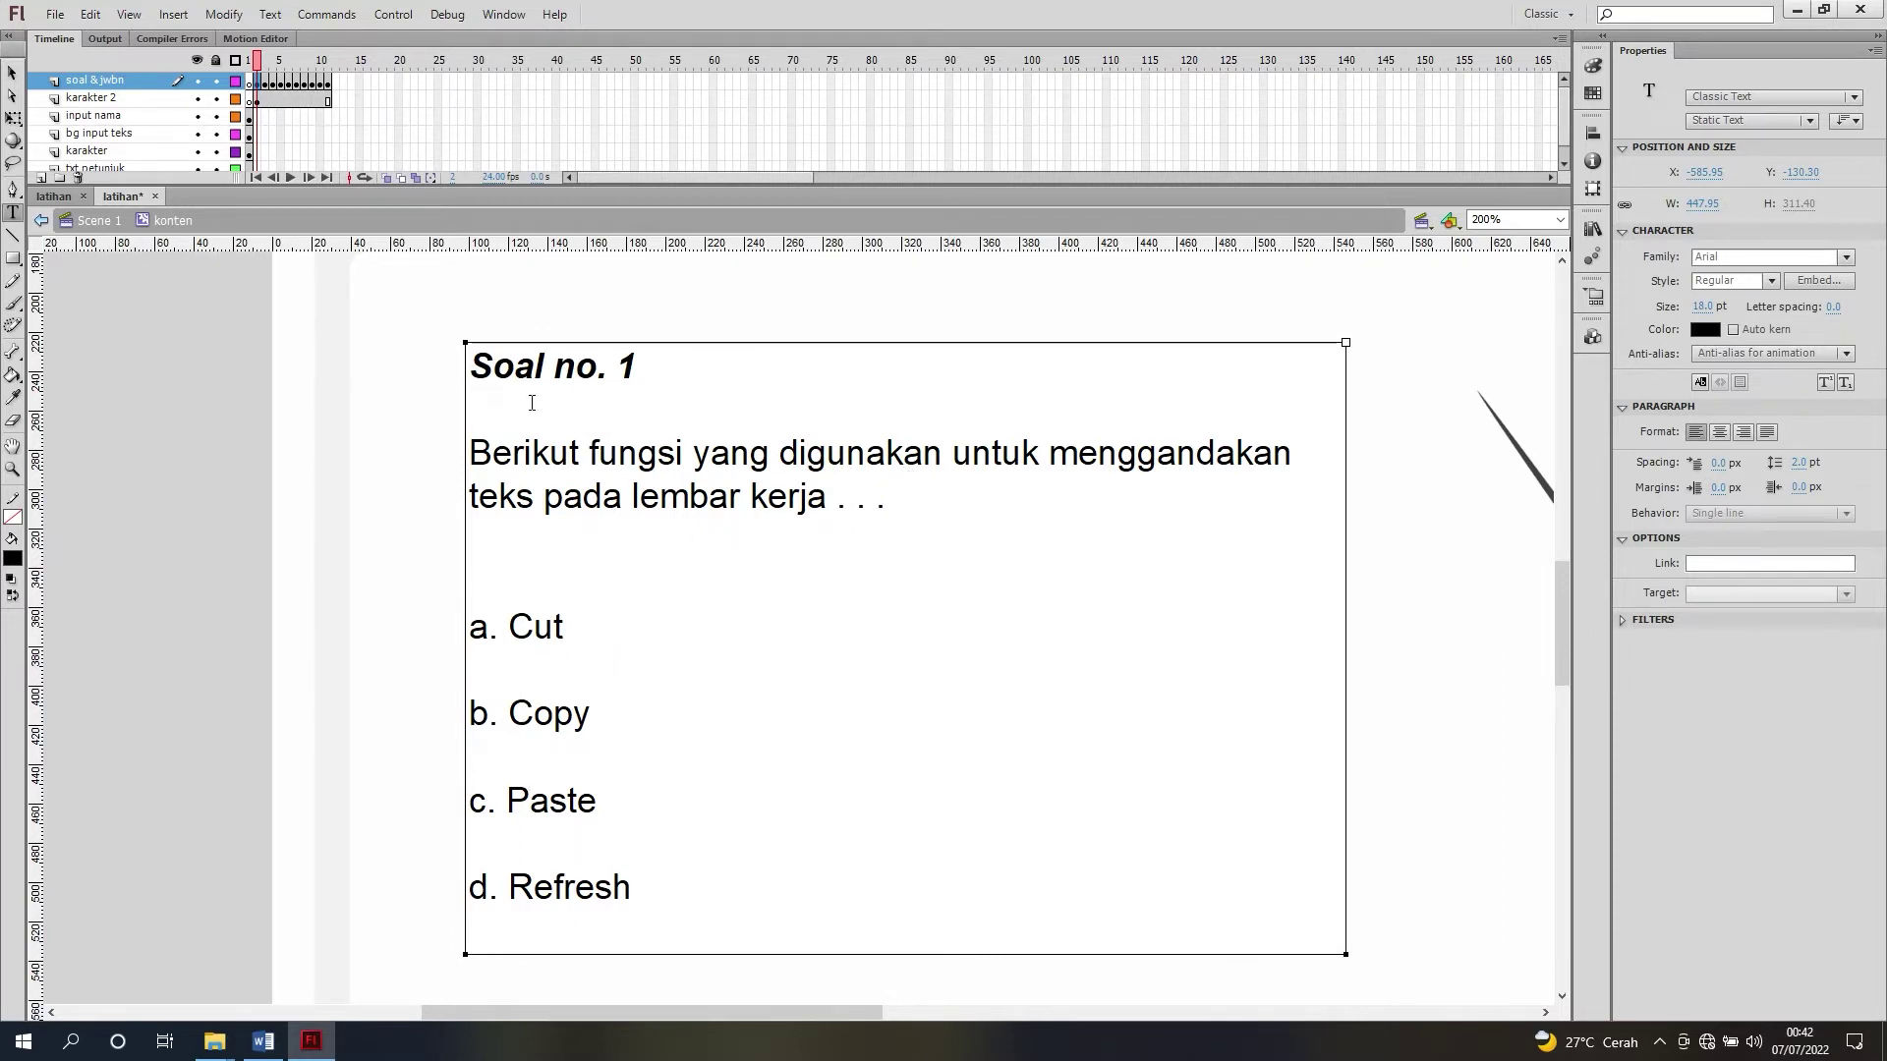
Step: On frame 3, add a blank line below the "Soal no. 2" heading and another above its answer options
click(266, 82)
click(633, 368)
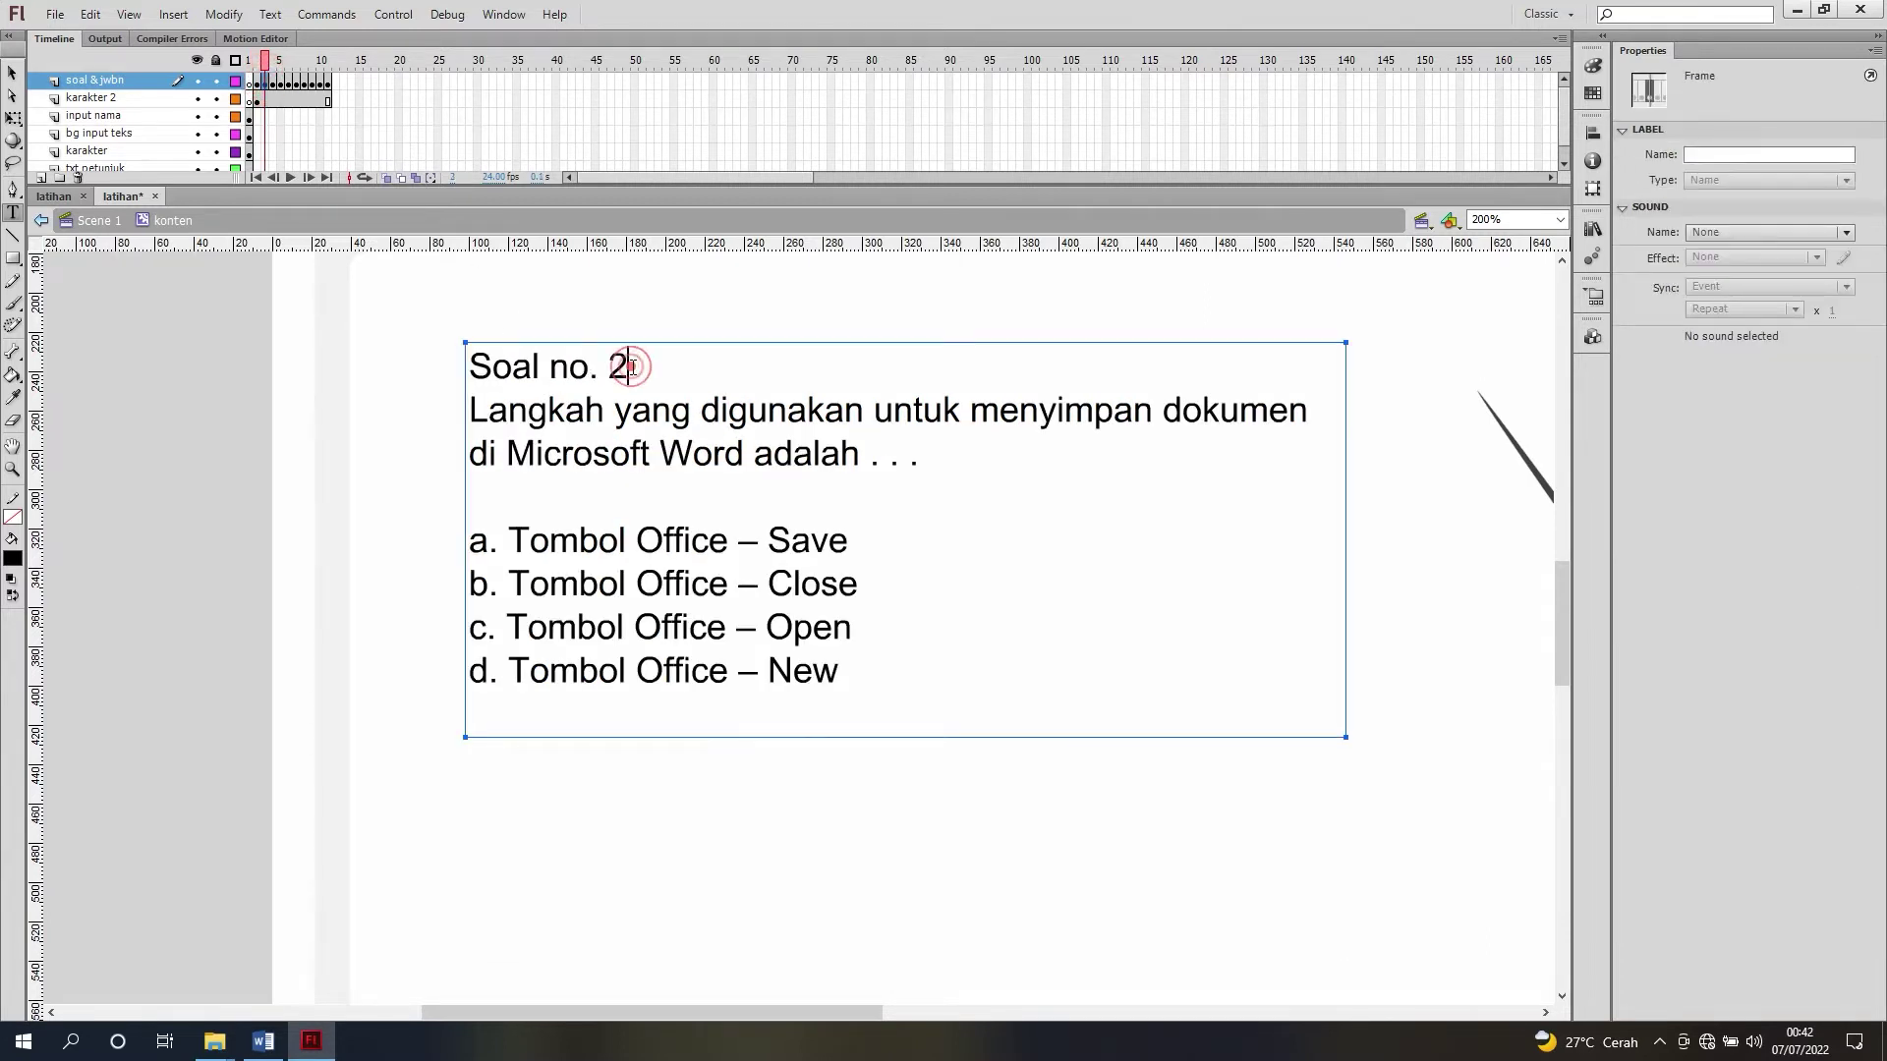
key(Return)
click(589, 531)
key(Return)
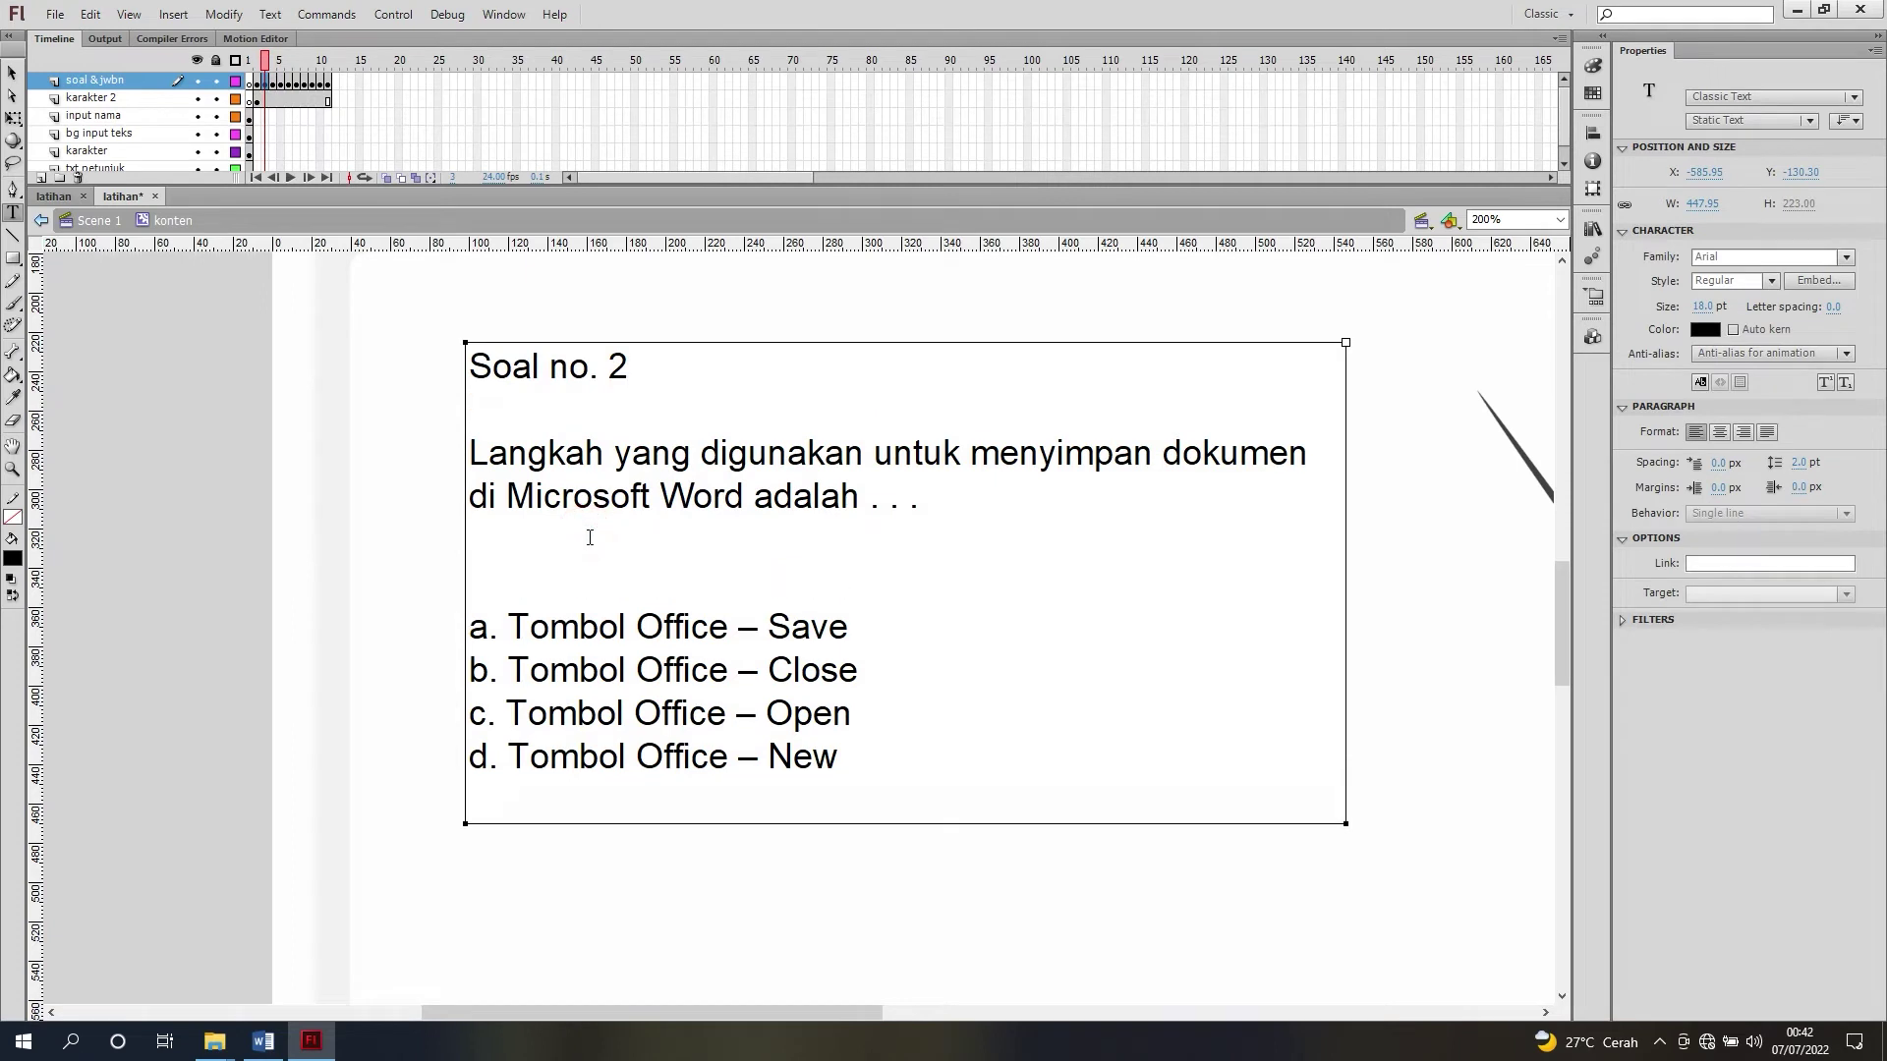
Step: Insert a blank line between each of question 2's answer options a to d
click(869, 627)
key(Return)
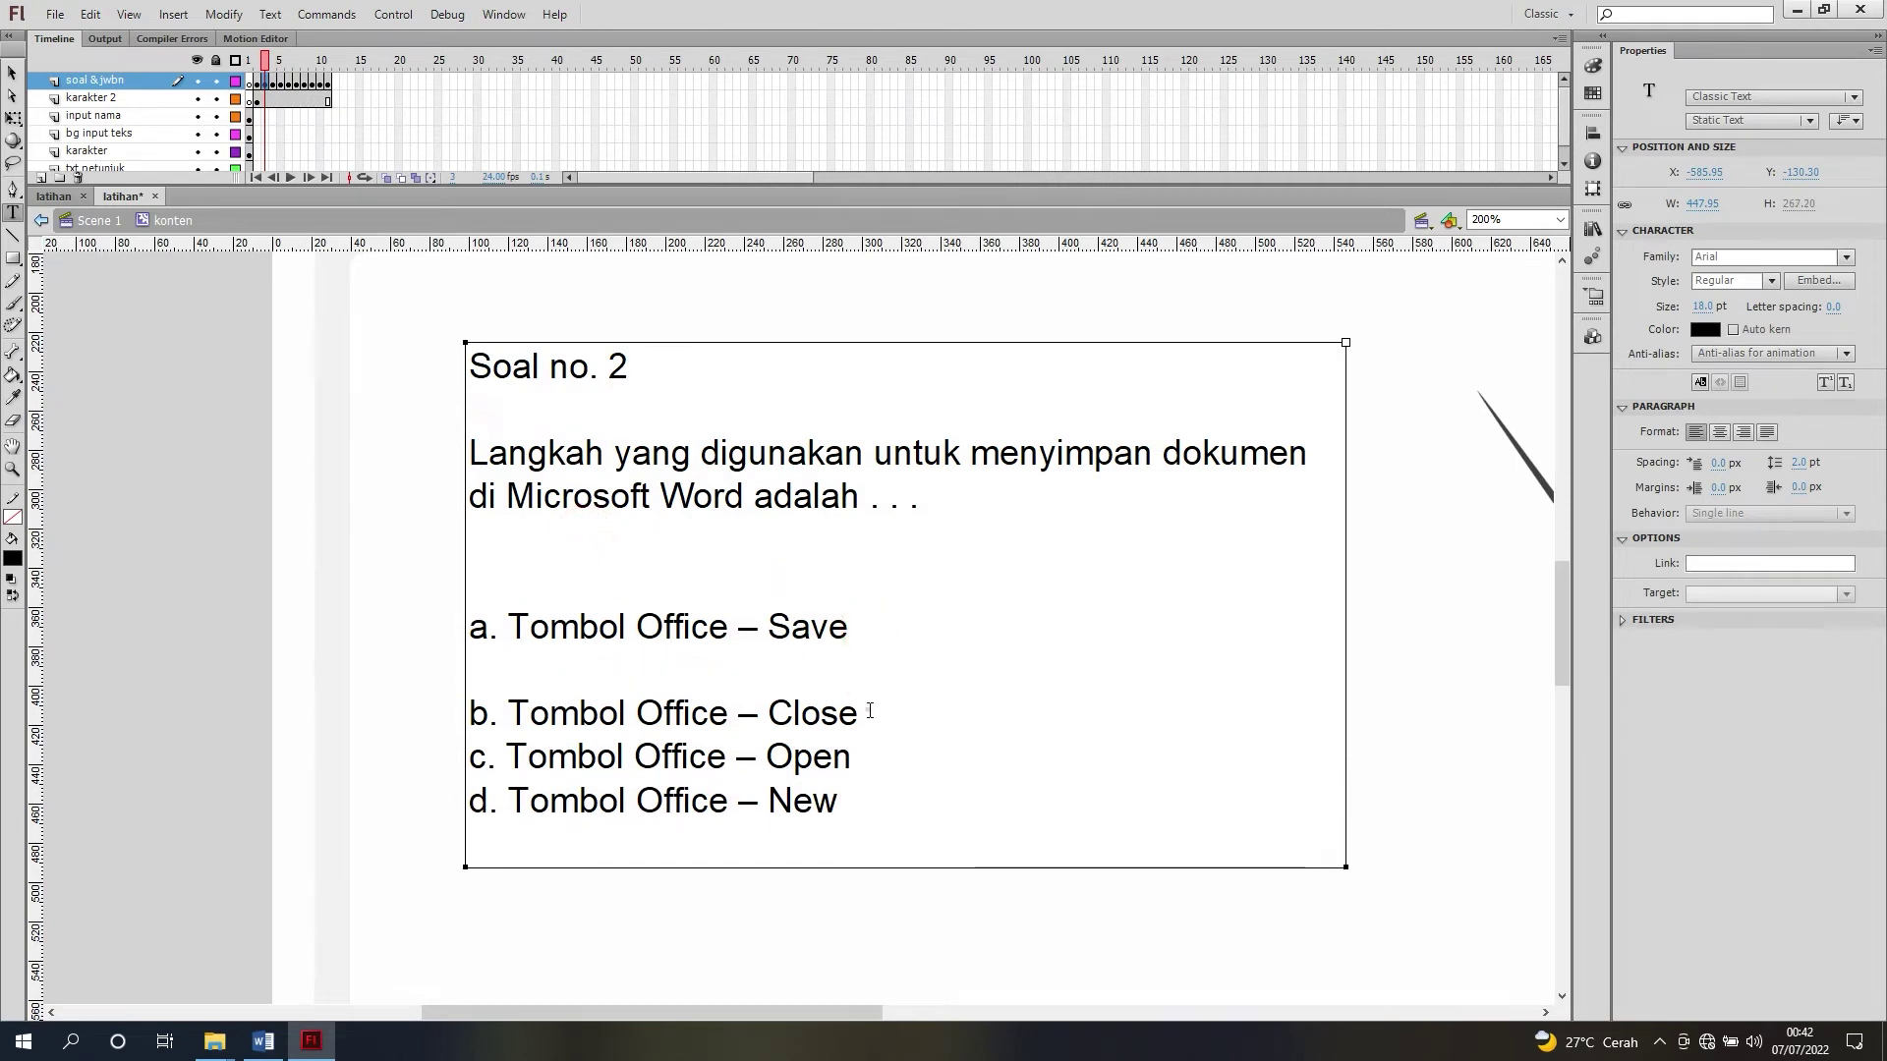
click(870, 711)
key(Return)
click(859, 799)
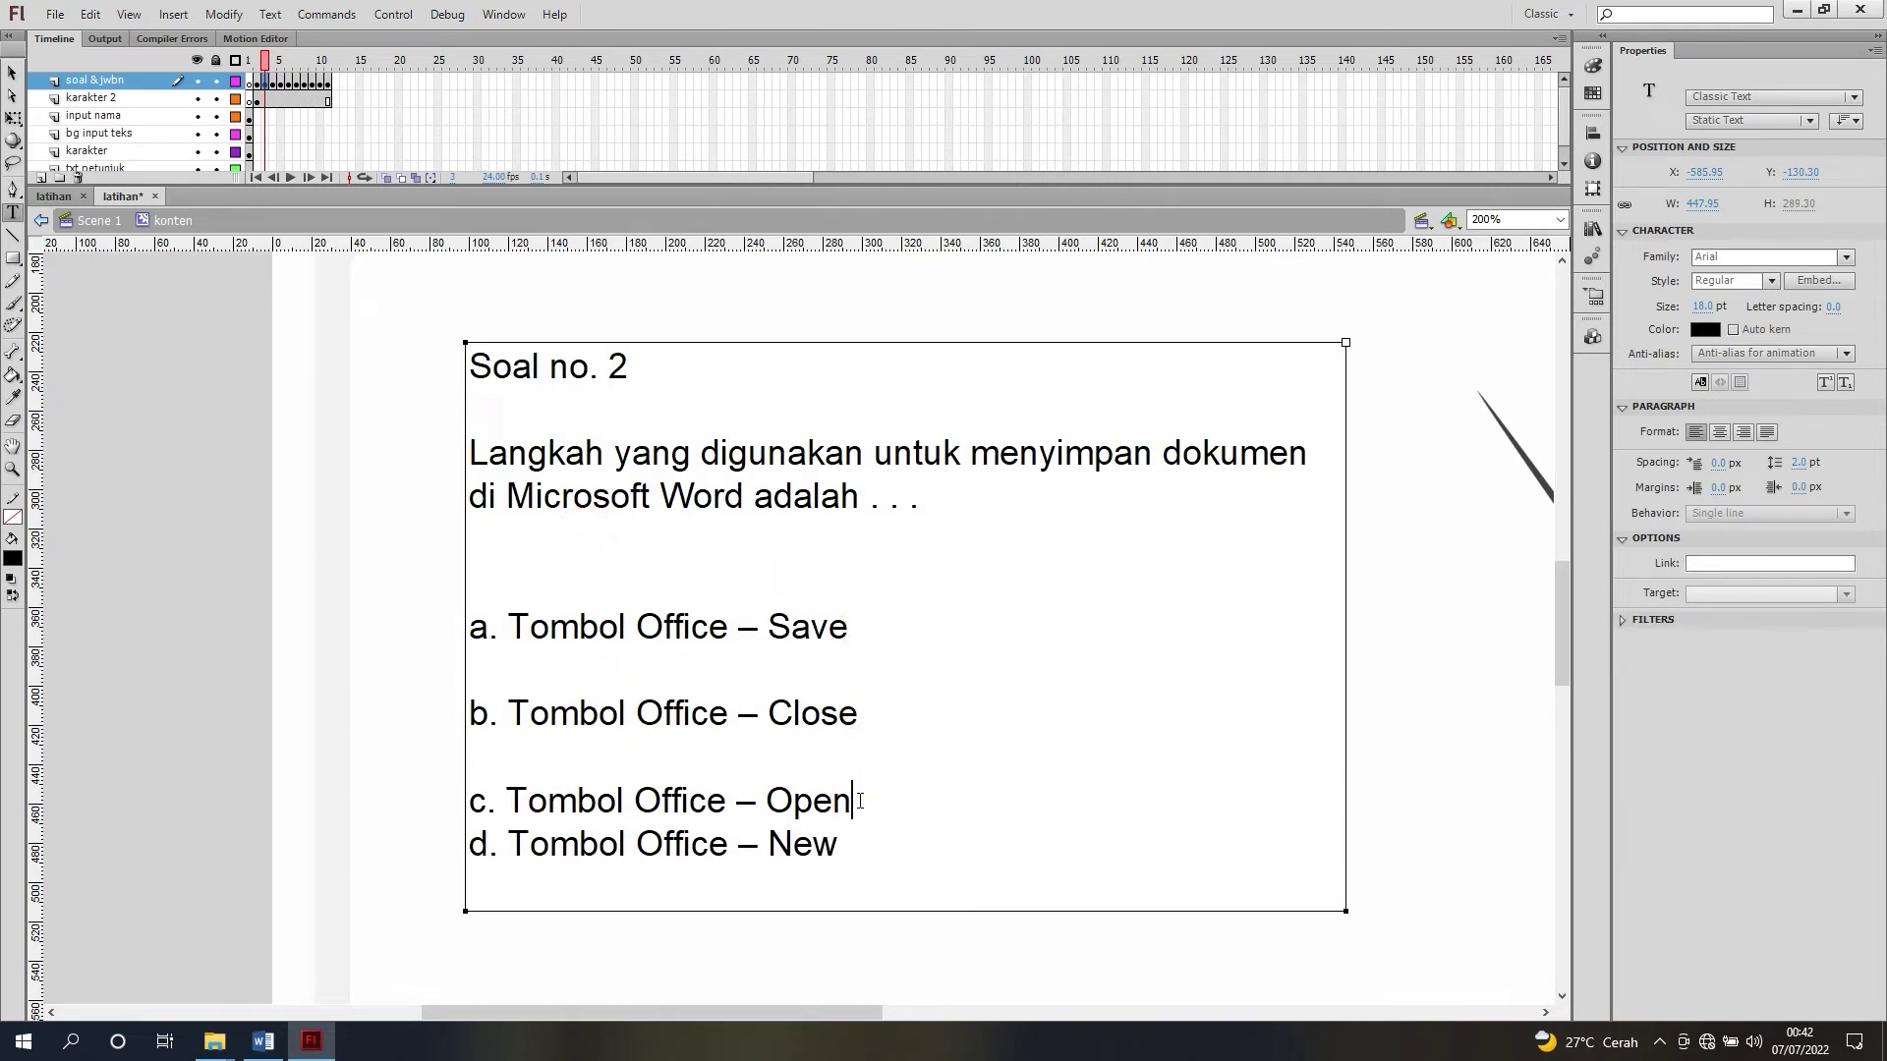
key(Return)
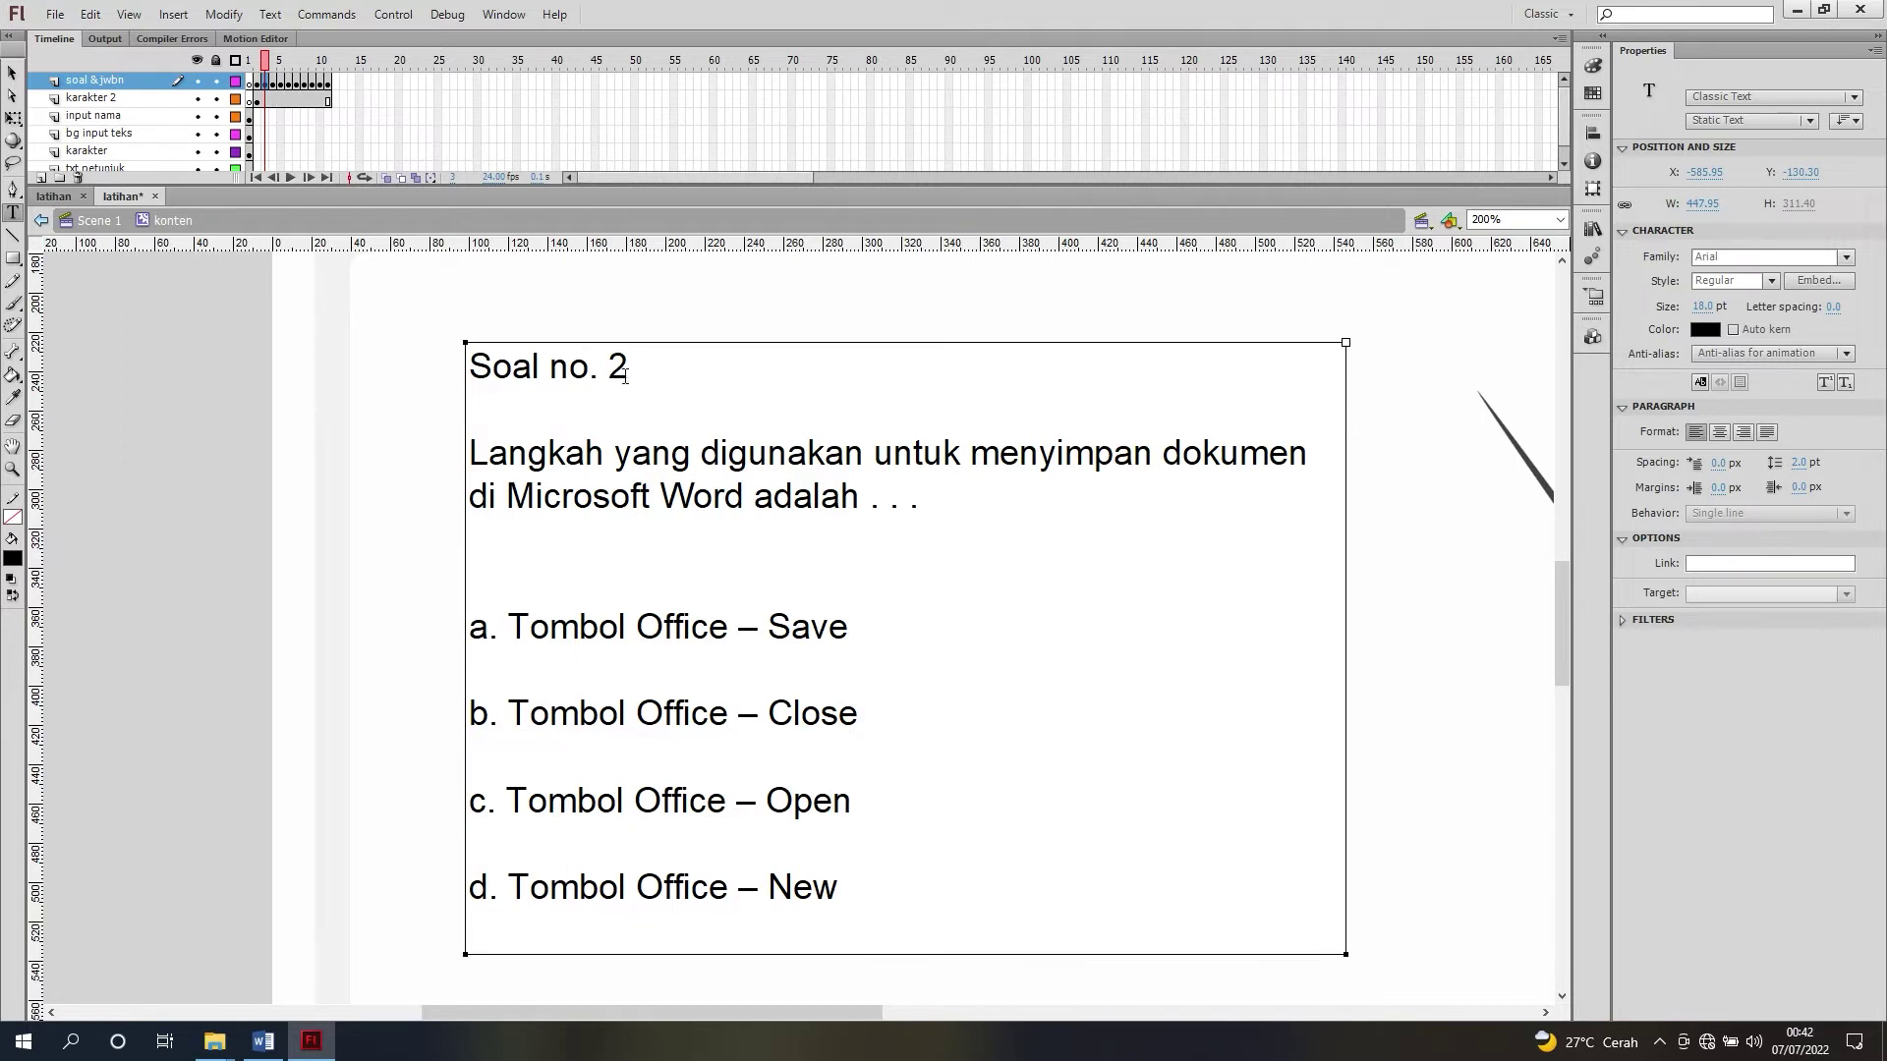
Step: Set the "Soal no. 2" heading to Bold Italic and finish editing the text box
drag(625, 371, 470, 367)
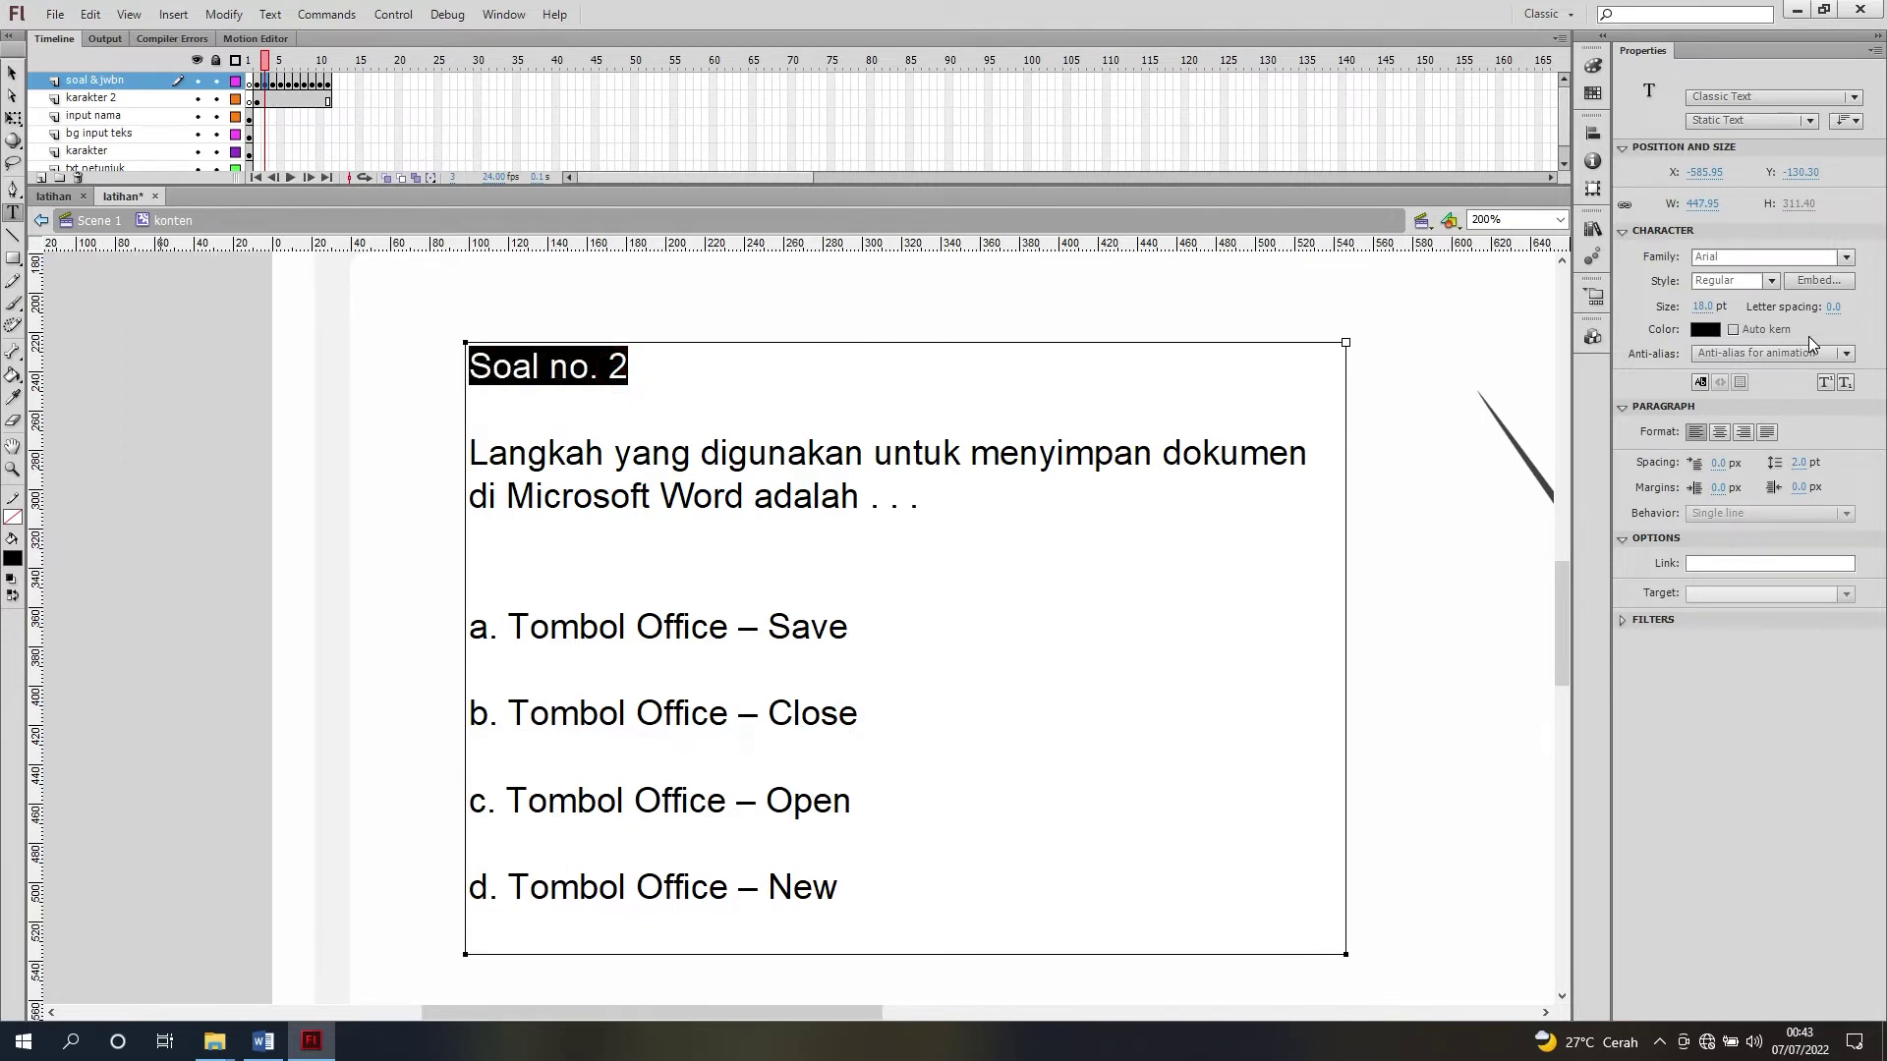
click(1771, 282)
click(1726, 436)
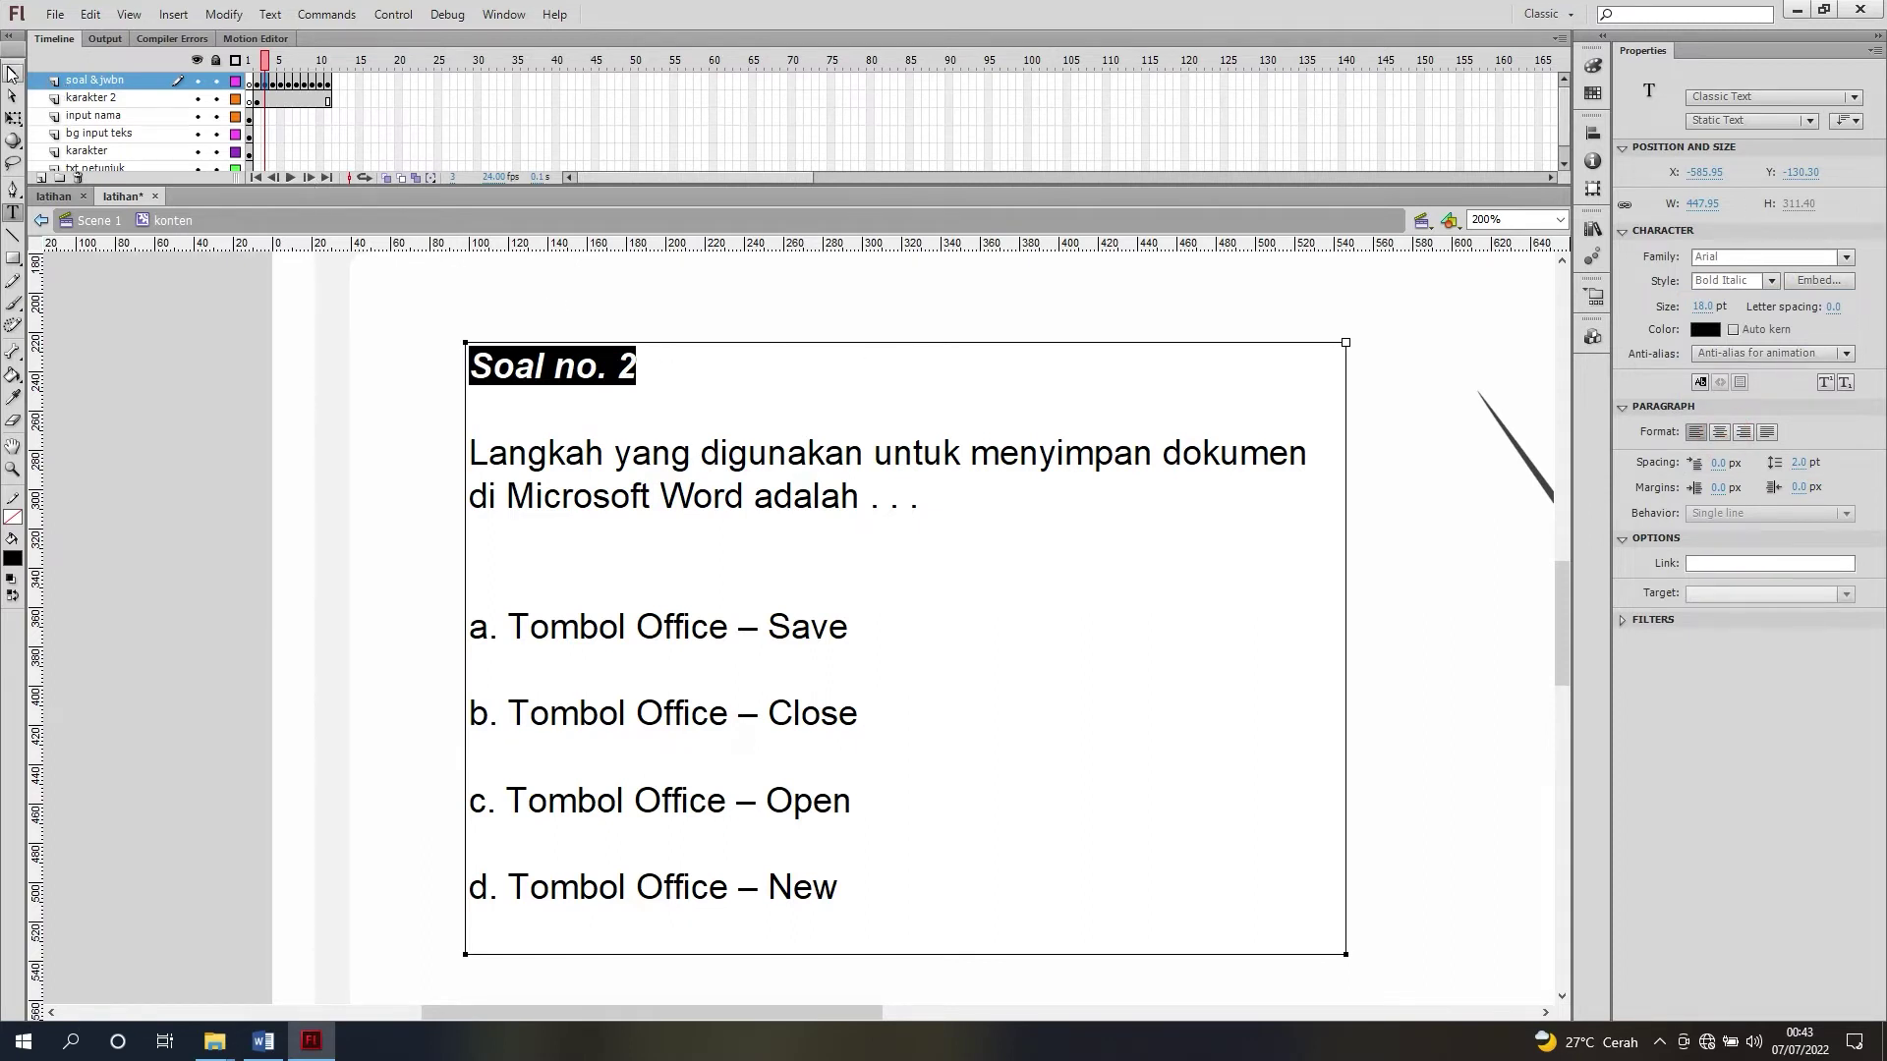
key(Escape)
click(258, 63)
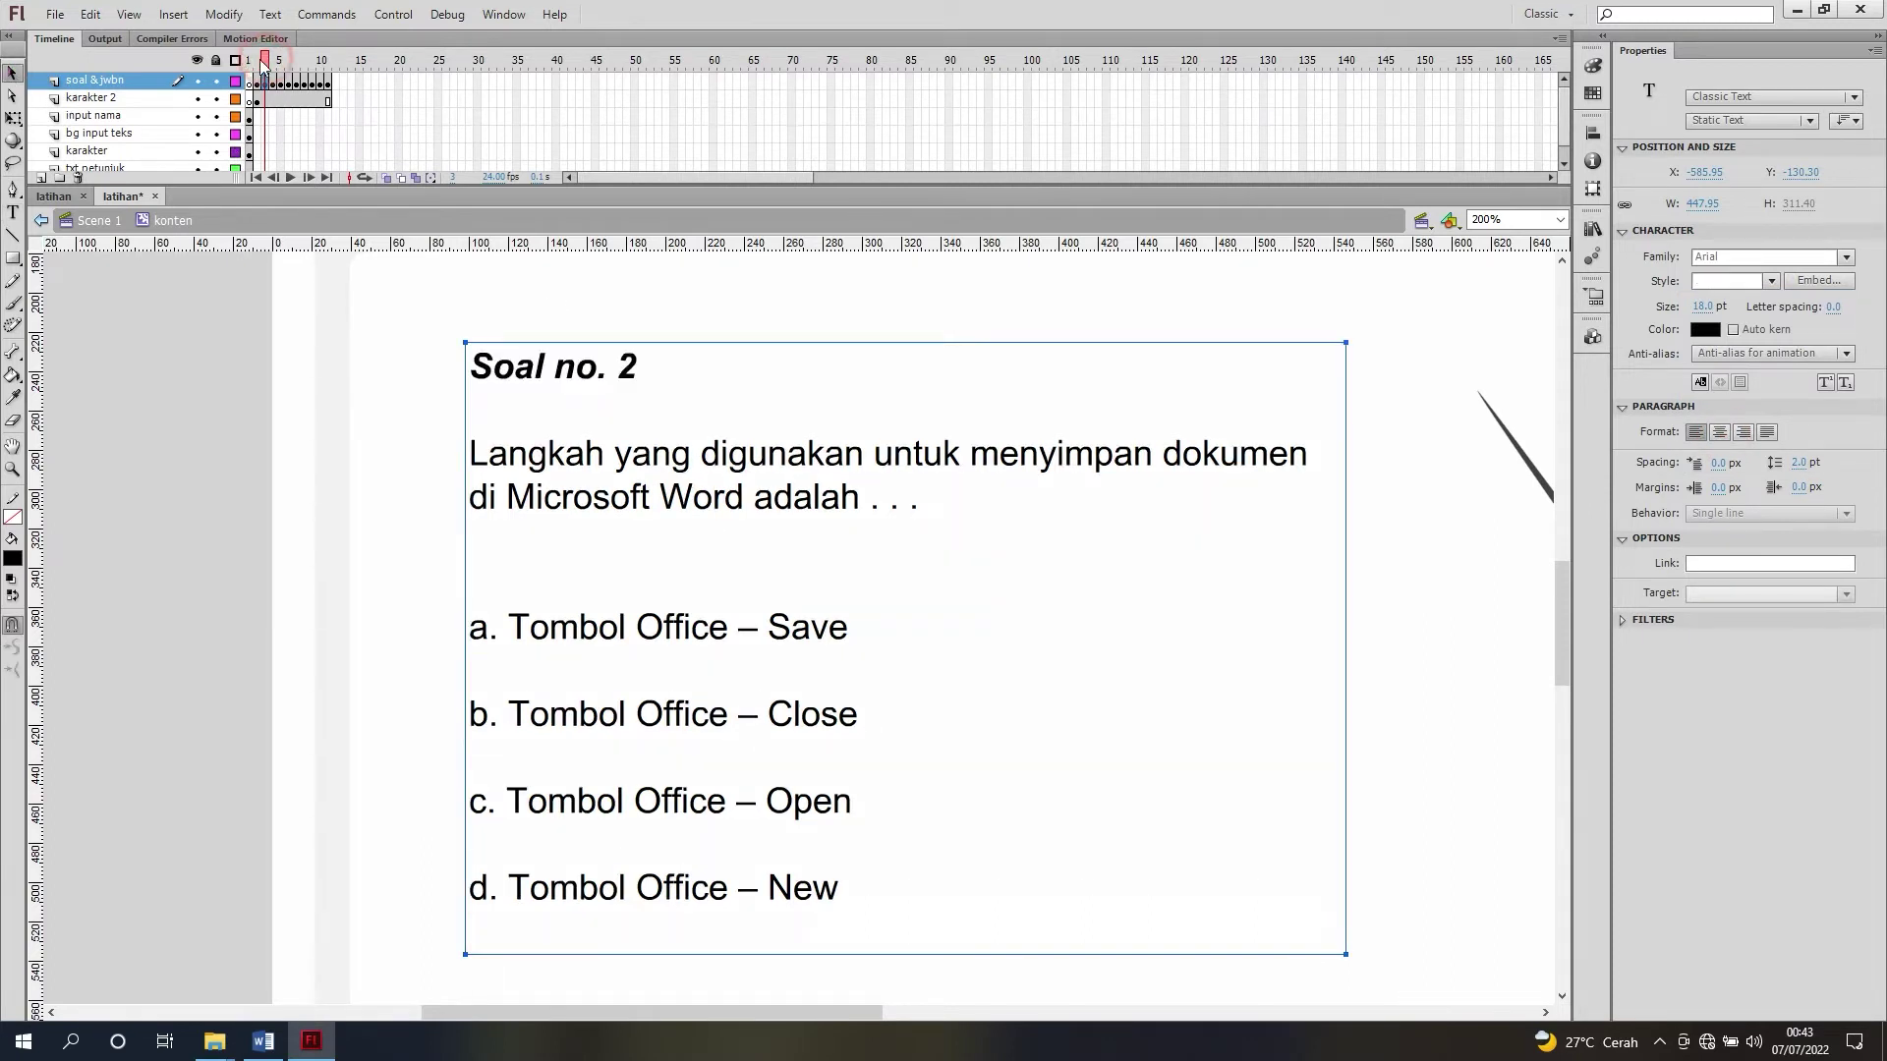
drag(258, 63, 264, 62)
click(652, 539)
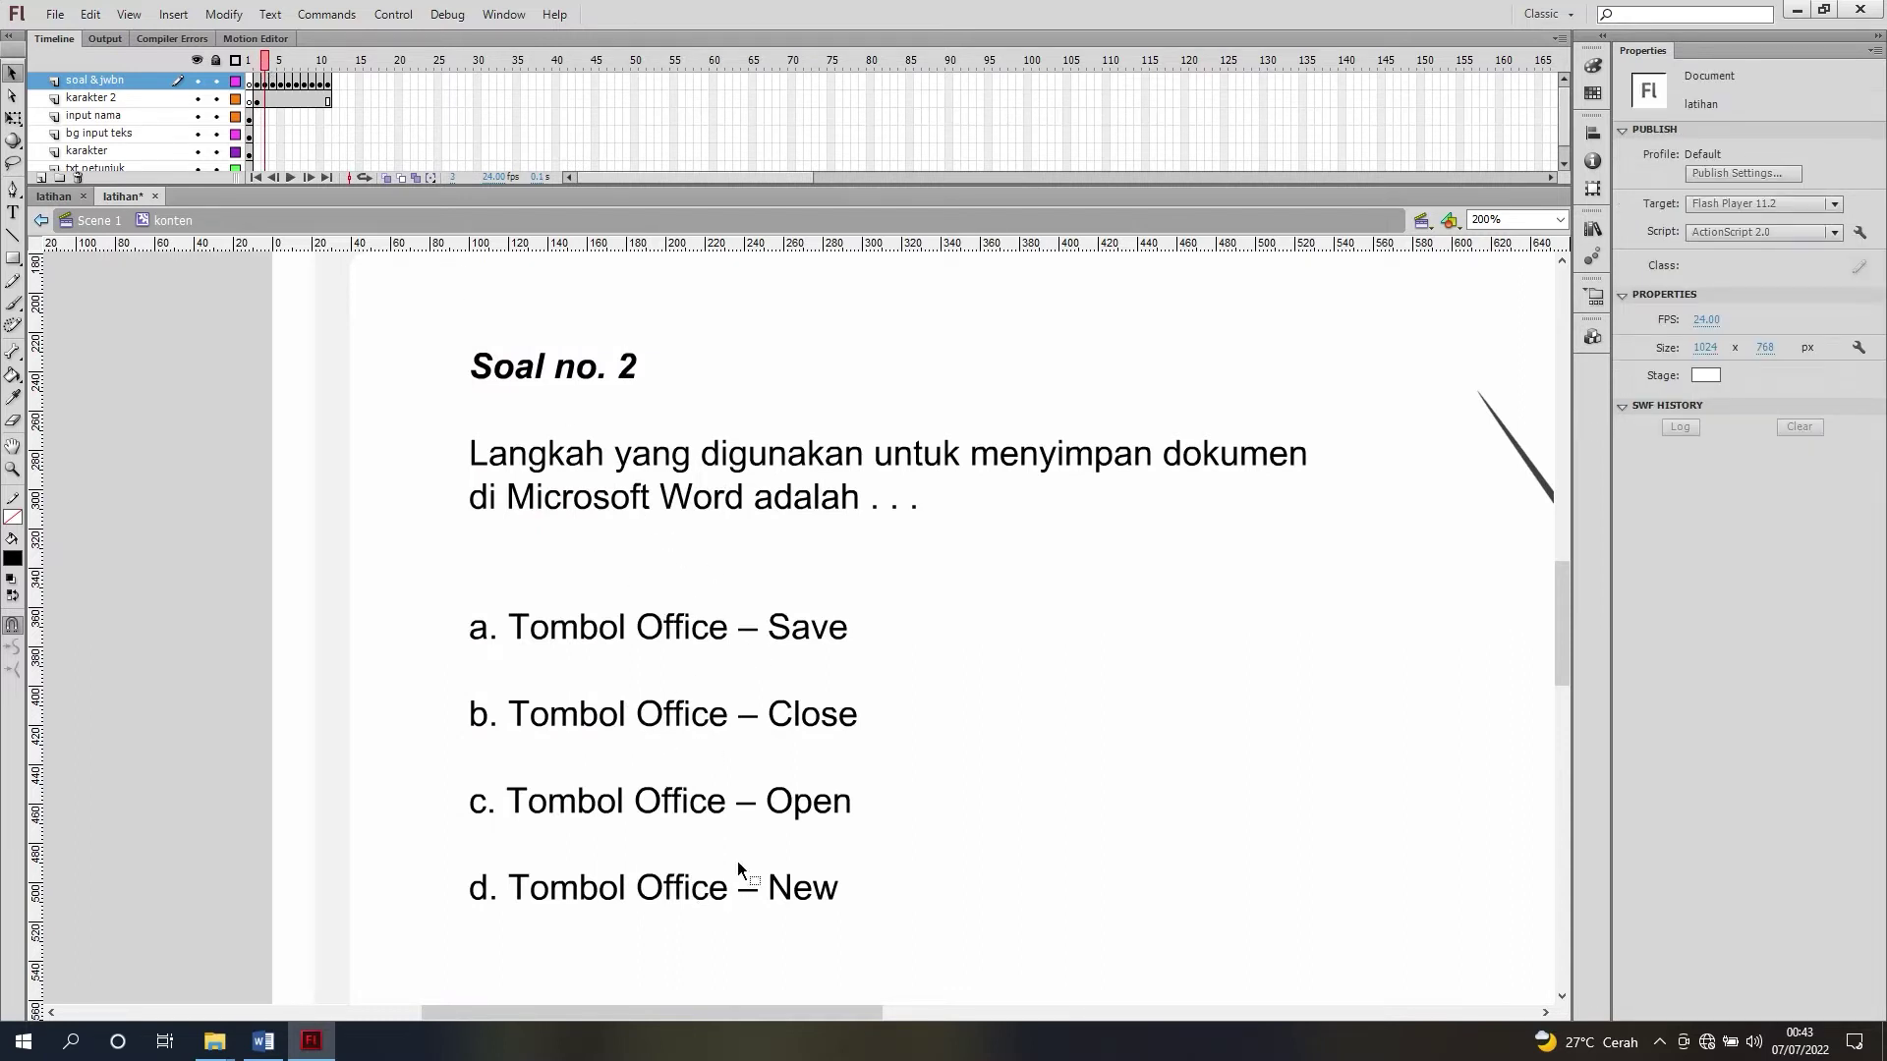
Step: On frame 4, add a blank line below the "Soal no. 3" heading and another above its answer options
key(t)
click(275, 74)
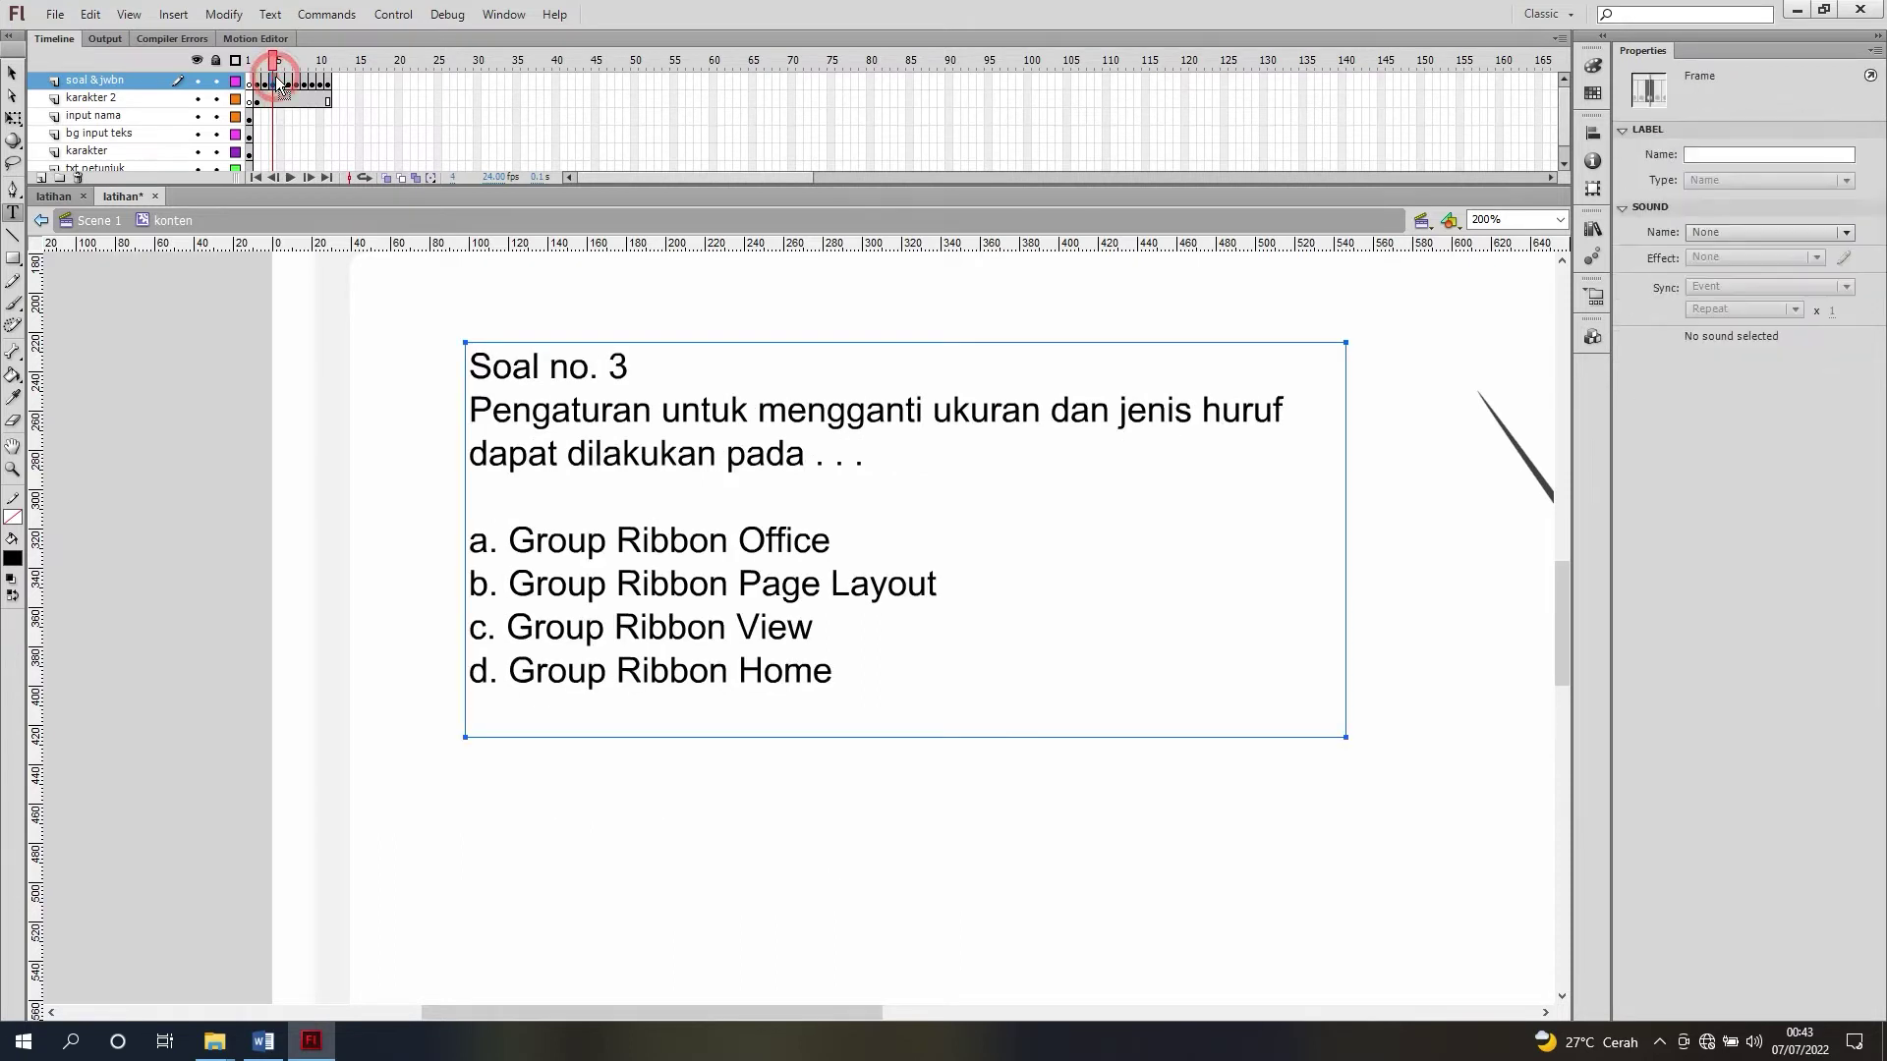
click(634, 365)
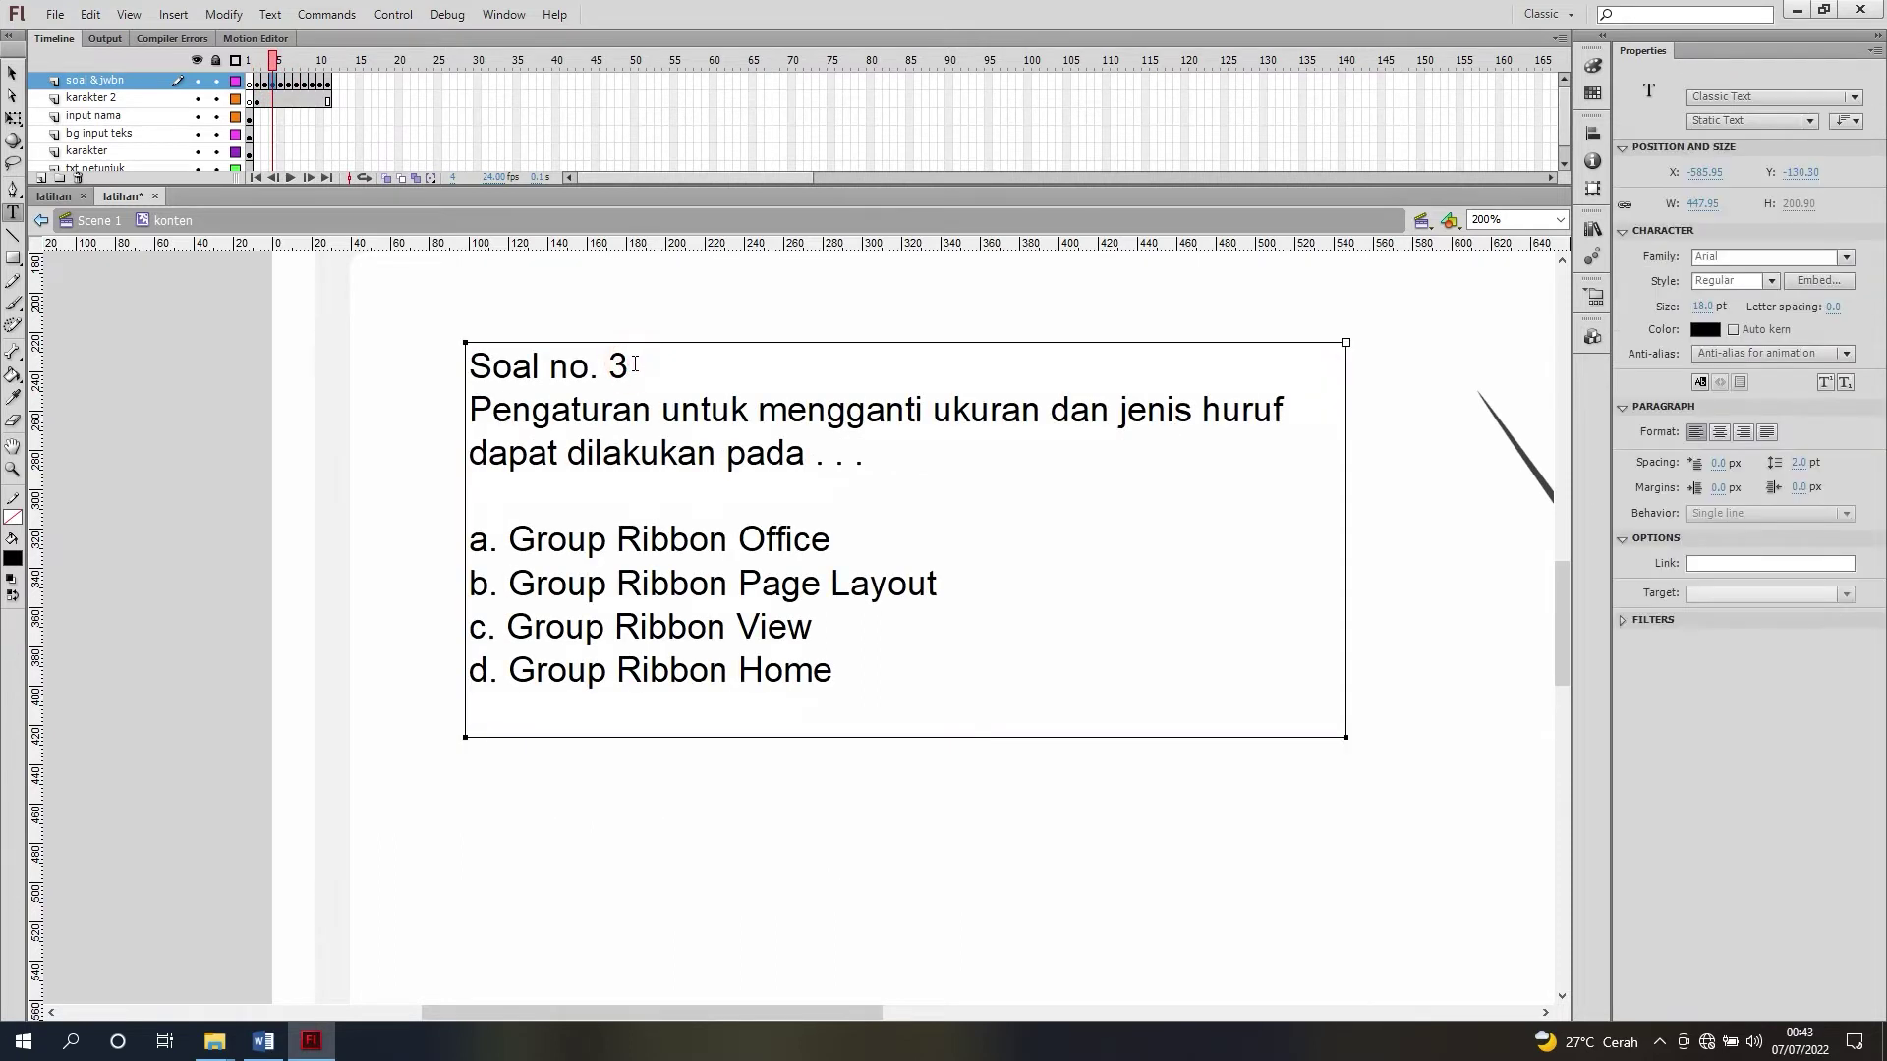
key(Return)
click(602, 540)
key(Return)
Step: Insert a blank line between each of question 3's answer options a to d
click(835, 627)
key(Return)
click(966, 713)
key(Return)
click(816, 801)
key(Return)
Step: Set the "Soal no. 3" heading to the Bold Italic style
drag(635, 366, 469, 366)
click(1771, 281)
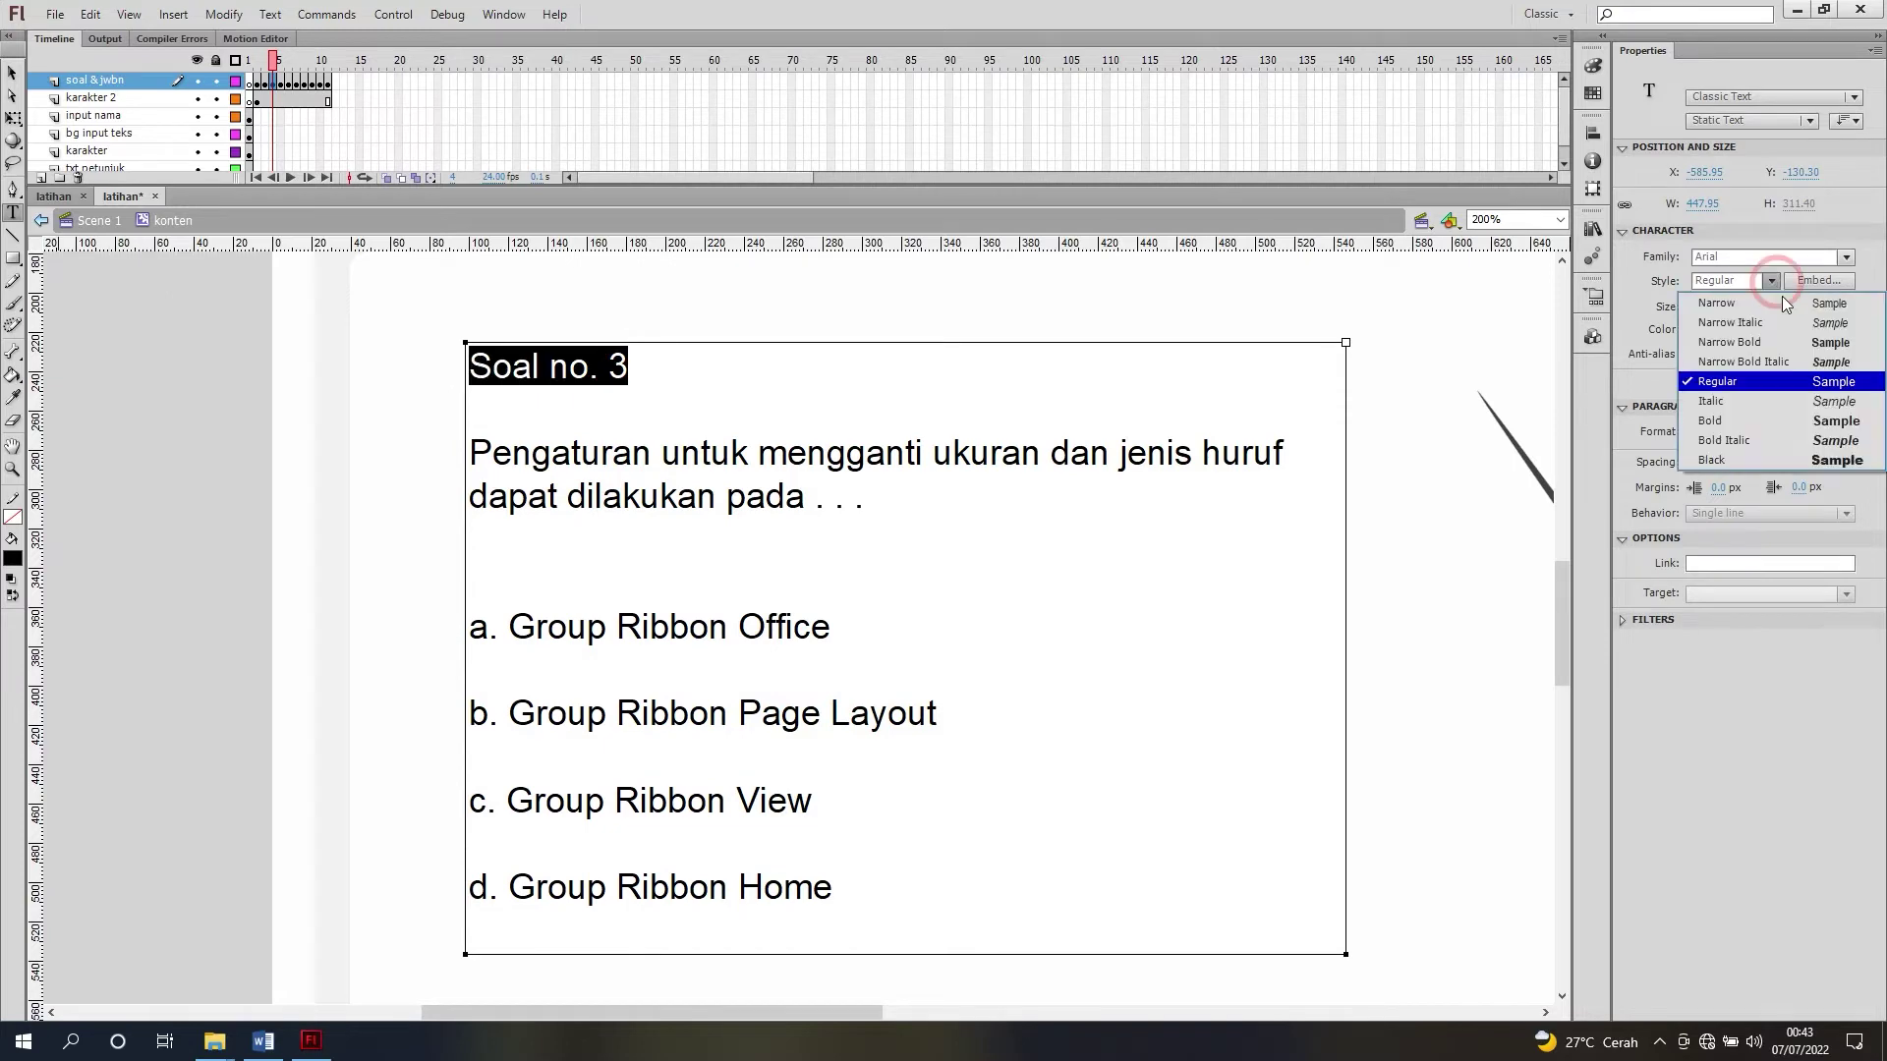
click(1740, 432)
Step: On frame 5, add a blank line below the "Soal no. 4" heading and set the heading to Bold Italic
click(280, 79)
click(631, 368)
drag(631, 368, 470, 365)
click(1772, 281)
click(1737, 442)
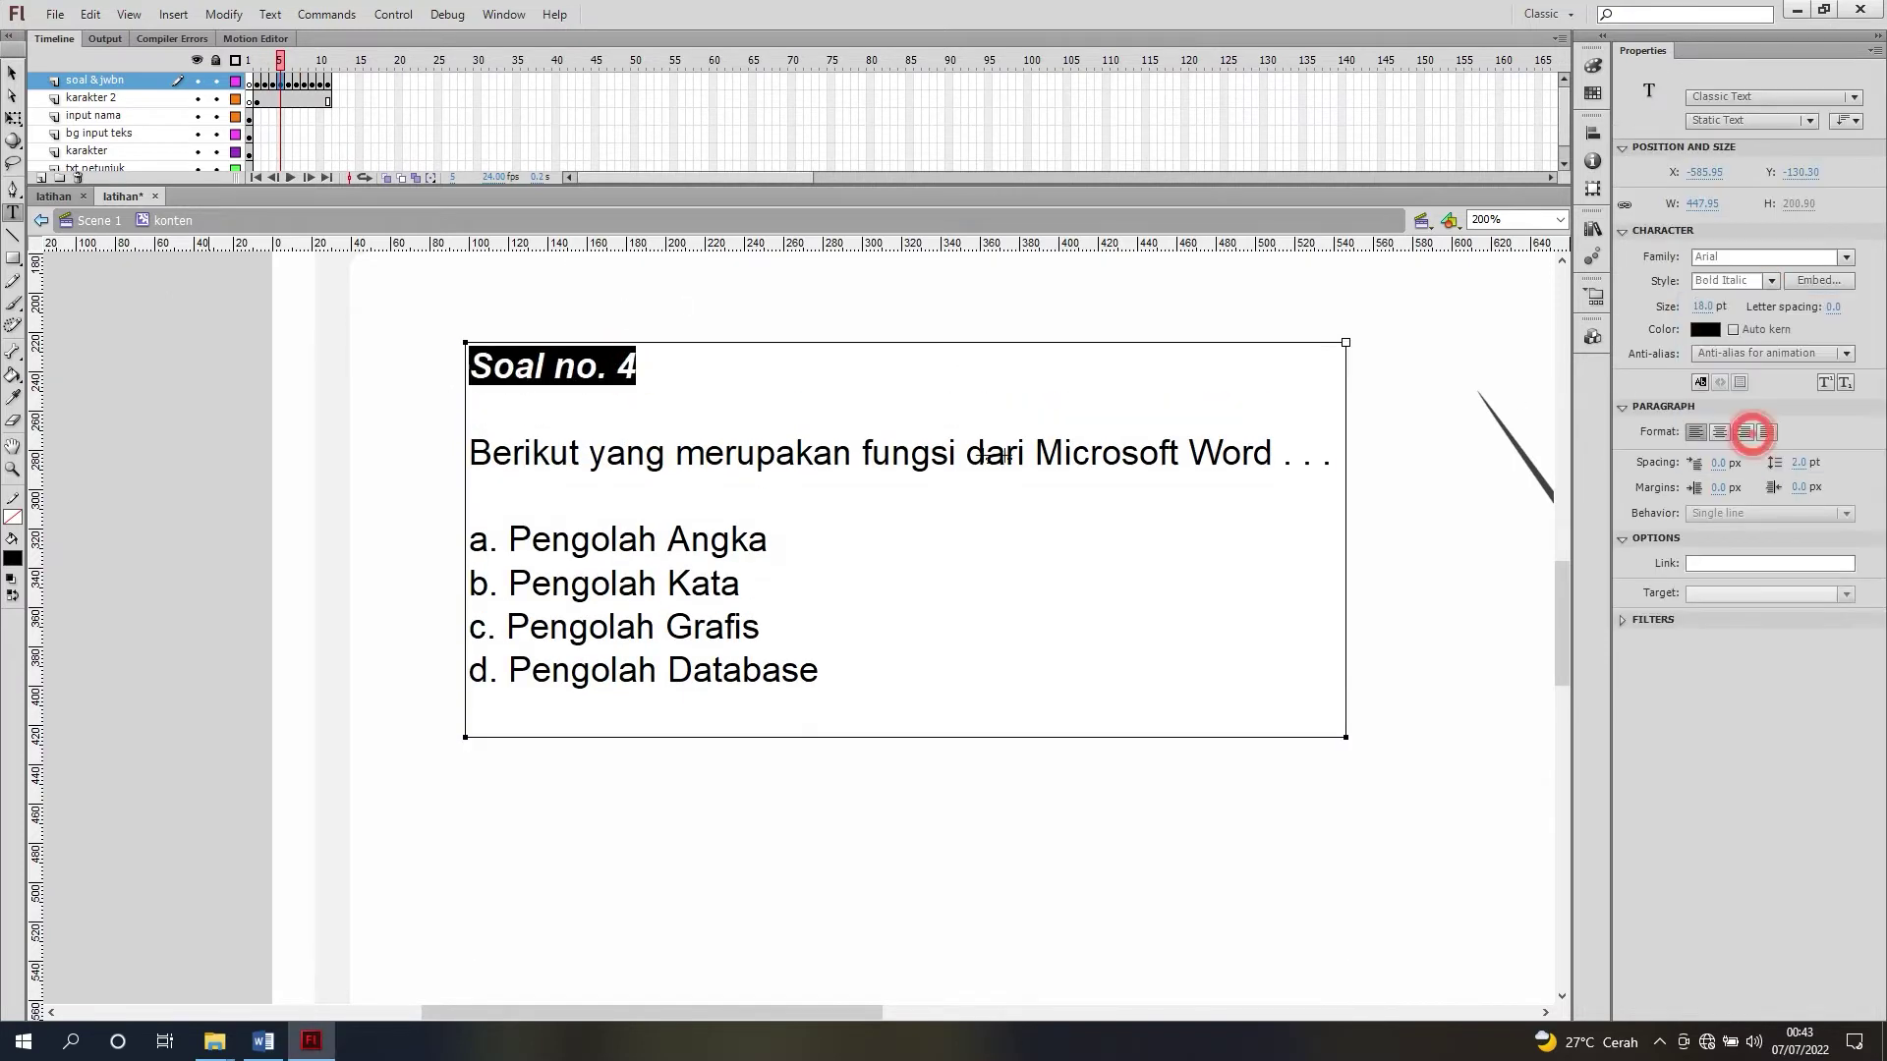
Step: Insert three more blank lines between question 4's text and its answer options
click(632, 491)
key(Return)
key(Return)
key(Return)
Step: Insert blank lines between question 4's answer options and remove one surplus blank line above option a
click(780, 673)
key(Return)
click(742, 756)
key(Return)
click(763, 839)
key(Return)
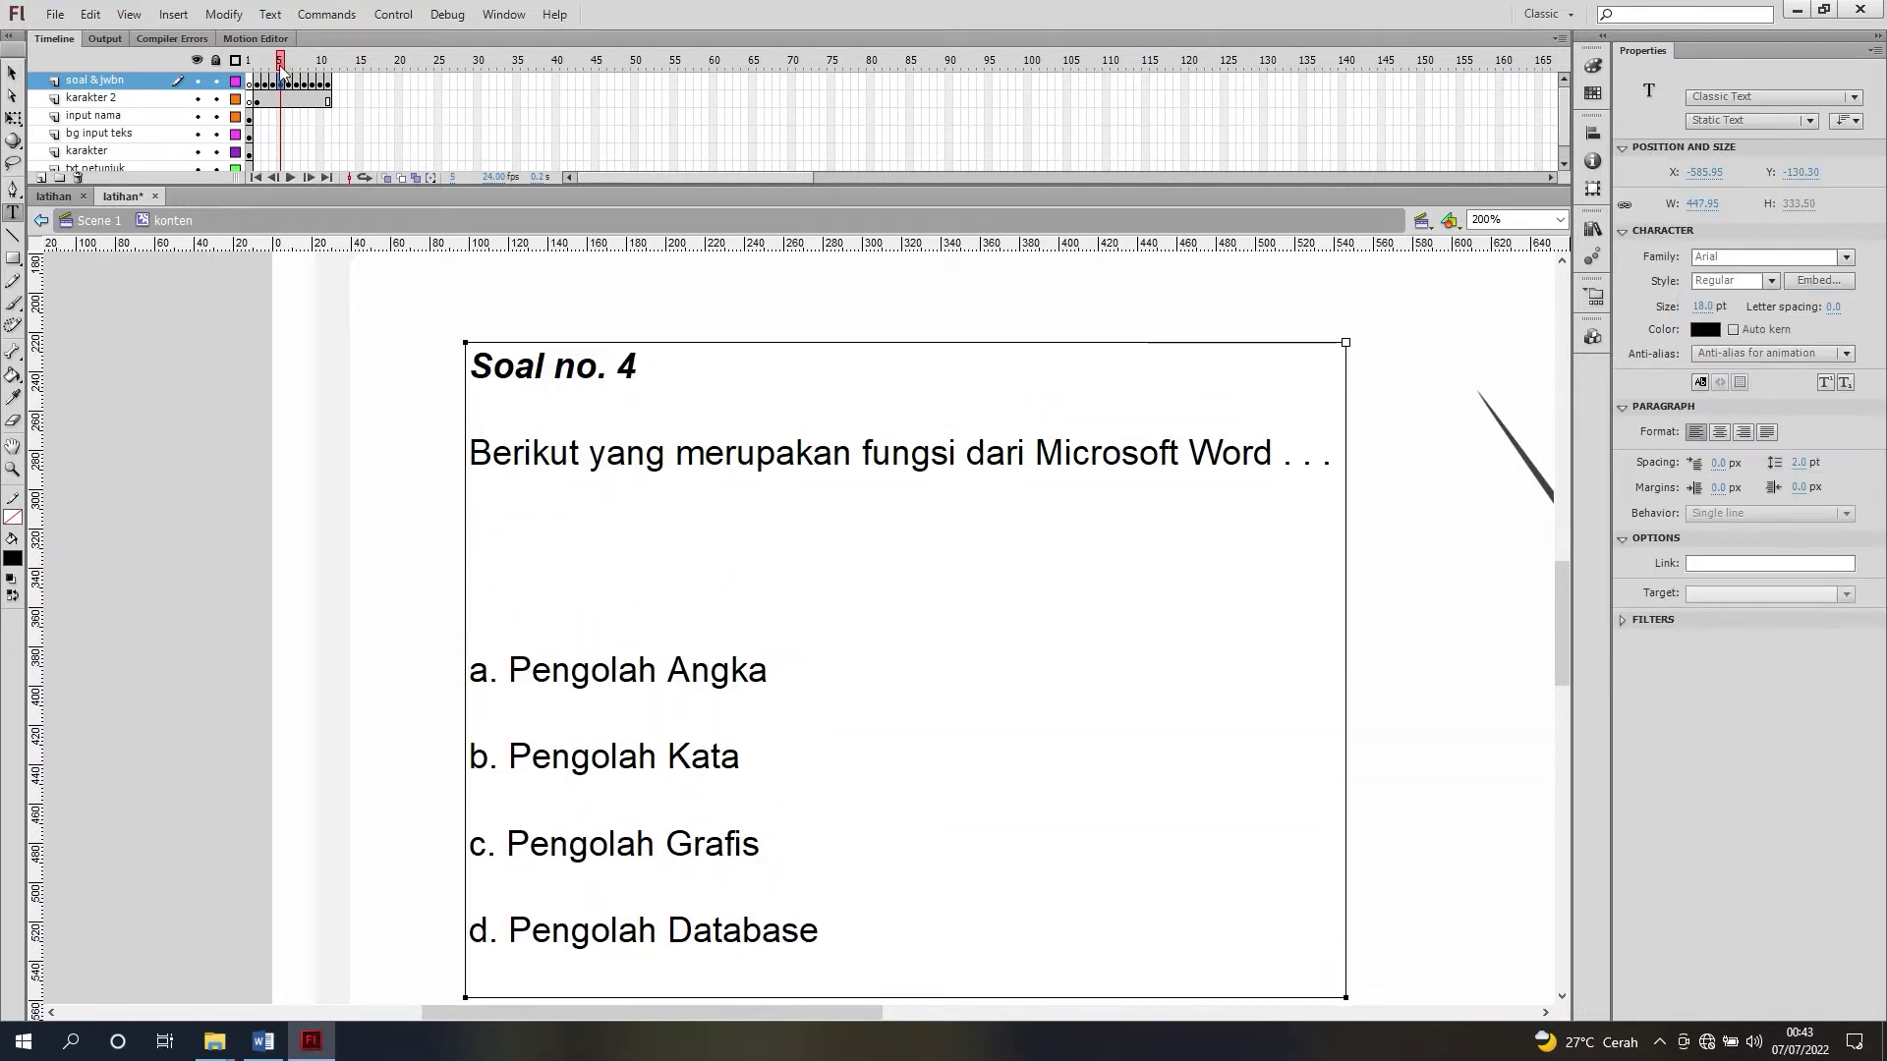
click(510, 603)
key(BackSpace)
click(273, 82)
Step: On frame 6, add a blank line below the "Soal no. 5" heading and another above its answer options
click(288, 84)
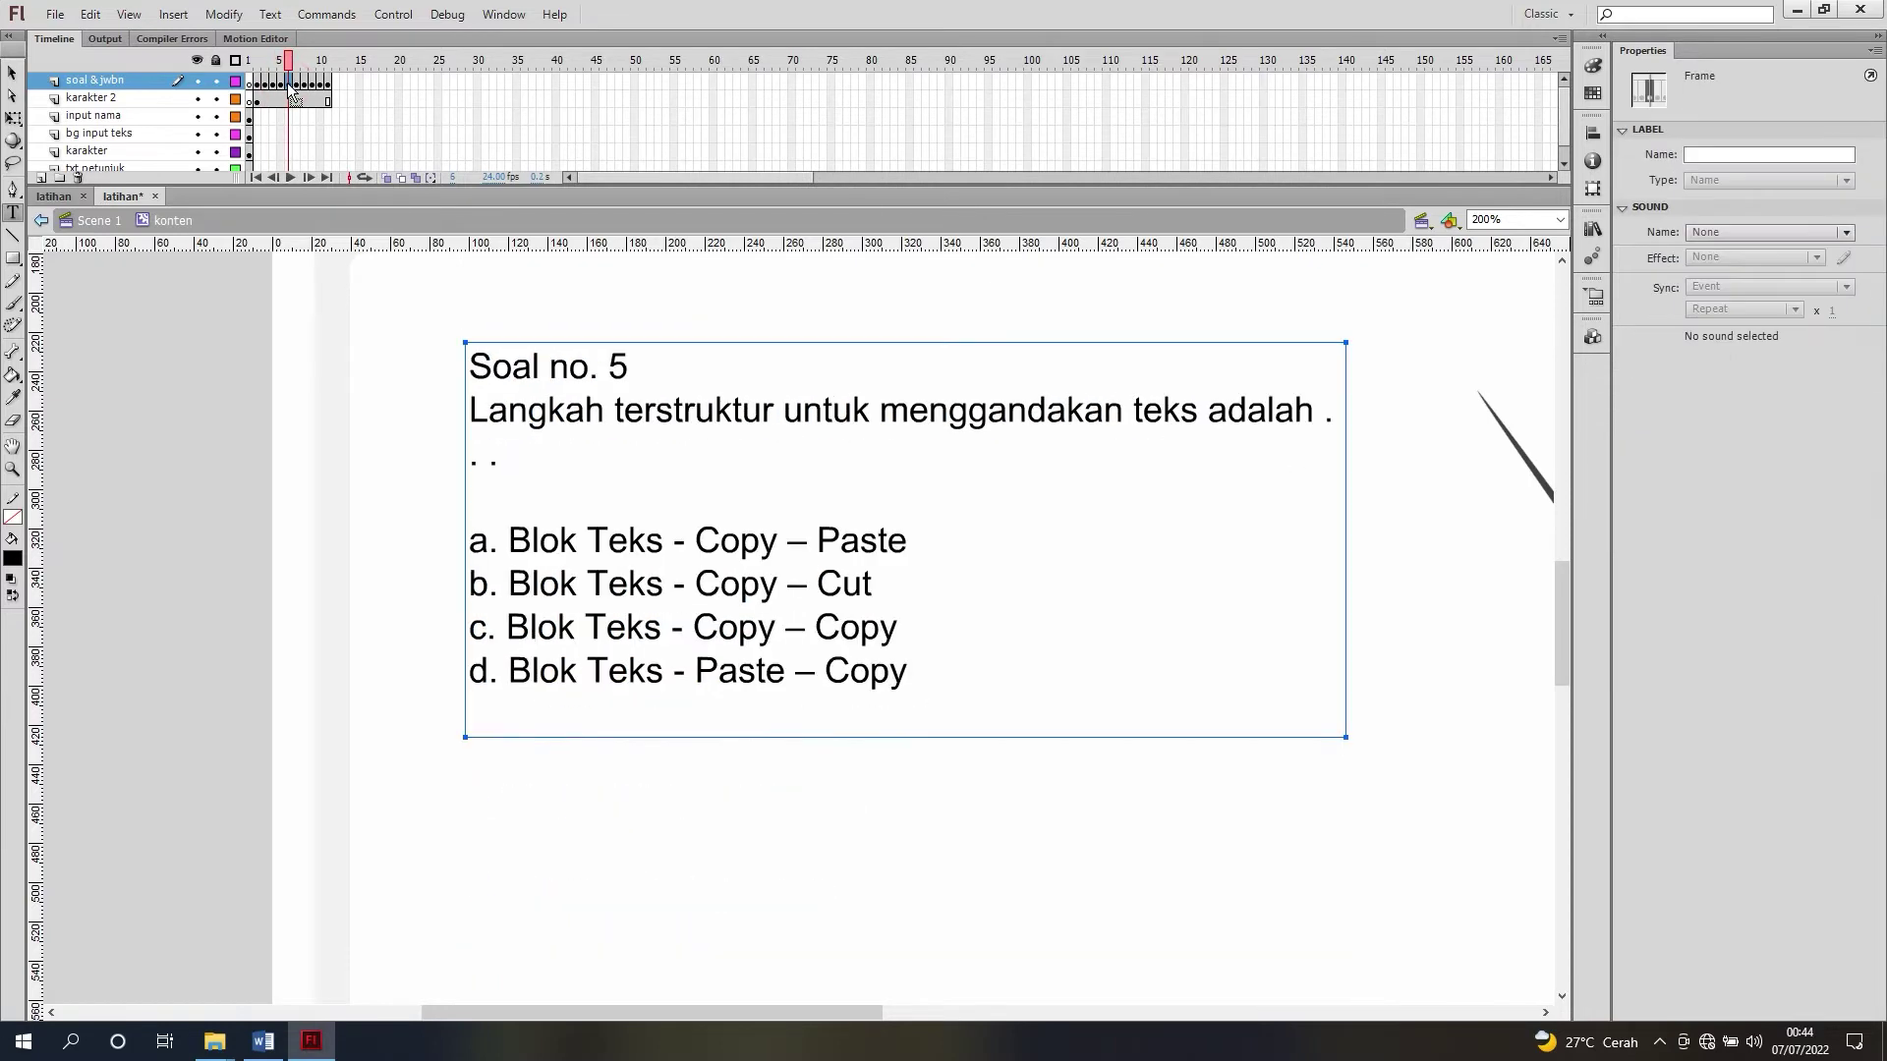
click(637, 369)
click(503, 503)
key(Return)
click(280, 82)
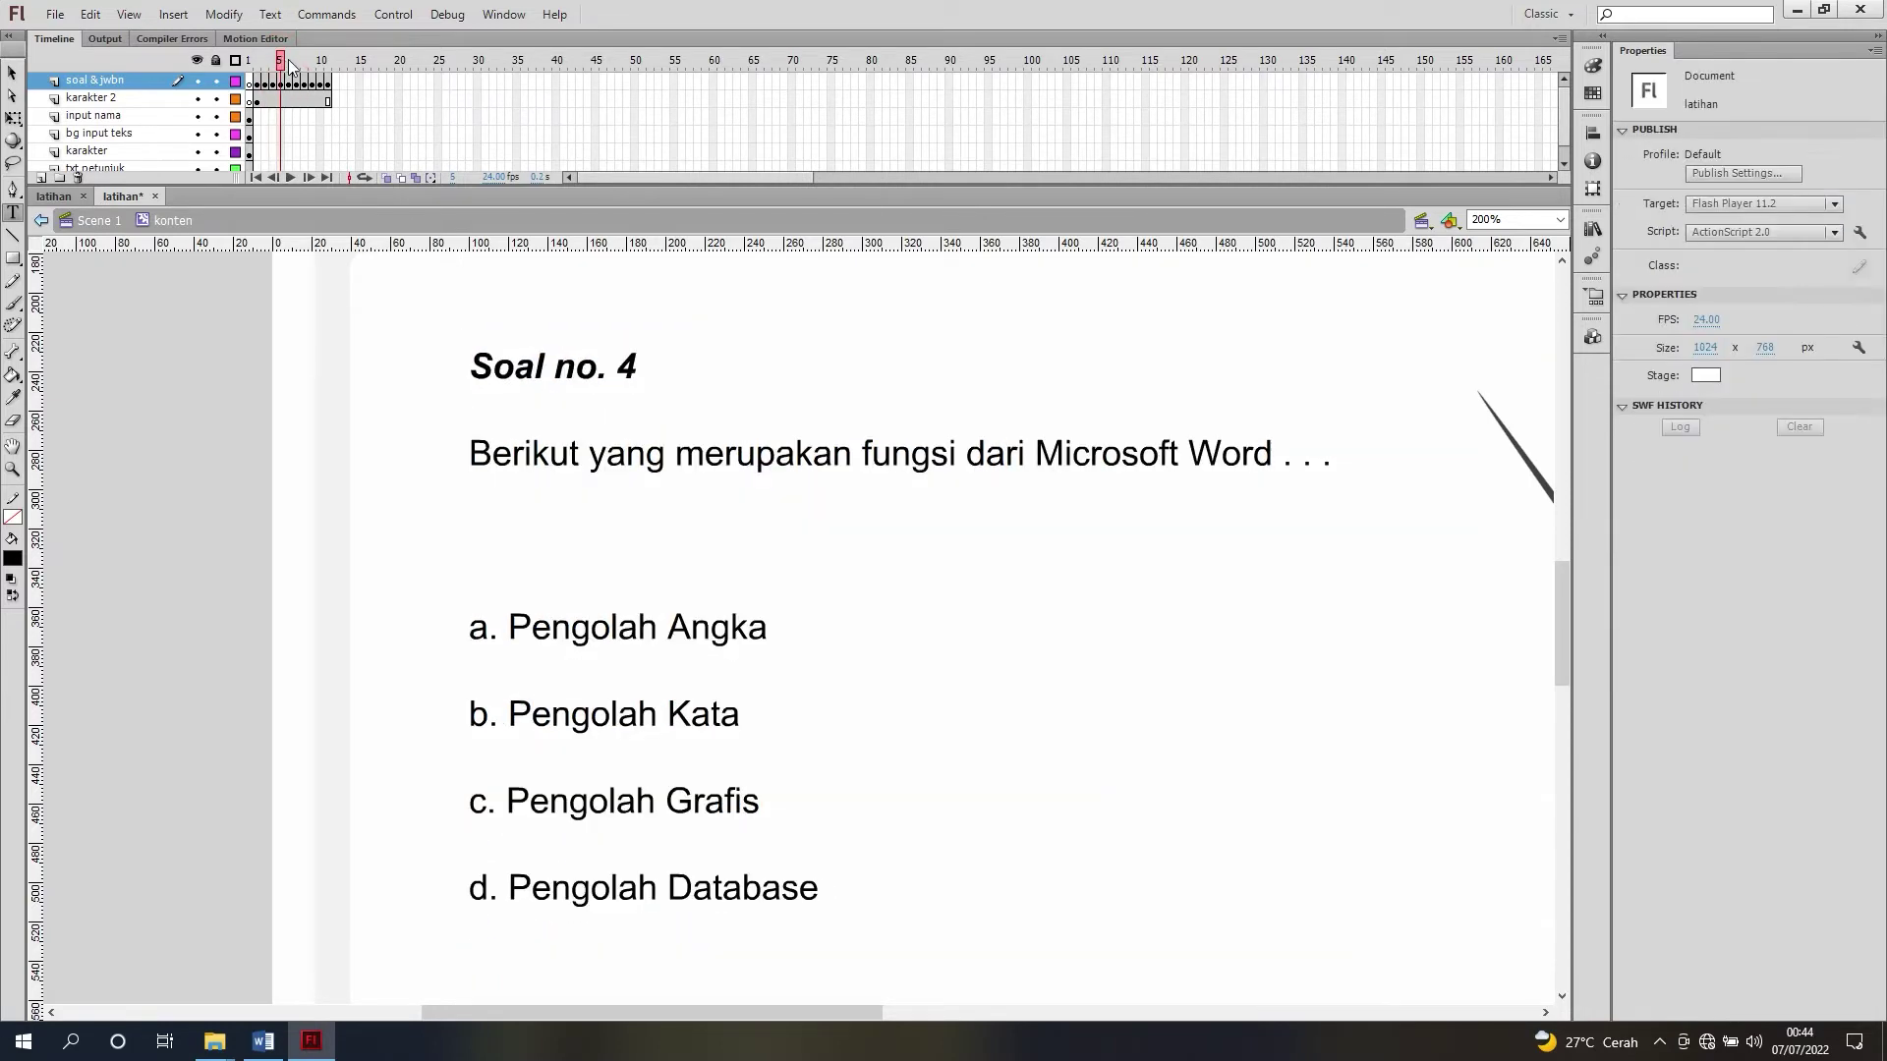
click(288, 81)
Step: Insert blank lines between question 5's answer options and set the "Soal no. 5" heading to Bold Italic
click(907, 629)
key(Return)
click(874, 714)
key(Return)
drag(651, 358, 469, 366)
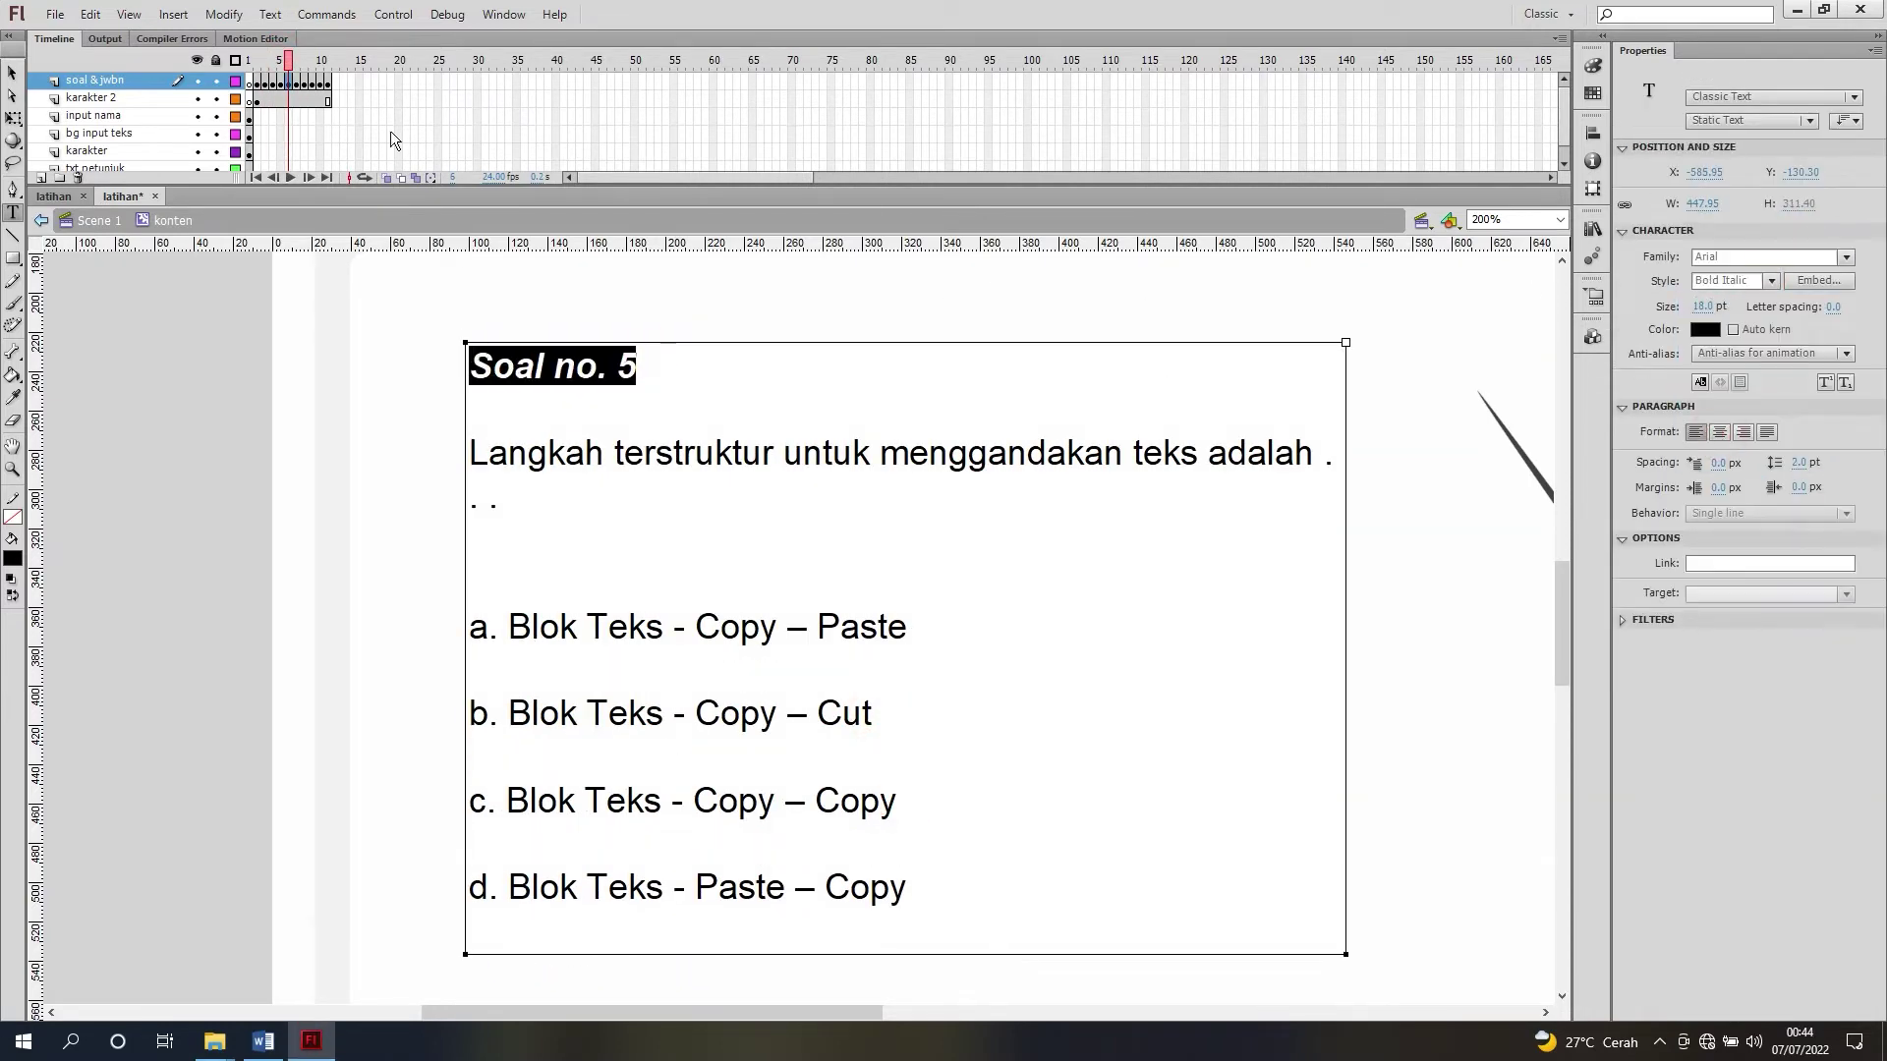
Step: On frame 7, add a blank line below the "Soal no. 6" heading and another above its answer options
click(295, 81)
click(640, 366)
key(BackSpace)
key(Return)
click(847, 539)
key(Return)
Step: Insert blank lines between question 6's answer options and set the "Soal no. 6" heading to Bold Italic
click(830, 584)
key(Return)
click(938, 712)
key(Return)
click(814, 801)
key(Return)
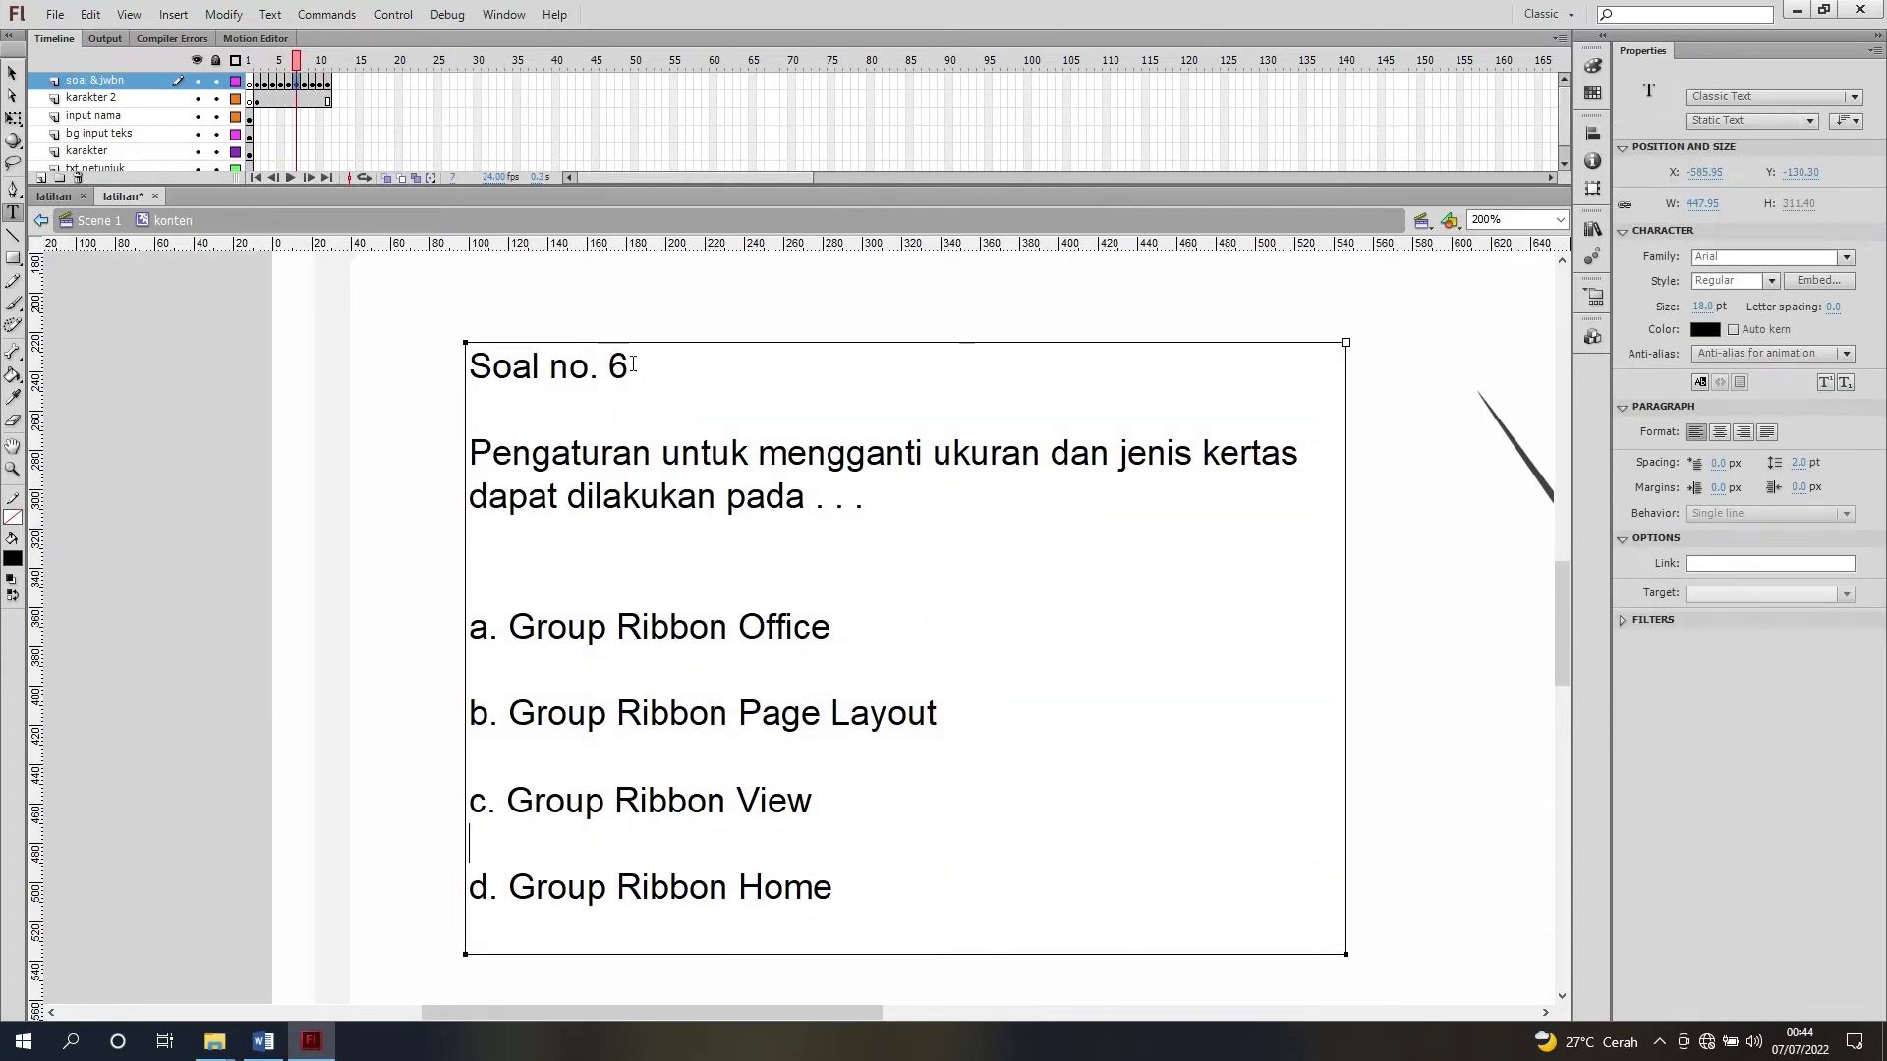
click(288, 64)
click(296, 64)
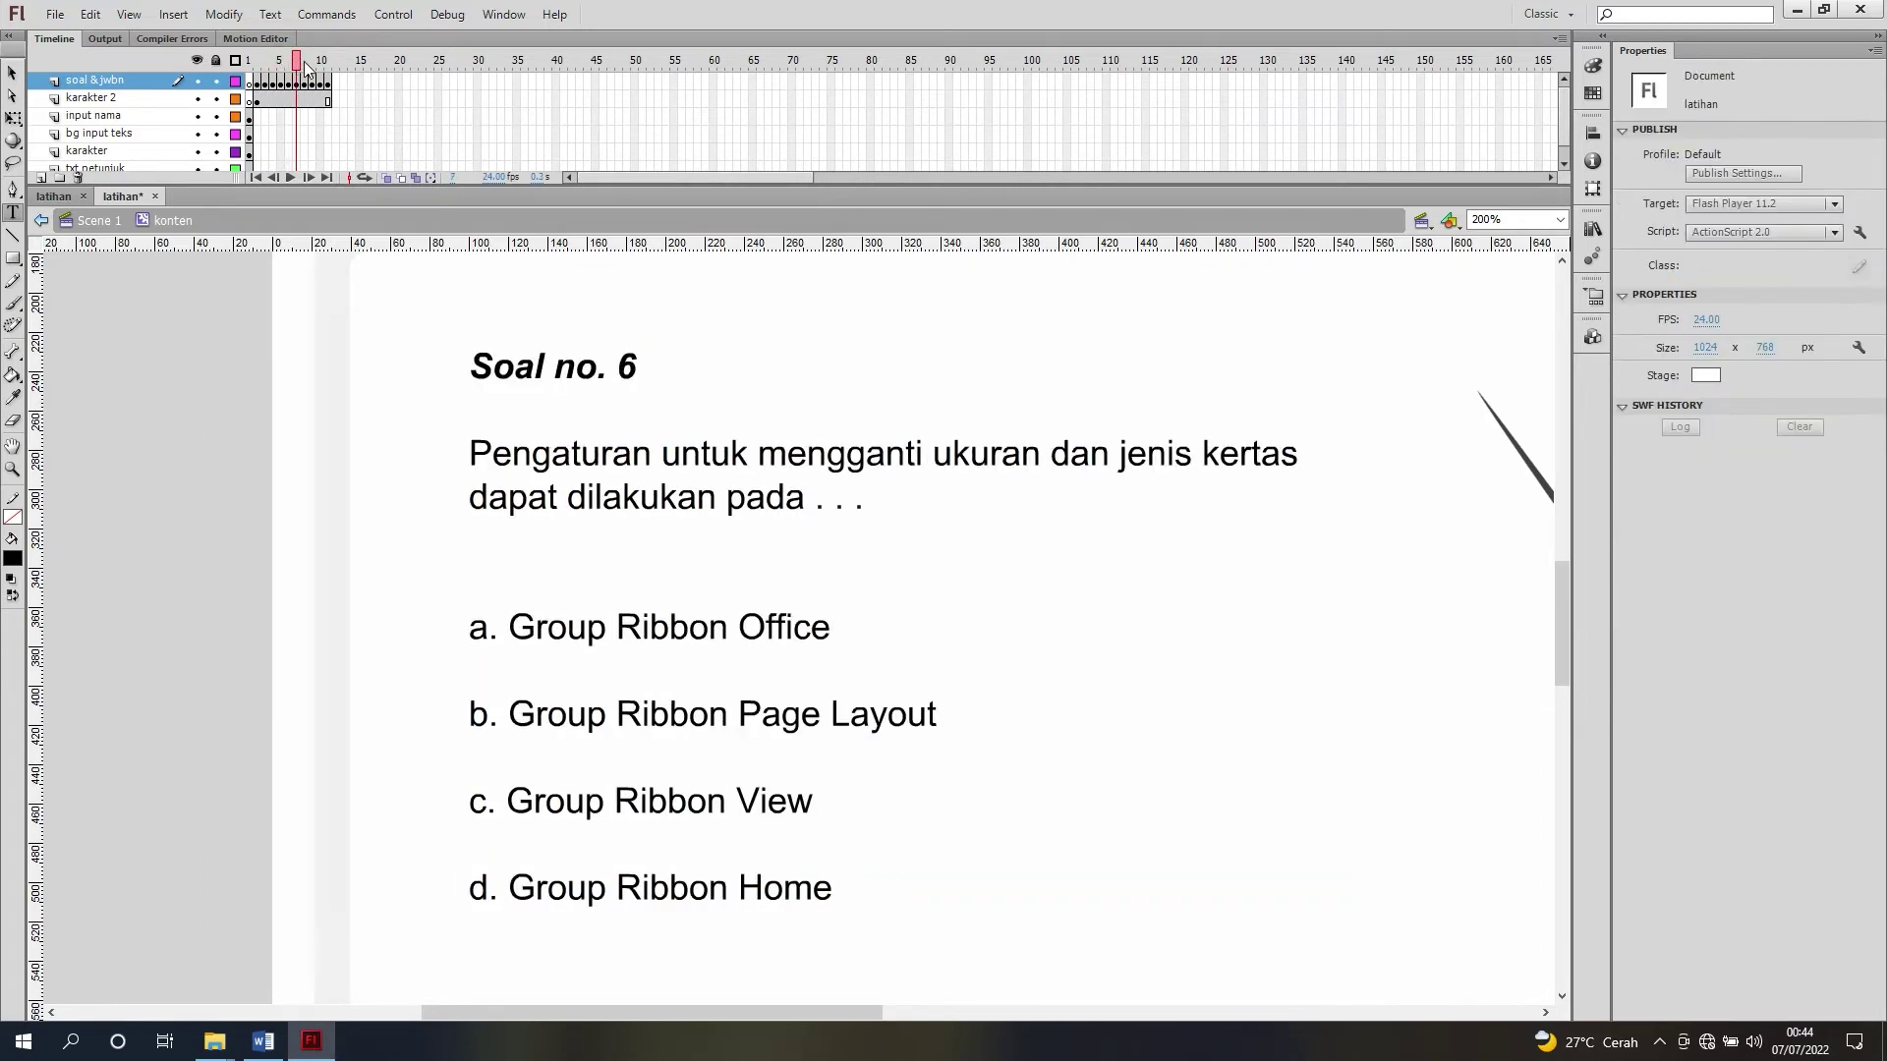
Step: On frame 8, add a blank line below the "Soal no. 7" heading and another above its answer options
click(305, 65)
click(644, 369)
key(BackSpace)
key(Return)
click(676, 542)
key(Return)
Step: Insert a blank line between each of question 7's answer options a to d
click(682, 622)
key(Return)
click(801, 713)
key(Return)
click(607, 800)
key(Return)
Step: Set the "Soal no. 7" heading and the word "kecuali" in its question to Bold Italic
drag(641, 365, 470, 365)
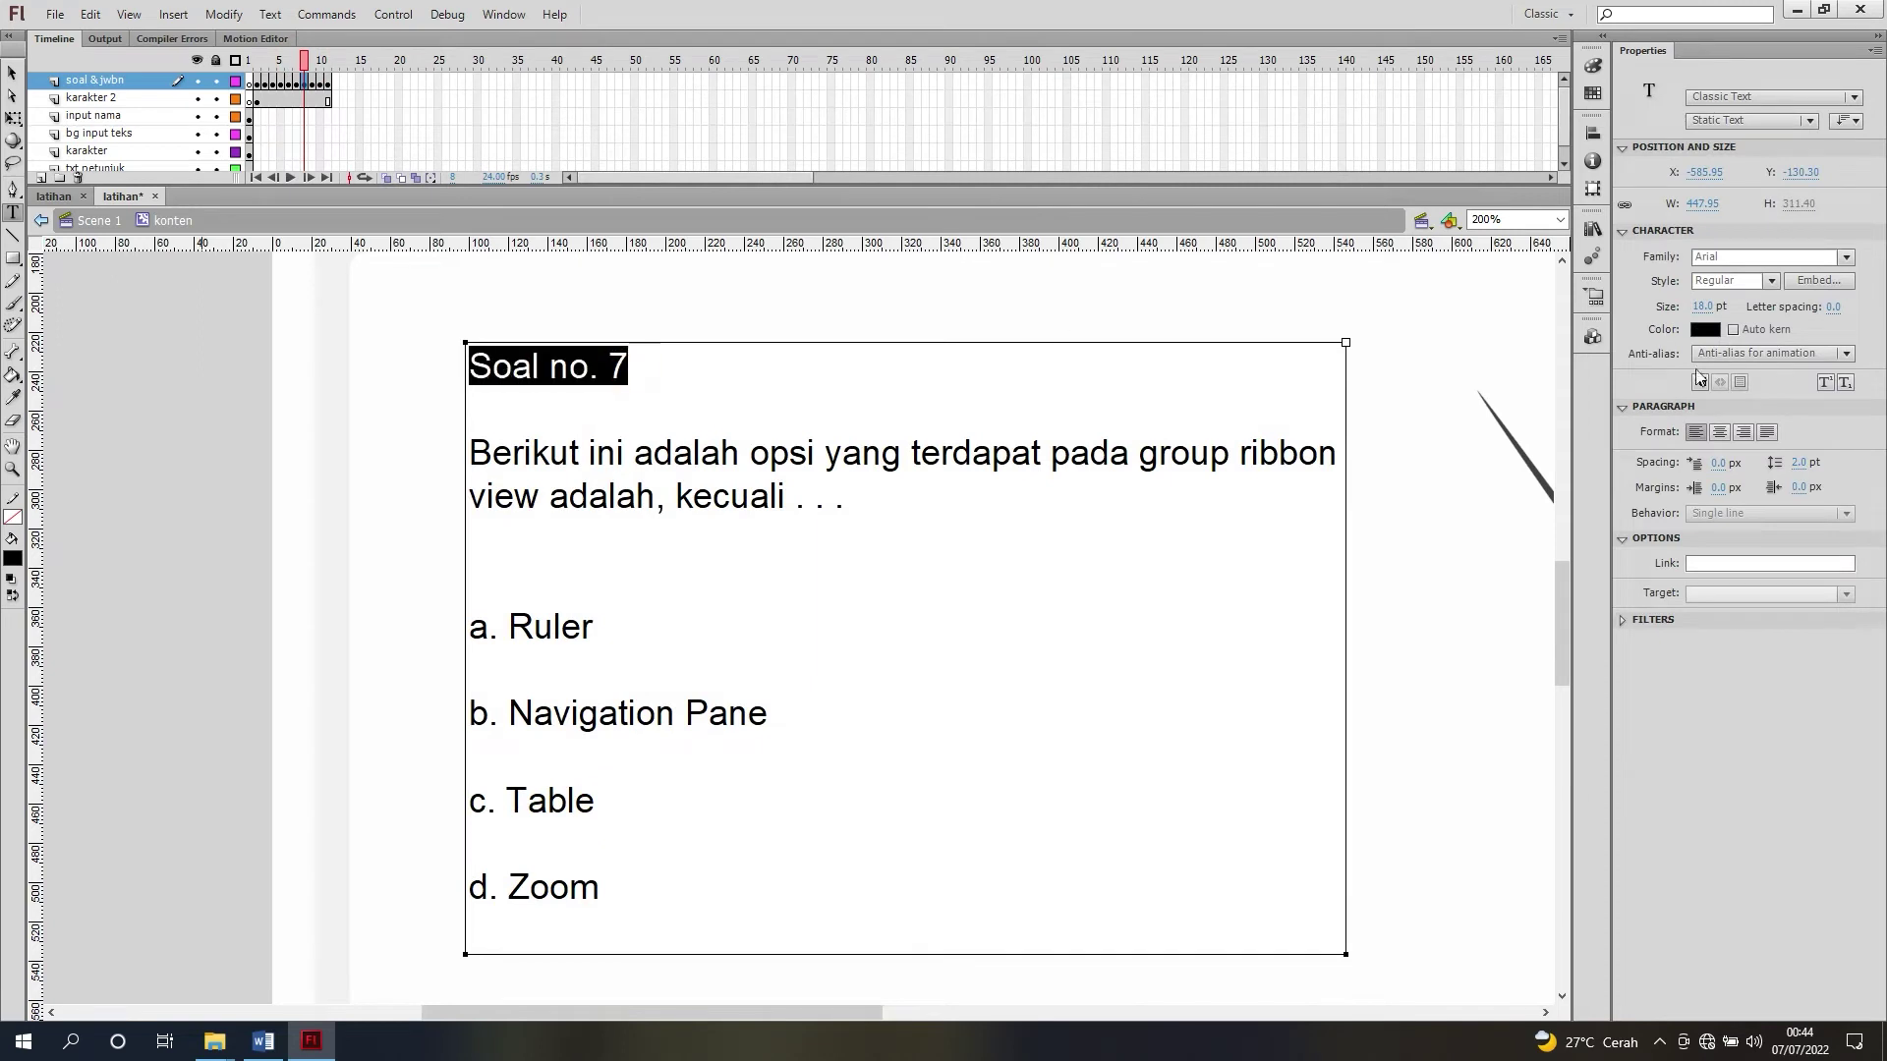
click(1772, 281)
drag(776, 509, 783, 509)
click(1772, 281)
click(1730, 413)
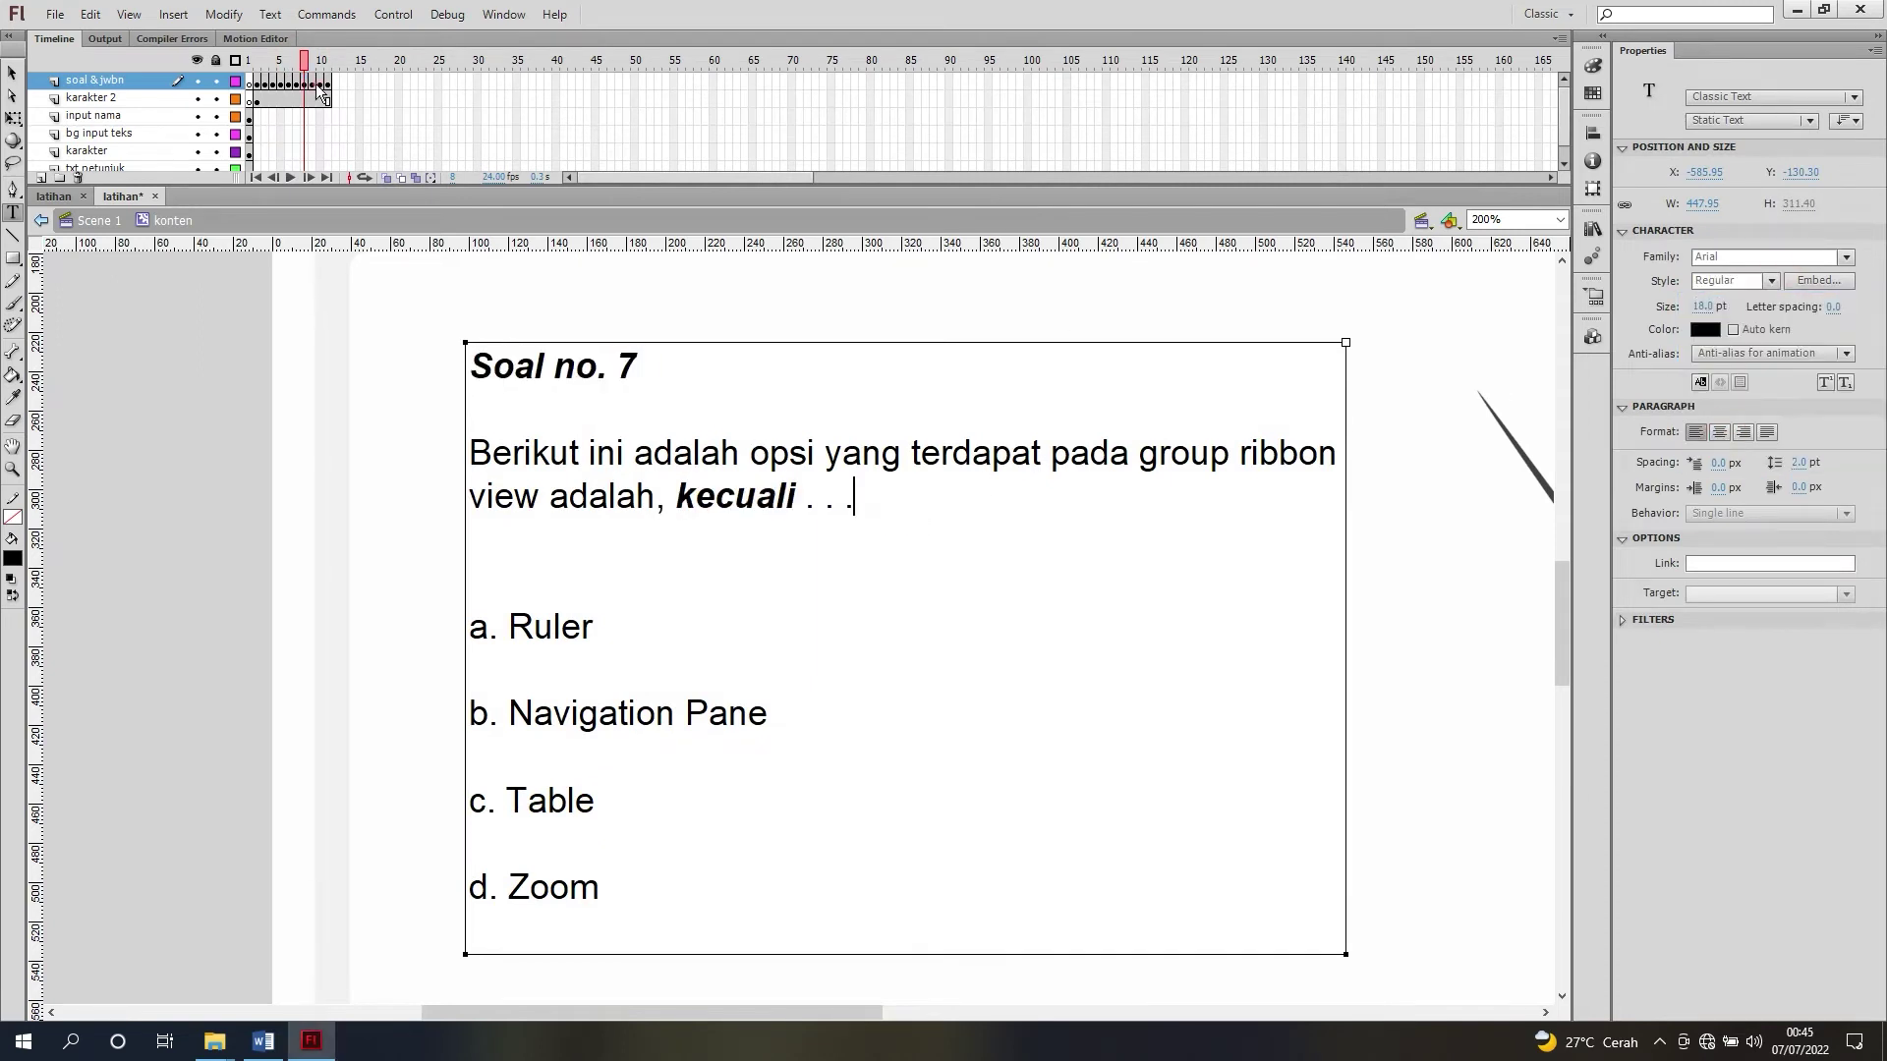
Step: On frame 9, add blank lines below the "Soal no. 8" heading, above the answer options and between each option
click(312, 63)
click(652, 539)
key(Return)
click(617, 626)
key(Return)
Step: Set the "Soal no. 8" heading to the Bold Italic style
drag(470, 366, 629, 365)
click(1772, 281)
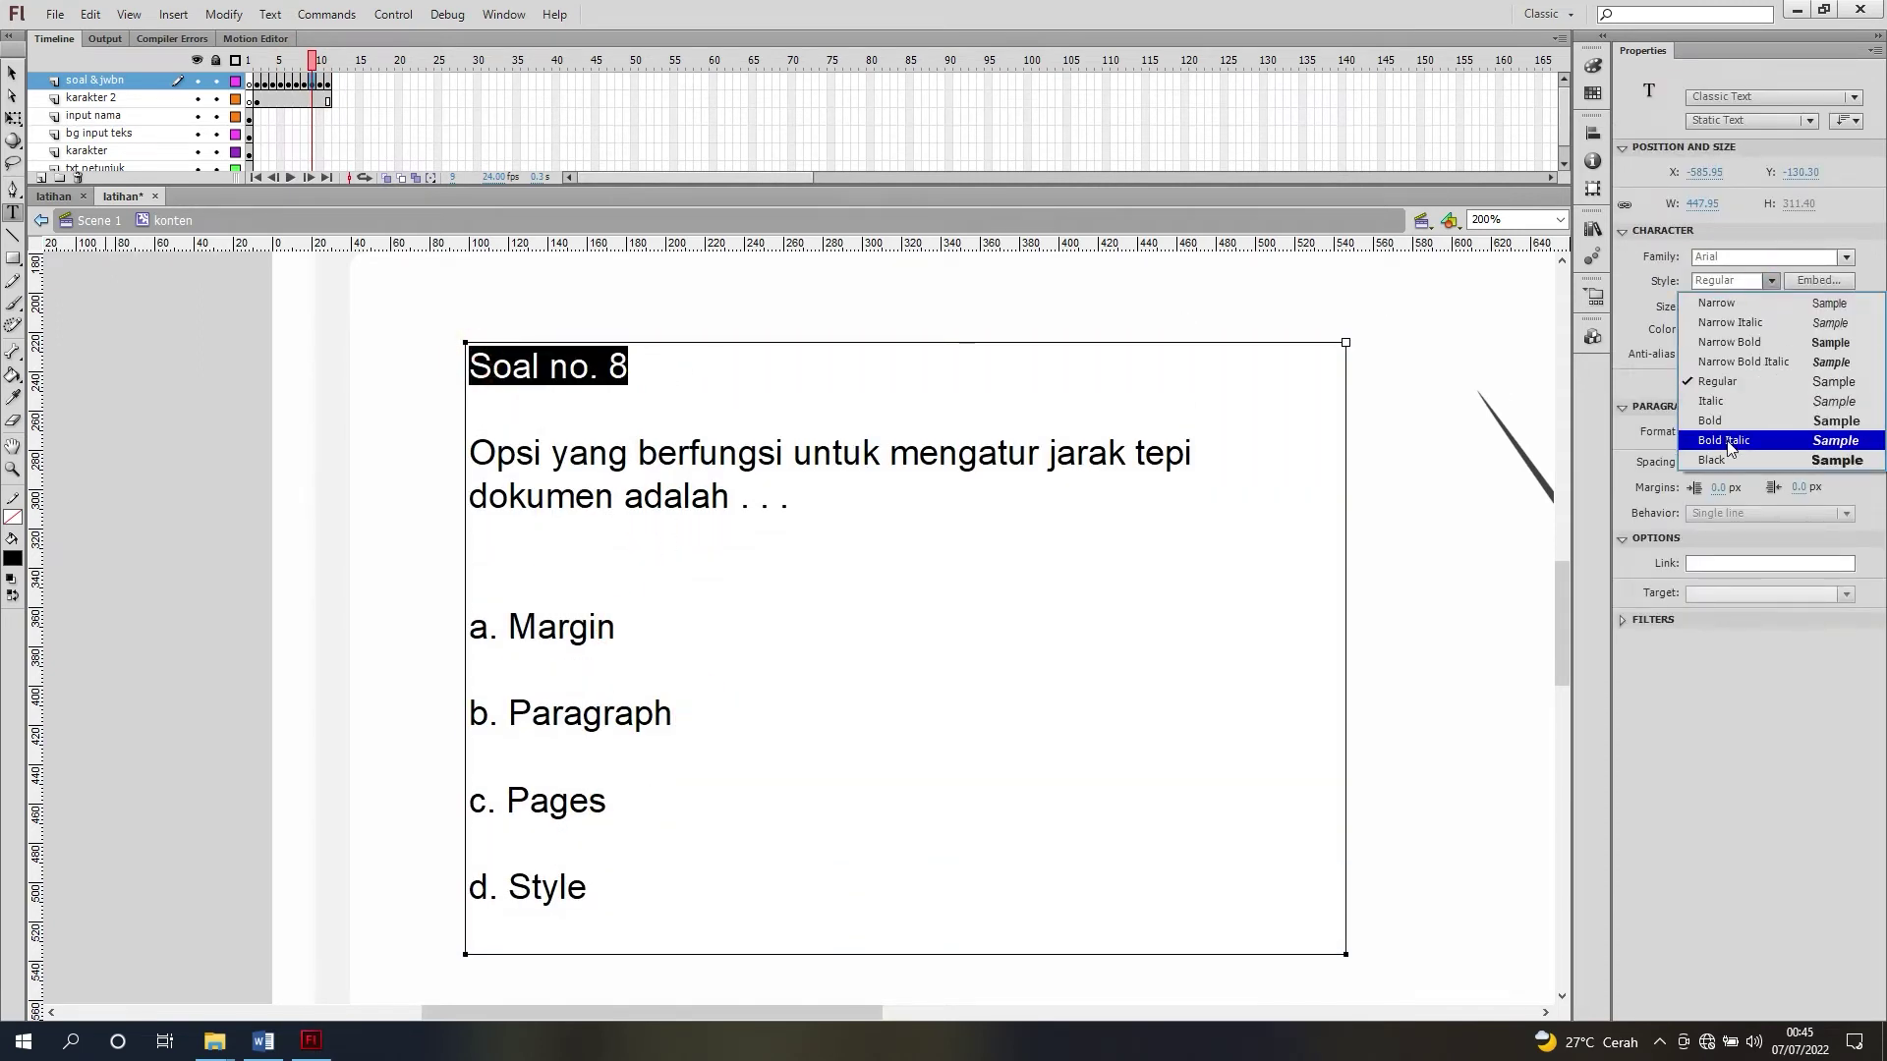
click(1729, 432)
Step: On frame 10, add a blank line below the "Soal no. 9" heading and widen the text box to about 454 px
click(320, 64)
click(629, 366)
key(Return)
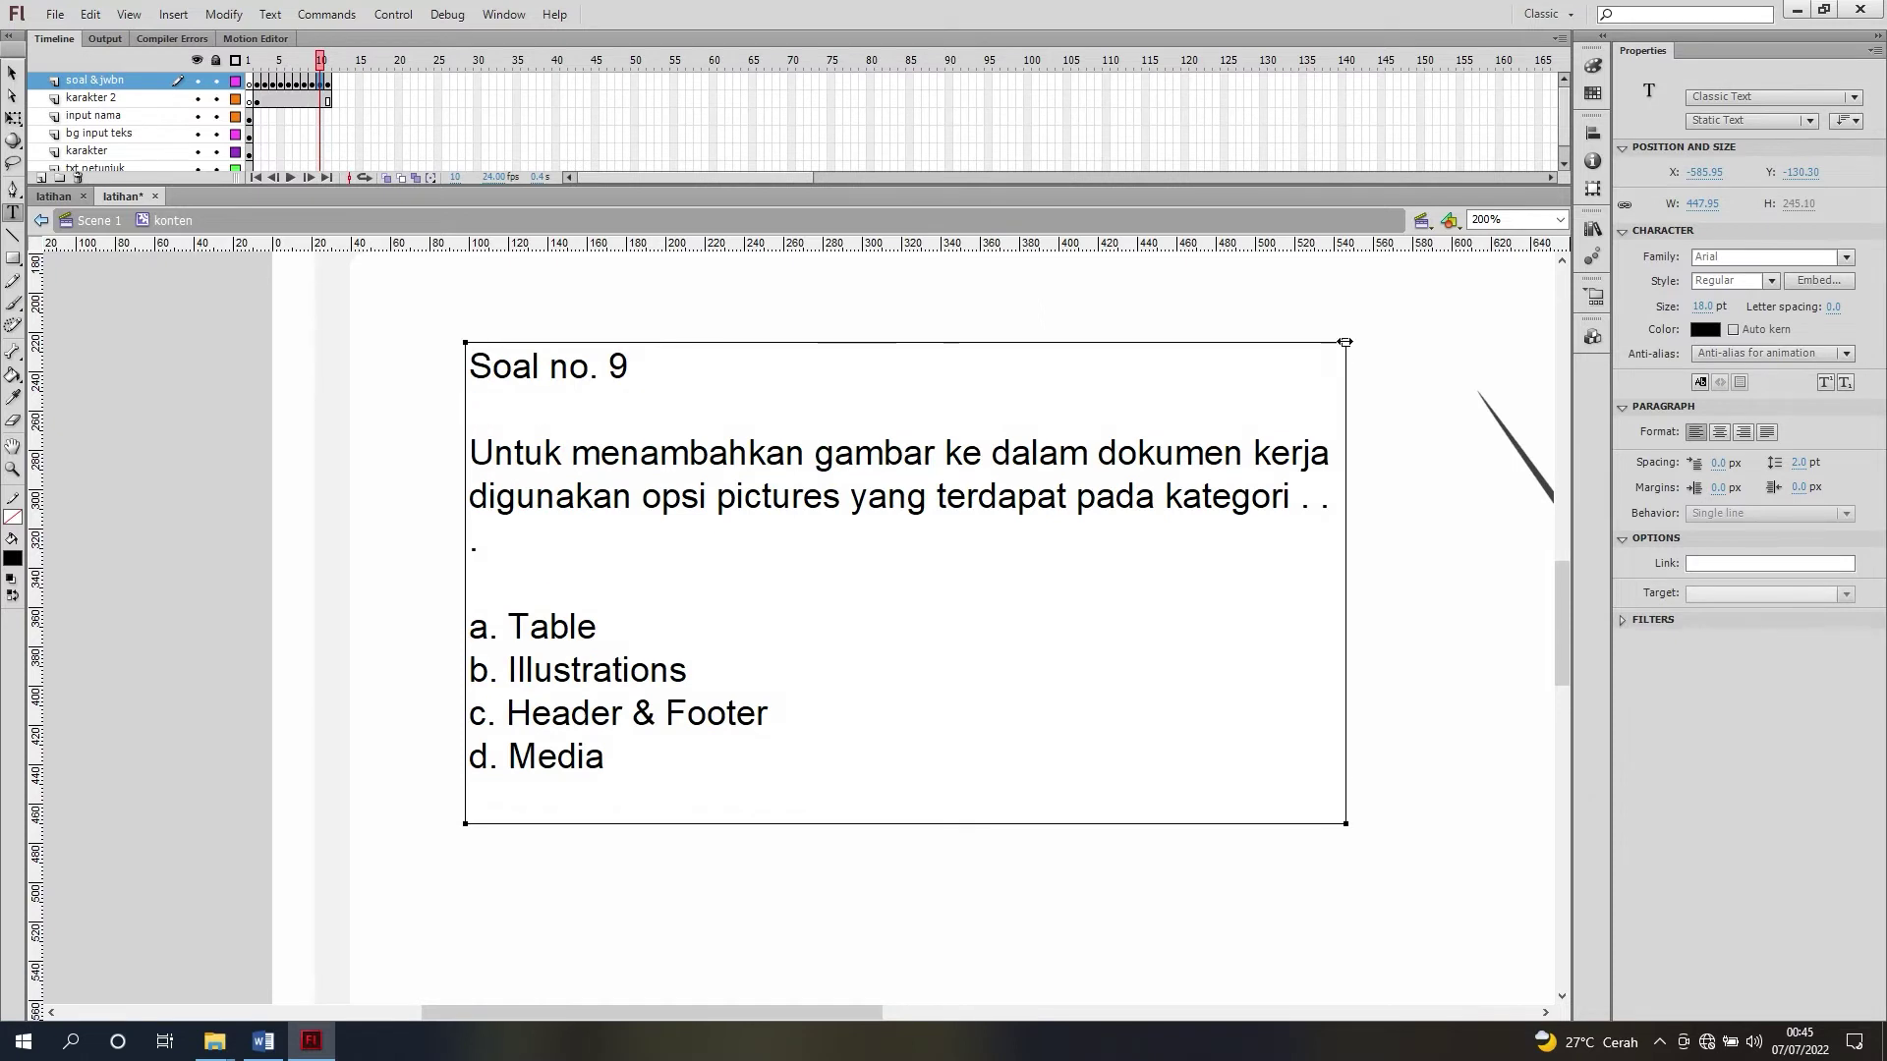
drag(1344, 341, 1357, 341)
Step: Insert a blank line above question 9's answer options and between each option a to d
click(603, 544)
key(Return)
click(687, 716)
key(Return)
Step: Set the "Soal no. 9" heading to the Bold Italic style
drag(628, 365, 470, 366)
click(1772, 281)
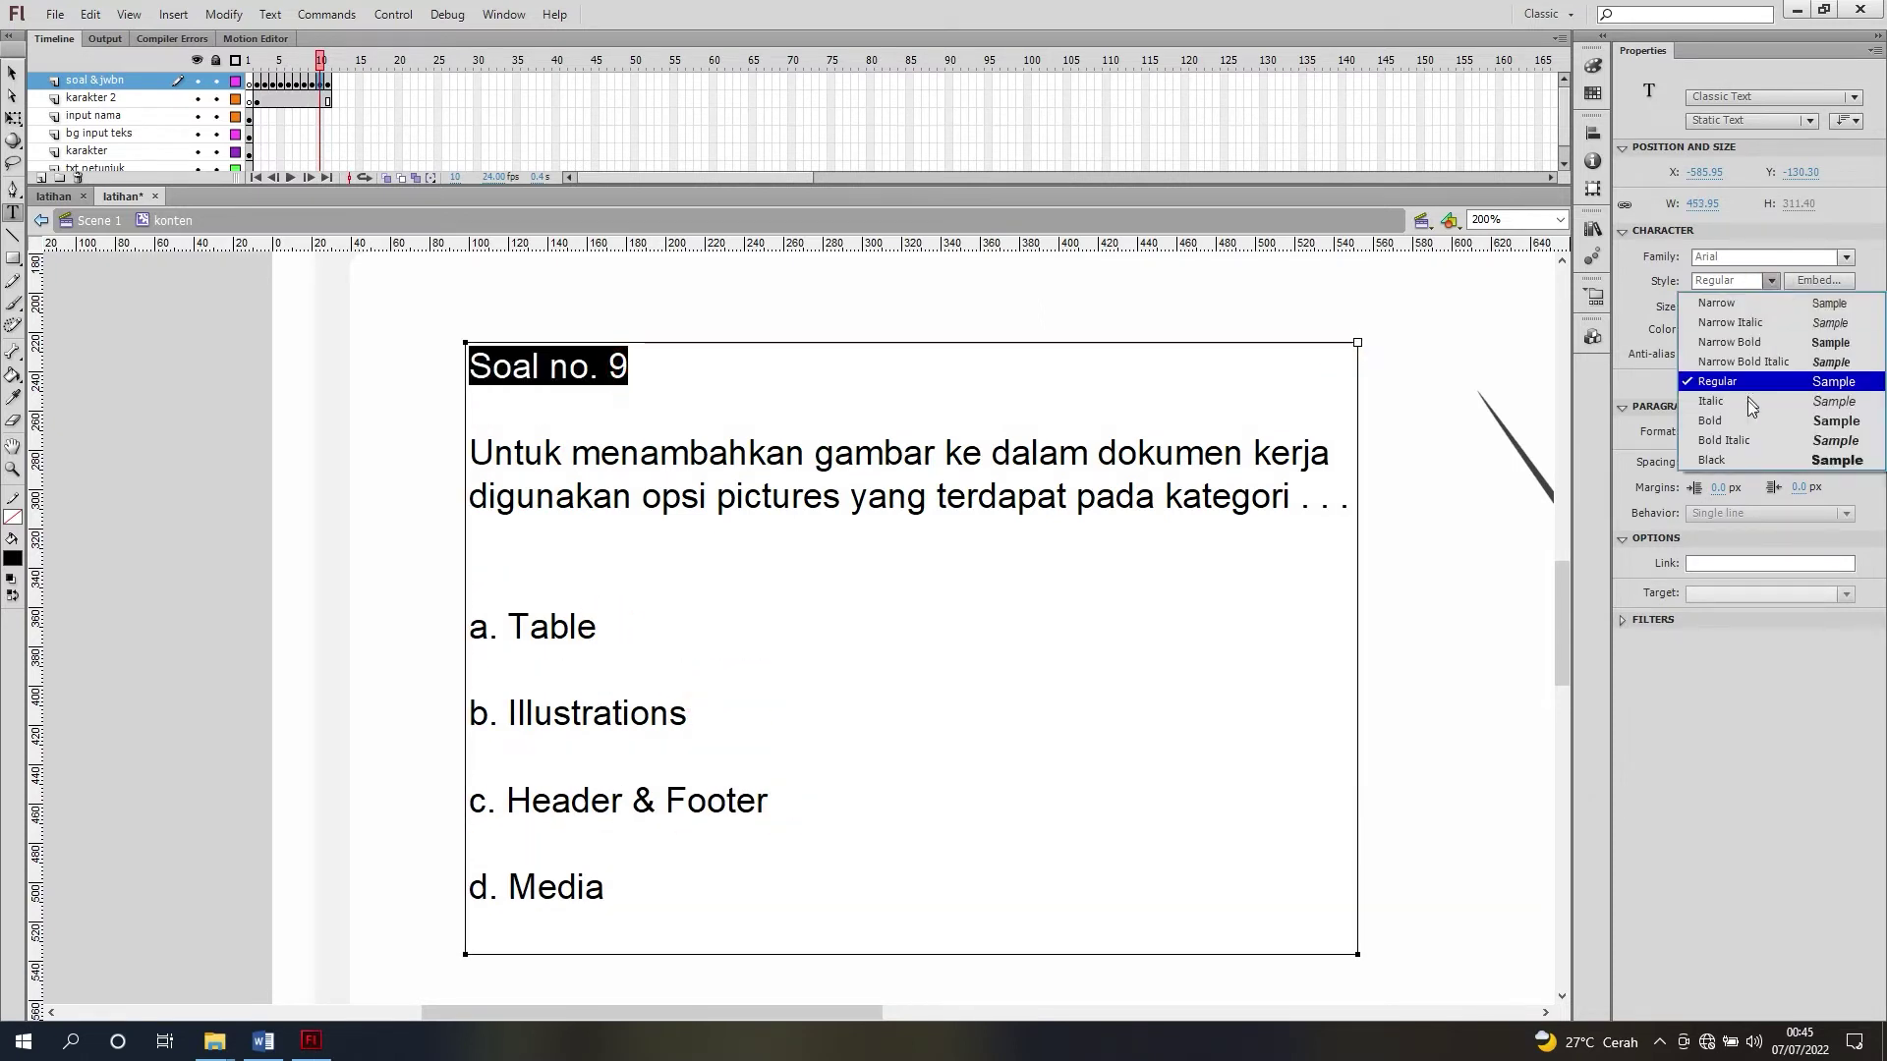
click(1724, 440)
Step: On frame 11, add blank lines below the "Soal no. 10" heading, above the answer options and between each option
click(328, 64)
click(792, 626)
key(Return)
click(769, 713)
key(Return)
click(764, 800)
key(Return)
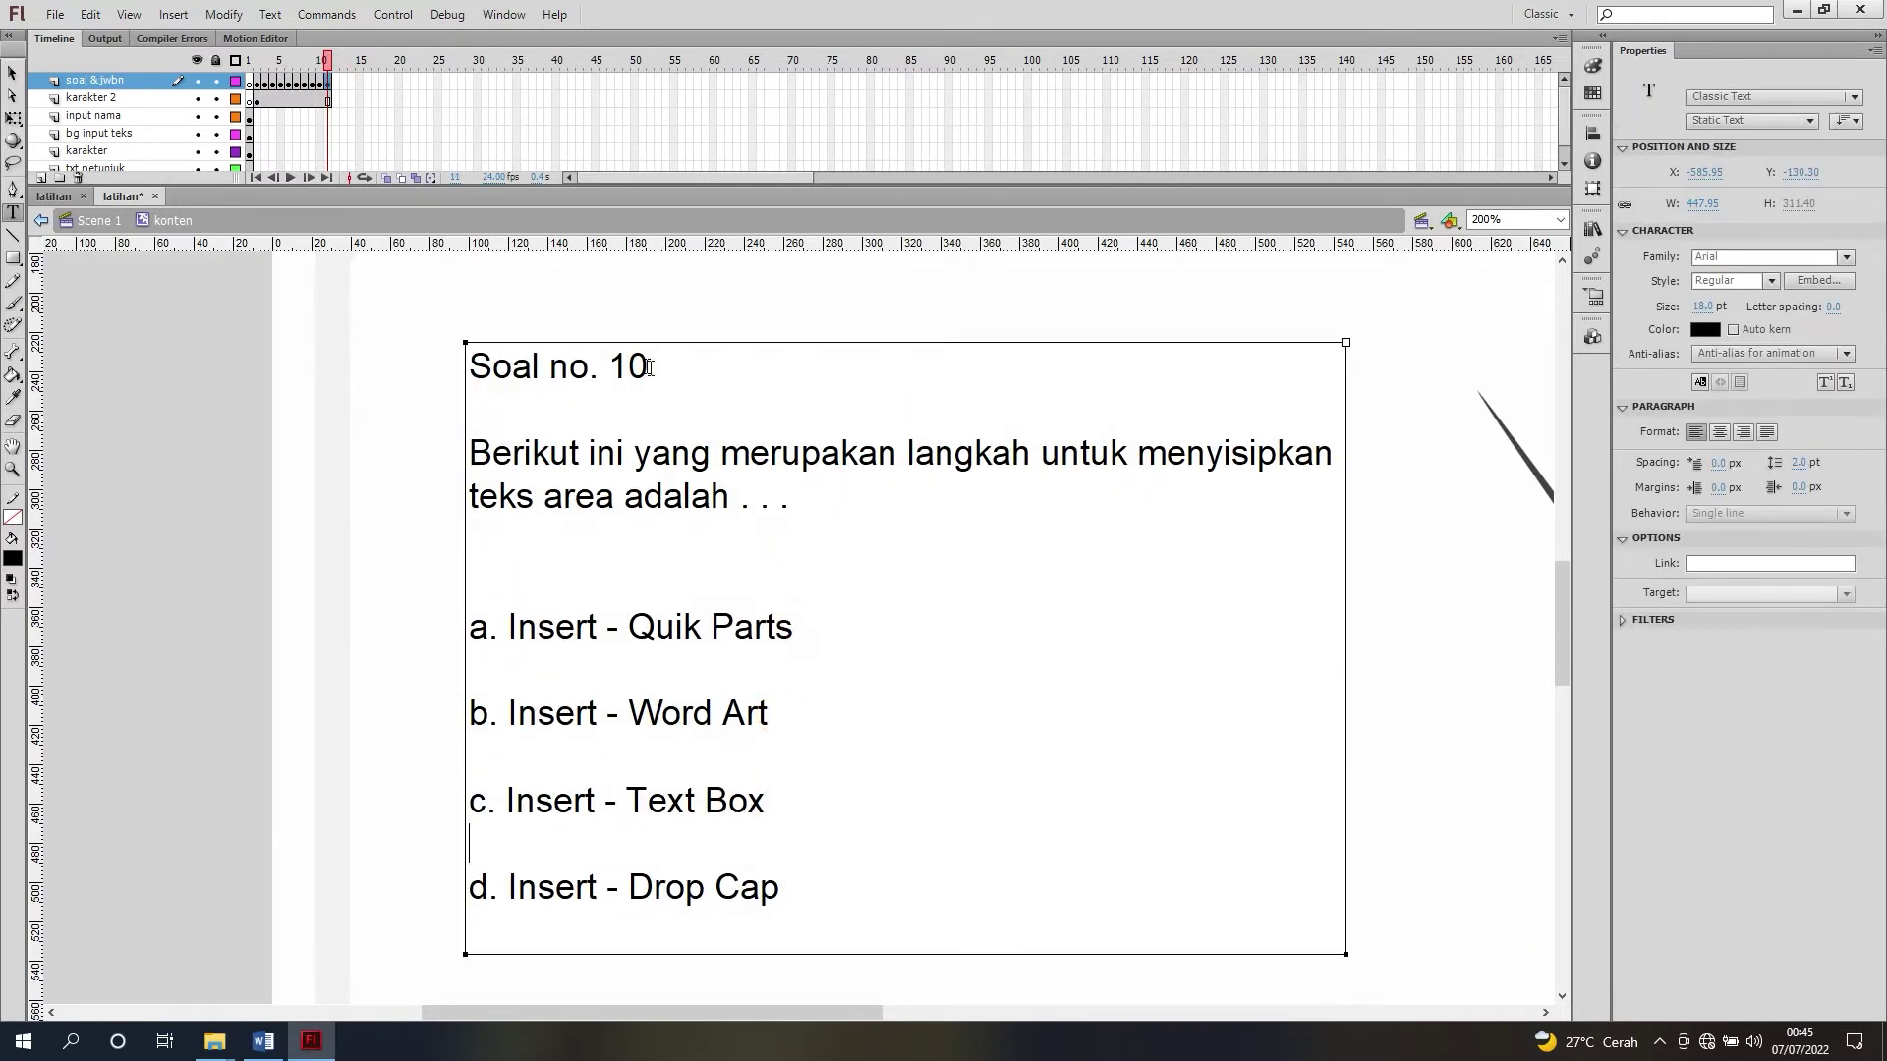
Step: Set the "Soal no. 10" heading to the Bold Italic style
drag(649, 368, 470, 365)
click(1772, 281)
click(1725, 440)
click(11, 77)
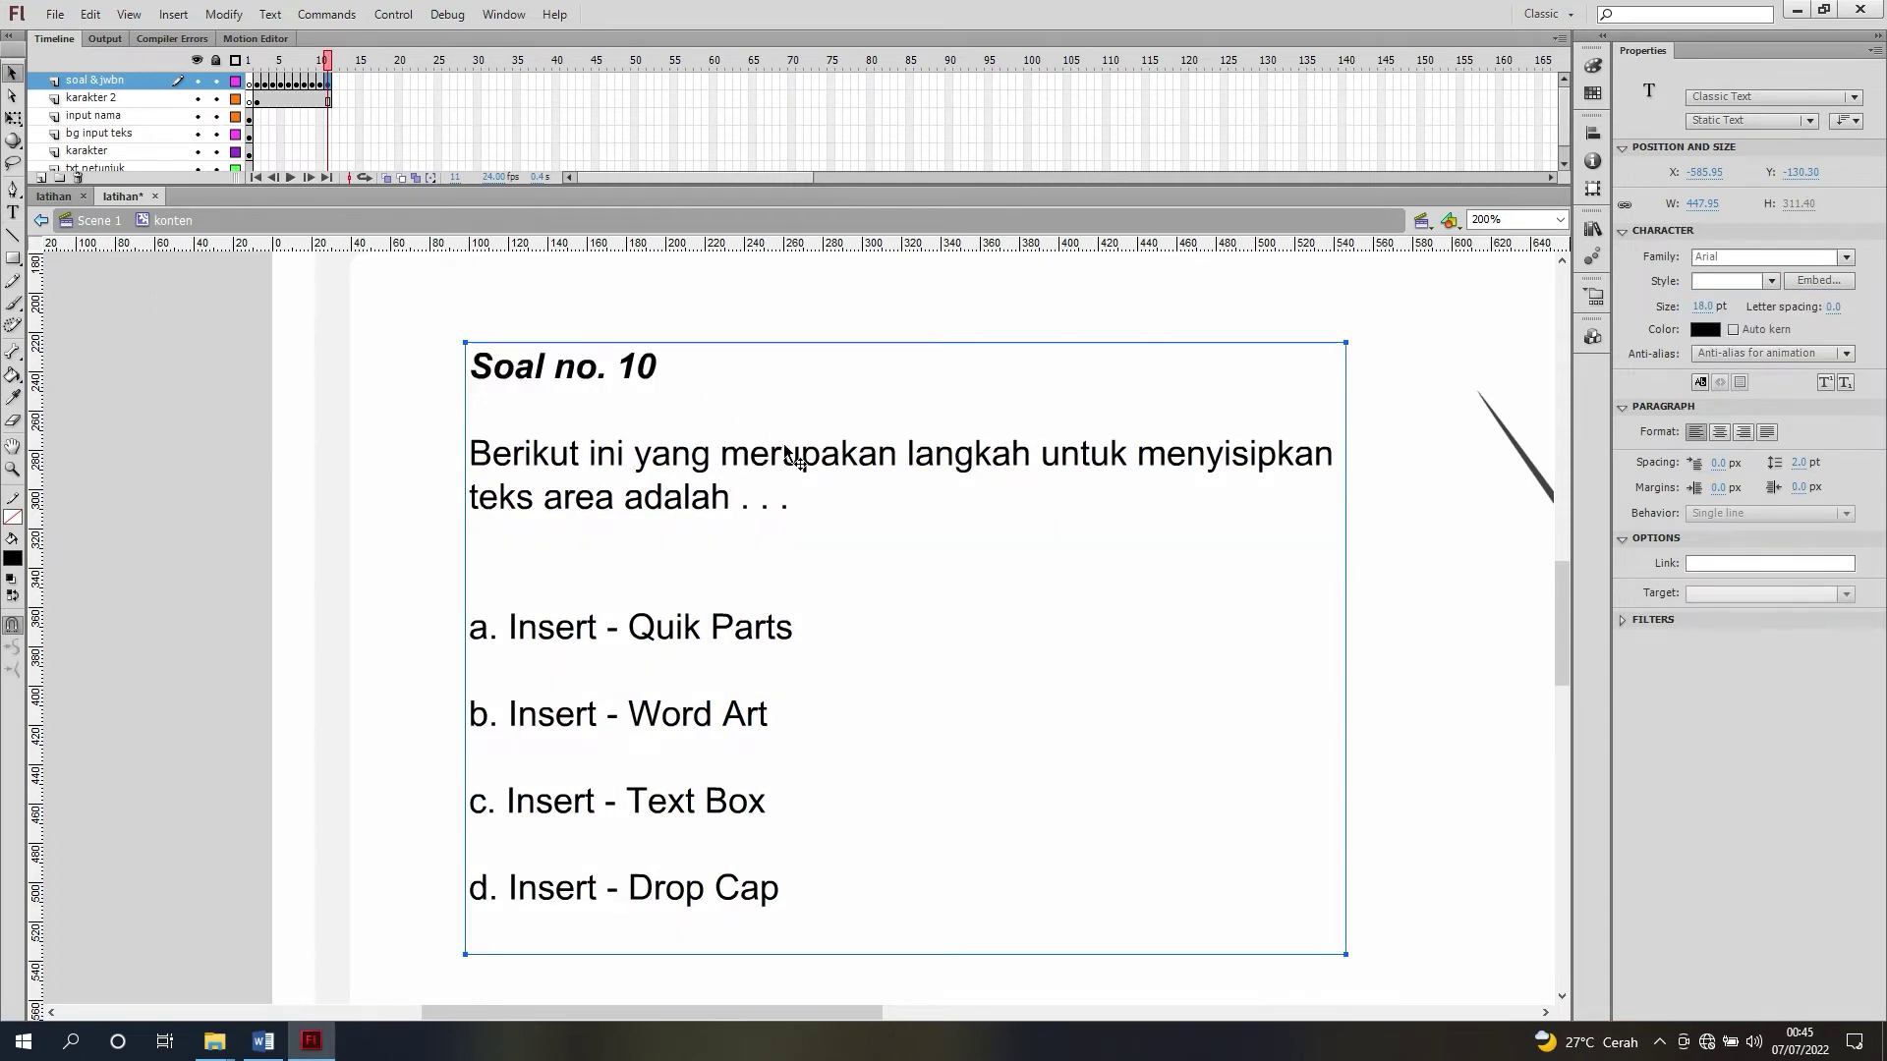
Step: Review the formatted question frames with the whole frame in view, and examine the score page in the other open latihan document
click(322, 62)
drag(320, 62, 273, 69)
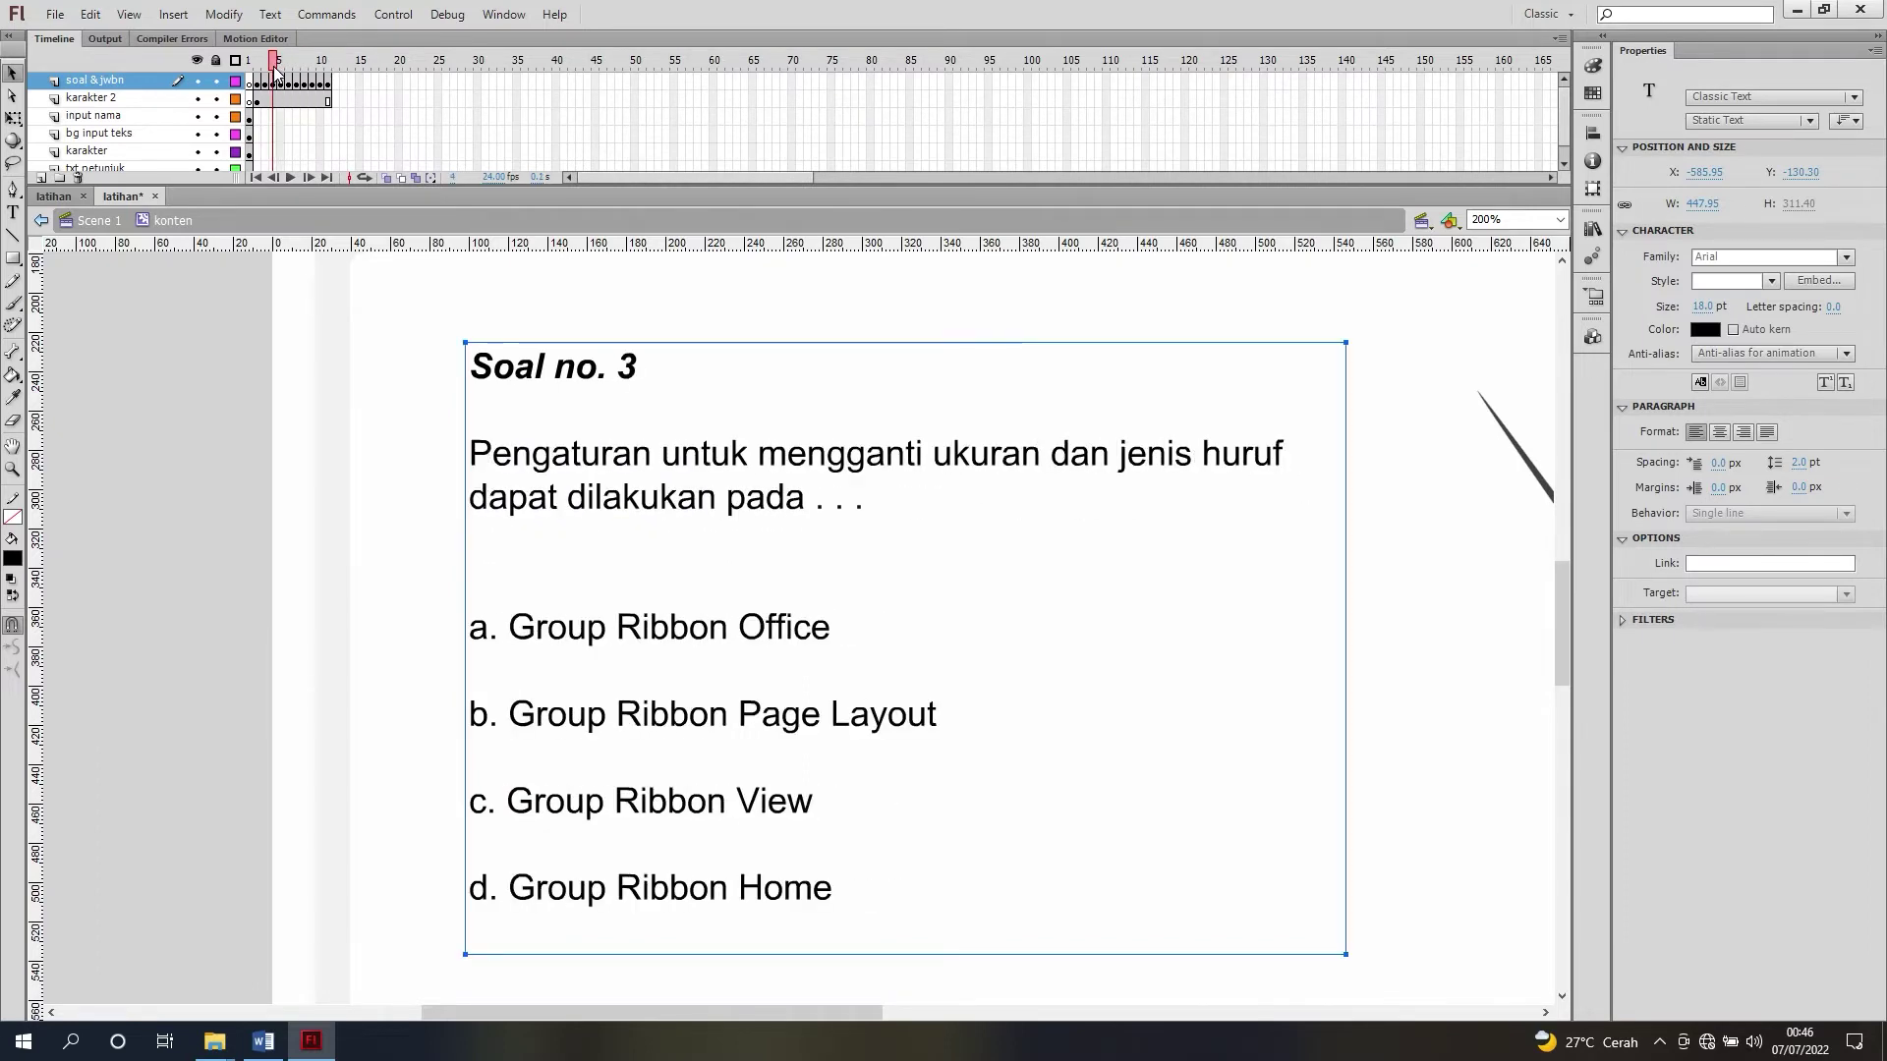
click(1253, 300)
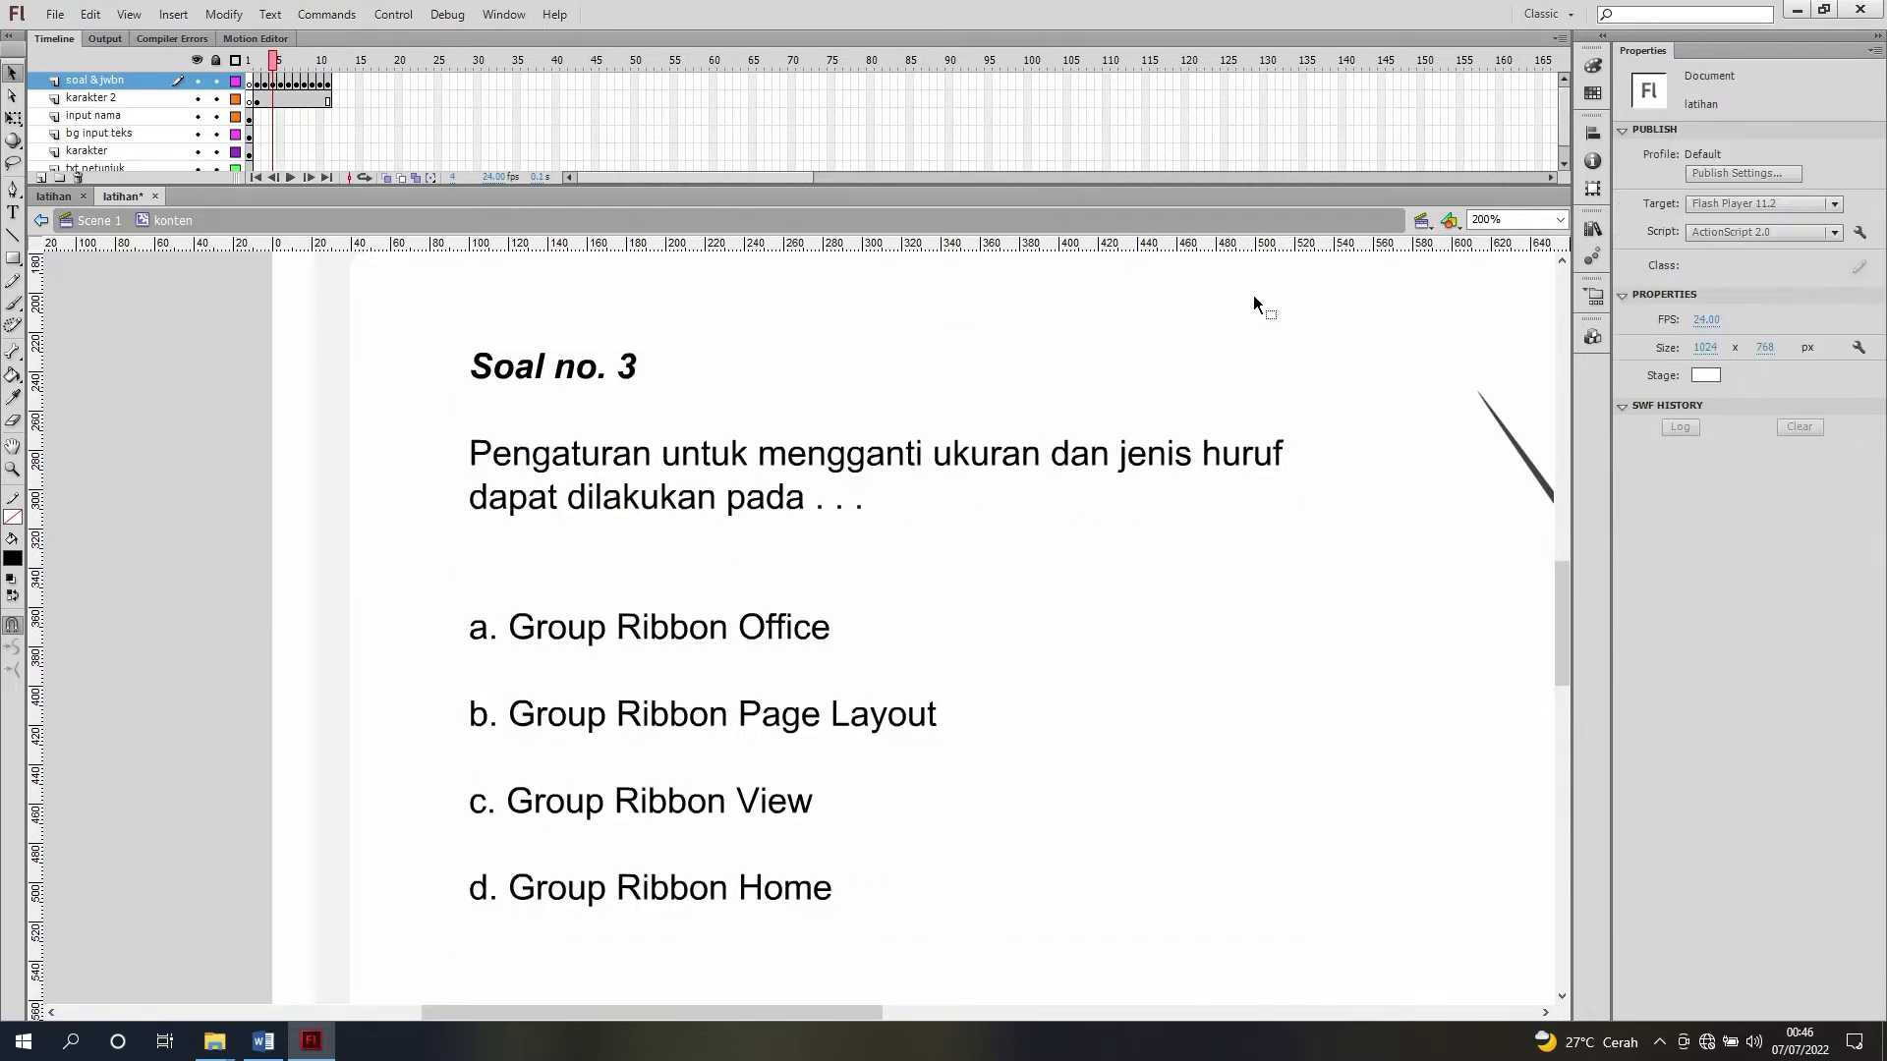
click(1560, 220)
click(1551, 246)
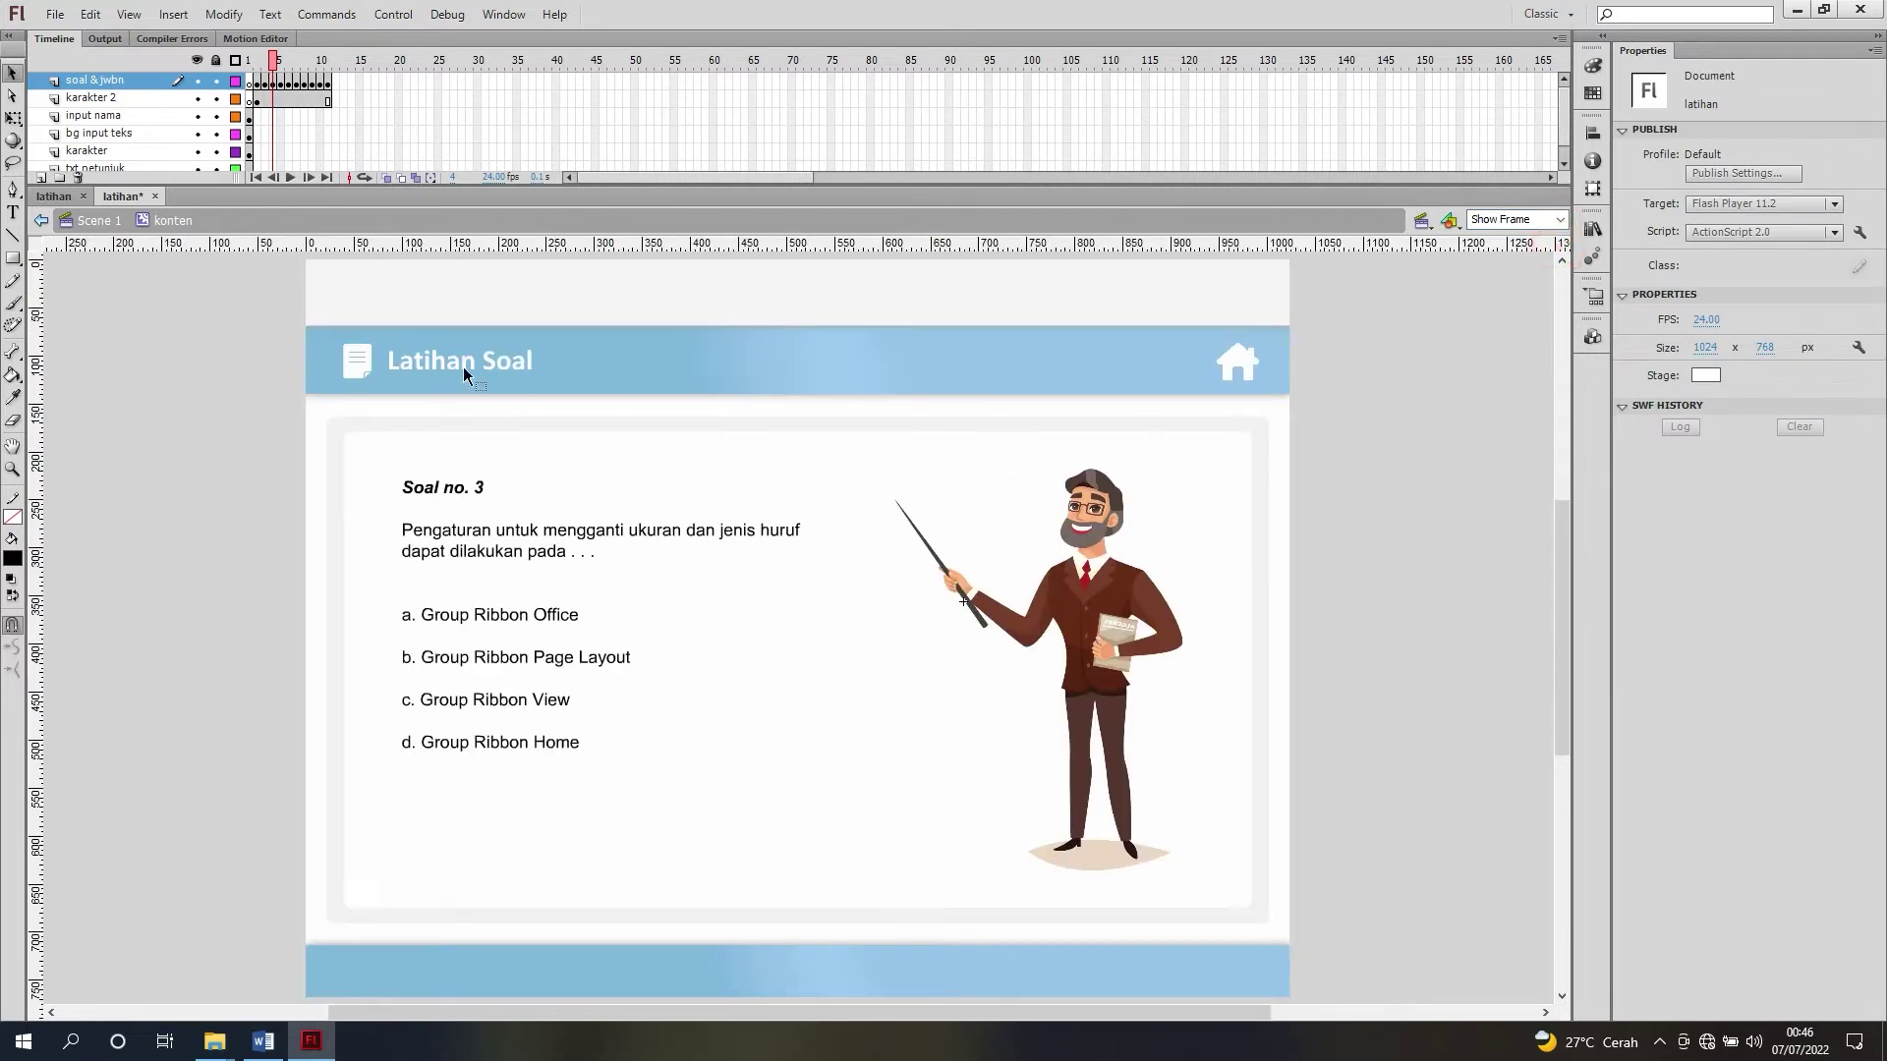
drag(277, 65, 256, 65)
click(252, 433)
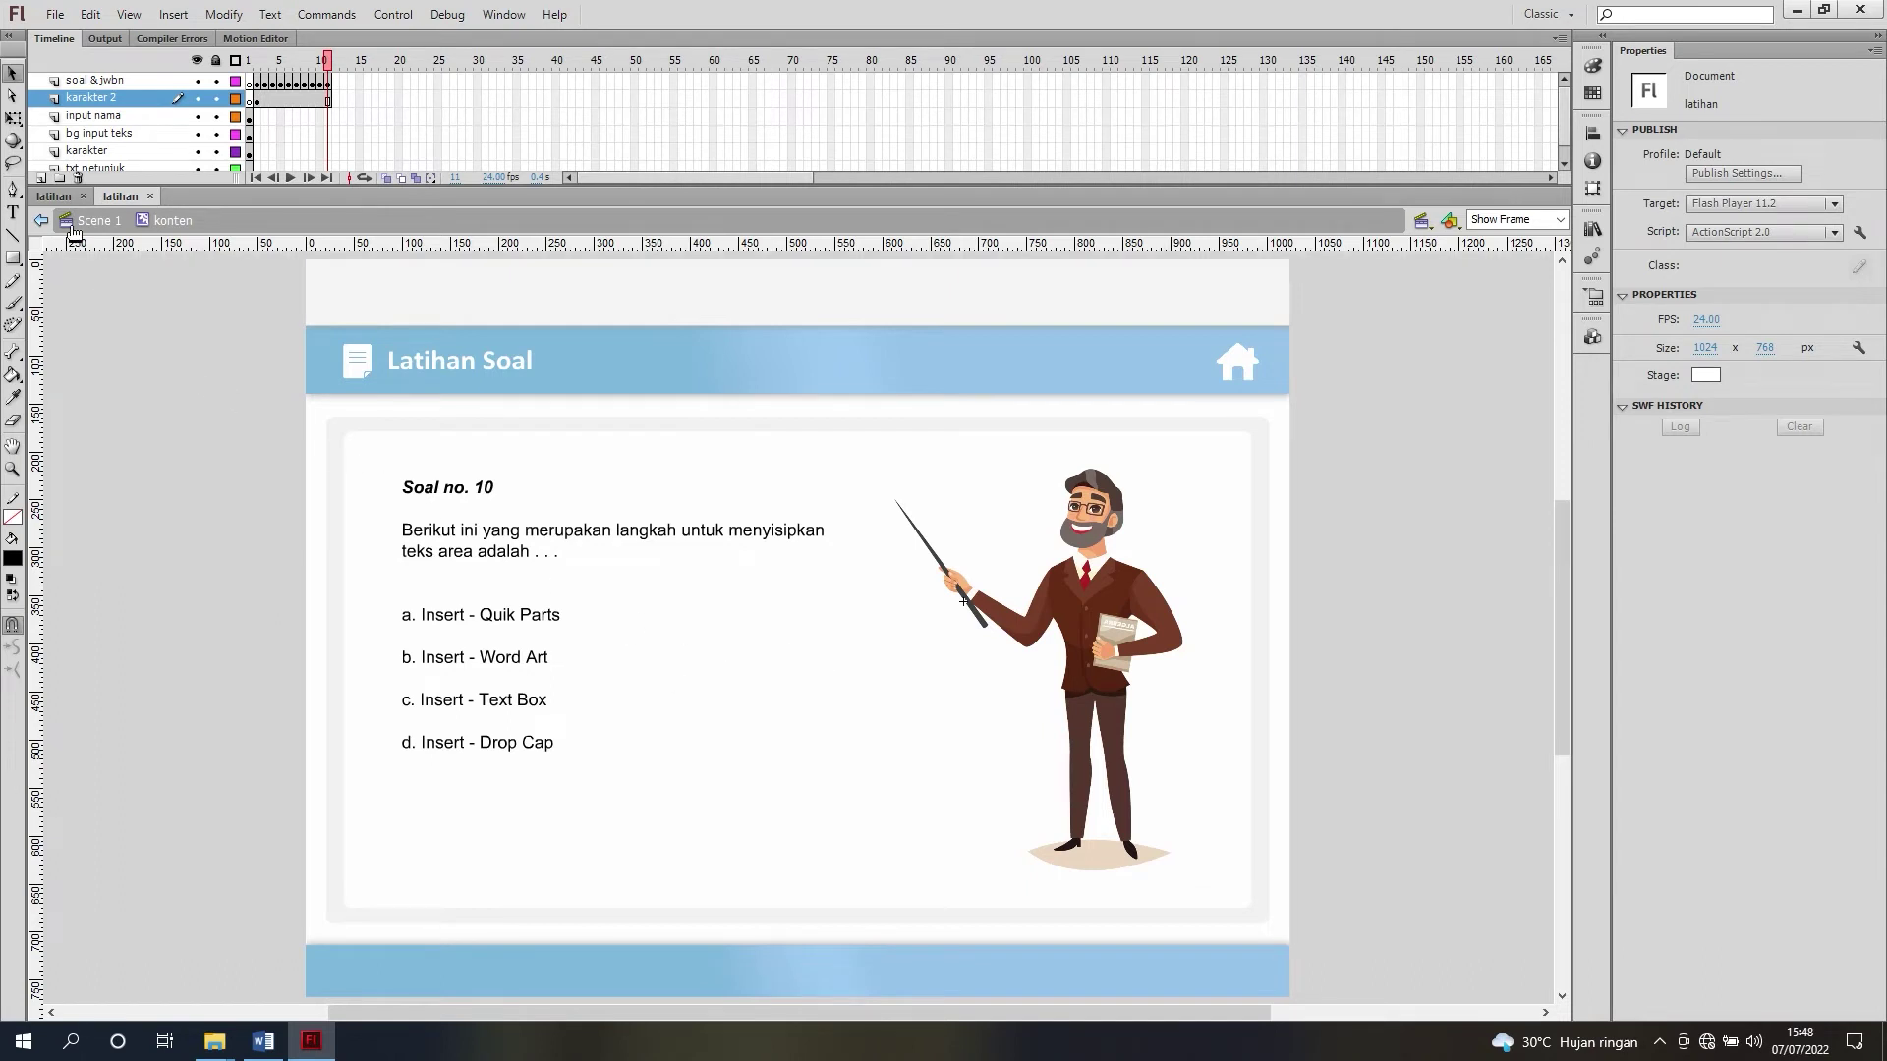
click(54, 198)
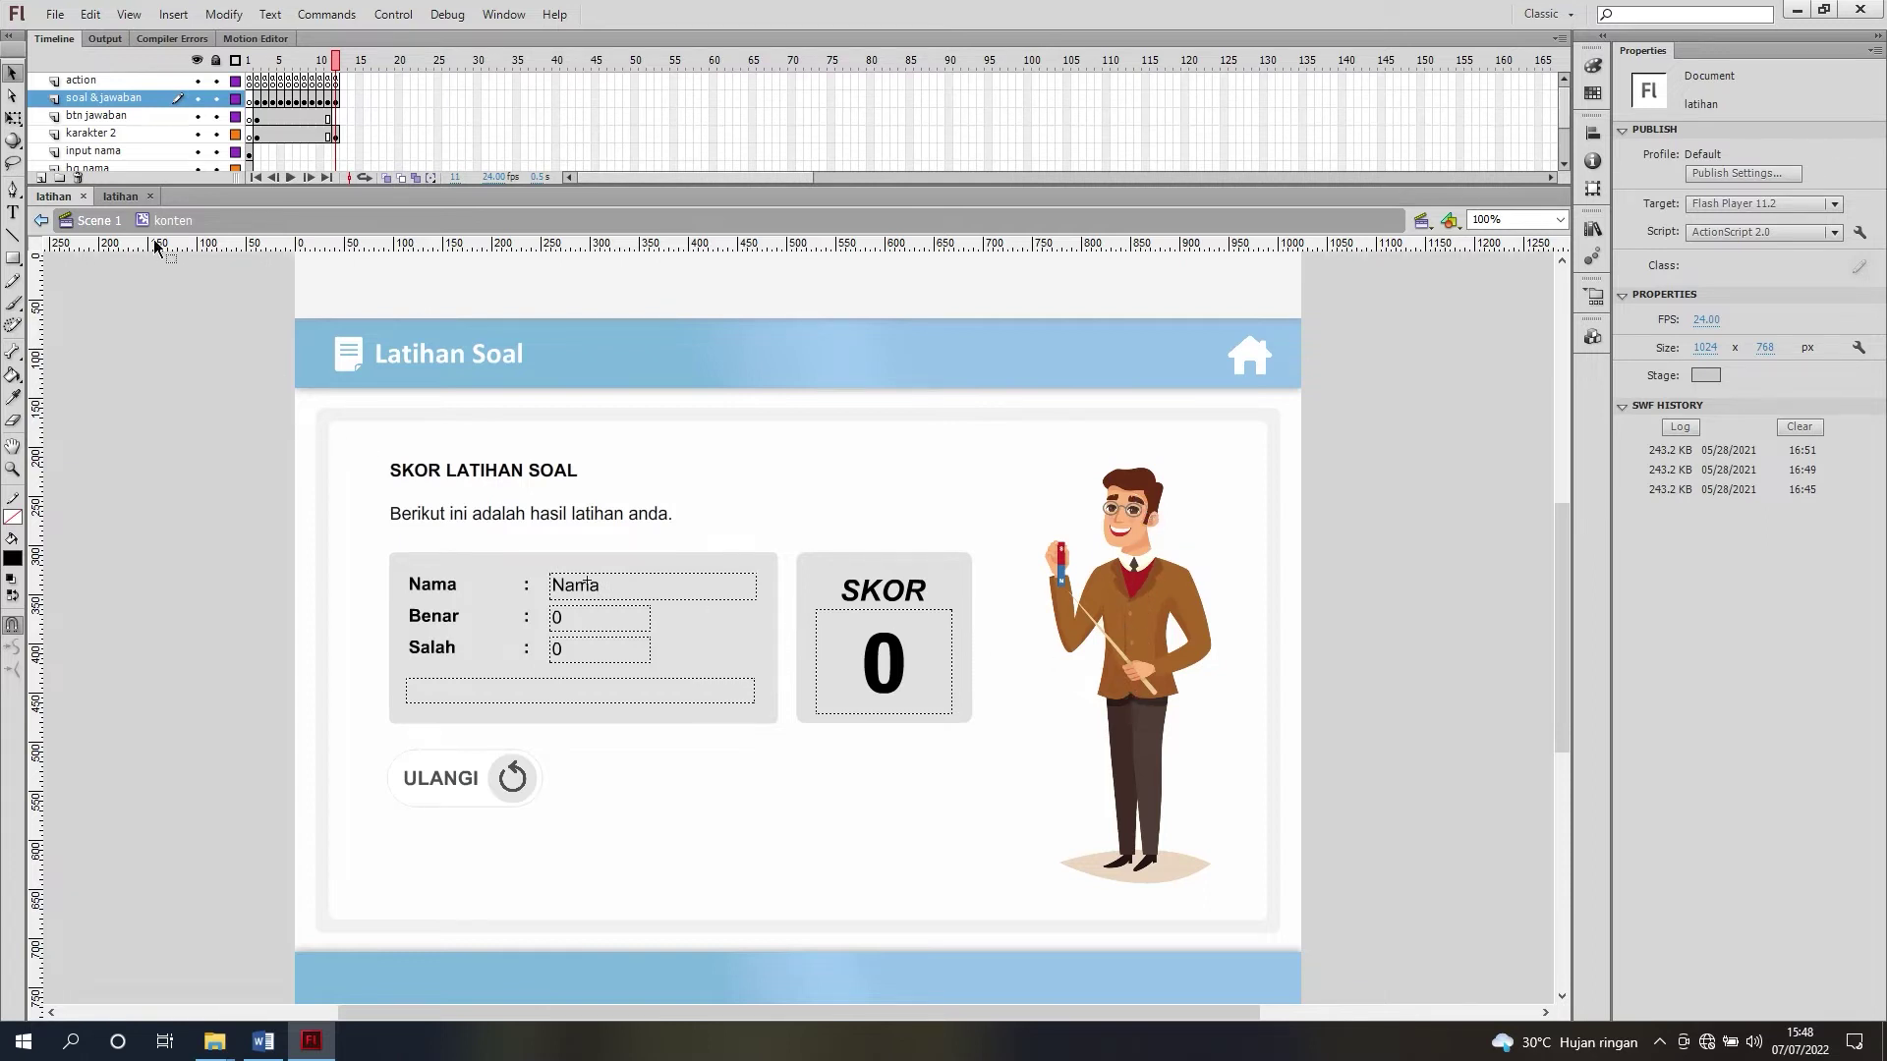
click(122, 195)
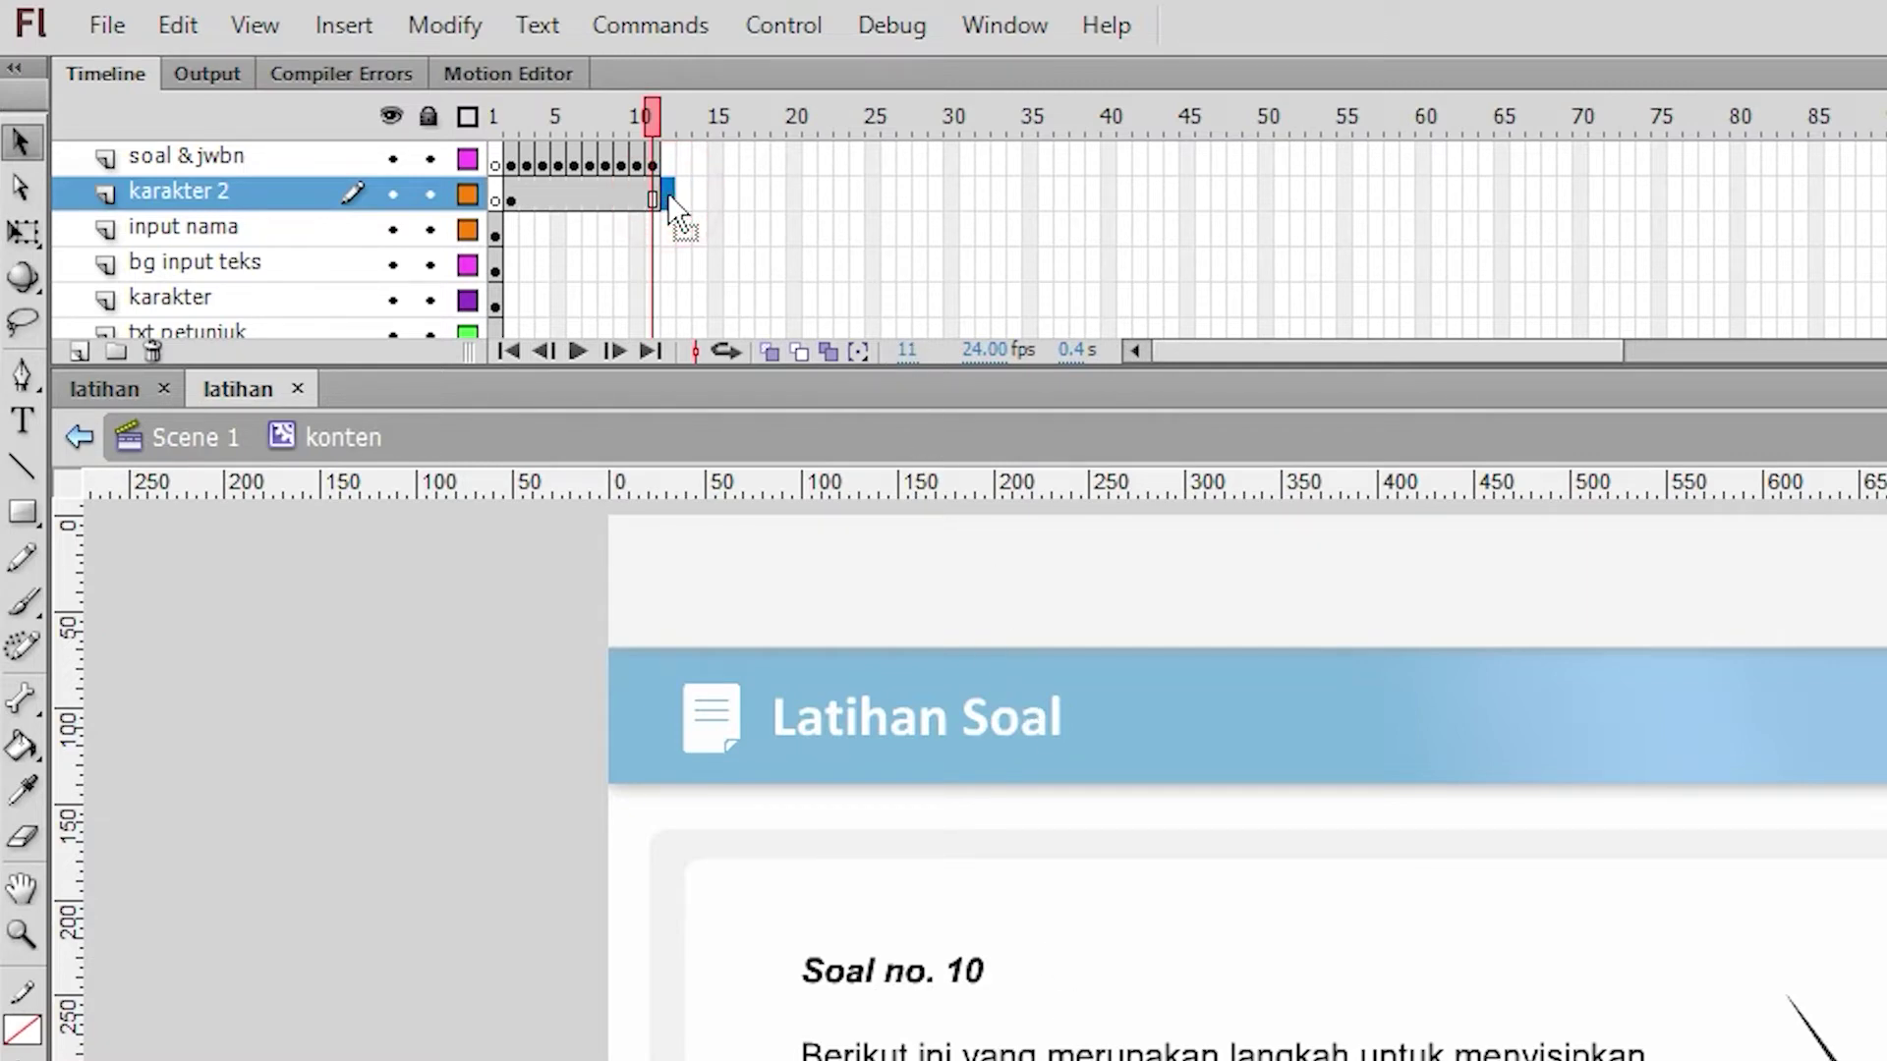
Step: Insert a keyframe at frame 12 of the "karakter 2" layer and swap its character bitmap for "teacher 3"
key(F6)
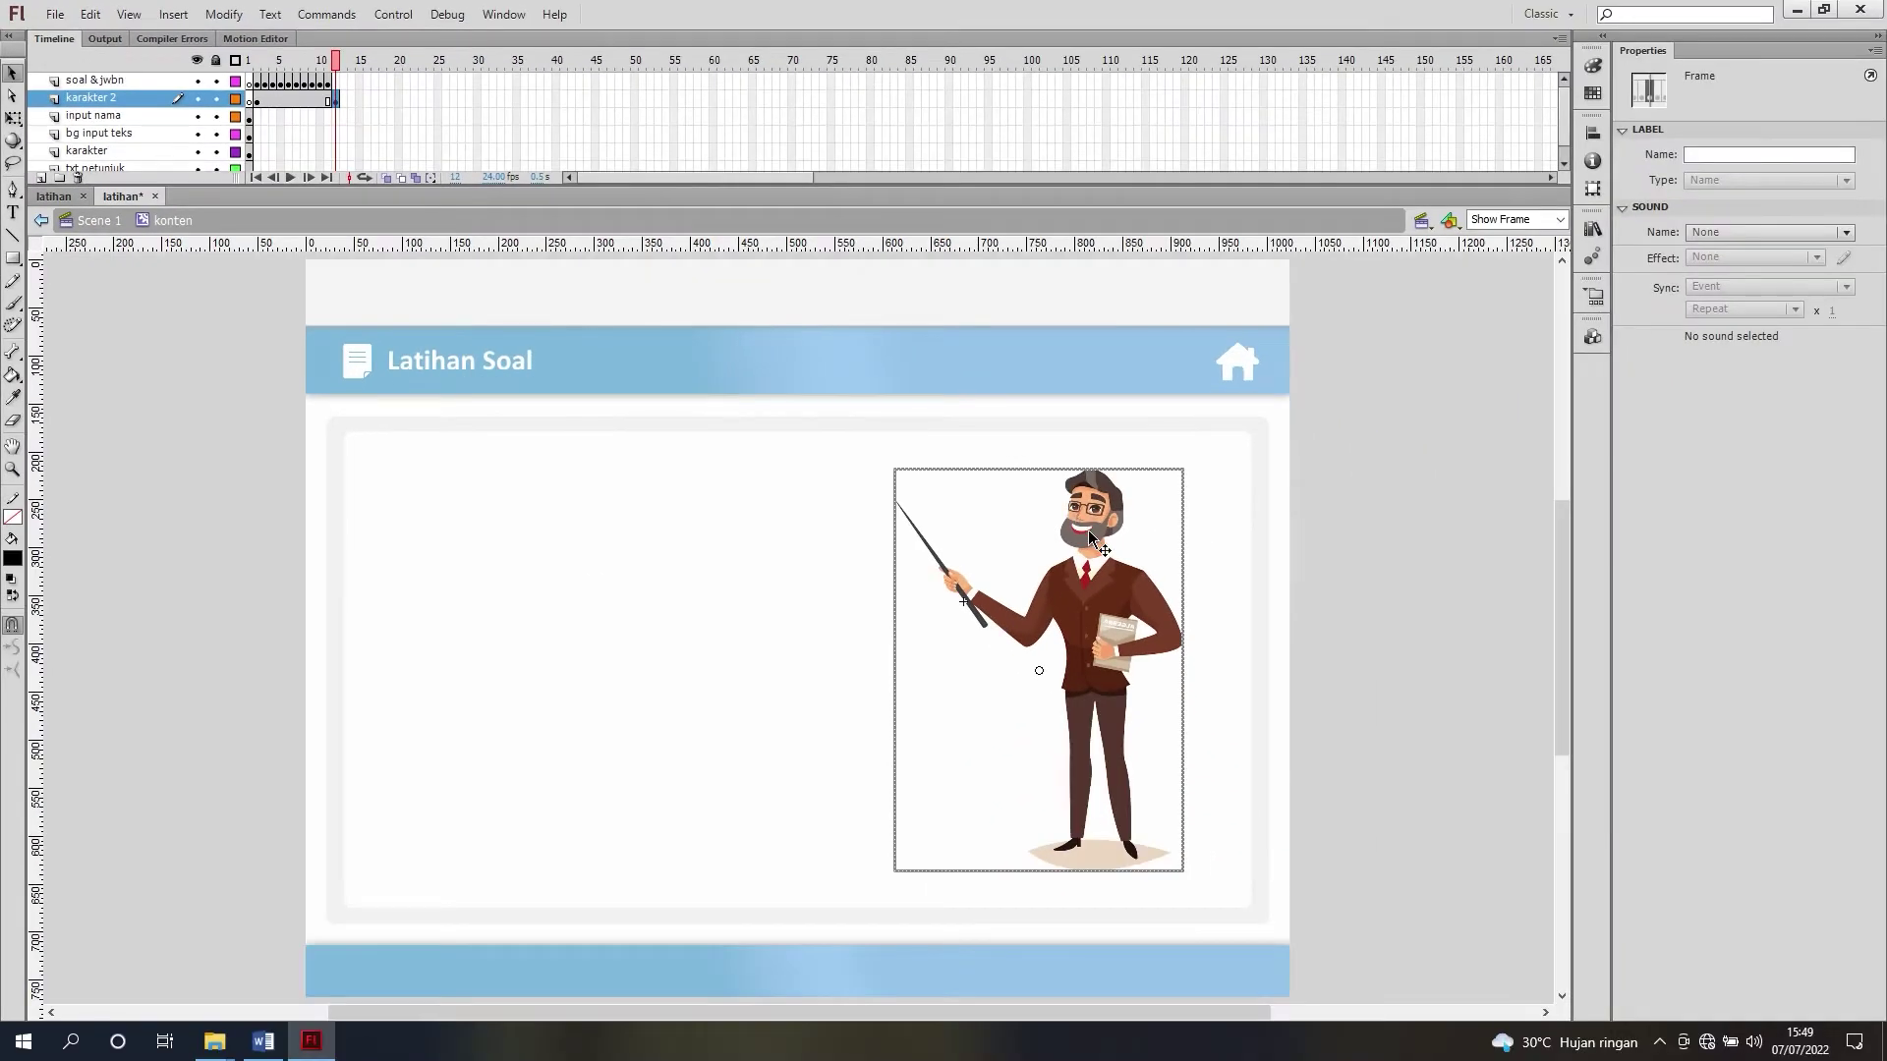
click(1090, 531)
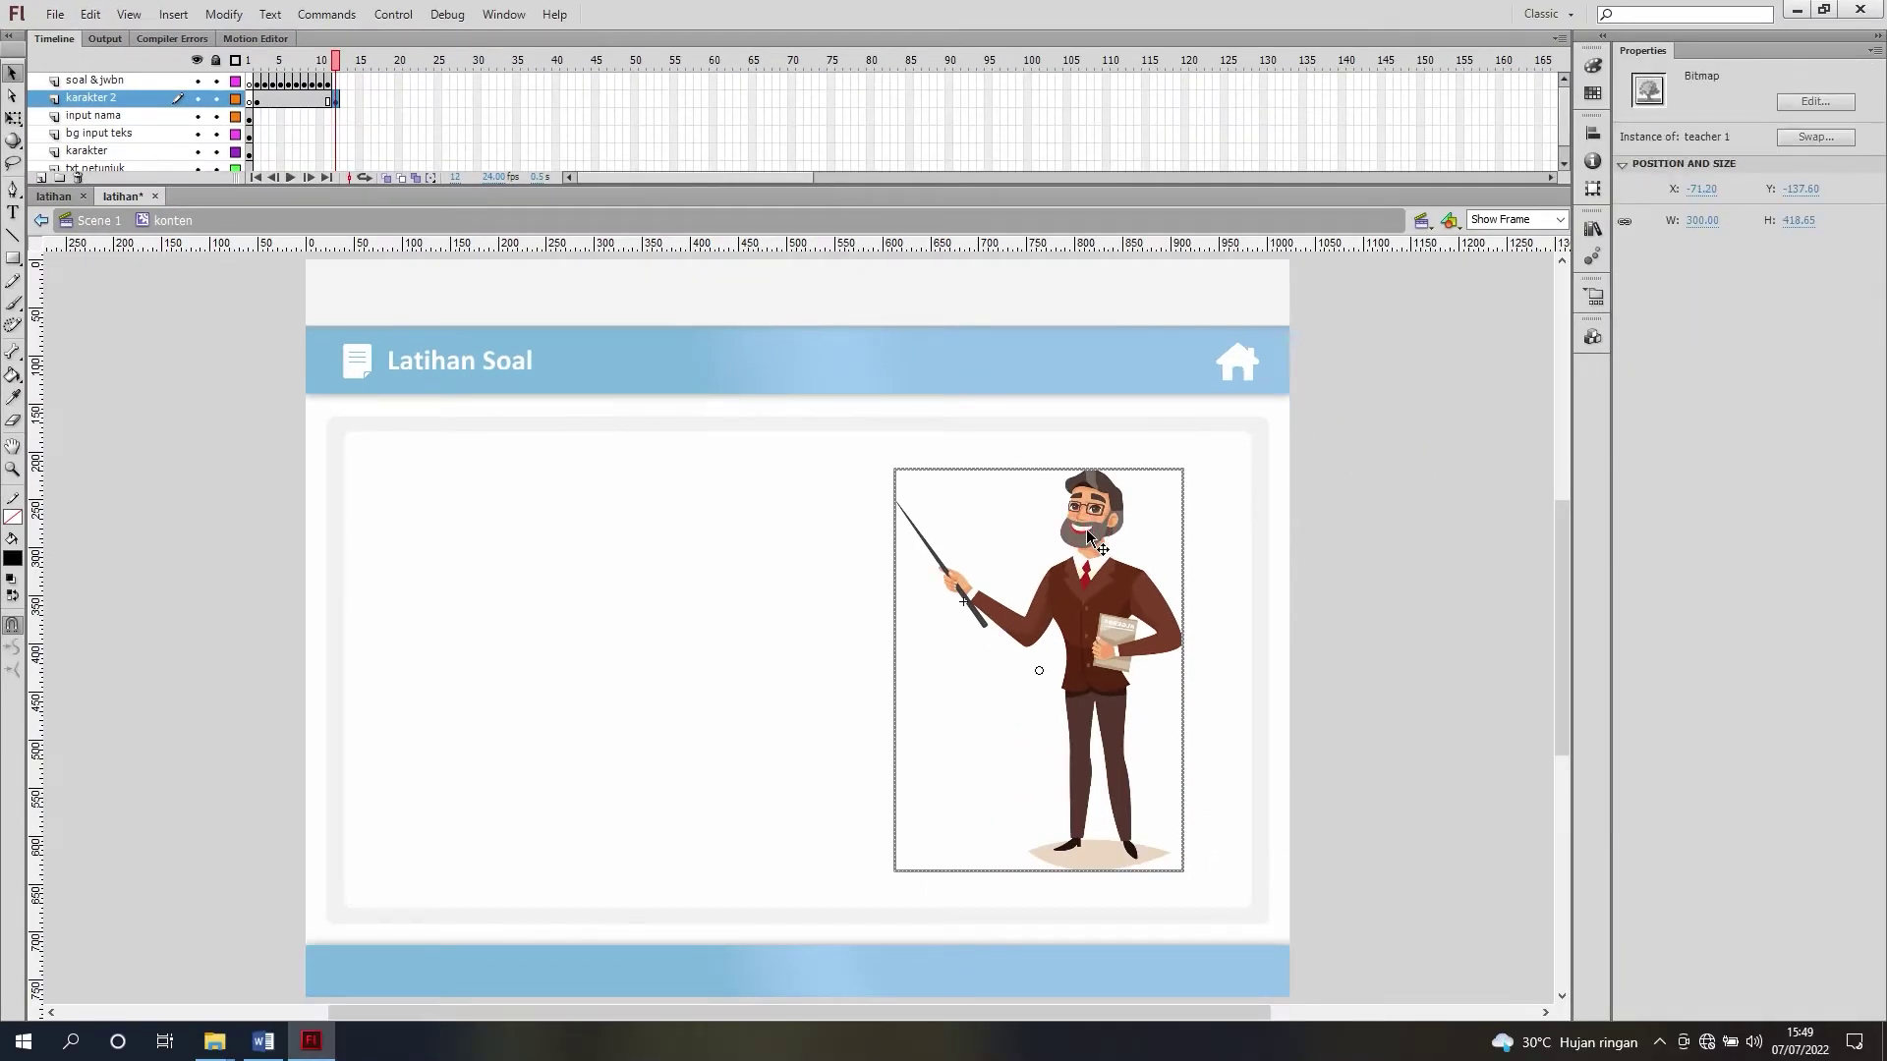
click(1815, 136)
drag(1019, 391, 1564, 369)
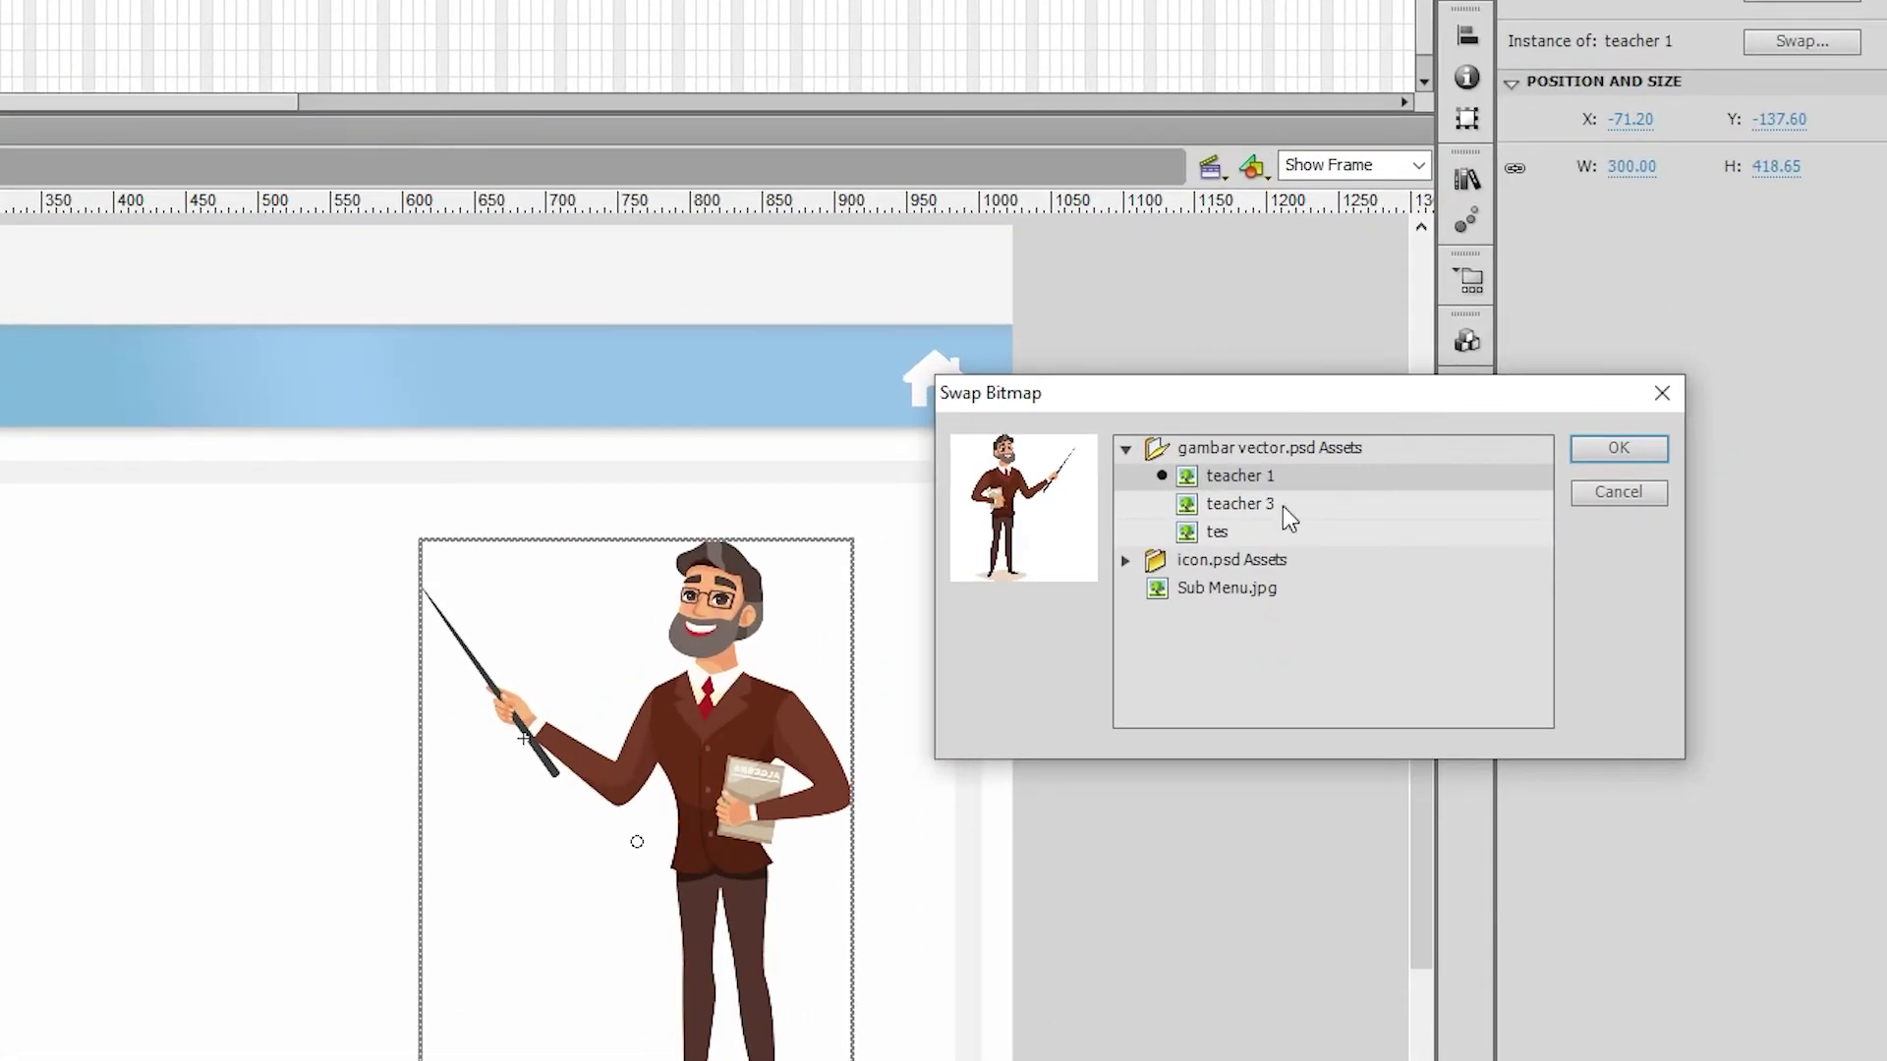
click(1282, 501)
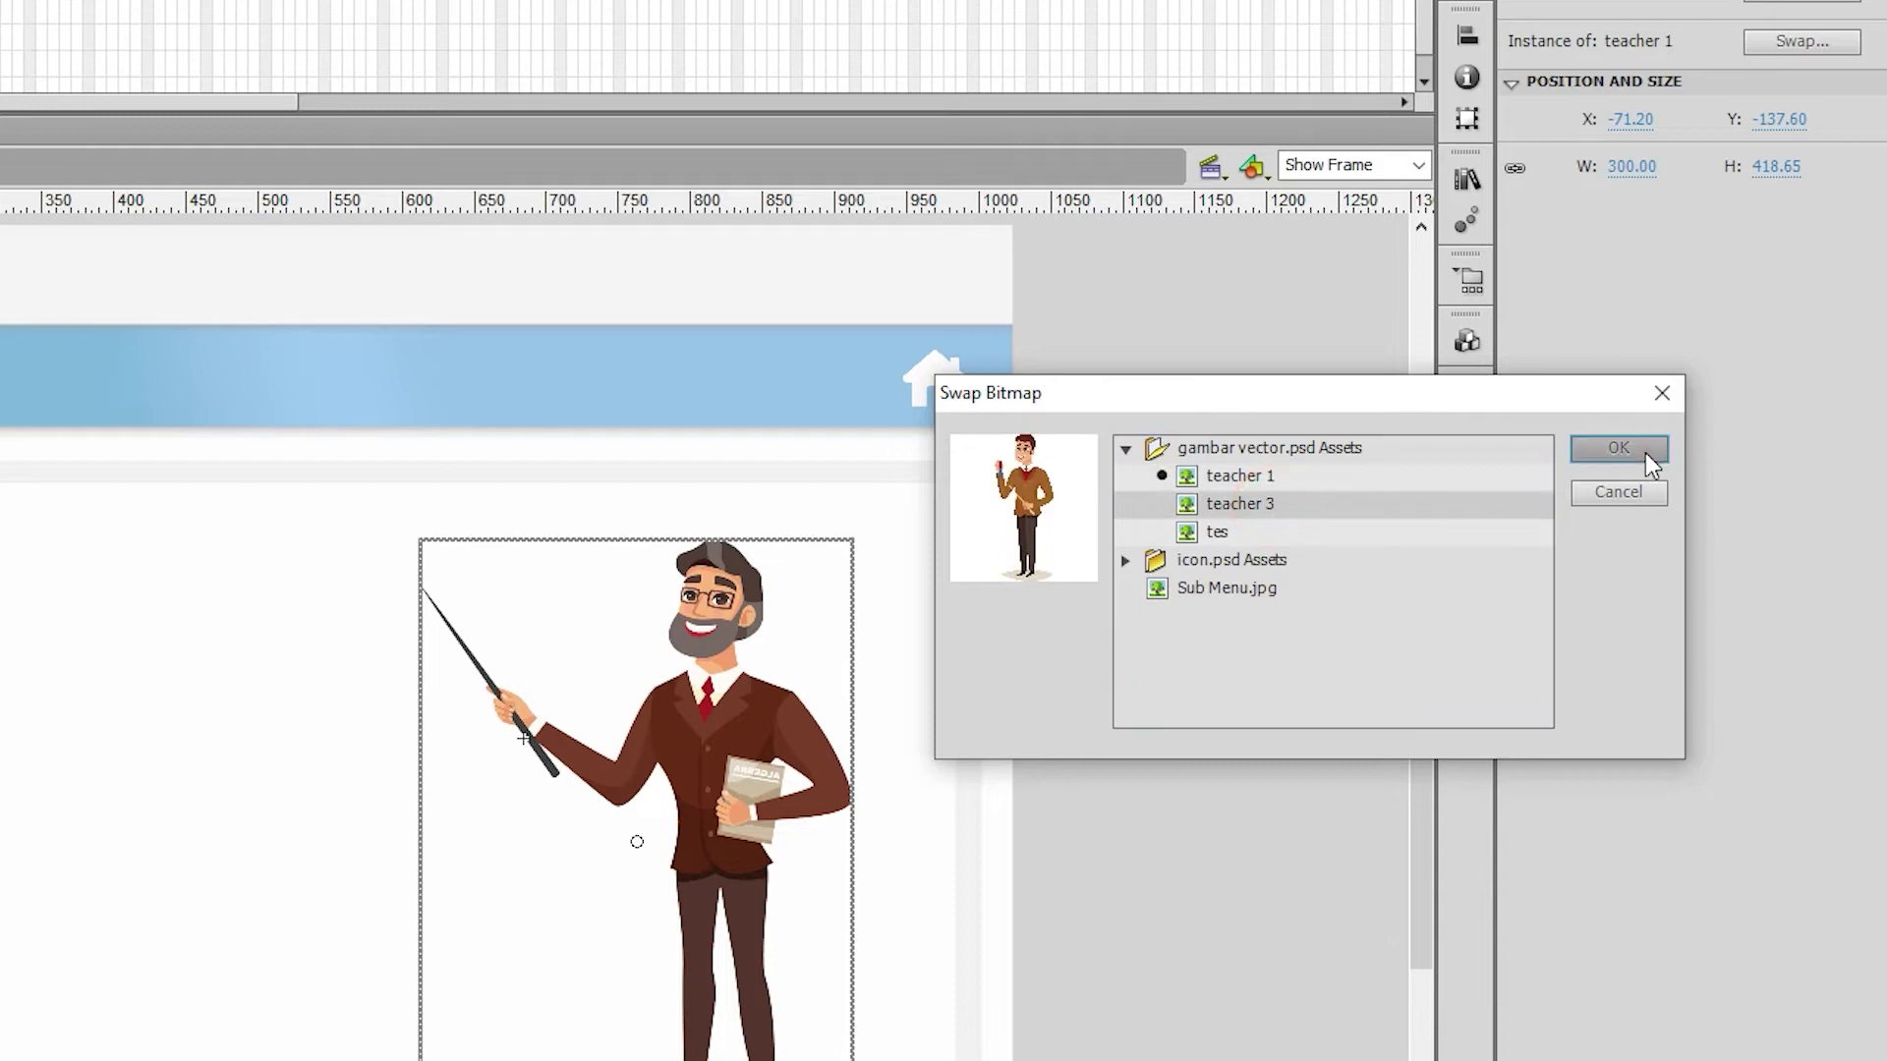
click(1642, 452)
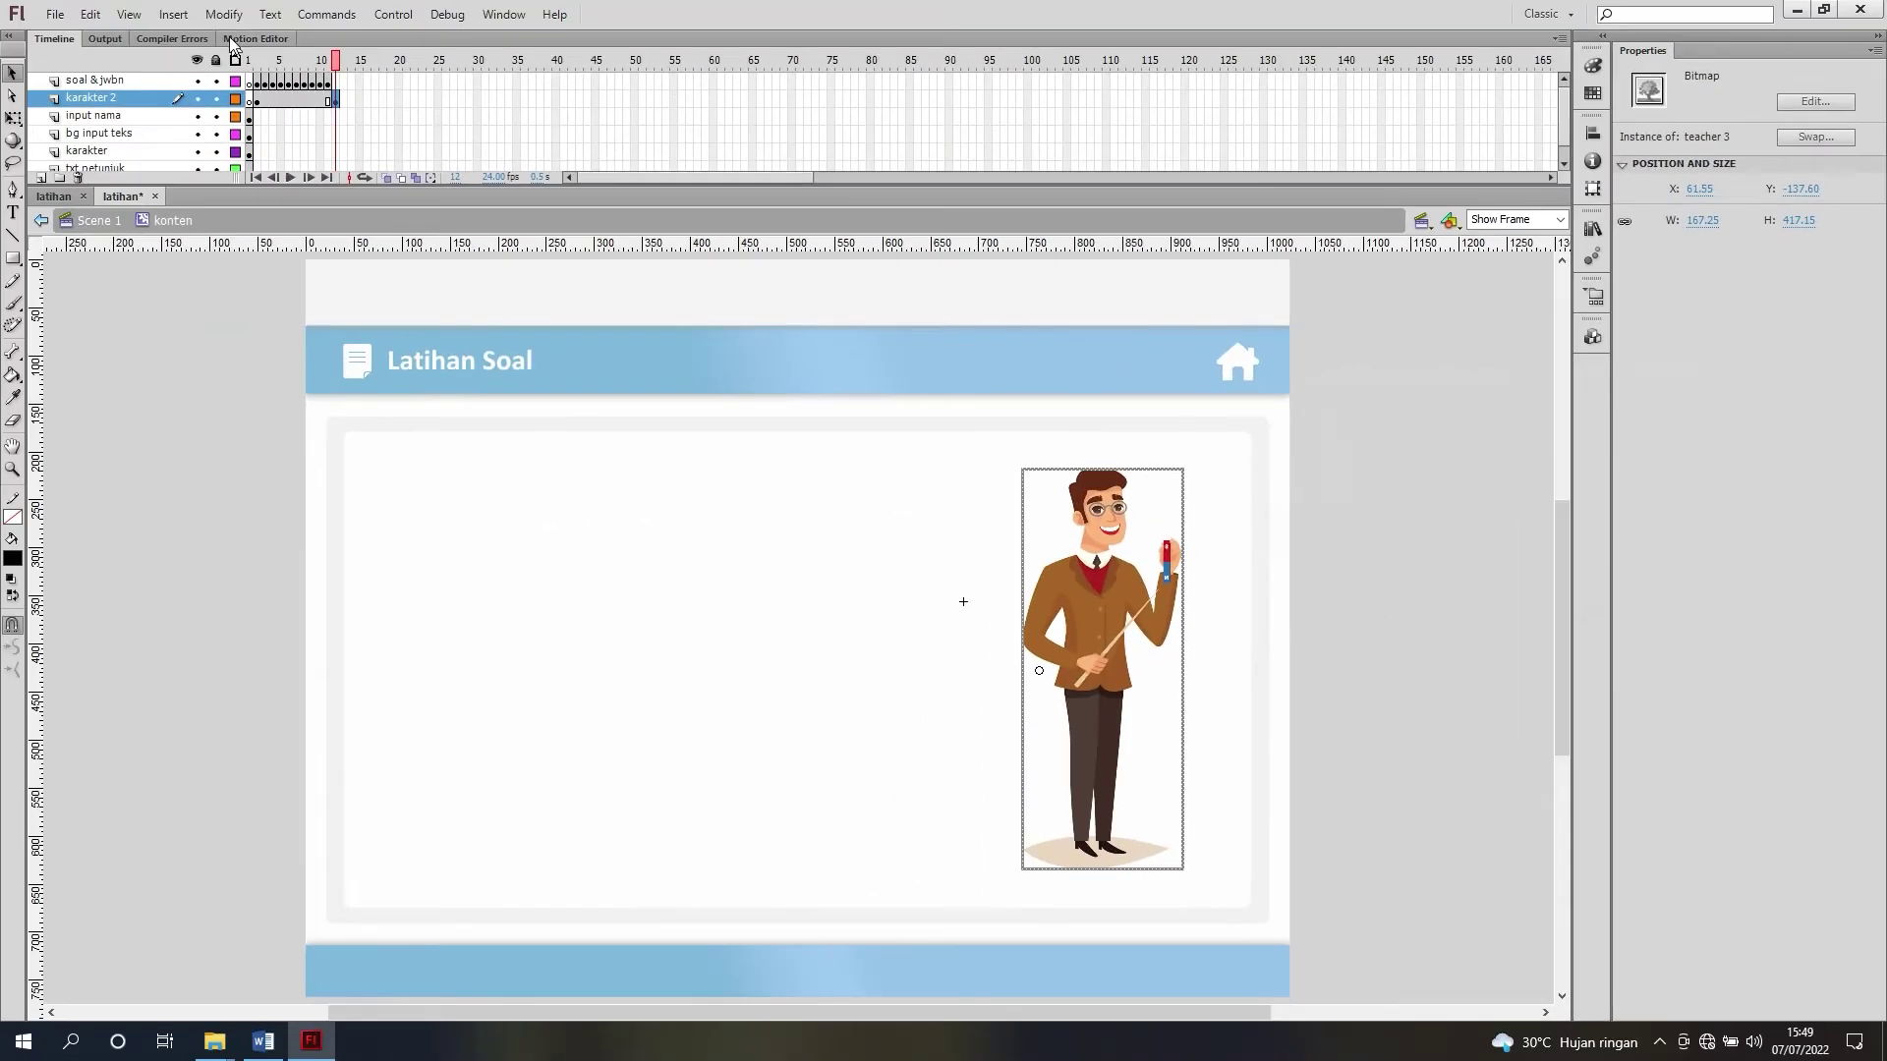
Step: Flip the teacher 3 bitmap horizontally and place it at about X 72, Y -137.6, near the content panel's right edge
click(224, 14)
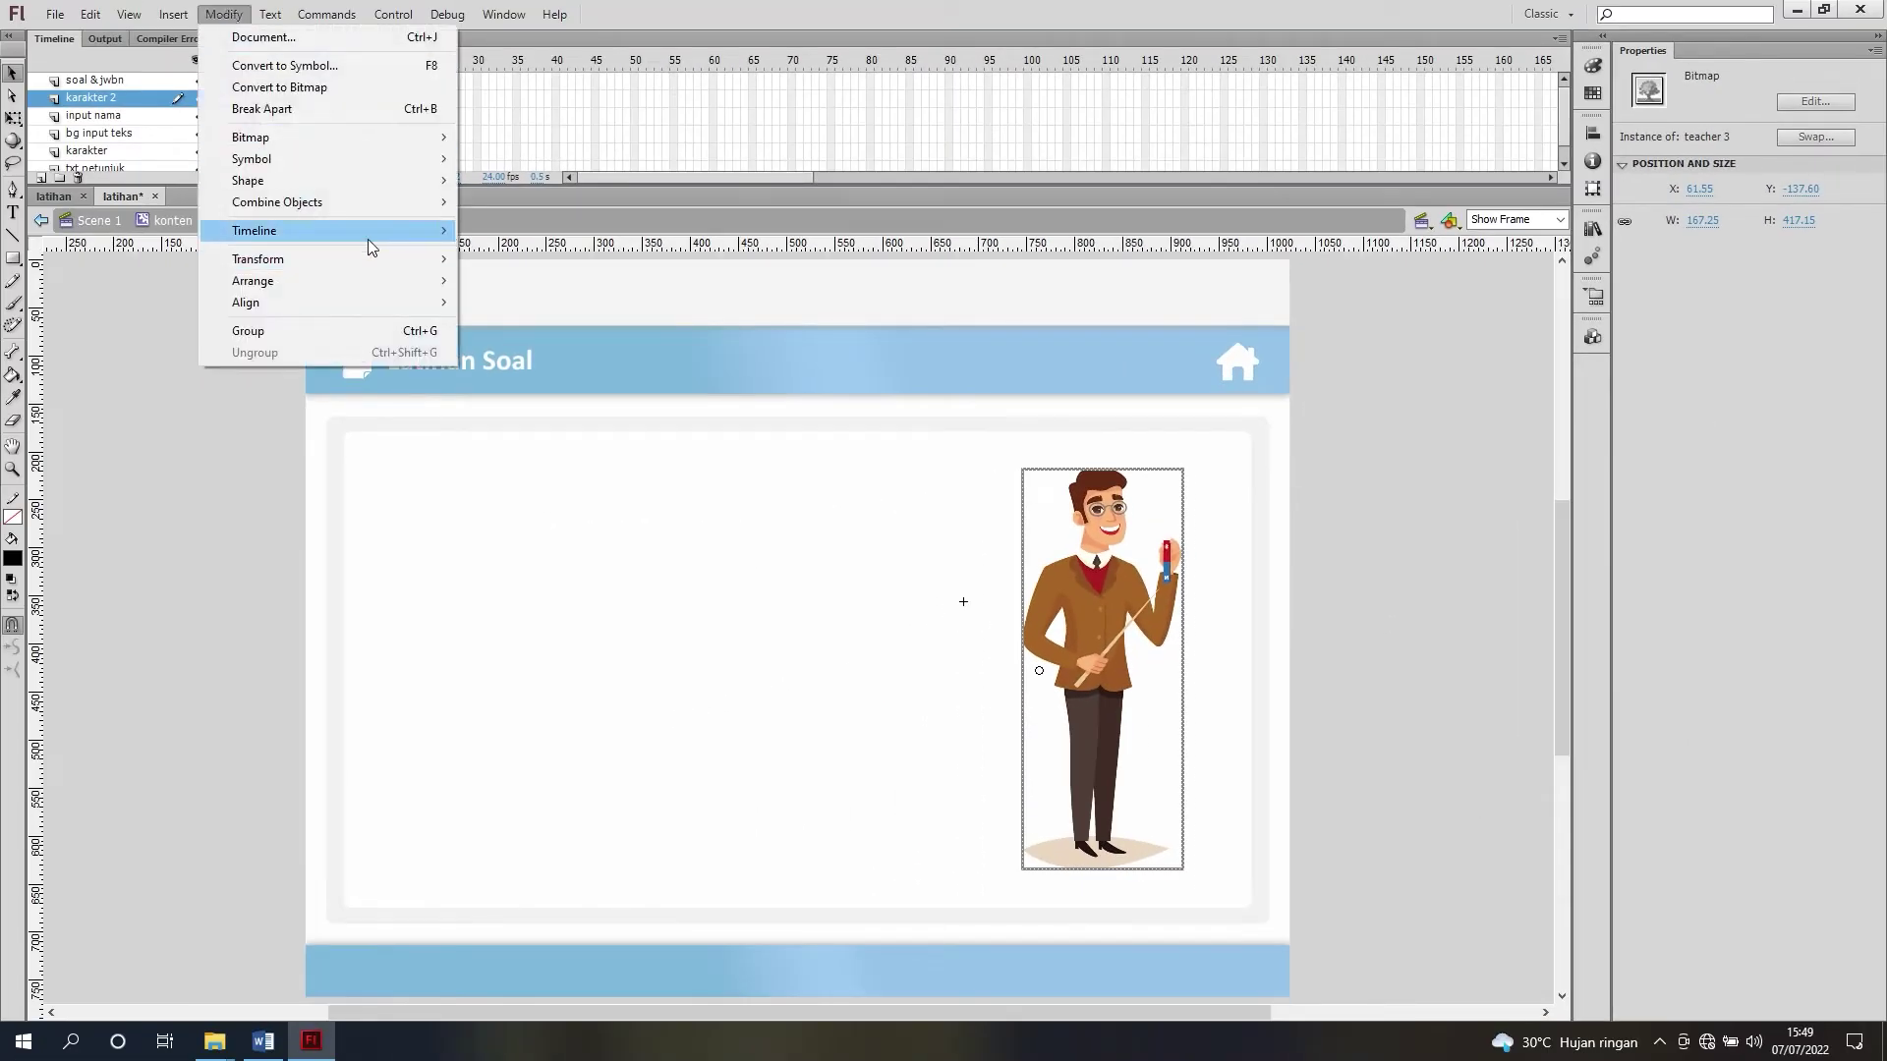
mouse_move(414, 270)
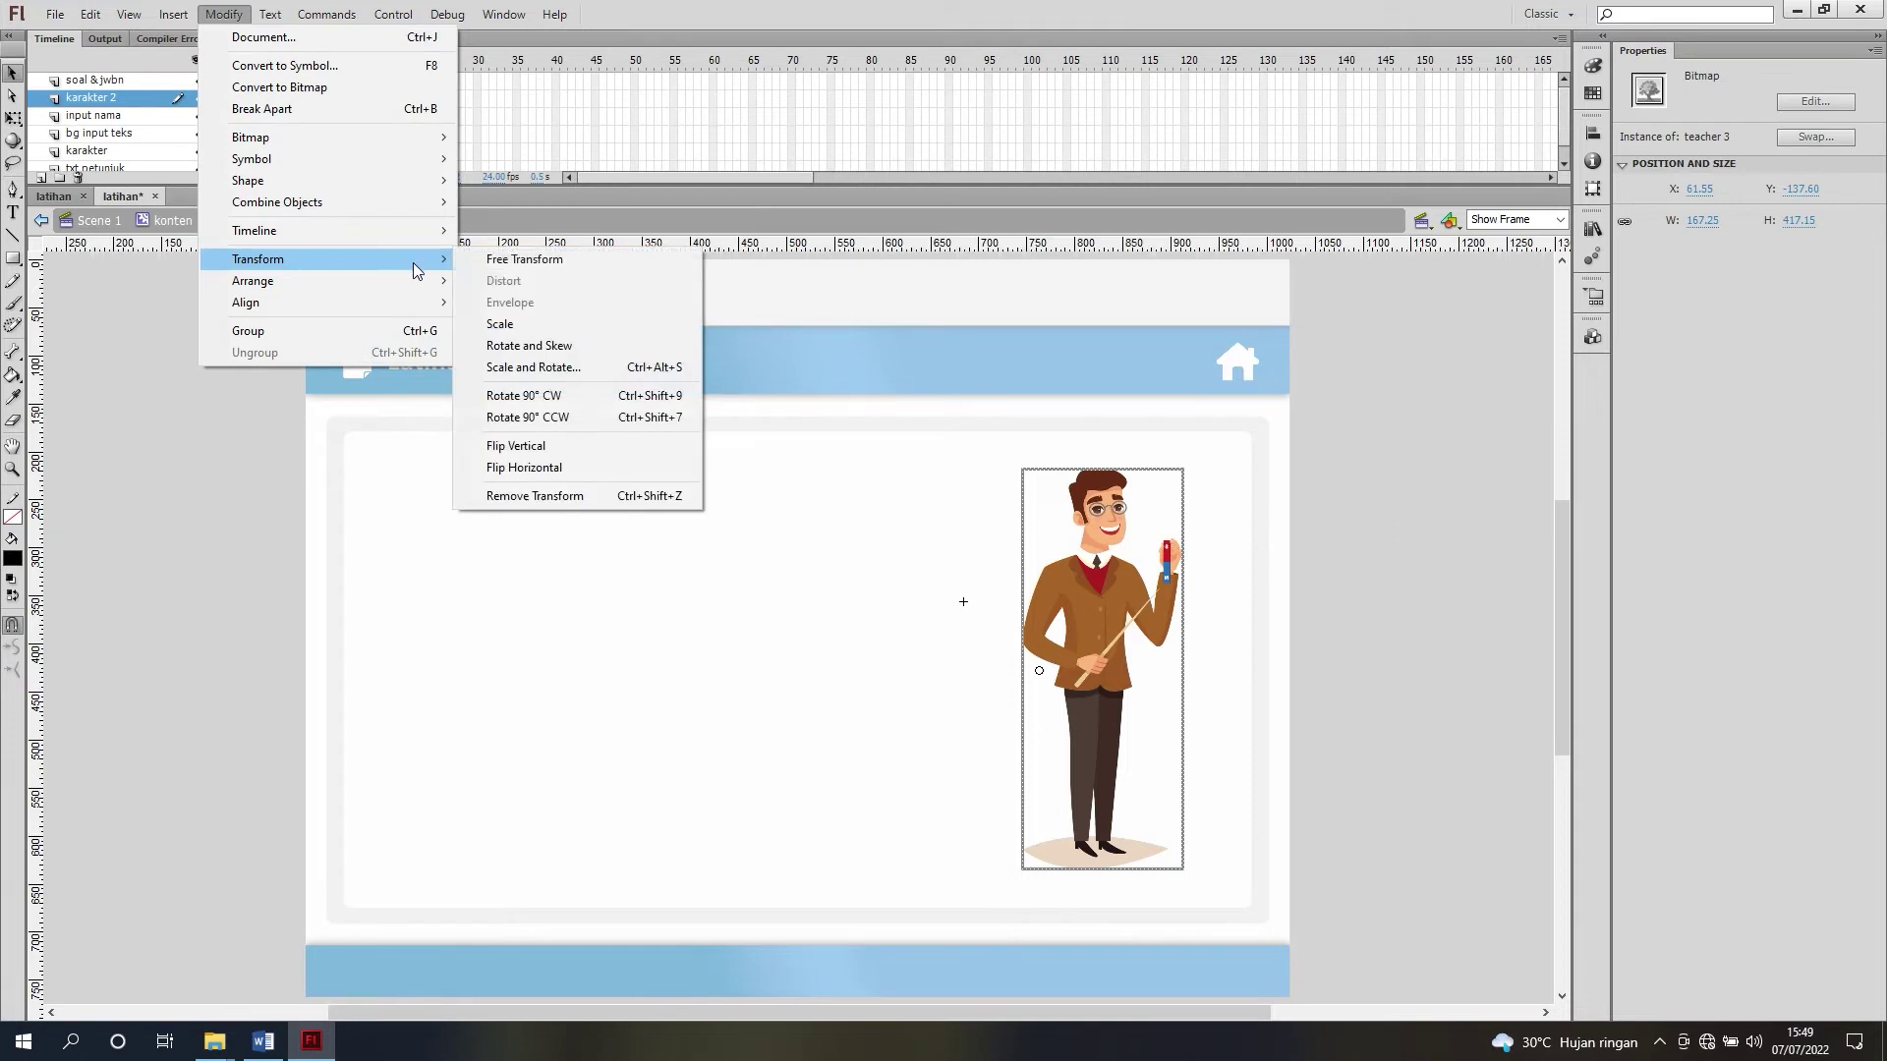
click(535, 467)
drag(969, 532, 1110, 506)
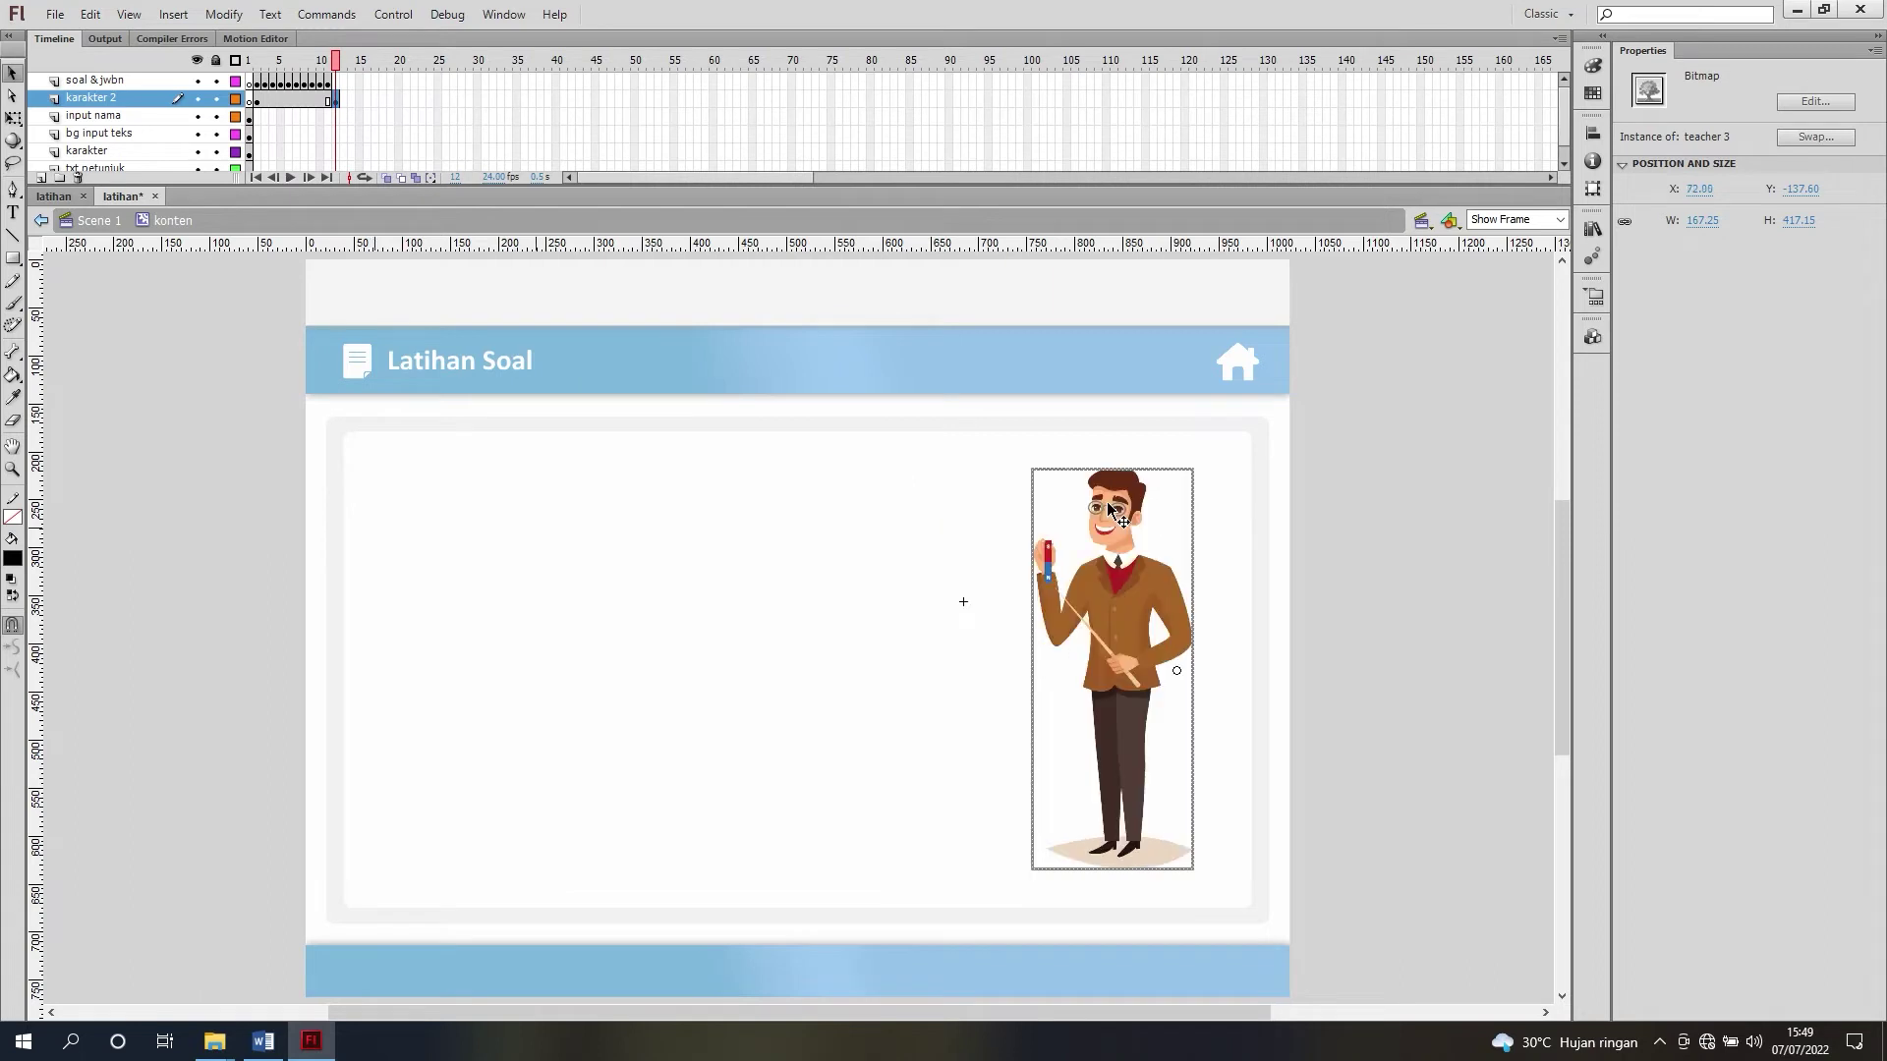
click(1410, 491)
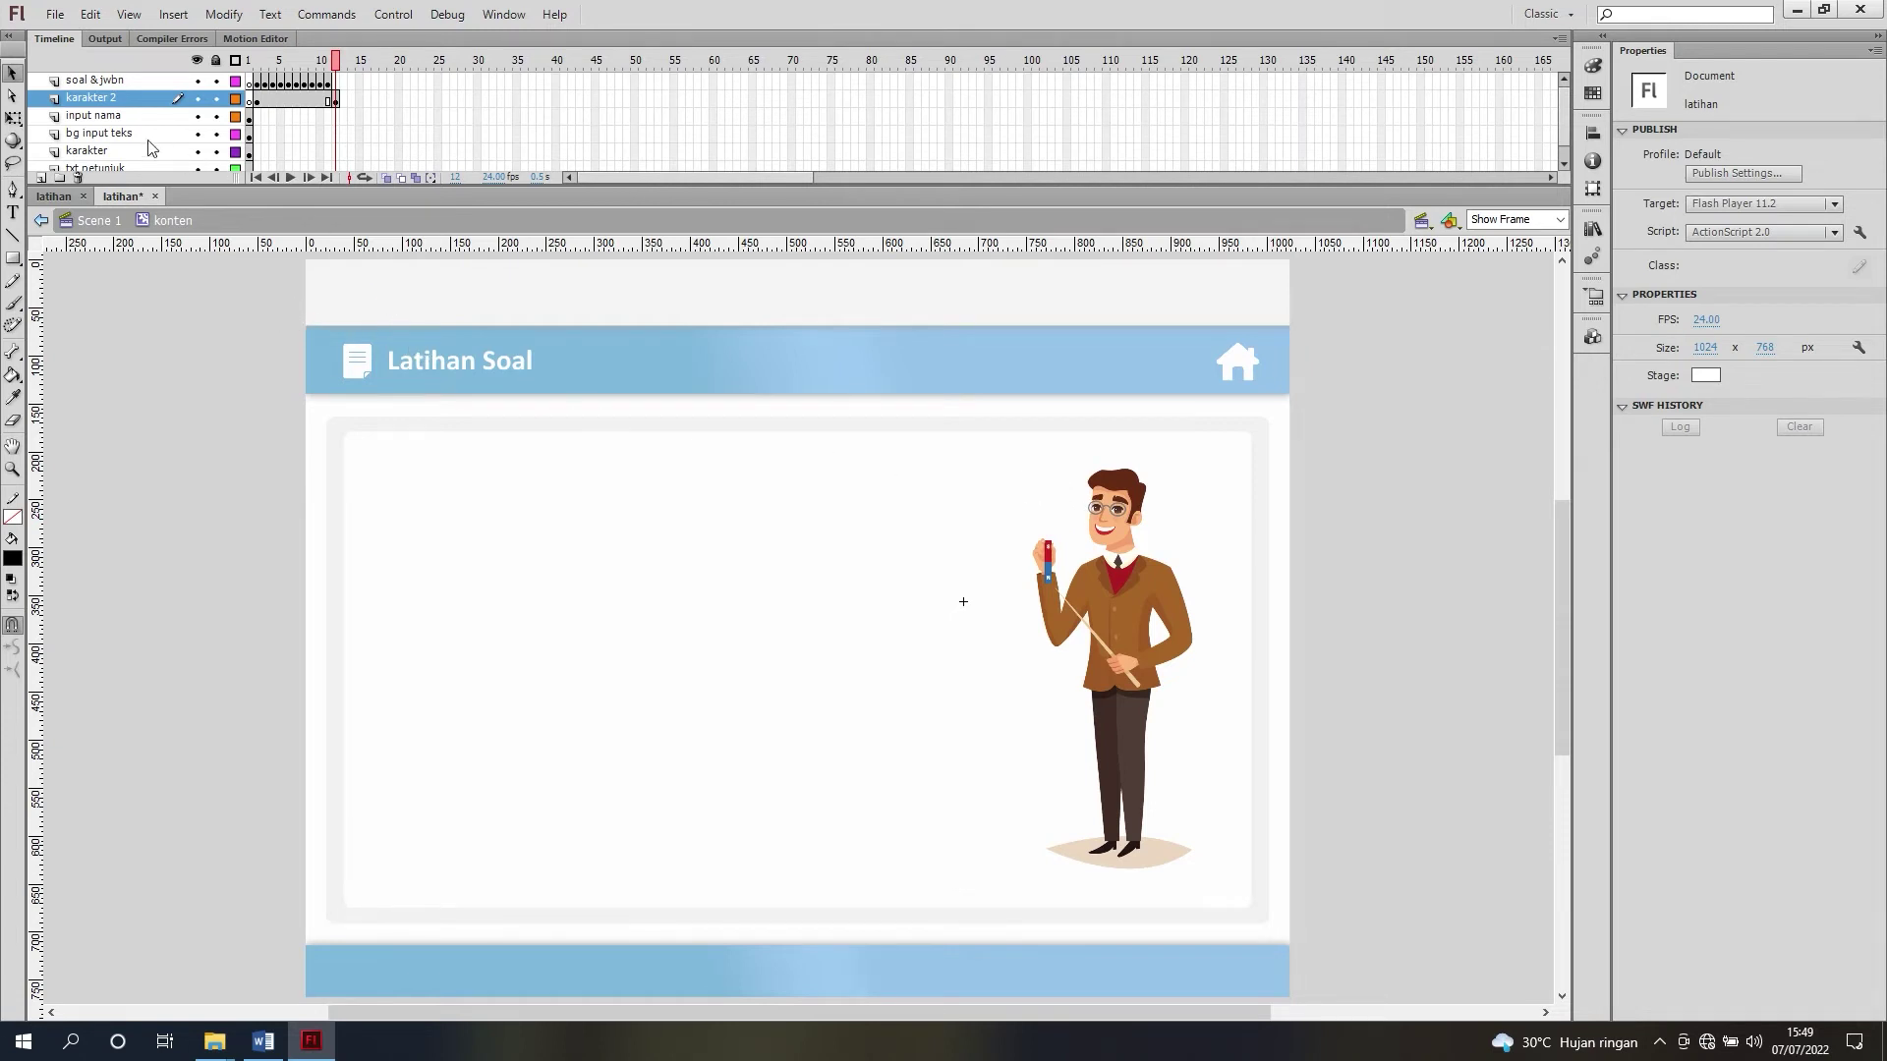
Step: Insert a keyframe at frame 12 of the "soal & jwbn" layer, carrying over the question 10 text box
click(107, 84)
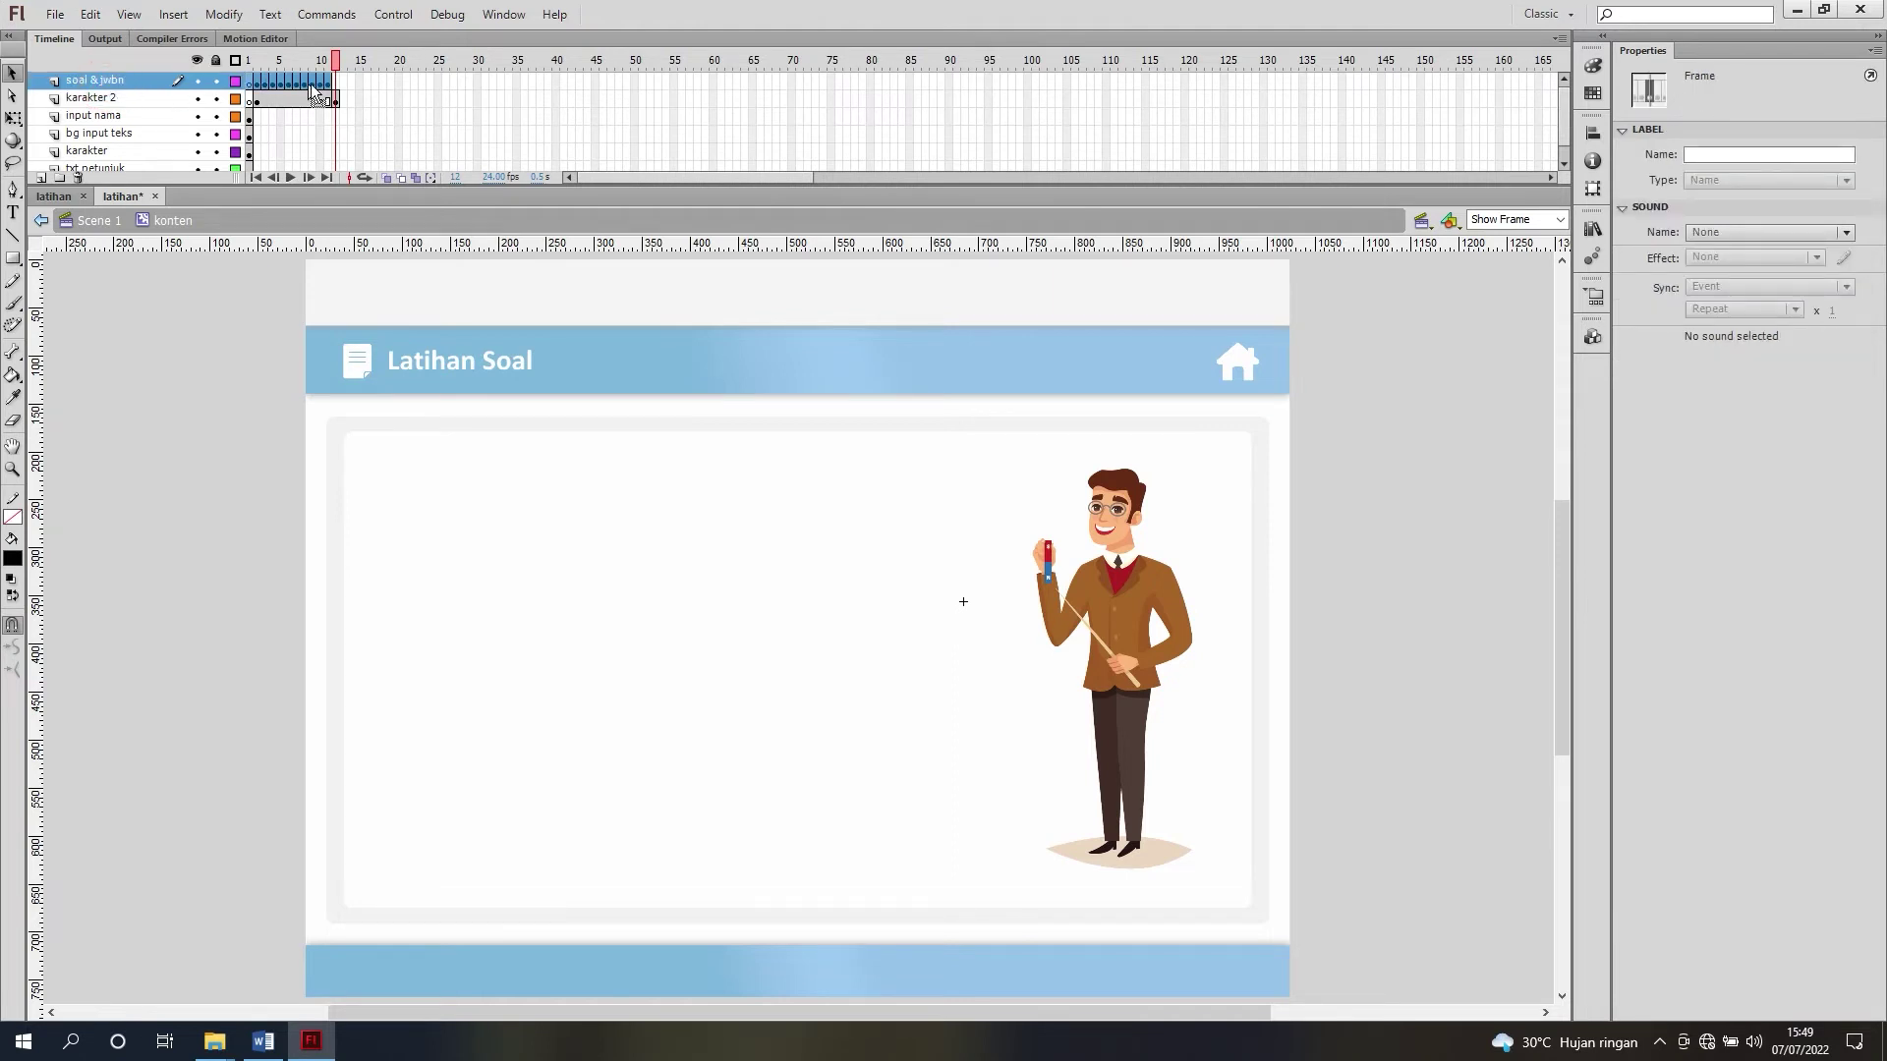
click(339, 84)
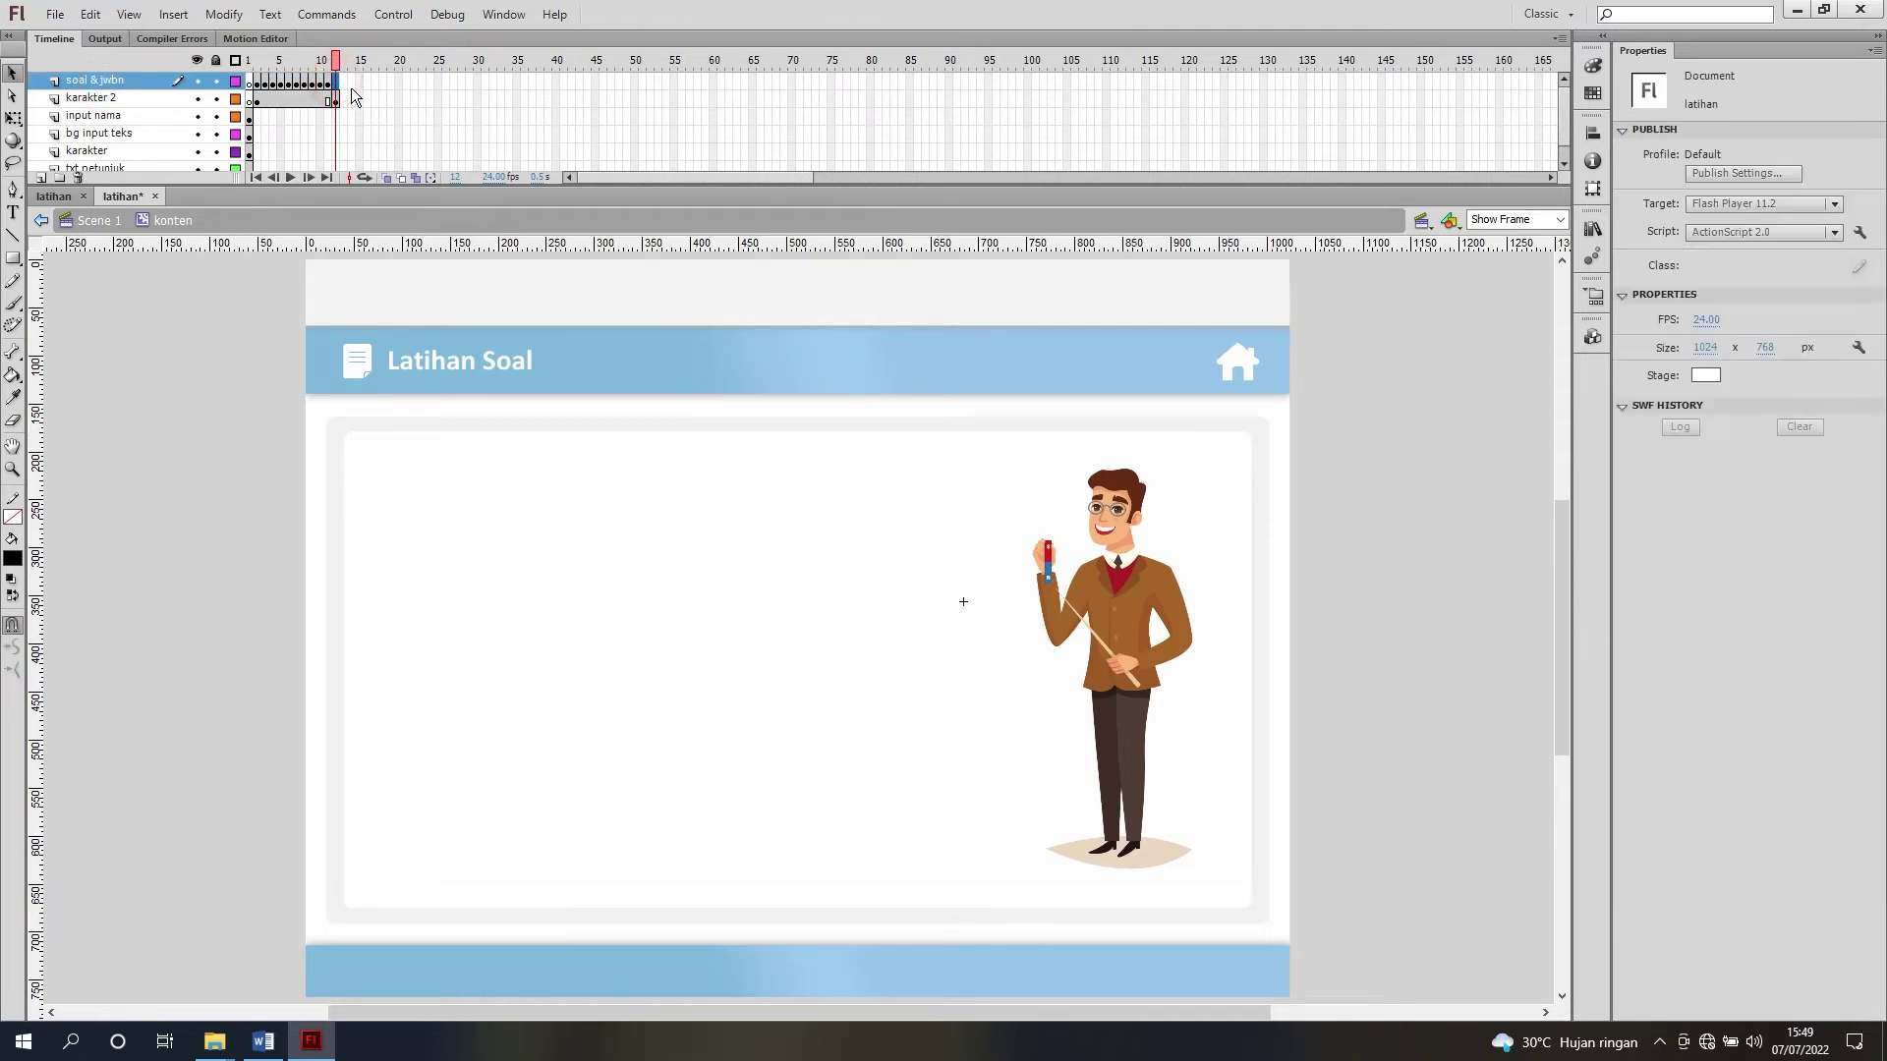
click(339, 83)
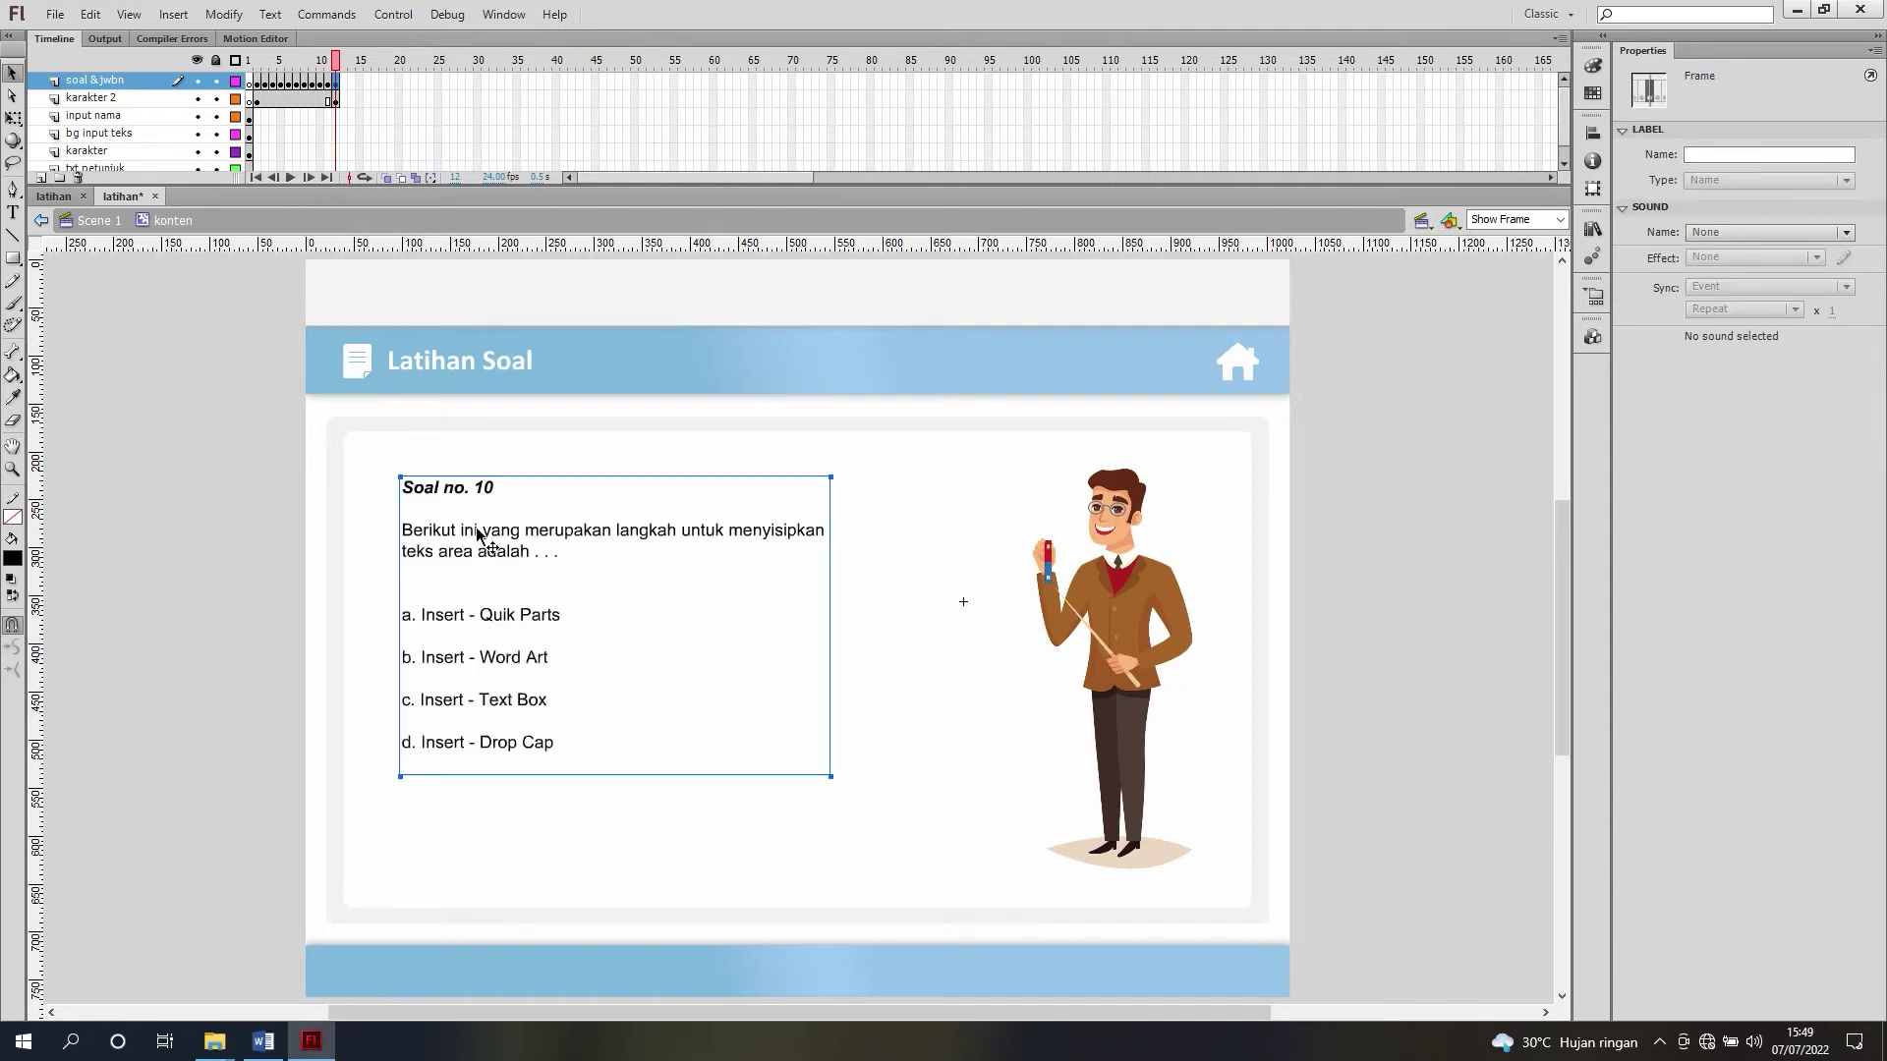
Step: Switch to the KONTEN document in Word and copy the "SKOR LATIHAN SOAL" heading with the sentence below it
click(272, 1050)
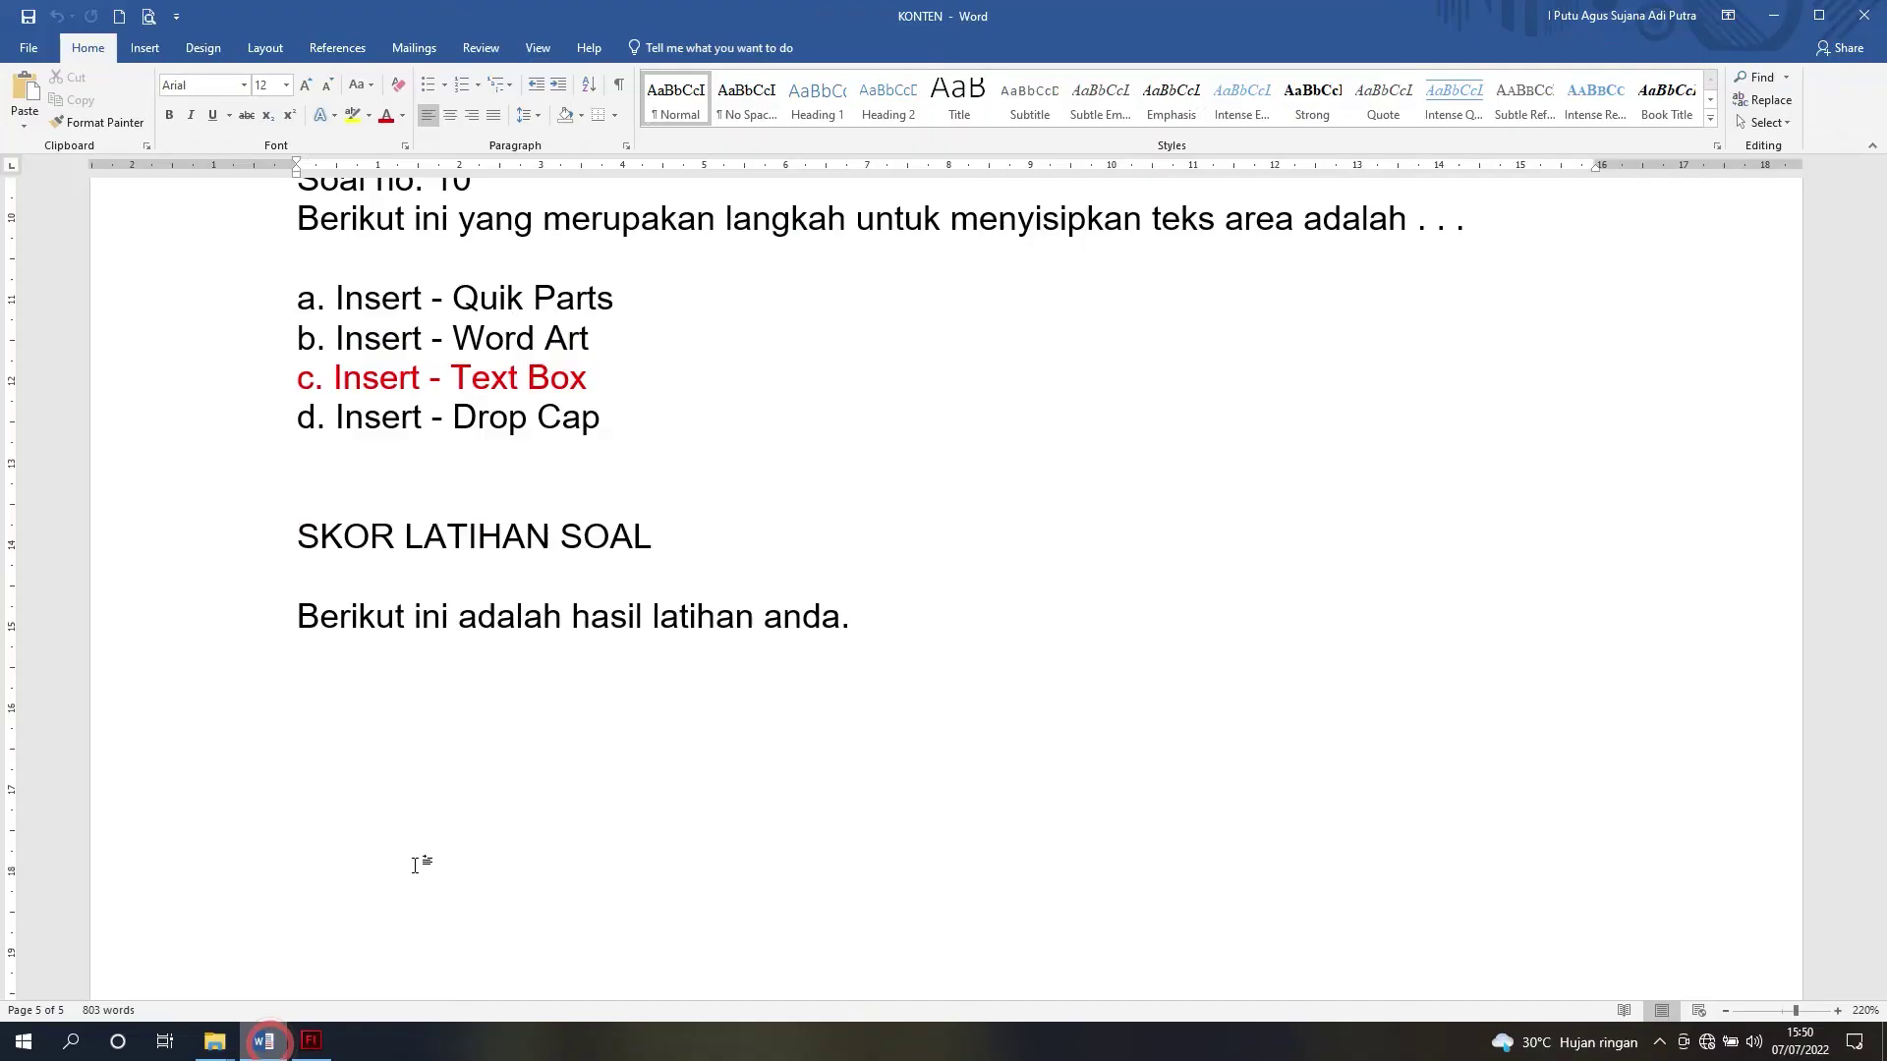
drag(300, 538, 857, 617)
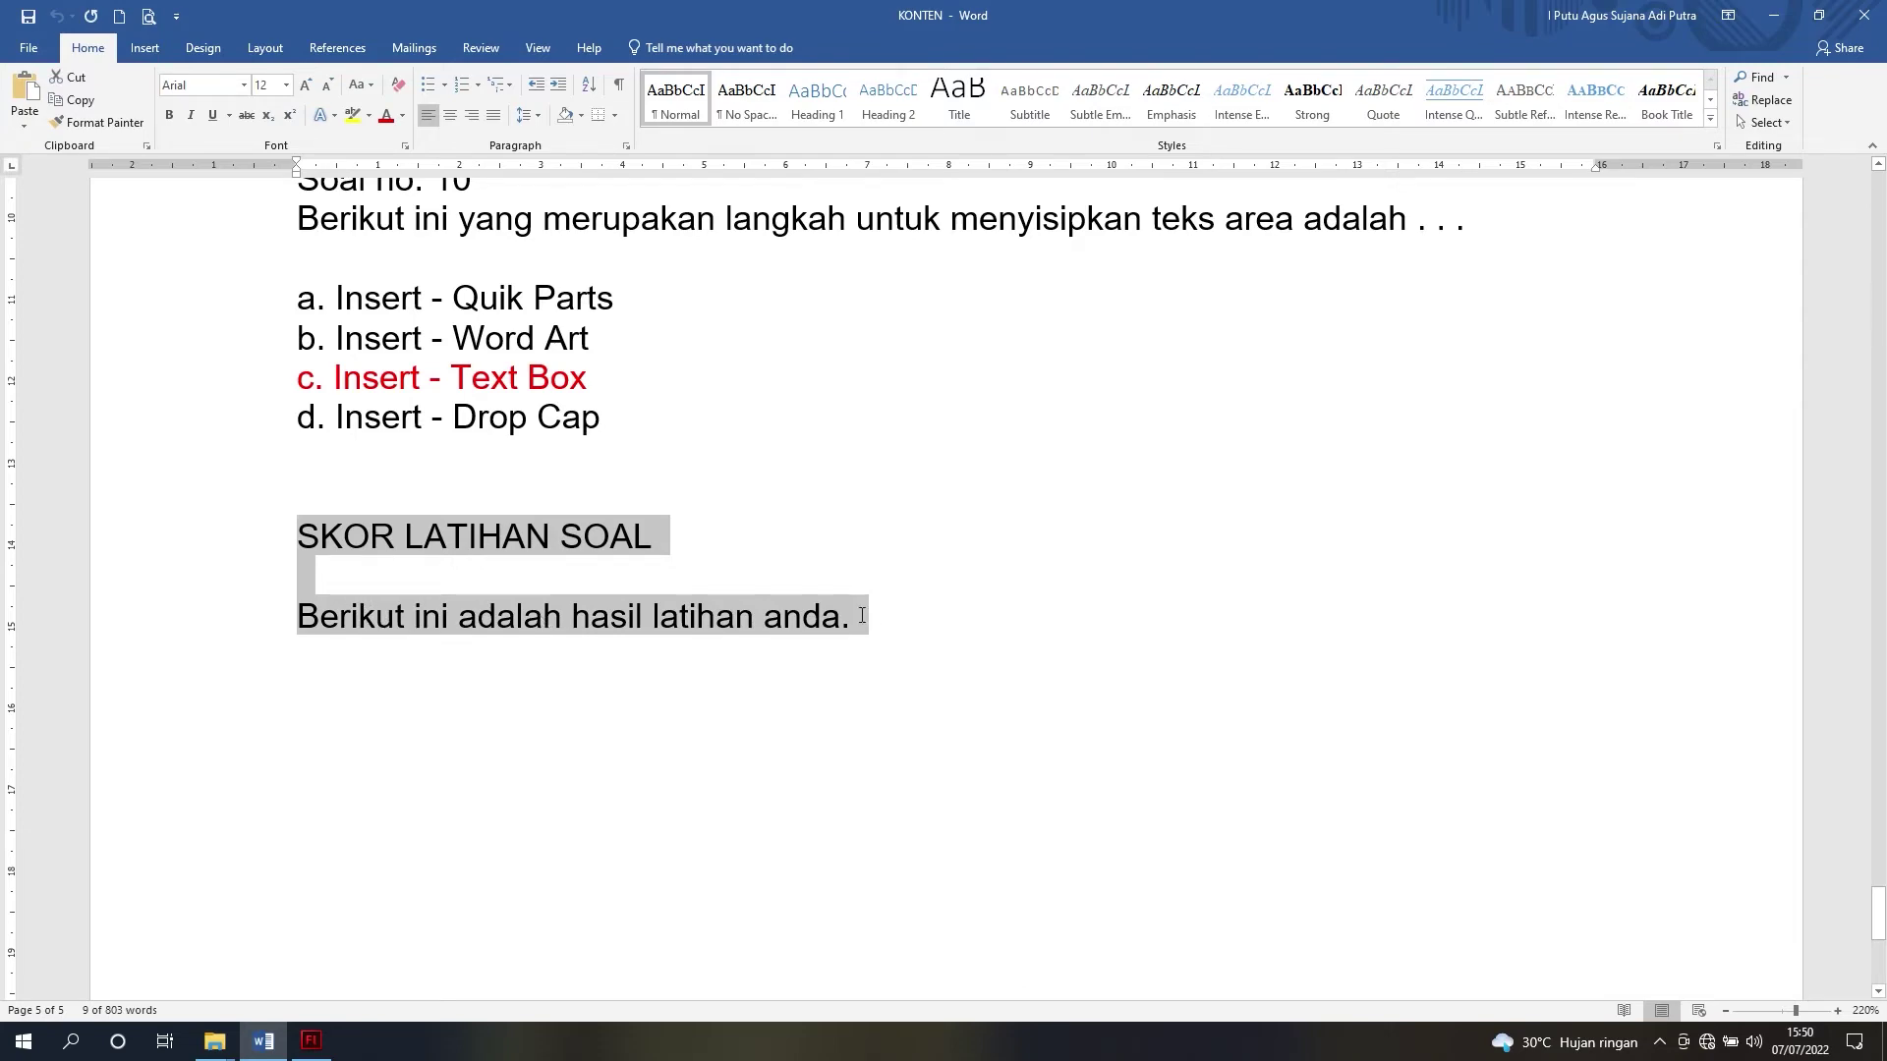
text(SKOR LATIHAN SOAL  Berikut ini adalah hasil latihan anda.)
Step: Back in Flash, replace frame 12's question text with the copied "SKOR LATIHAN SOAL" text and remove the trailing empty line
click(307, 1044)
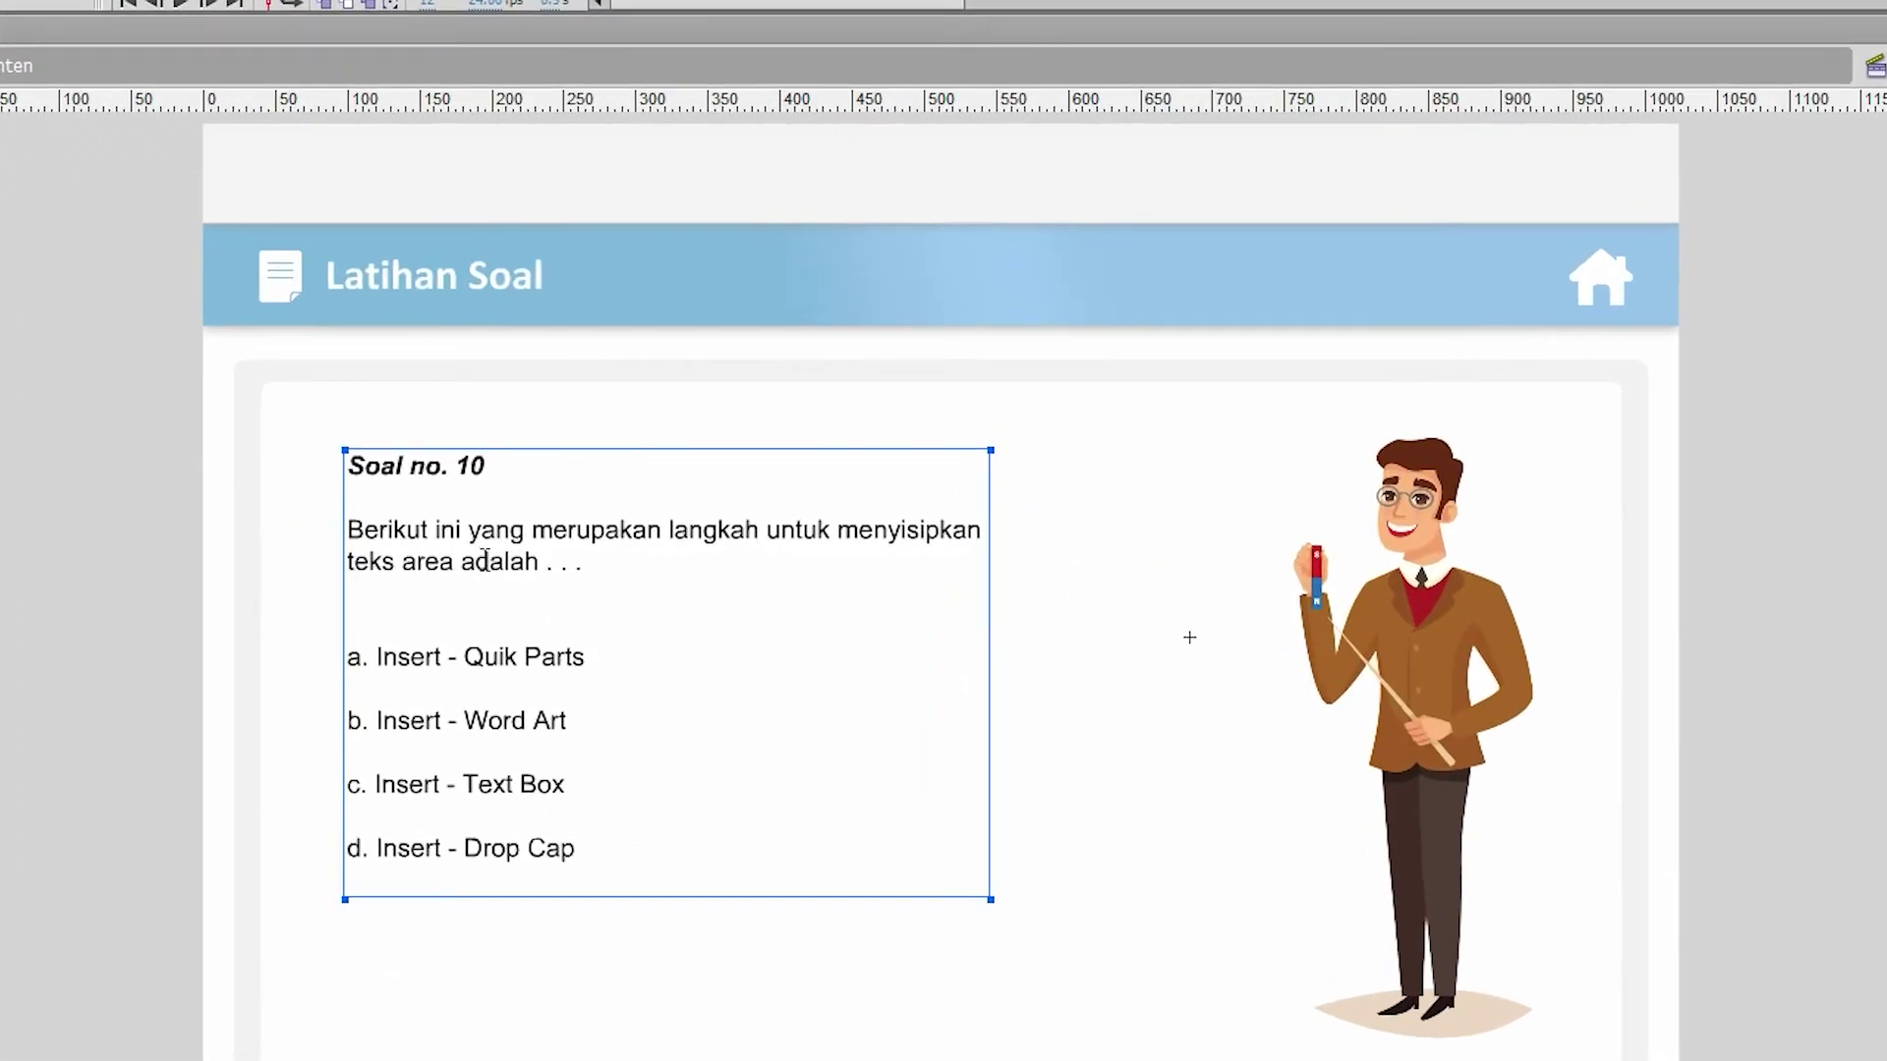
click(485, 558)
double_click(485, 558)
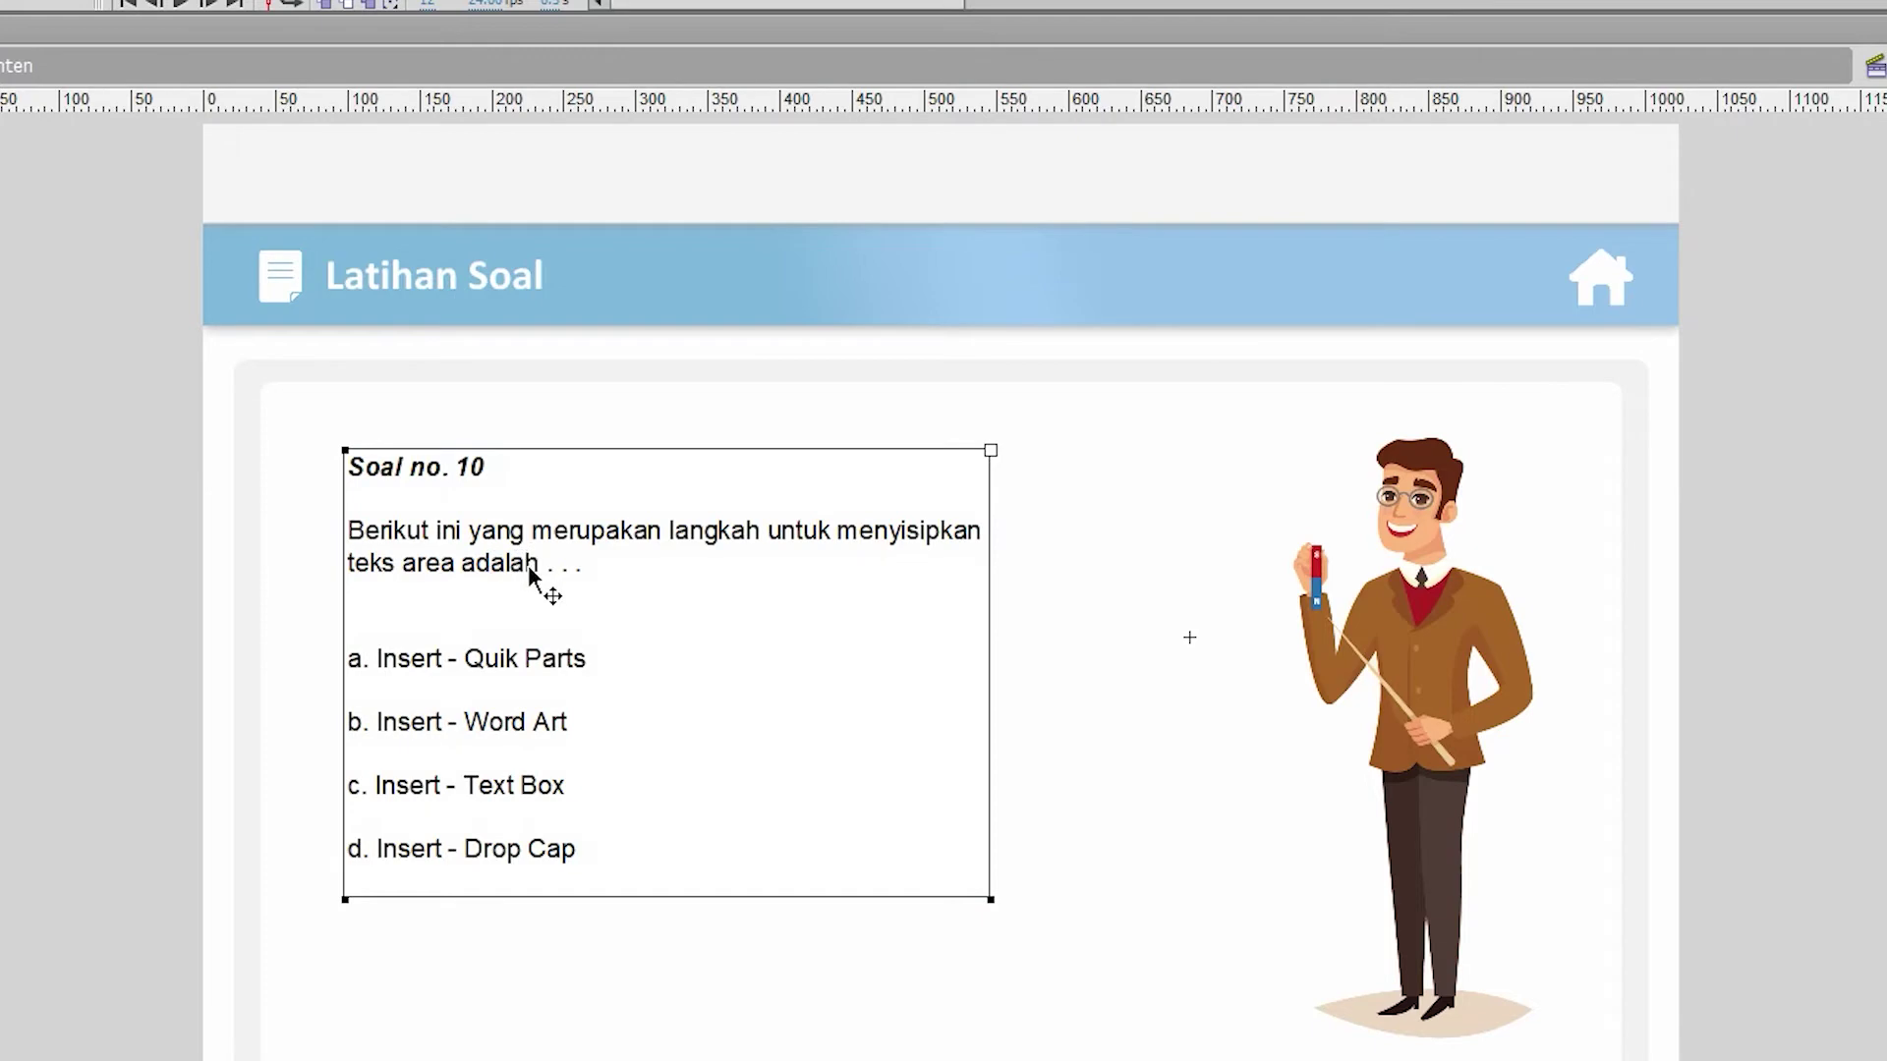
key(ctrl+a)
text(SKOR LATIHAN SOAL  Berikut ini adalah hasil latihan anda.)
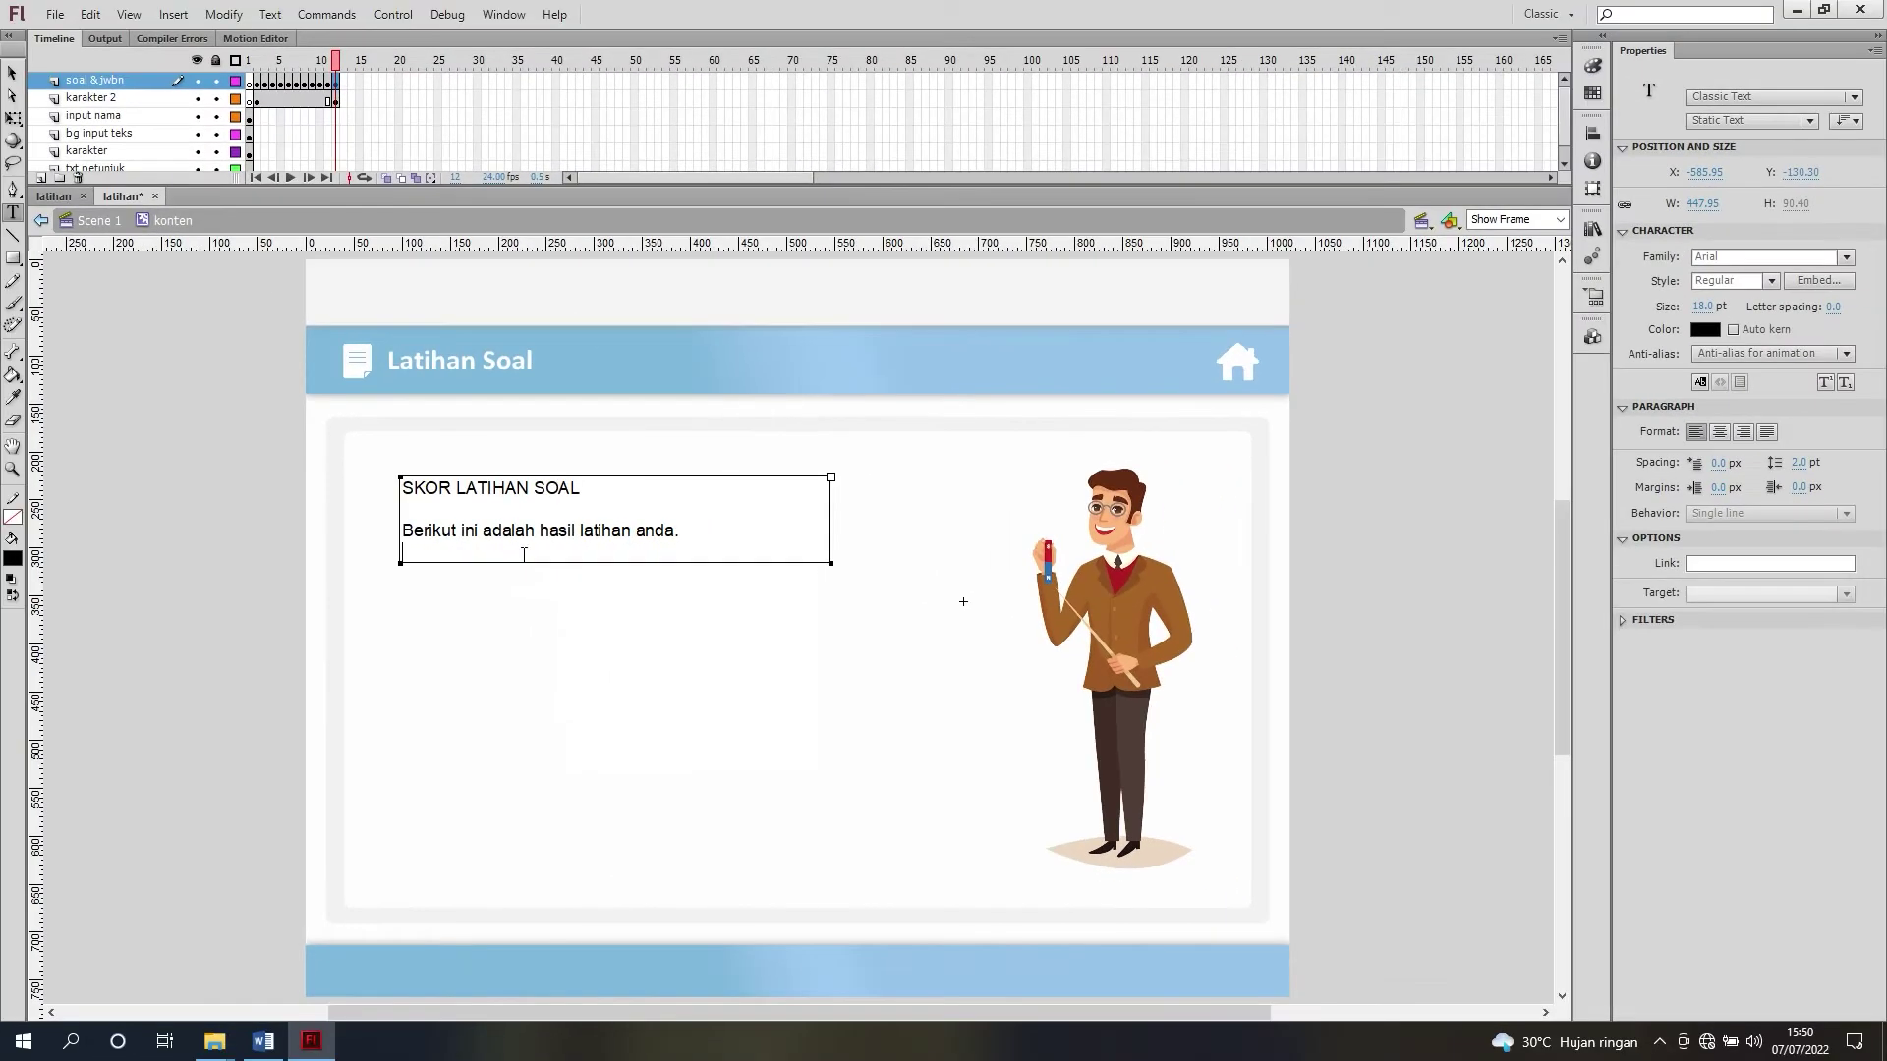
key(BackSpace)
Step: Set the "SKOR LATIHAN SOAL" heading to the Bold style
key(ctrl+equal)
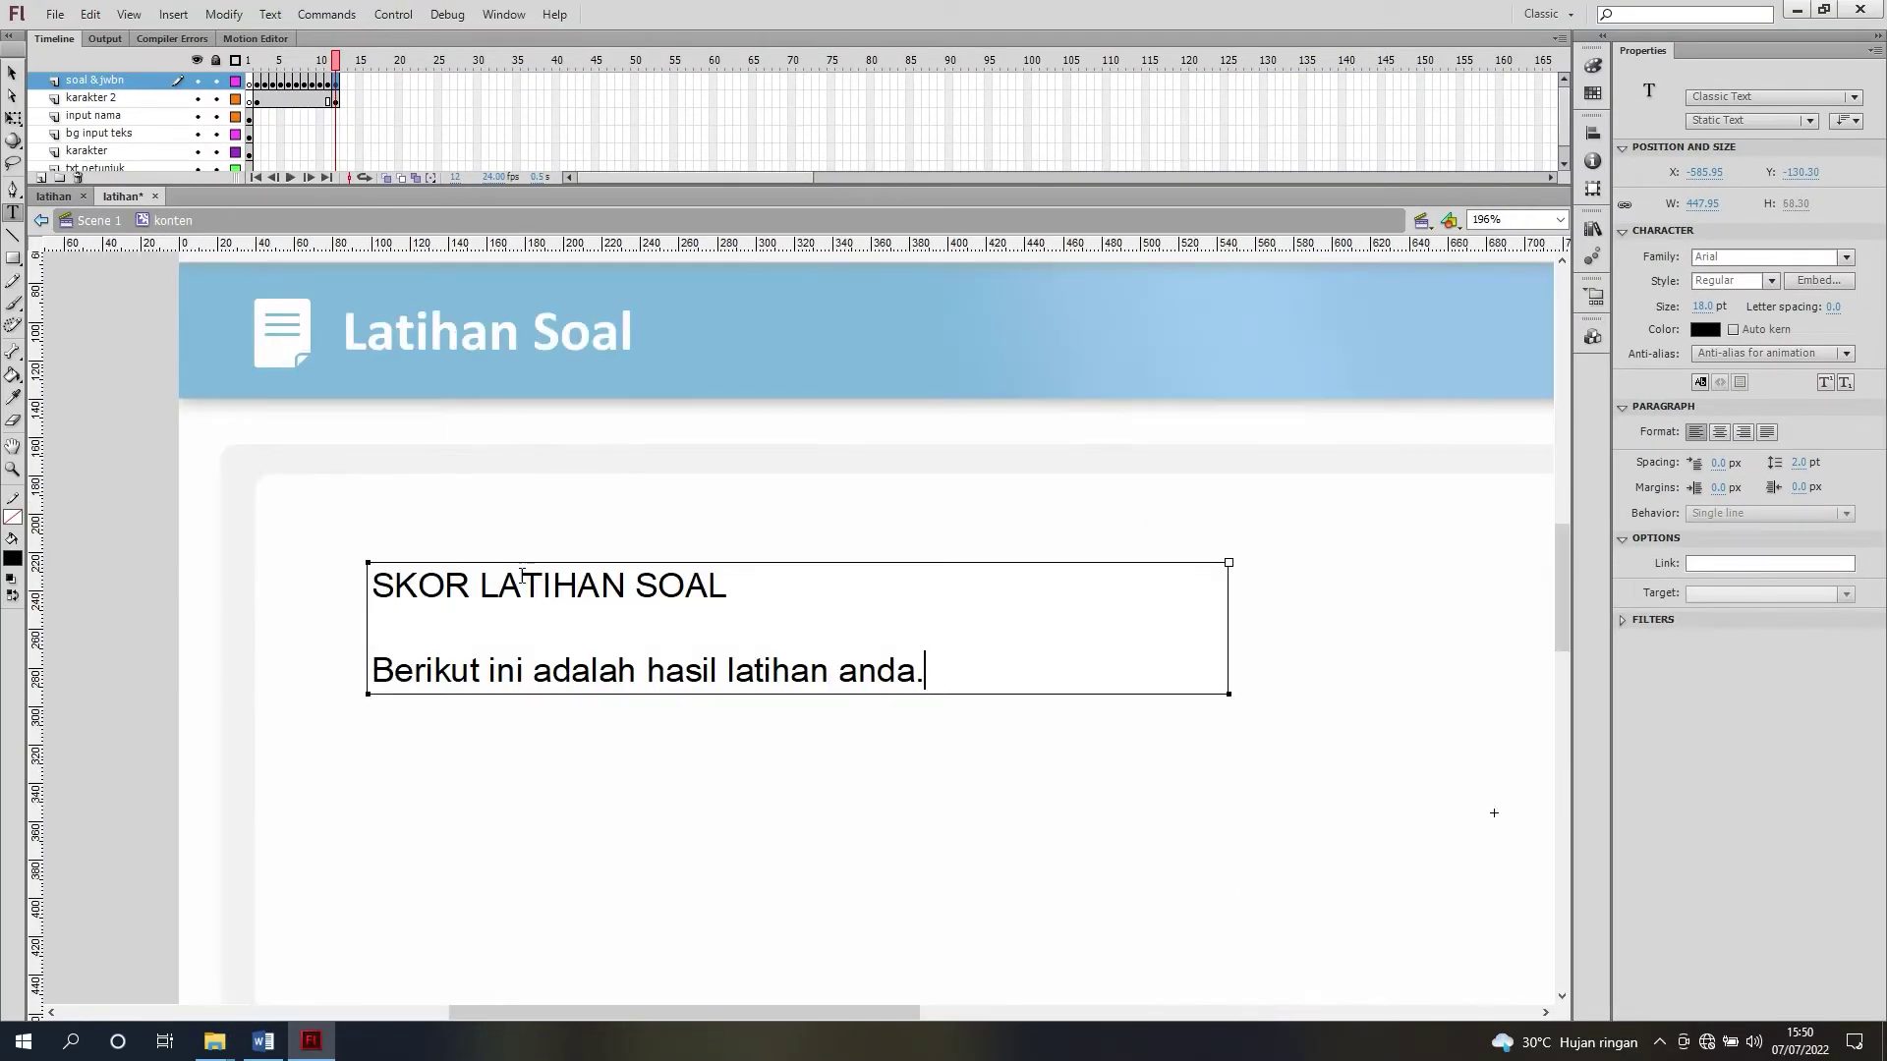
scroll(510, 606, down, 2)
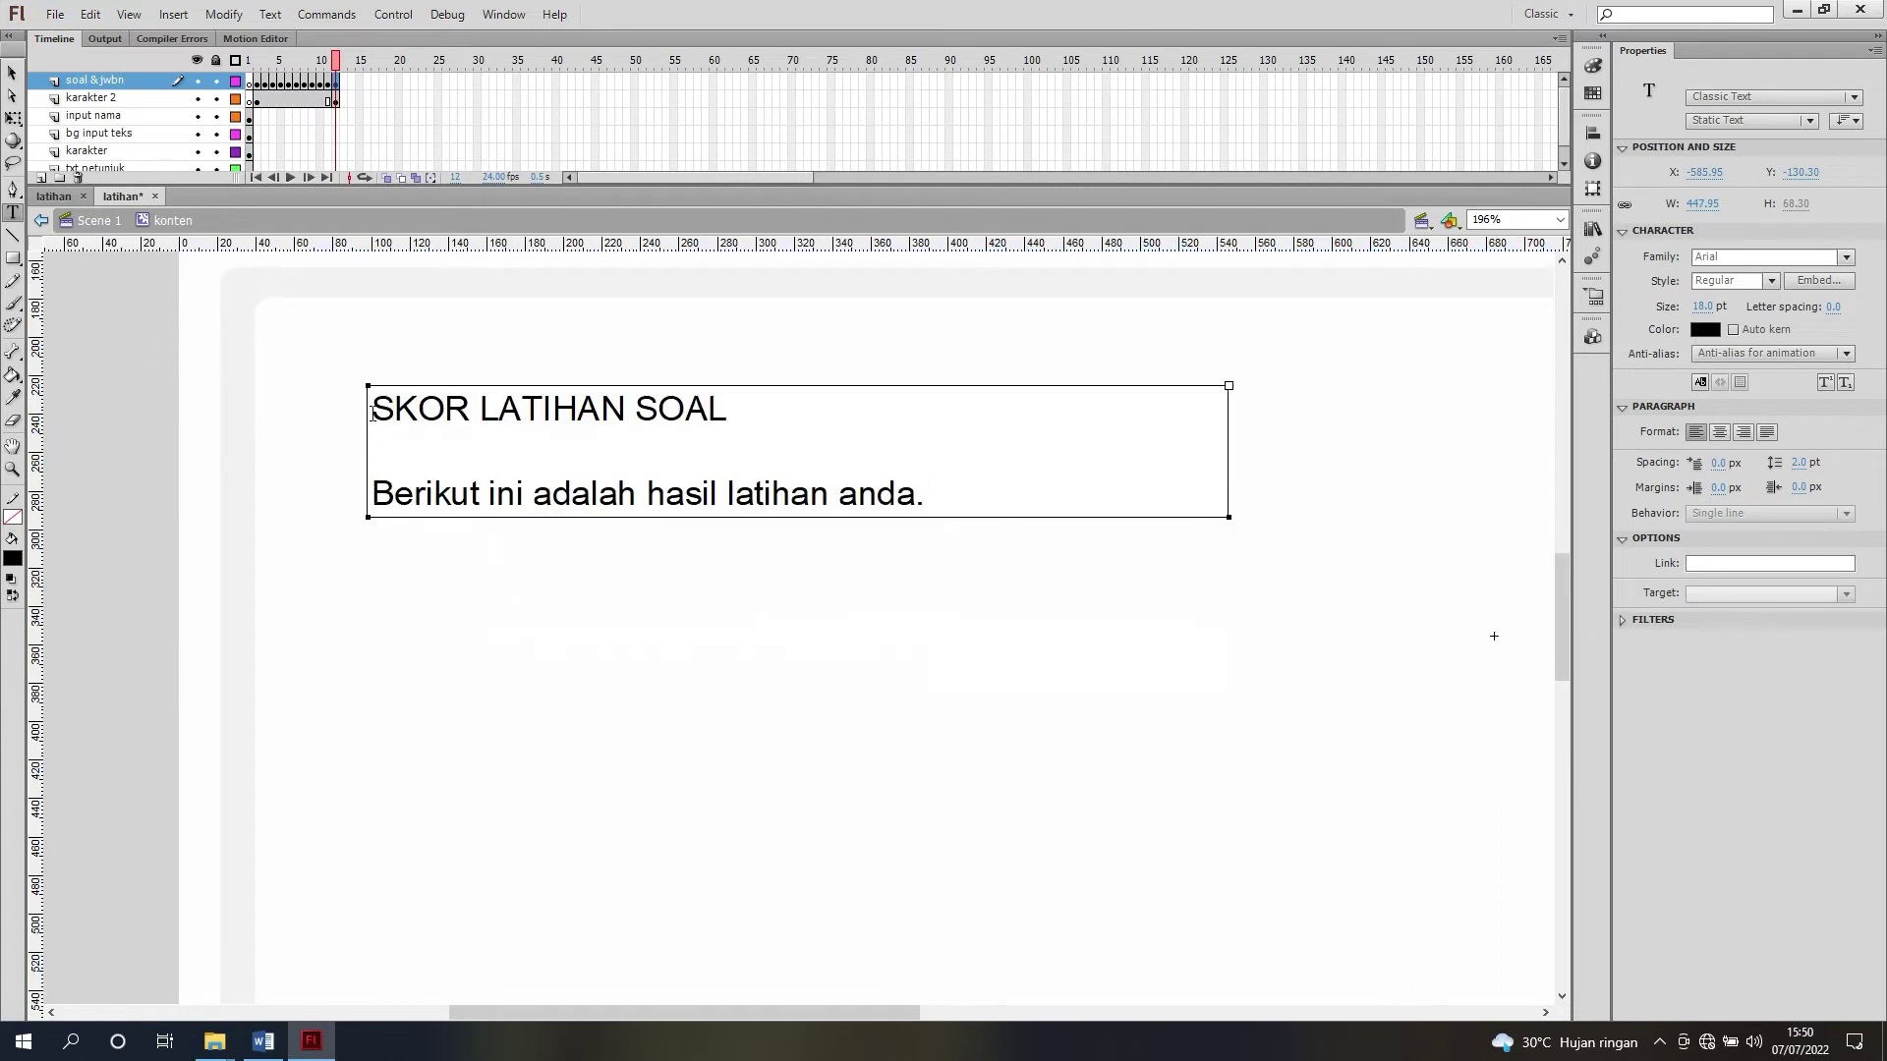
drag(372, 413, 729, 407)
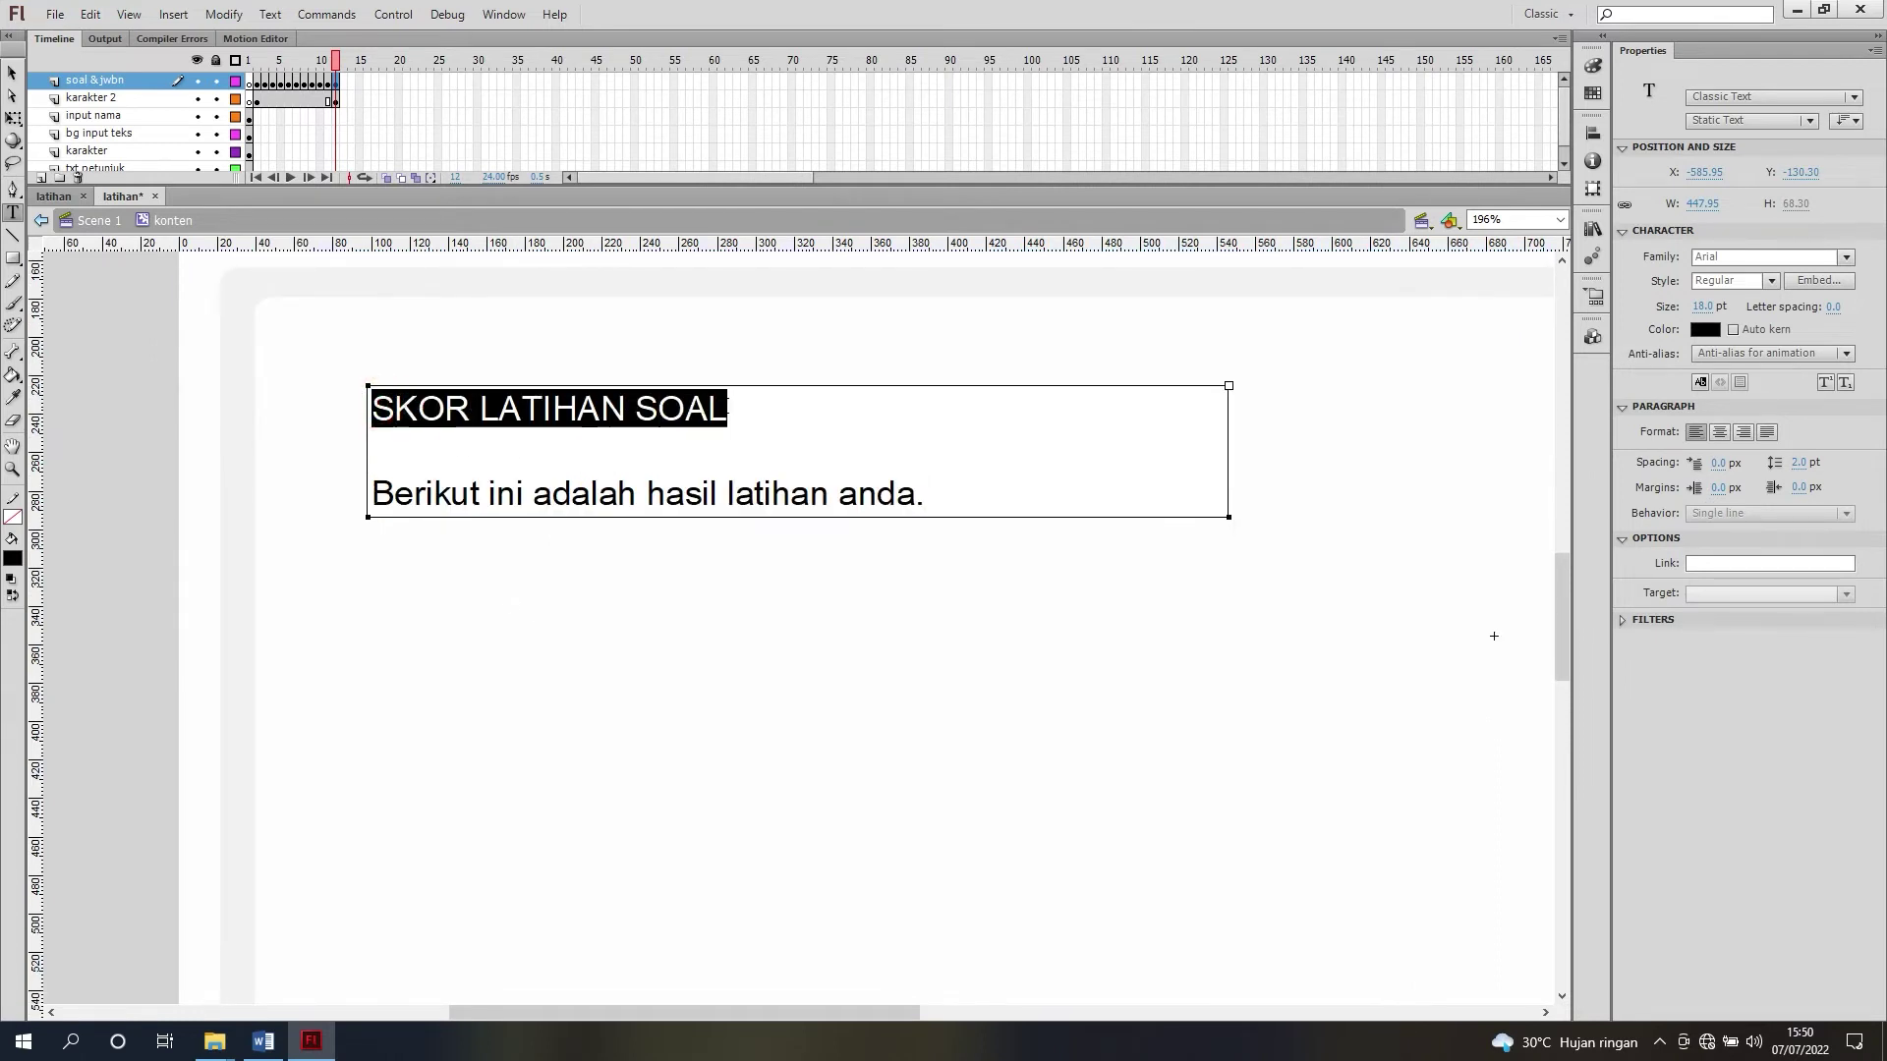
click(1772, 282)
click(1720, 420)
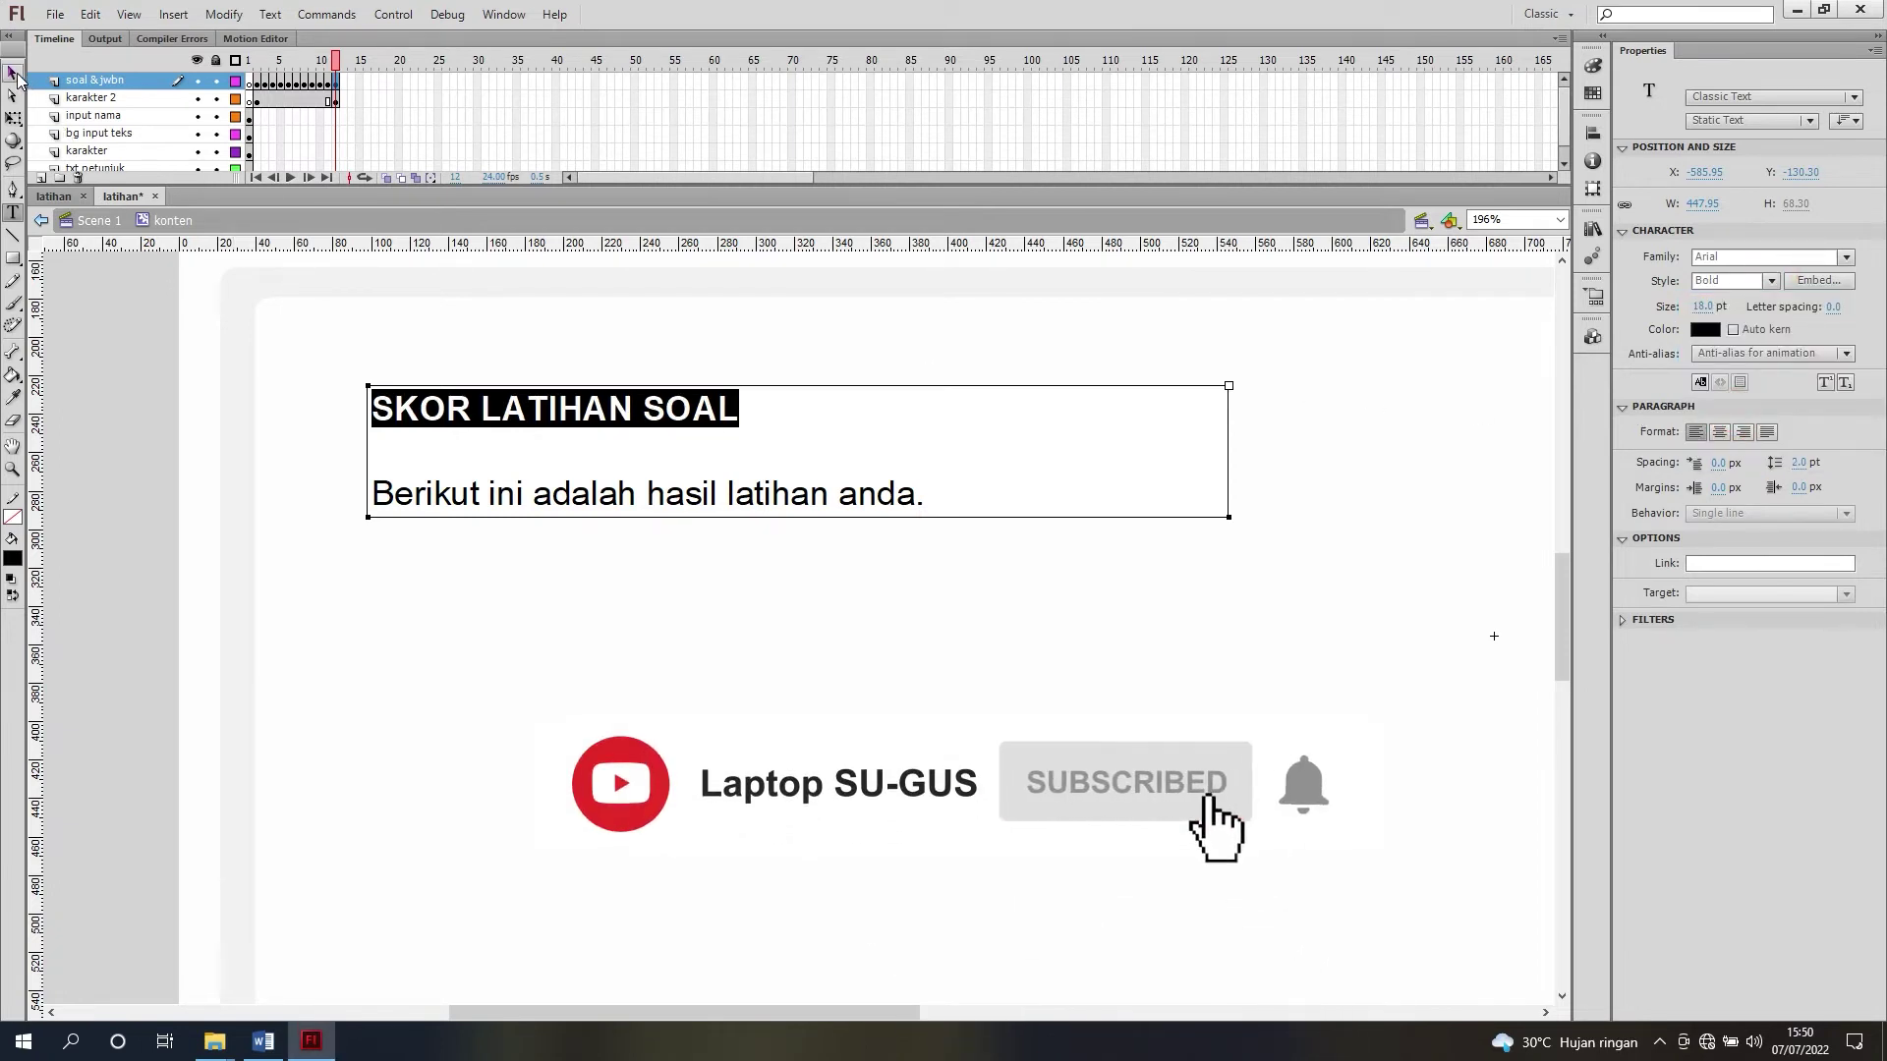
key(v)
click(87, 324)
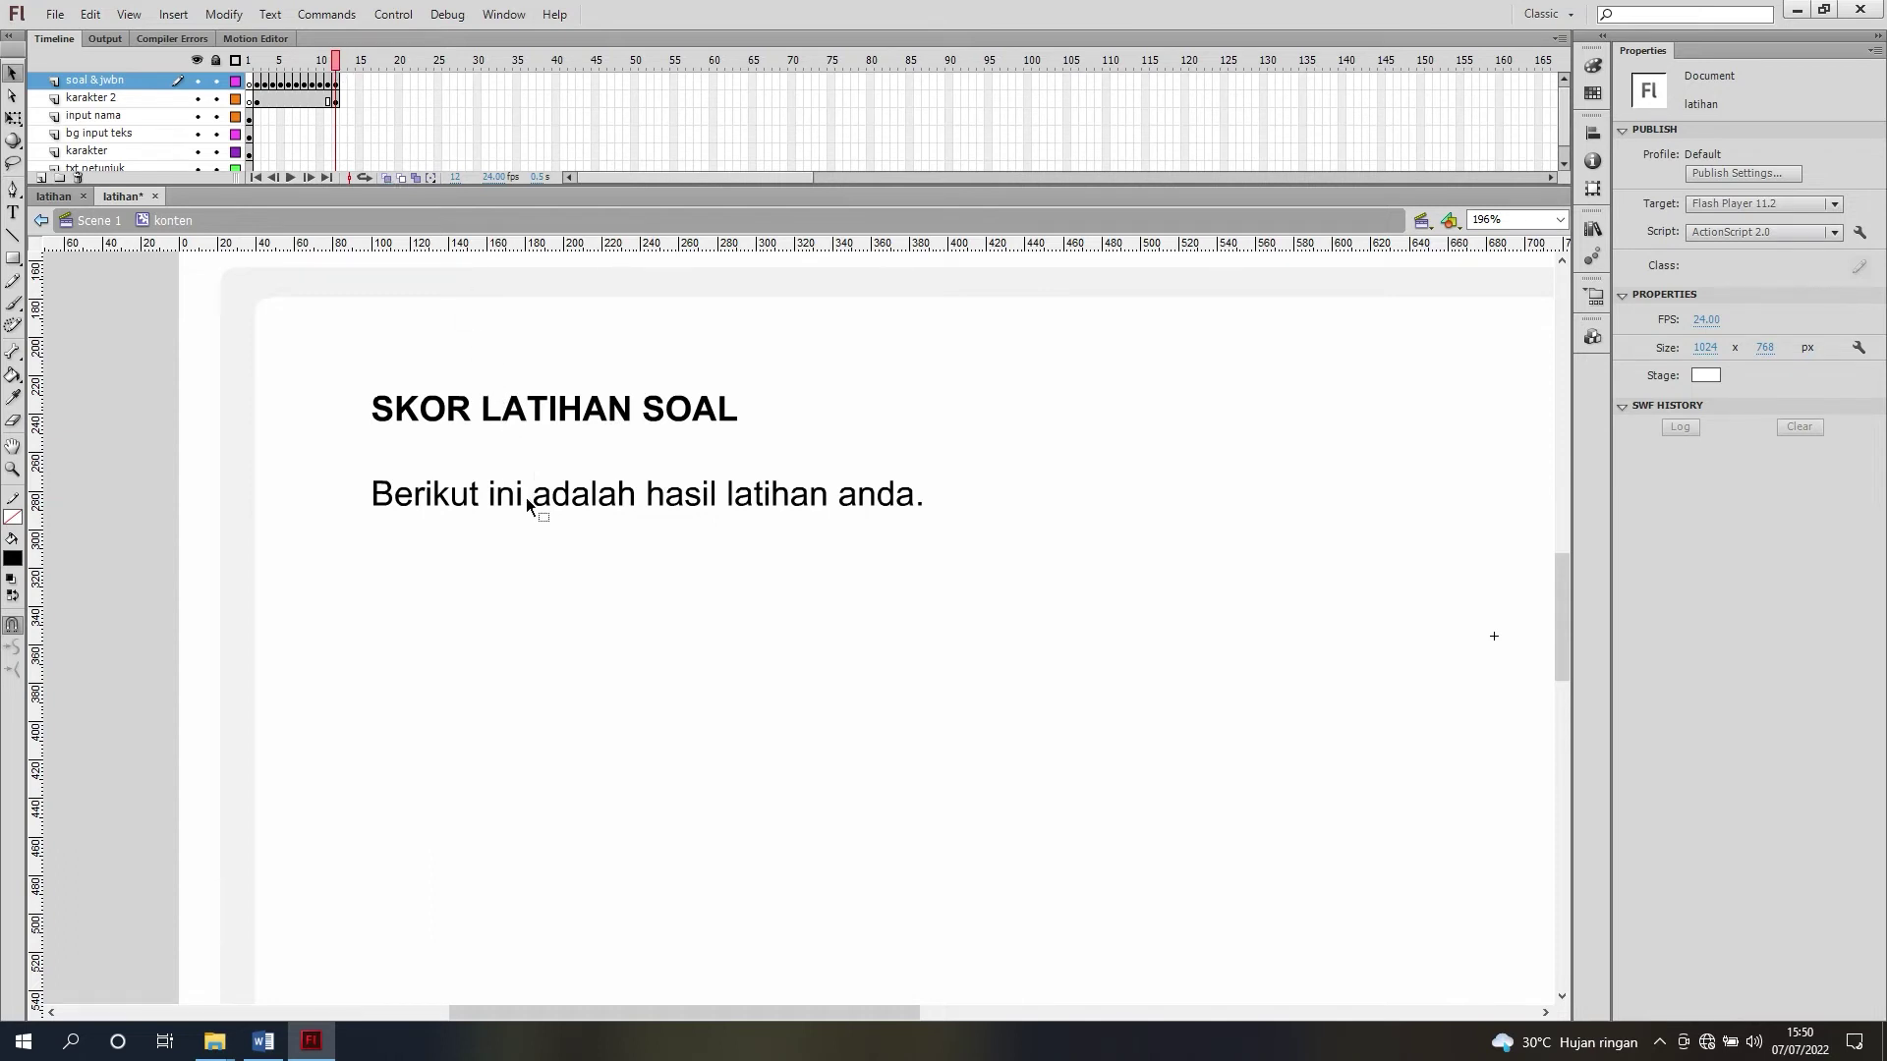
Step: Add a bold static text block below the intro sentence with the labels "Nama", "Benar" and "Salah" on separate lines
scroll(518, 548, down, 2)
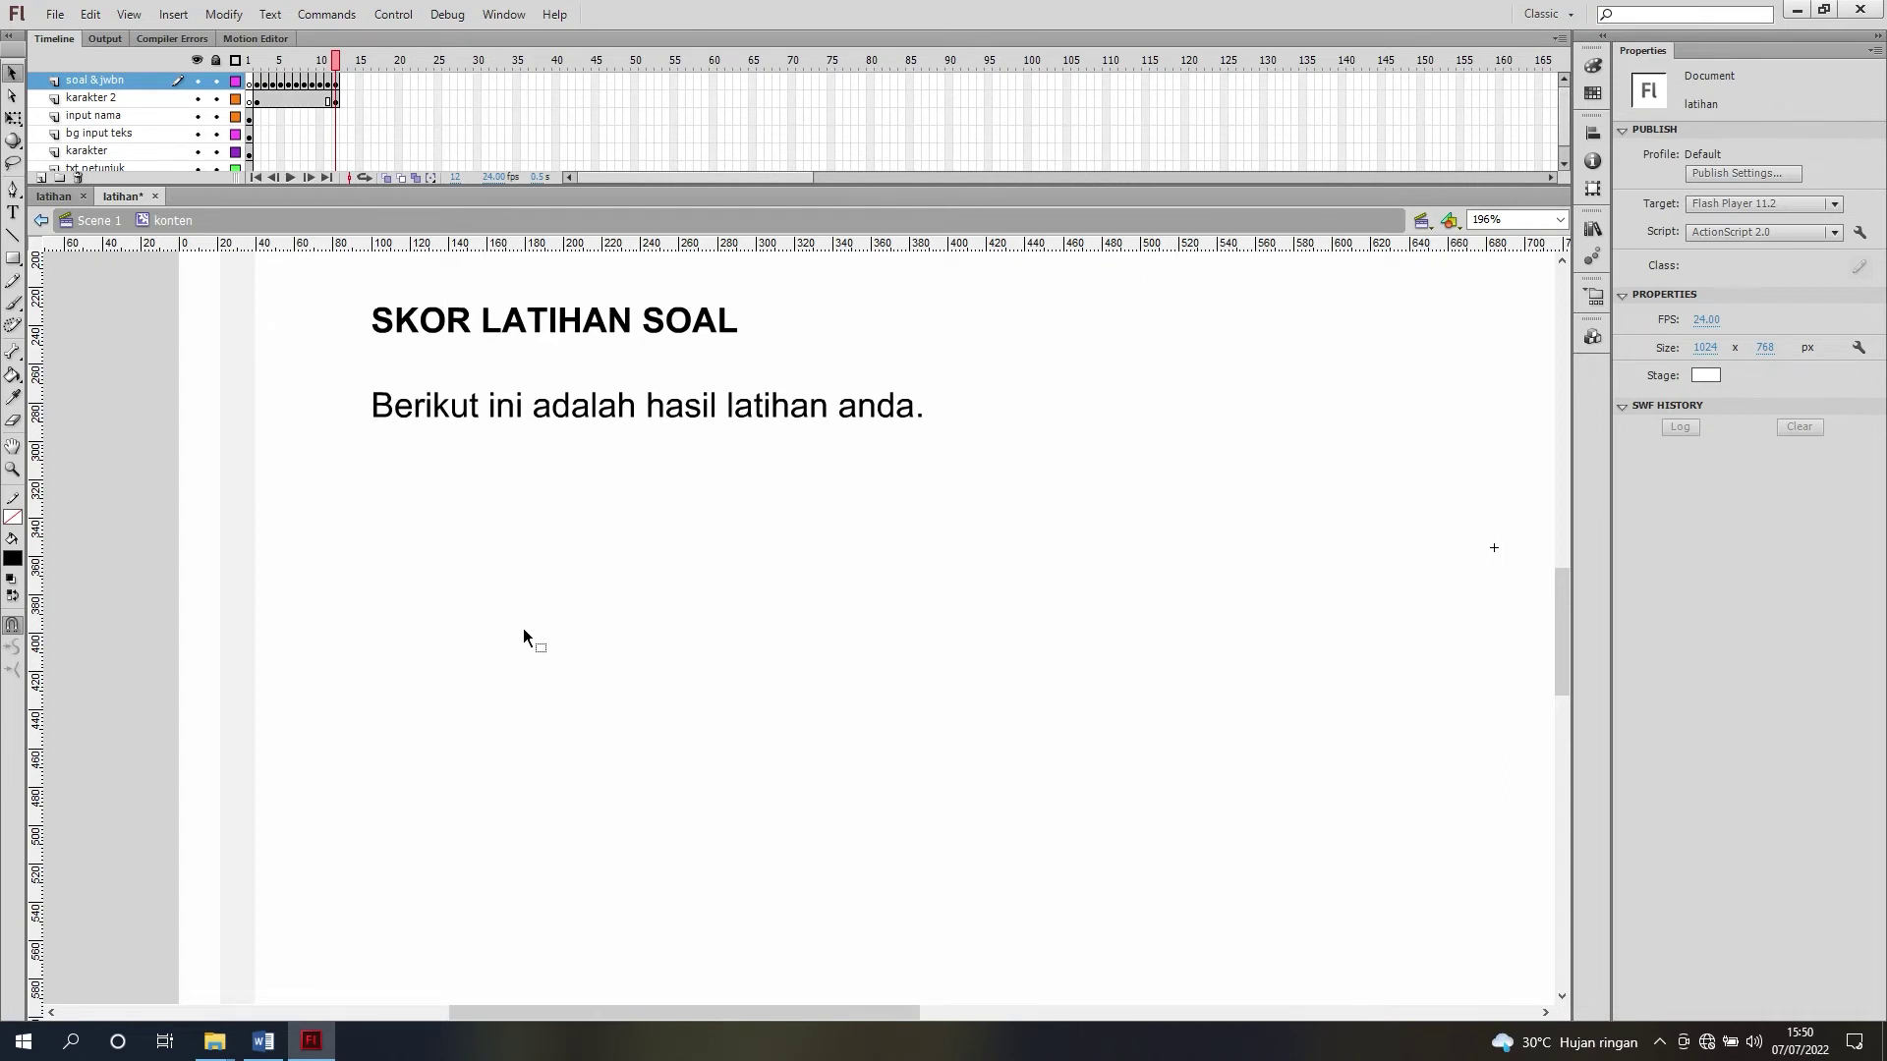
key(t)
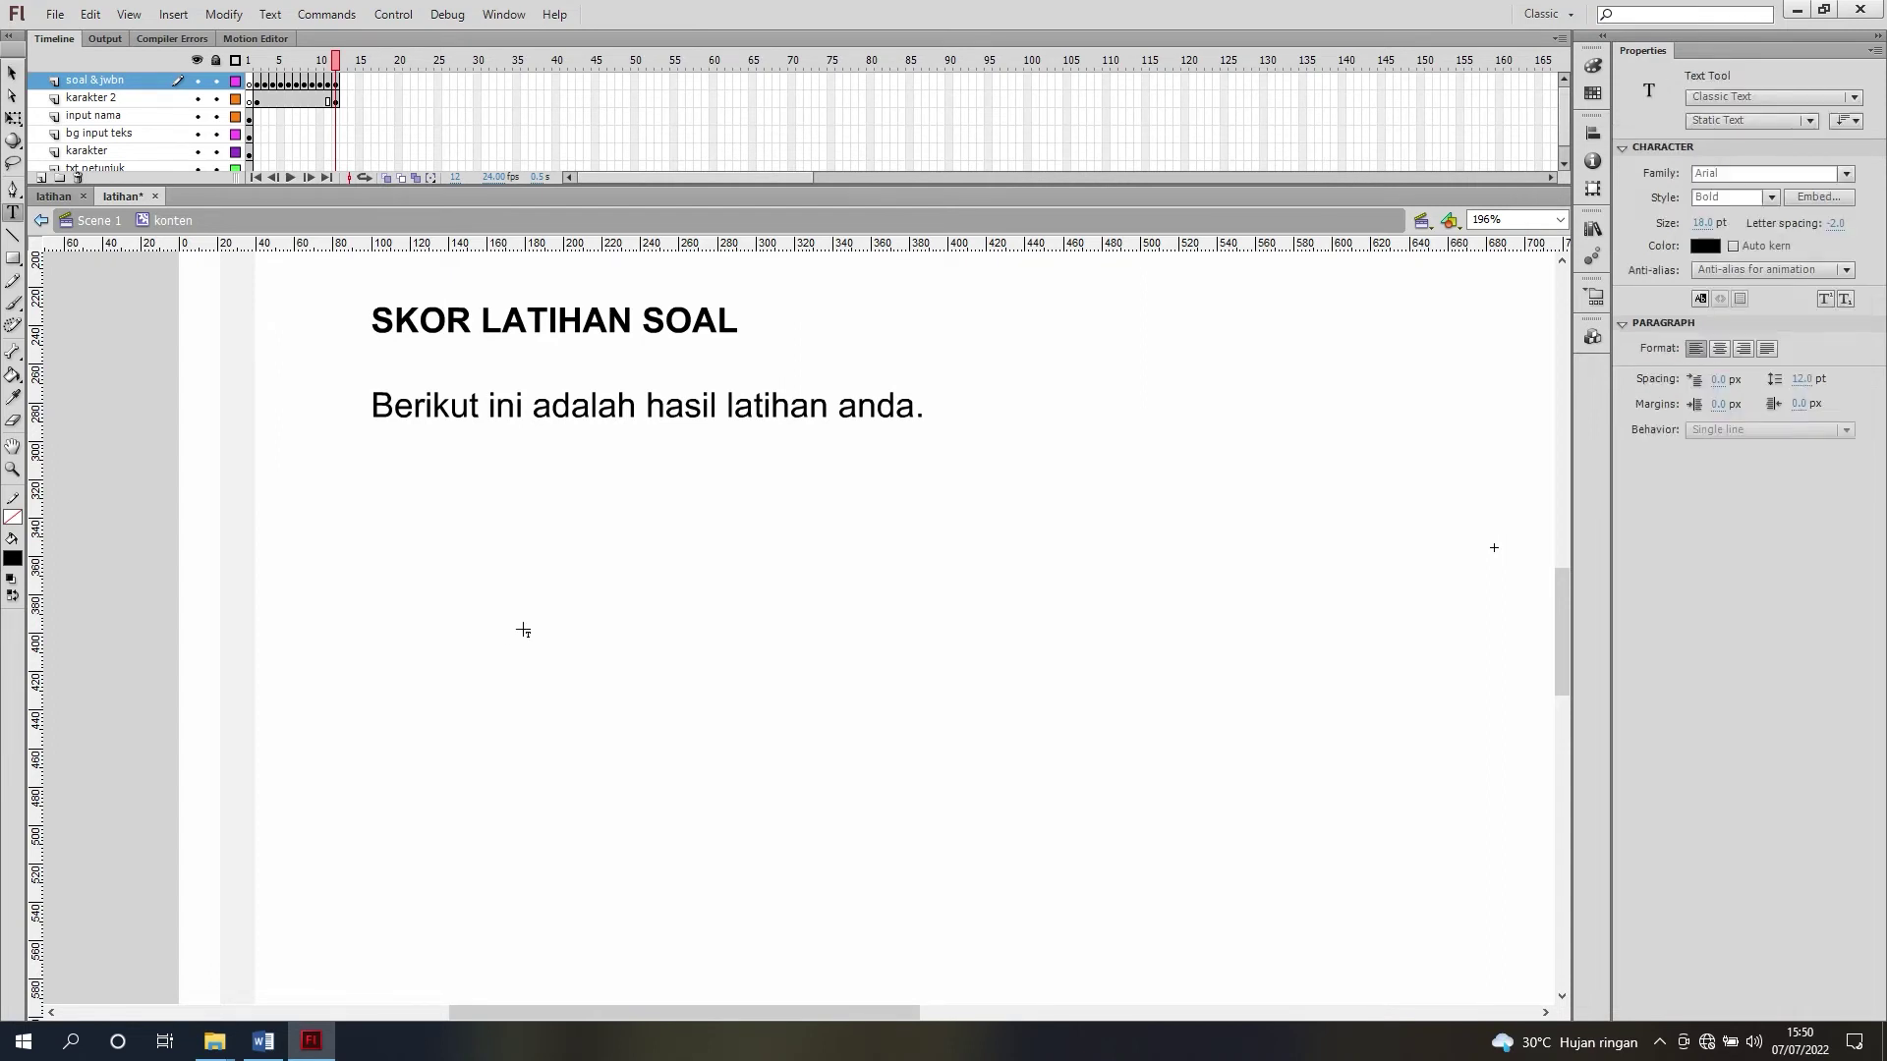
click(433, 558)
text(N)
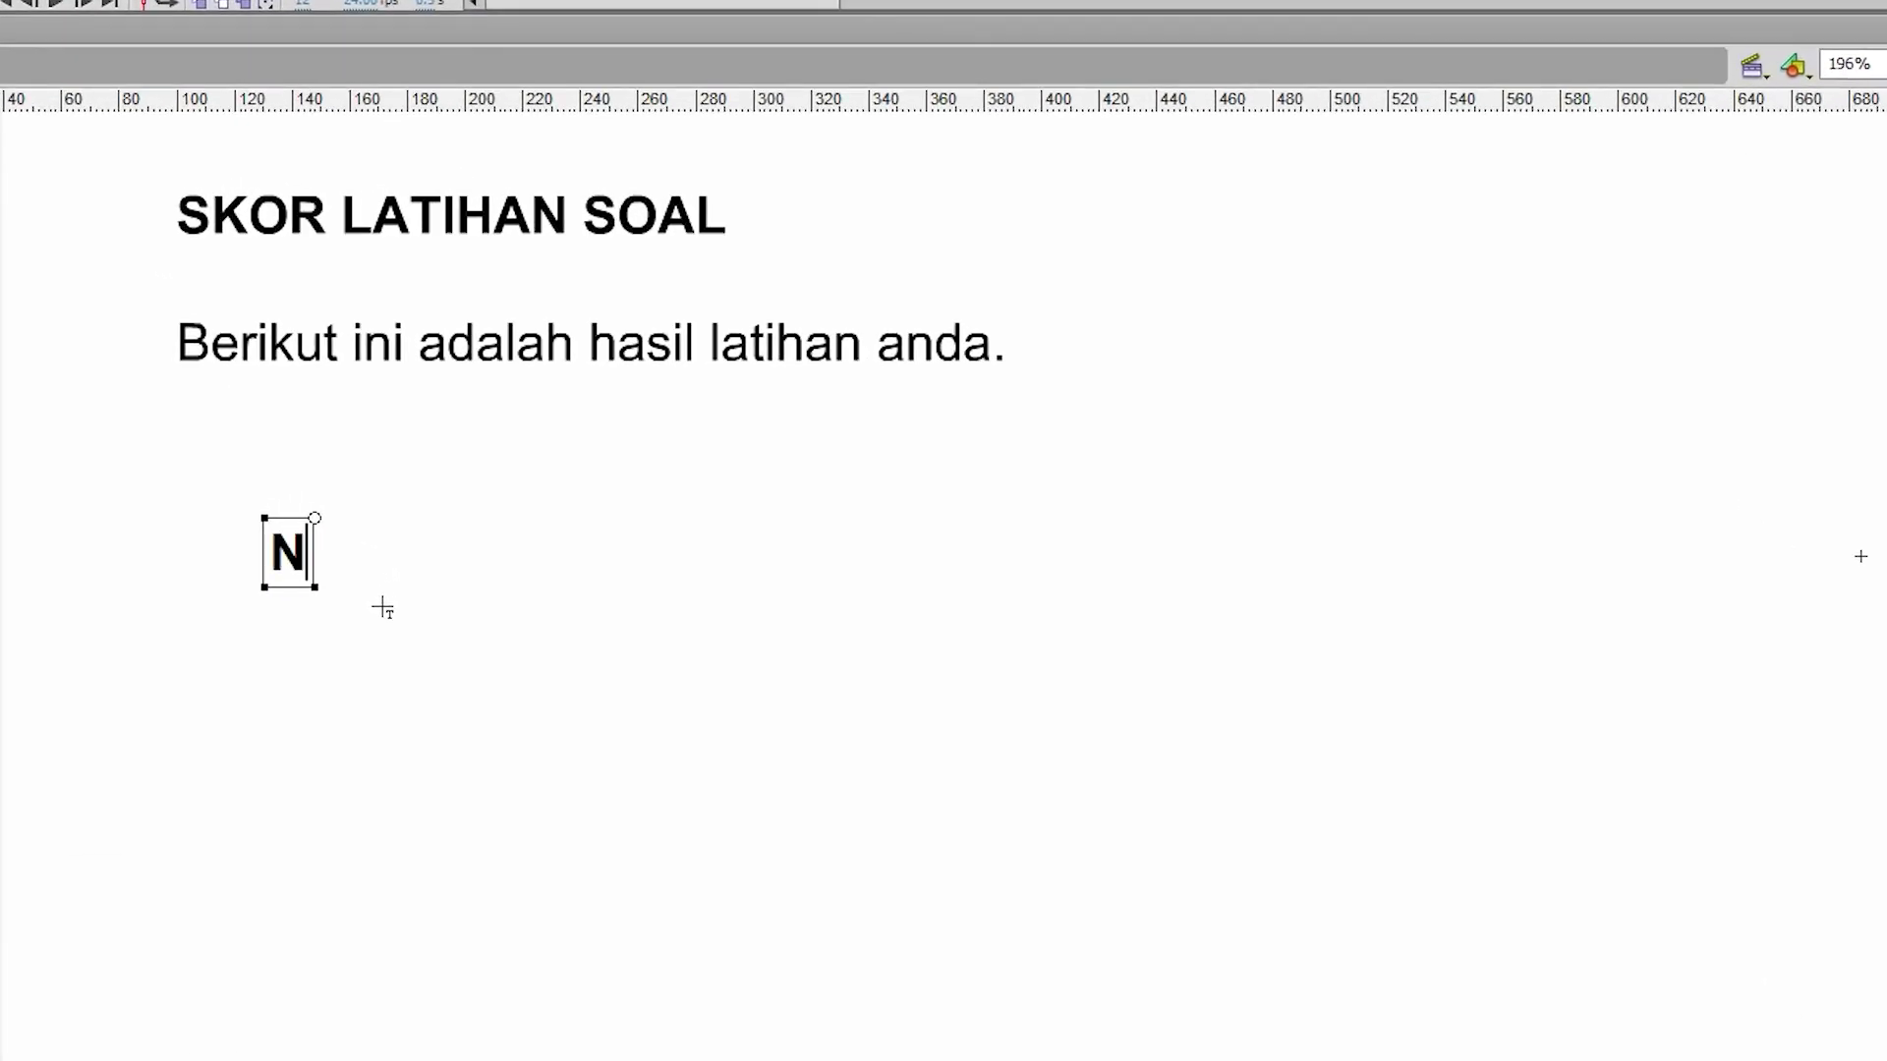
text(ama)
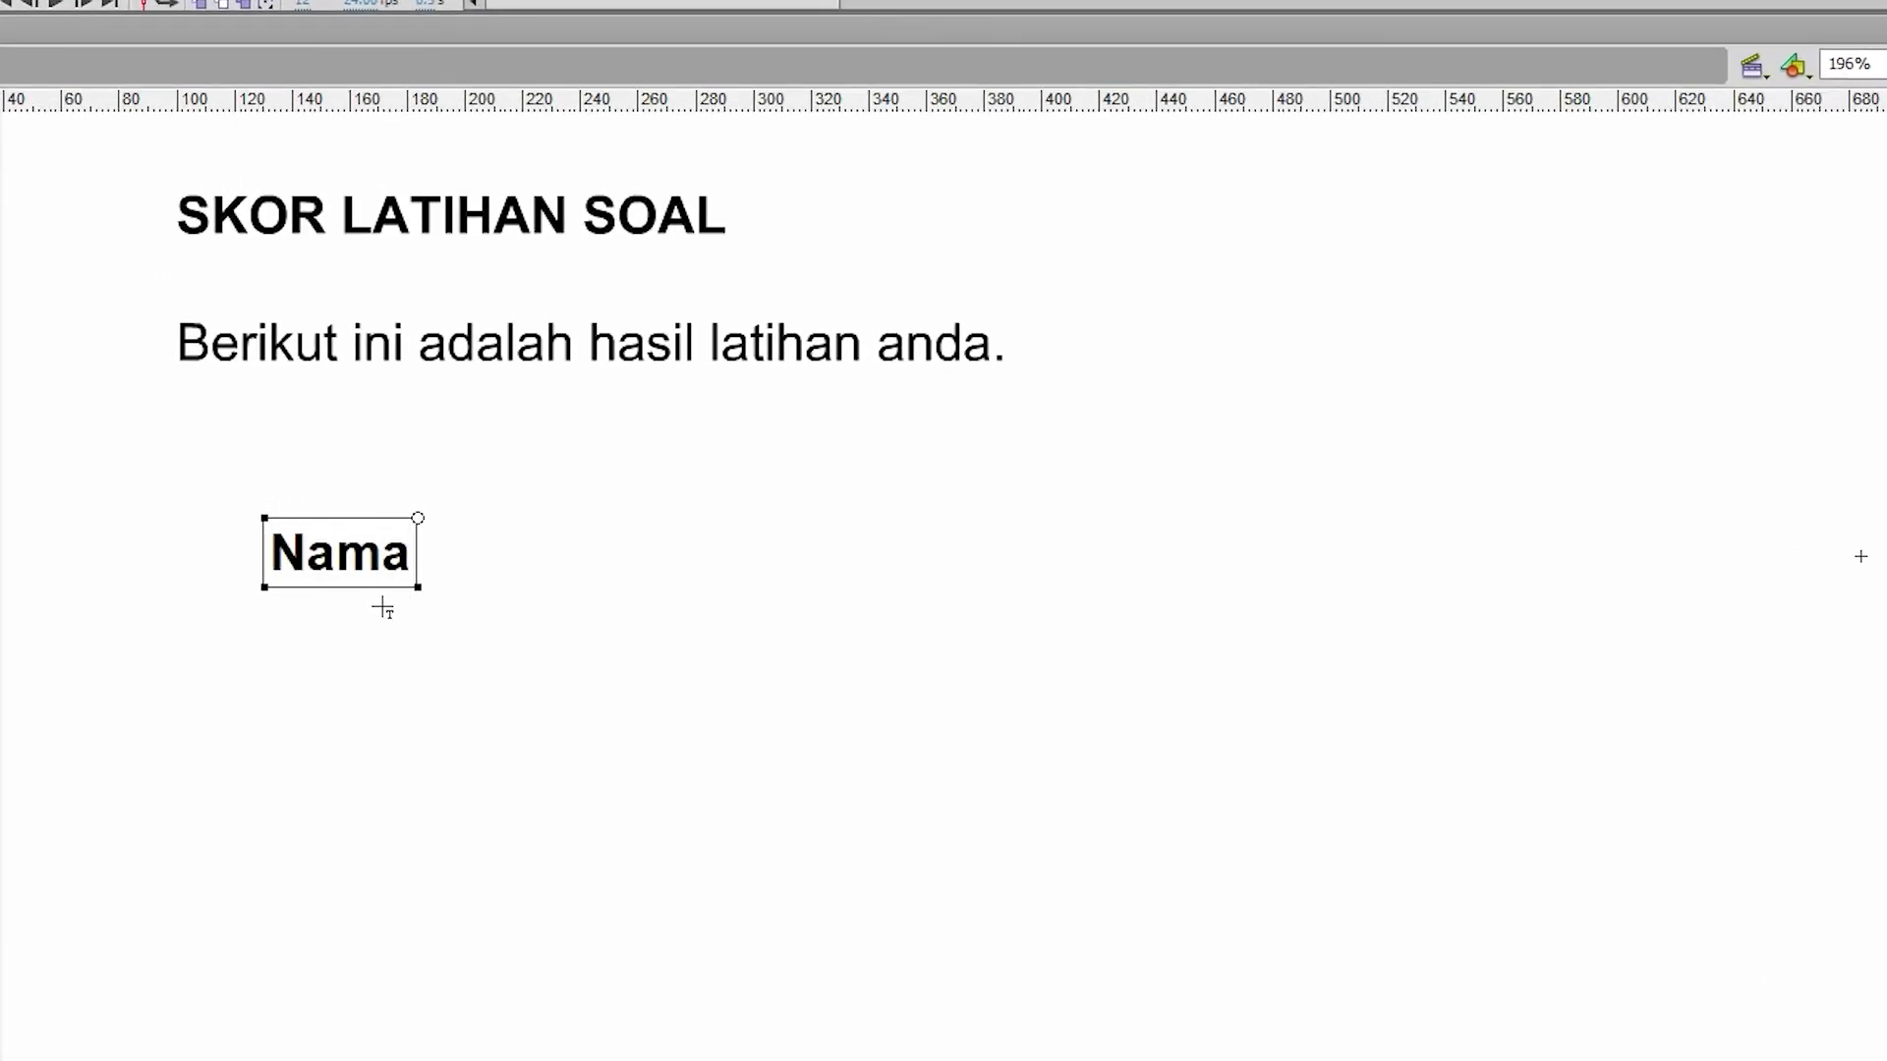
key(Return)
text(Benar )
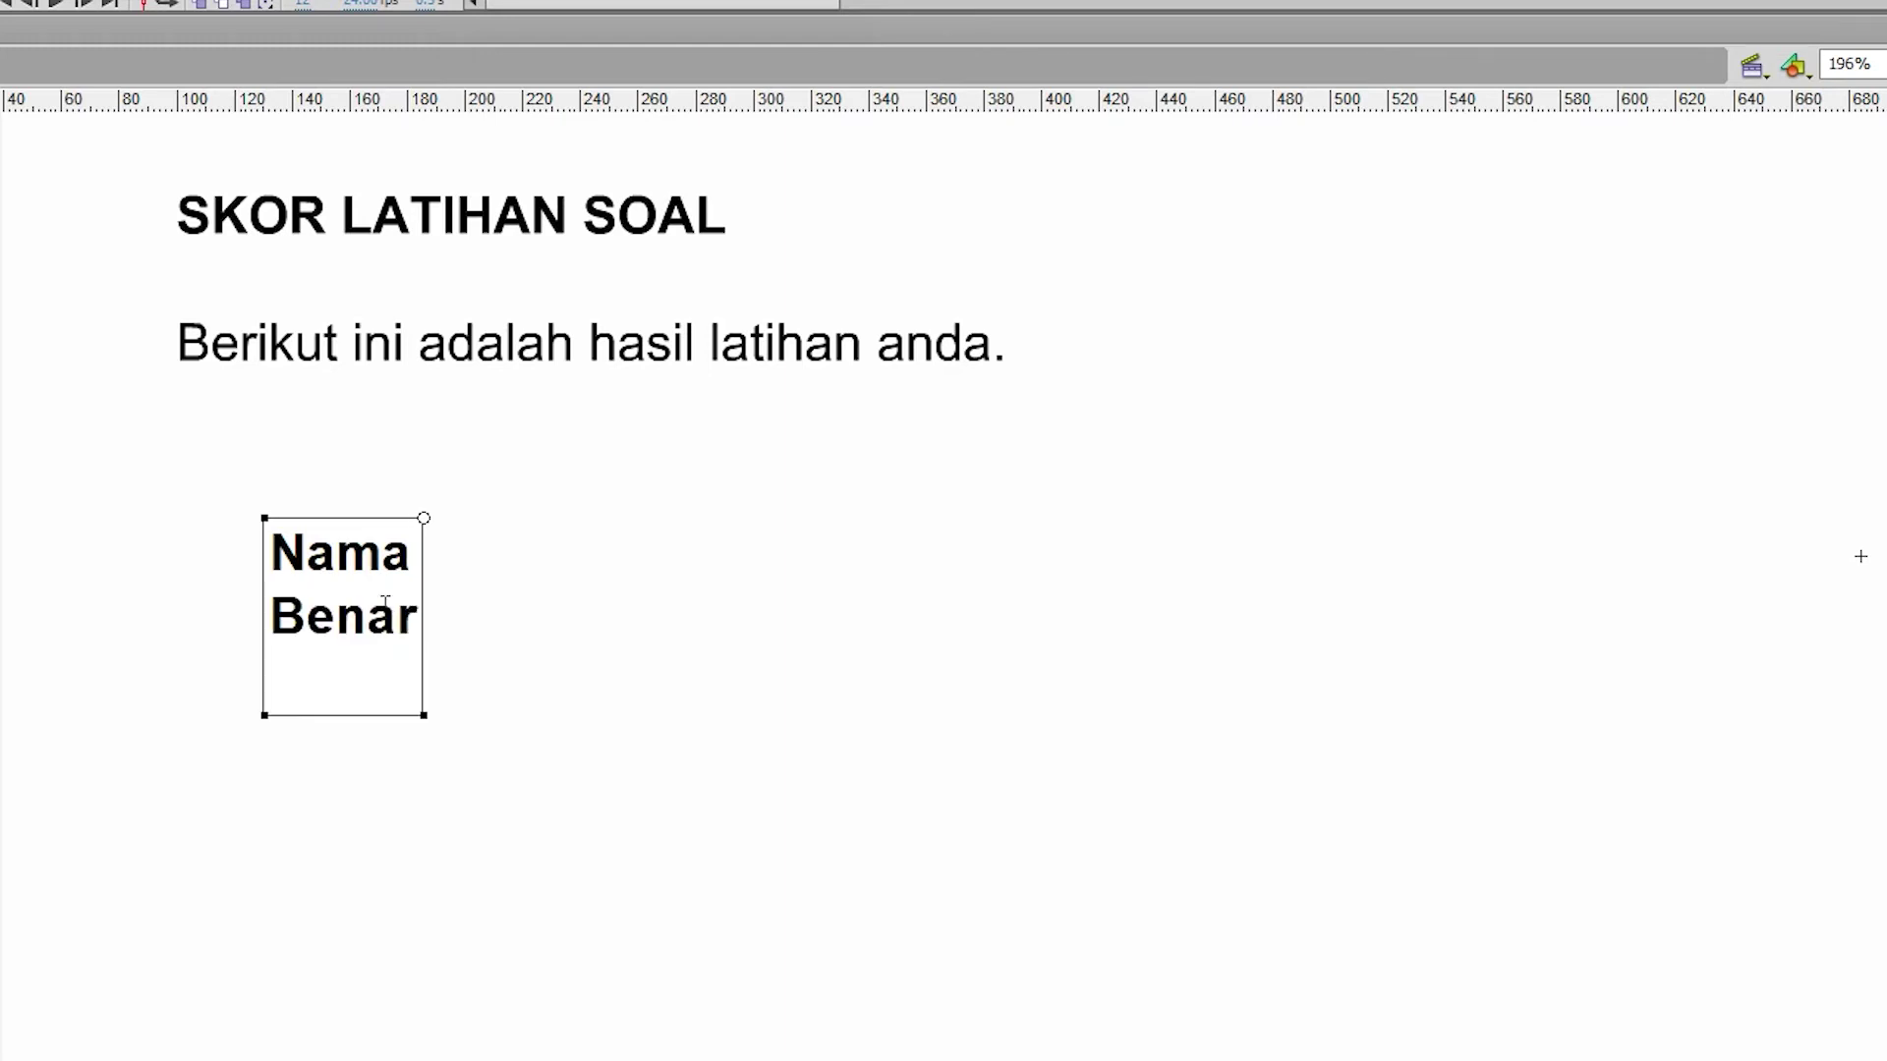
text(Salah)
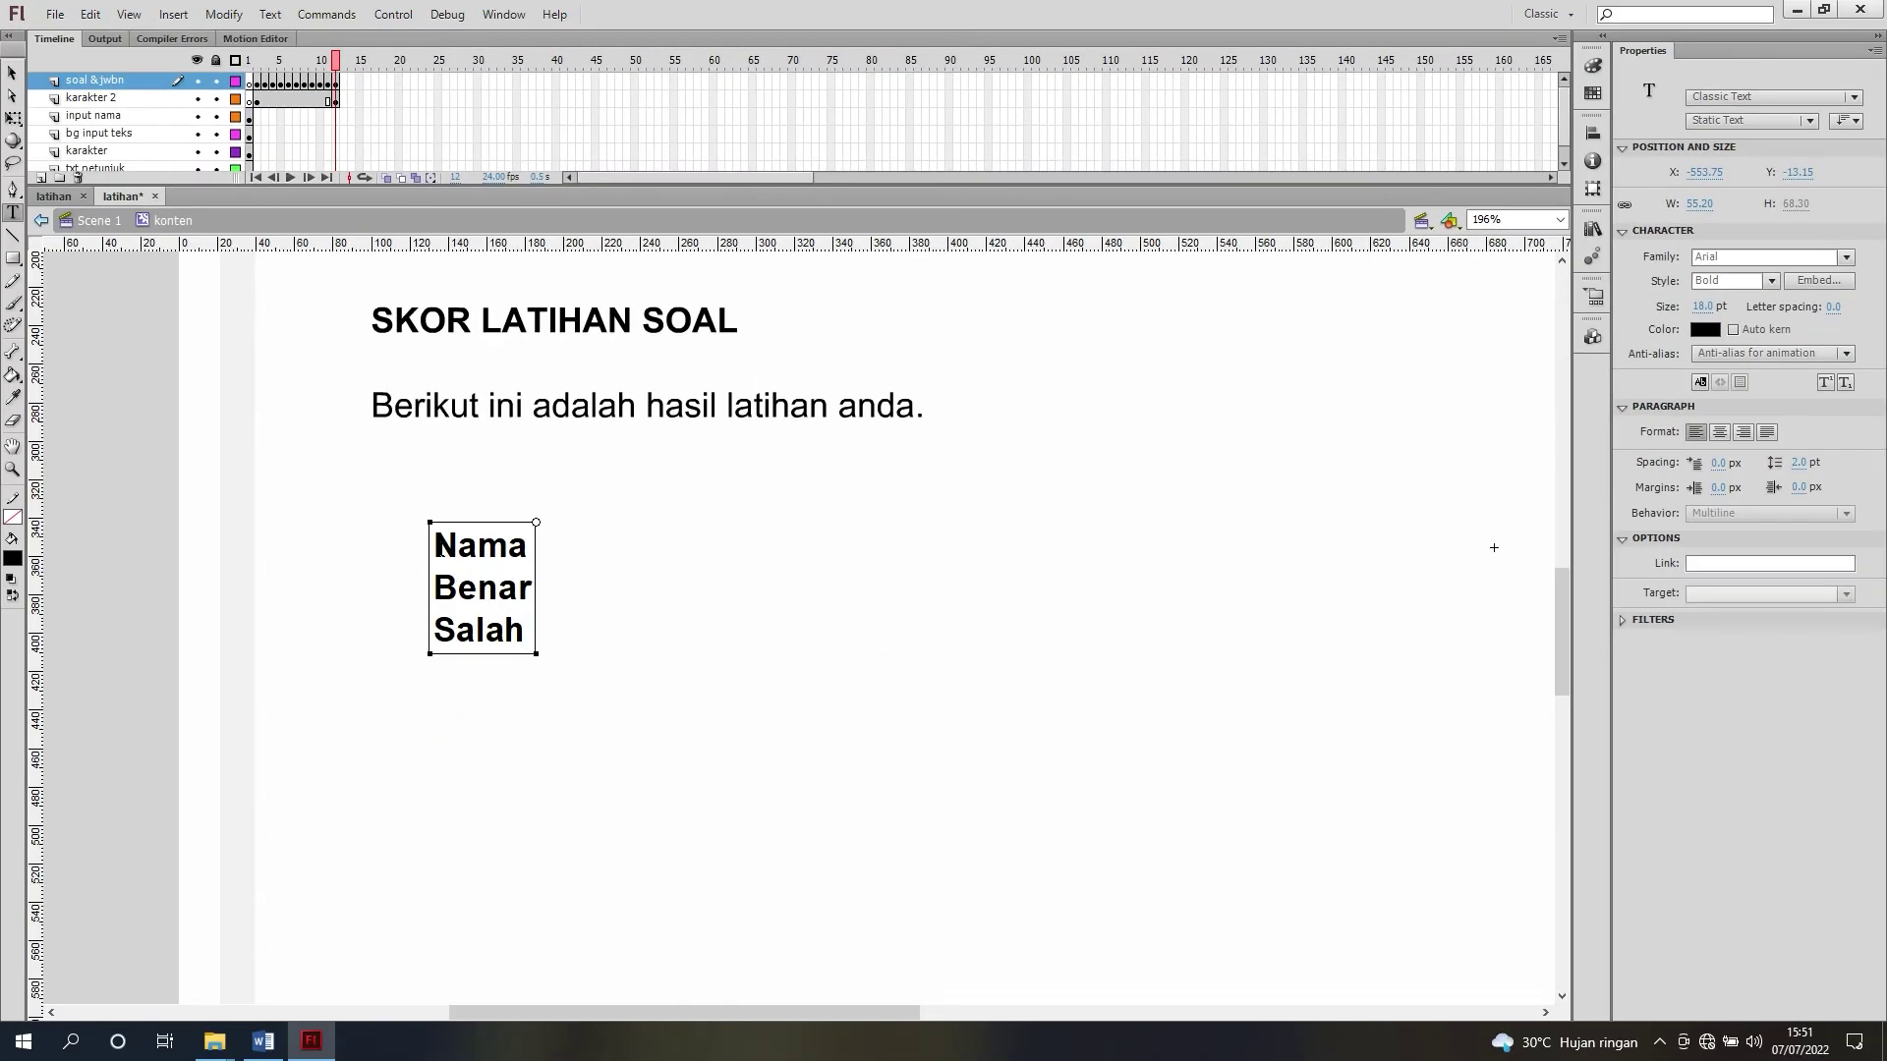
Step: Set the line spacing of the "Nama", "Benar", "Salah" label block to 12 pt
drag(437, 545, 531, 639)
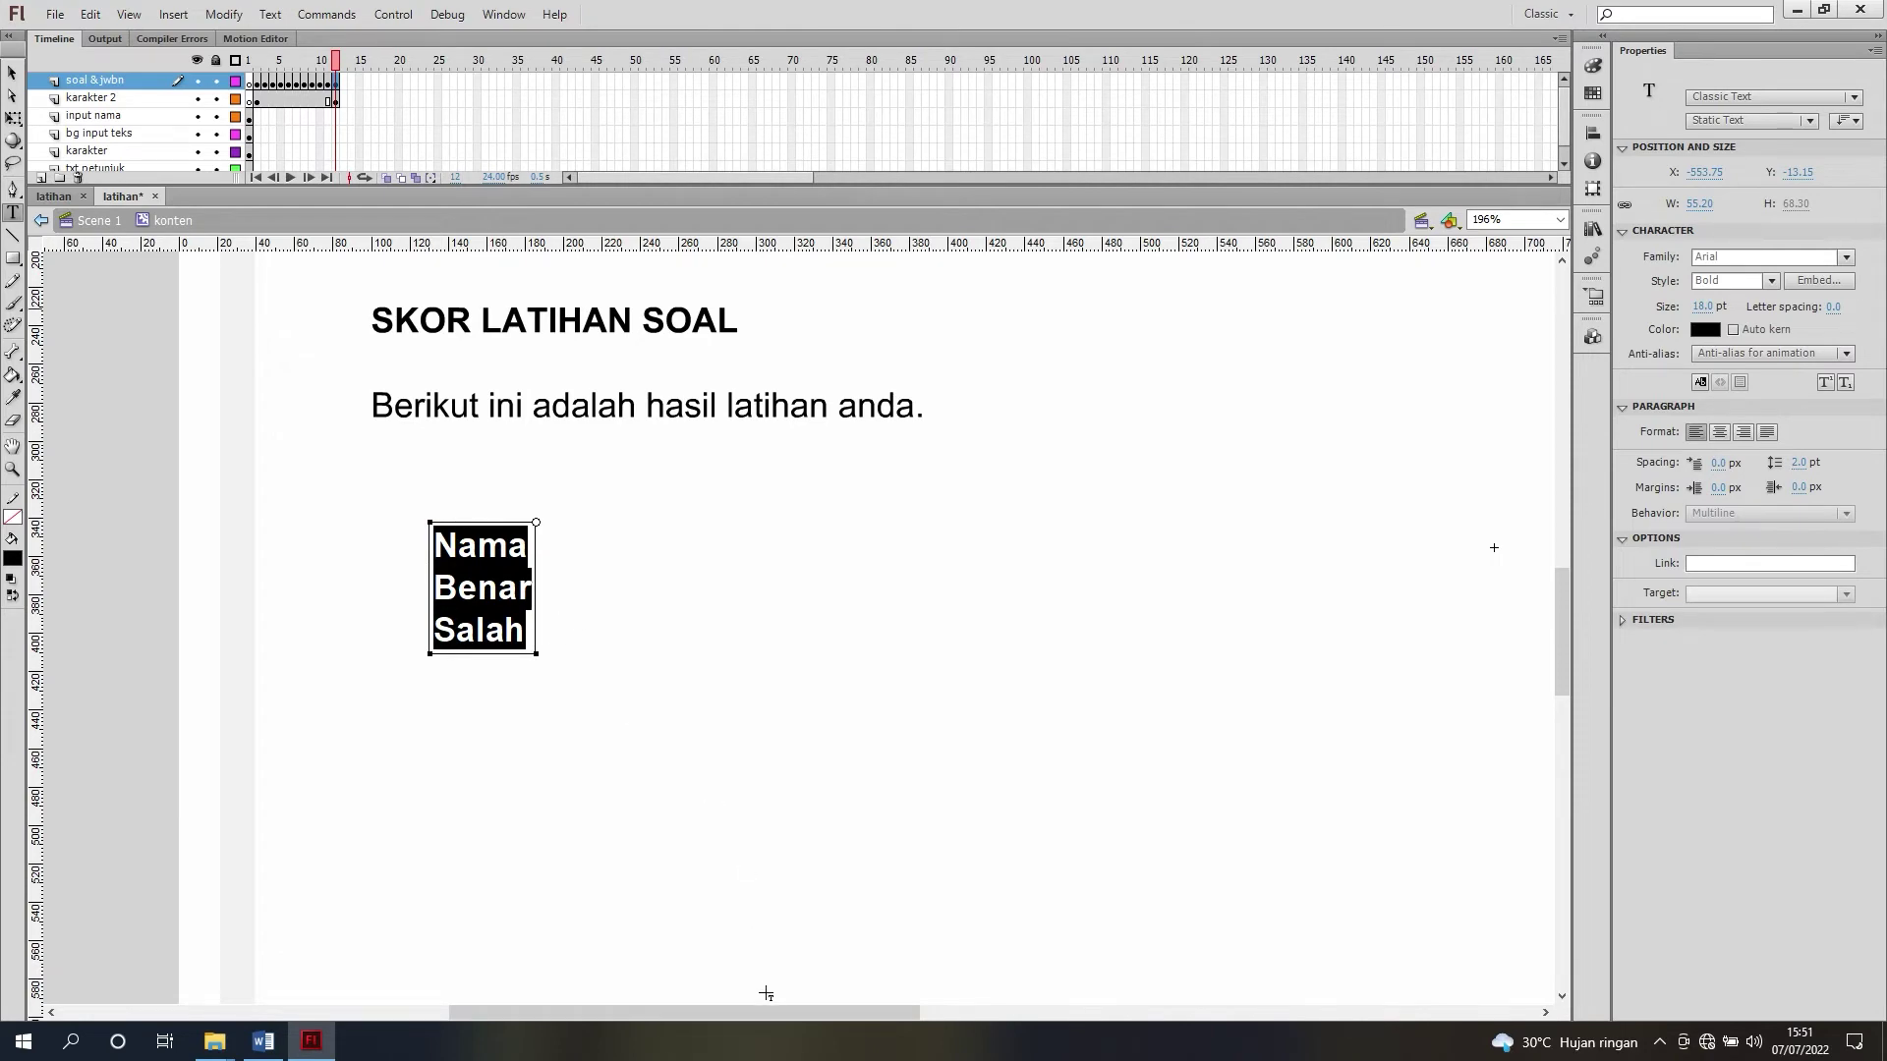
drag(770, 1013, 710, 1012)
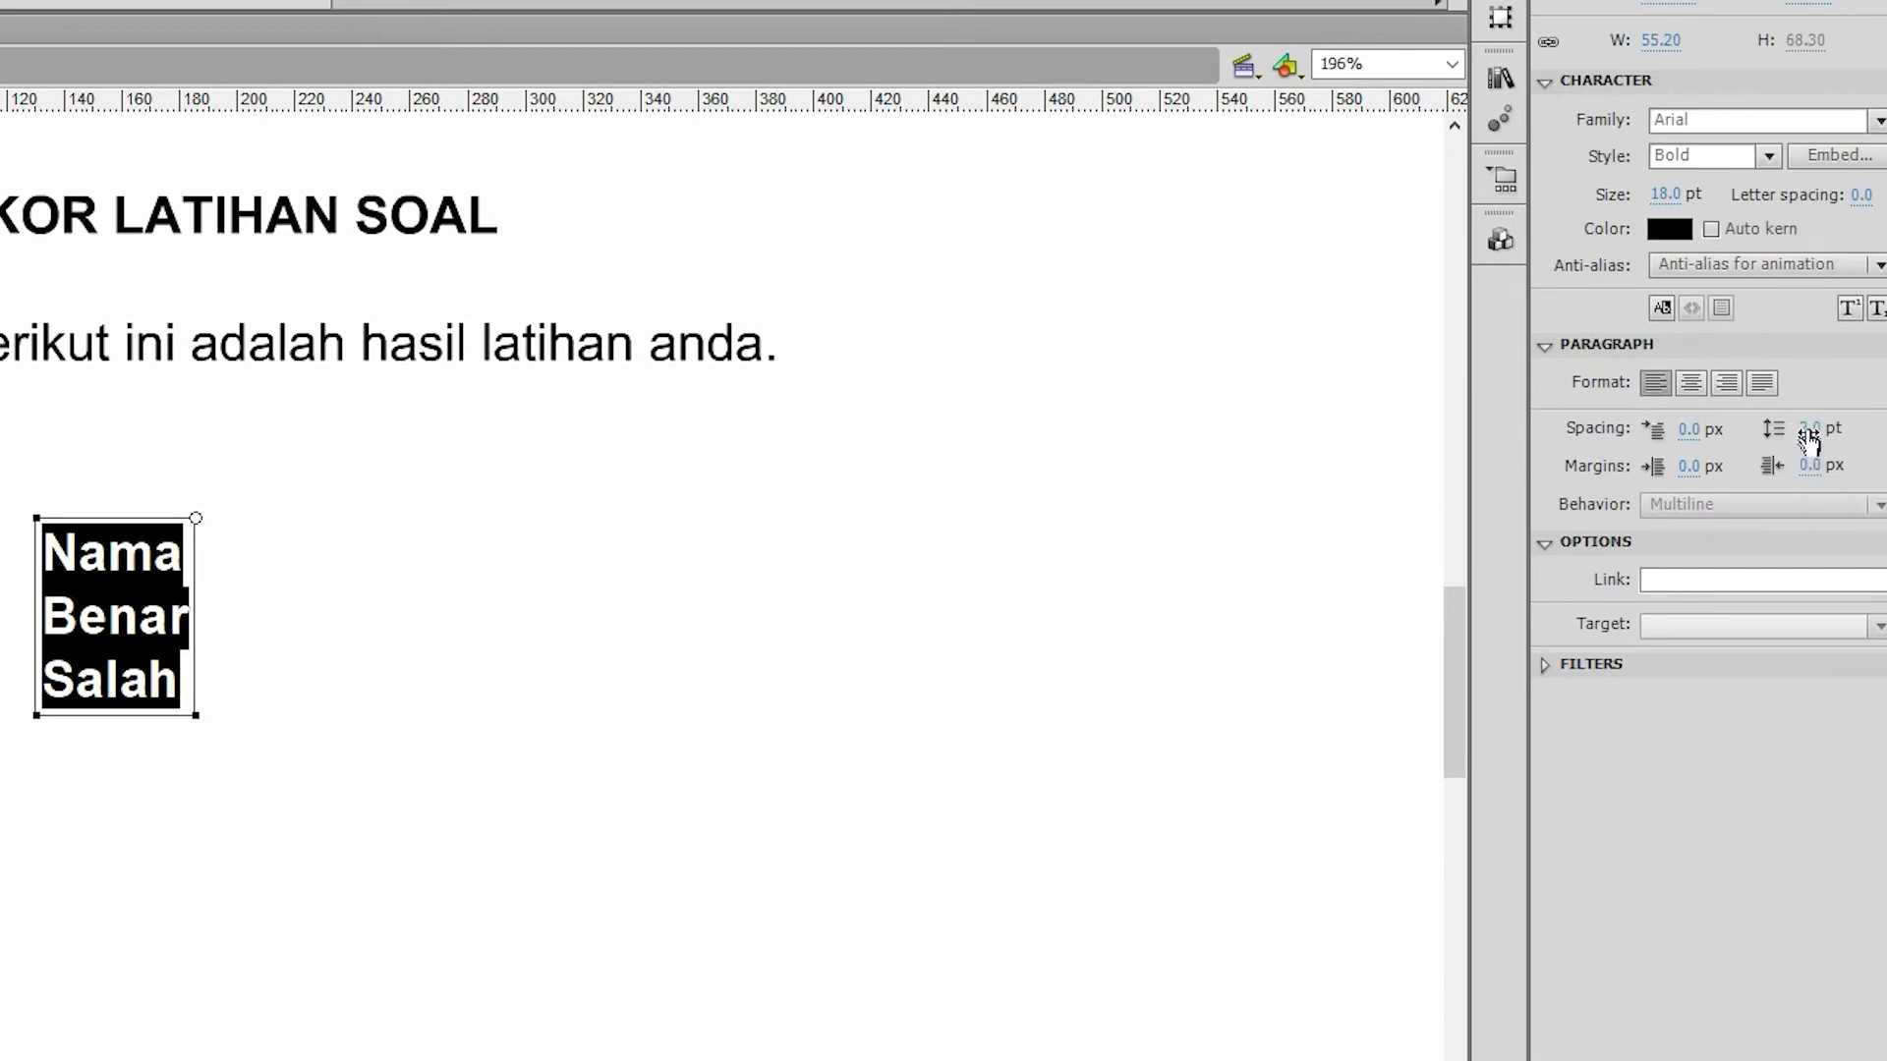
click(1808, 430)
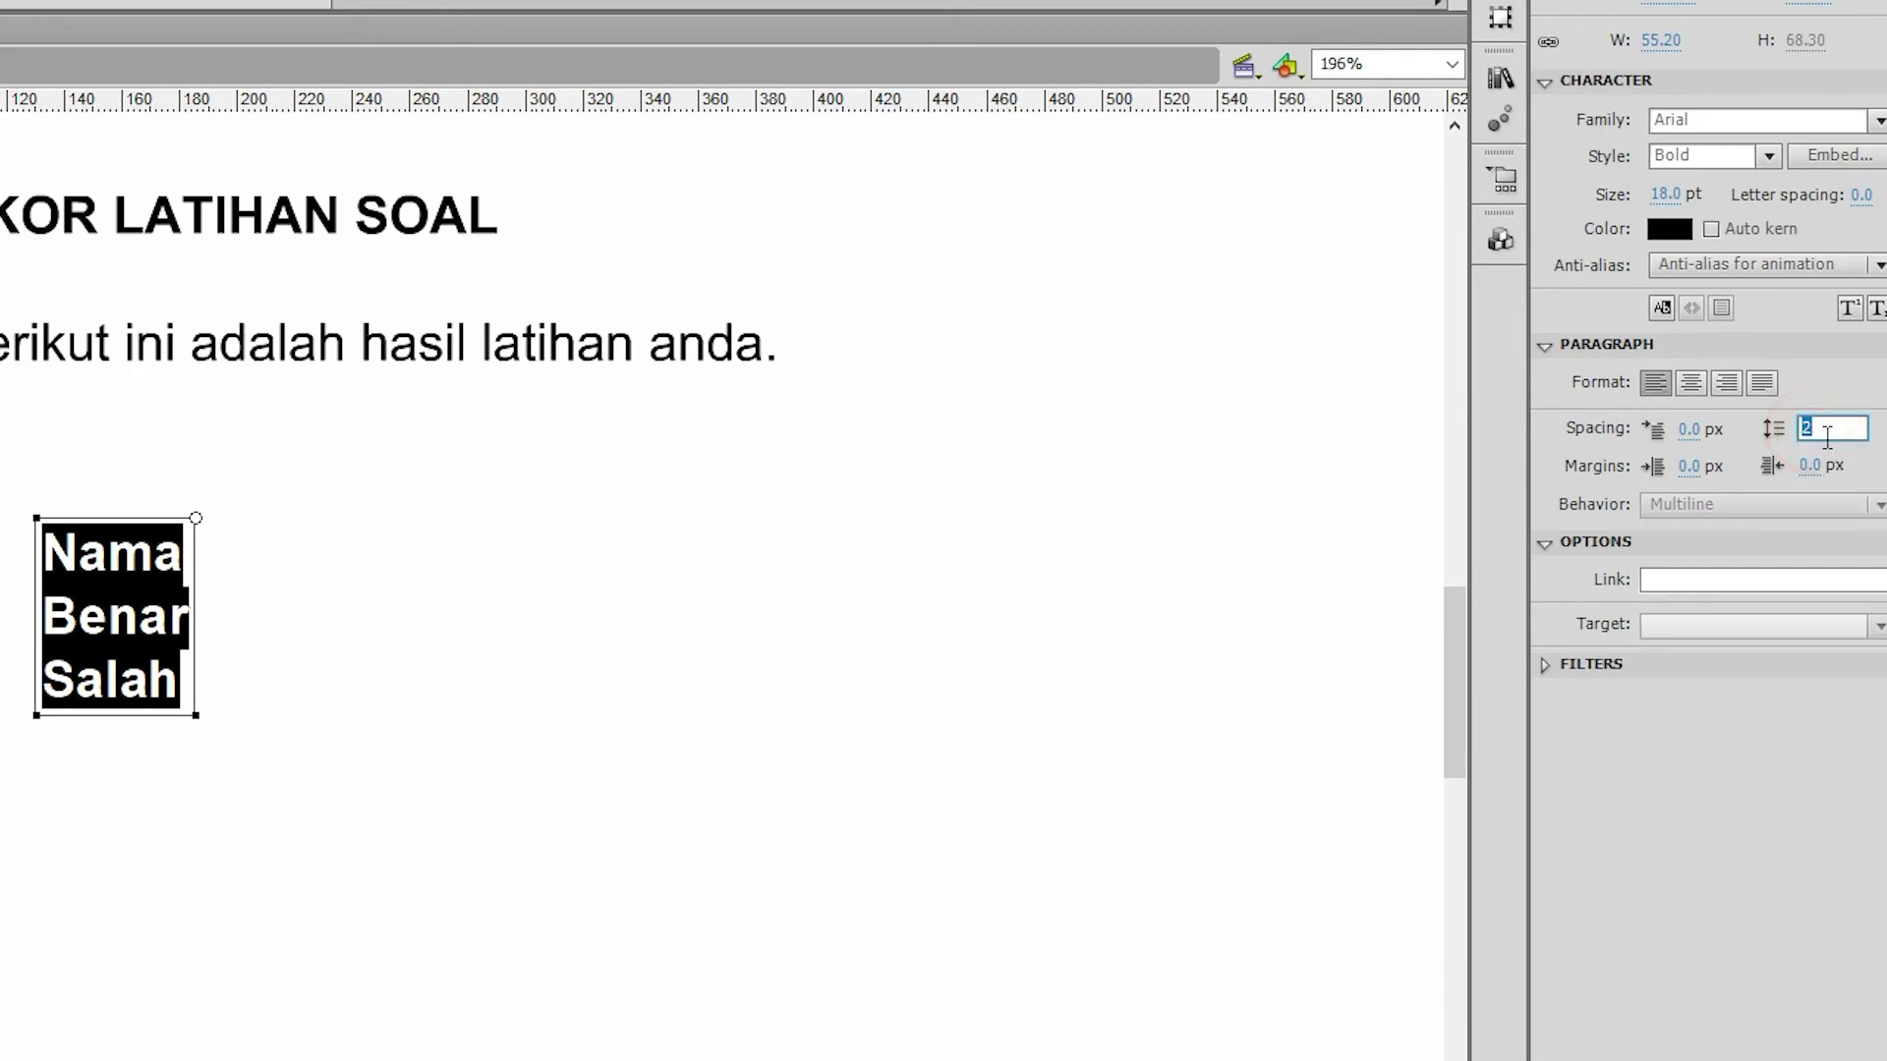
text(12)
key(Return)
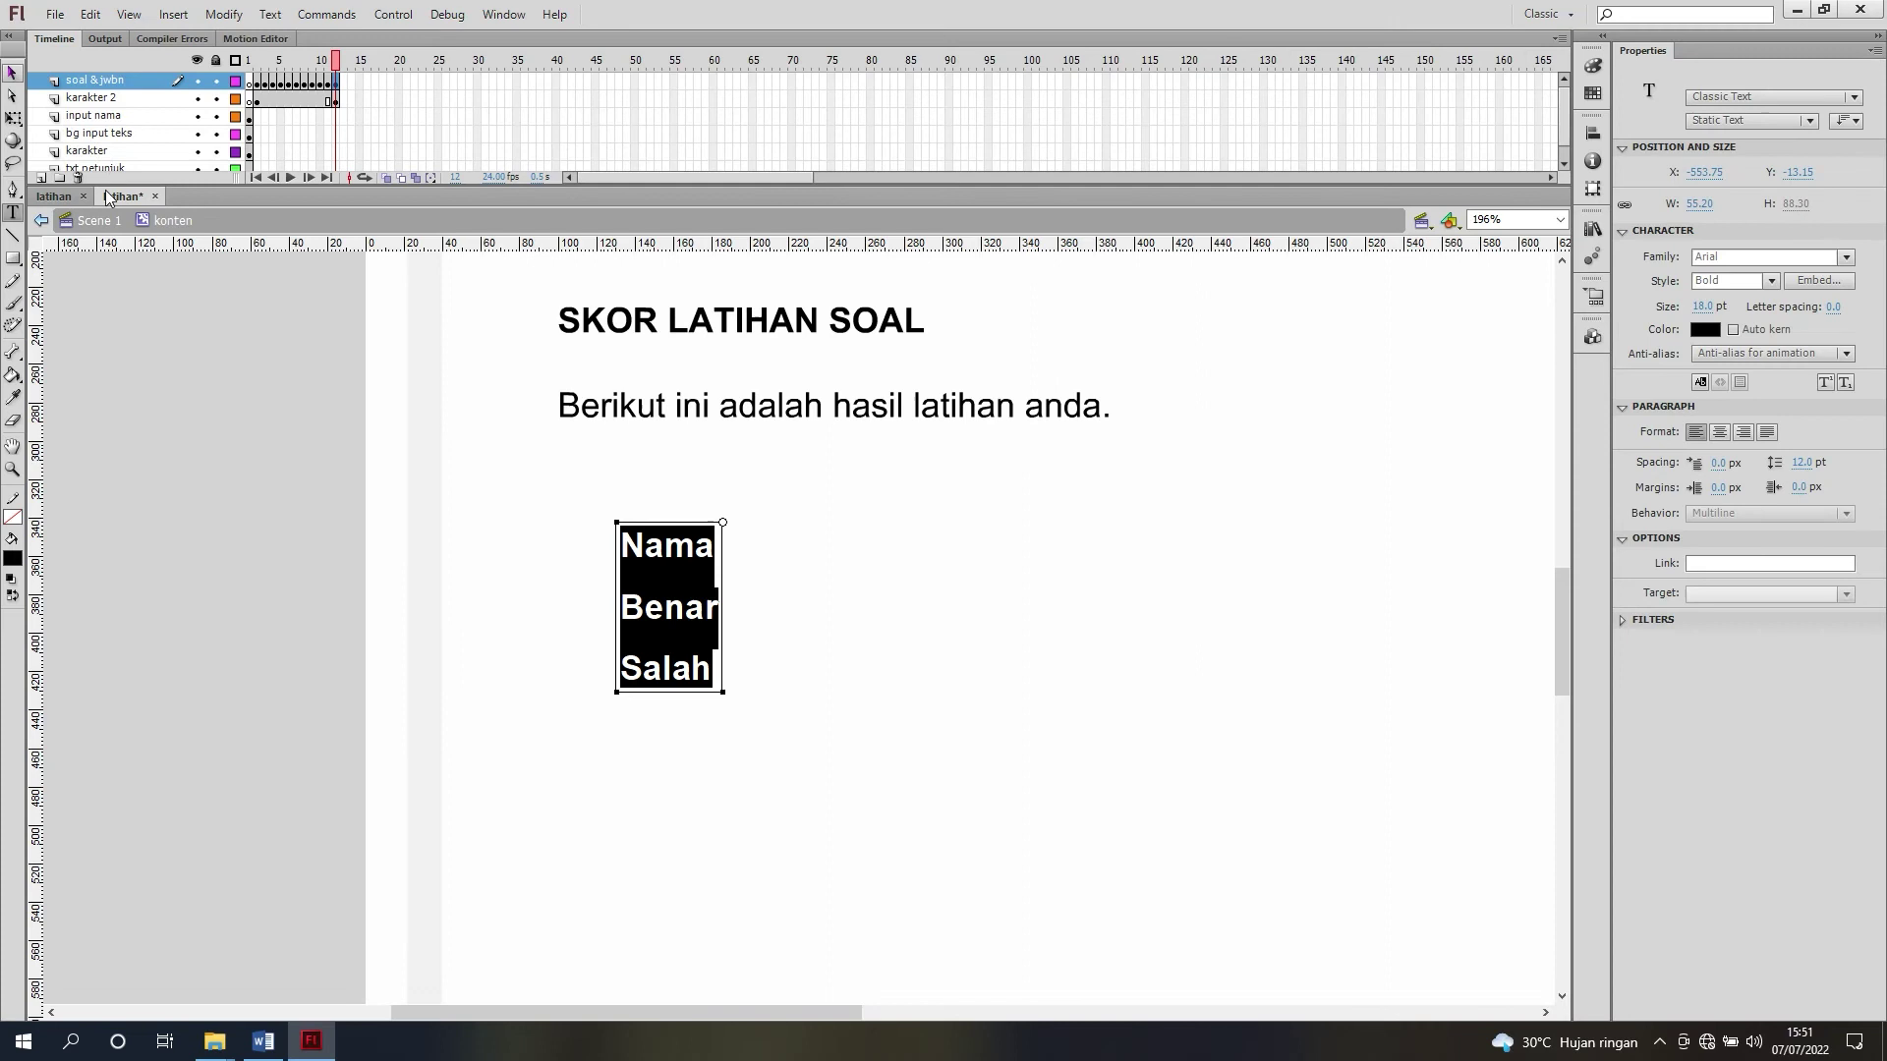
key(Escape)
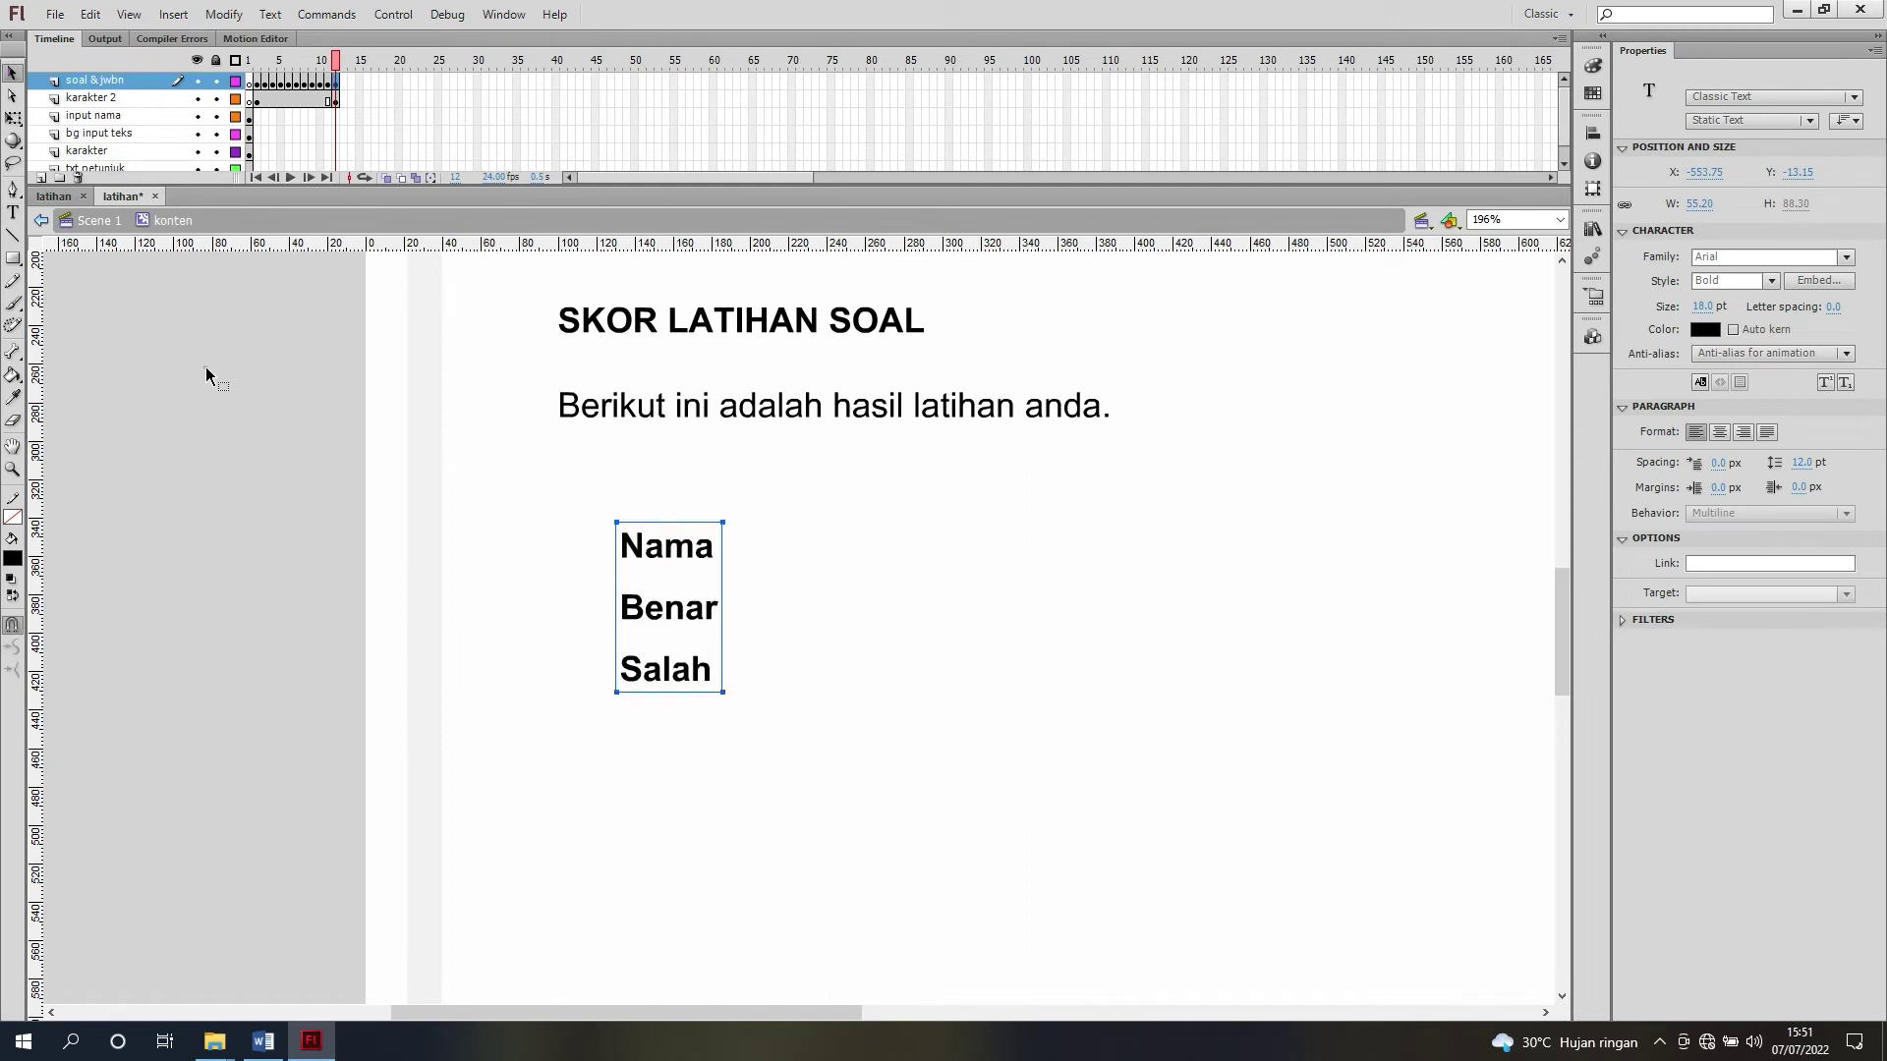
click(206, 370)
Step: Duplicate the label block beside the original and replace the copy's text with a colon on each of the three lines
click(687, 551)
drag(668, 550, 865, 551)
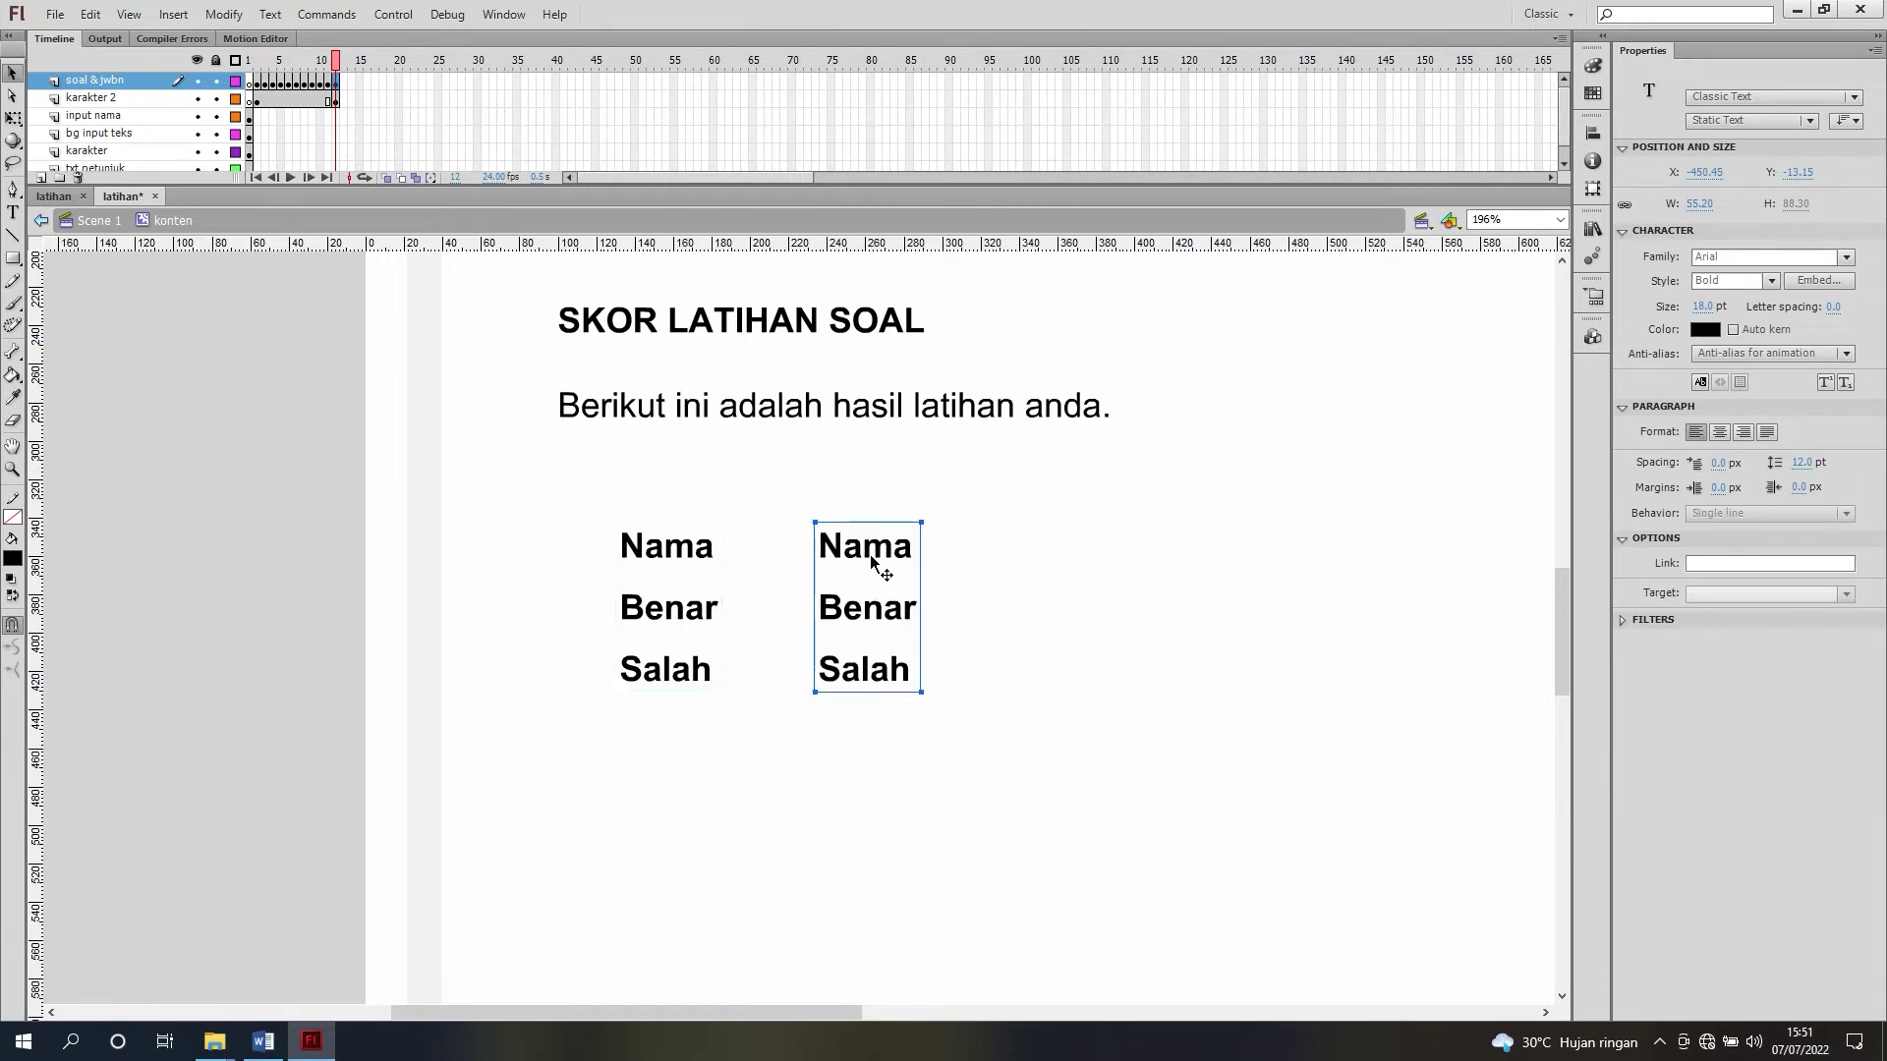
double_click(821, 544)
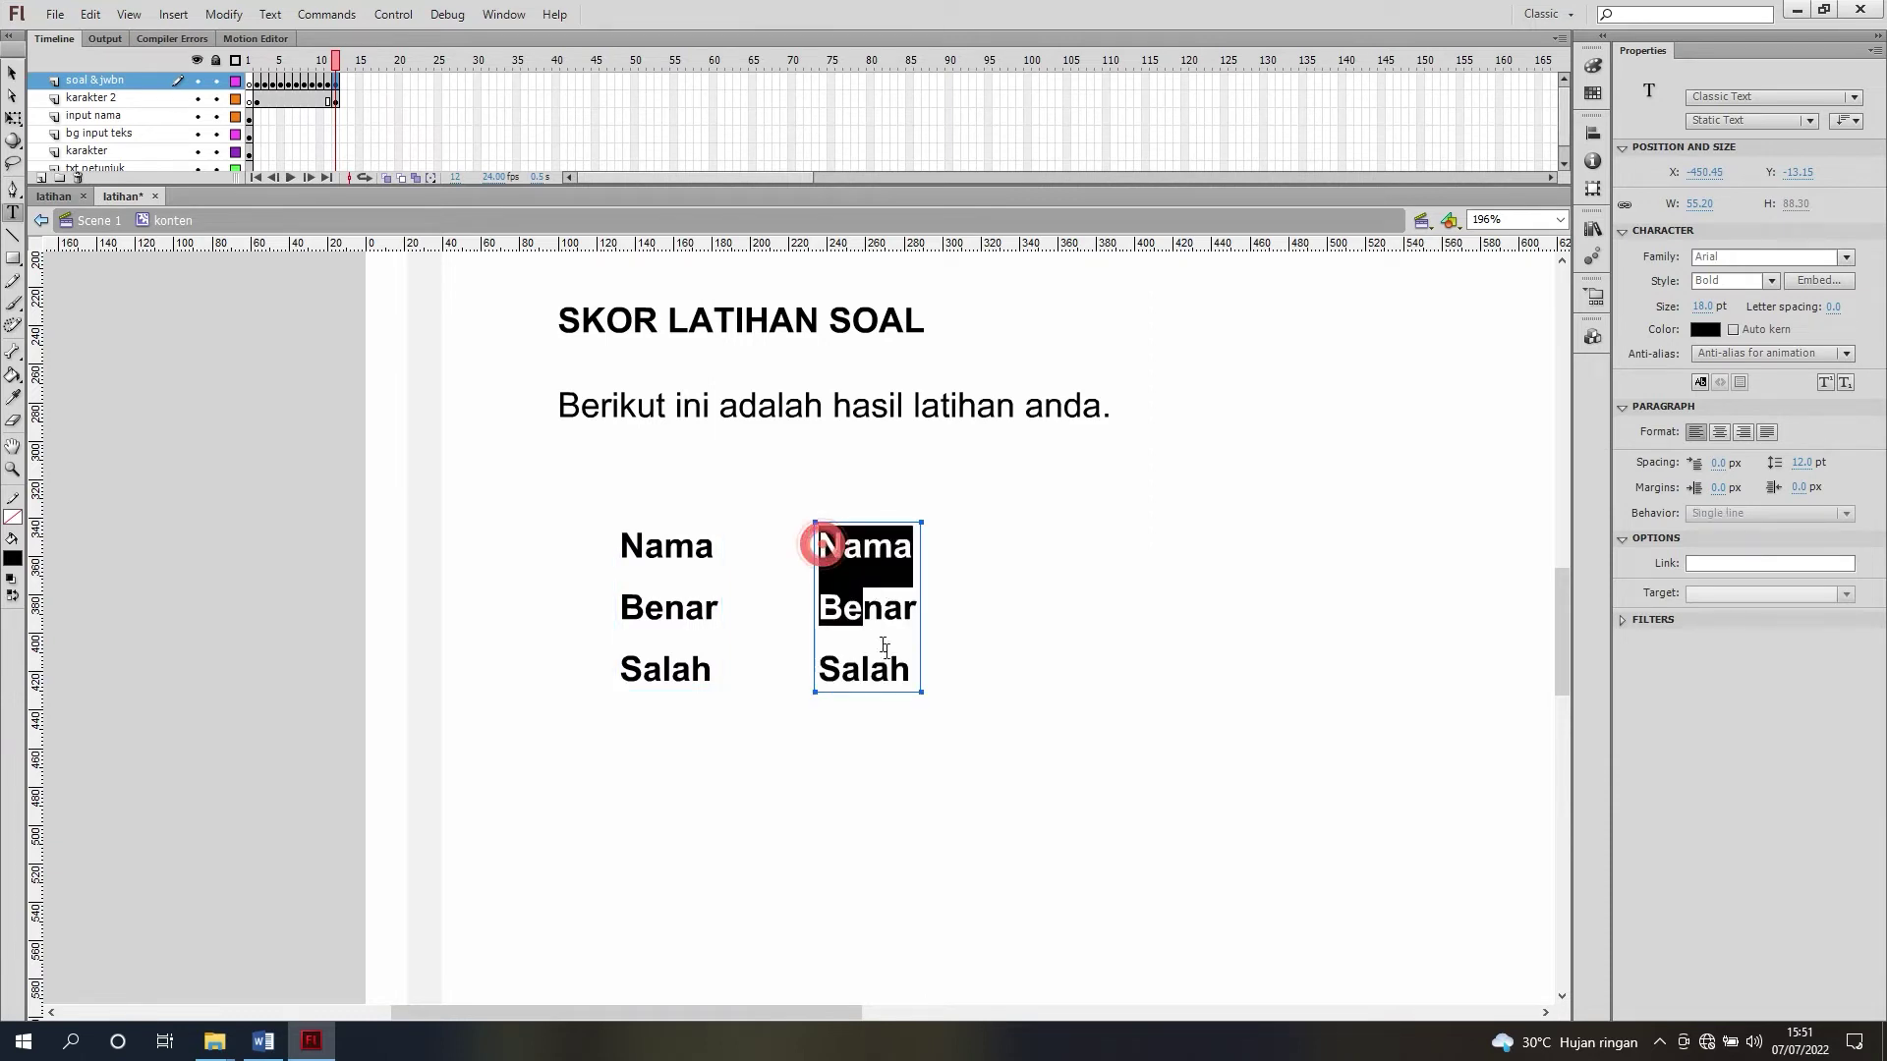
drag(821, 544, 938, 727)
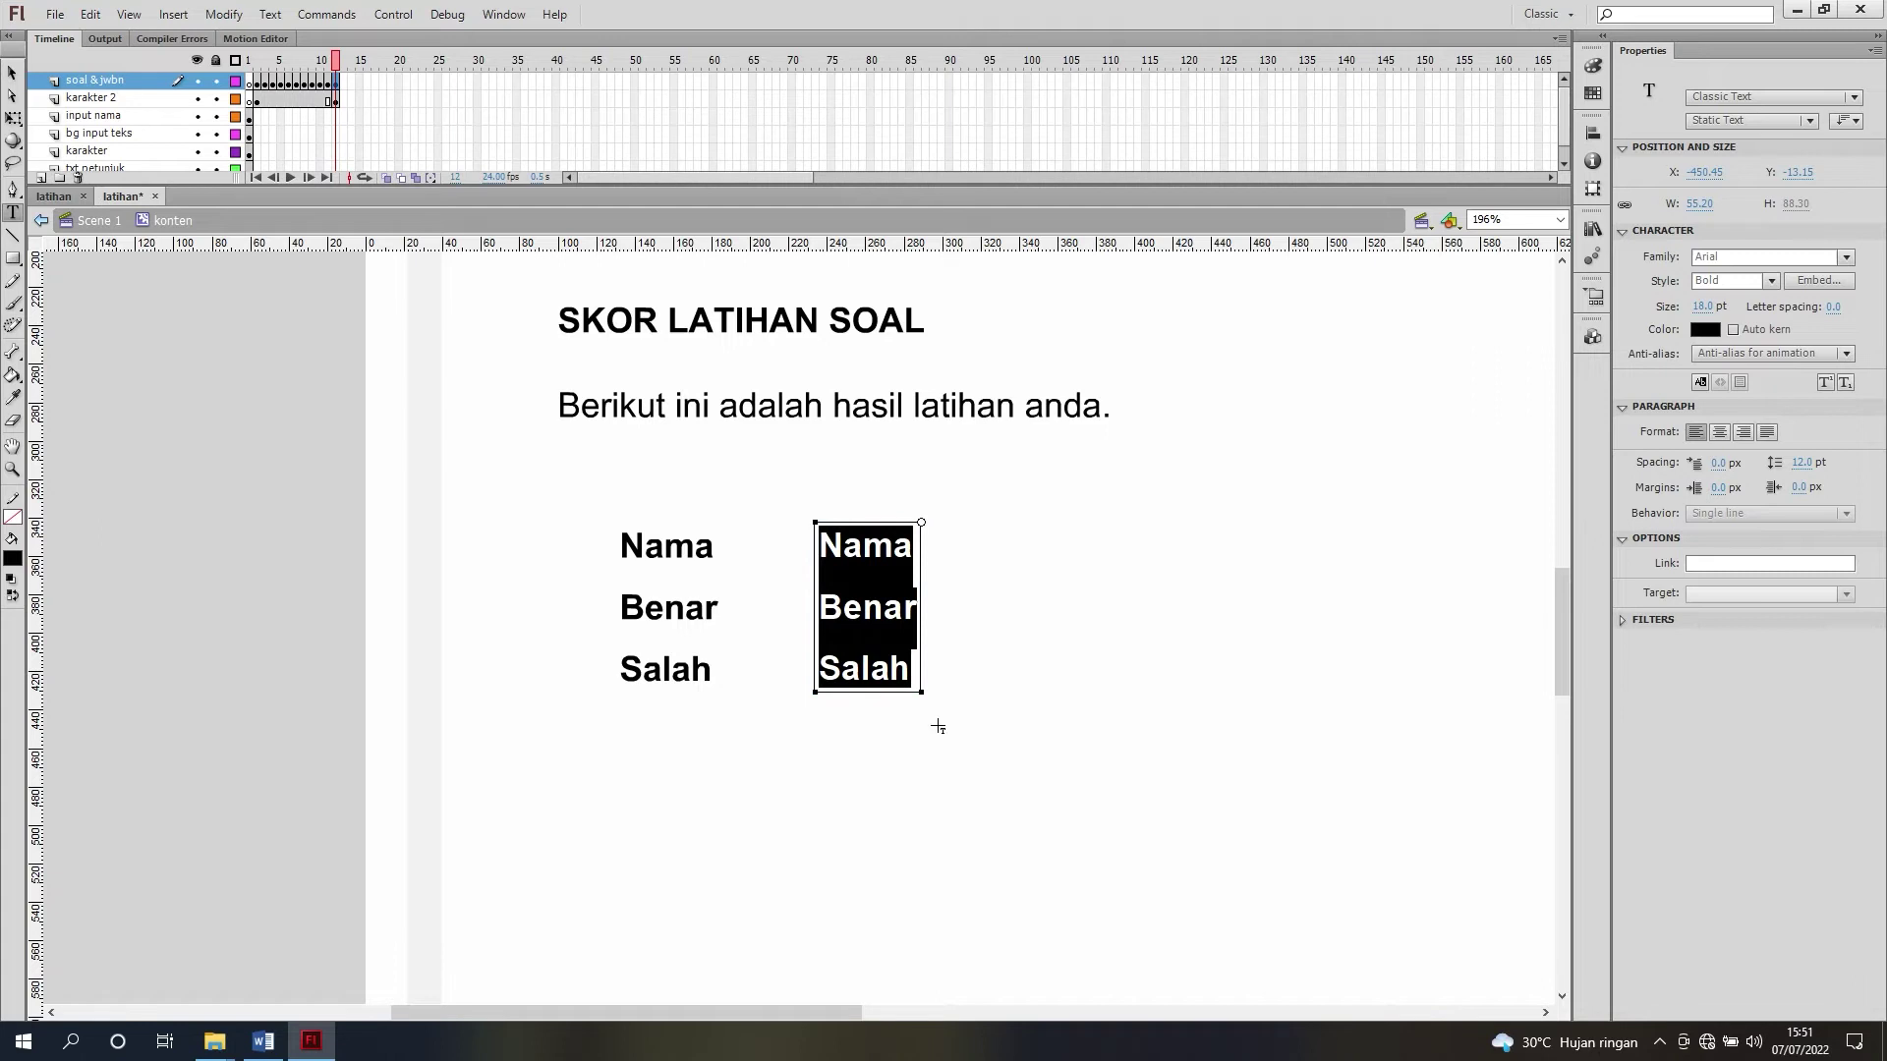
text(:)
key(Return)
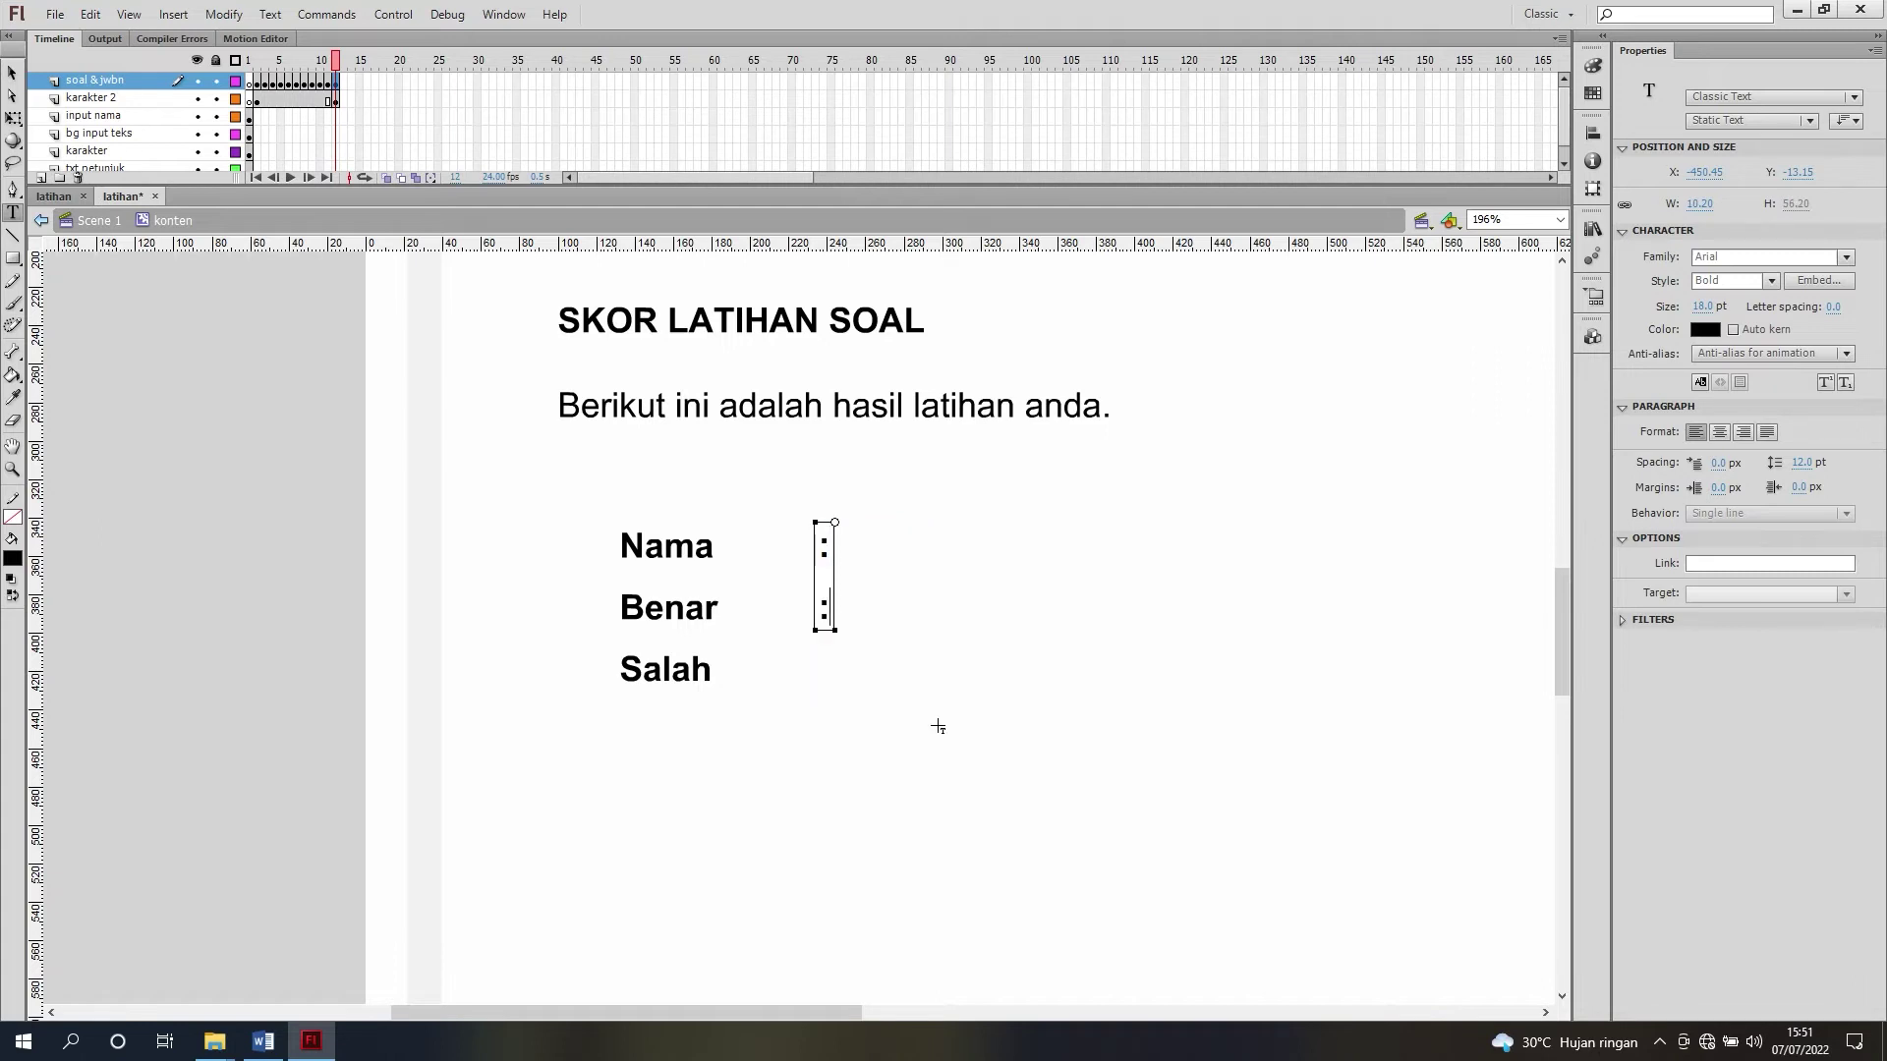
text(:)
key(Return)
click(160, 350)
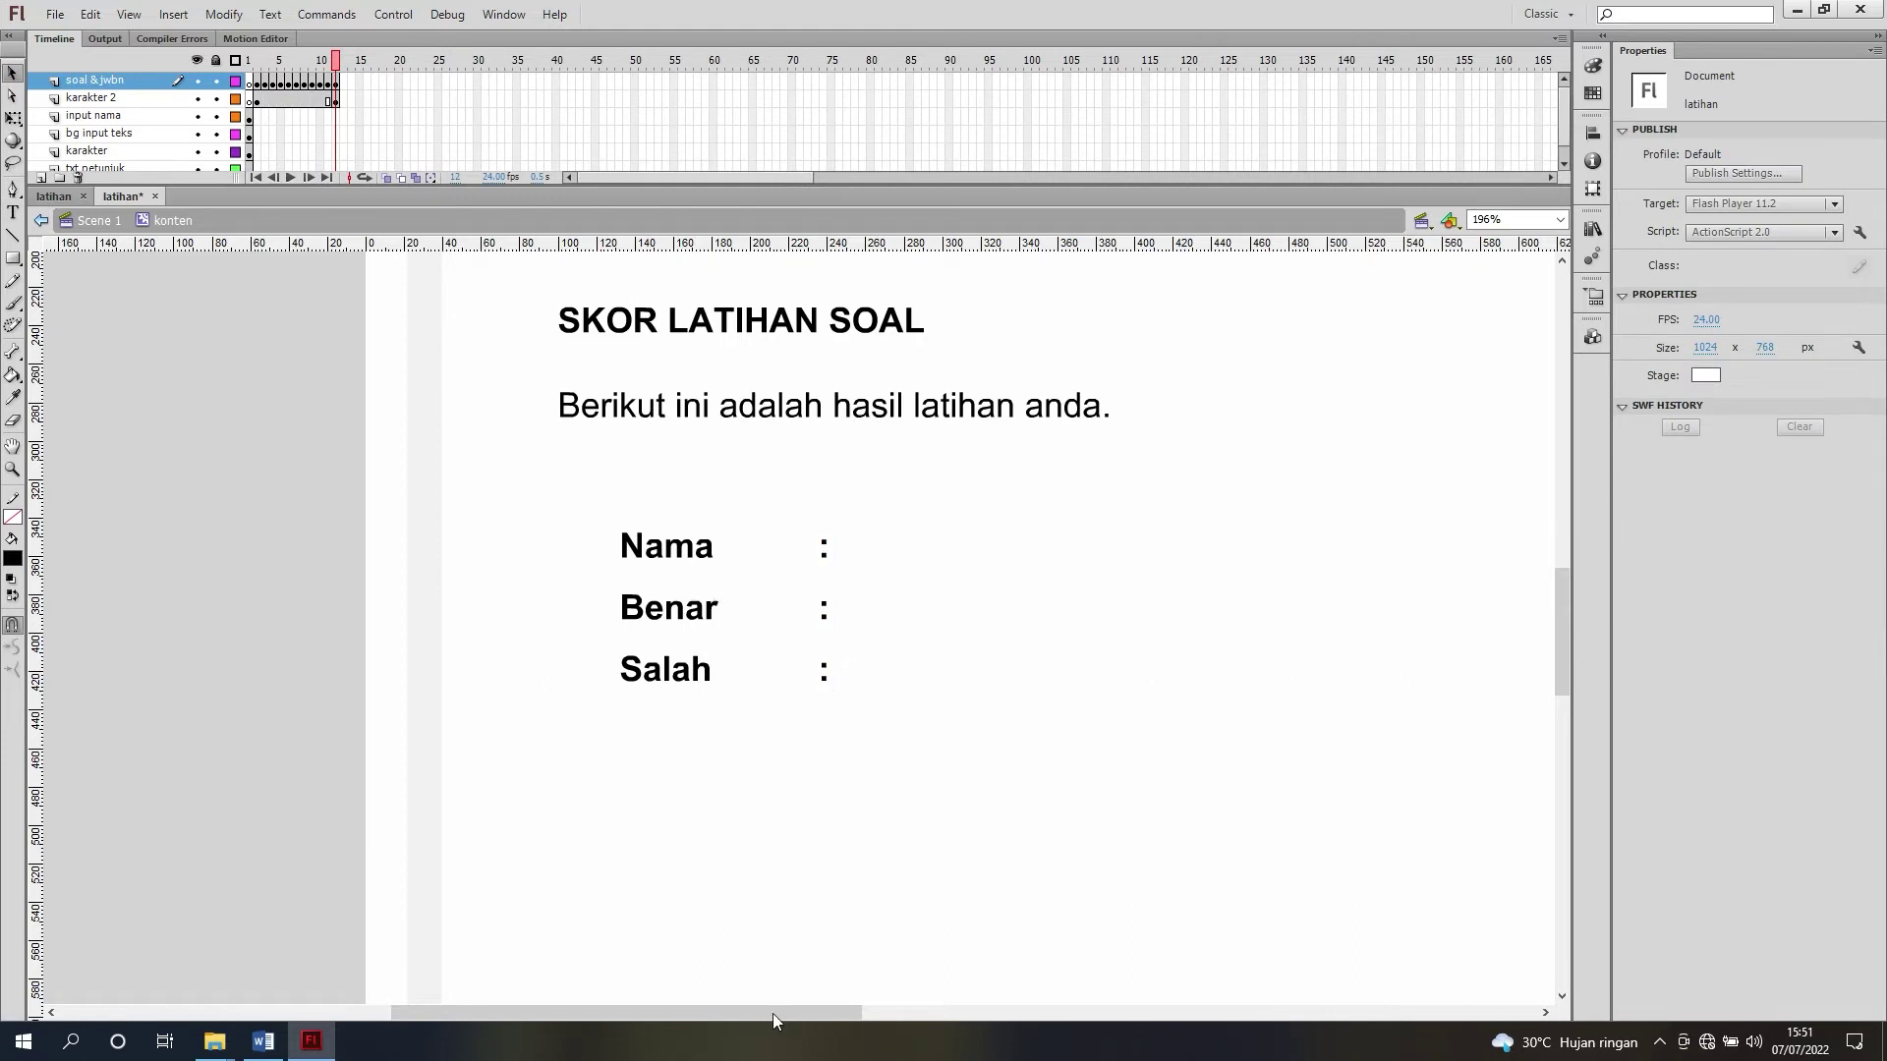
drag(773, 1017, 879, 1015)
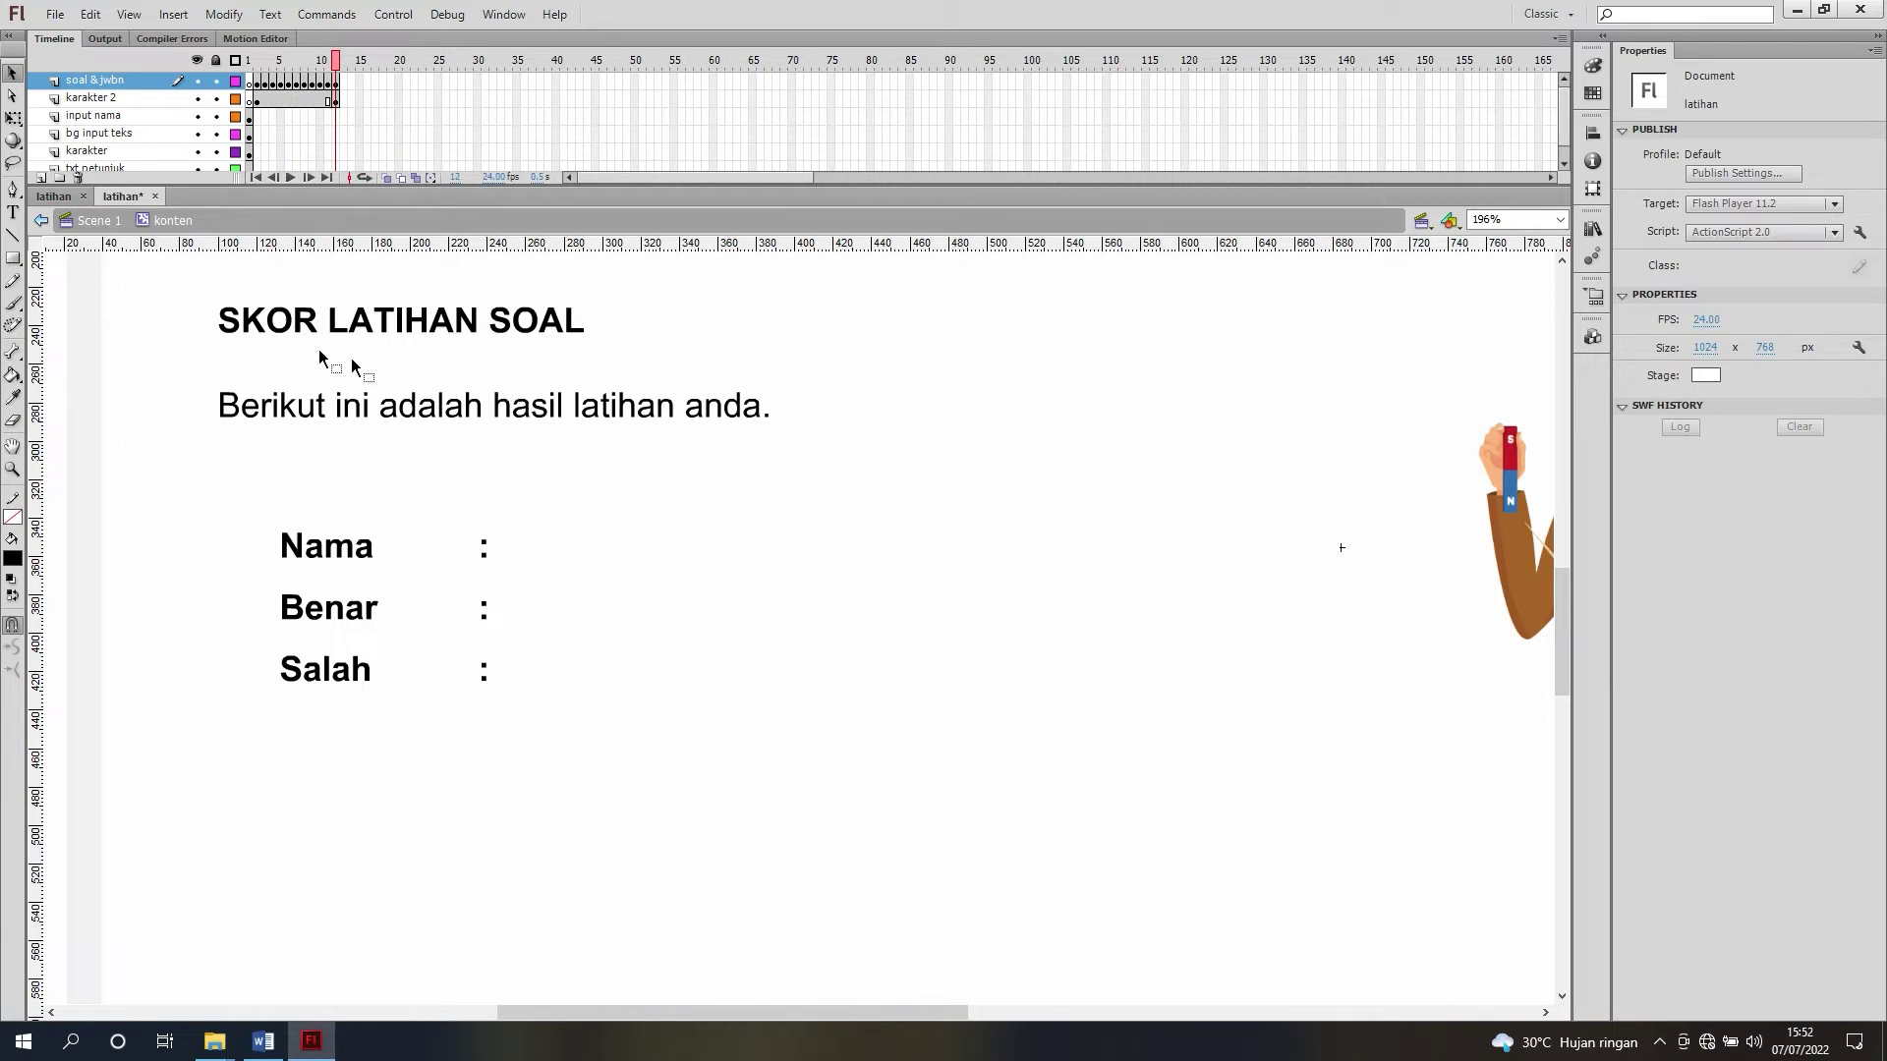
click(481, 331)
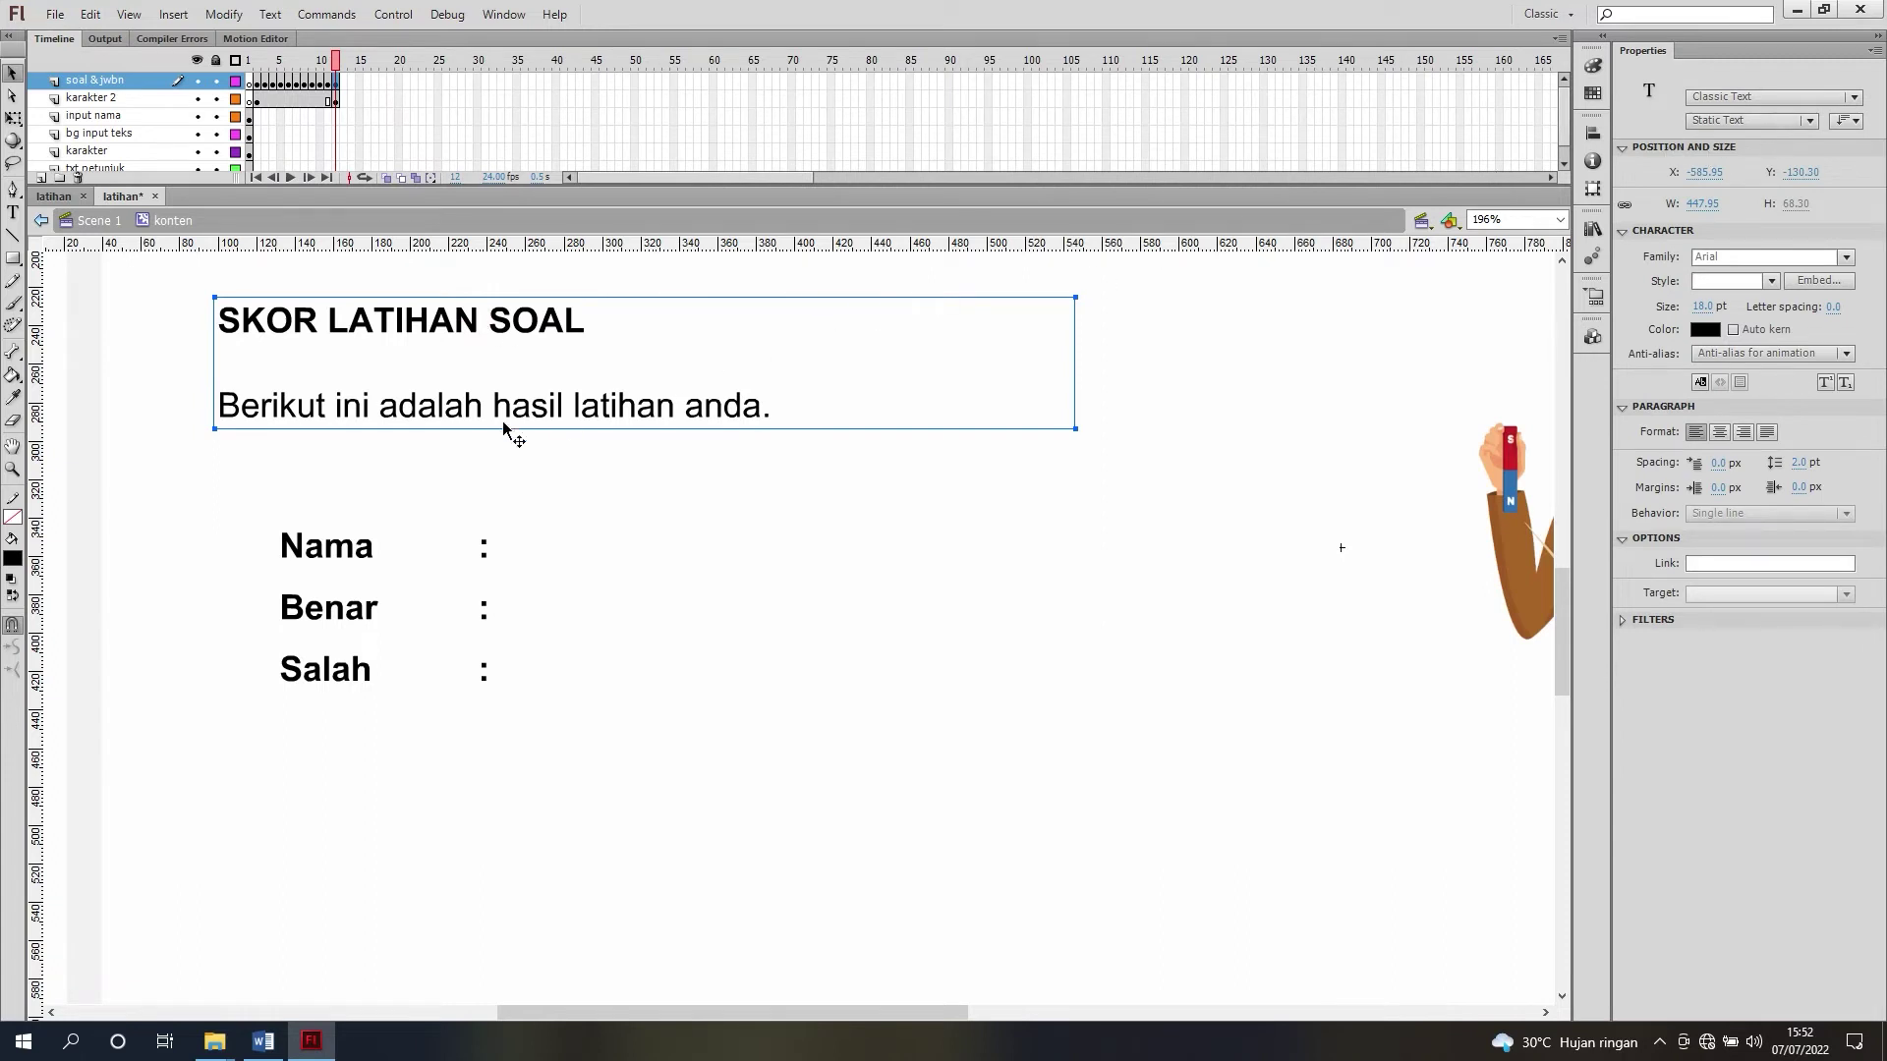
click(356, 556)
click(436, 467)
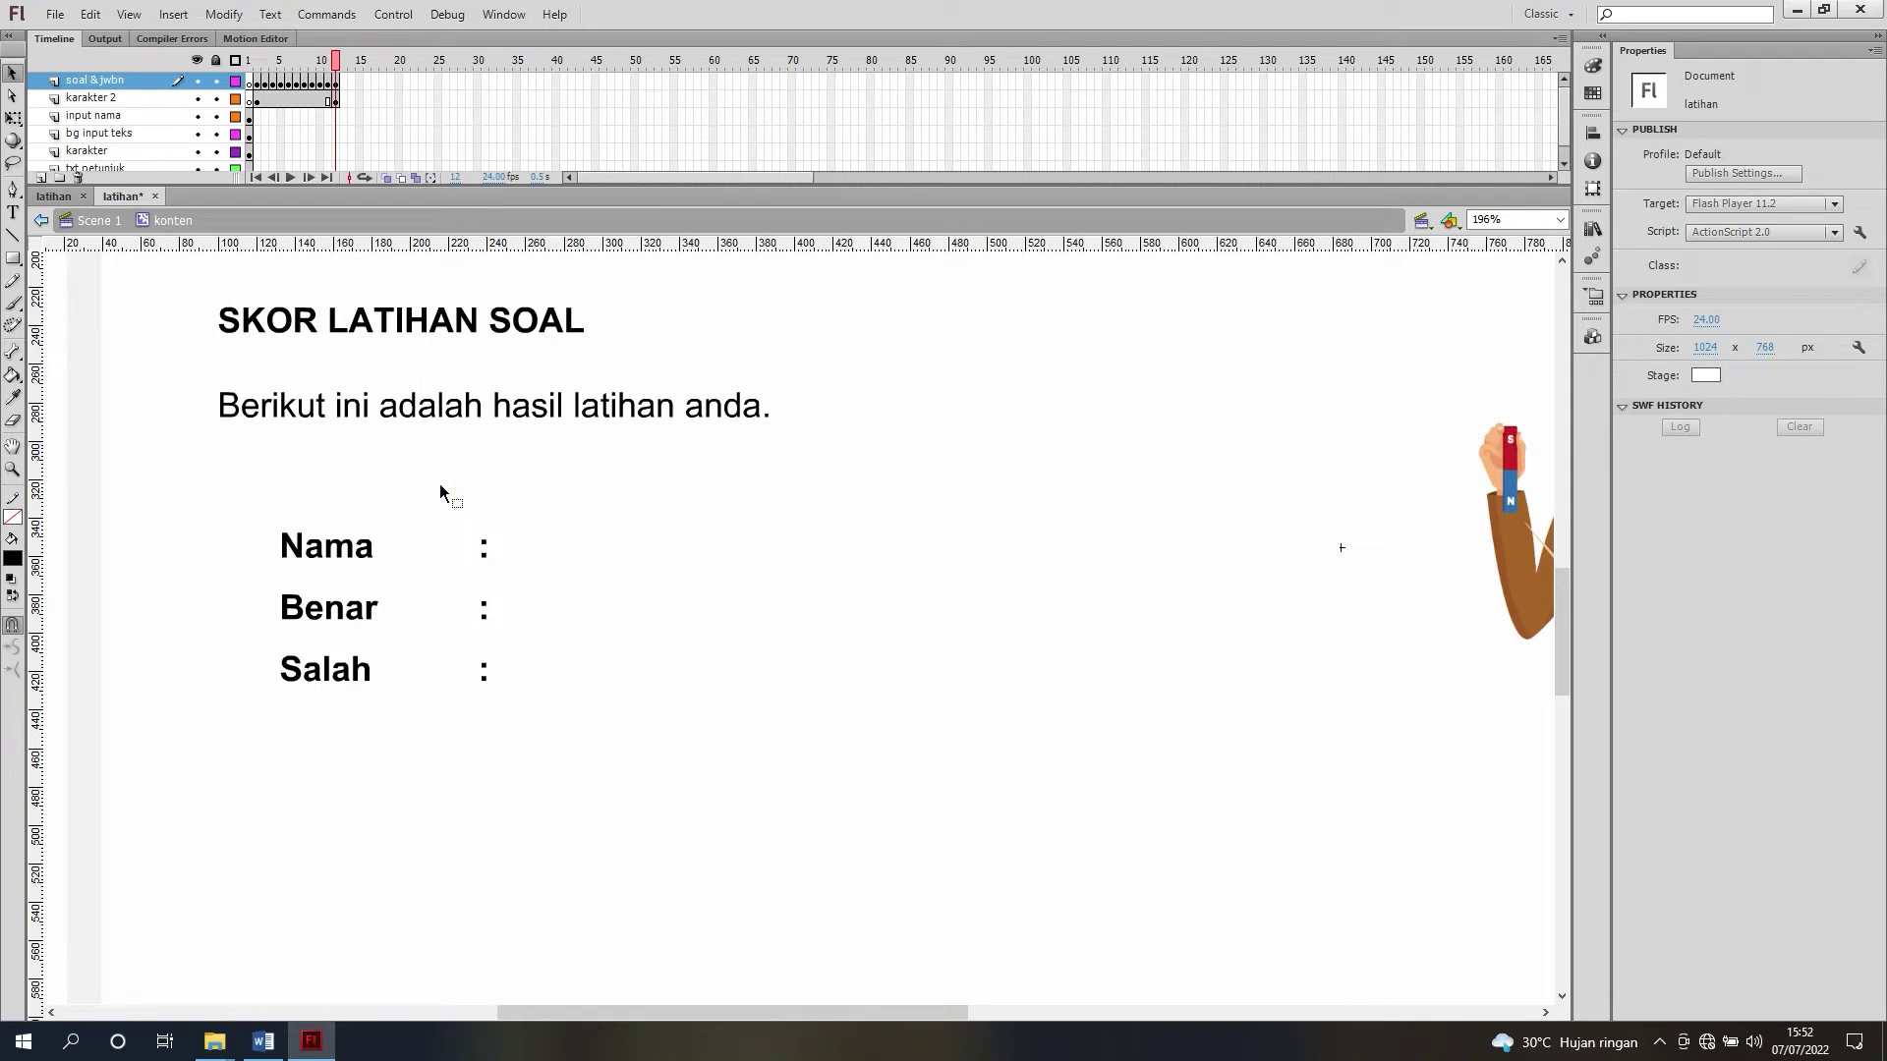
Step: Set the Text tool to Dynamic Text with the _sans font family and "Use device fonts" anti-aliasing
key(t)
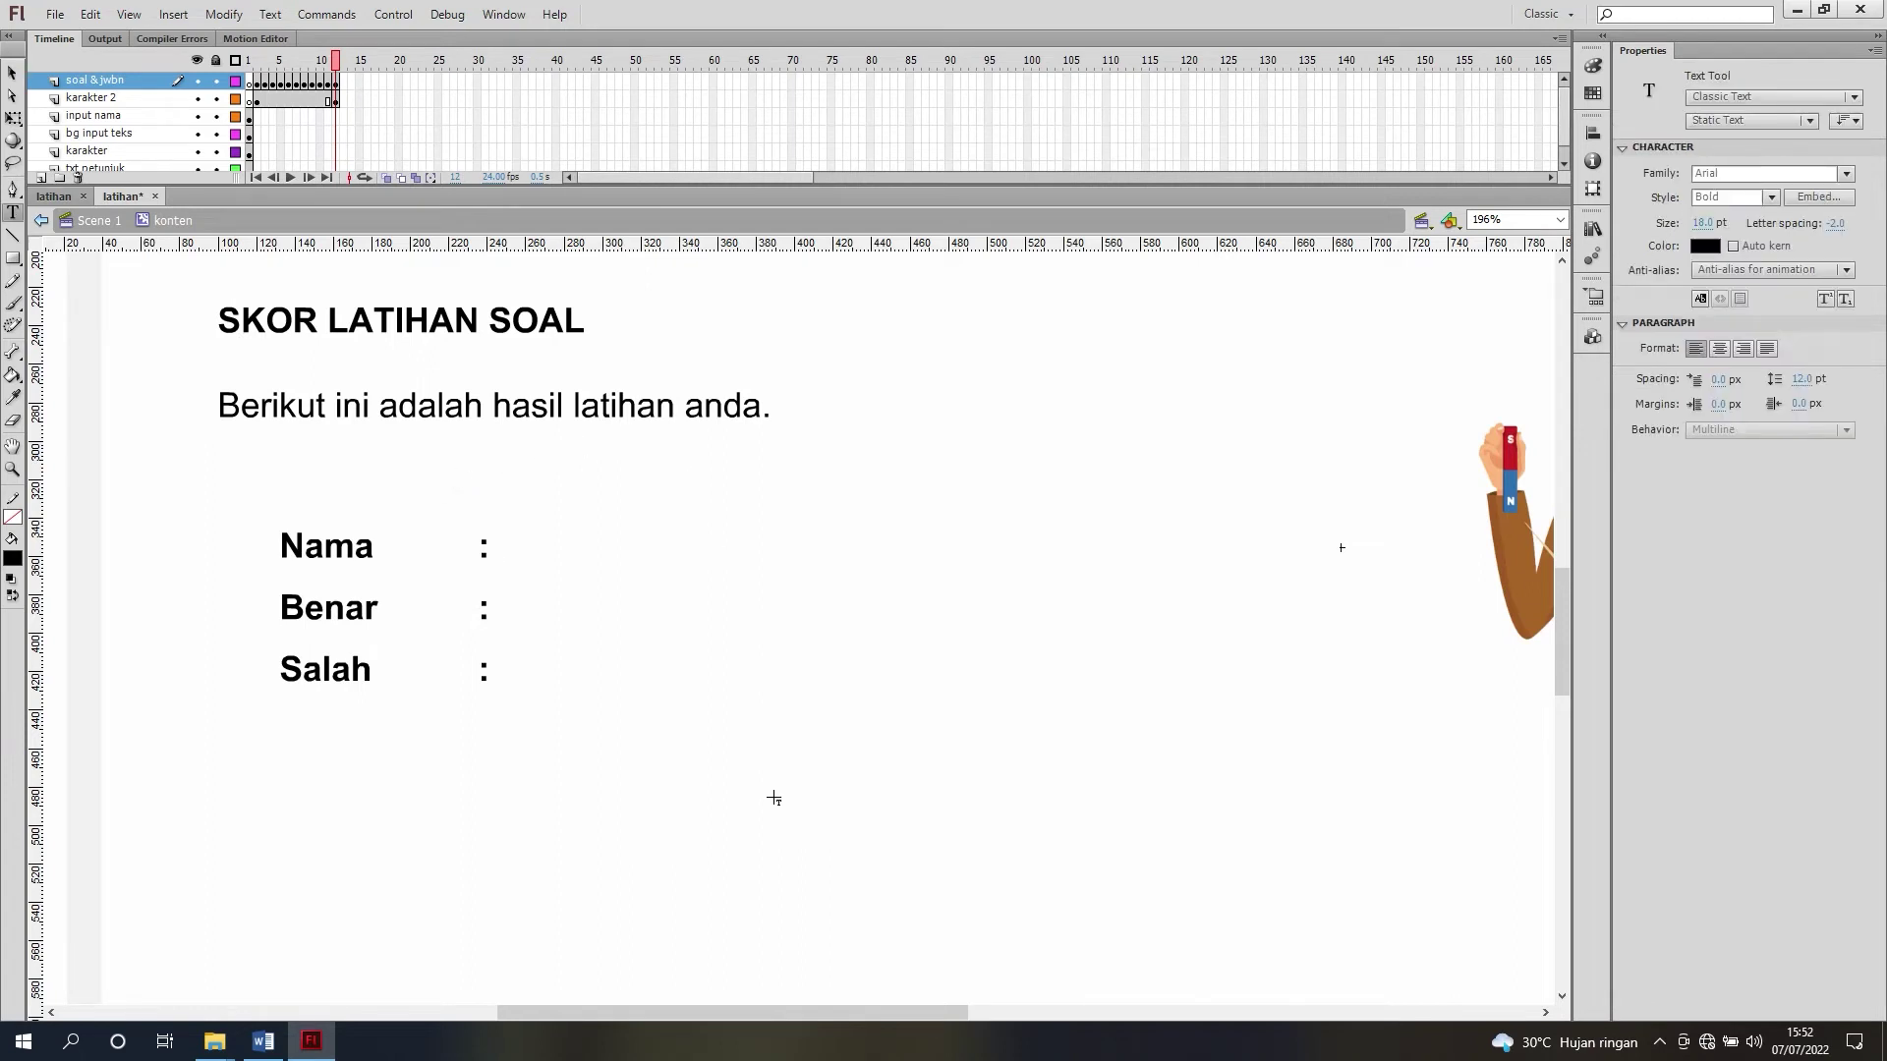
drag(777, 1013, 687, 1006)
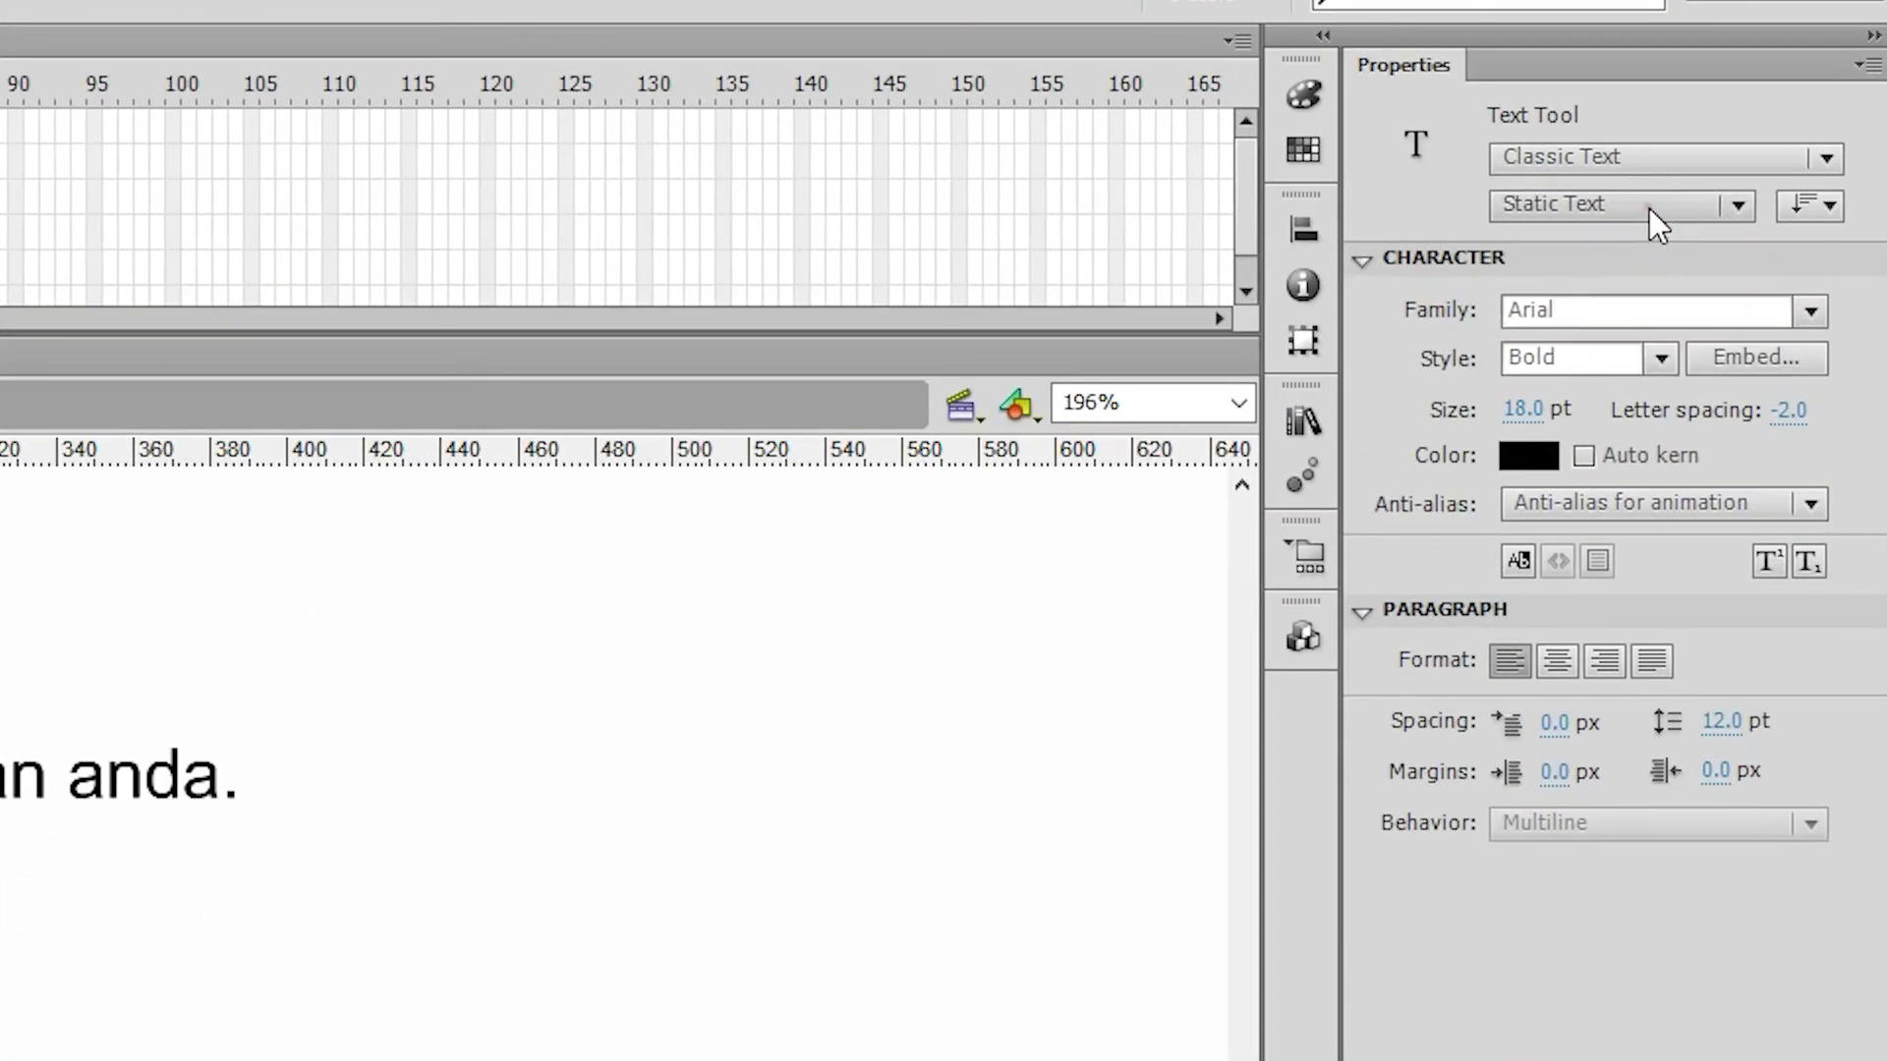
click(1765, 122)
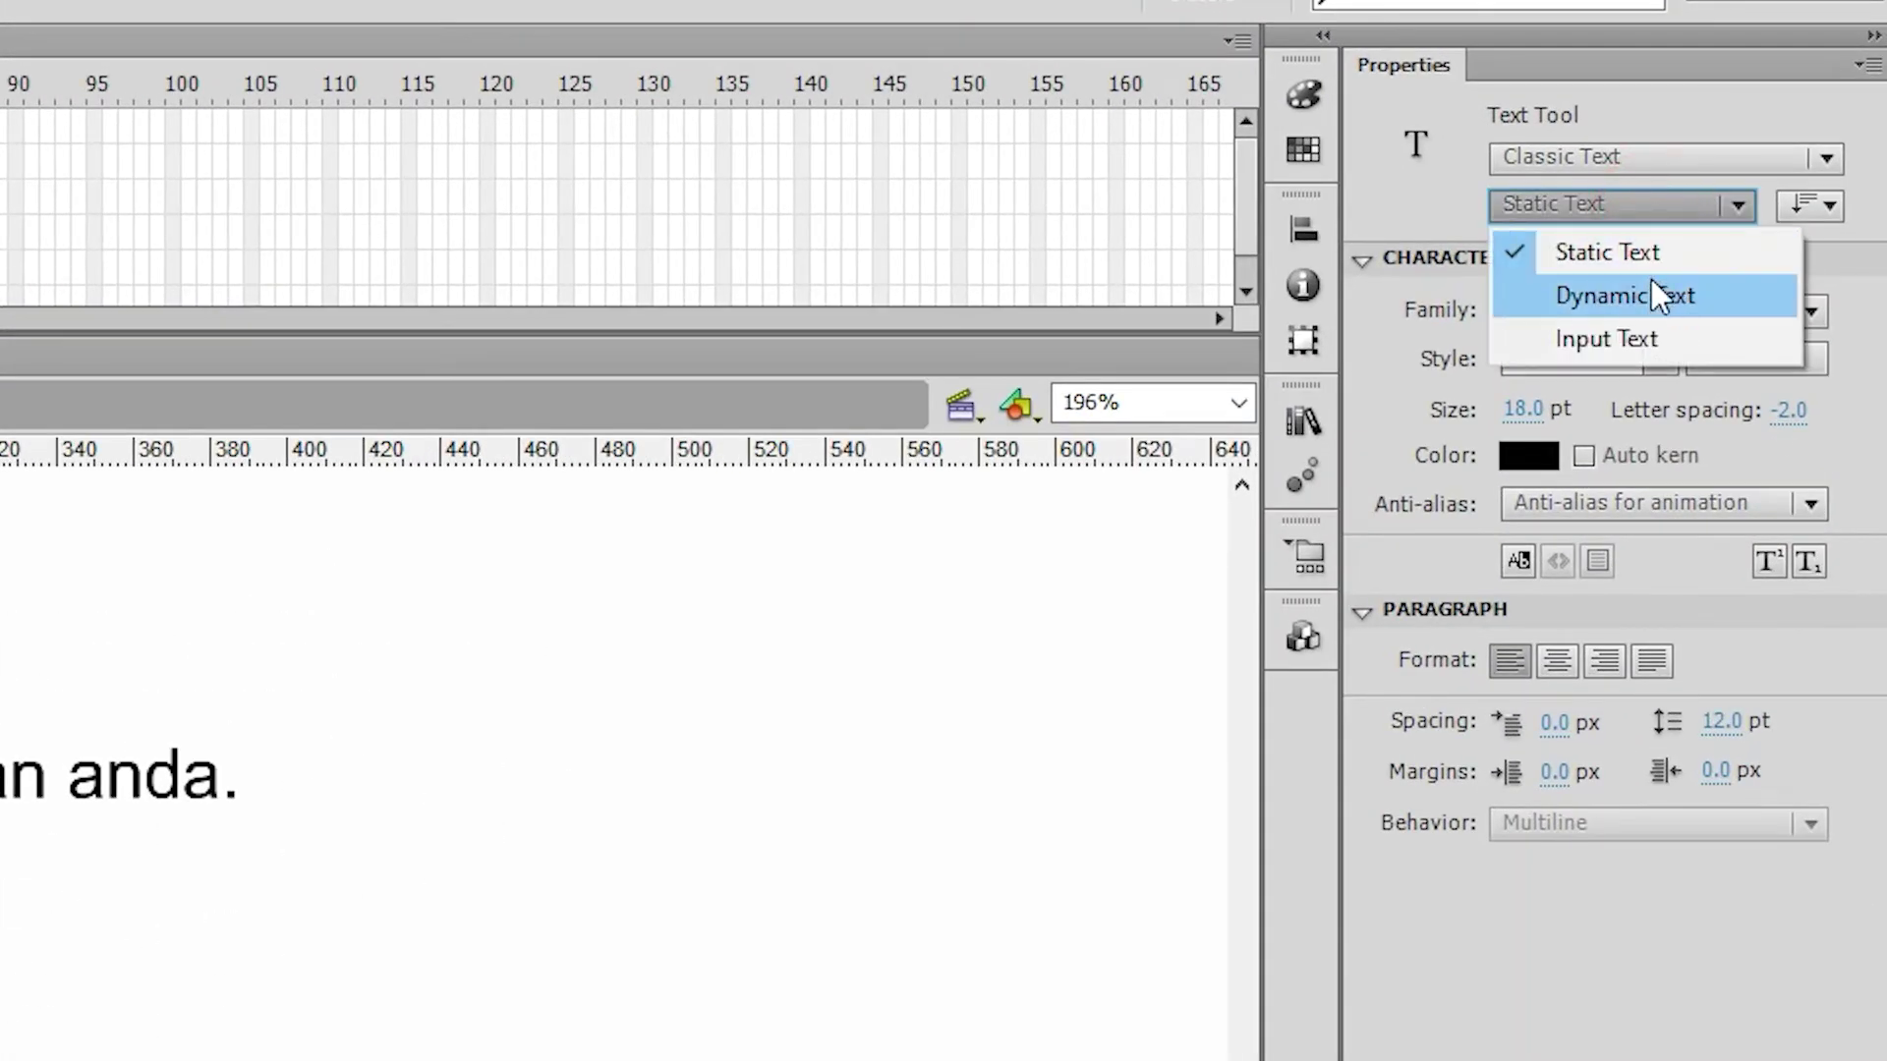
click(1684, 293)
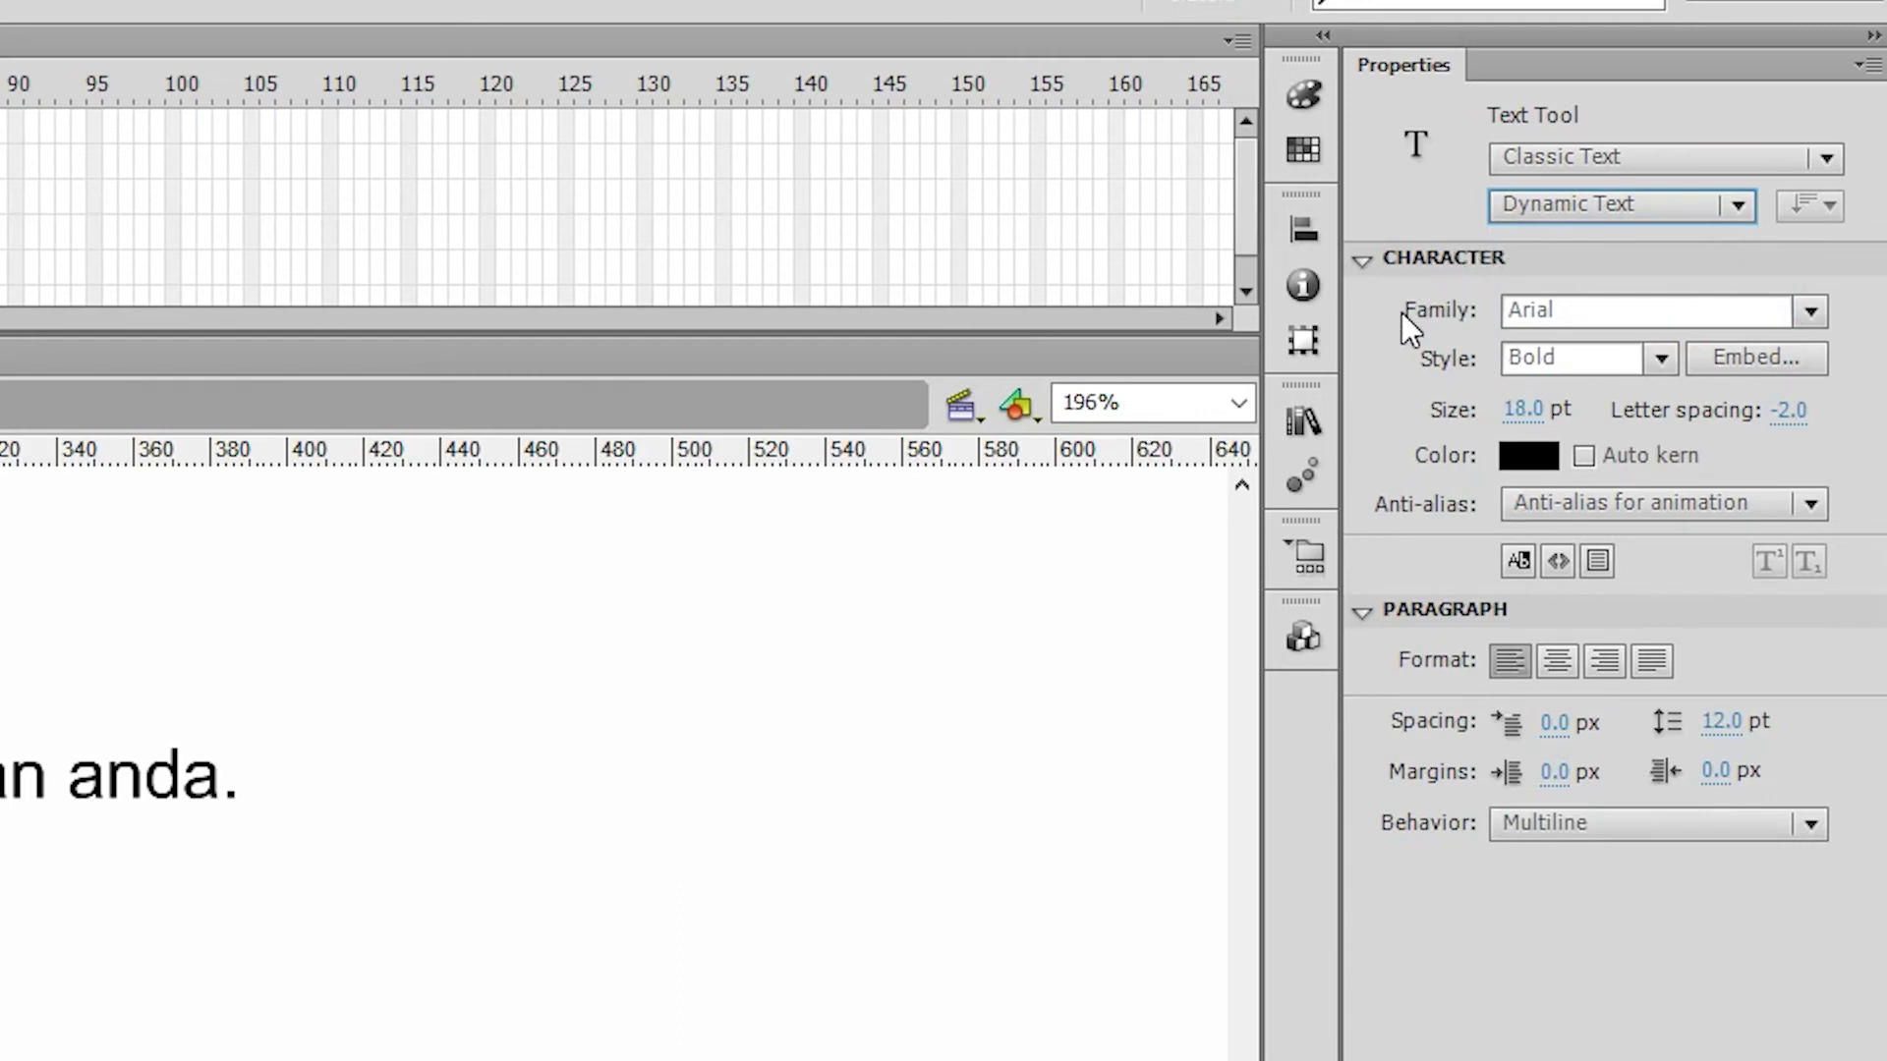
click(1814, 318)
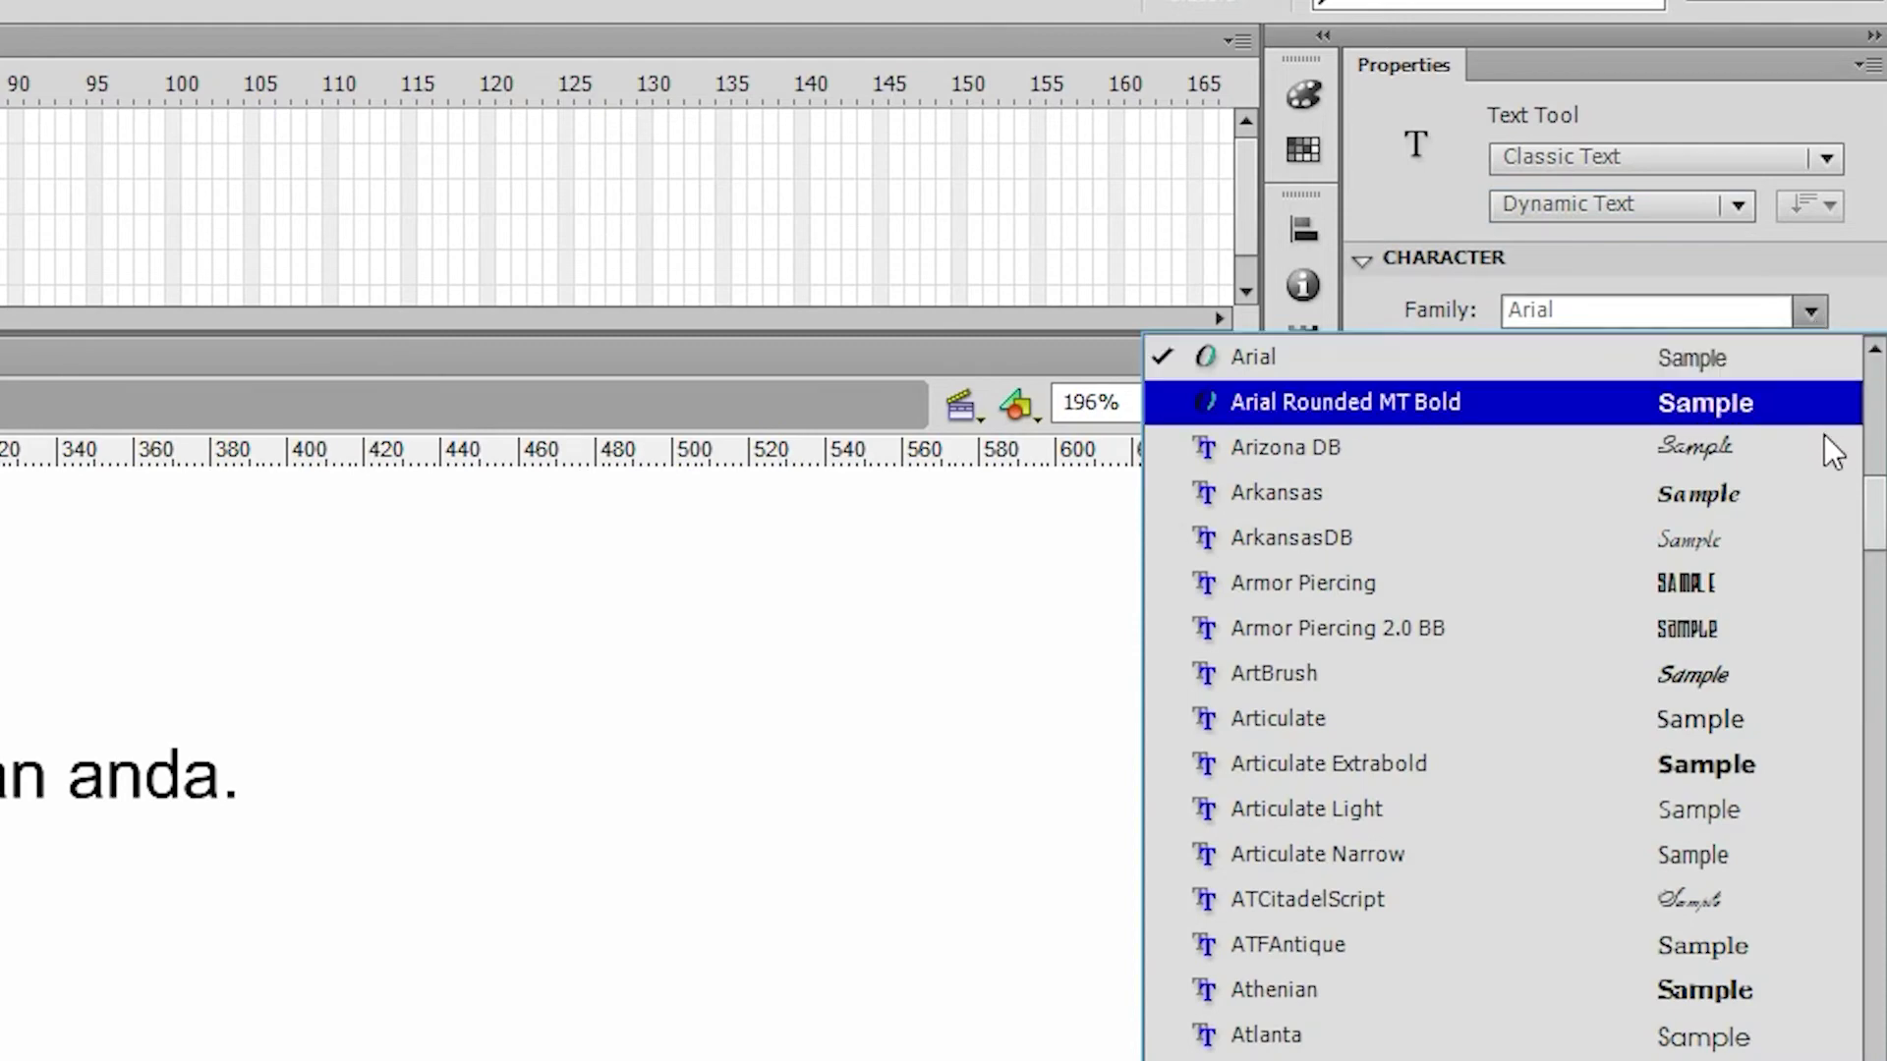
drag(1877, 521, 1872, 403)
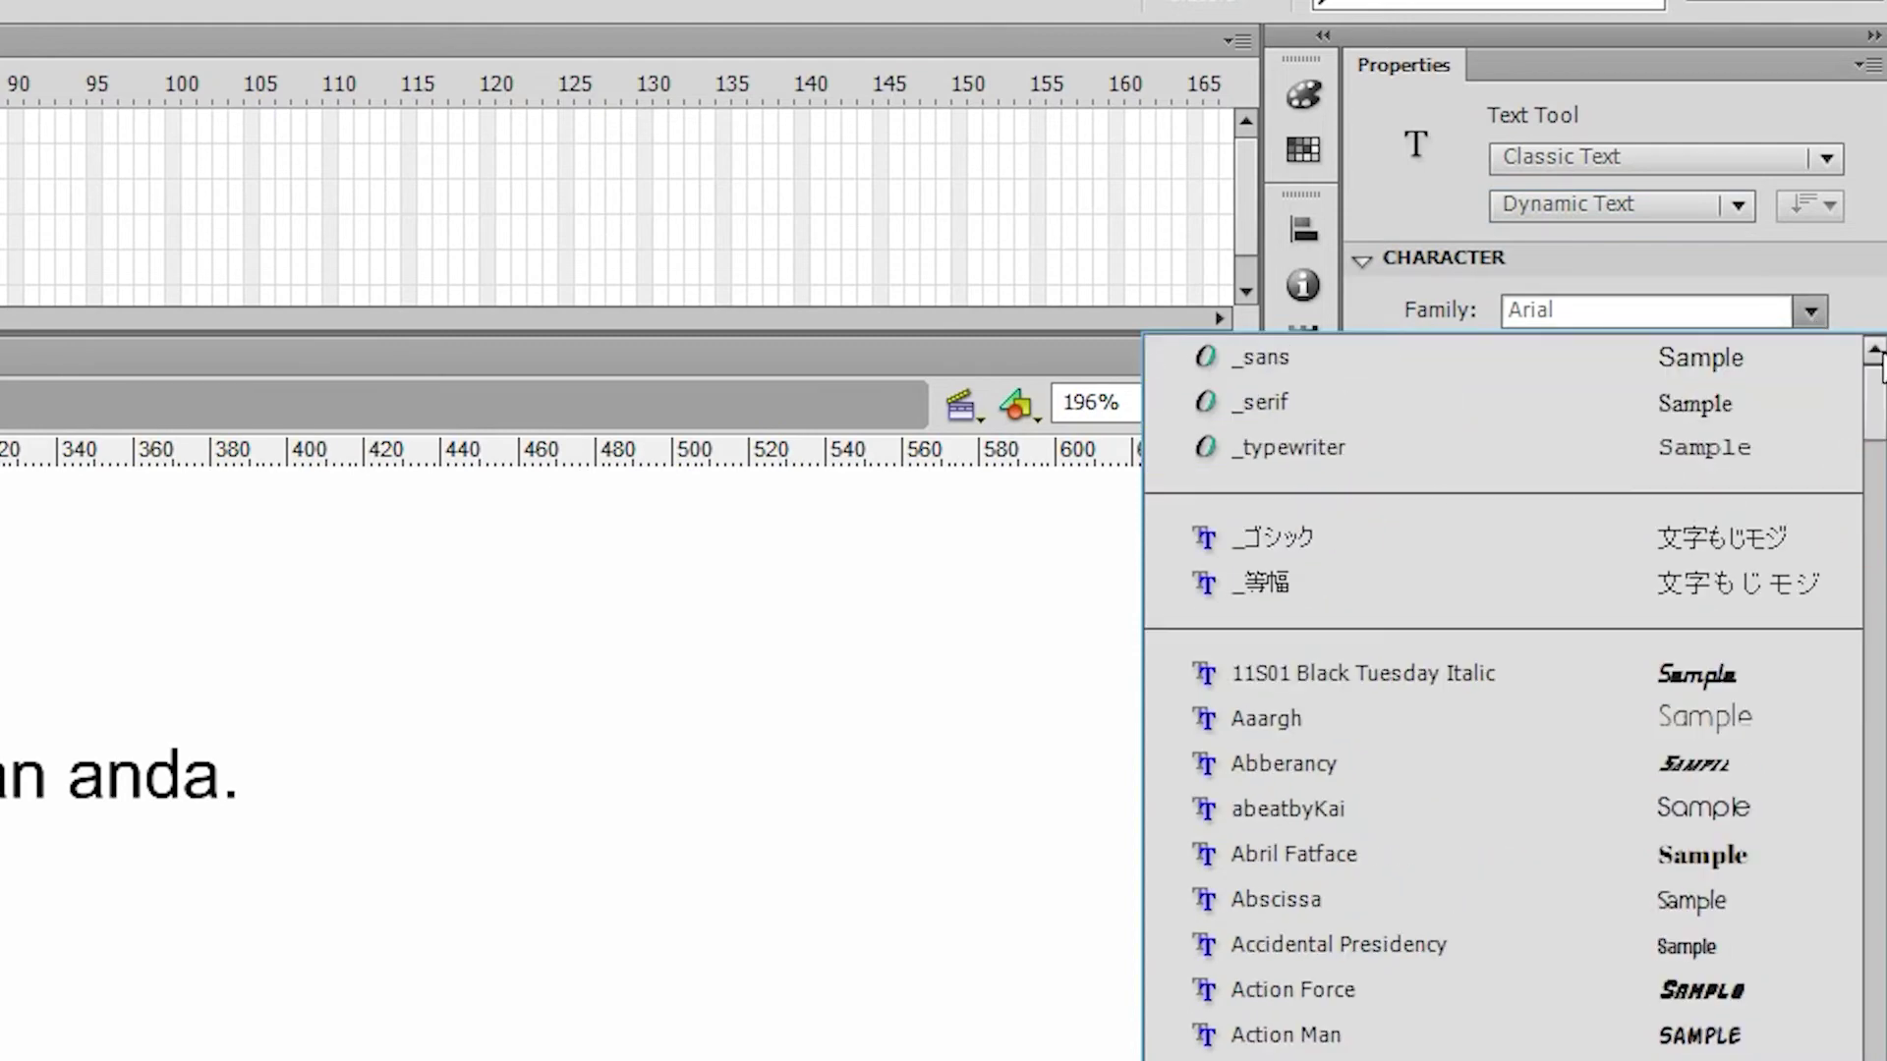
click(1364, 360)
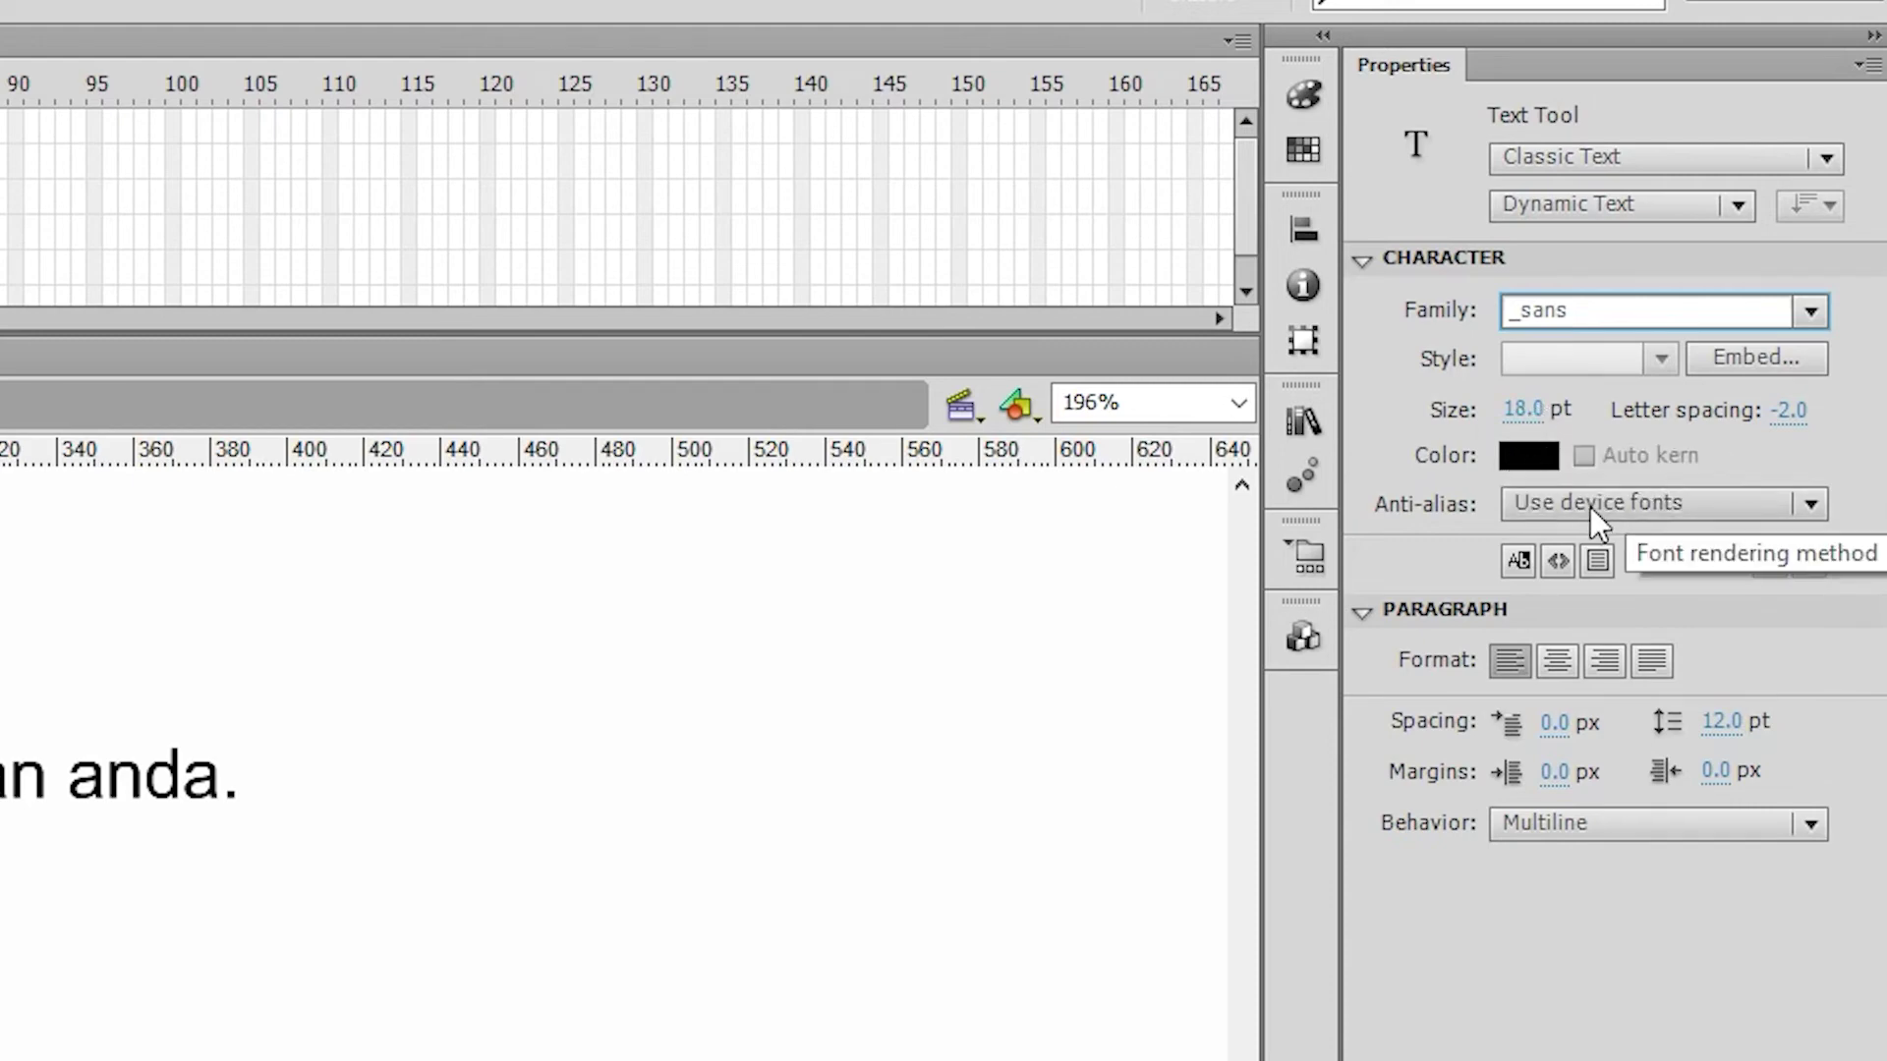
click(1590, 505)
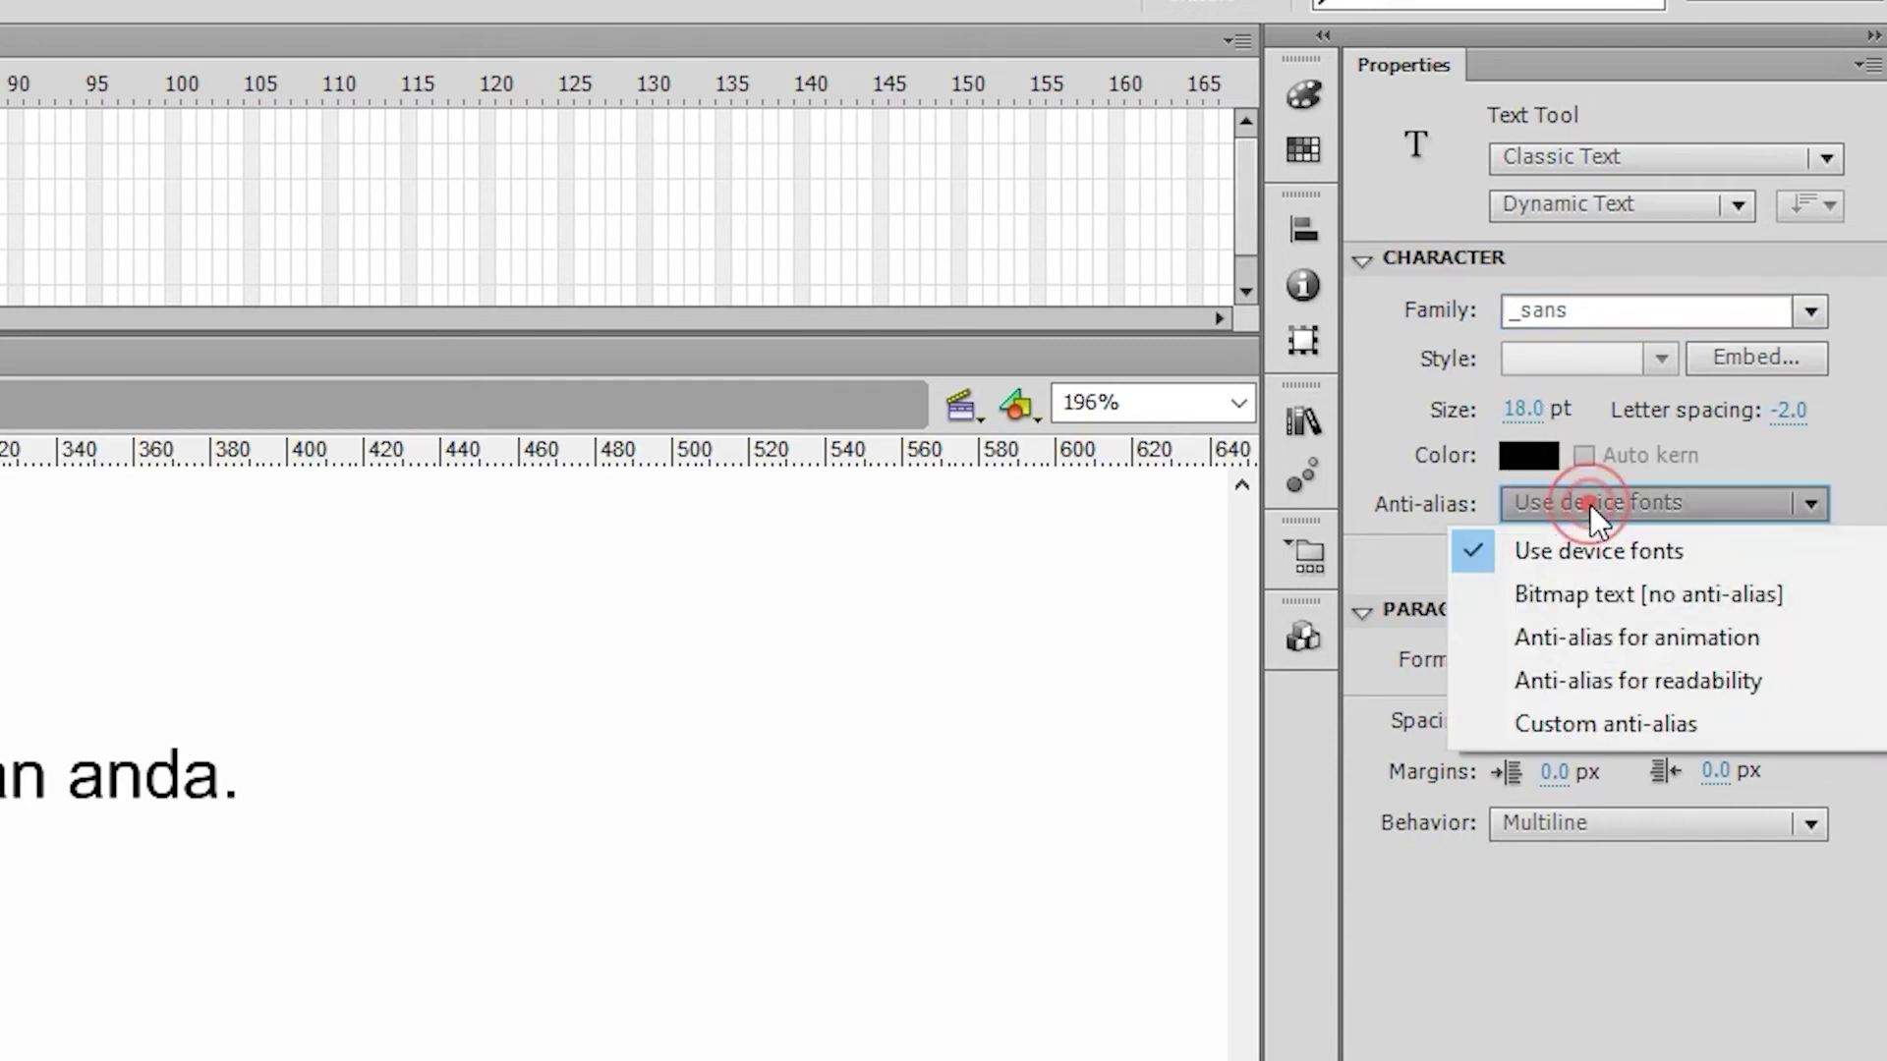
click(1627, 554)
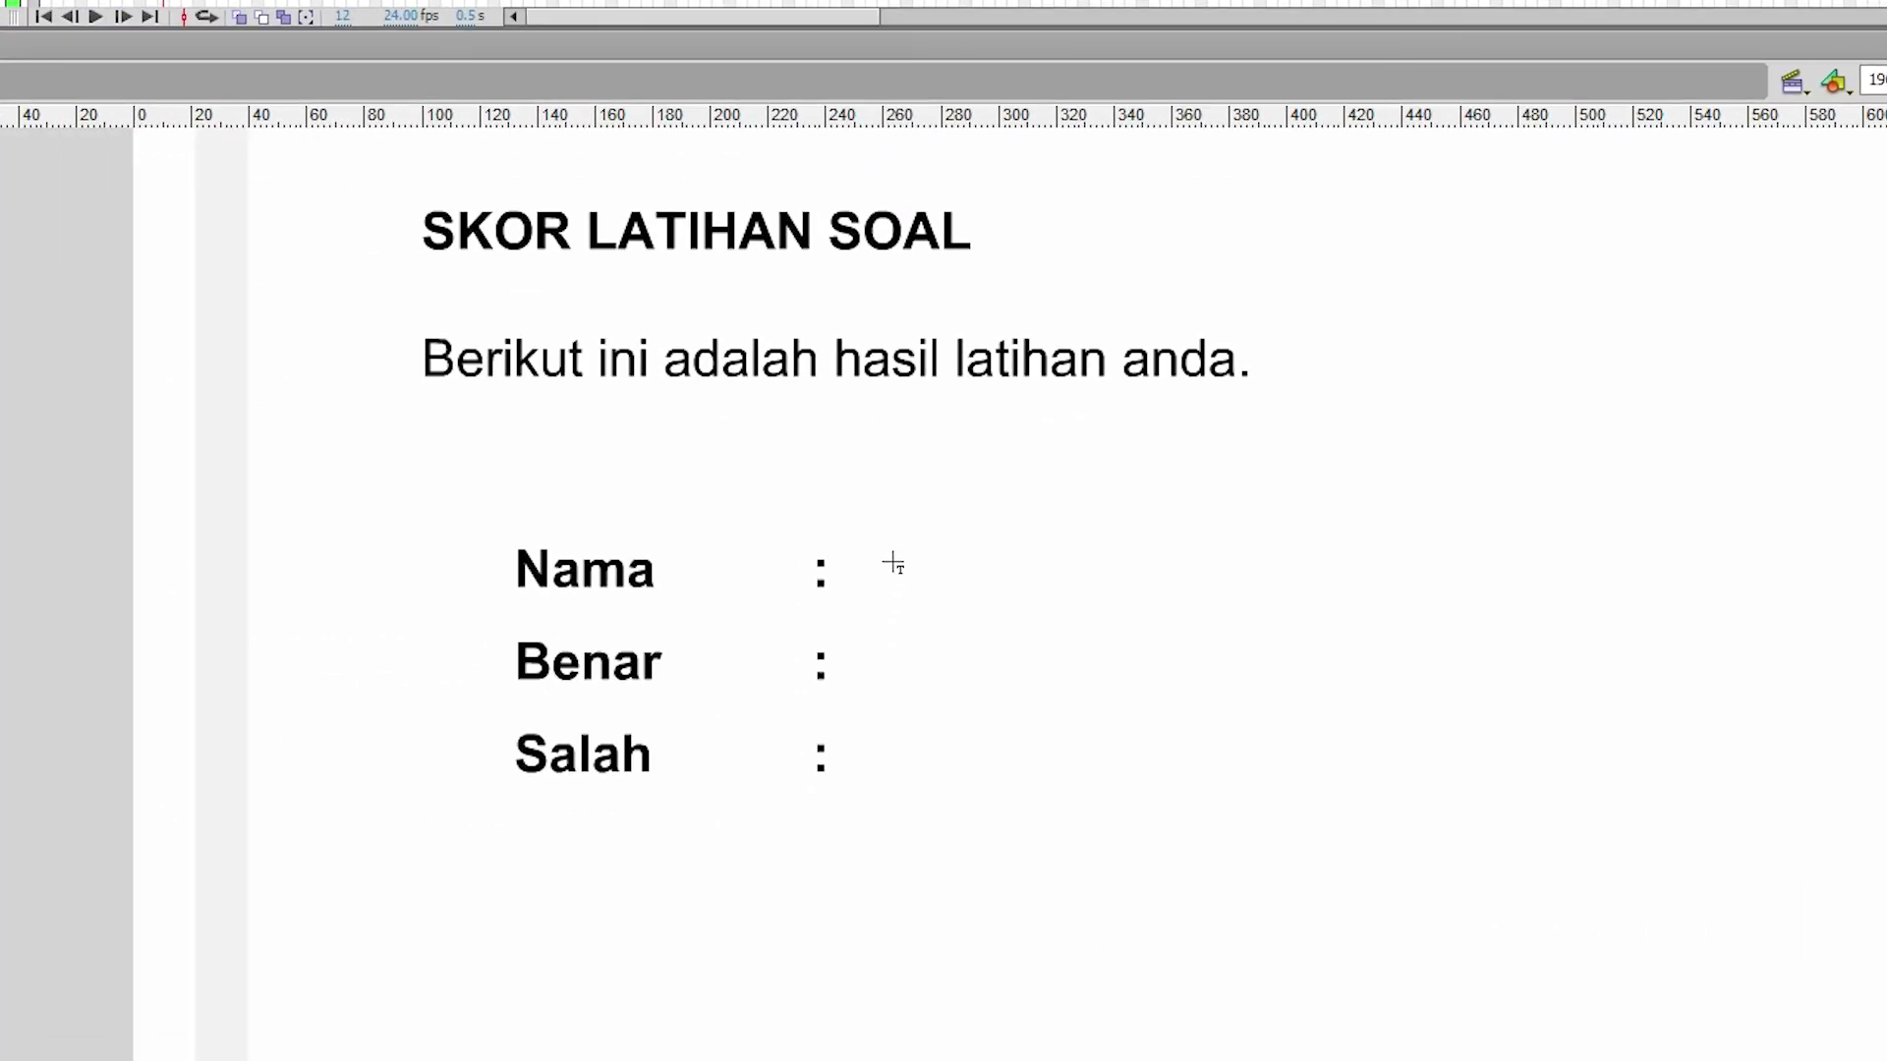
Step: Draw a dynamic text box about 200 px wide after the "Nama" colon and nudge it up 4 px to align with the row
drag(883, 548, 1453, 493)
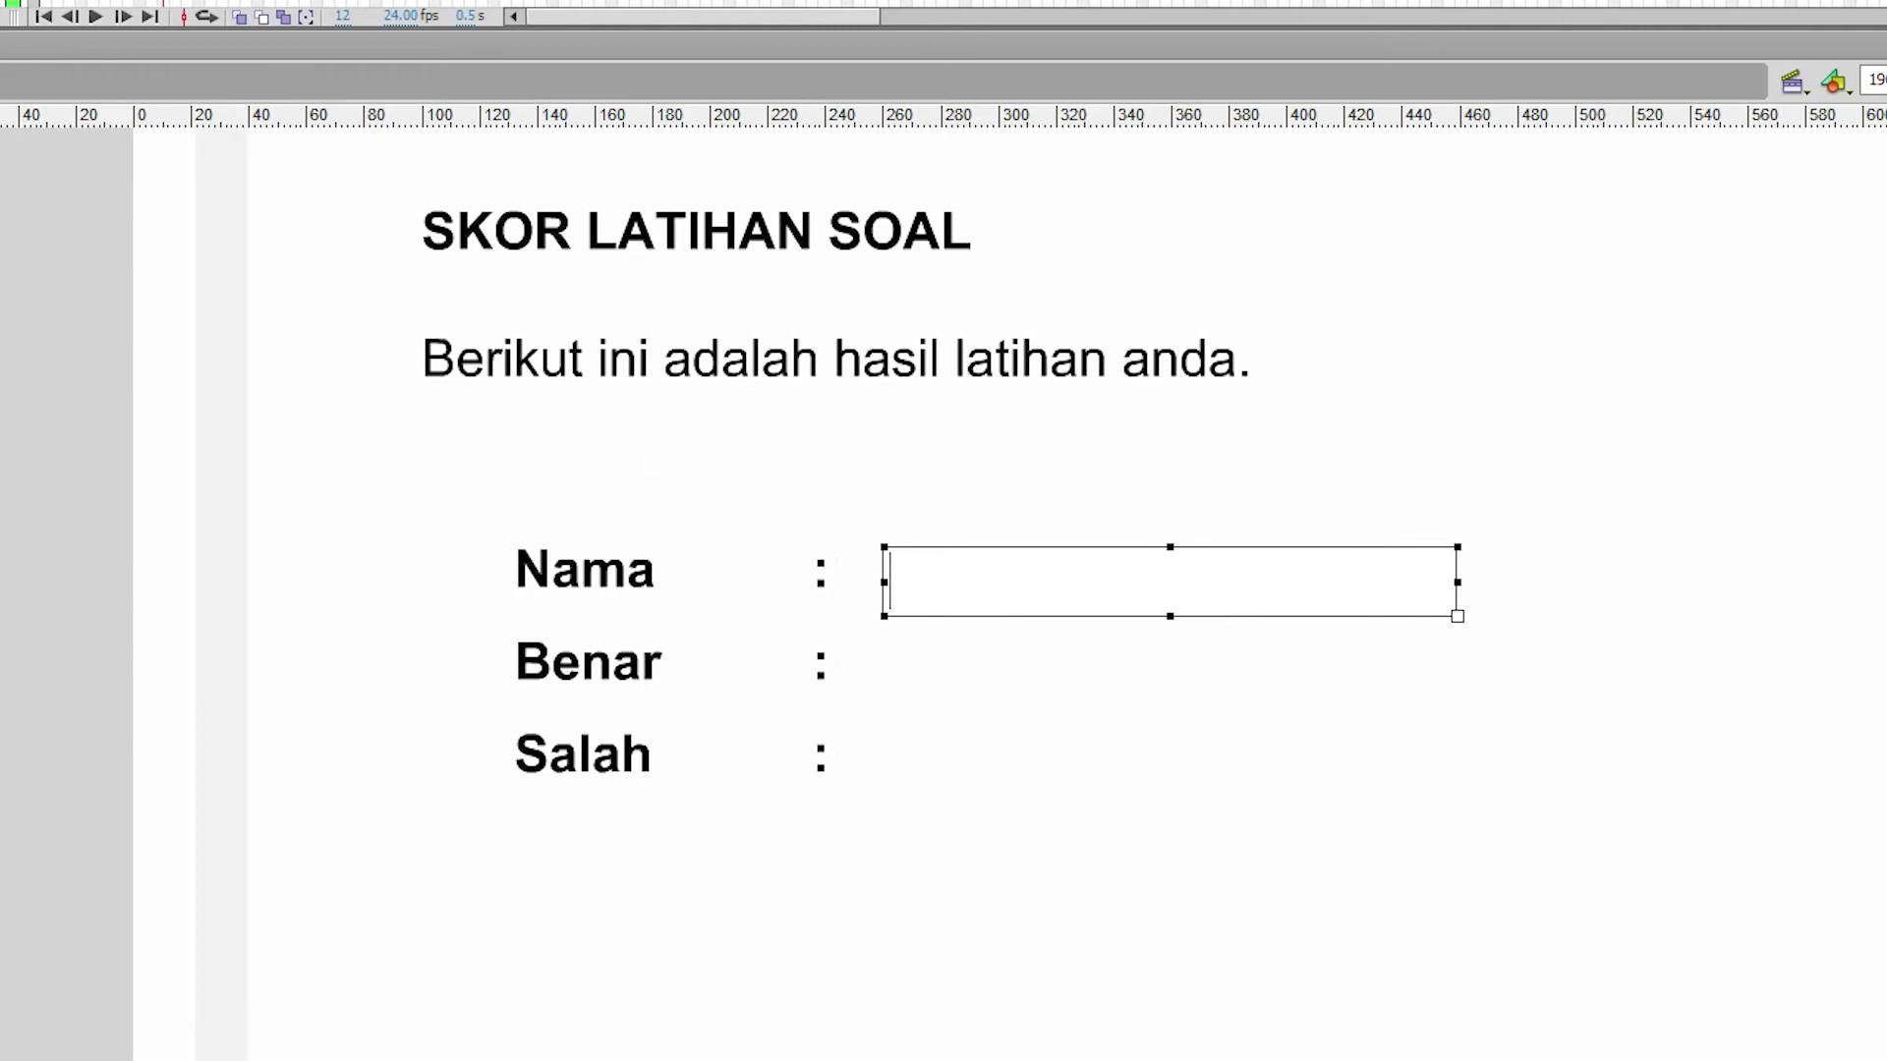
key(Escape)
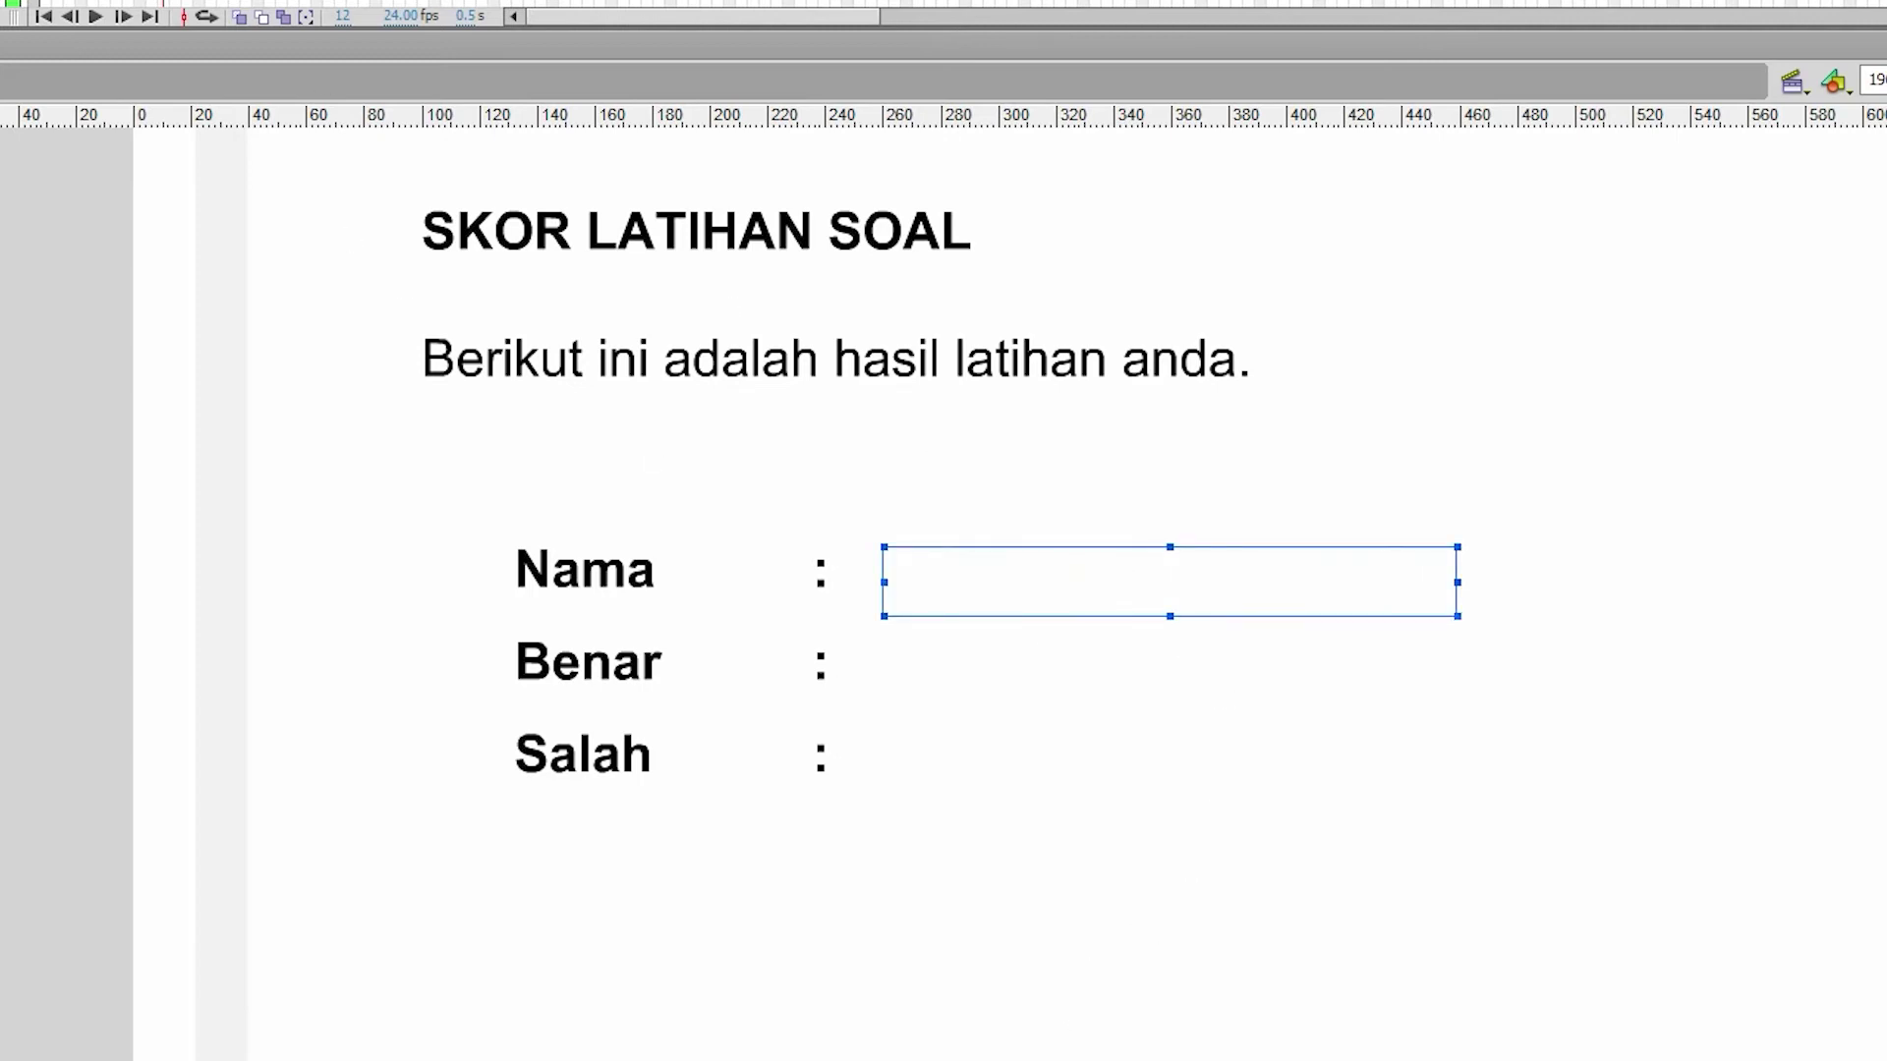
scroll(943, 589, right, 5)
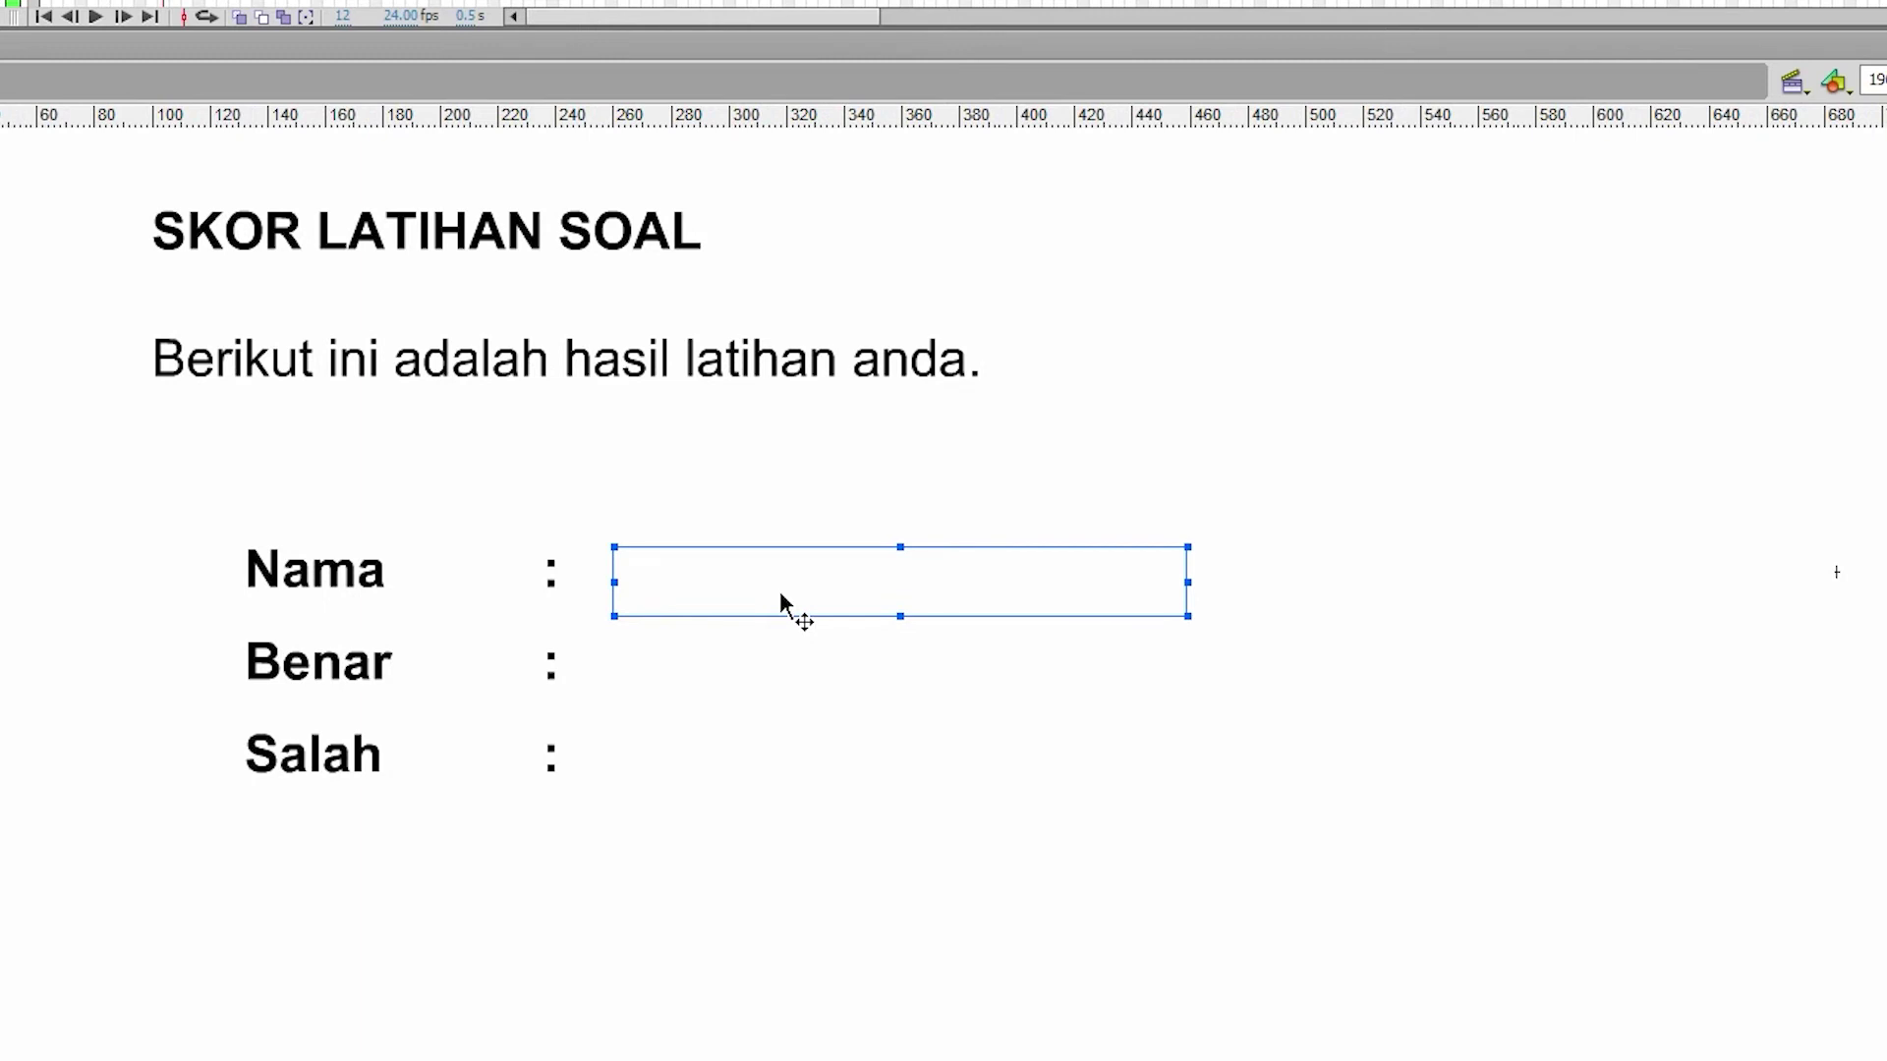
key(Up)
key(Up)
key(Up)
key(Up)
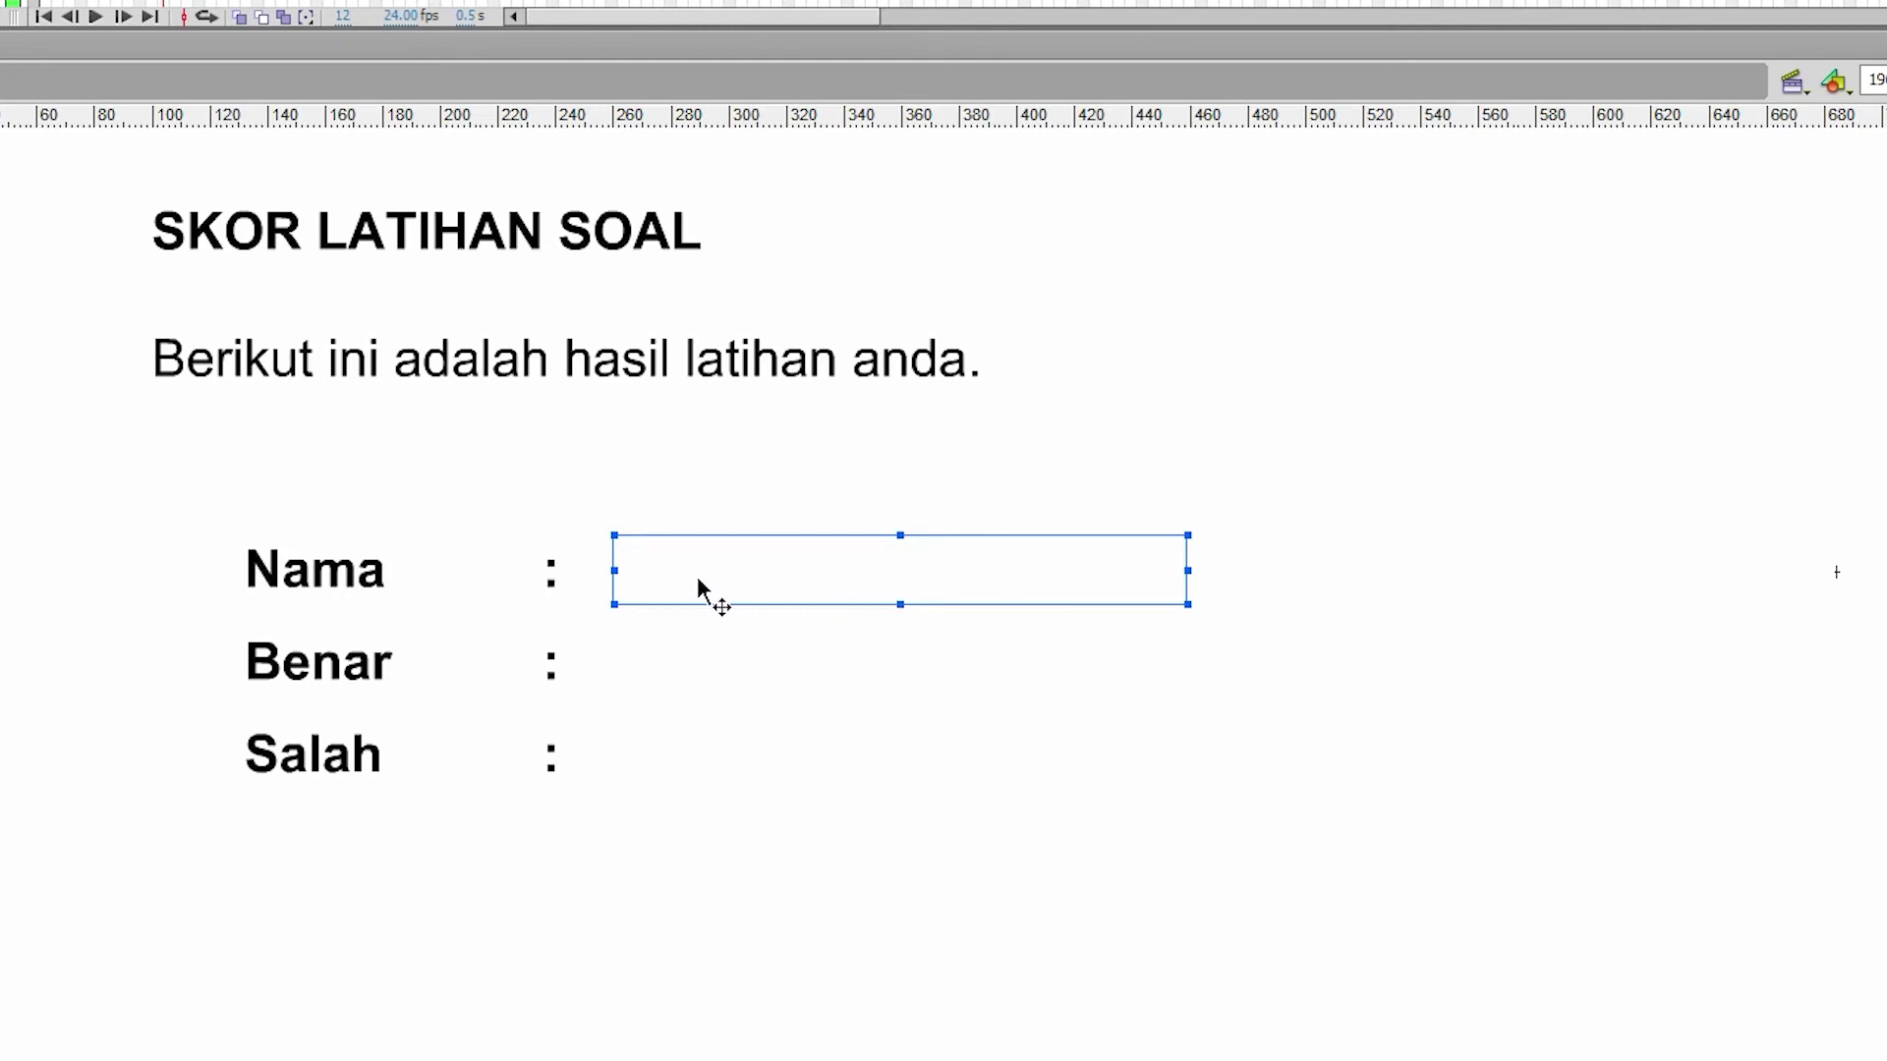
click(84, 472)
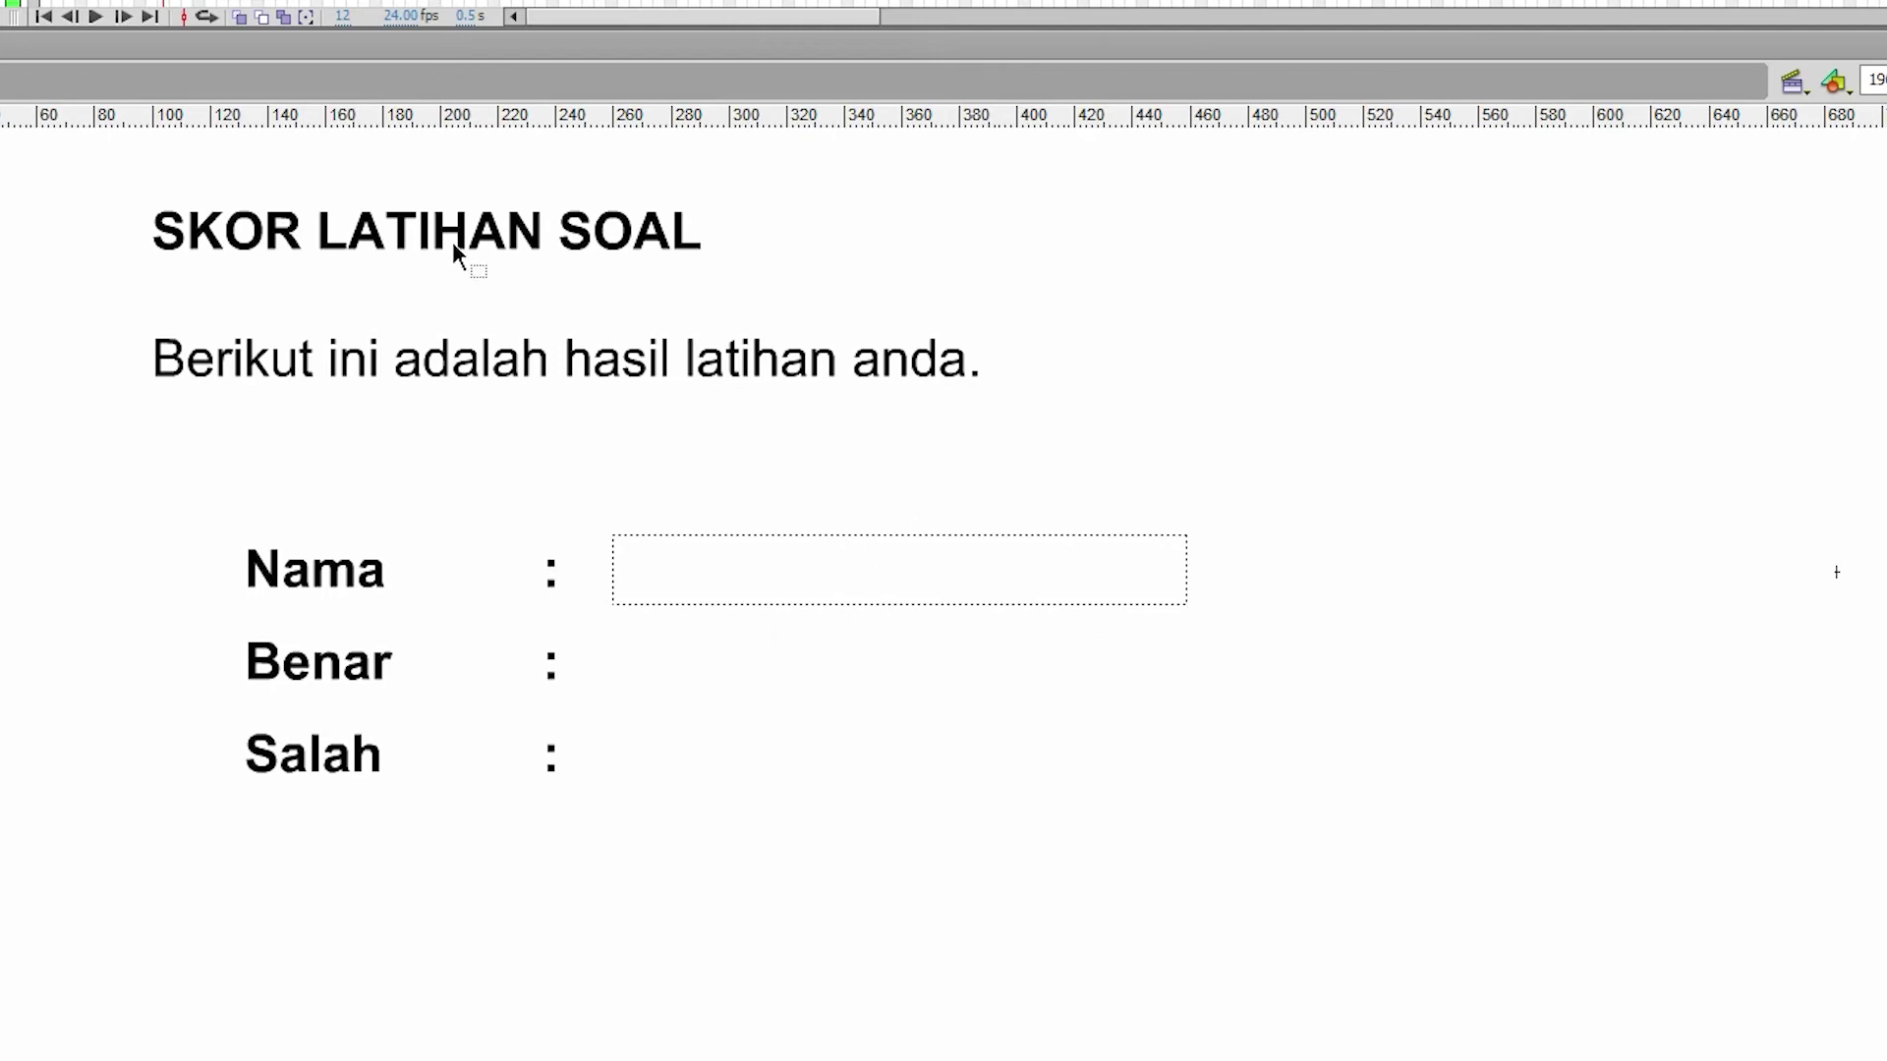
click(390, 232)
click(296, 582)
click(418, 377)
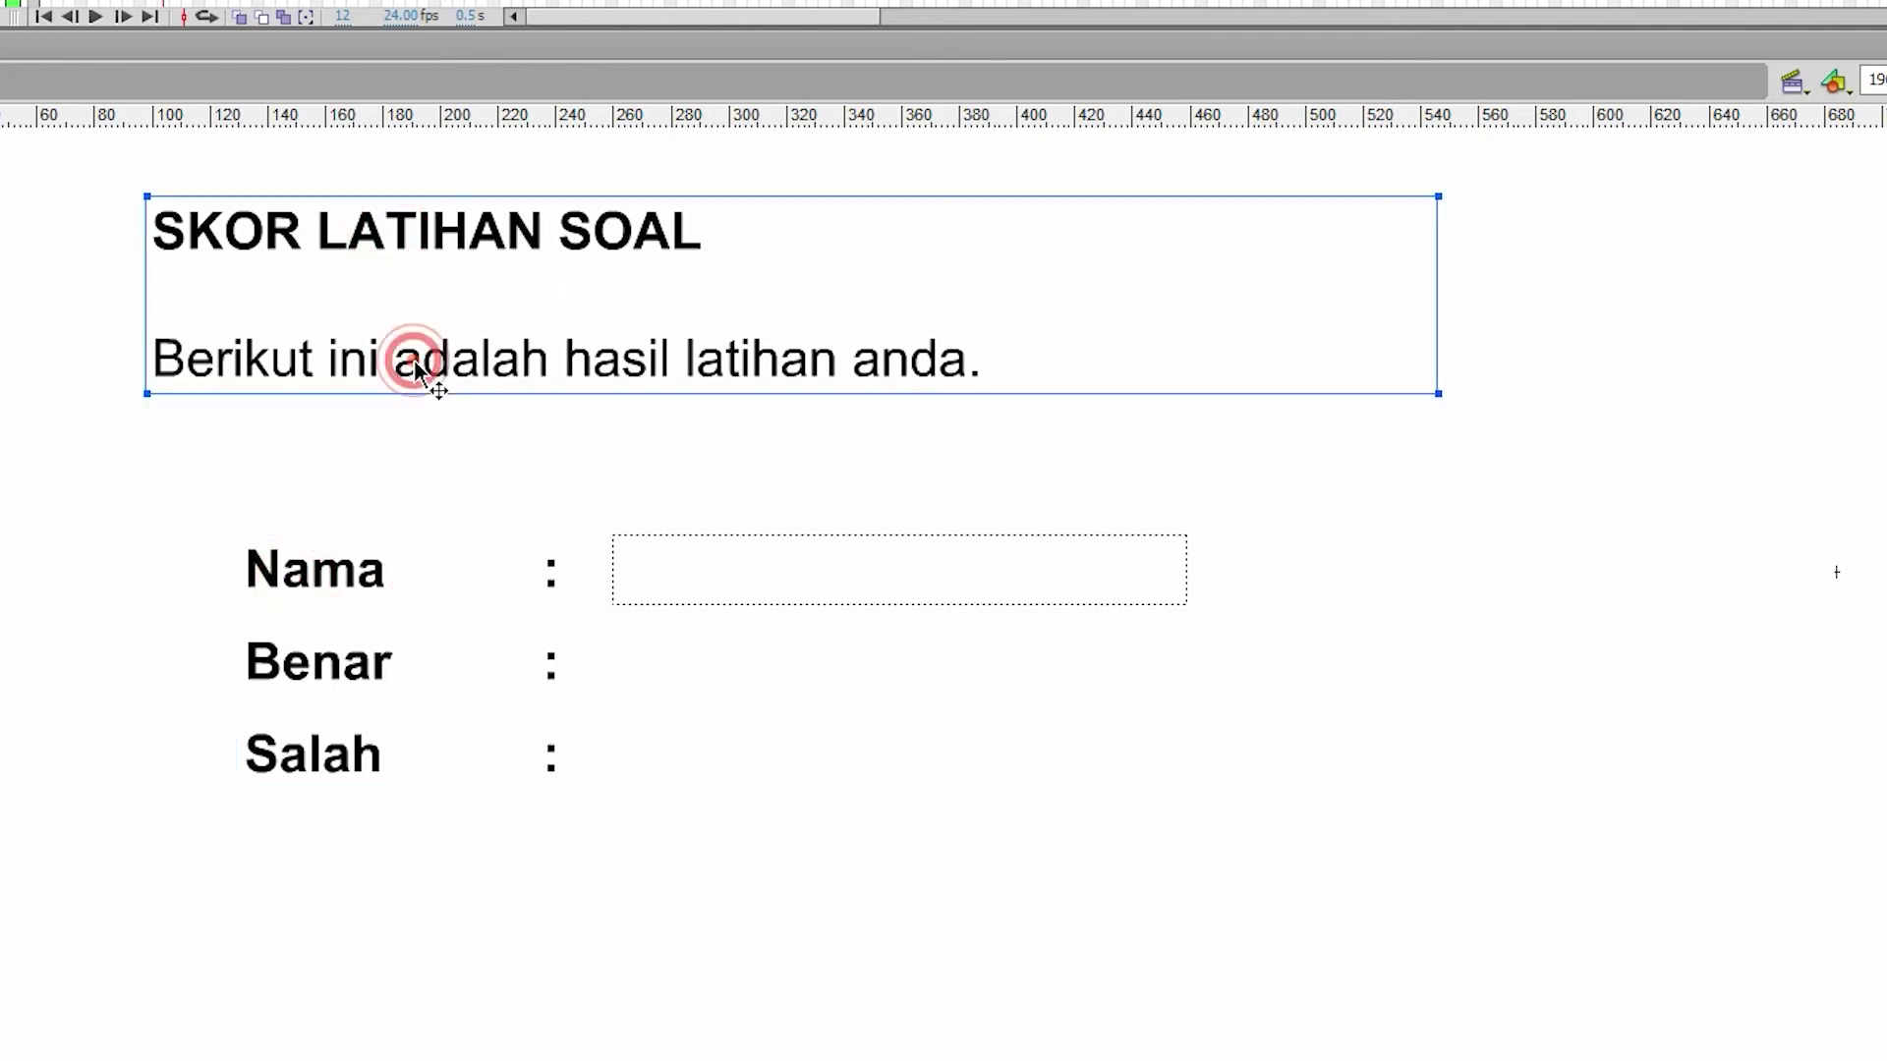
click(470, 452)
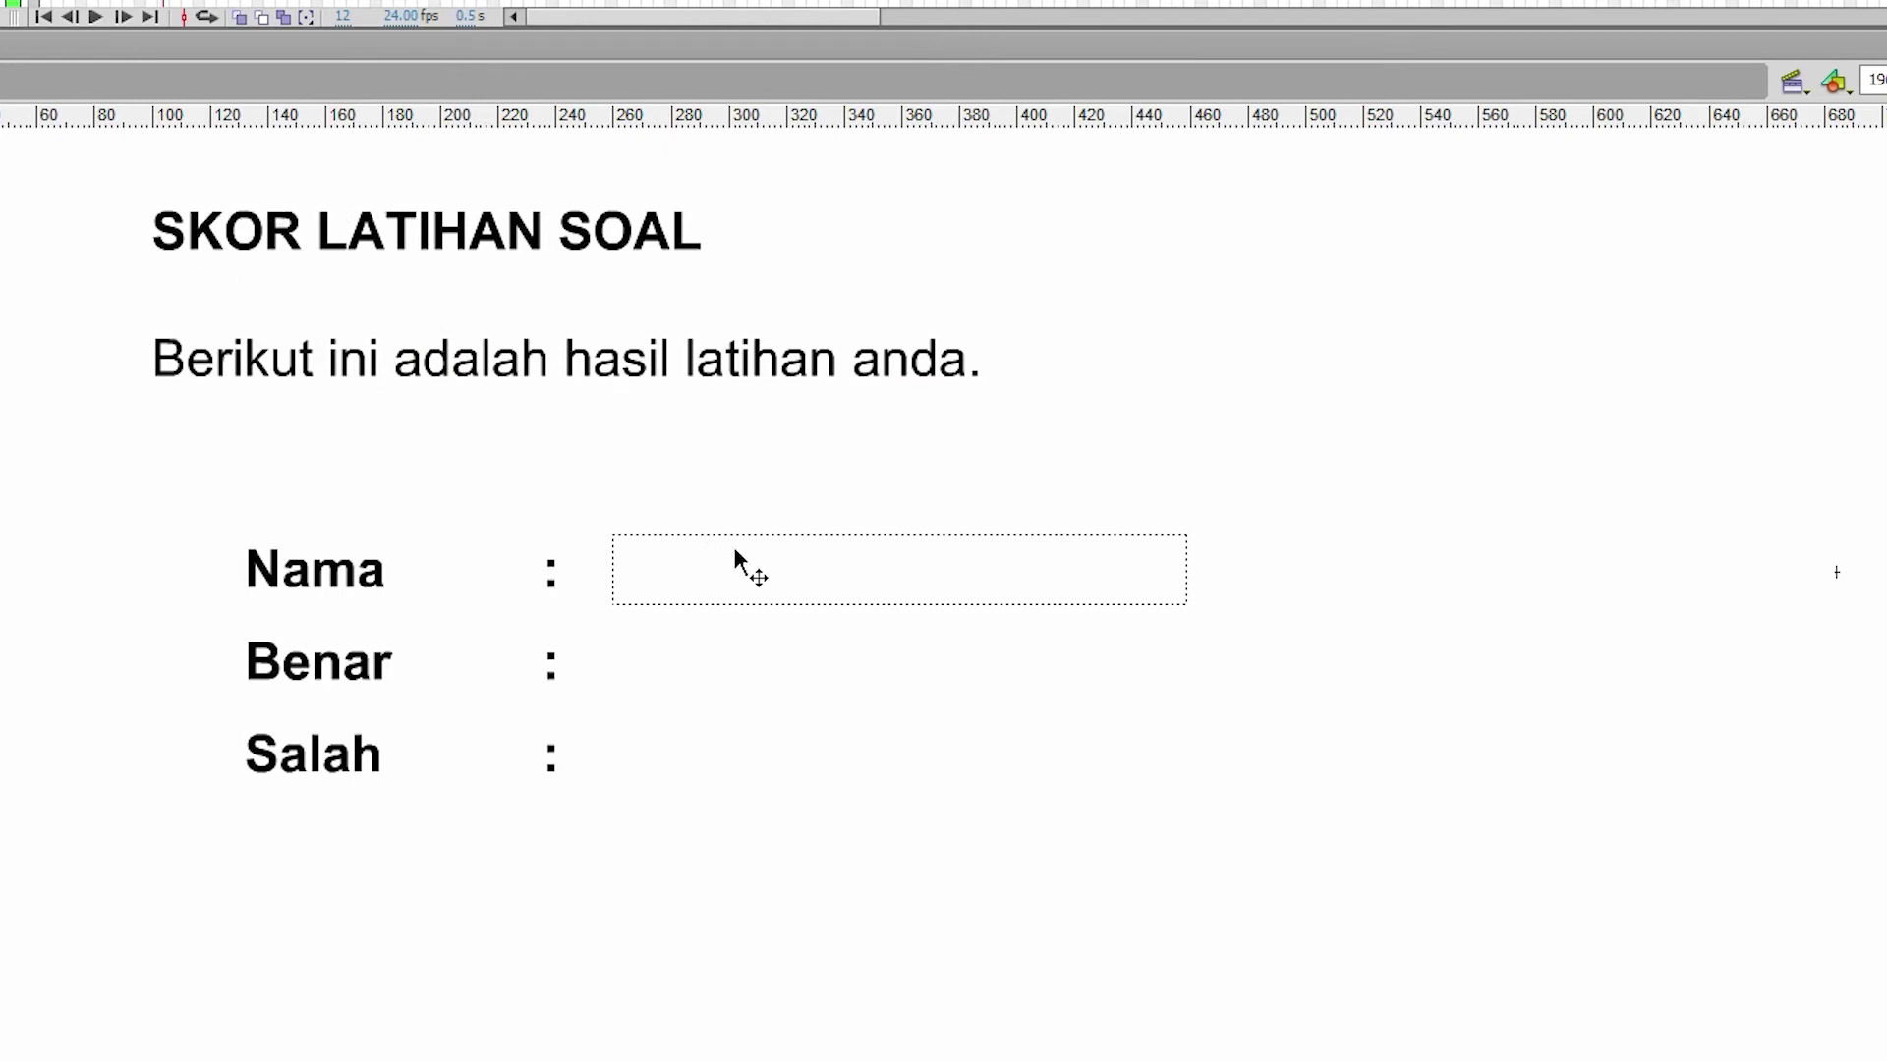
Step: Enter the placeholder text "Nama" in the dynamic text box on the Nama row
click(799, 556)
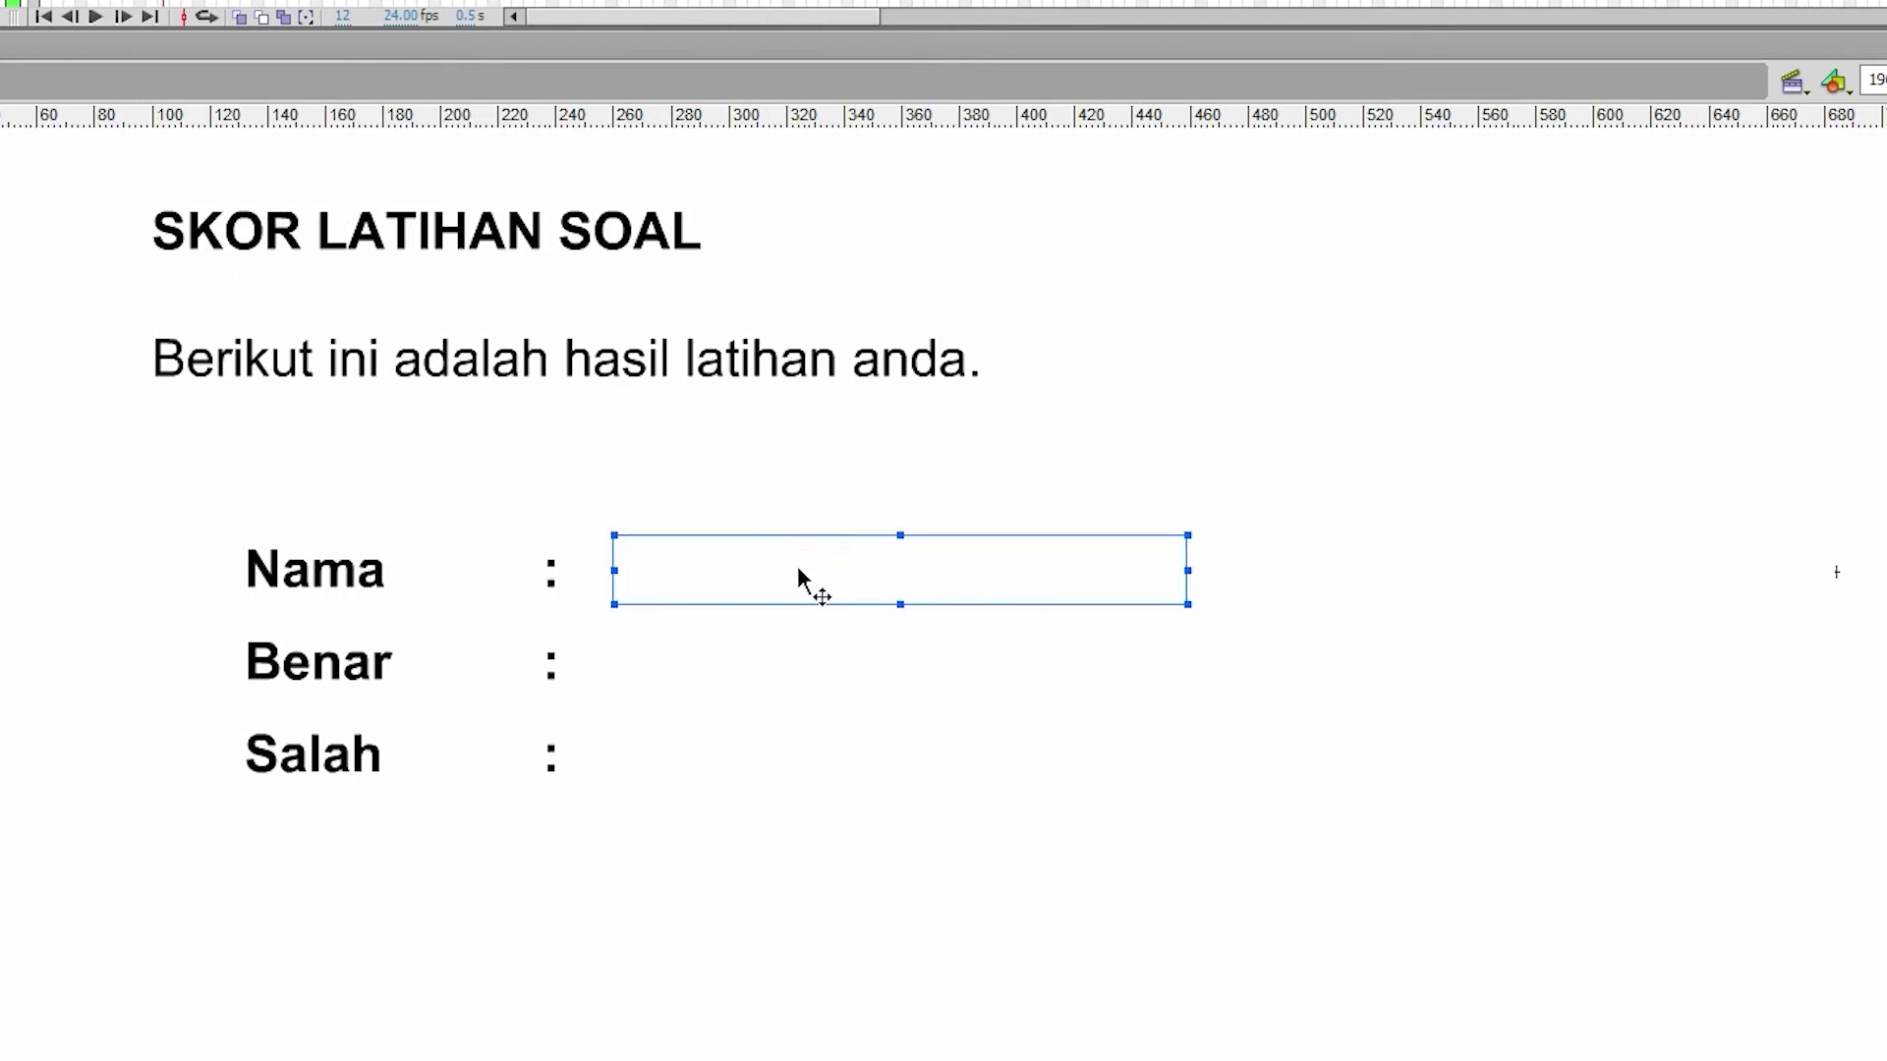
double_click(776, 564)
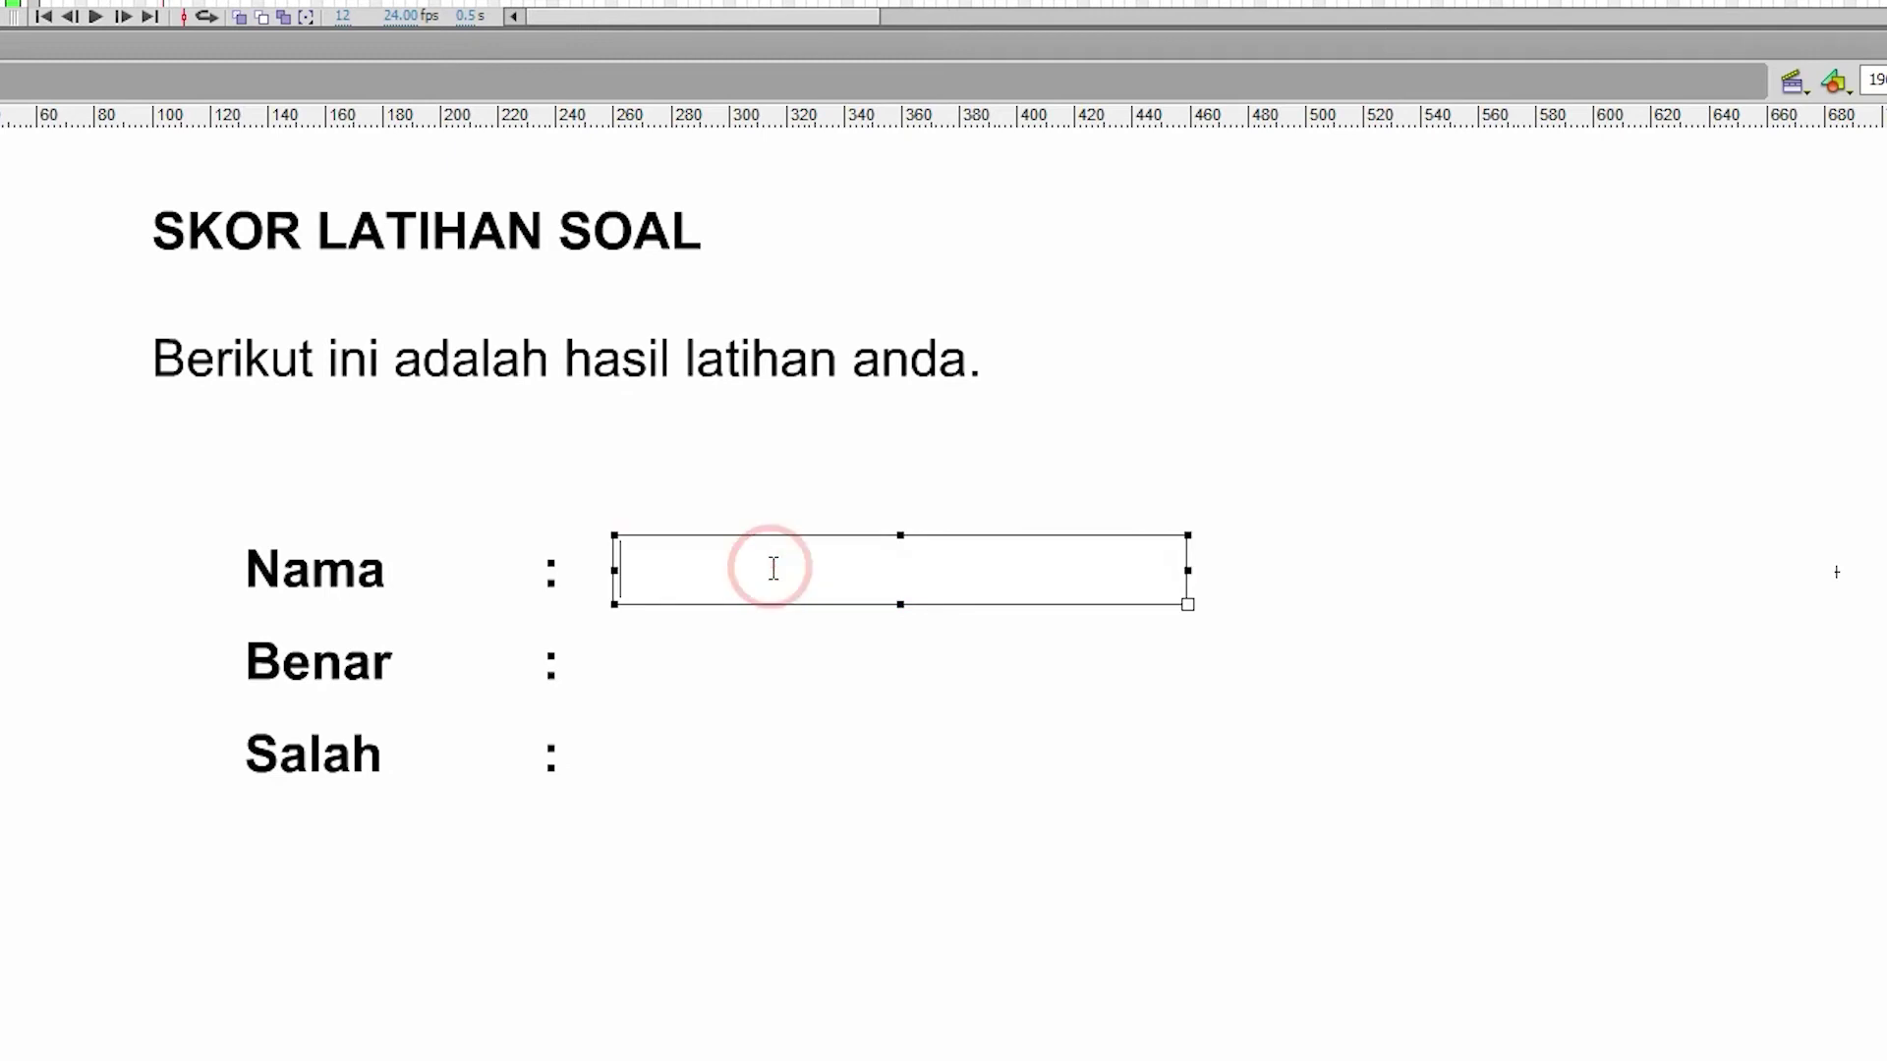
text(Nama)
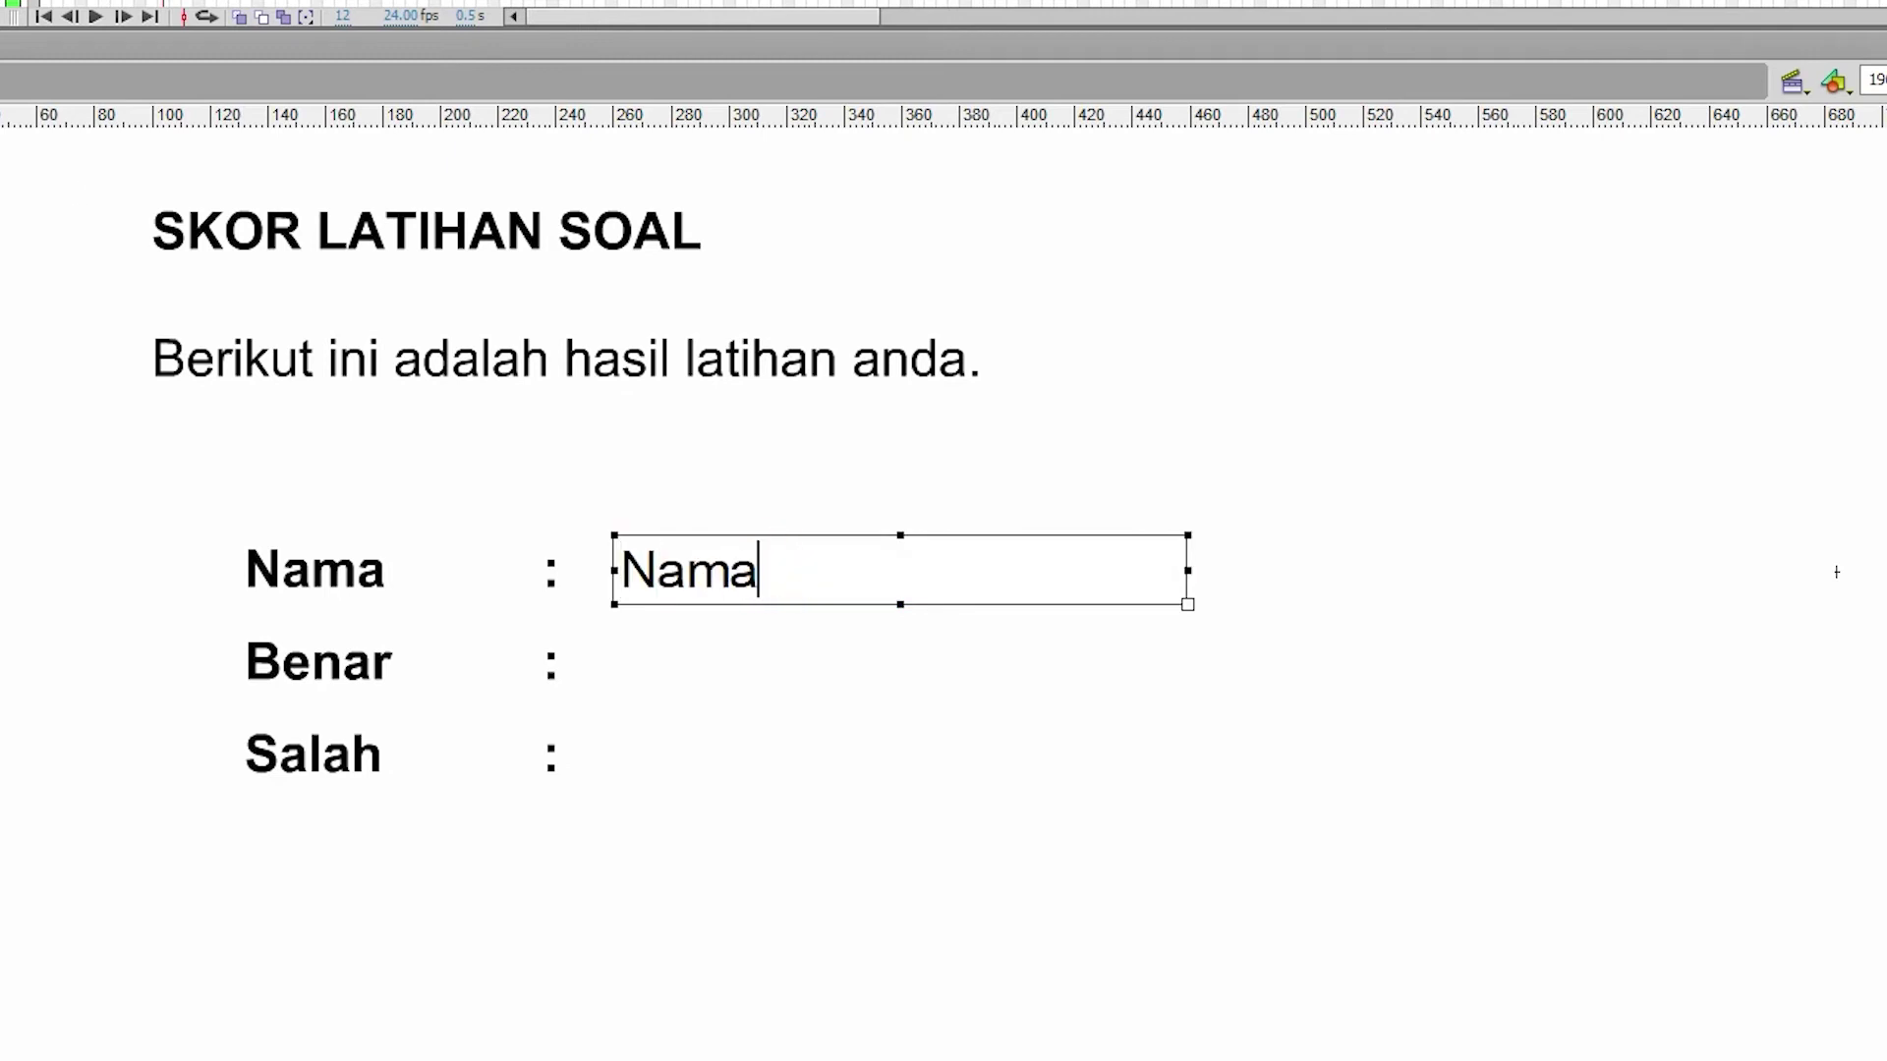
key(Escape)
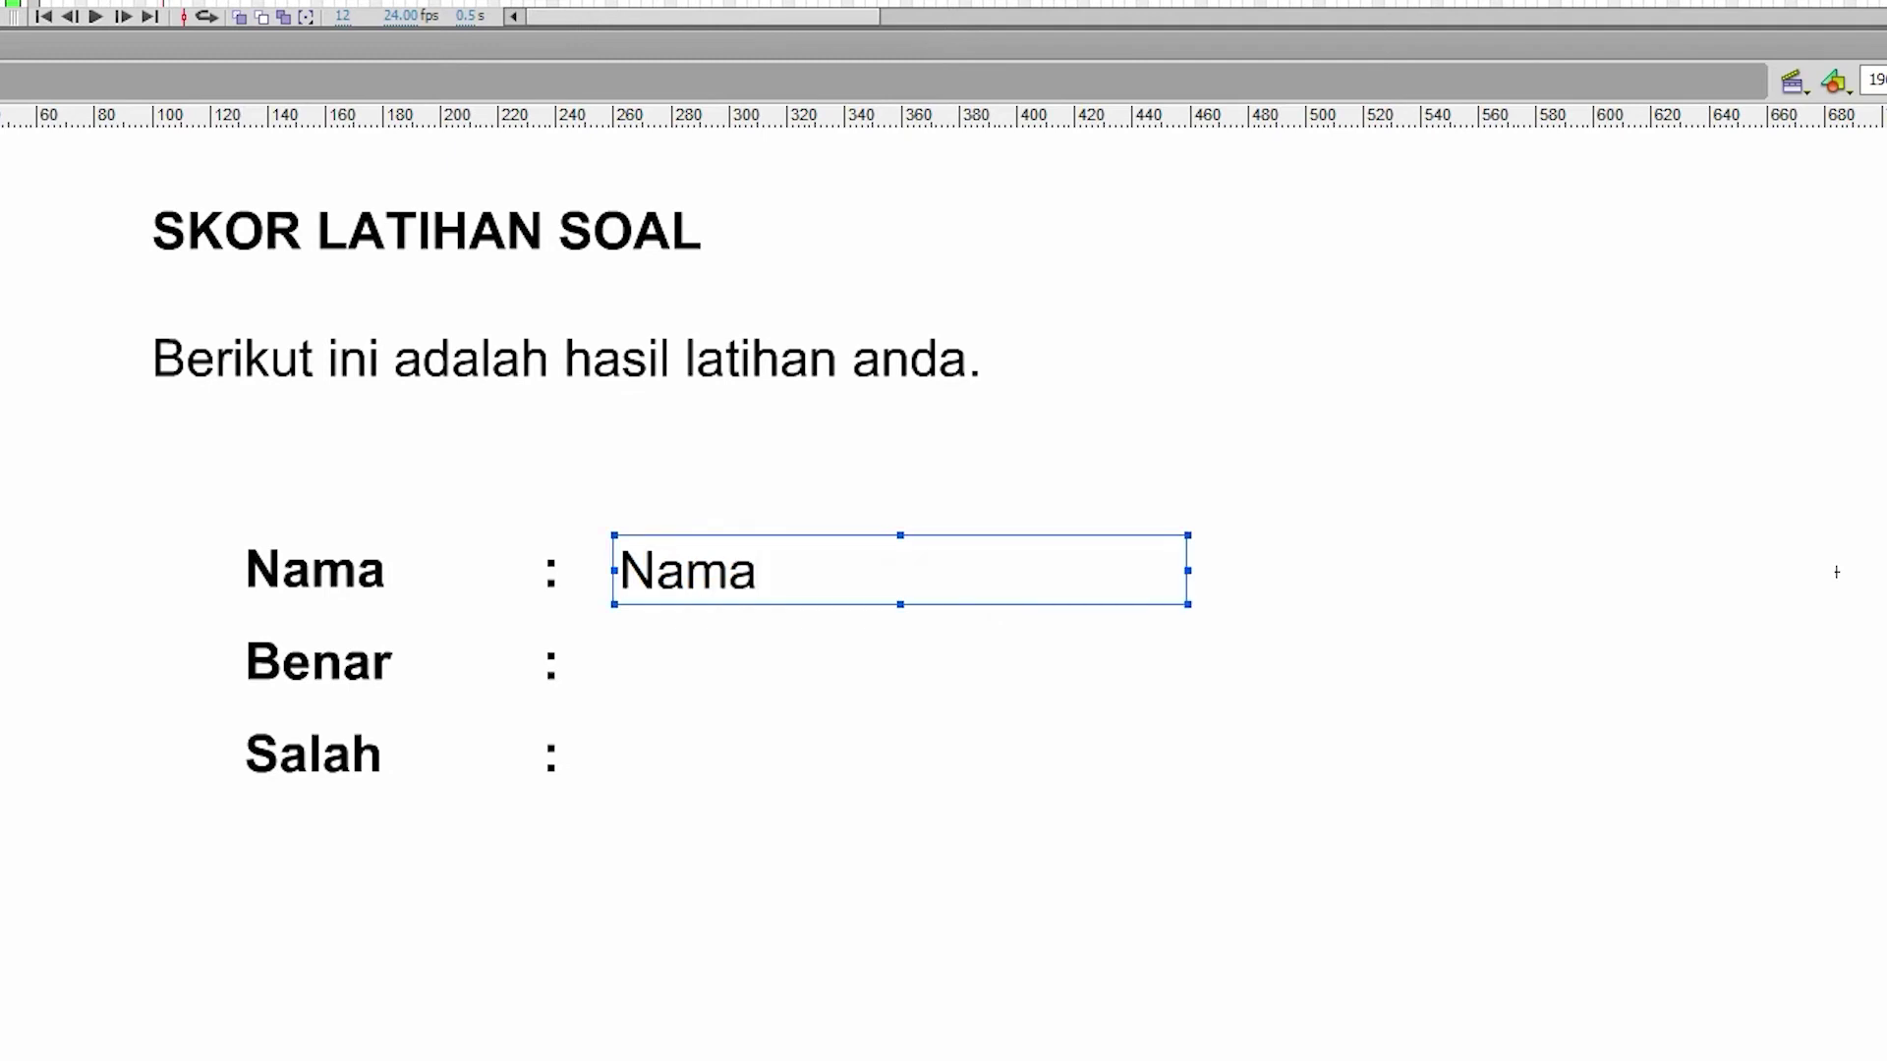
key(Escape)
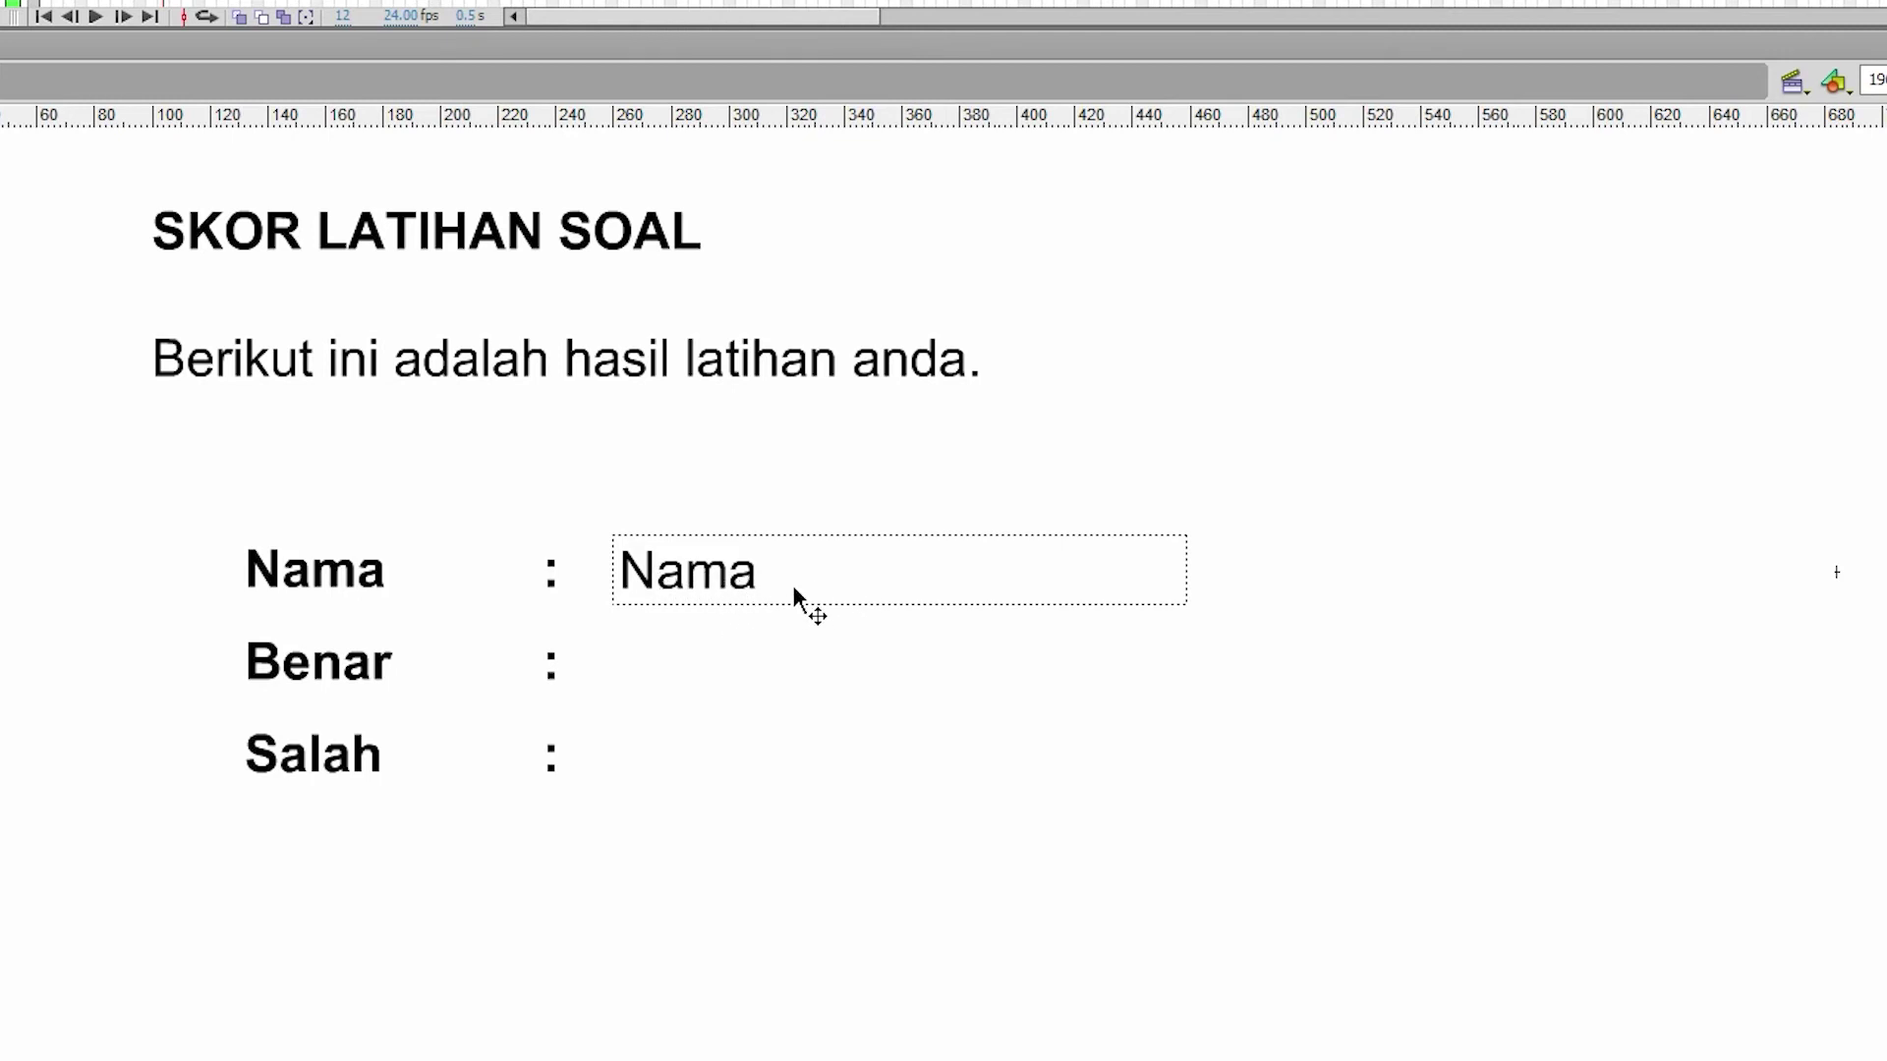
Step: Duplicate the Nama dynamic field onto the Benar row, narrow the copy to about 56 px, and replace its text with "0"
click(678, 582)
drag(730, 587, 732, 688)
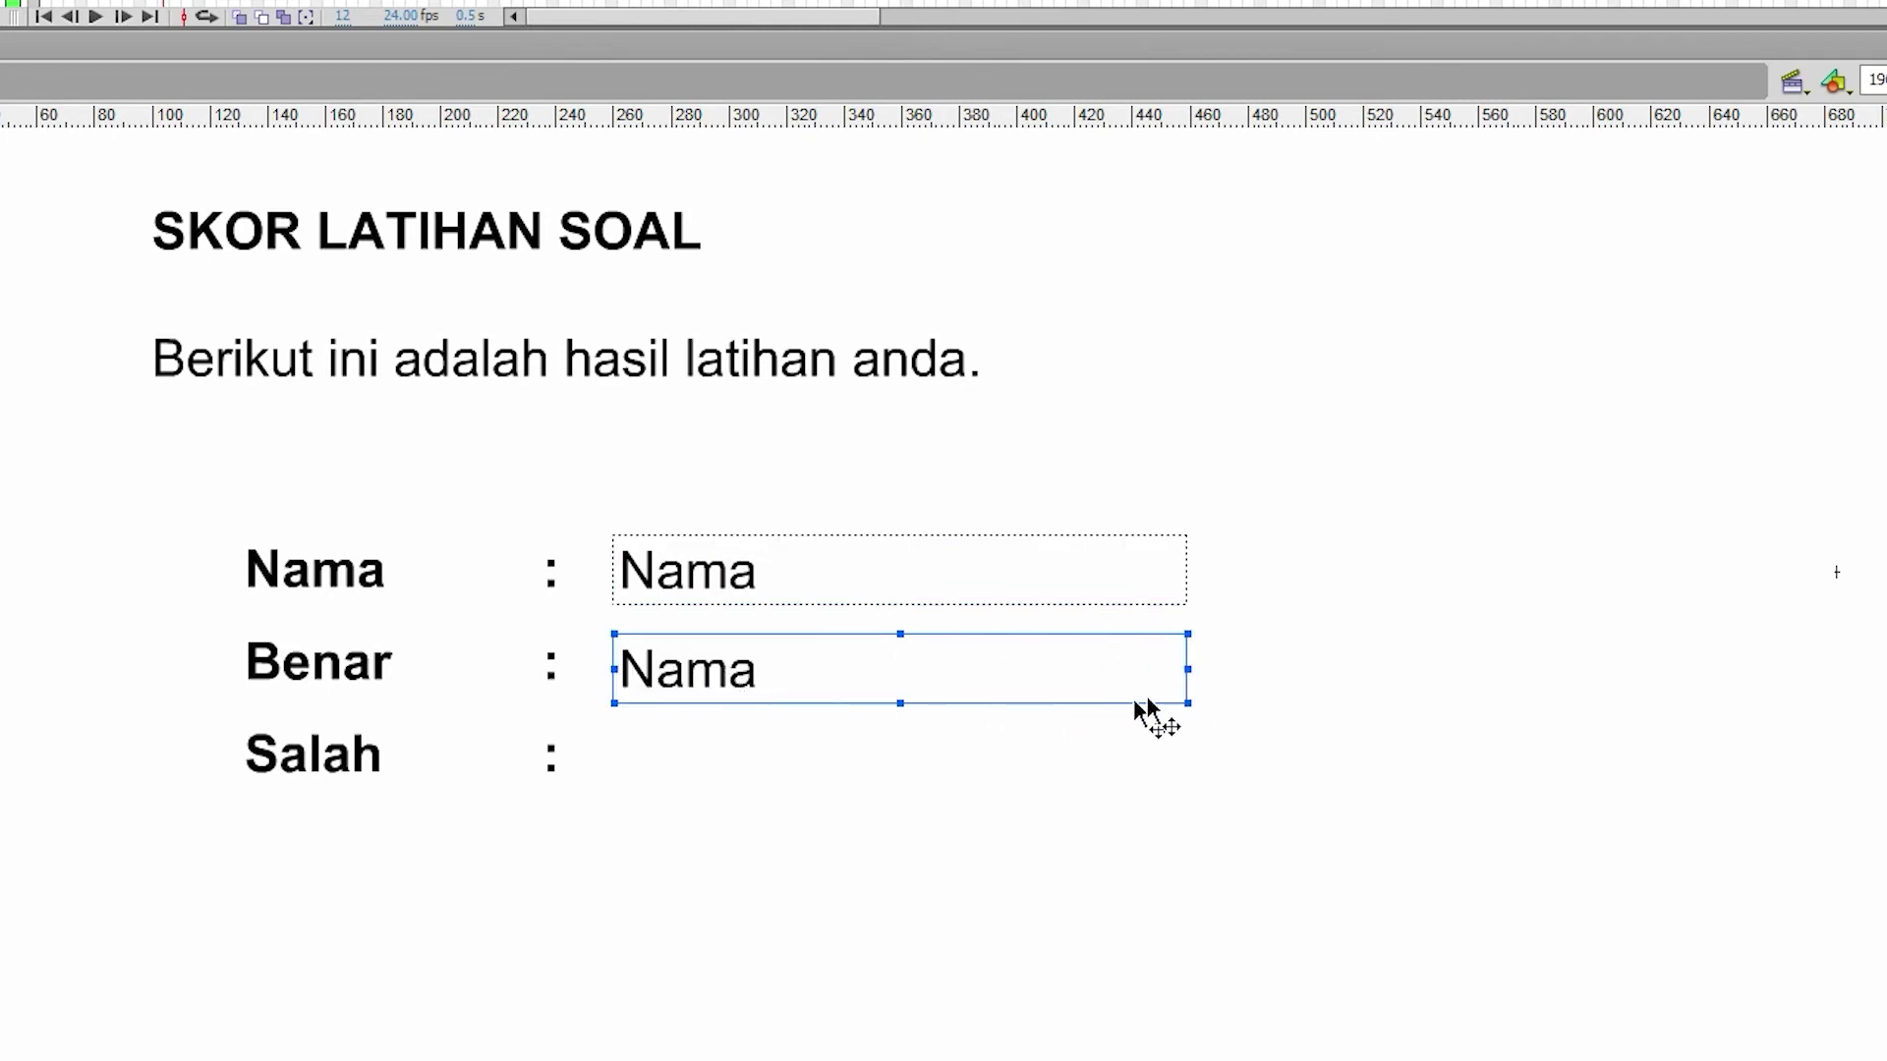
drag(1183, 676, 640, 673)
double_click(729, 686)
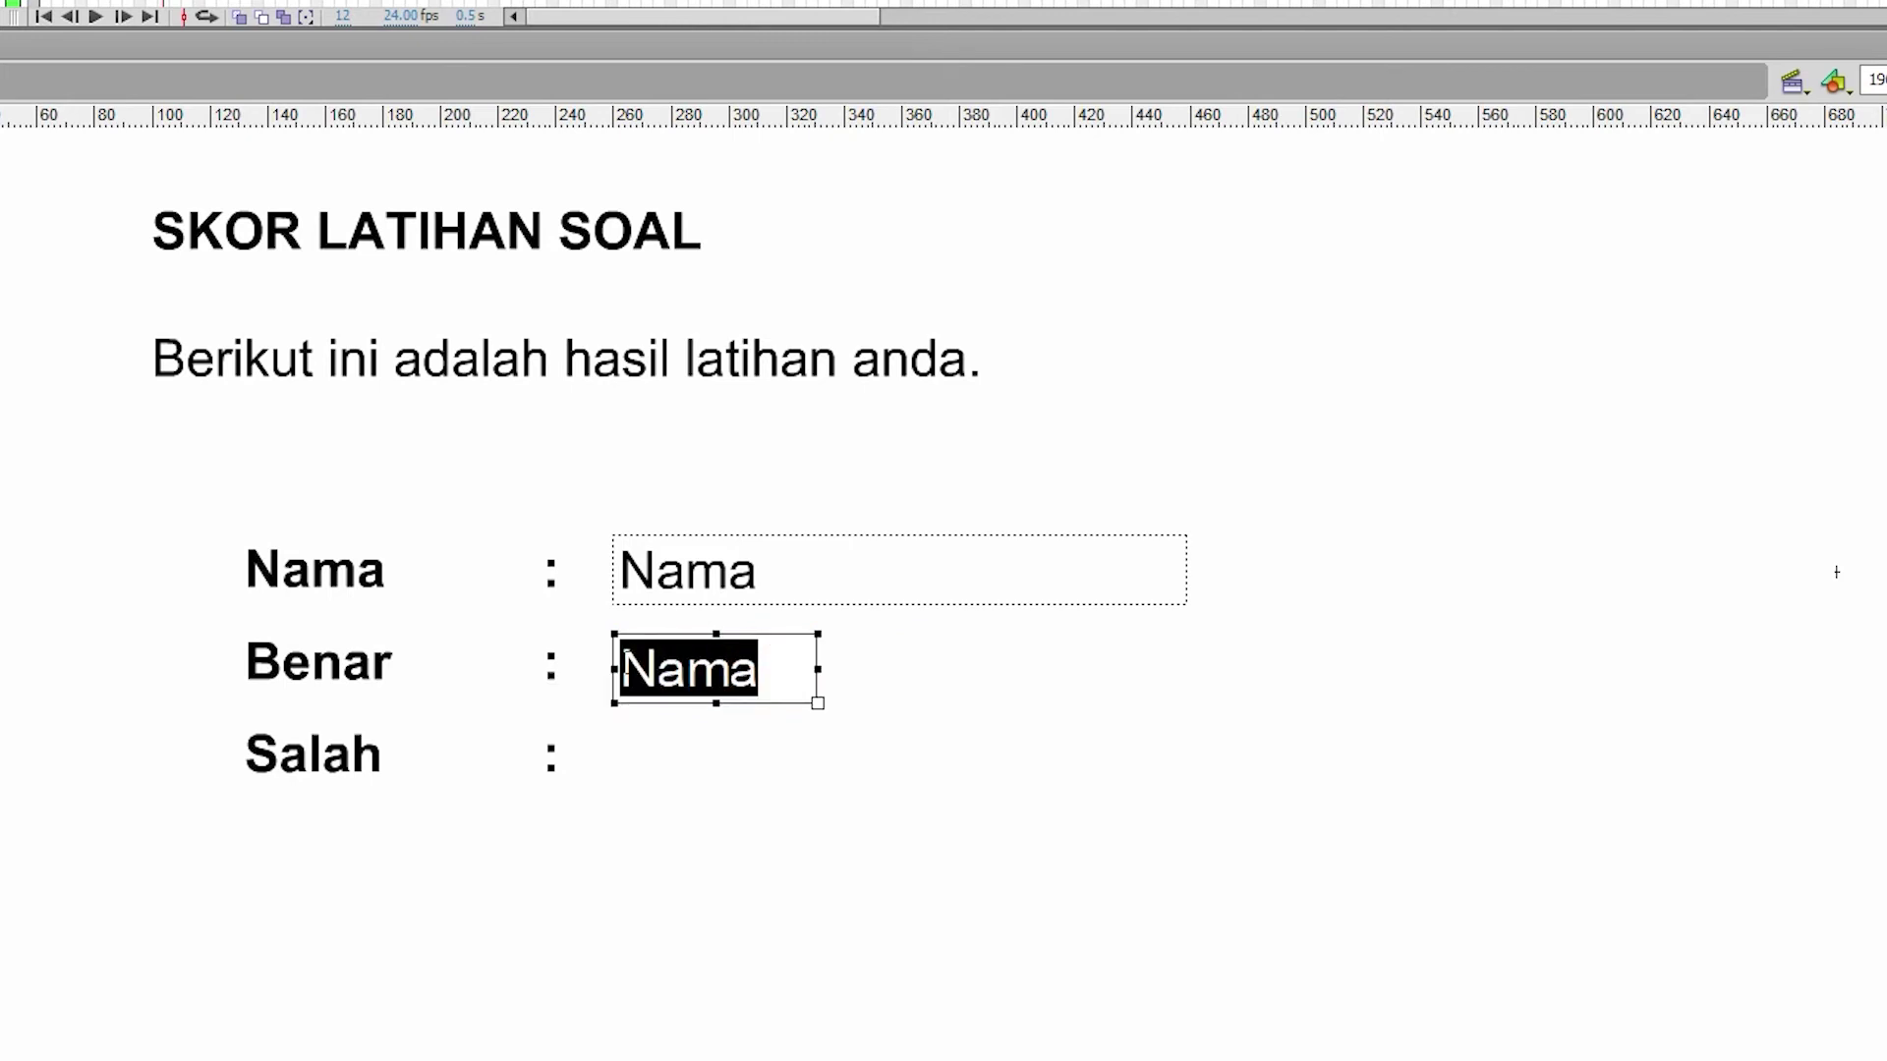
text(0)
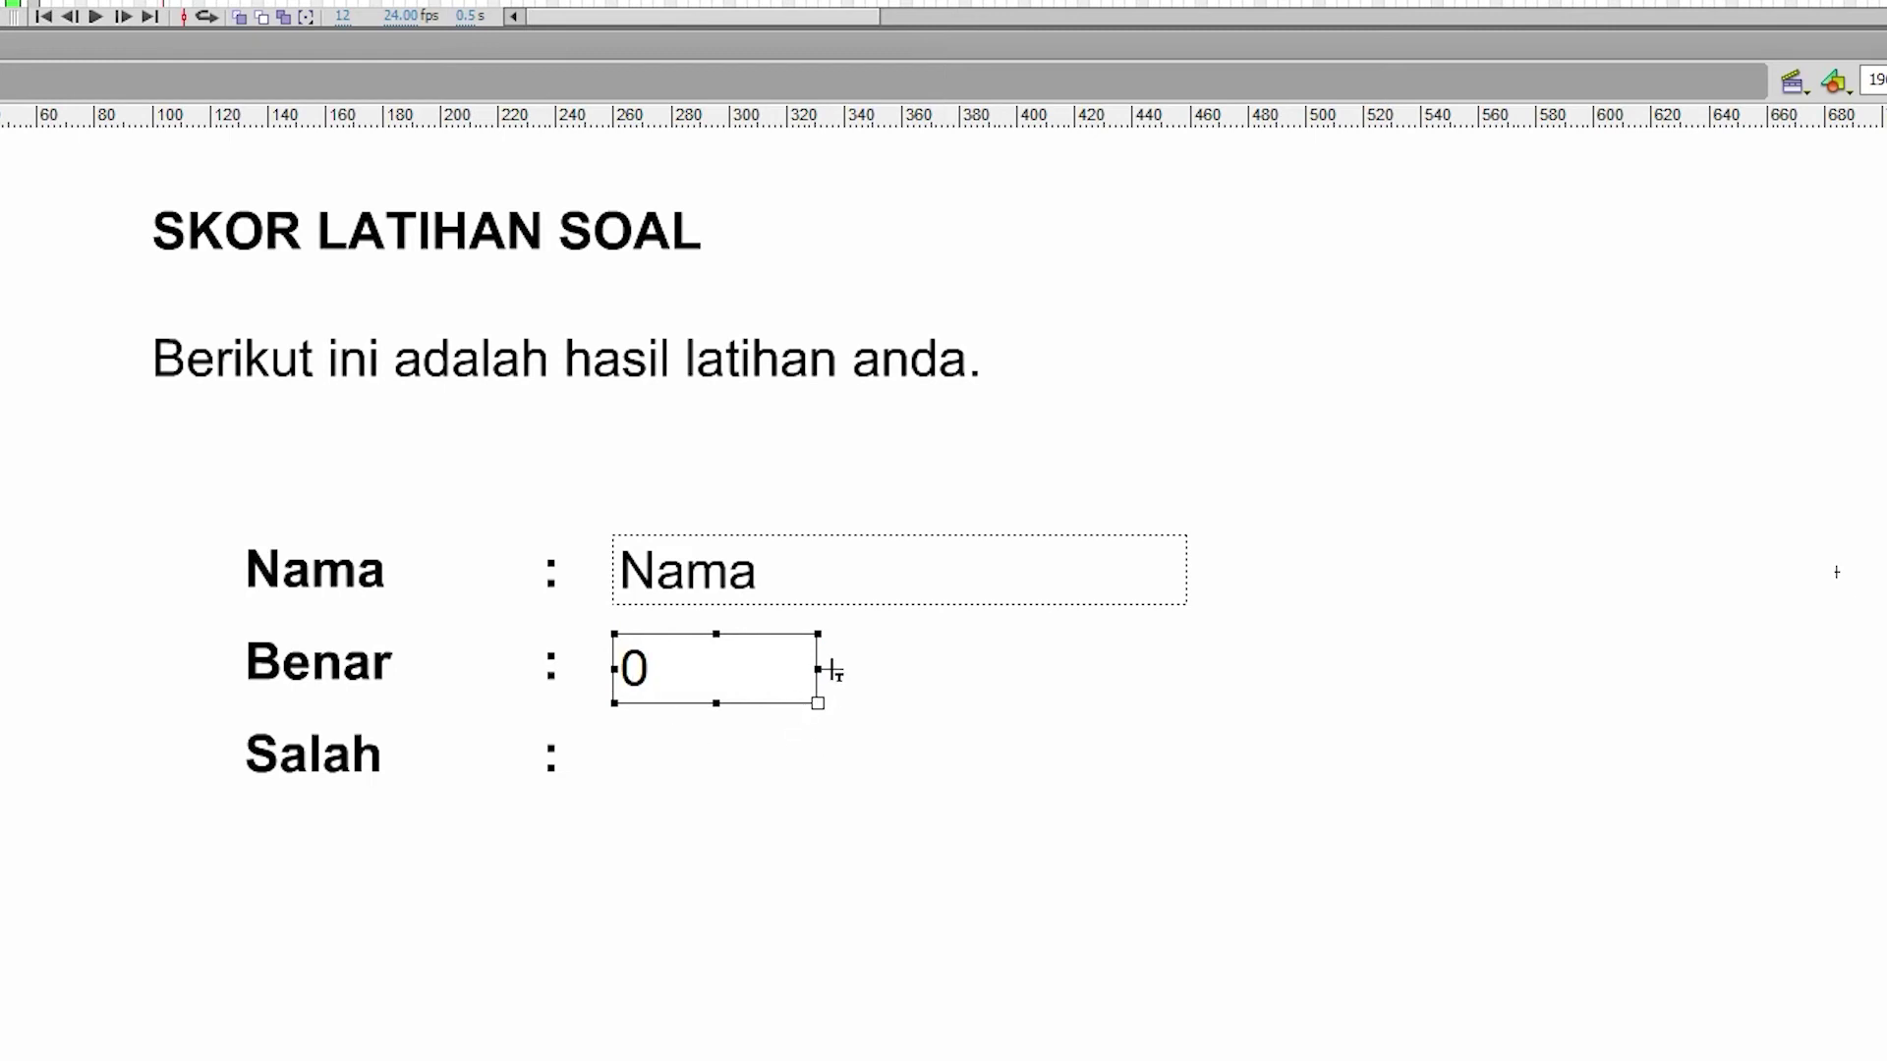
drag(813, 672, 775, 671)
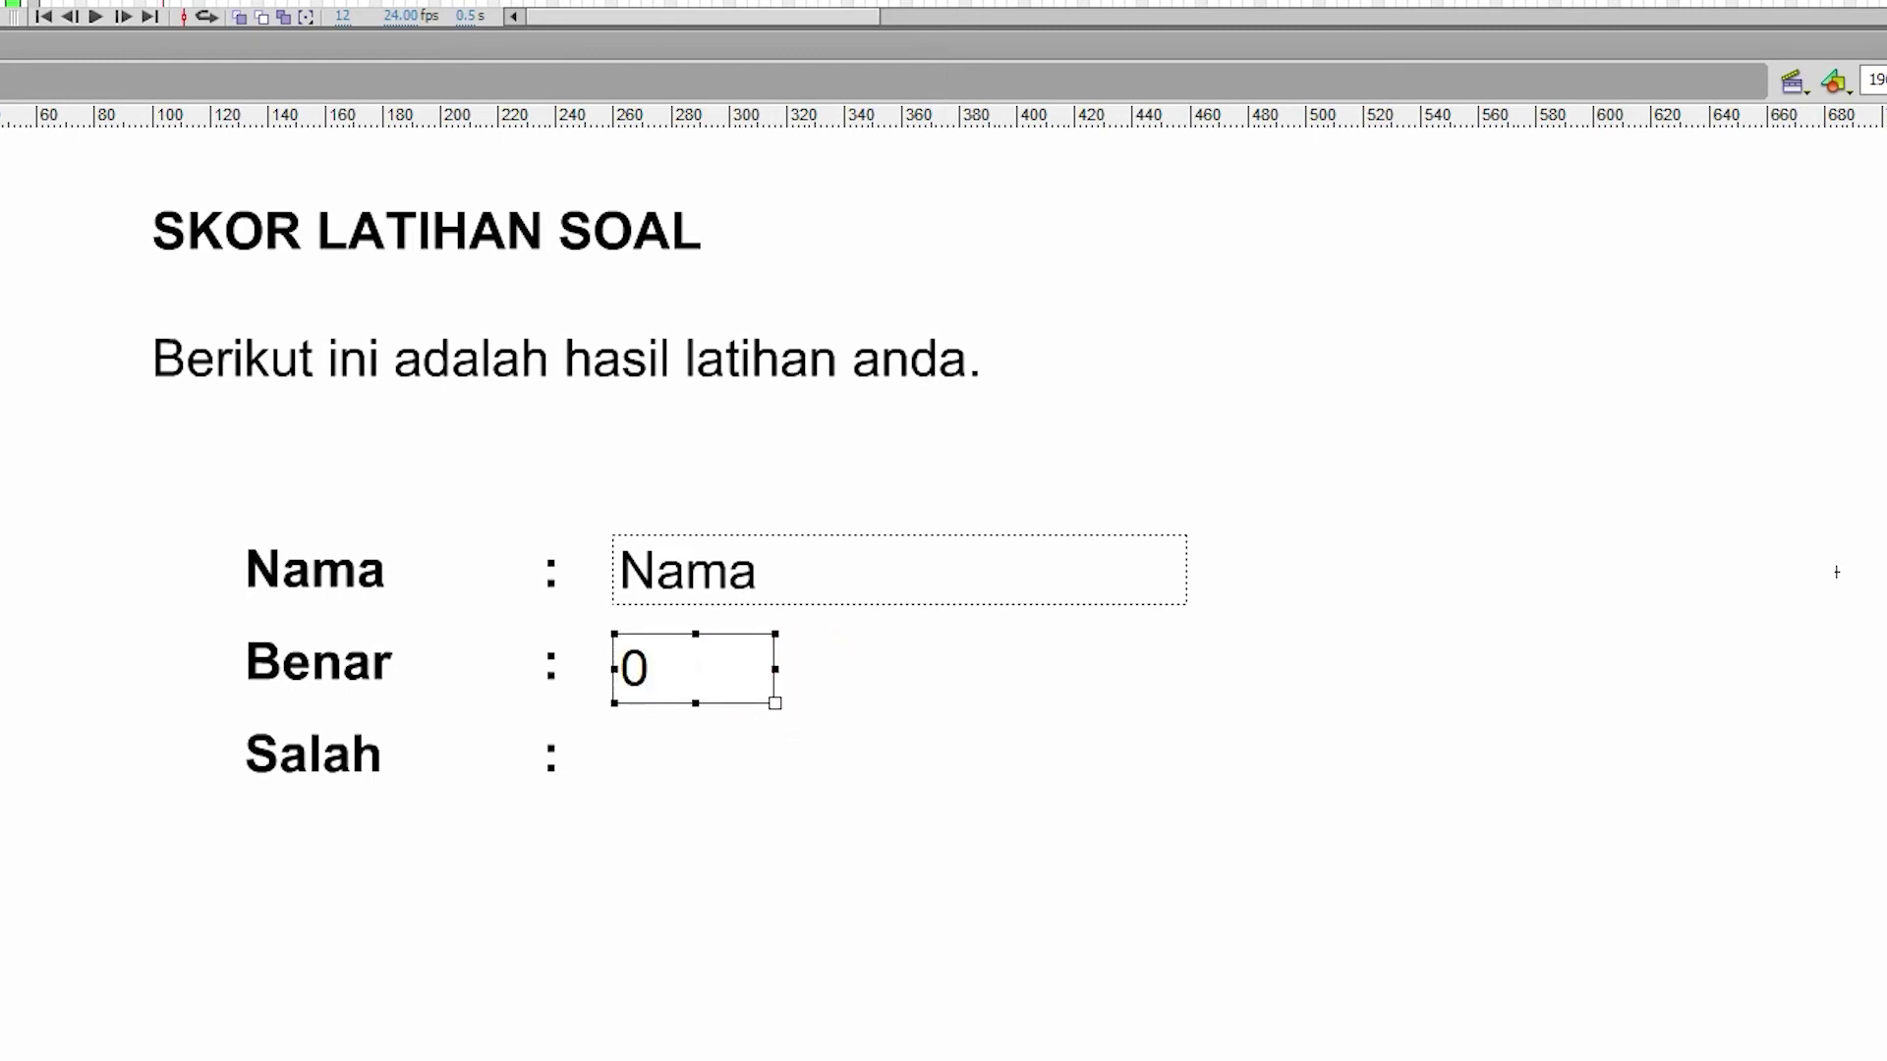
key(Escape)
click(73, 470)
Step: Duplicate the Benar row's "0" field onto the Salah row and nudge the Benar field up 1 px
click(644, 674)
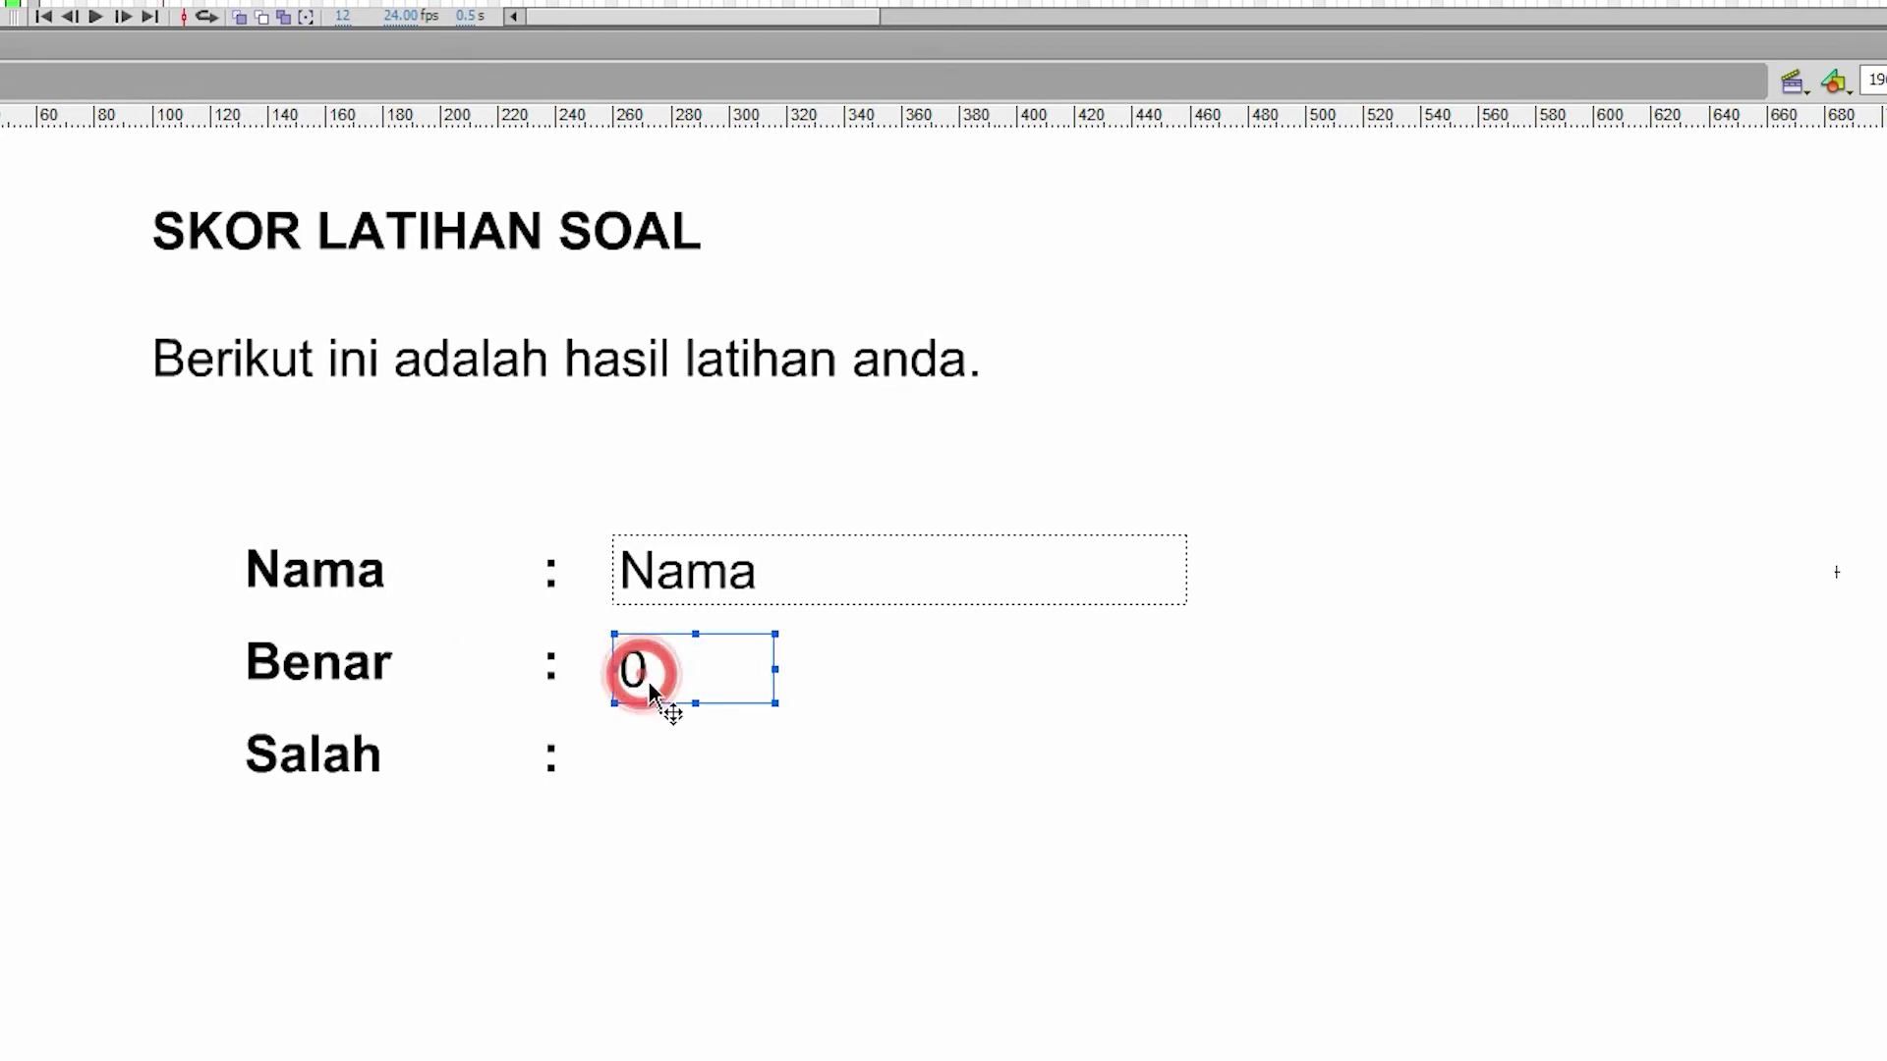
drag(644, 666, 641, 759)
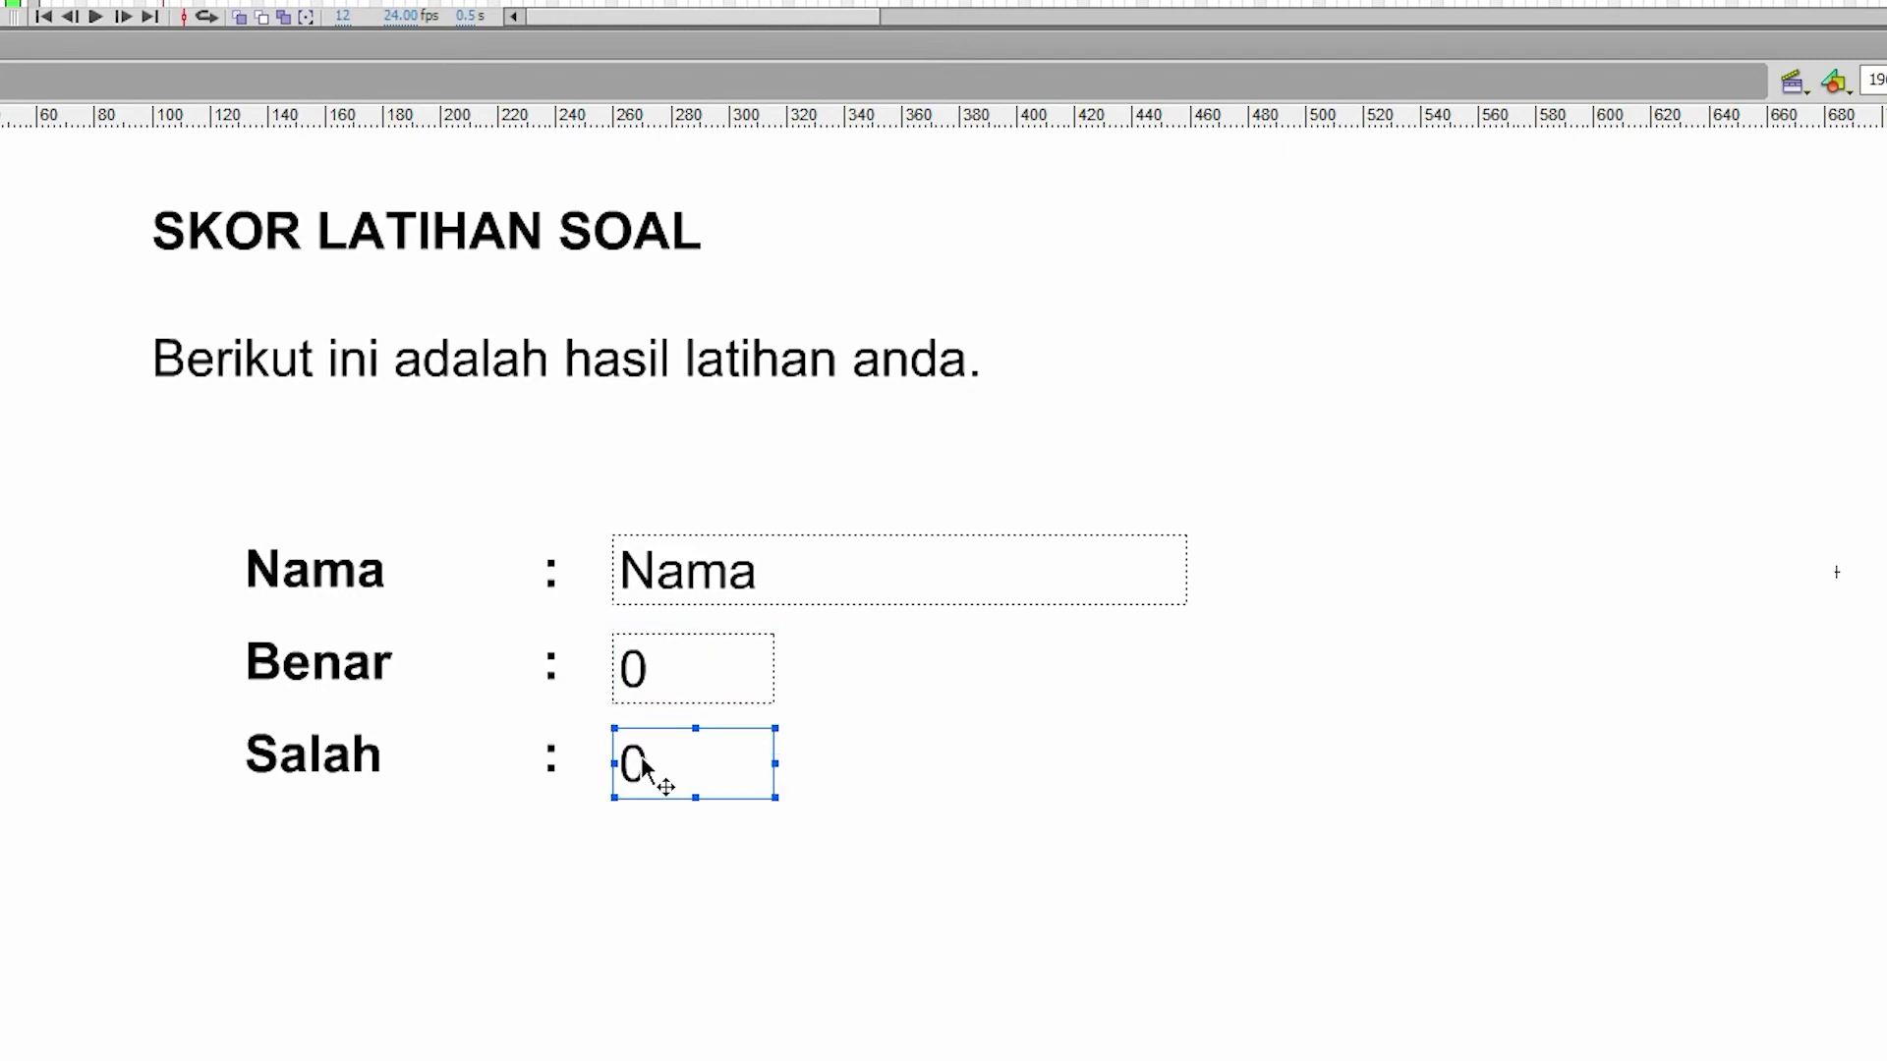
click(765, 688)
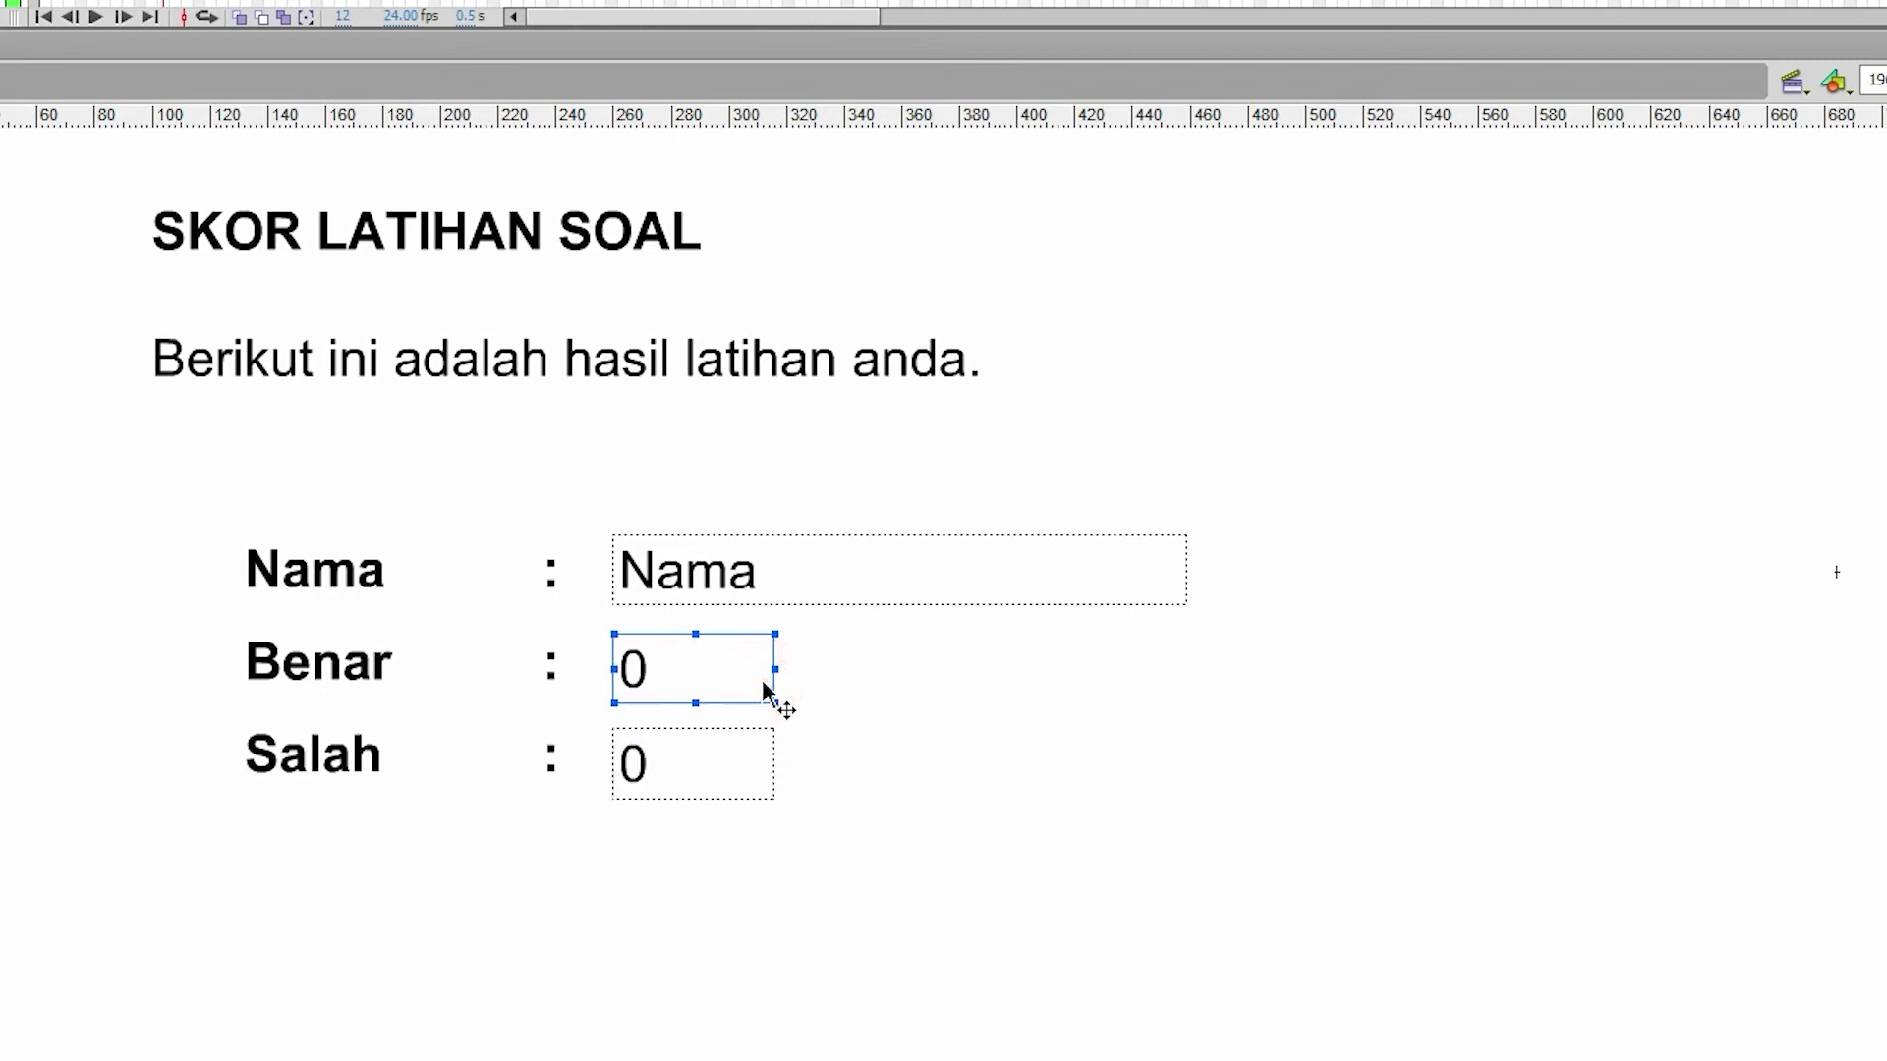
key(Up)
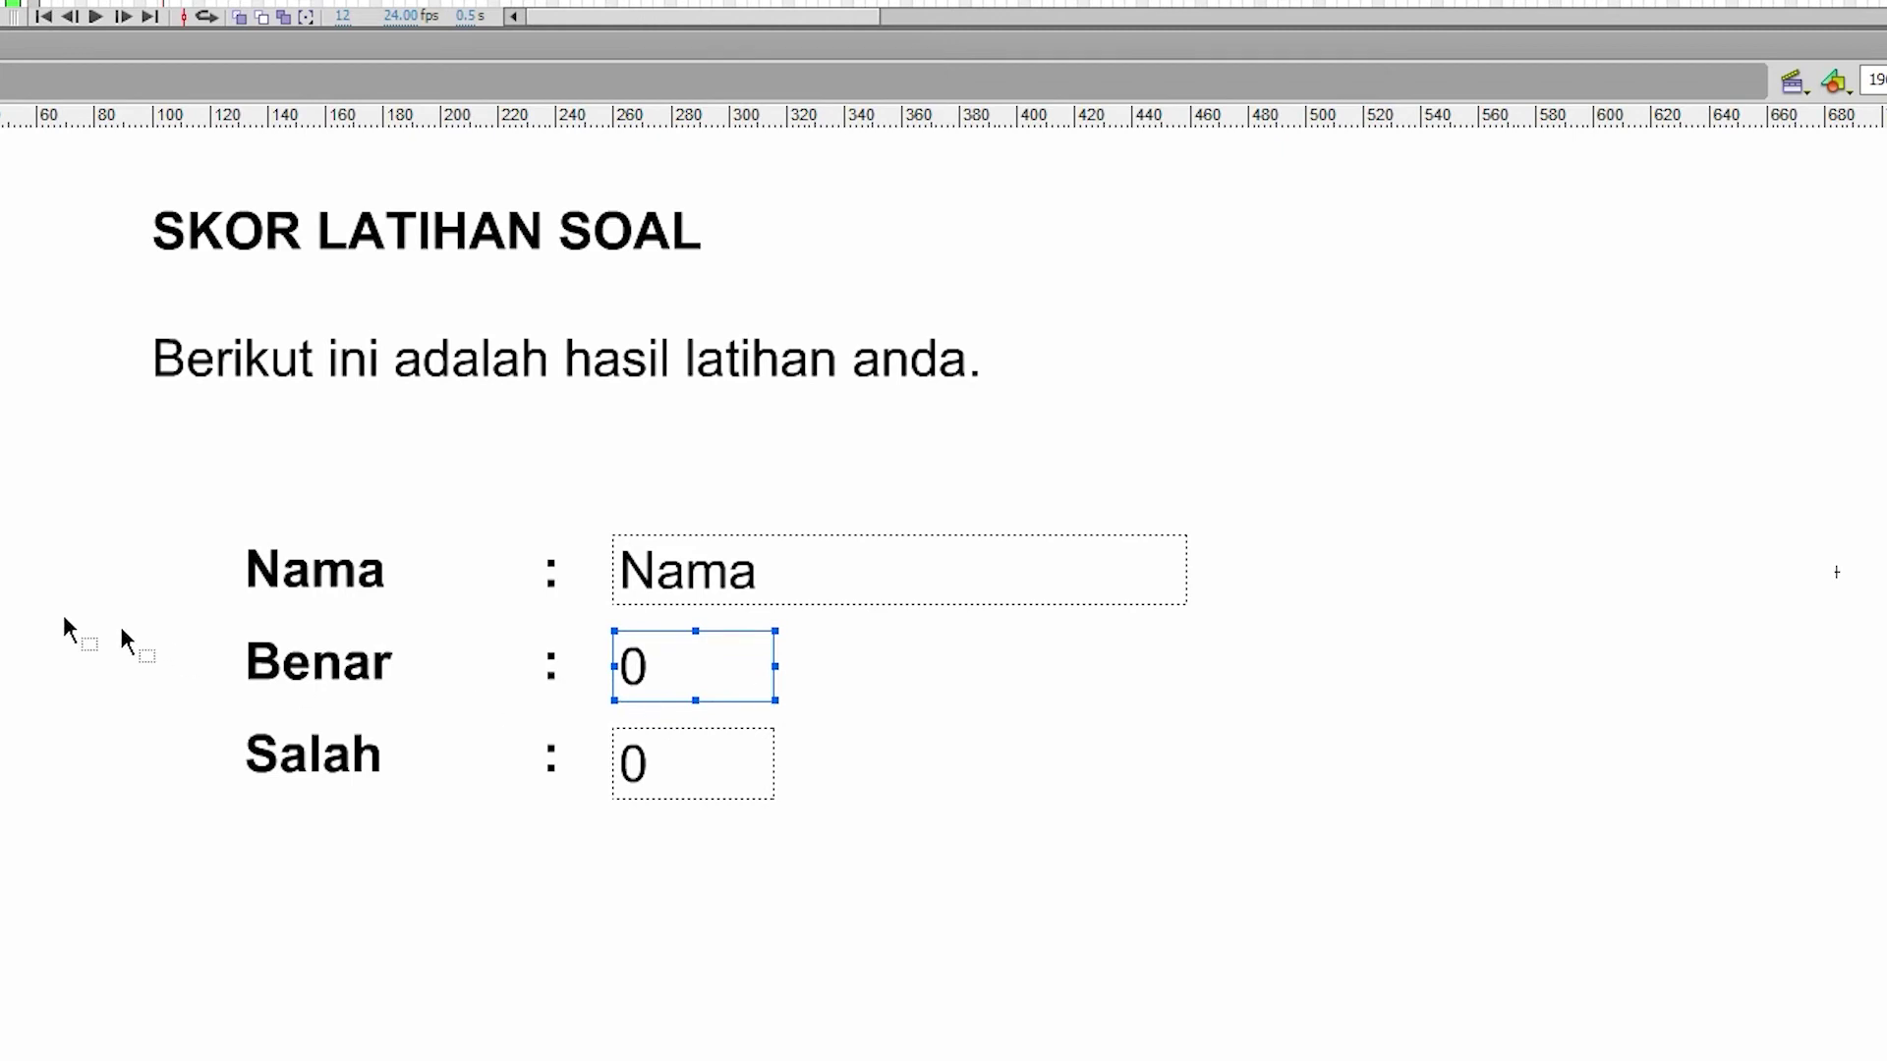
click(703, 774)
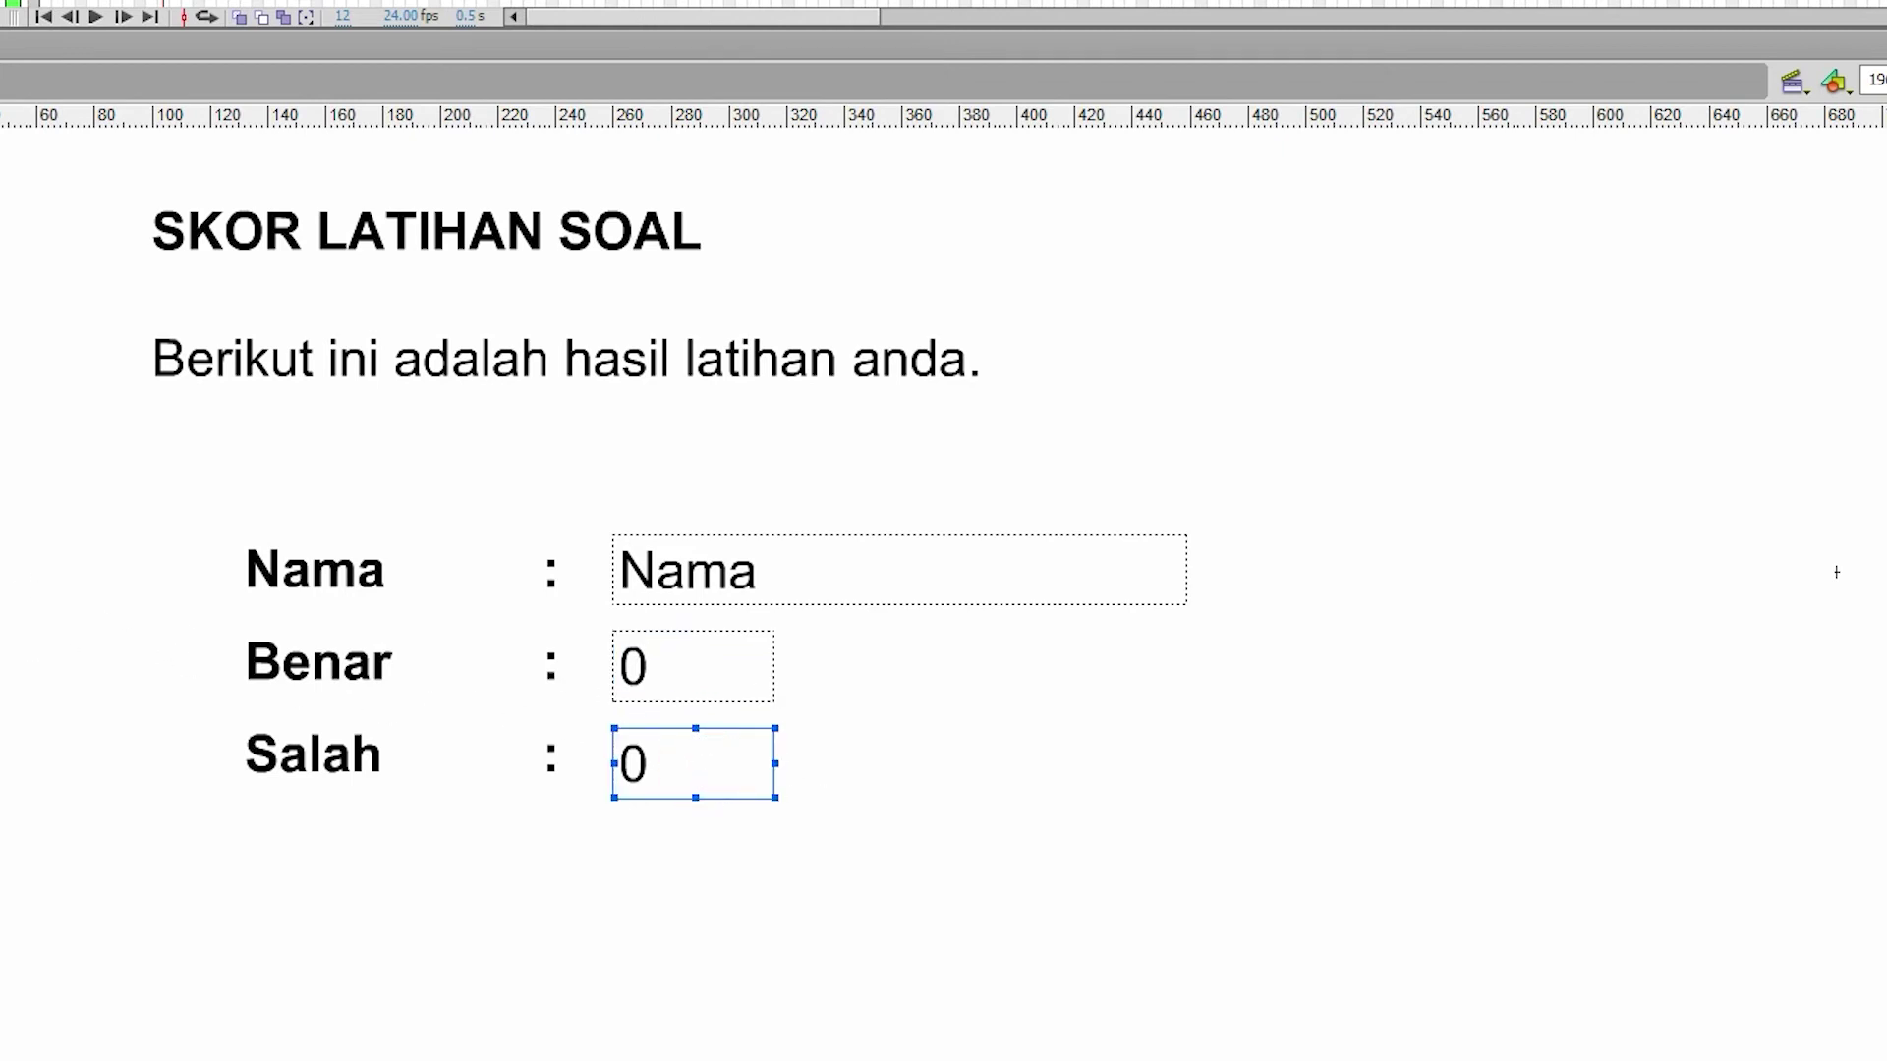
click(194, 611)
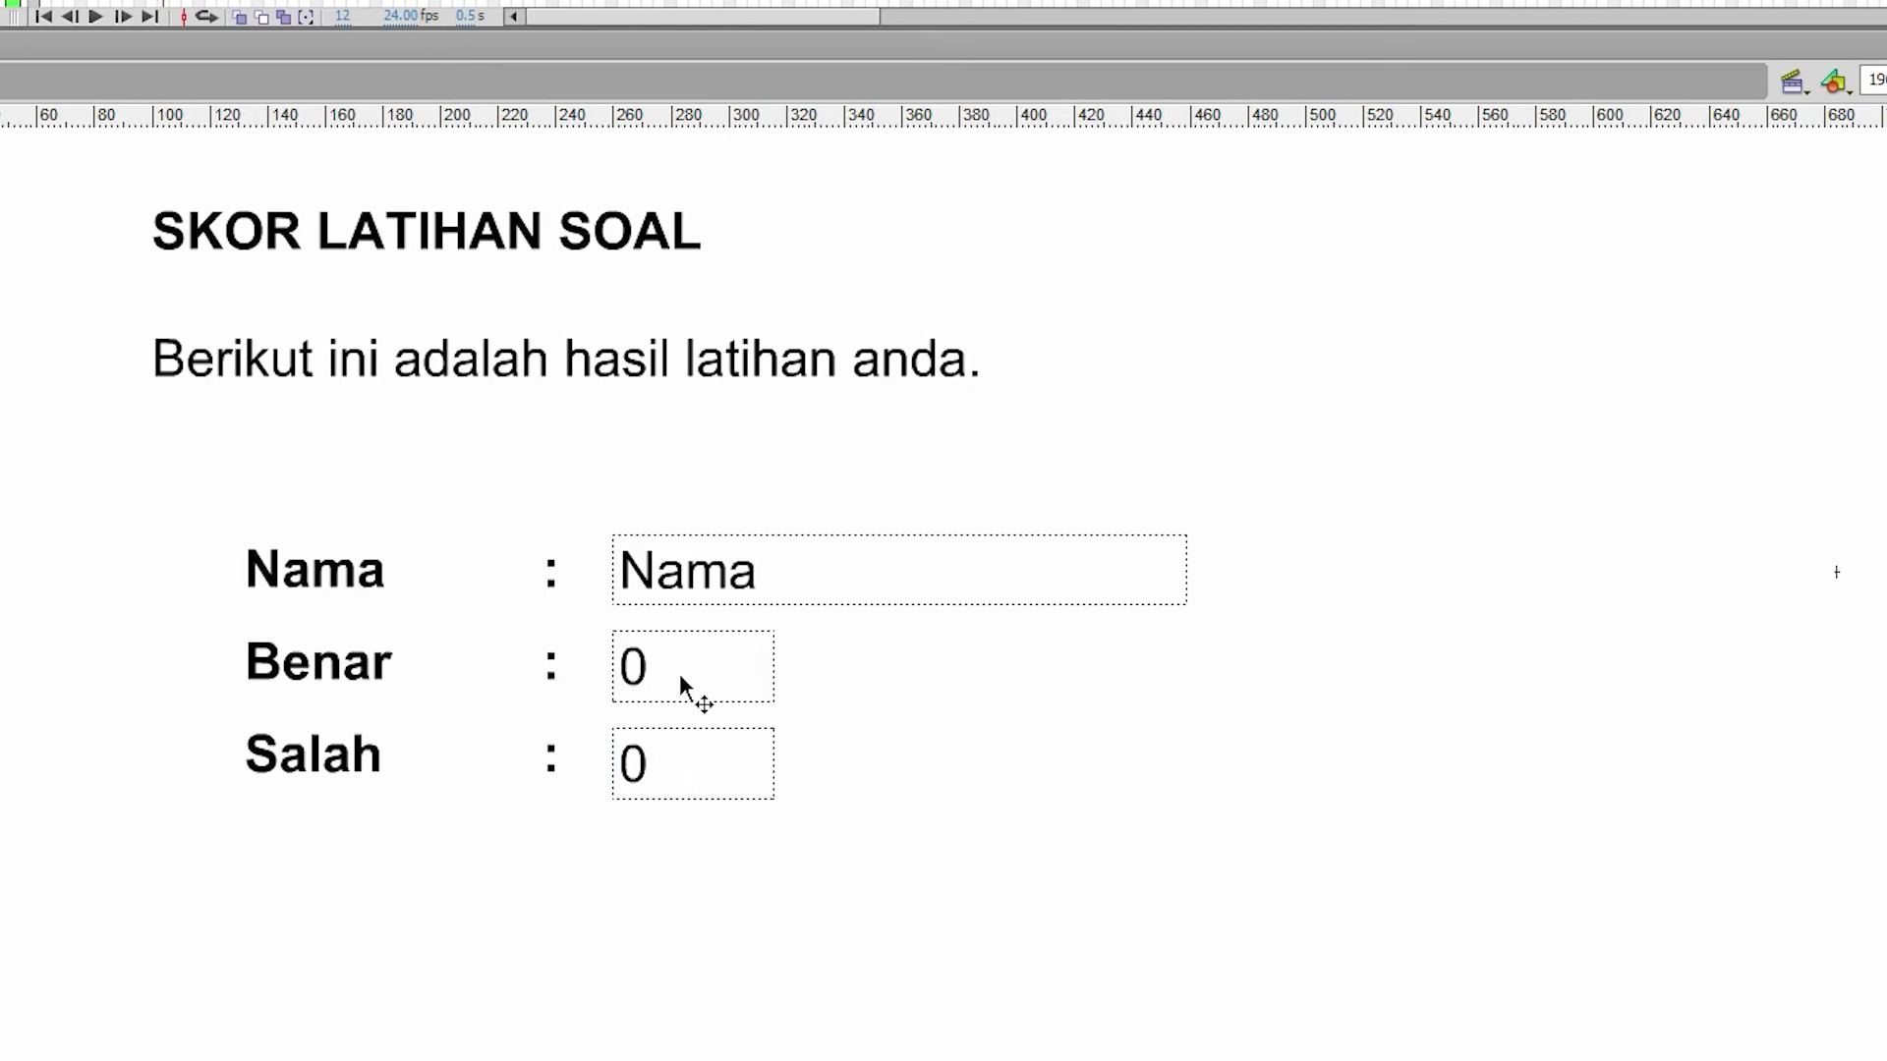
Step: Duplicate the Nama dynamic field below the Salah row and extend its left edge to align with the labels
scroll(693, 705, up, 2)
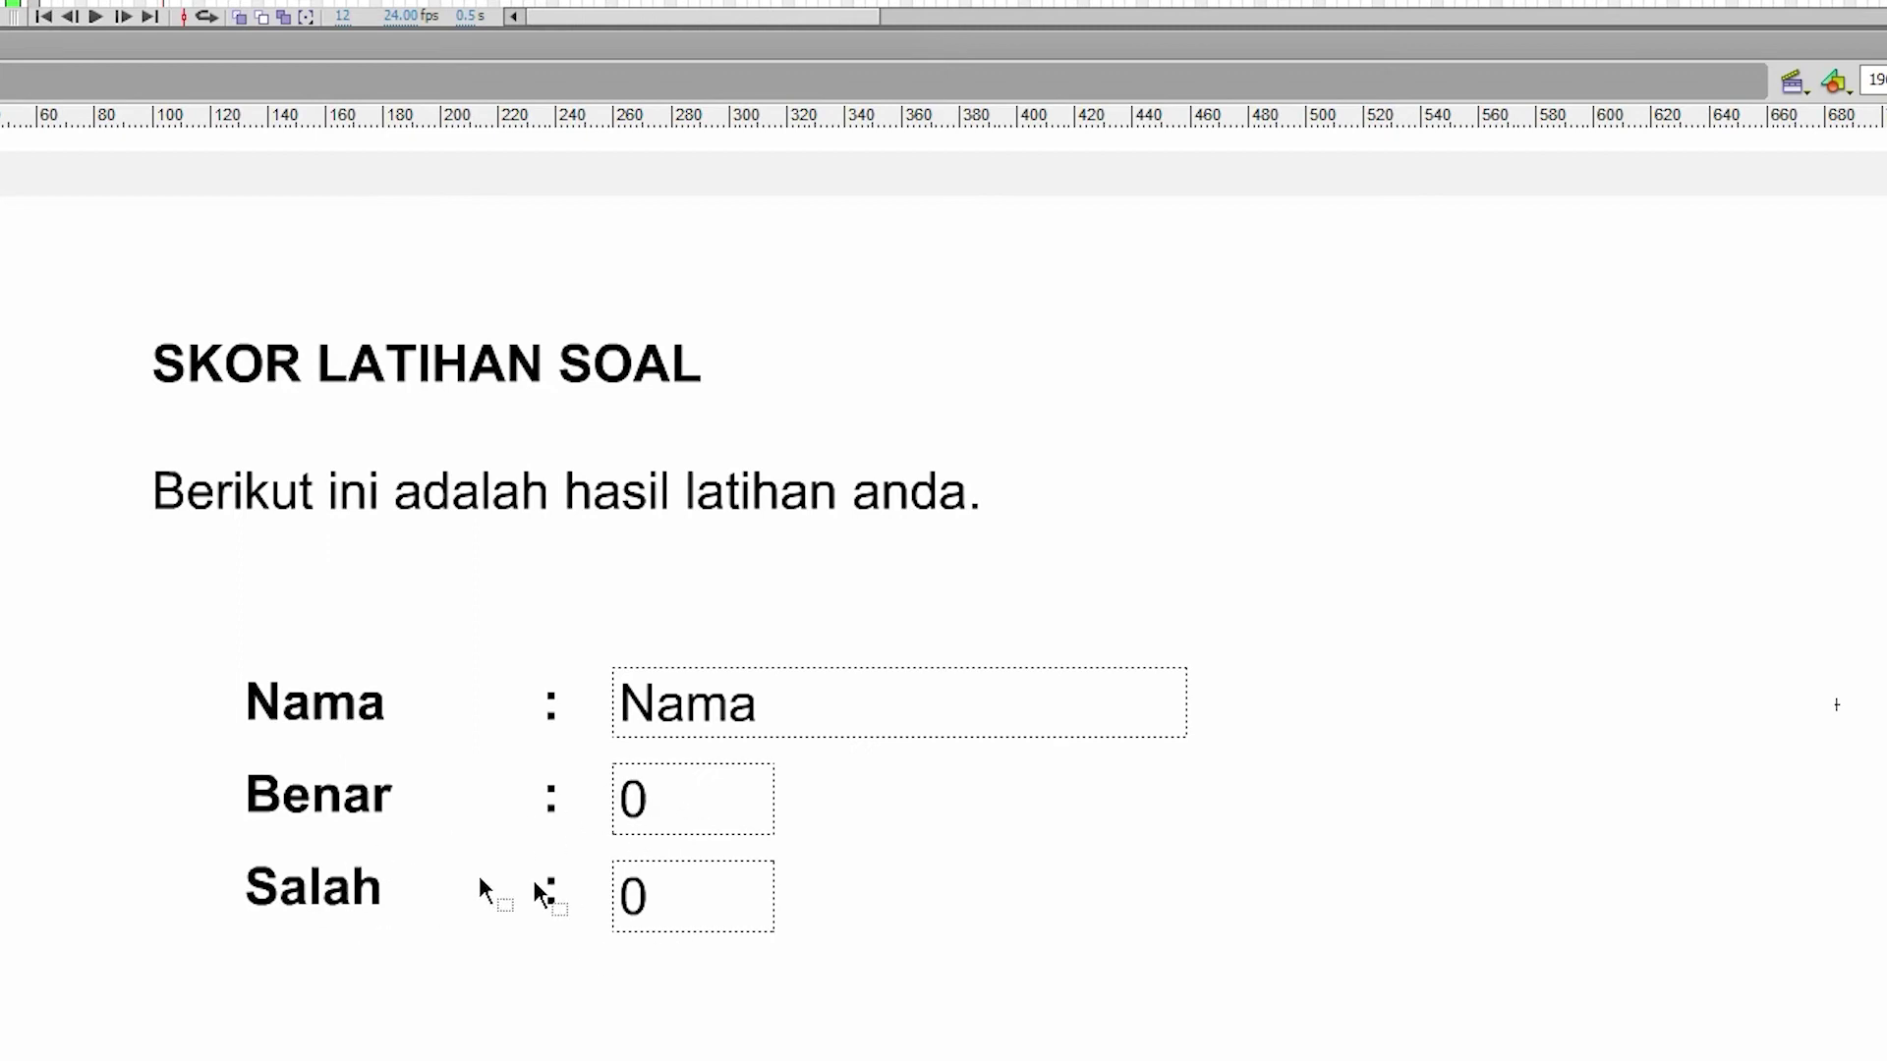
scroll(687, 763, down, 3)
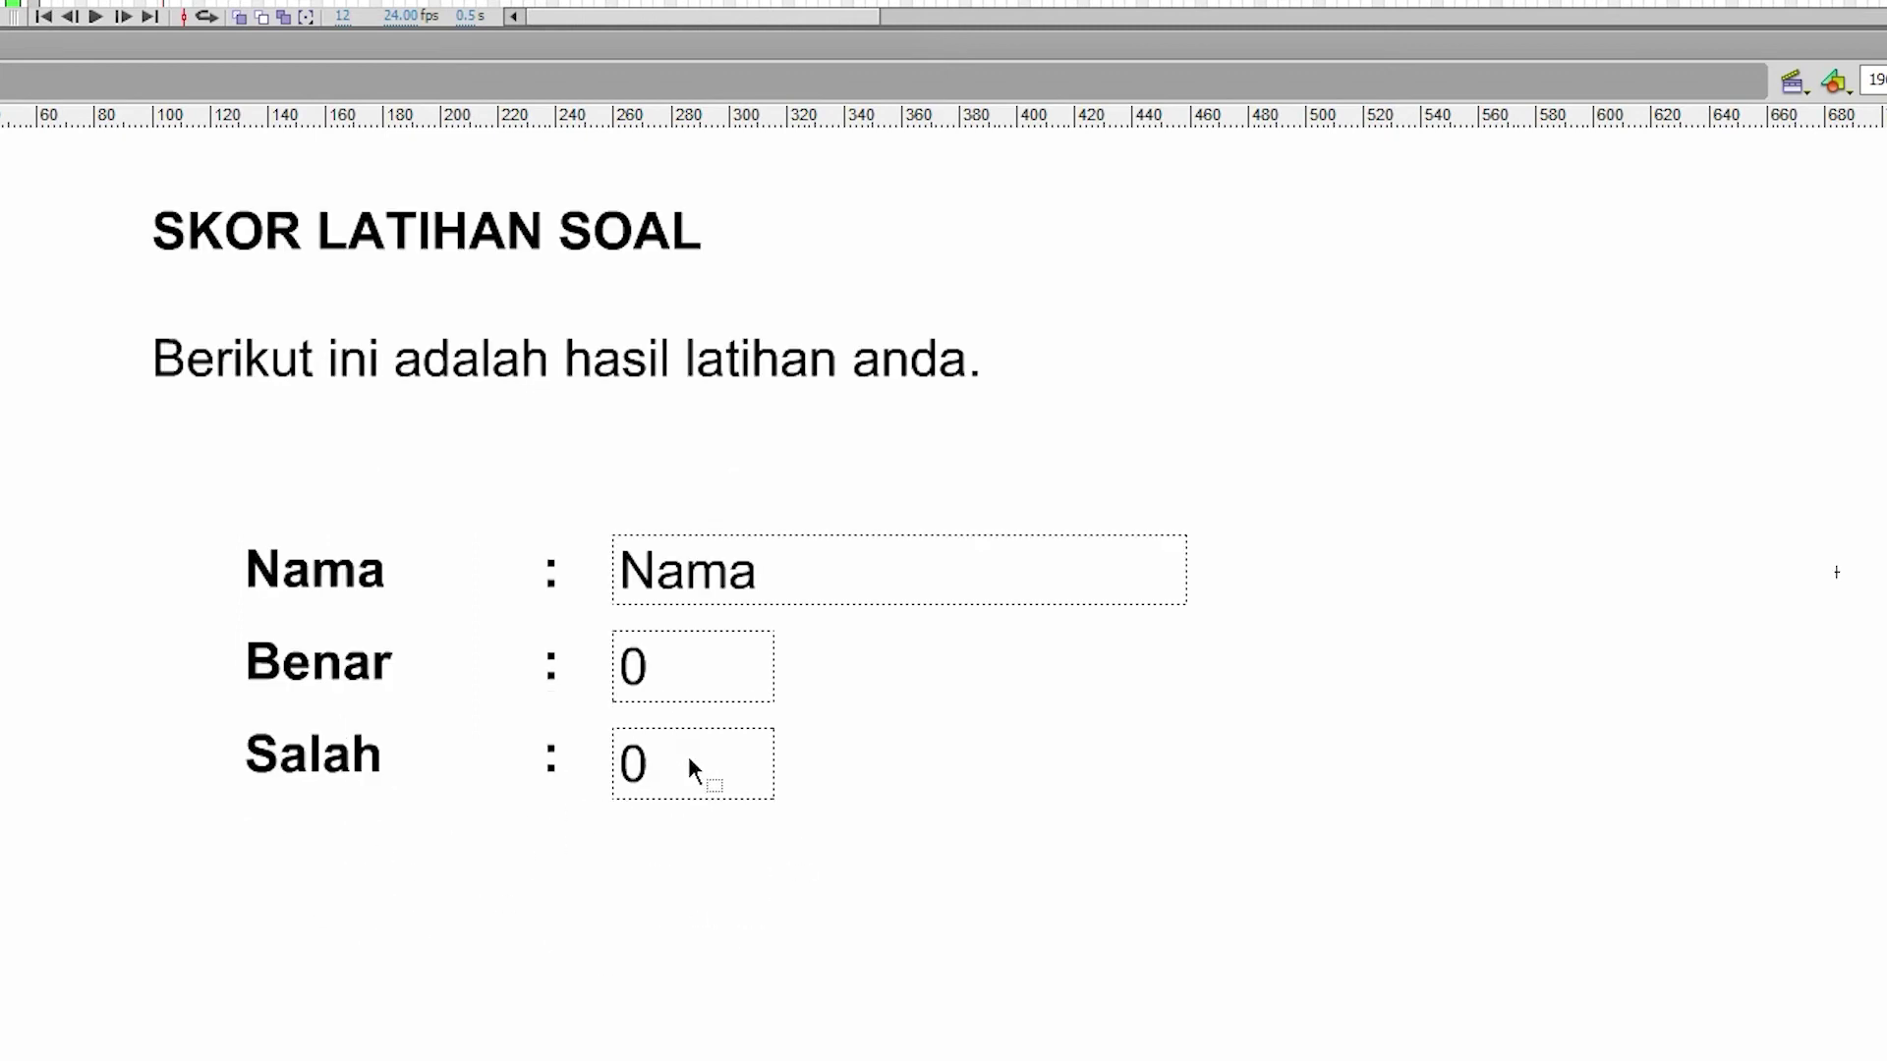
scroll(691, 770, down, 3)
click(745, 455)
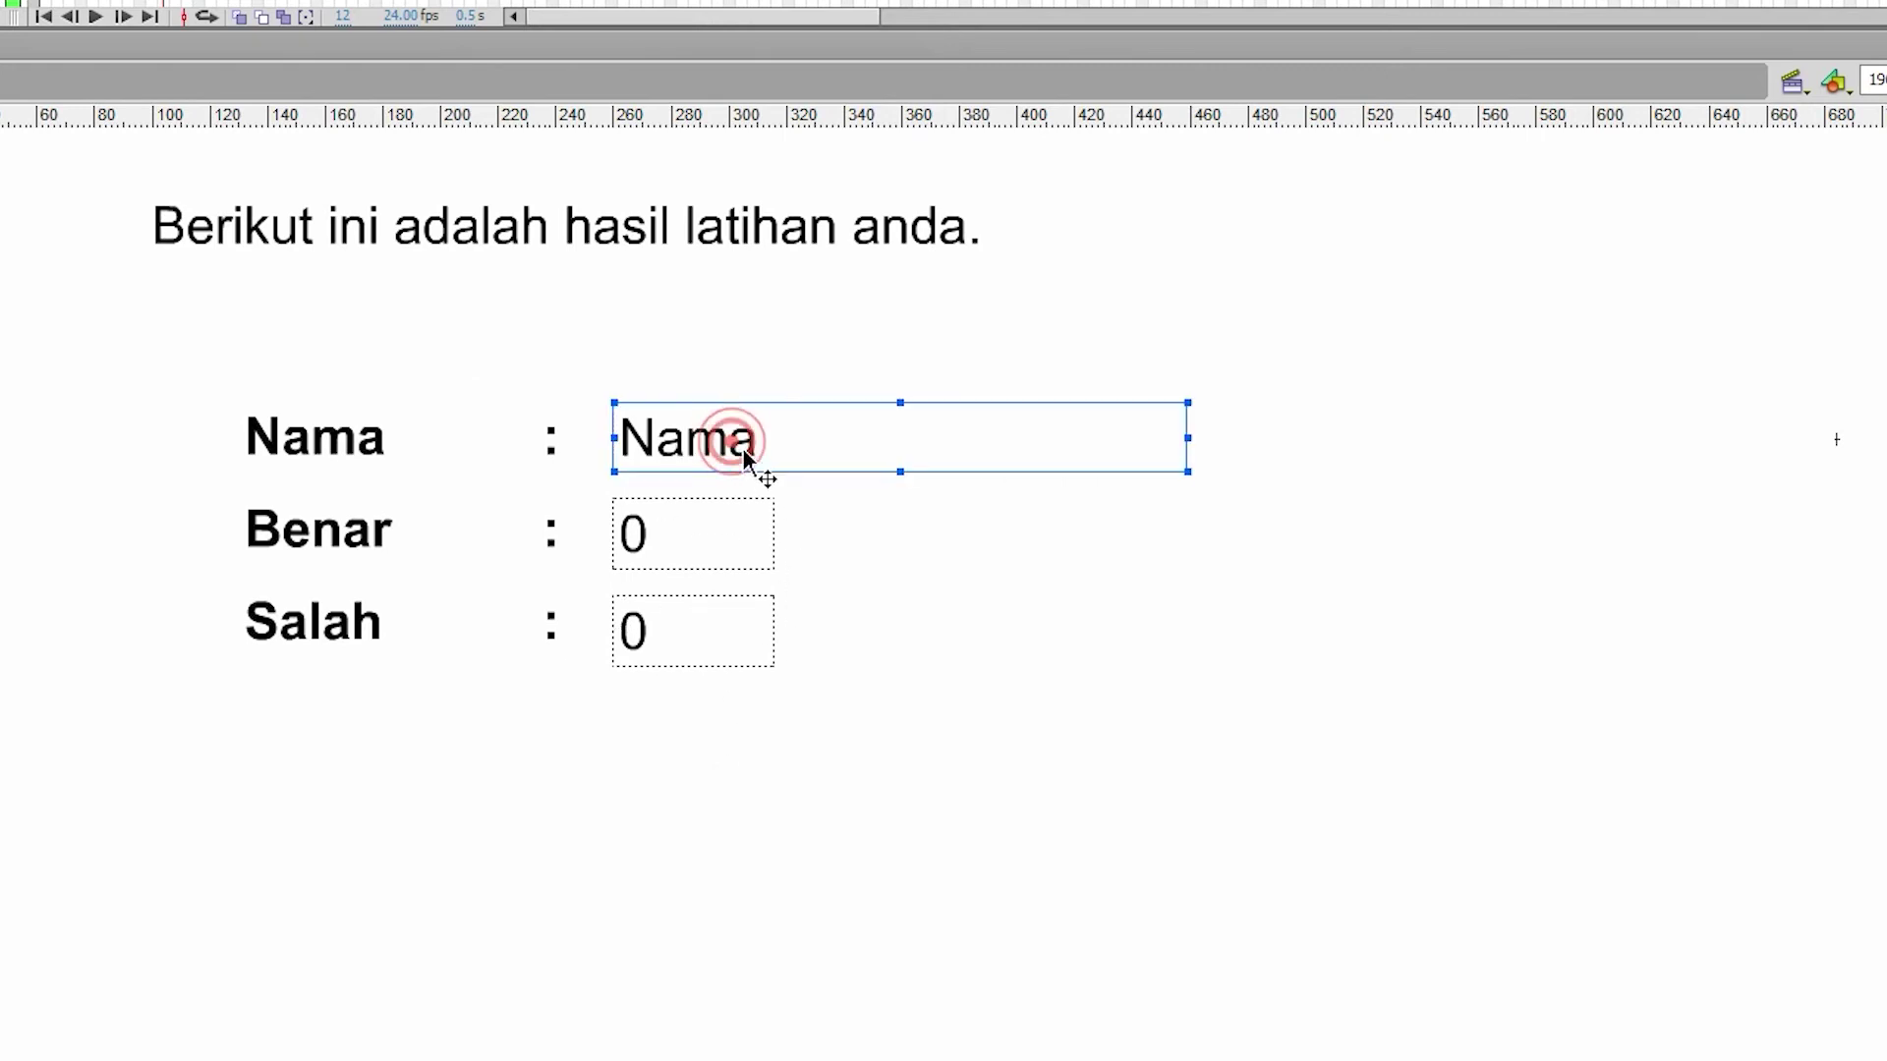
click(735, 447)
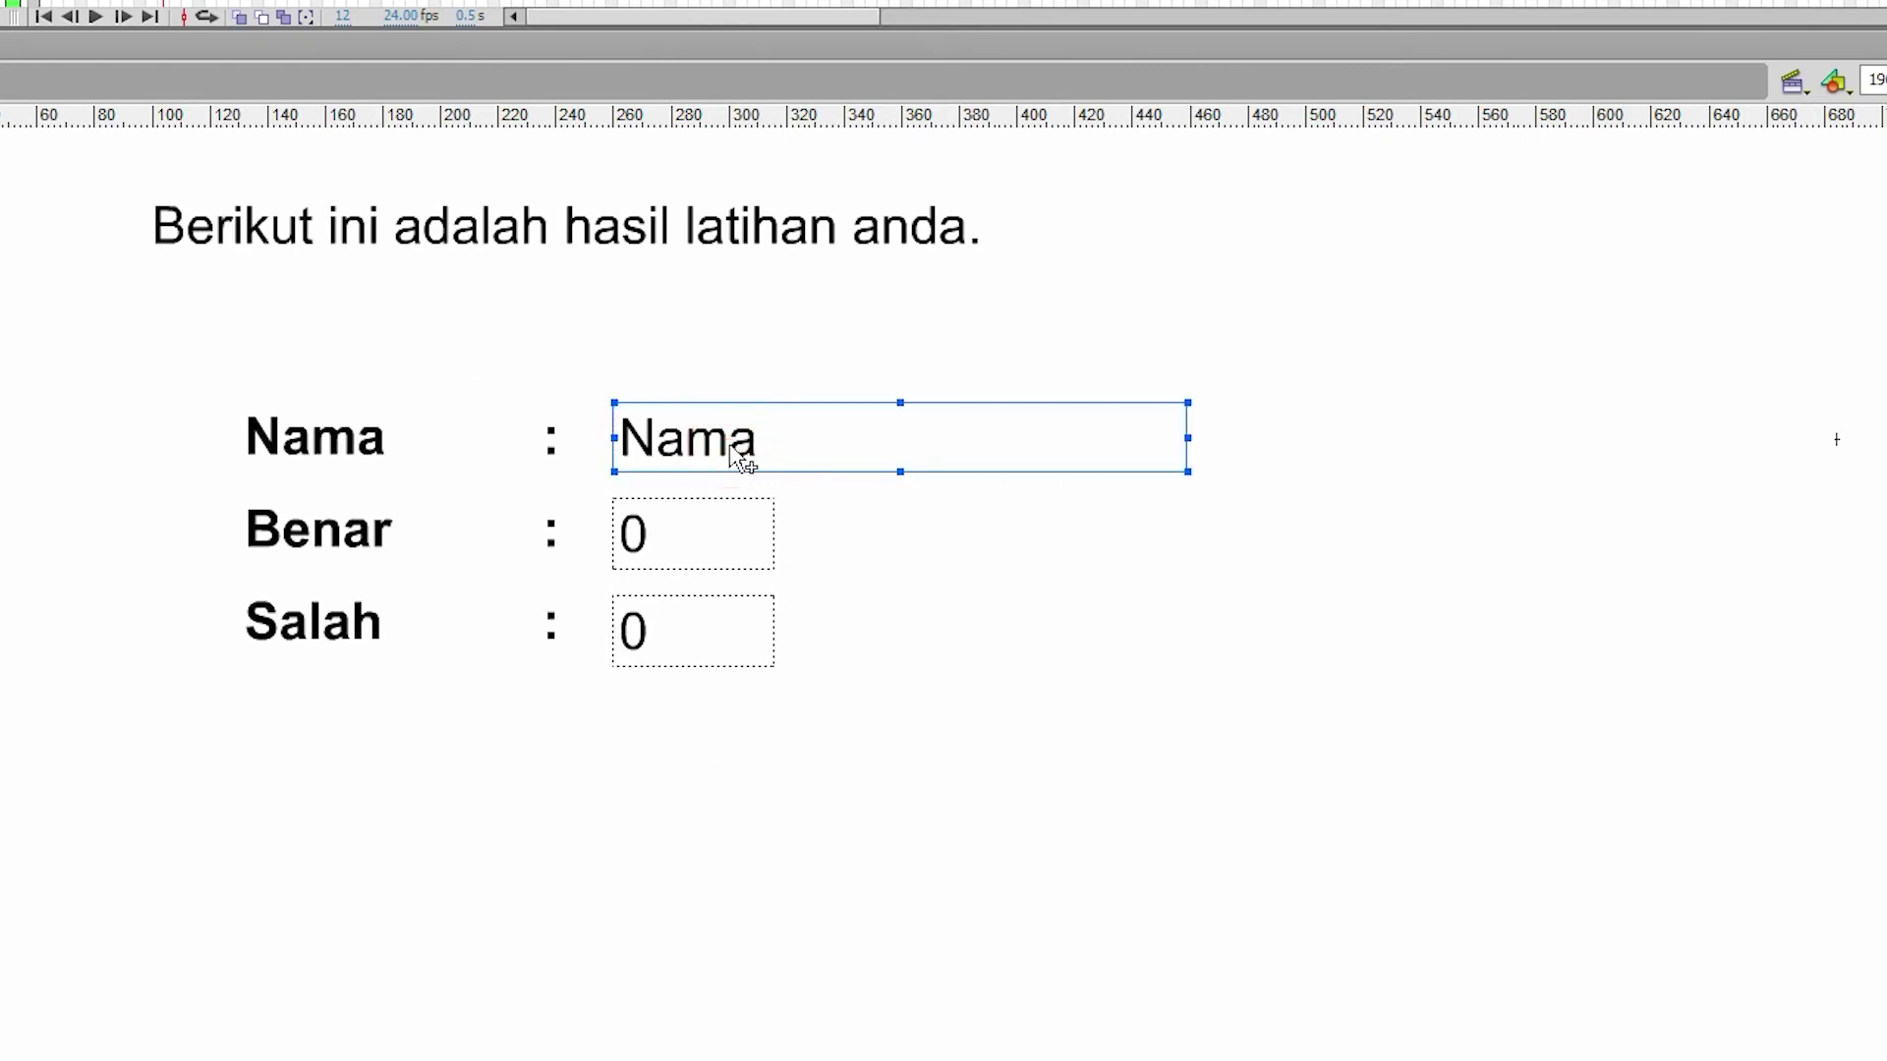
drag(731, 448, 731, 763)
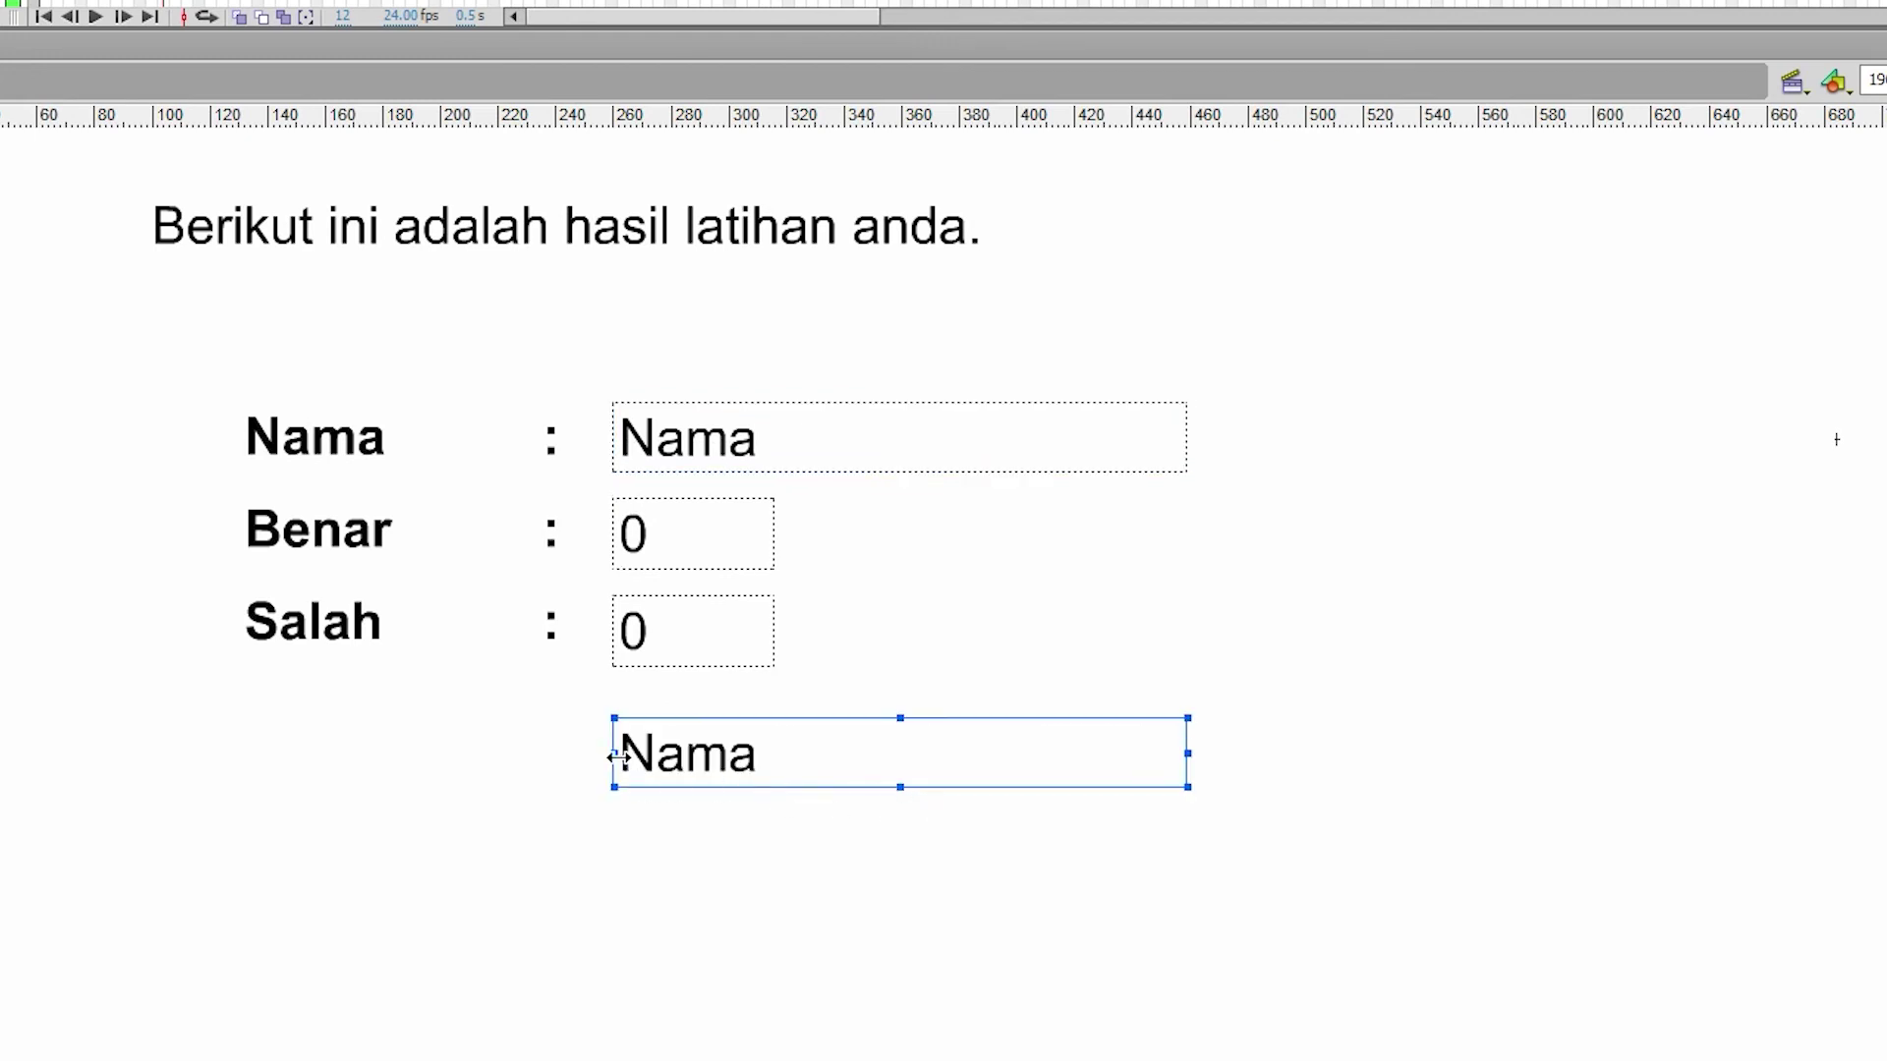
drag(616, 755, 243, 753)
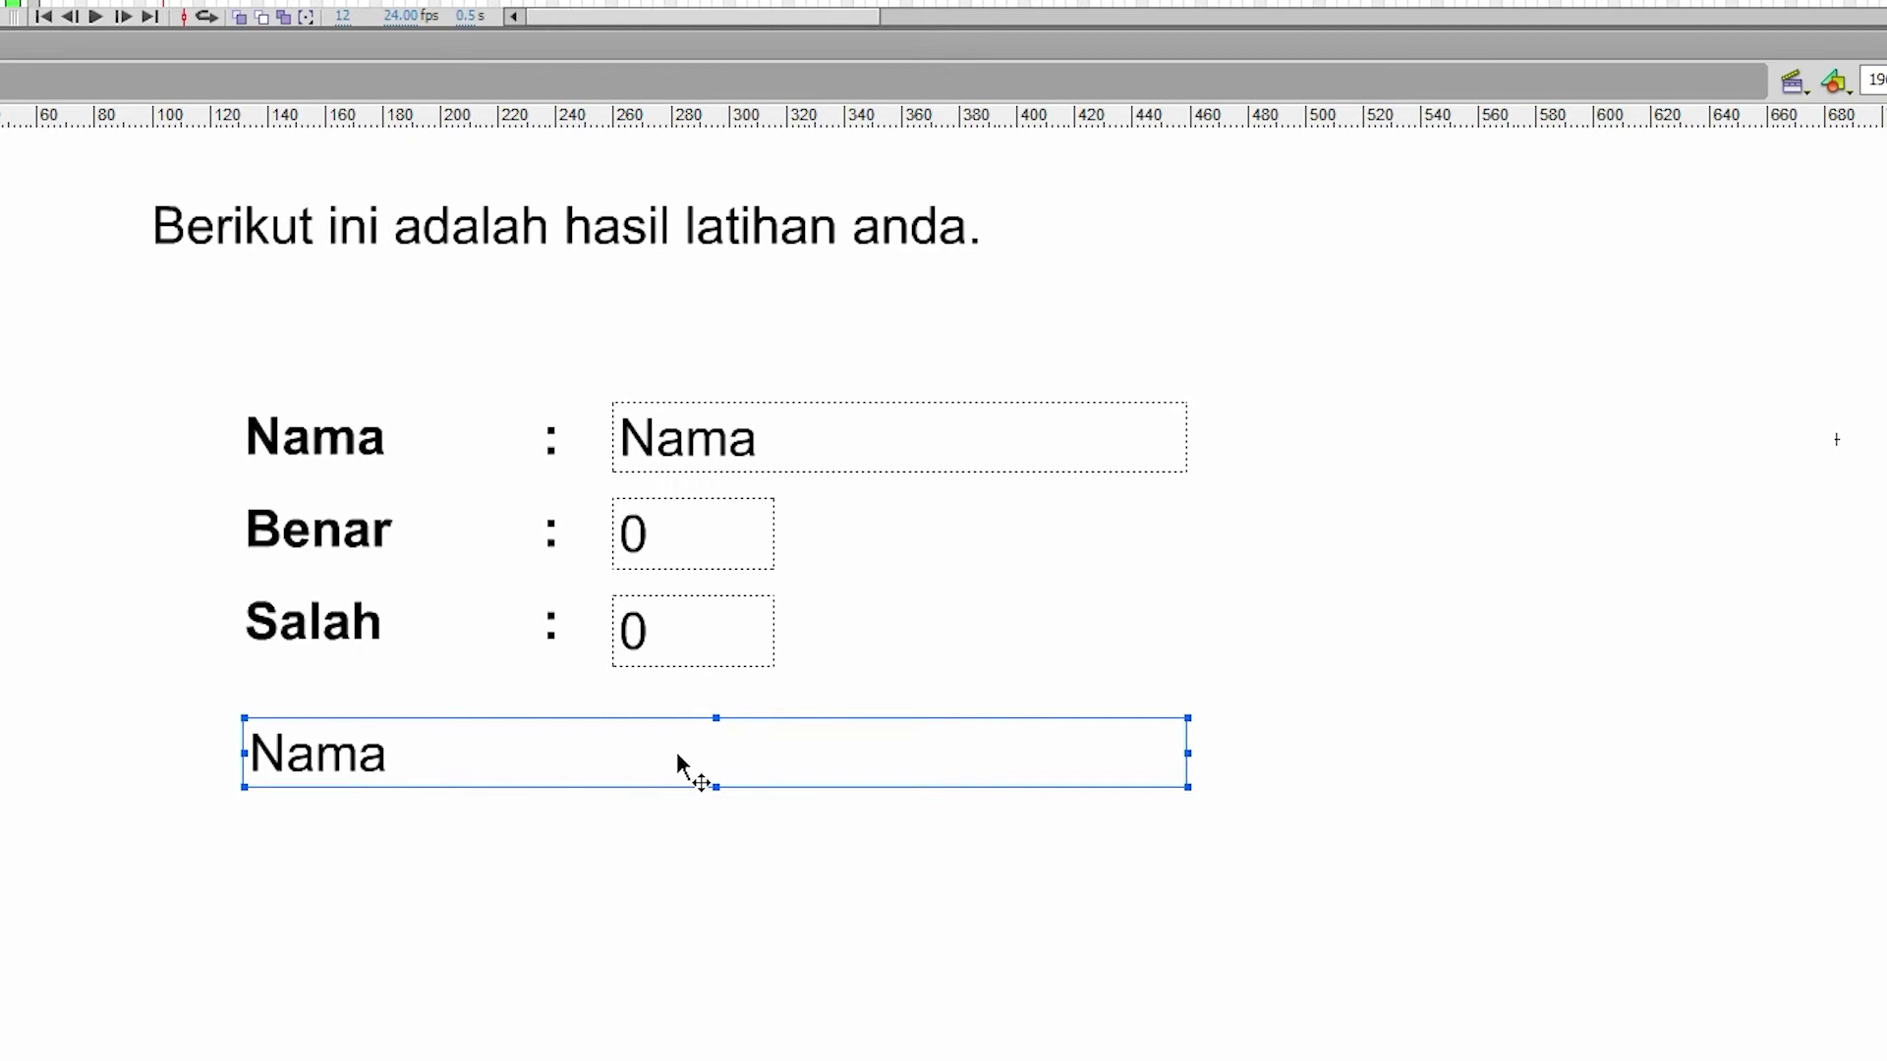
Step: Replace the text of the wide dynamic field below the Salah row with "Keterangan"
double_click(363, 755)
drag(396, 763, 251, 761)
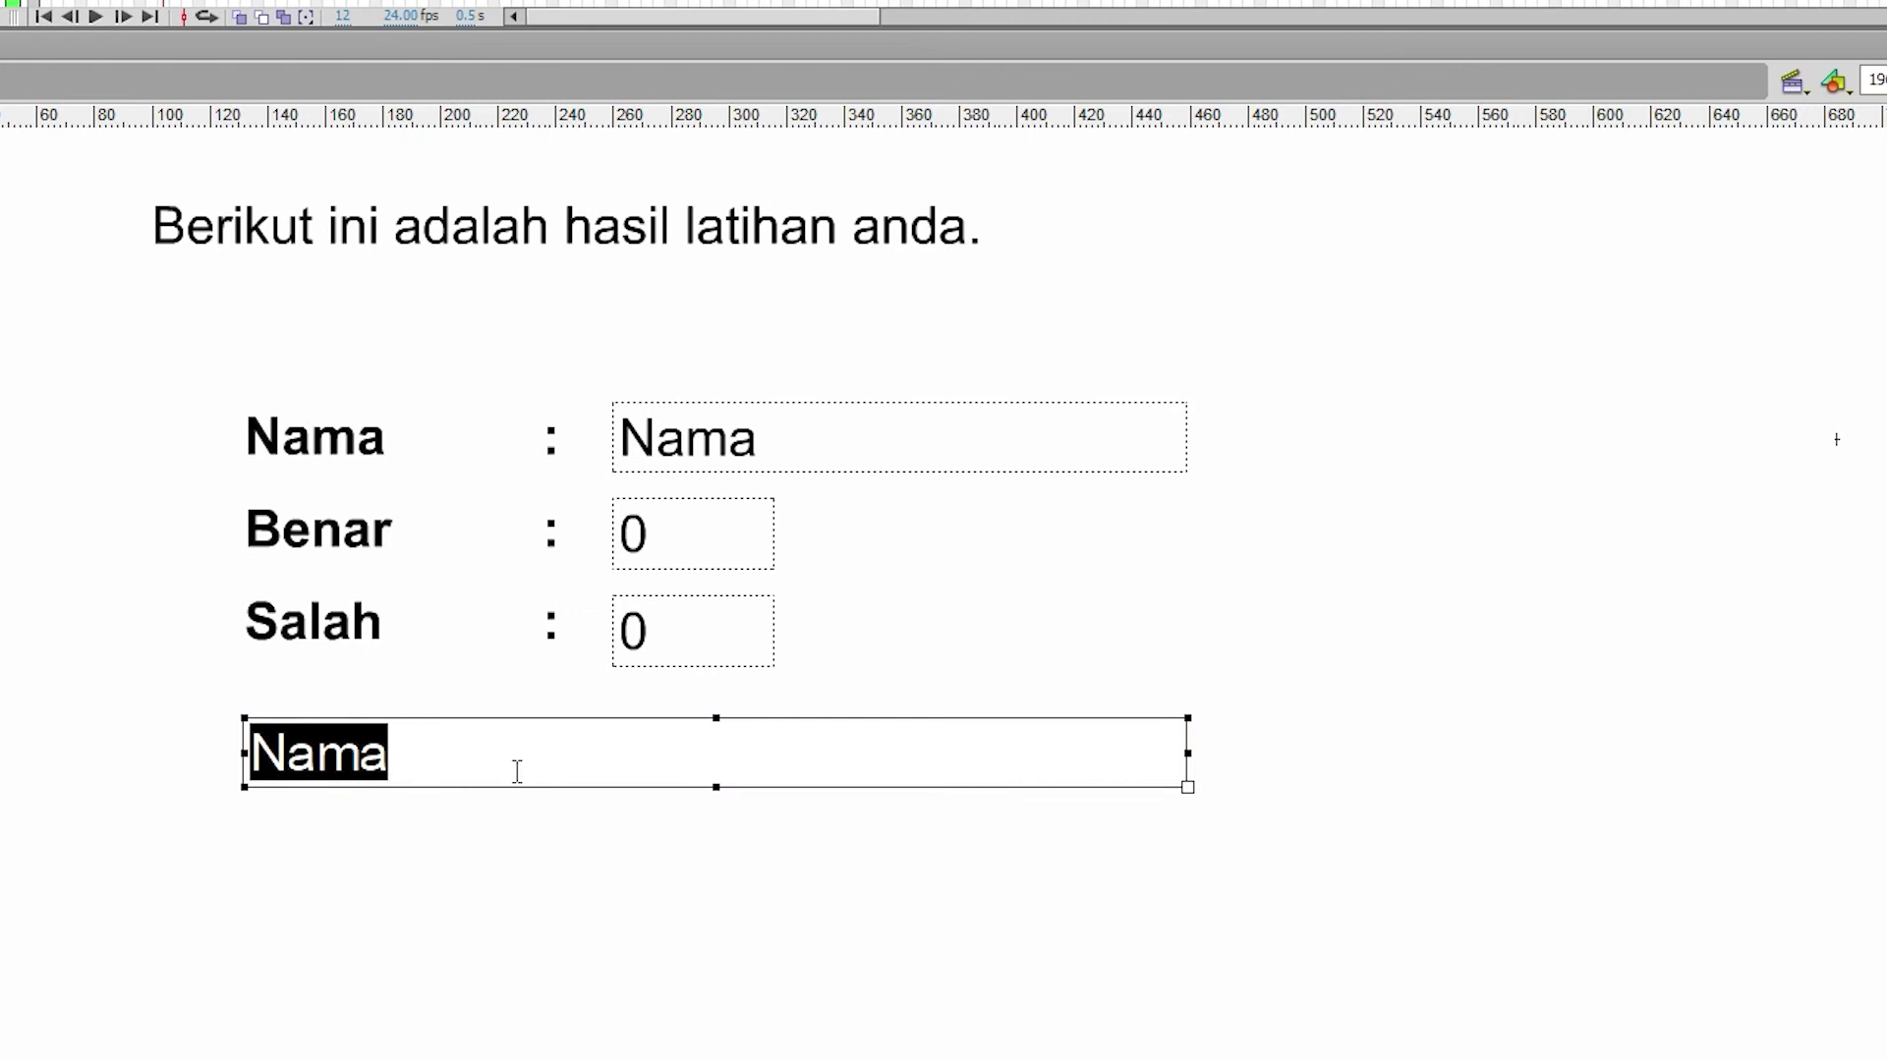
text(Kete)
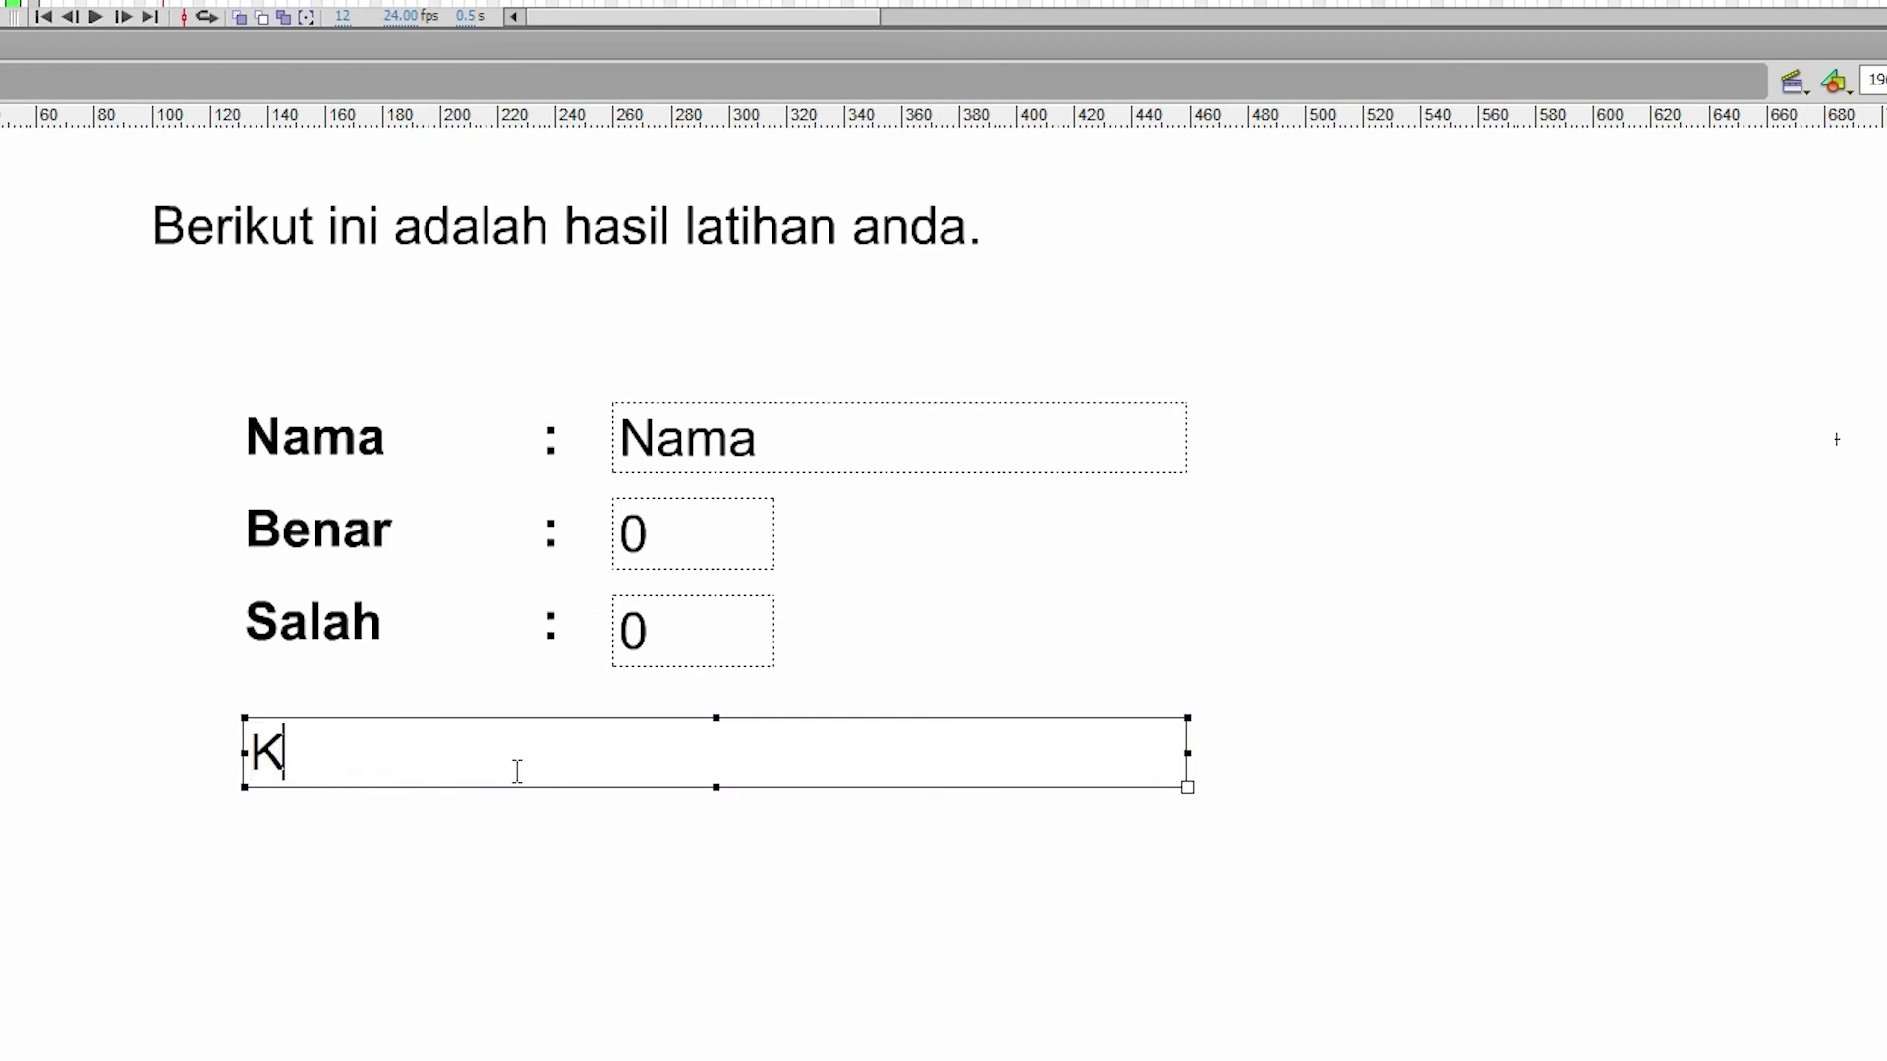
text(ngan)
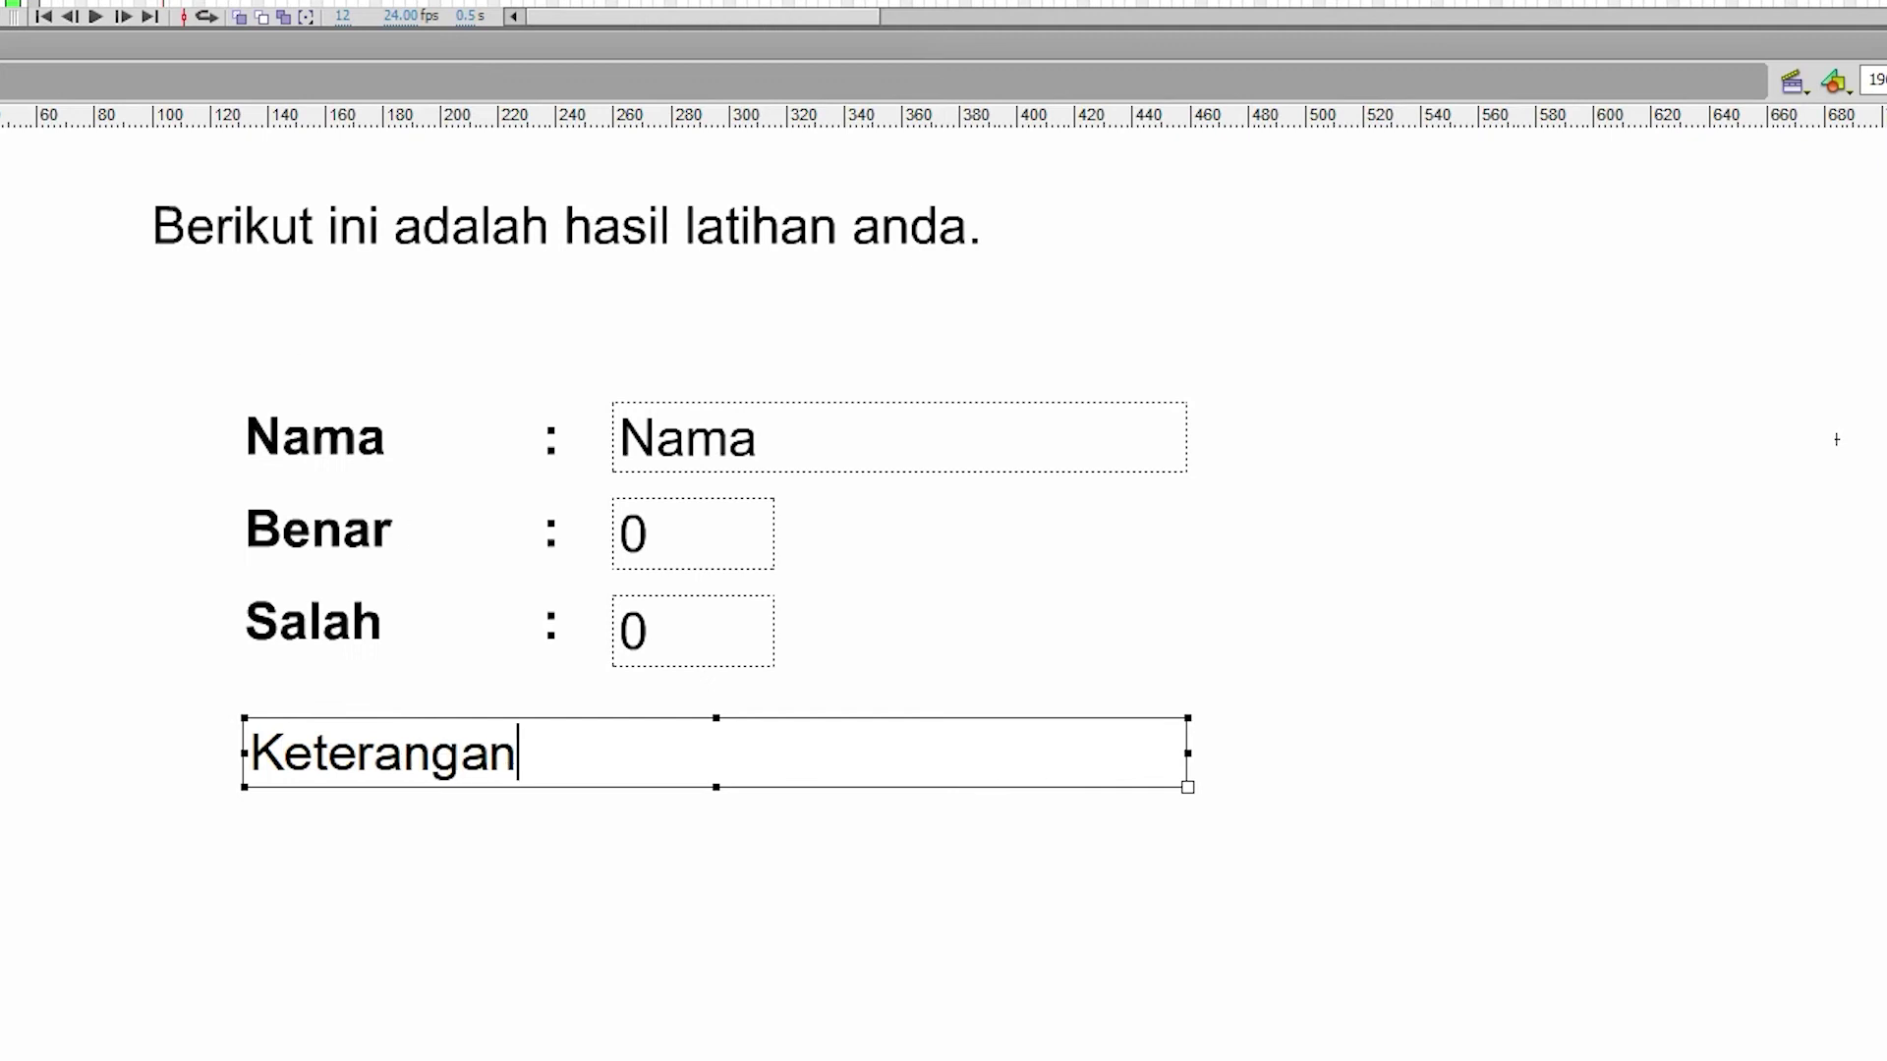
key(Escape)
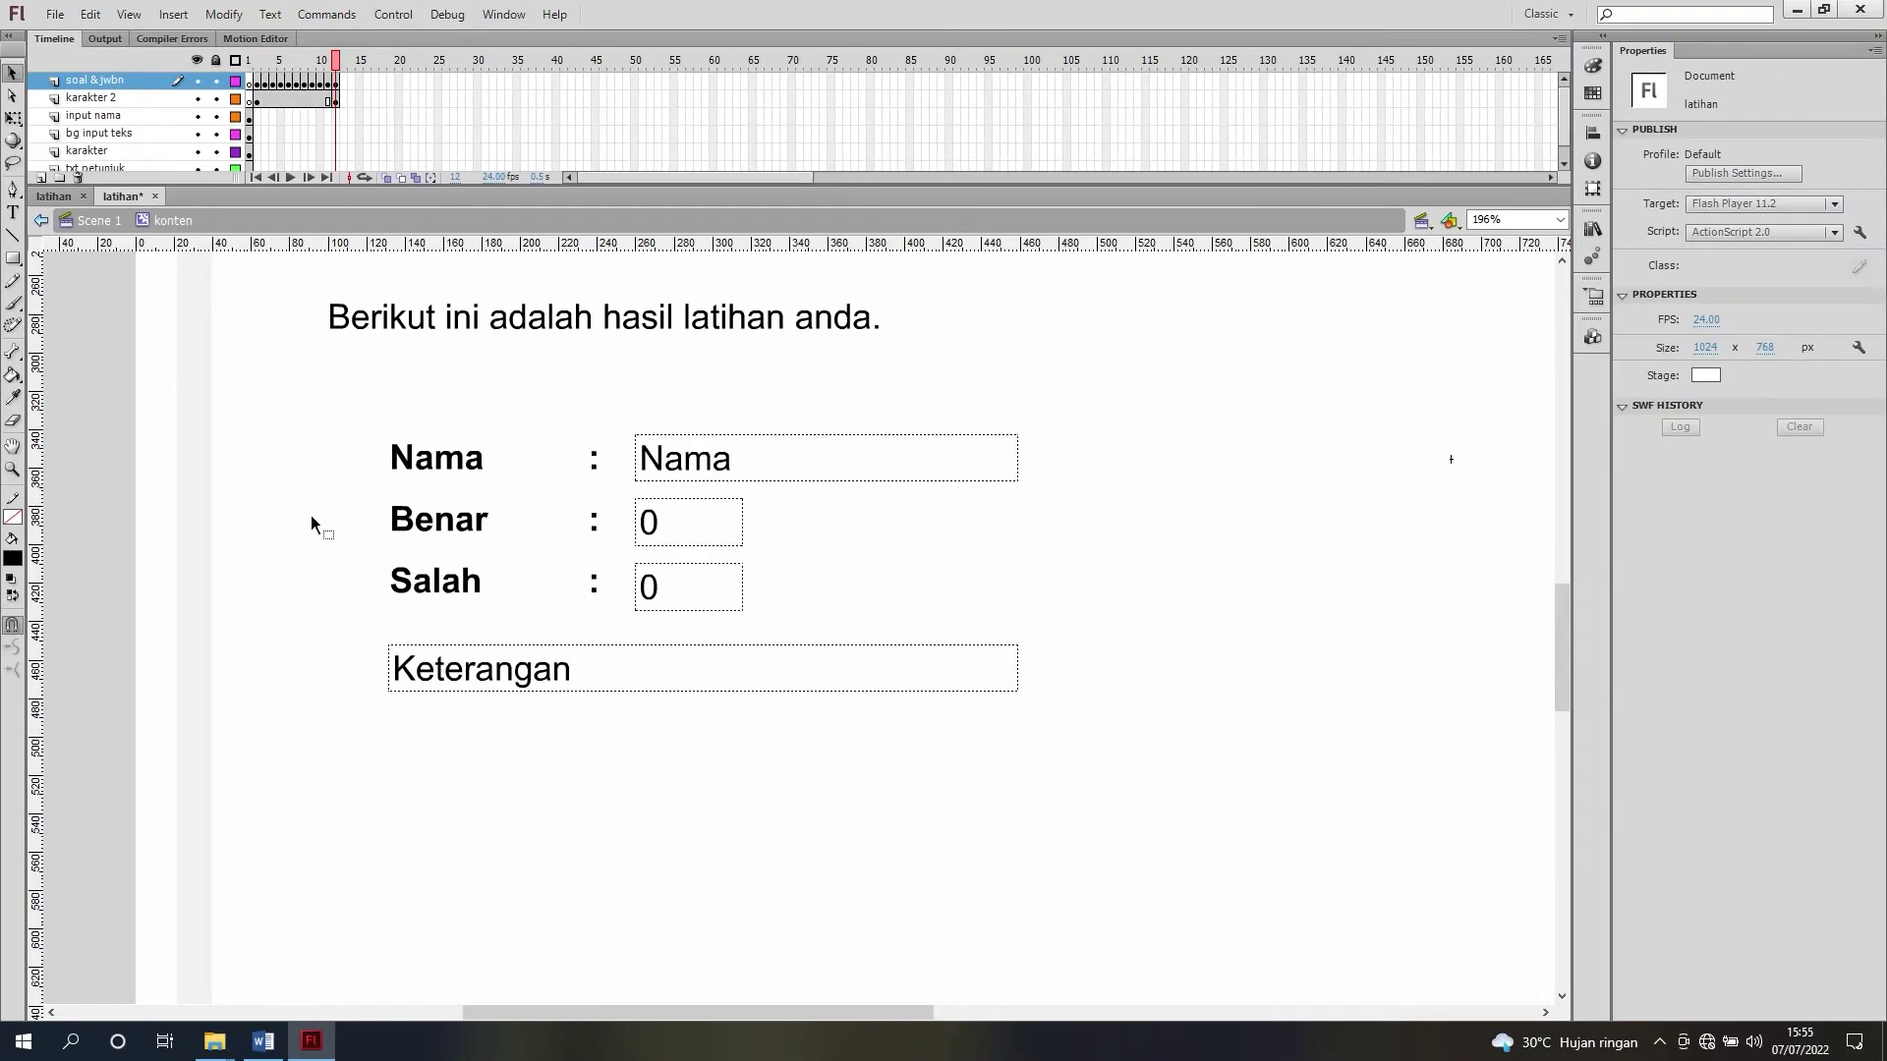
click(105, 447)
Step: Check the layout in the finished latihan file and shift the Nama/Benar/Salah label block 10 px to the left
click(54, 195)
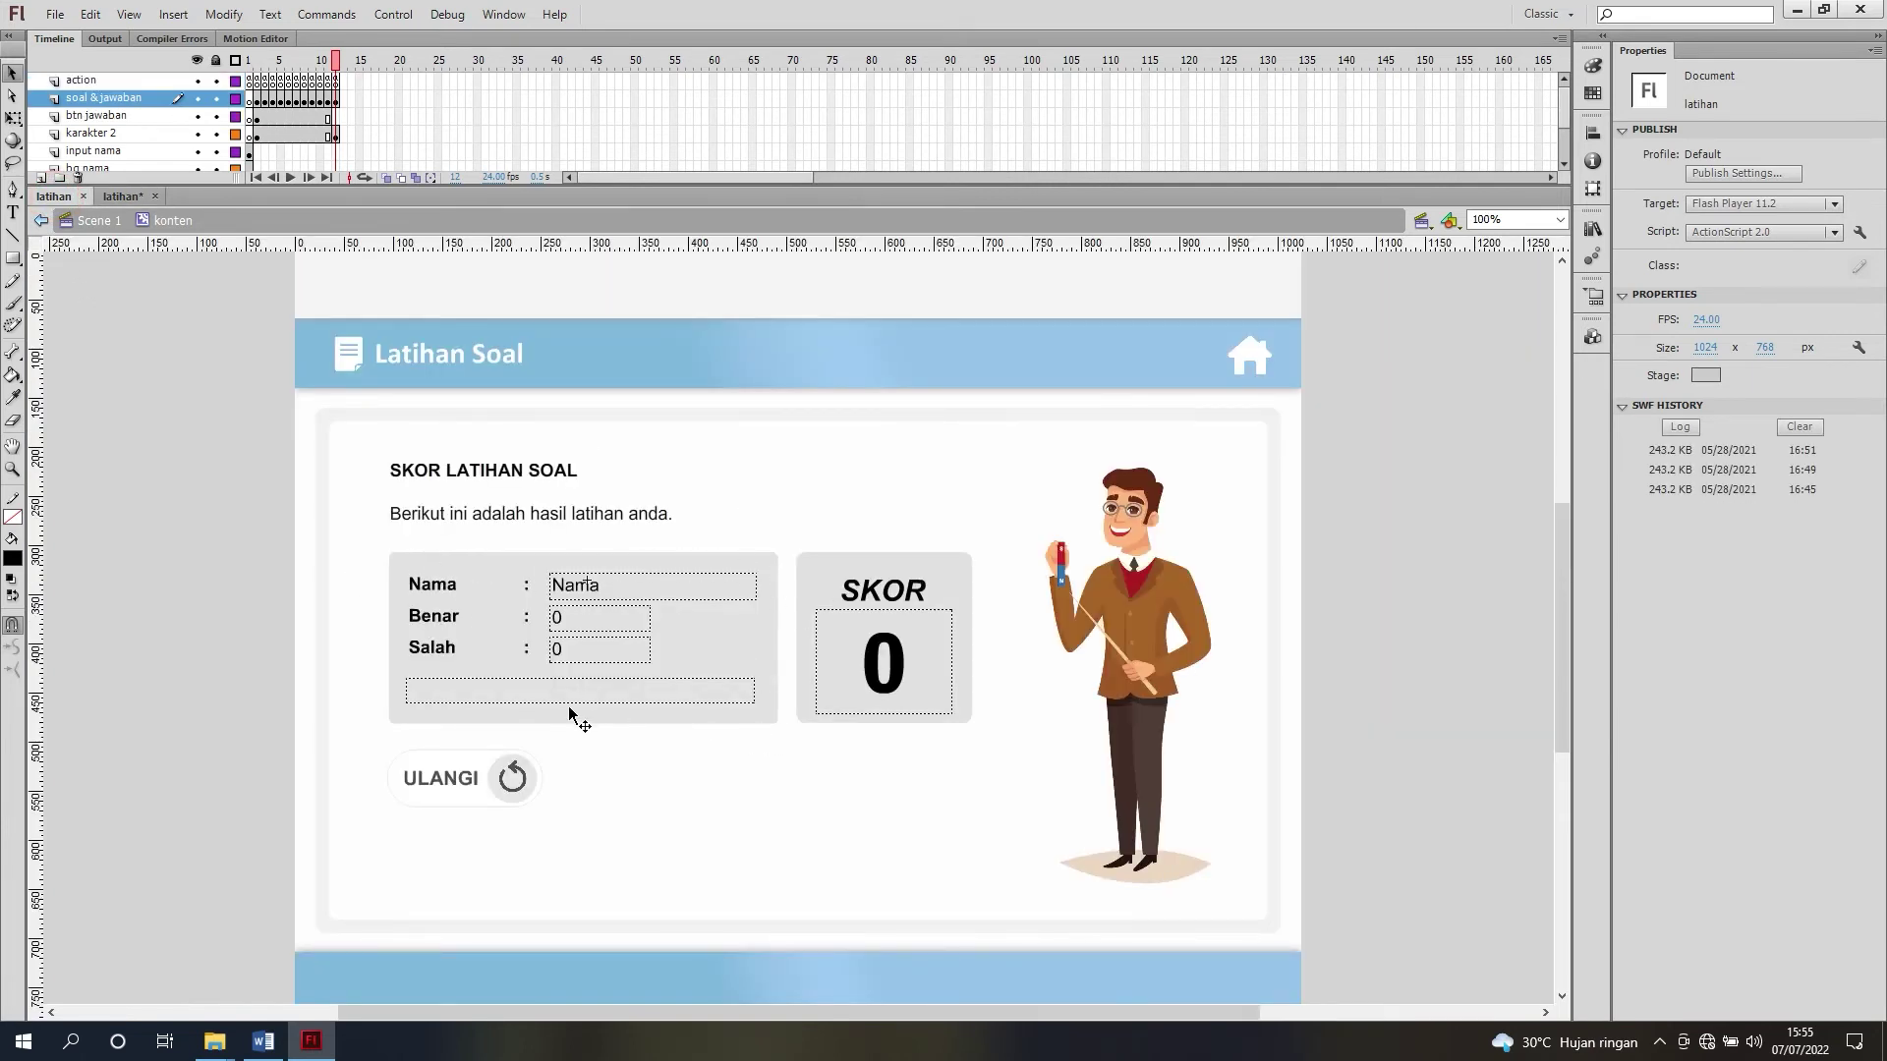
click(124, 196)
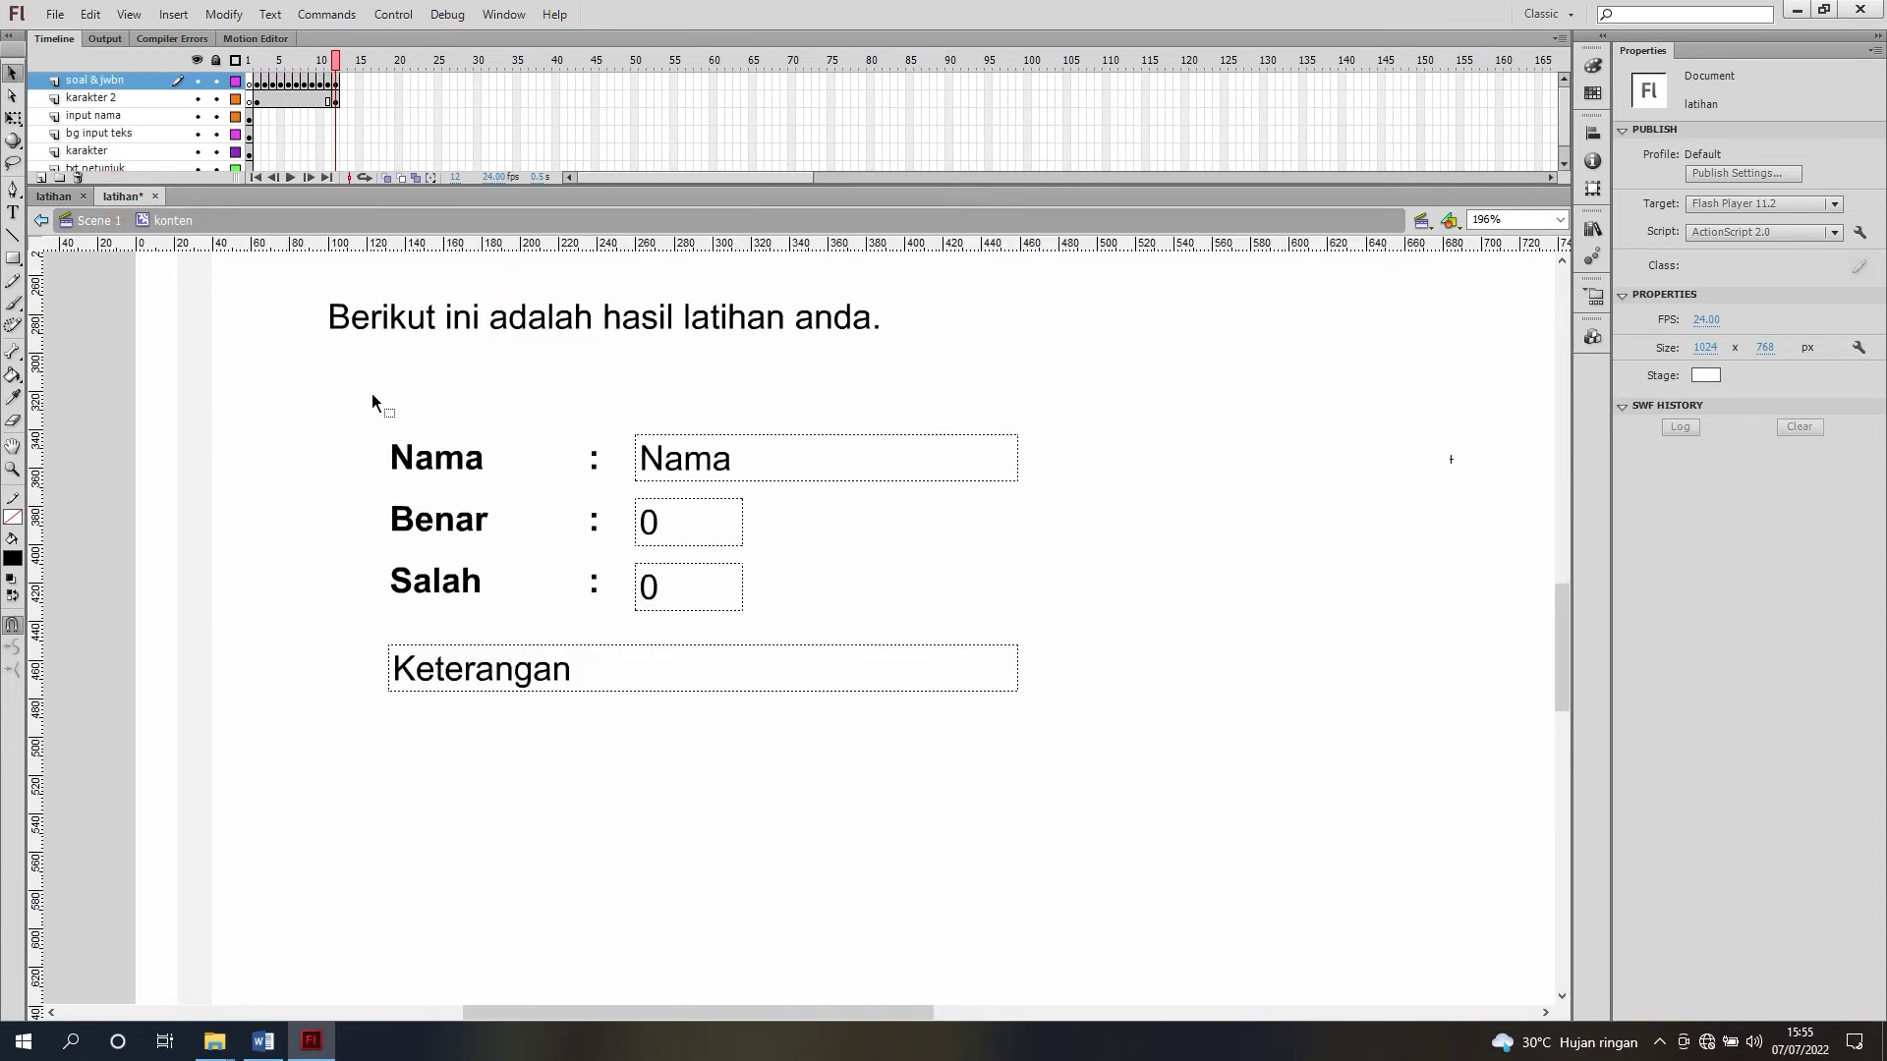
click(414, 472)
key(Left)
key(Left)
key(Left)
key(Left)
key(Left)
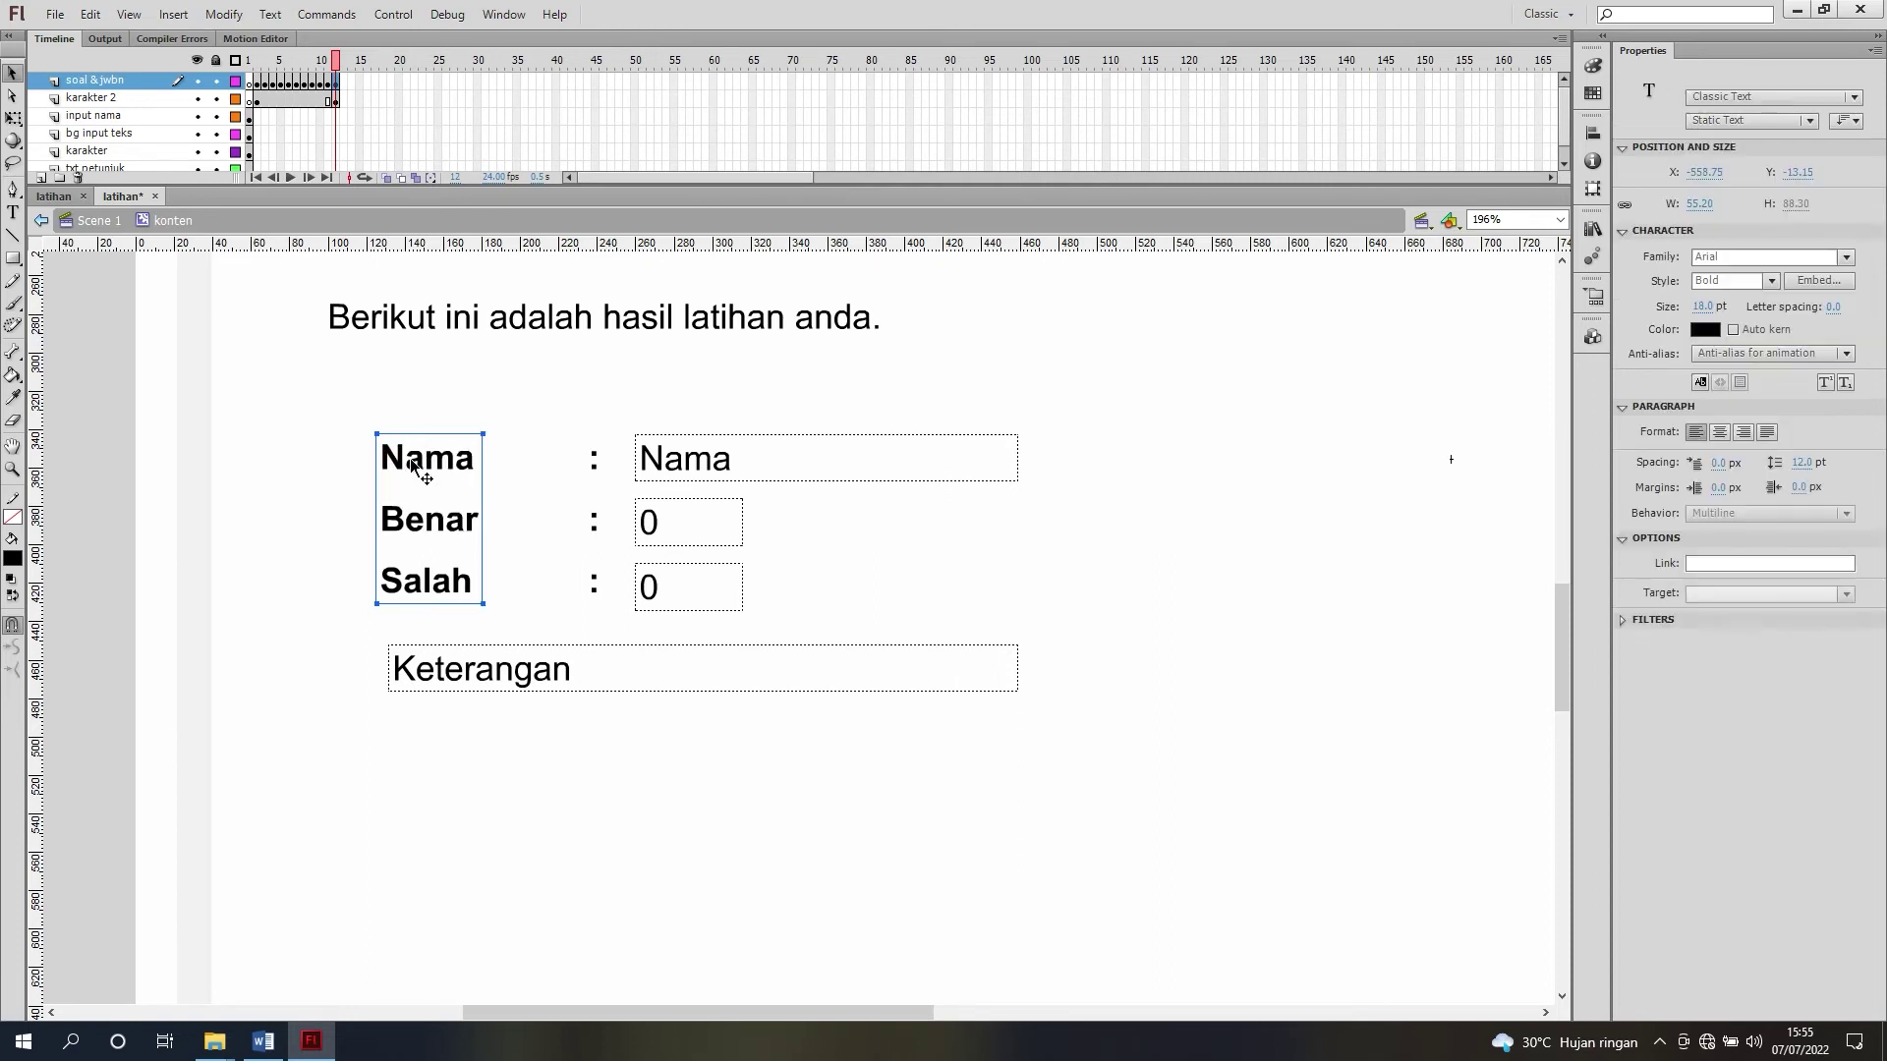
key(Left)
key(Left)
key(Left)
key(Left)
key(Left)
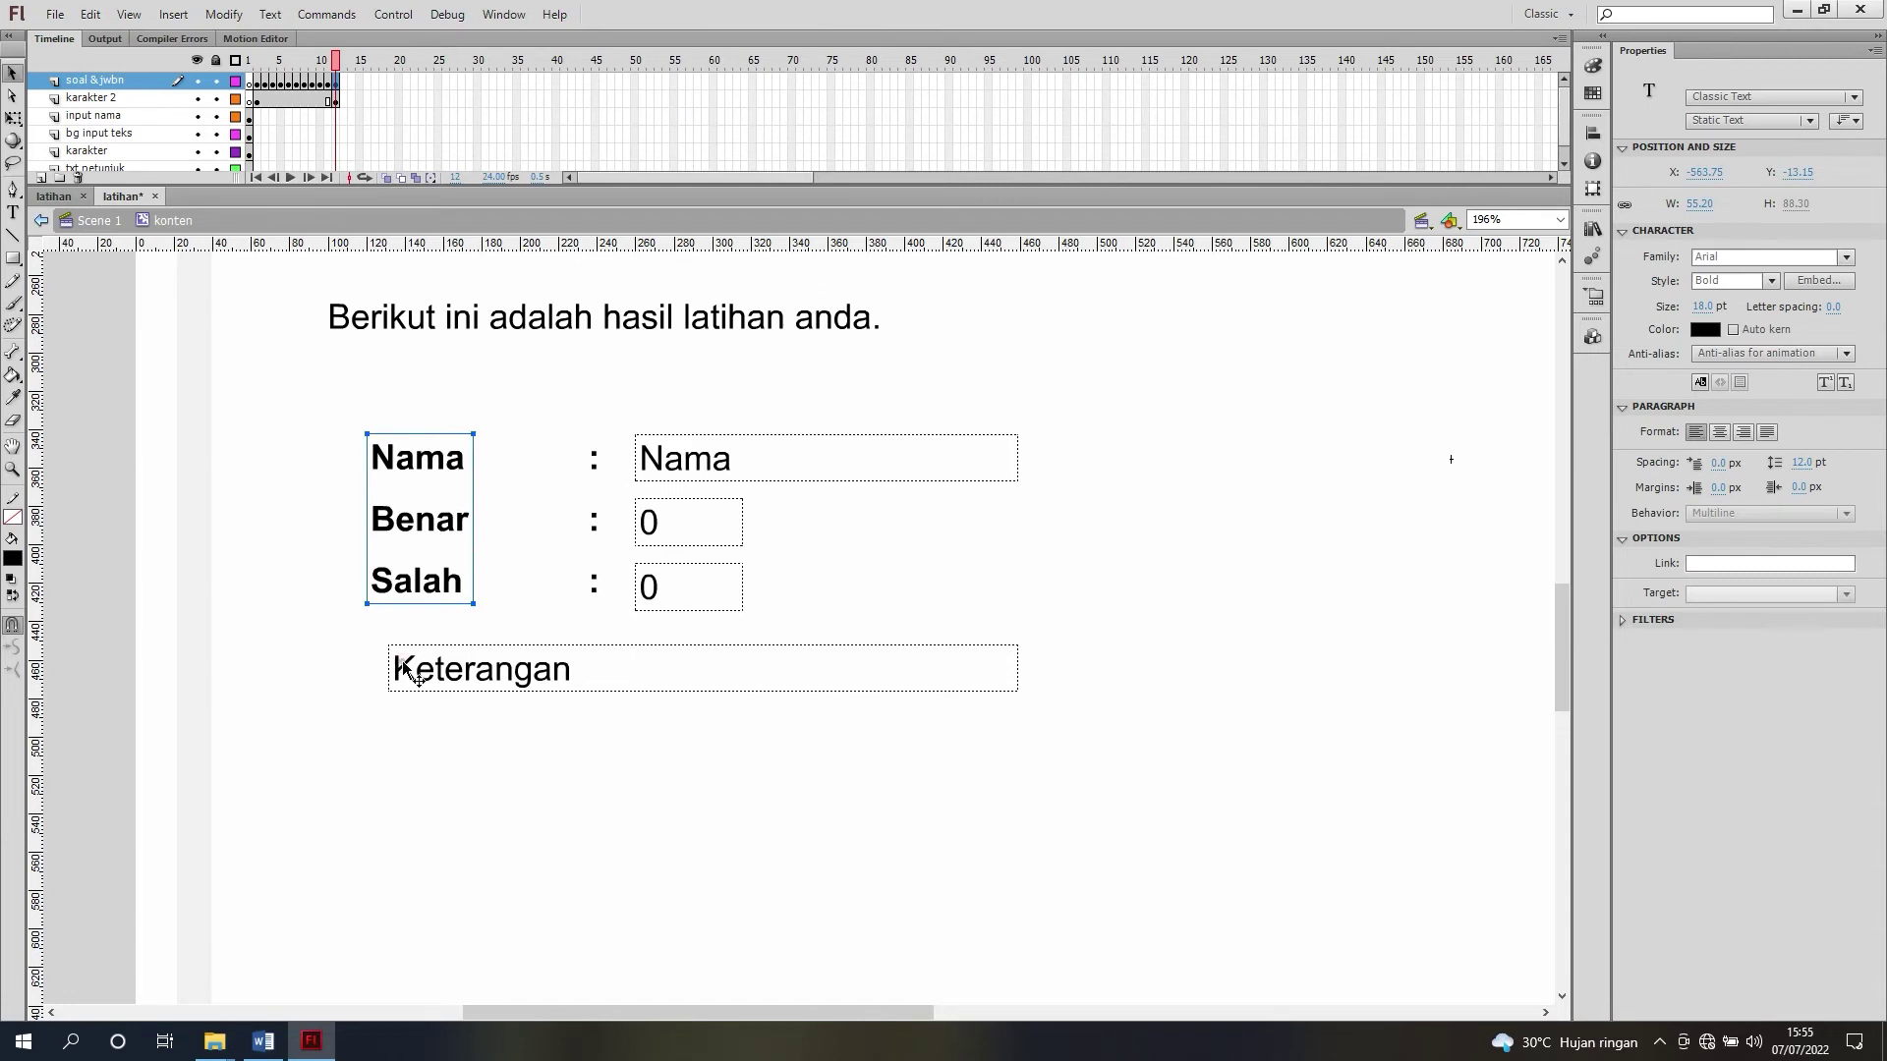
Step: Extend the Keterangan field's left edge by about 11 px and fine-tune the label block to line up with it
click(403, 670)
drag(388, 670, 370, 669)
click(99, 427)
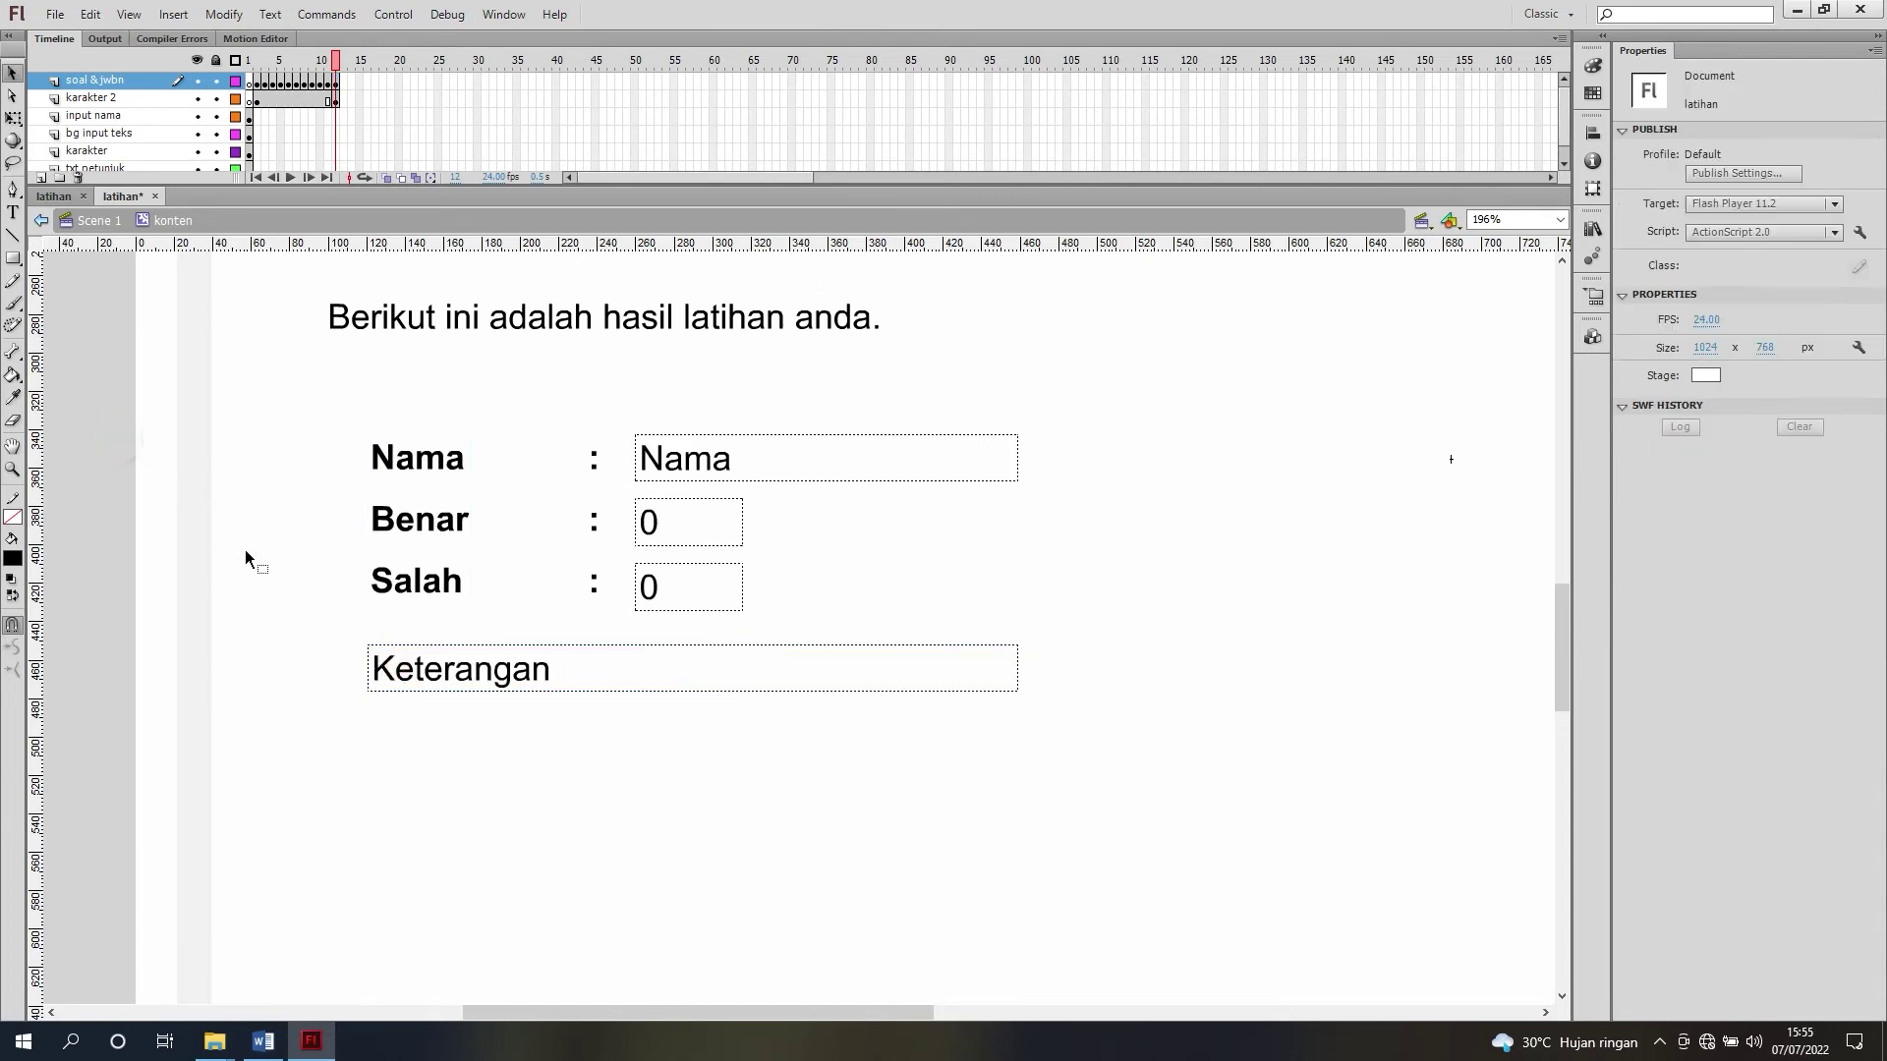
click(398, 470)
drag(398, 470, 397, 470)
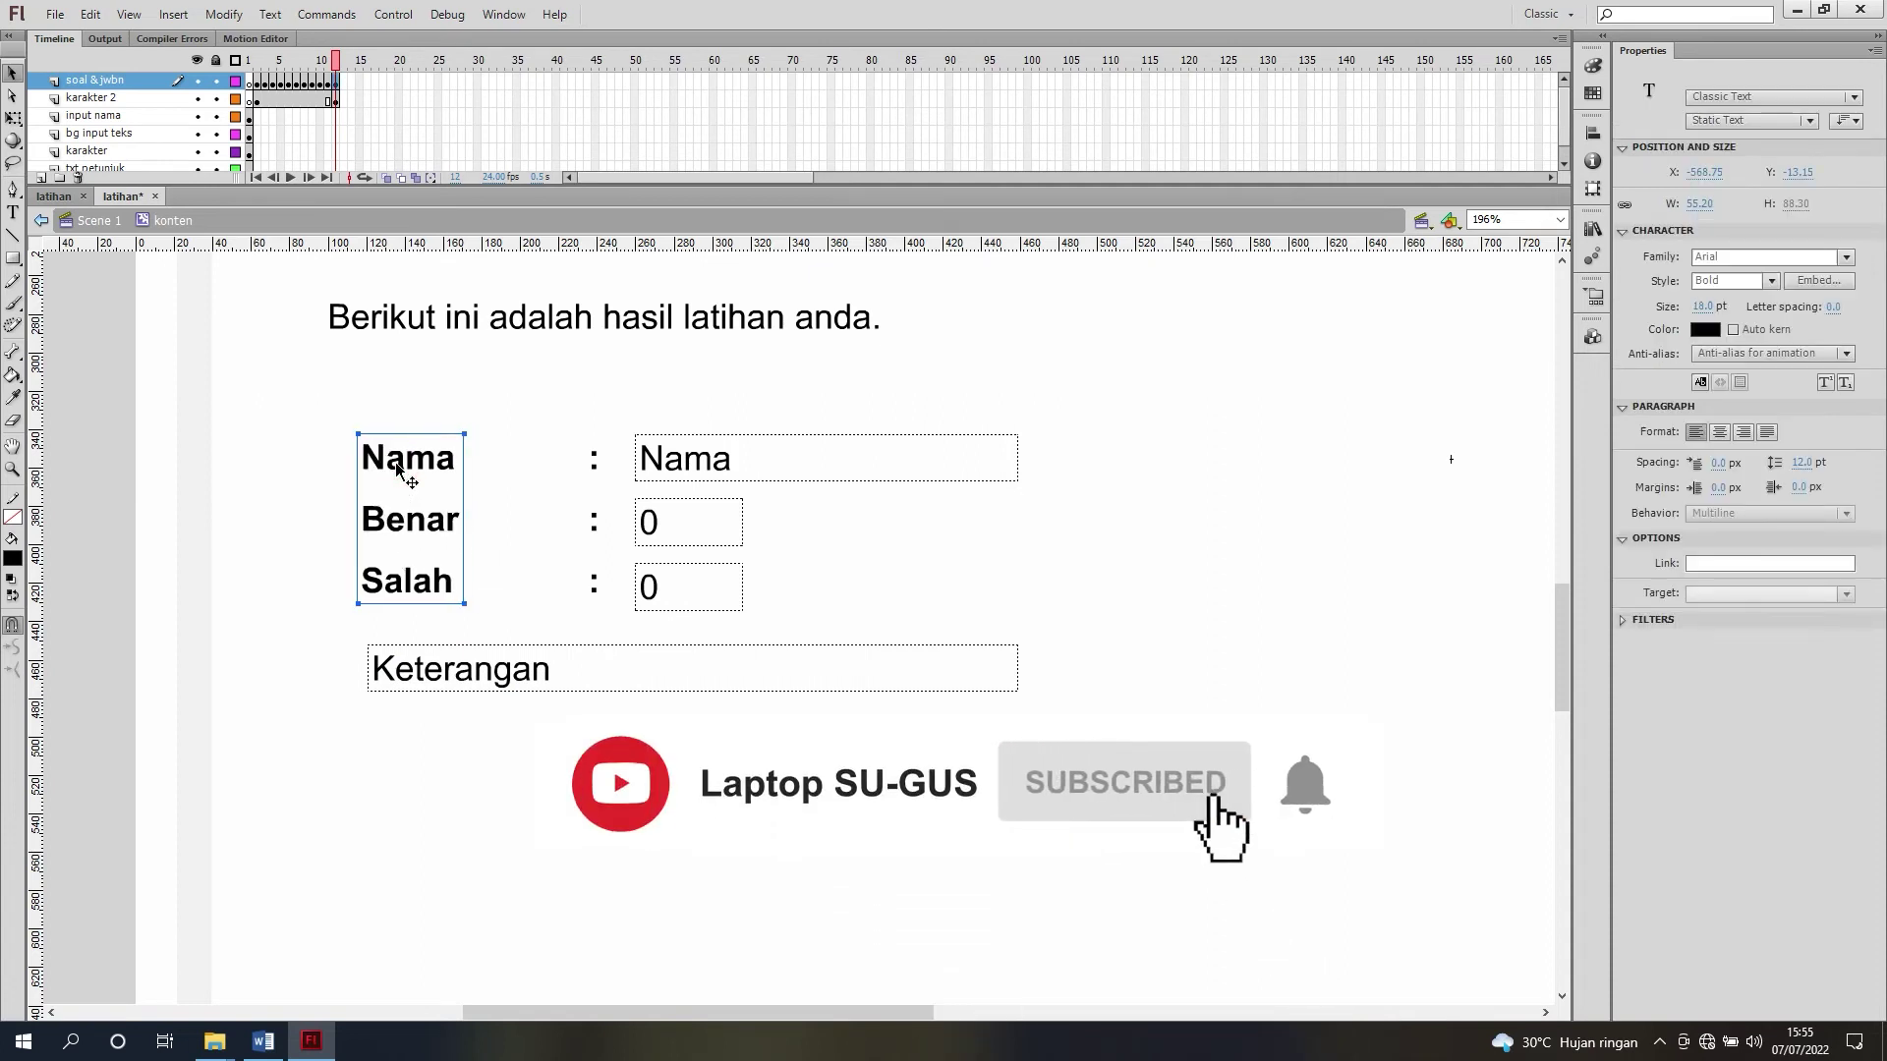
click(92, 409)
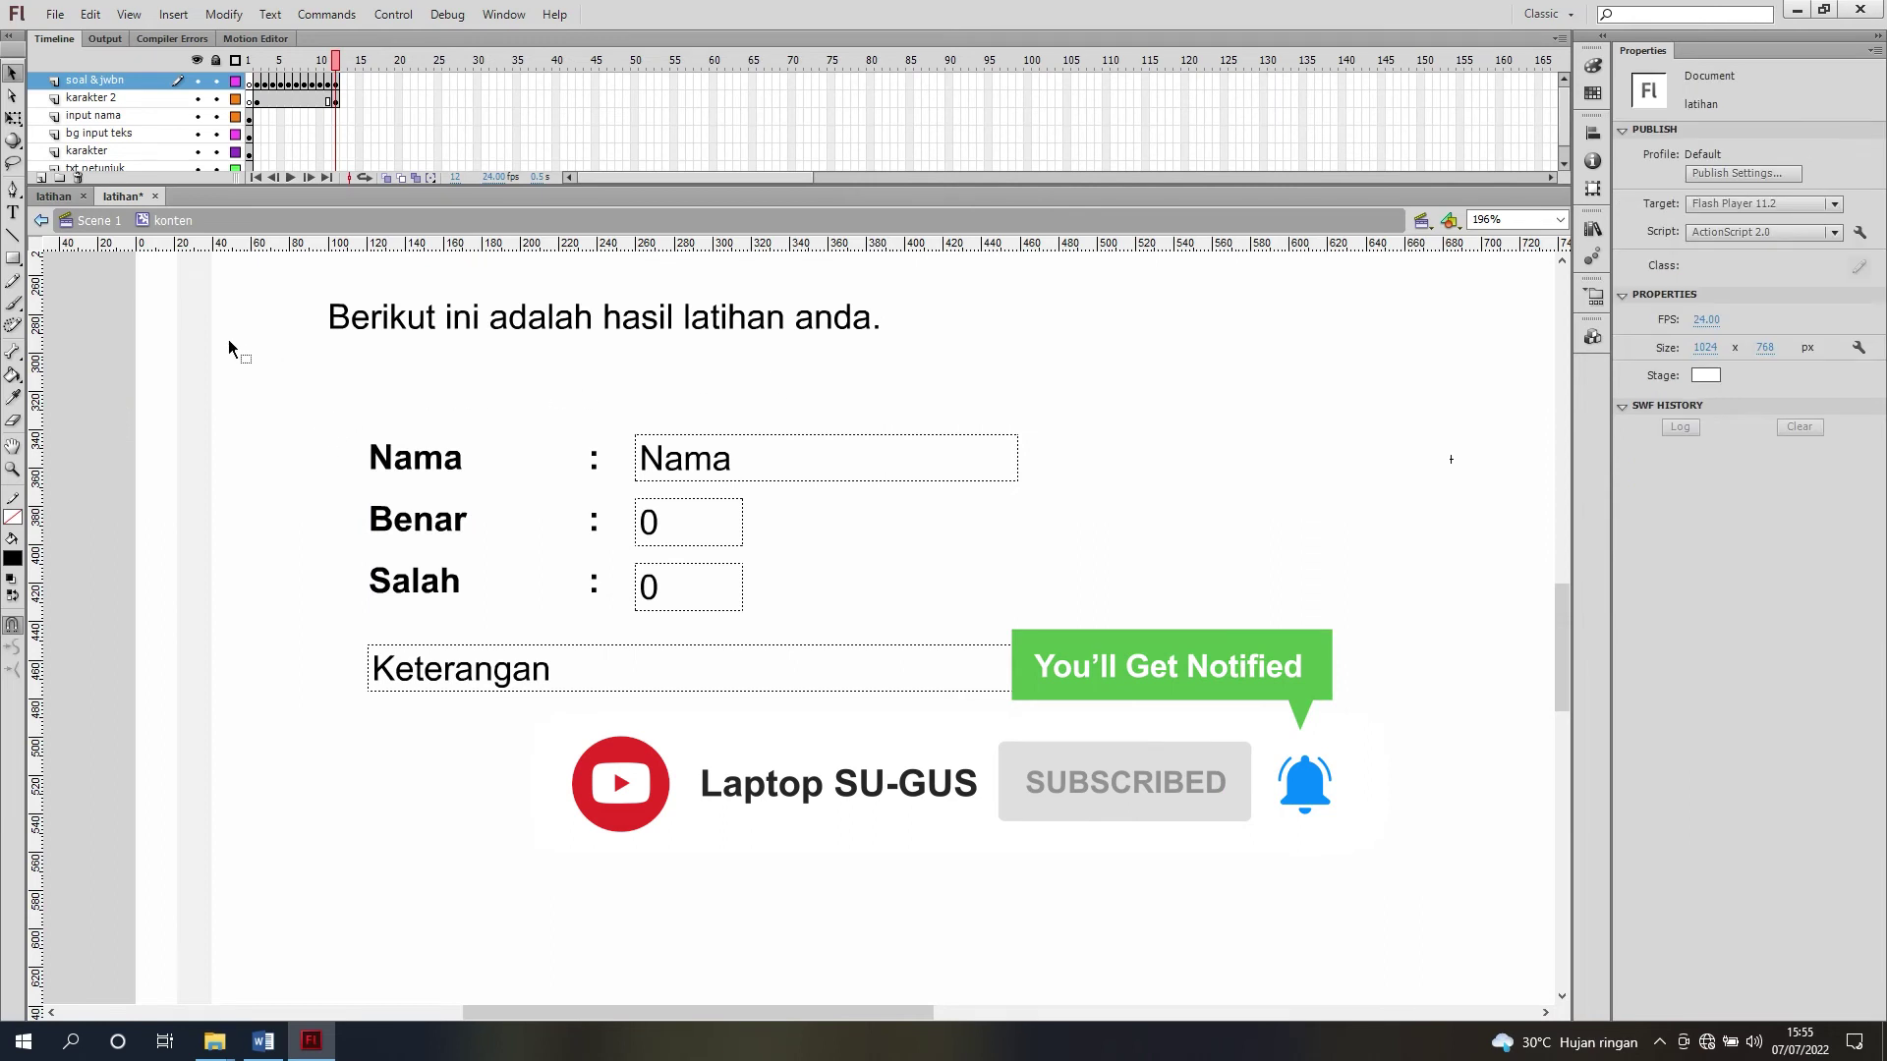
Step: Draw a rounded rectangle about 378 by 172 px with #E5E5E5 fill and no stroke behind the score labels and fields
click(13, 258)
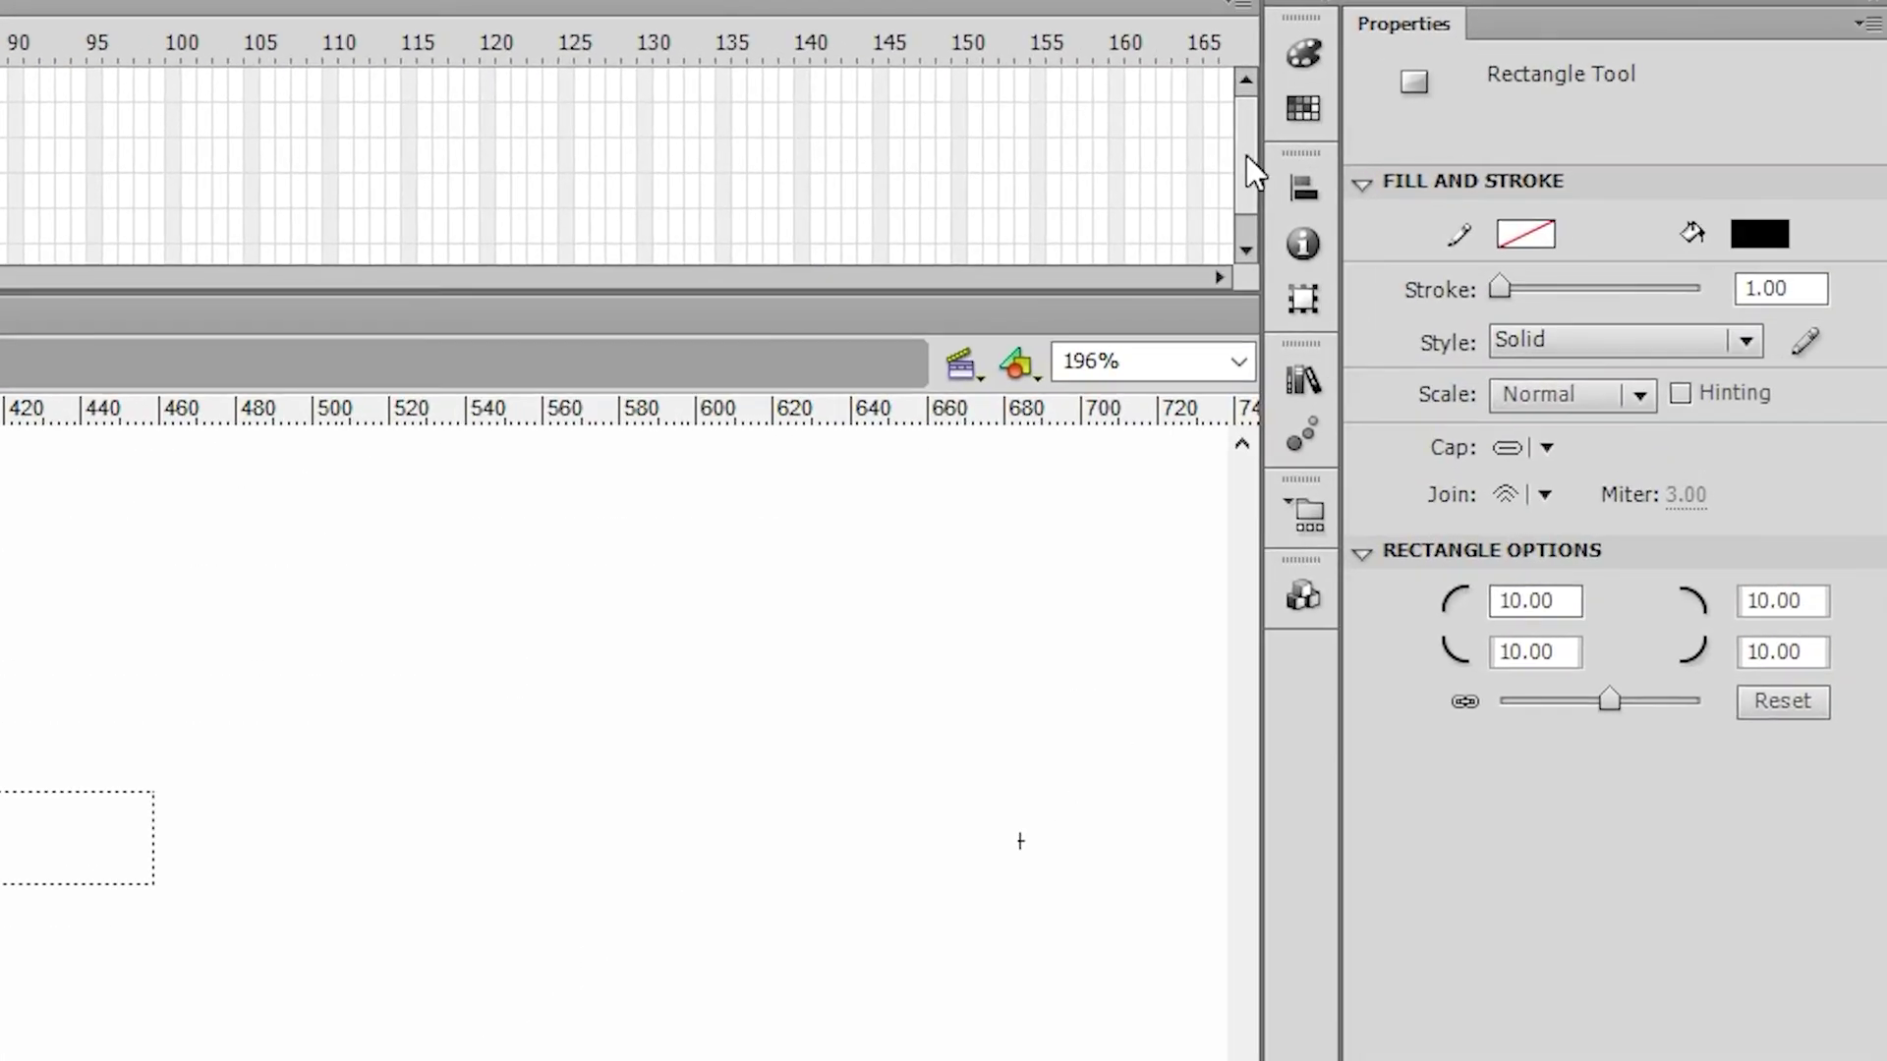
drag(1563, 116, 1578, 156)
click(1759, 236)
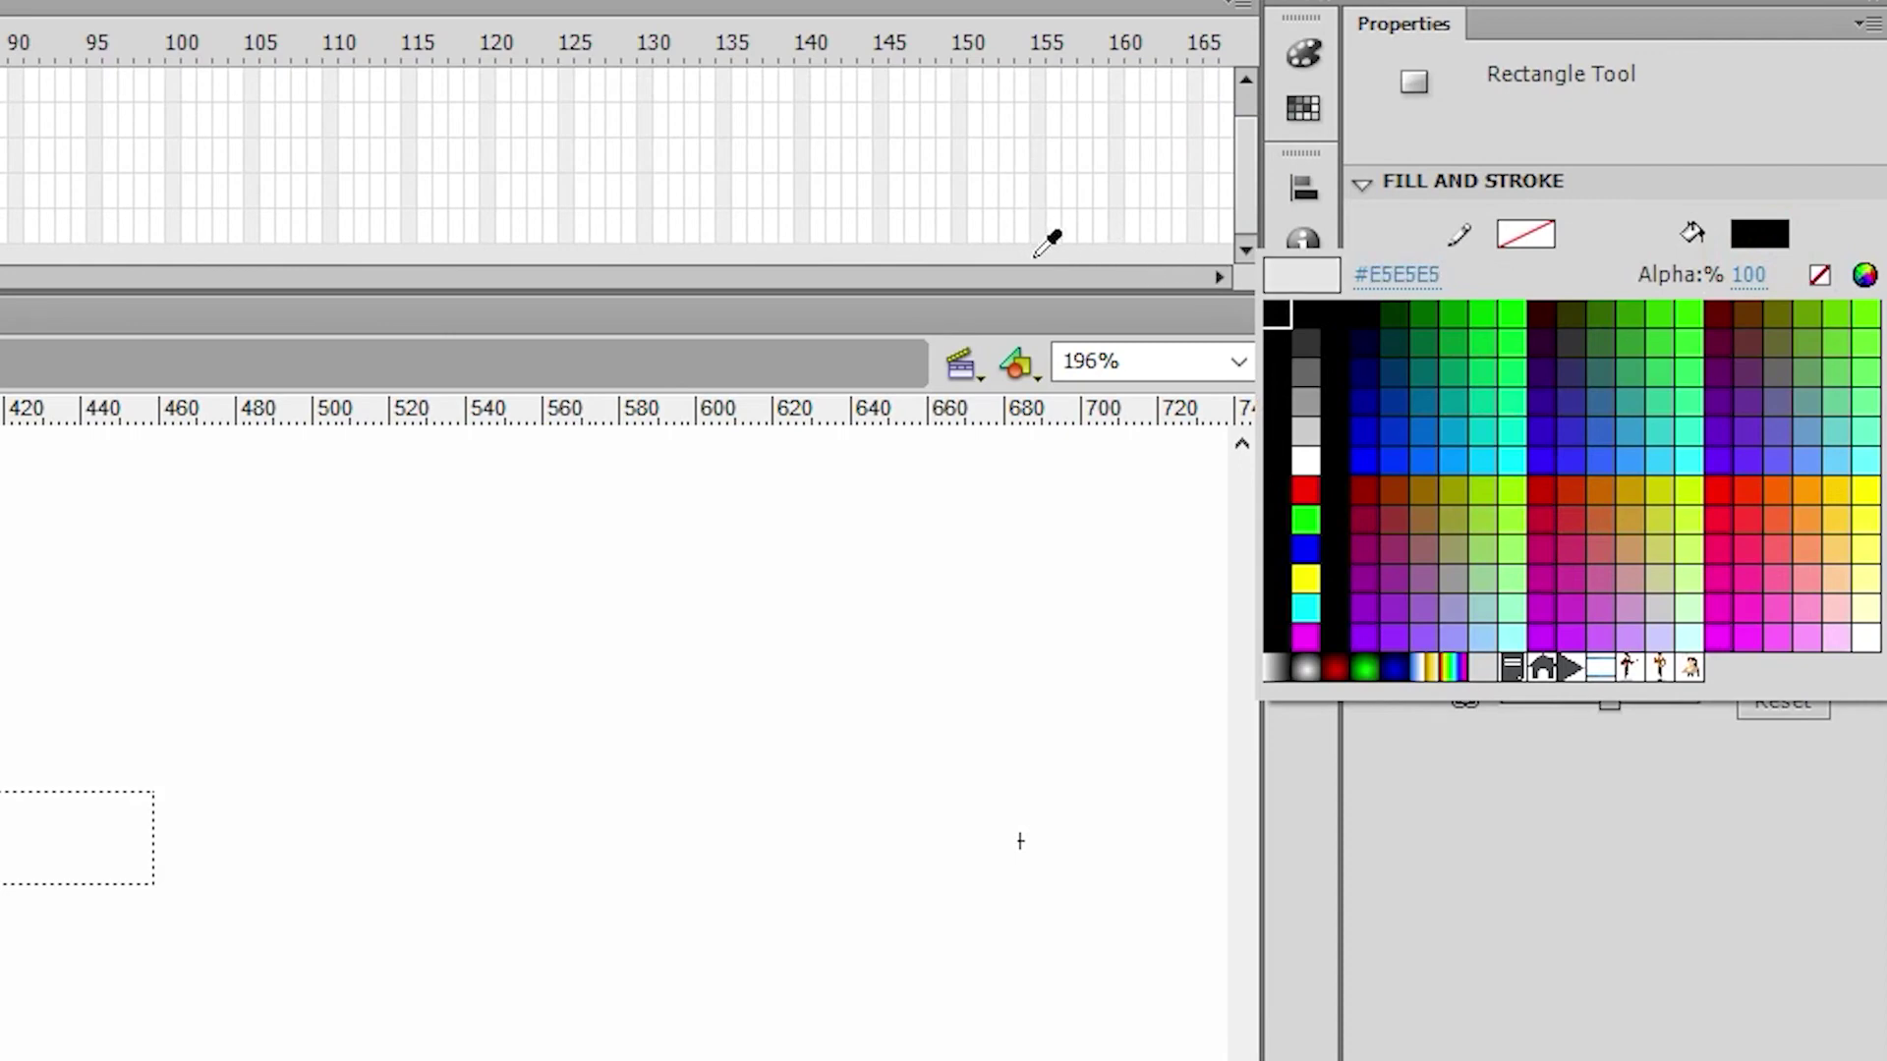
click(1034, 255)
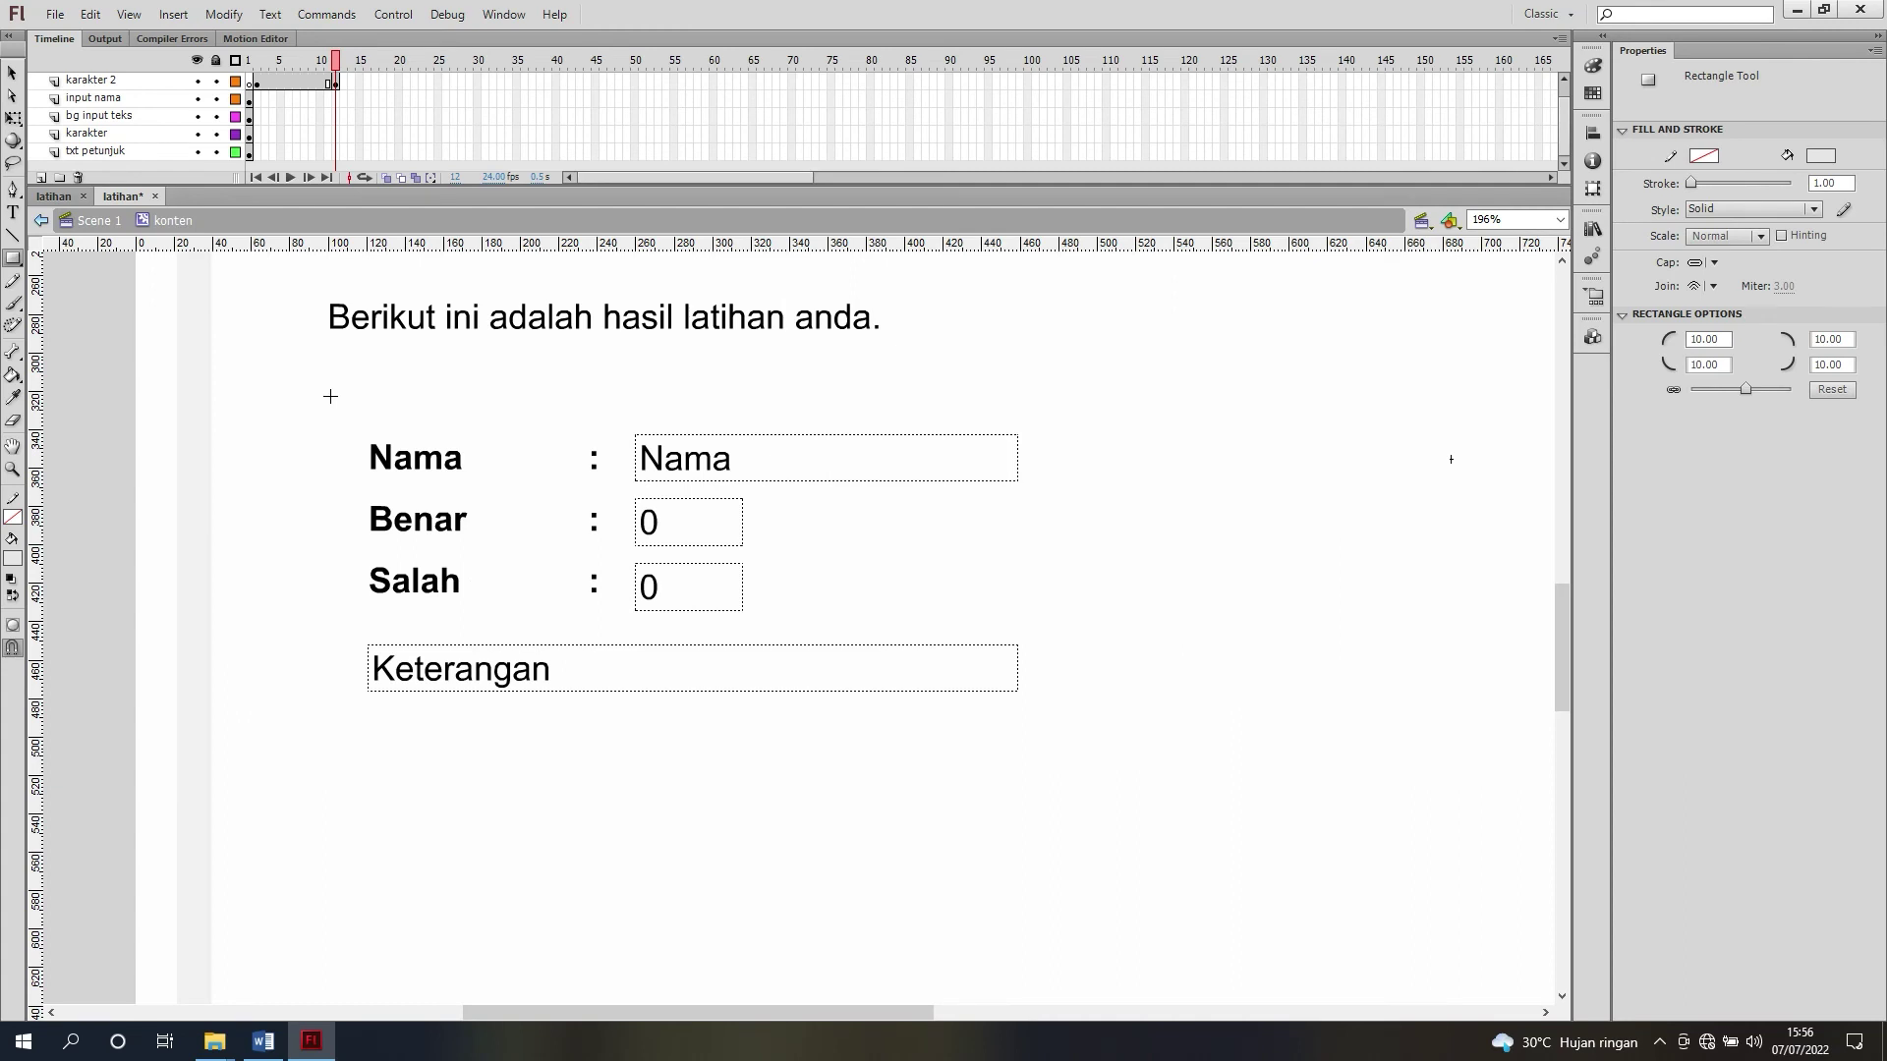
drag(329, 397, 1057, 728)
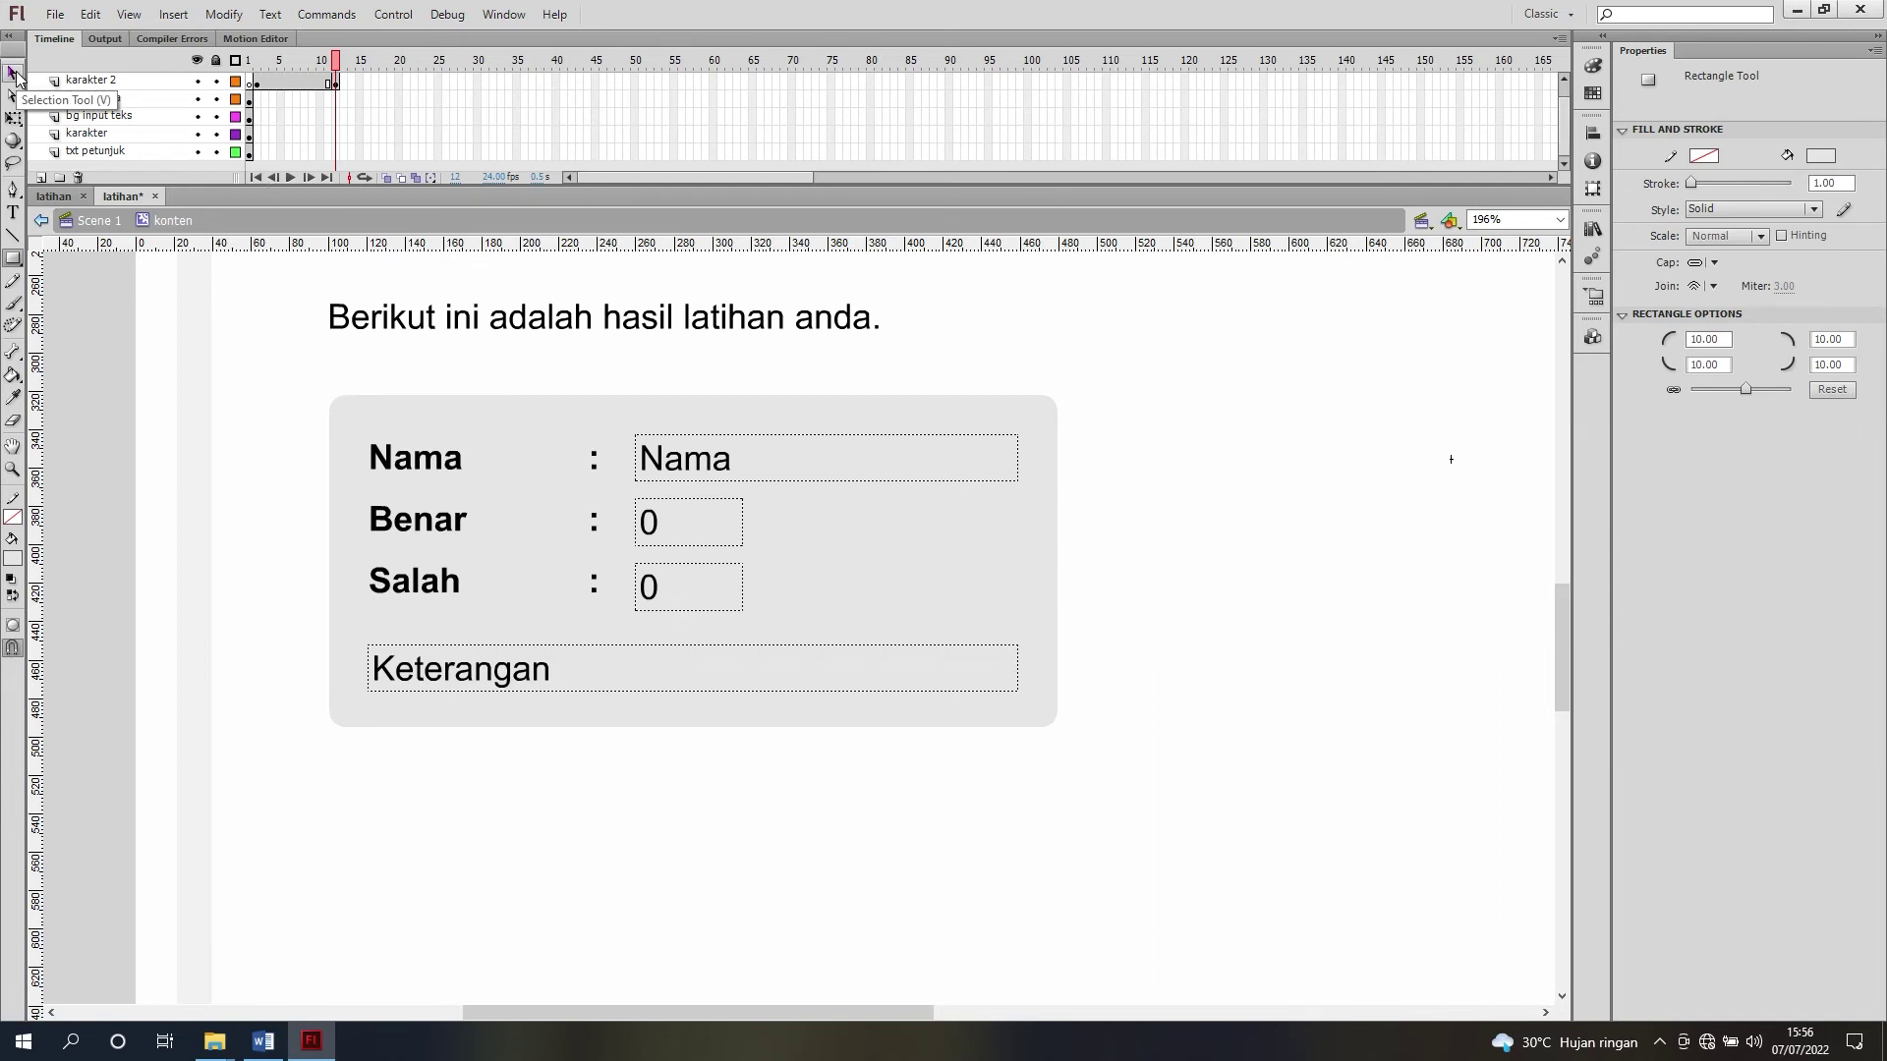
key(ctrl+alt+v)
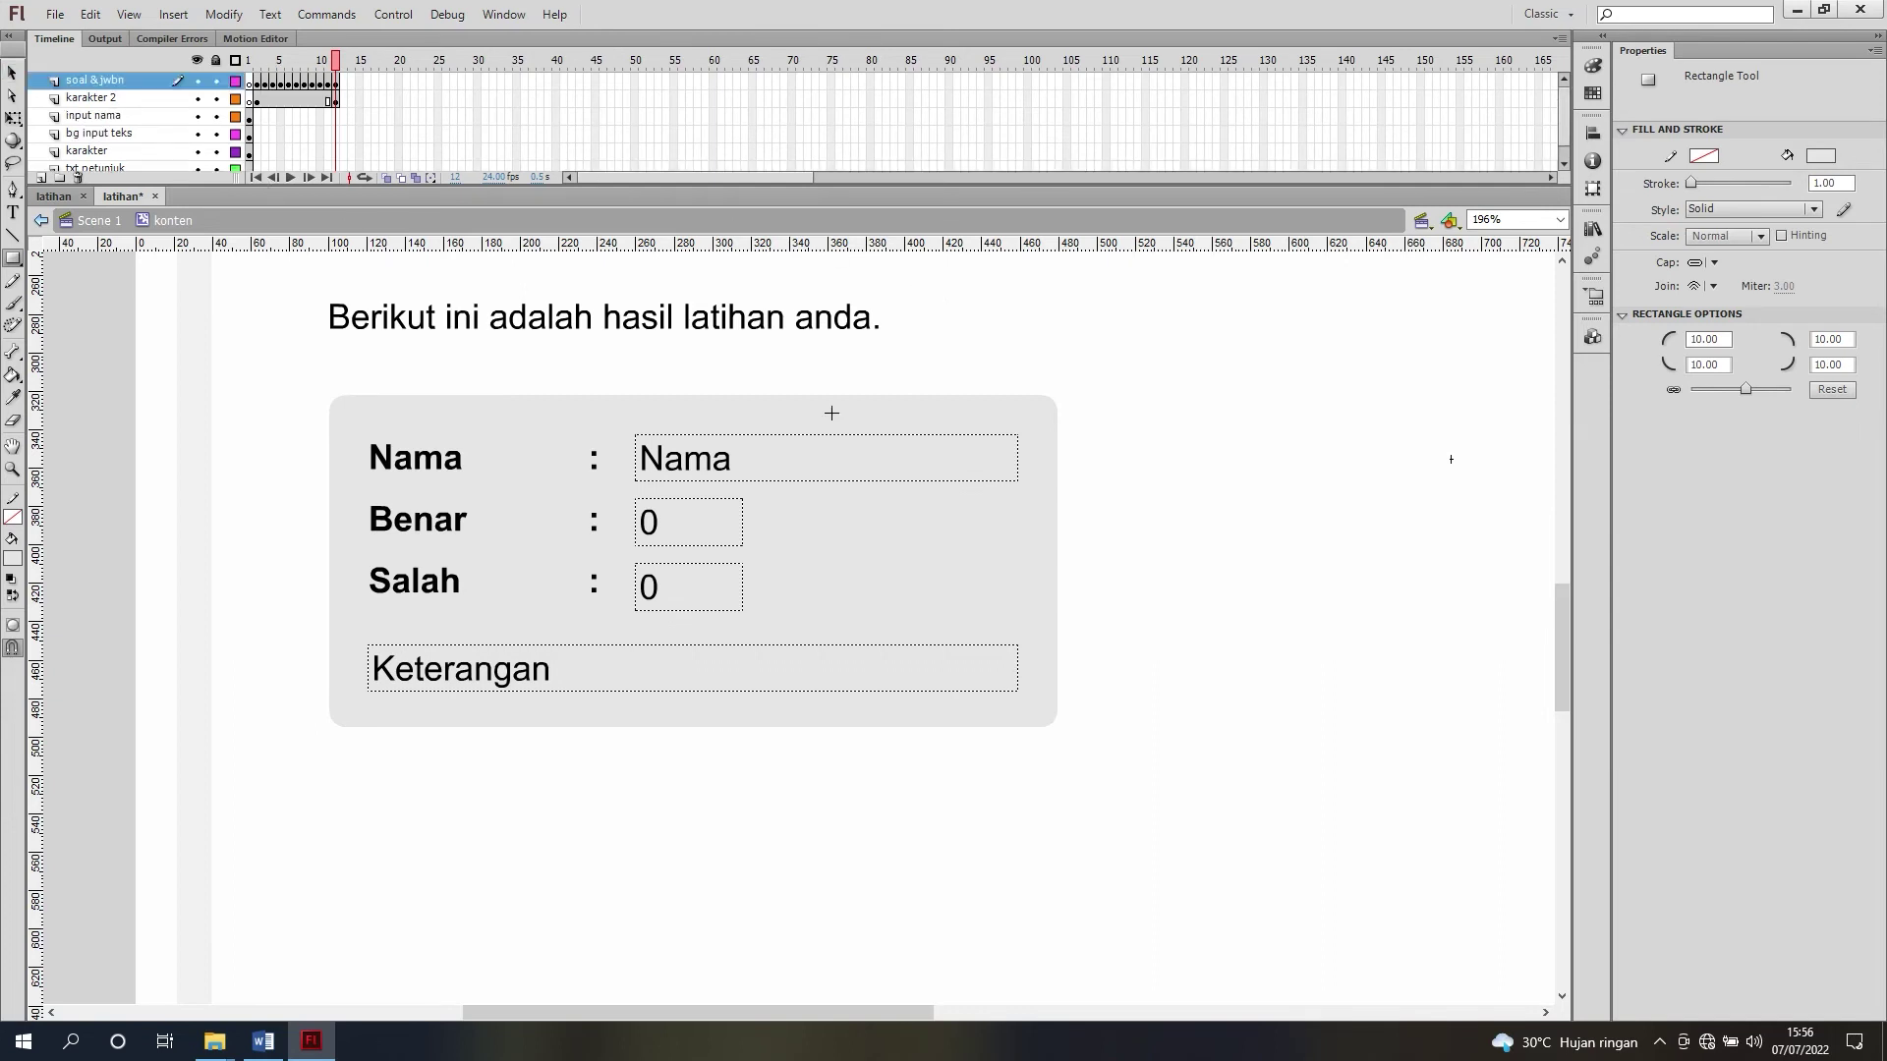
click(12, 72)
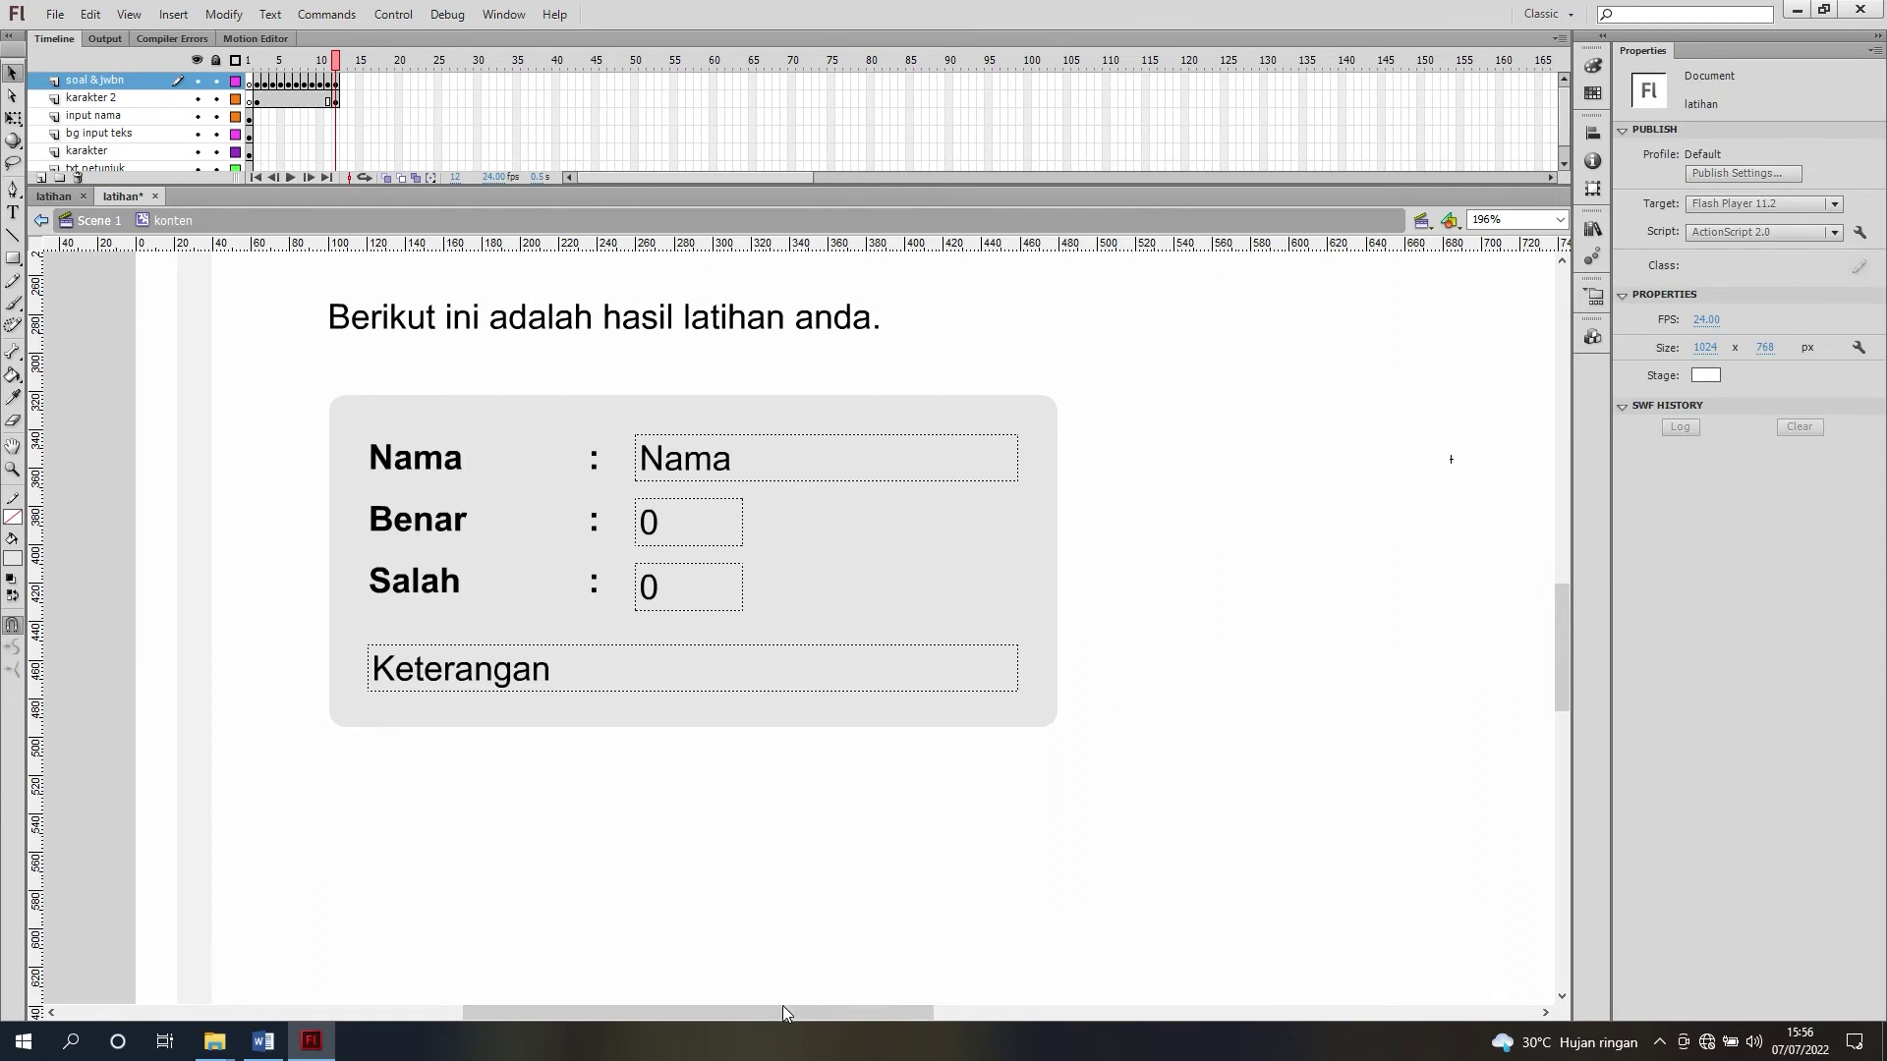
Step: Add a static text label "SKOR" between the grey score panel and the teacher character, and colour it black
drag(782, 1011, 843, 1022)
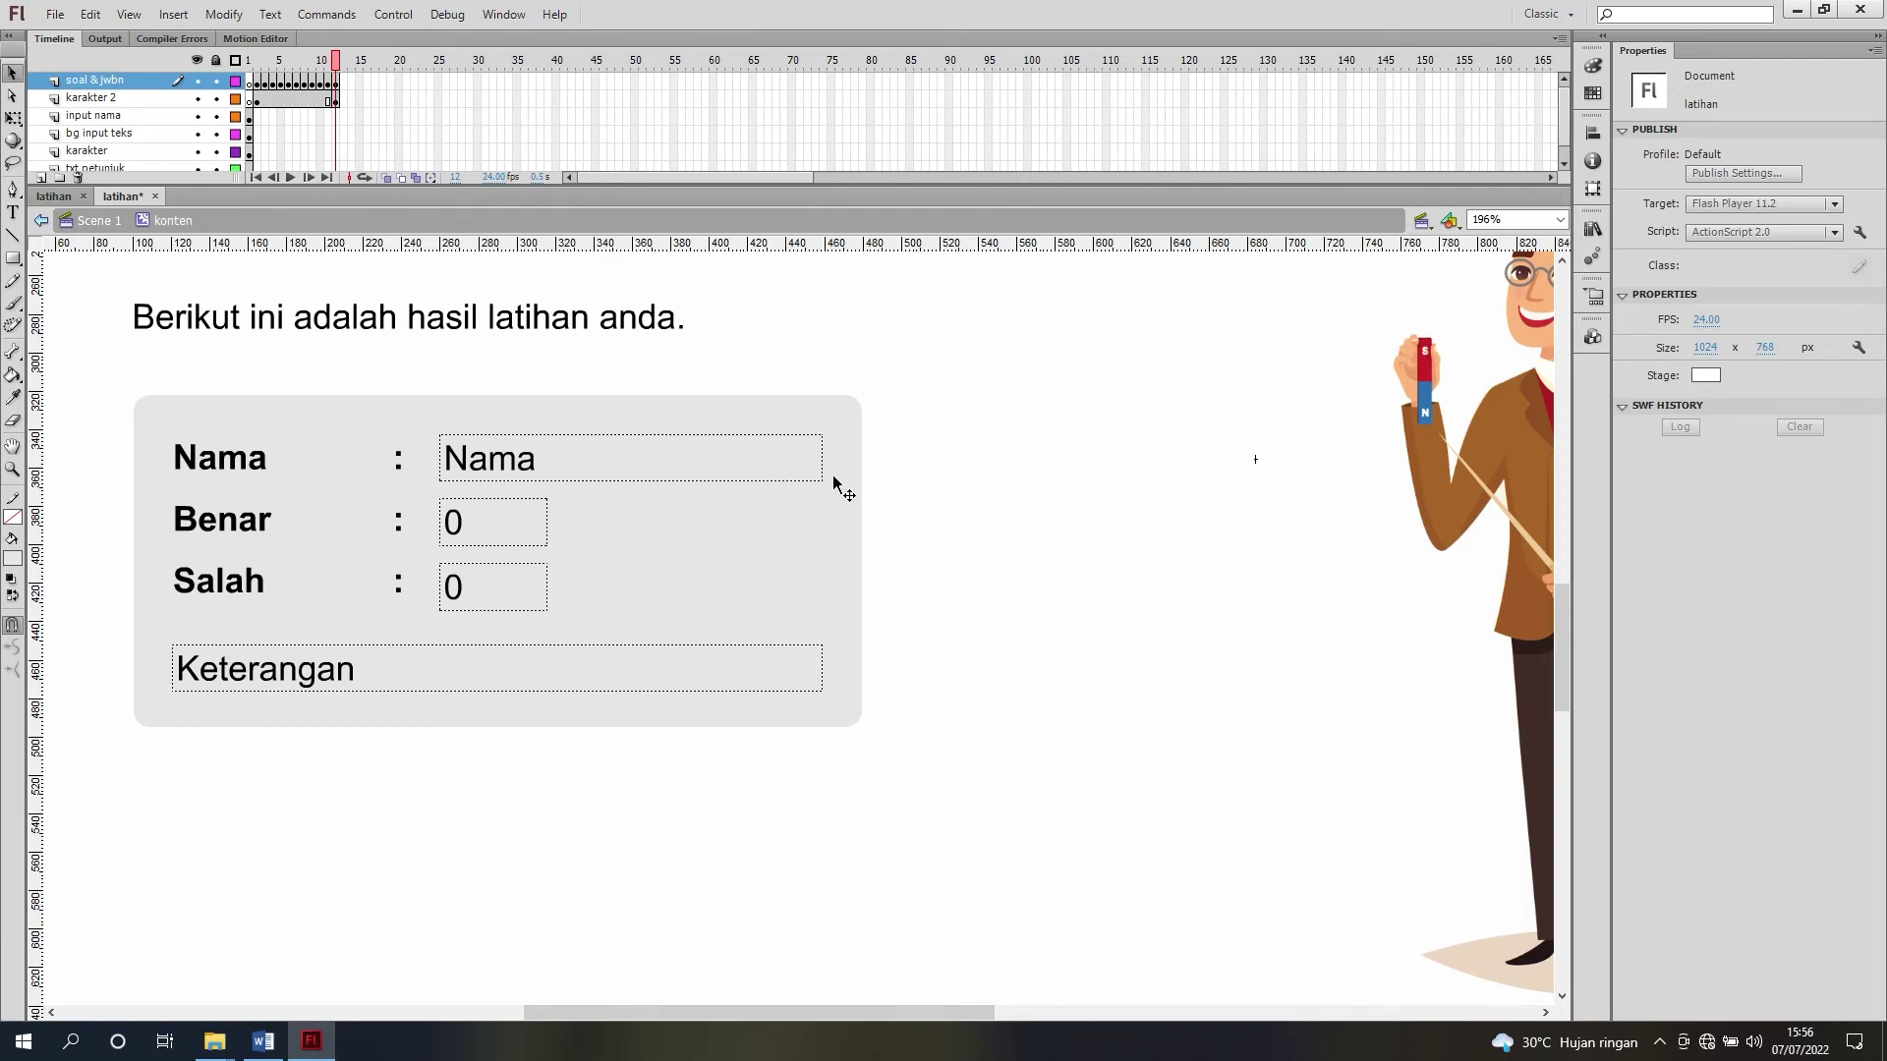
key(t)
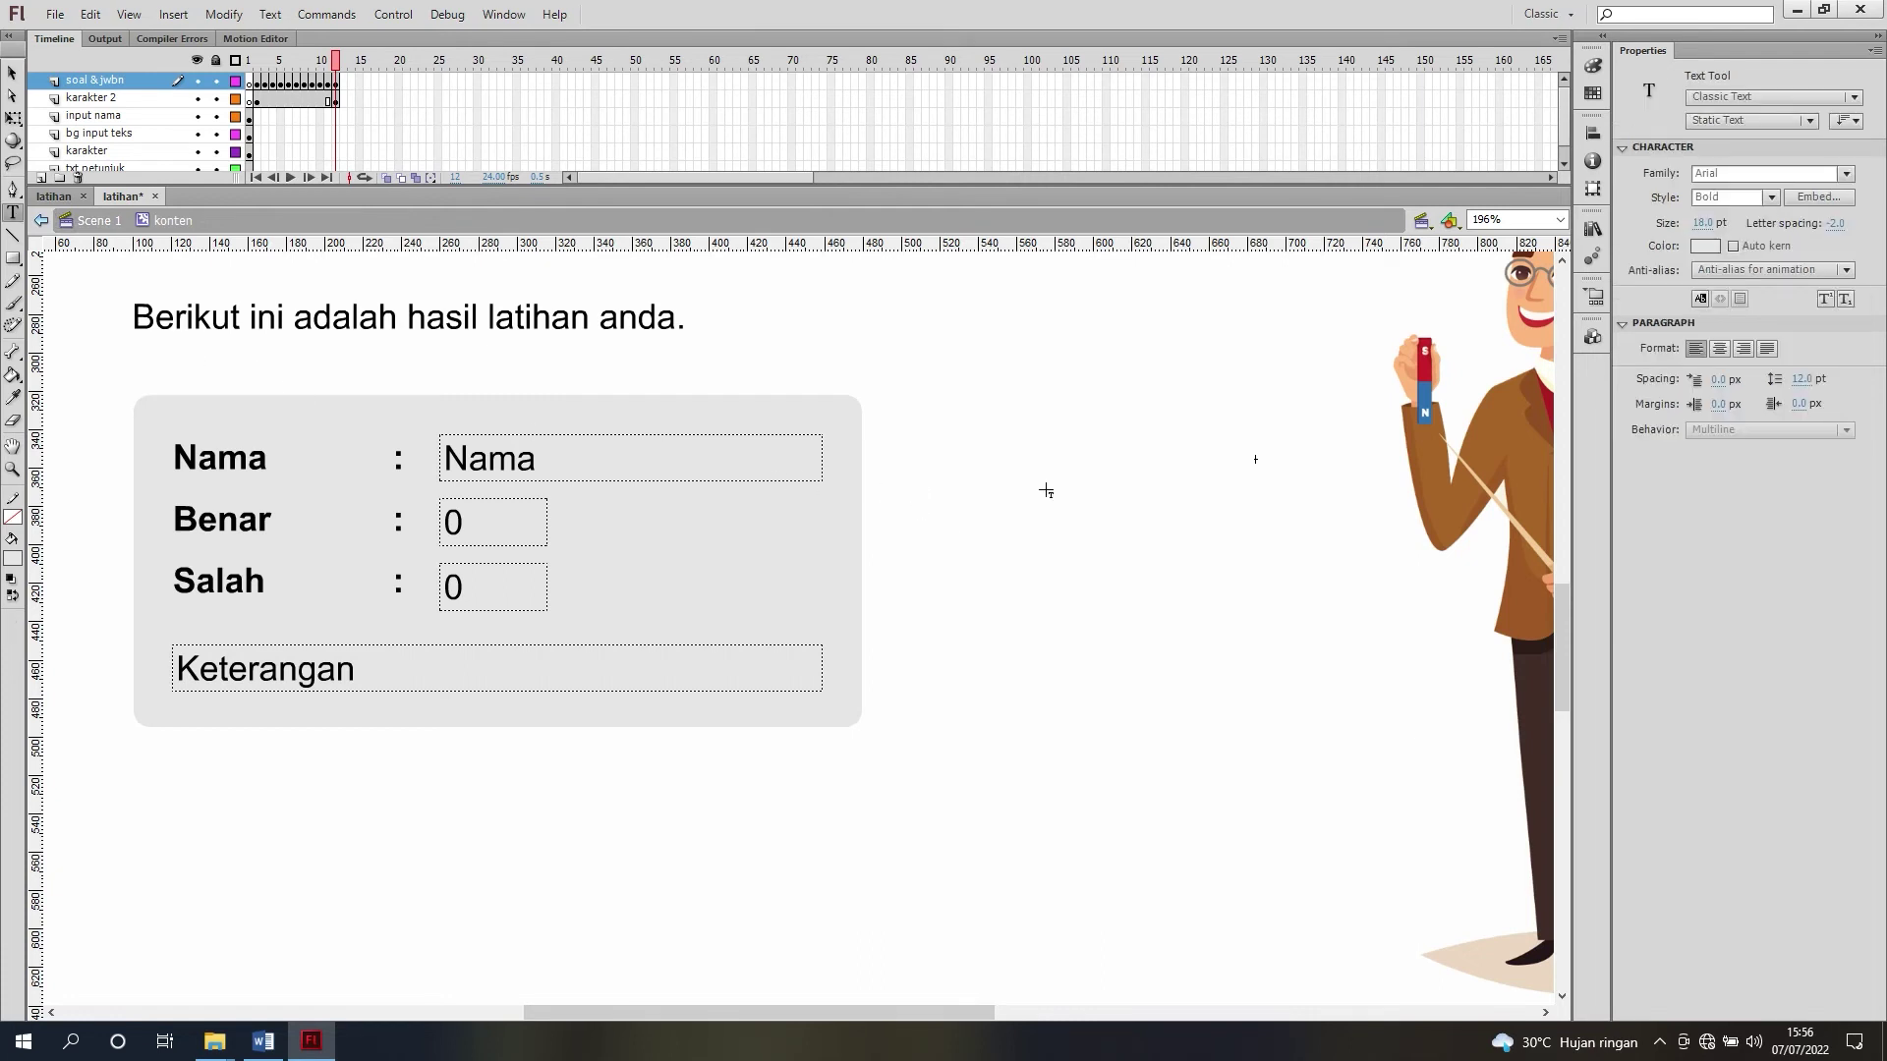
click(1045, 491)
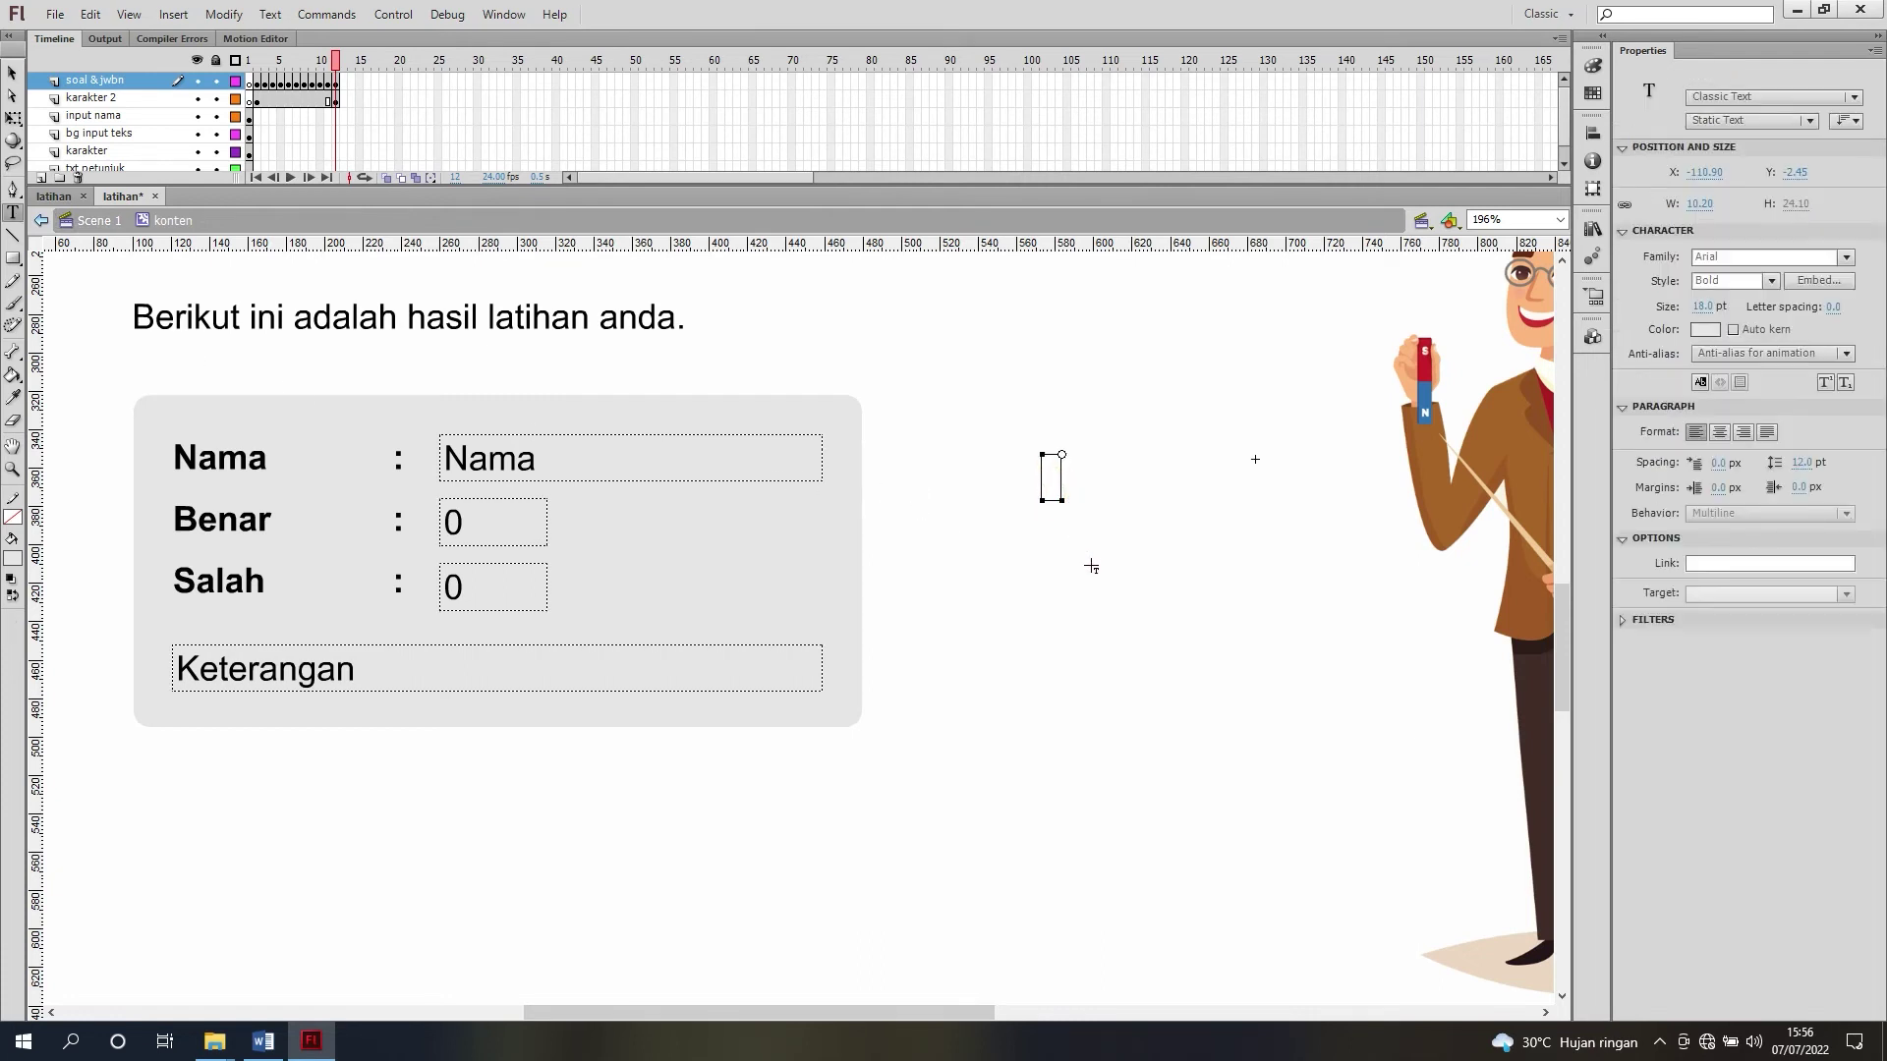
text(SKOR)
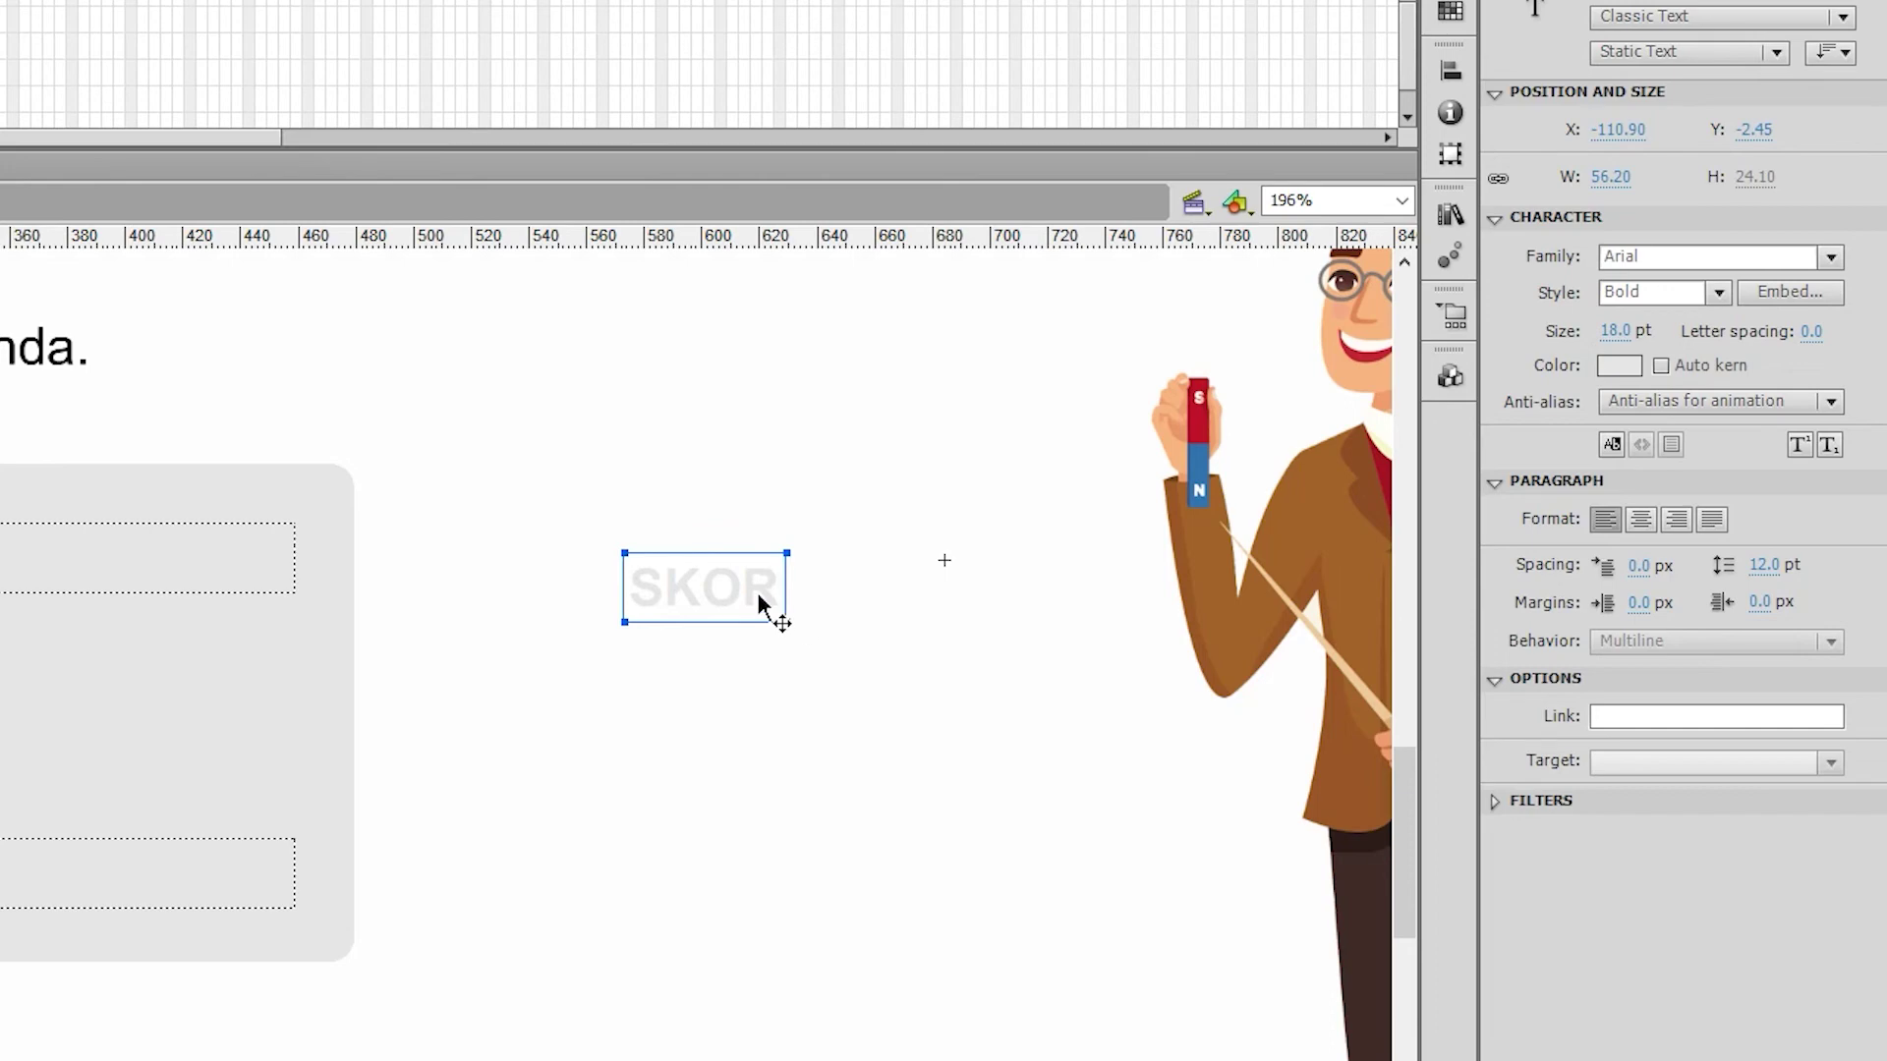
key(Escape)
click(1619, 365)
click(1439, 424)
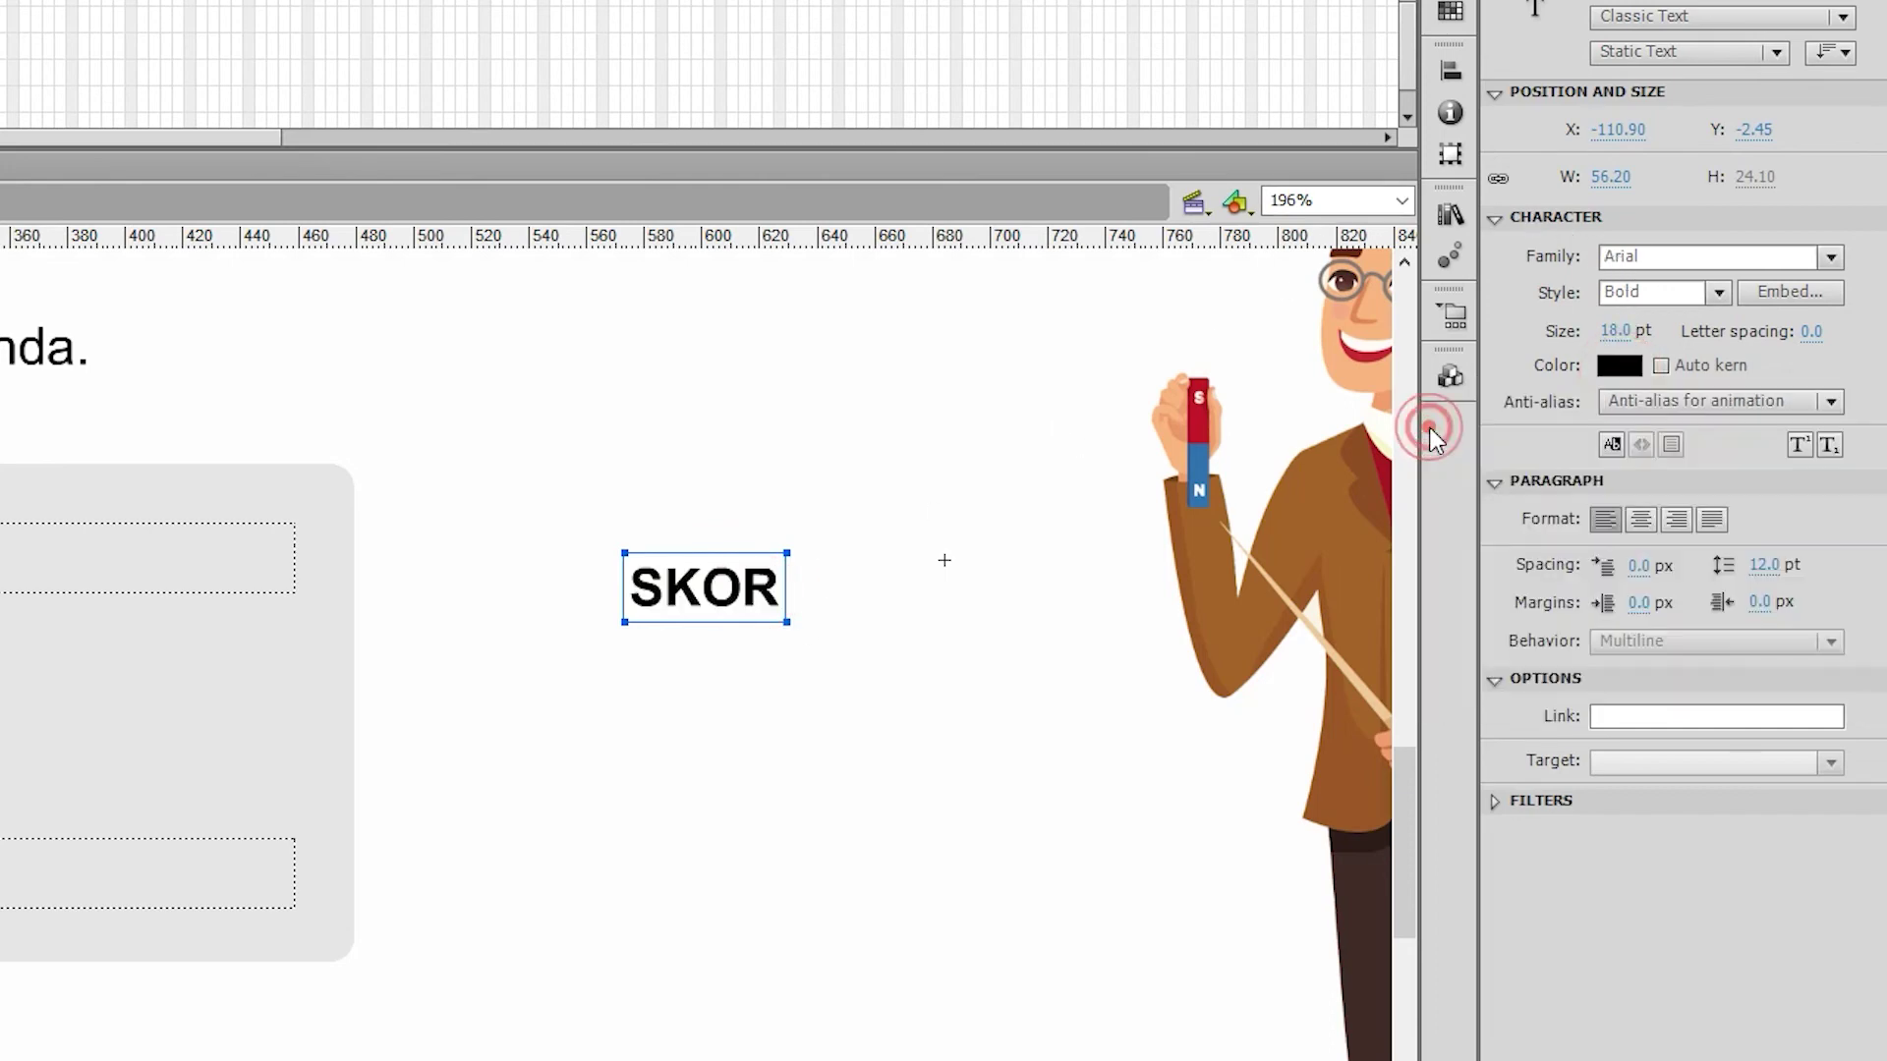
Step: Format the SKOR label as 30 pt Bold Italic and shift it about 8 px left and 19 px up
click(1621, 332)
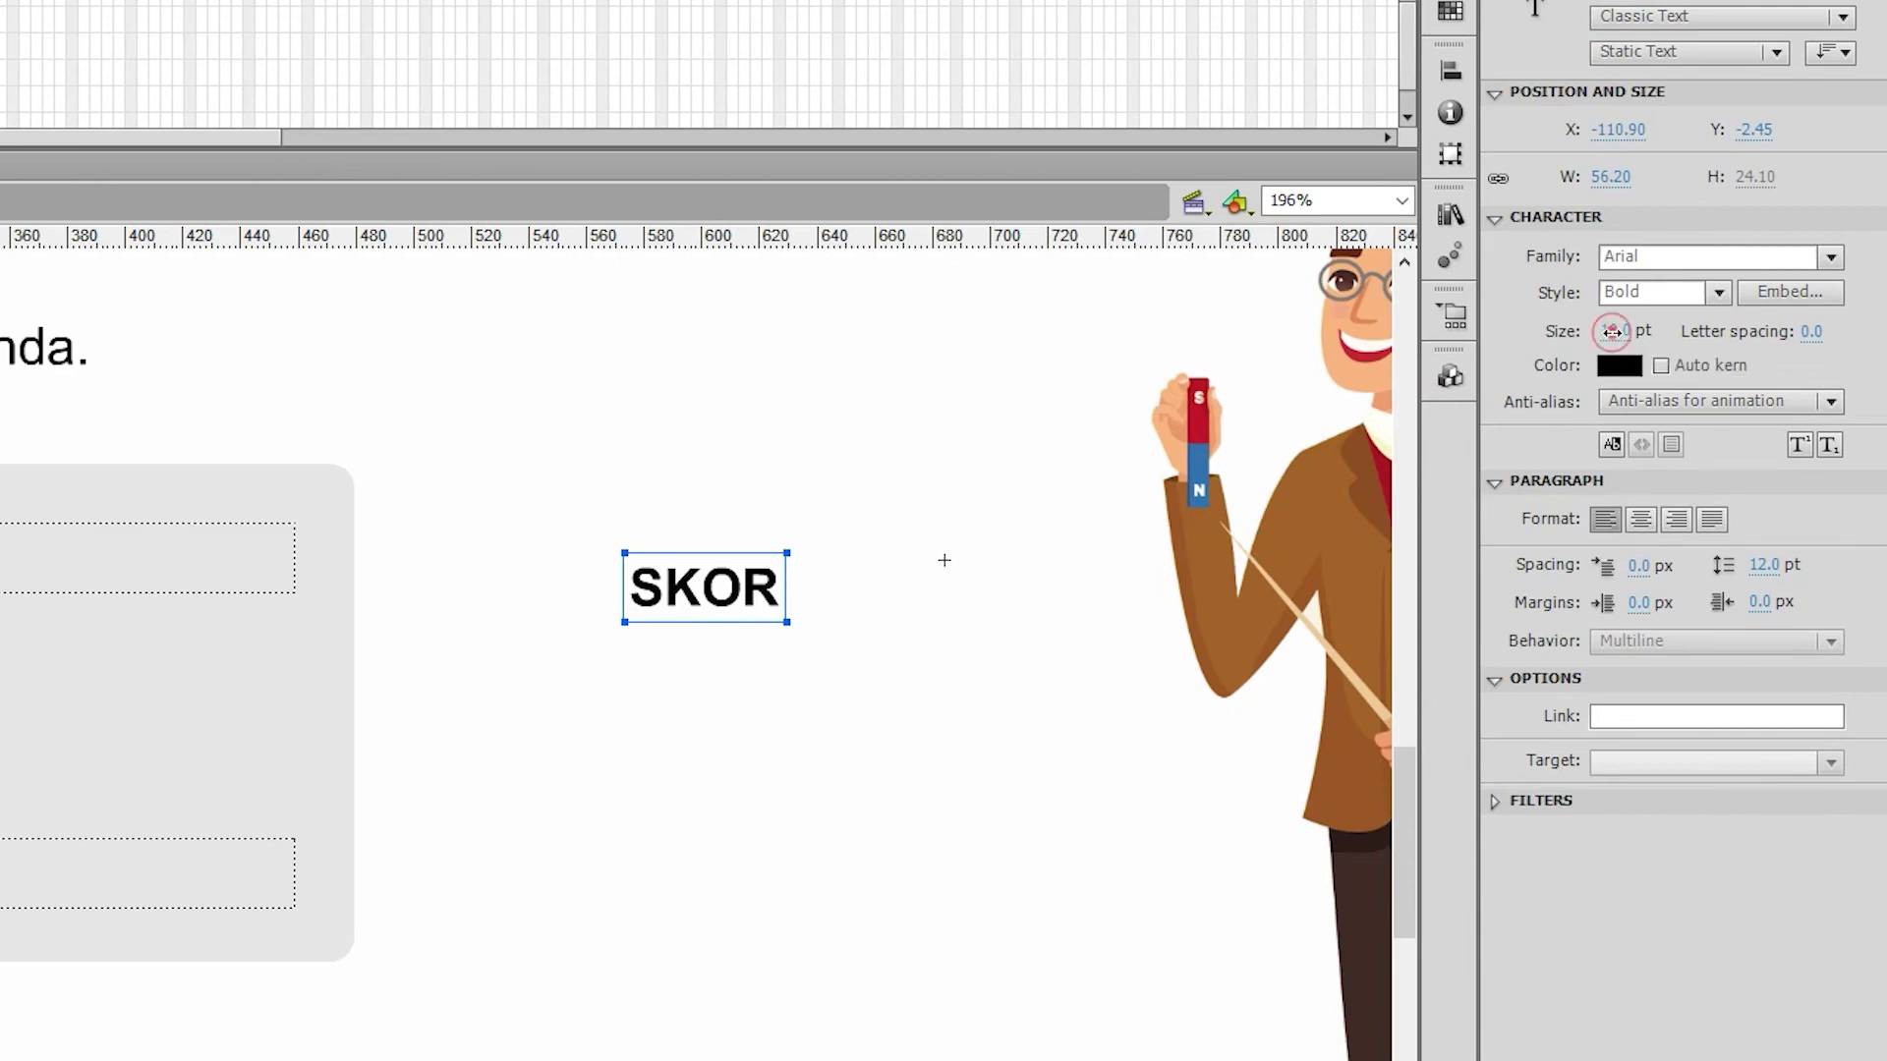
text(3)
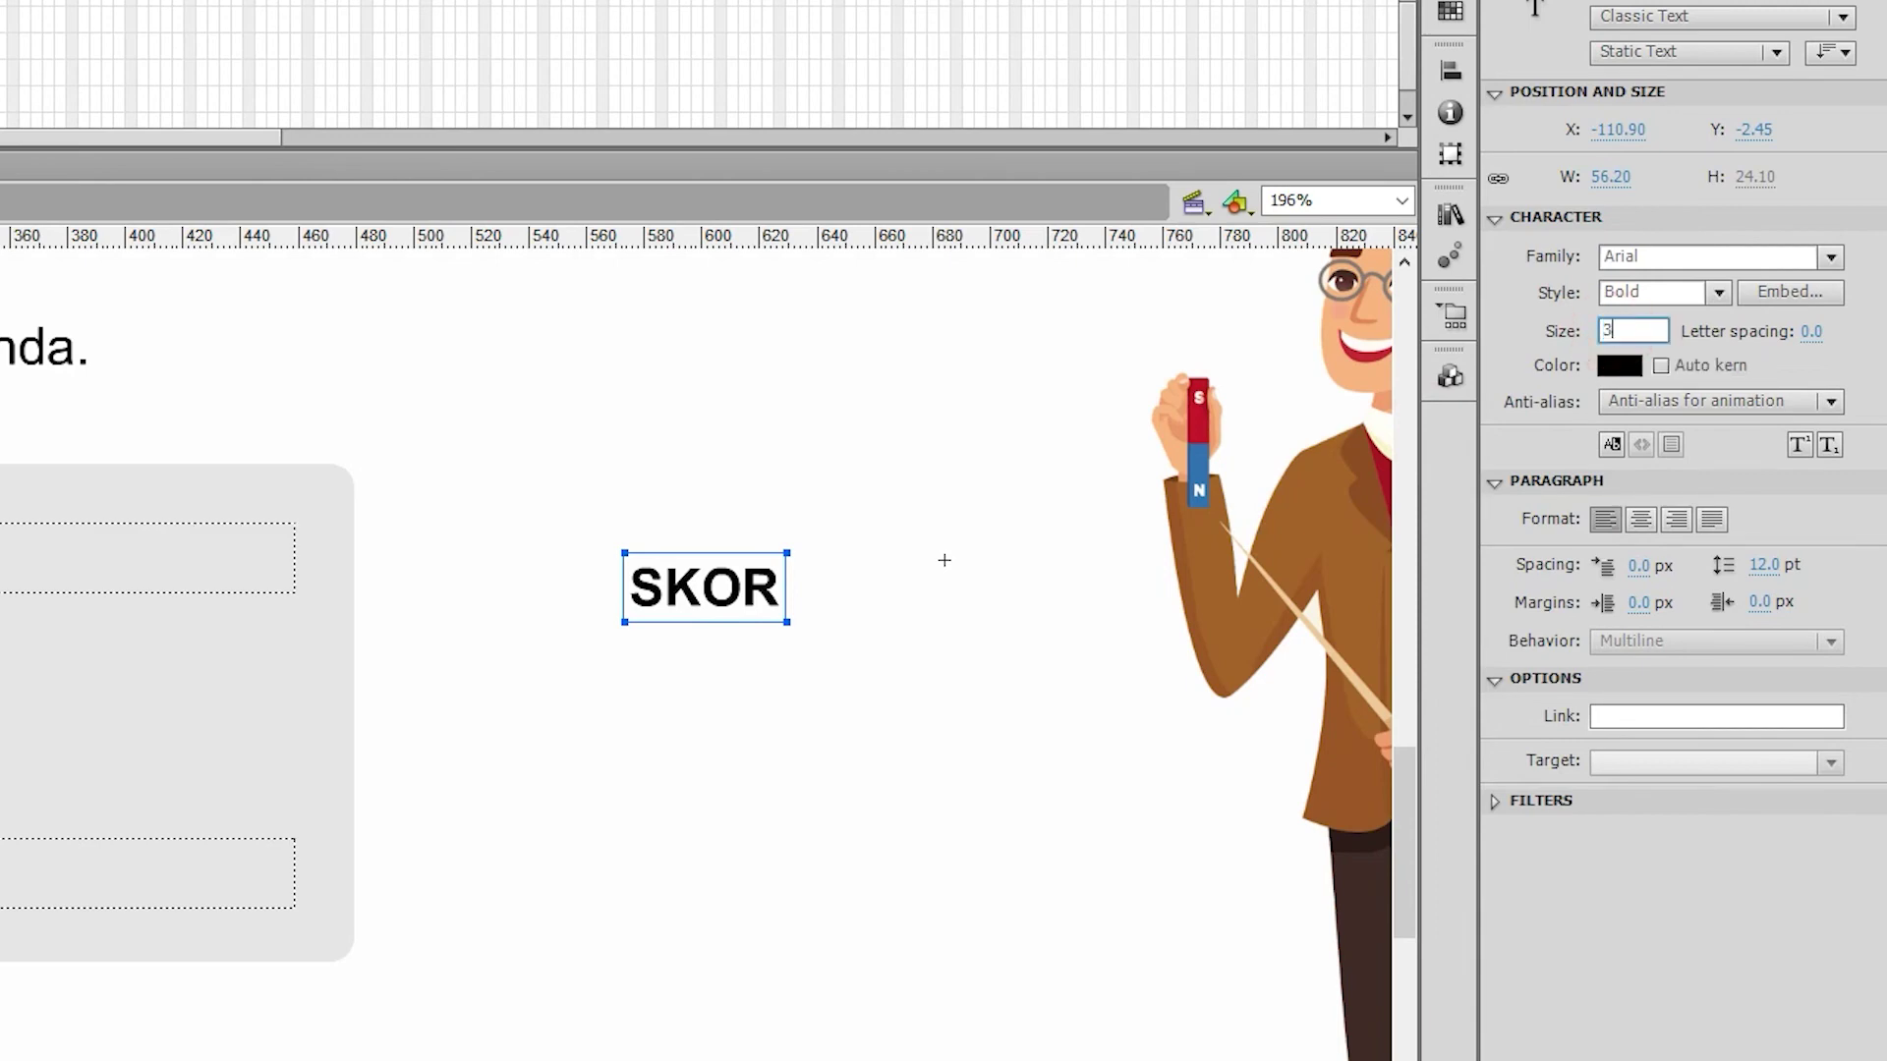
text(0)
key(Return)
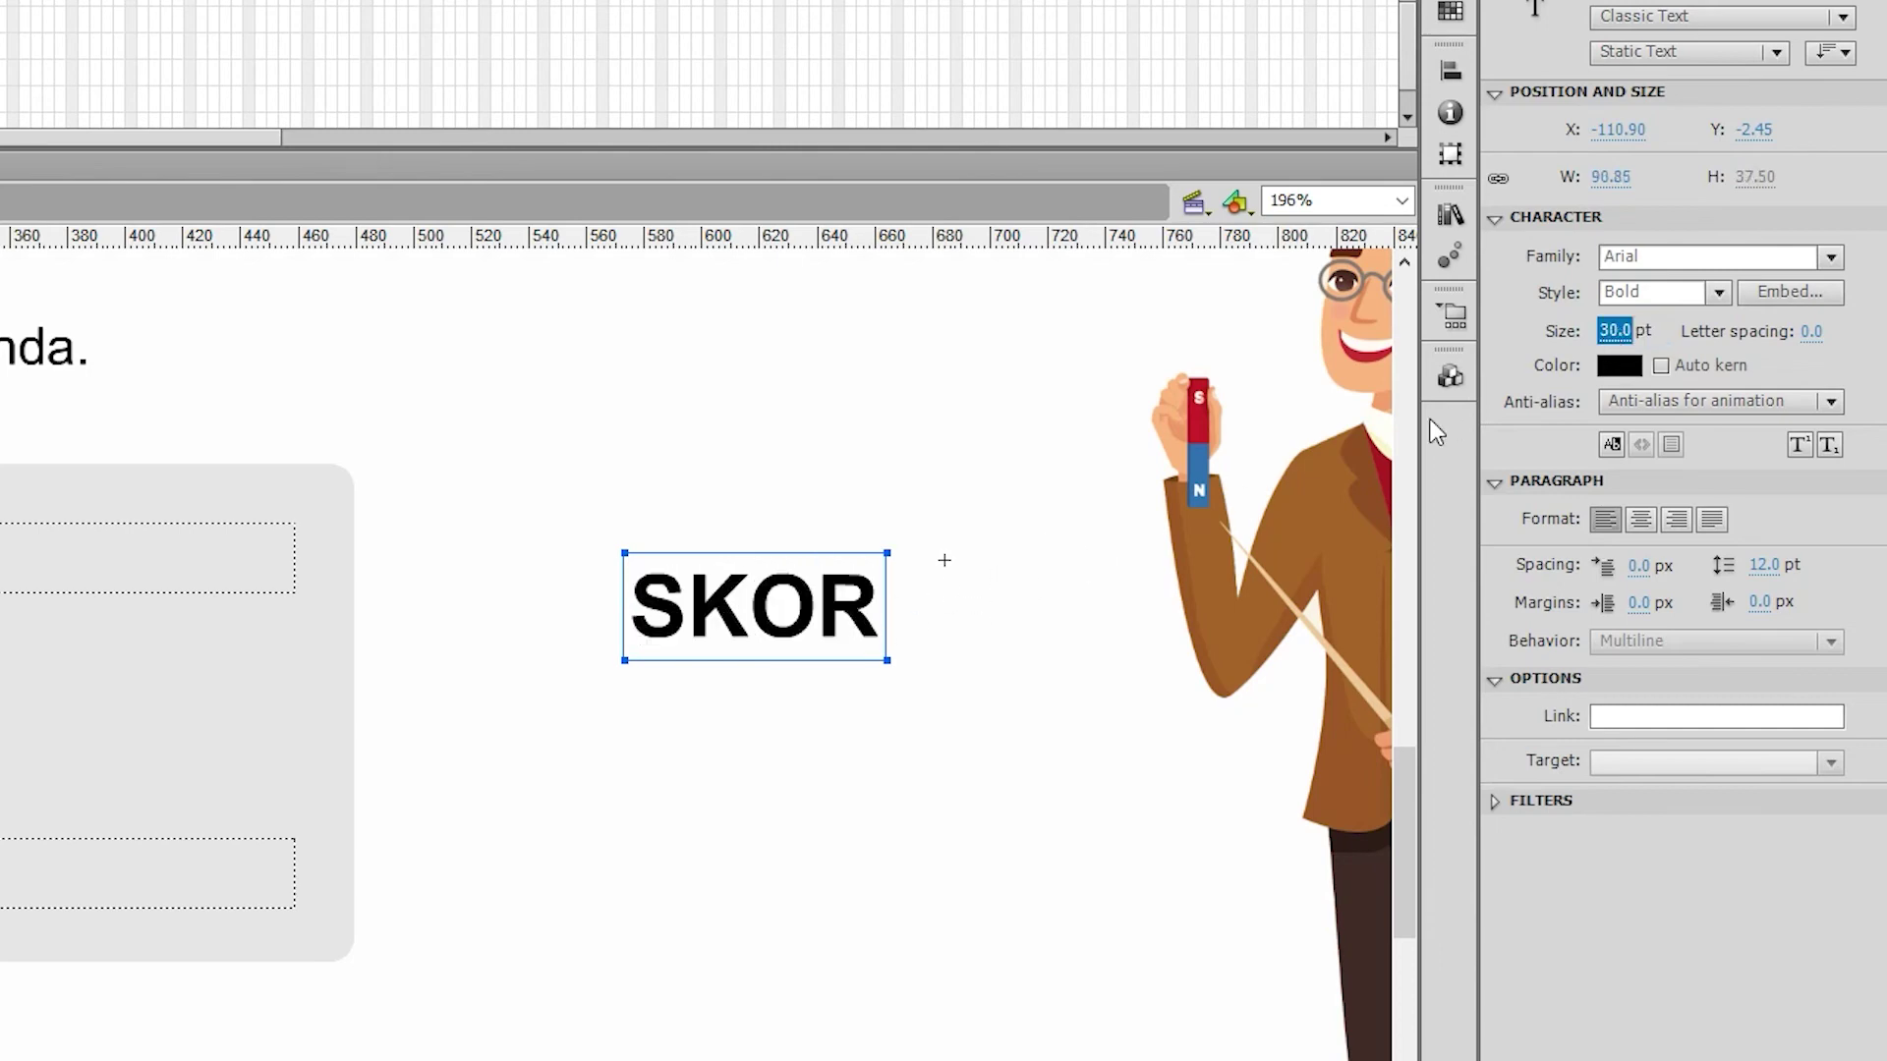
click(1718, 295)
click(1718, 295)
click(1675, 550)
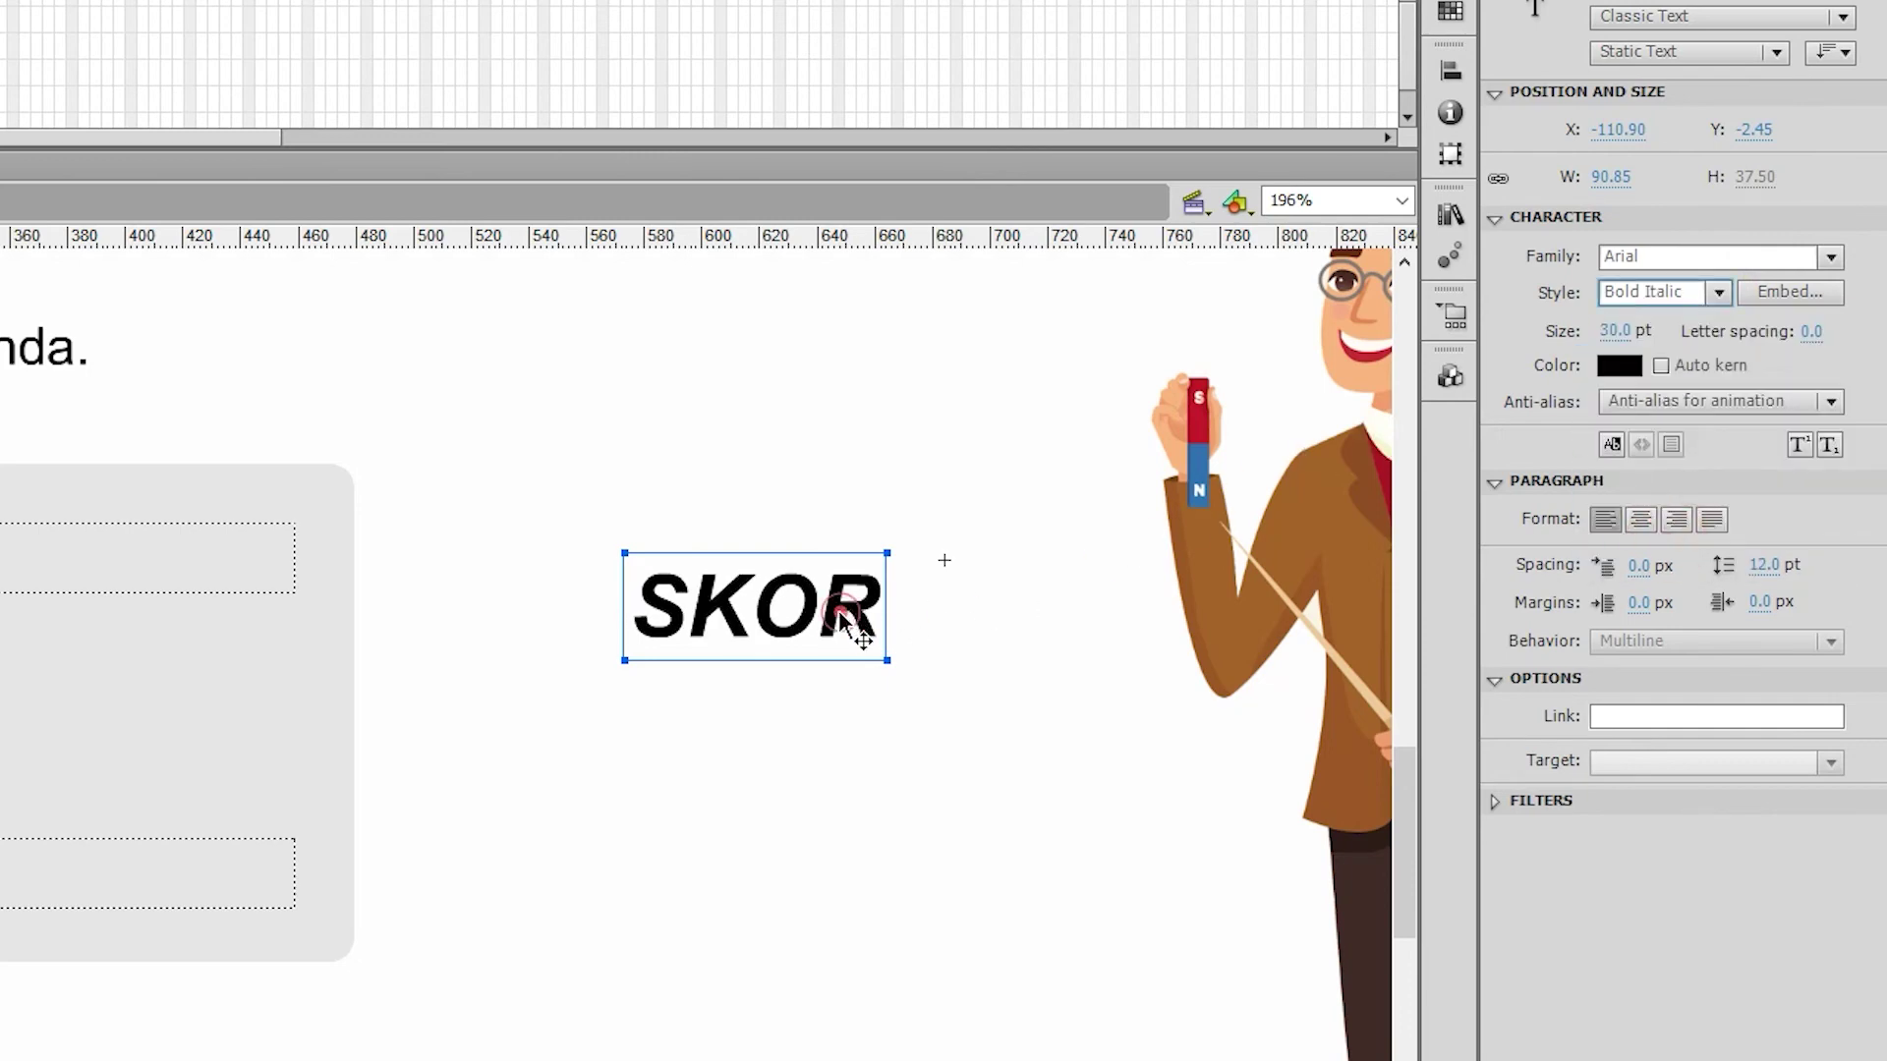
drag(843, 614, 818, 556)
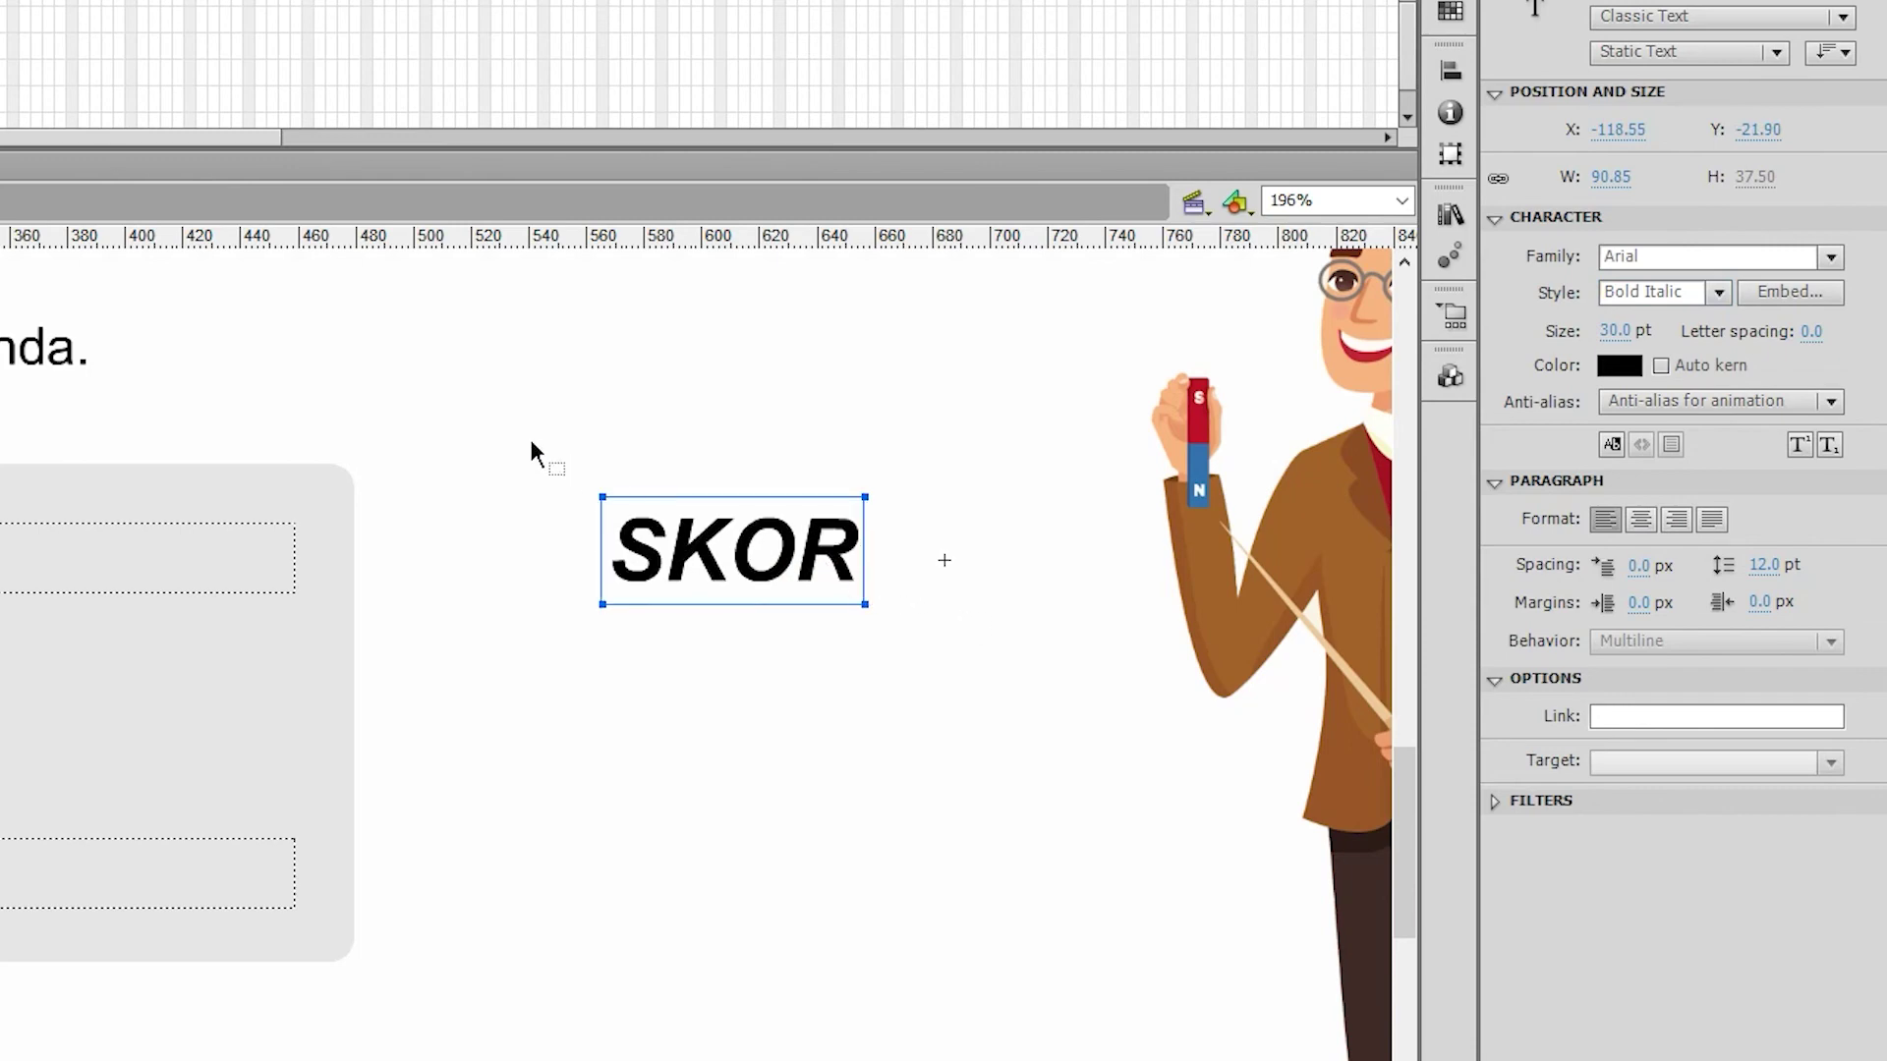
click(455, 455)
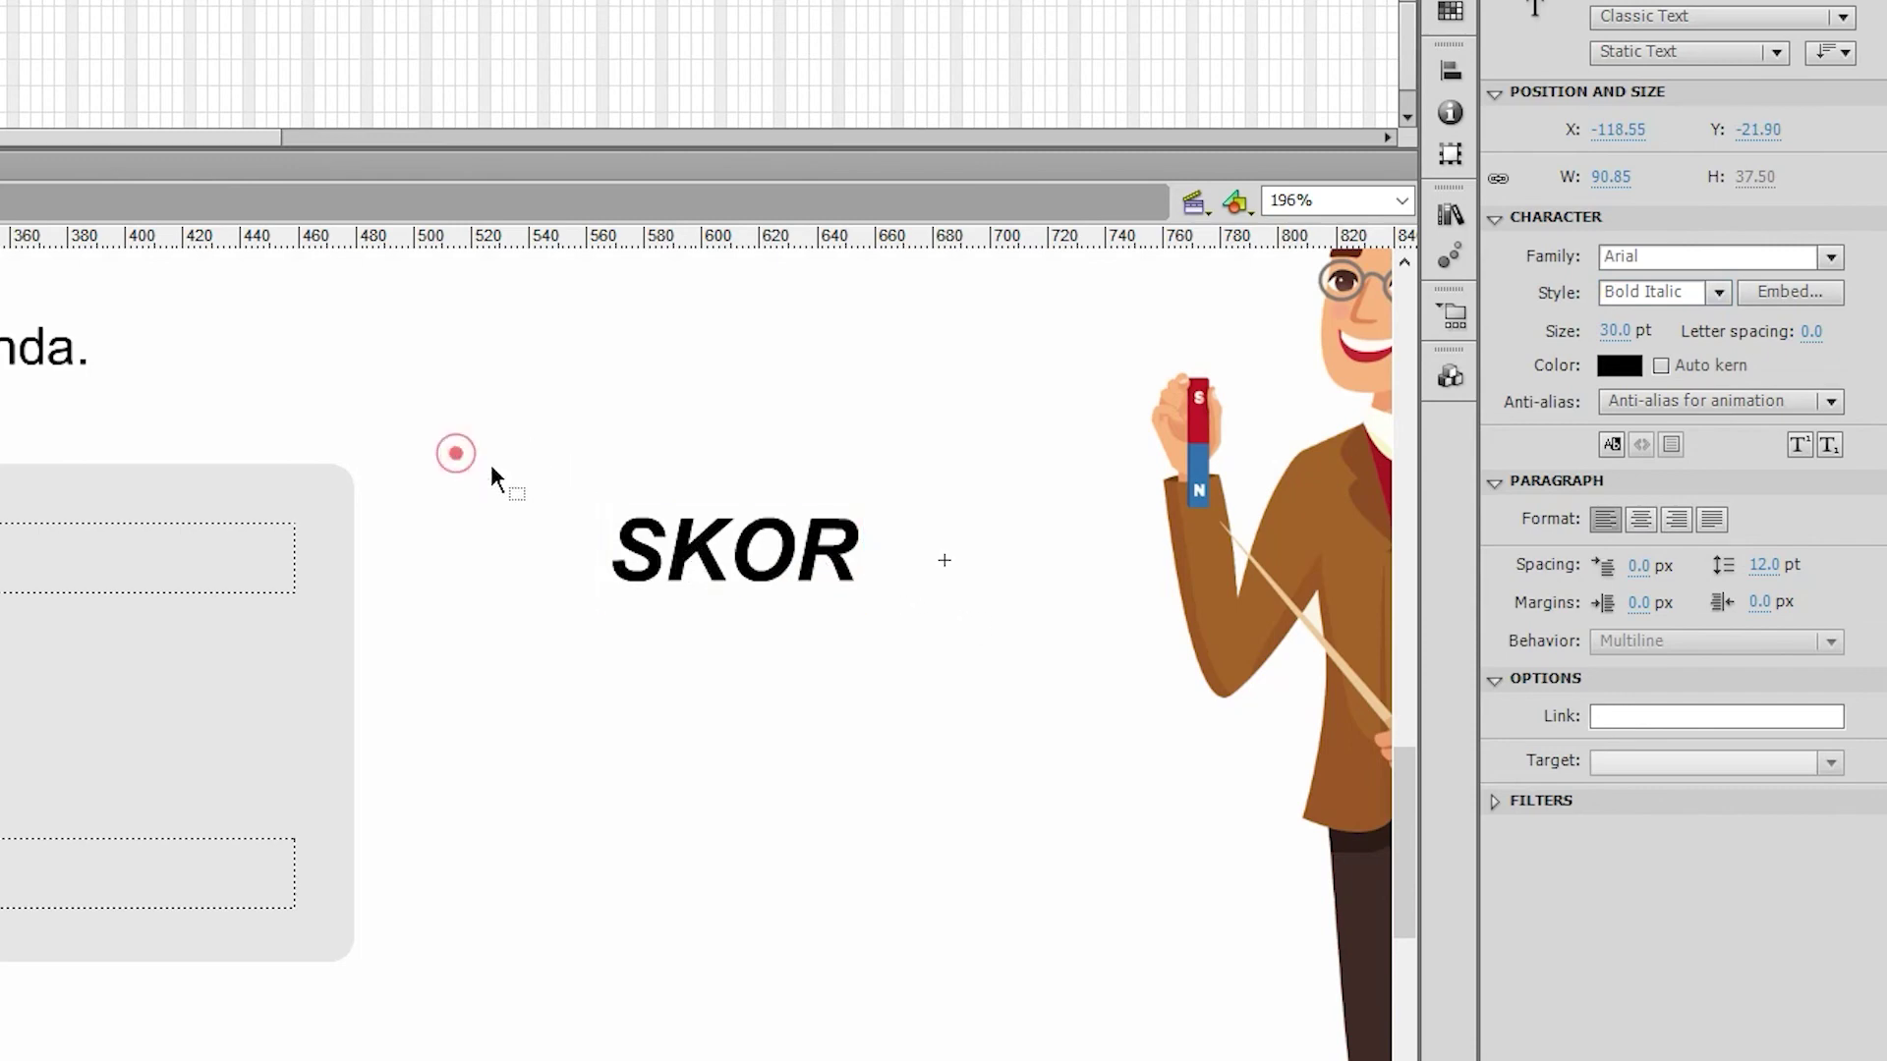
Step: Set the Text tool to Dynamic Text with the Franklin Gothic Demi Cond font for the score field
key(t)
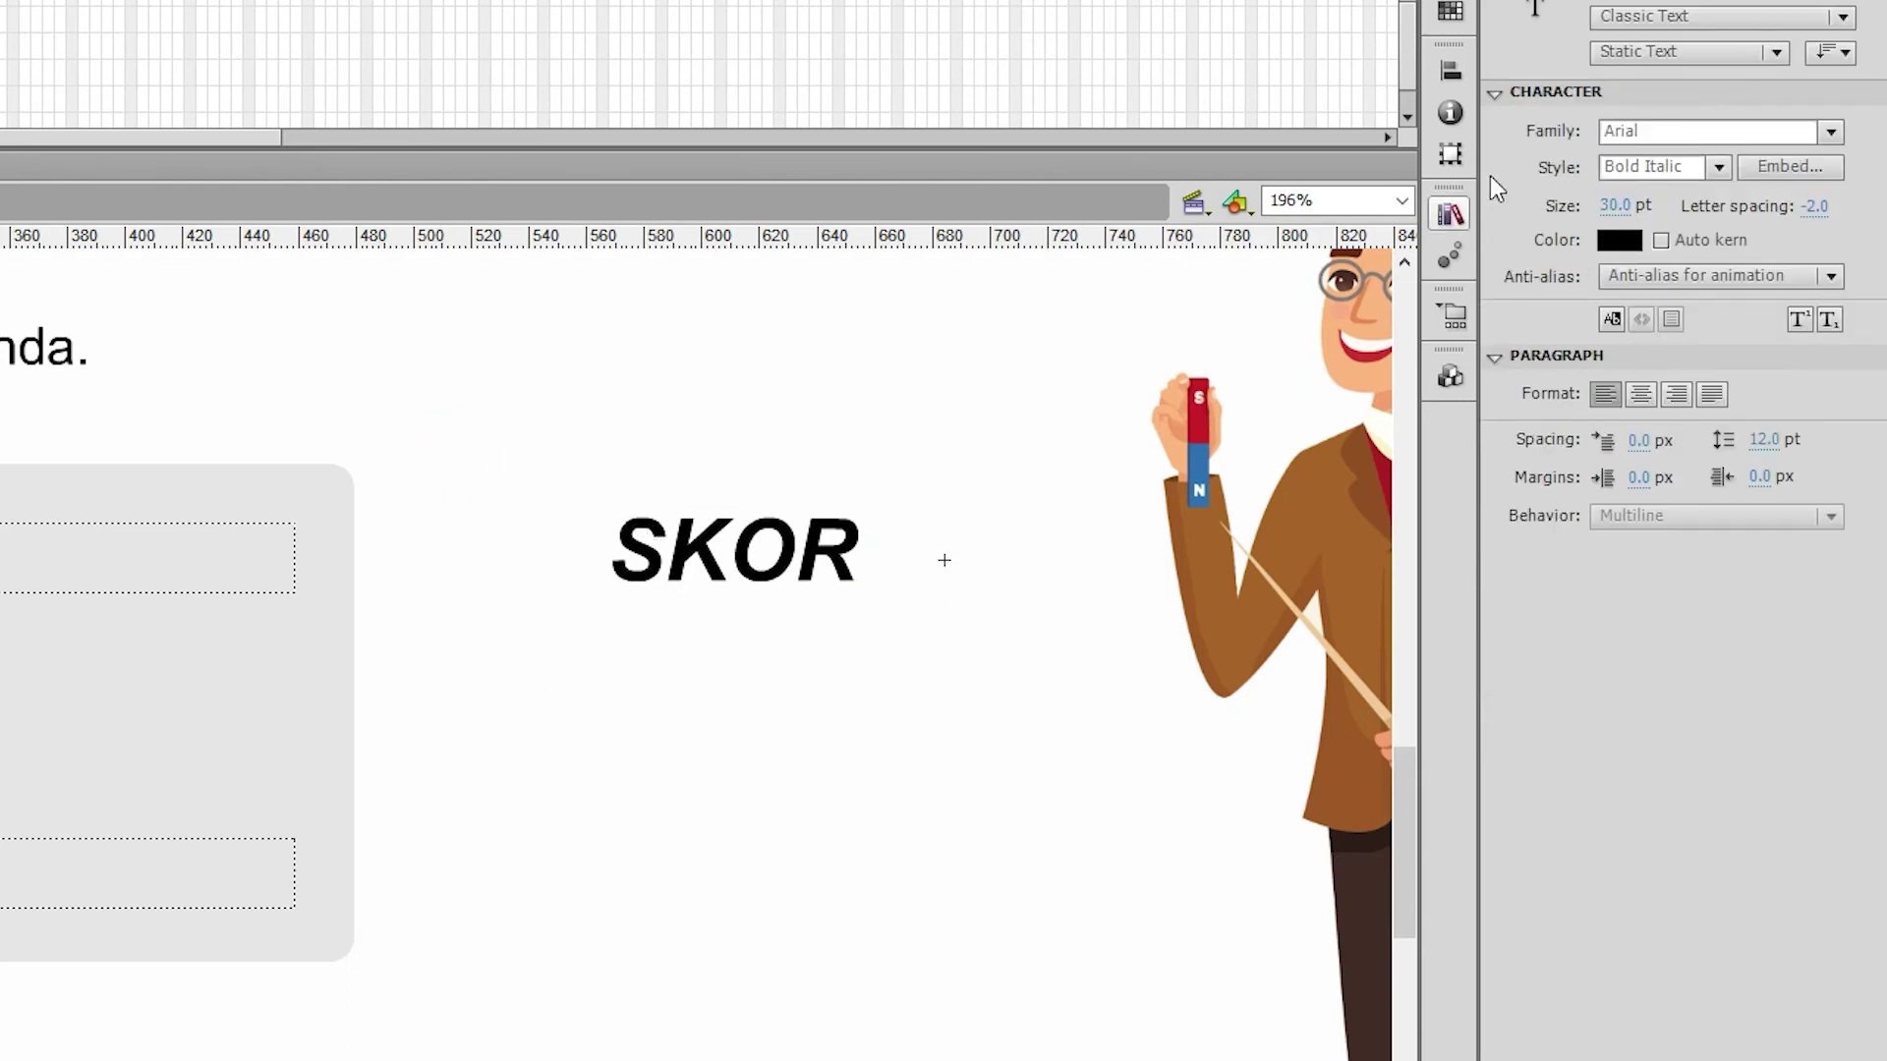
click(1671, 55)
click(1662, 121)
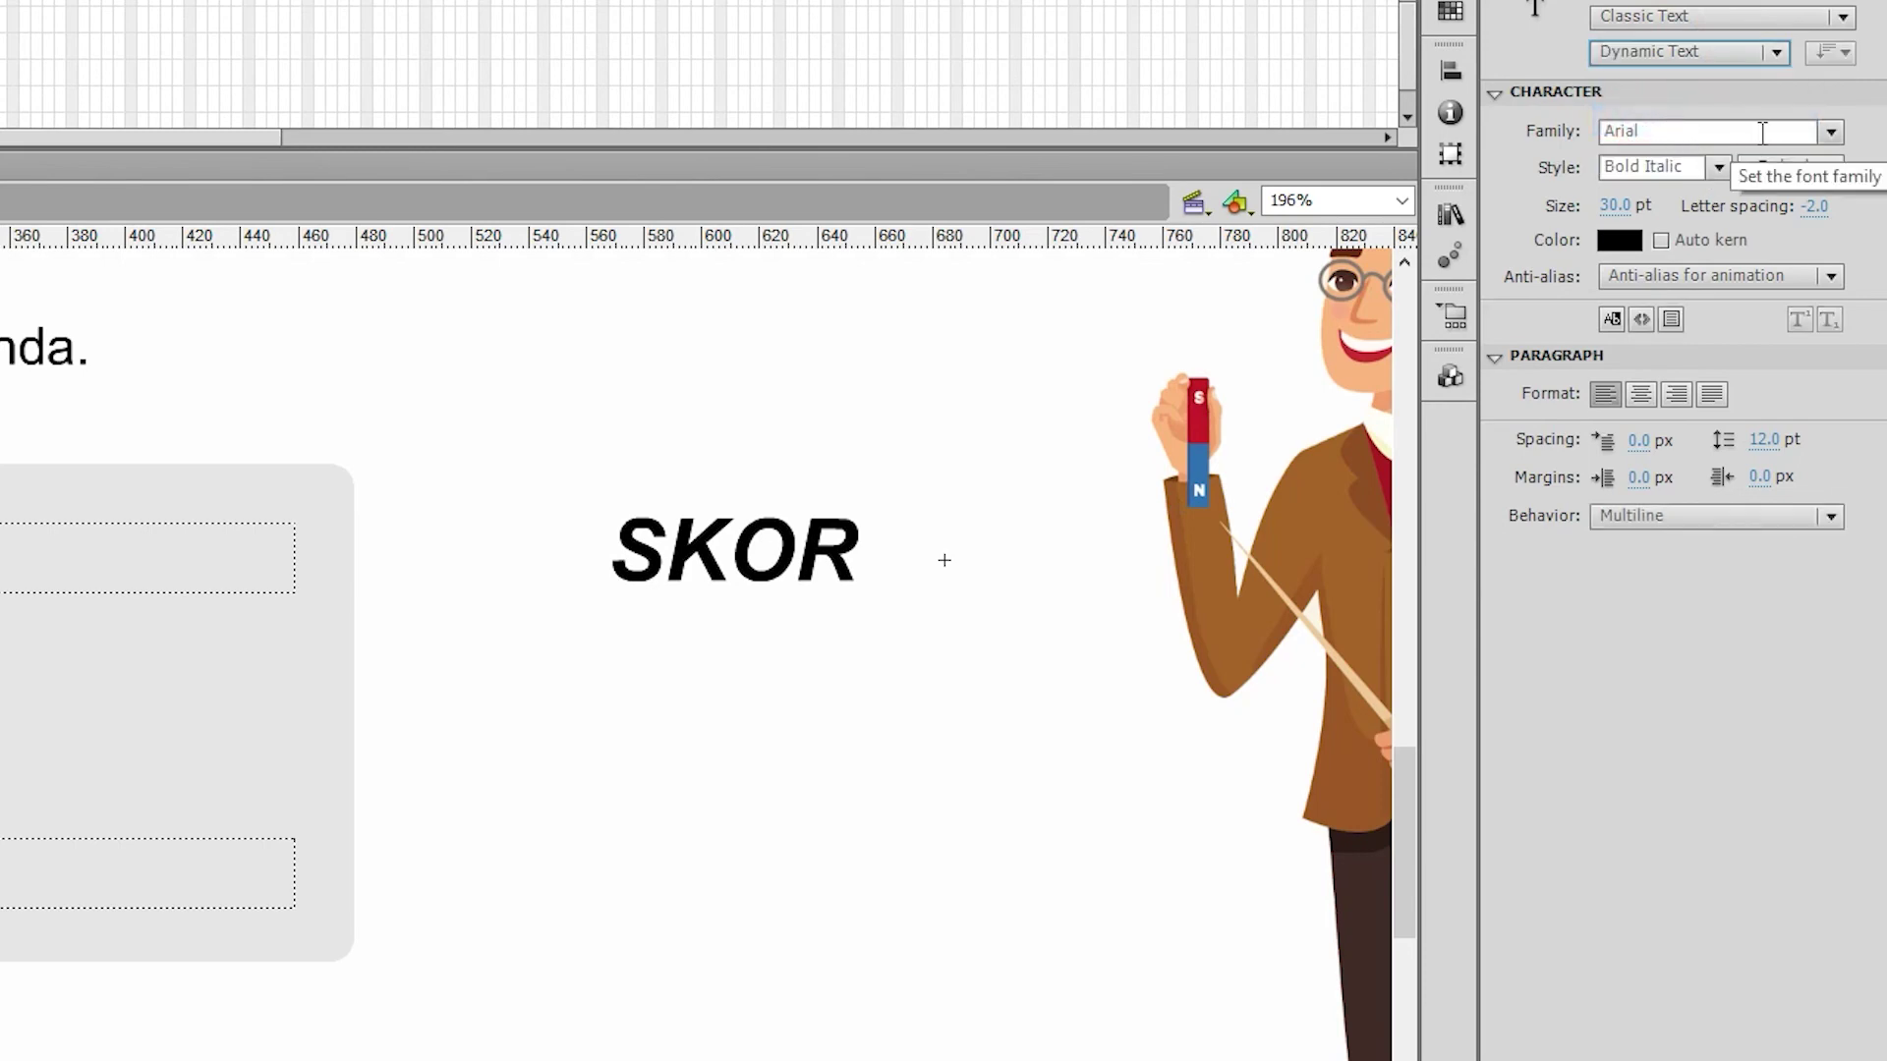
click(1830, 133)
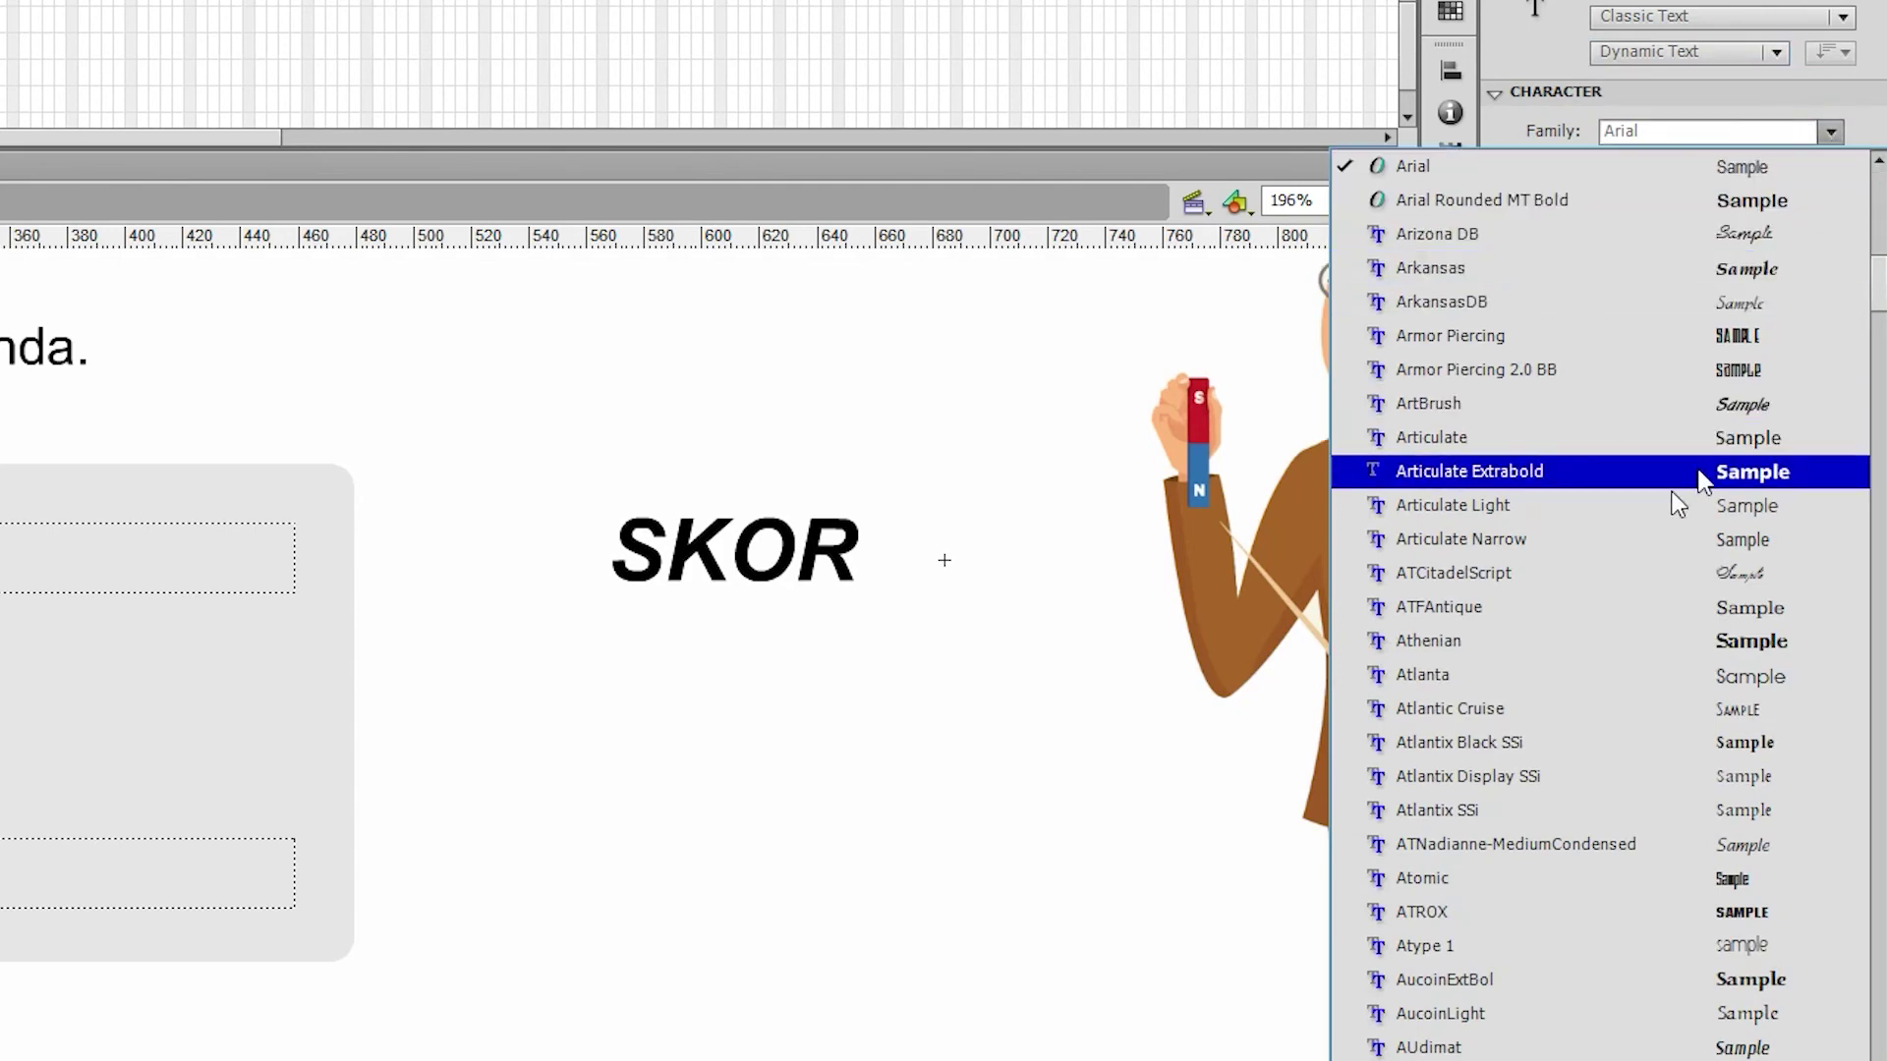
scroll(1616, 715, down, 10)
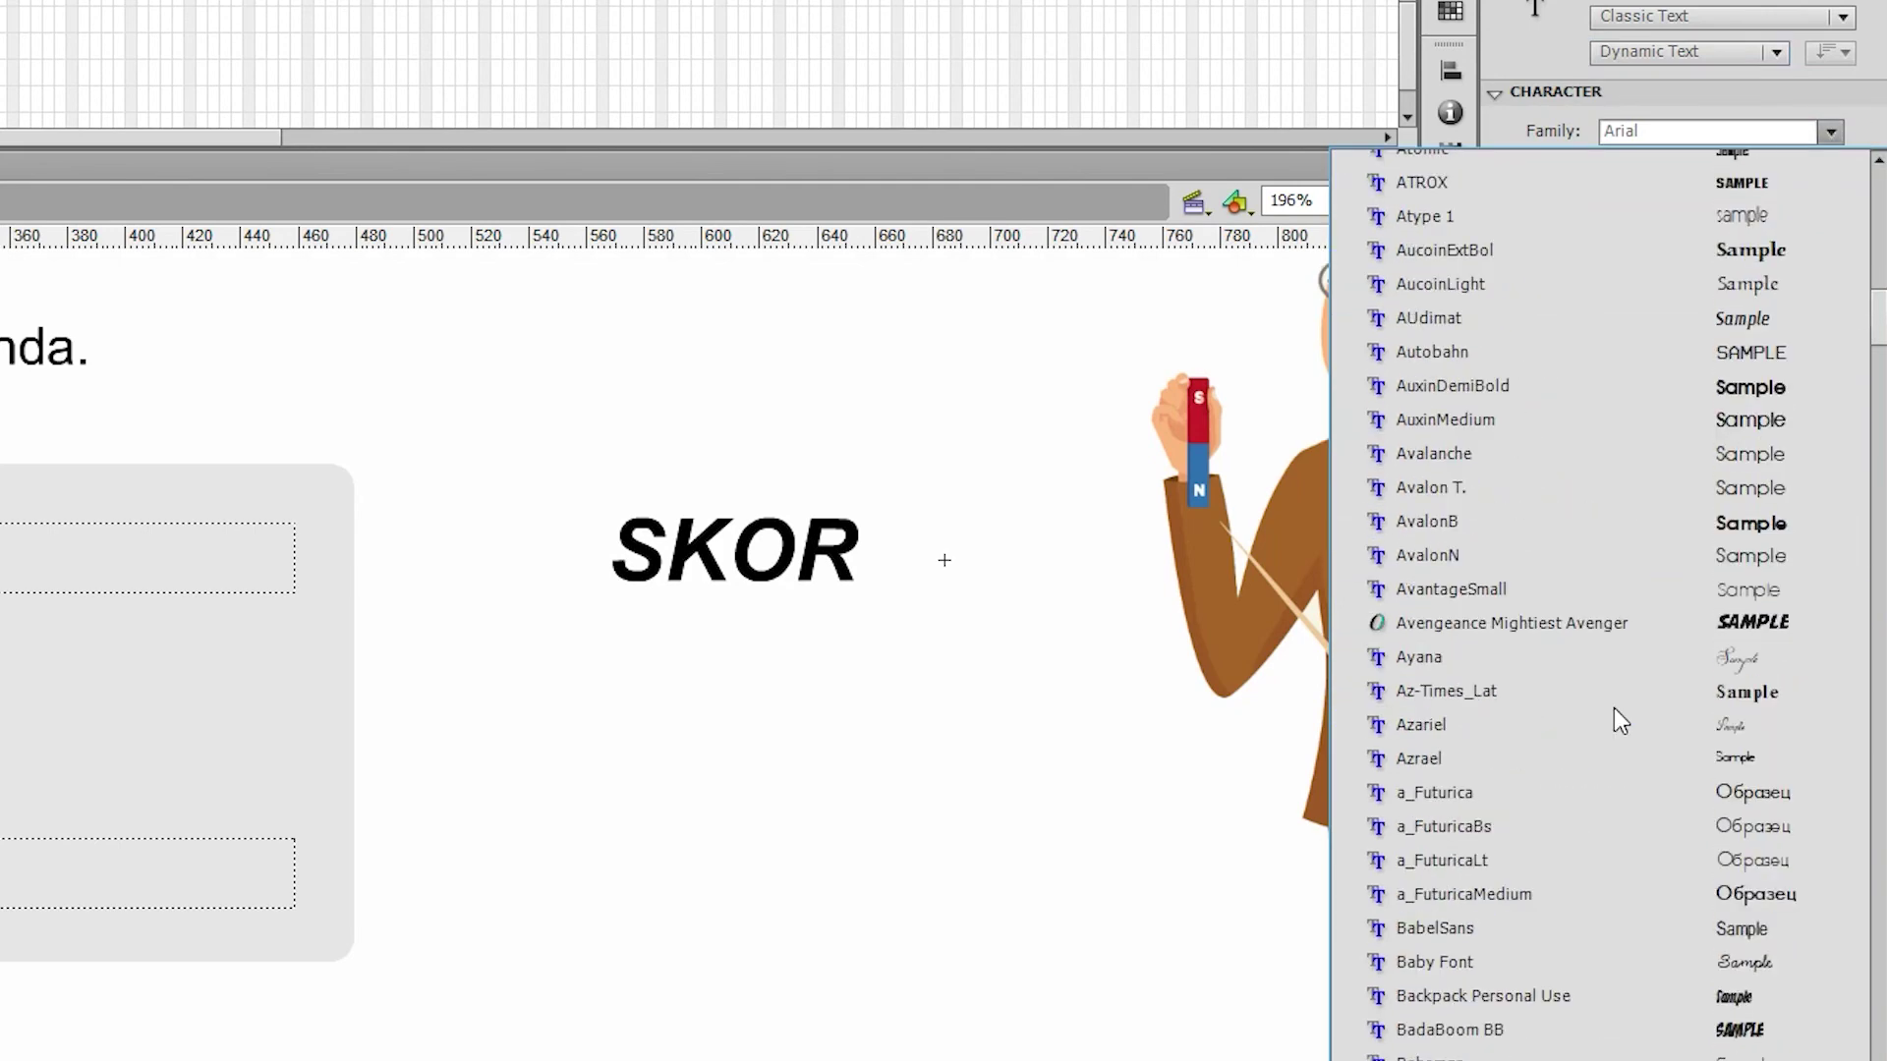
scroll(1615, 708, down, 15)
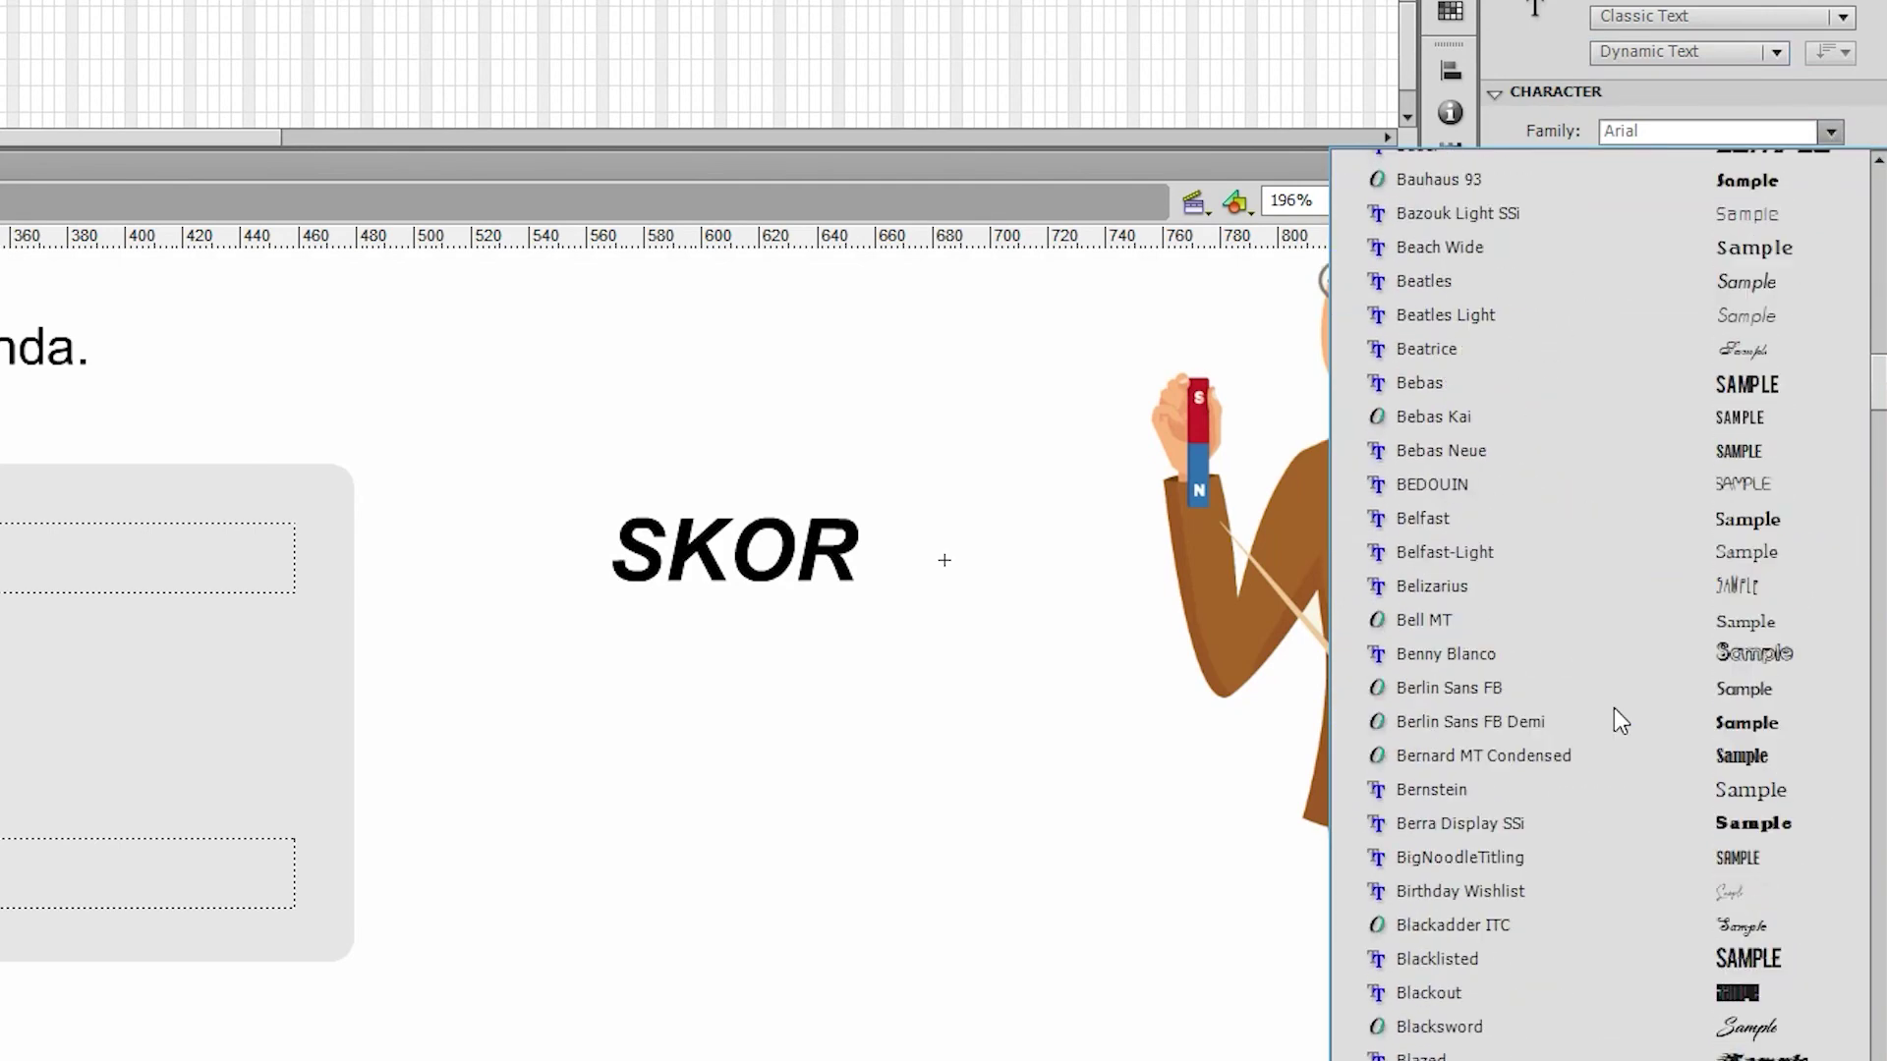
scroll(1614, 707, down, 8)
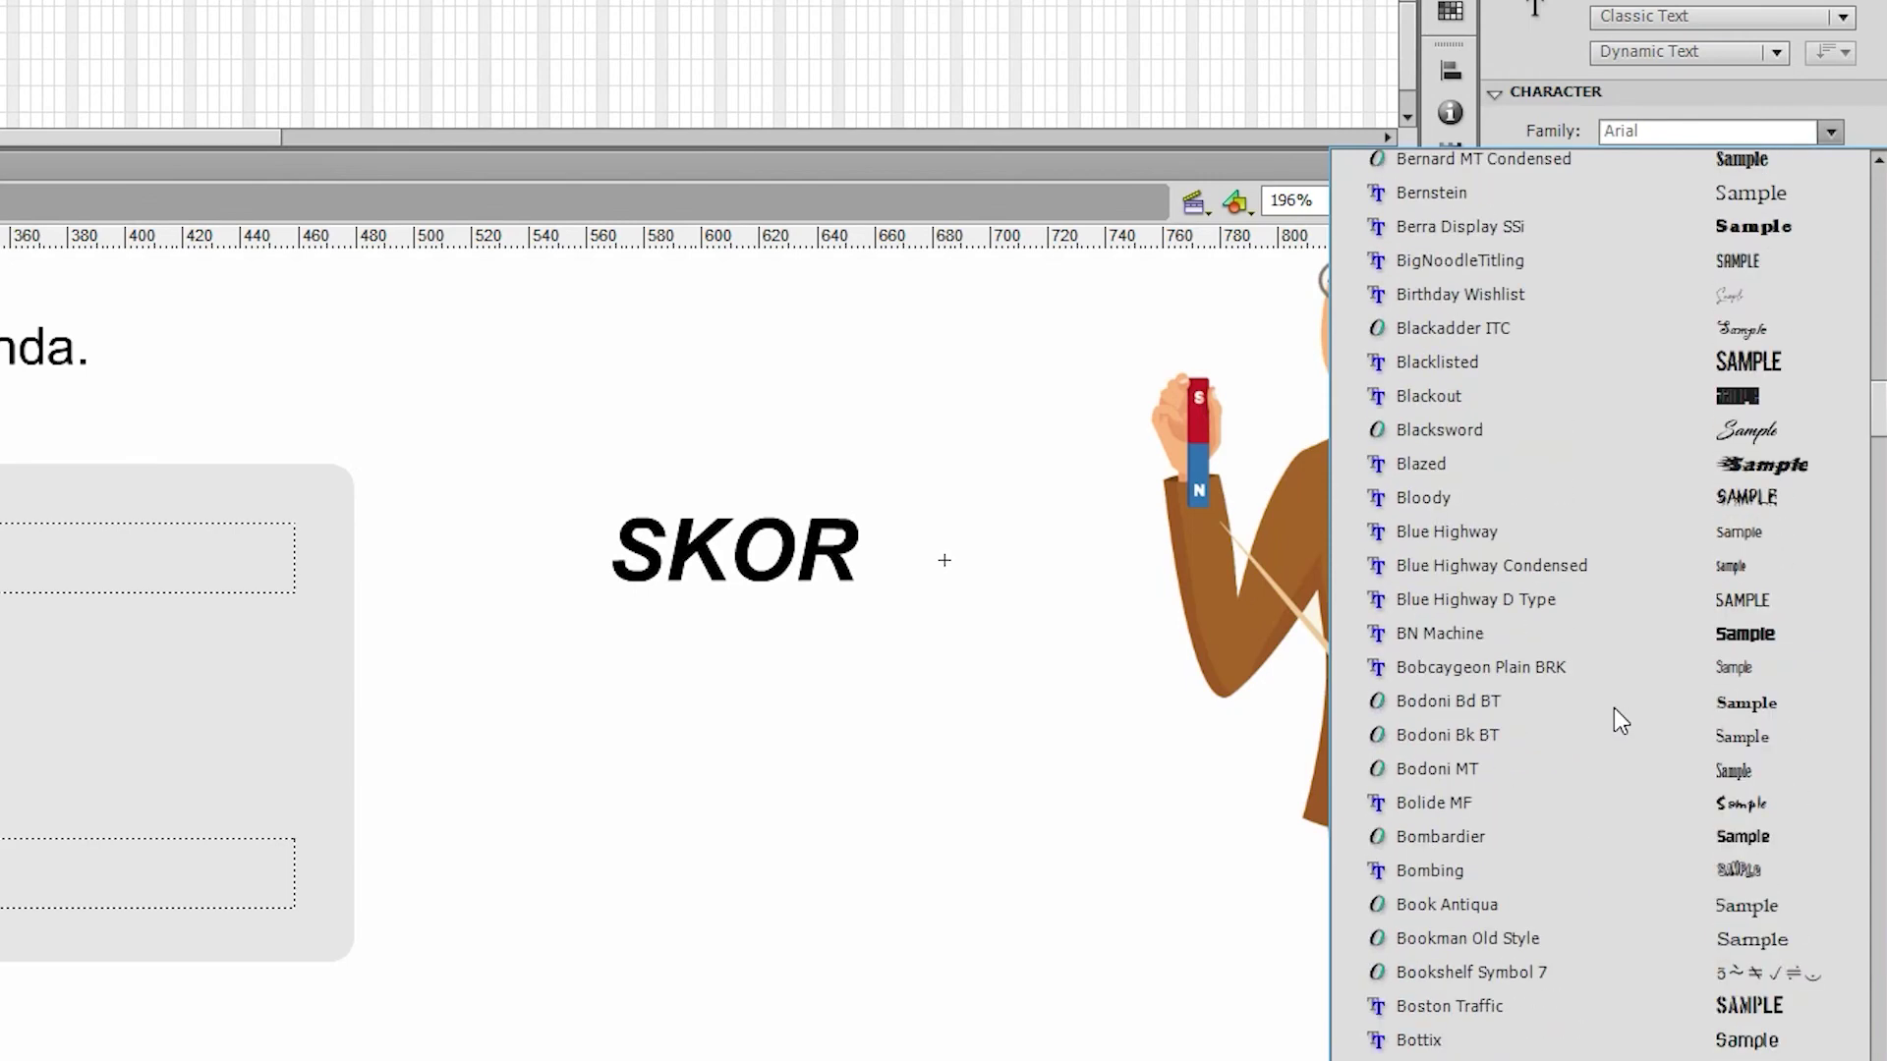
scroll(1615, 705, down, 20)
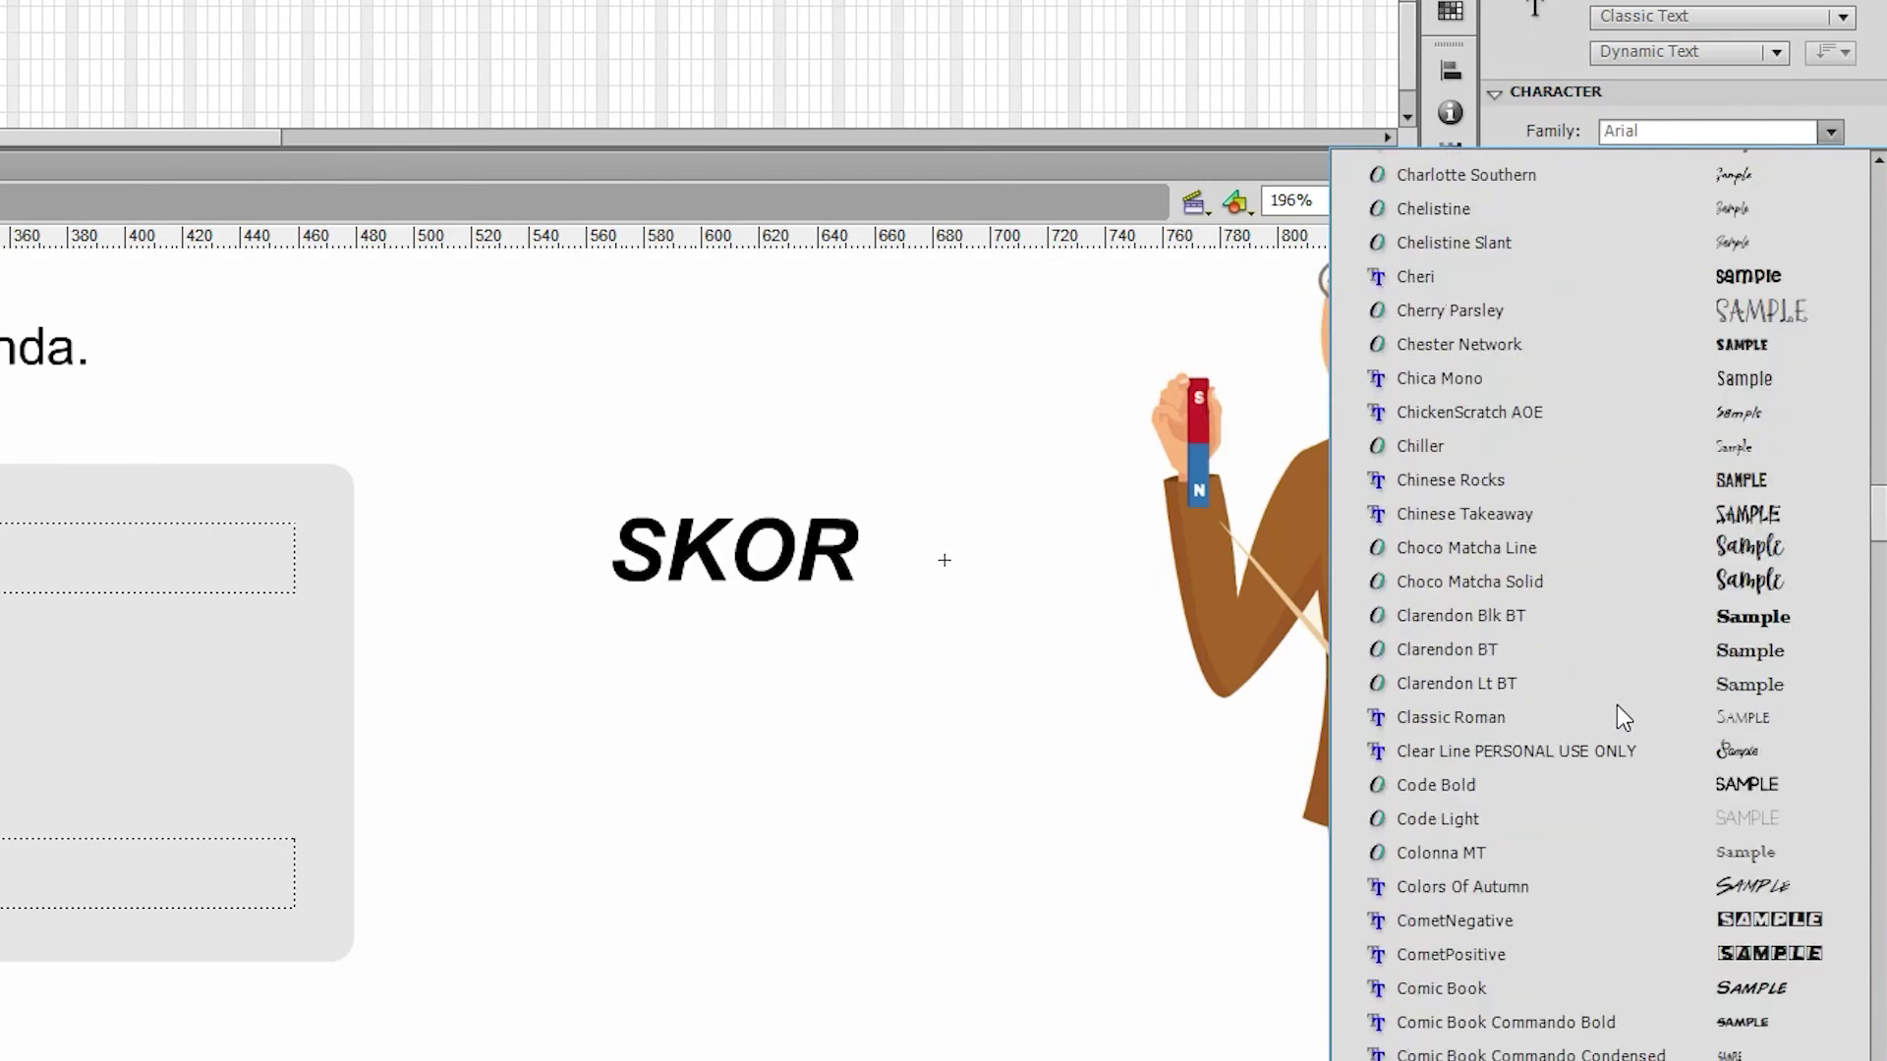
scroll(1618, 705, down, 9)
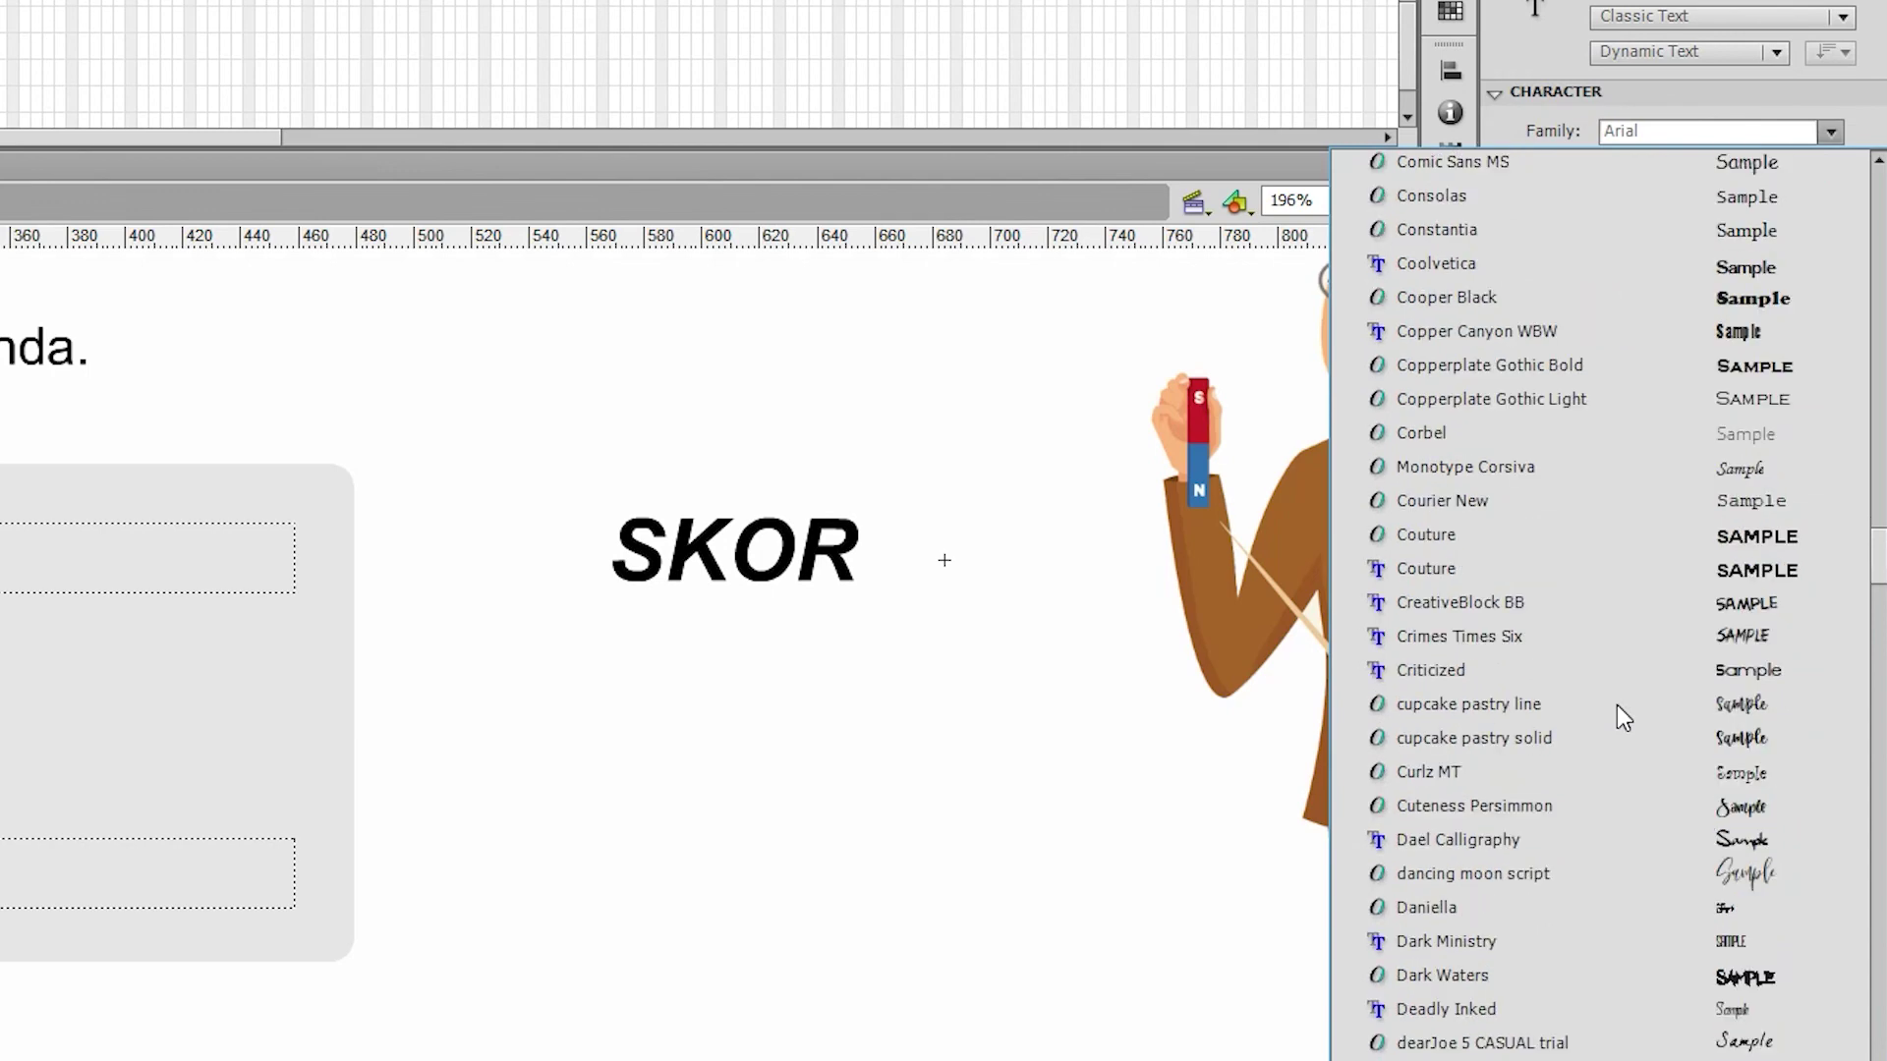
scroll(1617, 705, down, 7)
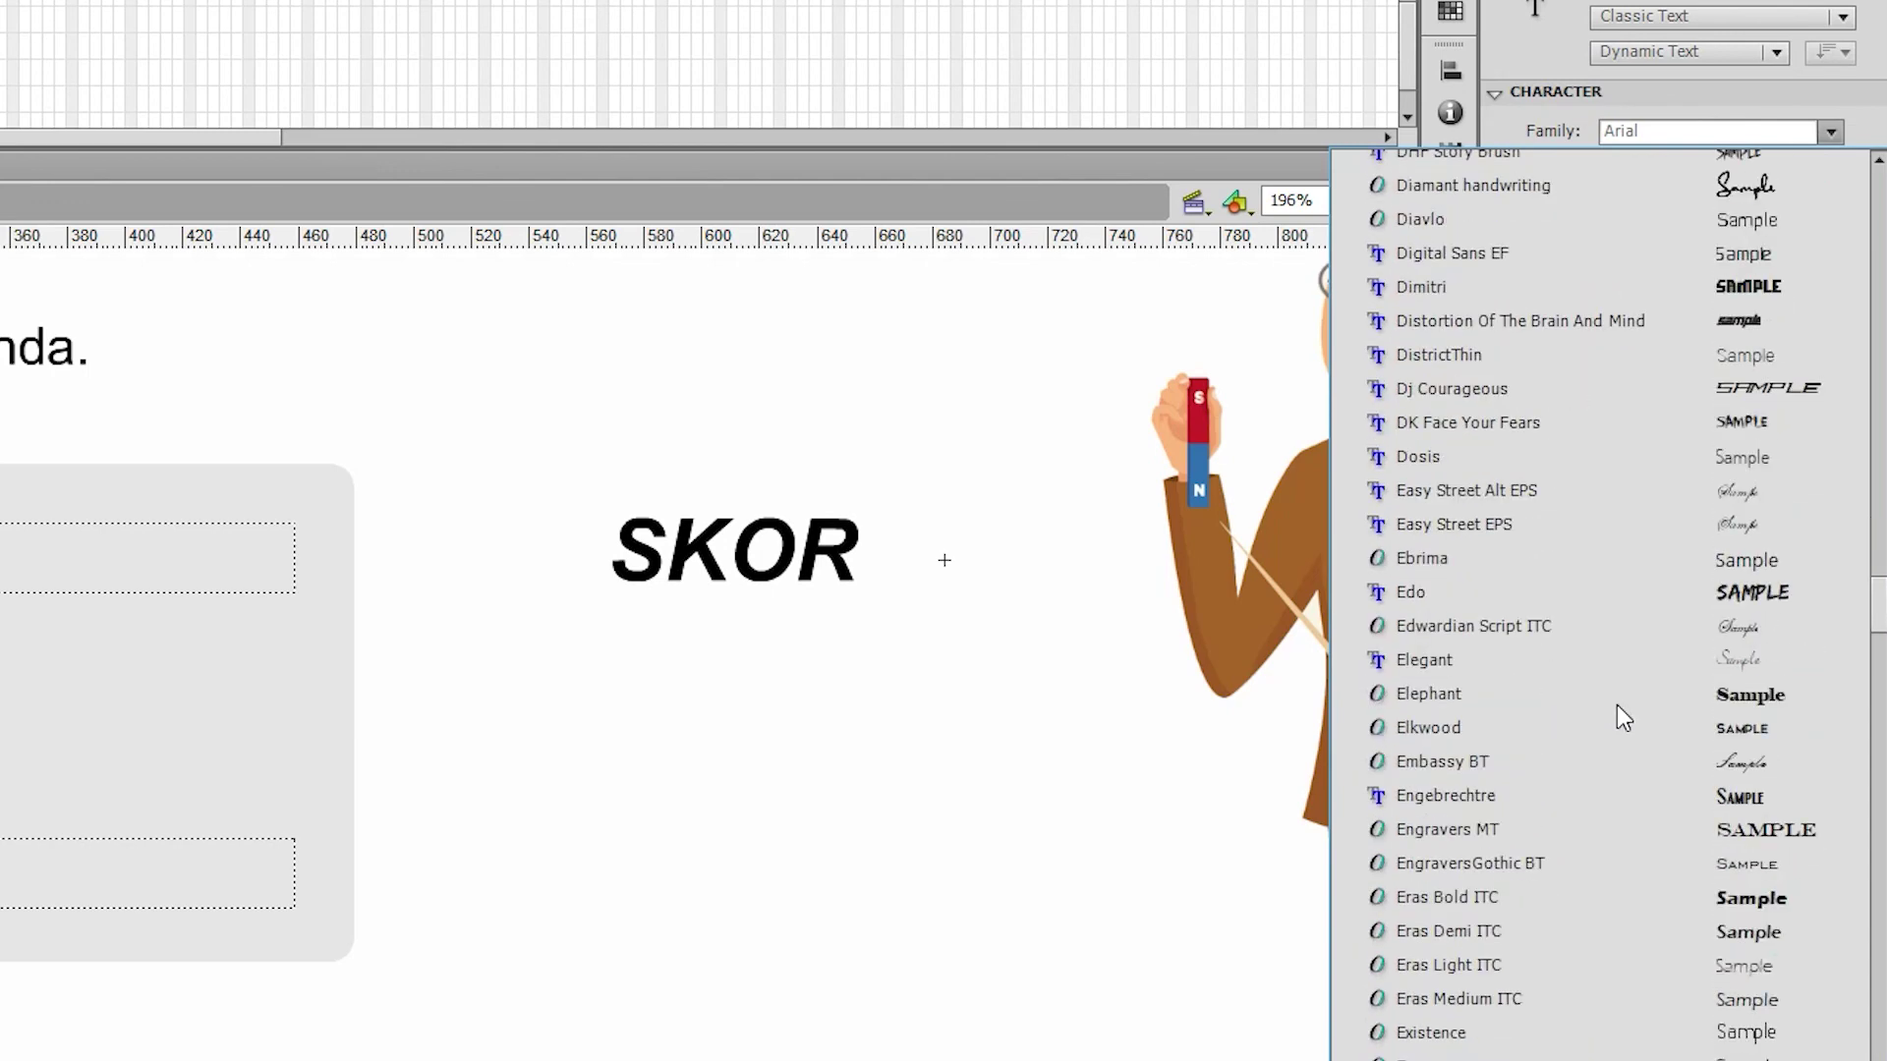
scroll(1618, 705, down, 8)
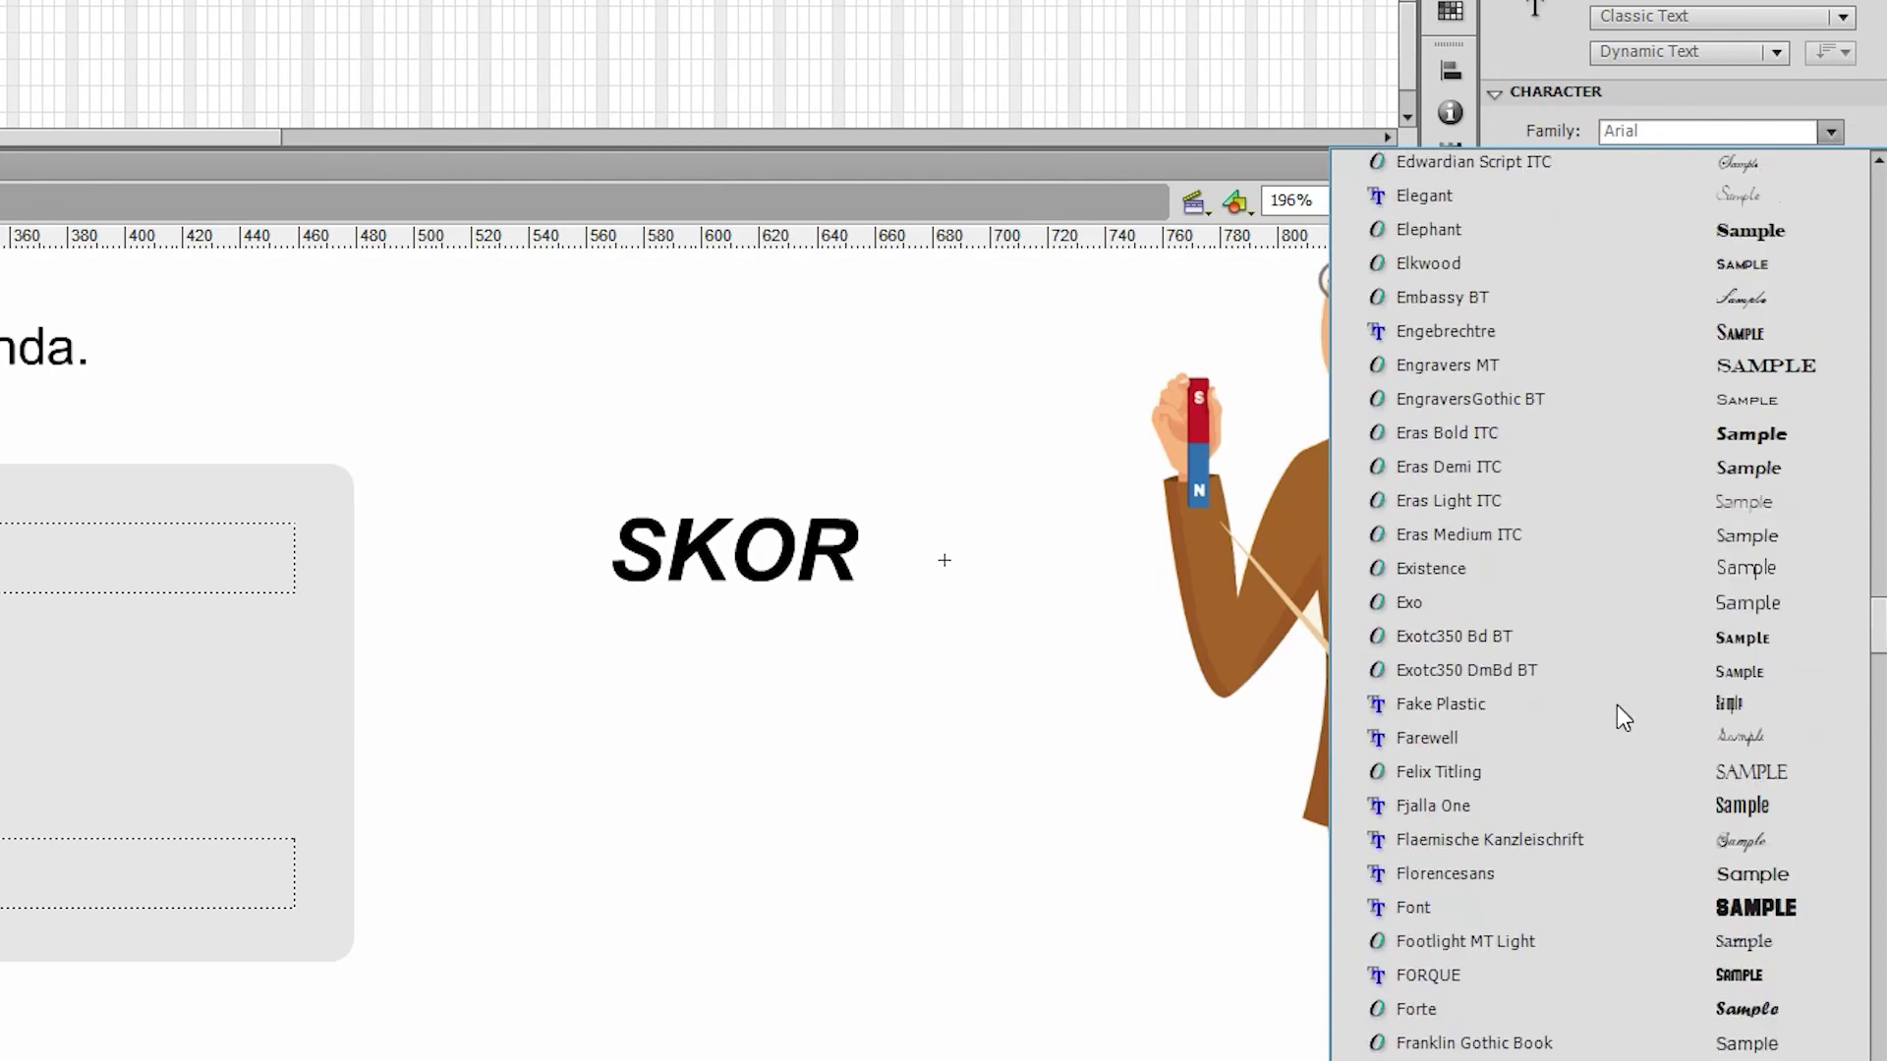
scroll(1647, 704, down, 2)
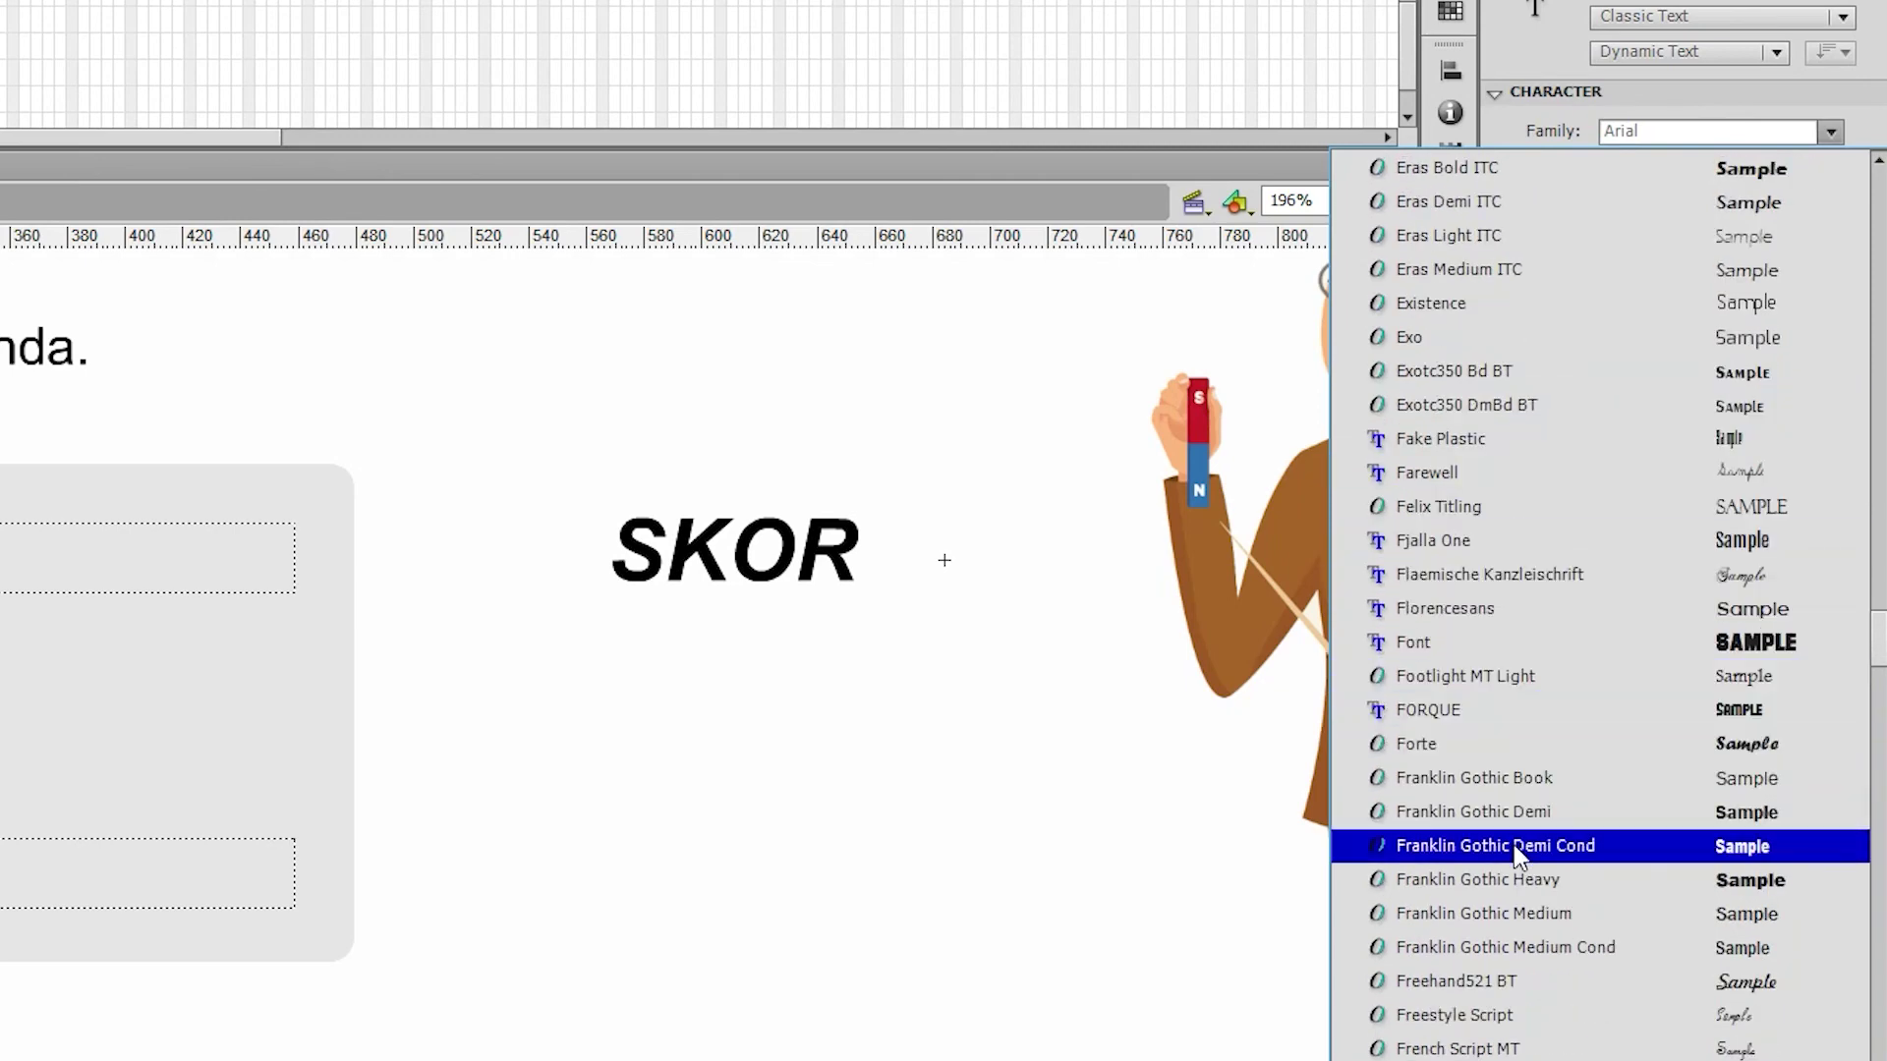
click(1592, 849)
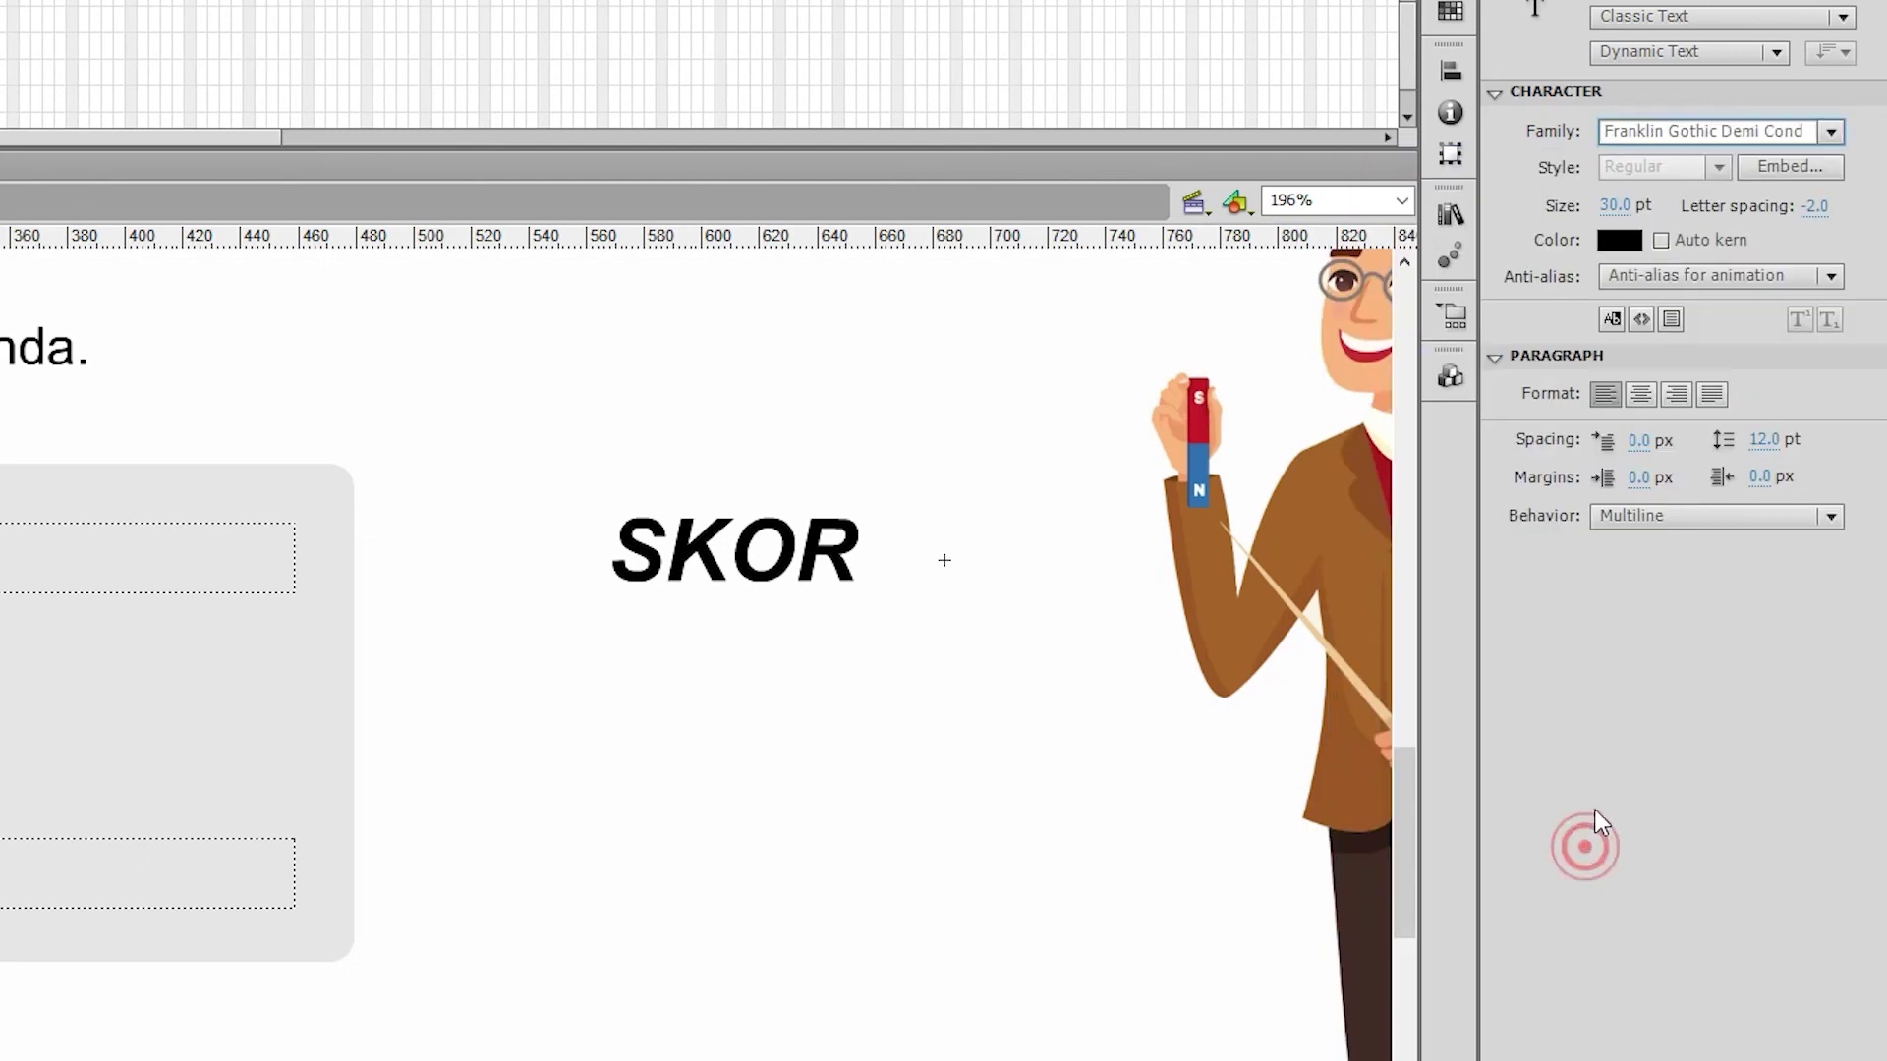
Step: Set the new text's size to 90 pt, its anti-aliasing to Use device fonts, and its alignment to centred
click(1610, 210)
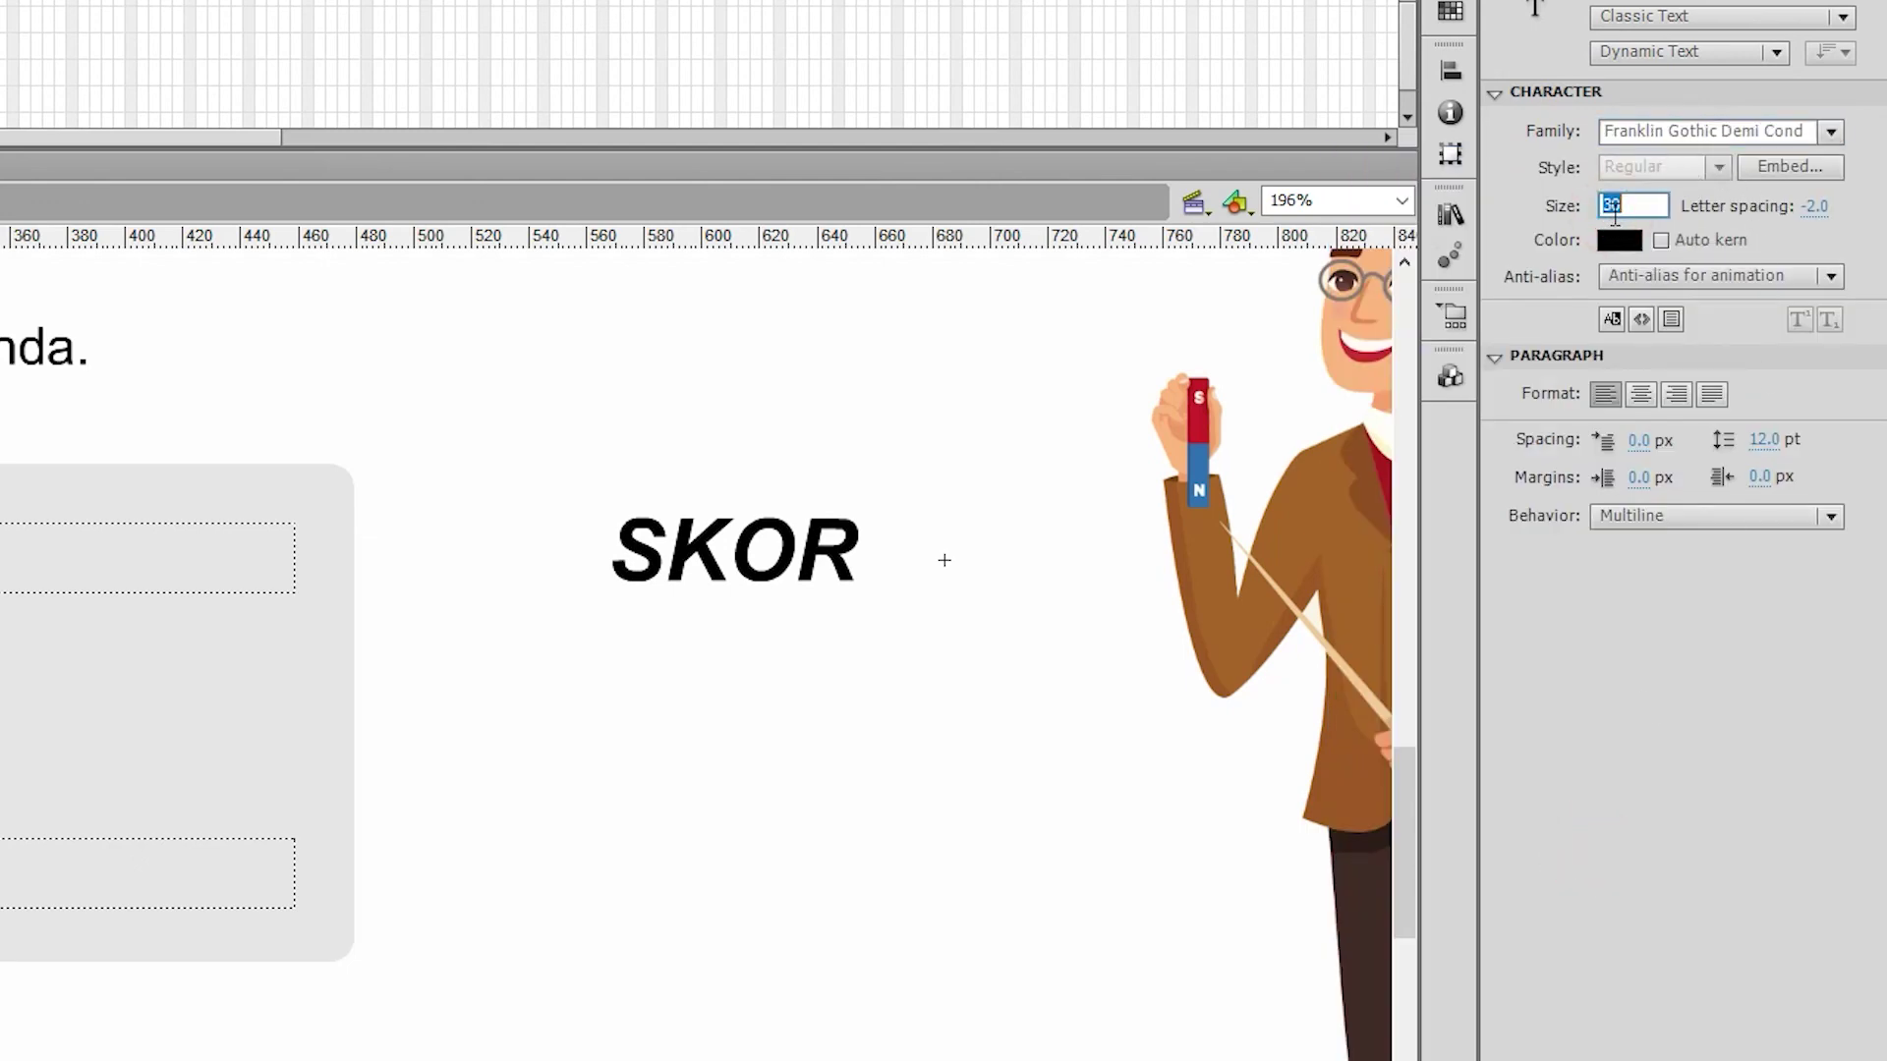
text(90)
key(Return)
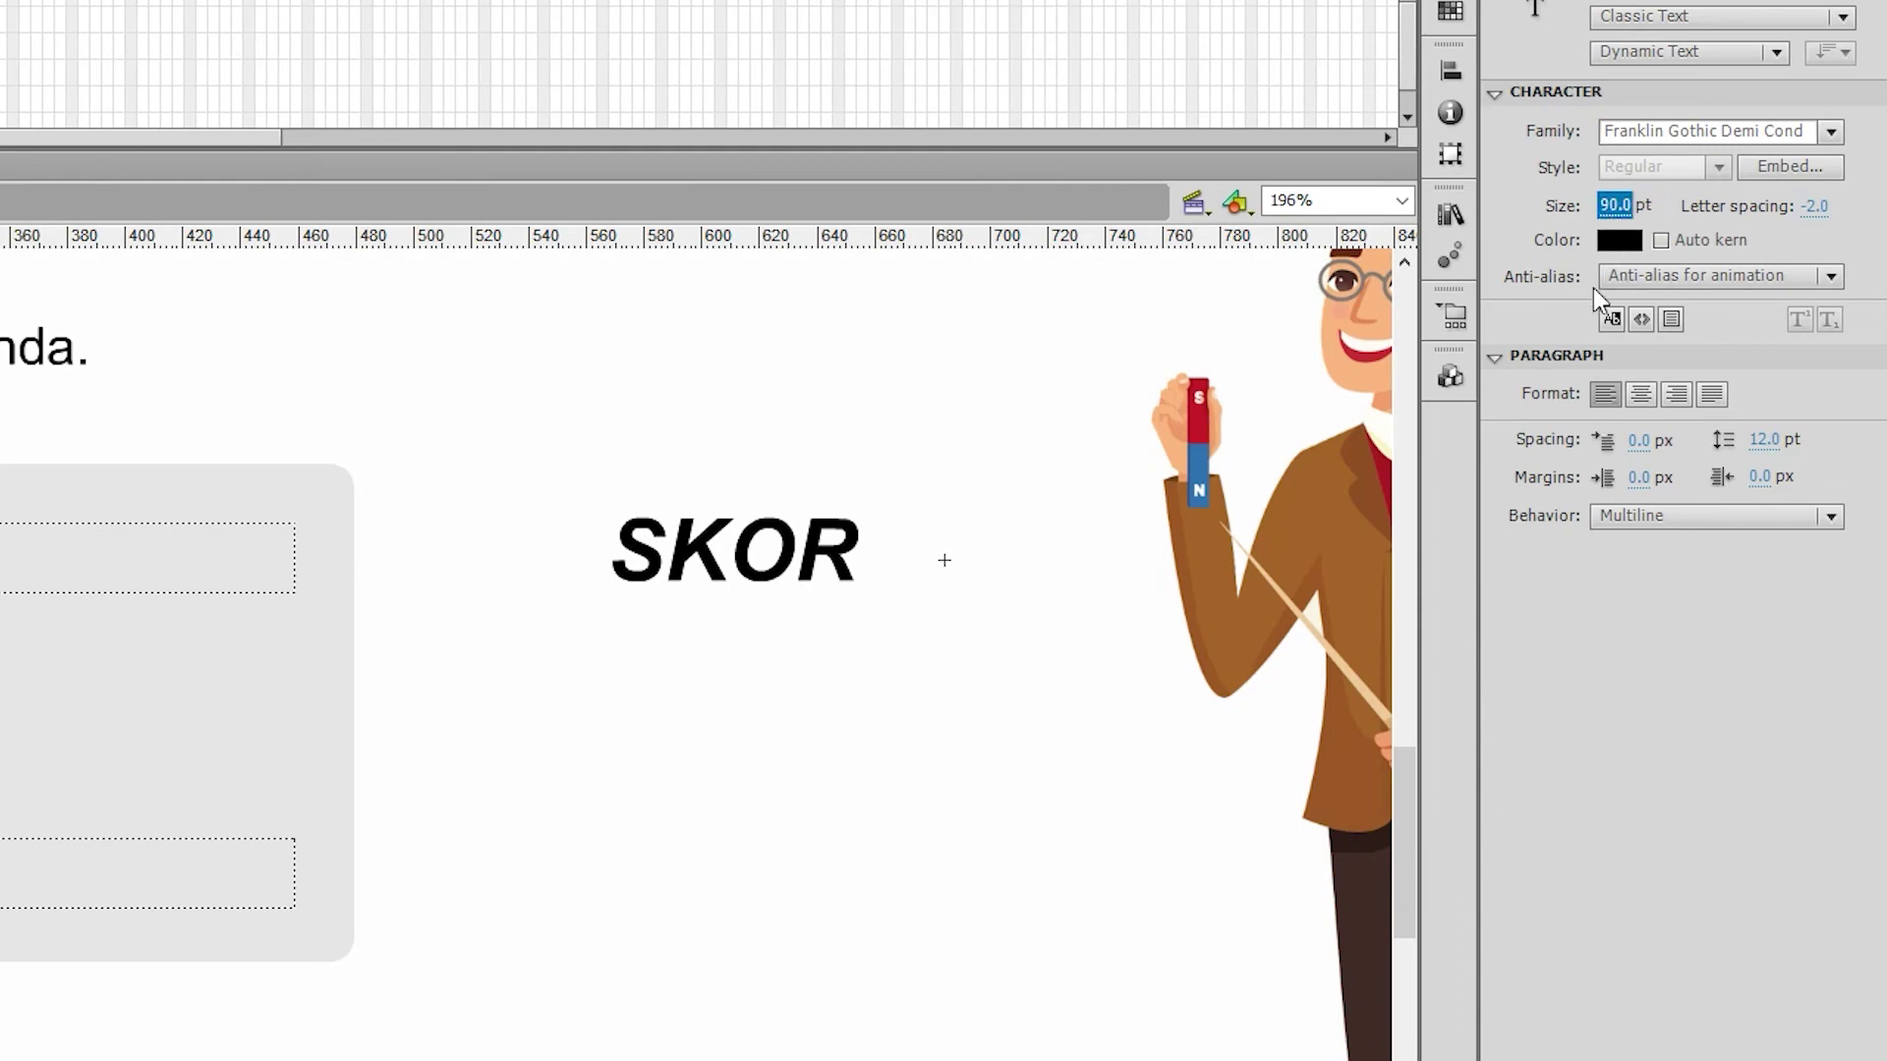
click(1729, 275)
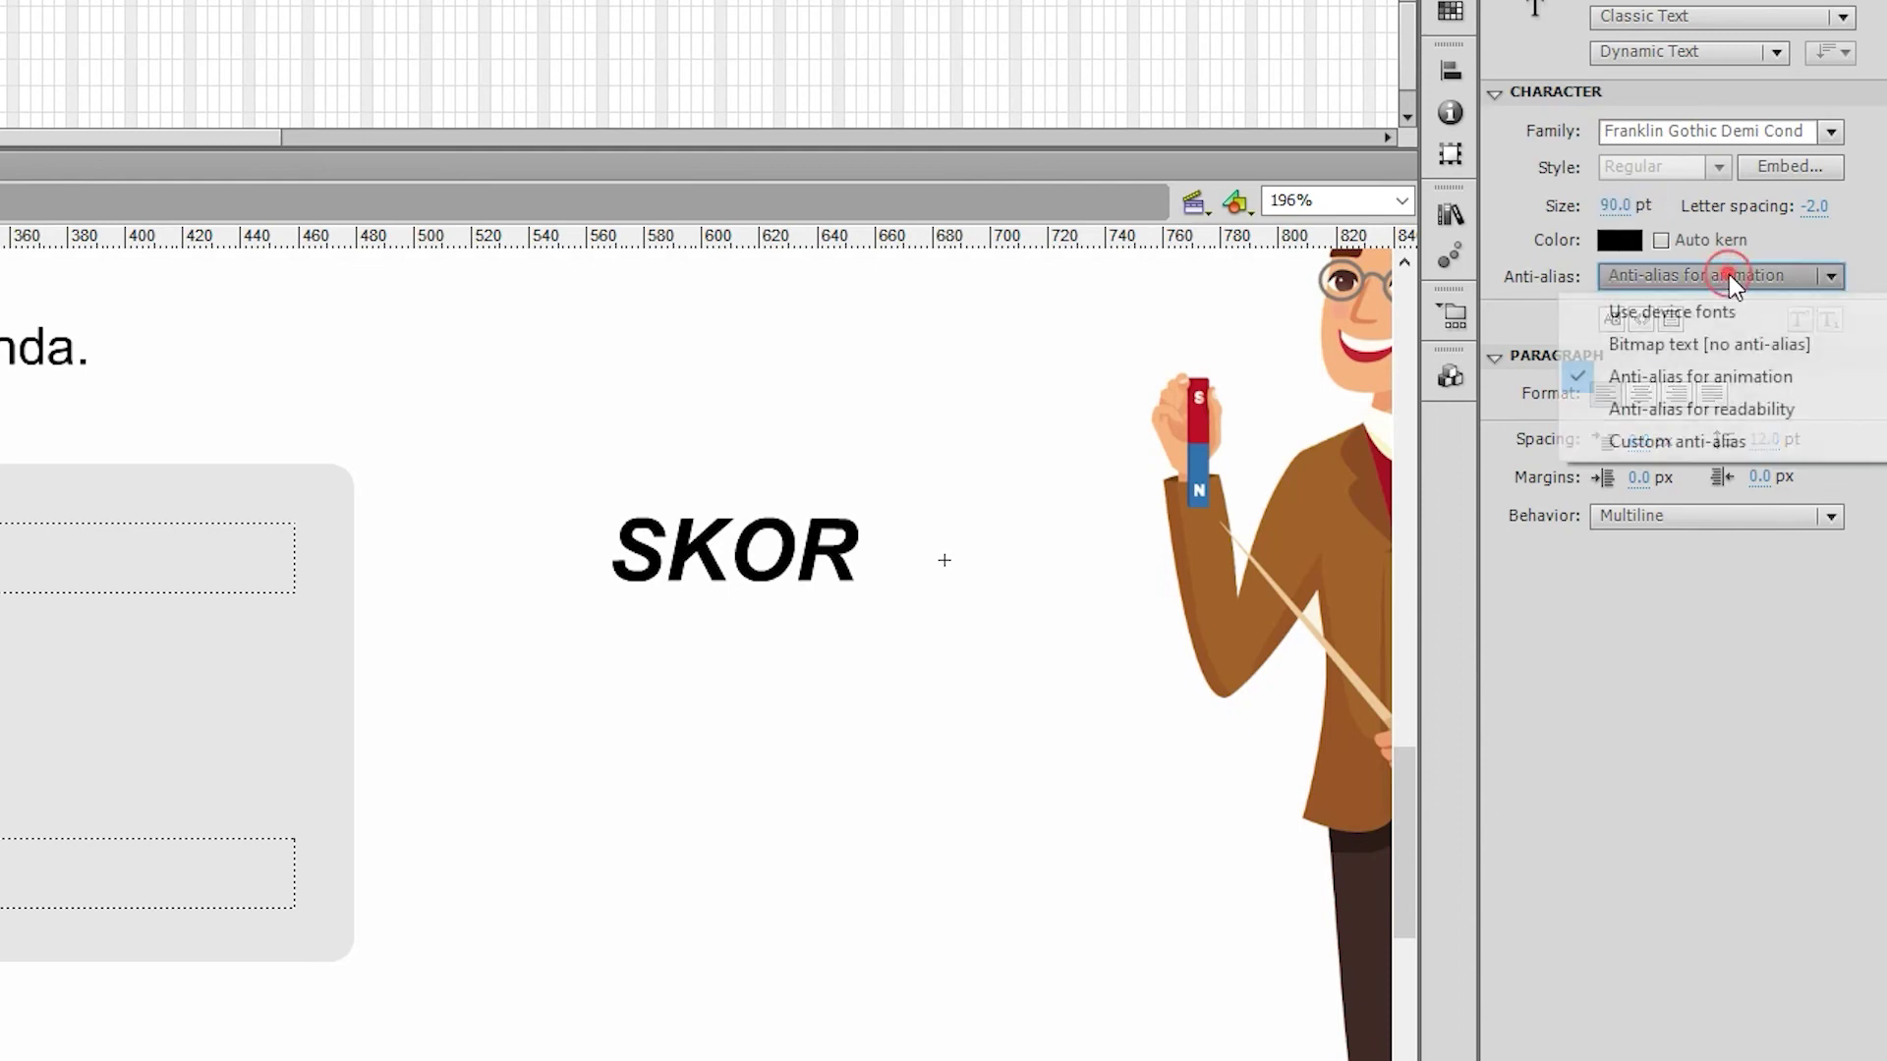
click(1686, 313)
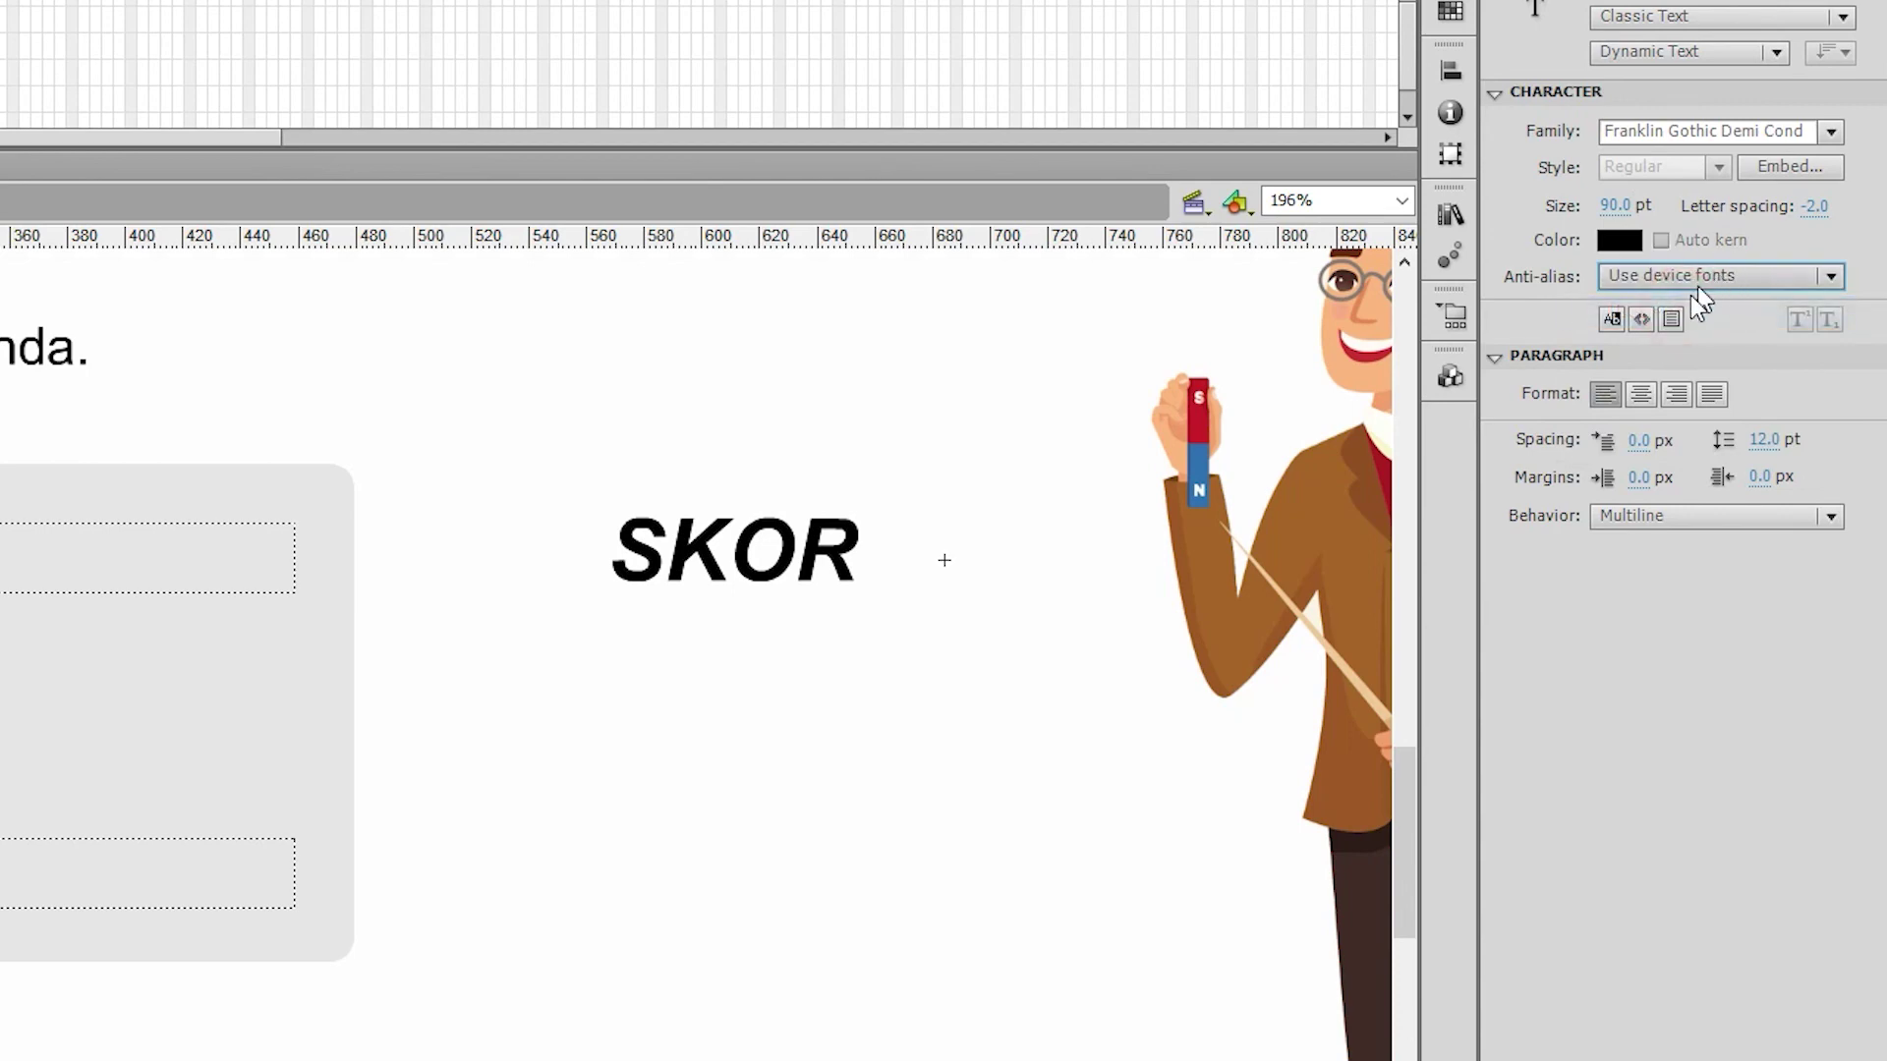
click(1641, 395)
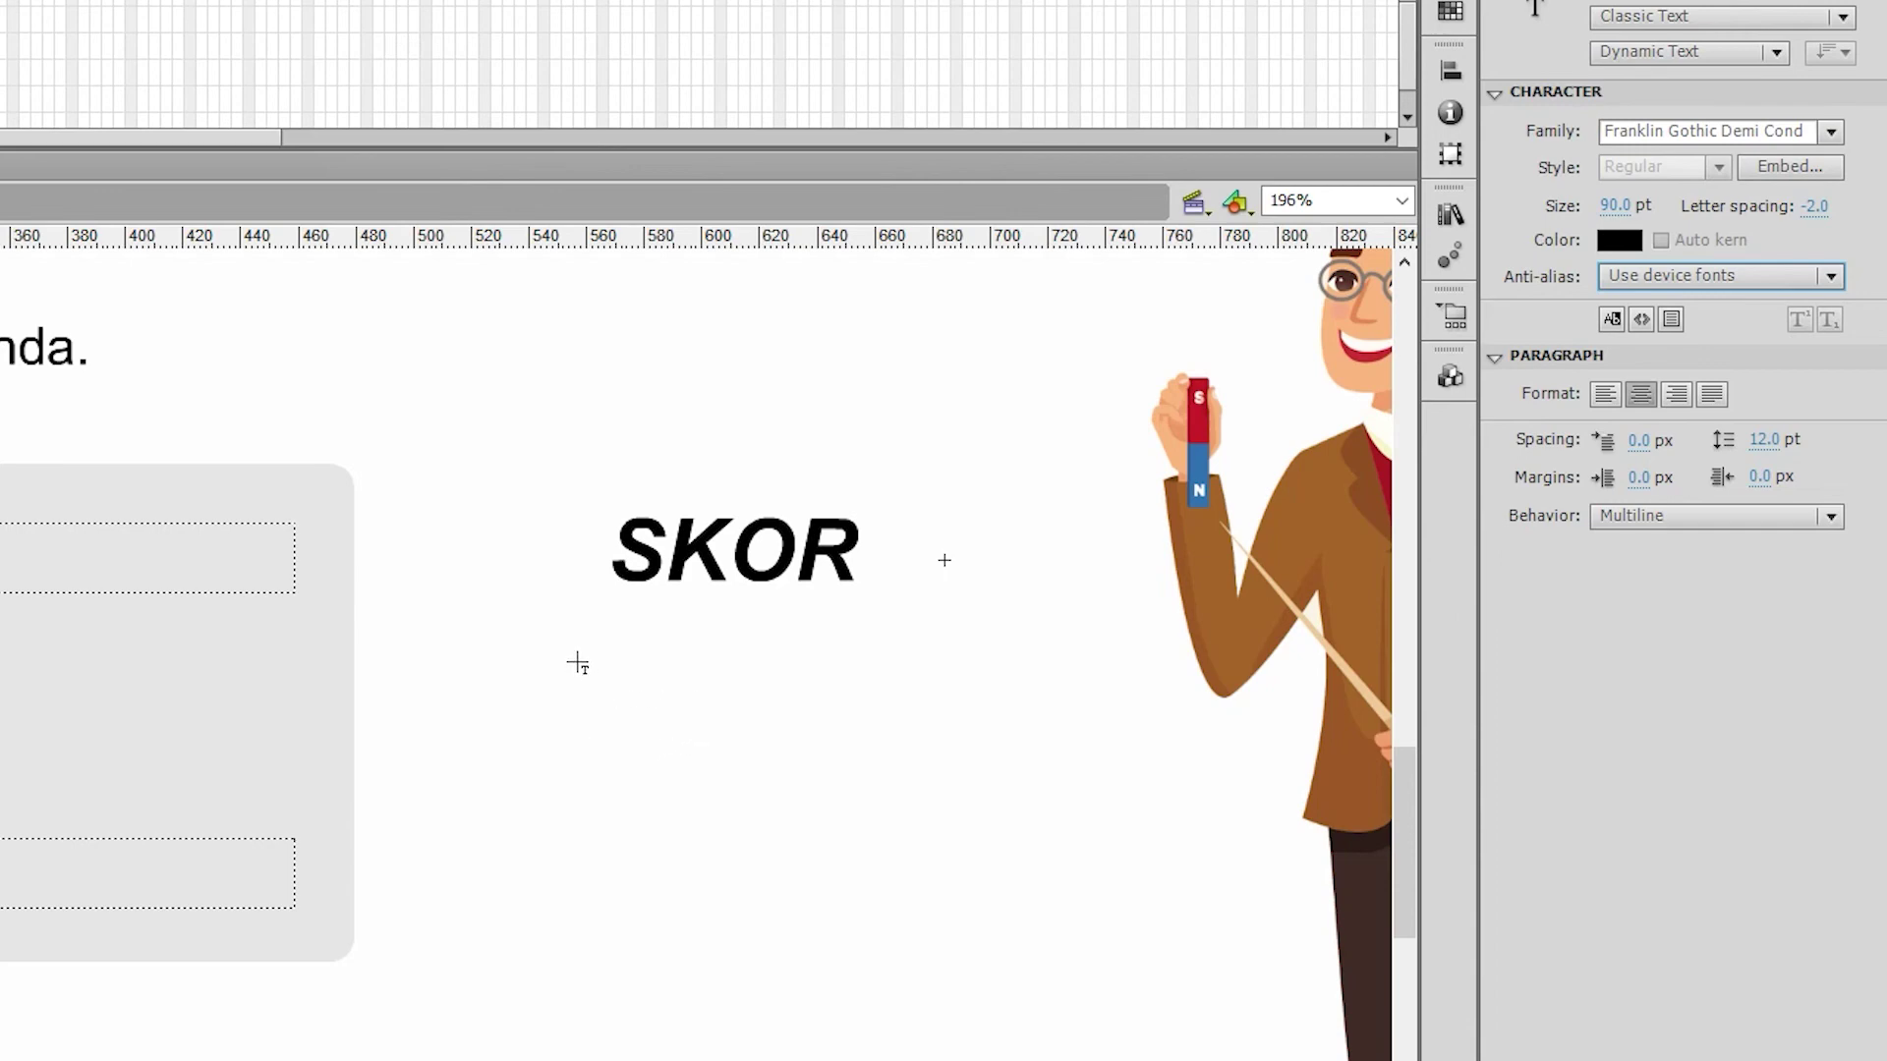
Step: Place a dynamic text field containing "0" near the SKOR label and widen it to about 128 px
drag(580, 656, 998, 649)
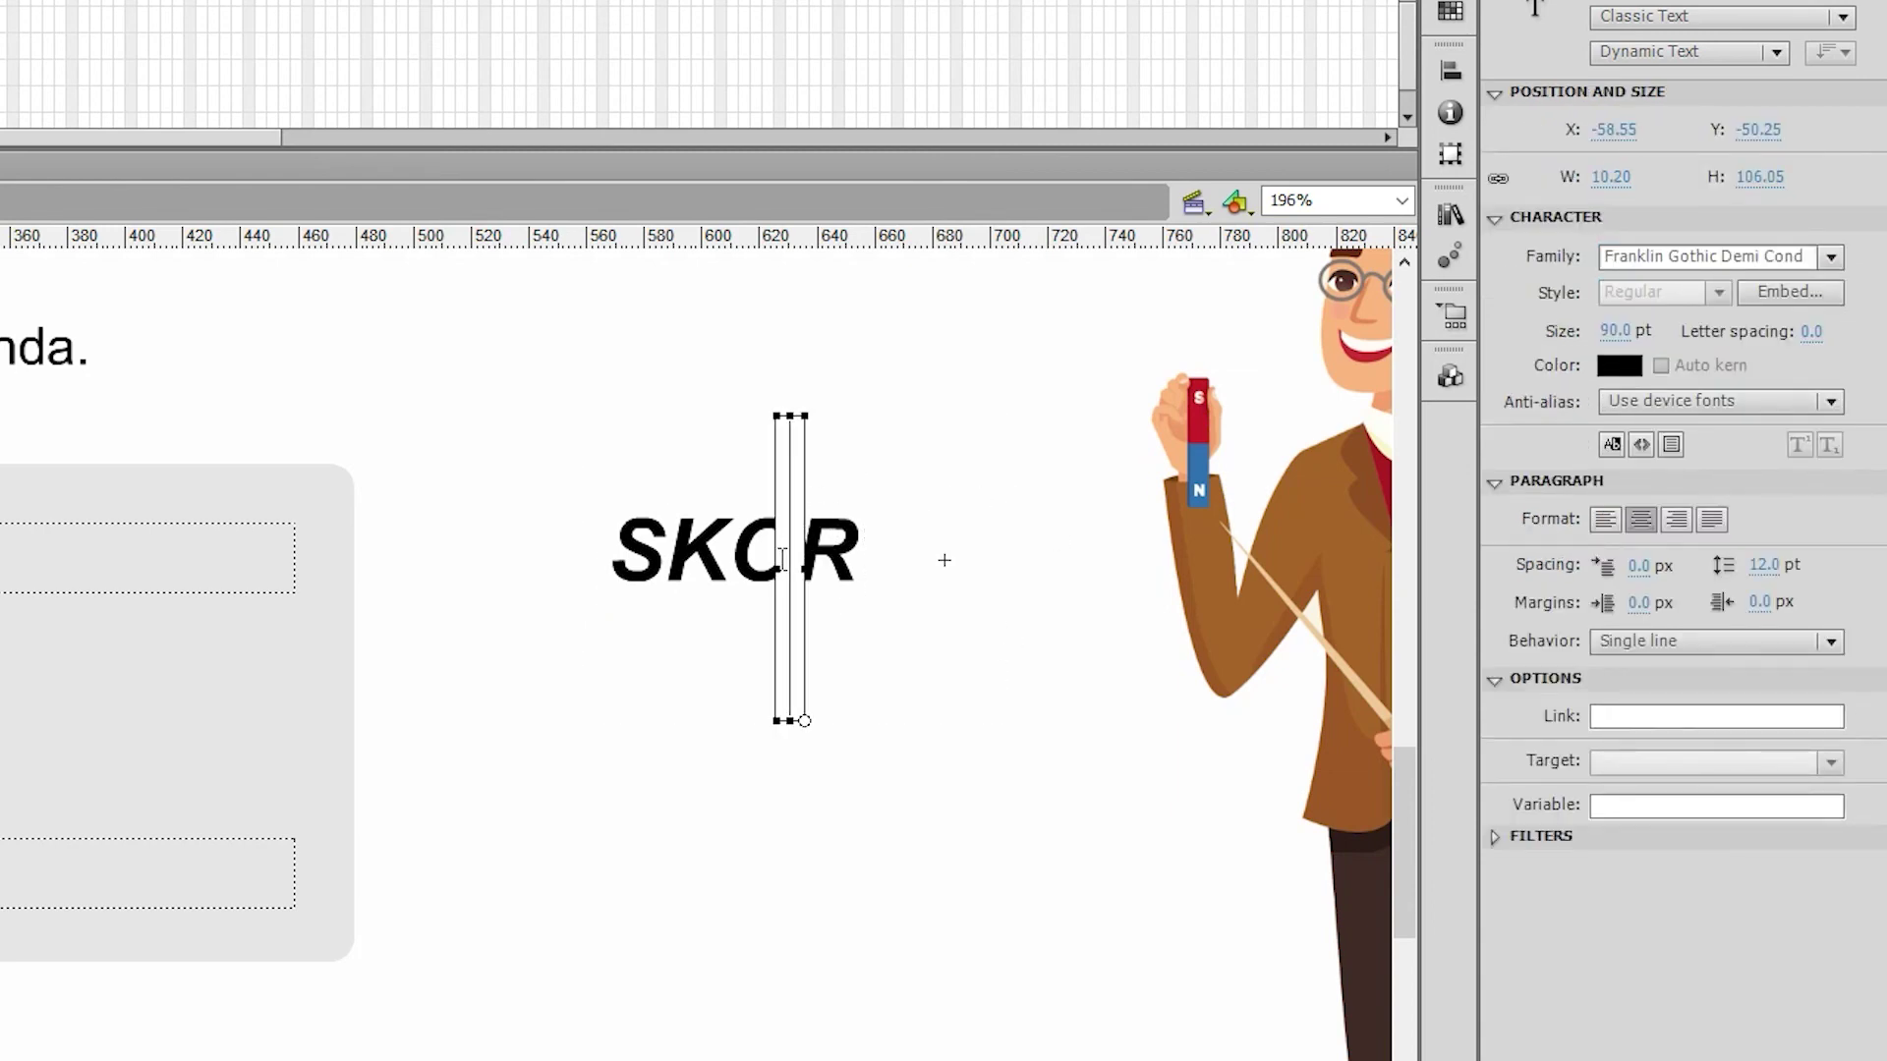
text(0)
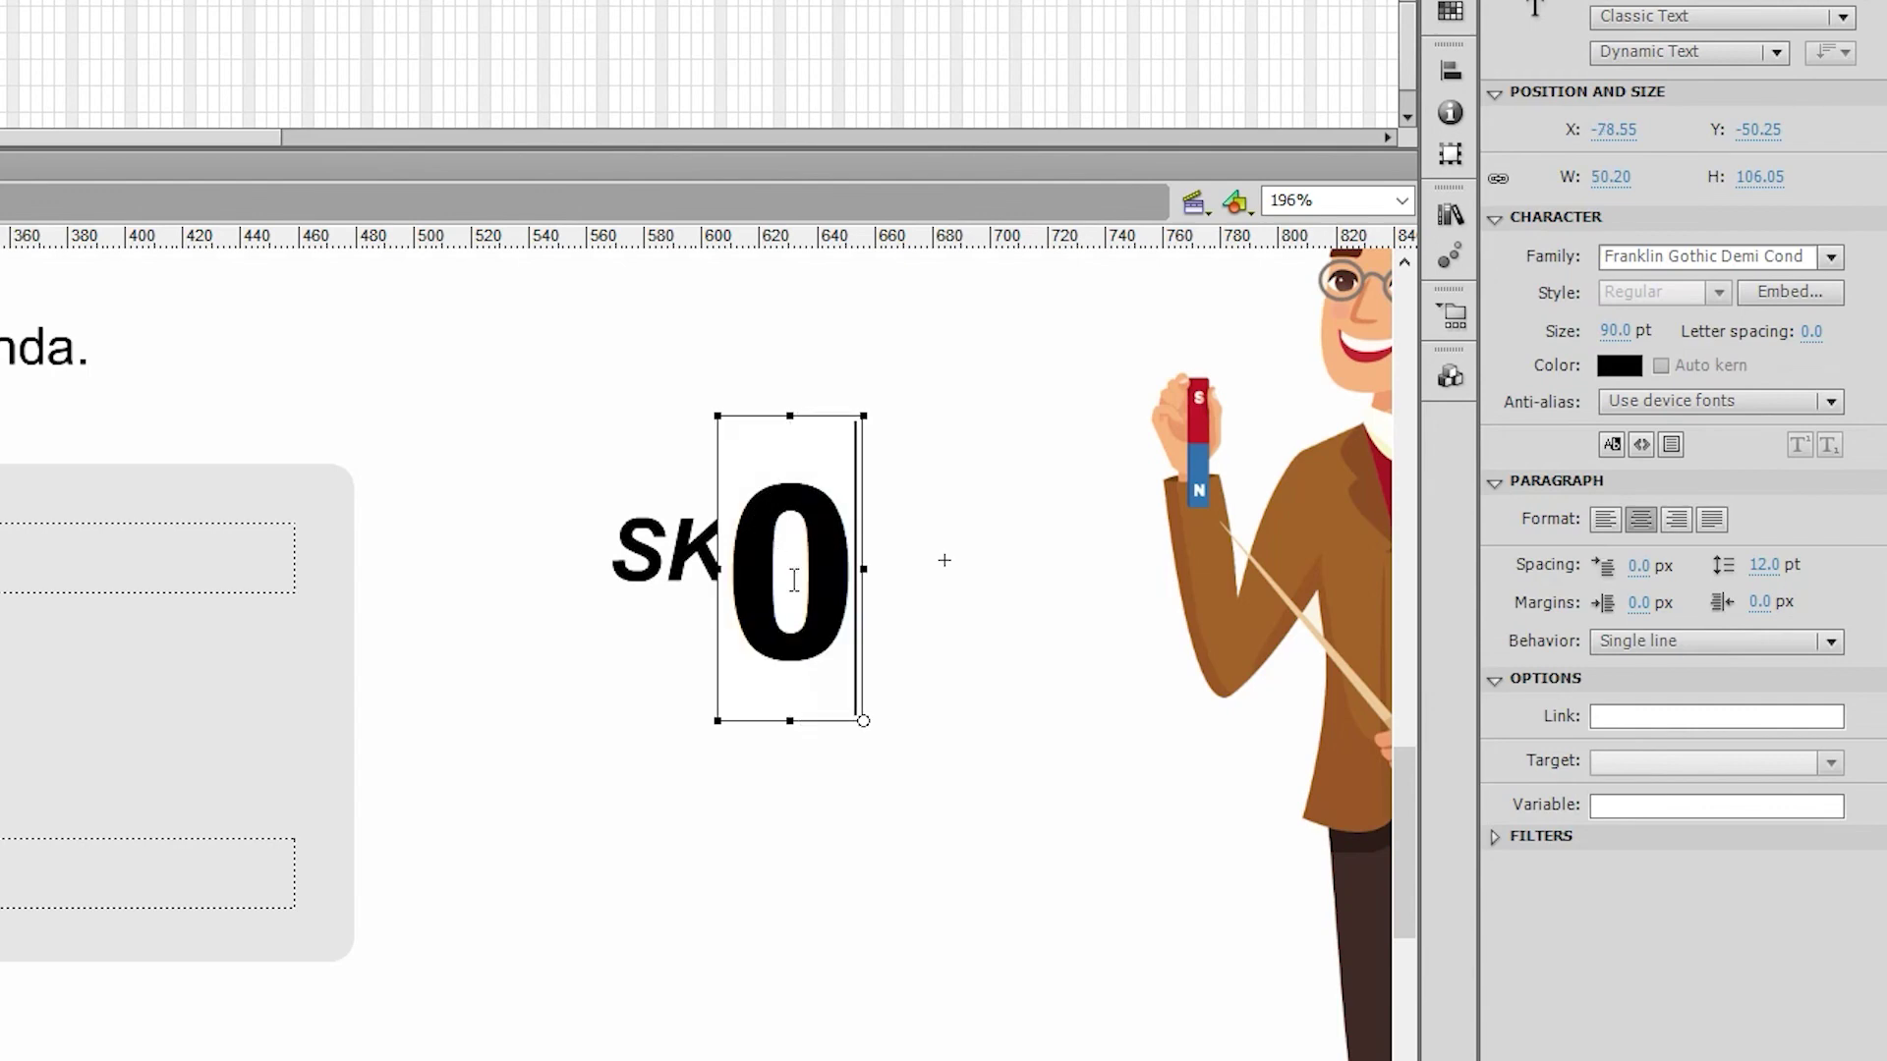
drag(863, 568, 1085, 541)
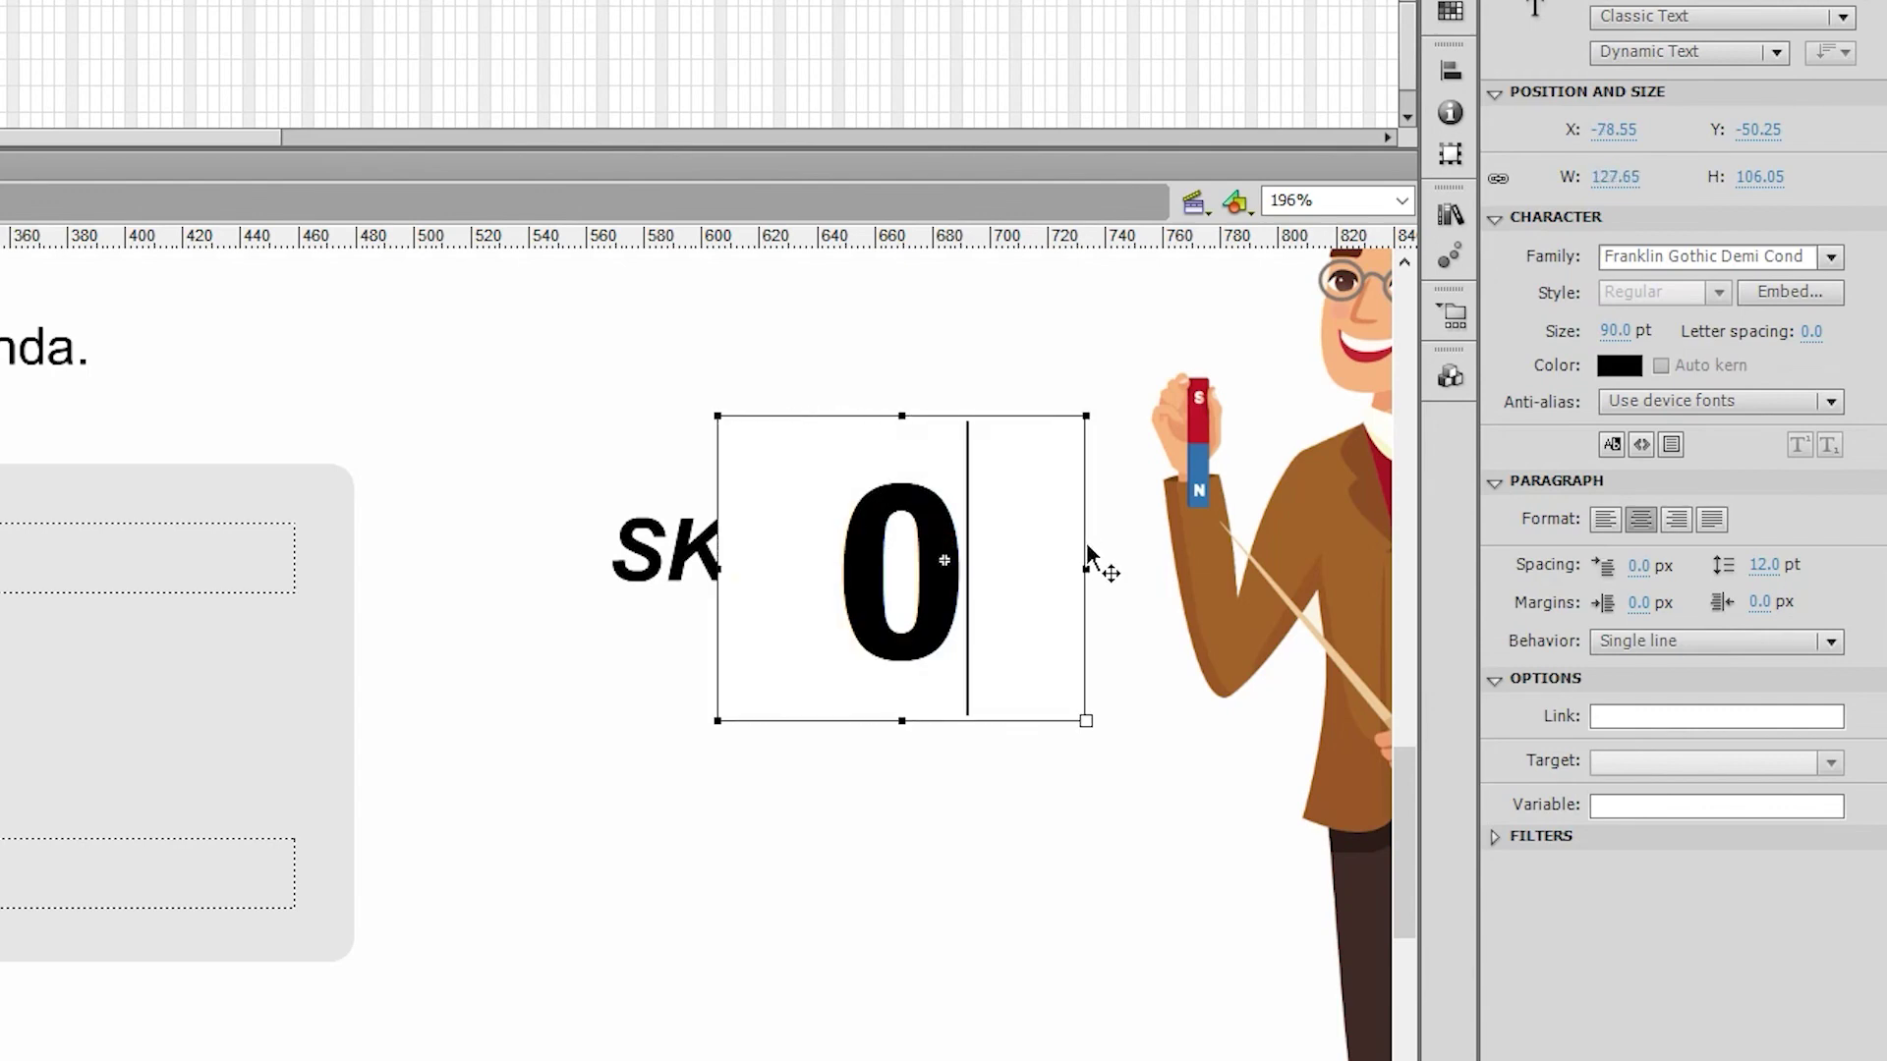
Step: Replace the score field's text with "100" and widen the field to about 154 px
click(971, 562)
double_click(958, 569)
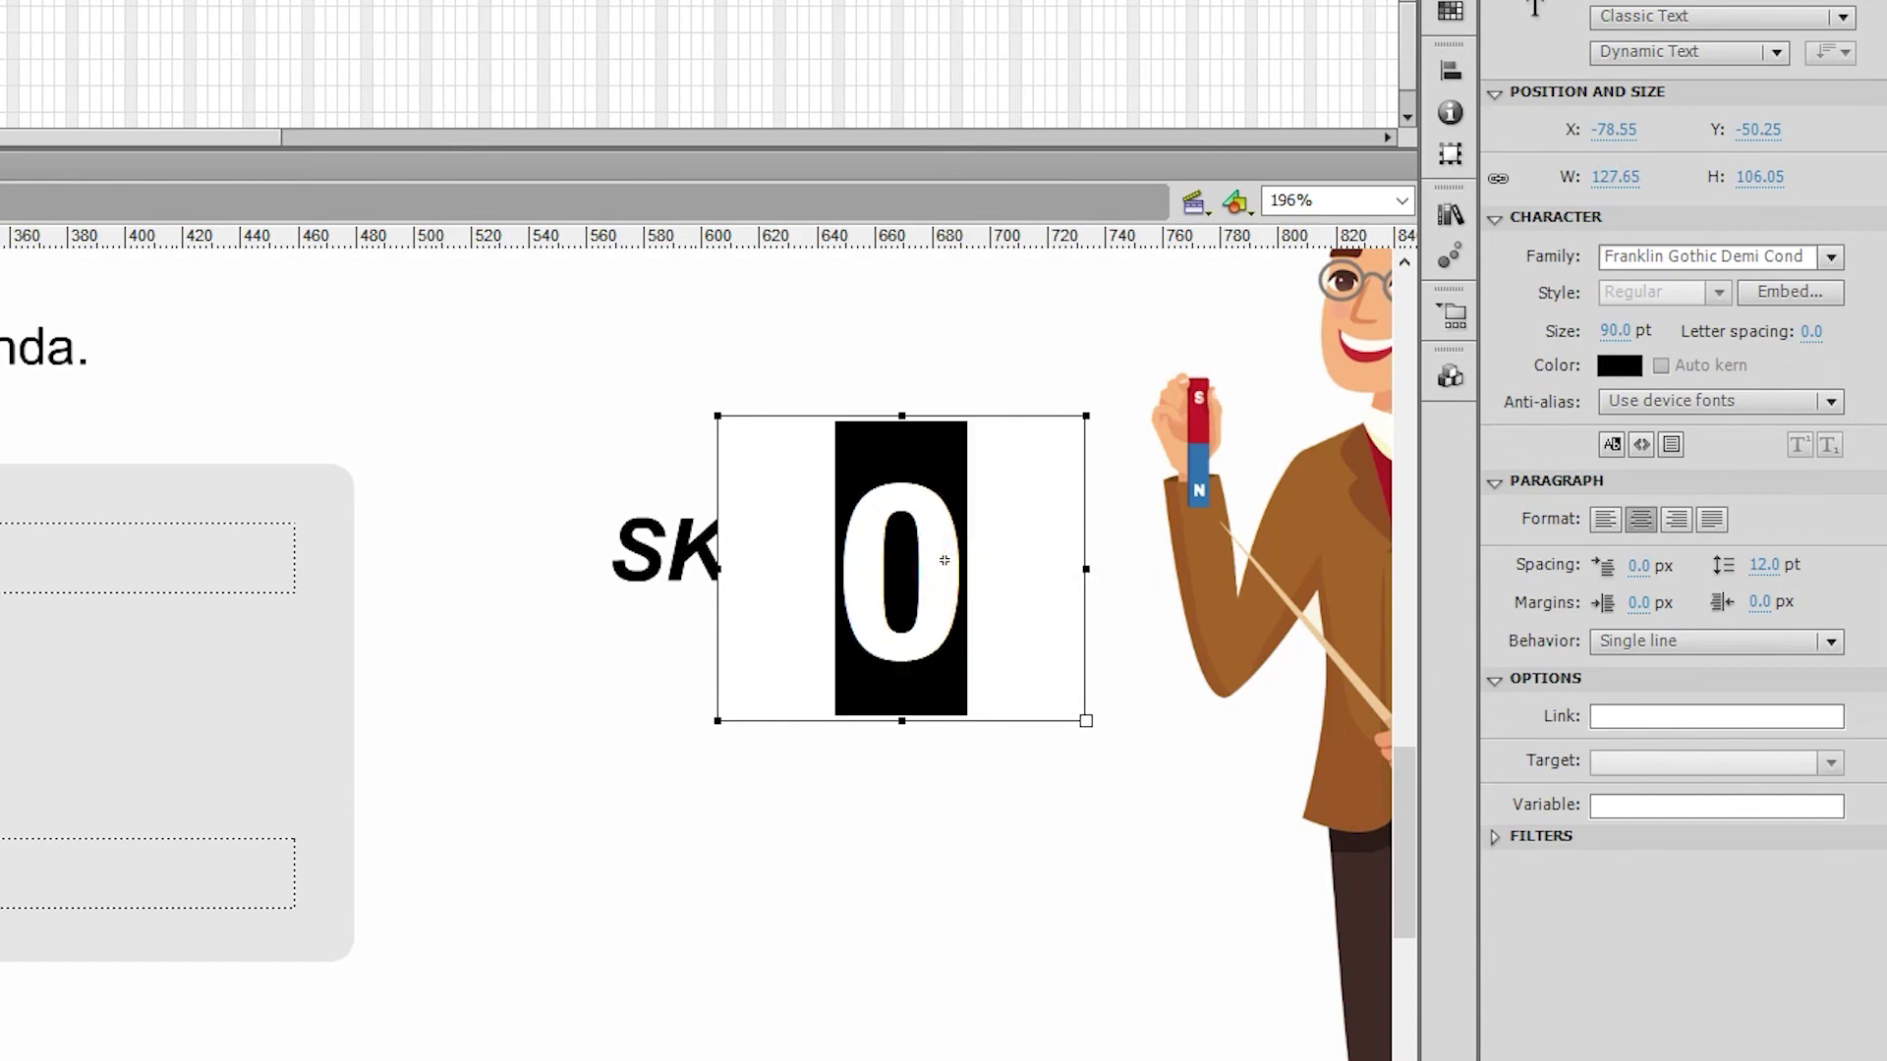
text(100)
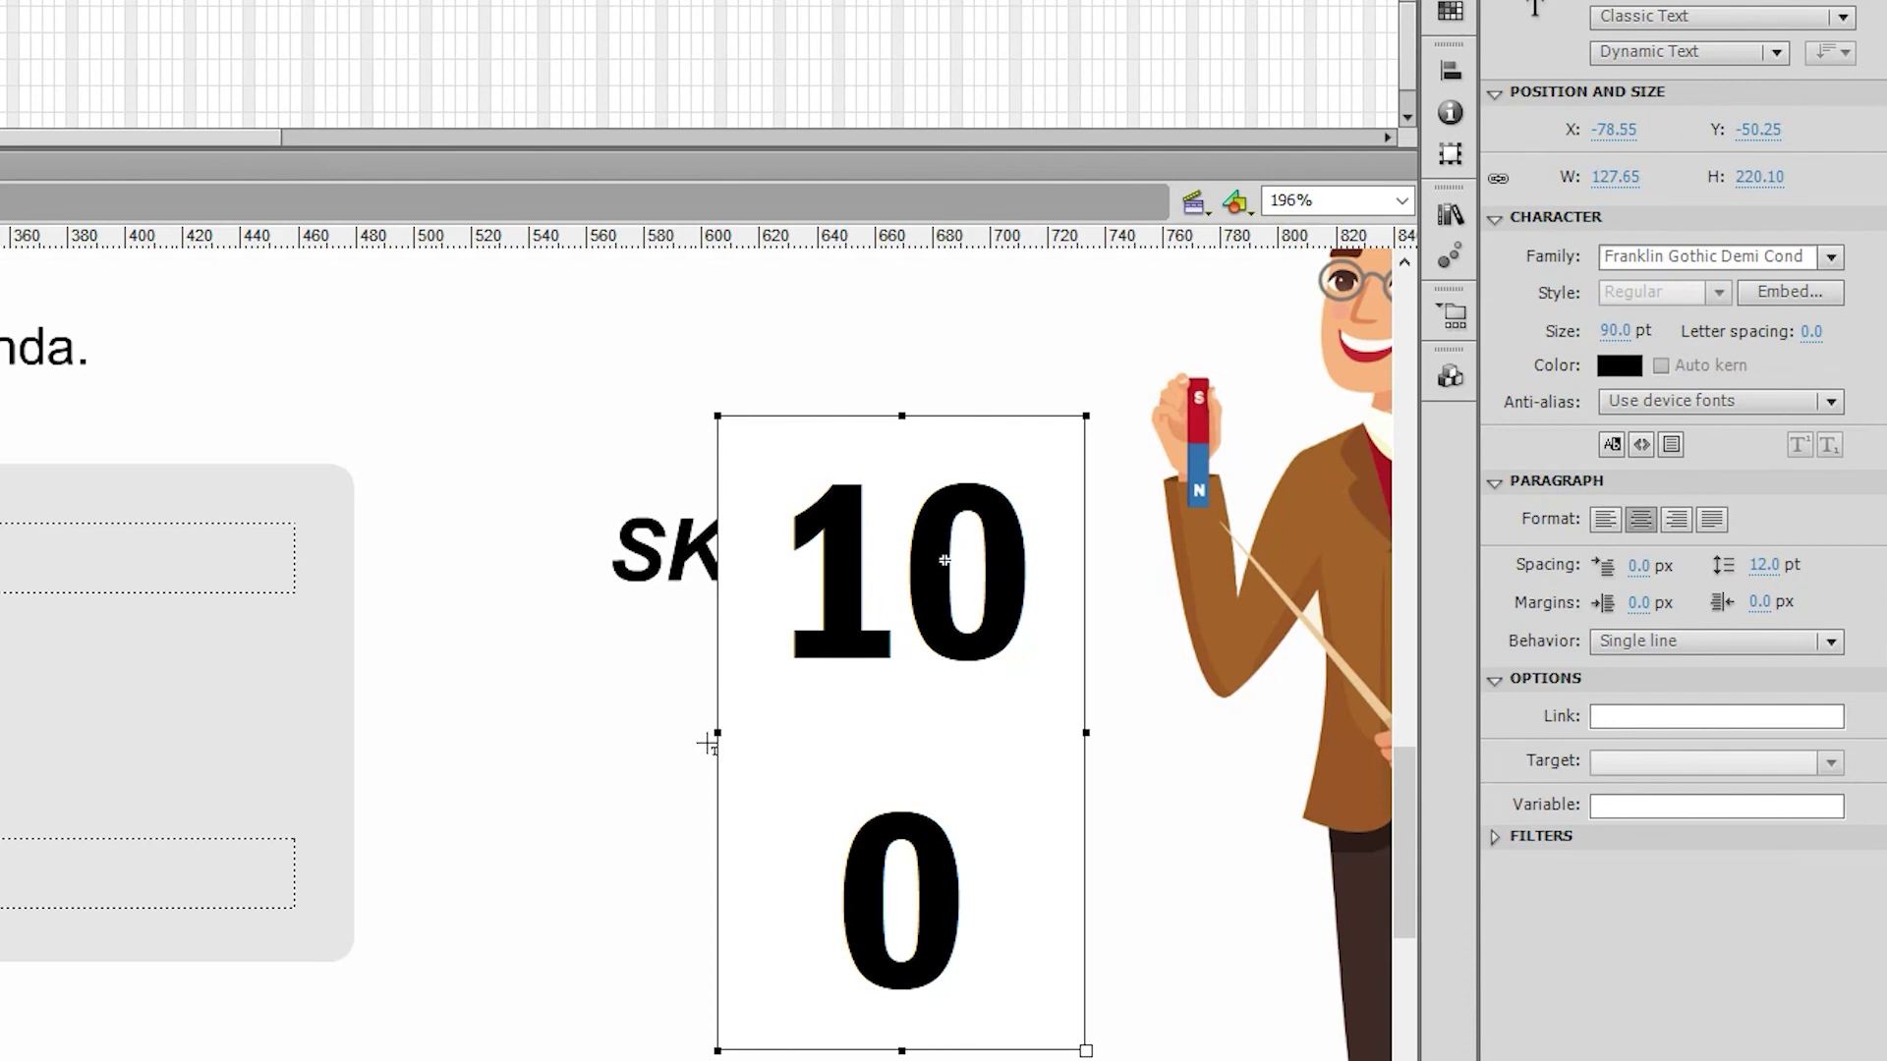
drag(716, 731, 641, 732)
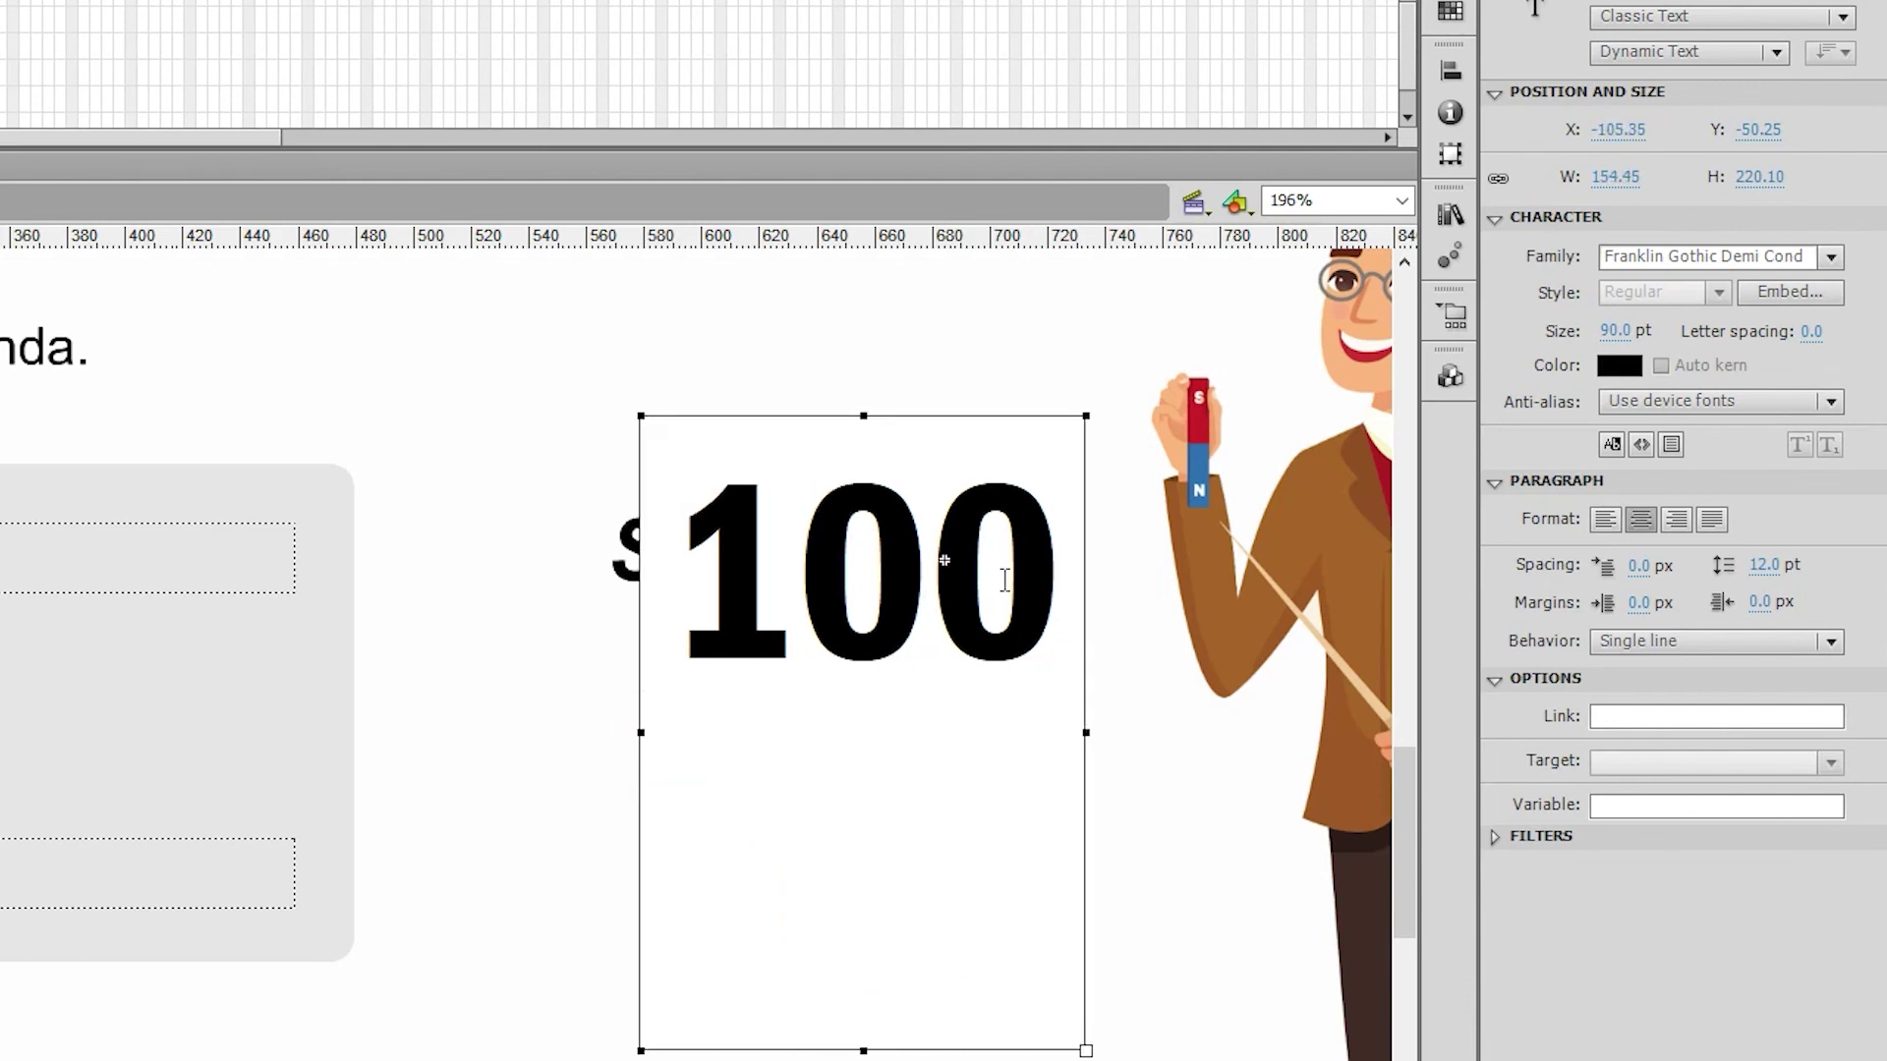
Step: Set the score field's text back to "0" and shorten the field to about 106 px high
drag(1057, 590, 729, 607)
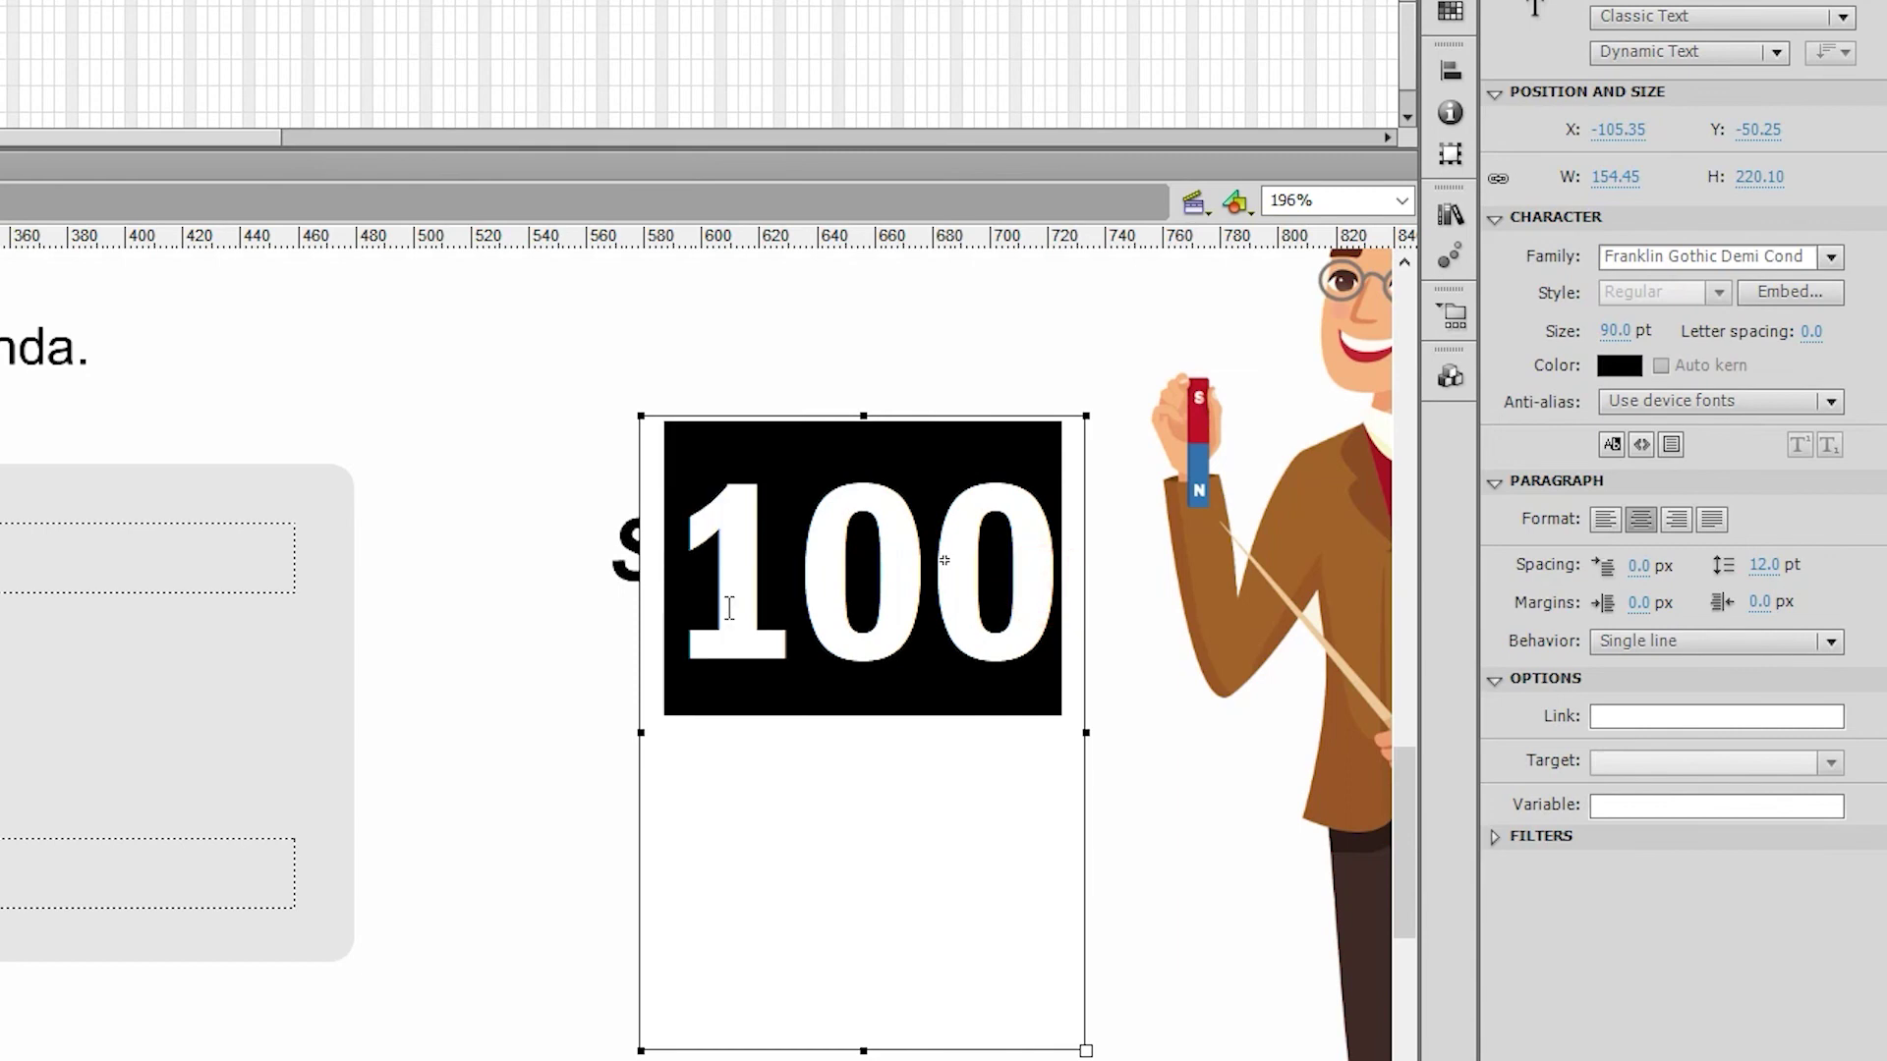
text(0)
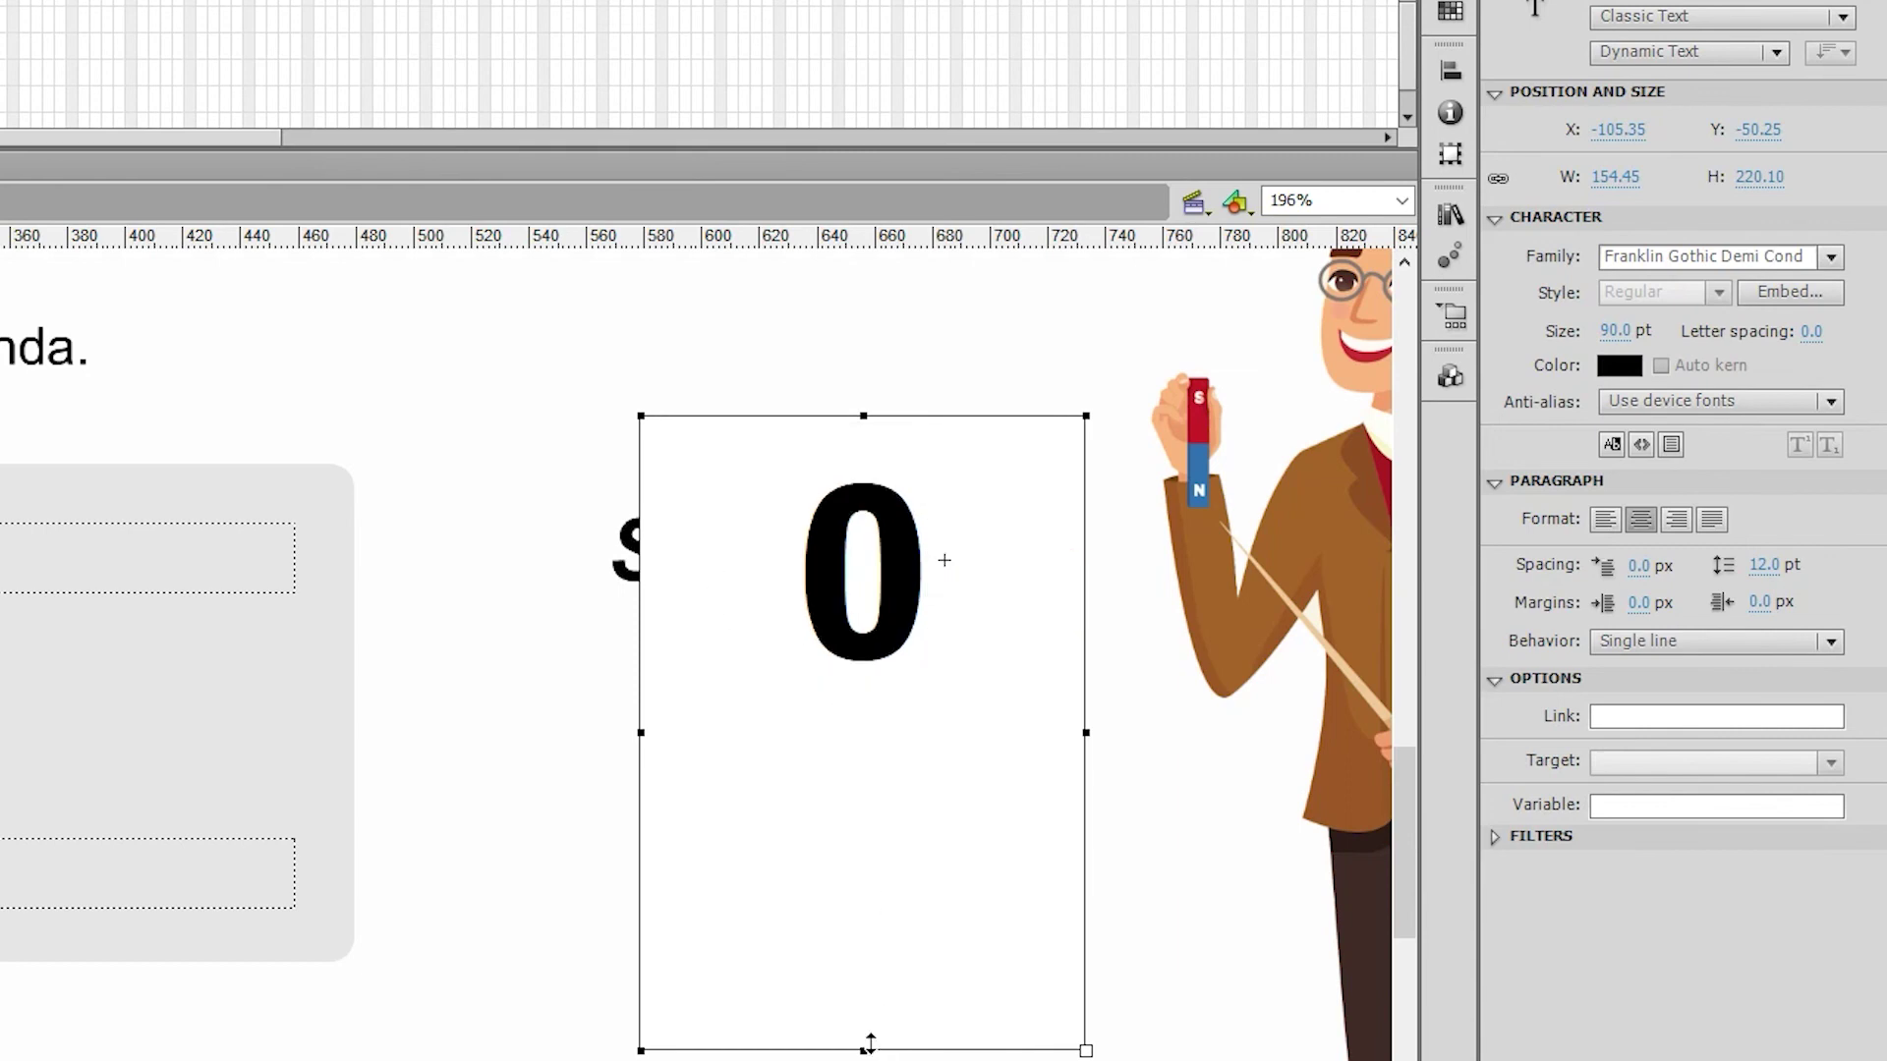
drag(868, 1035, 900, 697)
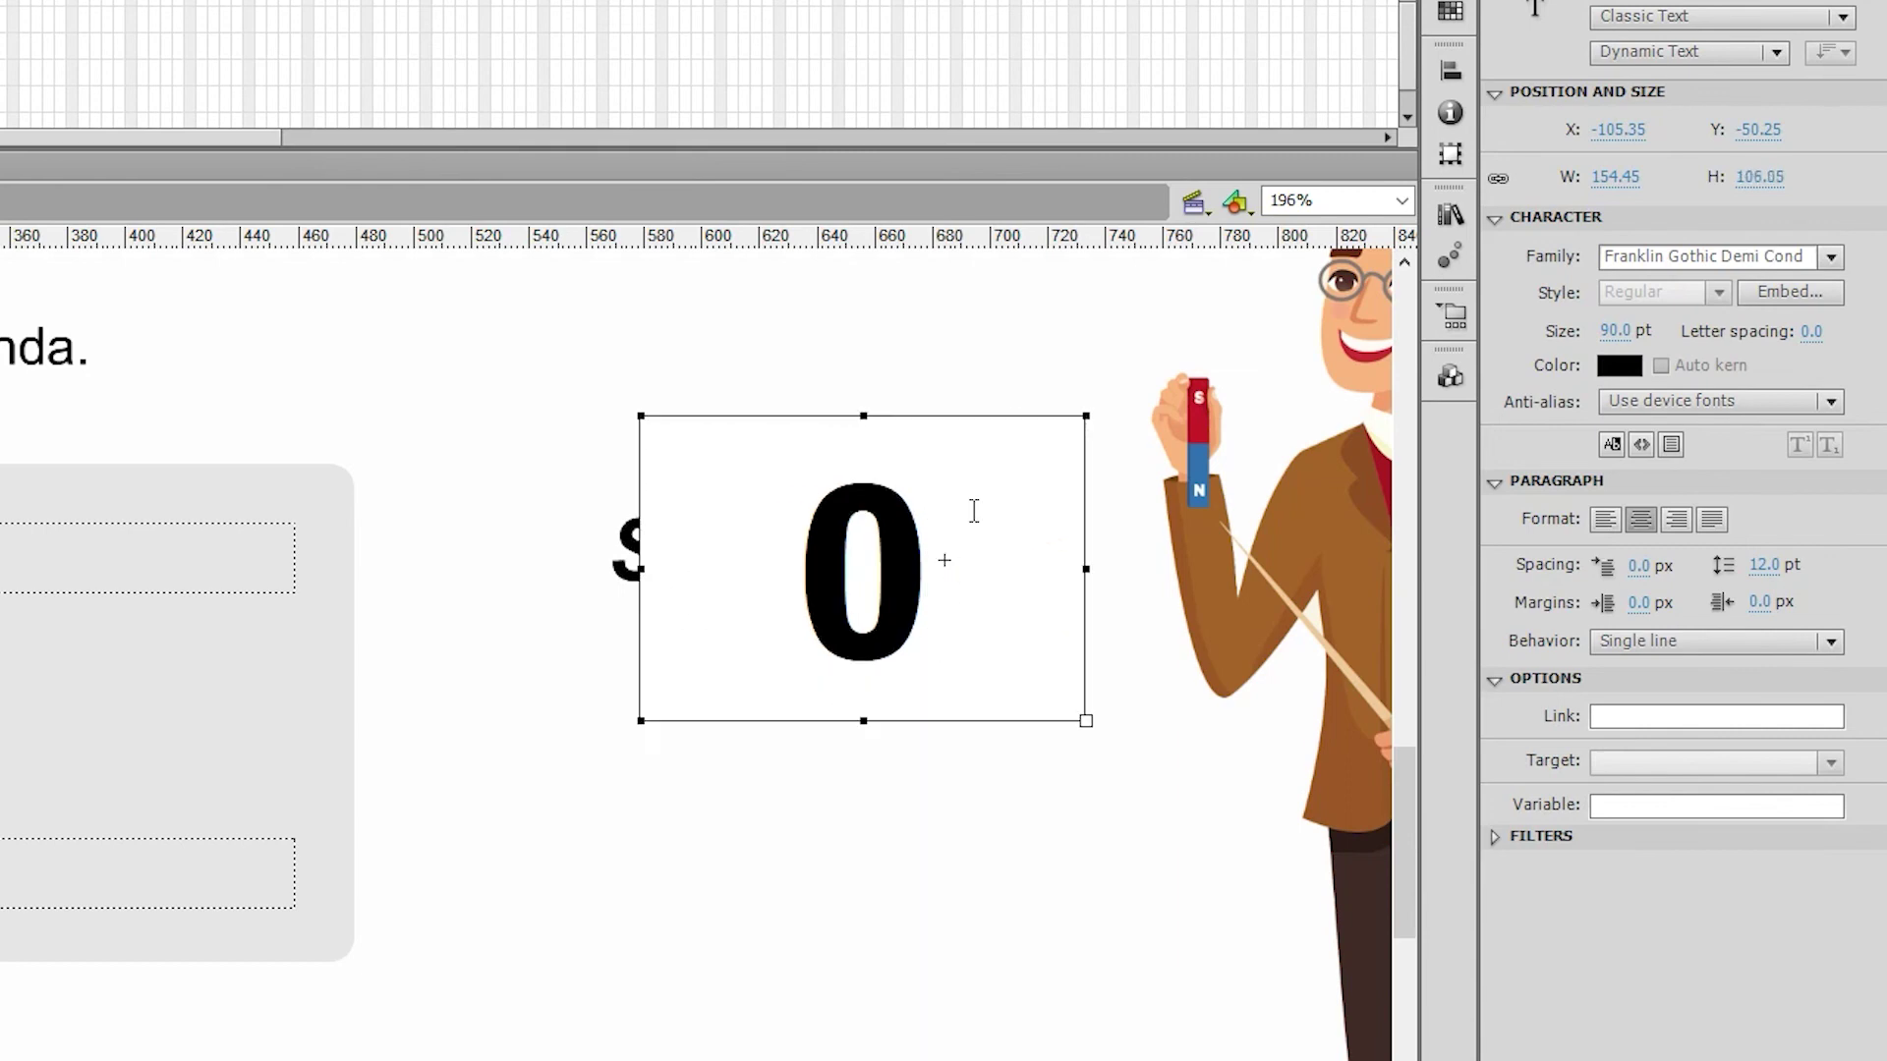
key(Escape)
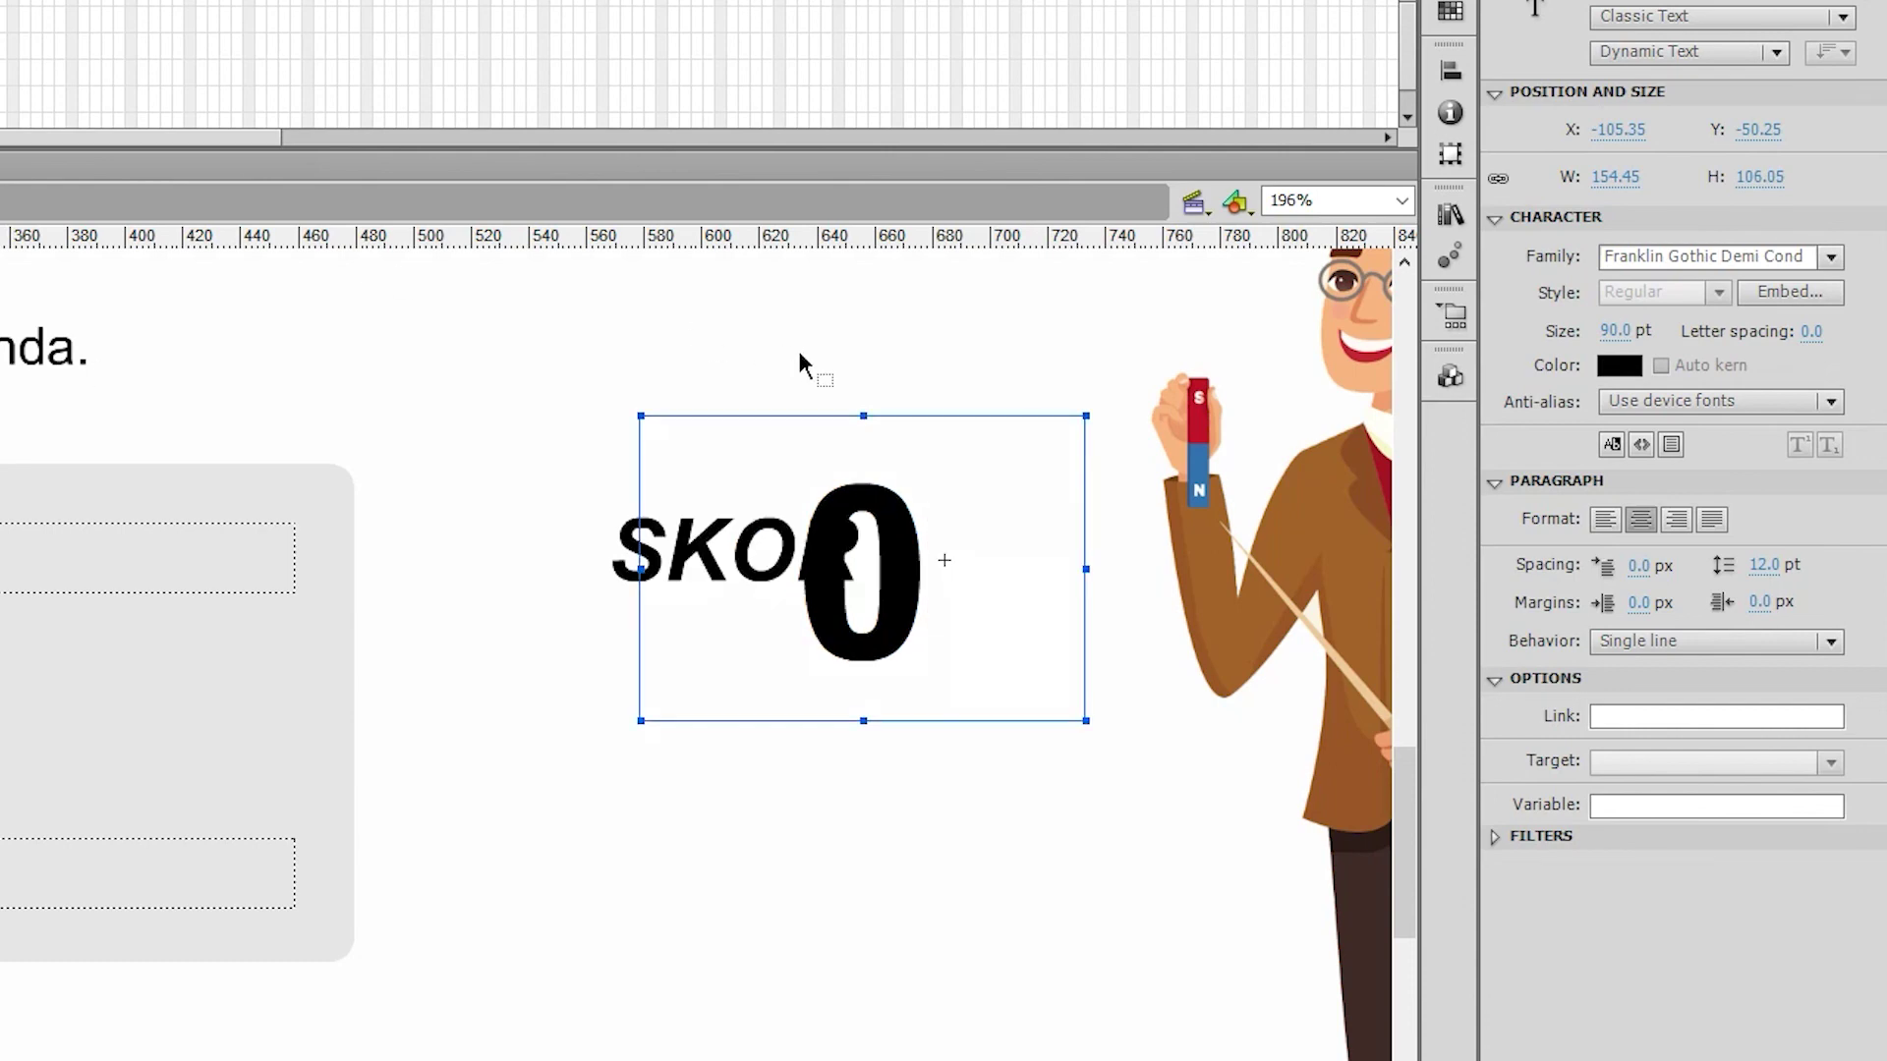
Step: Move the score field directly beneath the SKOR label, to about X -153.95, Y 19.90
drag(884, 497, 747, 717)
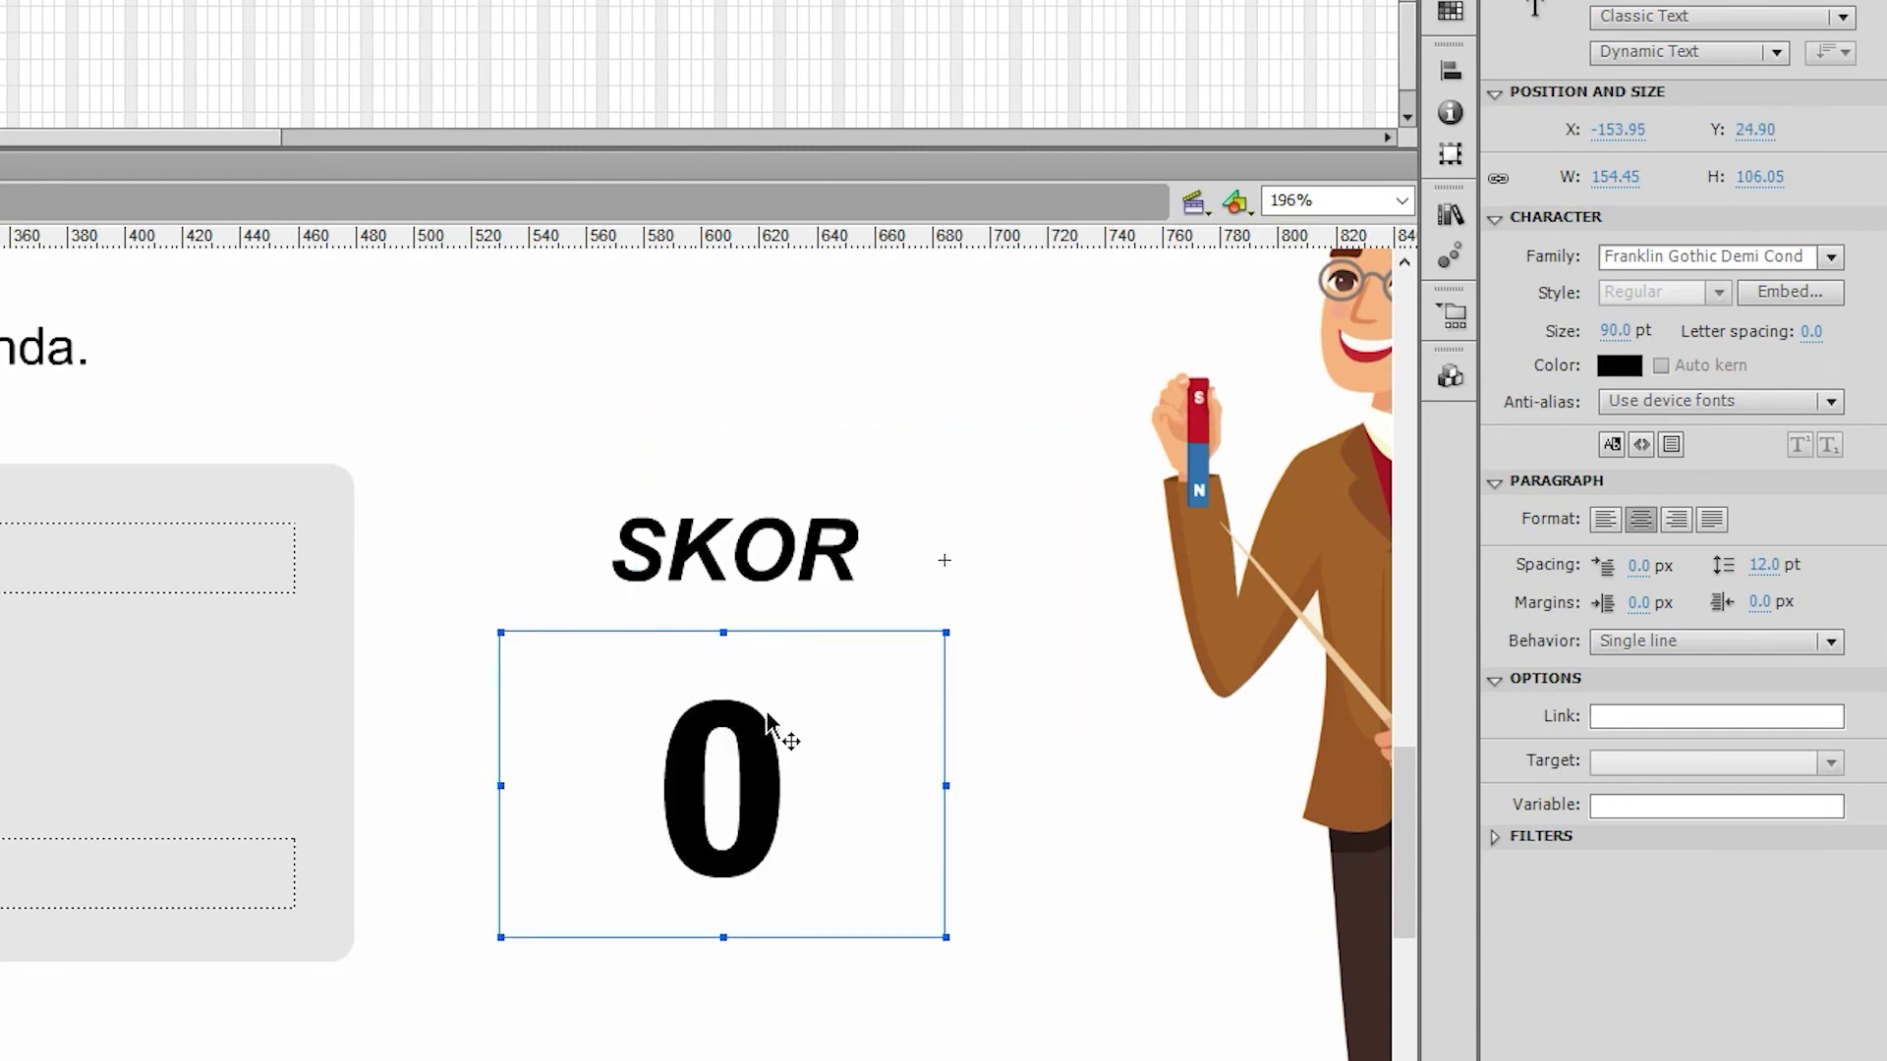
key(Up)
key(Up)
key(Up)
key(Up)
key(Up)
key(Up)
key(Up)
key(Up)
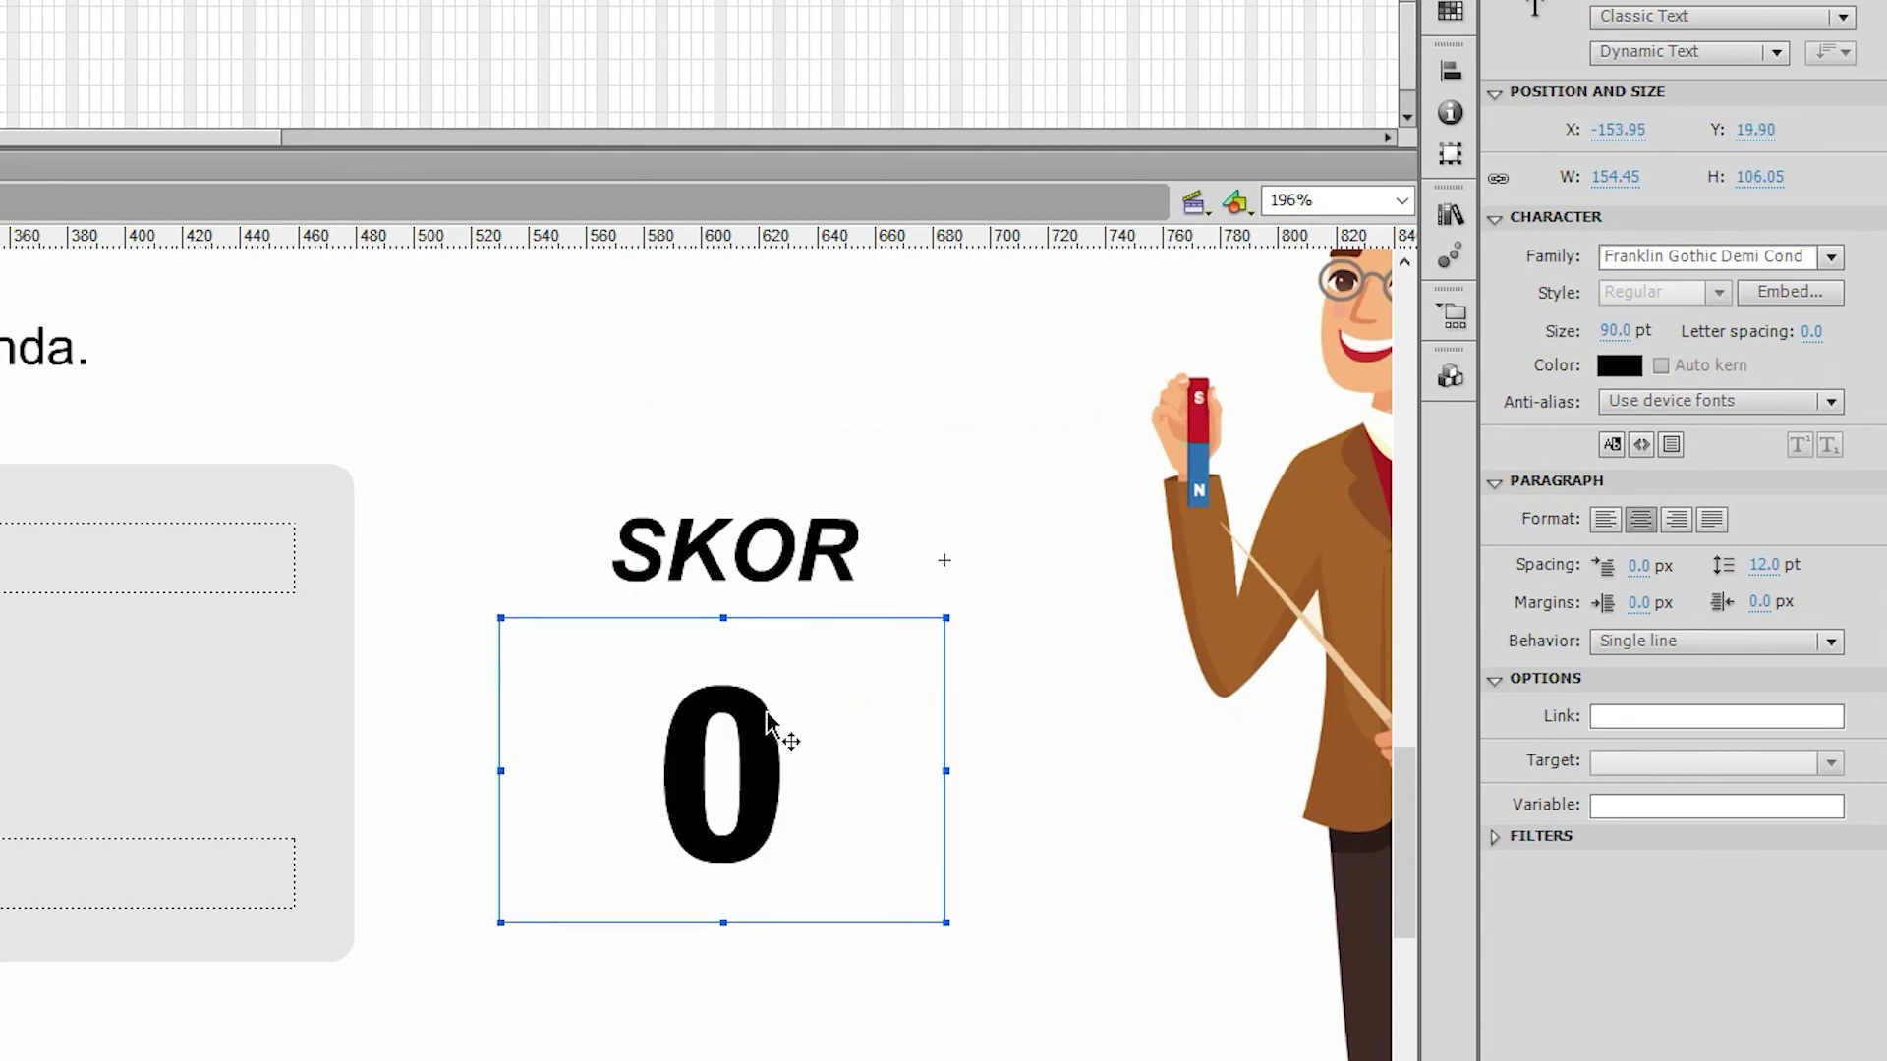
Step: Centre the SKOR label and the score field horizontally on each other, with Align to stage turned off
shift+click(742, 562)
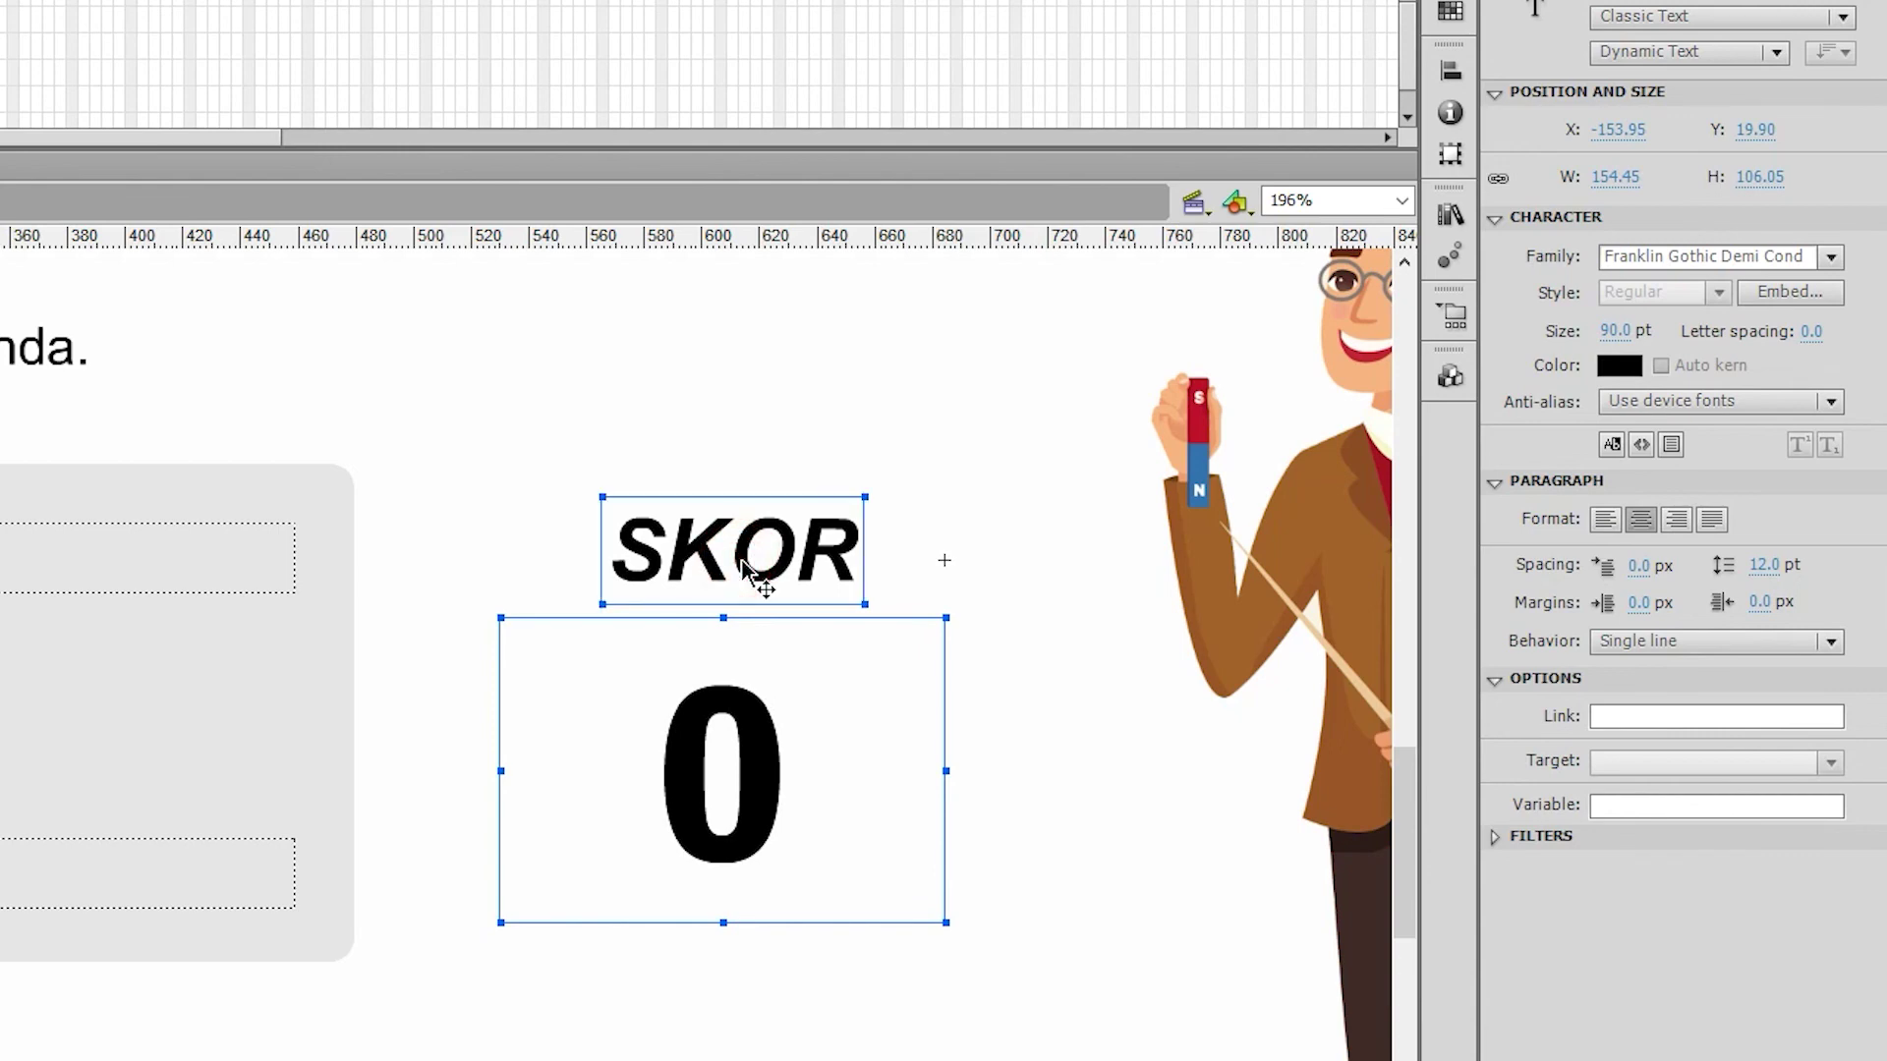
click(1451, 70)
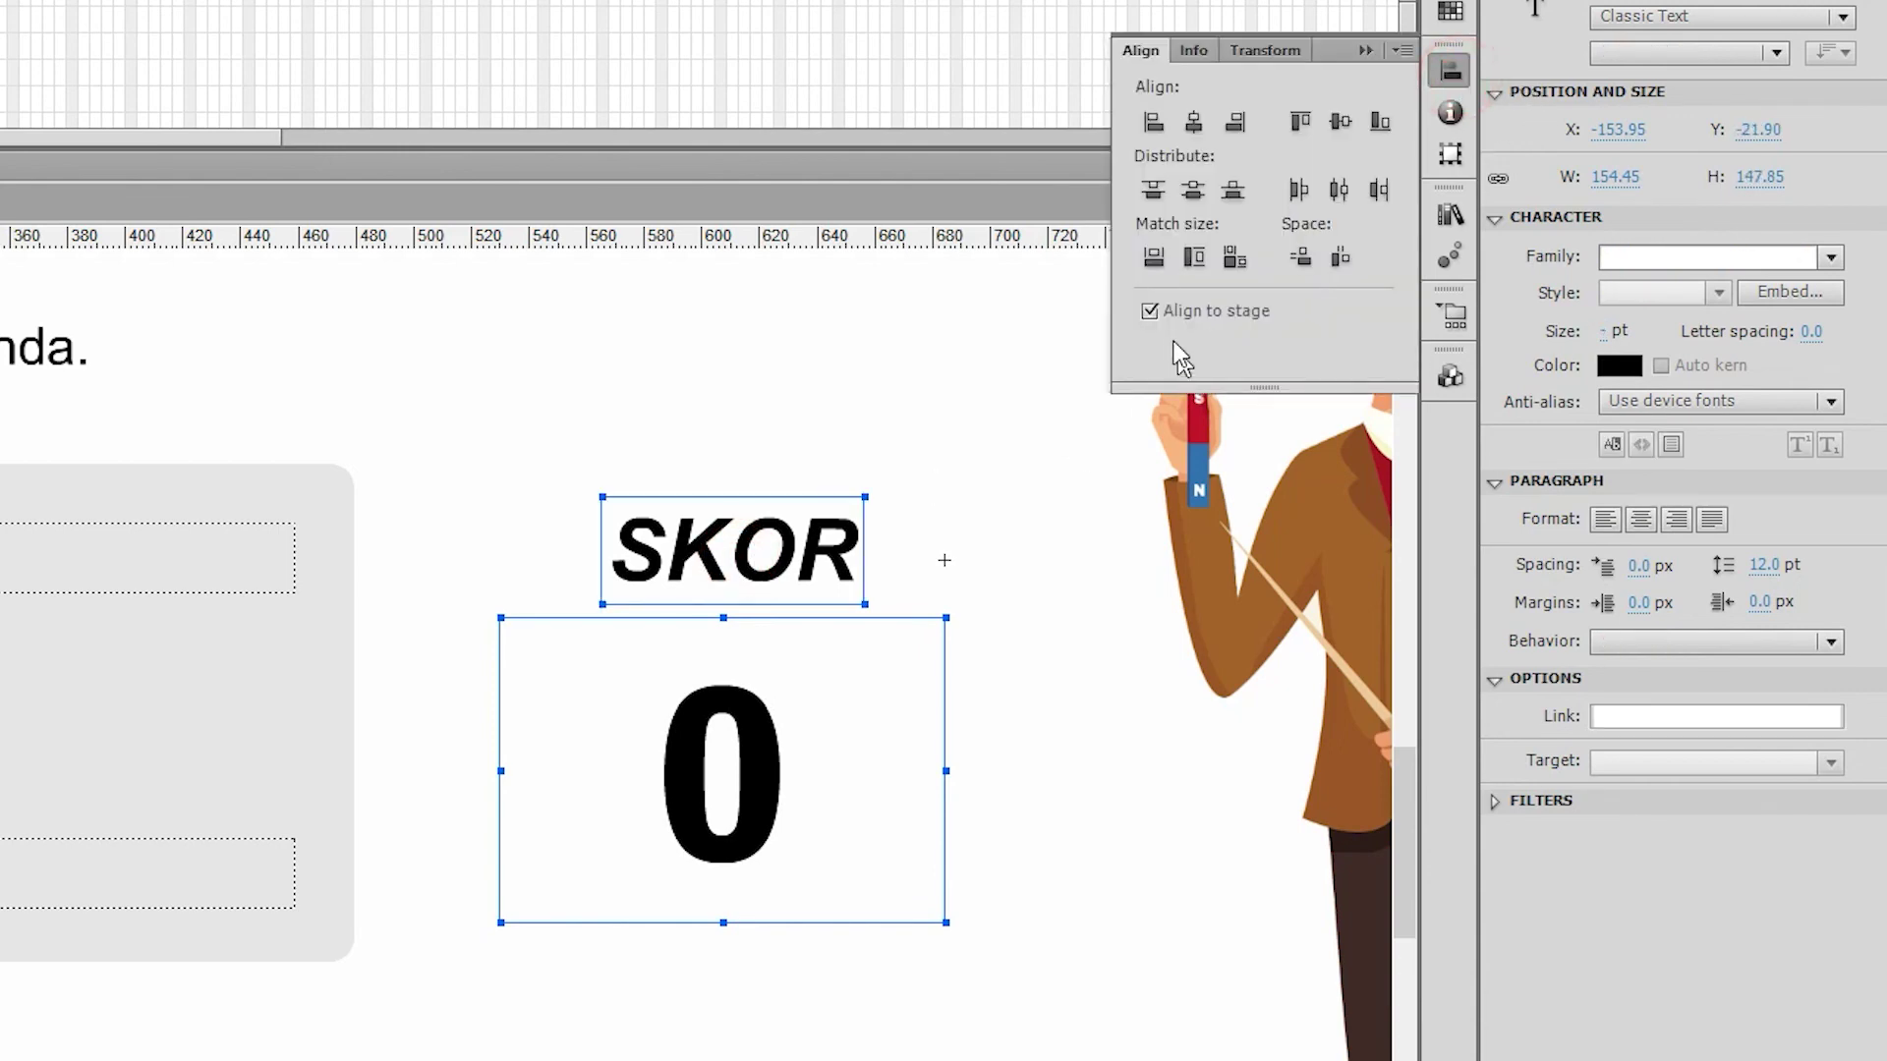
click(1149, 312)
click(1193, 121)
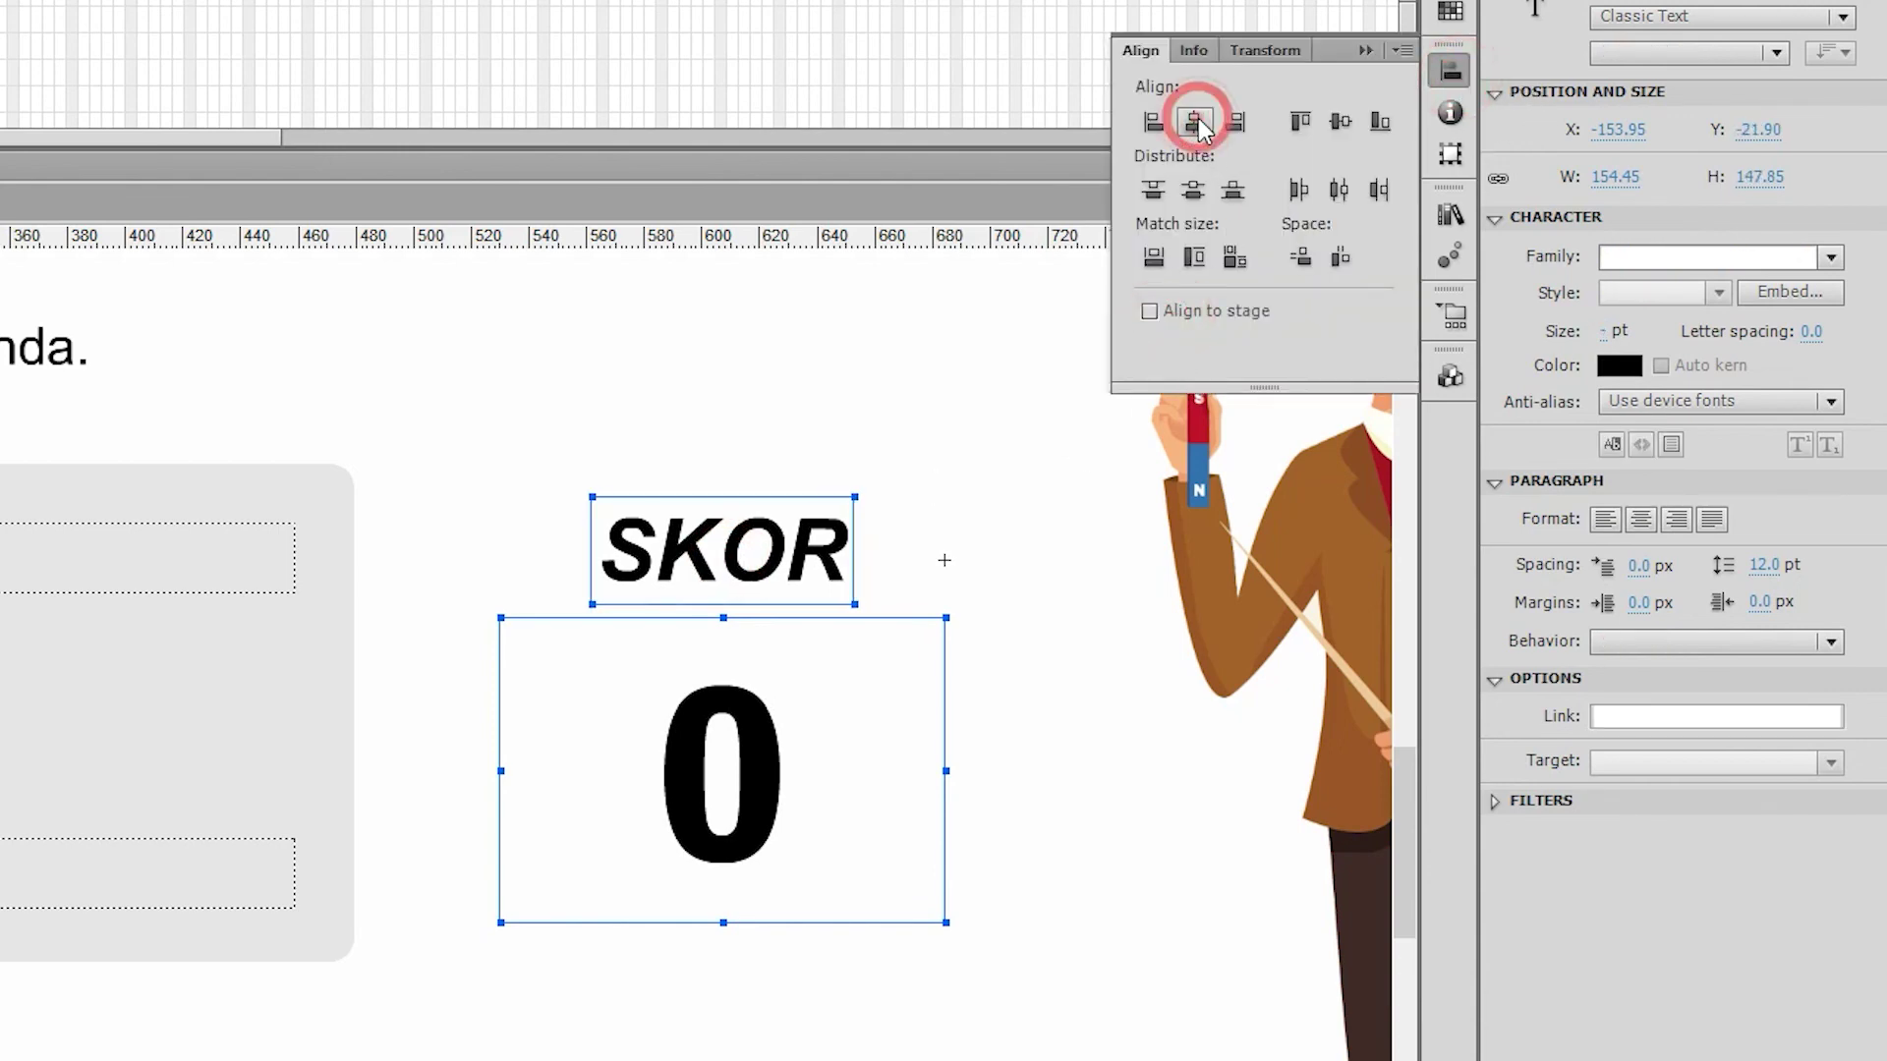
click(1445, 73)
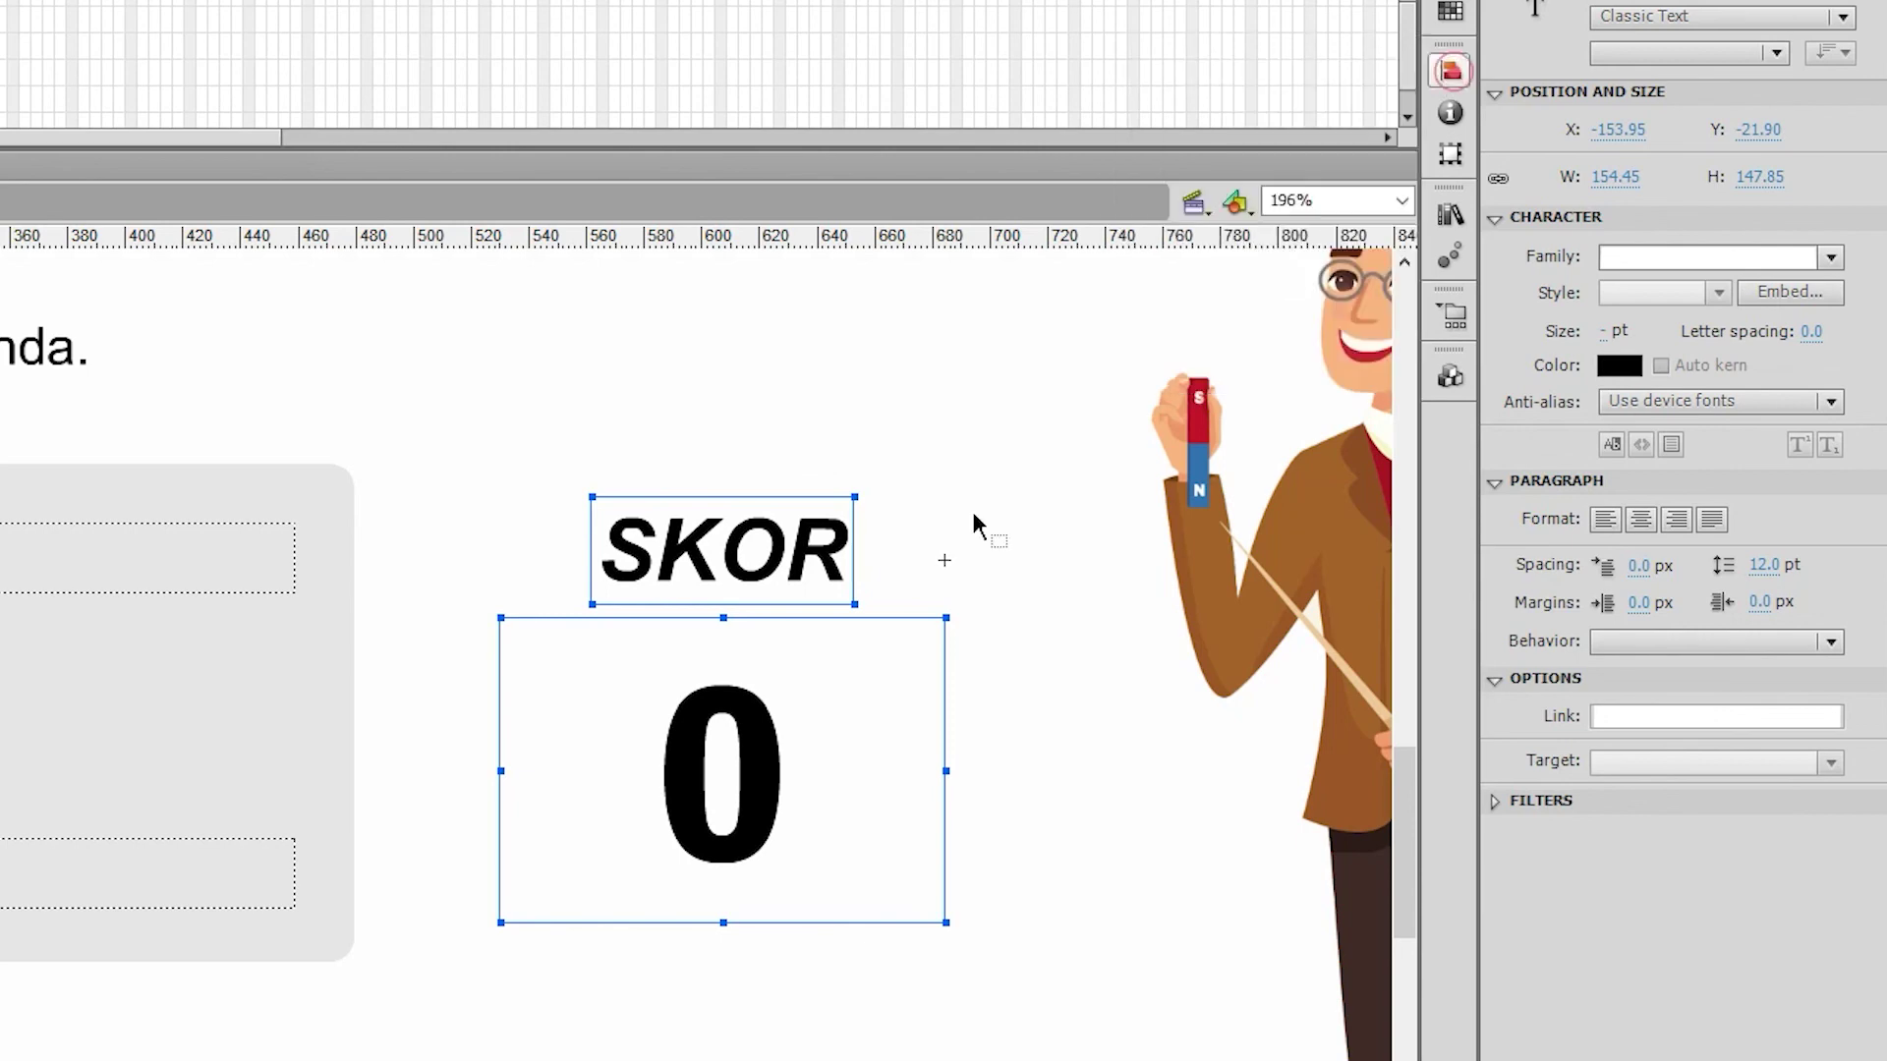
click(799, 466)
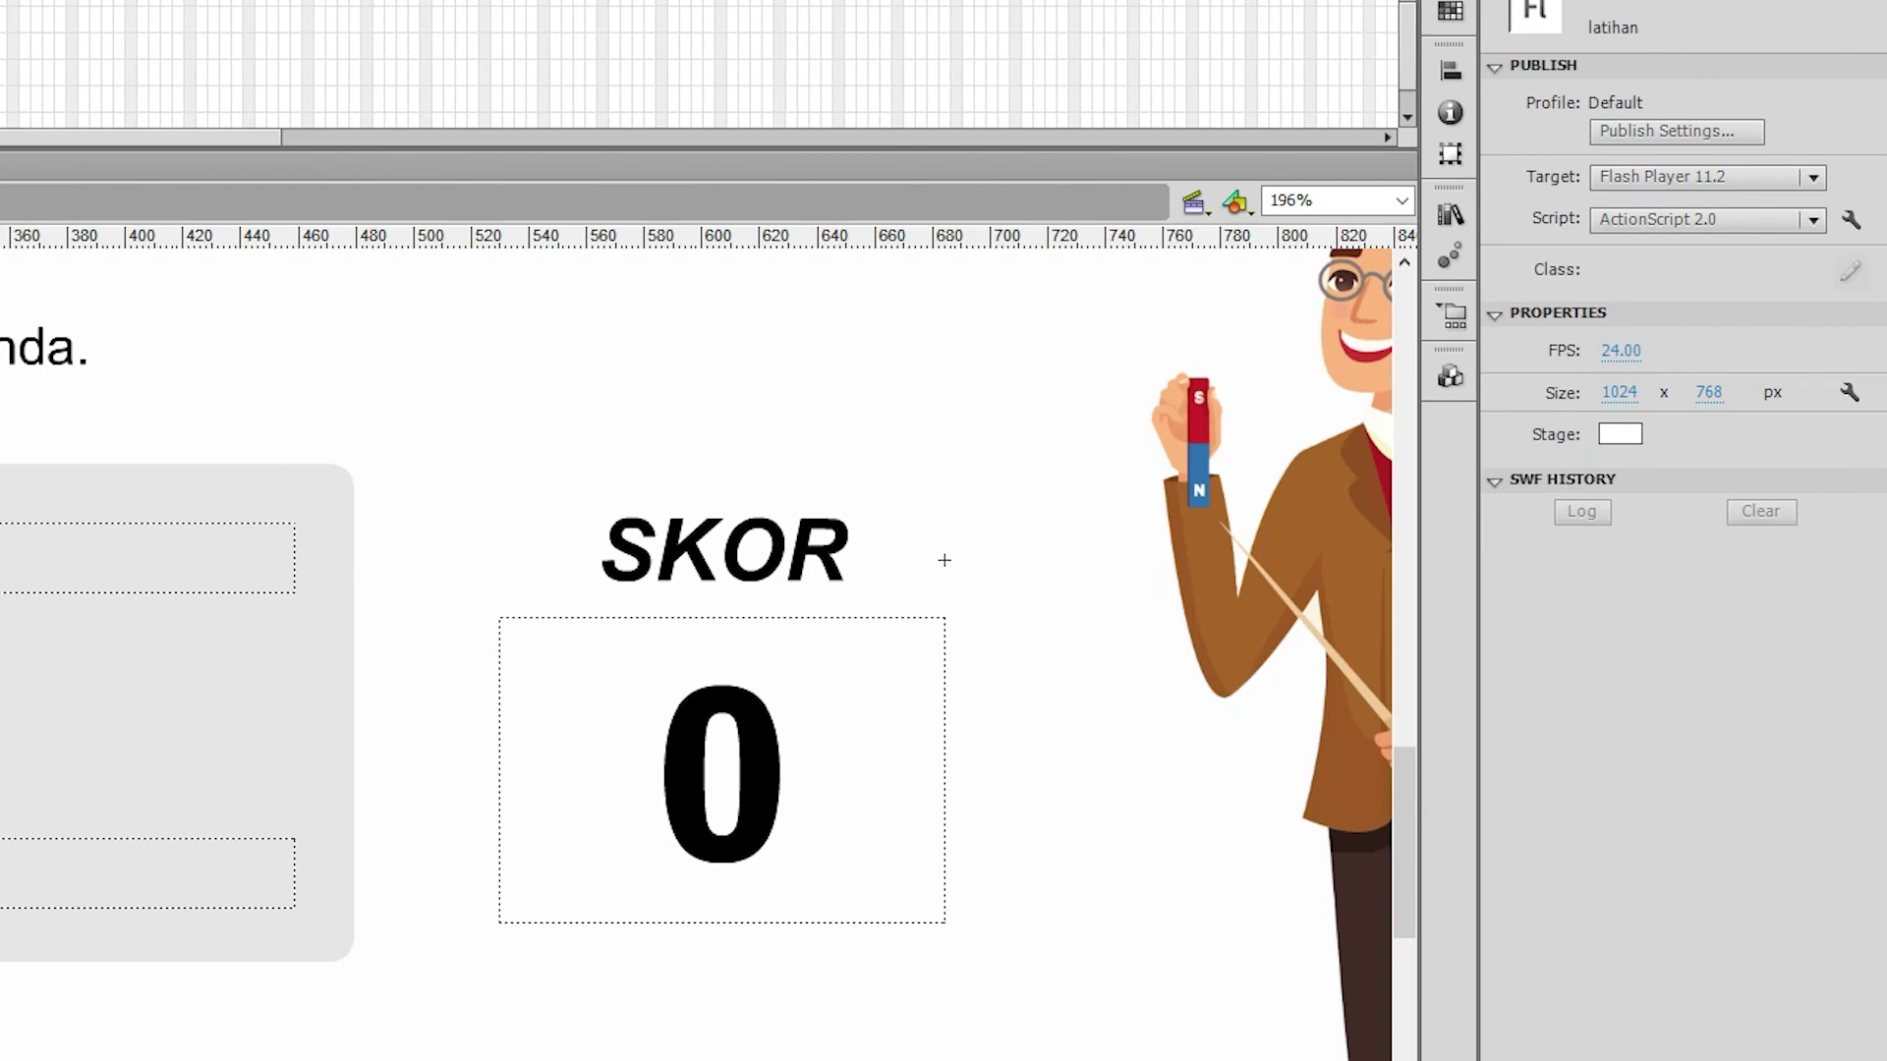
Step: Draw a borderless light grey rounded rectangle about 171 px square behind the SKOR label and score field
key(r)
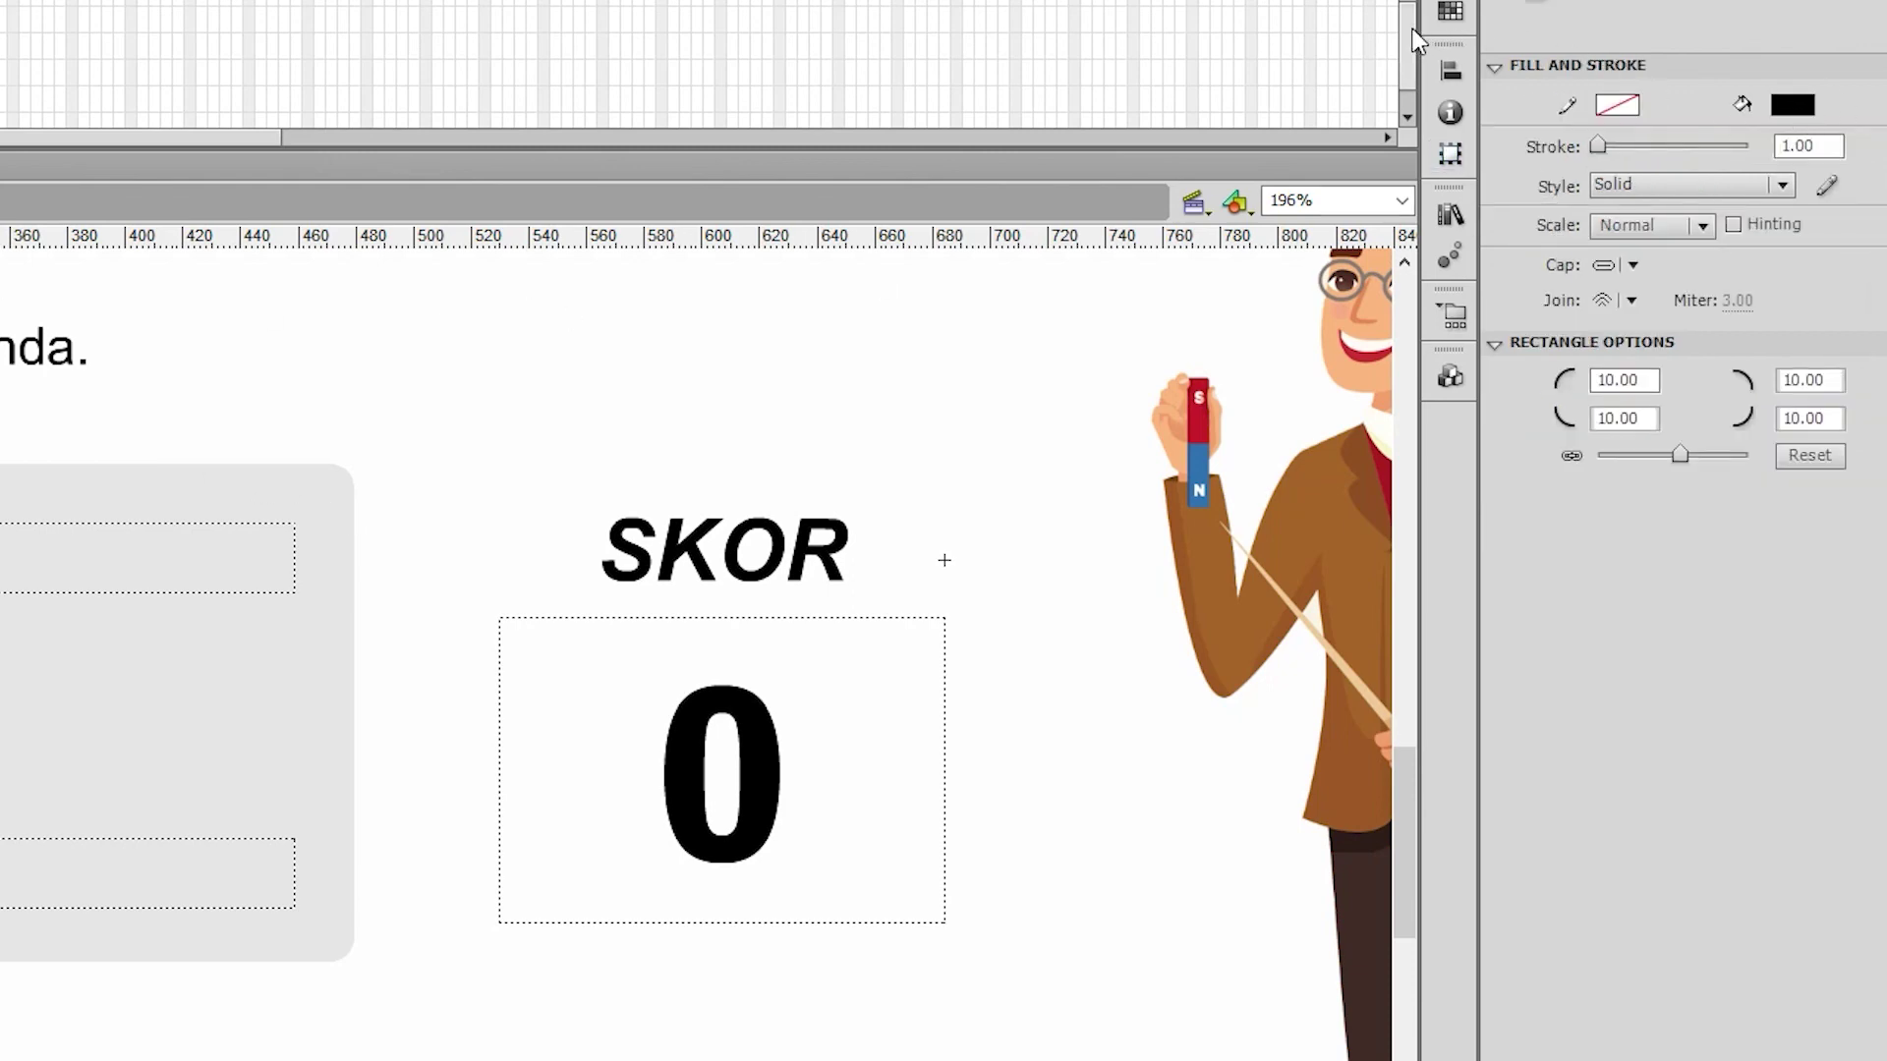
click(1795, 104)
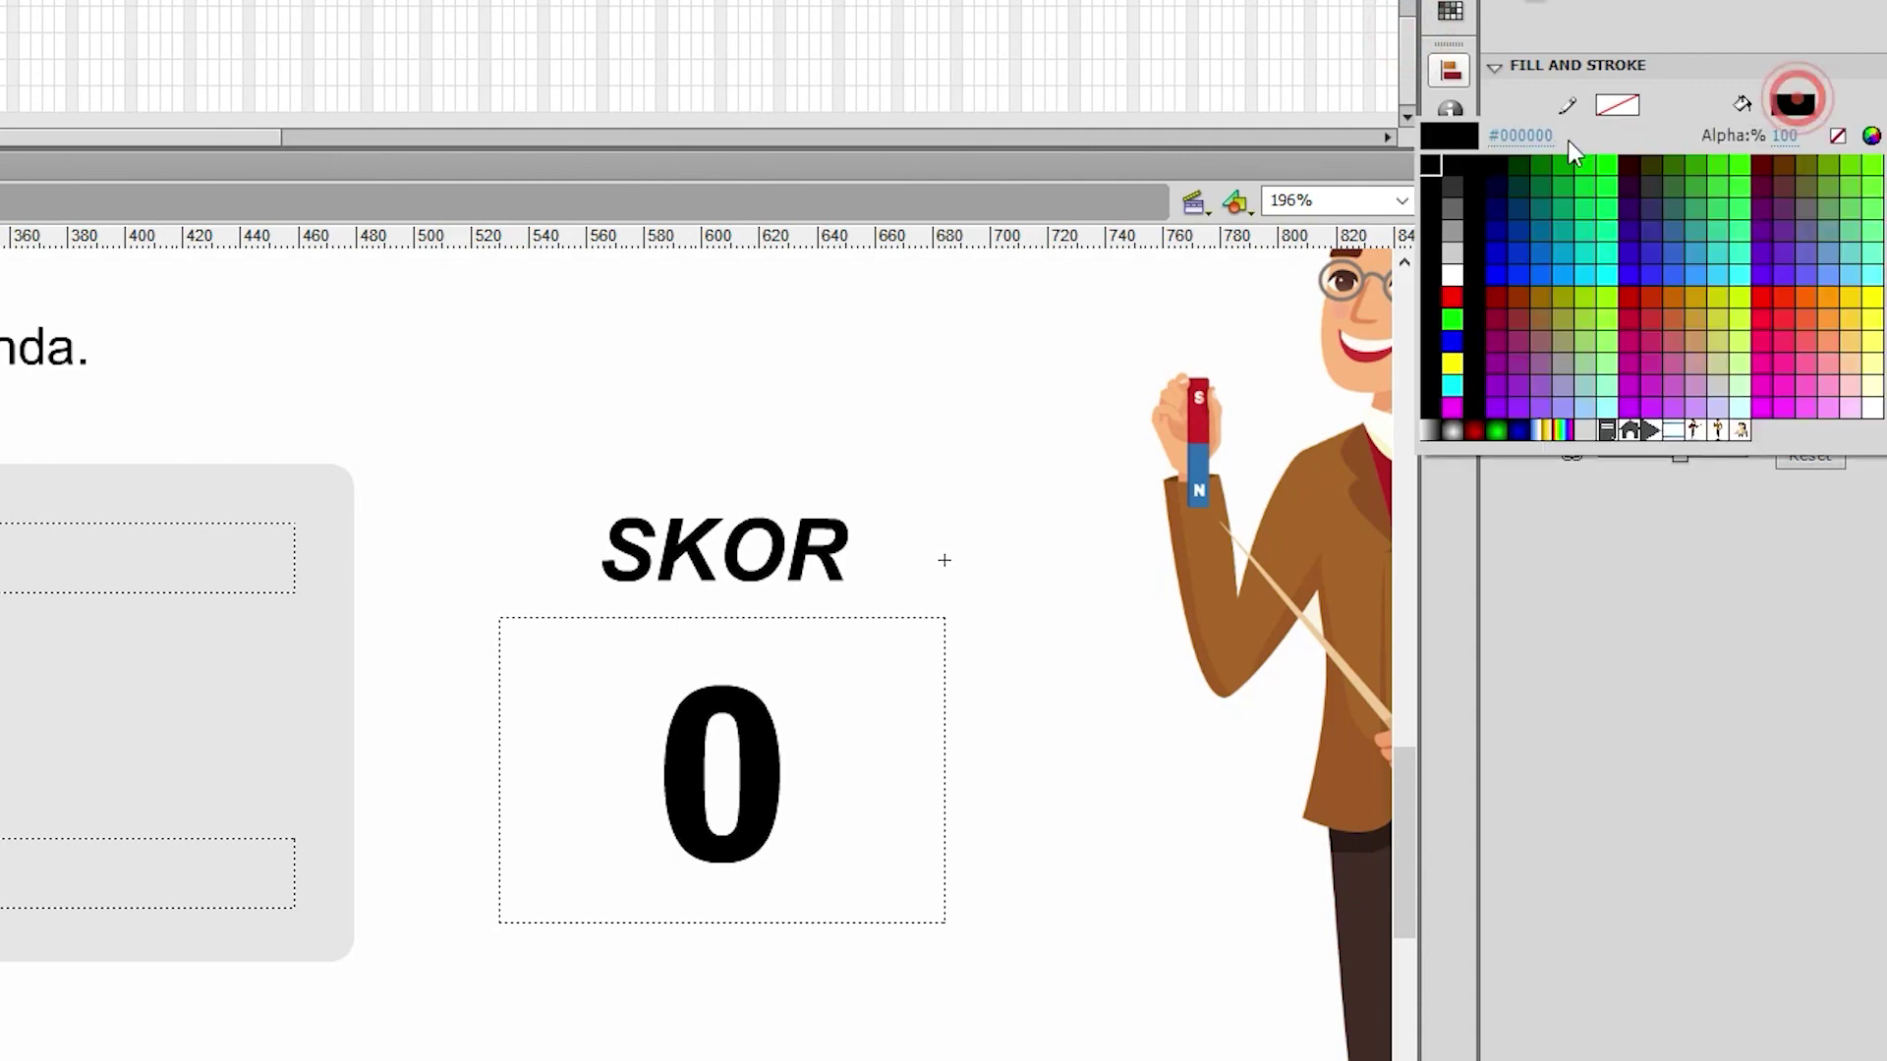
click(1341, 120)
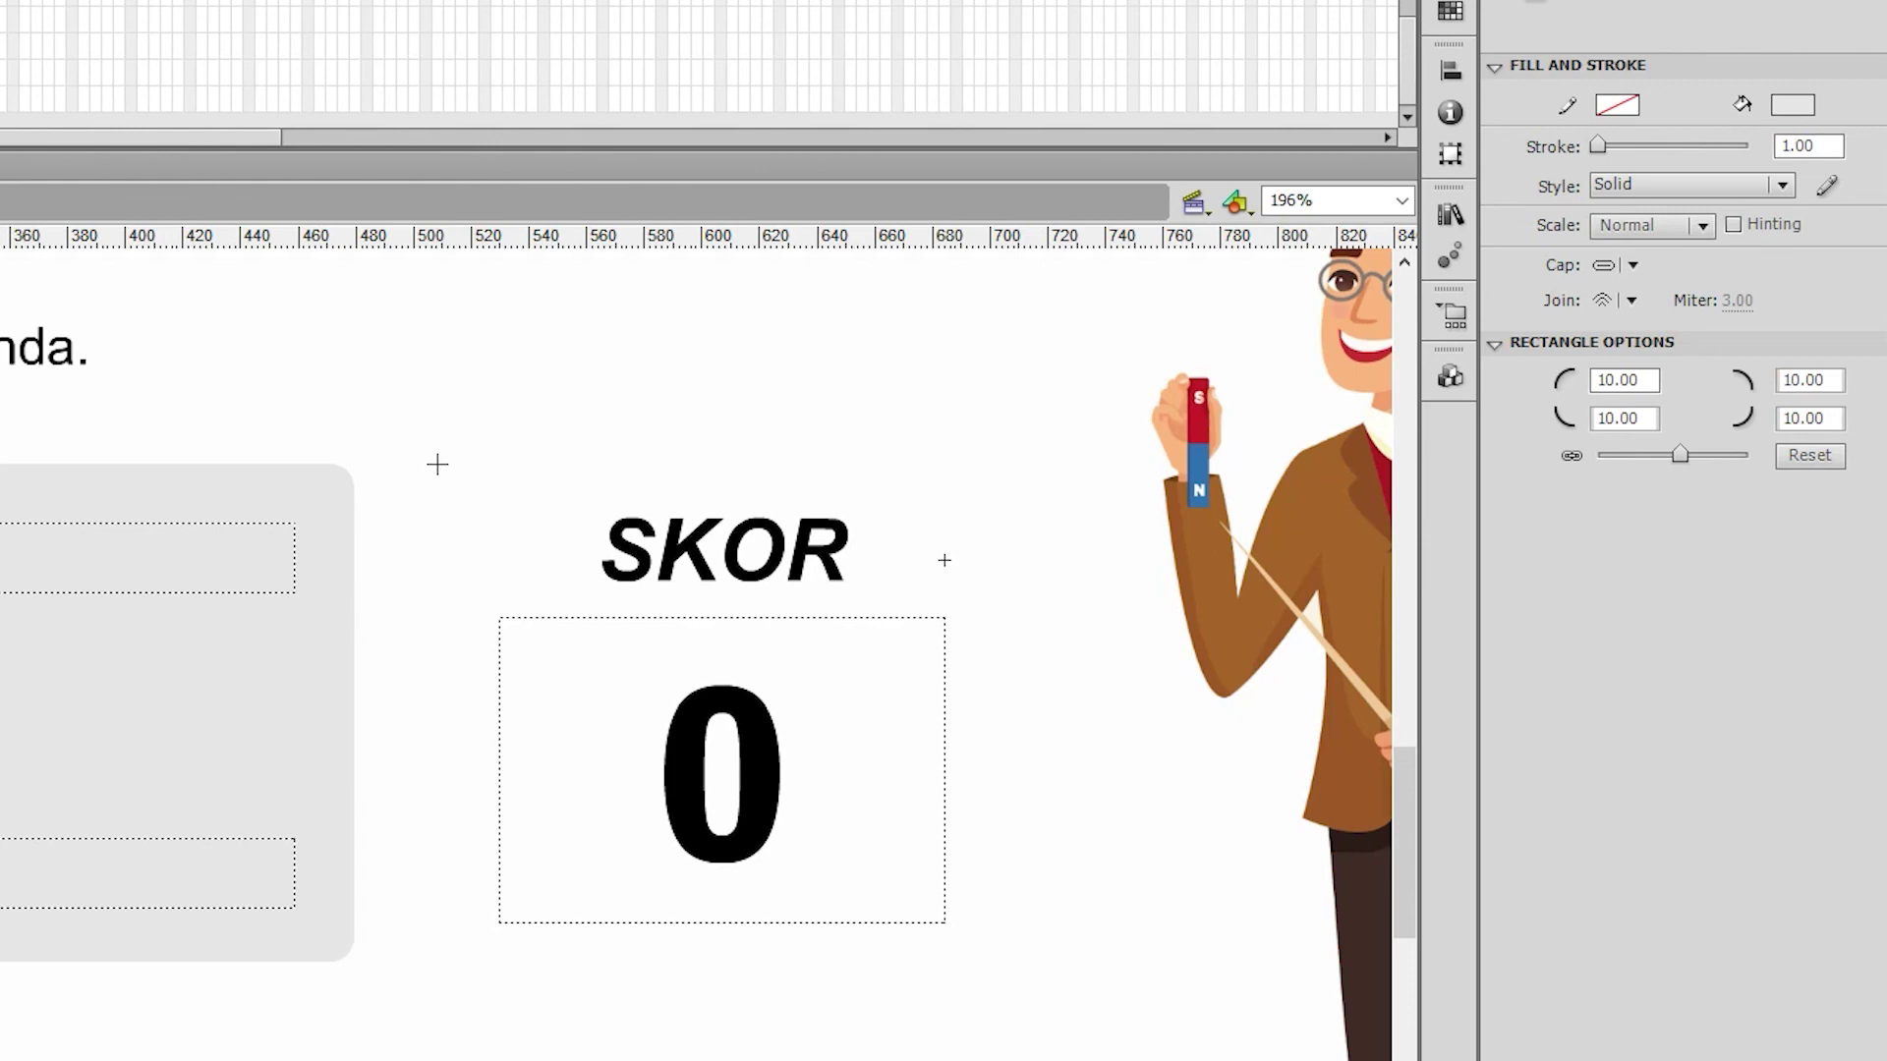
drag(438, 463, 934, 846)
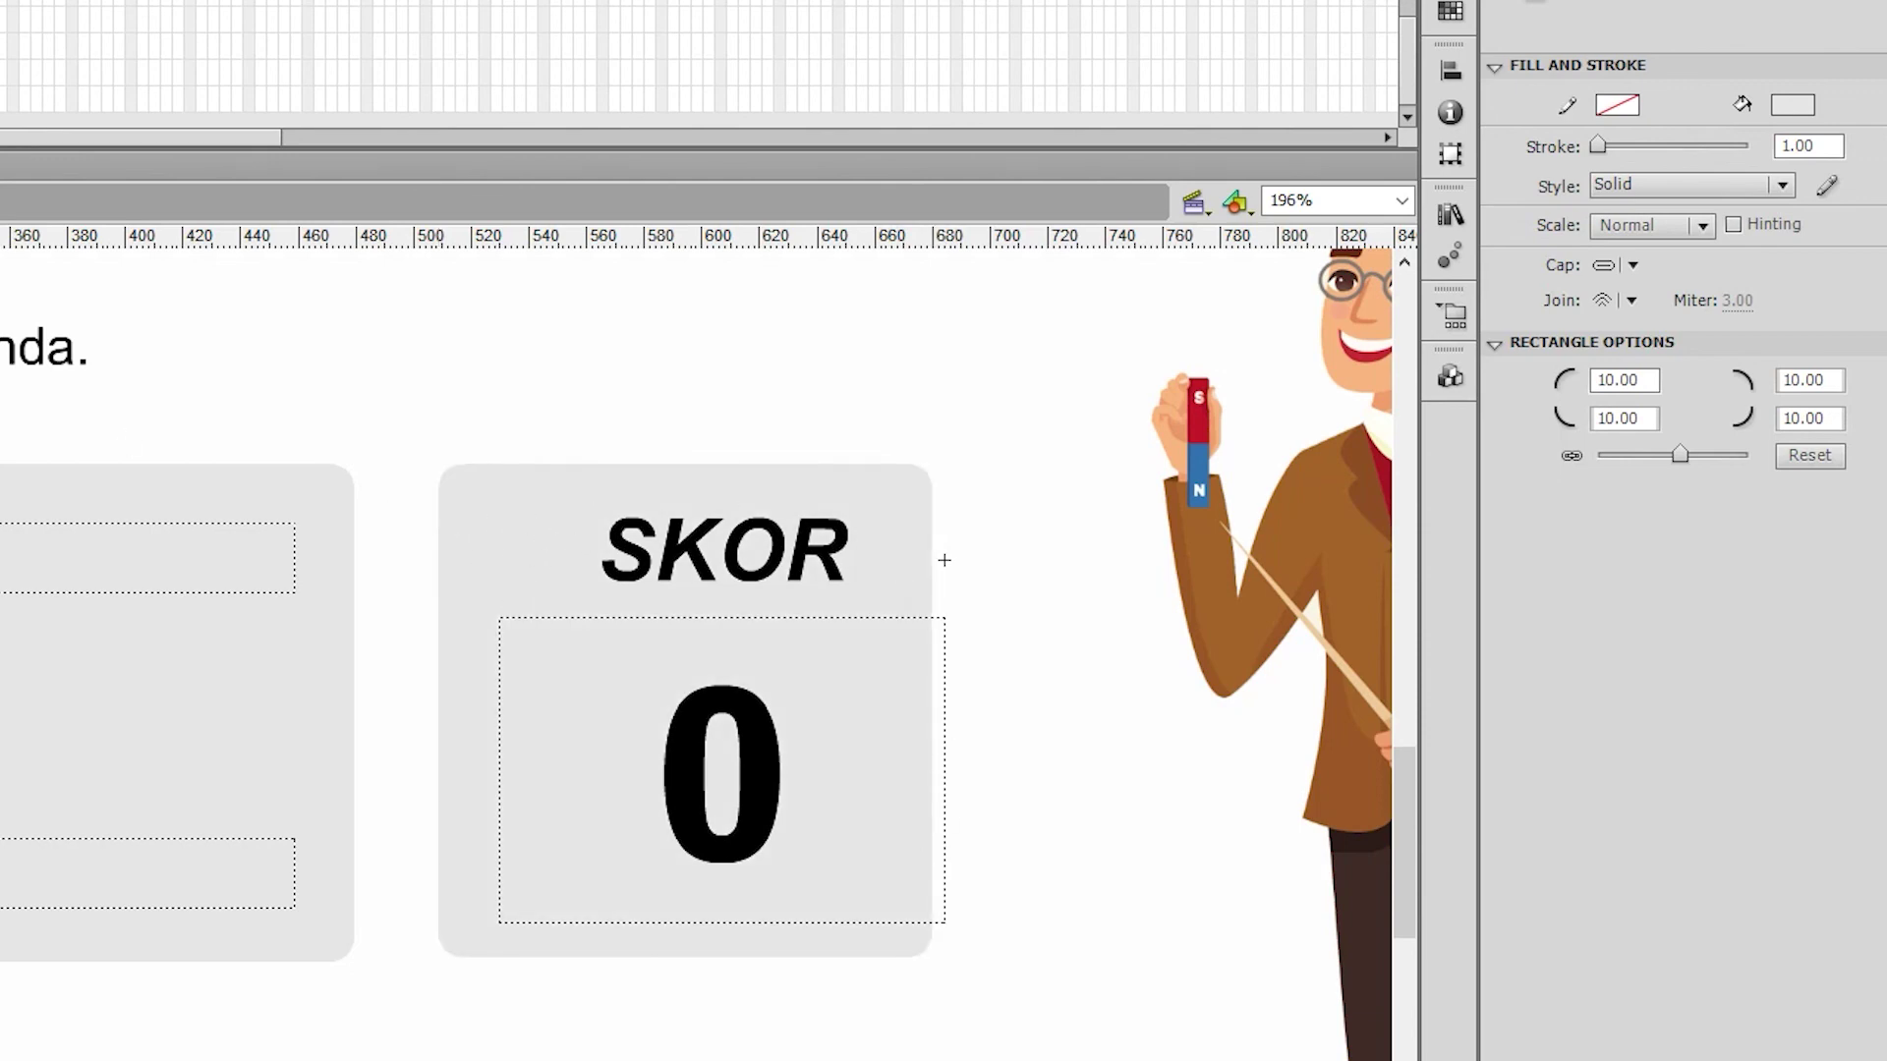
Step: Shift the grey score panel 10 px left, closer to the results panel
key(v)
click(510, 505)
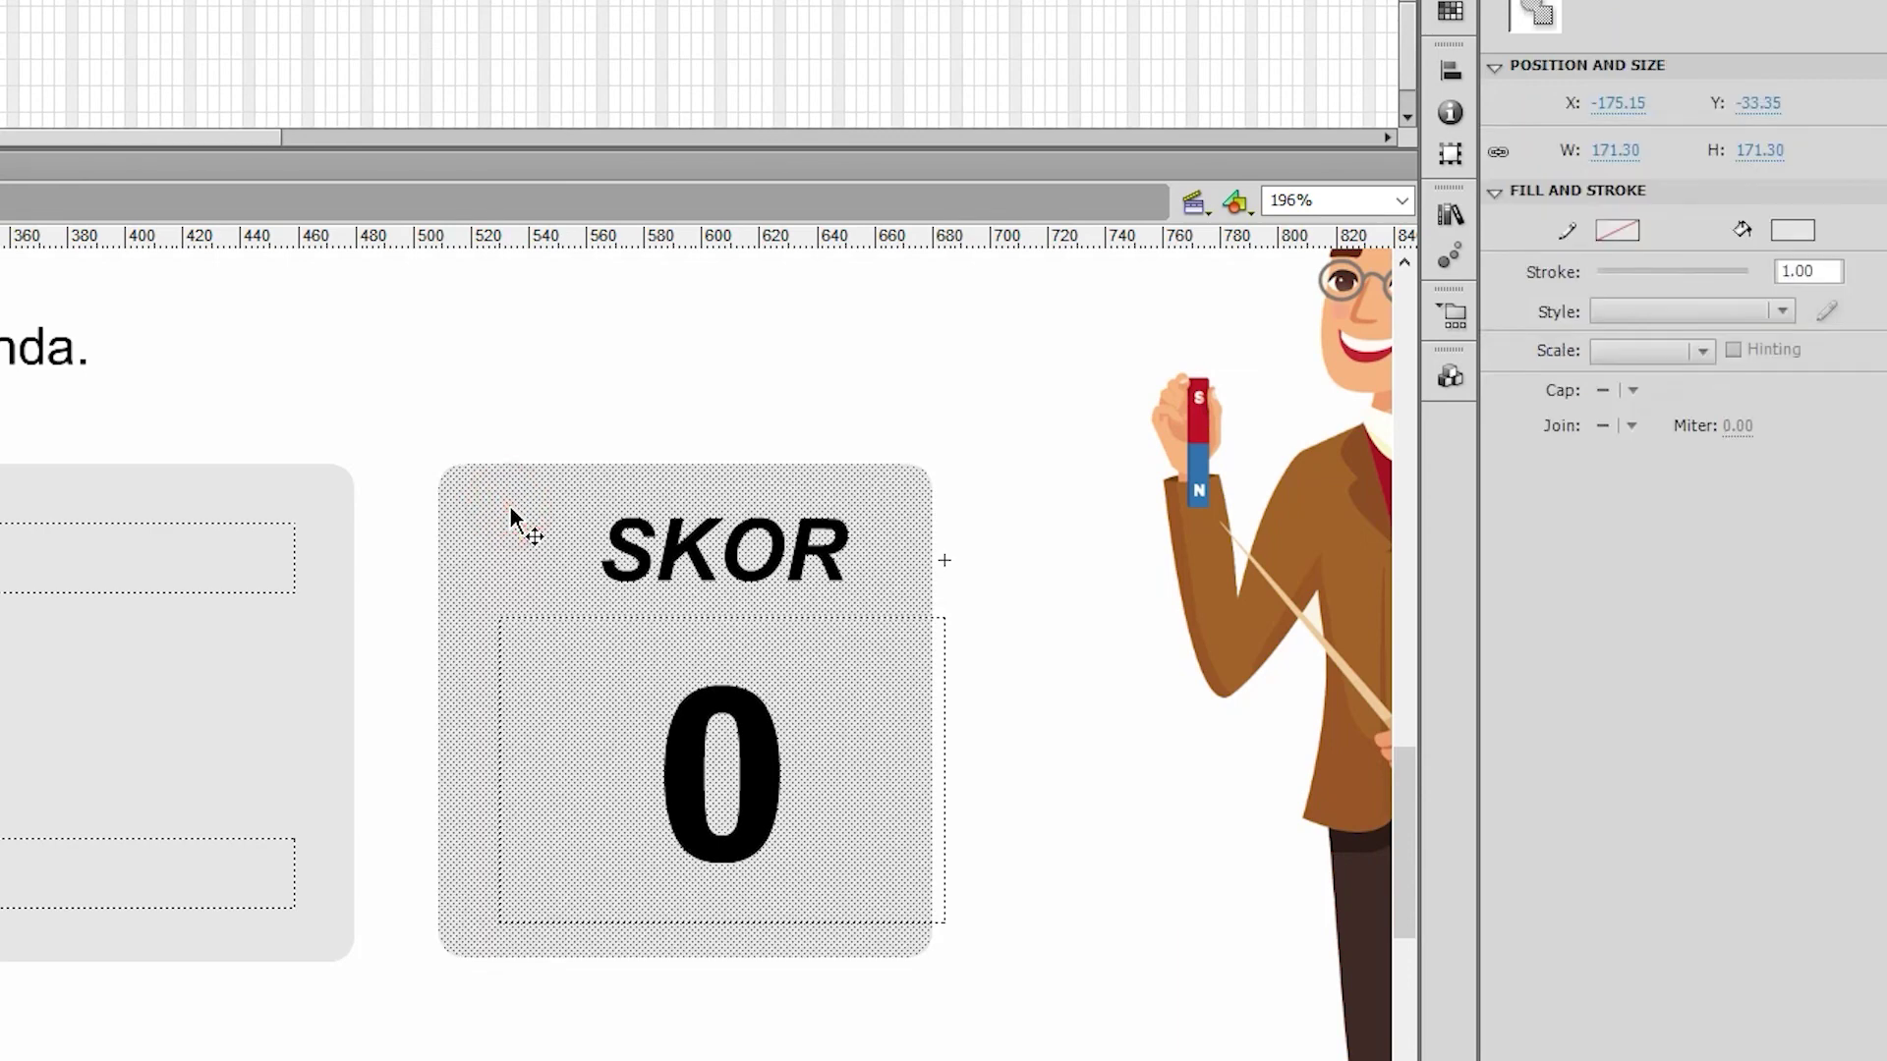
key(Left)
key(Left)
key(Left)
key(Left)
key(Left)
key(Left)
key(Left)
key(Left)
key(Left)
key(Left)
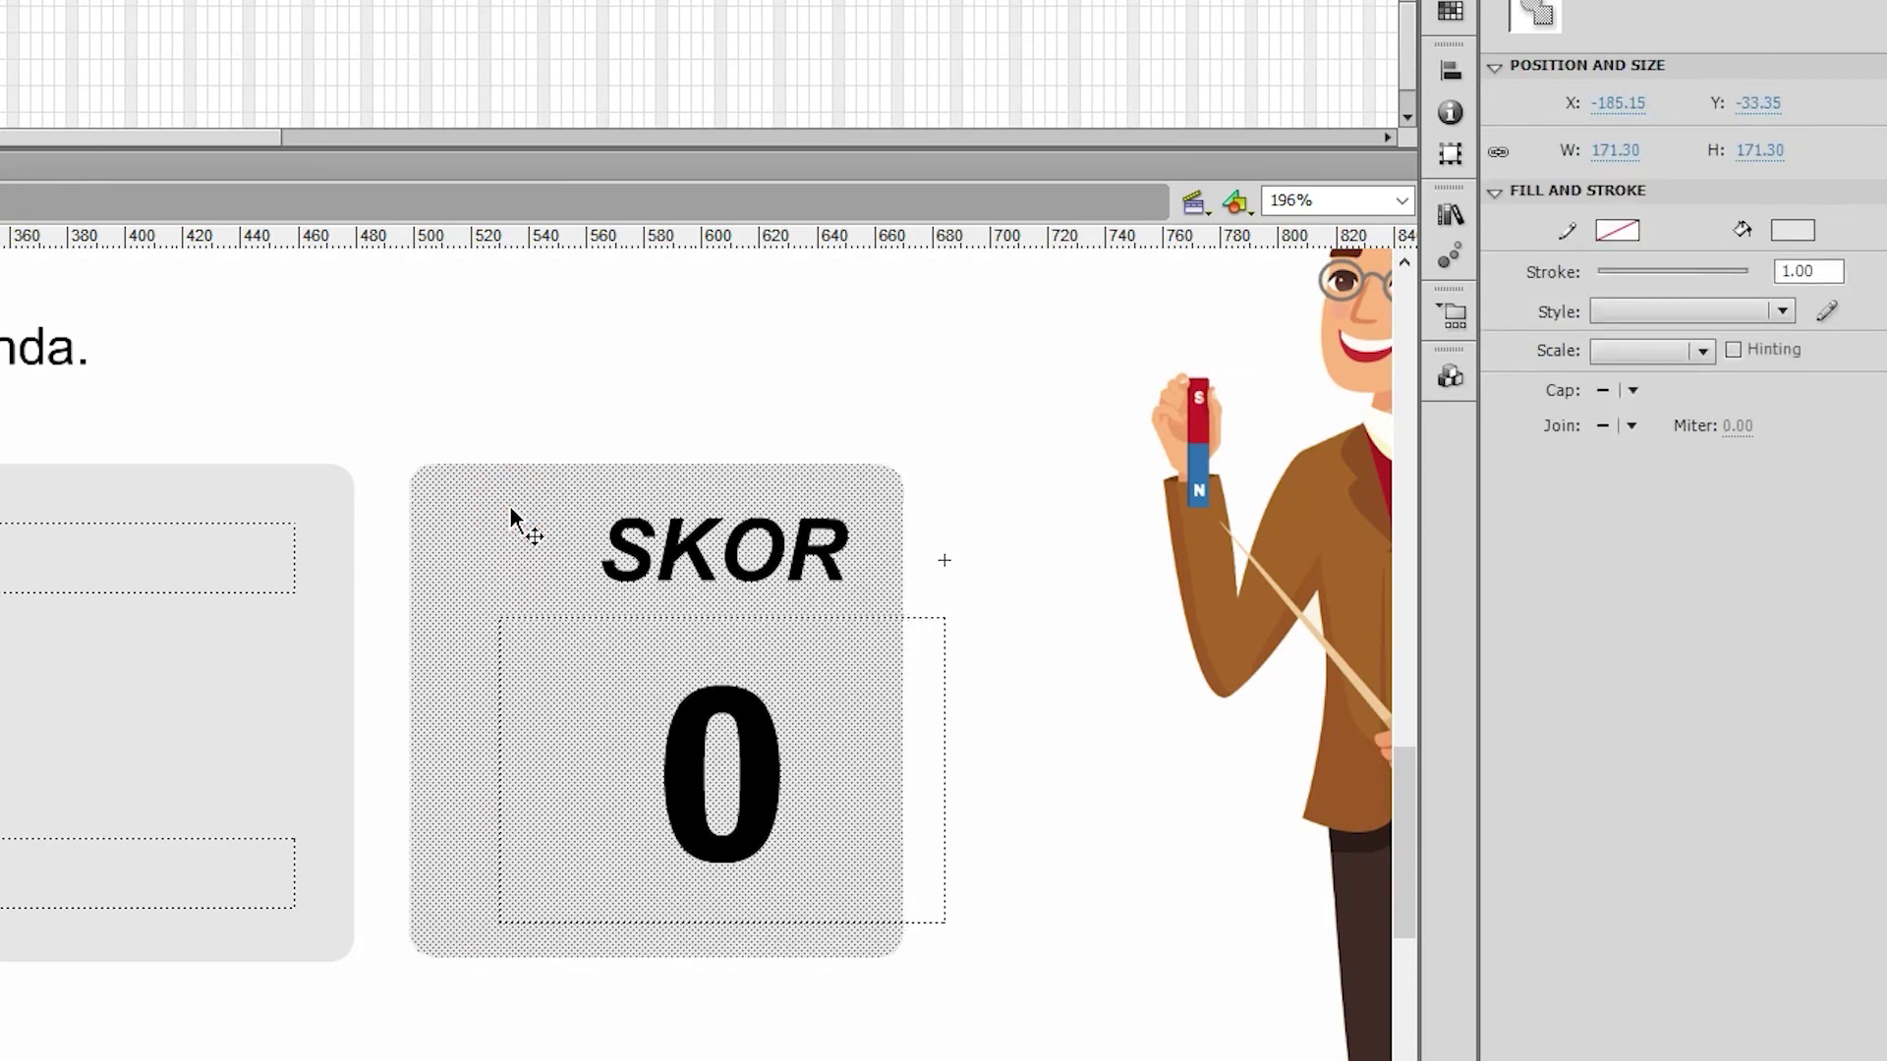
key(ctrl+shift+a)
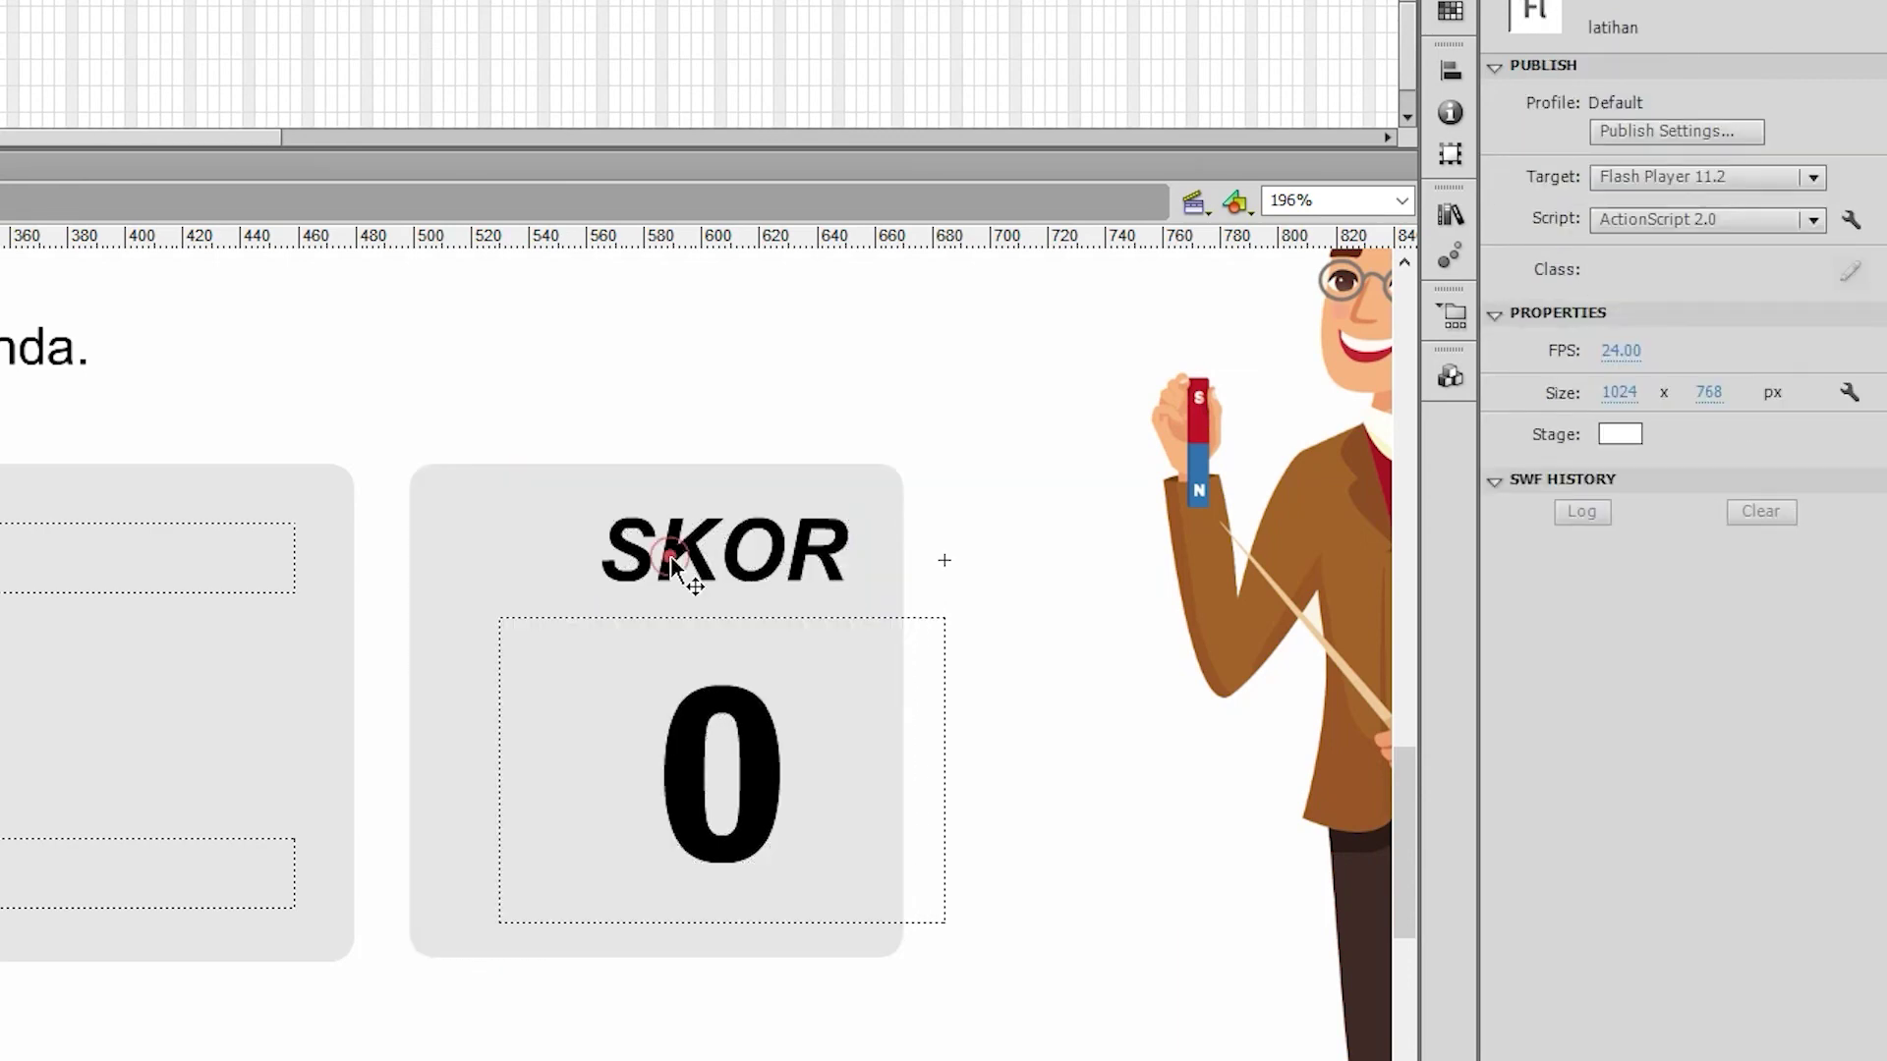
Step: Shift the SKOR label and score field together 23 px left so they sit centred on the grey panel
click(674, 550)
shift+click(713, 700)
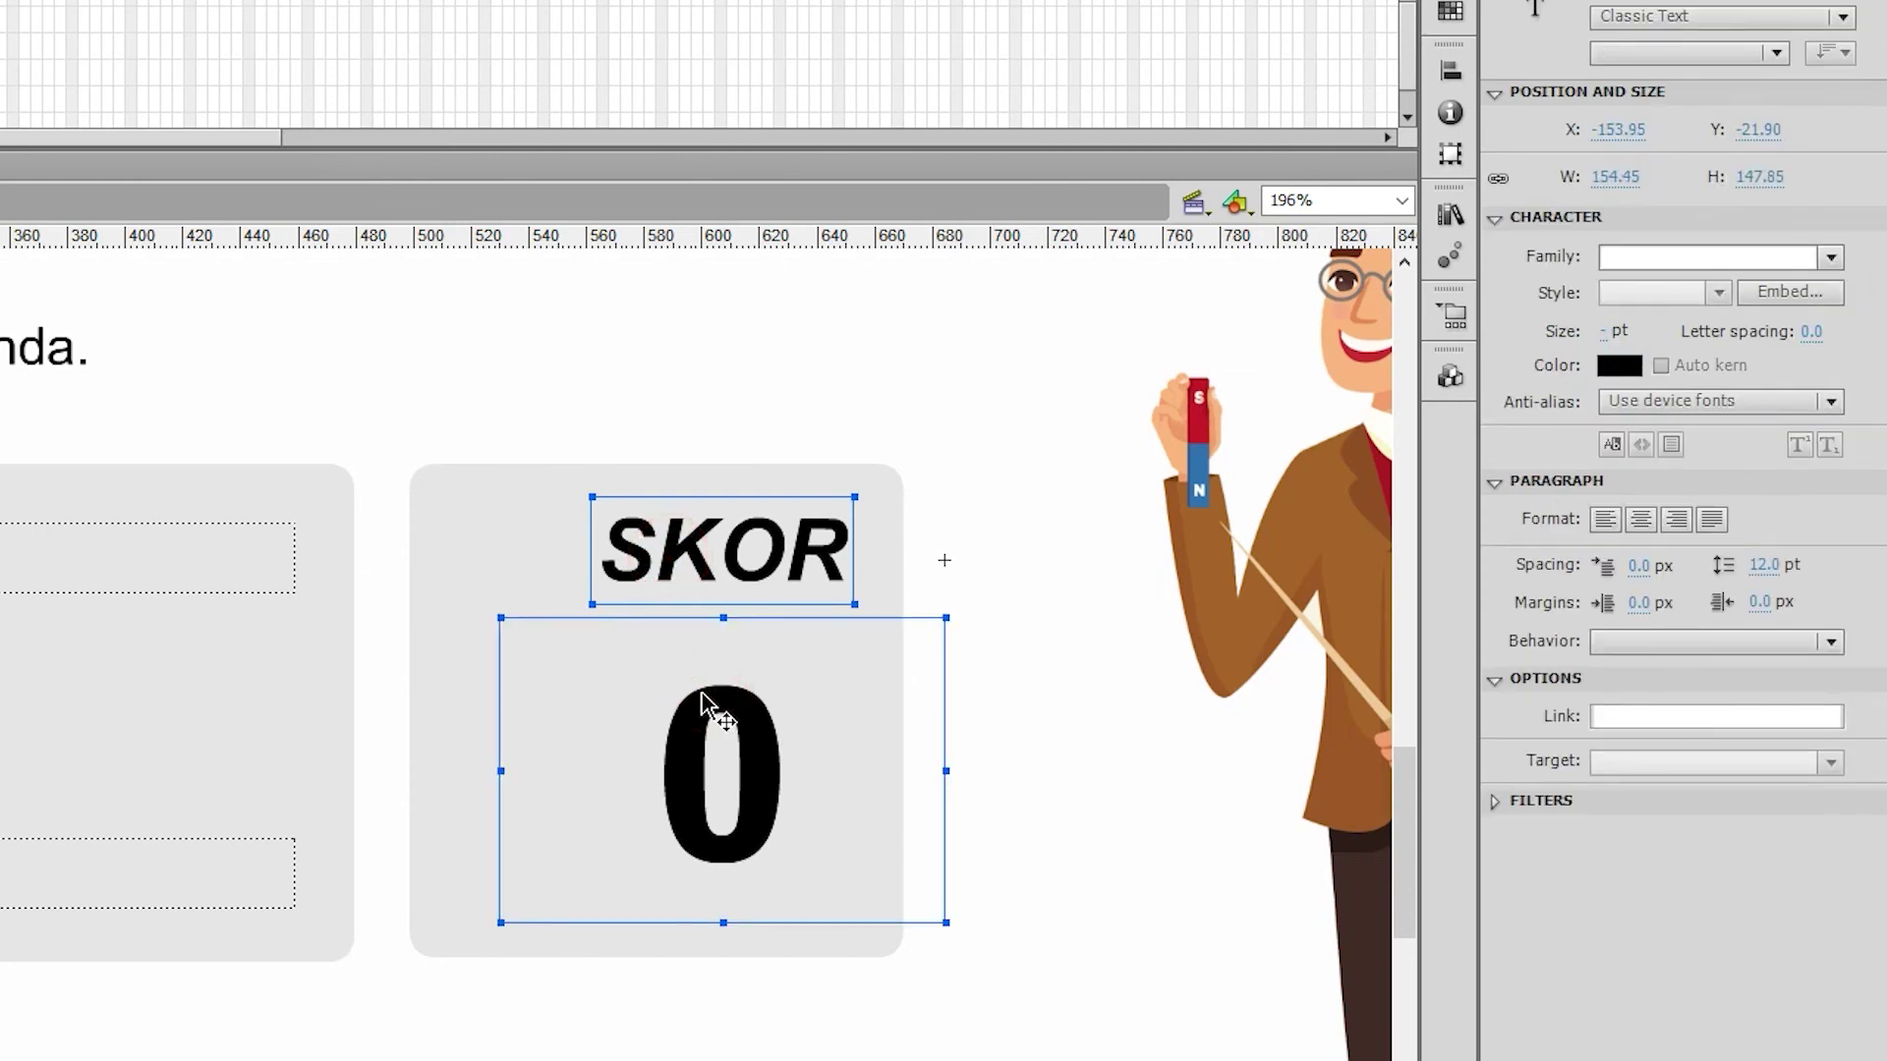
key(Left)
key(Left)
key(Left)
key(Left)
key(Left)
key(Left)
key(Left)
key(Left)
key(Left)
key(Left)
key(Left)
key(Left)
key(Left)
key(Left)
key(Left)
key(Left)
key(Left)
key(Left)
key(Left)
key(Left)
key(Left)
key(Left)
key(Left)
key(Left)
key(Left)
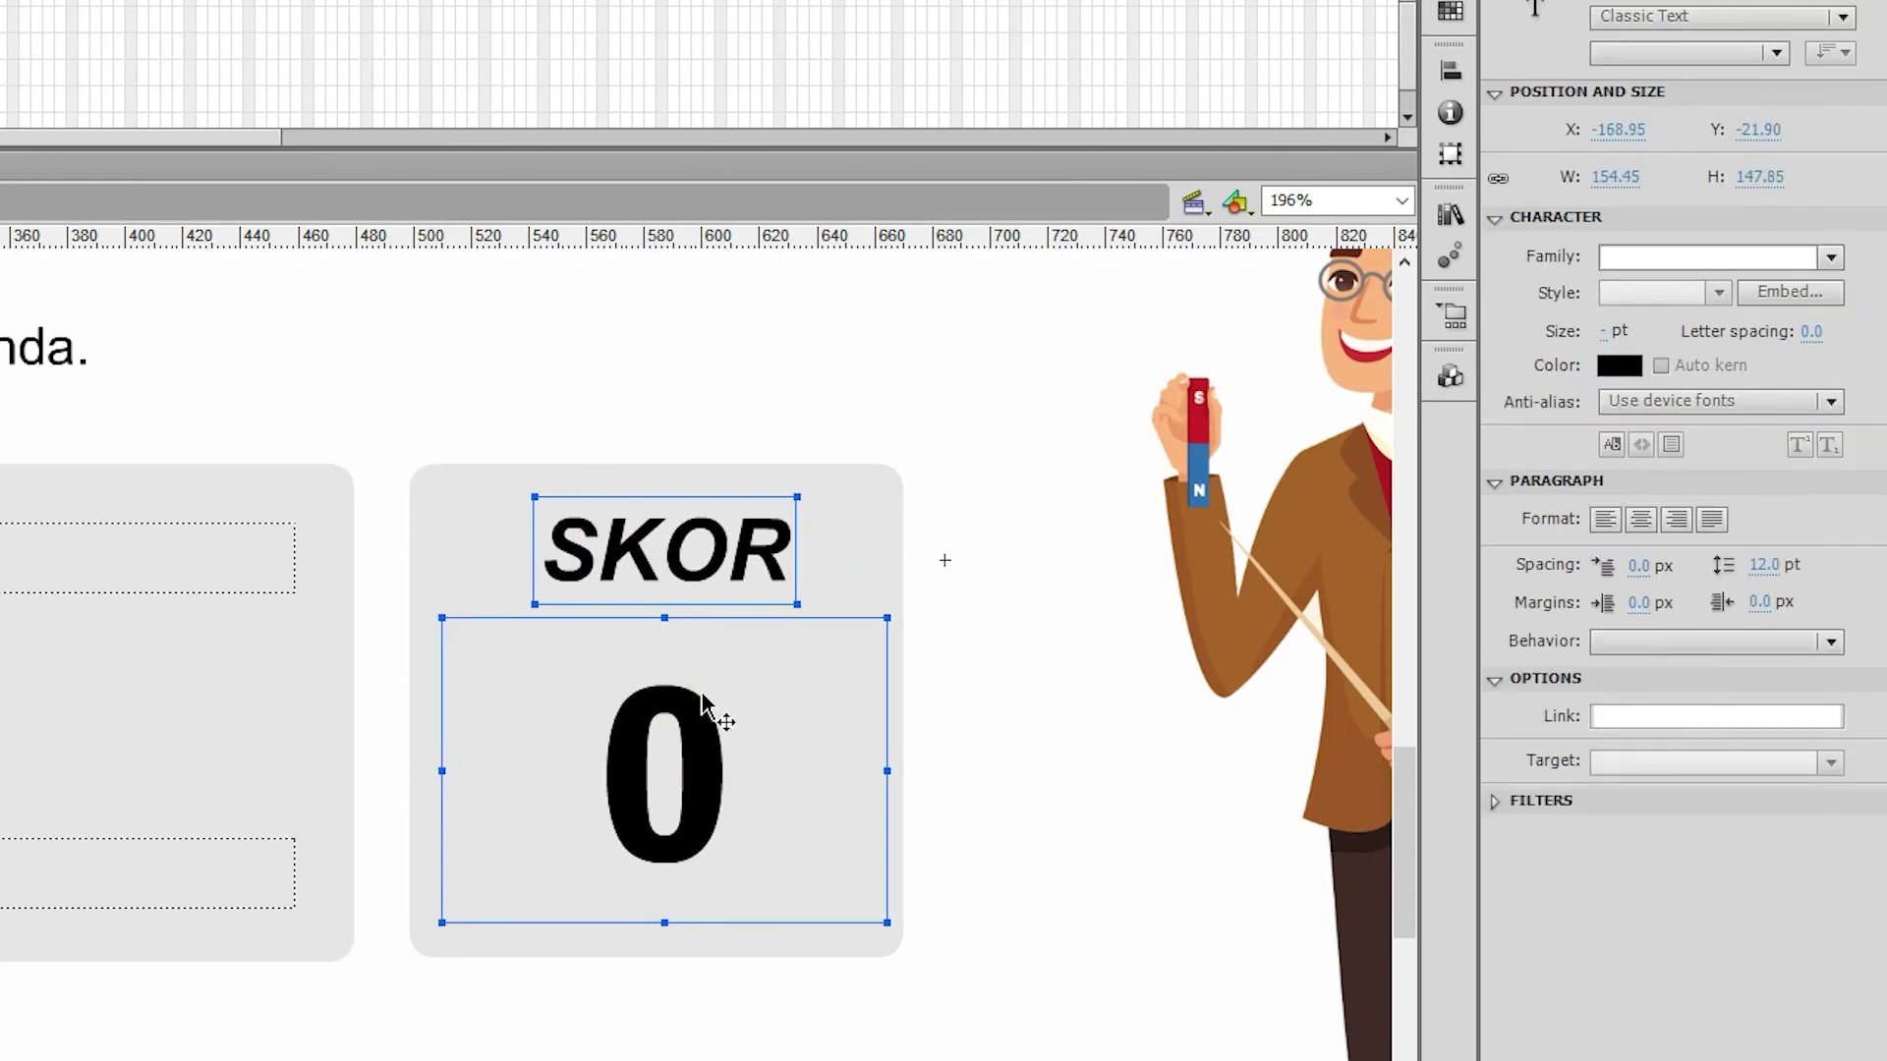
key(Left)
key(Left)
key(Left)
key(Left)
key(Left)
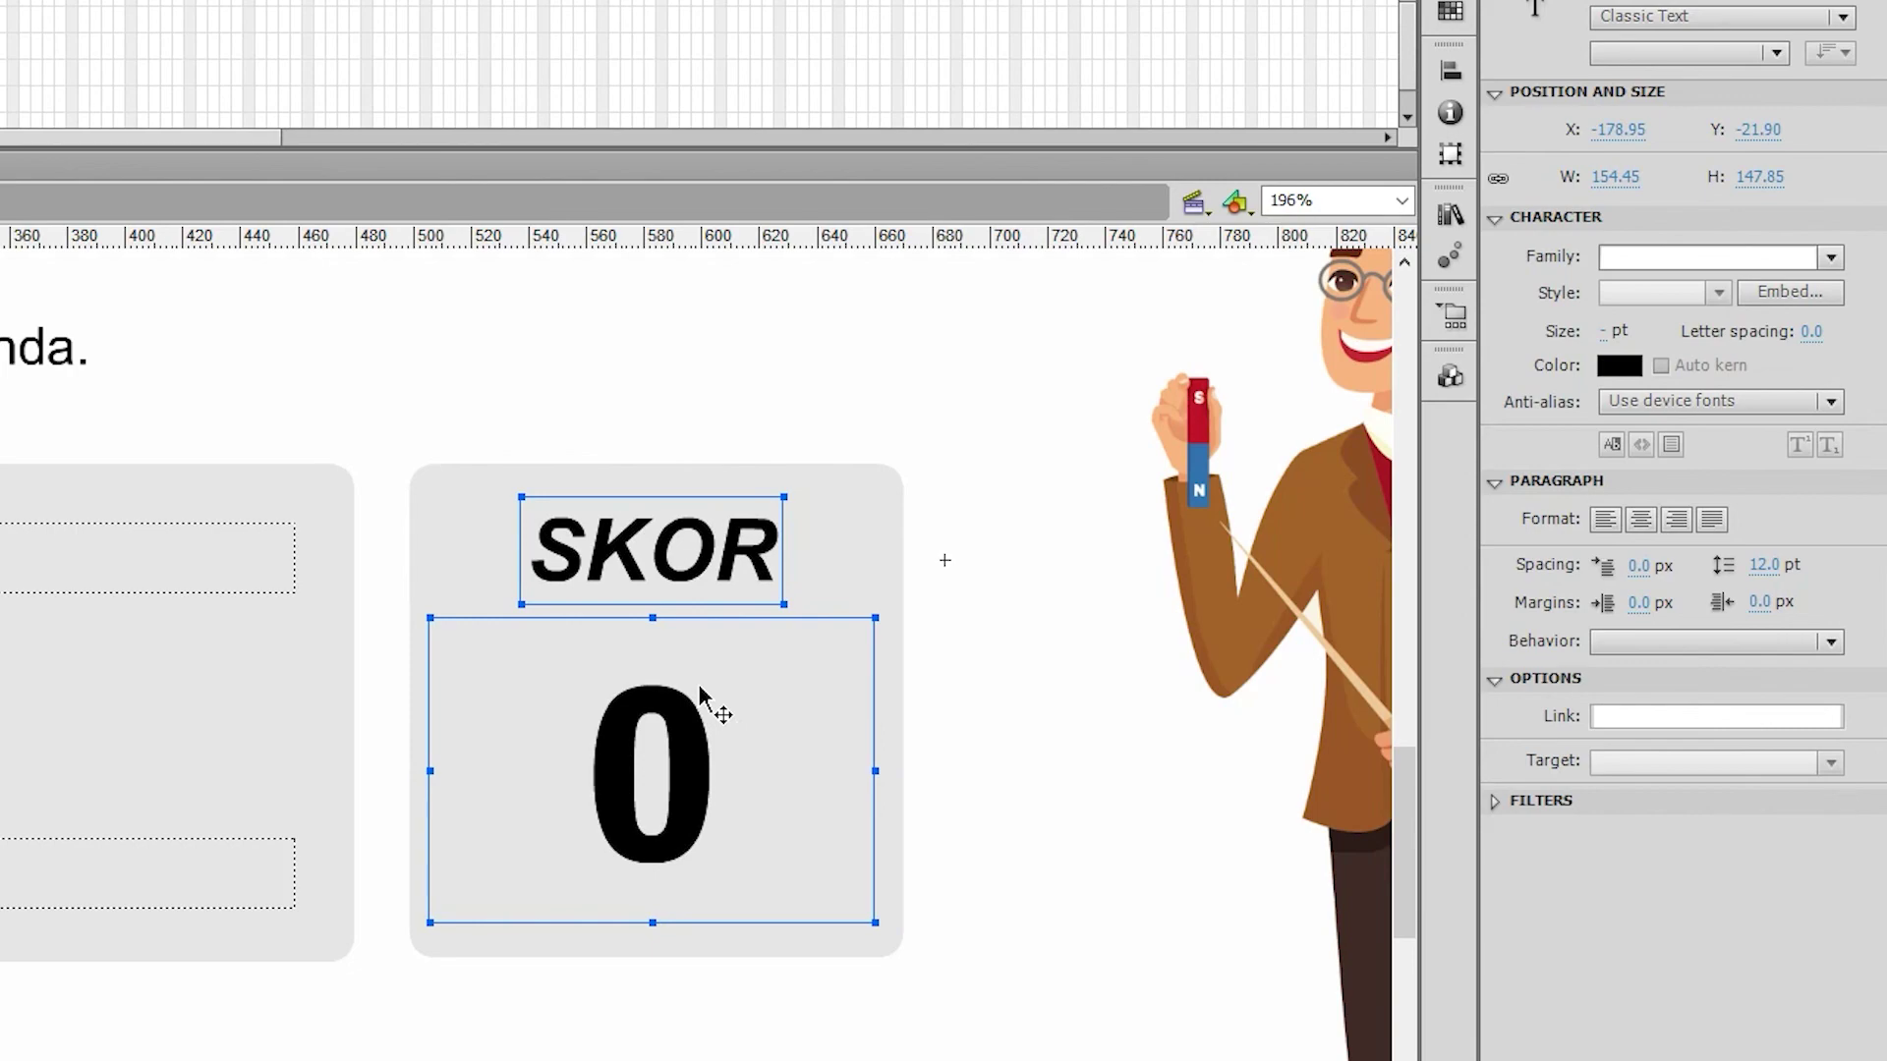
key(Right)
key(Right)
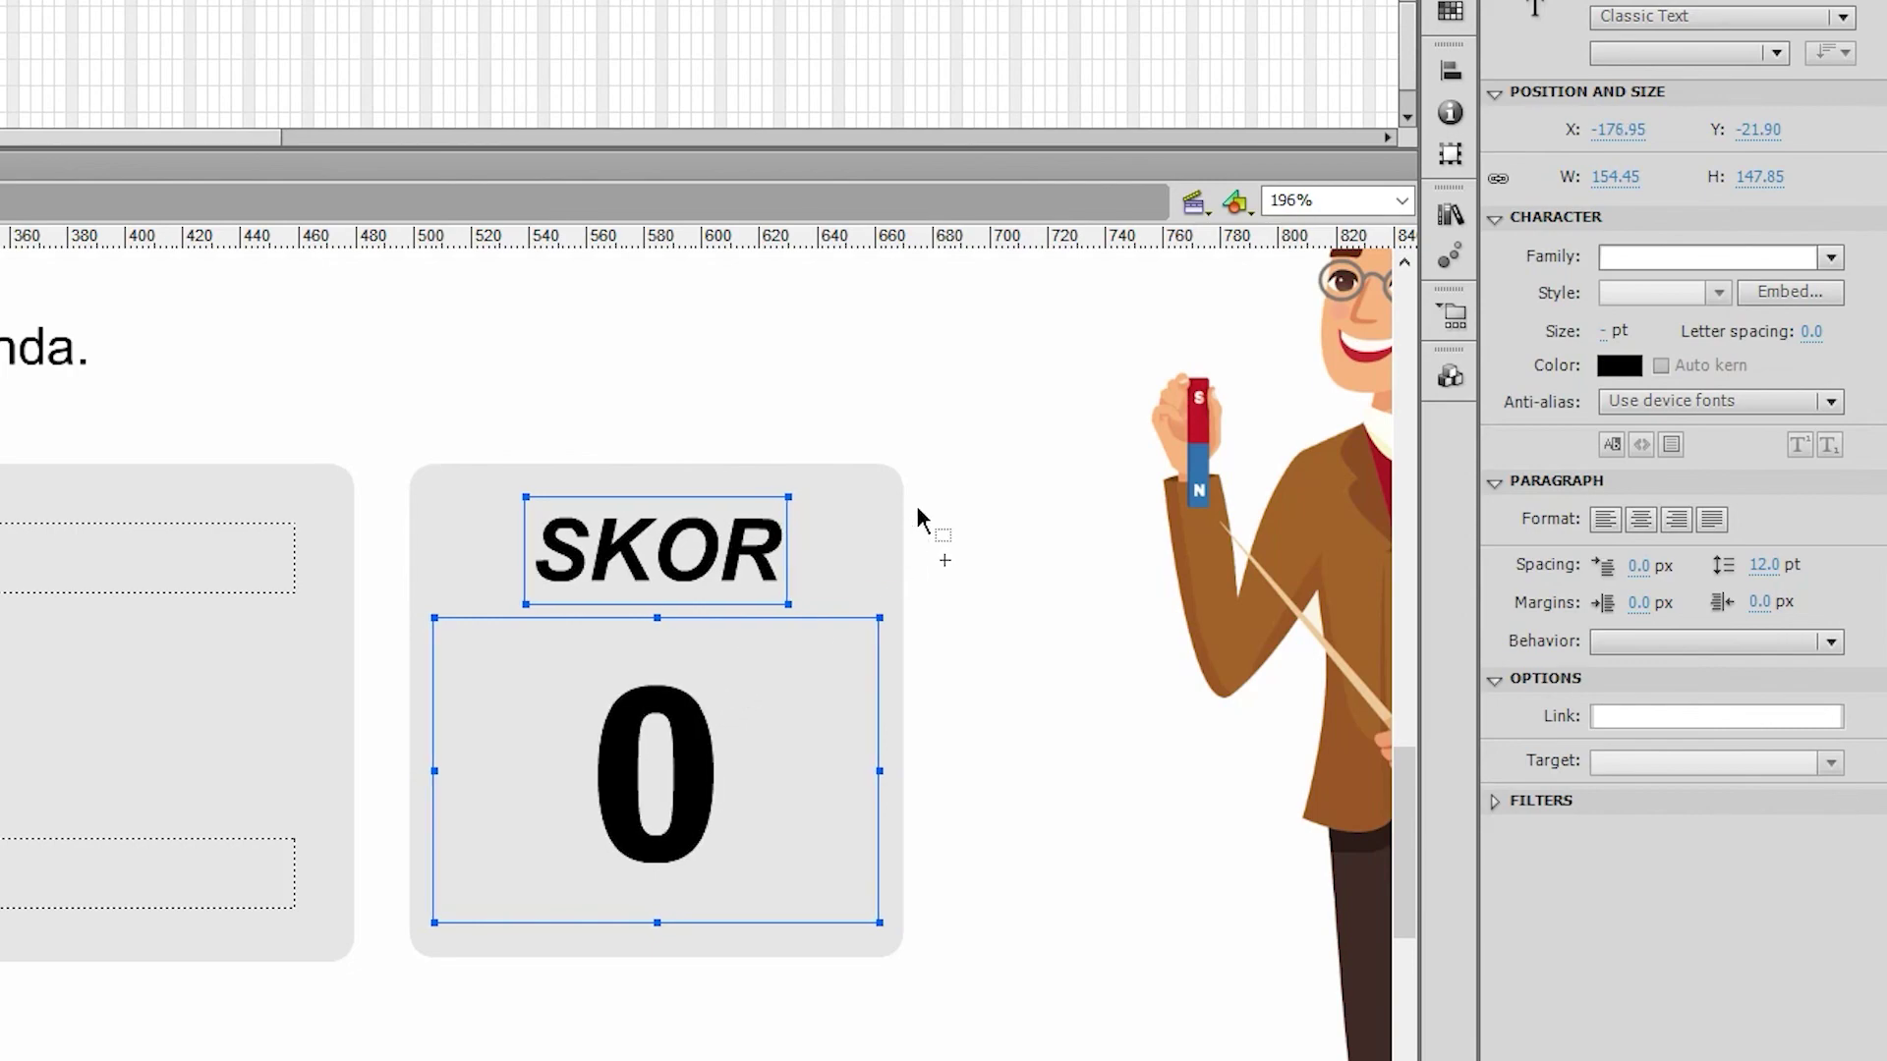
click(955, 463)
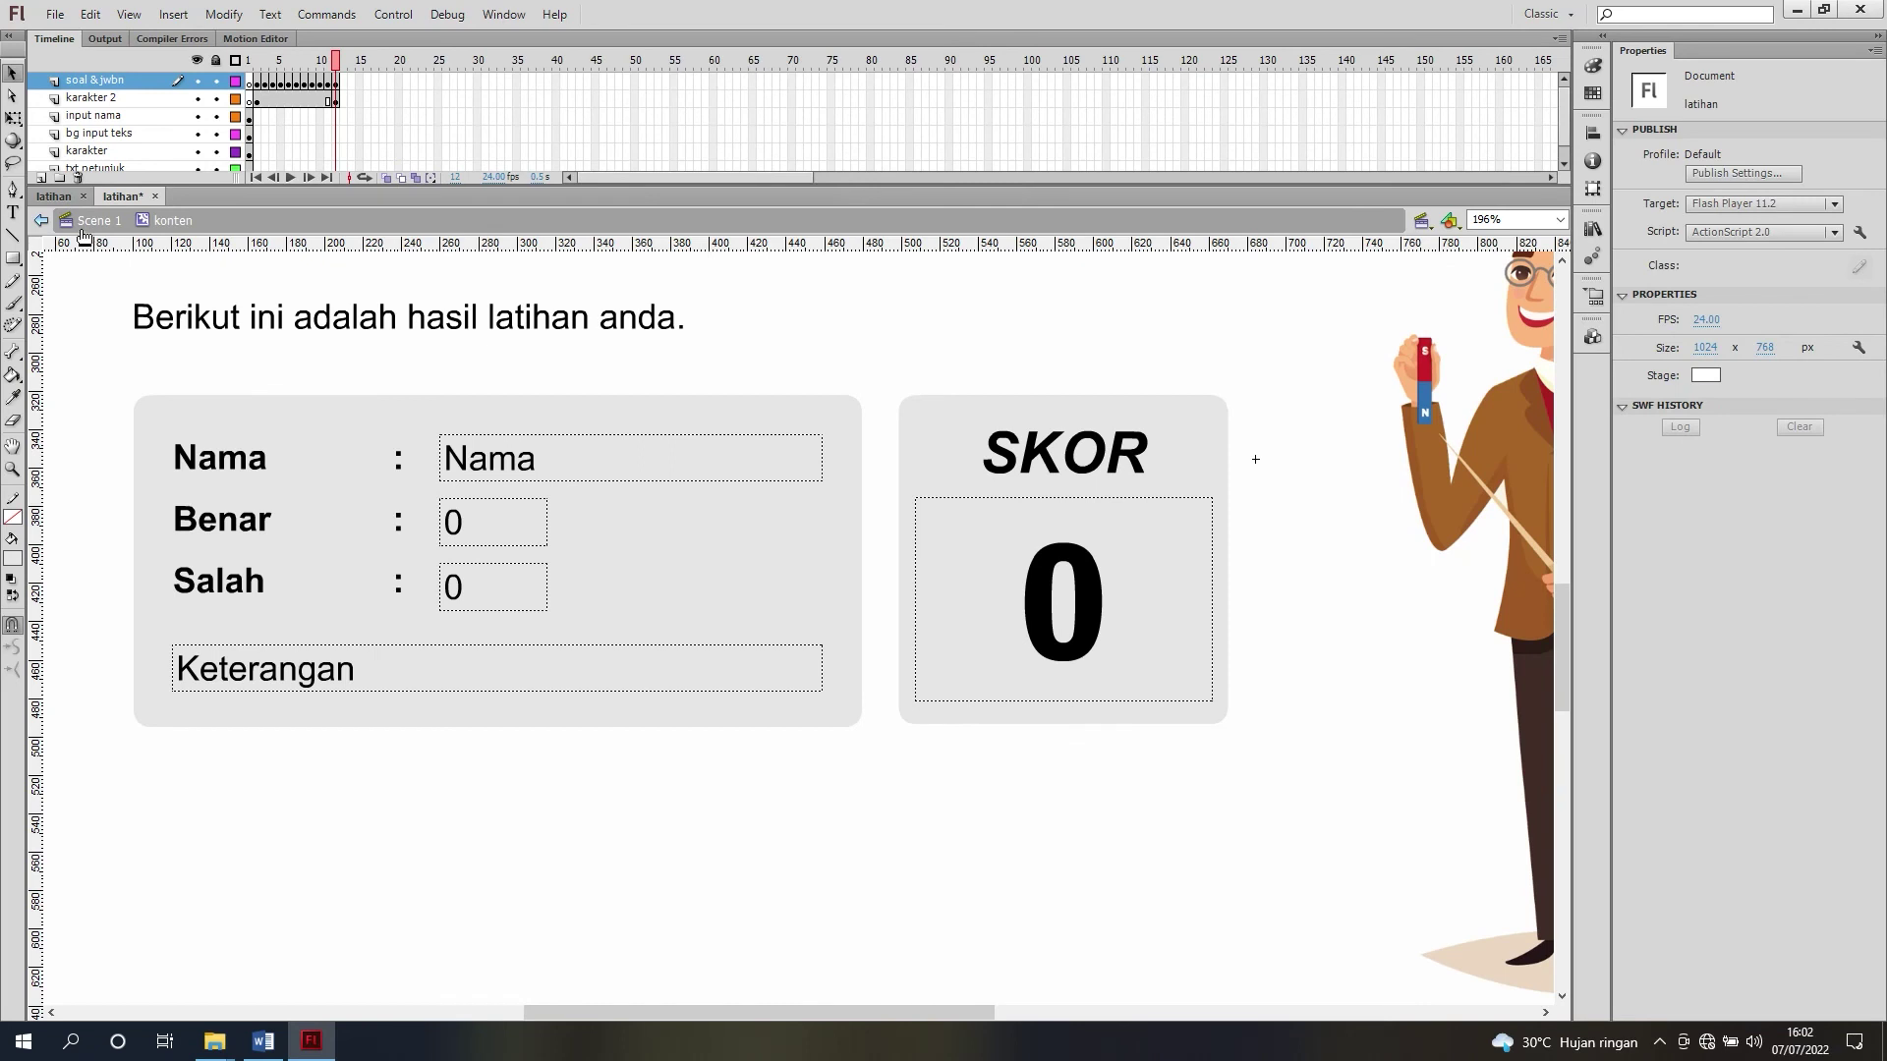
Step: Check the score page layout in the finished latihan document, and return to the working file with the whole frame shown
click(54, 195)
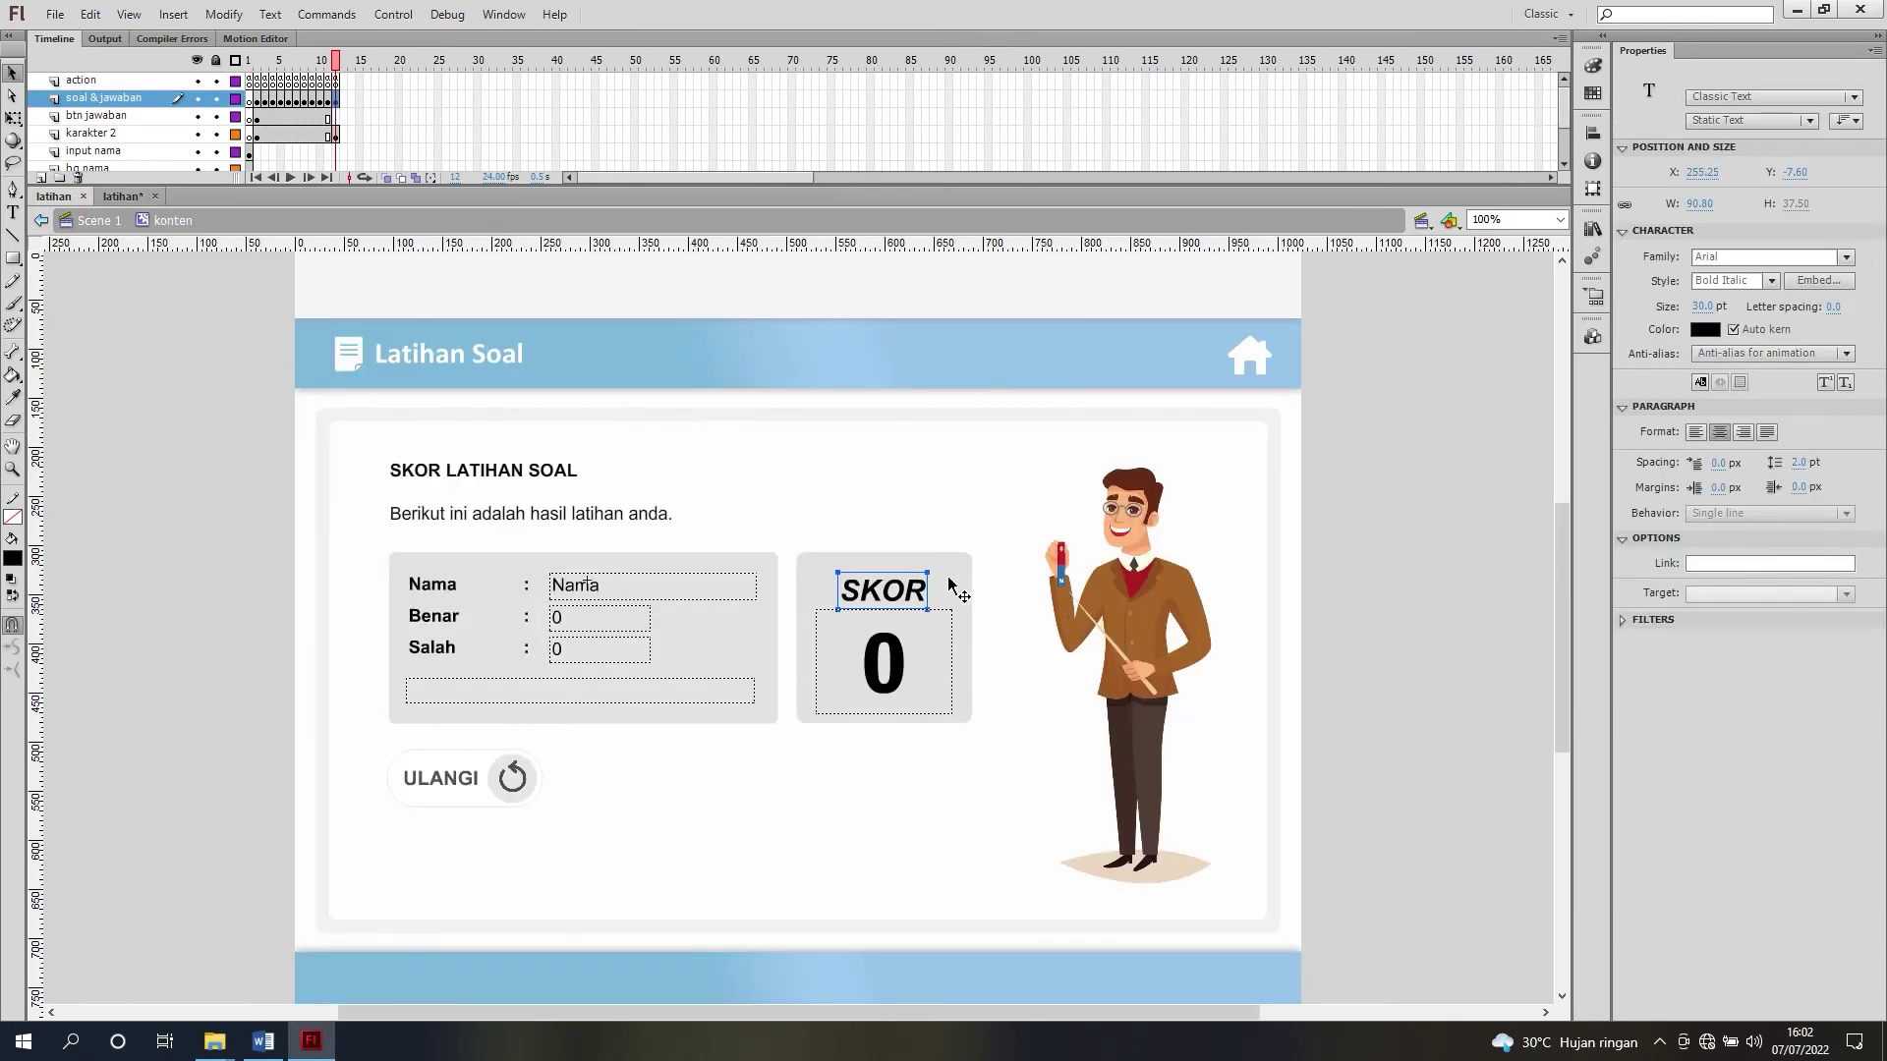
click(1384, 474)
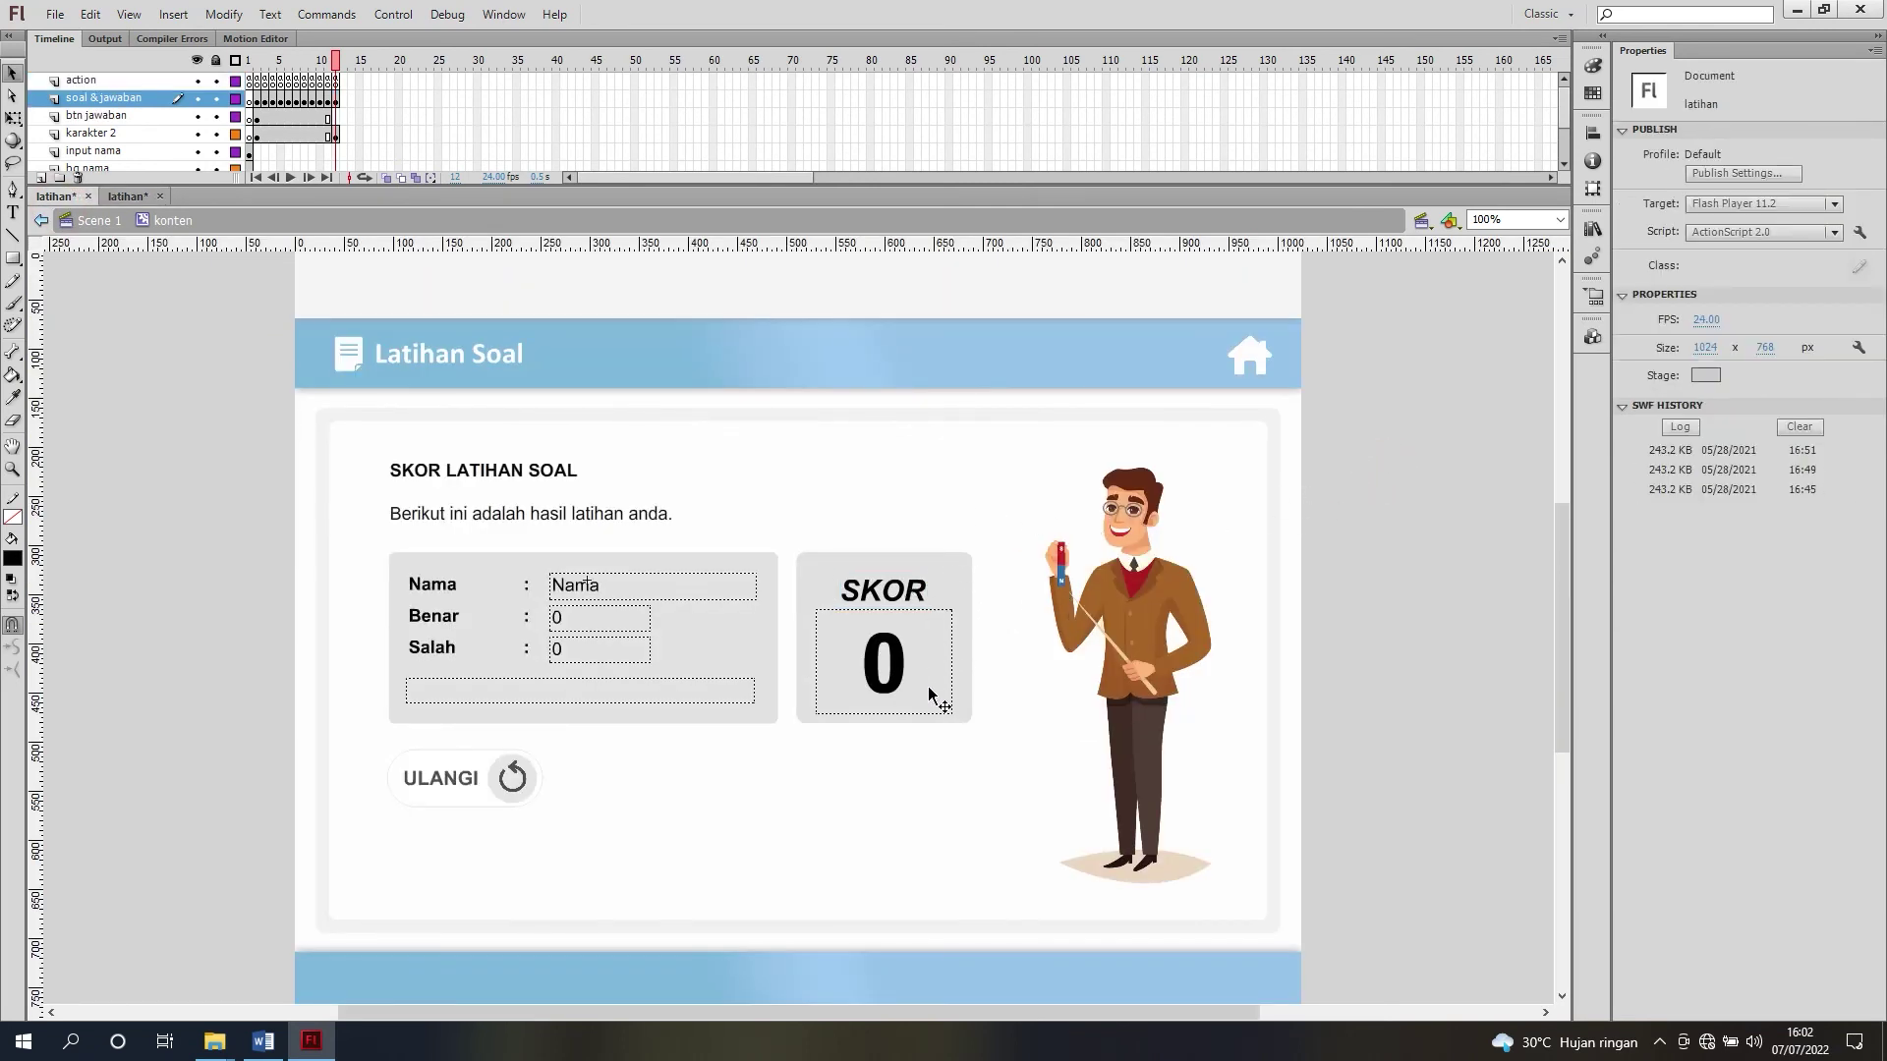
click(128, 195)
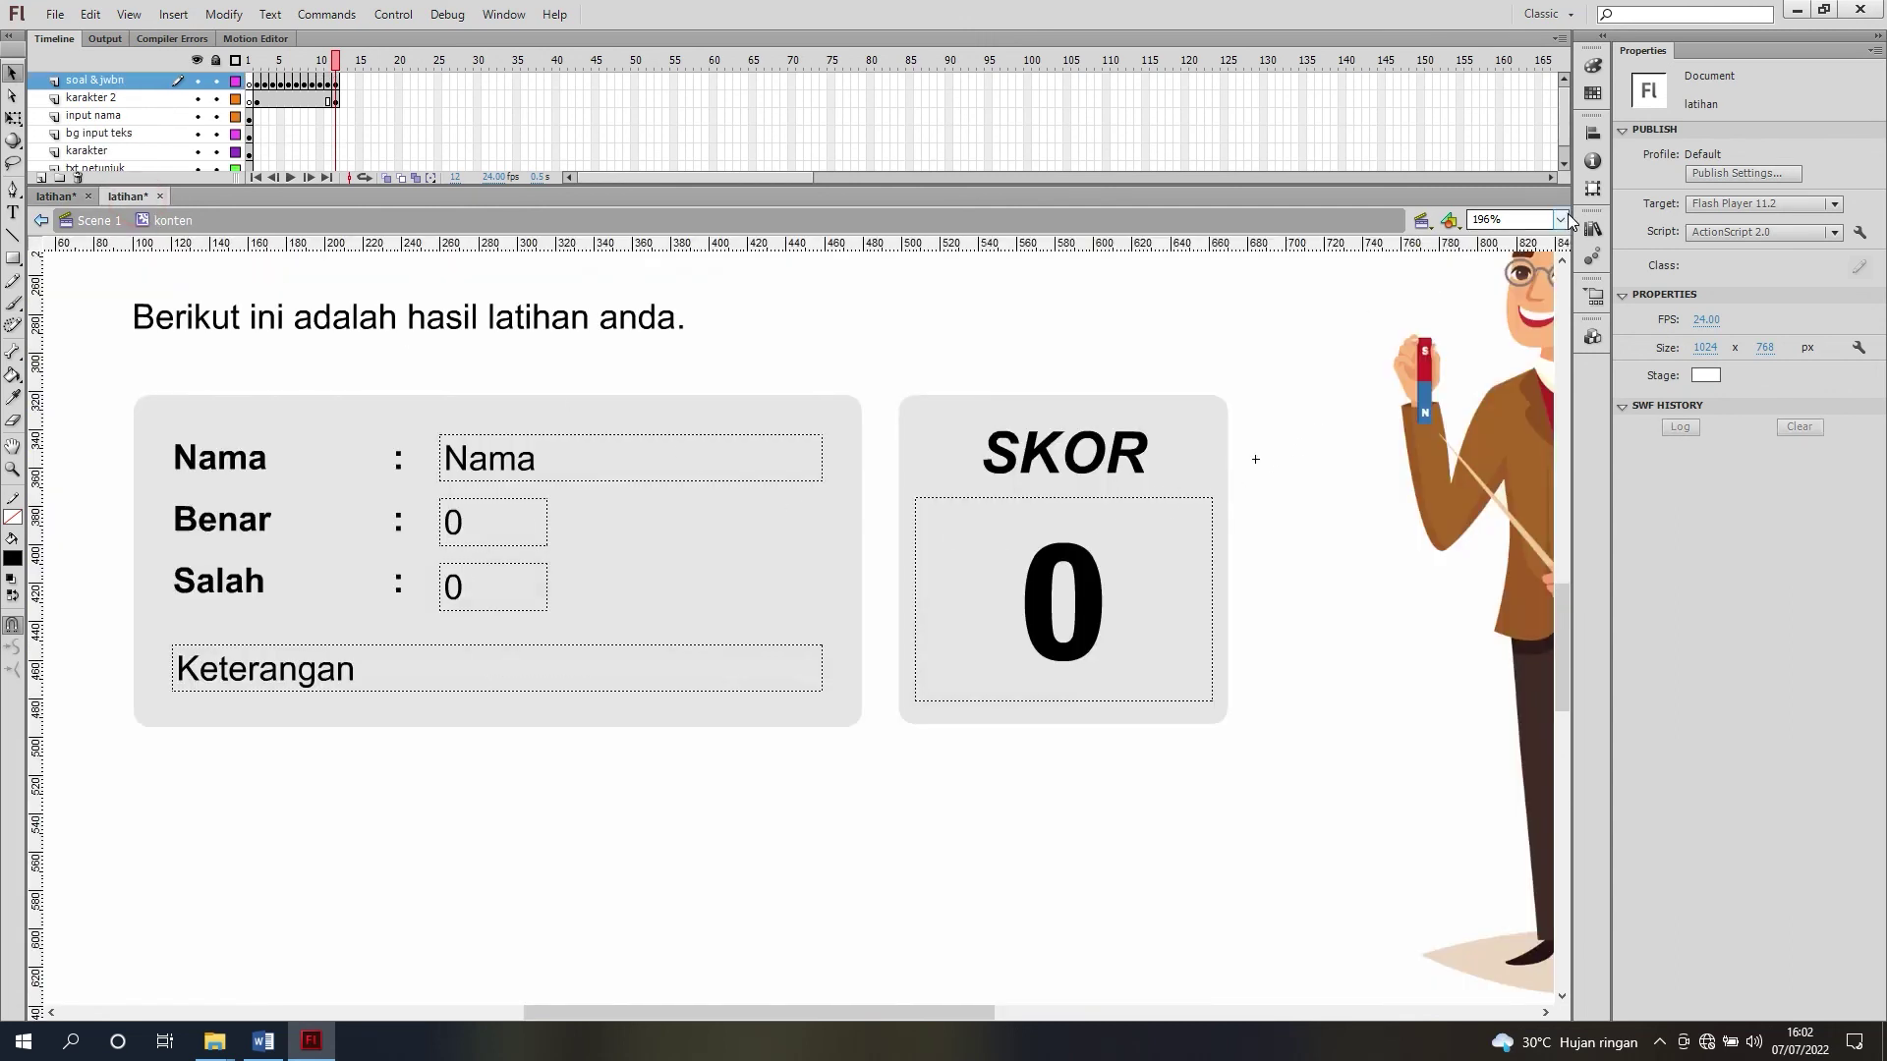
click(1518, 219)
click(1501, 253)
click(1327, 512)
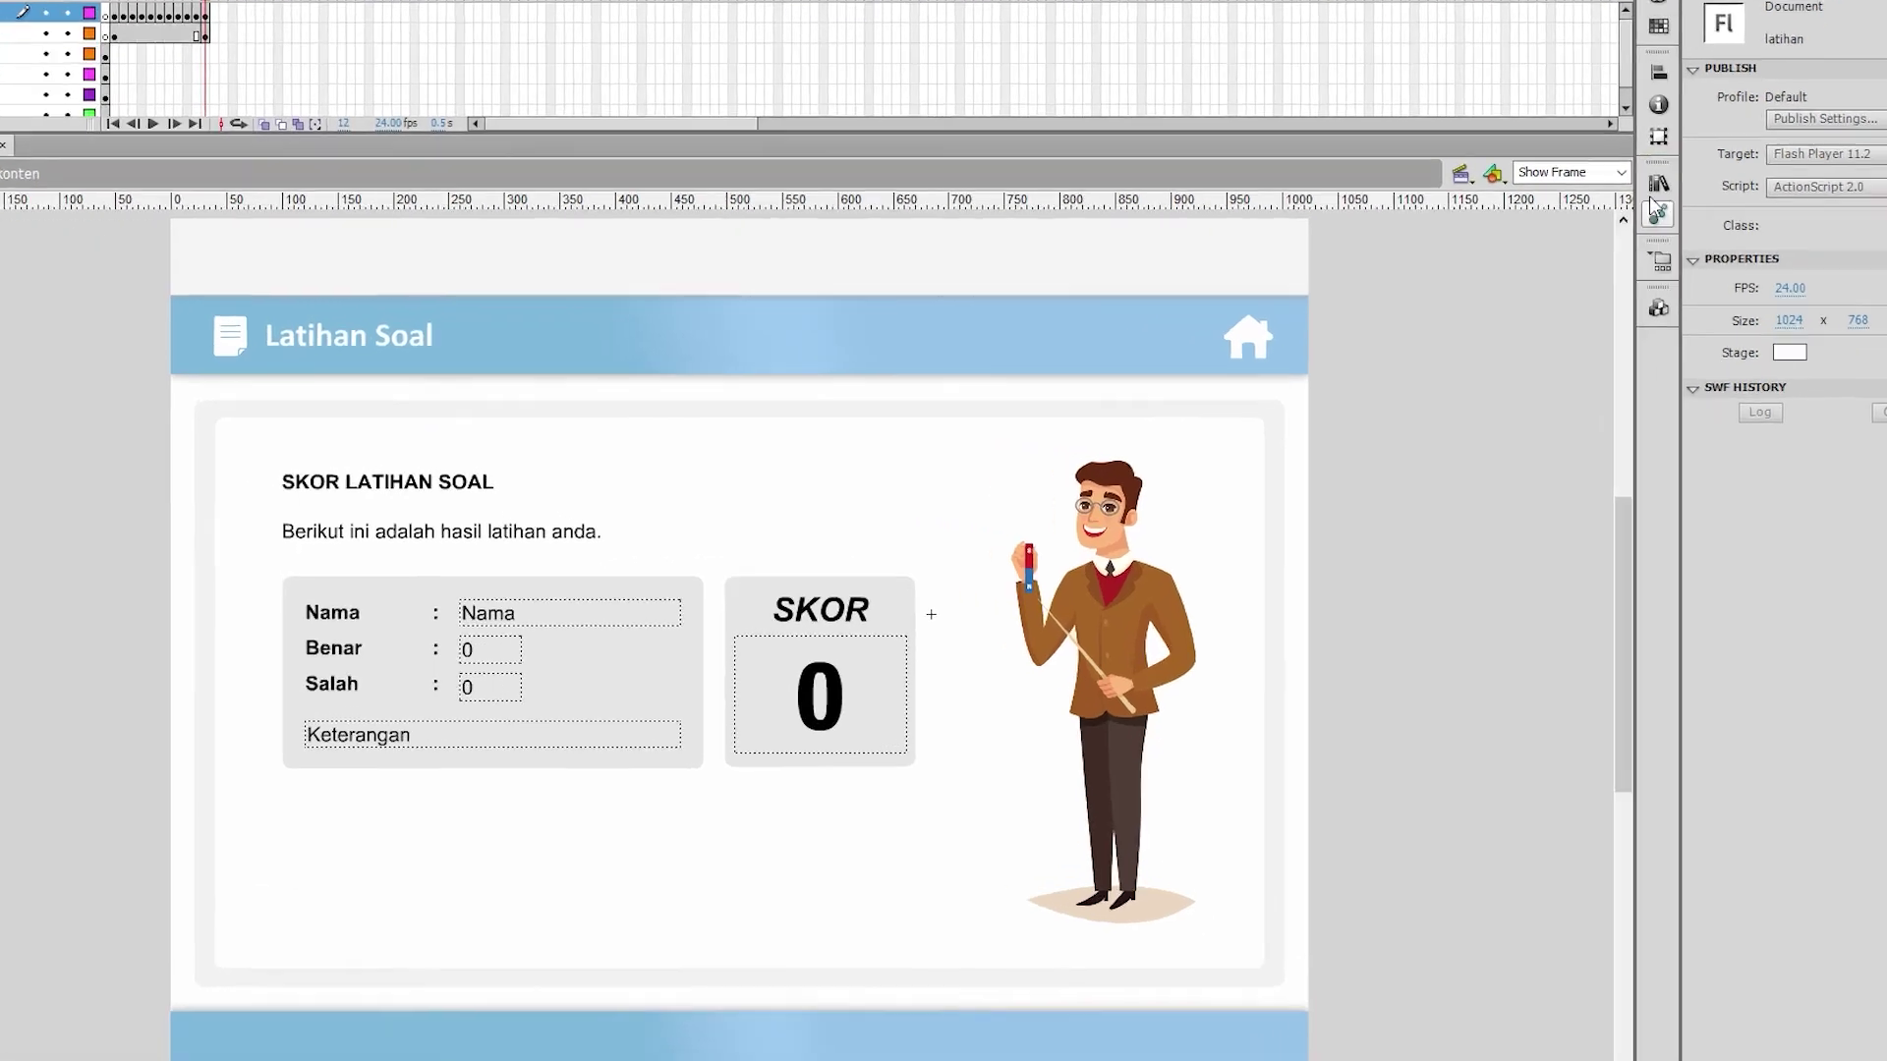
Step: Place the btn ulangi button from the finished latihan document's library on the score page below the panels
click(1593, 229)
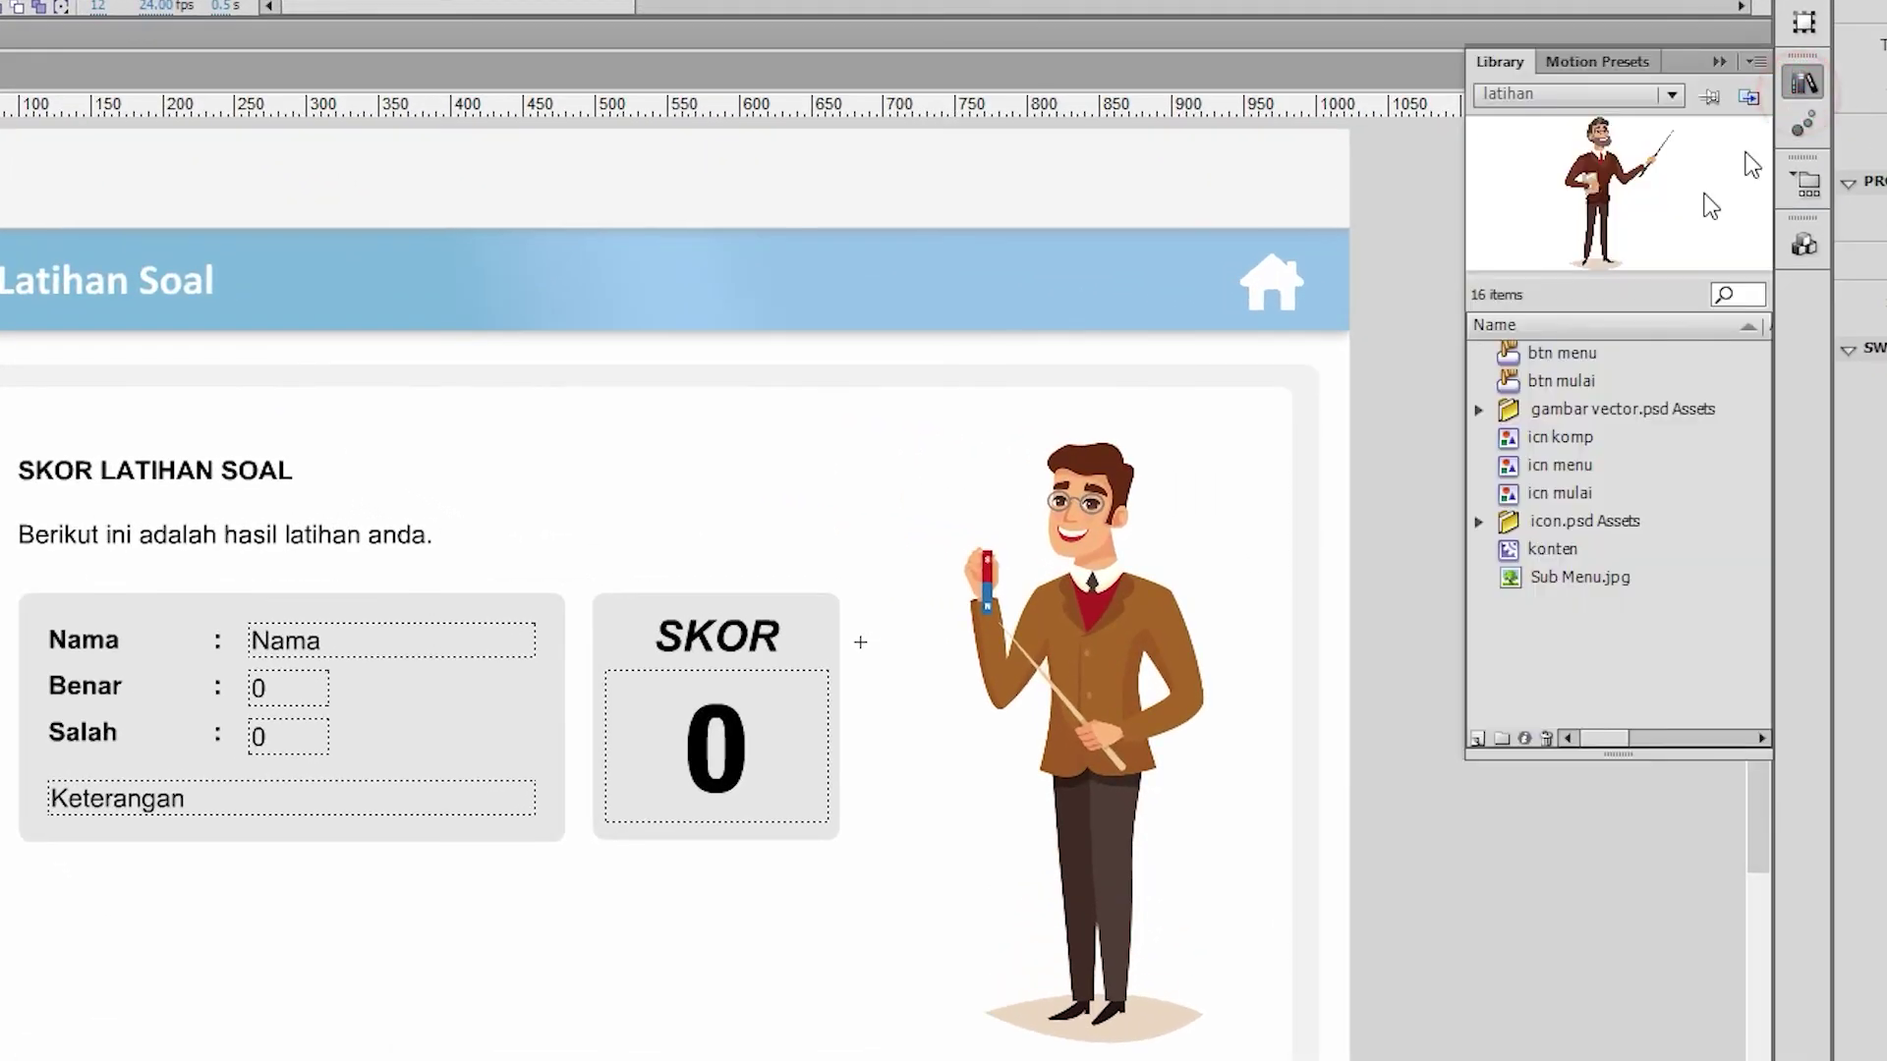
click(1606, 101)
click(1577, 151)
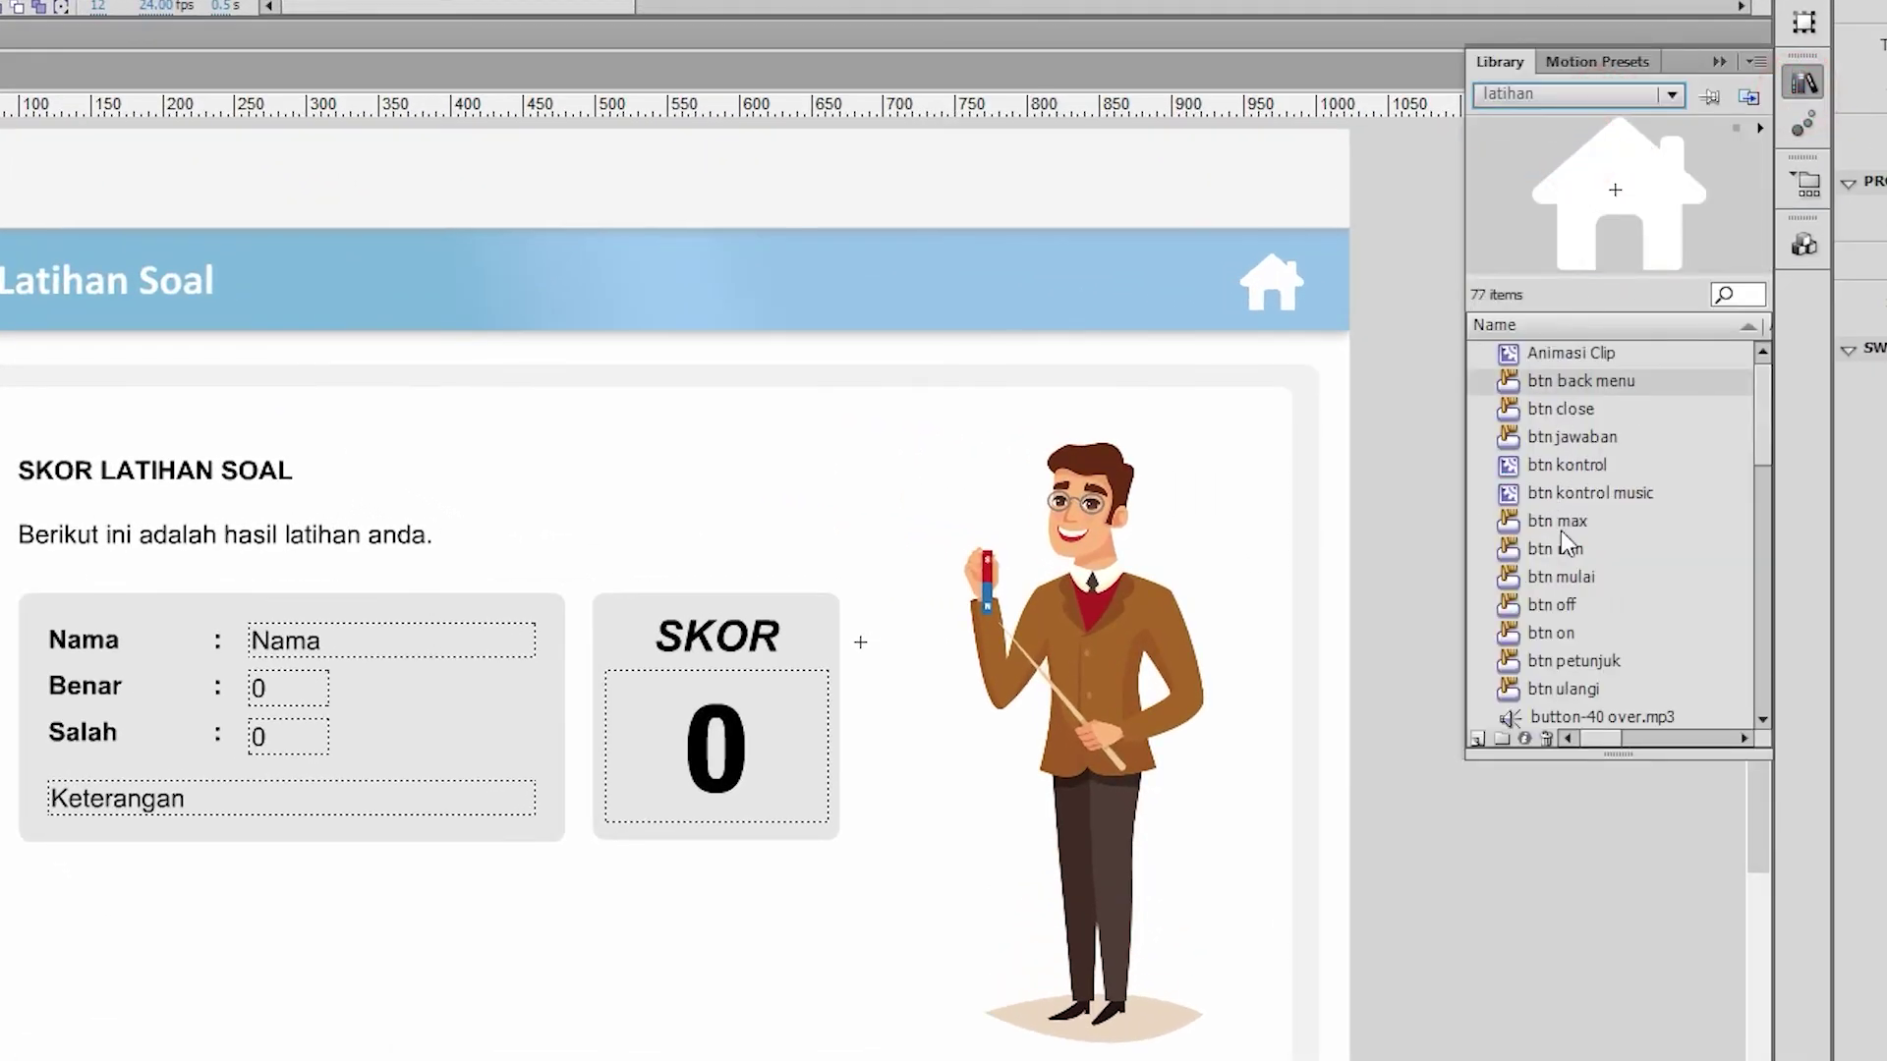
scroll(1565, 562, down, 1)
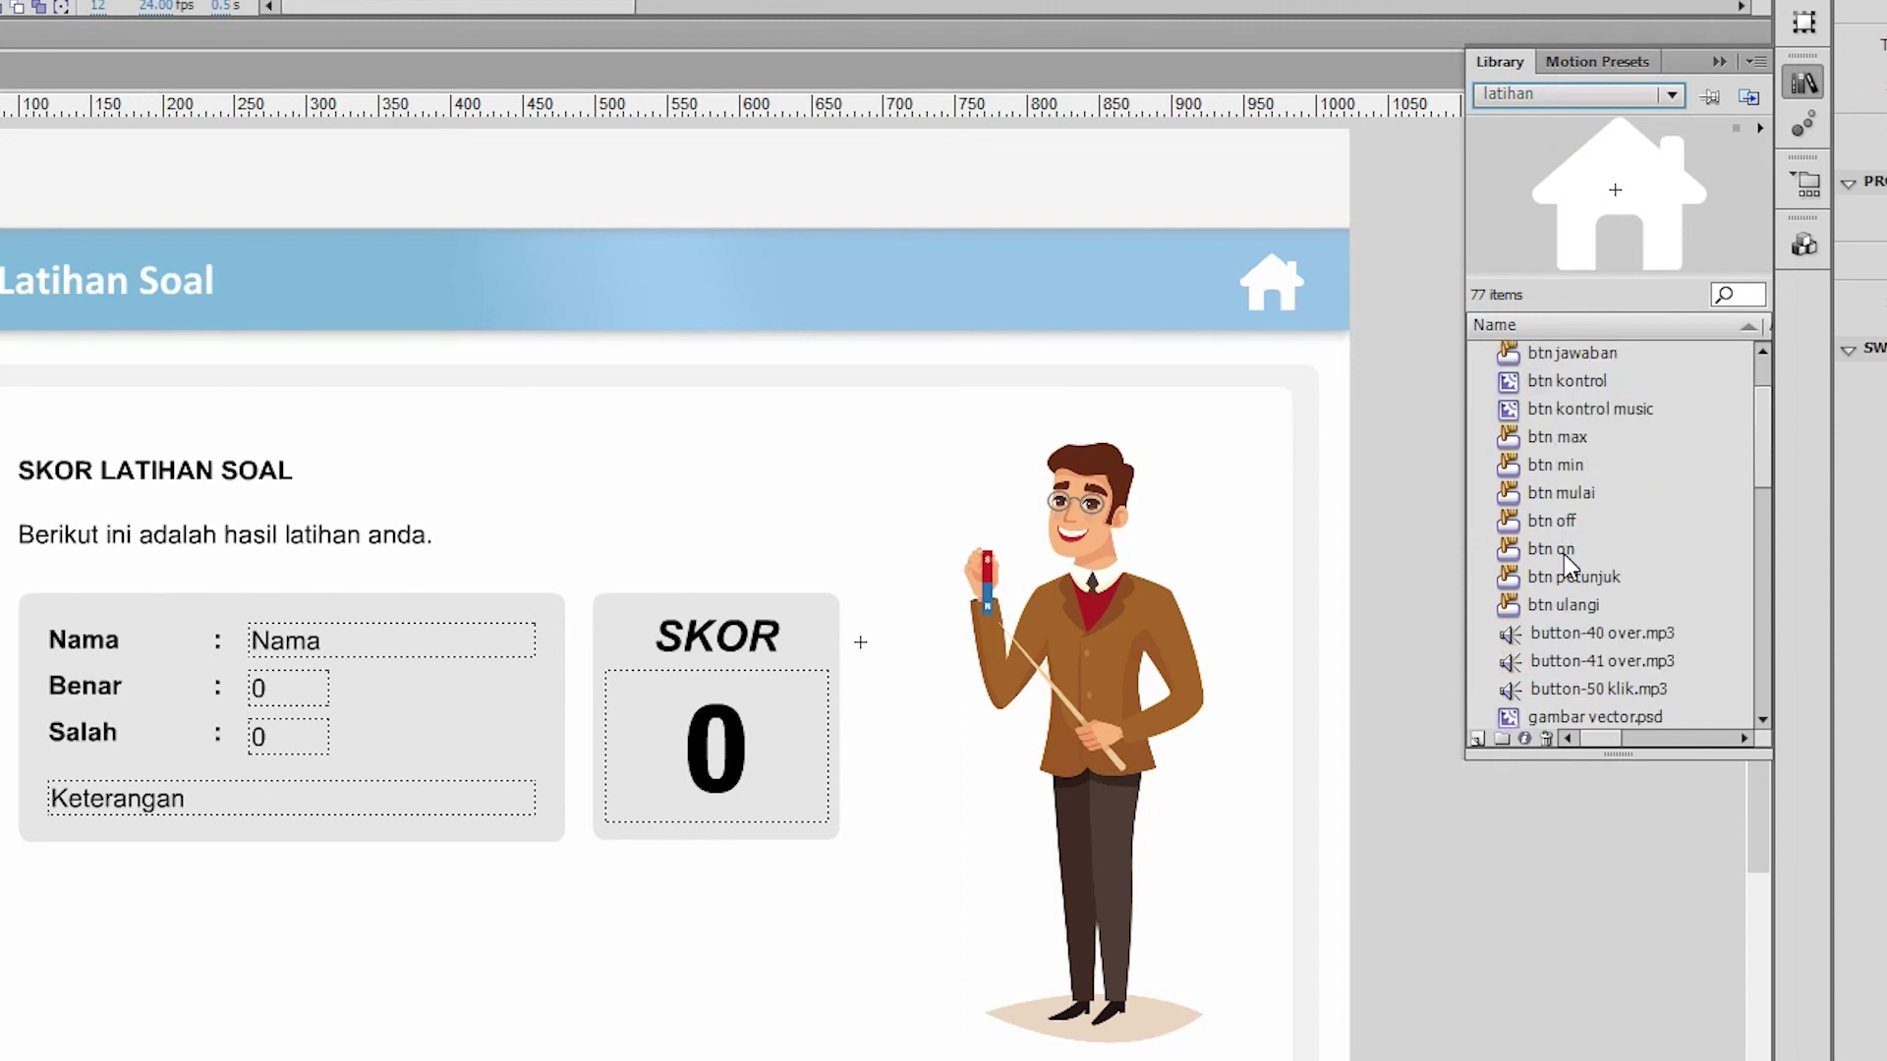
click(1582, 604)
drag(1584, 604, 528, 998)
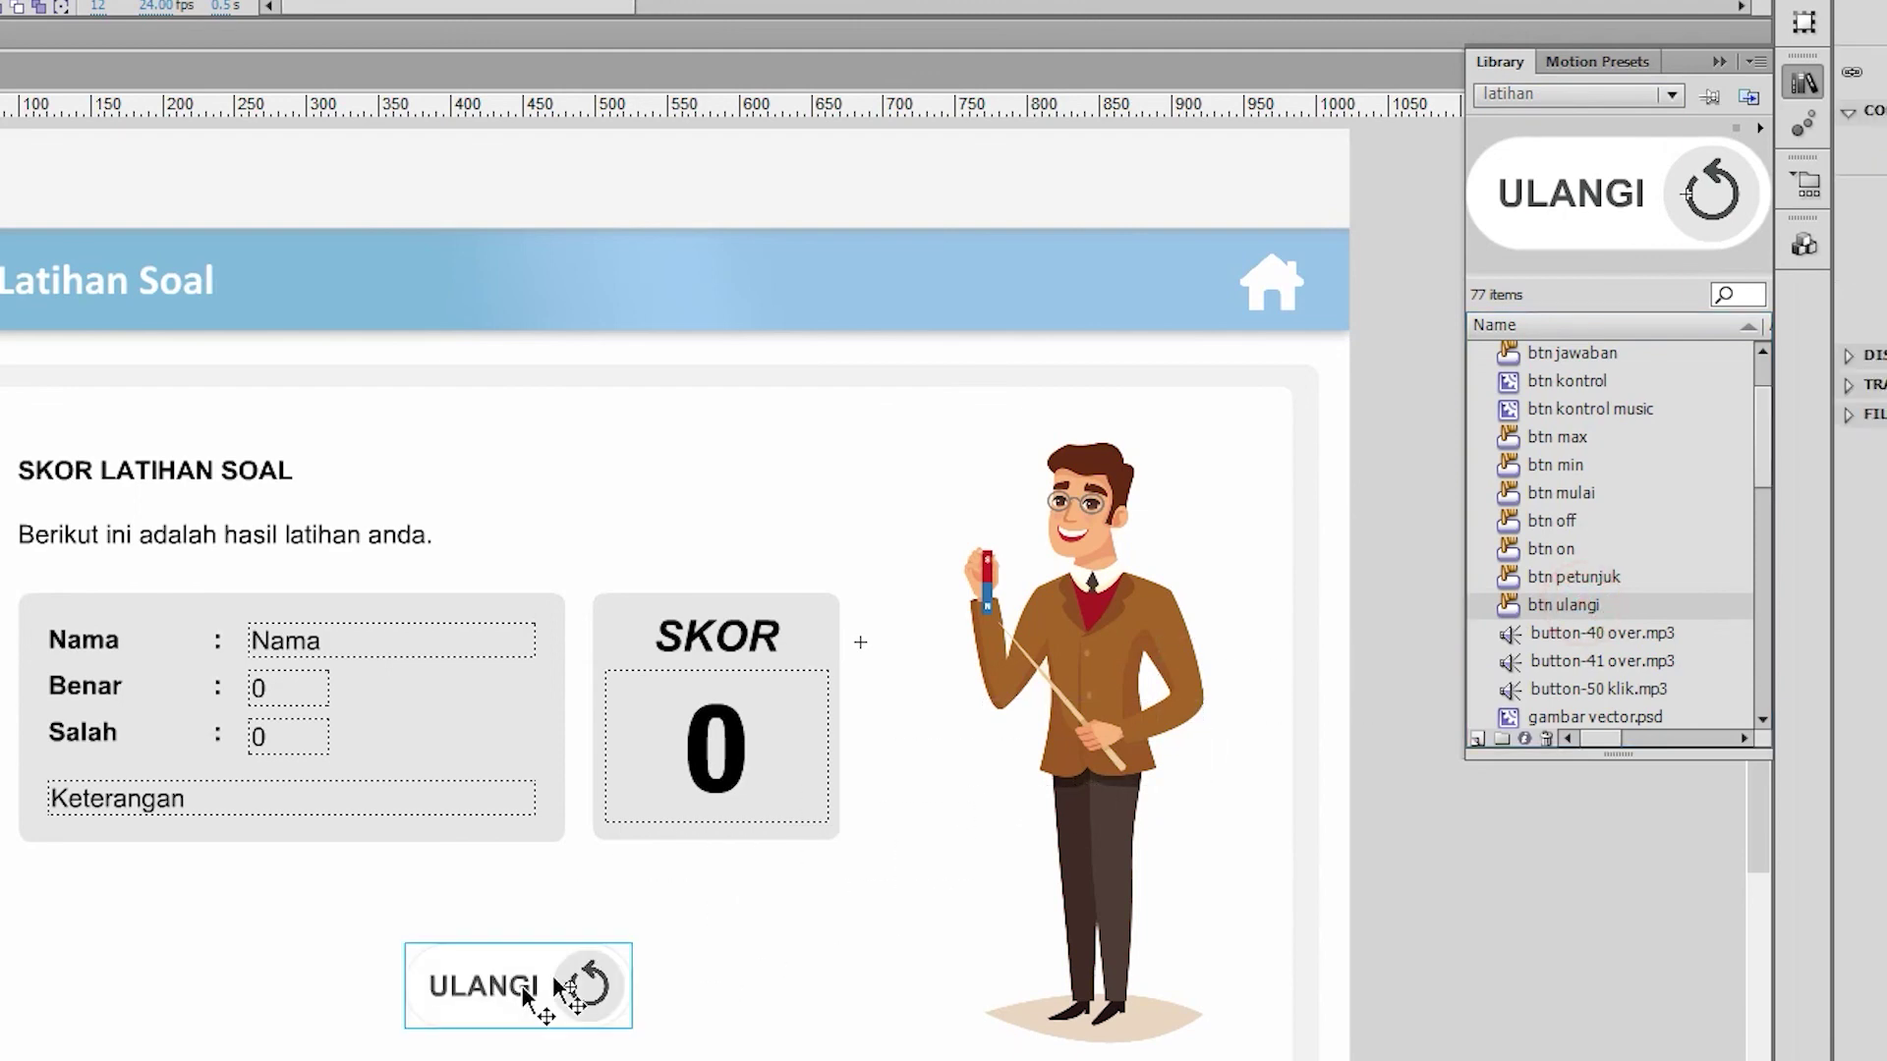
click(1410, 892)
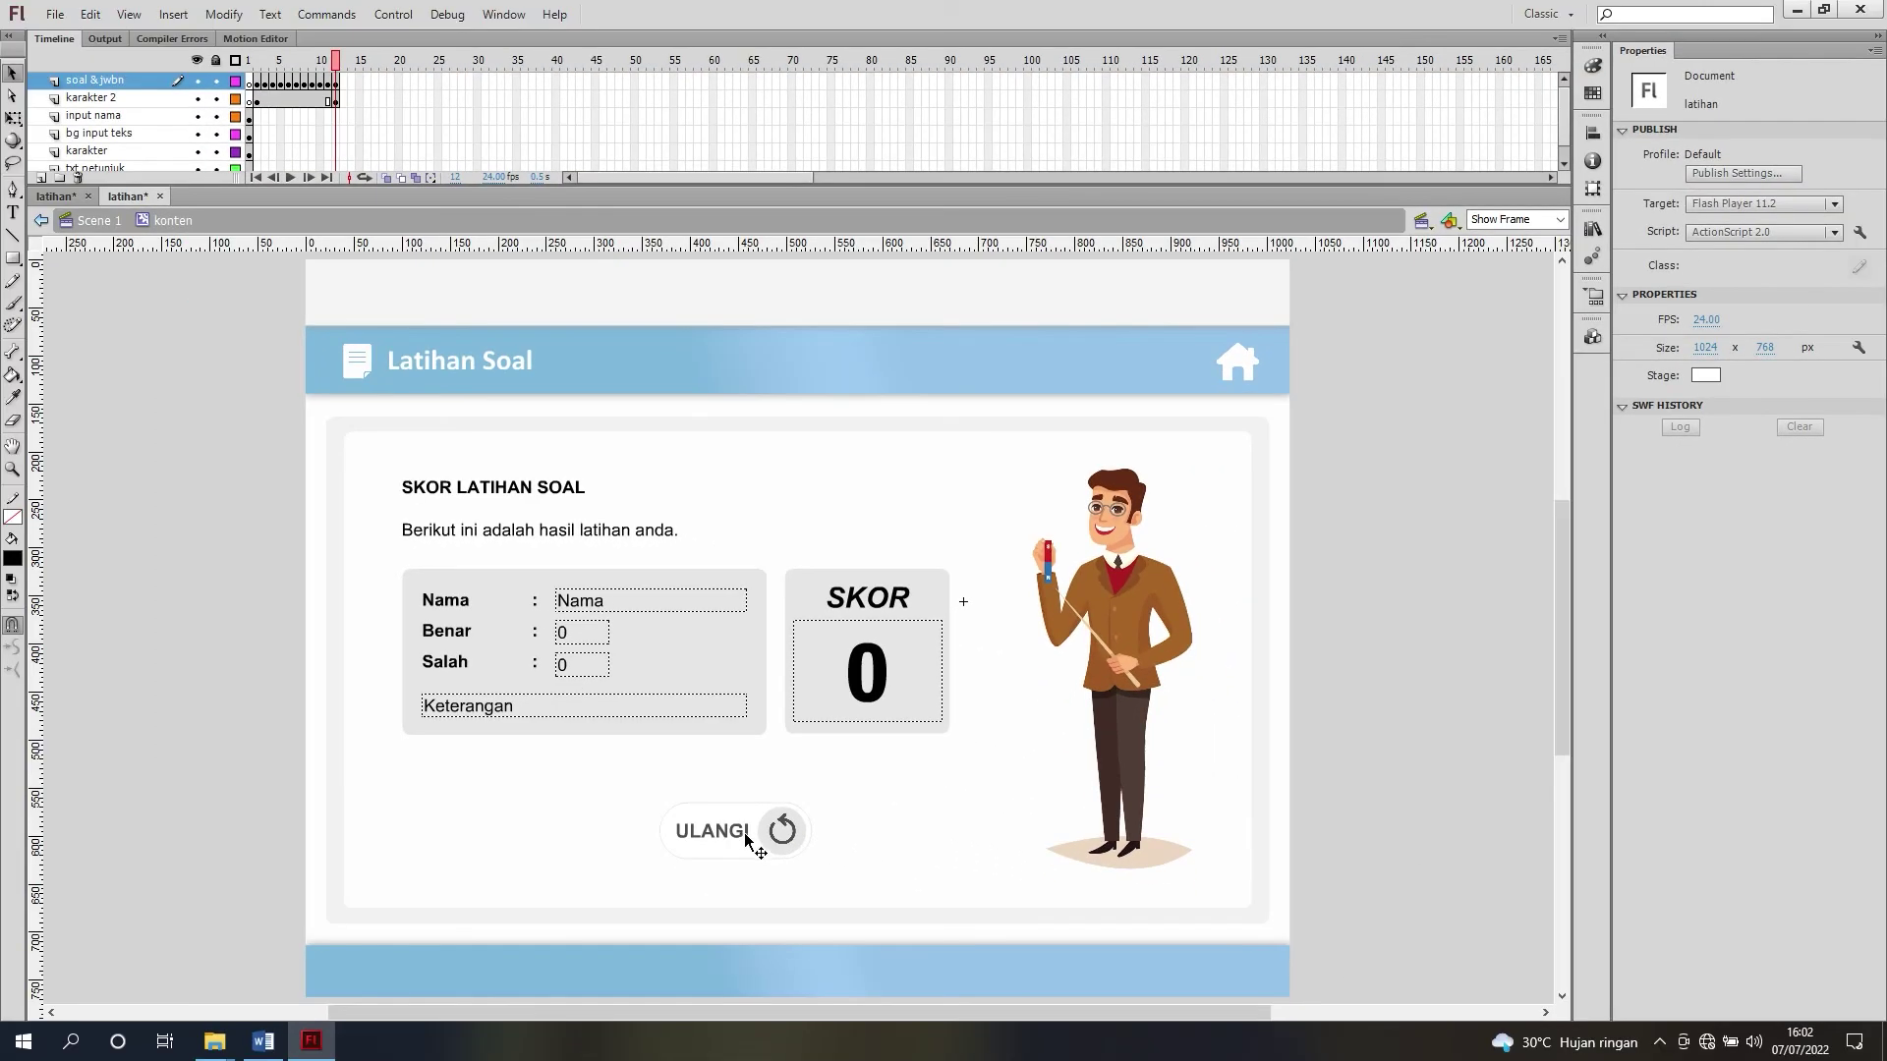
Step: Move the ULANGI button under the results panel, lined up with the panel's left edge
click(548, 939)
drag(548, 940, 305, 917)
drag(521, 818, 463, 812)
click(253, 685)
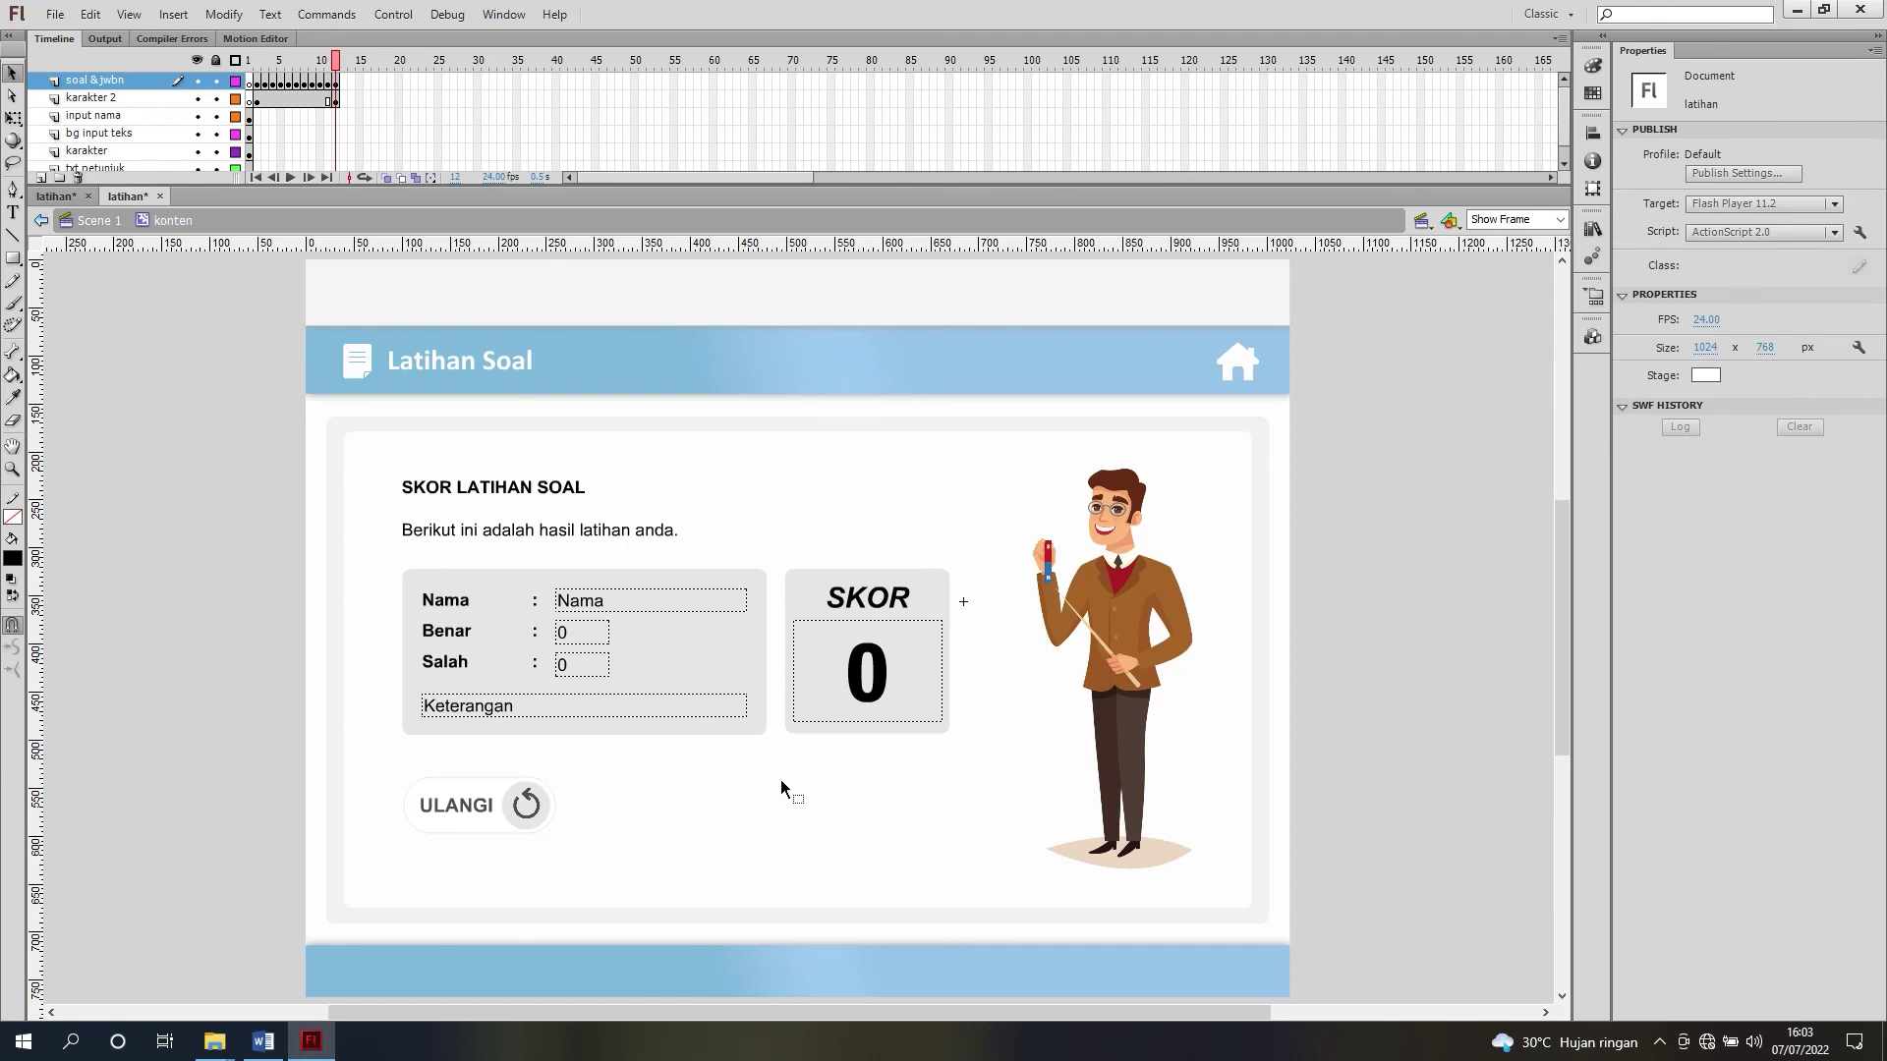
Step: Compare the score page with the finished latihan document and review the working file's frames from question 1 to the score page
click(56, 196)
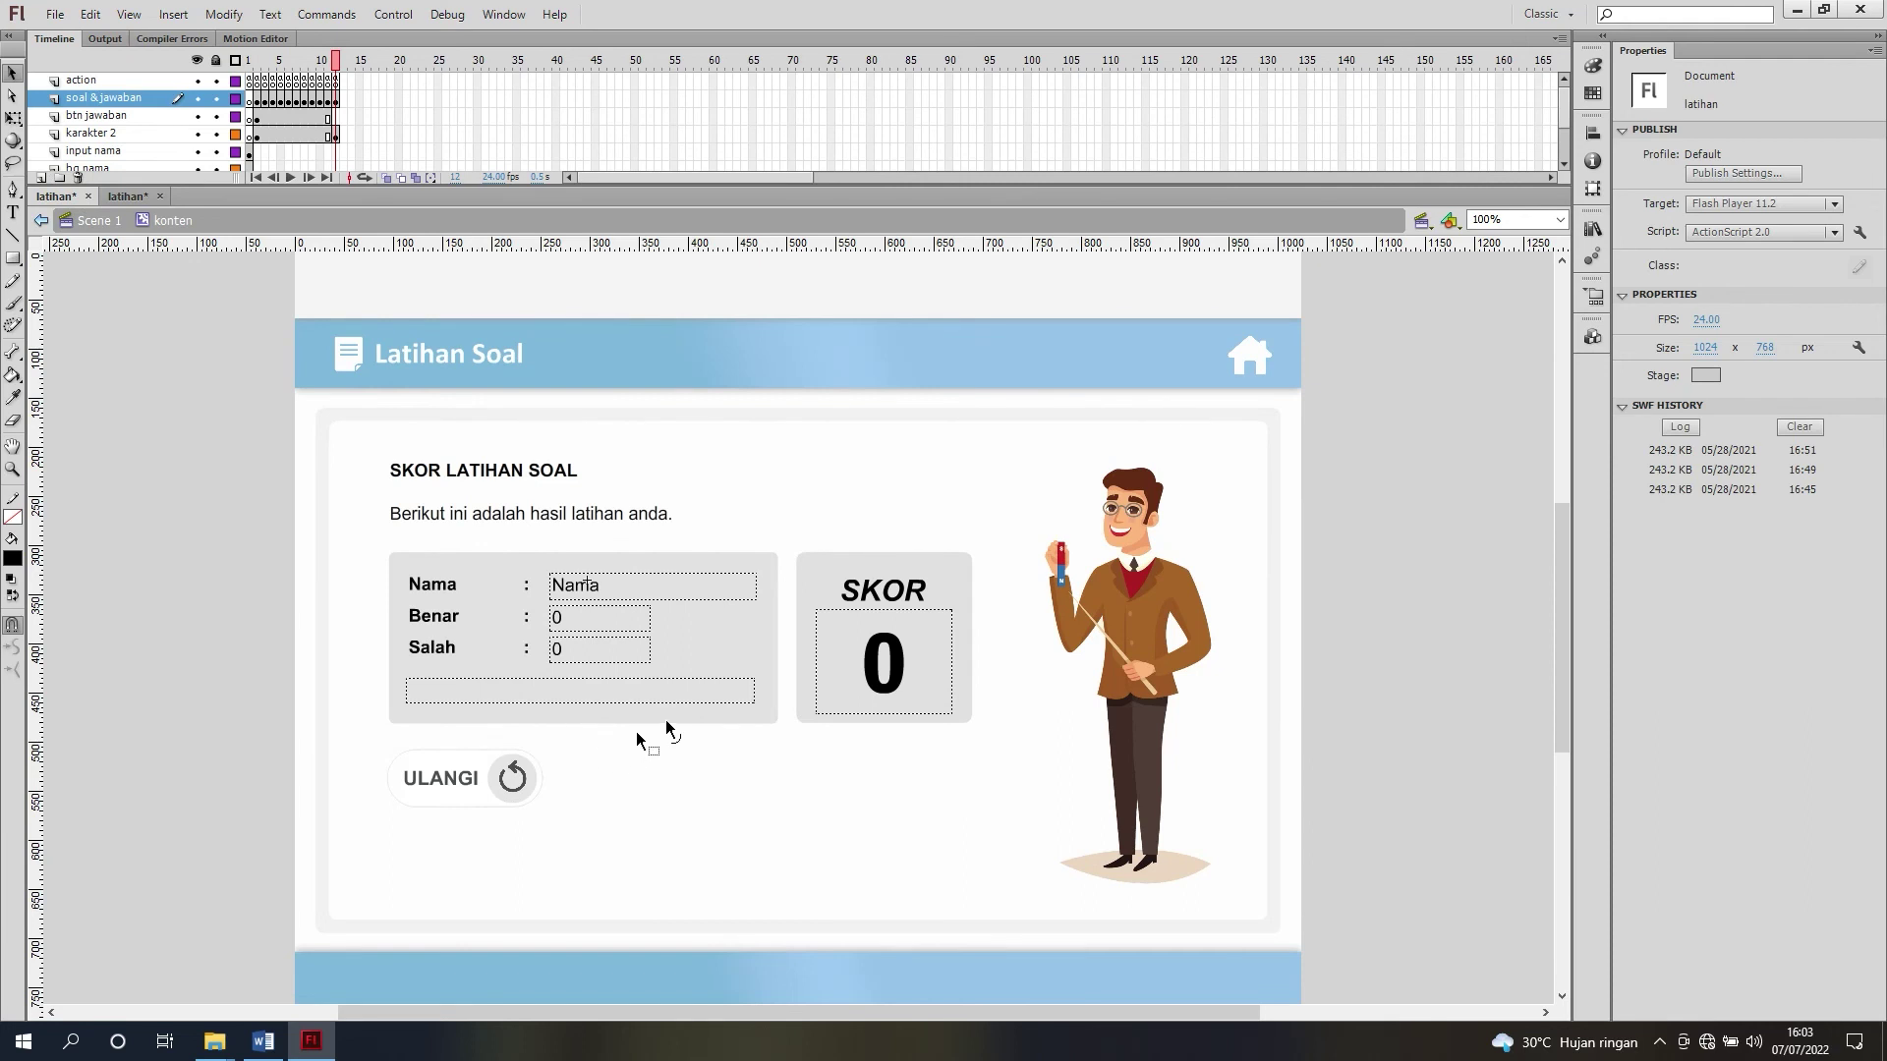
click(127, 196)
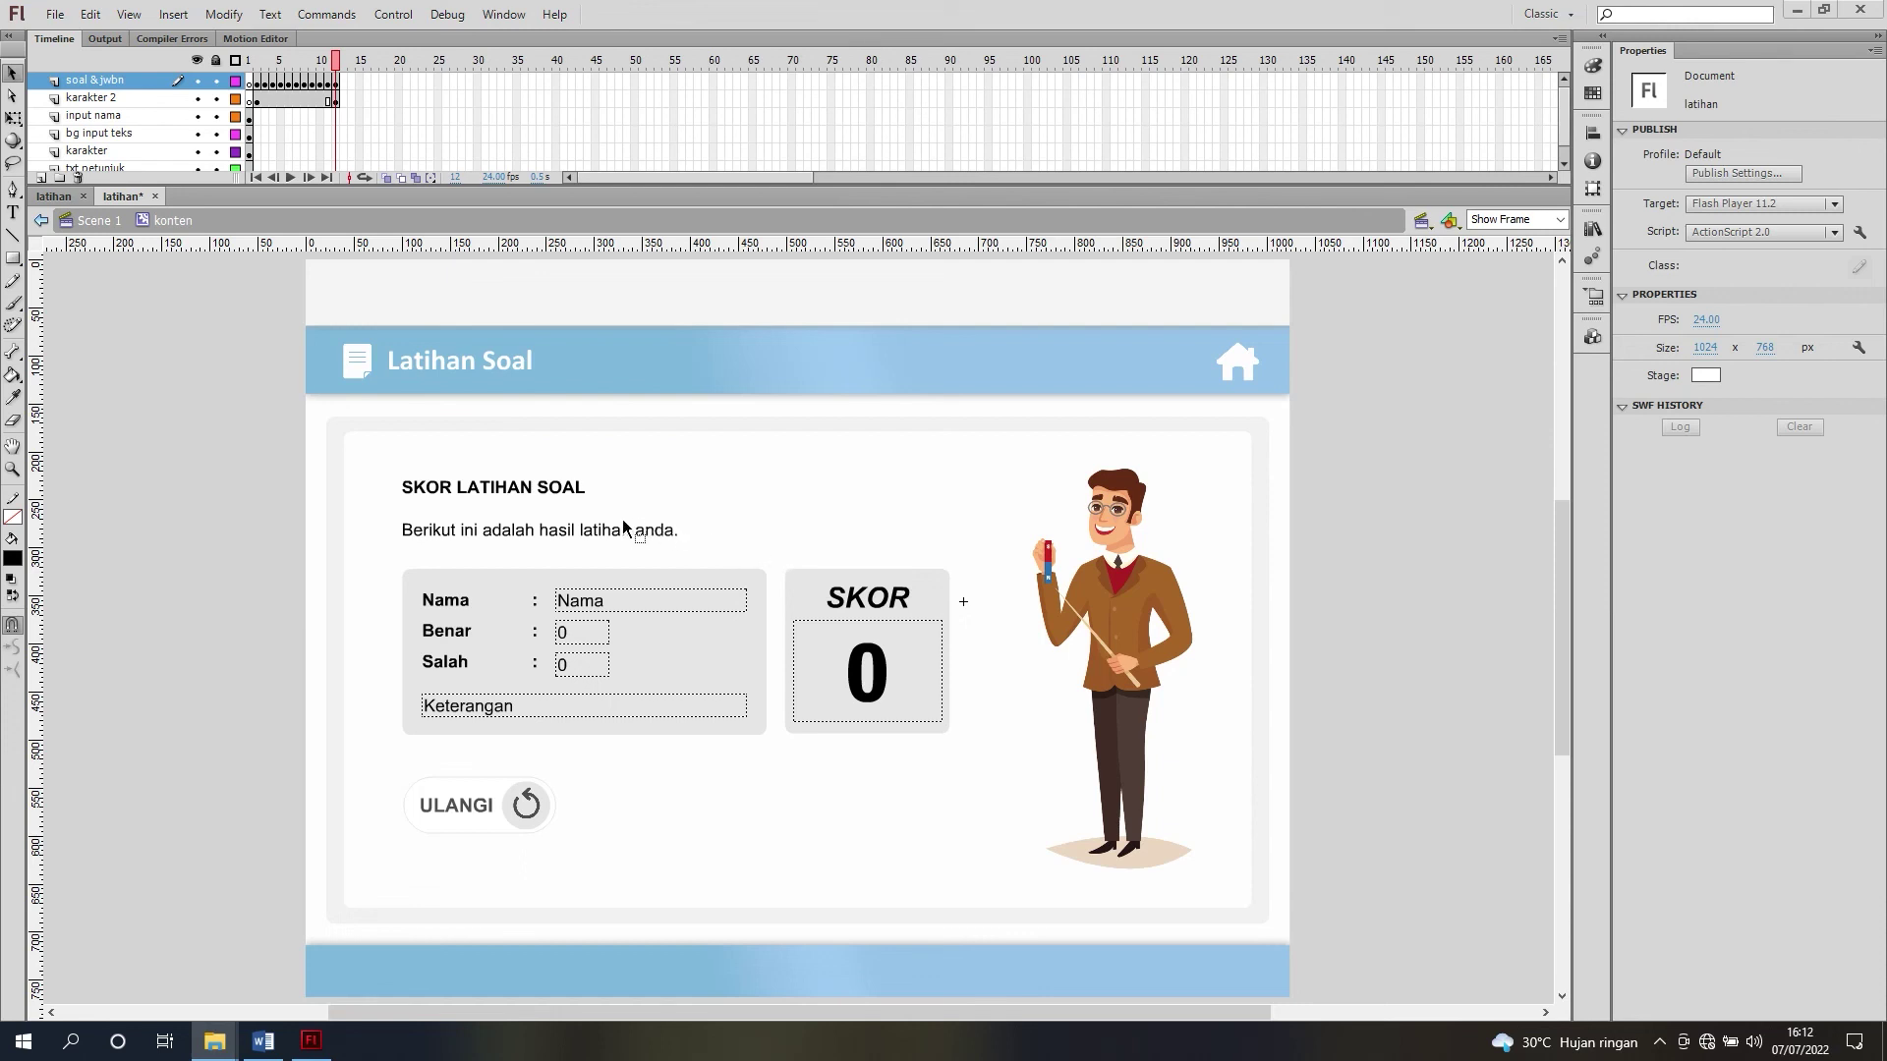
click(256, 63)
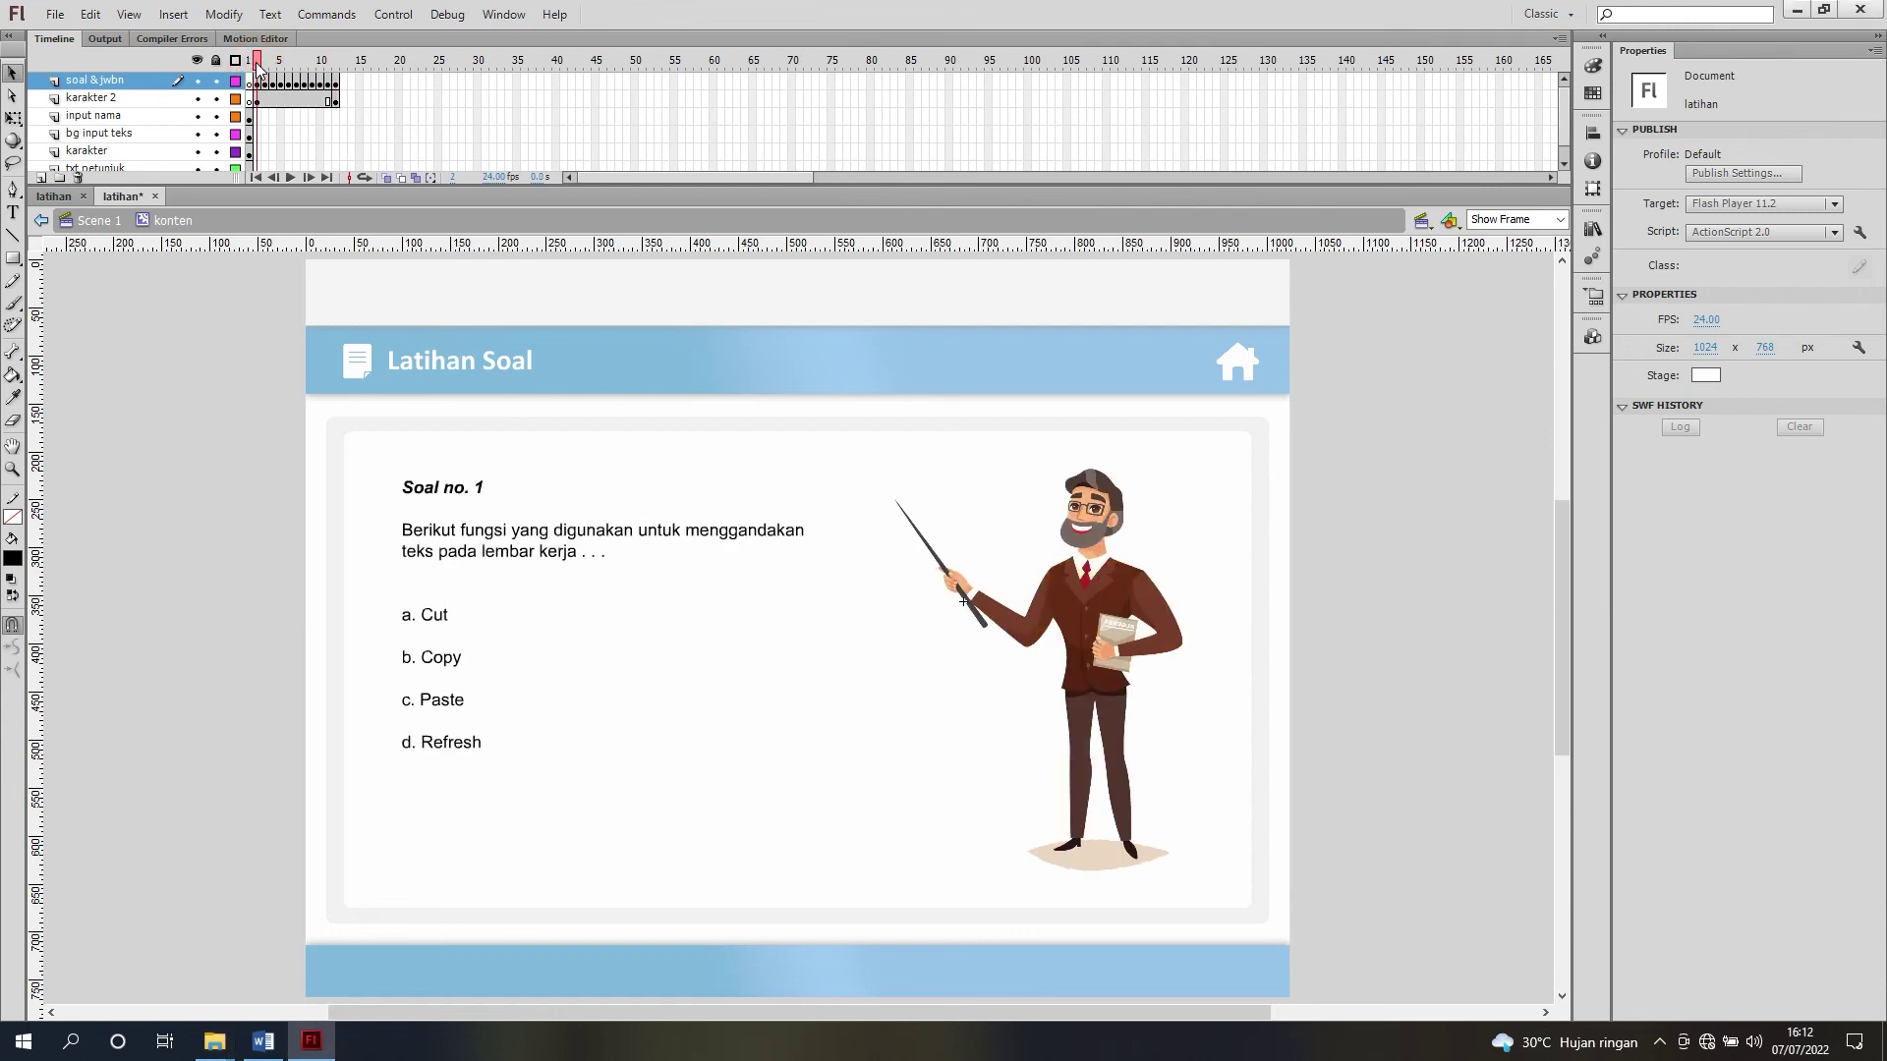
drag(257, 65, 342, 65)
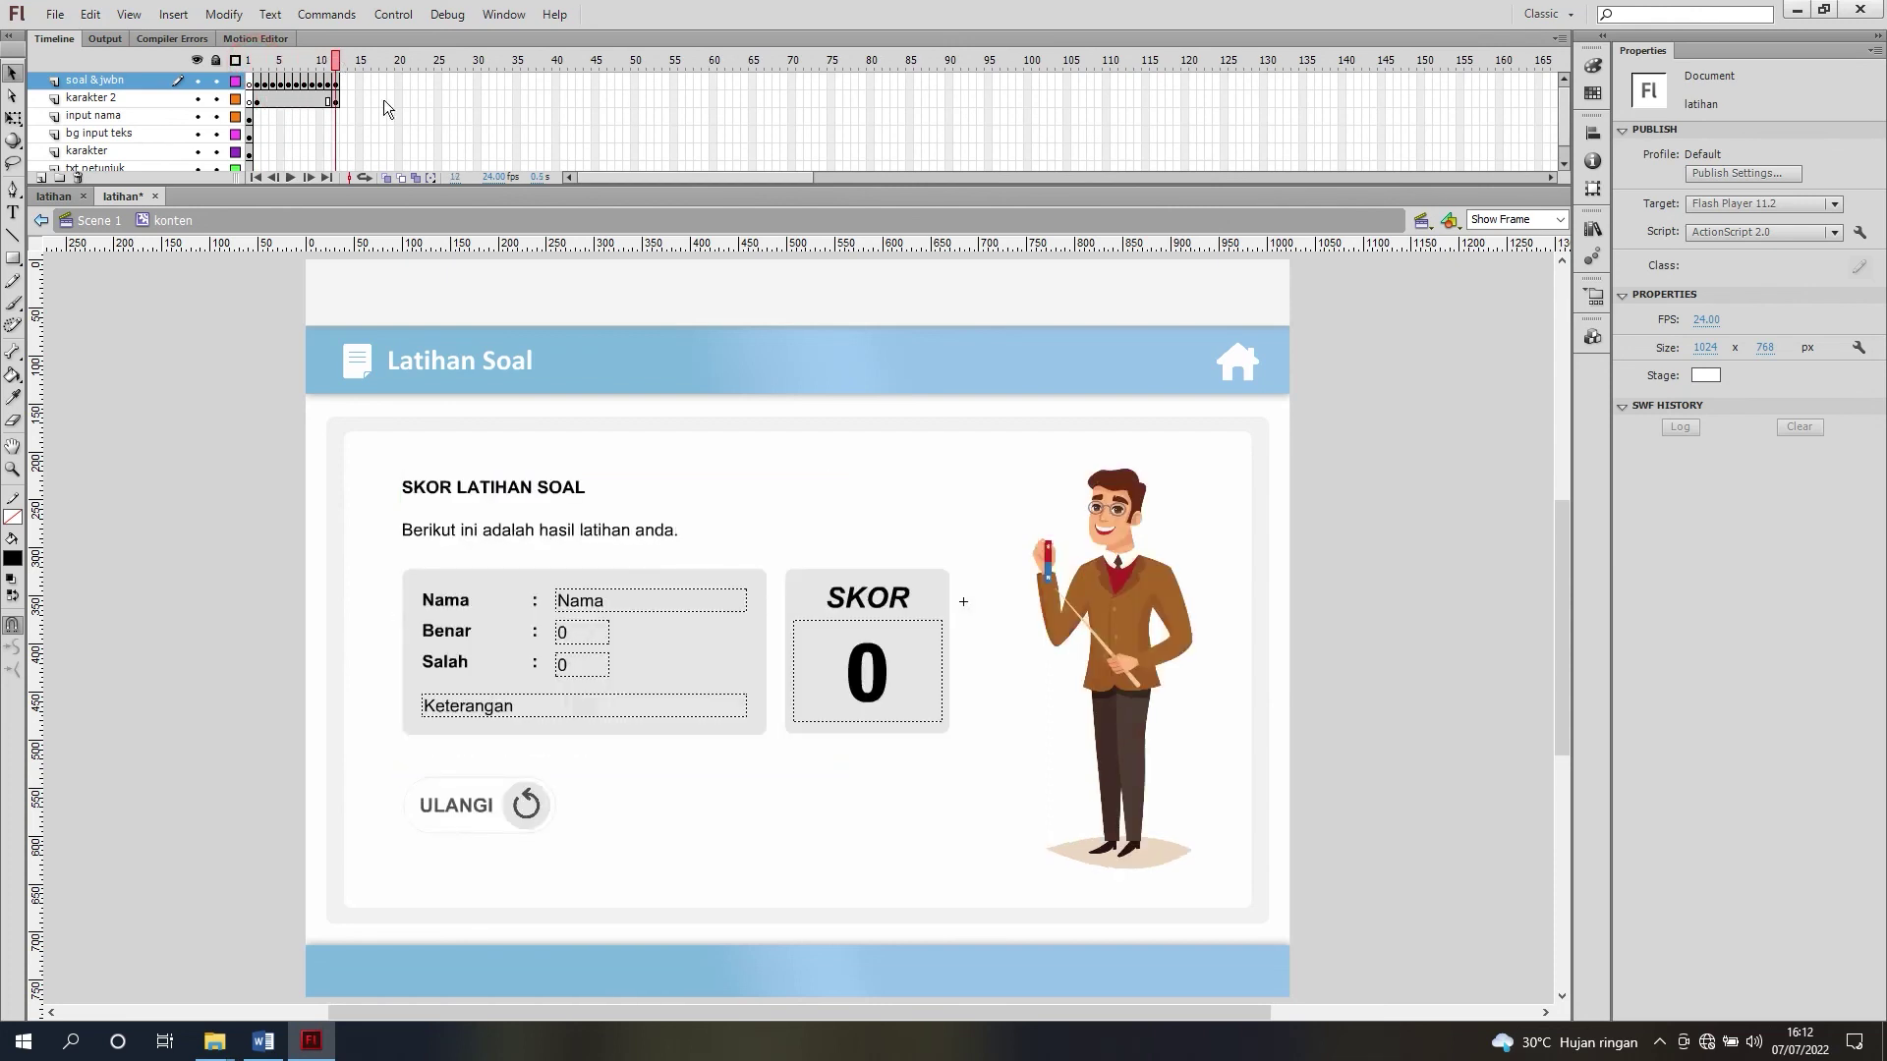